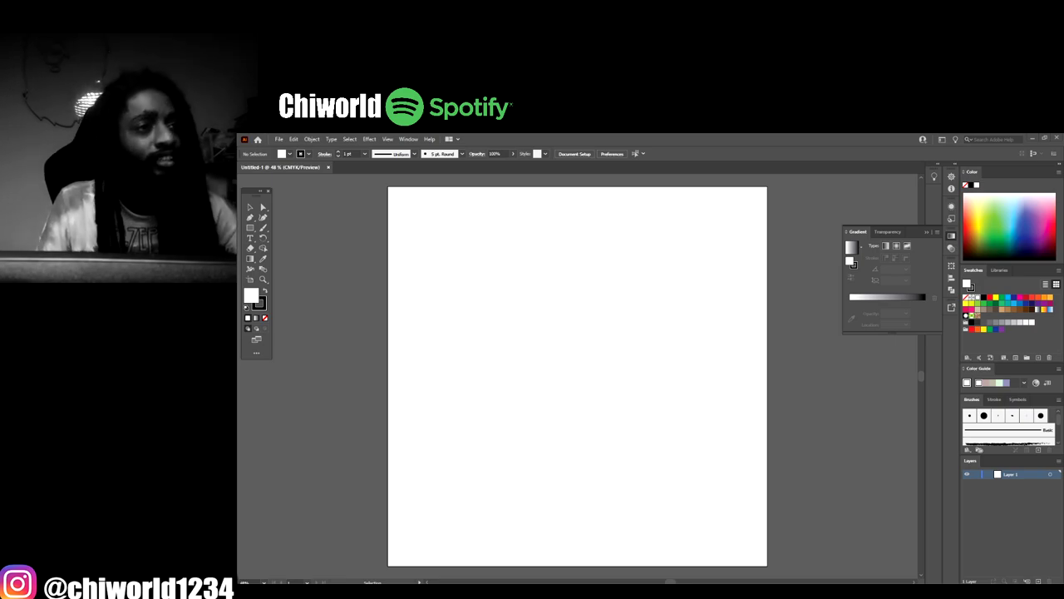
# Place the portrait photo on the artboard, scale it proportionally to about 15.8 in wide and position it within the artboard's width
pyautogui.moveTo(829, 135); pyautogui.dragTo(474, 139)
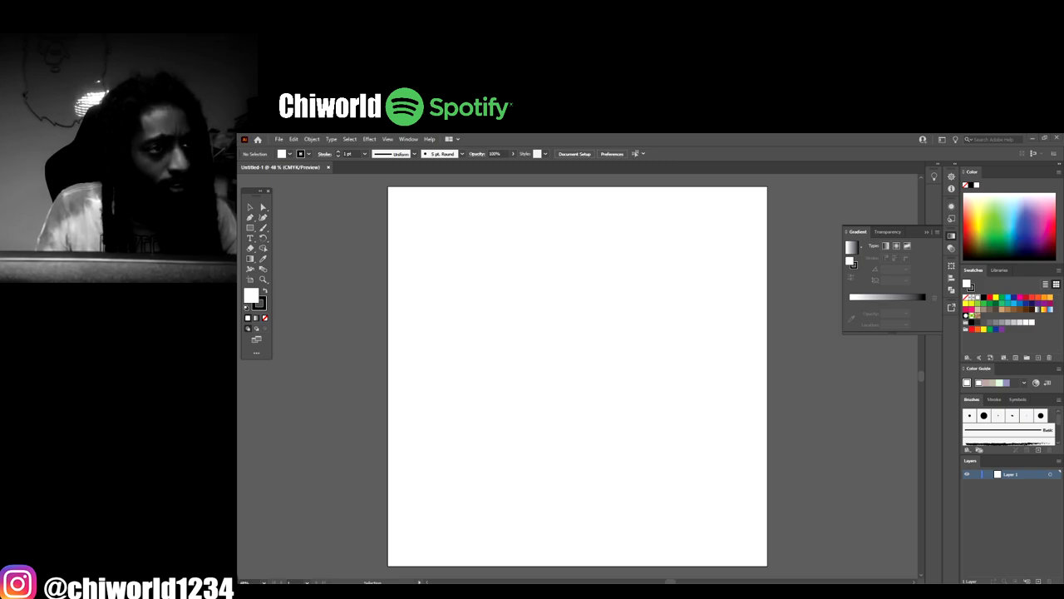
pyautogui.moveTo(810, 198); pyautogui.dragTo(573, 389)
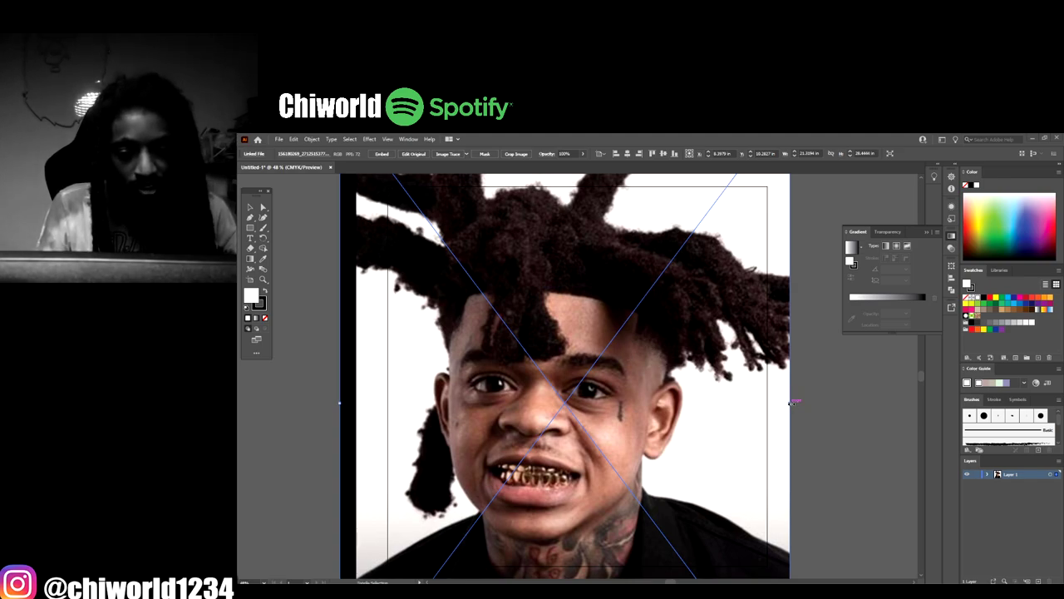
pyautogui.moveTo(793, 402); pyautogui.dragTo(652, 393)
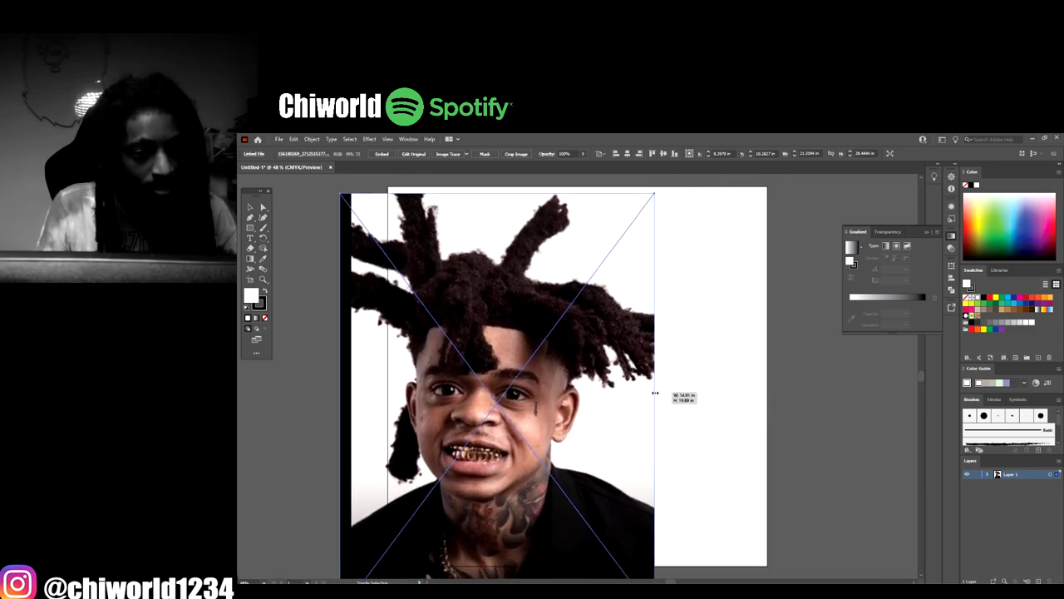
pyautogui.moveTo(587, 381); pyautogui.dragTo(673, 385)
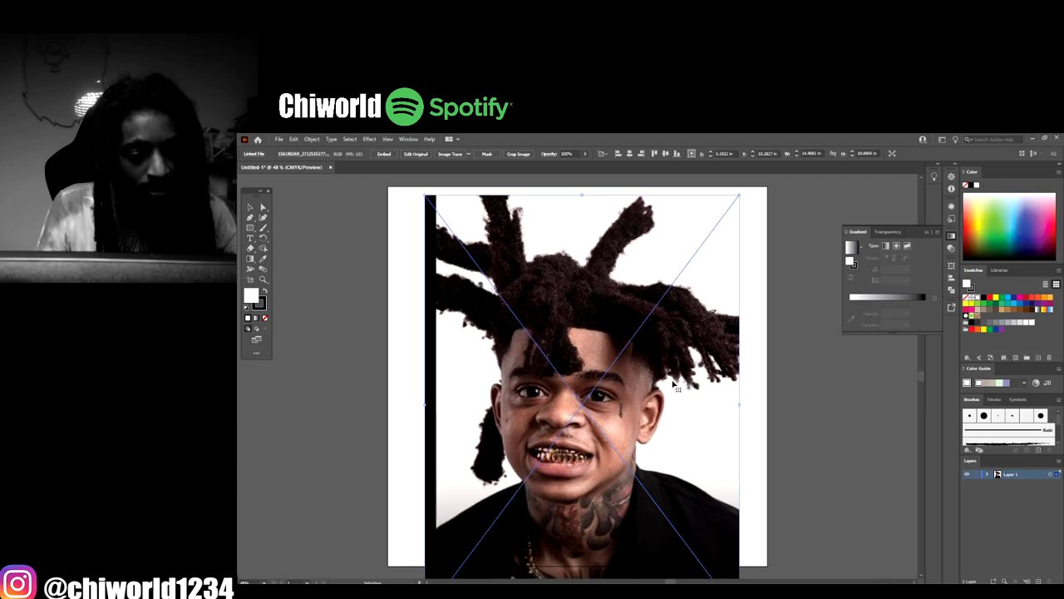
pyautogui.moveTo(740, 405)
pyautogui.mouseDown()
pyautogui.moveTo(759, 403)
pyautogui.moveTo(732, 411)
pyautogui.mouseUp()
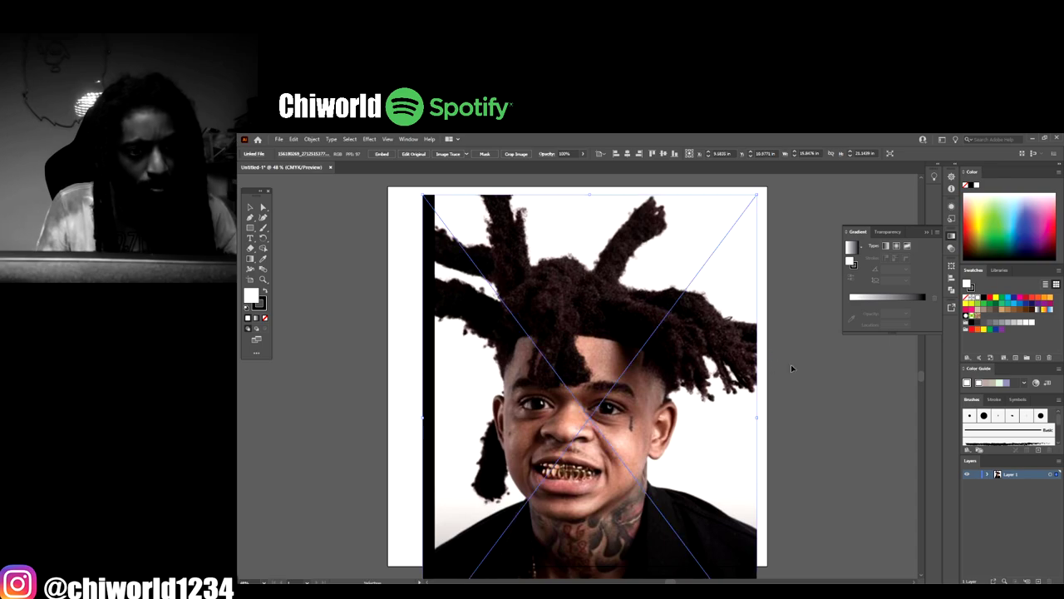
# Lower the placed photo's opacity to about 50%
pyautogui.click(583, 154)
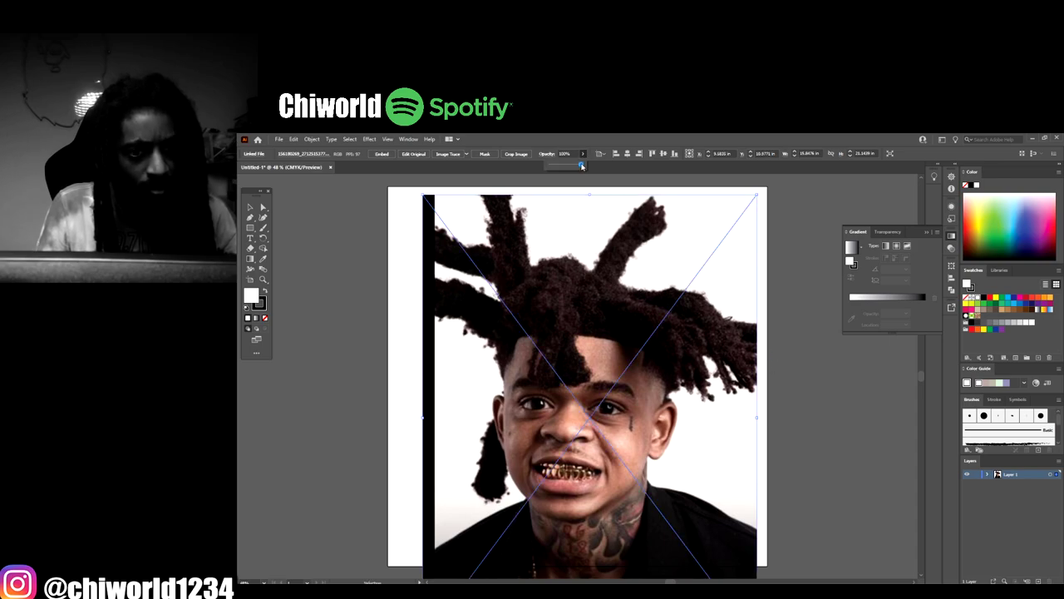
pyautogui.moveTo(579, 166); pyautogui.dragTo(571, 167)
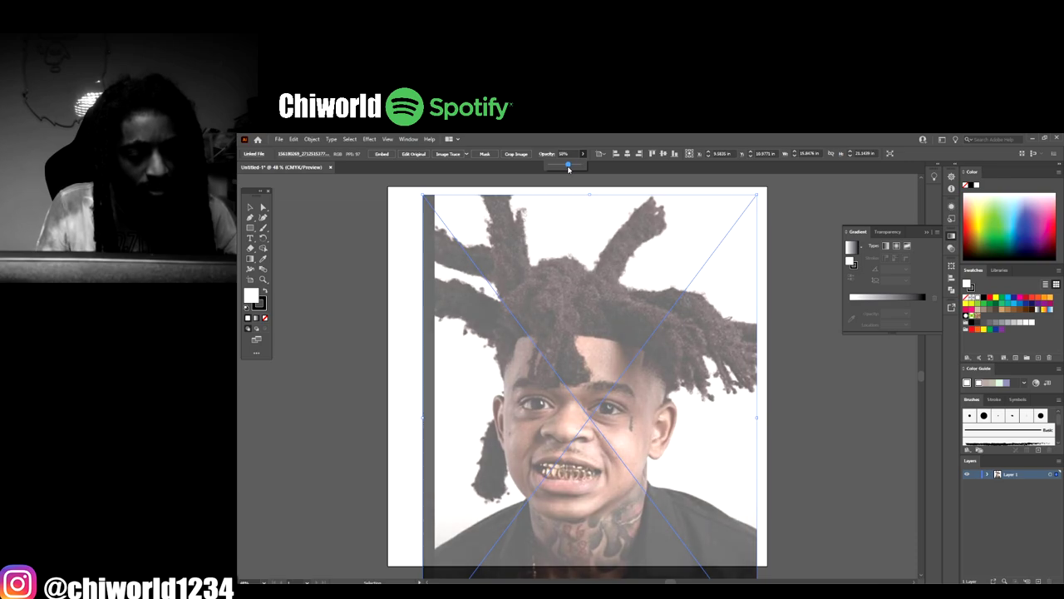
# Lock the photo's layer and add a new layer above it for the line work
pyautogui.click(977, 473)
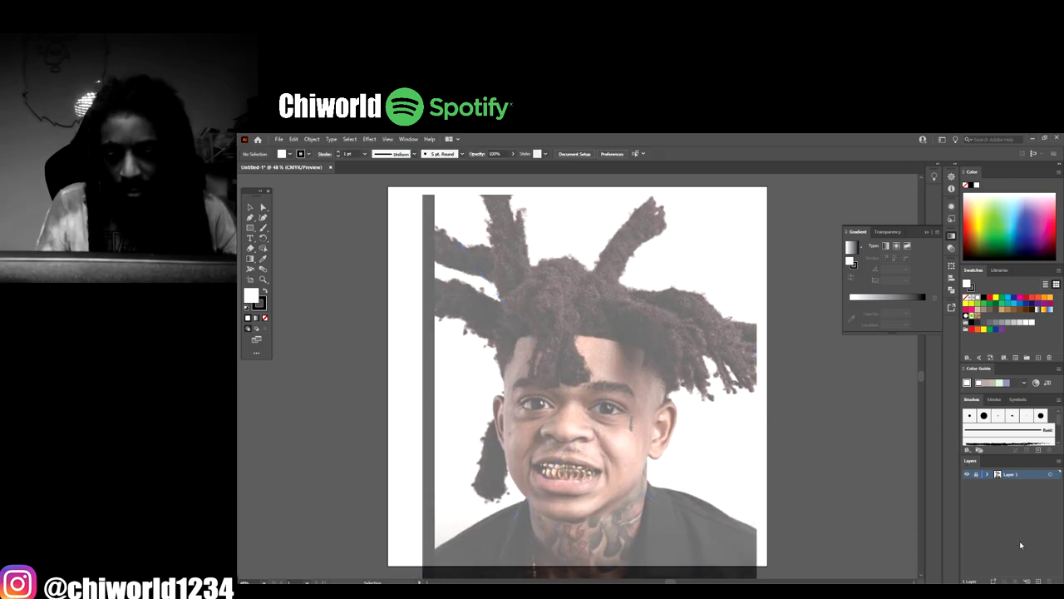
pyautogui.click(1038, 581)
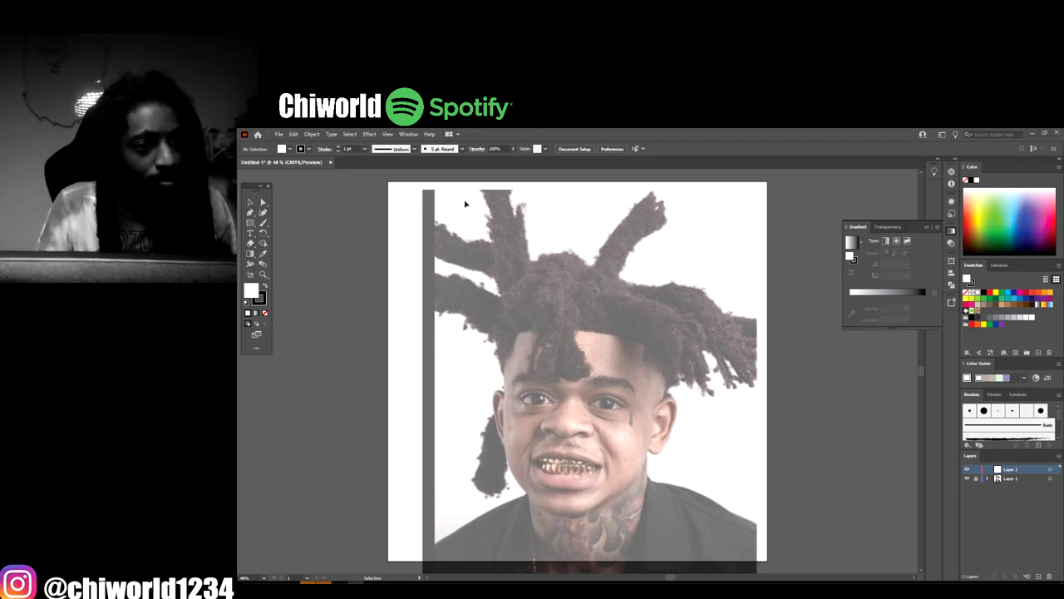
# Create a new calligraphic brush with a 3 pt size controlled by pen pressure
pyautogui.click(461, 150)
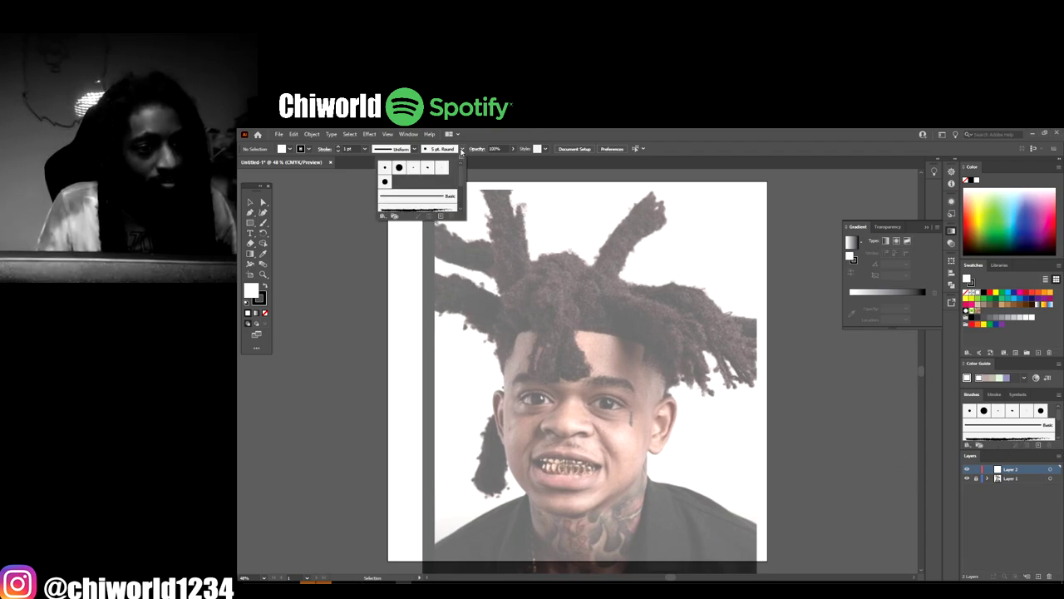
pyautogui.click(441, 217)
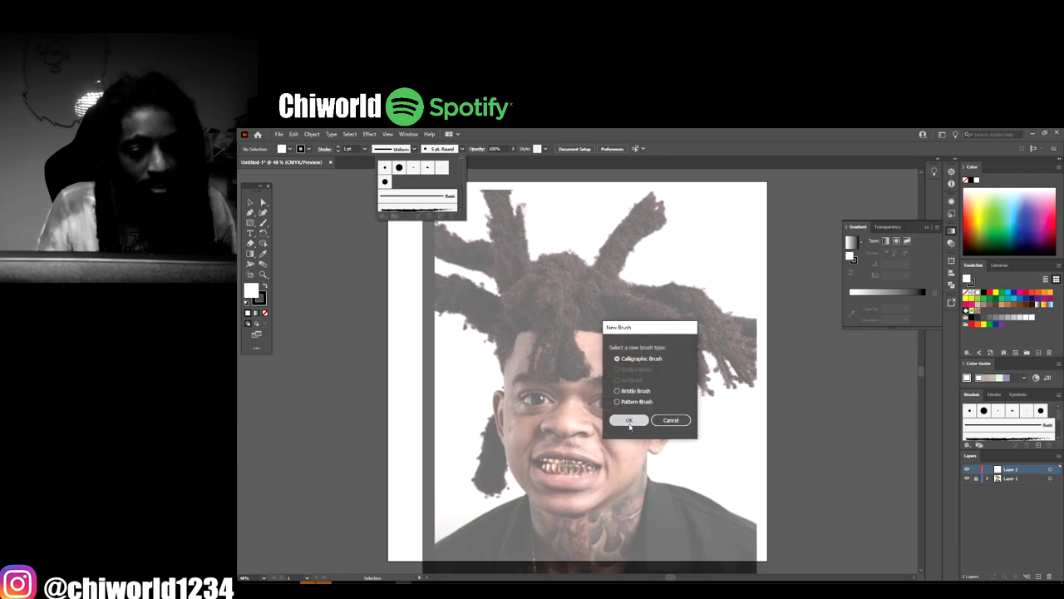
pyautogui.click(630, 419)
pyautogui.click(675, 411)
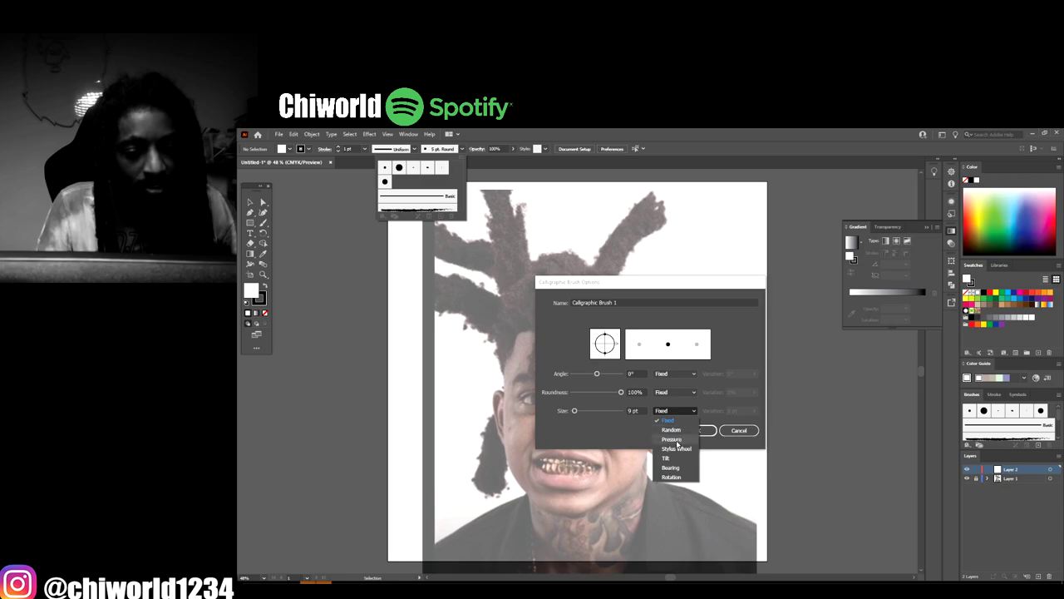
pyautogui.click(671, 439)
pyautogui.click(629, 410)
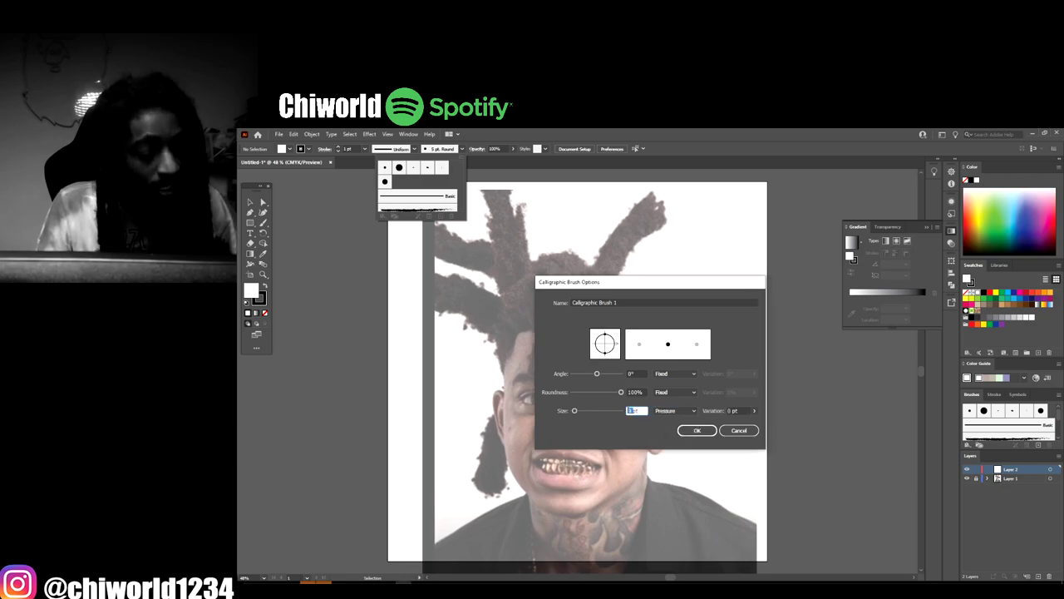
pyautogui.write('1')
pyautogui.click(730, 410)
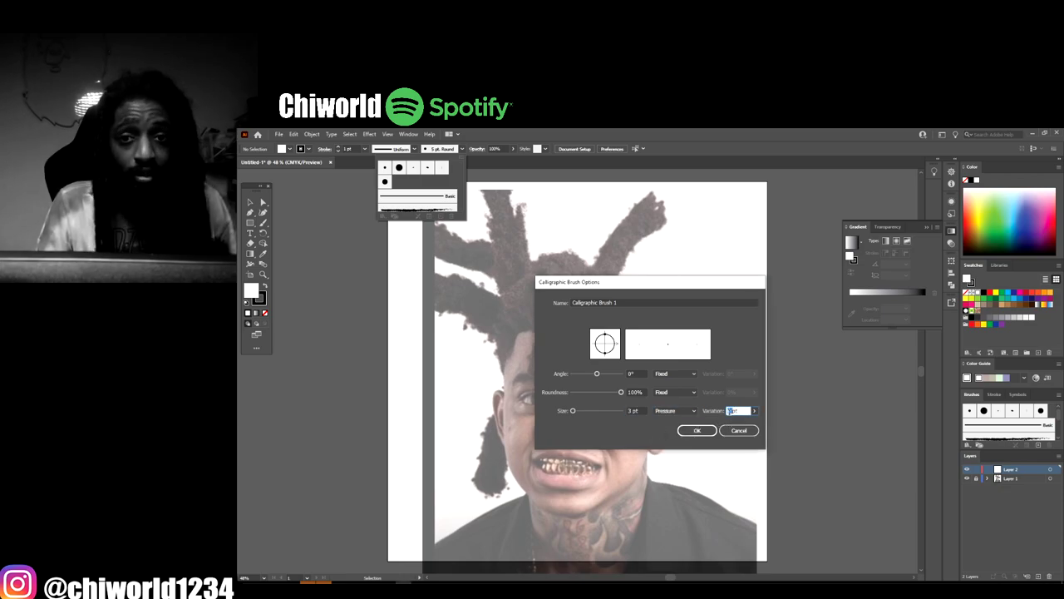
pyautogui.click(702, 431)
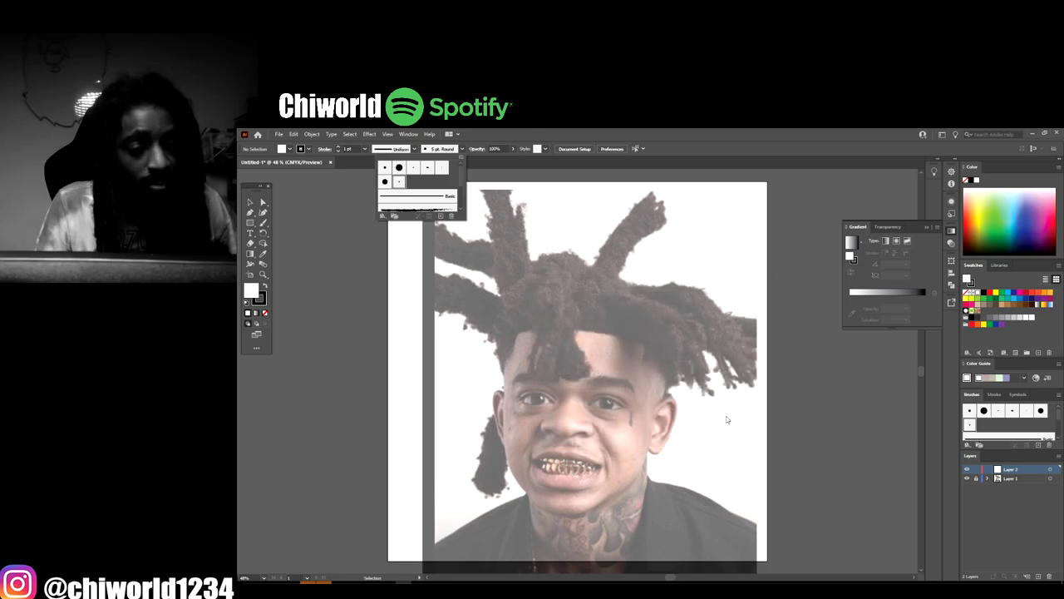
# Select the new calligraphic brush for the Paintbrush and set no fill with a 2 pt stroke
pyautogui.click(399, 181)
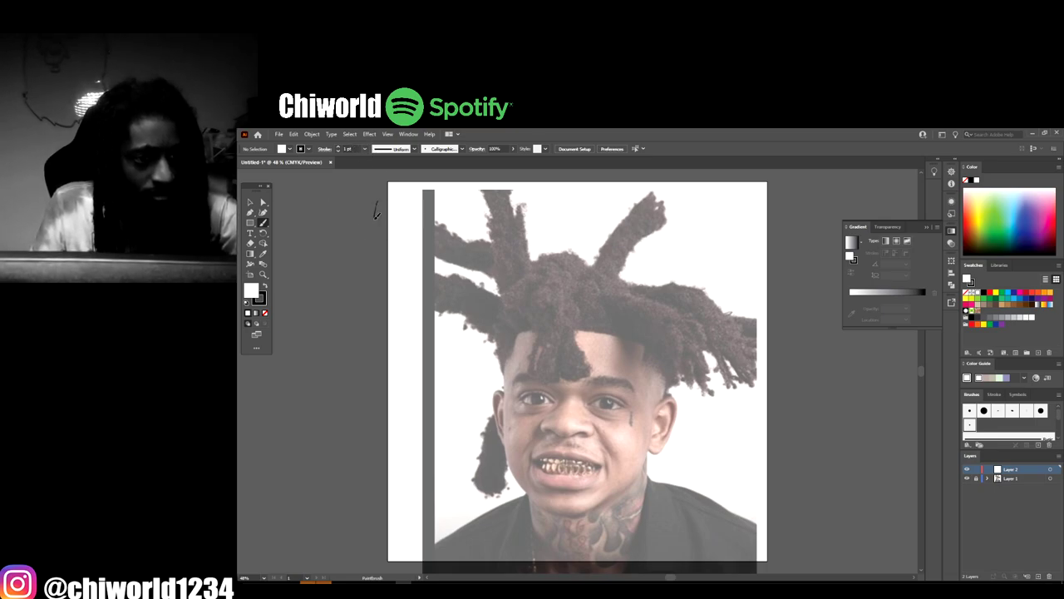
pyautogui.press('/')
pyautogui.click(363, 149)
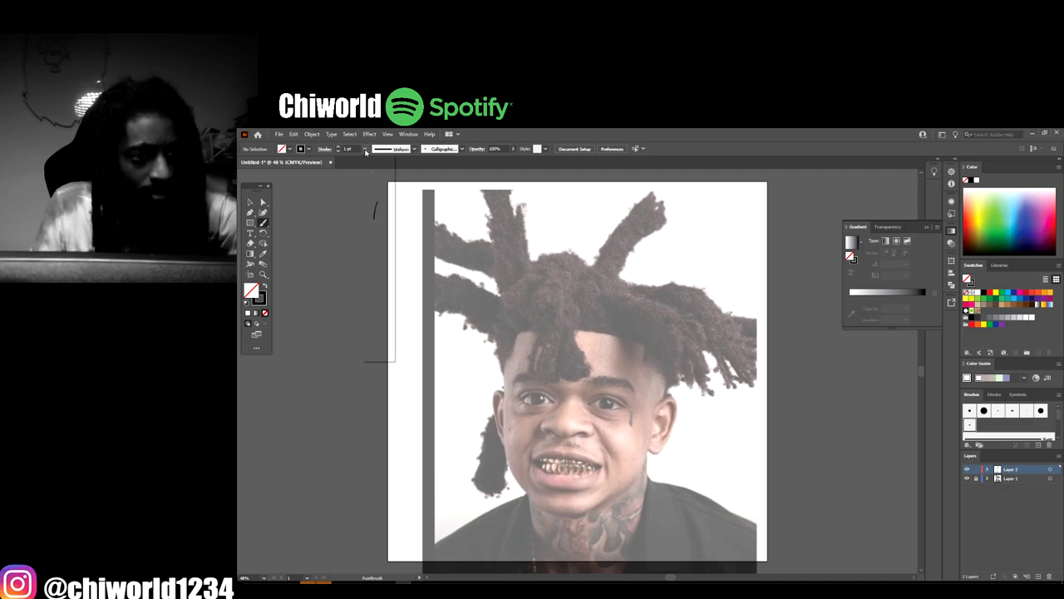
pyautogui.click(372, 198)
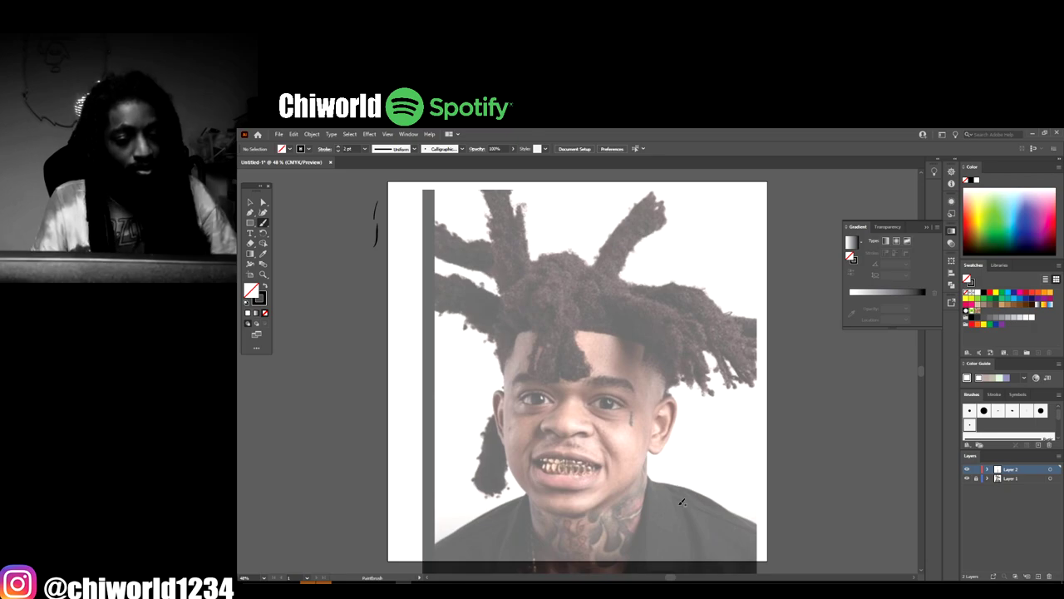
# Trace the nose with brush strokes along both outer nostril curves and the underside, thickening the line over the left nostril opening
pyautogui.scroll(4, 681, 501)
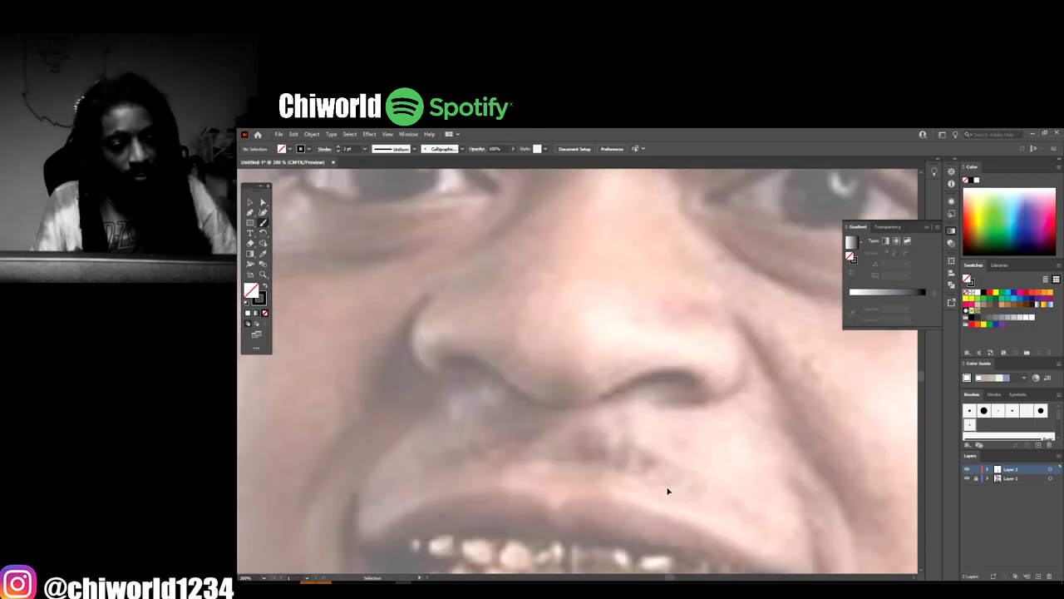
pyautogui.scroll(2, 667, 491)
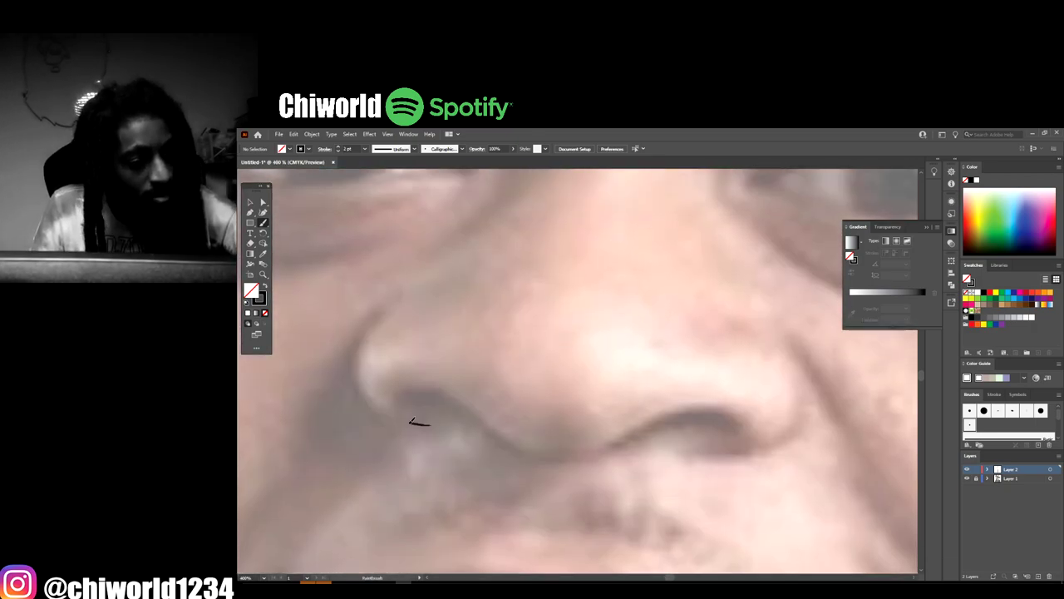
pyautogui.moveTo(410, 421)
pyautogui.mouseDown()
pyautogui.moveTo(361, 393)
pyautogui.moveTo(351, 371)
pyautogui.moveTo(355, 320)
pyautogui.moveTo(399, 289)
pyautogui.mouseUp()
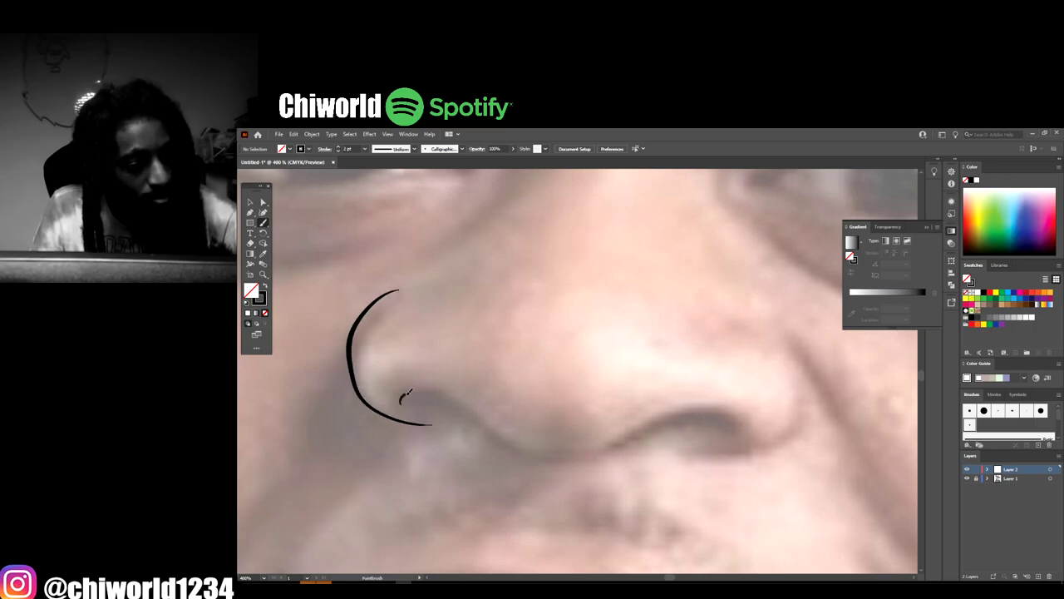
pyautogui.moveTo(407, 394)
pyautogui.mouseDown()
pyautogui.moveTo(438, 389)
pyautogui.moveTo(507, 444)
pyautogui.moveTo(559, 458)
pyautogui.moveTo(677, 416)
pyautogui.moveTo(723, 413)
pyautogui.moveTo(736, 434)
pyautogui.mouseUp()
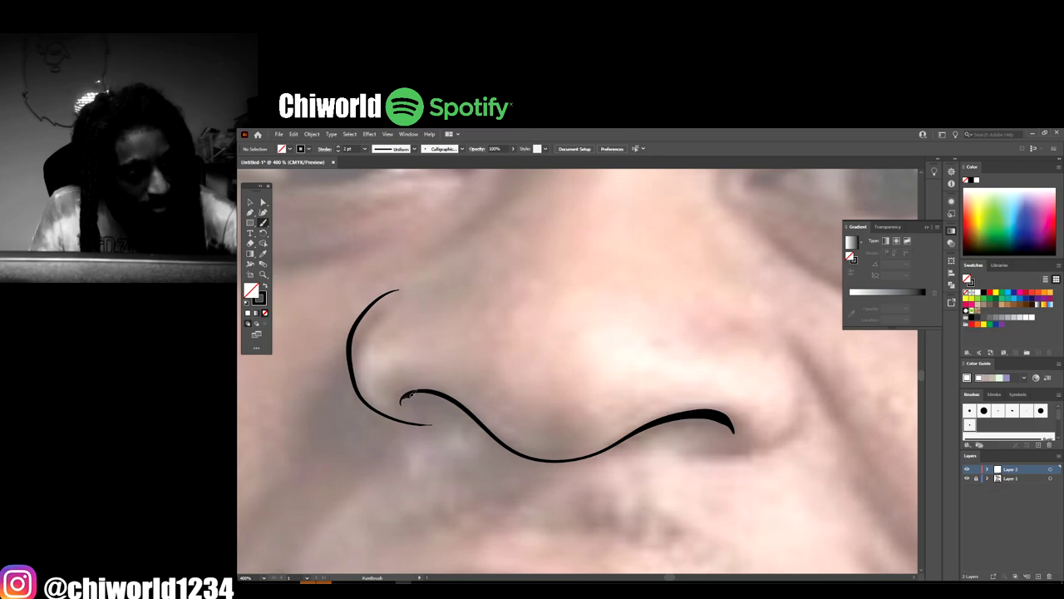
pyautogui.moveTo(409, 393); pyautogui.dragTo(477, 415)
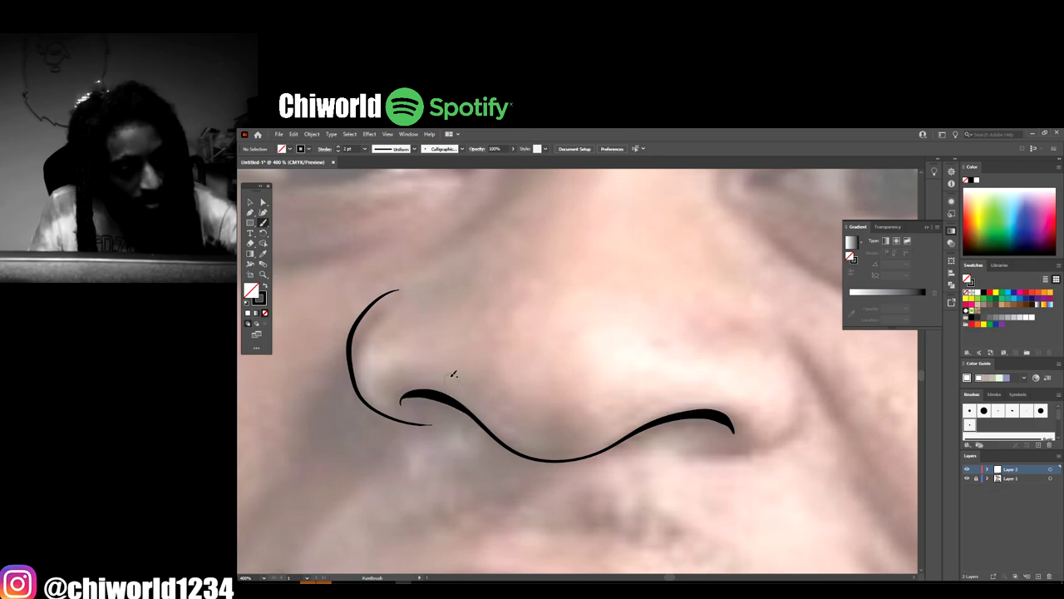
pyautogui.moveTo(697, 448)
pyautogui.mouseDown()
pyautogui.moveTo(759, 450)
pyautogui.moveTo(793, 434)
pyautogui.moveTo(812, 401)
pyautogui.moveTo(810, 363)
pyautogui.moveTo(773, 328)
pyautogui.mouseUp()
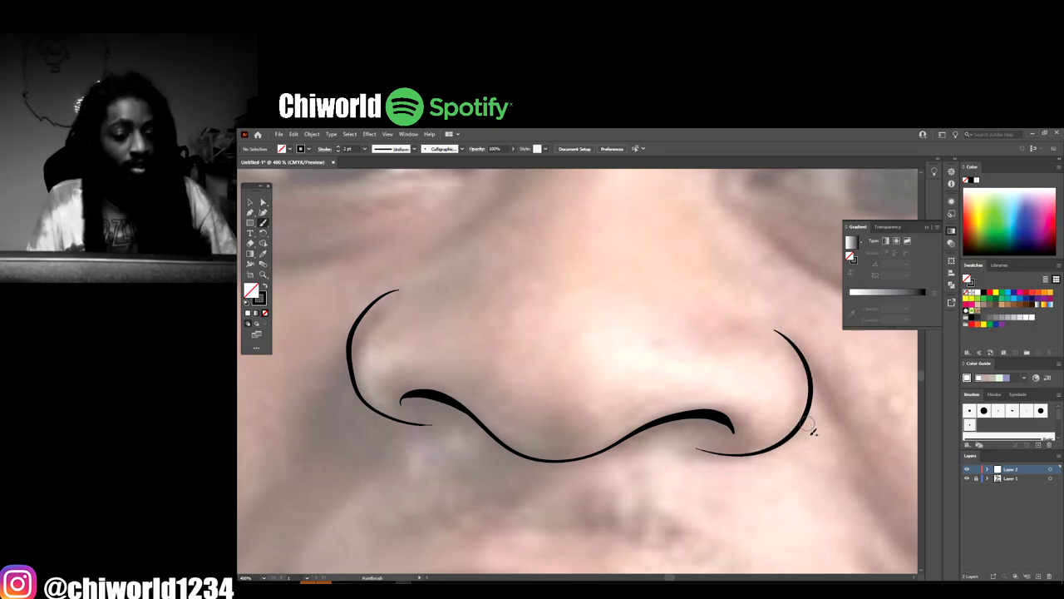
# Set the stroke weight to 1 pt and trace the two creases running from the inner eye corners beside the nose bridge
pyautogui.scroll(-4, 807, 434)
pyautogui.scroll(2, 833, 457)
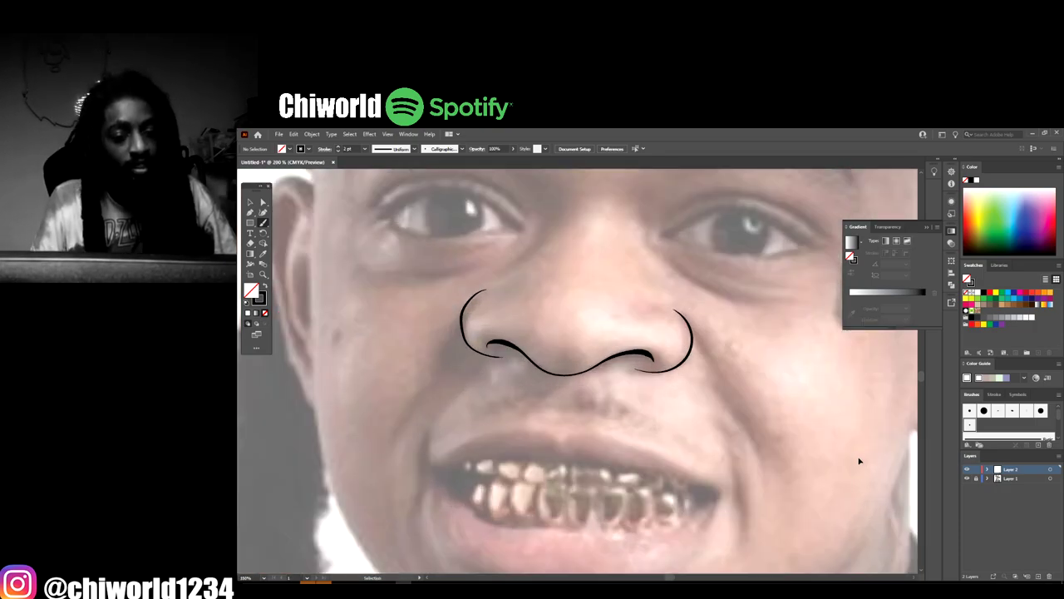
pyautogui.scroll(1, 840, 444)
pyautogui.click(365, 148)
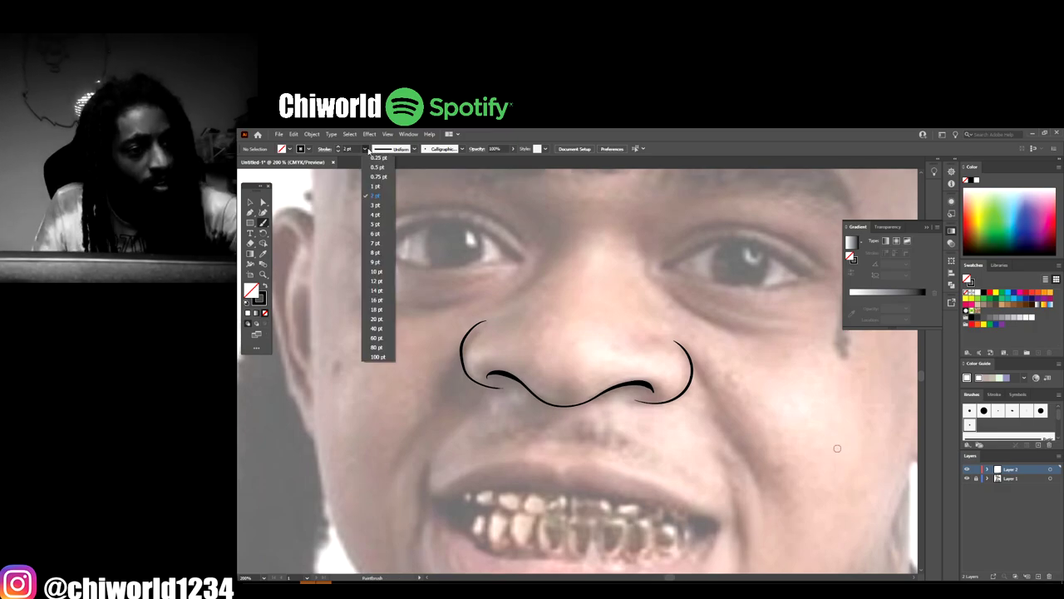
pyautogui.click(370, 190)
pyautogui.scroll(1, 442, 355)
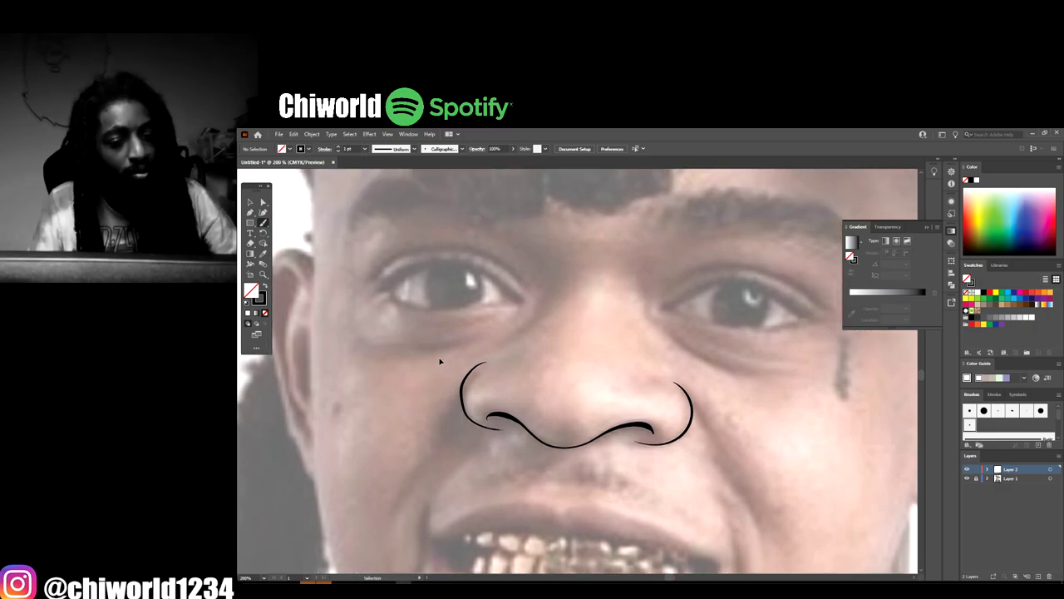
pyautogui.scroll(1, 442, 355)
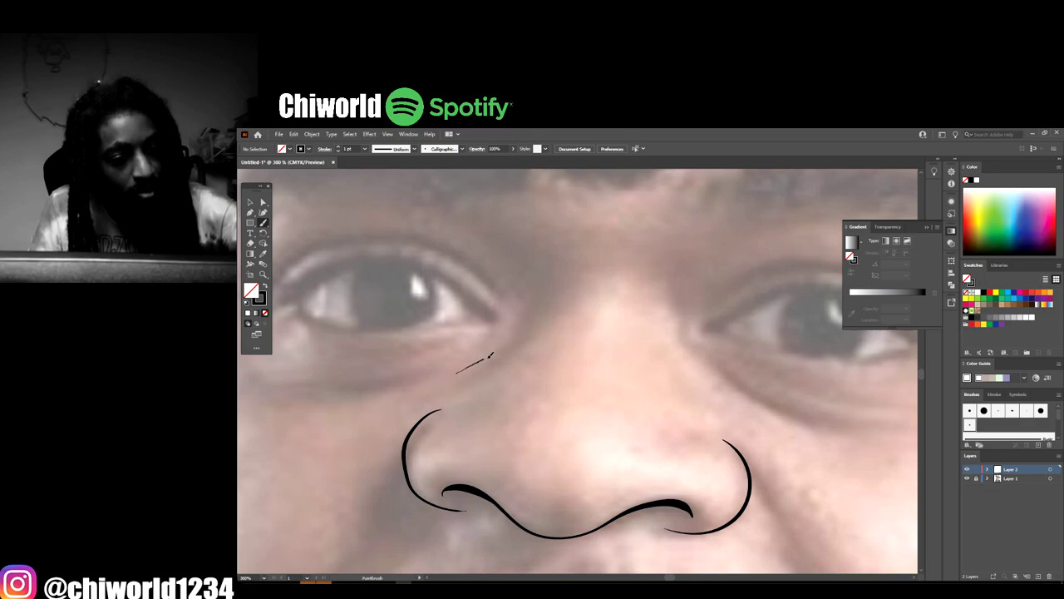
pyautogui.moveTo(518, 330); pyautogui.dragTo(533, 298)
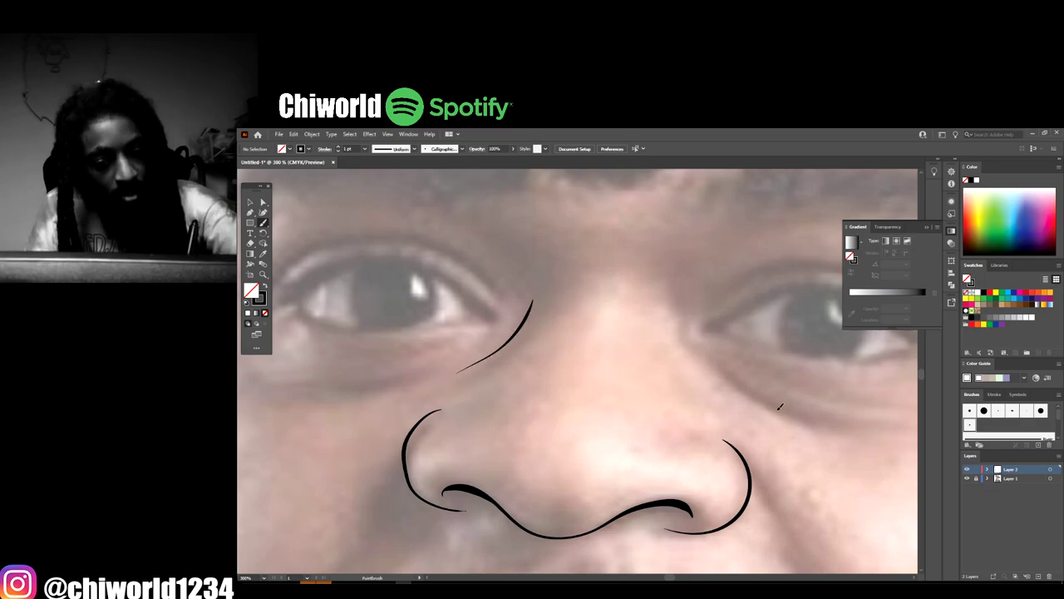
pyautogui.moveTo(779, 406); pyautogui.dragTo(690, 330)
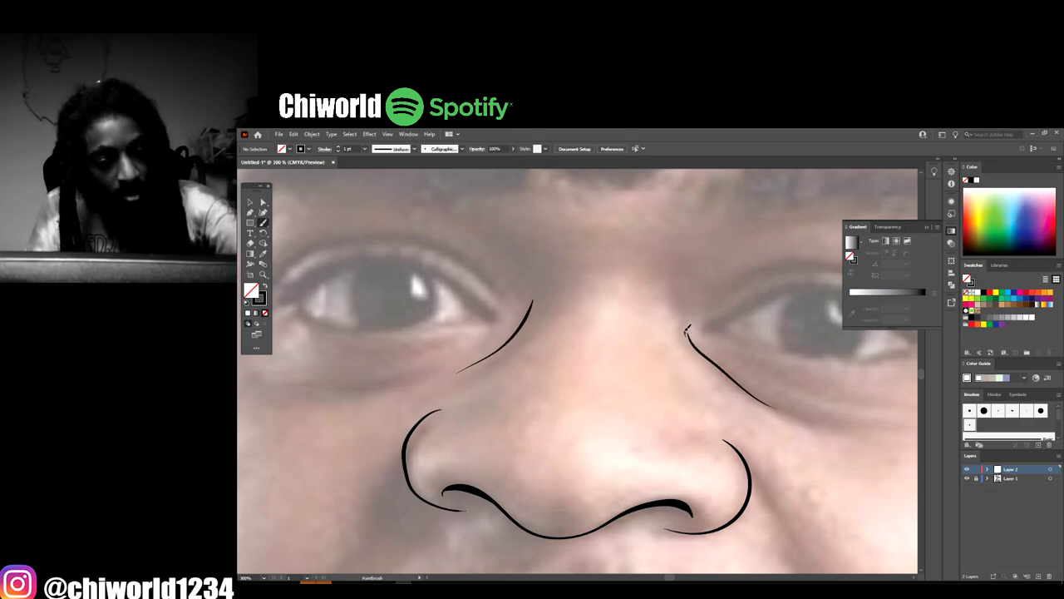
# Trace the smile lines from both sides of the nose down past the corners of the mouth
pyautogui.scroll(-2, 752, 420)
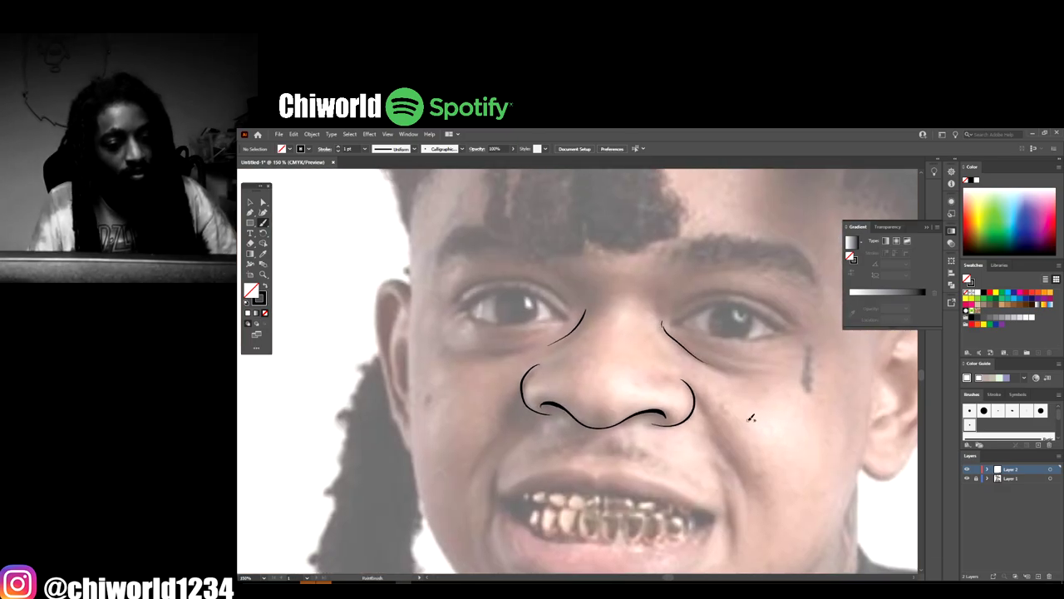
pyautogui.scroll(1, 750, 417)
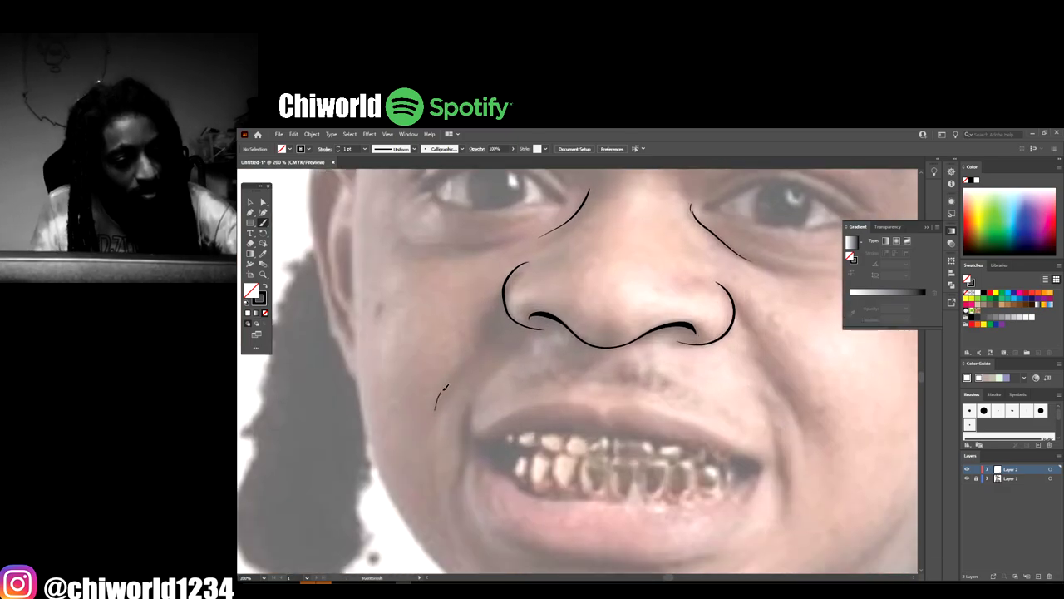
pyautogui.moveTo(475, 355); pyautogui.dragTo(505, 309)
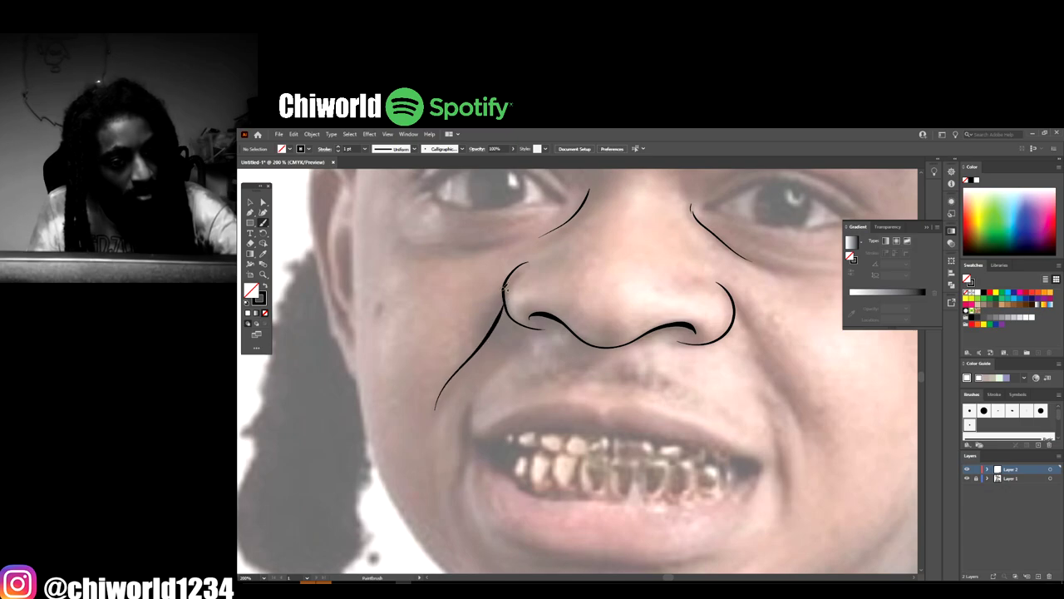
pyautogui.scroll(-1, 624, 350)
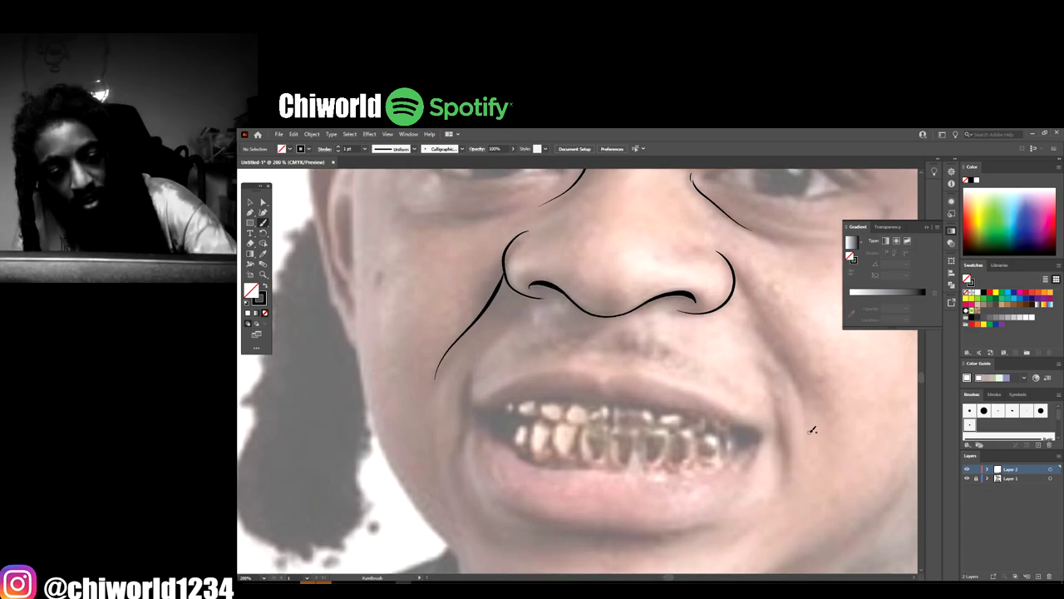
pyautogui.moveTo(804, 409)
pyautogui.mouseDown()
pyautogui.moveTo(788, 354)
pyautogui.moveTo(738, 278)
pyautogui.mouseUp()
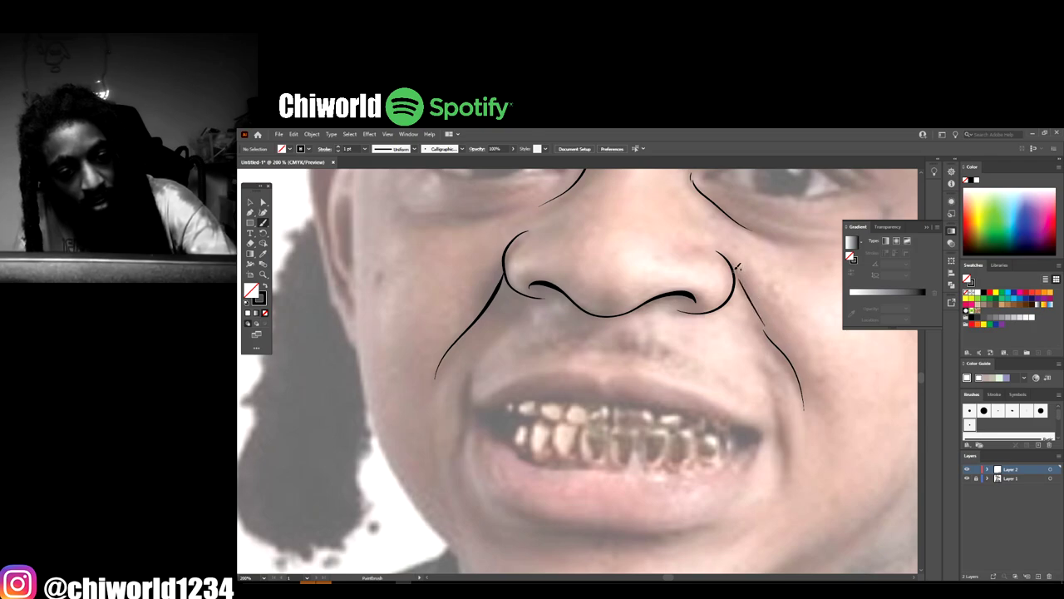
# Trace the short creases beside both corners of the mouth and check the linework with the photo layer hidden
pyautogui.moveTo(784, 481)
pyautogui.mouseDown()
pyautogui.moveTo(786, 437)
pyautogui.moveTo(765, 381)
pyautogui.mouseUp()
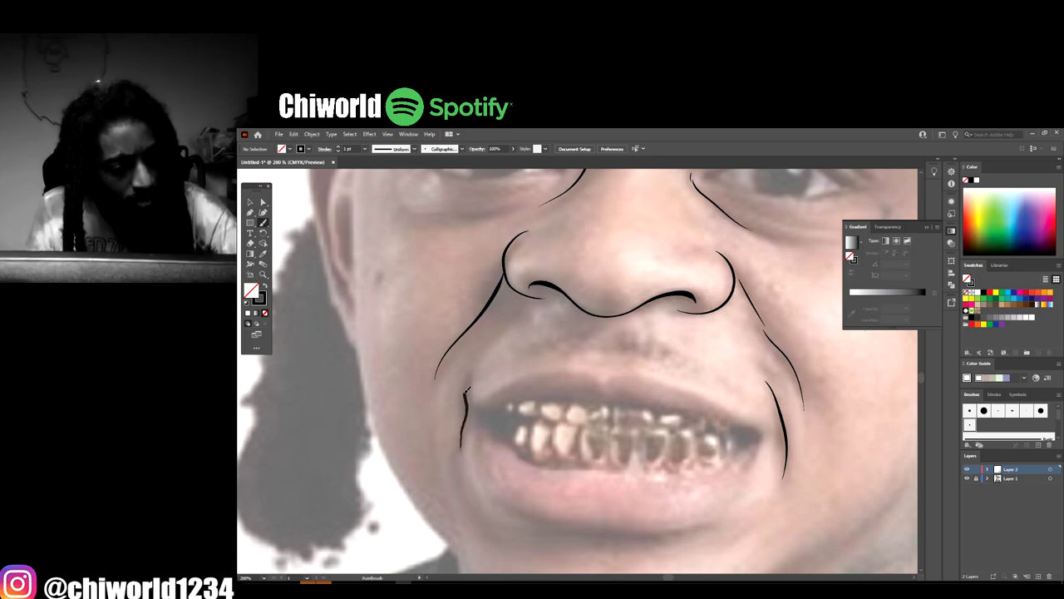
pyautogui.moveTo(466, 389); pyautogui.dragTo(468, 378)
pyautogui.hotkey('ctrl', '-')
pyautogui.hotkey('ctrl', '-')
pyautogui.hotkey('ctrl', '-')
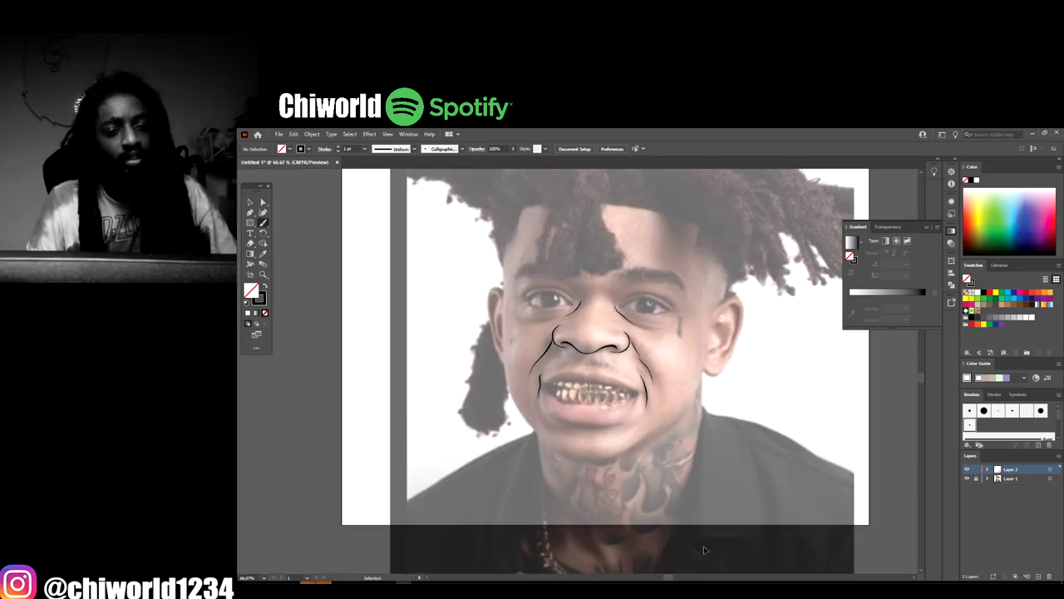
pyautogui.click(965, 480)
pyautogui.click(965, 481)
# Trace the upper lip with one stroke along its lower edge above the teeth and one along its outer contour
pyautogui.hotkey('ctrl', '+')
pyautogui.hotkey('ctrl', '+')
pyautogui.hotkey('ctrl', '+')
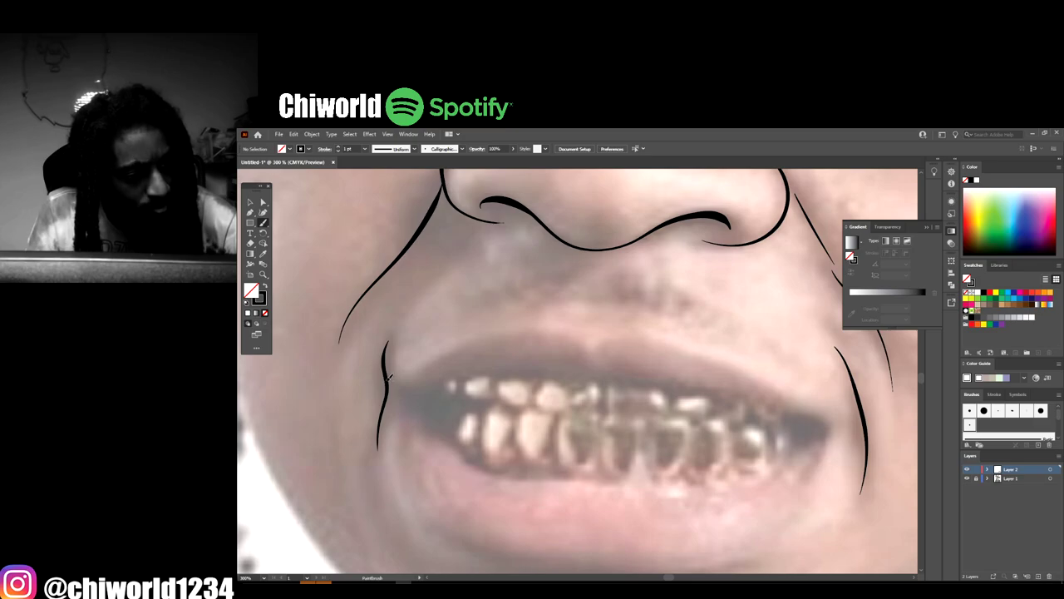
pyautogui.moveTo(393, 385)
pyautogui.mouseDown()
pyautogui.moveTo(520, 368)
pyautogui.moveTo(675, 383)
pyautogui.moveTo(830, 427)
pyautogui.moveTo(828, 437)
pyautogui.mouseUp()
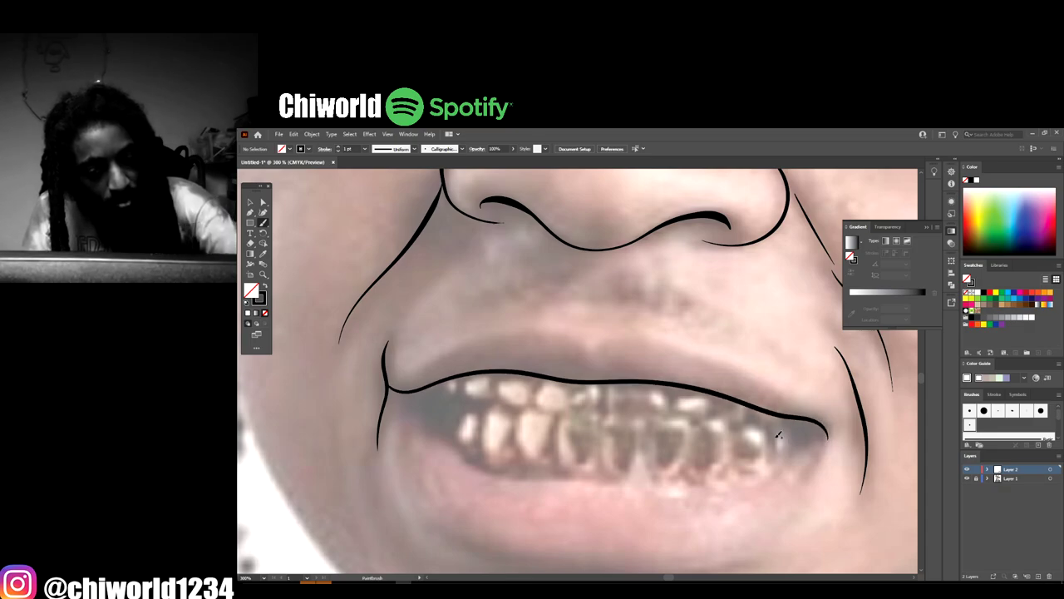
pyautogui.moveTo(389, 379)
pyautogui.mouseDown()
pyautogui.moveTo(532, 326)
pyautogui.moveTo(595, 340)
pyautogui.moveTo(636, 335)
pyautogui.moveTo(830, 443)
pyautogui.mouseUp()
pyautogui.hotkey('ctrl', '-')
pyautogui.hotkey('ctrl', '-')
pyautogui.hotkey('ctrl', '-')
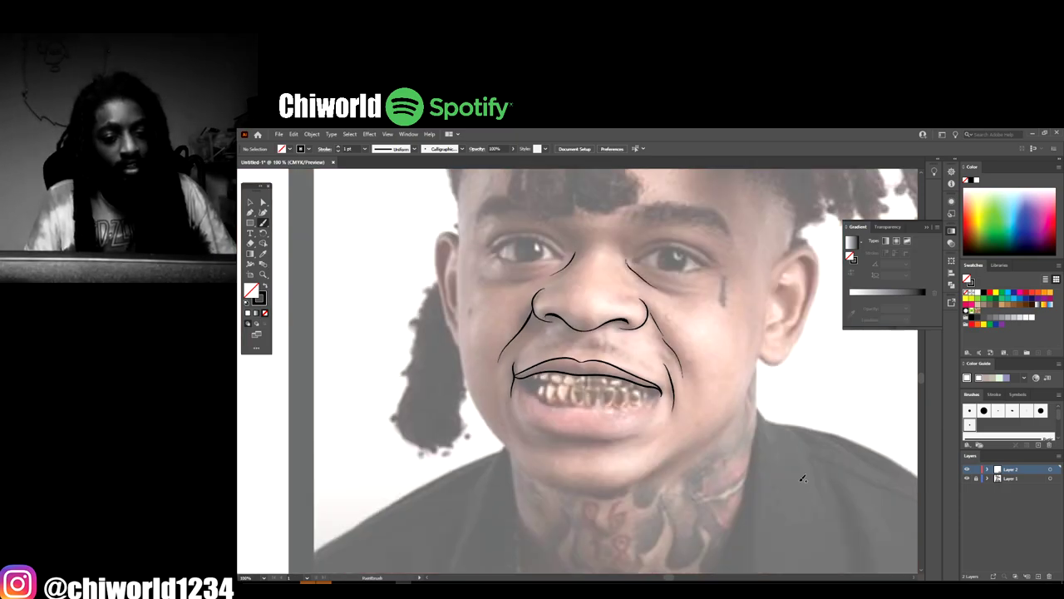
# Trace the lower lip along its inner edge below the teeth and around its outer contour, joining both mouth corners
pyautogui.hotkey('ctrl', '+')
pyautogui.hotkey('ctrl', '+')
pyautogui.hotkey('ctrl', '+')
pyautogui.scroll(2, 400, 264)
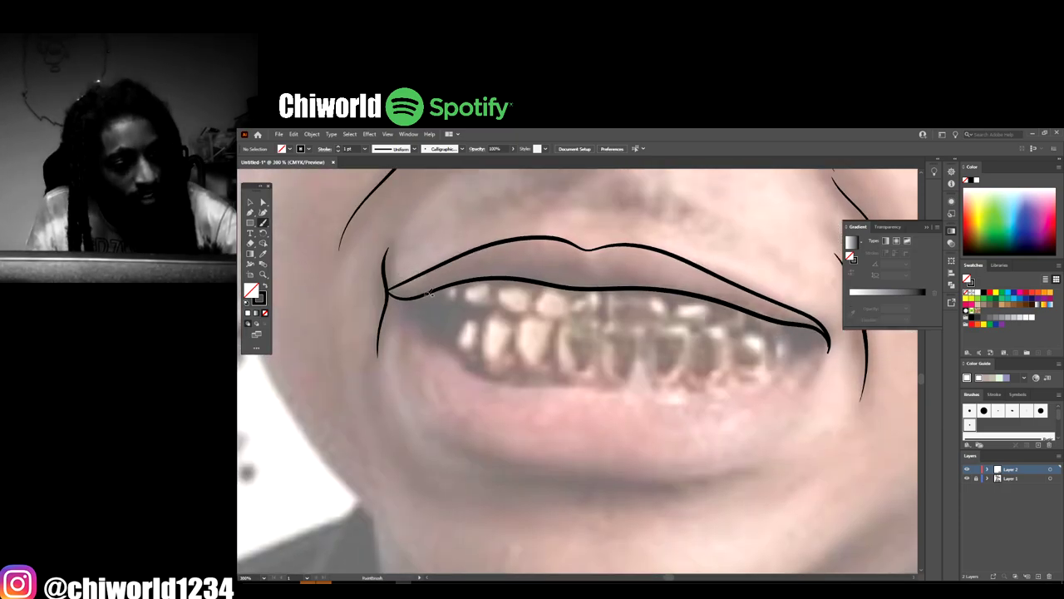
pyautogui.moveTo(421, 296)
pyautogui.mouseDown()
pyautogui.moveTo(479, 370)
pyautogui.moveTo(526, 384)
pyautogui.moveTo(711, 396)
pyautogui.moveTo(777, 381)
pyautogui.moveTo(829, 341)
pyautogui.mouseUp()
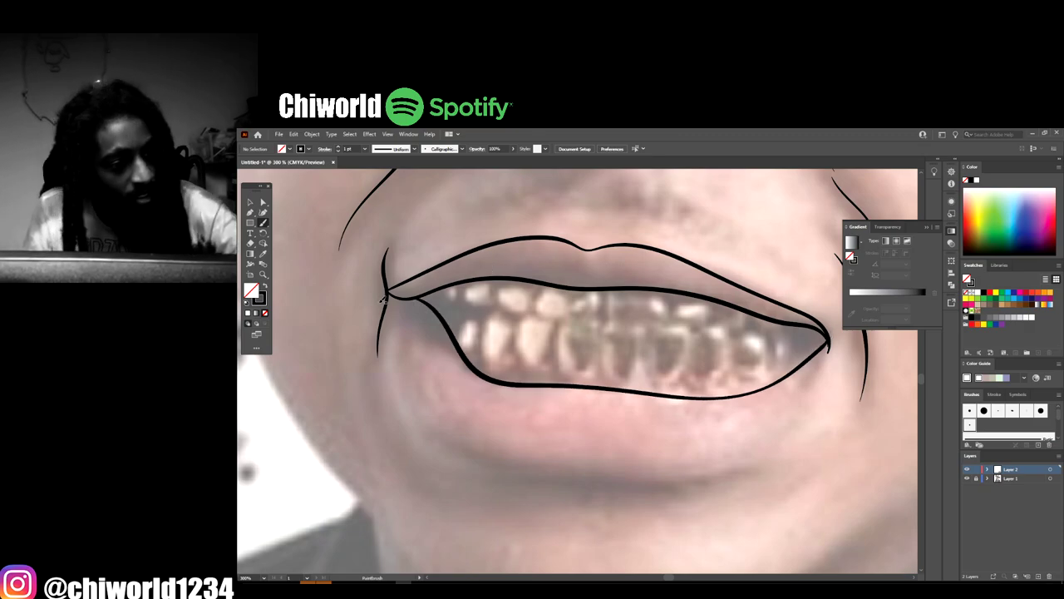
pyautogui.moveTo(390, 293)
pyautogui.mouseDown()
pyautogui.moveTo(409, 374)
pyautogui.moveTo(432, 421)
pyautogui.moveTo(483, 456)
pyautogui.moveTo(526, 465)
pyautogui.moveTo(649, 476)
pyautogui.moveTo(727, 465)
pyautogui.moveTo(790, 418)
pyautogui.moveTo(830, 341)
pyautogui.mouseUp()
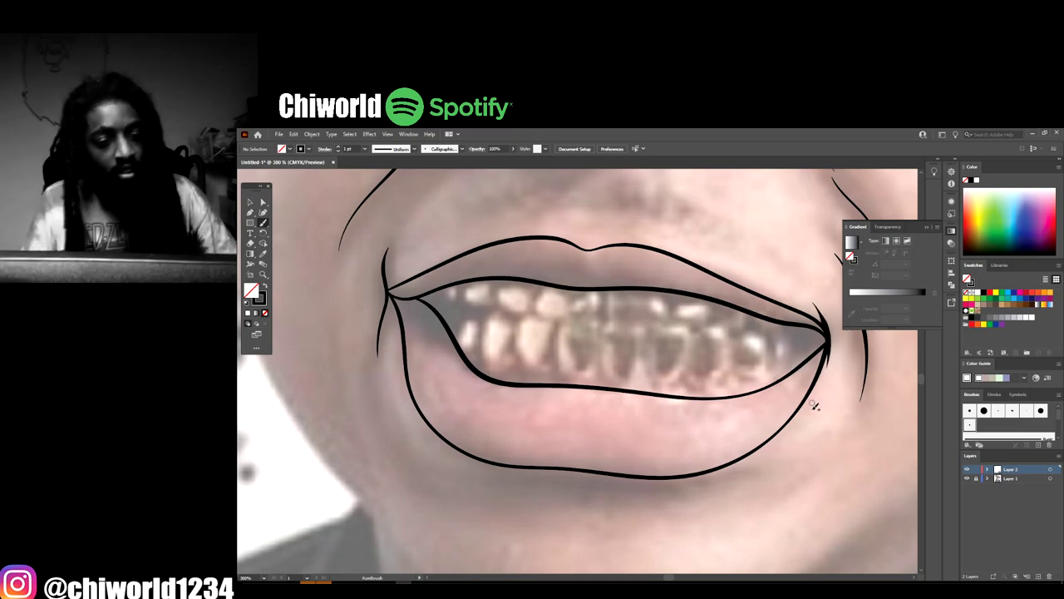
pyautogui.hotkey('ctrl', '1')
pyautogui.hotkey('ctrl', '-')
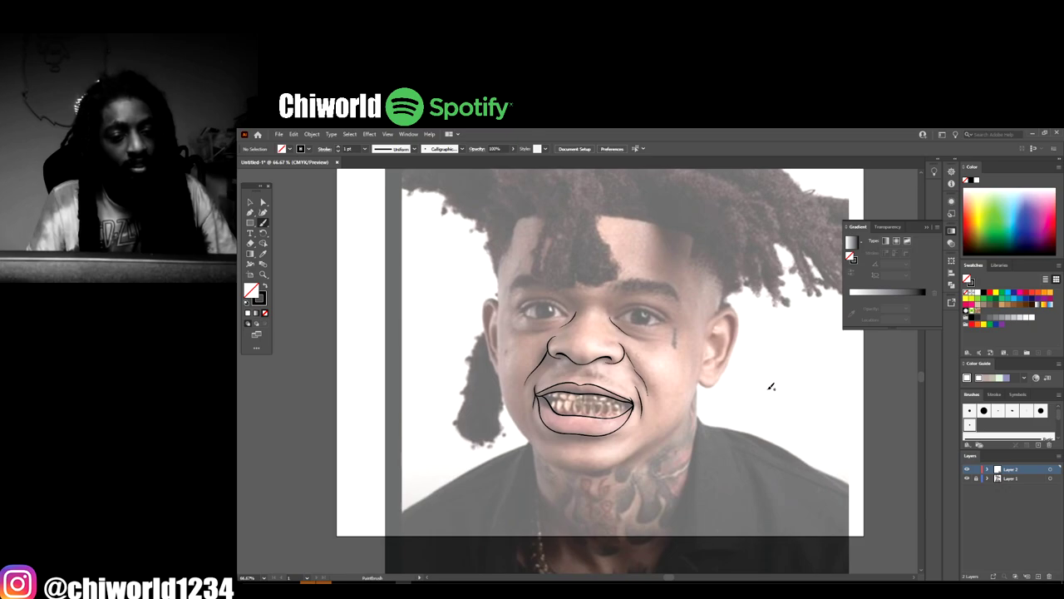
# Hide the photo layer to review the nose and mouth line art, and show it again
pyautogui.hotkey('ctrl', '+')
pyautogui.click(967, 479)
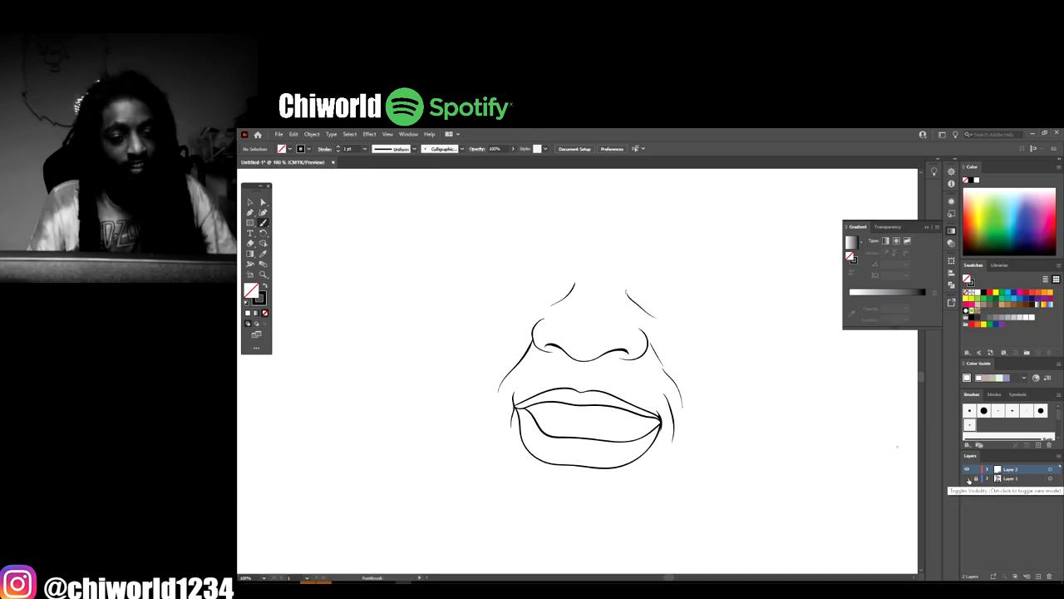
pyautogui.hotkey('ctrl', '-')
pyautogui.hotkey('ctrl', '-')
pyautogui.hotkey('ctrl', '+')
pyautogui.hotkey('ctrl', '+')
pyautogui.click(967, 479)
# Thicken the line over the right nostril opening with an additional brush stroke
pyautogui.hotkey('ctrl', '+')
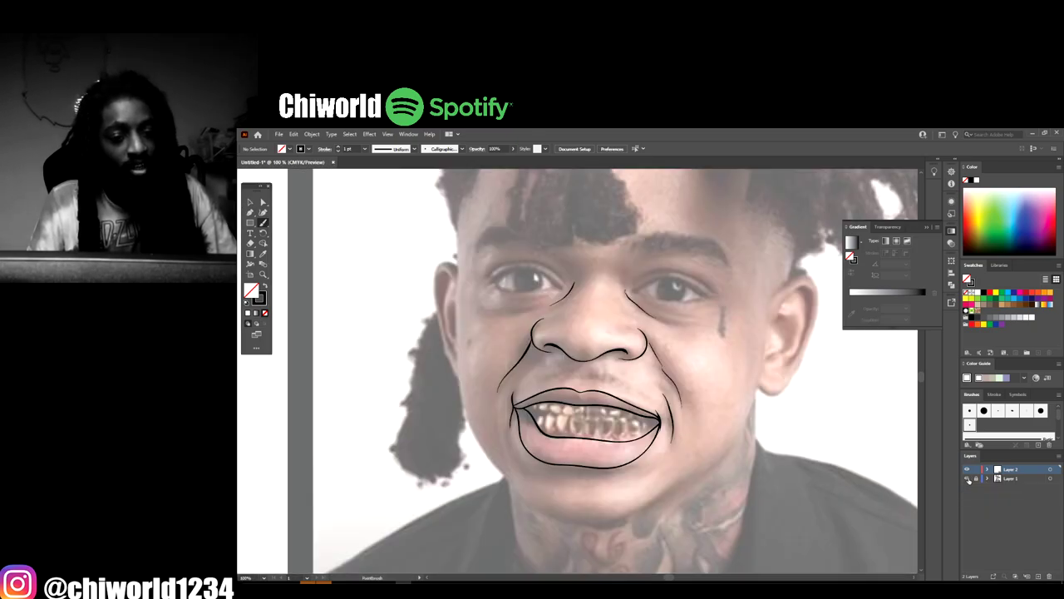
pyautogui.hotkey('ctrl', '+')
pyautogui.hotkey('ctrl', '+')
pyautogui.press('b')
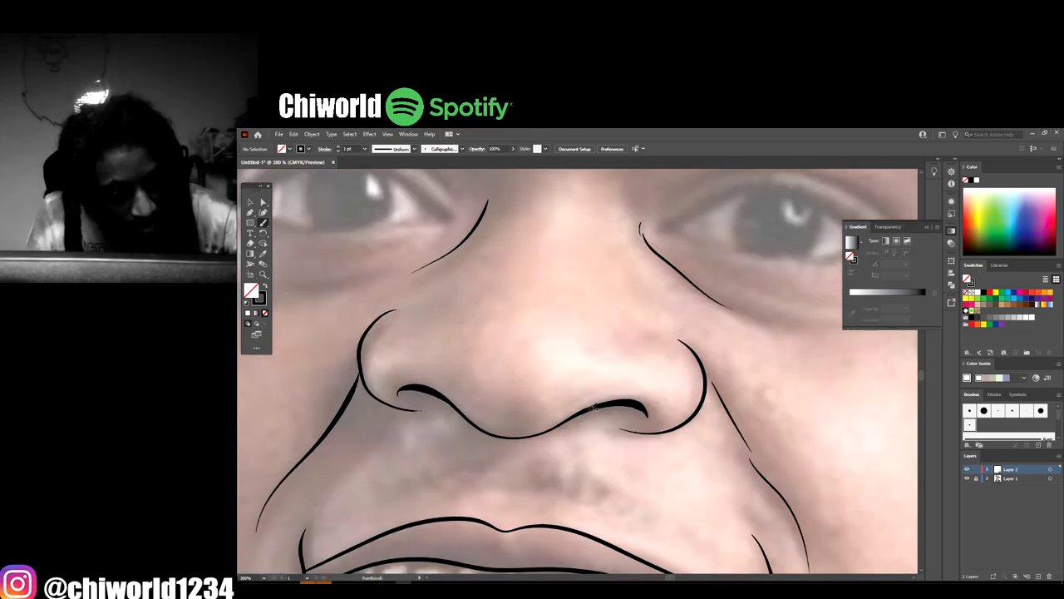
pyautogui.moveTo(600, 408)
pyautogui.mouseDown()
pyautogui.moveTo(645, 410)
pyautogui.moveTo(635, 405)
pyautogui.mouseUp()
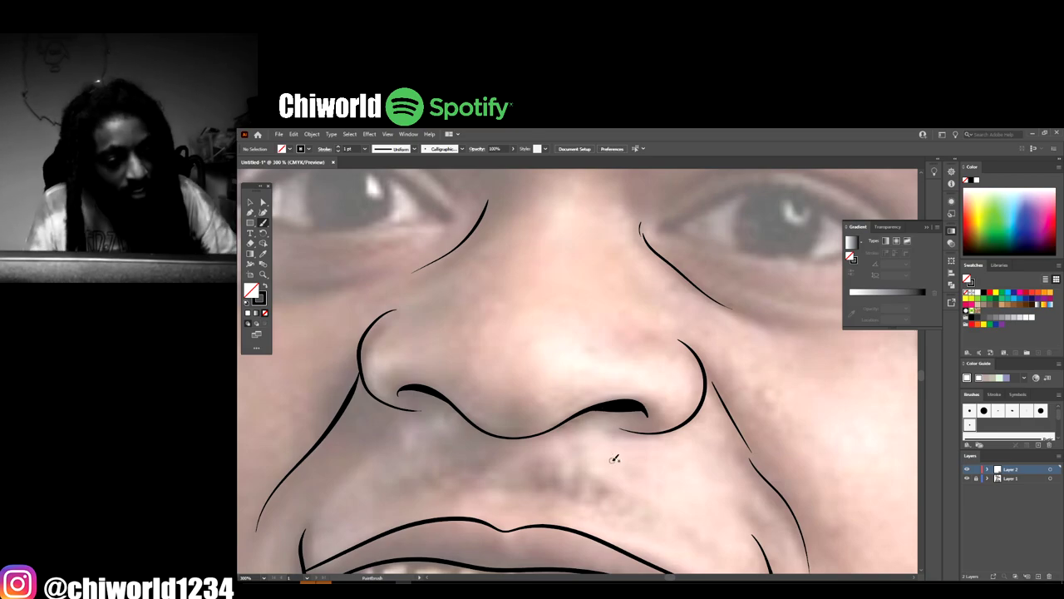
pyautogui.hotkey('ctrl', '-')
pyautogui.hotkey('ctrl', '+')
pyautogui.hotkey('ctrl', '+')
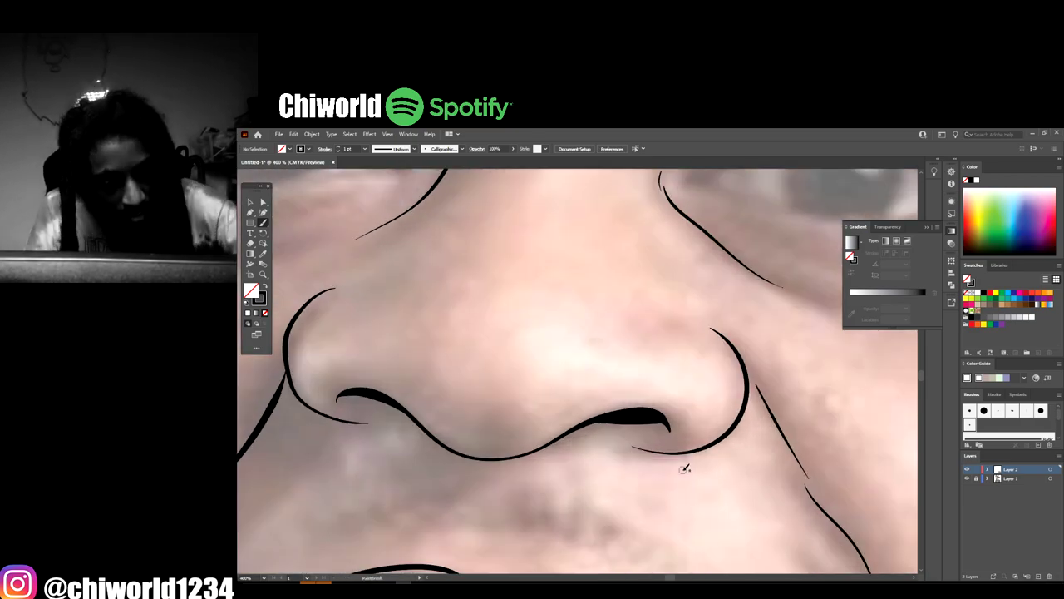
pyautogui.hotkey('ctrl', '-')
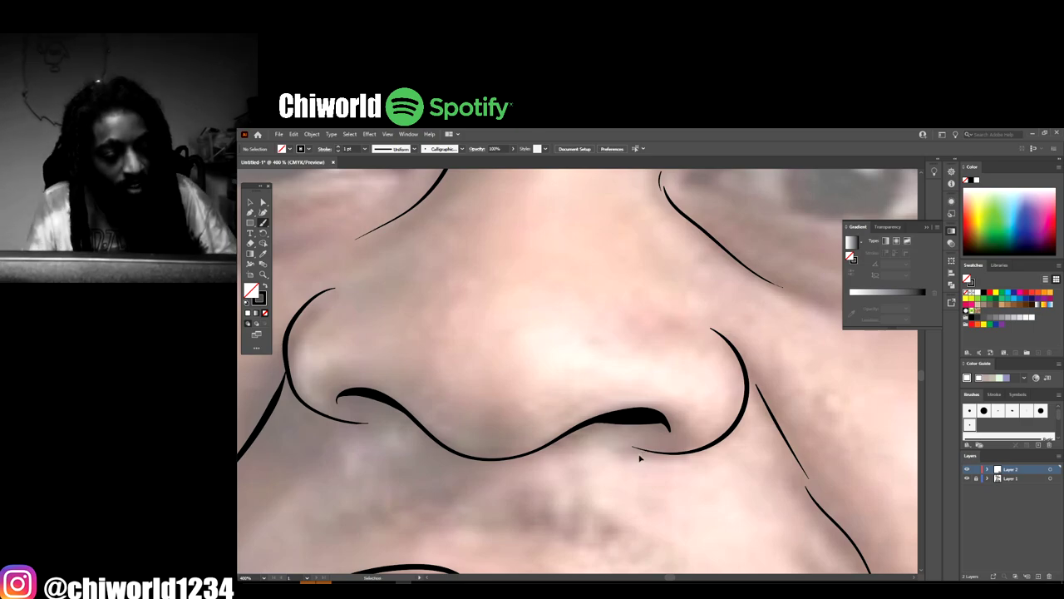
# Trace the left eye's outline with a thick upper lash line, a thinner lower lid and the inner tear duct corner
pyautogui.hotkey('ctrl', '-')
pyautogui.hotkey('ctrl', '-')
pyautogui.hotkey('ctrl', '+')
pyautogui.scroll(2, 560, 451)
pyautogui.hotkey('ctrl', '+')
pyautogui.hotkey('ctrl', '+')
pyautogui.hscroll(-3, 560, 449)
pyautogui.scroll(1, 562, 447)
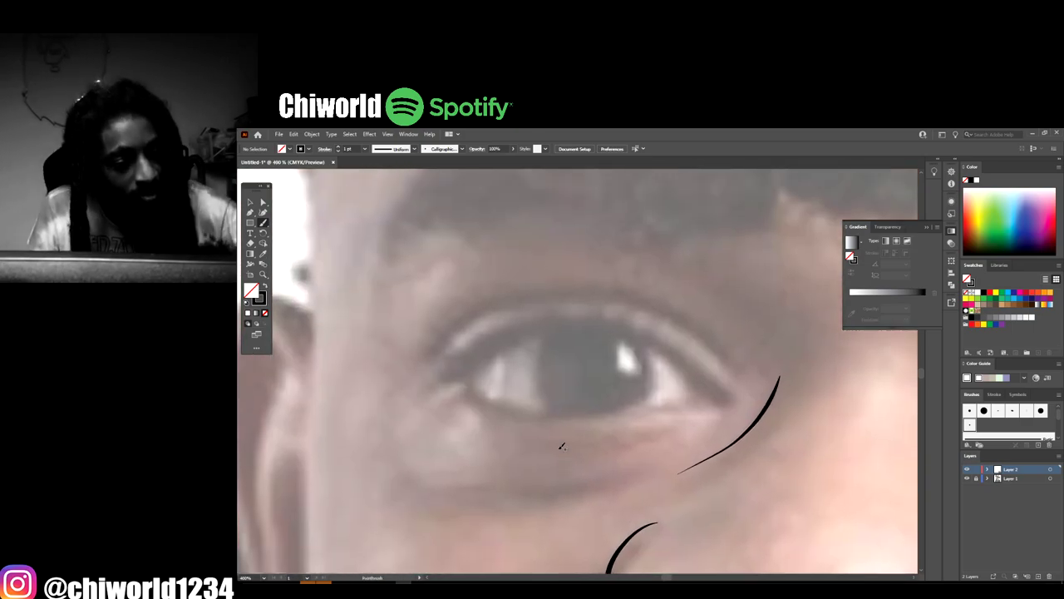
pyautogui.moveTo(442, 380)
pyautogui.mouseDown()
pyautogui.moveTo(535, 322)
pyautogui.moveTo(578, 316)
pyautogui.moveTo(663, 340)
pyautogui.moveTo(723, 404)
pyautogui.mouseUp()
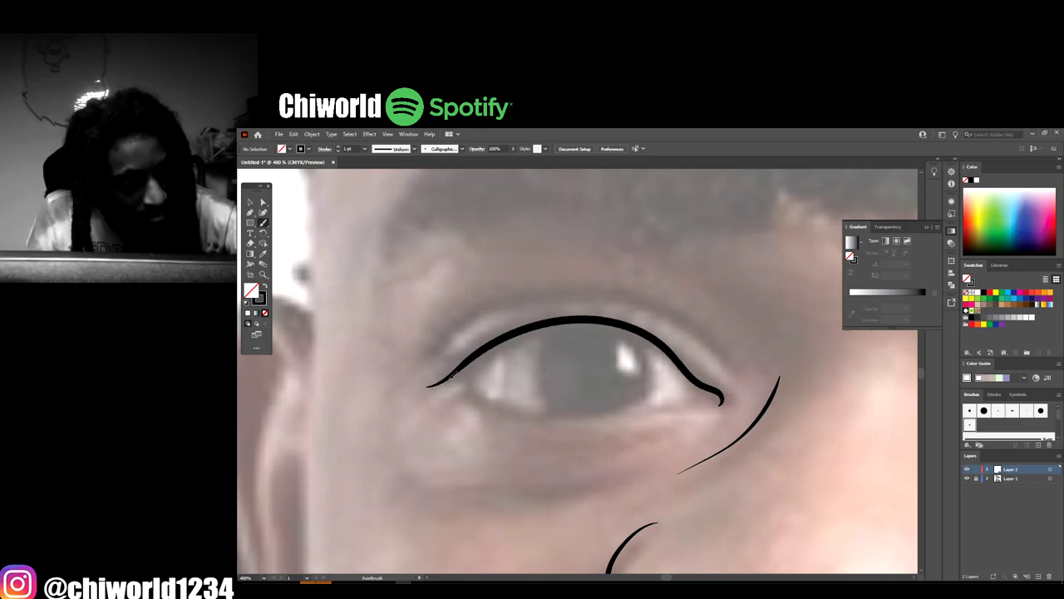
pyautogui.moveTo(467, 383)
pyautogui.mouseDown()
pyautogui.moveTo(514, 406)
pyautogui.moveTo(586, 411)
pyautogui.moveTo(725, 397)
pyautogui.moveTo(691, 382)
pyautogui.moveTo(682, 359)
pyautogui.mouseUp()
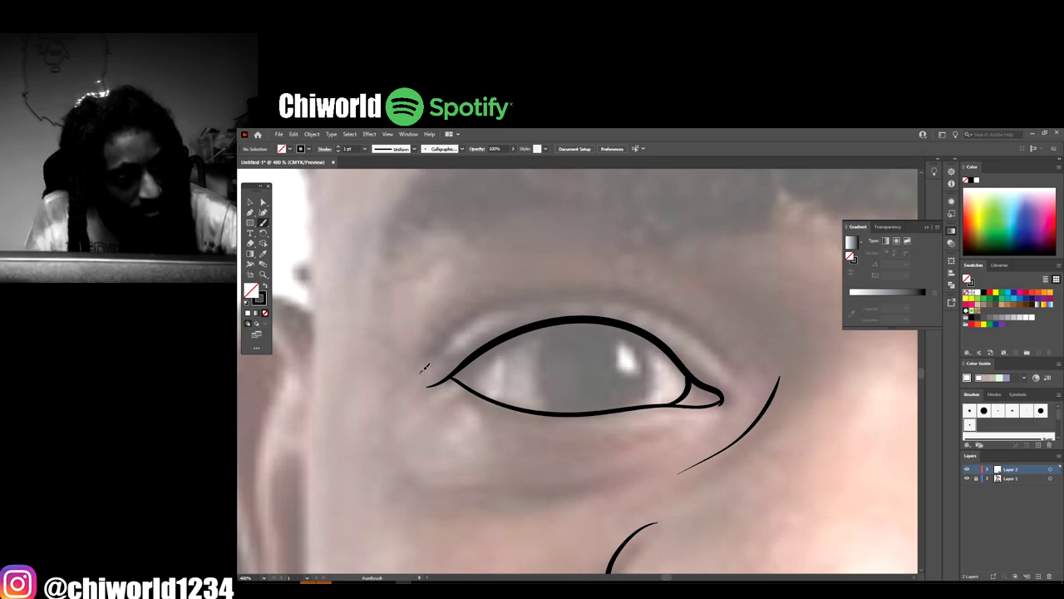
# Trace the eyelid crease above the left eye and the curved bag line beneath it
pyautogui.moveTo(424, 369)
pyautogui.mouseDown()
pyautogui.moveTo(452, 329)
pyautogui.moveTo(511, 296)
pyautogui.moveTo(584, 284)
pyautogui.moveTo(668, 302)
pyautogui.moveTo(728, 373)
pyautogui.mouseUp()
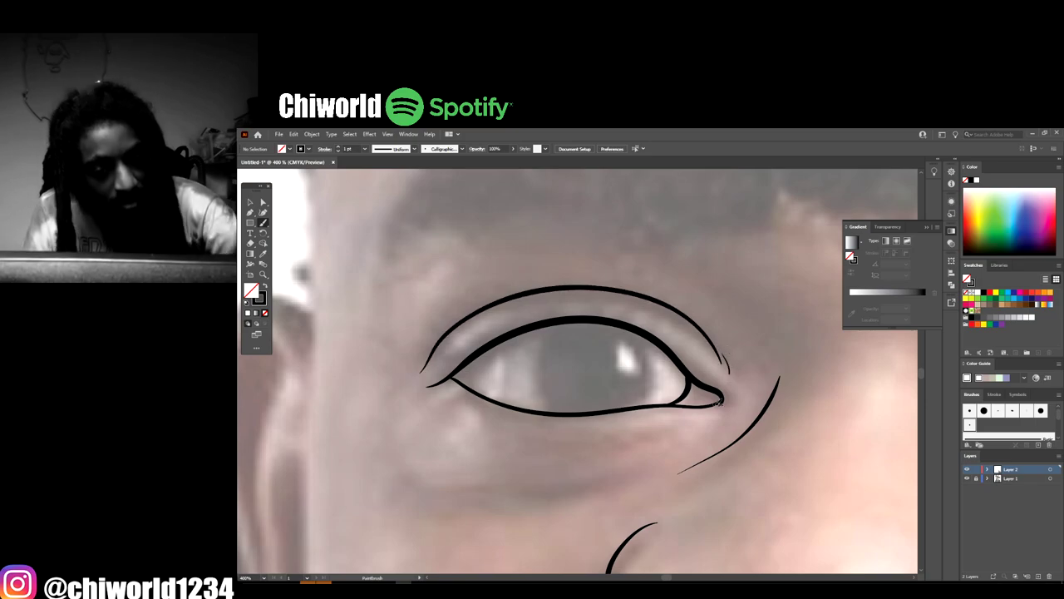
pyautogui.moveTo(455, 470)
pyautogui.mouseDown()
pyautogui.moveTo(526, 490)
pyautogui.moveTo(647, 465)
pyautogui.mouseUp()
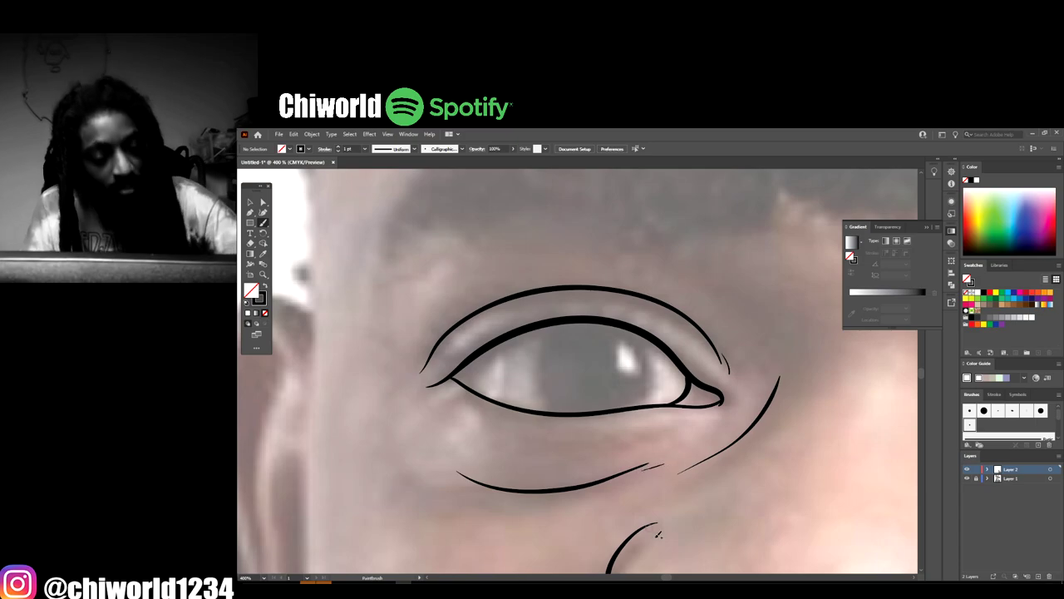
pyautogui.hotkey('ctrl', '-')
pyautogui.hotkey('ctrl', '-')
pyautogui.hotkey('ctrl', '-')
pyautogui.hotkey('ctrl', '-')
pyautogui.hotkey('ctrl', '-')
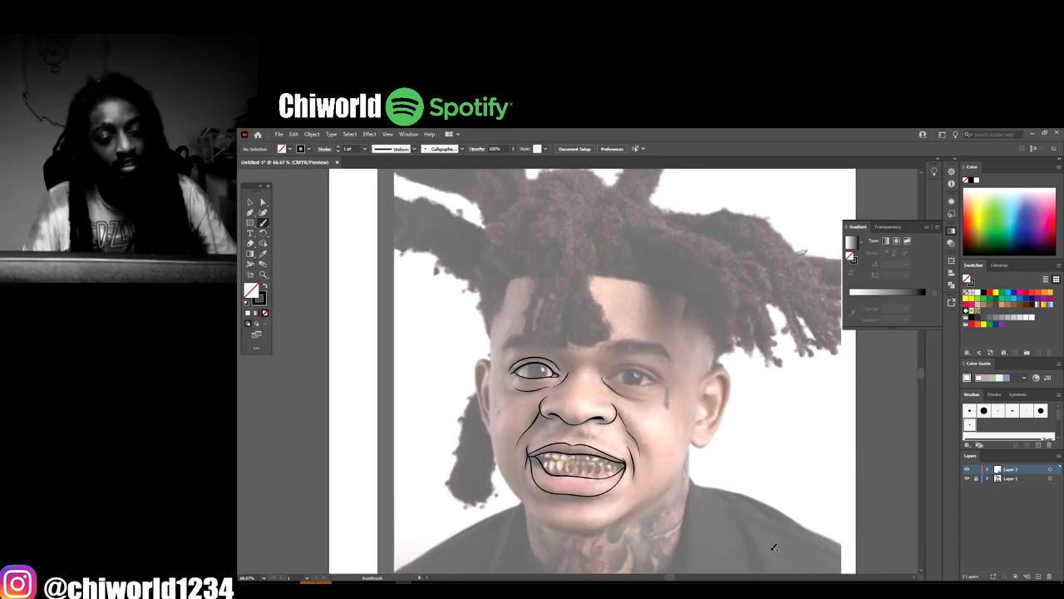
# Hide the photo layer to review the line art with the left eye, and show it again
pyautogui.click(966, 479)
pyautogui.hotkey('ctrl', '-')
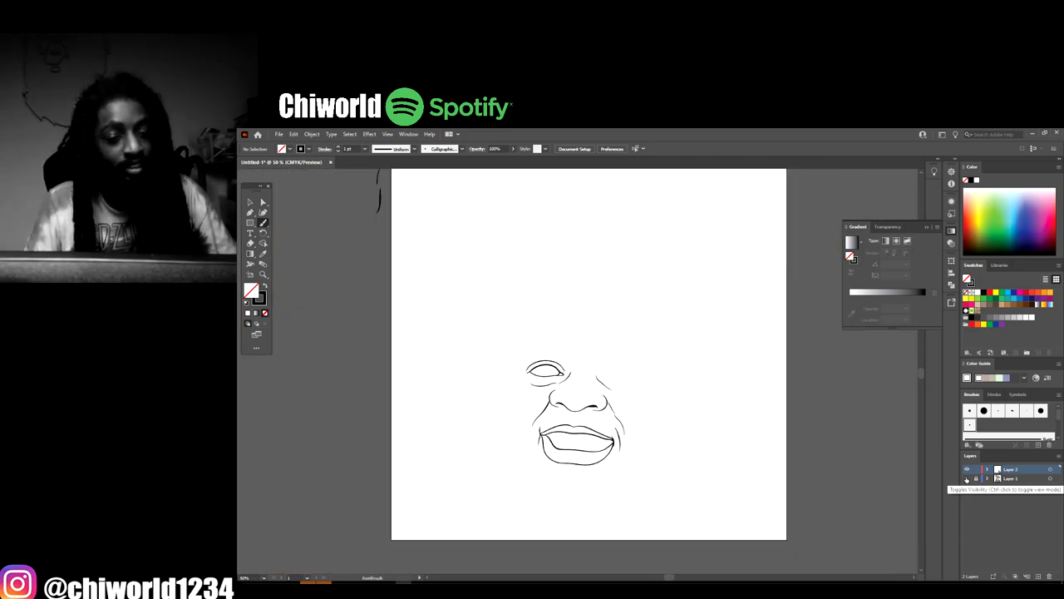
pyautogui.hotkey('ctrl', '=')
pyautogui.hotkey('ctrl', '=')
pyautogui.click(967, 479)
# Trace the right eye's outline with a thick upper lash line, a lower lid and the inner tear duct corner
pyautogui.hscroll(1, 845, 486)
pyautogui.hotkey('ctrl', '+')
pyautogui.hotkey('ctrl', '+')
pyautogui.hotkey('ctrl', '+')
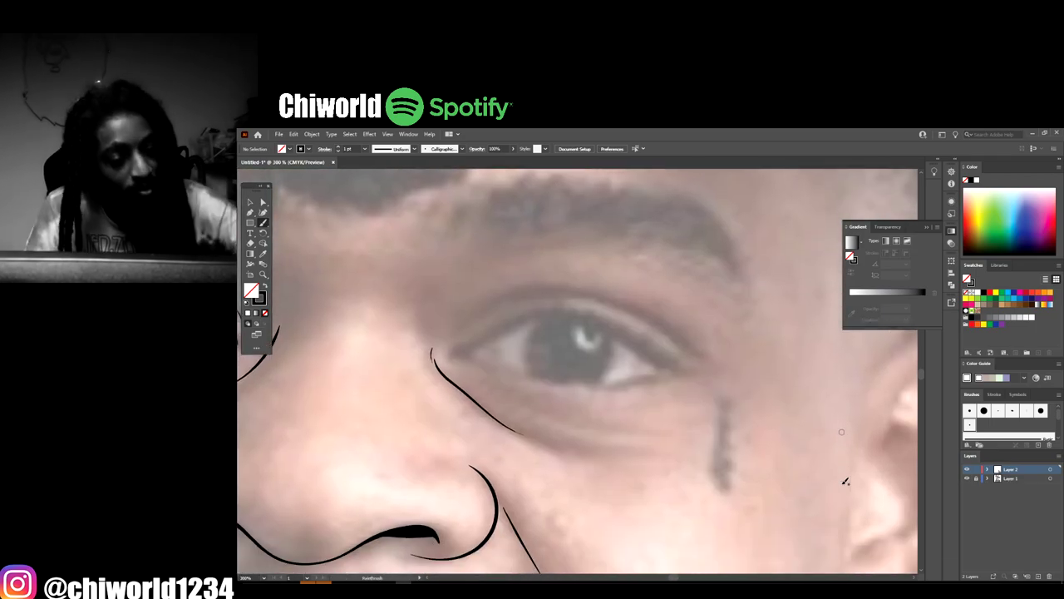
pyautogui.moveTo(460, 347)
pyautogui.mouseDown()
pyautogui.moveTo(522, 315)
pyautogui.moveTo(583, 313)
pyautogui.moveTo(695, 372)
pyautogui.mouseUp()
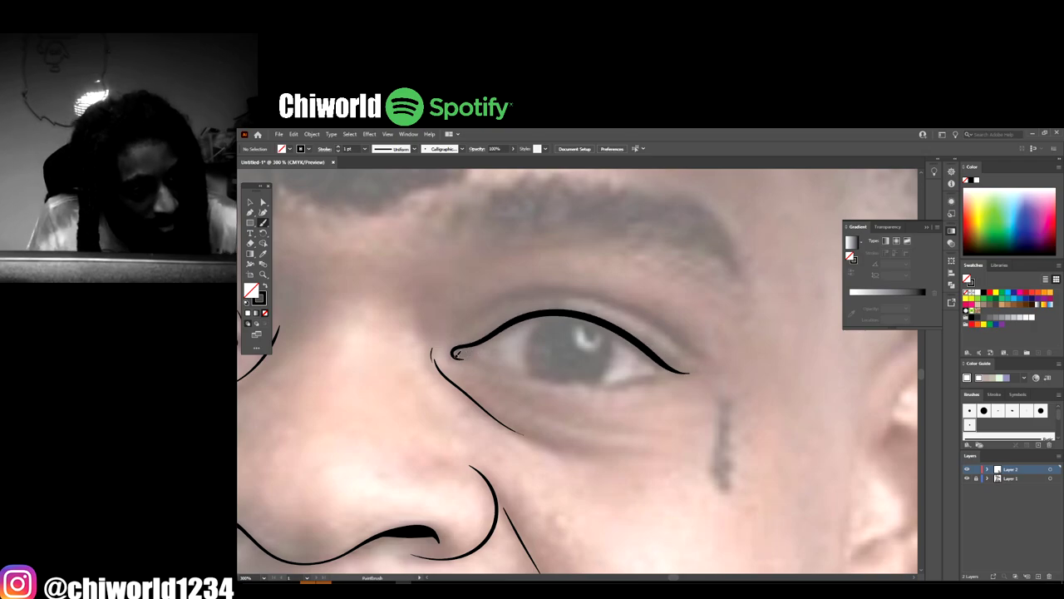
pyautogui.moveTo(486, 356)
pyautogui.mouseDown()
pyautogui.moveTo(566, 381)
pyautogui.moveTo(616, 383)
pyautogui.moveTo(667, 365)
pyautogui.mouseUp()
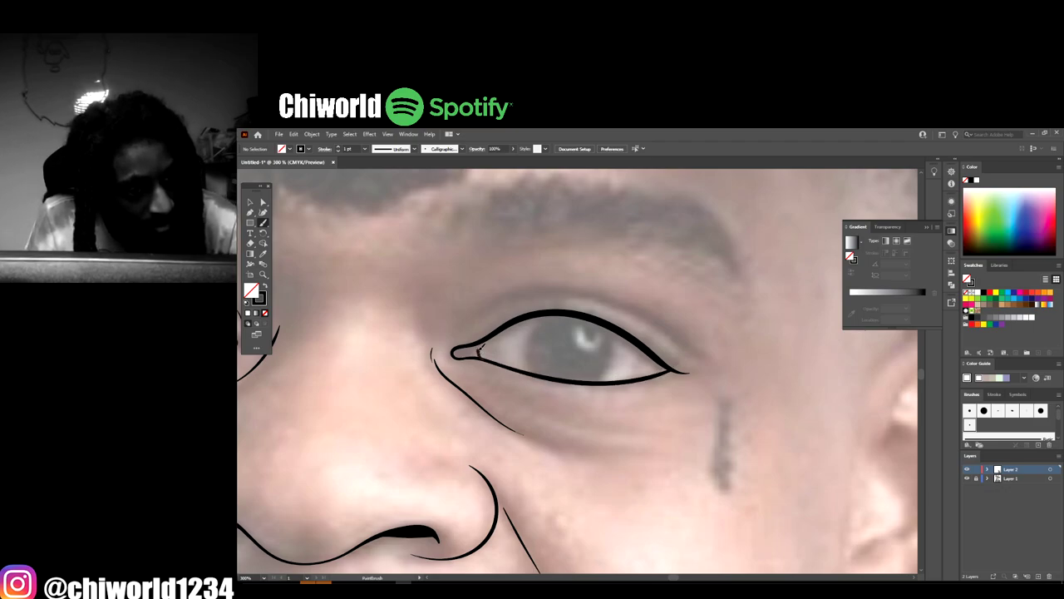
pyautogui.moveTo(498, 331); pyautogui.dragTo(501, 328)
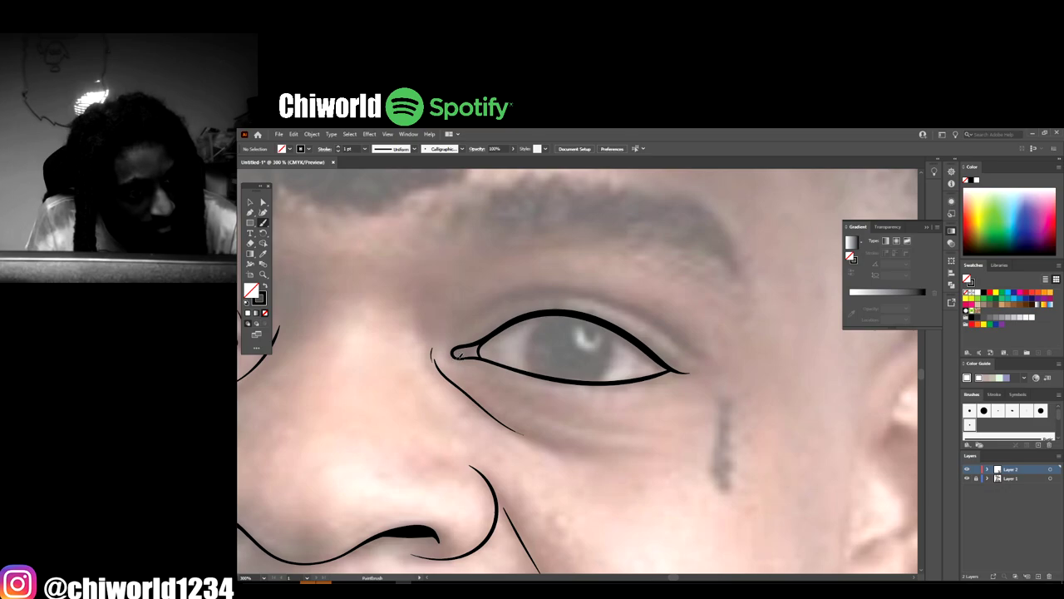
# Trace the eyelid crease above the right eye and extend the crease line beneath it
pyautogui.scroll(2, 445, 377)
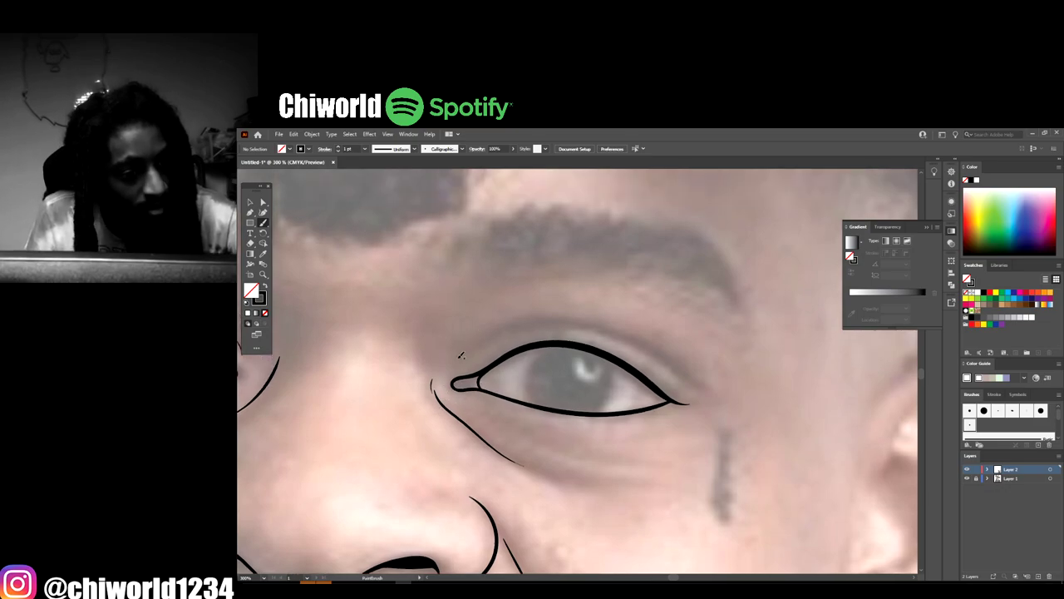
pyautogui.moveTo(497, 328)
pyautogui.mouseDown()
pyautogui.moveTo(565, 315)
pyautogui.moveTo(632, 335)
pyautogui.moveTo(694, 389)
pyautogui.mouseUp()
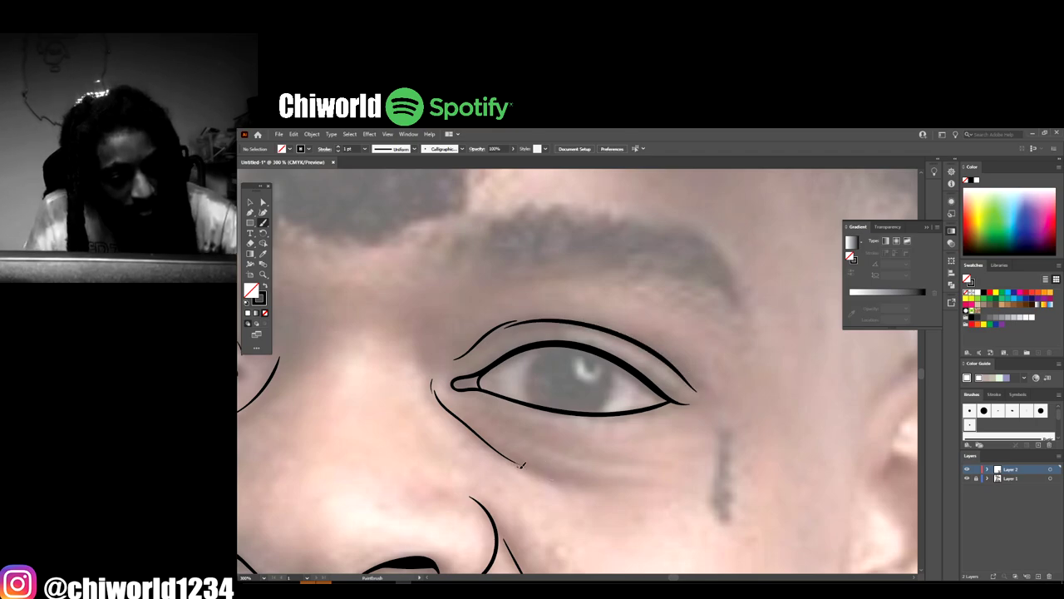
pyautogui.hotkey('ctrl', '-')
pyautogui.hotkey('ctrl', '-')
pyautogui.hotkey('ctrl', '-')
pyautogui.hotkey('ctrl', '-')
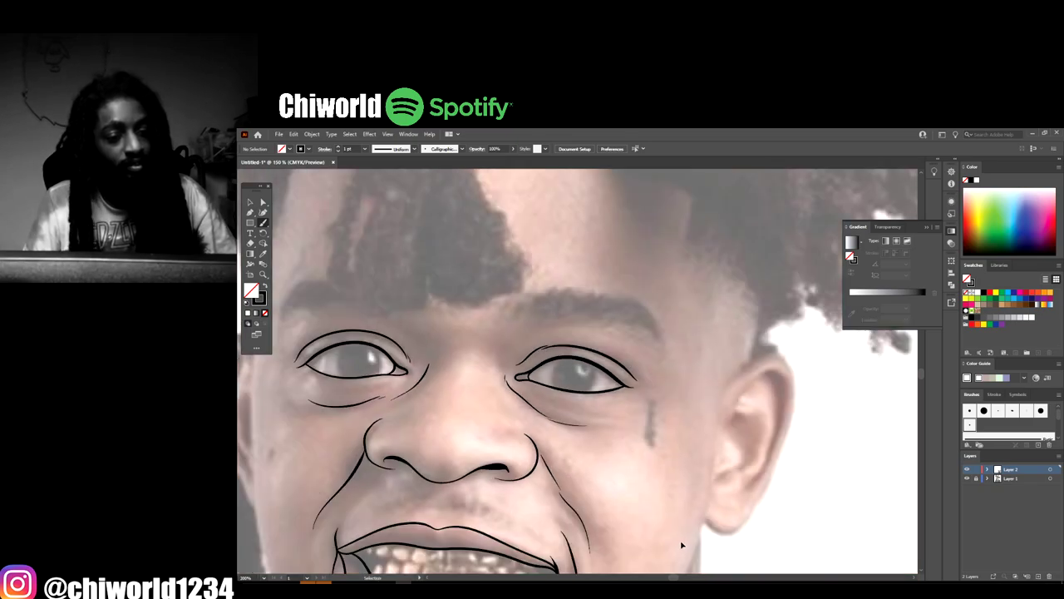
# Trace the face outline from the left temple down the cheek and jaw and around the chin to the right jaw
pyautogui.hotkey('ctrl', '+')
pyautogui.hotkey('ctrl', '+')
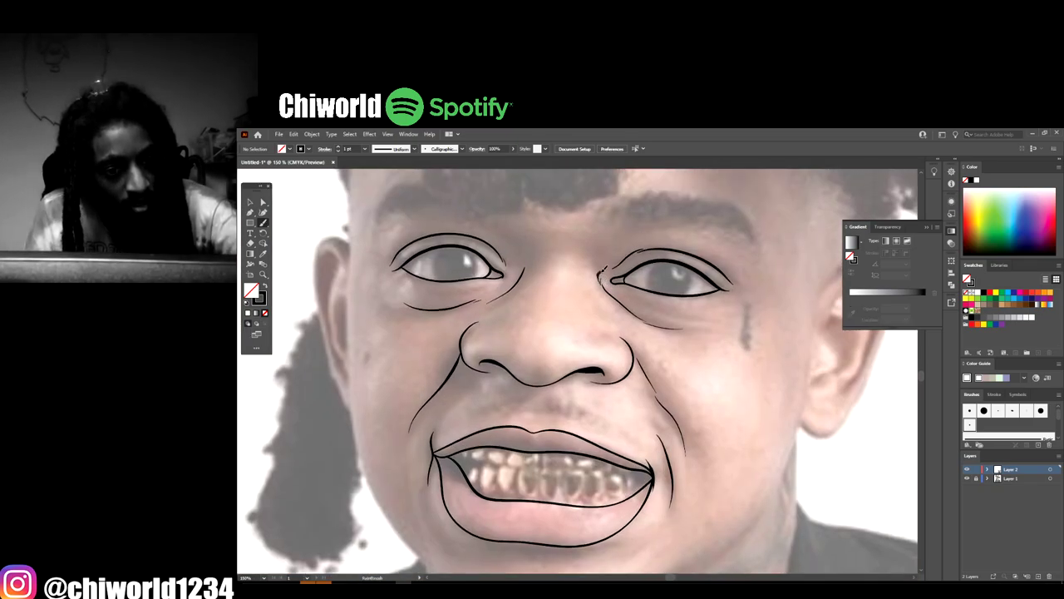
pyautogui.scroll(-5, 593, 285)
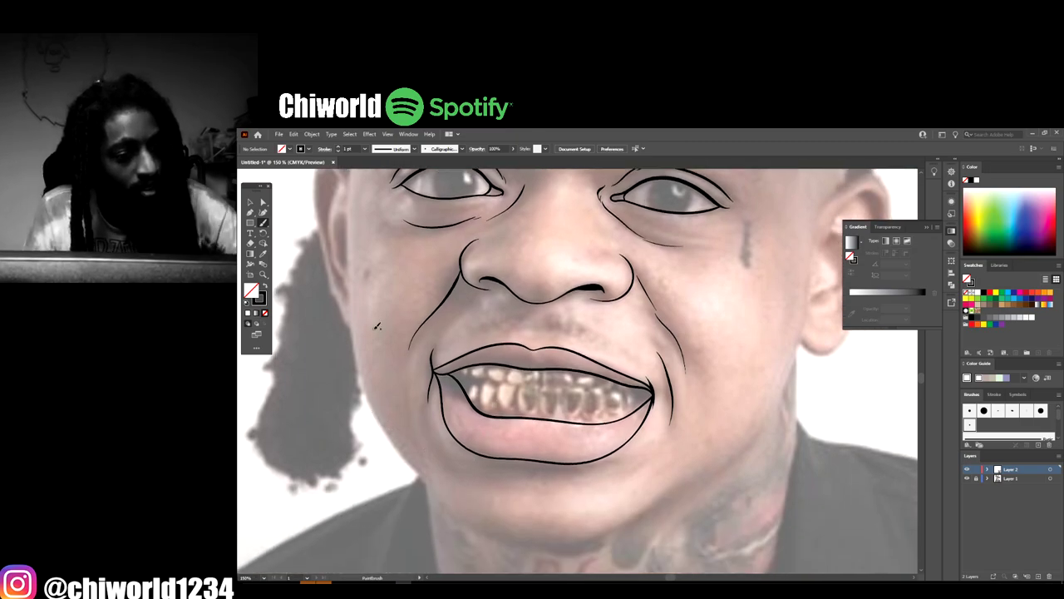
pyautogui.hotkey('ctrl', '-')
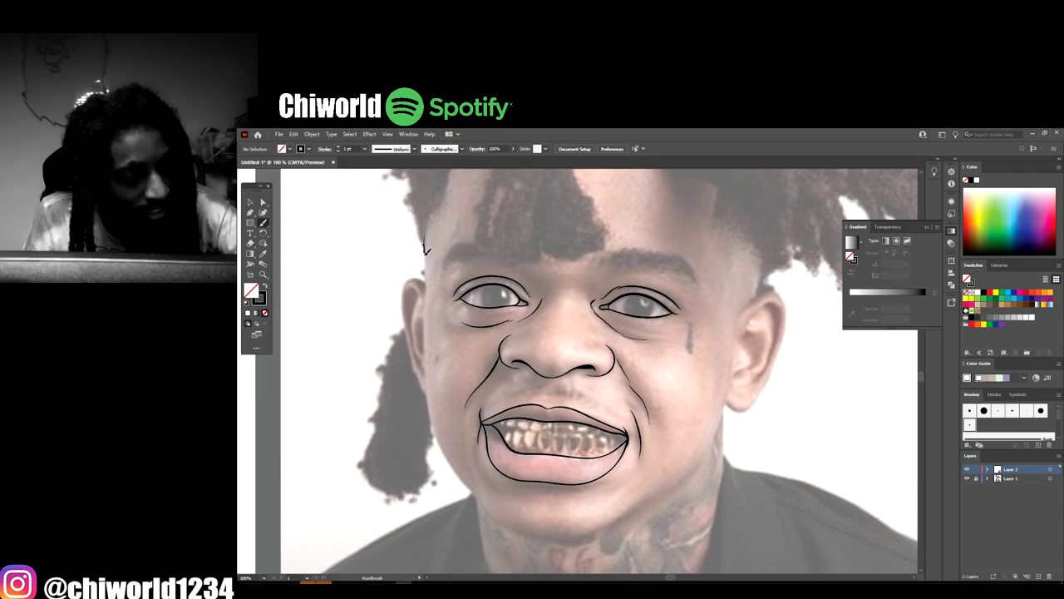
pyautogui.moveTo(425, 312); pyautogui.dragTo(428, 376)
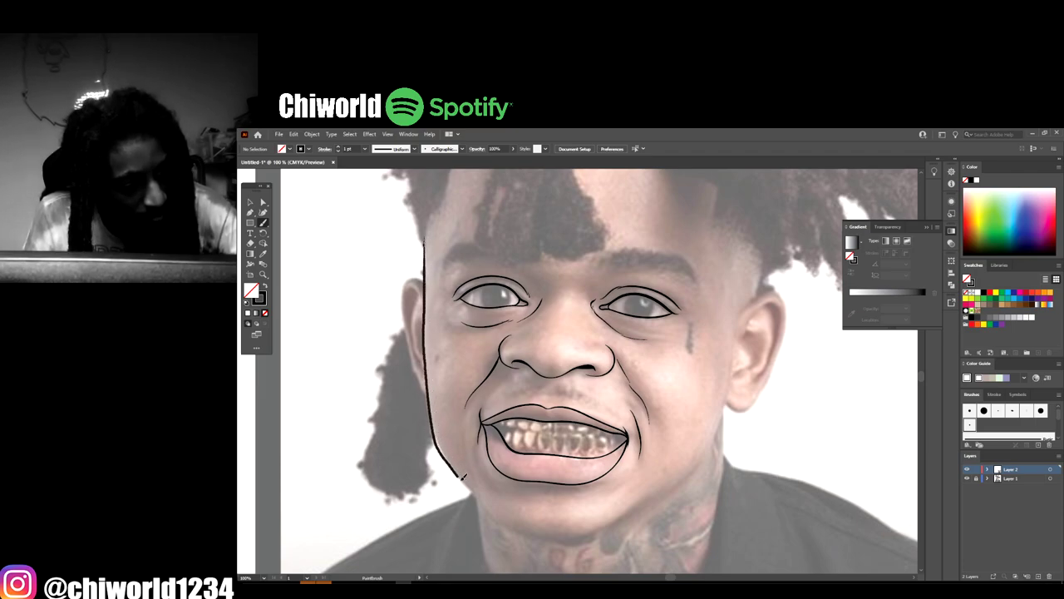
pyautogui.moveTo(463, 477); pyautogui.dragTo(481, 500)
pyautogui.moveTo(523, 533); pyautogui.dragTo(563, 538)
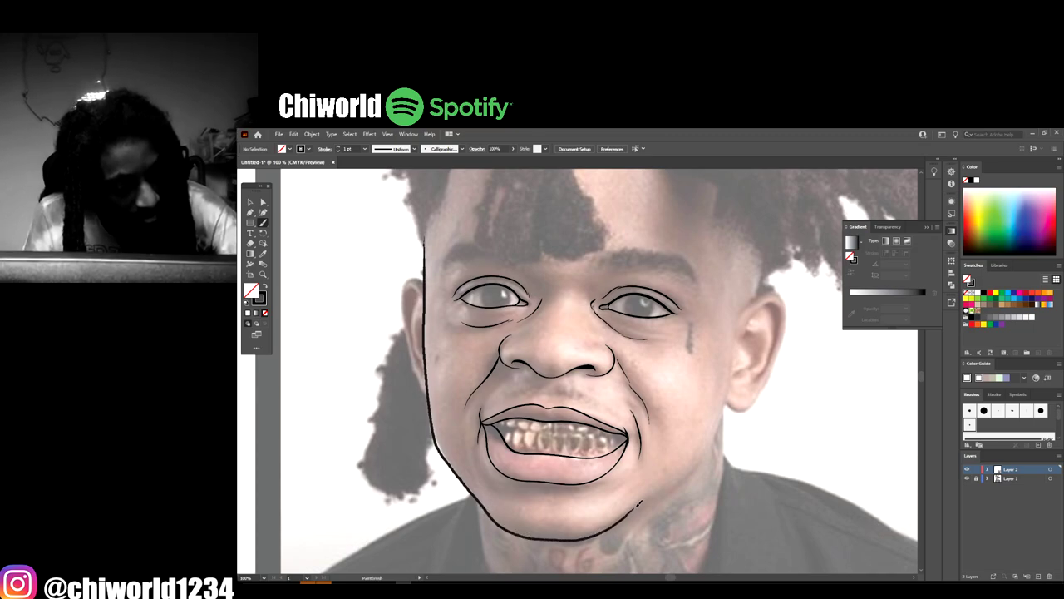
pyautogui.hotkey('ctrl', '-')
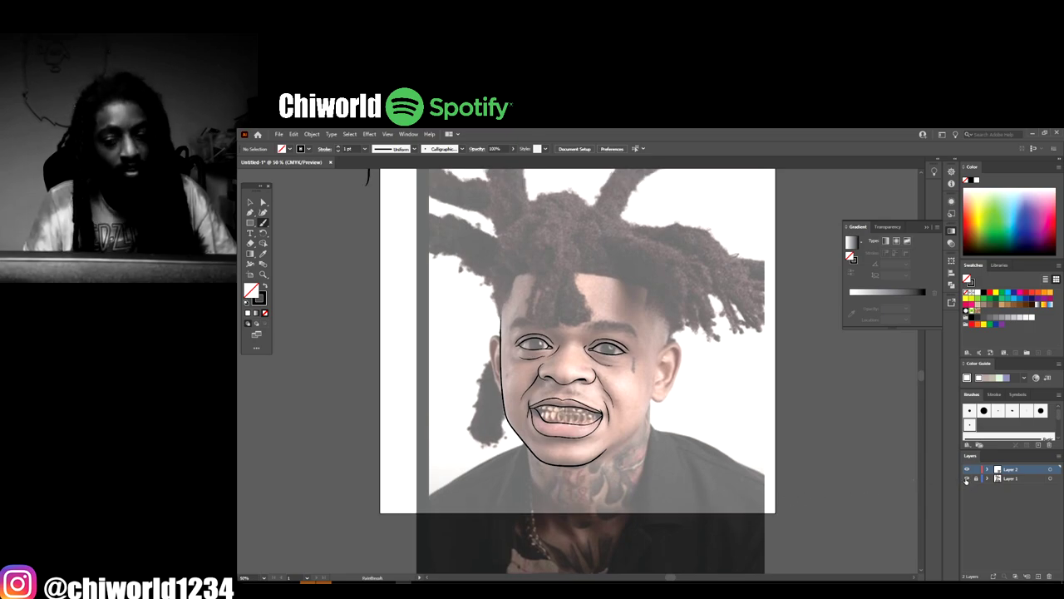
# Hide the photo layer to review the face outline on its own, and show the photo again
pyautogui.click(966, 479)
pyautogui.hotkey('ctrl', '-')
pyautogui.hotkey('ctrl', '+')
pyautogui.hotkey('ctrl', '+')
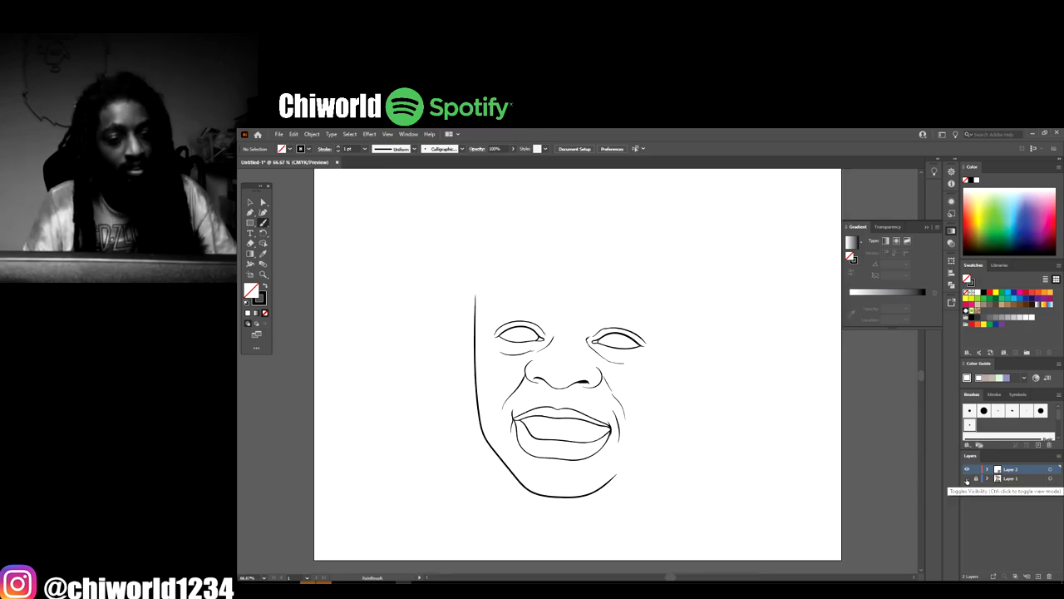
pyautogui.click(967, 479)
# Extend the jawline from the right side of the chin up to the right earlobe
pyautogui.scroll(-2, 822, 484)
pyautogui.hotkey('ctrl', '+')
pyautogui.hotkey('ctrl', '+')
pyautogui.hotkey('ctrl', '+')
pyautogui.scroll(1, 821, 481)
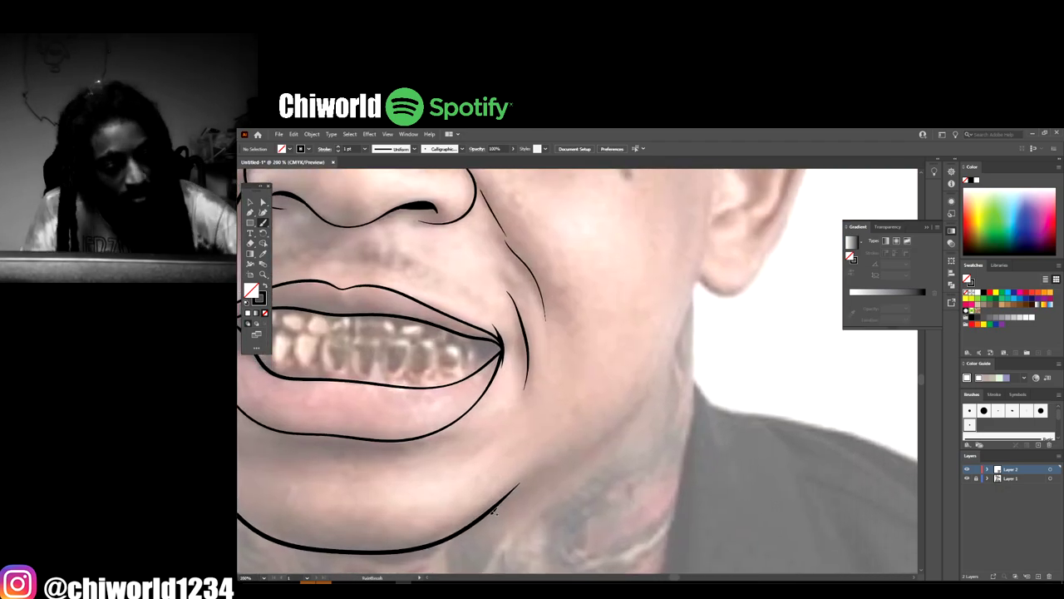
pyautogui.moveTo(499, 509)
pyautogui.mouseDown()
pyautogui.moveTo(577, 457)
pyautogui.moveTo(634, 402)
pyautogui.moveTo(678, 341)
pyautogui.moveTo(706, 249)
pyautogui.mouseUp()
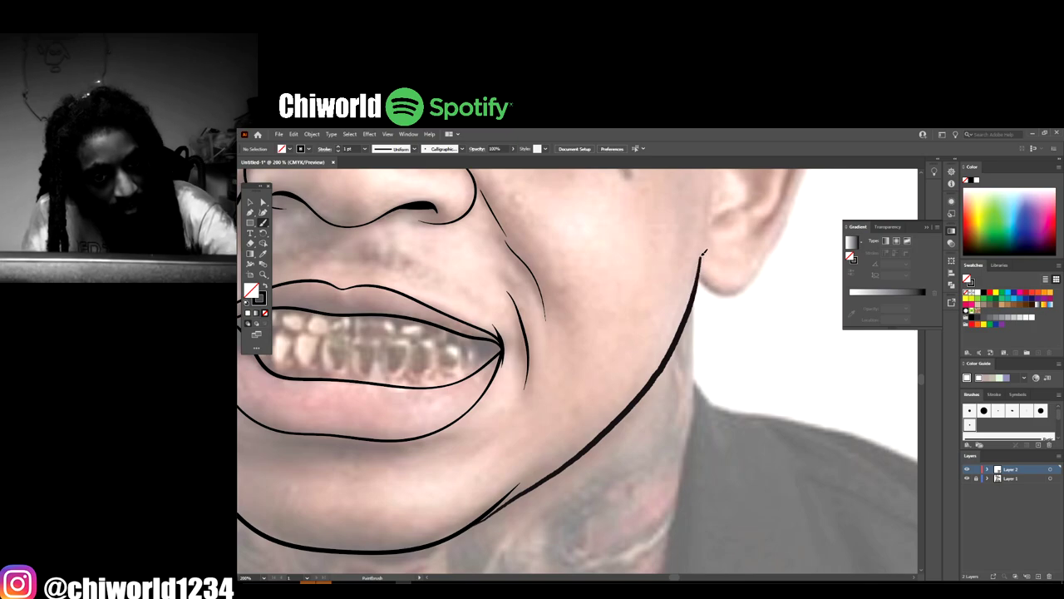
# Trace the right ear's inner folds and its outer contour from the lobe around to the top
pyautogui.scroll(5, 707, 250)
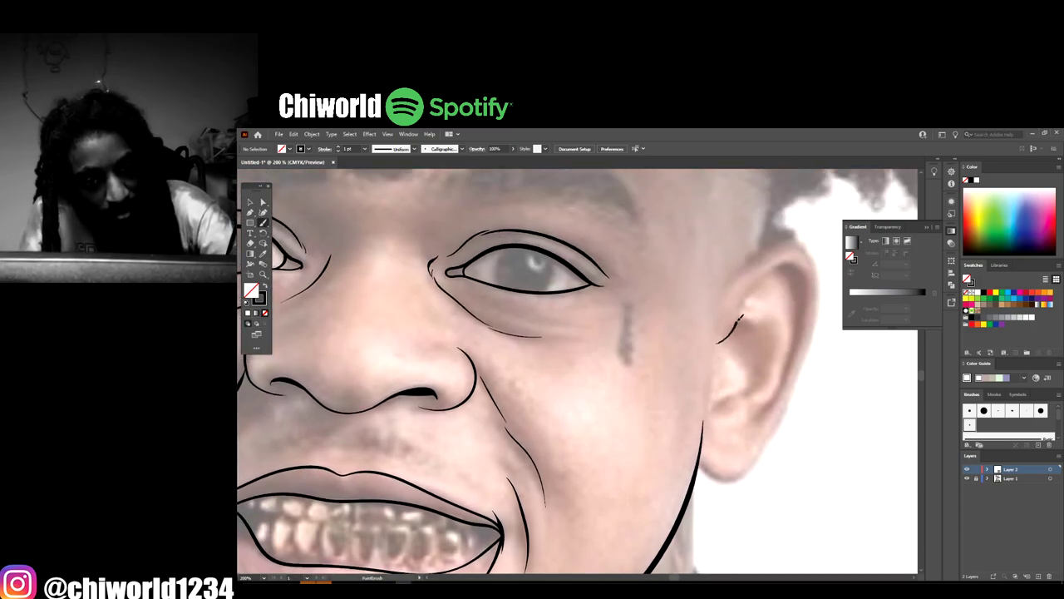
pyautogui.moveTo(742, 316)
pyautogui.mouseDown()
pyautogui.moveTo(759, 284)
pyautogui.moveTo(793, 261)
pyautogui.moveTo(809, 276)
pyautogui.moveTo(796, 343)
pyautogui.mouseUp()
pyautogui.moveTo(755, 424)
pyautogui.mouseDown()
pyautogui.moveTo(780, 396)
pyautogui.moveTo(798, 314)
pyautogui.moveTo(784, 265)
pyautogui.mouseUp()
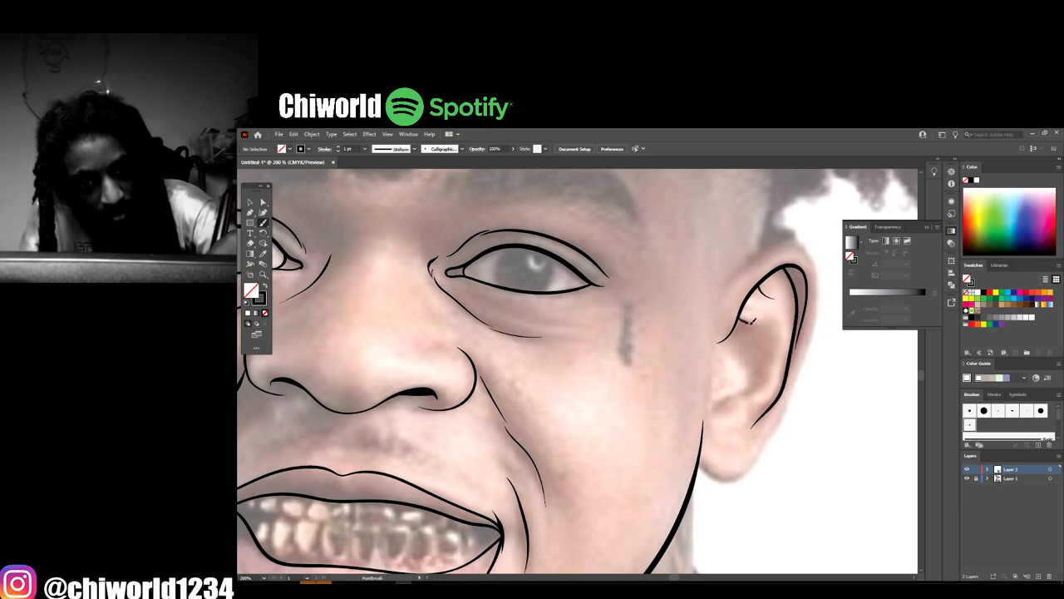
pyautogui.moveTo(777, 319); pyautogui.dragTo(769, 351)
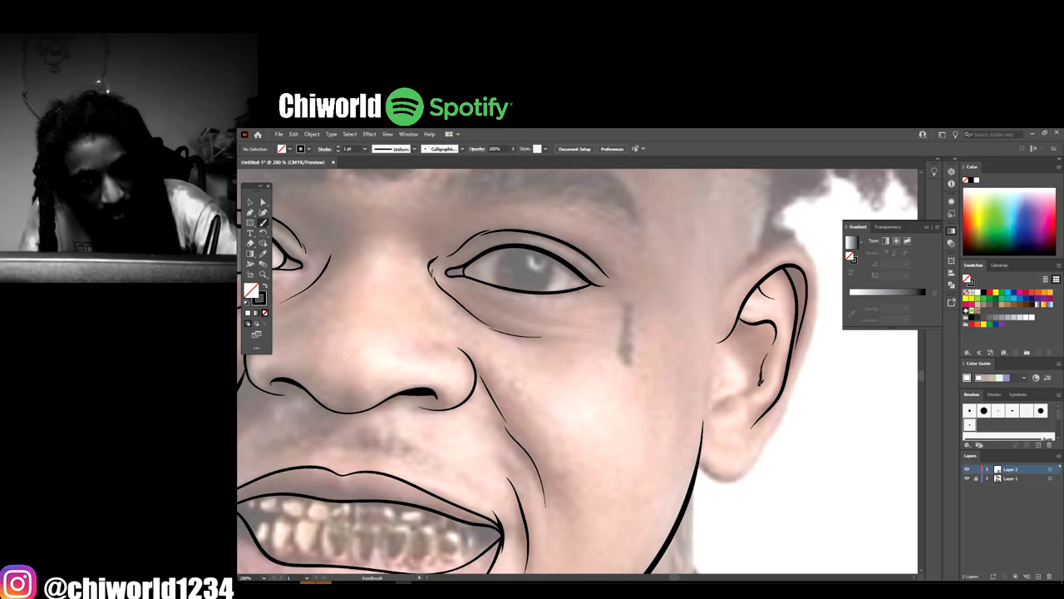
pyautogui.moveTo(731, 391)
pyautogui.mouseDown()
pyautogui.moveTo(710, 417)
pyautogui.moveTo(733, 378)
pyautogui.moveTo(722, 354)
pyautogui.mouseUp()
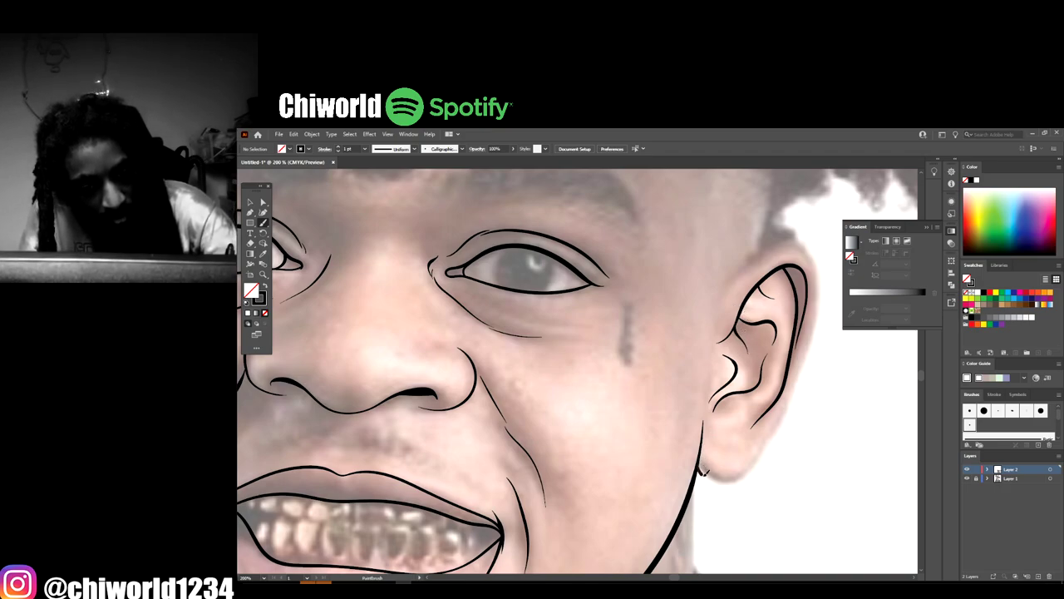
pyautogui.moveTo(702, 471)
pyautogui.mouseDown()
pyautogui.moveTo(746, 473)
pyautogui.moveTo(764, 453)
pyautogui.moveTo(801, 379)
pyautogui.moveTo(821, 276)
pyautogui.moveTo(805, 238)
pyautogui.moveTo(785, 235)
pyautogui.moveTo(752, 250)
pyautogui.moveTo(721, 288)
pyautogui.mouseUp()
# Hide the photo layer to check the line art with the right ear, and show it again
pyautogui.hotkey('ctrl', '-')
pyautogui.hotkey('ctrl', '-')
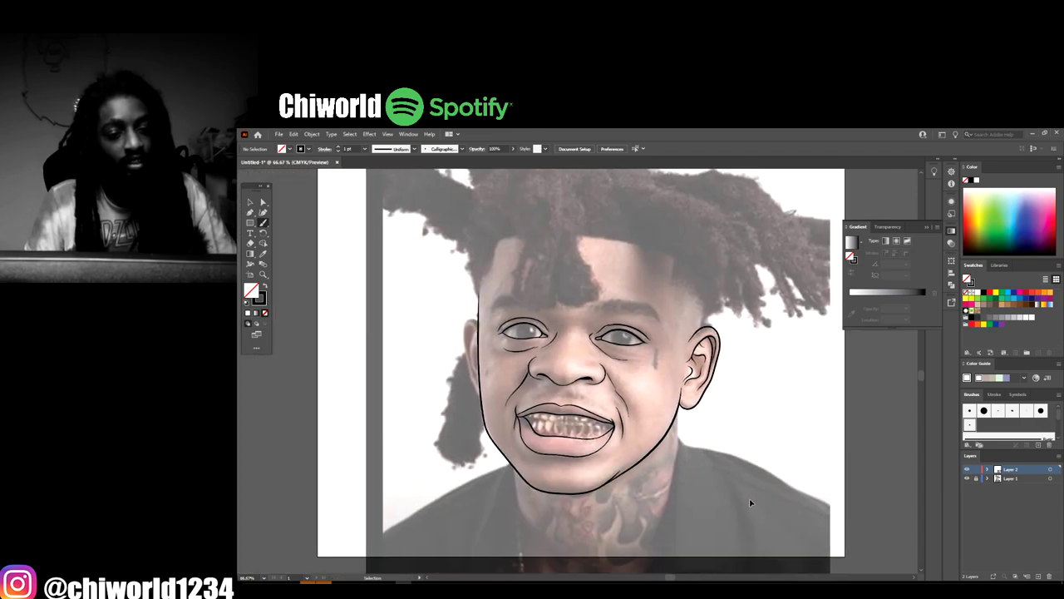
pyautogui.click(966, 479)
pyautogui.hotkey('ctrl', '-')
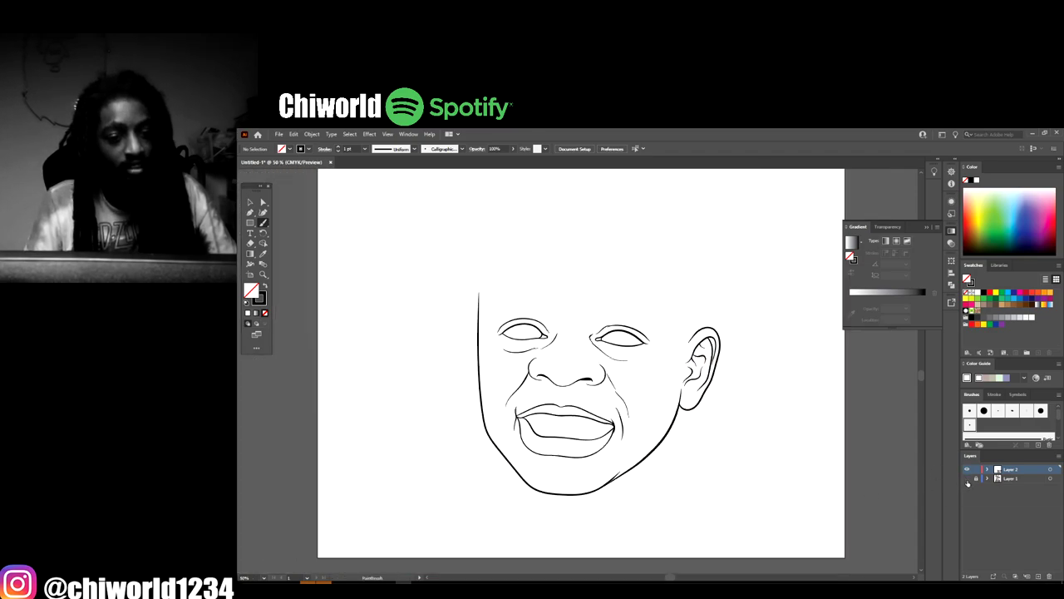
pyautogui.hotkey('ctrl', '+')
pyautogui.click(966, 478)
# Trace the left ear's outer contour against the face line and add its inner fold lines
pyautogui.hotkey('ctrl', '+')
pyautogui.hotkey('ctrl', '+')
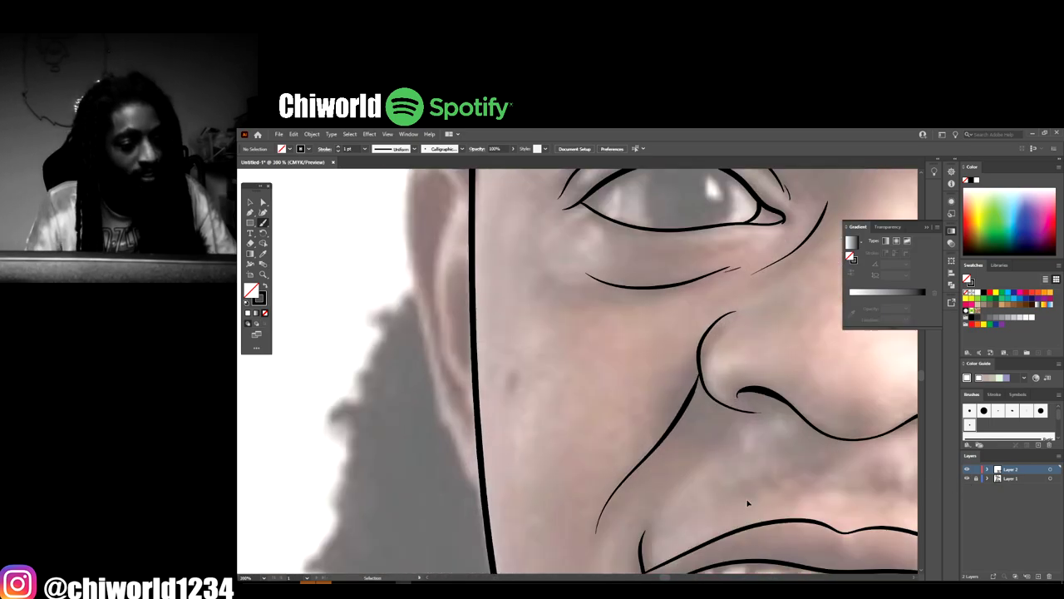
pyautogui.scroll(2, 748, 503)
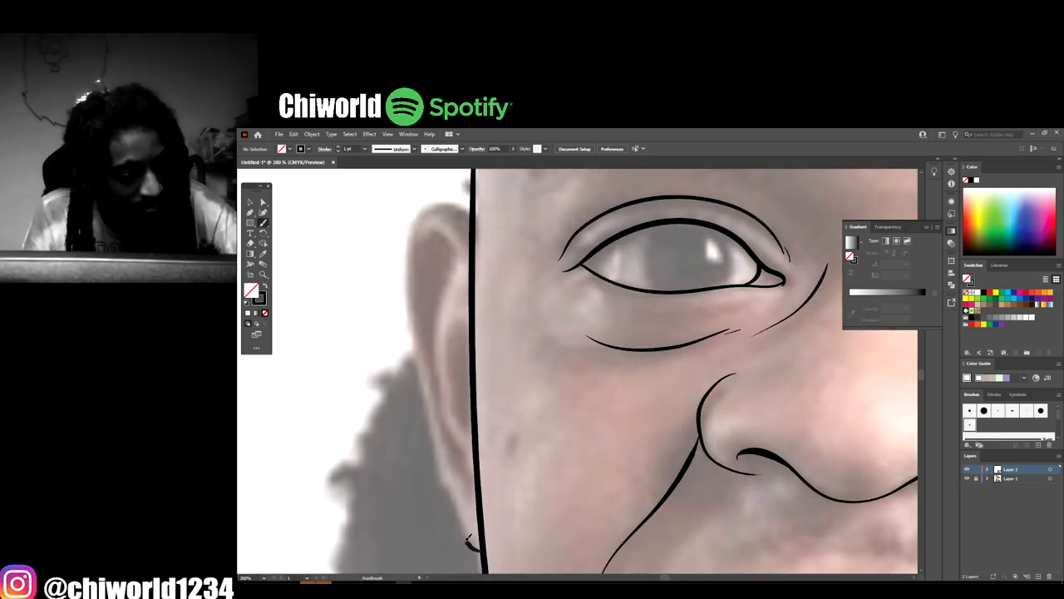
pyautogui.moveTo(467, 539)
pyautogui.mouseDown()
pyautogui.moveTo(423, 372)
pyautogui.moveTo(409, 268)
pyautogui.moveTo(427, 213)
pyautogui.moveTo(474, 213)
pyautogui.mouseUp()
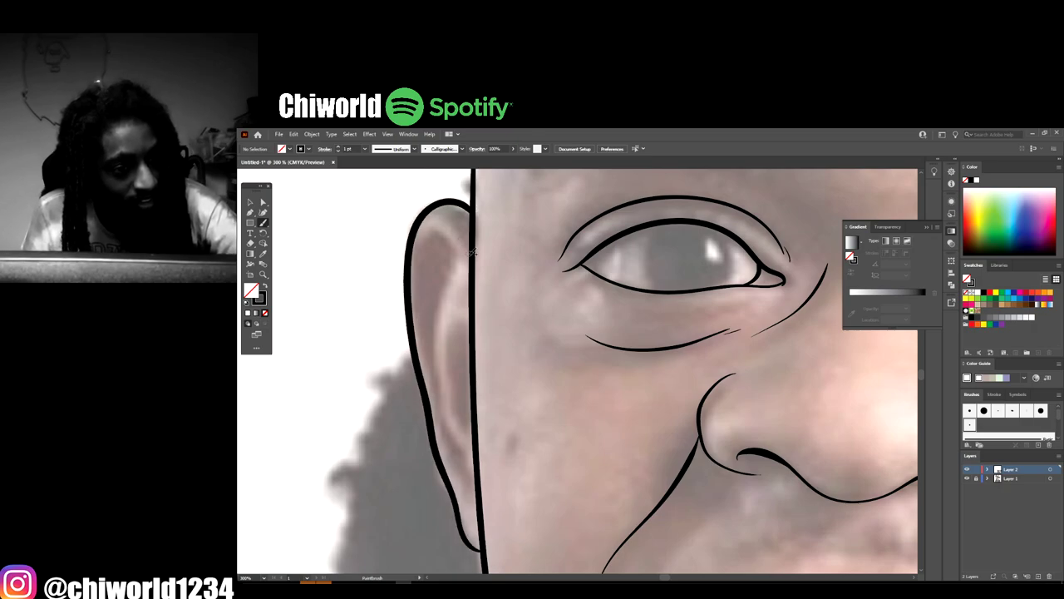
pyautogui.moveTo(469, 259)
pyautogui.mouseDown()
pyautogui.moveTo(455, 235)
pyautogui.moveTo(428, 232)
pyautogui.moveTo(423, 252)
pyautogui.moveTo(451, 271)
pyautogui.moveTo(437, 303)
pyautogui.moveTo(435, 394)
pyautogui.moveTo(472, 478)
pyautogui.mouseUp()
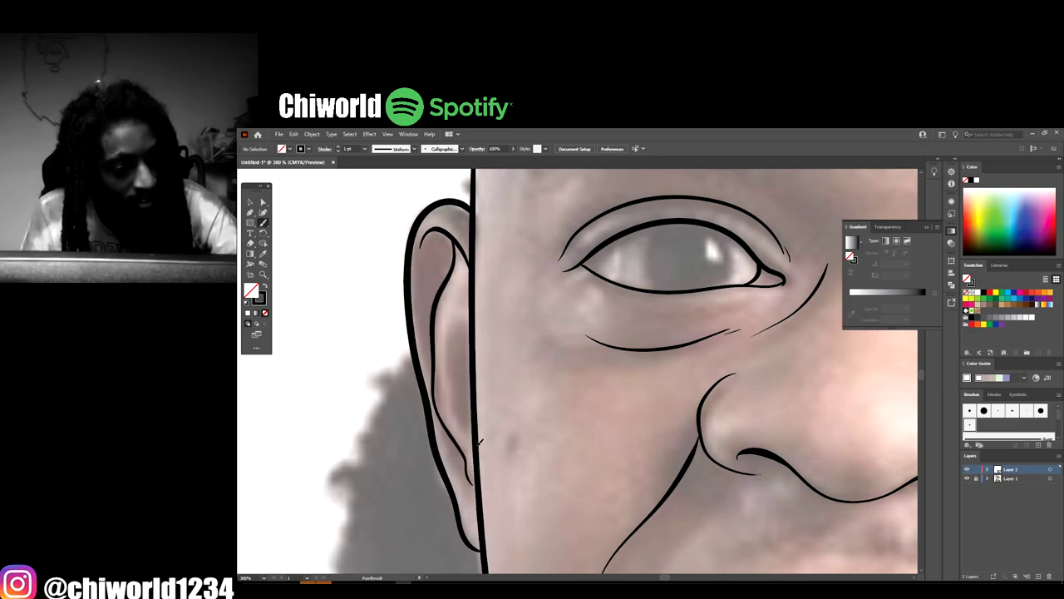
pyautogui.moveTo(478, 441)
pyautogui.mouseDown()
pyautogui.moveTo(454, 345)
pyautogui.moveTo(470, 331)
pyautogui.mouseUp()
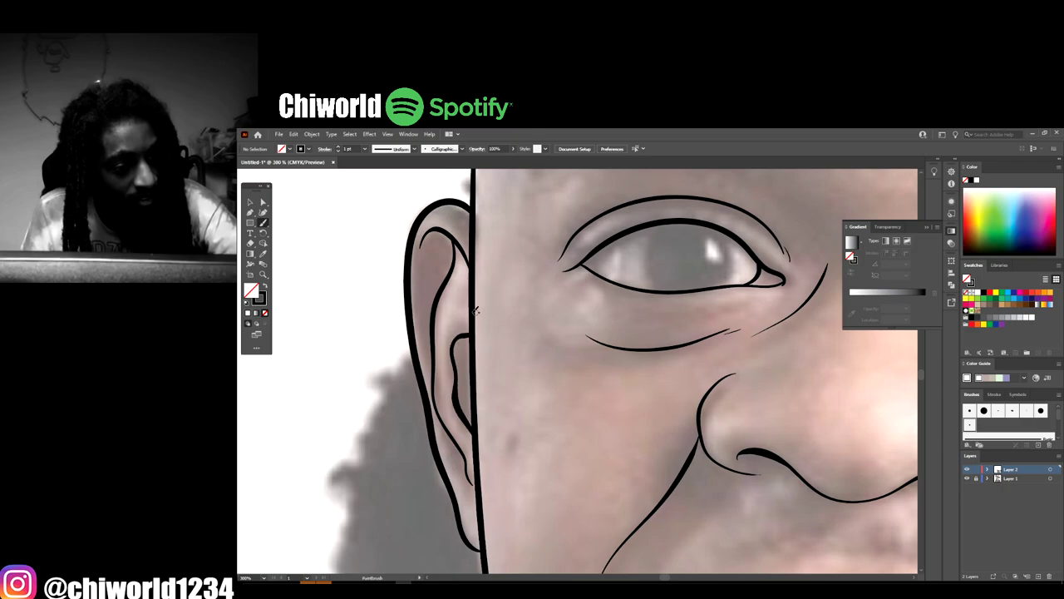
# Set the brush stroke weight to 2 pt and trace the right side of the neck down from beneath the earlobe
pyautogui.hotkey('ctrl', '-')
pyautogui.hotkey('ctrl', '-')
pyautogui.hotkey('ctrl', '-')
pyautogui.hotkey('ctrl', '-')
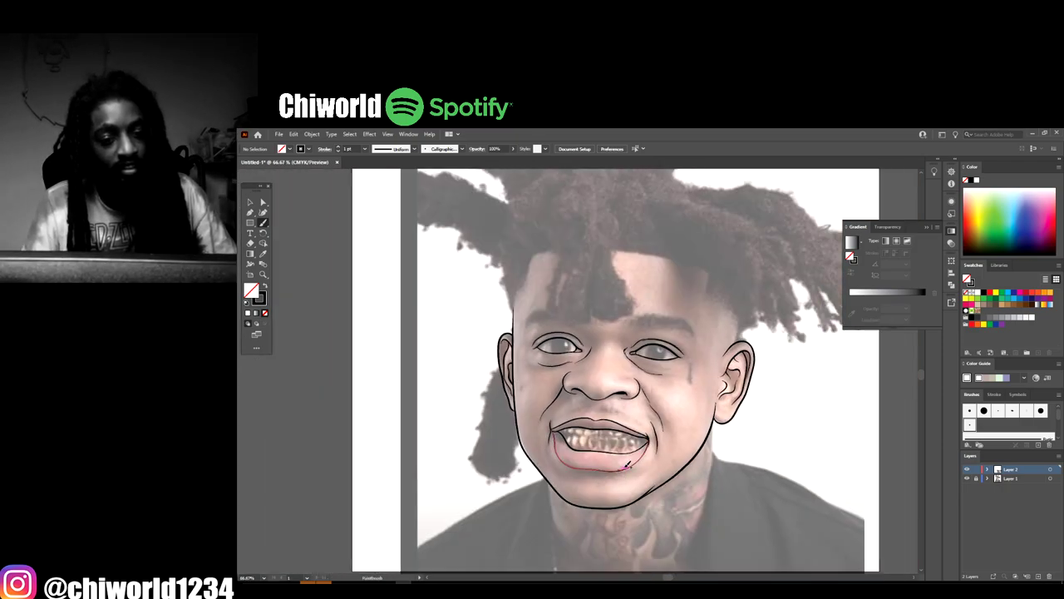
pyautogui.hotkey('ctrl', '-')
pyautogui.scroll(-2, 627, 468)
pyautogui.hotkey('ctrl', '+')
pyautogui.hotkey('ctrl', '+')
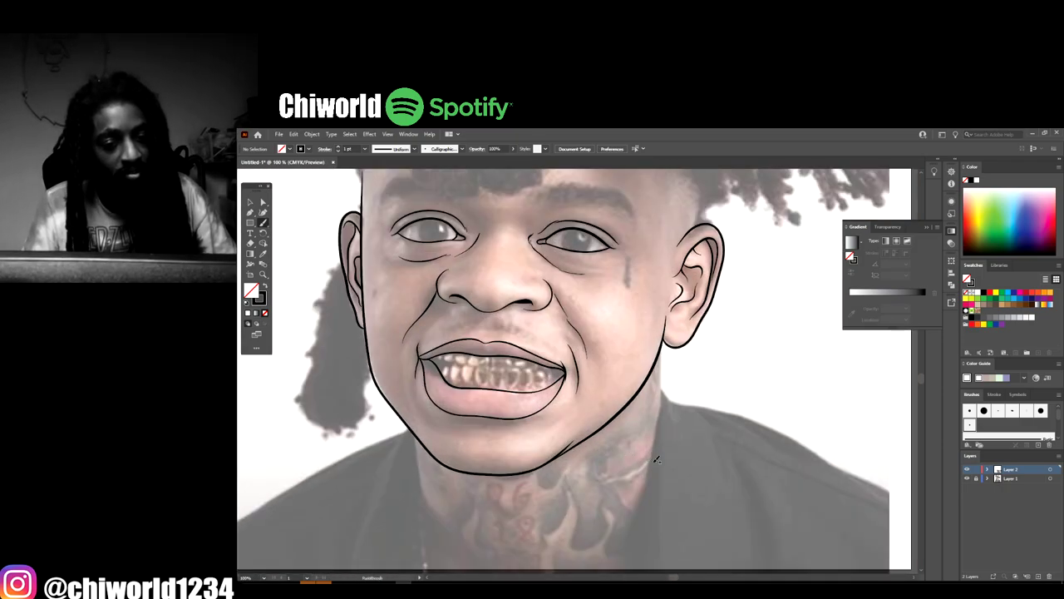
pyautogui.click(365, 149)
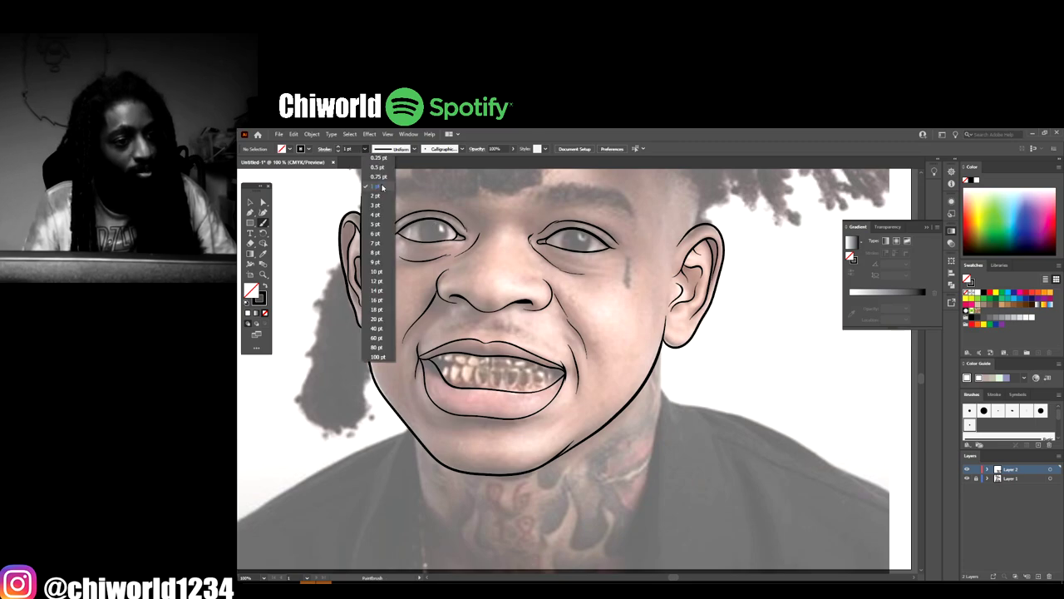
pyautogui.click(379, 197)
pyautogui.scroll(-1, 683, 352)
pyautogui.hotkey('ctrl', '+')
pyautogui.hotkey('ctrl', '+')
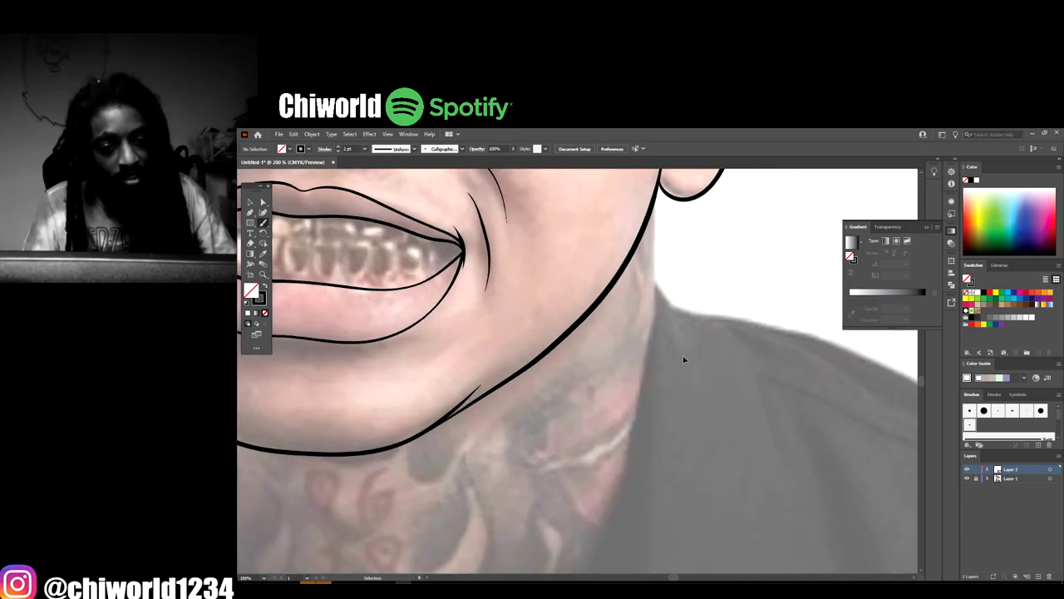
pyautogui.hscroll(2, 685, 355)
pyautogui.scroll(2, 687, 354)
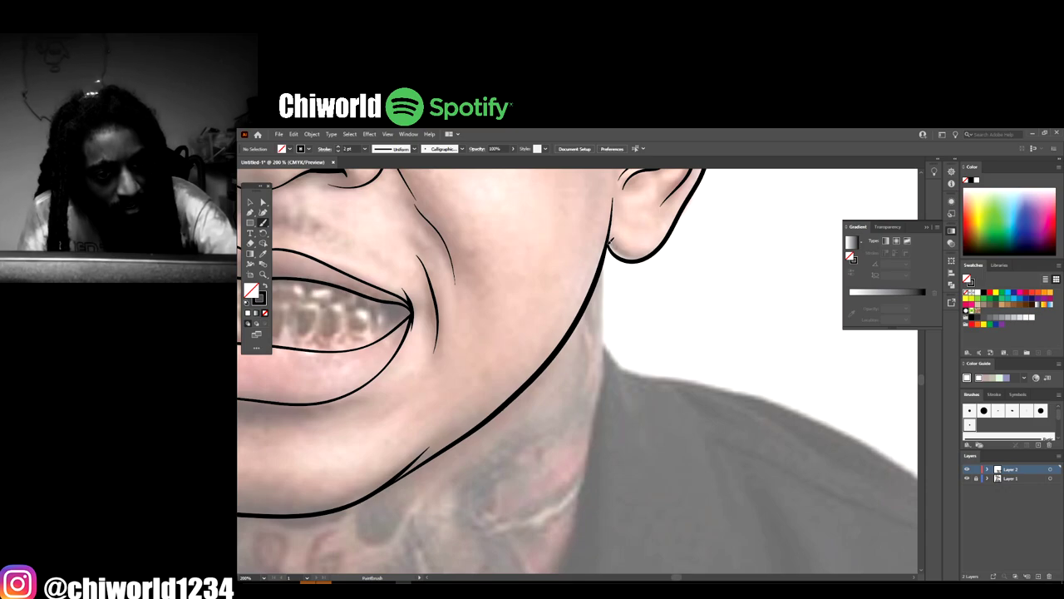
pyautogui.moveTo(611, 238); pyautogui.dragTo(600, 537)
# Trace the left side of the neck as a short line meeting the jaw
pyautogui.hotkey('ctrl', '-')
pyautogui.hotkey('ctrl', '-')
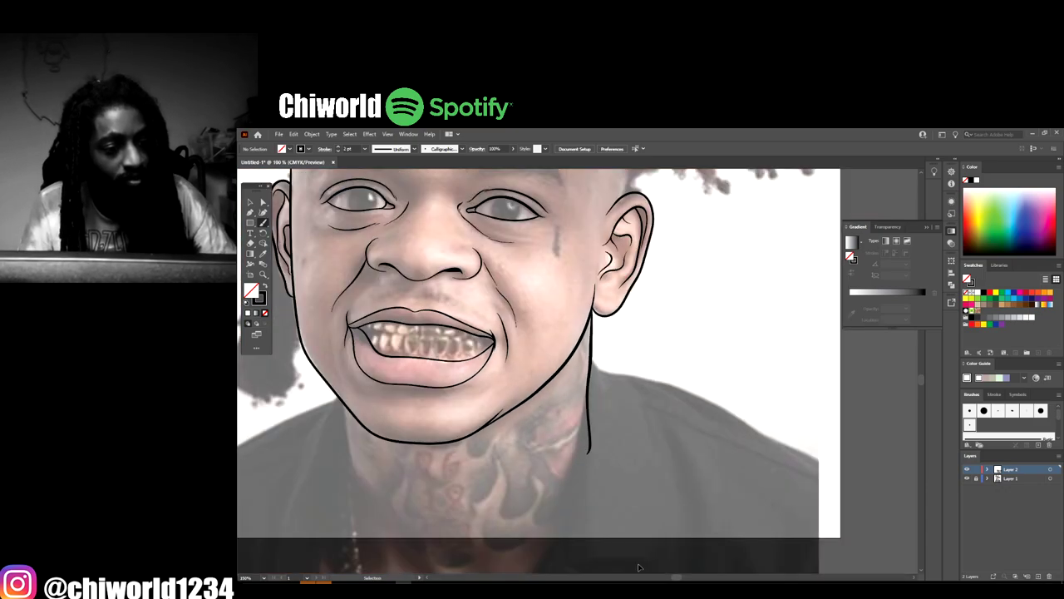
pyautogui.hscroll(-2, 634, 561)
pyautogui.hotkey('ctrl', '+')
pyautogui.scroll(-2, 635, 558)
pyautogui.hotkey('ctrl', '+')
pyautogui.hscroll(2, 635, 557)
pyautogui.scroll(2, 636, 557)
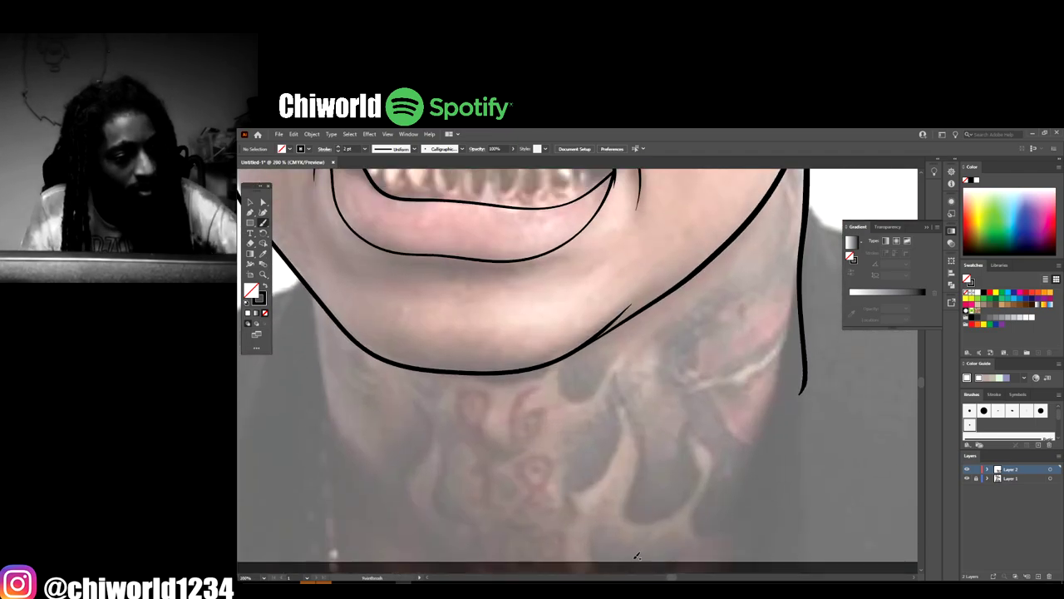
pyautogui.moveTo(330, 422); pyautogui.dragTo(307, 281)
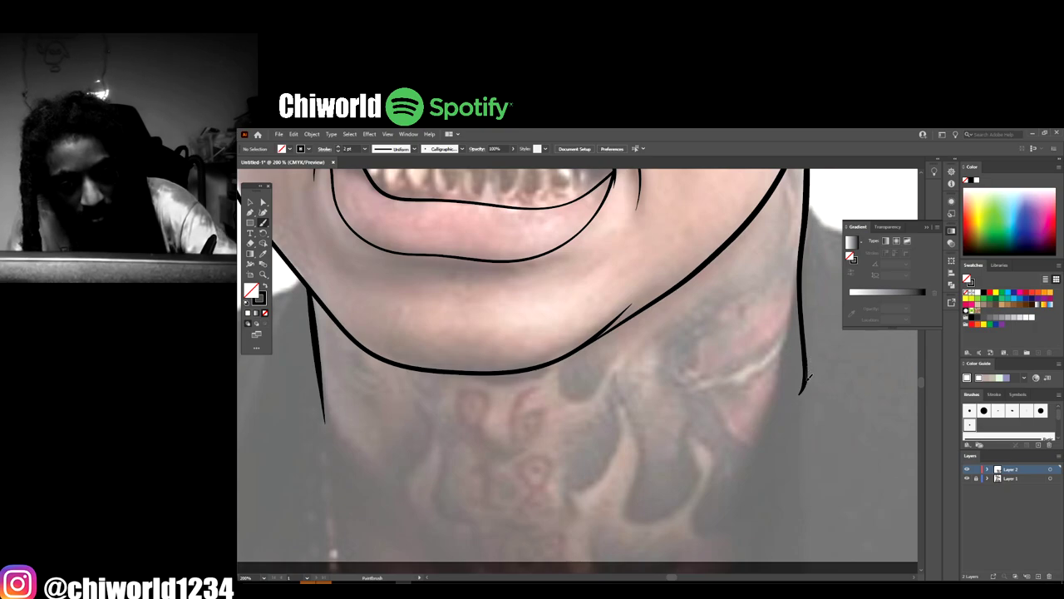
# Draw a wavy dripping edge across the base of the neck, joining the right neck line to the left one
pyautogui.moveTo(798, 394)
pyautogui.mouseDown()
pyautogui.moveTo(751, 391)
pyautogui.moveTo(739, 504)
pyautogui.moveTo(724, 490)
pyautogui.moveTo(725, 458)
pyautogui.moveTo(702, 403)
pyautogui.moveTo(668, 415)
pyautogui.moveTo(645, 451)
pyautogui.moveTo(636, 436)
pyautogui.moveTo(620, 439)
pyautogui.moveTo(606, 497)
pyautogui.moveTo(601, 469)
pyautogui.moveTo(587, 478)
pyautogui.moveTo(579, 454)
pyautogui.moveTo(547, 461)
pyautogui.mouseUp()
pyautogui.moveTo(545, 534)
pyautogui.mouseDown()
pyautogui.moveTo(529, 477)
pyautogui.moveTo(507, 450)
pyautogui.moveTo(460, 459)
pyautogui.moveTo(438, 496)
pyautogui.moveTo(429, 454)
pyautogui.mouseUp()
pyautogui.hotkey('ctrl', '-')
pyautogui.hotkey('ctrl', '-')
pyautogui.hotkey('ctrl', '-')
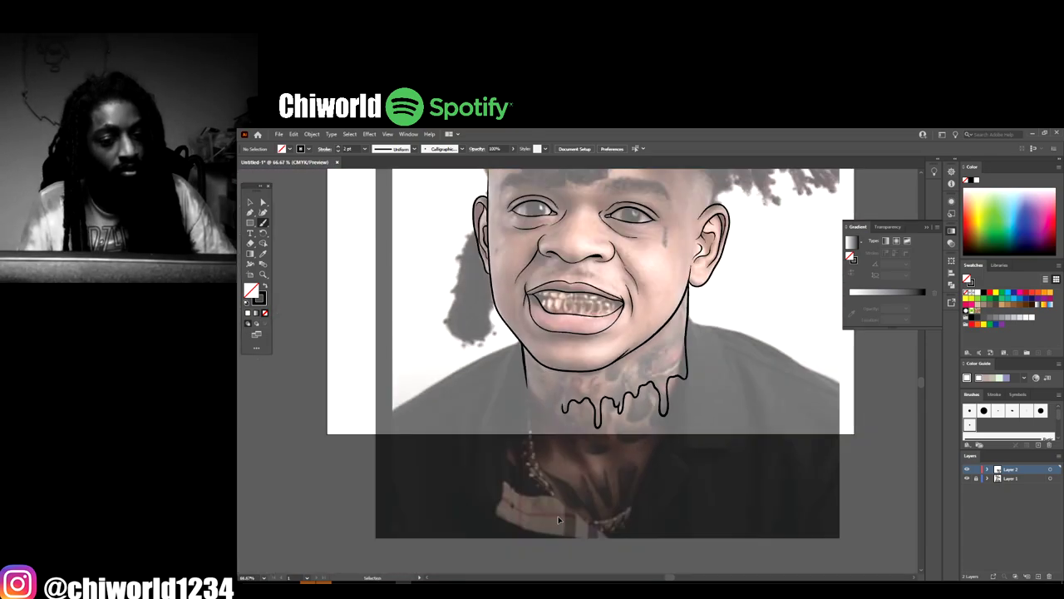
pyautogui.hotkey('ctrl', '+')
pyautogui.hotkey('ctrl', '+')
pyautogui.hotkey('ctrl', '+')
pyautogui.hotkey('ctrl', '+')
pyautogui.scroll(-1, 563, 516)
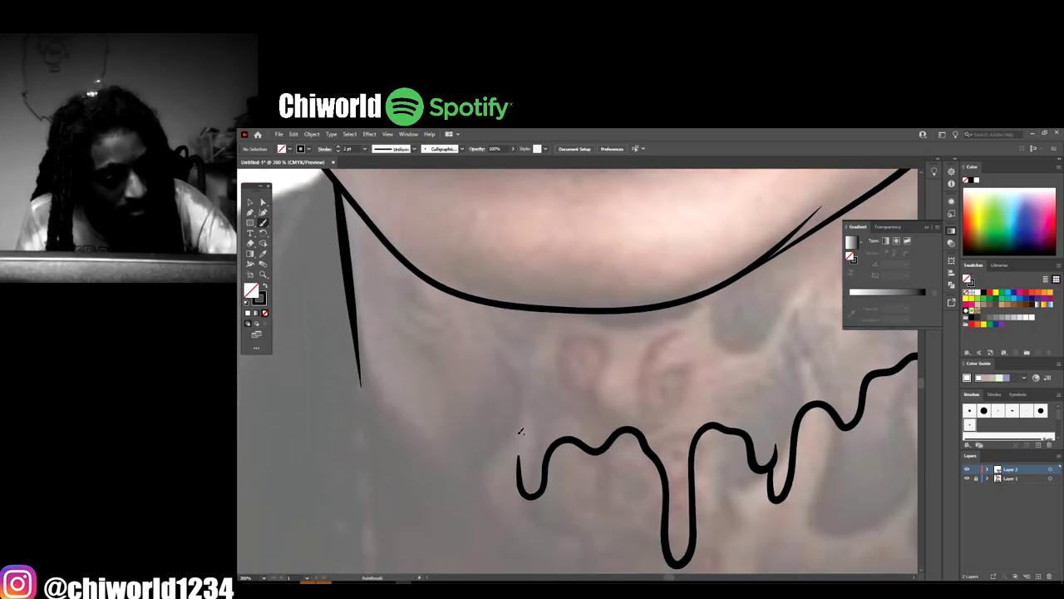
pyautogui.moveTo(520, 431)
pyautogui.mouseDown()
pyautogui.moveTo(509, 466)
pyautogui.moveTo(498, 462)
pyautogui.moveTo(497, 438)
pyautogui.moveTo(464, 409)
pyautogui.moveTo(417, 442)
pyautogui.moveTo(416, 491)
pyautogui.moveTo(394, 525)
pyautogui.moveTo(389, 418)
pyautogui.moveTo(372, 457)
pyautogui.moveTo(351, 249)
pyautogui.mouseUp()
# Hide the photo layer to review the line art with the ears and dripping neck, and show it again
pyautogui.hotkey('ctrl', '-')
pyautogui.hotkey('ctrl', '-')
pyautogui.hotkey('ctrl', '-')
pyautogui.hotkey('ctrl', '-')
pyautogui.hotkey('ctrl', '-')
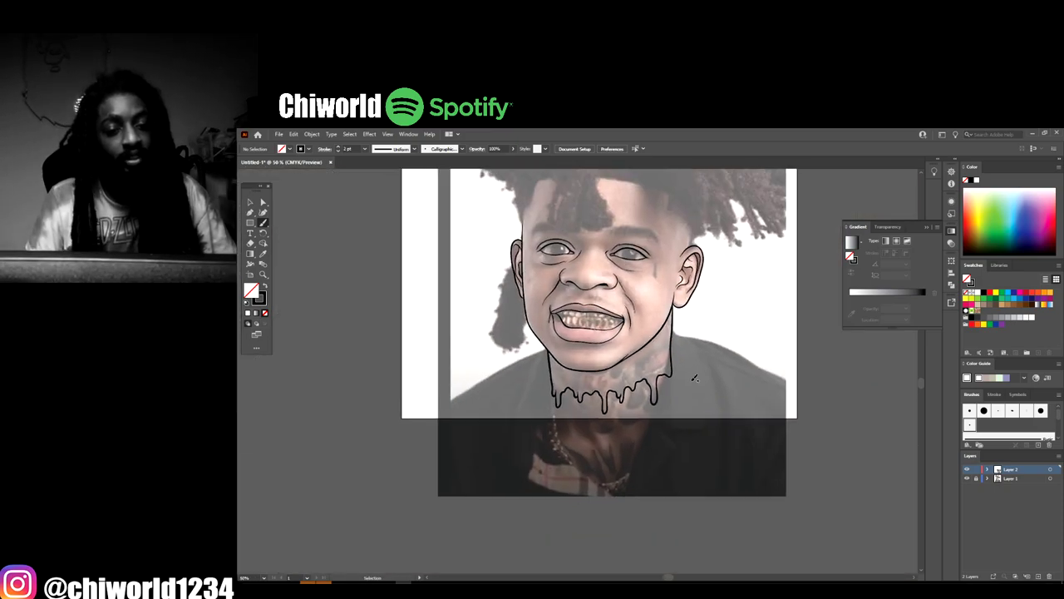
pyautogui.scroll(2, 694, 379)
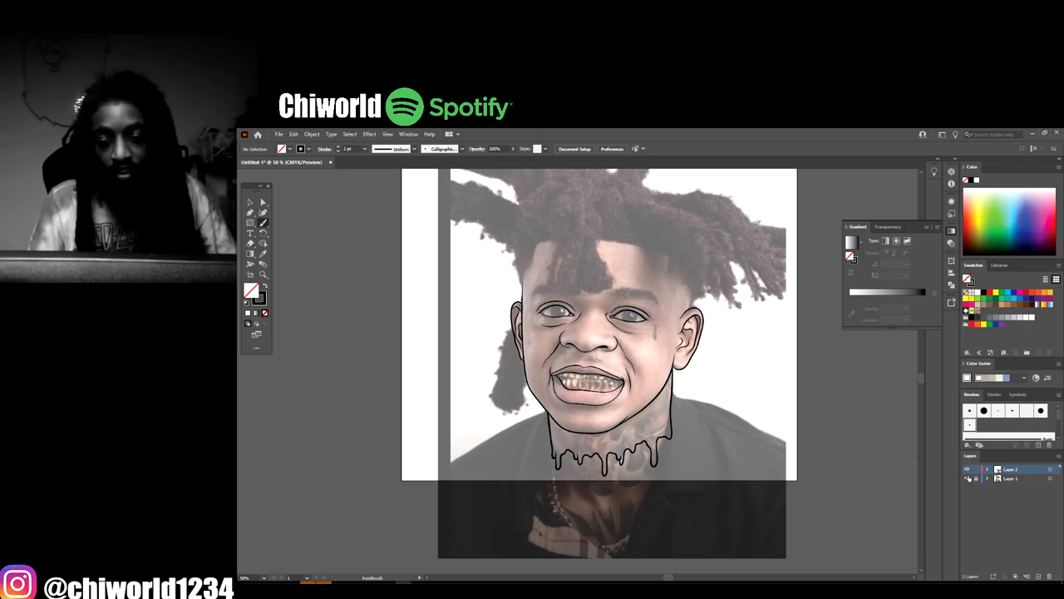
pyautogui.click(967, 478)
pyautogui.hotkey('ctrl', '-')
pyautogui.hotkey('ctrl', '+')
pyautogui.hotkey('ctrl', '+')
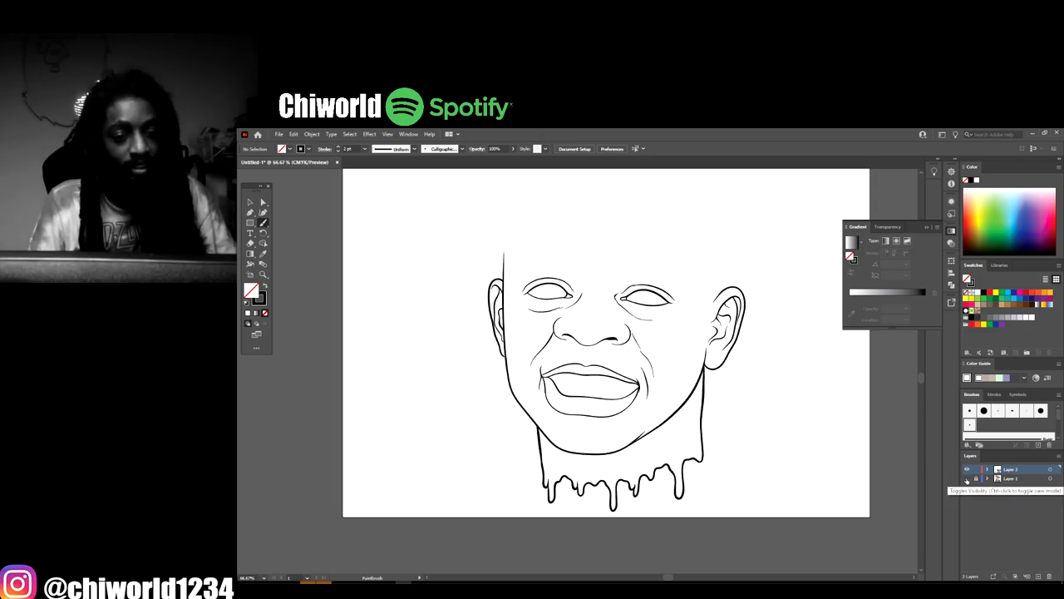
pyautogui.click(967, 479)
# Switch to the Pencil tool, accept its options with new strokes filled, and swap the colours to a black fill without stroke
pyautogui.hotkey('ctrl', '+')
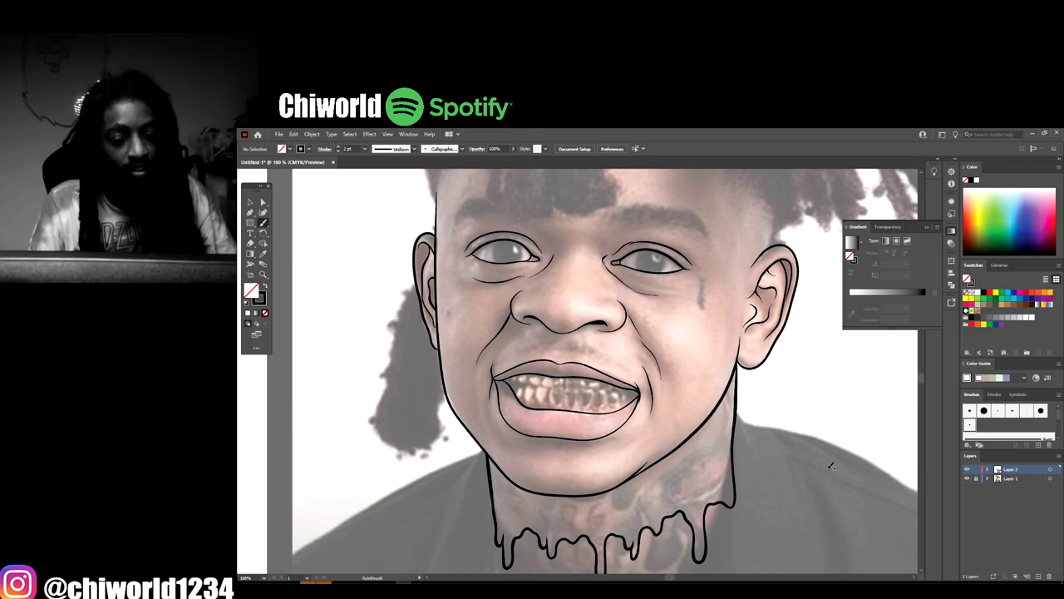
pyautogui.scroll(2, 836, 465)
pyautogui.hotkey('ctrl', '-')
pyautogui.hotkey('ctrl', '-')
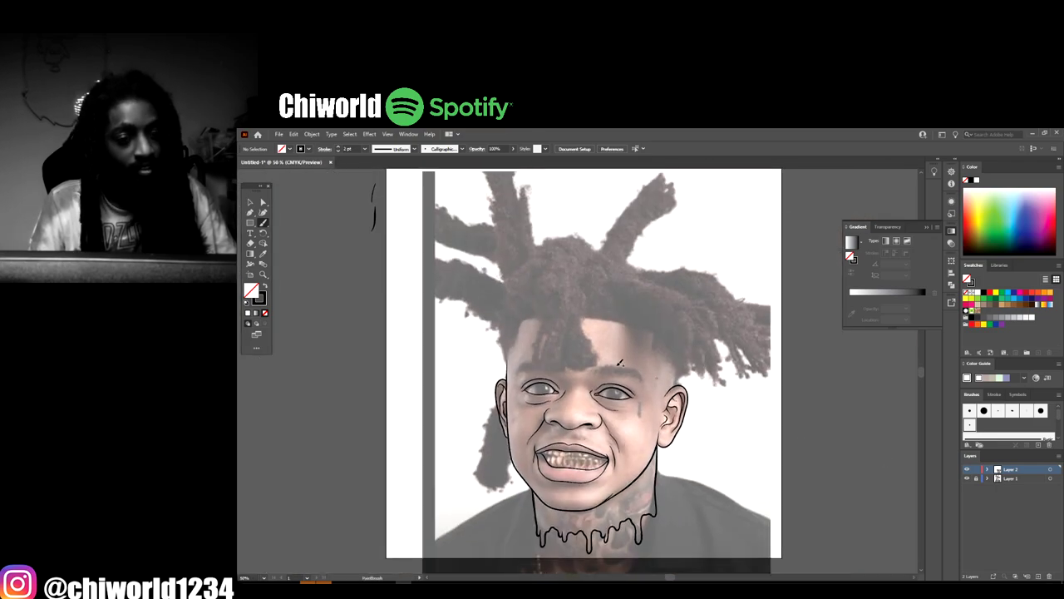
pyautogui.moveTo(262, 224); pyautogui.dragTo(287, 242)
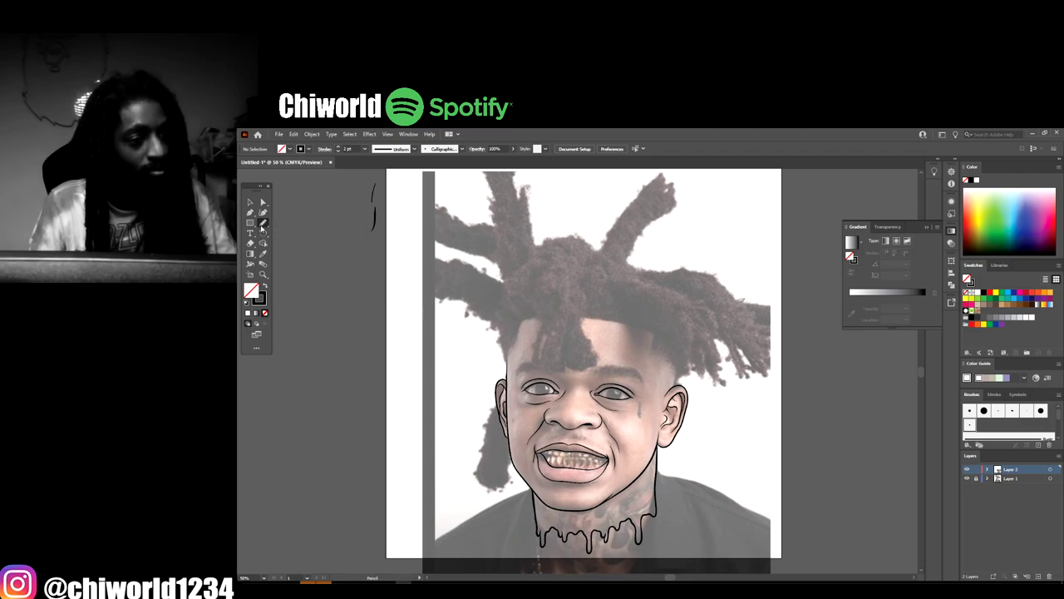
pyautogui.doubleClick(262, 223)
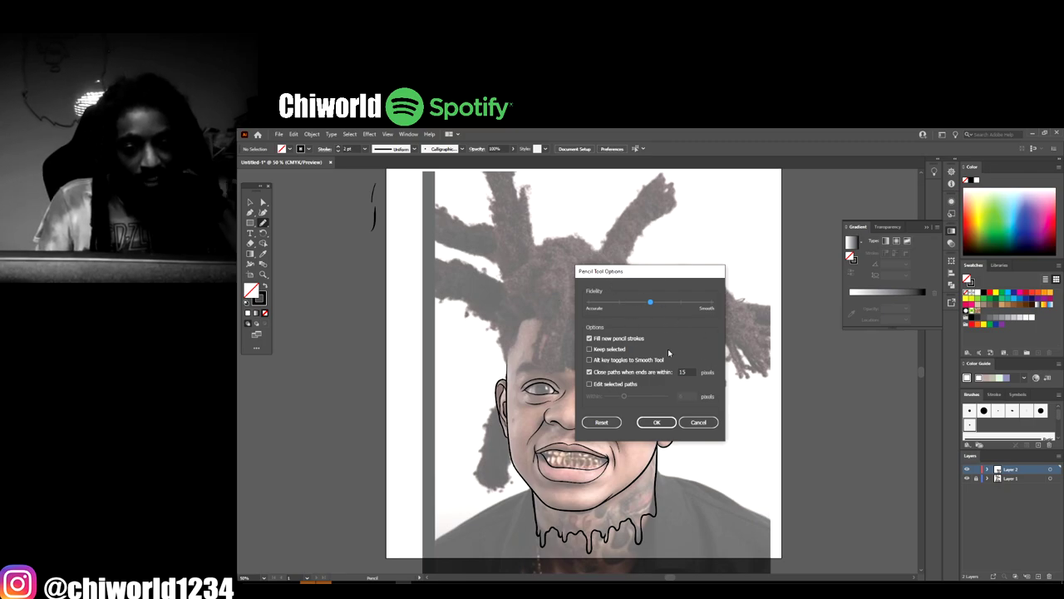
pyautogui.click(657, 422)
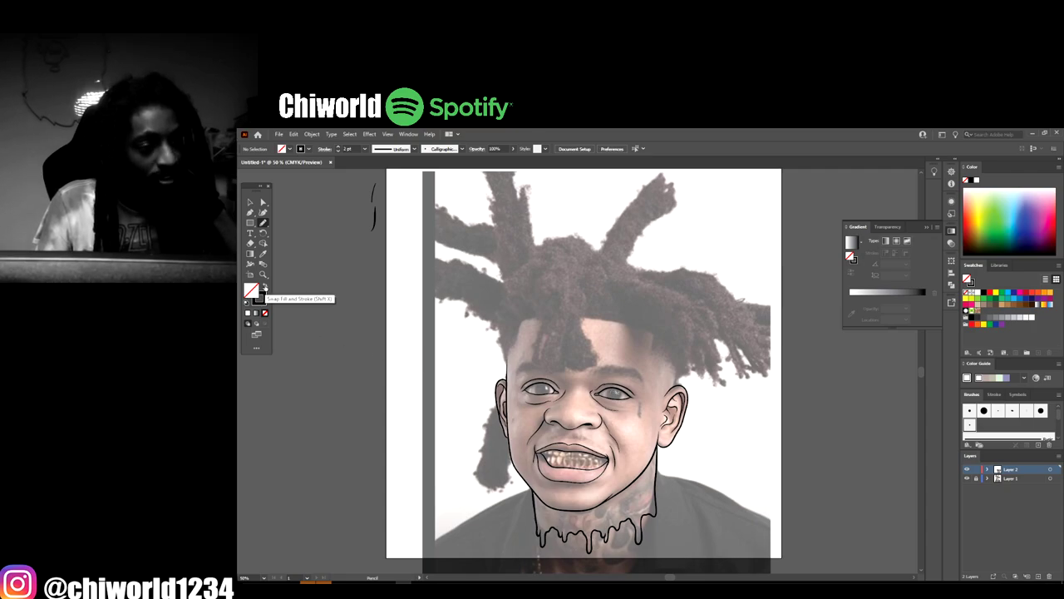
pyautogui.click(264, 288)
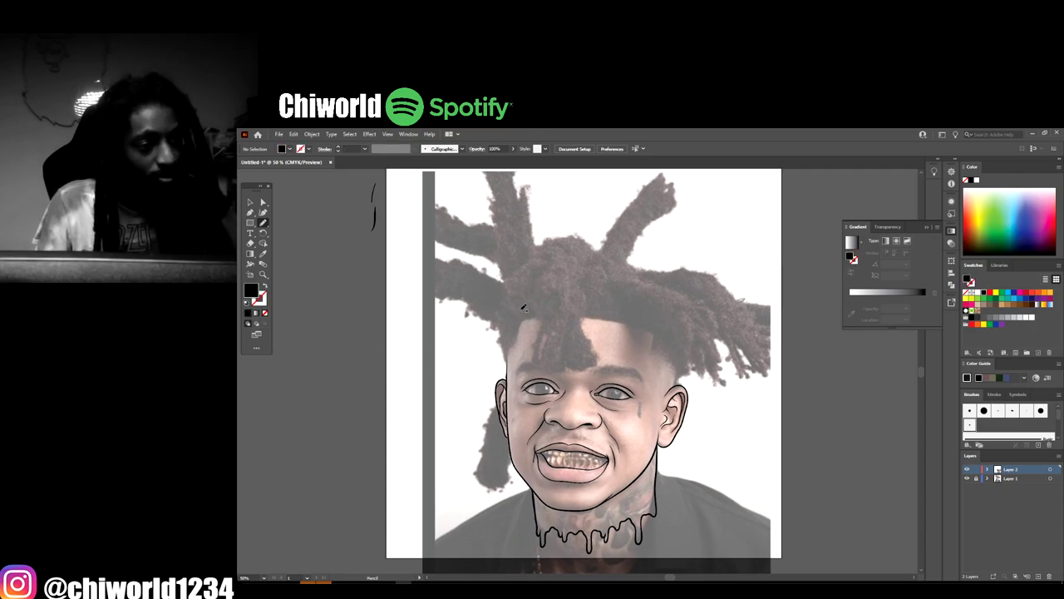
# Draw a filled black pencil shape over the left eye, covering the iris and thickening the upper lid and outer corner
pyautogui.hotkey('ctrl', '+')
pyautogui.hotkey('ctrl', '+')
pyautogui.hotkey('ctrl', '+')
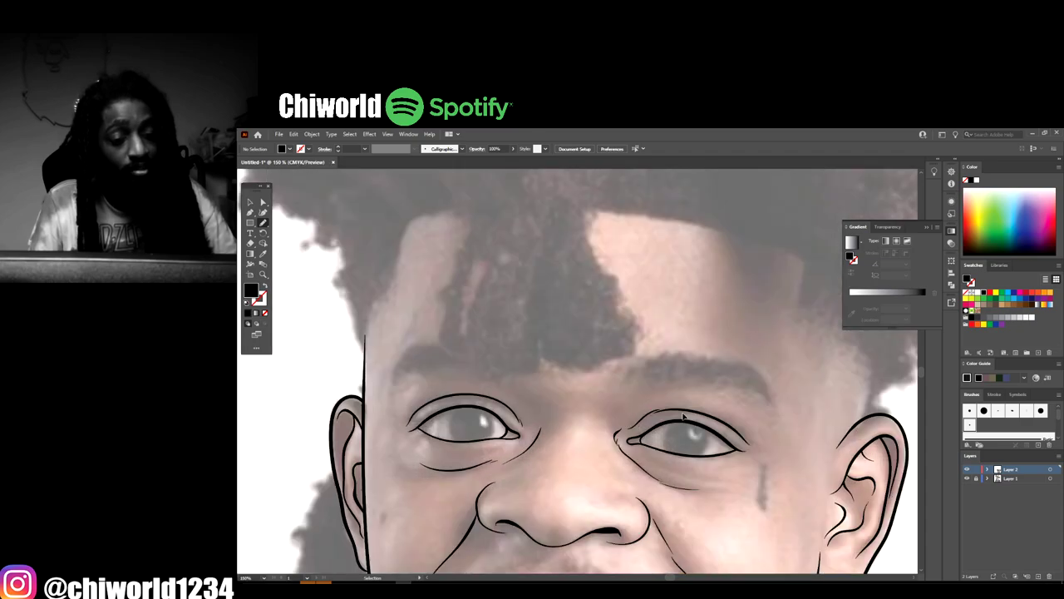
pyautogui.hotkey('ctrl', '=')
pyautogui.hotkey('ctrl', '=')
pyautogui.hotkey('ctrl', '=')
pyautogui.hotkey('ctrl', '=')
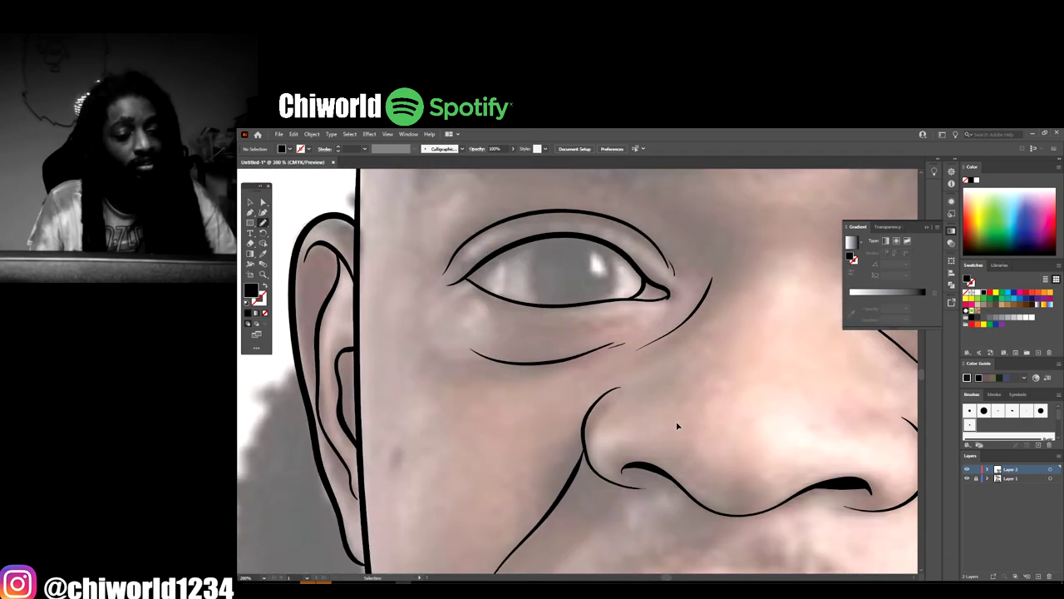
pyautogui.scroll(4, 680, 420)
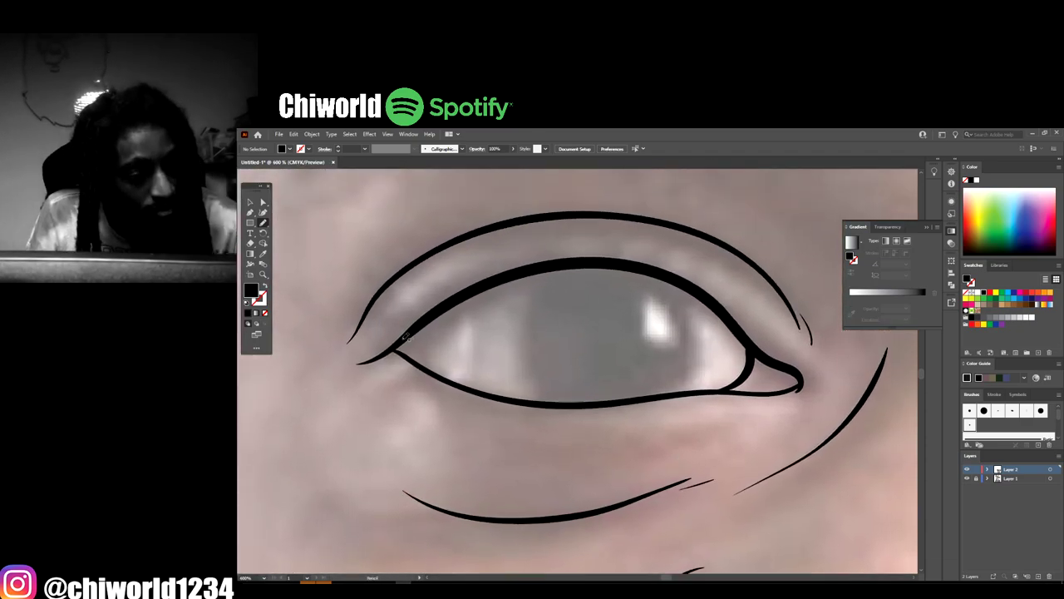
pyautogui.moveTo(387, 351)
pyautogui.mouseDown()
pyautogui.moveTo(379, 358)
pyautogui.moveTo(424, 367)
pyautogui.mouseUp()
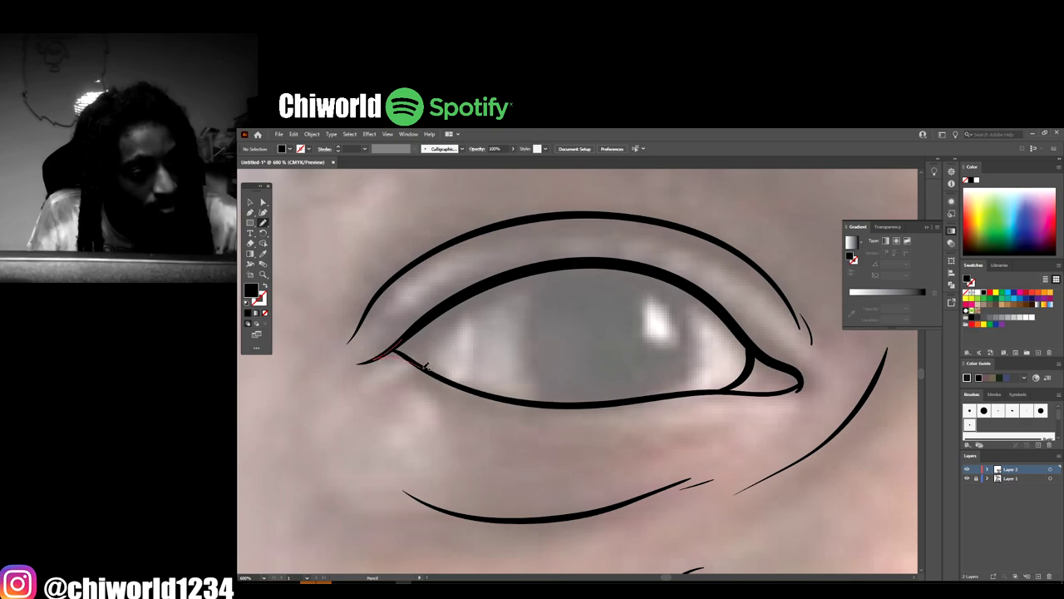
pyautogui.moveTo(451, 324); pyautogui.dragTo(537, 289)
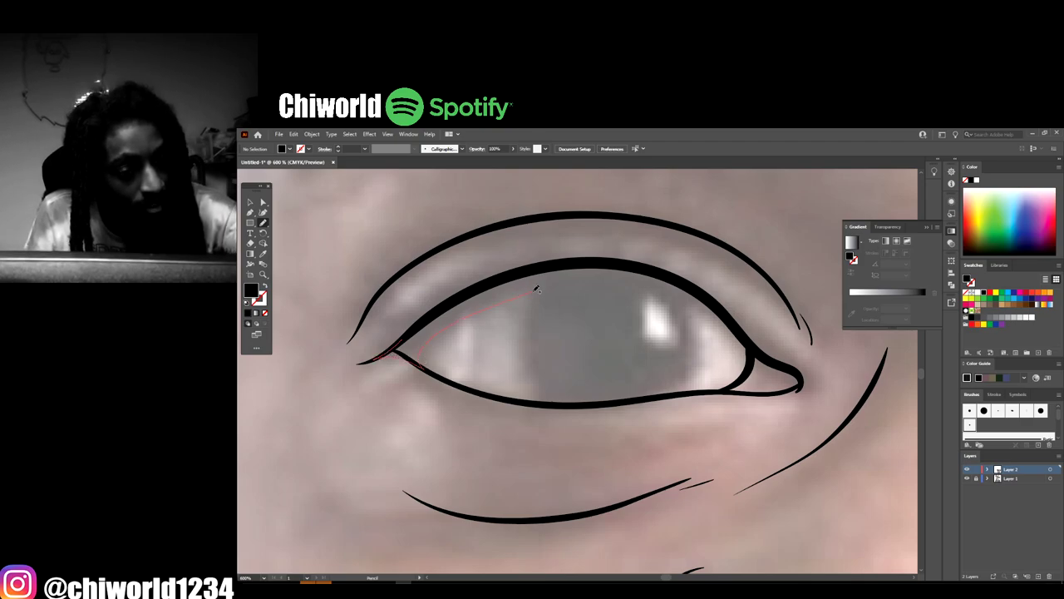
pyautogui.moveTo(532, 374)
pyautogui.mouseDown()
pyautogui.moveTo(579, 406)
pyautogui.moveTo(668, 394)
pyautogui.mouseUp()
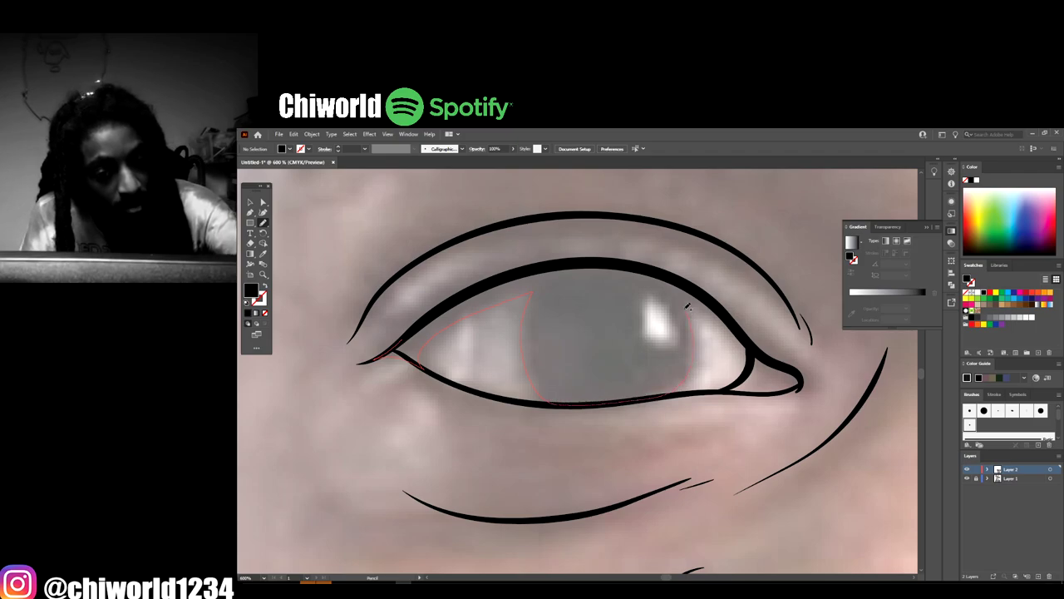
pyautogui.moveTo(680, 294)
pyautogui.mouseDown()
pyautogui.moveTo(720, 311)
pyautogui.moveTo(793, 370)
pyautogui.mouseUp()
pyautogui.moveTo(759, 339)
pyautogui.mouseDown()
pyautogui.moveTo(705, 287)
pyautogui.moveTo(630, 257)
pyautogui.moveTo(540, 262)
pyautogui.moveTo(457, 295)
pyautogui.moveTo(407, 342)
pyautogui.mouseUp()
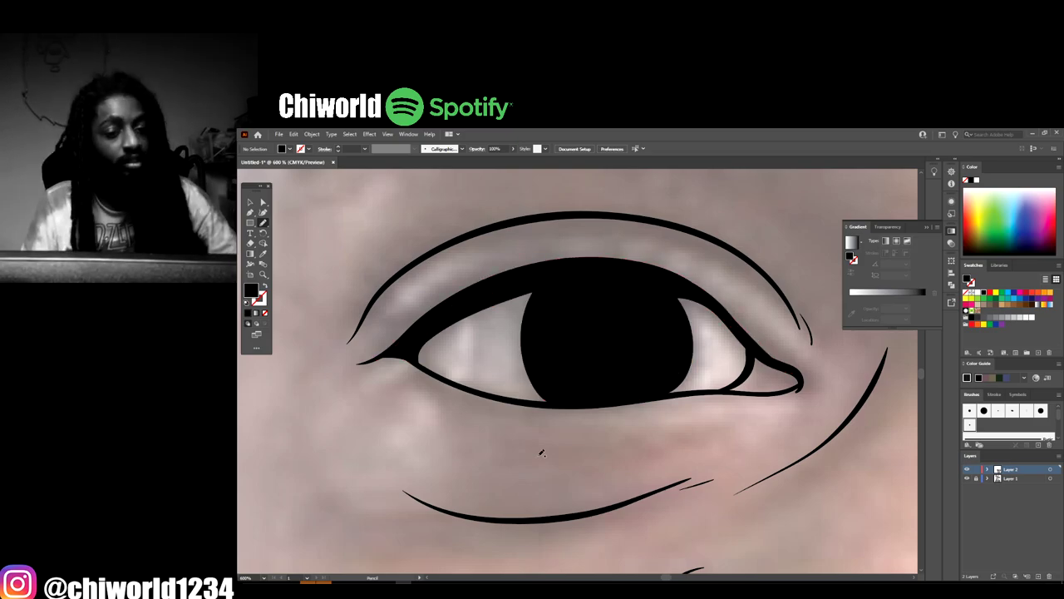
# Draw a matching filled black shape over the right eye's iris and along its upper lid line
pyautogui.hotkey('ctrl', '-')
pyautogui.hotkey('ctrl', '-')
pyautogui.hotkey('ctrl', '-')
pyautogui.hotkey('ctrl', '-')
pyautogui.moveTo(835, 458); pyautogui.dragTo(638, 460)
pyautogui.hotkey('ctrl', '+')
pyautogui.hotkey('ctrl', '+')
pyautogui.scroll(3, 639, 459)
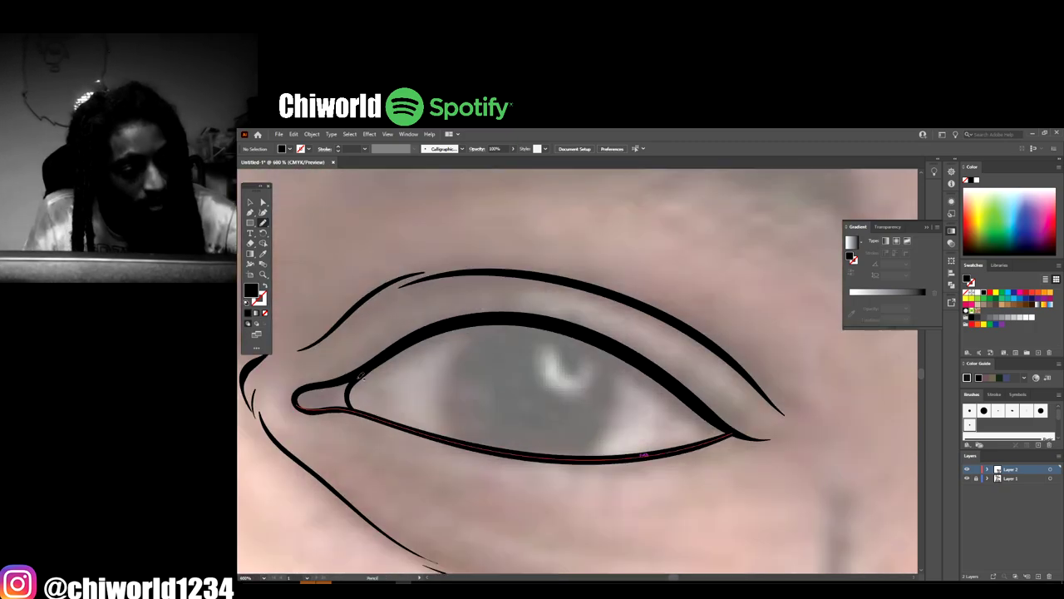
pyautogui.moveTo(359, 376); pyautogui.dragTo(475, 330)
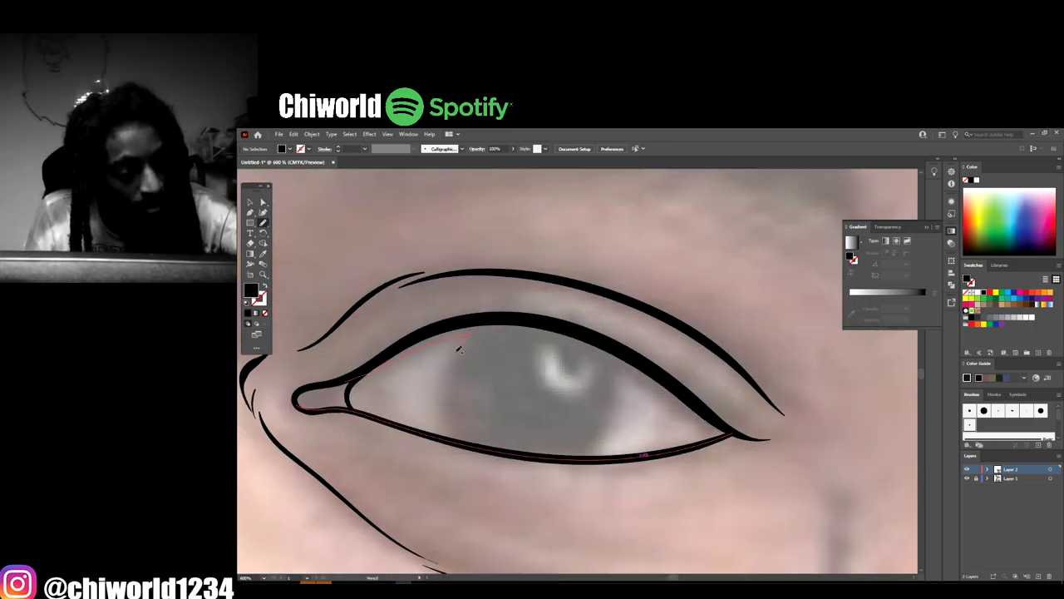
pyautogui.moveTo(454, 429)
pyautogui.mouseDown()
pyautogui.moveTo(511, 453)
pyautogui.moveTo(591, 448)
pyautogui.mouseUp()
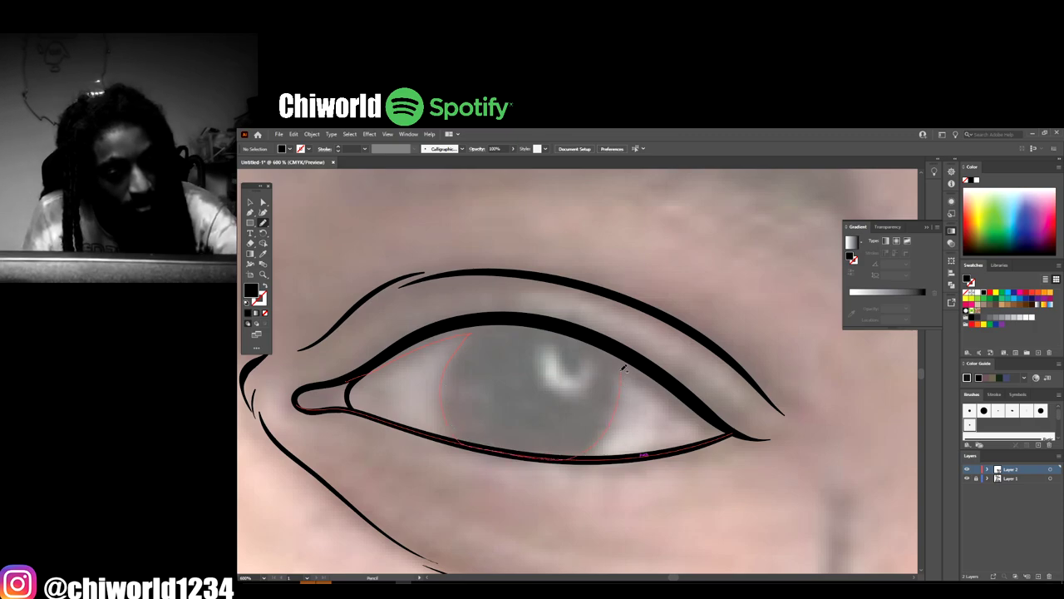
pyautogui.moveTo(667, 403)
pyautogui.mouseDown()
pyautogui.moveTo(749, 437)
pyautogui.moveTo(786, 438)
pyautogui.moveTo(720, 411)
pyautogui.moveTo(634, 344)
pyautogui.mouseUp()
pyautogui.moveTo(519, 309)
pyautogui.mouseDown()
pyautogui.moveTo(418, 334)
pyautogui.moveTo(334, 385)
pyautogui.mouseUp()
# Hide the photo layer to review the filled eyes in the line art, and show it again
pyautogui.scroll(-6, 449, 434)
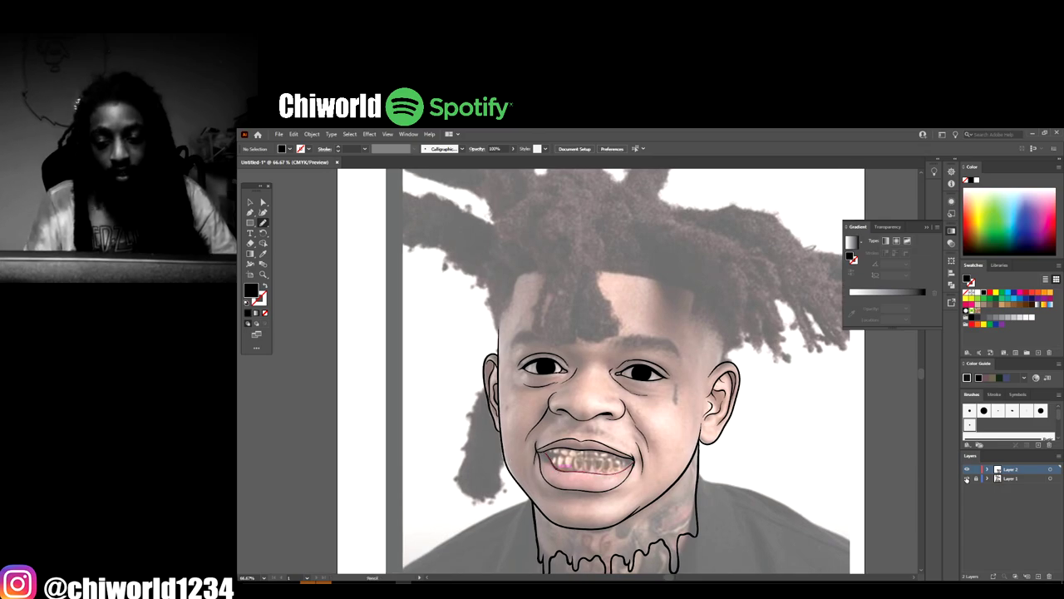
pyautogui.click(966, 479)
pyautogui.hotkey('ctrl', '-')
pyautogui.hotkey('ctrl', '+')
pyautogui.hotkey('ctrl', '+')
pyautogui.hotkey('ctrl', '+')
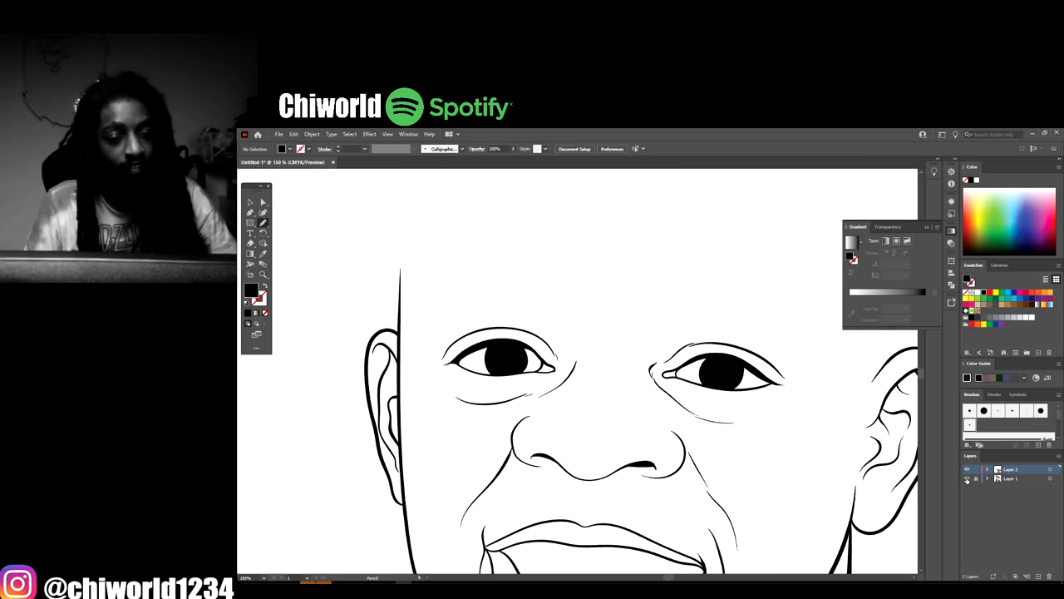
pyautogui.click(966, 479)
# Trace the left eyebrow as a filled black shape with jagged, hair-like edges tapering at both ends
pyautogui.hotkey('ctrl', '=')
pyautogui.hotkey('ctrl', '=')
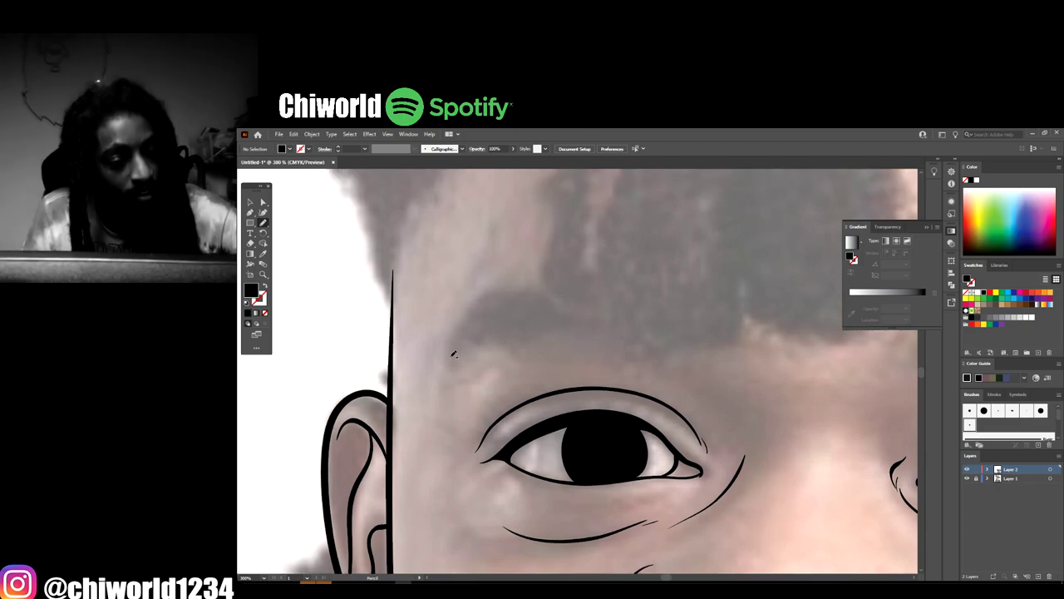
pyautogui.moveTo(444, 371)
pyautogui.mouseDown()
pyautogui.moveTo(473, 340)
pyautogui.moveTo(584, 330)
pyautogui.mouseUp()
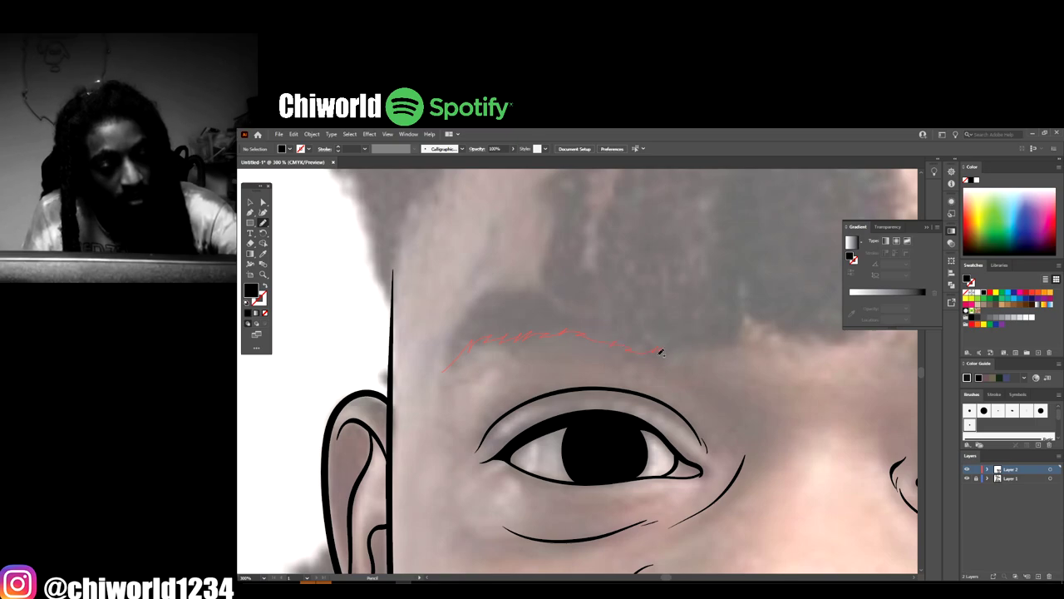
pyautogui.moveTo(654, 315)
pyautogui.mouseDown()
pyautogui.moveTo(584, 288)
pyautogui.moveTo(483, 301)
pyautogui.mouseUp()
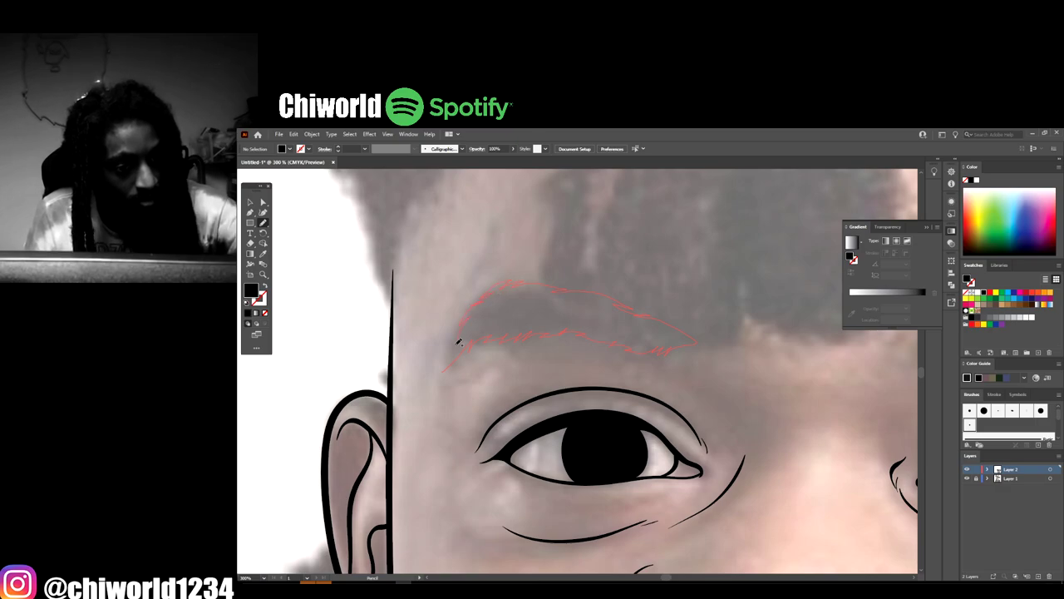
pyautogui.moveTo(449, 364); pyautogui.dragTo(448, 366)
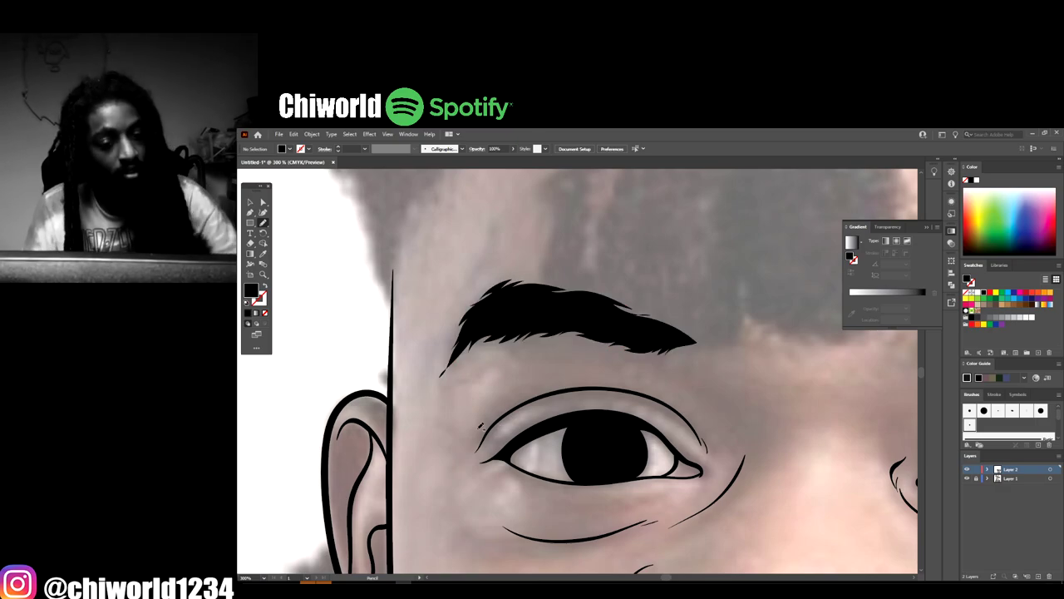
# Hide the photo layer to check the left eyebrow against the line art, and turn it back on
pyautogui.hotkey('ctrl', '-')
pyautogui.hotkey('ctrl', '-')
pyautogui.hotkey('ctrl', '-')
pyautogui.hotkey('ctrl', '-')
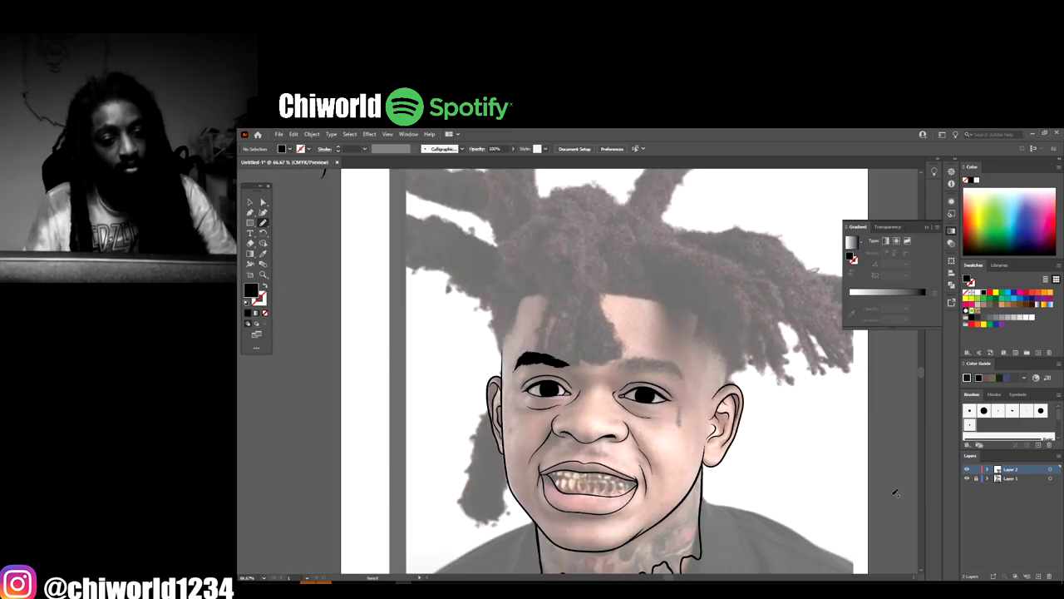
pyautogui.click(968, 479)
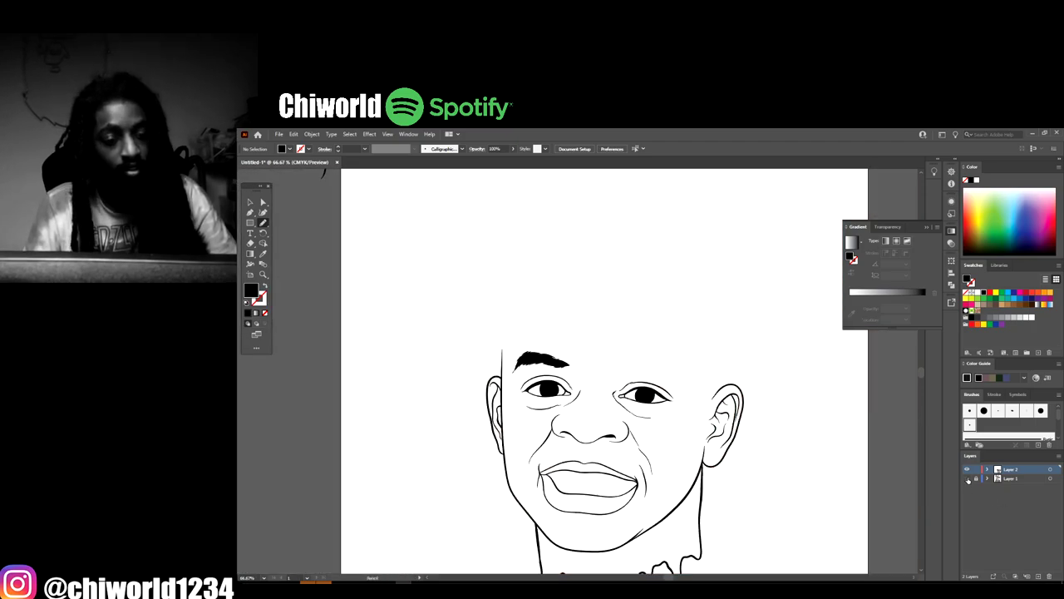
pyautogui.hotkey('ctrl', '-')
pyautogui.hotkey('ctrl', '-')
pyautogui.hotkey('ctrl', '+')
pyautogui.hotkey('ctrl', '+')
pyautogui.hotkey('ctrl', '+')
pyautogui.click(967, 479)
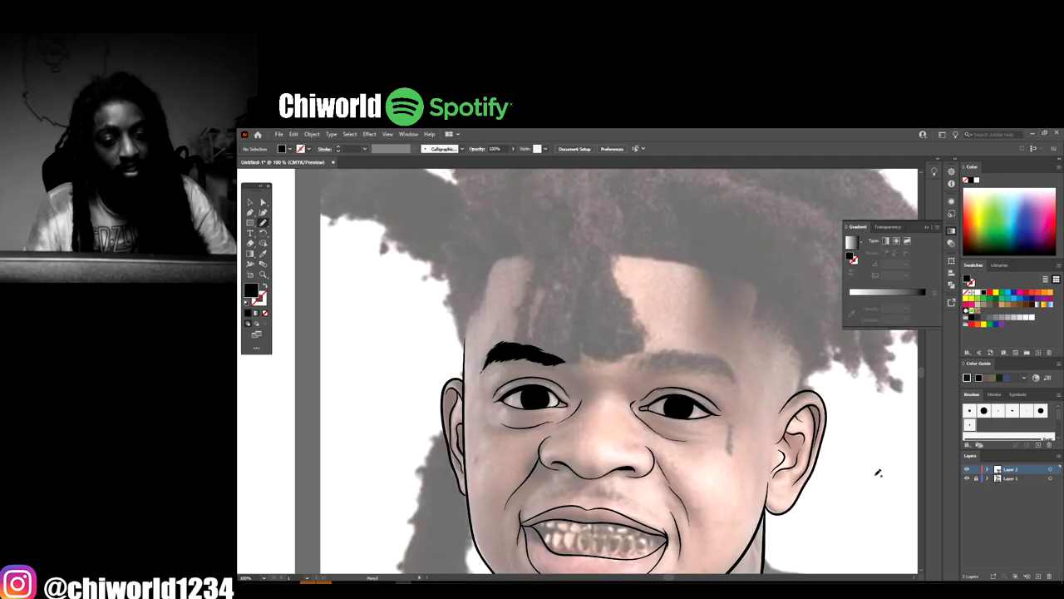
# Trace the right eyebrow as a filled black shape with short spiky hair edges and a tapered outer end
pyautogui.hotkey('ctrl', '+')
pyautogui.hotkey('ctrl', '+')
pyautogui.hotkey('ctrl', '+')
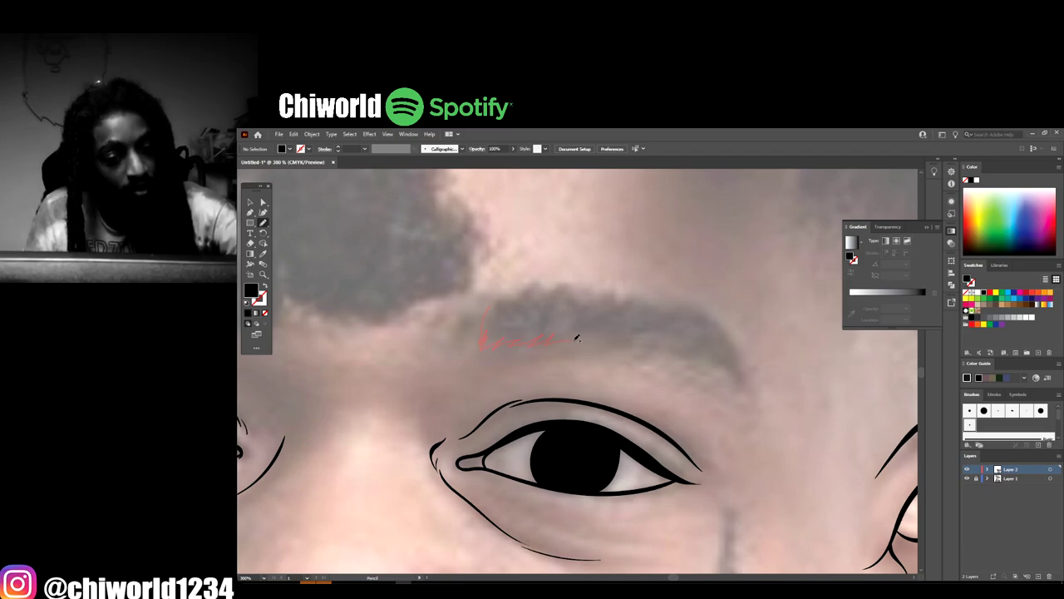
pyautogui.moveTo(577, 337); pyautogui.dragTo(659, 349)
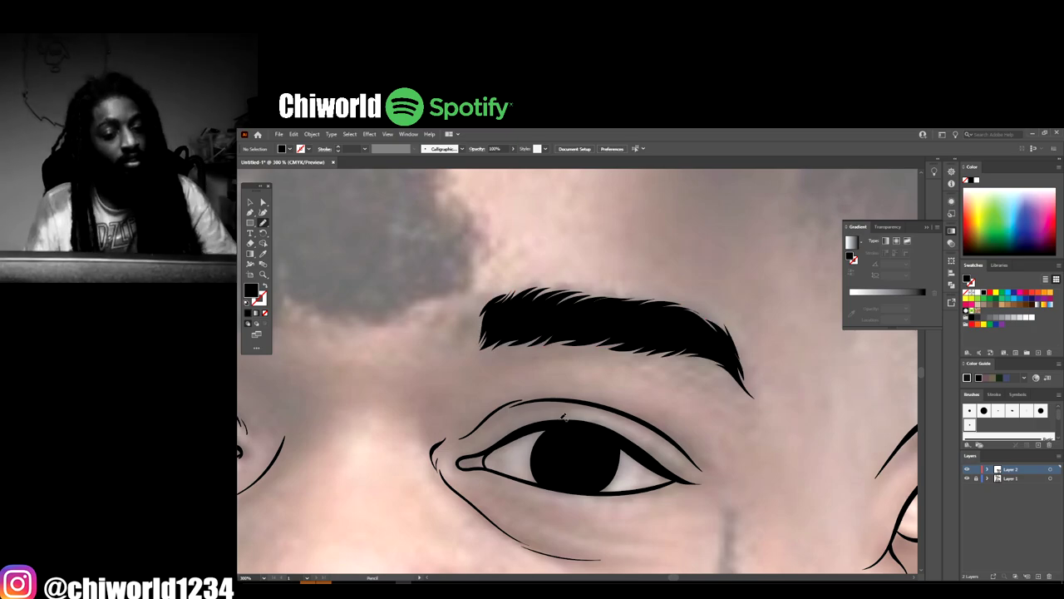
# Hide the photo layer to review both eyebrows on the whole face, and show it again
pyautogui.press('v')
pyautogui.hotkey('ctrl', '-')
pyautogui.hotkey('ctrl', '-')
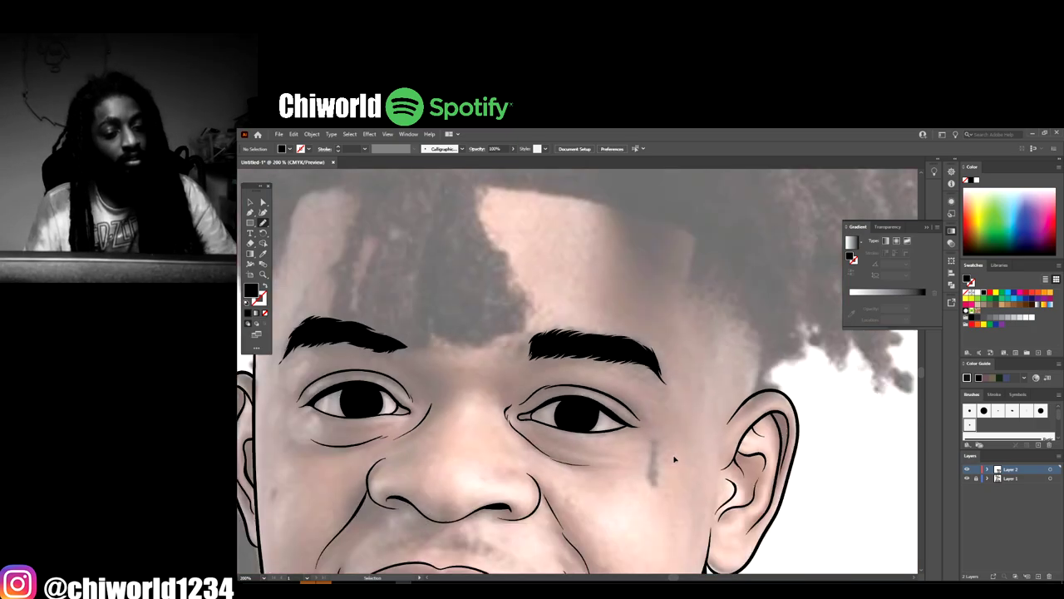
pyautogui.hotkey('ctrl', '-')
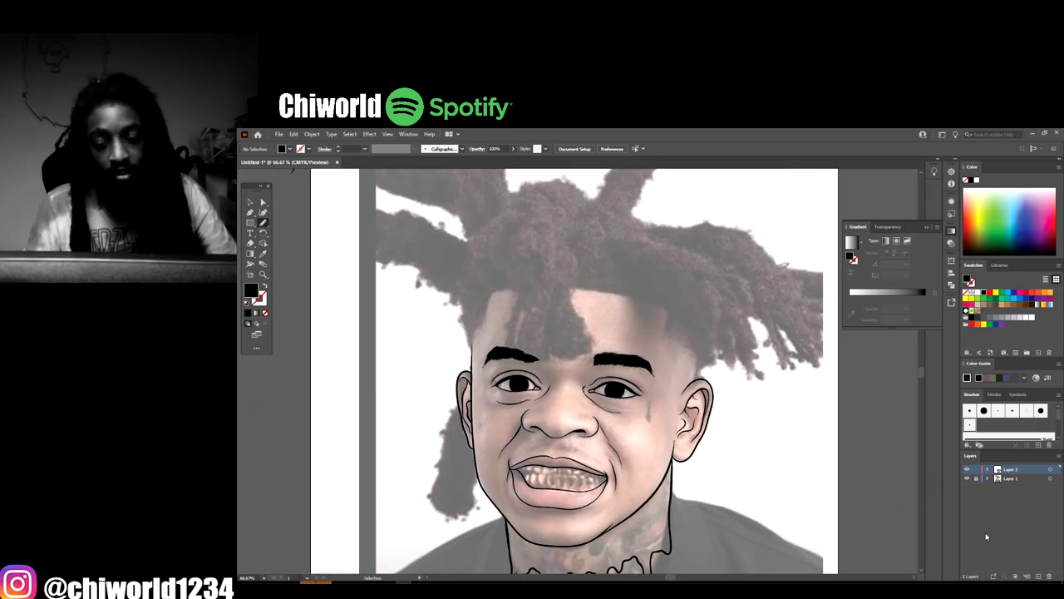
pyautogui.click(966, 479)
pyautogui.hotkey('ctrl', '-')
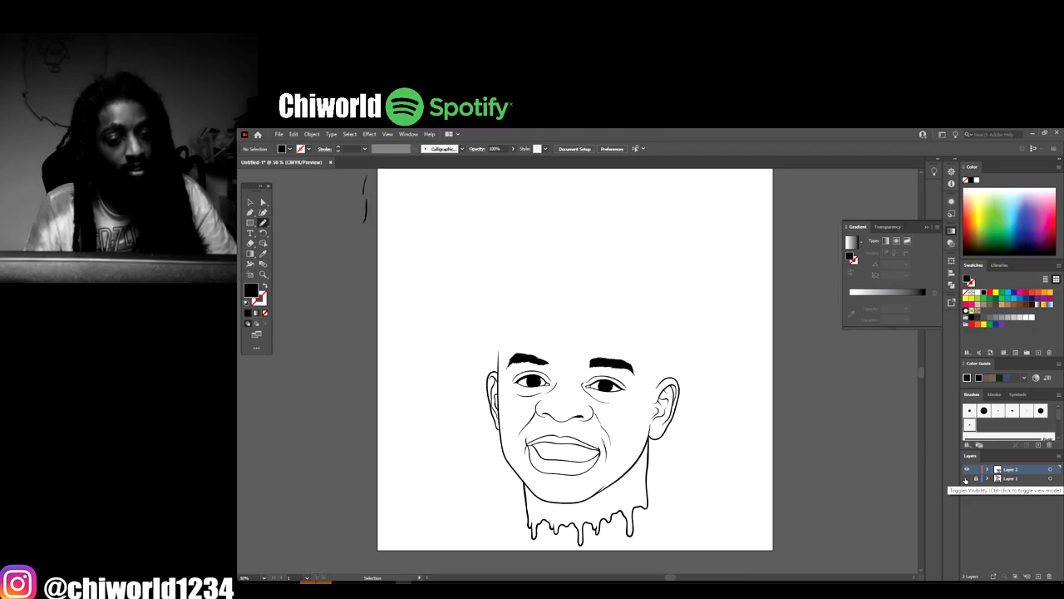
pyautogui.hotkey('ctrl', '+')
pyautogui.hotkey('ctrl', '+')
pyautogui.click(966, 479)
# Draw a filled black hair strand with jagged edges, rising from the left eyebrow up across the forehead and split by a narrow gap
pyautogui.hotkey('ctrl', '+')
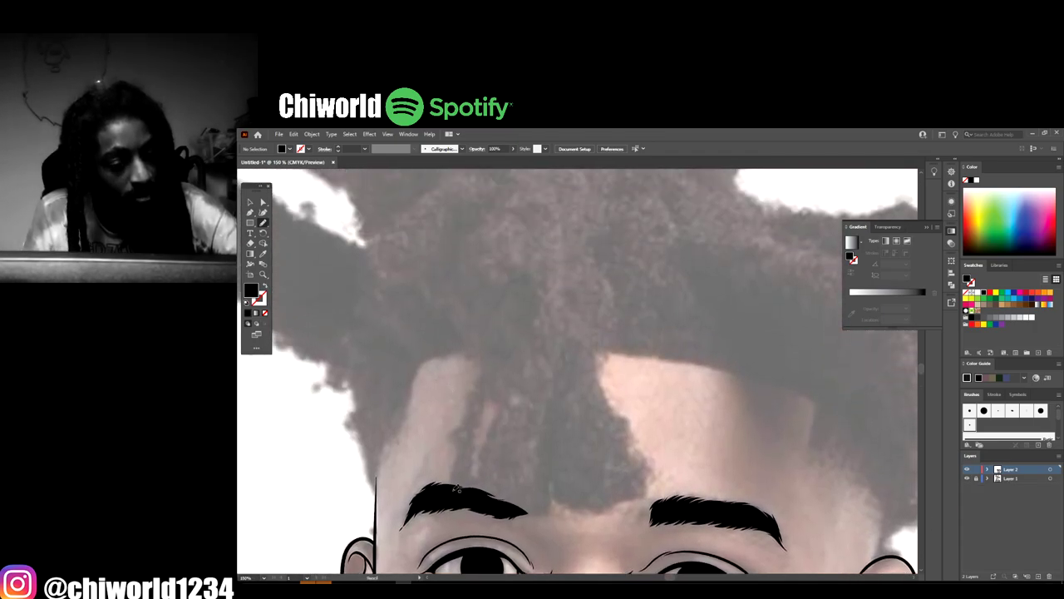
pyautogui.moveTo(454, 492); pyautogui.dragTo(463, 493)
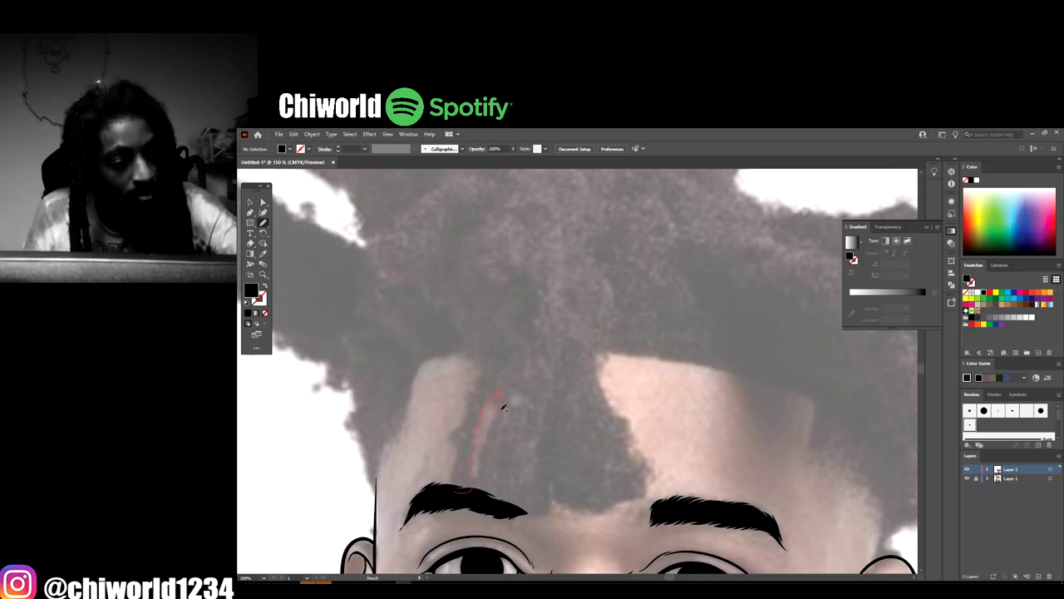
pyautogui.moveTo(485, 449)
pyautogui.mouseDown()
pyautogui.moveTo(483, 494)
pyautogui.moveTo(497, 501)
pyautogui.moveTo(500, 489)
pyautogui.mouseUp()
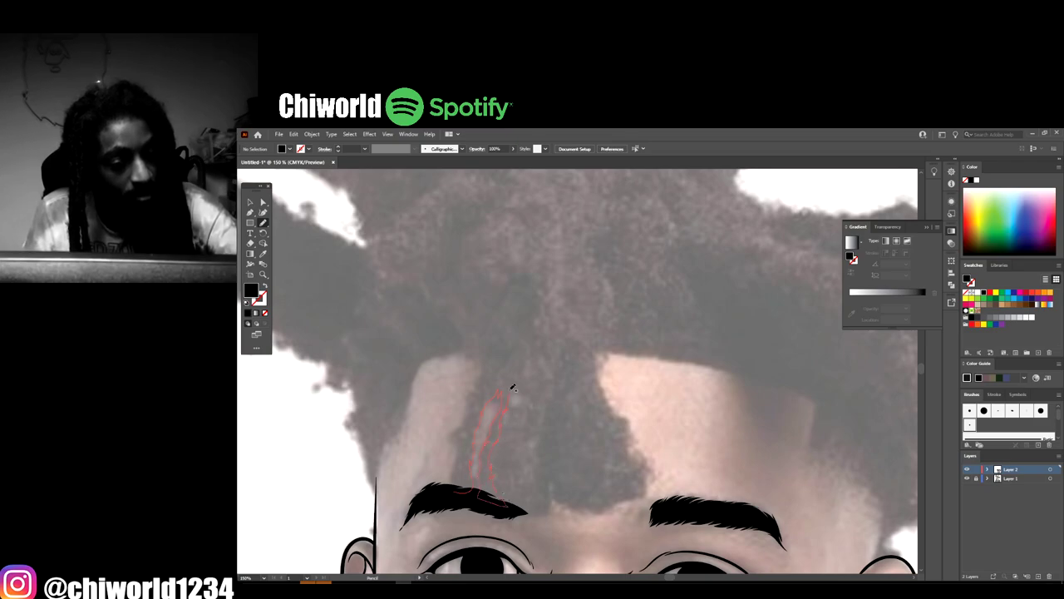
pyautogui.moveTo(510, 358)
pyautogui.mouseDown()
pyautogui.moveTo(502, 294)
pyautogui.moveTo(453, 437)
pyautogui.moveTo(453, 495)
pyautogui.mouseUp()
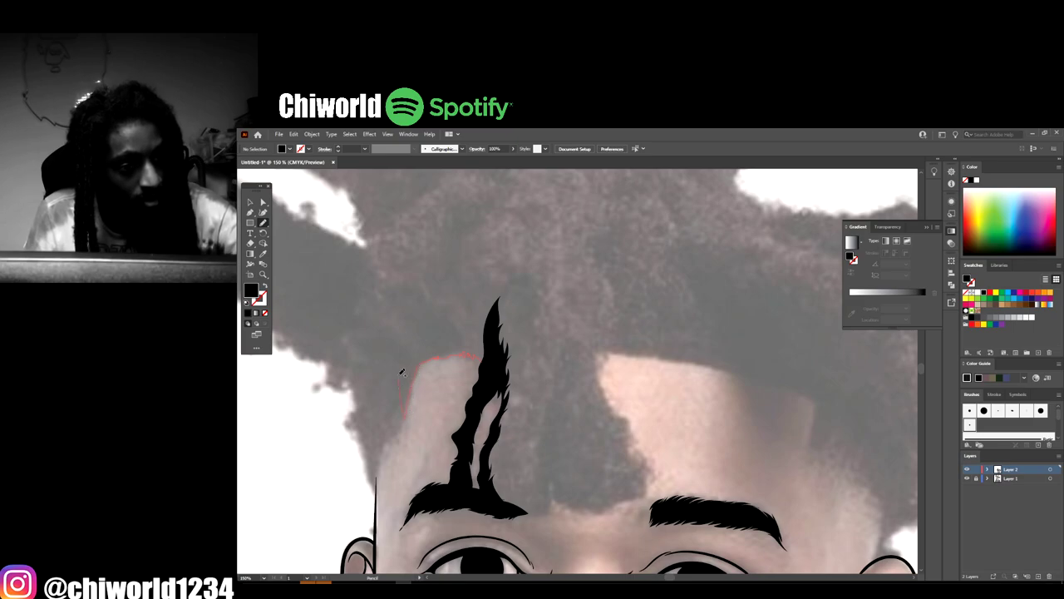
# Add a filled black hair shape along the left forehead hairline, with pointed tips and joined to the top of the strand
pyautogui.moveTo(401, 373)
pyautogui.mouseDown()
pyautogui.moveTo(425, 296)
pyautogui.moveTo(451, 317)
pyautogui.mouseUp()
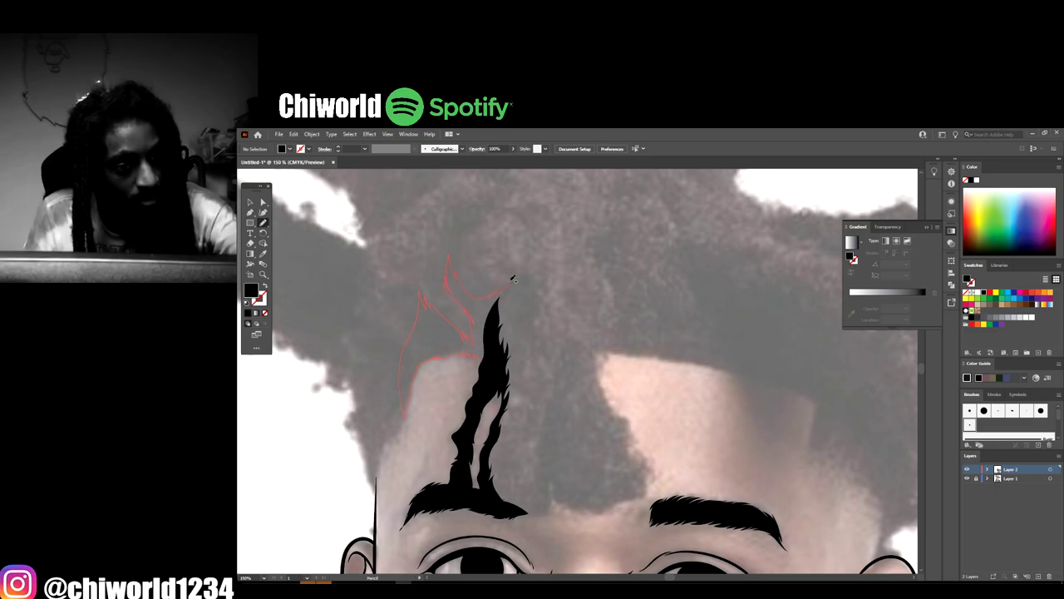
pyautogui.moveTo(512, 279); pyautogui.dragTo(496, 367)
pyautogui.hotkey('ctrl', '-')
pyautogui.hotkey('ctrl', '-')
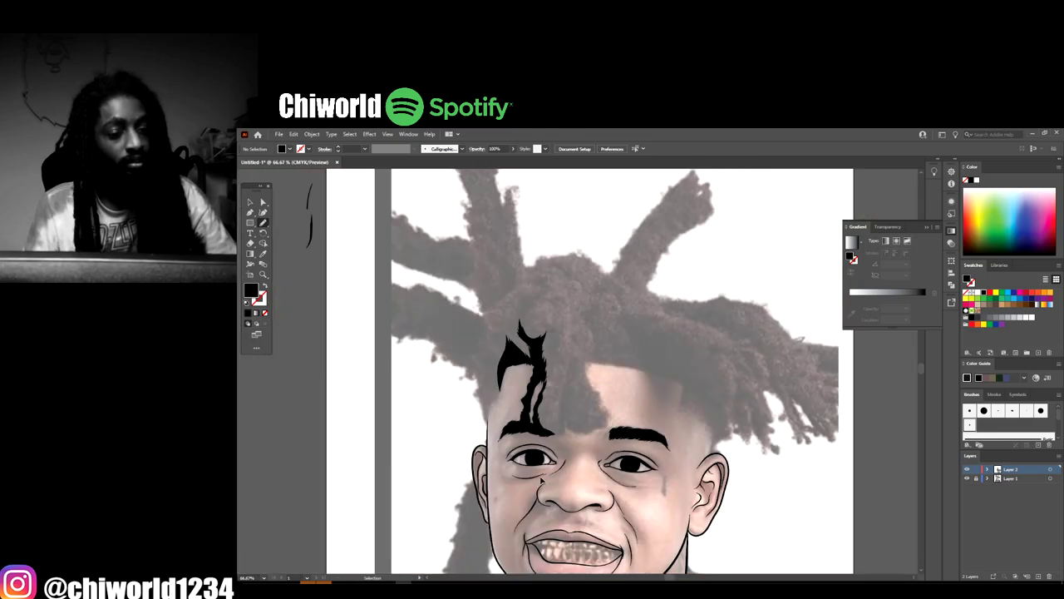
pyautogui.hotkey('ctrl', '-')
pyautogui.hscroll(-2, 541, 480)
# Draw a filled, spiky black hair shape at the left temple, linking the forehead hair to the top of the face outline
pyautogui.hotkey('ctrl', '+')
pyautogui.hotkey('ctrl', '+')
pyautogui.hotkey('ctrl', '+')
pyautogui.hotkey('ctrl', '+')
pyautogui.scroll(-1, 532, 465)
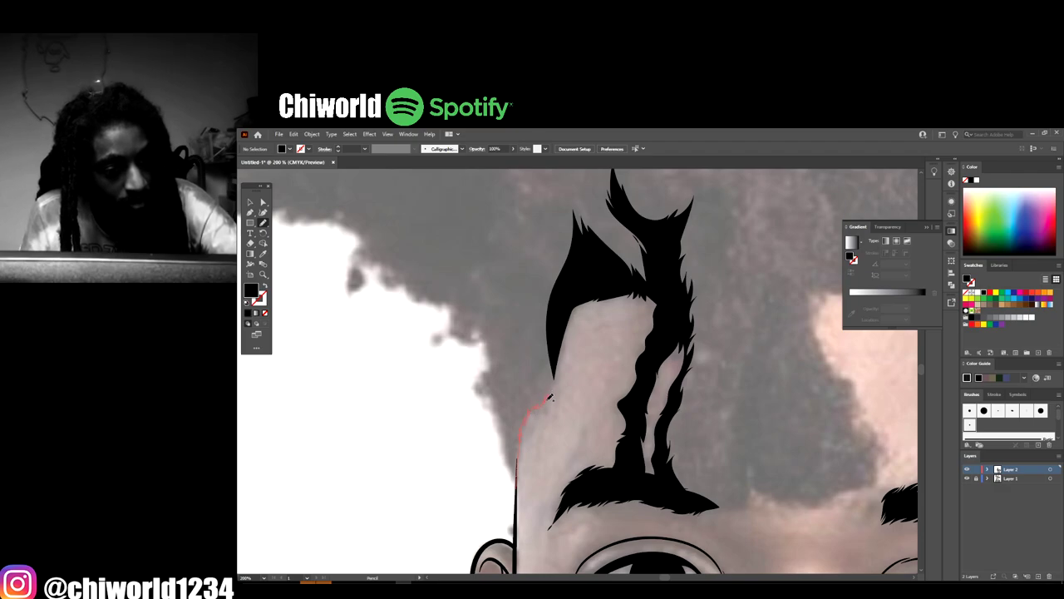
pyautogui.moveTo(559, 374)
pyautogui.mouseDown()
pyautogui.moveTo(560, 314)
pyautogui.moveTo(535, 291)
pyautogui.mouseUp()
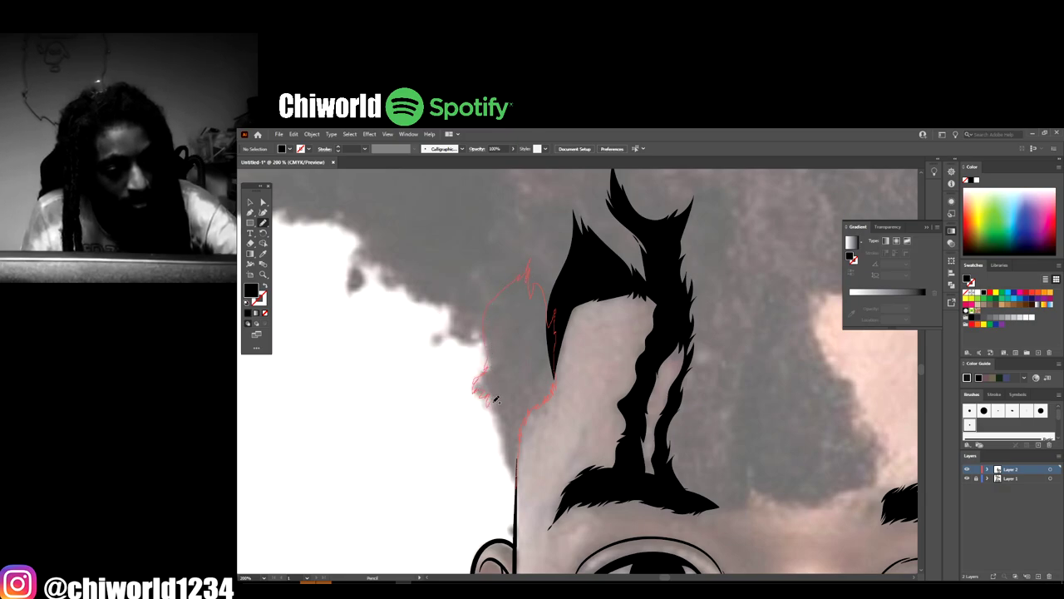
pyautogui.moveTo(490, 412); pyautogui.dragTo(520, 500)
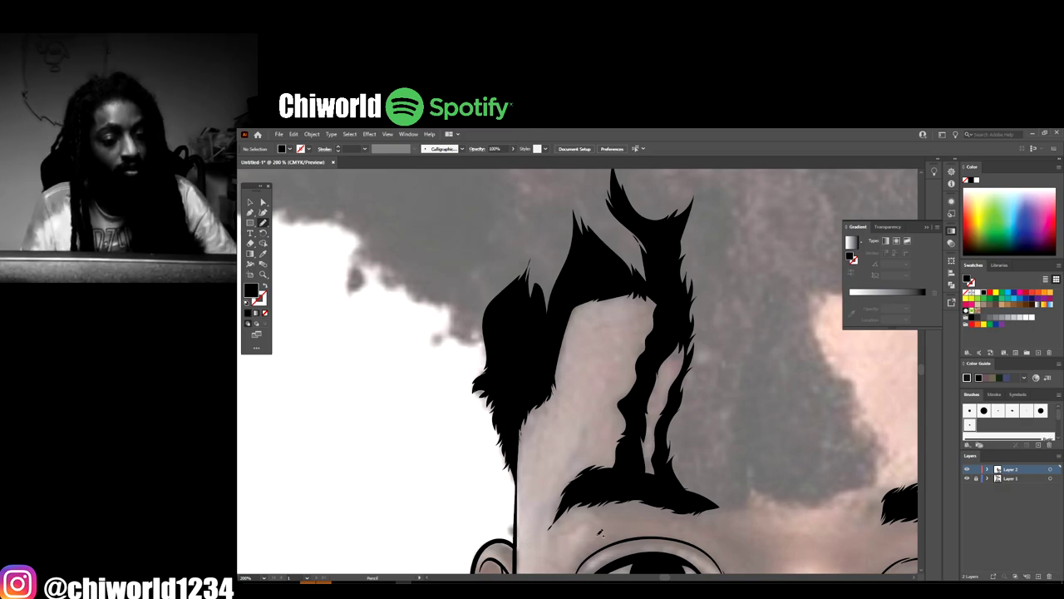
# Hide the photo layer to review the new black hair shapes on the whole drawing
pyautogui.hotkey('ctrl', '-')
pyautogui.hotkey('ctrl', '-')
pyautogui.hotkey('ctrl', '-')
pyautogui.hotkey('ctrl', '-')
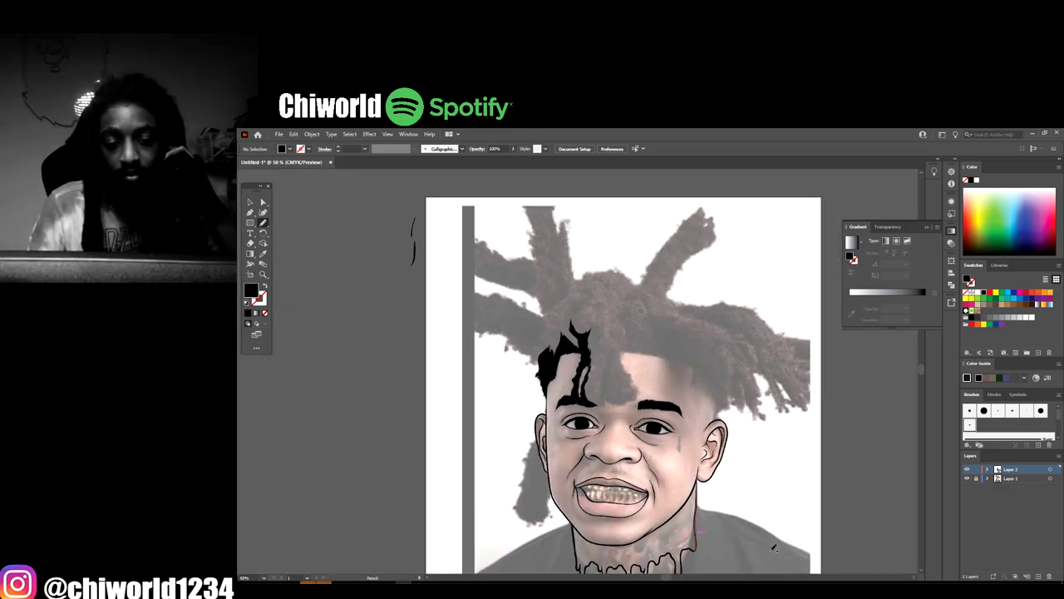
pyautogui.click(966, 478)
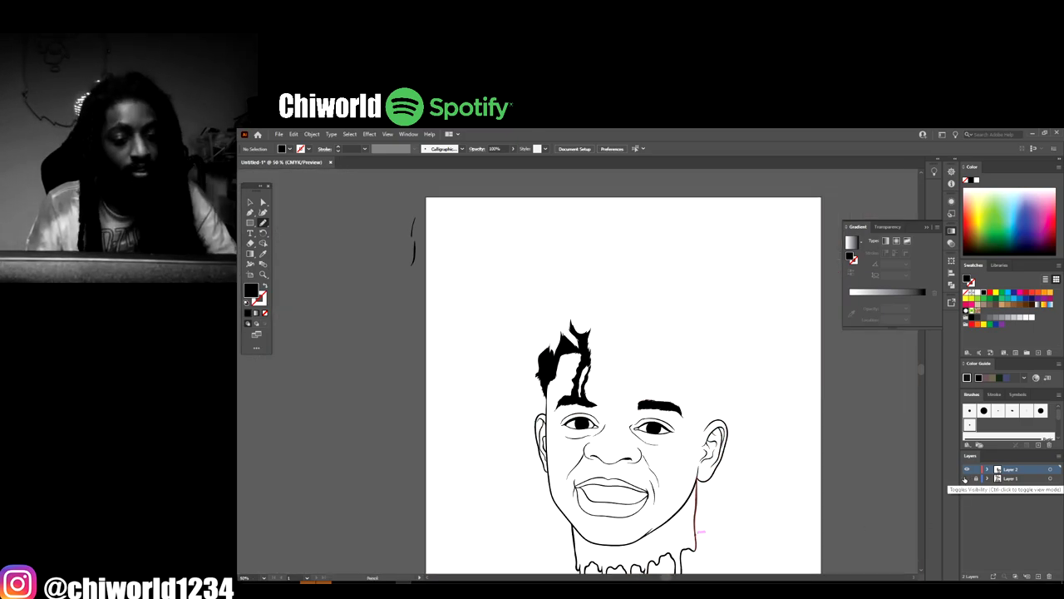
# Show the photo layer again and draw a filled black dreadlock with jagged edges hanging behind the left ear and jaw
pyautogui.hotkey('ctrl', '-')
pyautogui.hotkey('ctrl', '+')
pyautogui.hotkey('ctrl', '+')
pyautogui.click(965, 478)
pyautogui.scroll(-3, 789, 493)
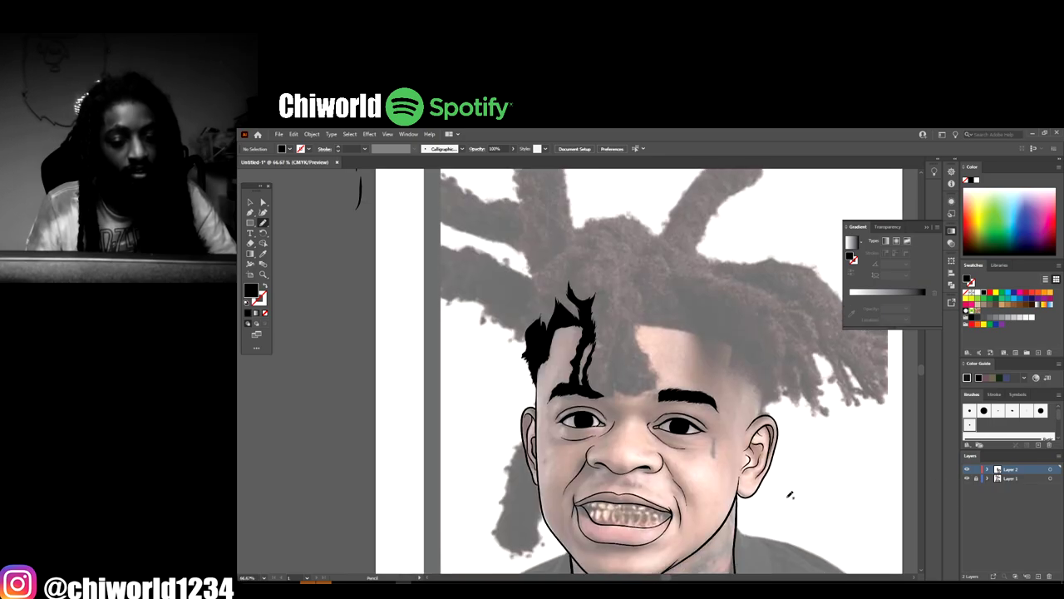
pyautogui.hotkey('ctrl', '+')
pyautogui.hotkey('ctrl', '+')
pyautogui.hscroll(-2, 763, 508)
pyautogui.hotkey('ctrl', '+')
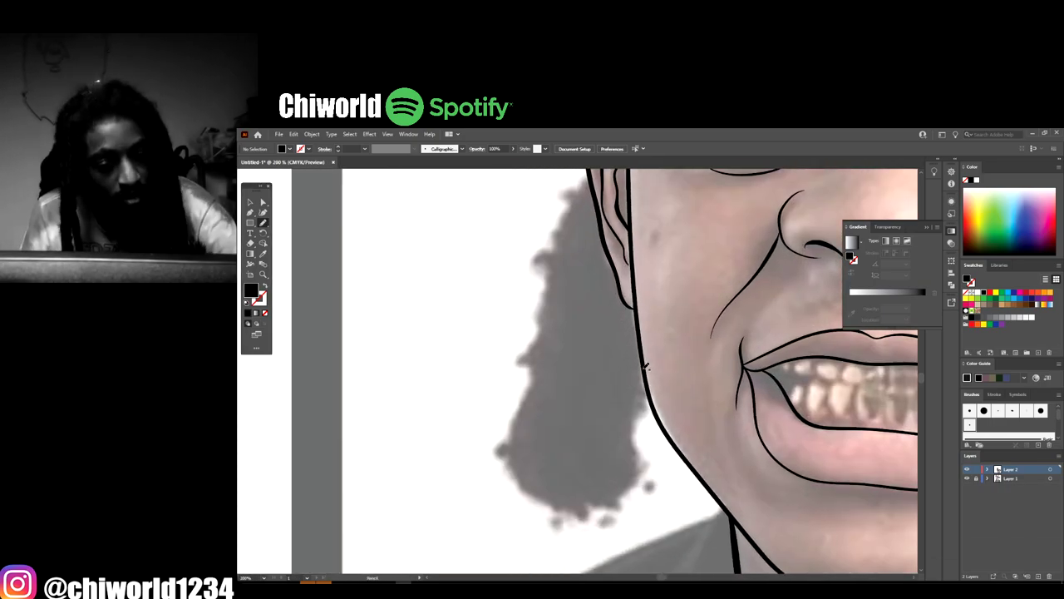
pyautogui.moveTo(645, 408)
pyautogui.mouseDown()
pyautogui.moveTo(647, 477)
pyautogui.moveTo(605, 523)
pyautogui.moveTo(598, 507)
pyautogui.moveTo(523, 486)
pyautogui.mouseUp()
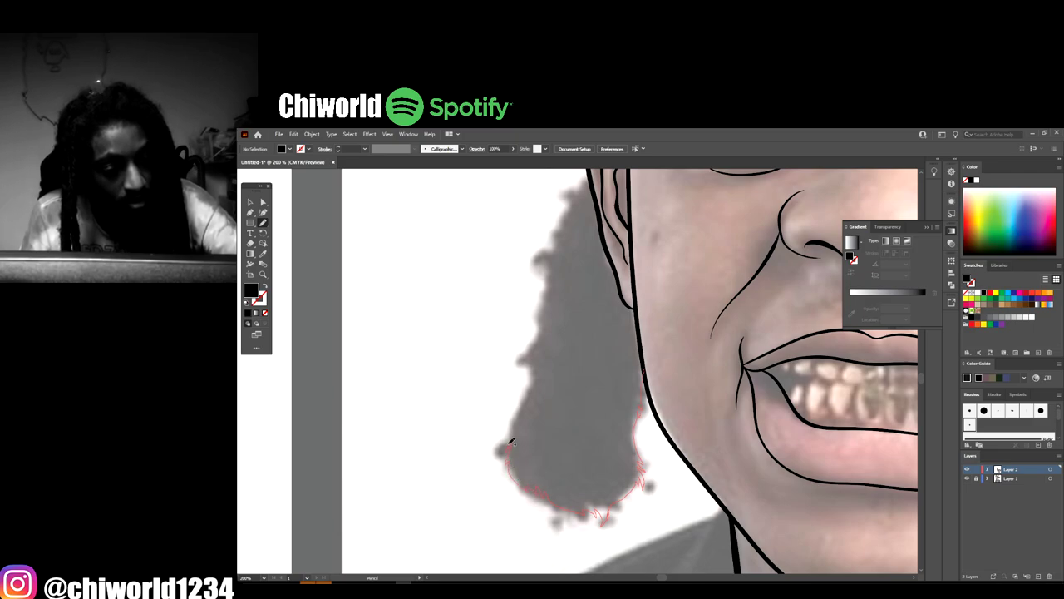
pyautogui.moveTo(511, 440)
pyautogui.mouseDown()
pyautogui.moveTo(535, 374)
pyautogui.moveTo(550, 260)
pyautogui.mouseUp()
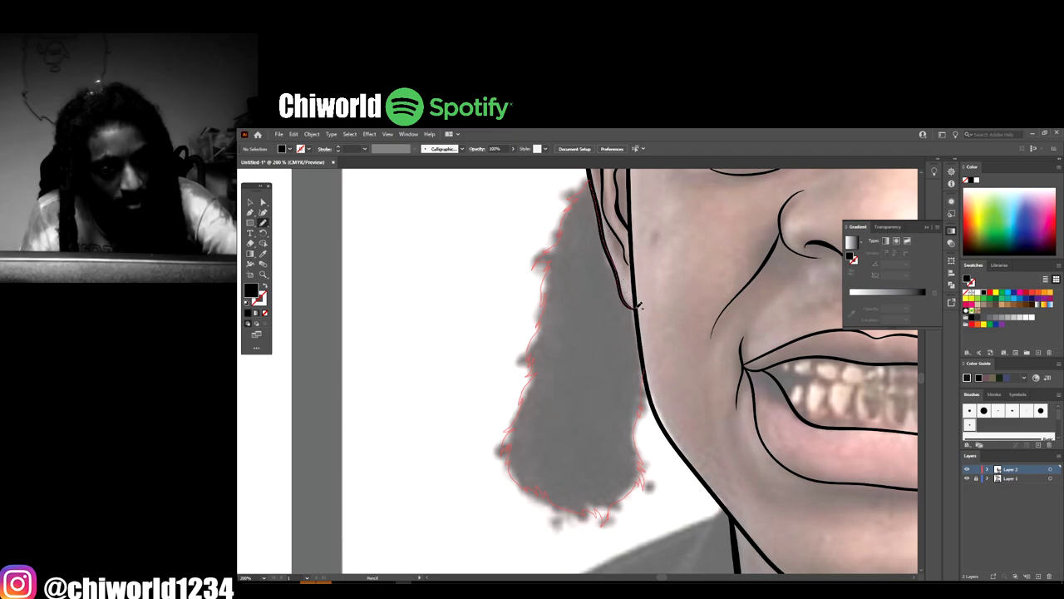
pyautogui.moveTo(637, 308); pyautogui.dragTo(646, 368)
pyautogui.hotkey('ctrl', '-')
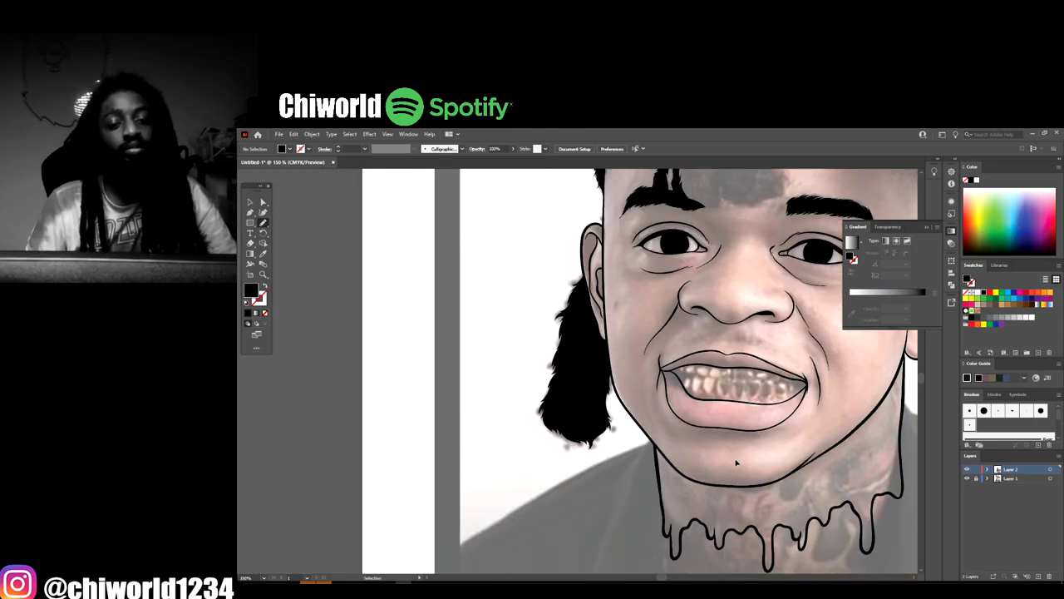
# Hide the photo layer to review the hanging dreadlock against the whole drawing
pyautogui.hotkey('ctrl', '-')
pyautogui.hotkey('ctrl', '-')
pyautogui.hotkey('ctrl', '-')
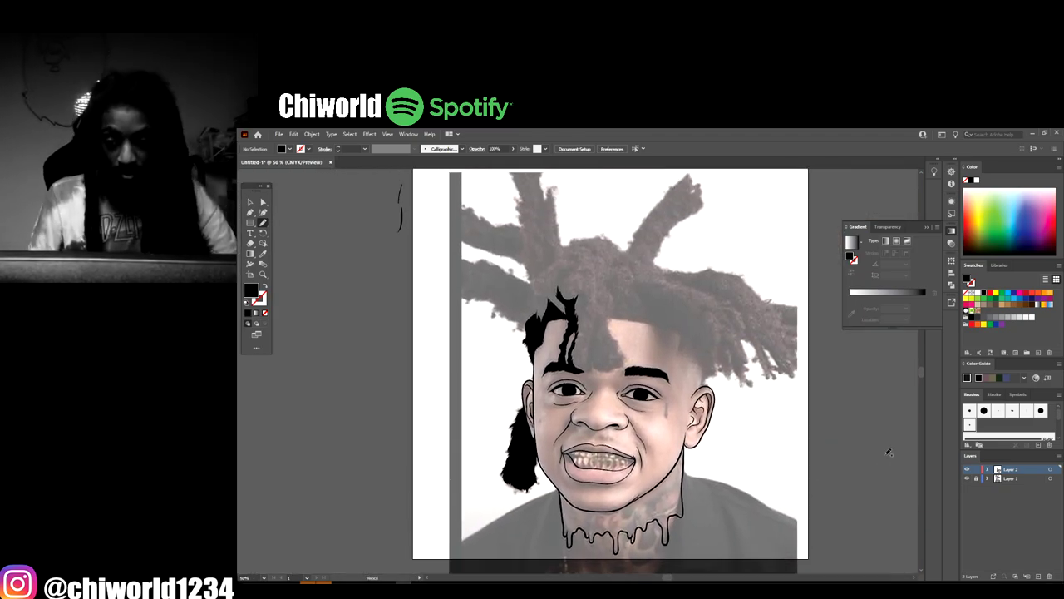
pyautogui.click(966, 478)
pyautogui.hotkey('ctrl', '-')
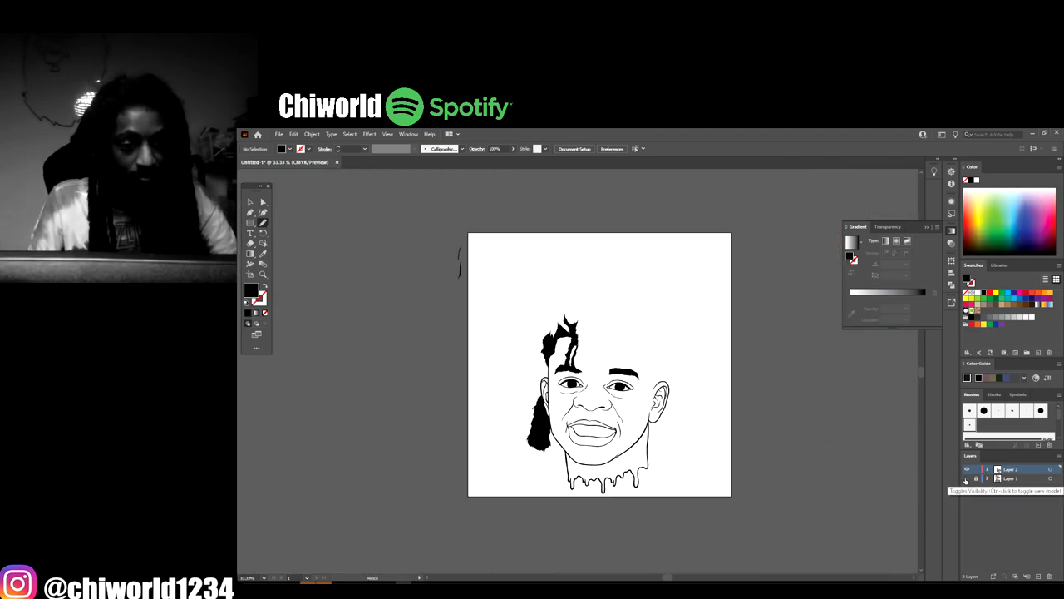
# Show the photo layer and draw a filled black strand between the eyebrows, with a tall pointed spike and a furry lower edge
pyautogui.hotkey('ctrl', '+')
pyautogui.hotkey('ctrl', '+')
pyautogui.hotkey('ctrl', '+')
pyautogui.click(966, 478)
pyautogui.hotkey('ctrl', '+')
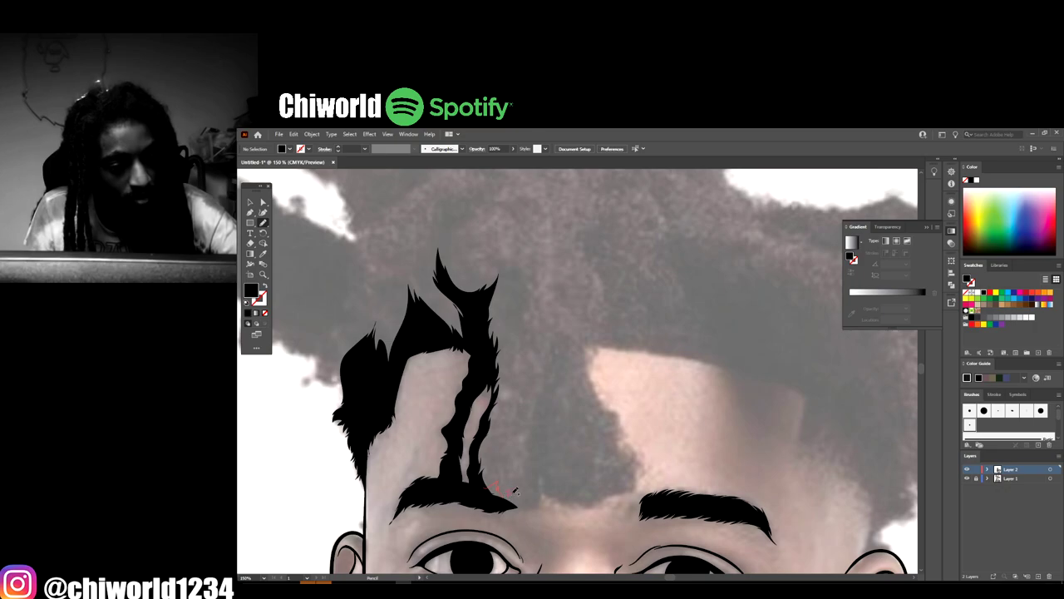
pyautogui.moveTo(528, 473); pyautogui.dragTo(531, 436)
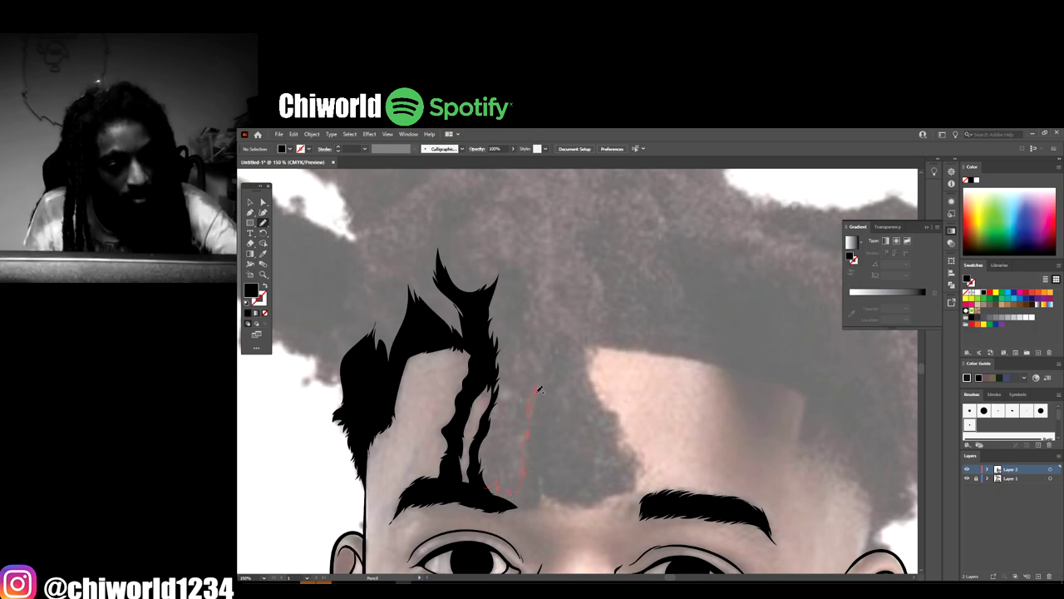
pyautogui.moveTo(558, 301); pyautogui.dragTo(562, 347)
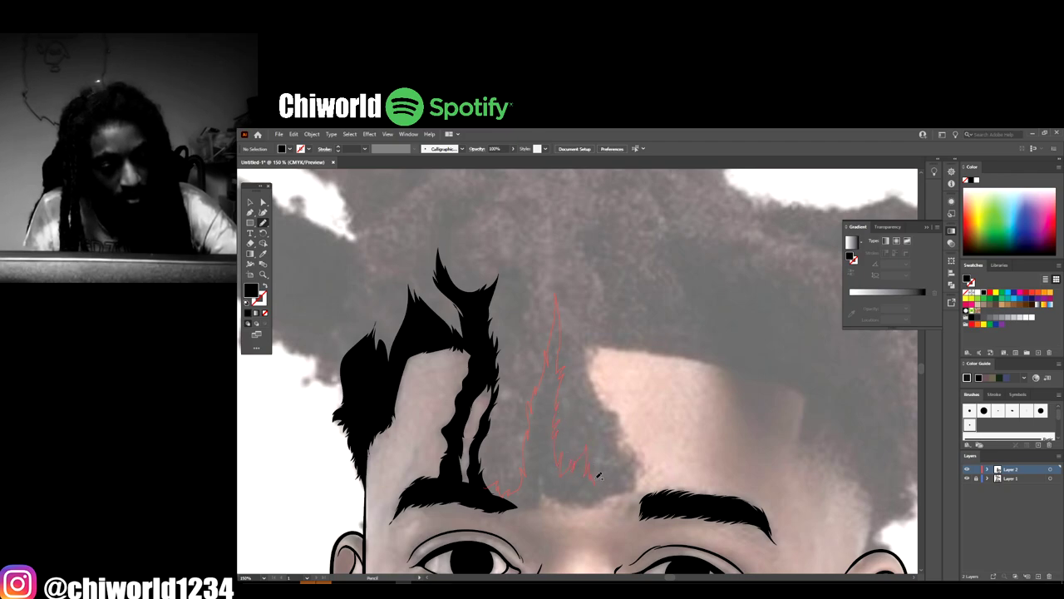
pyautogui.moveTo(618, 478)
pyautogui.mouseDown()
pyautogui.moveTo(623, 453)
pyautogui.moveTo(639, 481)
pyautogui.mouseUp()
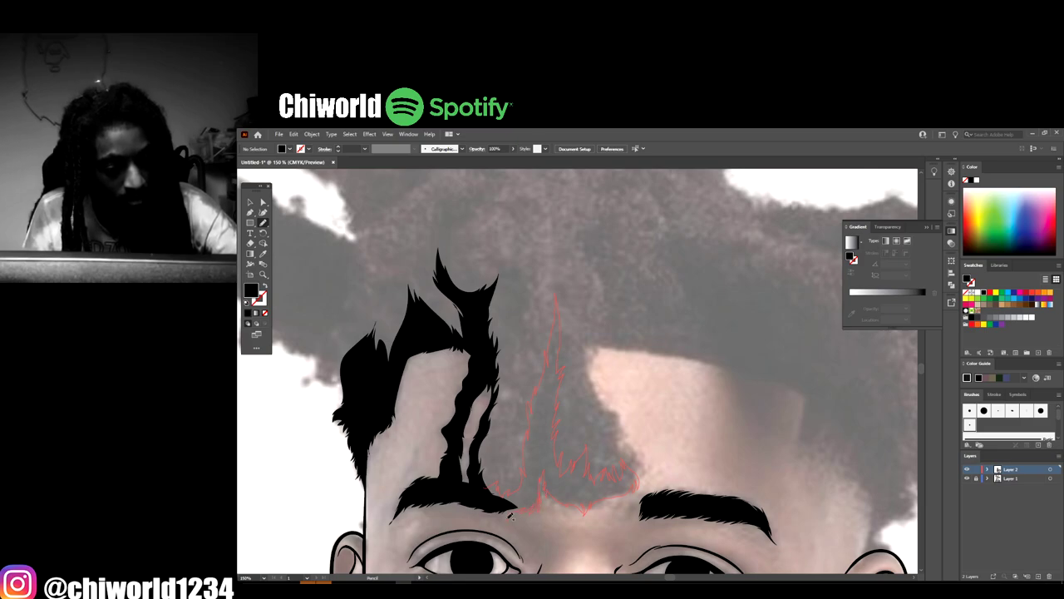
pyautogui.moveTo(511, 516); pyautogui.dragTo(478, 492)
pyautogui.scroll(2, 476, 490)
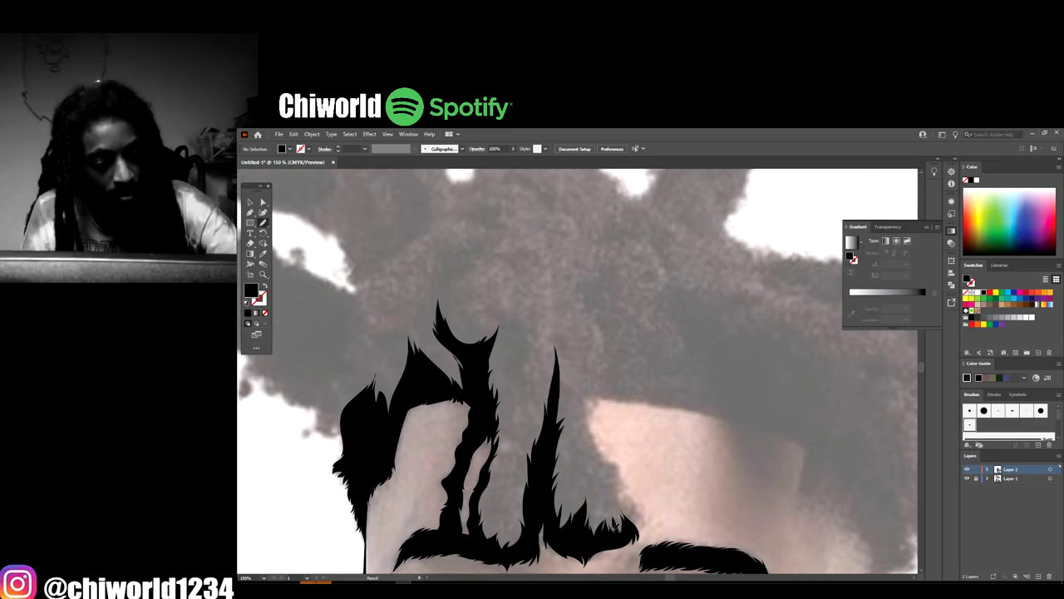
# Draw a thin, jagged black shape up the right edge of the central forehead strand, from its lower tip to the hairline
pyautogui.moveTo(615, 486); pyautogui.dragTo(583, 417)
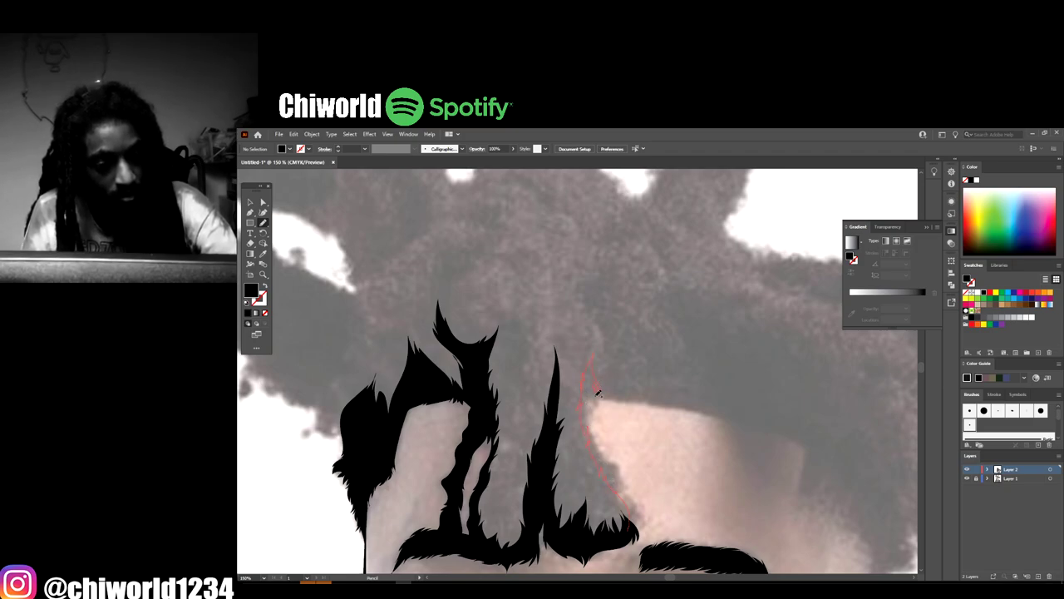
pyautogui.moveTo(597, 392)
pyautogui.mouseDown()
pyautogui.moveTo(596, 430)
pyautogui.moveTo(640, 523)
pyautogui.mouseUp()
pyautogui.hotkey('ctrl', '-')
pyautogui.hotkey('ctrl', '-')
pyautogui.hotkey('ctrl', '-')
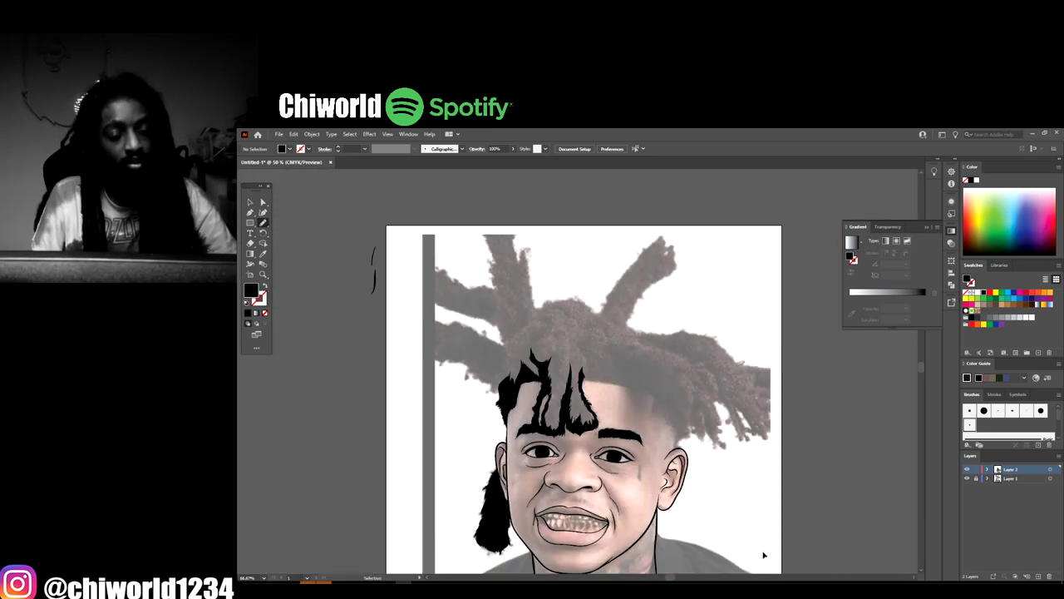
# Hide the photo layer to check the central forehead strands on the line drawing
pyautogui.click(966, 479)
pyautogui.hotkey('ctrl', '-')
pyautogui.hotkey('ctrl', '+')
pyautogui.hotkey('ctrl', '+')
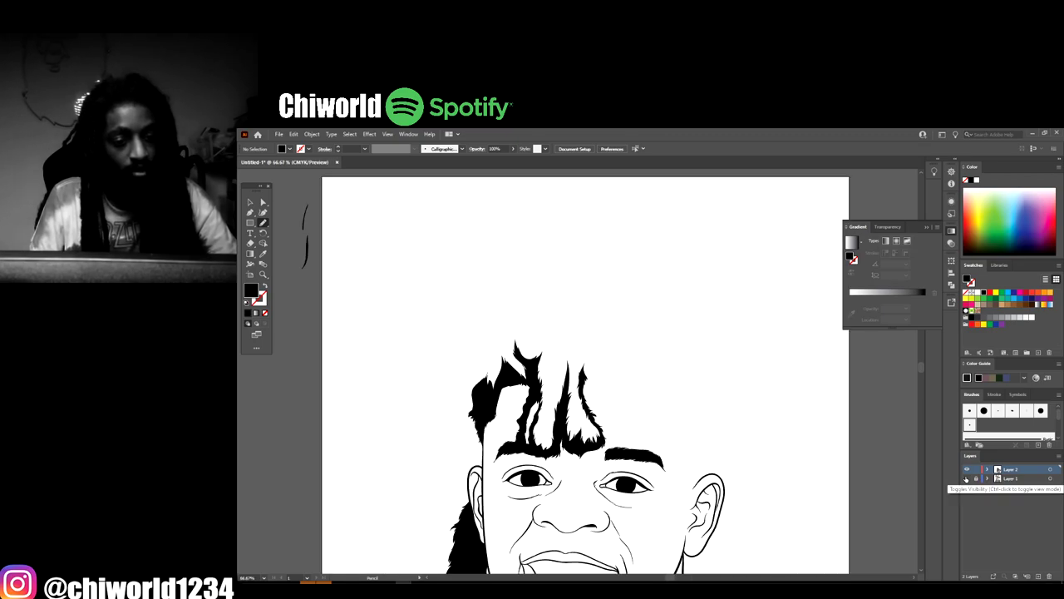
# Show the photo layer and thicken the top of the left forehead strand with a filled black shape ending in pointed tips
pyautogui.click(966, 478)
pyautogui.hotkey('ctrl', '+')
pyautogui.hotkey('ctrl', '+')
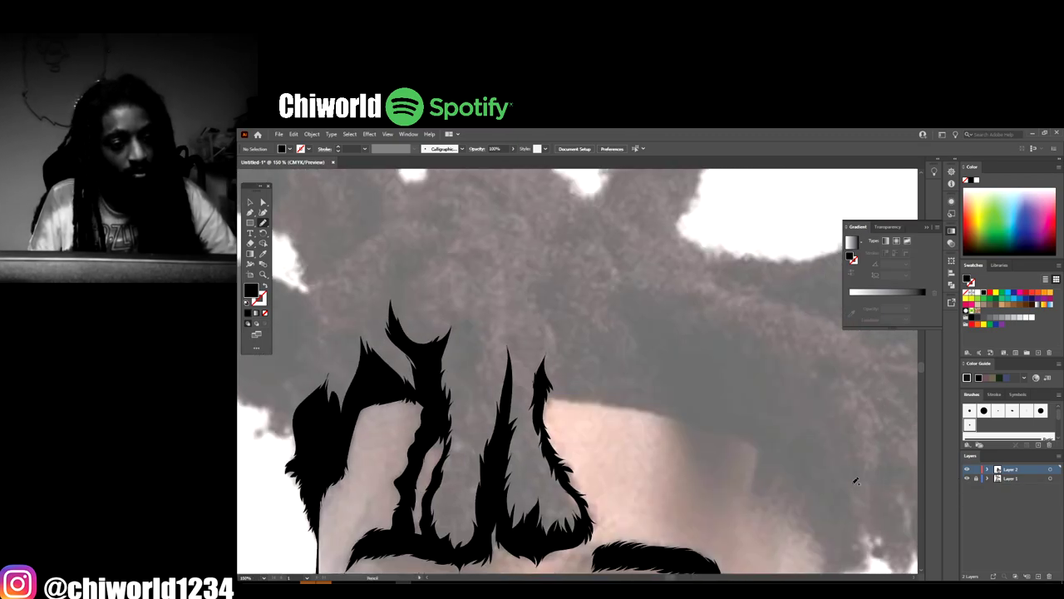
pyautogui.moveTo(449, 429)
pyautogui.mouseDown()
pyautogui.moveTo(481, 367)
pyautogui.moveTo(483, 333)
pyautogui.moveTo(481, 303)
pyautogui.moveTo(470, 334)
pyautogui.moveTo(477, 301)
pyautogui.moveTo(466, 315)
pyautogui.moveTo(464, 274)
pyautogui.moveTo(454, 326)
pyautogui.mouseUp()
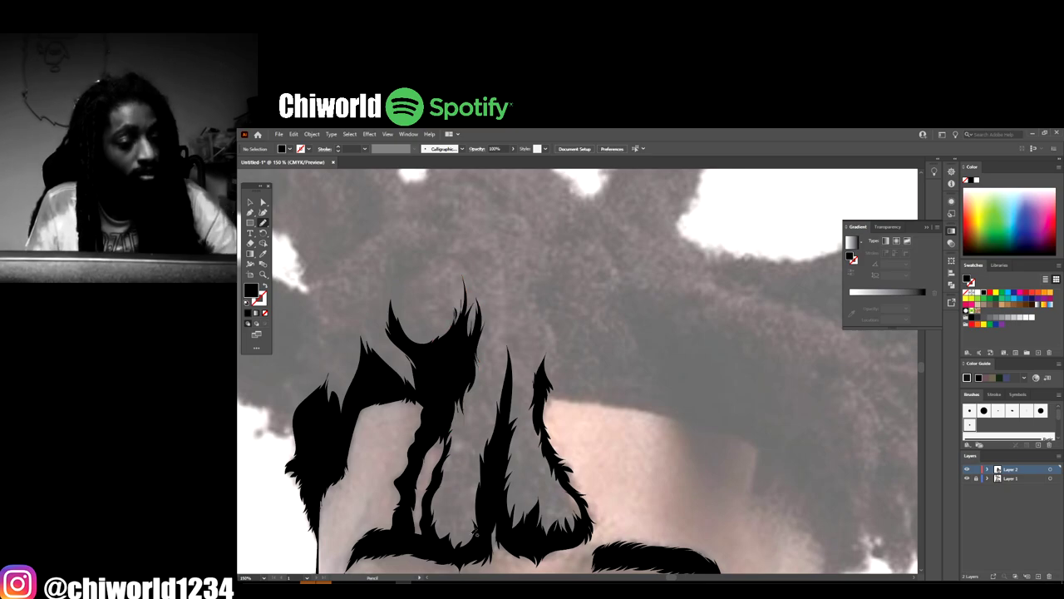
pyautogui.hotkey('ctrl', '-')
pyautogui.hotkey('ctrl', '-')
pyautogui.hotkey('ctrl', '+')
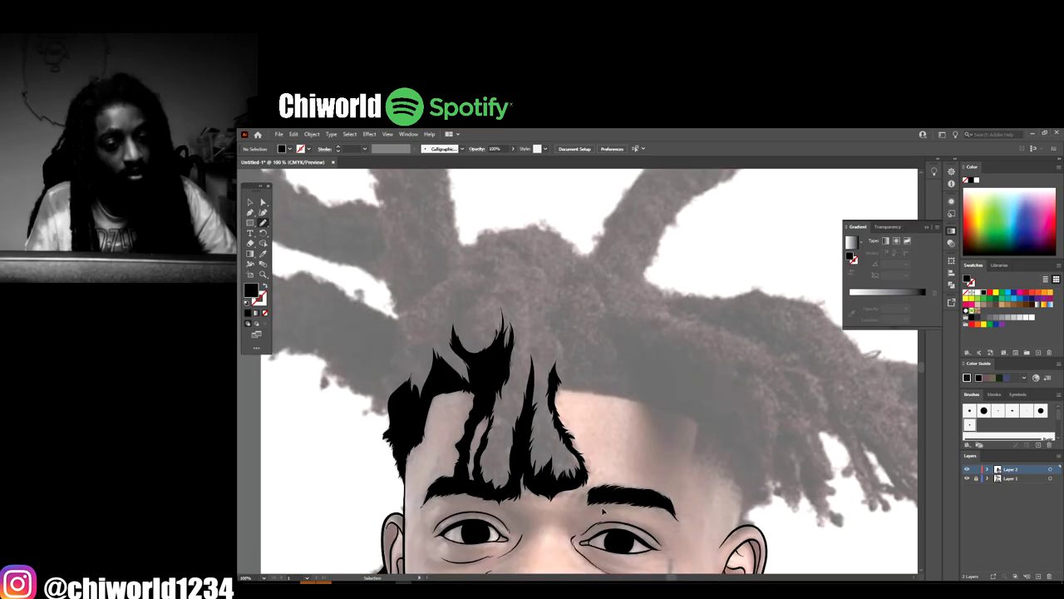
# Draw a filled black hair shape along the right forehead hairline, with spiky upper tips, joined to the central strand
pyautogui.hotkey('ctrl', '+')
pyautogui.scroll(-1, 605, 503)
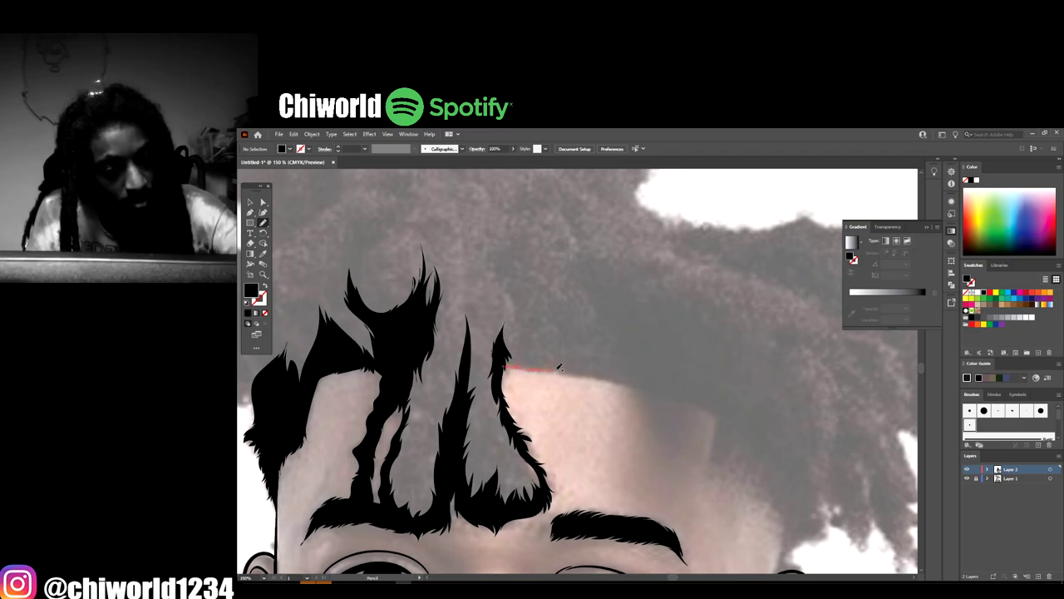
pyautogui.moveTo(559, 367)
pyautogui.mouseDown()
pyautogui.moveTo(719, 414)
pyautogui.moveTo(726, 402)
pyautogui.moveTo(697, 317)
pyautogui.moveTo(664, 290)
pyautogui.moveTo(653, 302)
pyautogui.moveTo(638, 281)
pyautogui.moveTo(627, 294)
pyautogui.moveTo(574, 254)
pyautogui.moveTo(602, 317)
pyautogui.moveTo(576, 346)
pyautogui.moveTo(533, 286)
pyautogui.mouseUp()
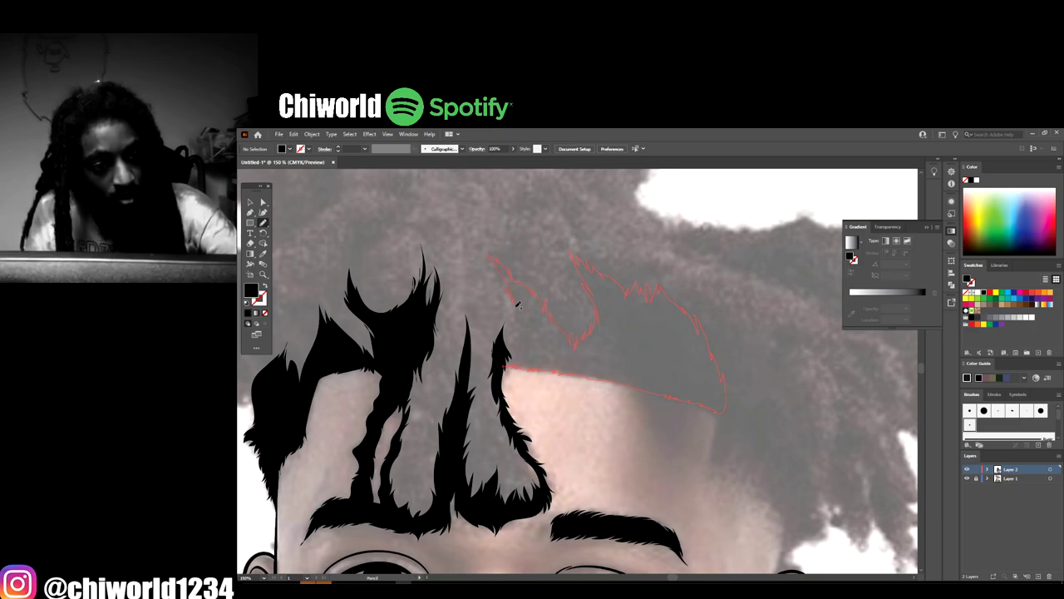
pyautogui.moveTo(503, 353)
pyautogui.mouseDown()
pyautogui.moveTo(503, 365)
pyautogui.moveTo(509, 355)
pyautogui.mouseUp()
pyautogui.hotkey('ctrl', '-')
pyautogui.hotkey('ctrl', '-')
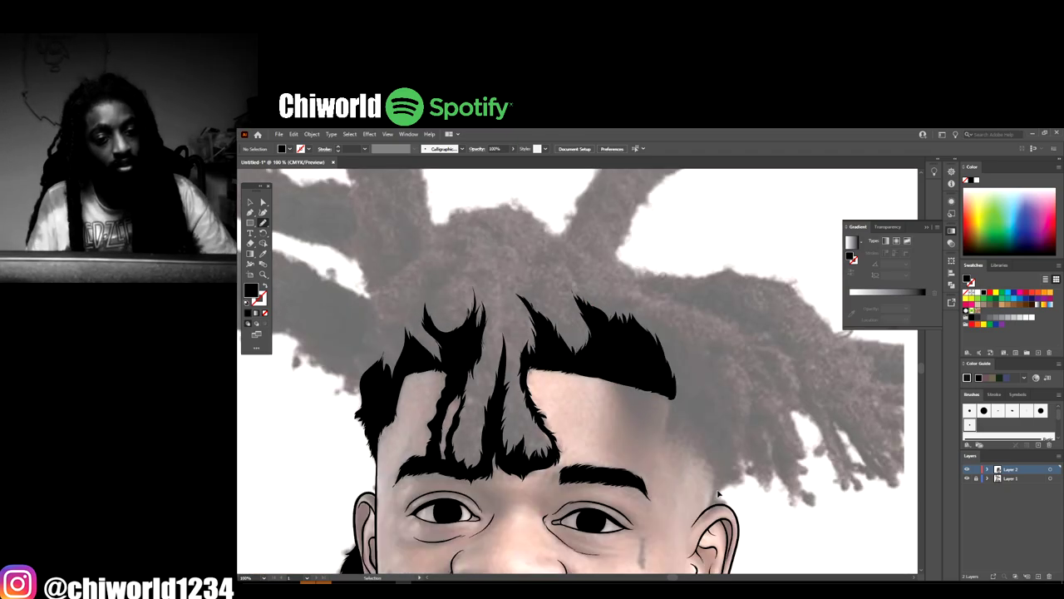
# Draw a filled black hair shape around the right temple down to the ear, adding a small spiky tuft above the ear
pyautogui.hotkey('ctrl', '+')
pyautogui.hotkey('ctrl', '+')
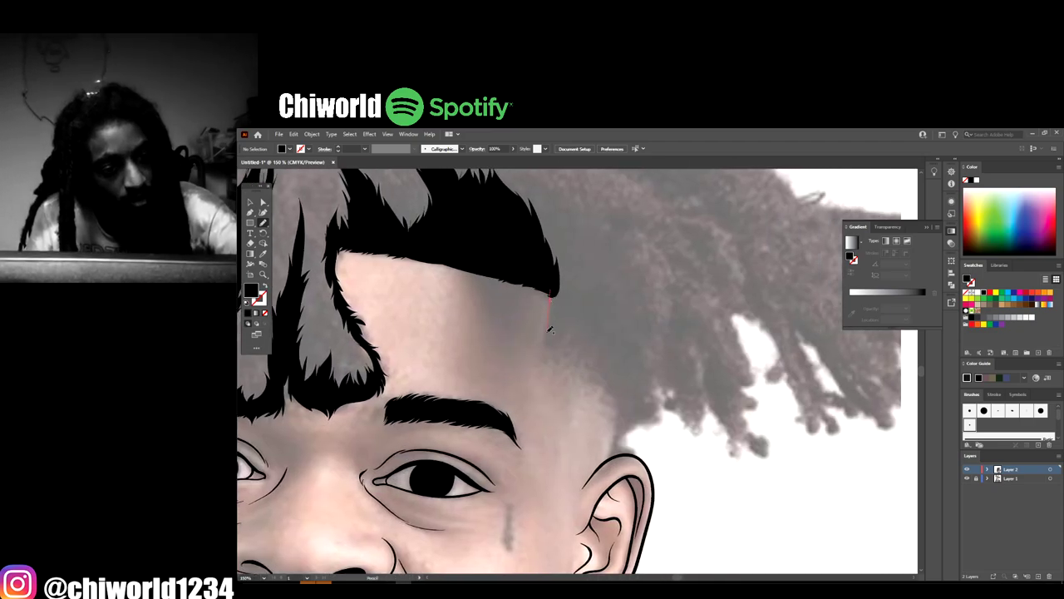
pyautogui.moveTo(547, 343)
pyautogui.mouseDown()
pyautogui.moveTo(580, 345)
pyautogui.moveTo(578, 359)
pyautogui.moveTo(592, 351)
pyautogui.moveTo(605, 375)
pyautogui.moveTo(596, 375)
pyautogui.moveTo(621, 395)
pyautogui.moveTo(620, 436)
pyautogui.moveTo(633, 416)
pyautogui.moveTo(609, 307)
pyautogui.mouseUp()
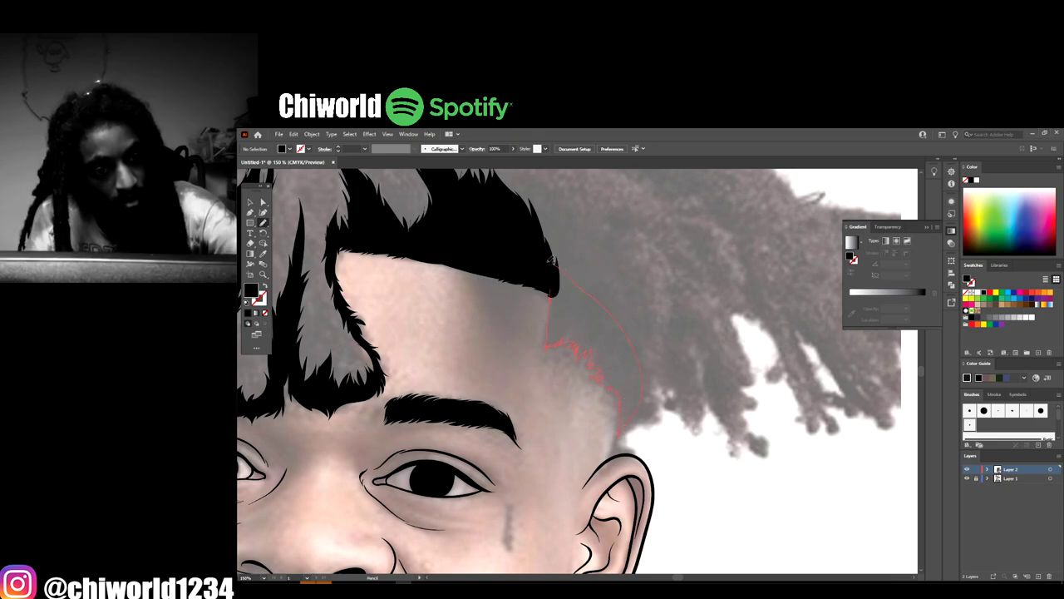
pyautogui.moveTo(550, 260); pyautogui.dragTo(550, 264)
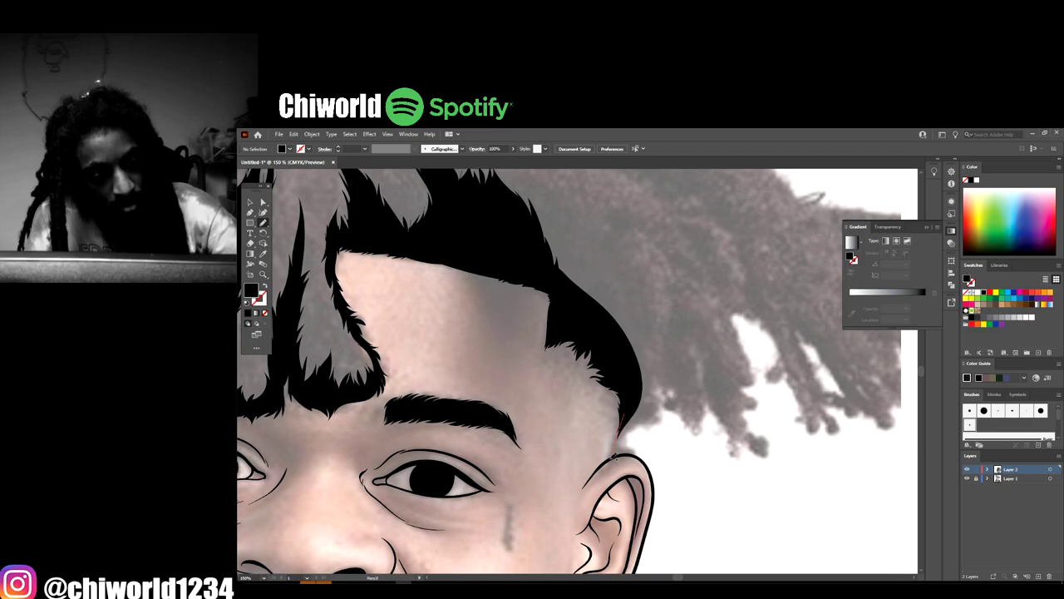
pyautogui.moveTo(615, 457)
pyautogui.mouseDown()
pyautogui.moveTo(635, 452)
pyautogui.moveTo(630, 434)
pyautogui.moveTo(655, 419)
pyautogui.moveTo(658, 400)
pyautogui.mouseUp()
pyautogui.moveTo(654, 352); pyautogui.dragTo(649, 366)
pyautogui.hotkey('ctrl', '-')
pyautogui.scroll(-2, 727, 453)
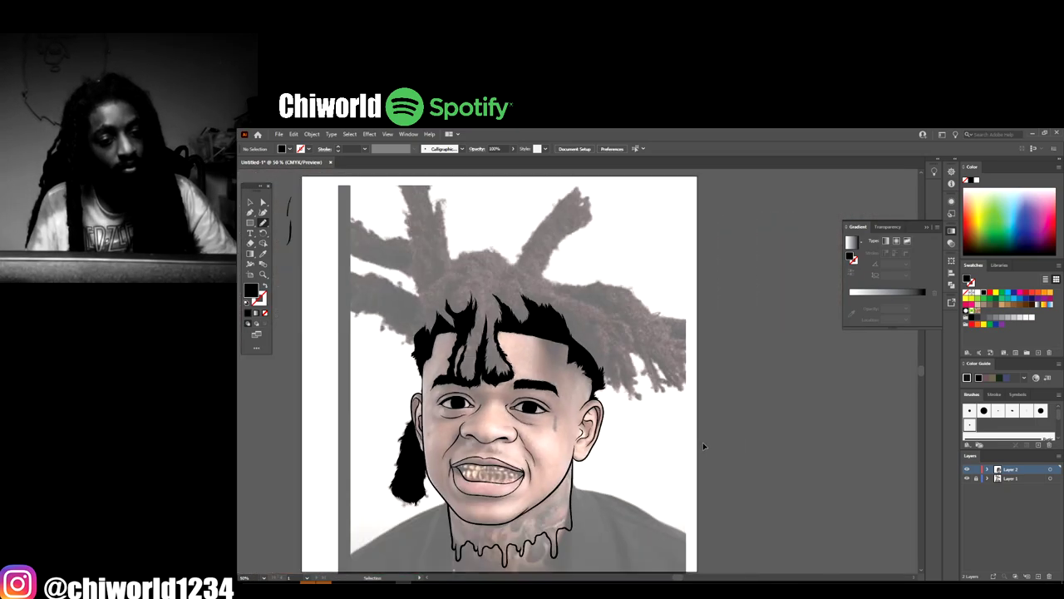
# Add a row of black spikes along the outer edge of the right-side hair, from the top down towards the ear
pyautogui.scroll(3, 701, 444)
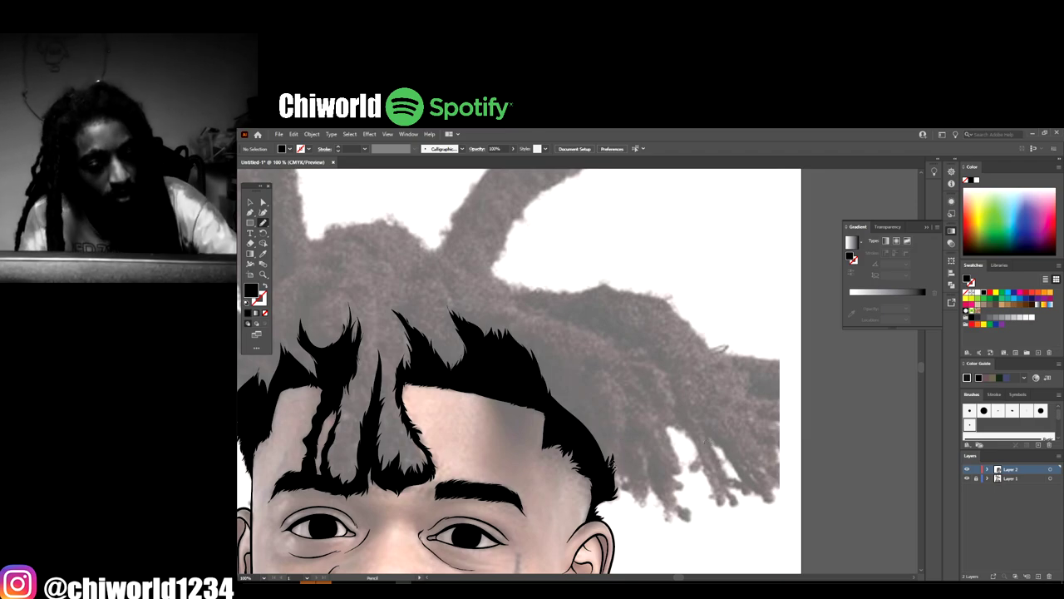
pyautogui.moveTo(605, 427)
pyautogui.mouseDown()
pyautogui.moveTo(574, 358)
pyautogui.moveTo(521, 337)
pyautogui.moveTo(535, 384)
pyautogui.moveTo(605, 478)
pyautogui.mouseUp()
pyautogui.hotkey('ctrl', '-')
pyautogui.hotkey('ctrl', '-')
pyautogui.hotkey('ctrl', '-')
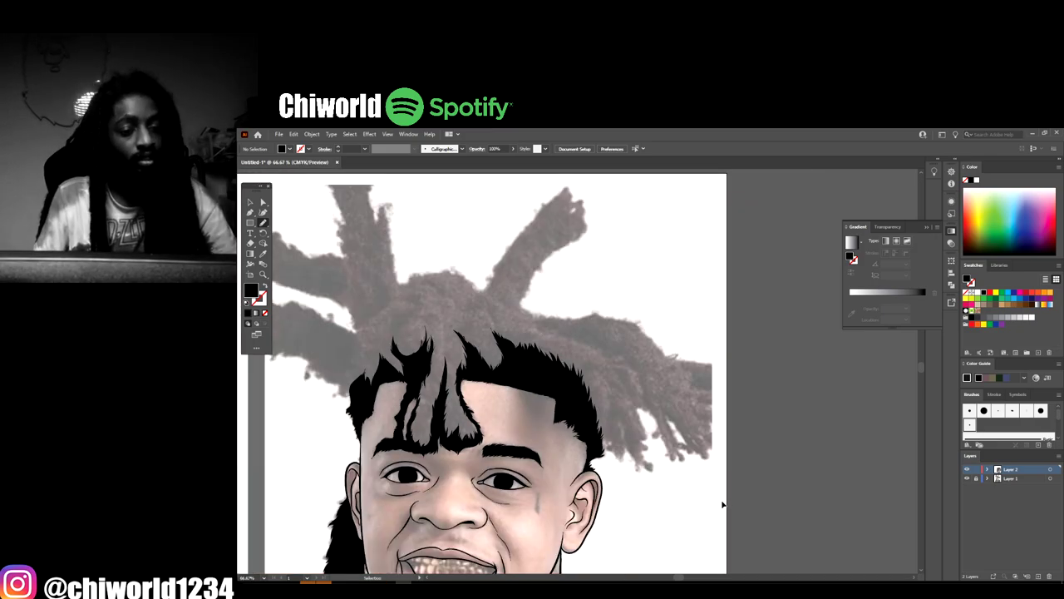
# Hide the photo layer to review the right-side hair on the whole drawing
pyautogui.click(966, 478)
pyautogui.hotkey('ctrl', '-')
pyautogui.hotkey('ctrl', '+')
pyautogui.hotkey('ctrl', '+')
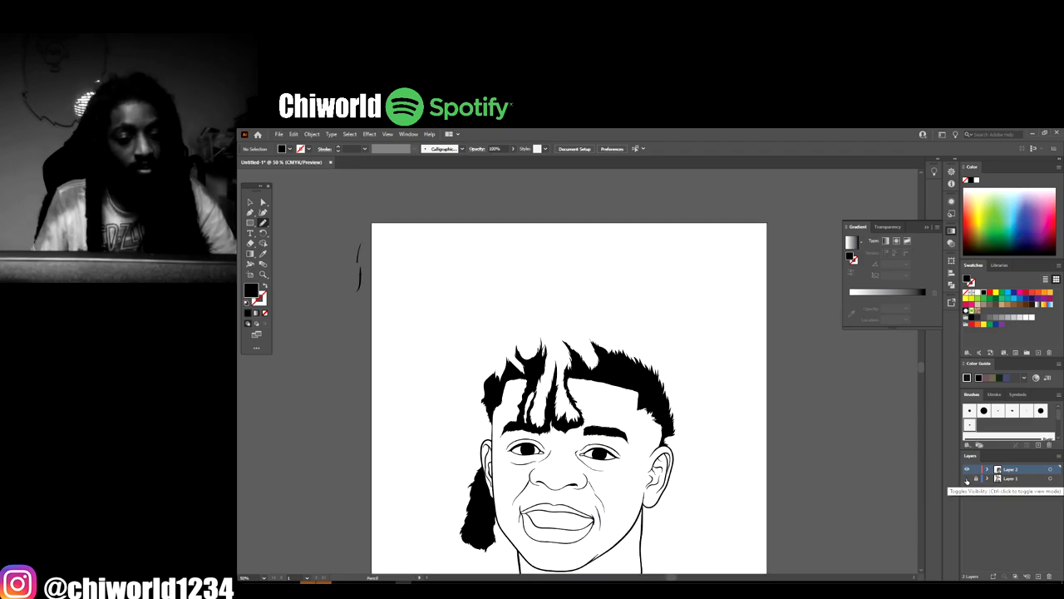
# Show the photo layer and draw a filled black dreadlock with ragged edges sticking out from the left side of the hair
pyautogui.click(966, 478)
pyautogui.hotkey('ctrl', '+')
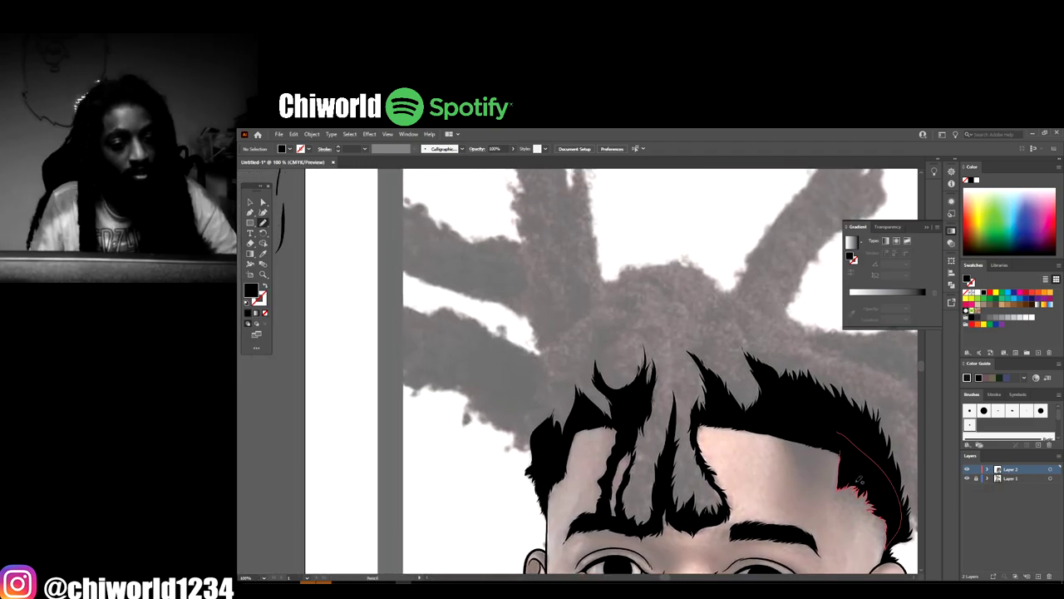
pyautogui.moveTo(580, 442)
pyautogui.mouseDown()
pyautogui.moveTo(567, 408)
pyautogui.moveTo(542, 438)
pyautogui.moveTo(532, 422)
pyautogui.moveTo(552, 370)
pyautogui.moveTo(536, 385)
pyautogui.moveTo(470, 346)
pyautogui.moveTo(392, 337)
pyautogui.moveTo(373, 413)
pyautogui.moveTo(468, 429)
pyautogui.moveTo(464, 451)
pyautogui.moveTo(519, 465)
pyautogui.moveTo(506, 481)
pyautogui.moveTo(559, 456)
pyautogui.mouseUp()
pyautogui.hotkey('ctrl', '-')
pyautogui.hotkey('ctrl', '-')
pyautogui.hotkey('ctrl', '-')
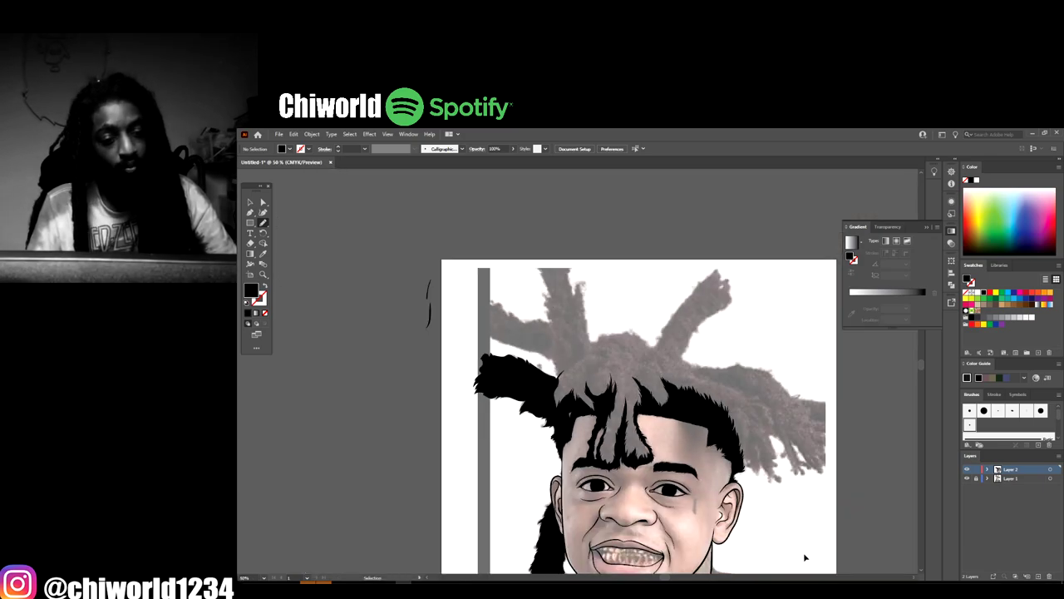
# Hide the photo layer to check the outward-pointing left dreadlock on the line drawing
pyautogui.click(966, 479)
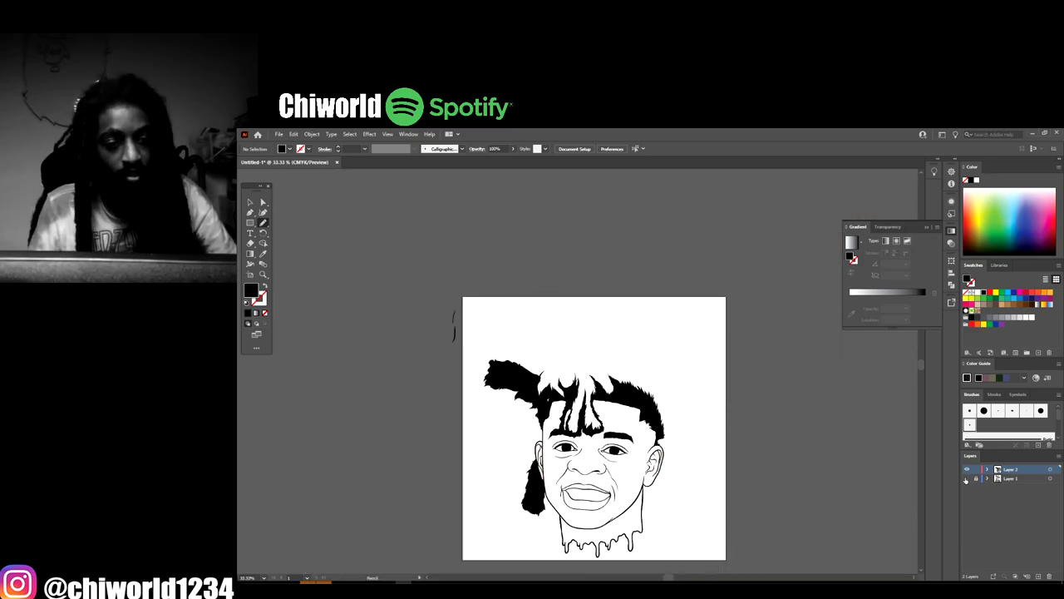
pyautogui.hotkey('ctrl', '-')
pyautogui.hotkey('ctrl', '+')
pyautogui.hotkey('ctrl', '+')
# Show the photo layer and draw a wavy, filled black strand rising from the left forehead hair towards the crown
pyautogui.click(966, 479)
pyautogui.hotkey('ctrl', '+')
pyautogui.hotkey('ctrl', '+')
pyautogui.hotkey('ctrl', '+')
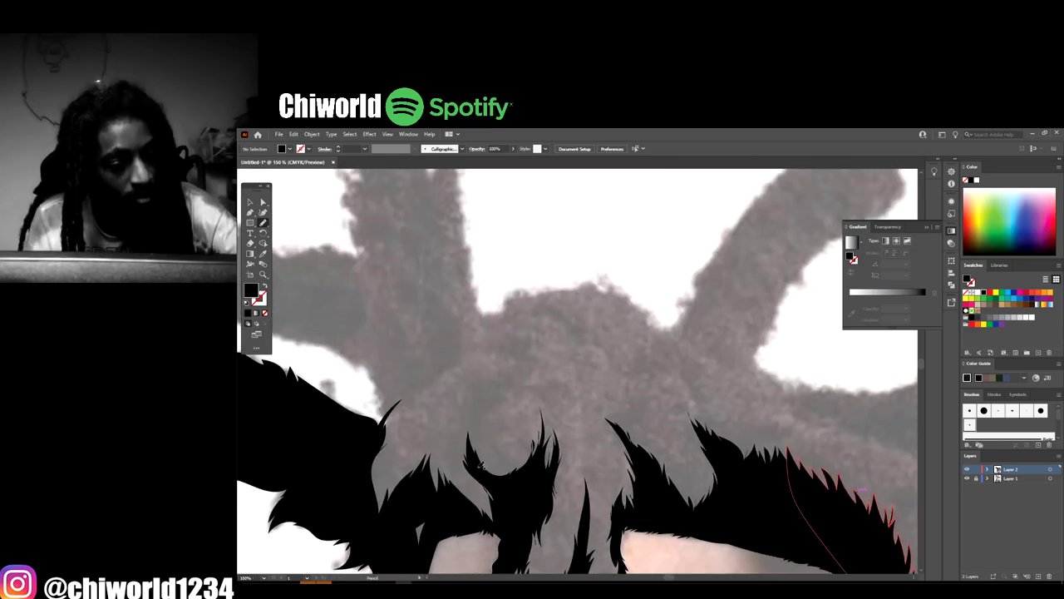
pyautogui.moveTo(482, 465); pyautogui.dragTo(481, 431)
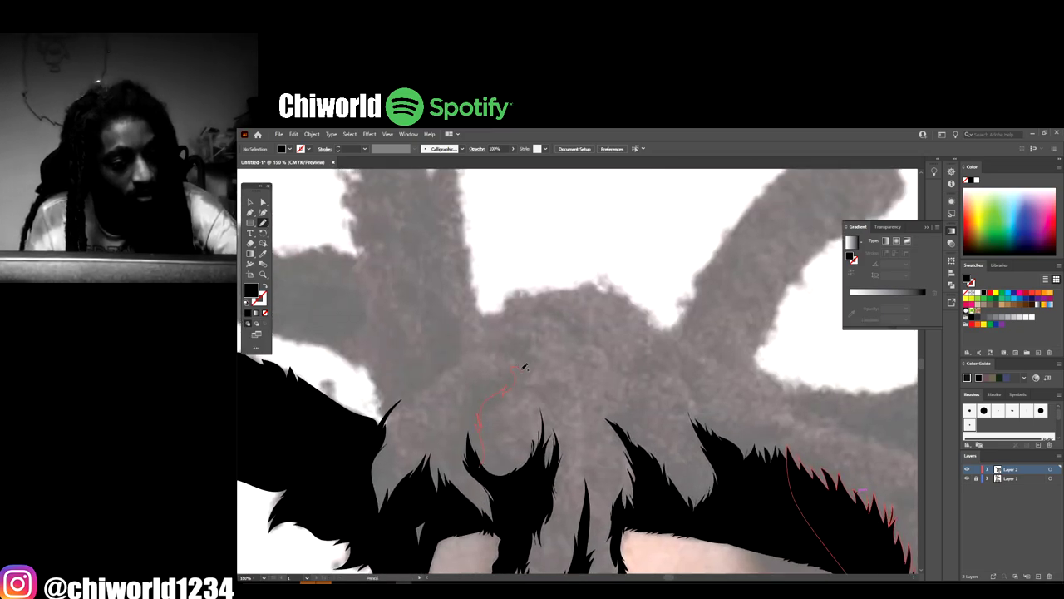
pyautogui.moveTo(525, 366)
pyautogui.mouseDown()
pyautogui.moveTo(530, 347)
pyautogui.moveTo(514, 332)
pyautogui.mouseUp()
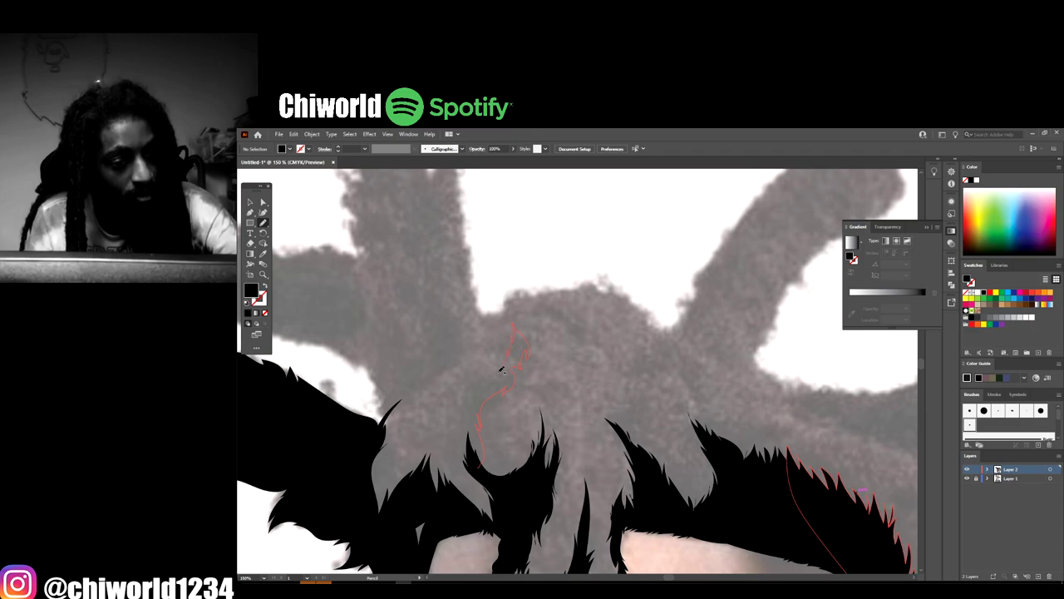
pyautogui.moveTo(470, 401)
pyautogui.mouseDown()
pyautogui.moveTo(453, 442)
pyautogui.moveTo(461, 472)
pyautogui.moveTo(496, 475)
pyautogui.mouseUp()
pyautogui.scroll(1, 422, 388)
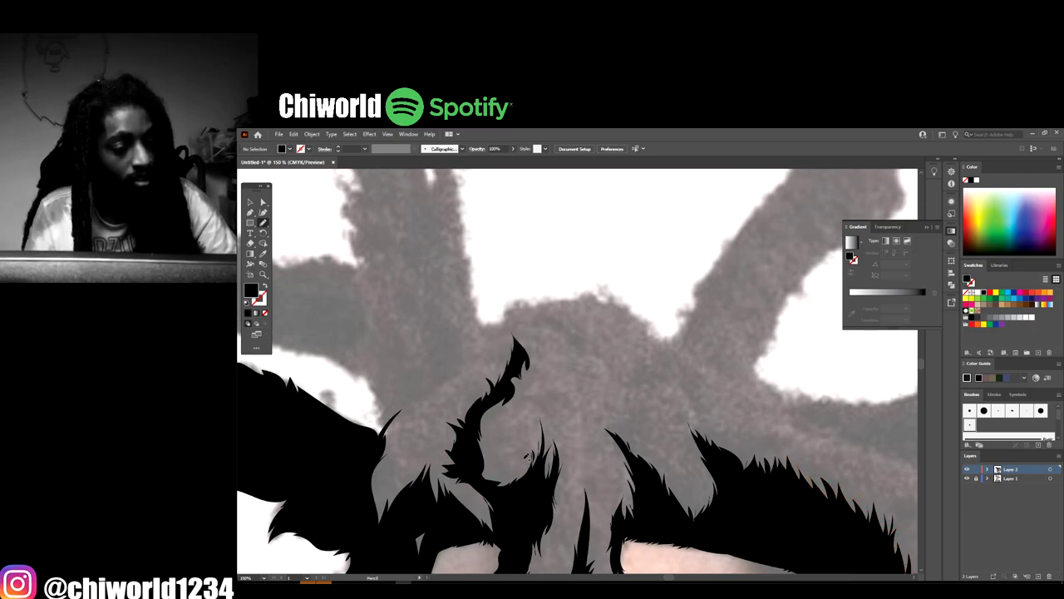
# Draw a filled, forked black hair shape with spiky edges where the upper left dreadlocks branch from the head
pyautogui.hotkey('ctrl', '-')
pyautogui.hscroll(-2, 527, 457)
pyautogui.hotkey('ctrl', '=')
pyautogui.hscroll(-3, 522, 457)
pyautogui.scroll(2, 517, 456)
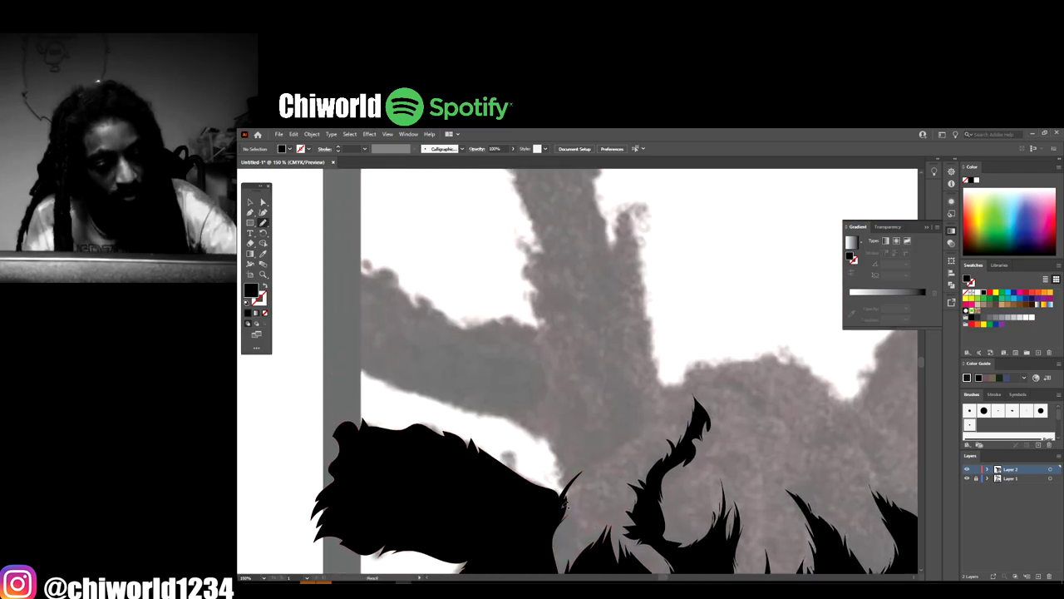
pyautogui.moveTo(566, 503); pyautogui.dragTo(582, 475)
pyautogui.moveTo(618, 441)
pyautogui.mouseDown()
pyautogui.moveTo(644, 396)
pyautogui.moveTo(623, 381)
pyautogui.moveTo(620, 350)
pyautogui.mouseUp()
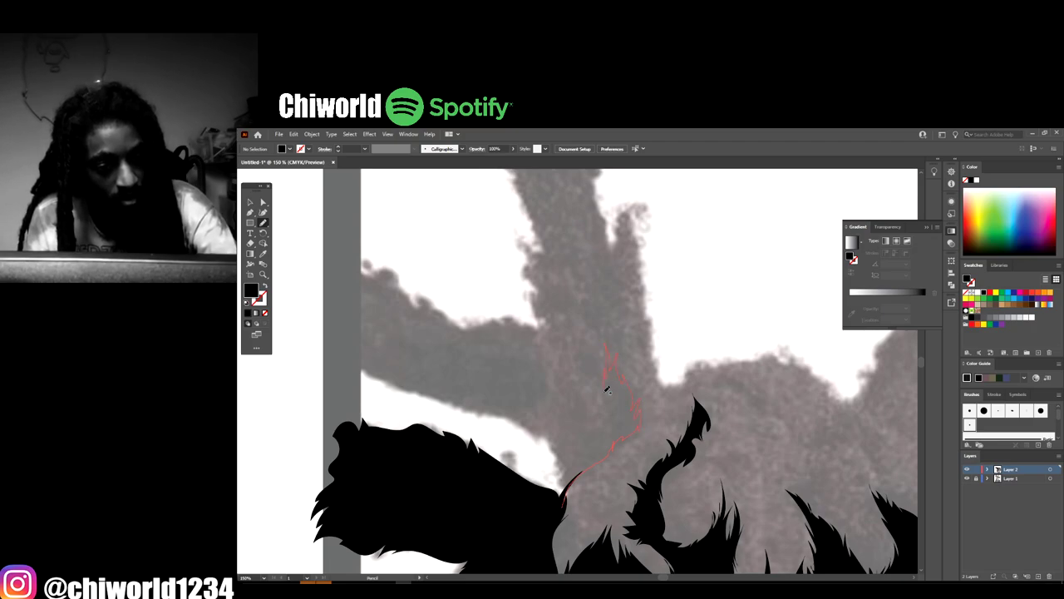
pyautogui.moveTo(576, 408)
pyautogui.mouseDown()
pyautogui.moveTo(497, 377)
pyautogui.moveTo(509, 418)
pyautogui.moveTo(550, 442)
pyautogui.moveTo(559, 475)
pyautogui.moveTo(552, 509)
pyautogui.mouseUp()
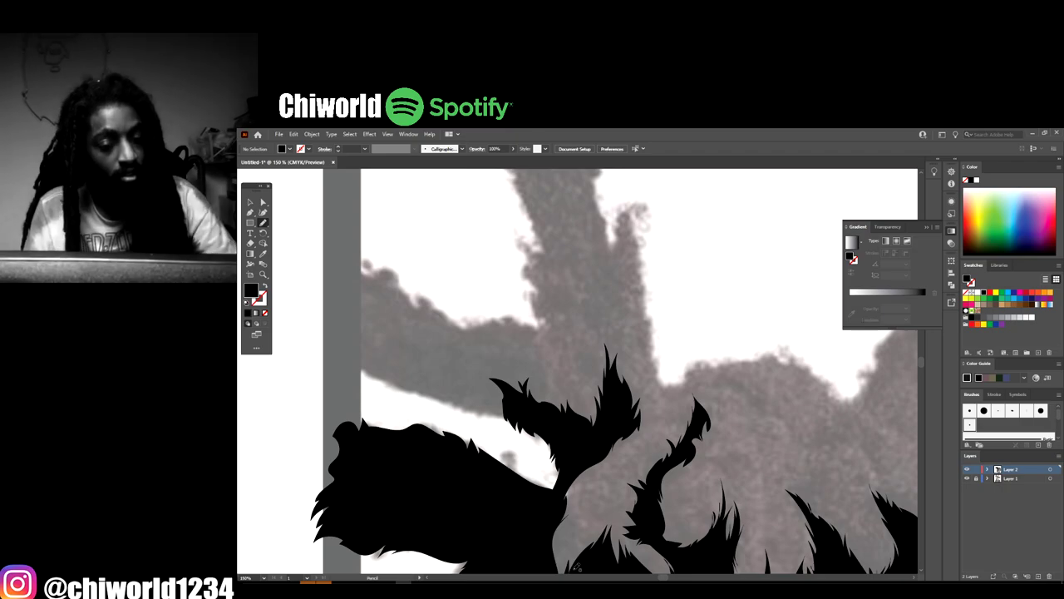
# Trace the upper of the two outward-pointing left dreadlocks as a filled black shape with ragged edges, joined to the forked hair shape
pyautogui.hotkey('ctrl', '-')
pyautogui.hotkey('ctrl', '-')
pyautogui.hotkey('ctrl', '-')
pyautogui.hotkey('ctrl', '-')
pyautogui.hscroll(-2, 687, 544)
pyautogui.hotkey('ctrl', '+')
pyautogui.hotkey('ctrl', '+')
pyautogui.hotkey('ctrl', '+')
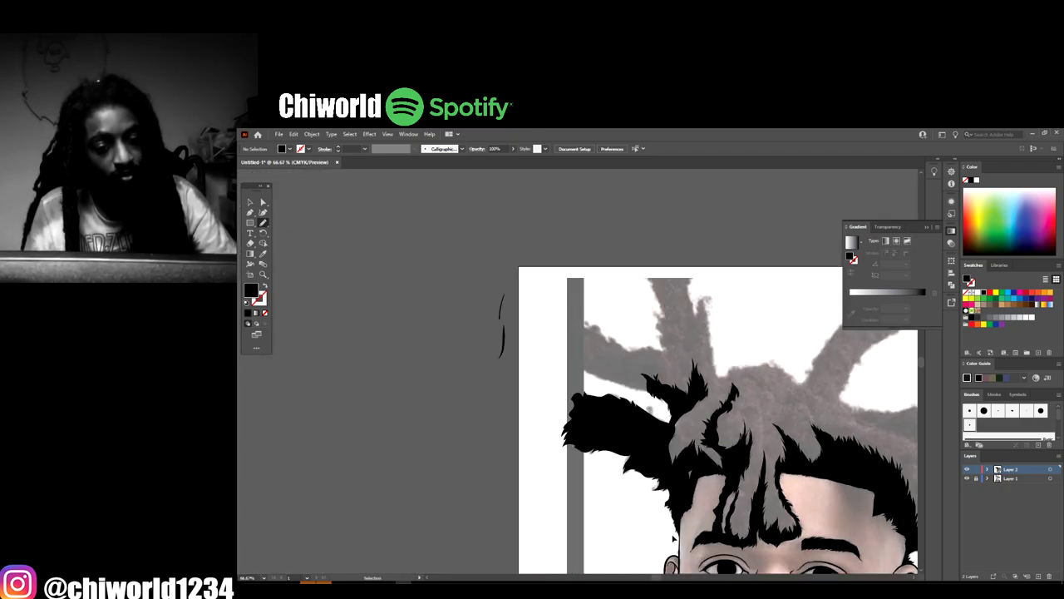
pyautogui.scroll(2, 672, 538)
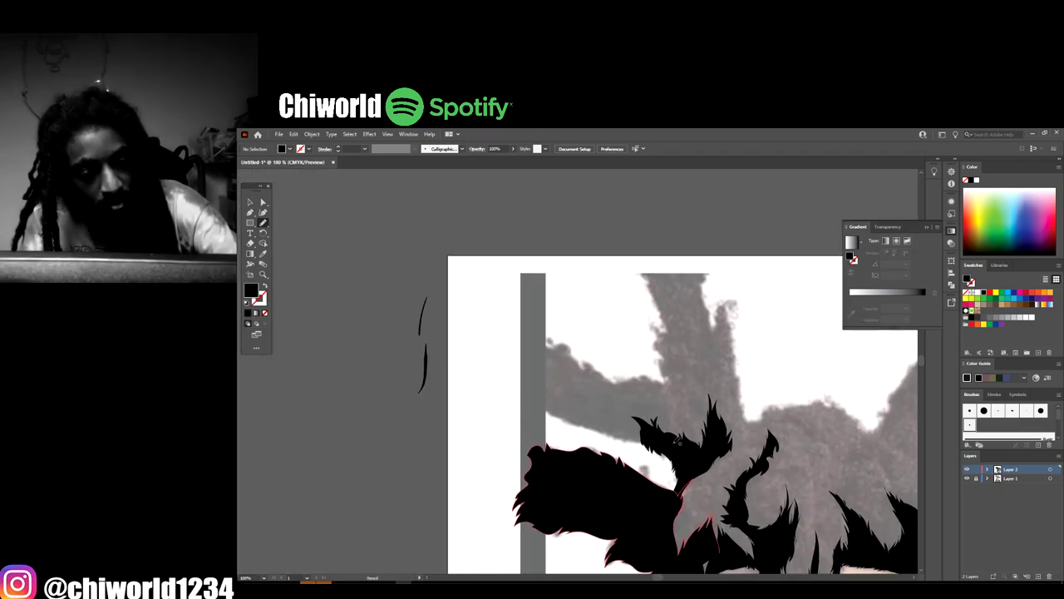
pyautogui.moveTo(673, 442); pyautogui.dragTo(666, 417)
pyautogui.moveTo(663, 376)
pyautogui.mouseDown()
pyautogui.moveTo(614, 377)
pyautogui.moveTo(558, 339)
pyautogui.moveTo(527, 326)
pyautogui.mouseUp()
pyautogui.moveTo(513, 350)
pyautogui.mouseDown()
pyautogui.moveTo(499, 354)
pyautogui.moveTo(497, 384)
pyautogui.moveTo(519, 399)
pyautogui.moveTo(680, 449)
pyautogui.mouseUp()
# Hide the photo layer to check both outward-pointing left dreadlocks on the line drawing
pyautogui.hotkey('ctrl', '-')
pyautogui.hotkey('ctrl', '-')
pyautogui.hotkey('ctrl', '-')
pyautogui.hscroll(3, 765, 504)
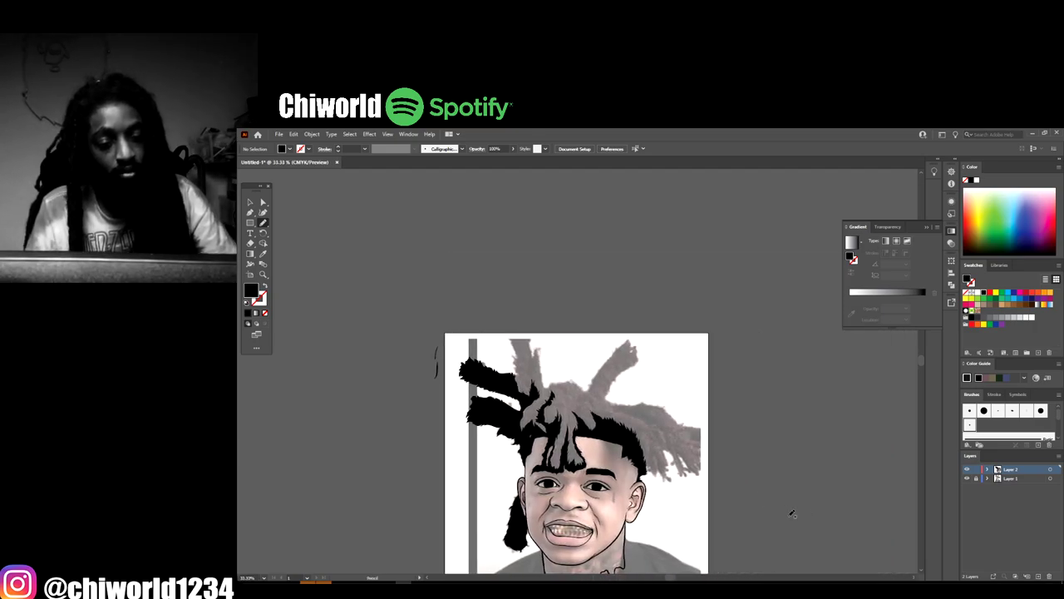
pyautogui.click(967, 479)
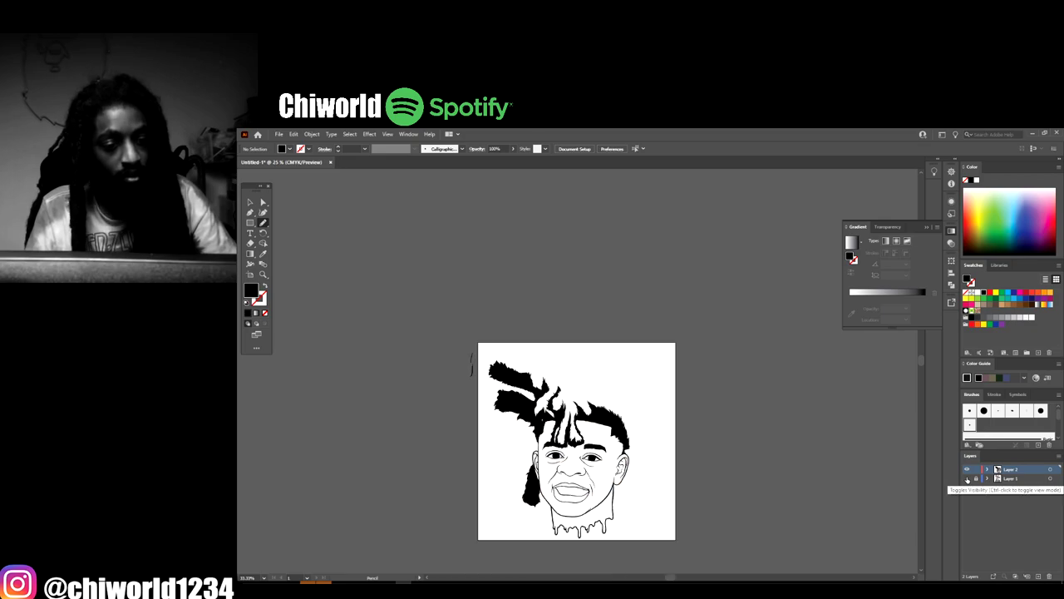
pyautogui.hotkey('ctrl', '-')
pyautogui.hotkey('ctrl', '+')
# Show the photo layer and draw a small hooked black strand with spiky ends above the centre forehead hair
pyautogui.click(967, 480)
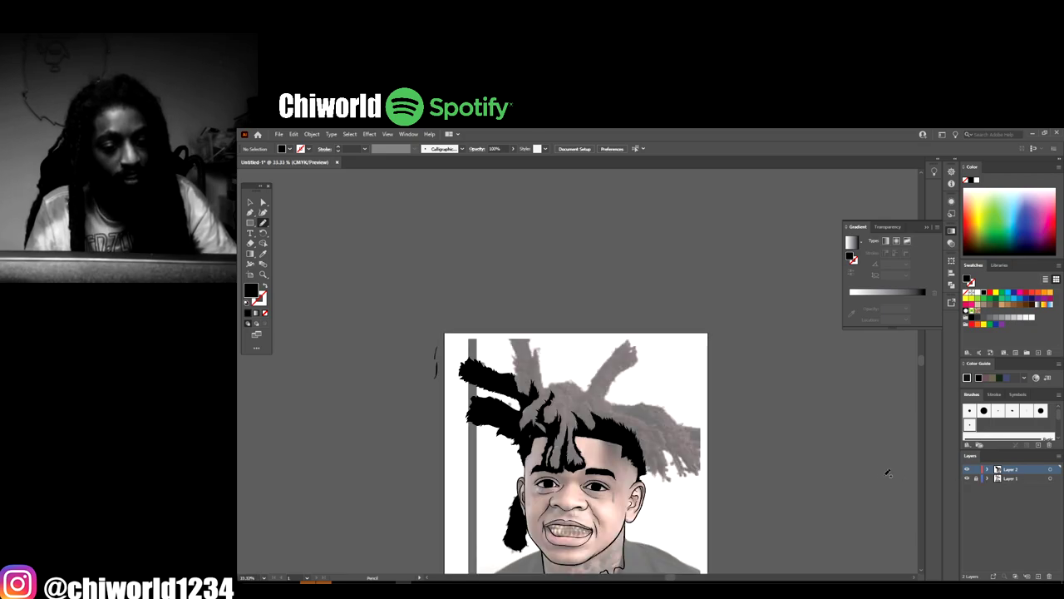
pyautogui.hotkey('ctrl', '+')
pyautogui.hotkey('ctrl', '+')
pyautogui.hotkey('ctrl', '+')
pyautogui.scroll(-1, 849, 473)
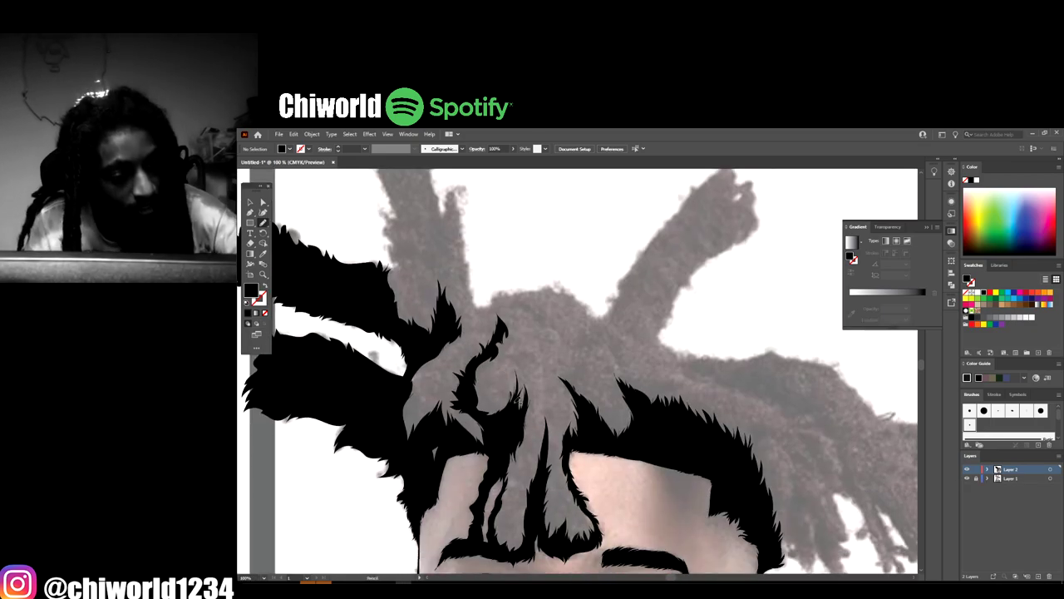
pyautogui.moveTo(515, 420); pyautogui.dragTo(531, 399)
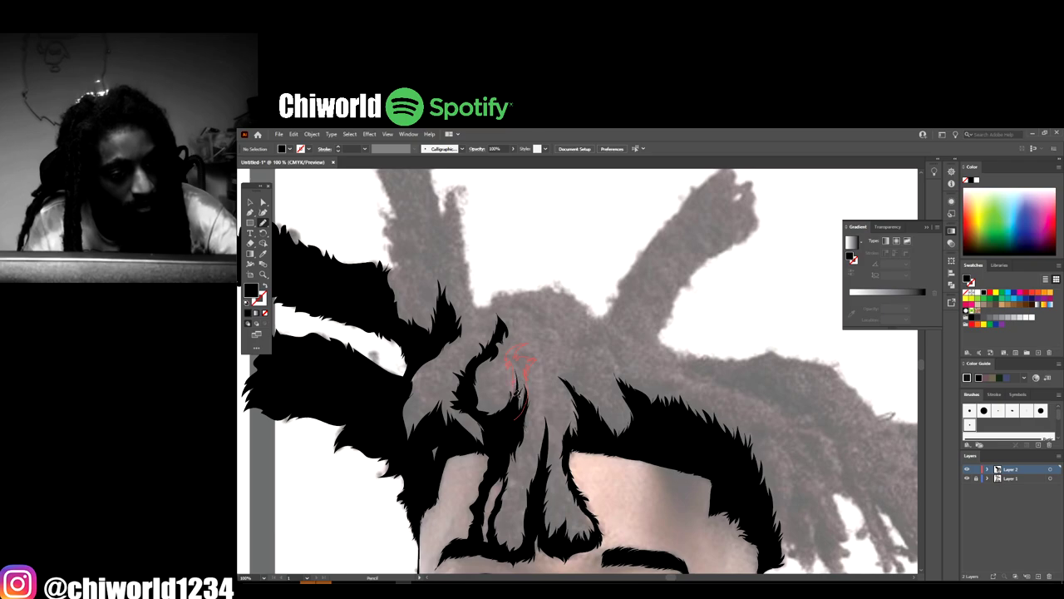
pyautogui.moveTo(515, 395); pyautogui.dragTo(513, 419)
# Trace the upright dreadlock at the top left of the head as a filled black shape with jagged spikes at its base
pyautogui.scroll(3, 429, 301)
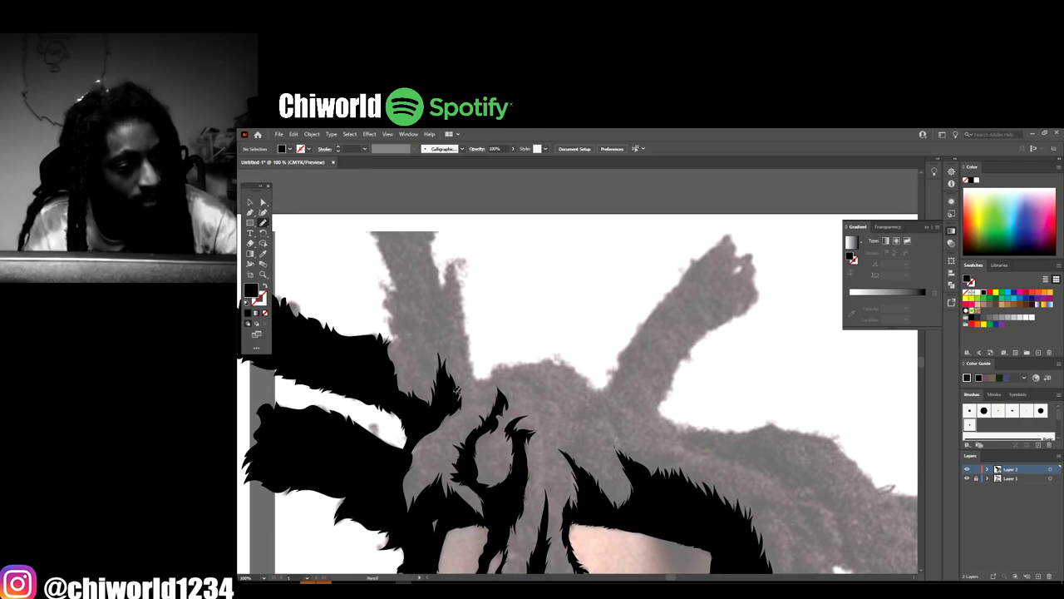
pyautogui.moveTo(468, 364)
pyautogui.mouseDown()
pyautogui.moveTo(448, 273)
pyautogui.moveTo(426, 334)
pyautogui.mouseUp()
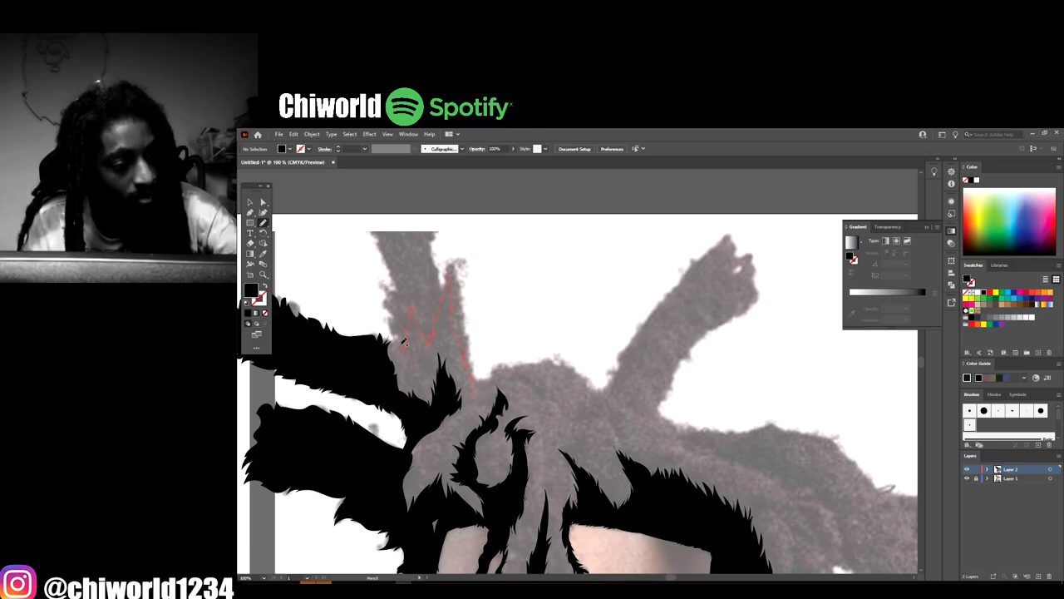
pyautogui.moveTo(386, 356); pyautogui.dragTo(388, 284)
pyautogui.moveTo(382, 224)
pyautogui.mouseDown()
pyautogui.moveTo(434, 232)
pyautogui.moveTo(432, 249)
pyautogui.moveTo(448, 258)
pyautogui.moveTo(459, 243)
pyautogui.moveTo(481, 360)
pyautogui.moveTo(476, 399)
pyautogui.mouseUp()
# Hide the photo layer to review the upright left dreadlock on the whole drawing
pyautogui.hotkey('ctrl', '-')
pyautogui.hotkey('ctrl', '-')
pyautogui.hotkey('ctrl', '-')
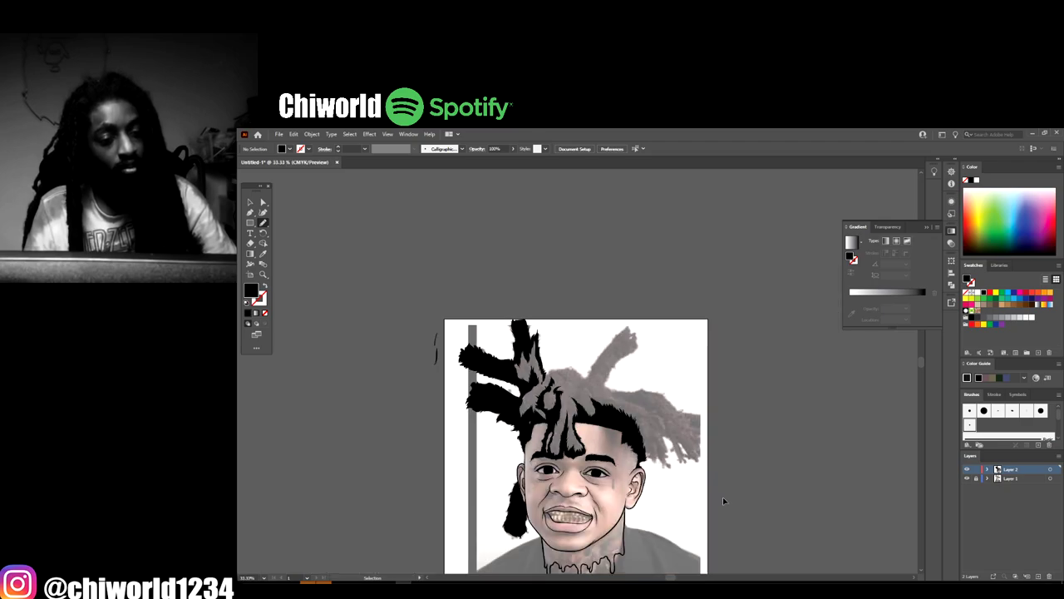
pyautogui.scroll(-1, 801, 494)
pyautogui.click(968, 479)
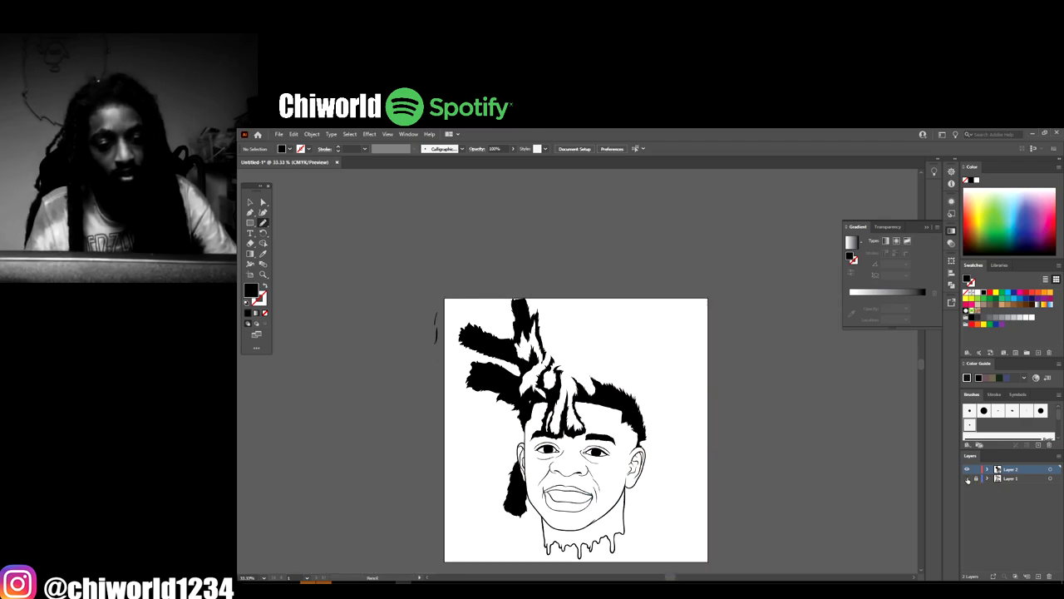
pyautogui.hotkey('ctrl', '-')
pyautogui.hotkey('ctrl', '+')
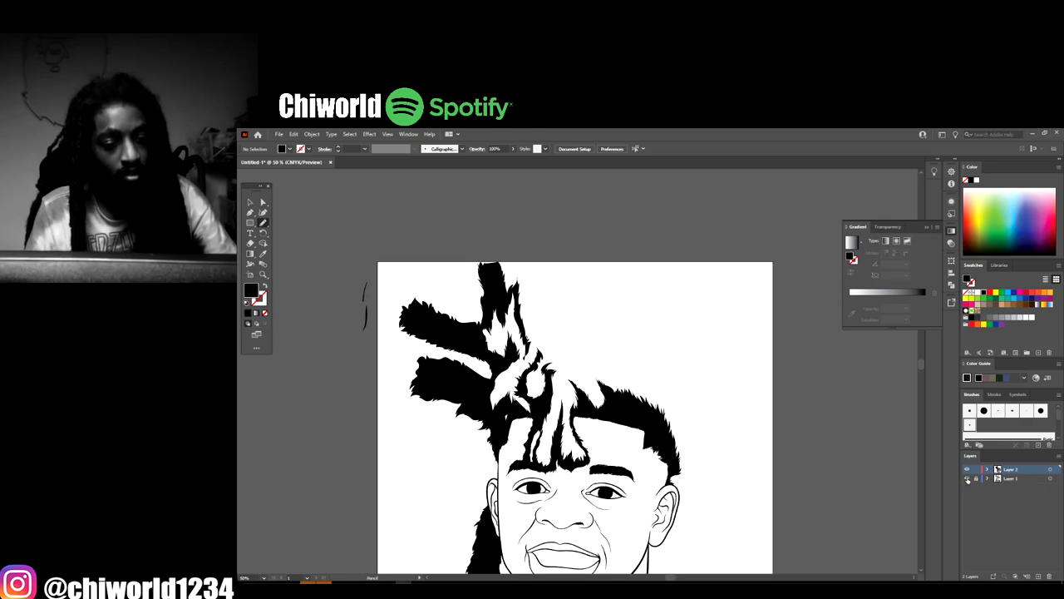
# Show the photo layer and draw a thin spiky strand and a curved black strand rising from the centre forehead hair
pyautogui.click(968, 479)
pyautogui.hotkey('ctrl', '+')
pyautogui.hotkey('ctrl', '+')
pyautogui.hotkey('ctrl', '+')
pyautogui.scroll(-4, 917, 480)
pyautogui.hscroll(3, 917, 479)
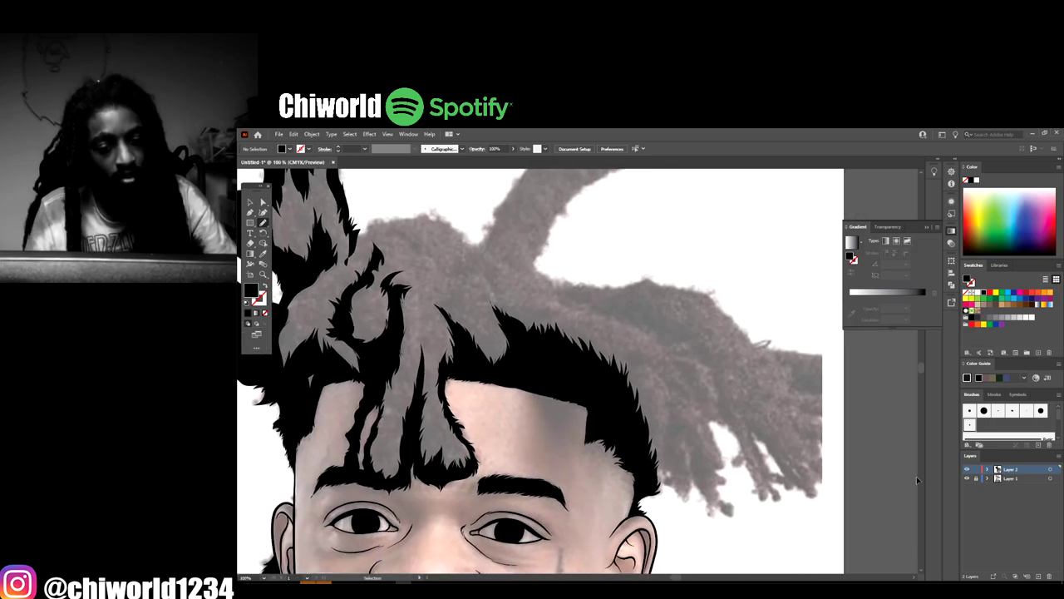
pyautogui.scroll(4, 917, 480)
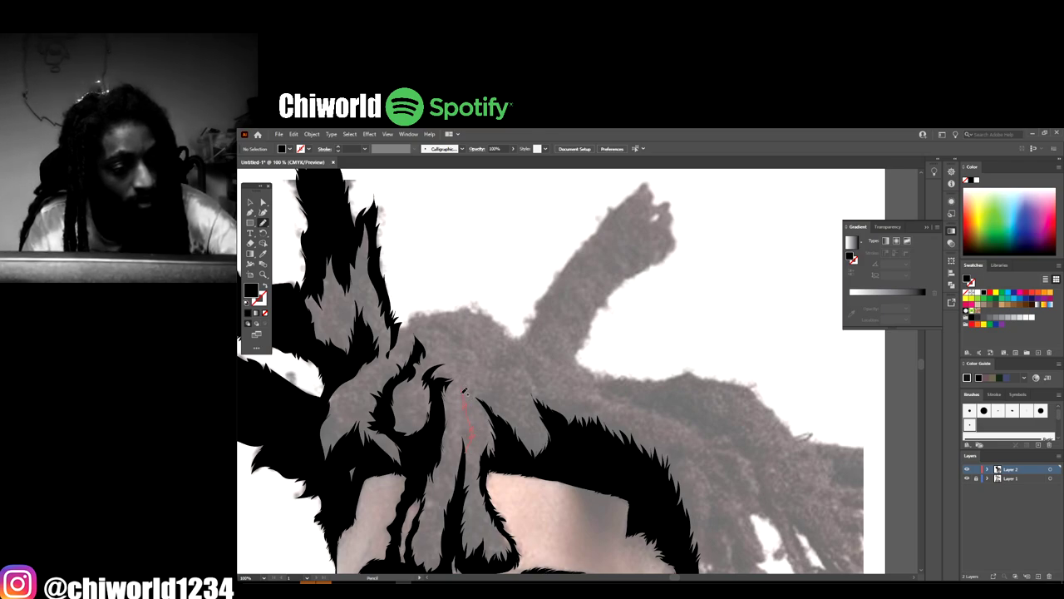
pyautogui.moveTo(464, 421); pyautogui.dragTo(463, 457)
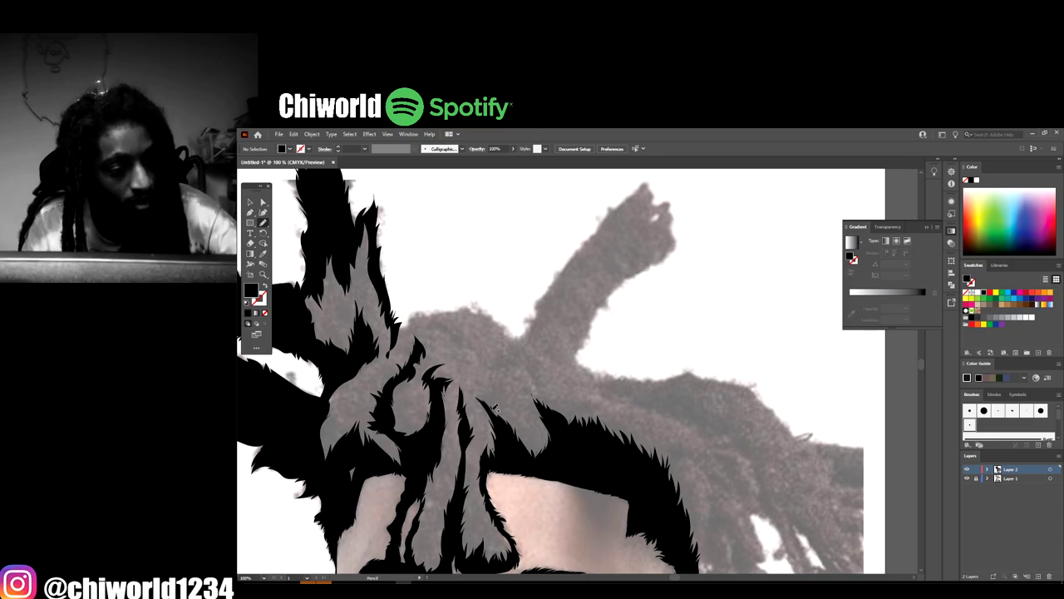
pyautogui.moveTo(485, 370)
pyautogui.mouseDown()
pyautogui.moveTo(485, 347)
pyautogui.moveTo(468, 339)
pyautogui.mouseUp()
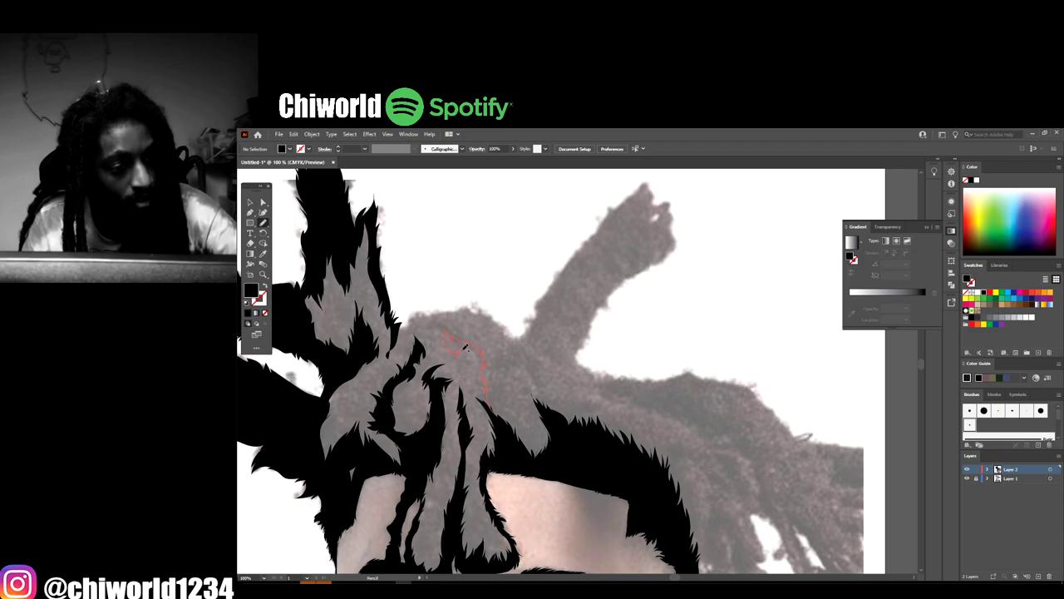
pyautogui.moveTo(483, 395); pyautogui.dragTo(490, 408)
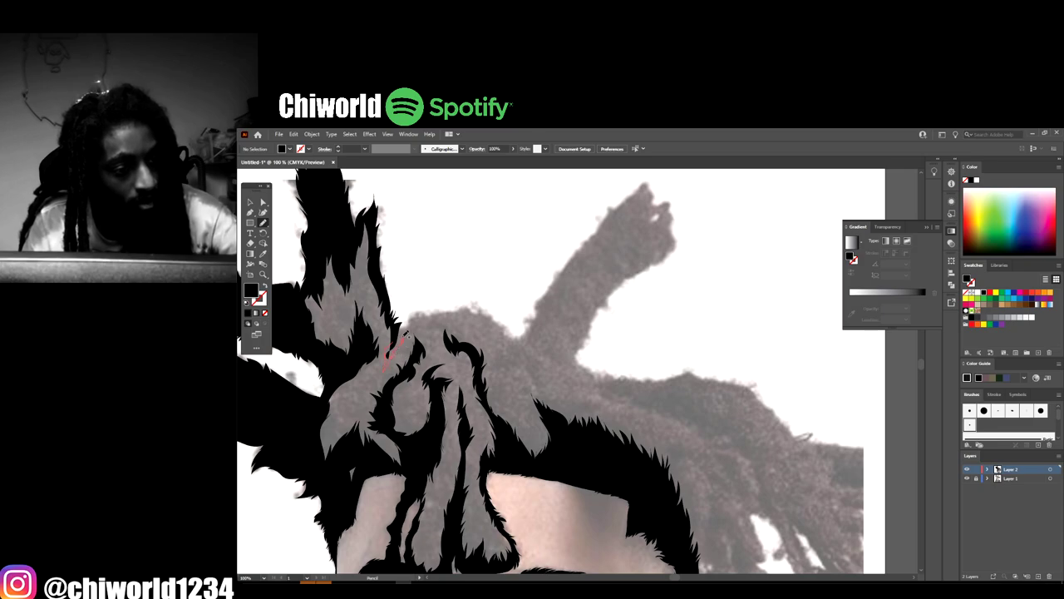
# Add a small black spike beside the left dreadlock's base and outline the top of the crown with a spiky black edge
pyautogui.moveTo(387, 356); pyautogui.dragTo(389, 369)
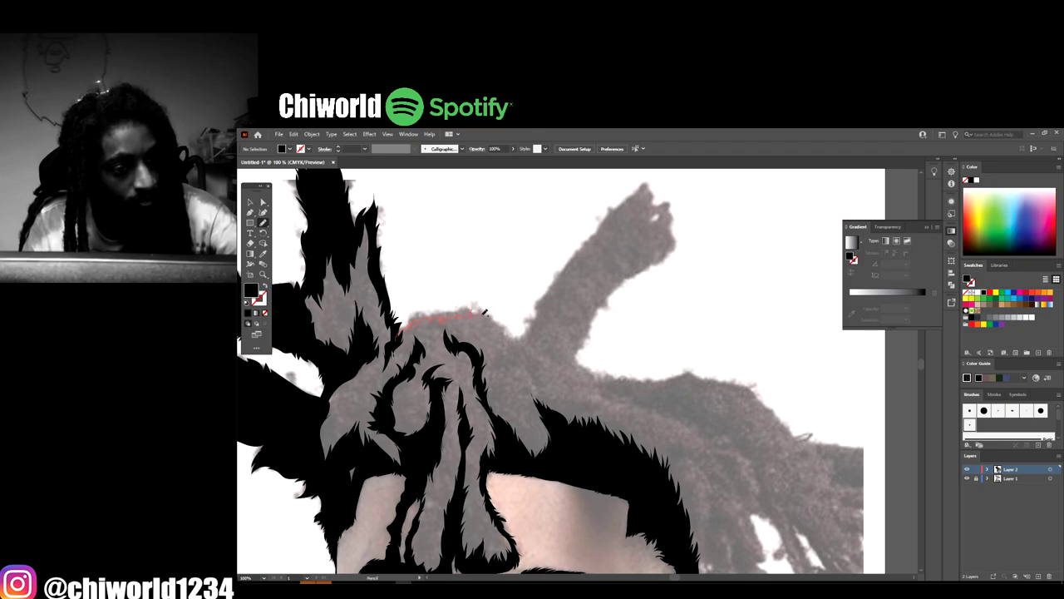
pyautogui.moveTo(493, 318)
pyautogui.mouseDown()
pyautogui.moveTo(521, 343)
pyautogui.moveTo(536, 380)
pyautogui.moveTo(518, 324)
pyautogui.moveTo(494, 309)
pyautogui.moveTo(403, 308)
pyautogui.moveTo(394, 339)
pyautogui.mouseUp()
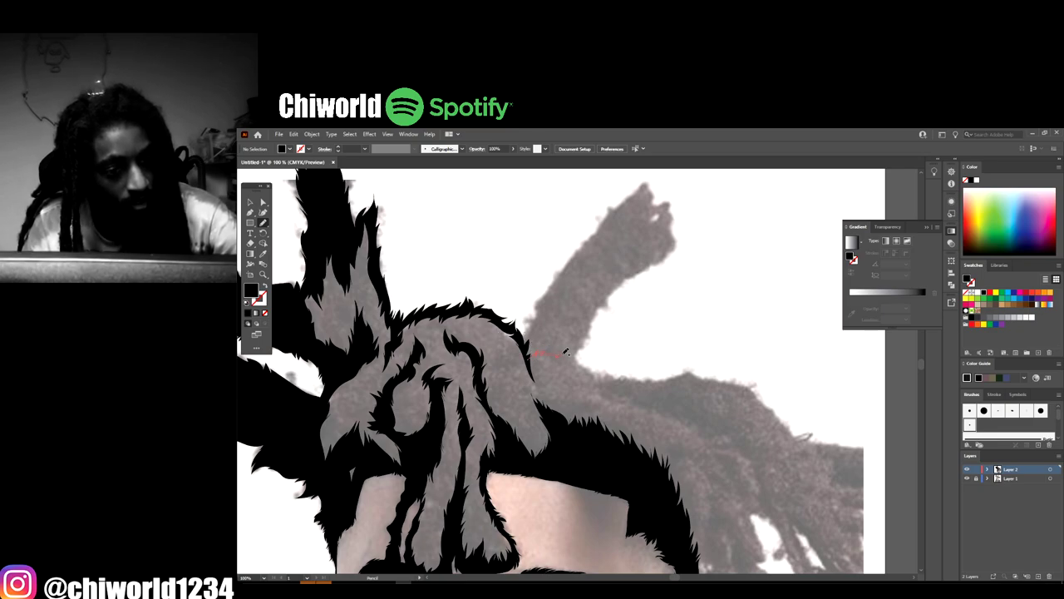
# Trace the dreadlock rising diagonally from the right of the crown as a filled black shape with a ragged tip
pyautogui.moveTo(574, 358); pyautogui.dragTo(594, 313)
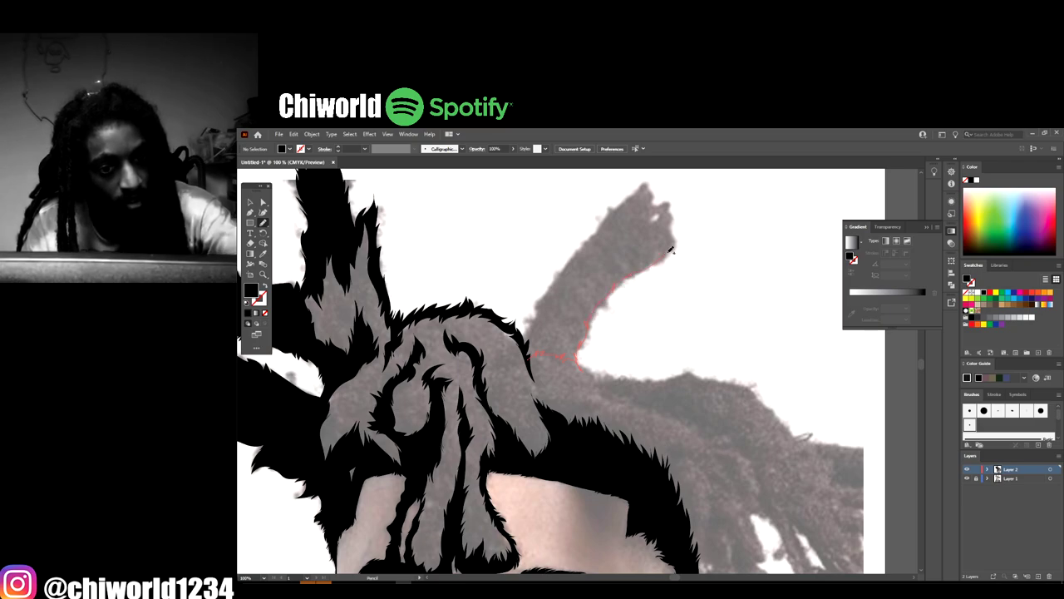
pyautogui.moveTo(670, 249)
pyautogui.mouseDown()
pyautogui.moveTo(673, 203)
pyautogui.moveTo(655, 218)
pyautogui.moveTo(669, 193)
pyautogui.moveTo(657, 202)
pyautogui.moveTo(647, 178)
pyautogui.moveTo(633, 186)
pyautogui.moveTo(541, 297)
pyautogui.moveTo(527, 320)
pyautogui.moveTo(536, 360)
pyautogui.mouseUp()
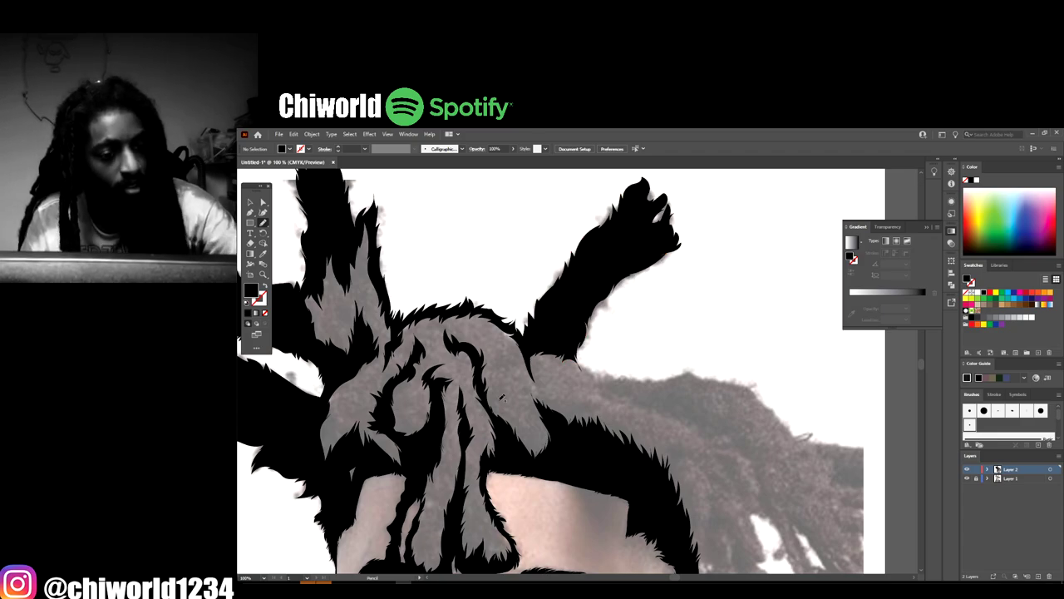
# Hide the photo layer to check the crown outline and the raised right dreadlock on the line drawing
pyautogui.hotkey('ctrl', '-')
pyautogui.hotkey('ctrl', '-')
pyautogui.hotkey('ctrl', '-')
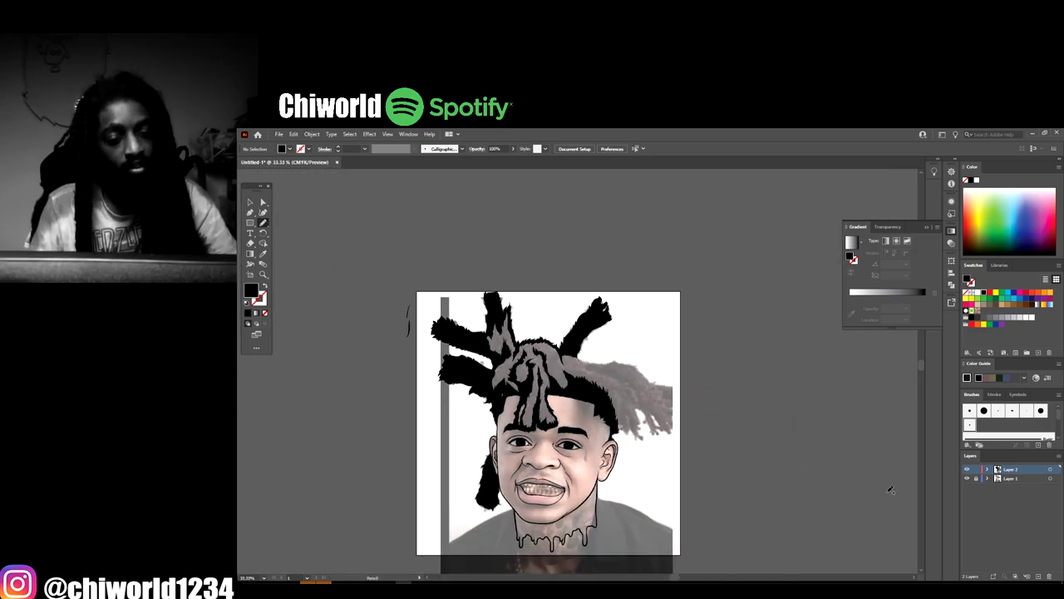
pyautogui.click(966, 479)
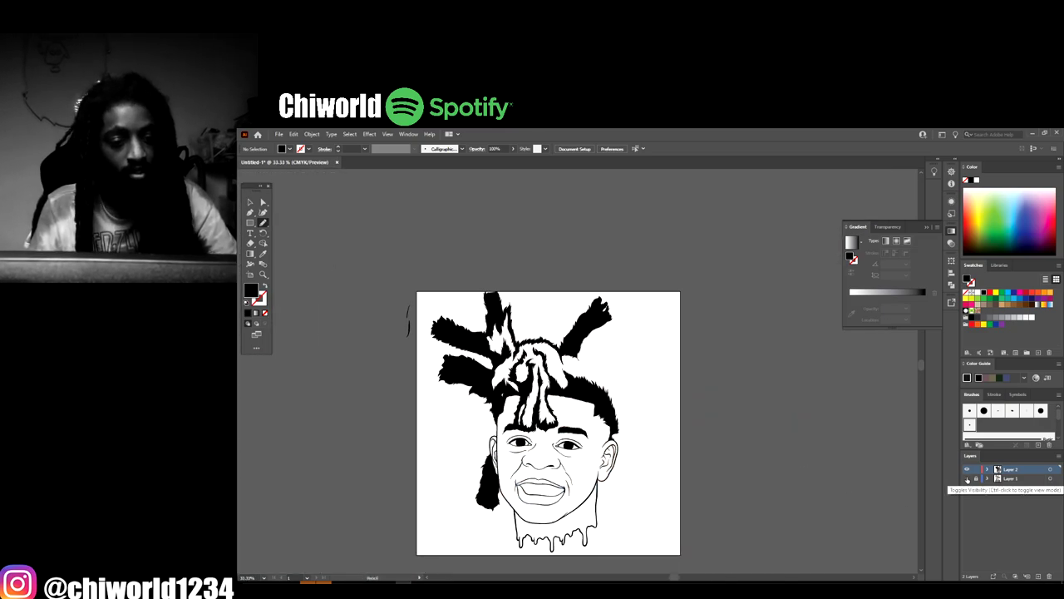
pyautogui.hotkey('ctrl', '-')
pyautogui.hotkey('ctrl', '+')
pyautogui.hotkey('ctrl', '+')
# Show the photo layer and draw the drooping black dreadlock tips above the right-hand ear
pyautogui.click(966, 479)
pyautogui.hotkey('ctrl', '+')
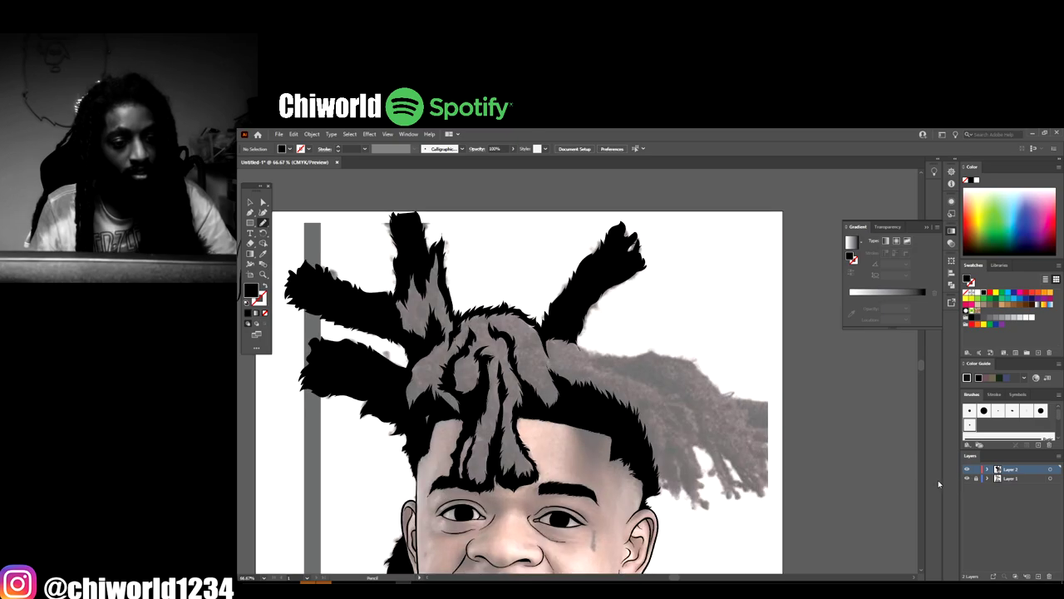
pyautogui.hotkey('ctrl', '+')
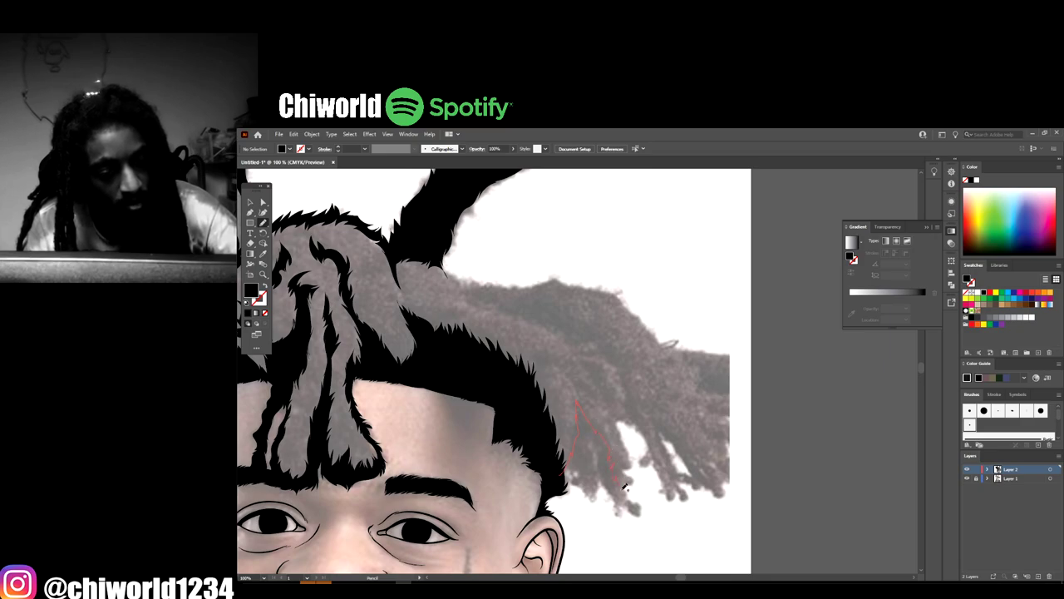
pyautogui.moveTo(623, 489); pyautogui.dragTo(629, 503)
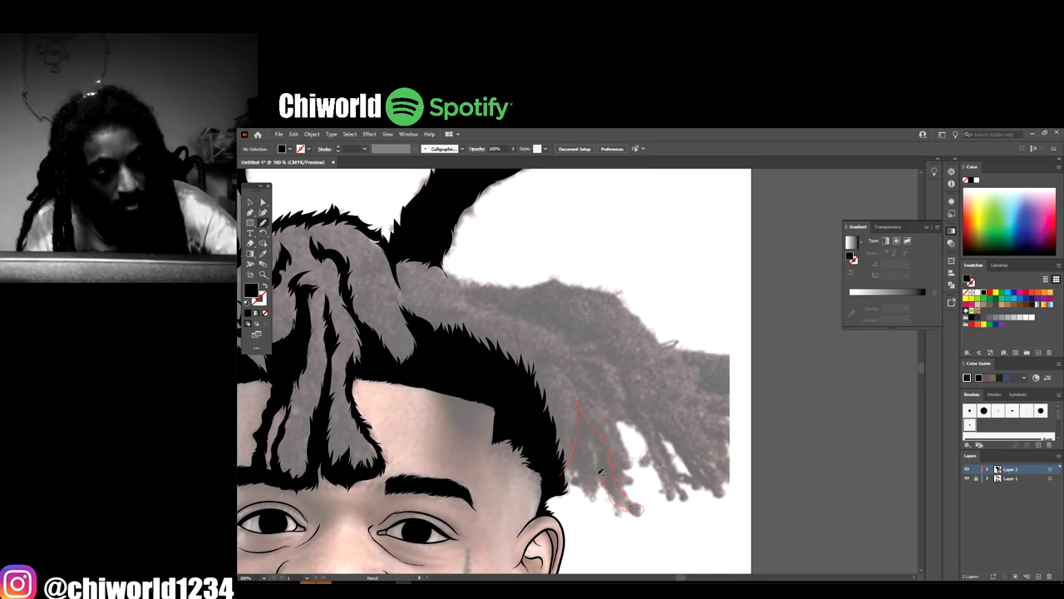
pyautogui.moveTo(600, 472)
pyautogui.mouseDown()
pyautogui.moveTo(589, 508)
pyautogui.moveTo(577, 464)
pyautogui.moveTo(638, 487)
pyautogui.moveTo(602, 396)
pyautogui.moveTo(622, 461)
pyautogui.moveTo(611, 452)
pyautogui.moveTo(622, 475)
pyautogui.mouseUp()
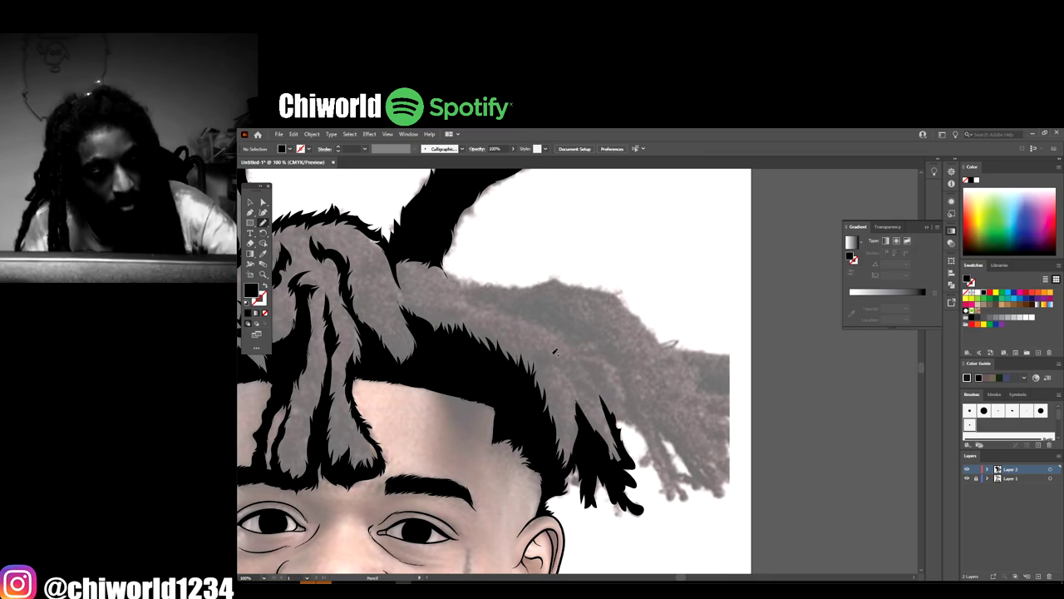
# Draw a thin curved strand above the drooping tips and a large spiky black shape along the right-side hair's upper edge
pyautogui.moveTo(608, 414); pyautogui.dragTo(555, 350)
pyautogui.moveTo(586, 382); pyautogui.dragTo(603, 401)
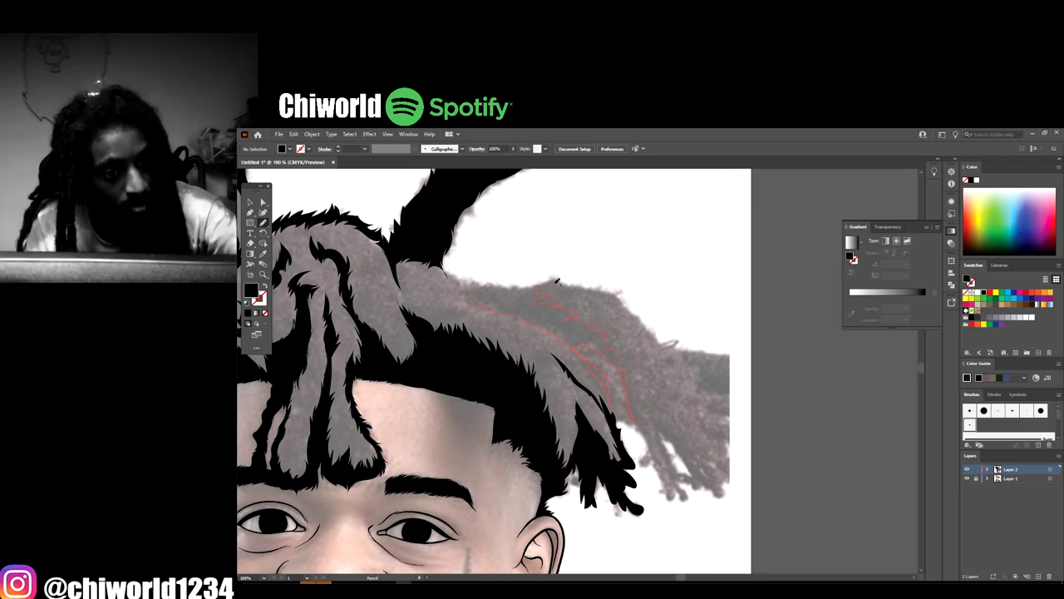
pyautogui.moveTo(556, 281)
pyautogui.mouseDown()
pyautogui.moveTo(489, 286)
pyautogui.moveTo(436, 256)
pyautogui.mouseUp()
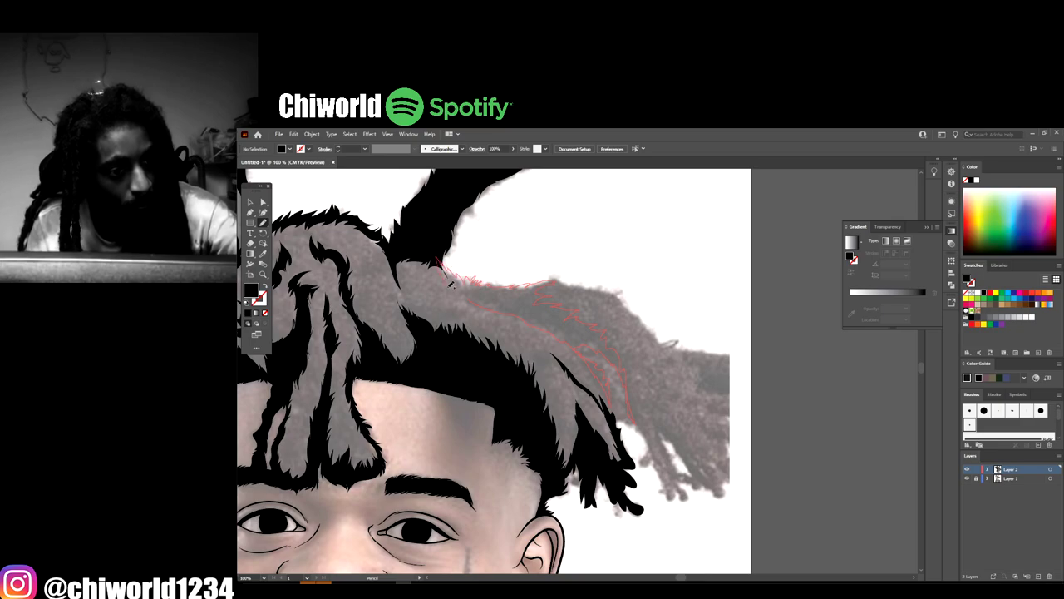
pyautogui.moveTo(476, 303); pyautogui.dragTo(491, 308)
# Draw a small filled black piece with a ragged end at the lower tip of the right-side strand
pyautogui.hotkey('ctrl', '-')
pyautogui.hotkey('ctrl', '-')
pyautogui.hotkey('ctrl', '-')
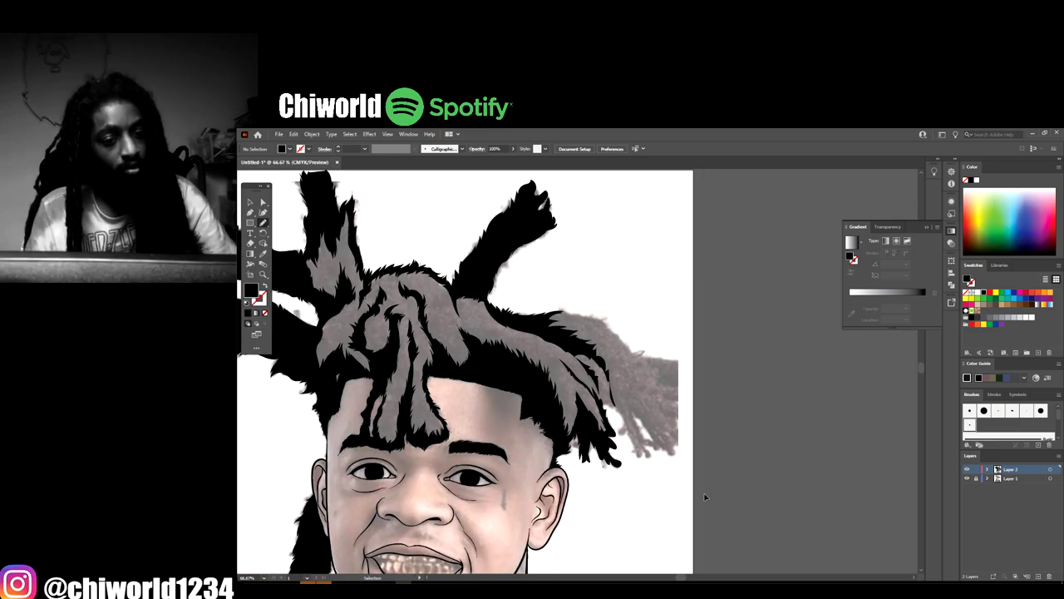
pyautogui.hotkey('ctrl', '+')
pyautogui.hotkey('ctrl', '+')
pyautogui.hotkey('ctrl', '+')
pyautogui.hotkey('ctrl', '+')
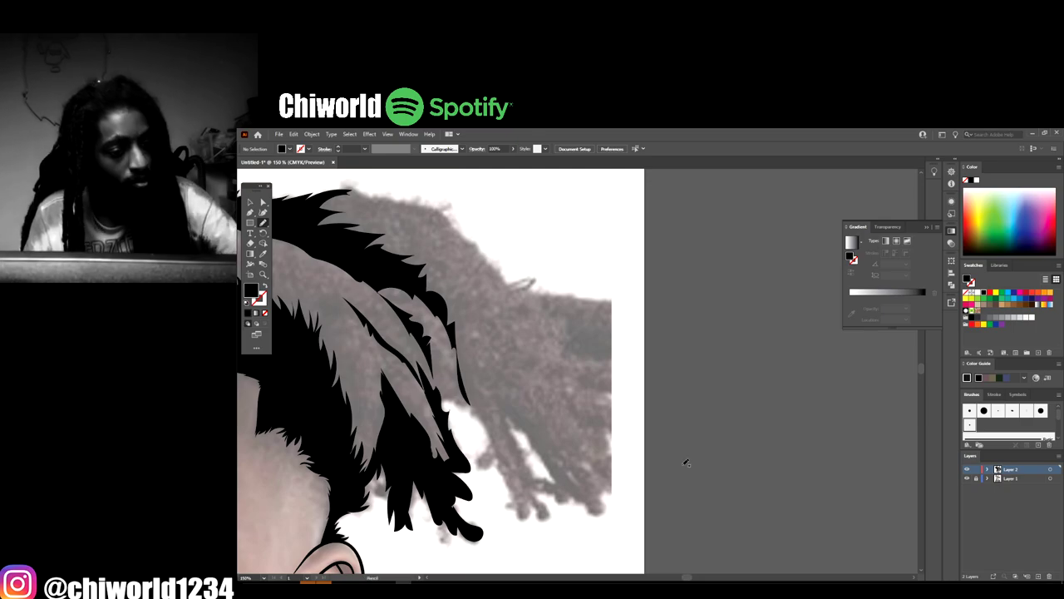
pyautogui.moveTo(441, 390)
pyautogui.mouseDown()
pyautogui.moveTo(458, 399)
pyautogui.moveTo(458, 371)
pyautogui.moveTo(429, 346)
pyautogui.moveTo(446, 405)
pyautogui.mouseUp()
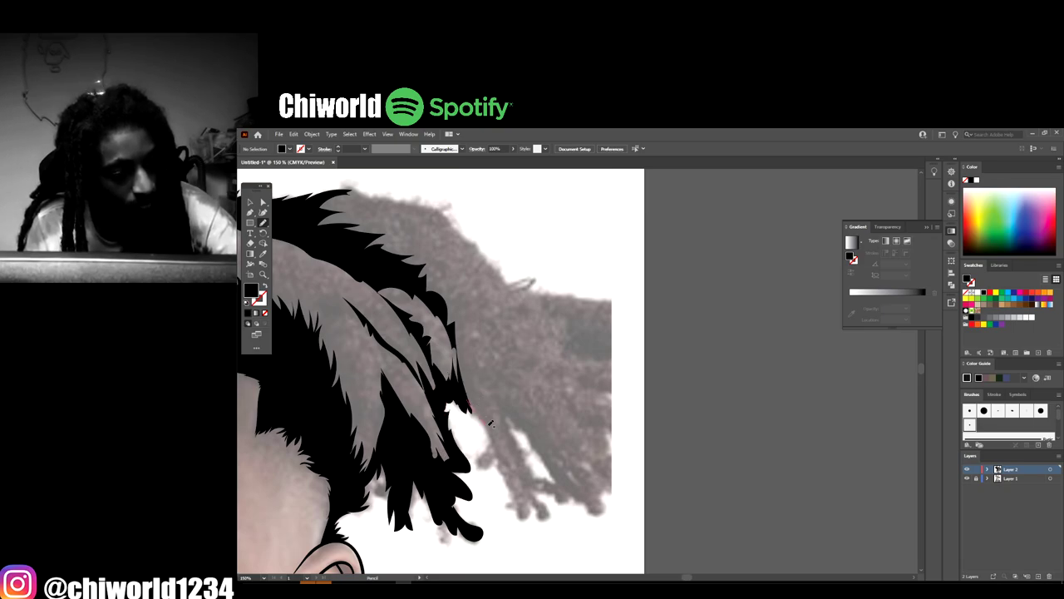
# Draw the filled black branching dreadlock tips and their spiky upper strand beyond the drooping tips at the hair's far right
pyautogui.moveTo(501, 458)
pyautogui.mouseDown()
pyautogui.moveTo(519, 516)
pyautogui.moveTo(530, 521)
pyautogui.moveTo(532, 503)
pyautogui.moveTo(543, 519)
pyautogui.moveTo(553, 512)
pyautogui.moveTo(538, 485)
pyautogui.moveTo(565, 498)
pyautogui.moveTo(529, 431)
pyautogui.mouseUp()
pyautogui.moveTo(569, 497)
pyautogui.mouseDown()
pyautogui.moveTo(592, 508)
pyautogui.moveTo(607, 486)
pyautogui.moveTo(571, 475)
pyautogui.mouseUp()
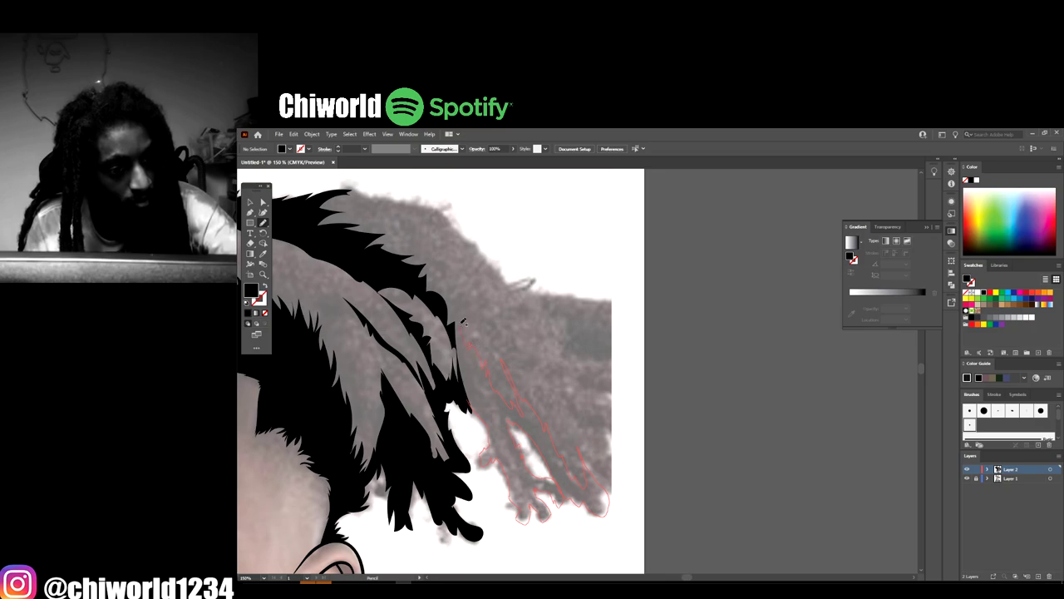
pyautogui.moveTo(464, 322)
pyautogui.mouseDown()
pyautogui.moveTo(452, 339)
pyautogui.moveTo(457, 384)
pyautogui.mouseUp()
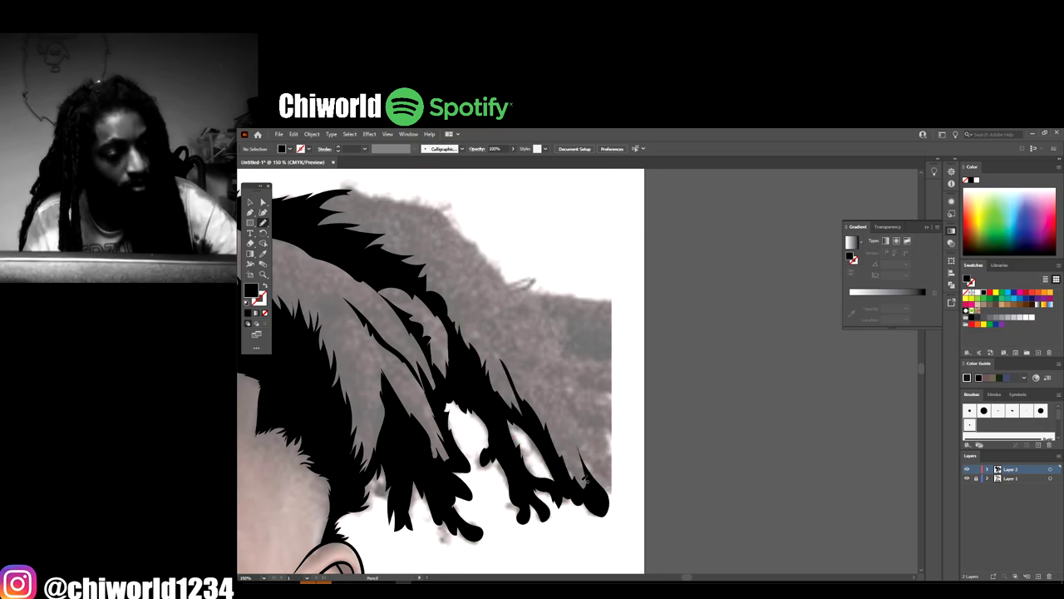
# Hide the photo layer to check the new right-side dreadlock tips on the line drawing
pyautogui.scroll(-3, 675, 489)
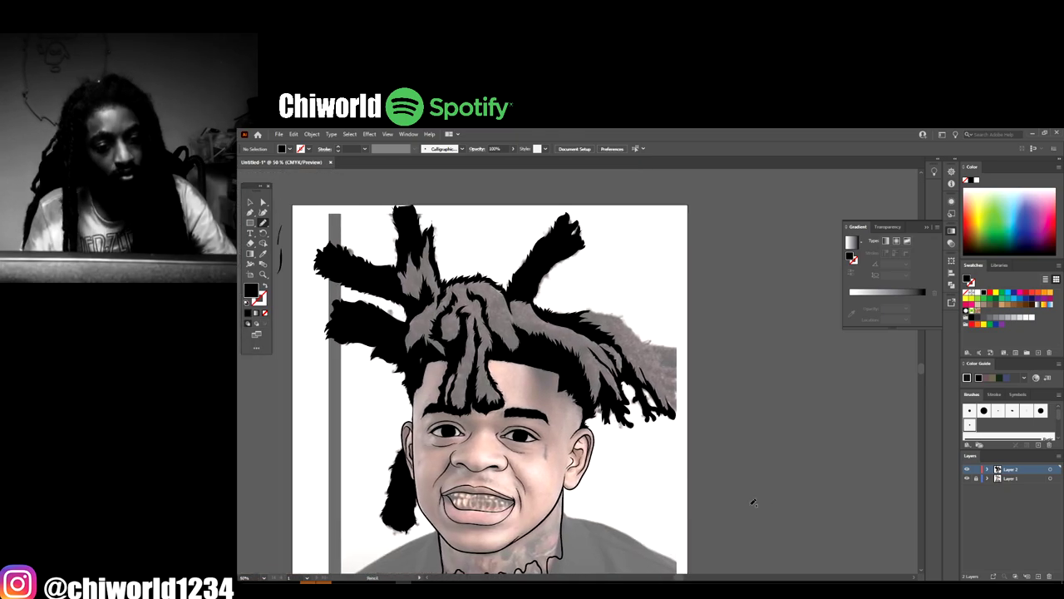
pyautogui.click(967, 479)
pyautogui.hotkey('ctrl', '-')
pyautogui.hotkey('ctrl', '-')
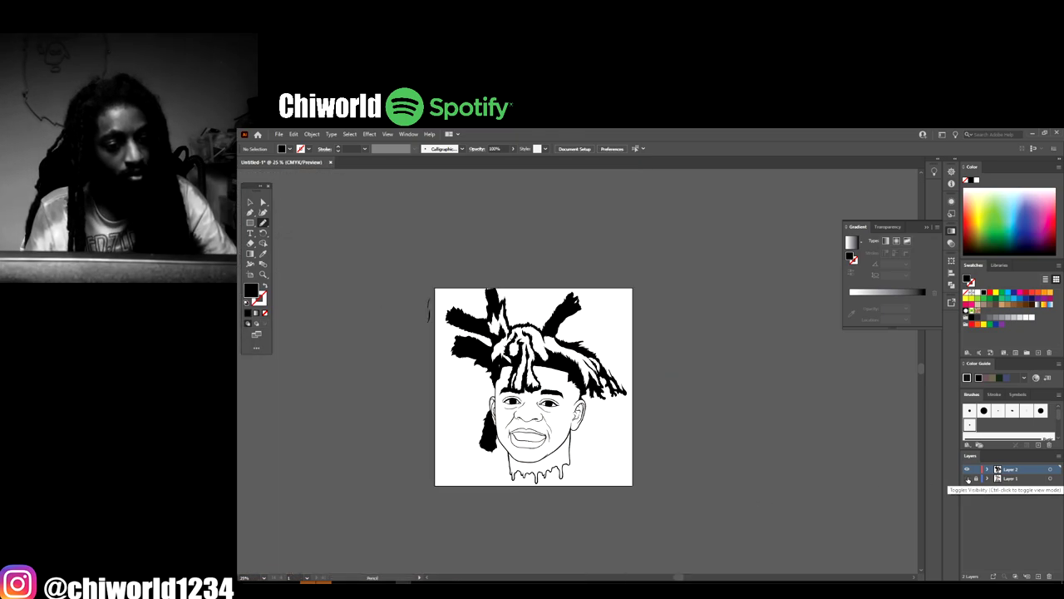
pyautogui.hotkey('ctrl', '=')
pyautogui.hotkey('ctrl', '=')
pyautogui.hotkey('ctrl', '=')
pyautogui.hotkey('ctrl', '=')
# Show the photo layer and draw the spiky black outer dreadlock with a rounded tip along the right-side hair's upper edge
pyautogui.click(968, 479)
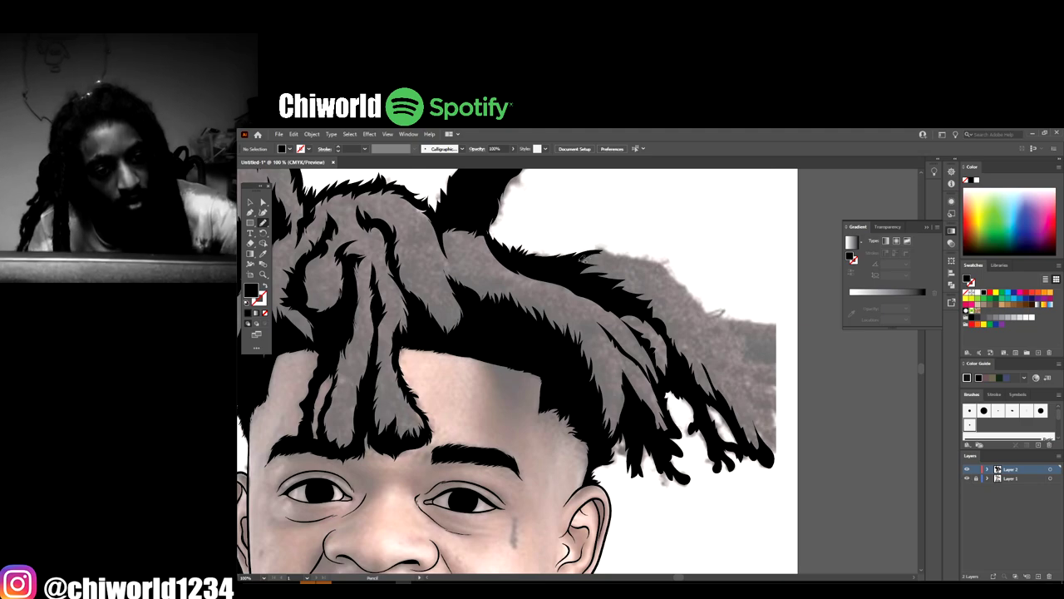
pyautogui.moveTo(627, 259); pyautogui.dragTo(704, 299)
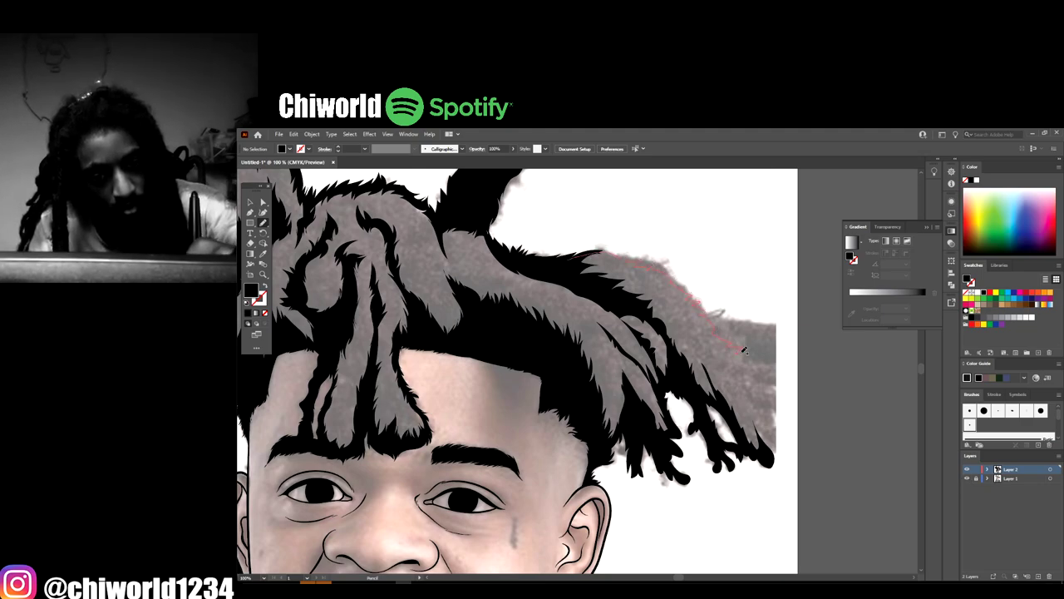
pyautogui.moveTo(790, 360)
pyautogui.mouseDown()
pyautogui.moveTo(786, 326)
pyautogui.moveTo(730, 320)
pyautogui.moveTo(650, 259)
pyautogui.moveTo(584, 240)
pyautogui.moveTo(550, 258)
pyautogui.moveTo(521, 256)
pyautogui.mouseUp()
# Draw a ragged black edge closing the right-side hair between the rounded outer dreadlock and the lower tips
pyautogui.hotkey('ctrl', '-')
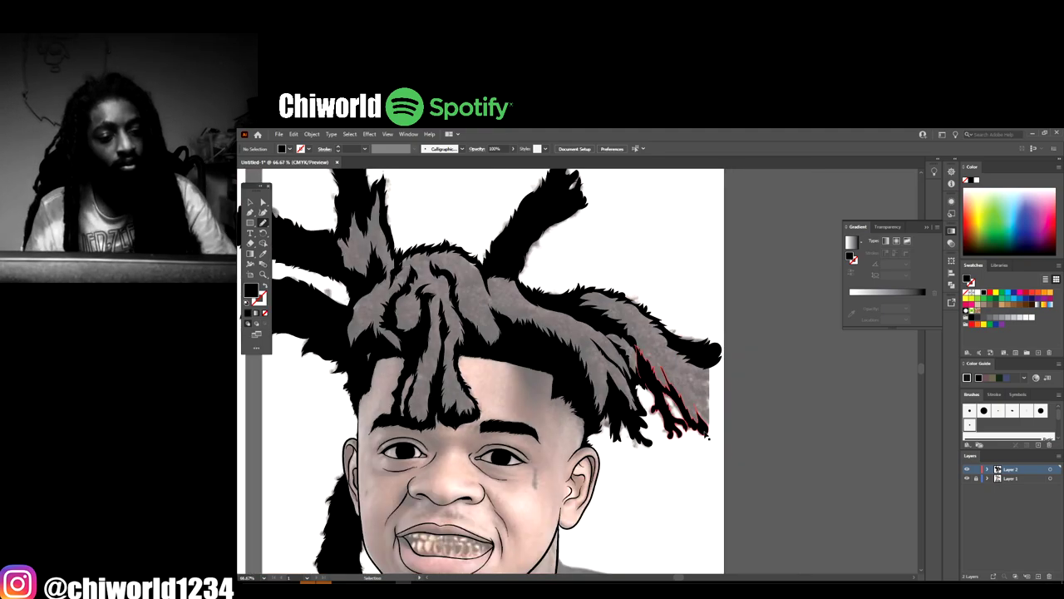
pyautogui.hscroll(4, 704, 429)
pyautogui.hotkey('ctrl', '=')
pyautogui.hotkey('ctrl', '=')
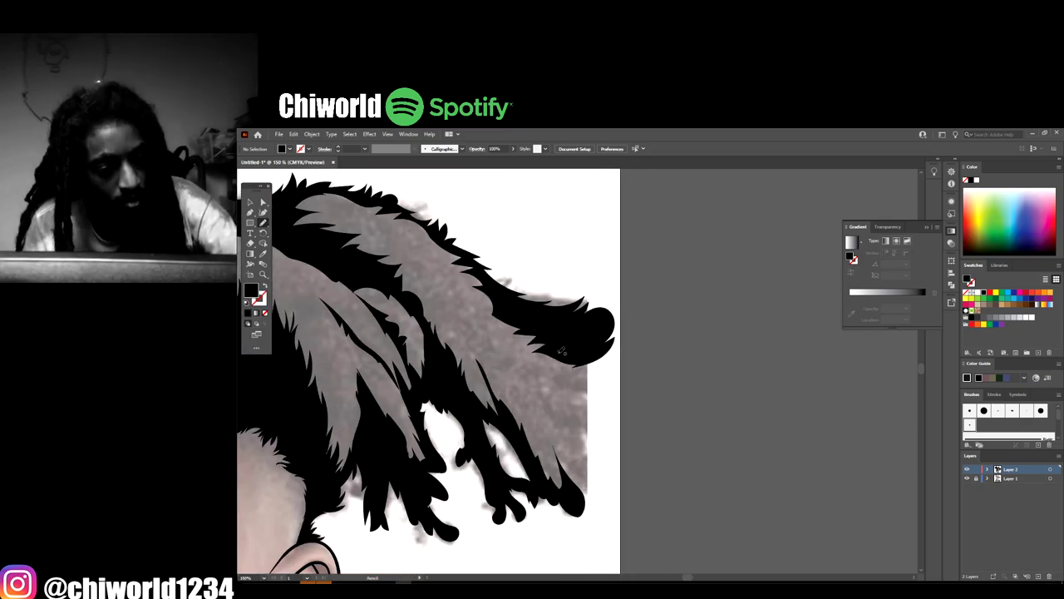
pyautogui.moveTo(588, 396)
pyautogui.mouseDown()
pyautogui.moveTo(600, 421)
pyautogui.moveTo(571, 454)
pyautogui.mouseUp()
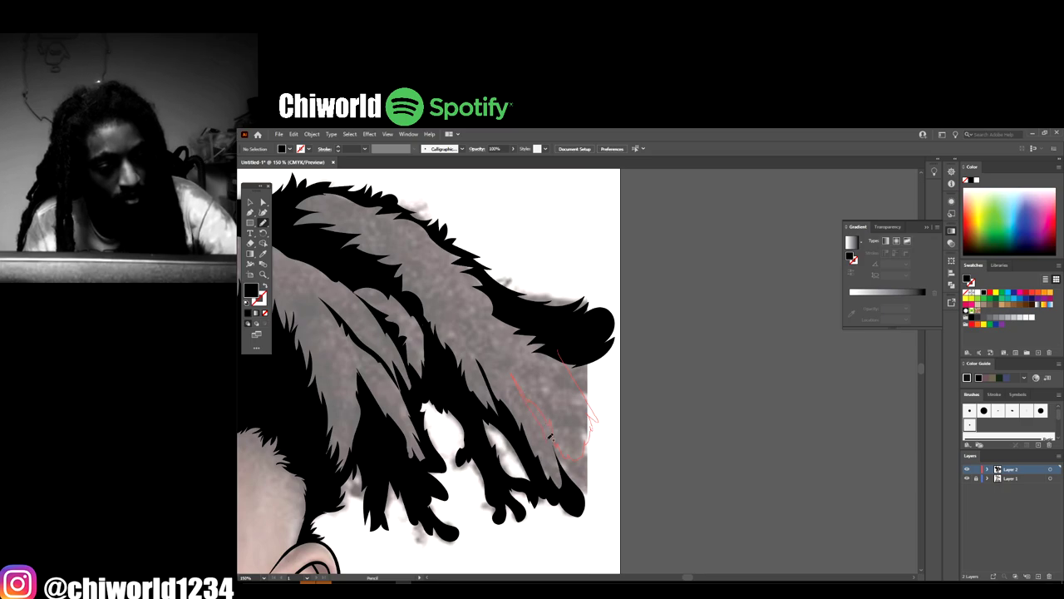
pyautogui.moveTo(581, 472)
pyautogui.mouseDown()
pyautogui.moveTo(613, 431)
pyautogui.moveTo(607, 387)
pyautogui.moveTo(519, 323)
pyautogui.mouseUp()
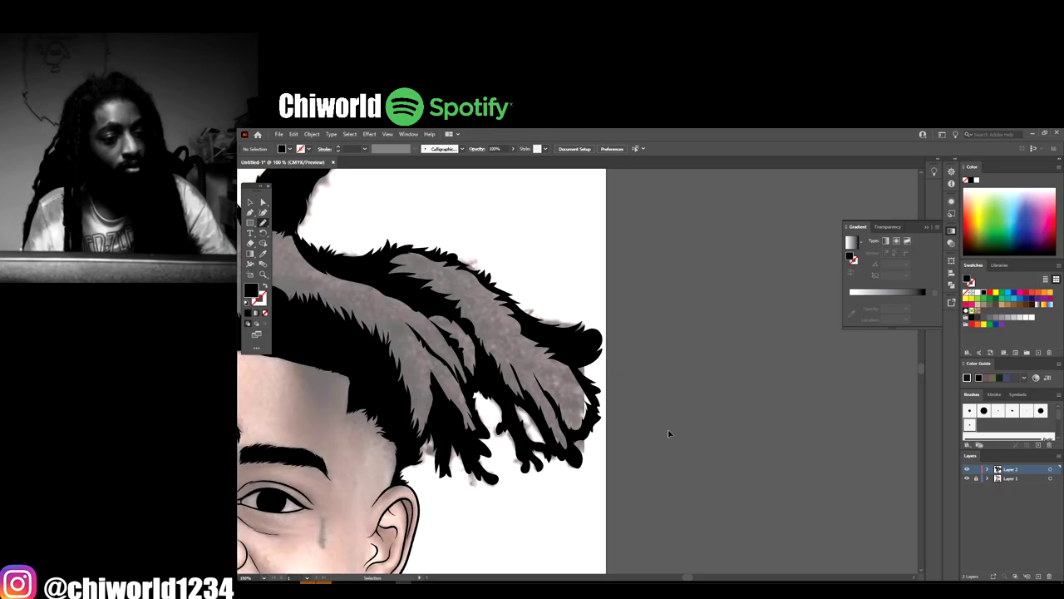
# Hide the photo layer to check the closed right-side hair outline on the line drawing
pyautogui.hotkey('ctrl', '-')
pyautogui.hotkey('ctrl', '-')
pyautogui.hotkey('ctrl', '-')
pyautogui.hscroll(-3, 646, 435)
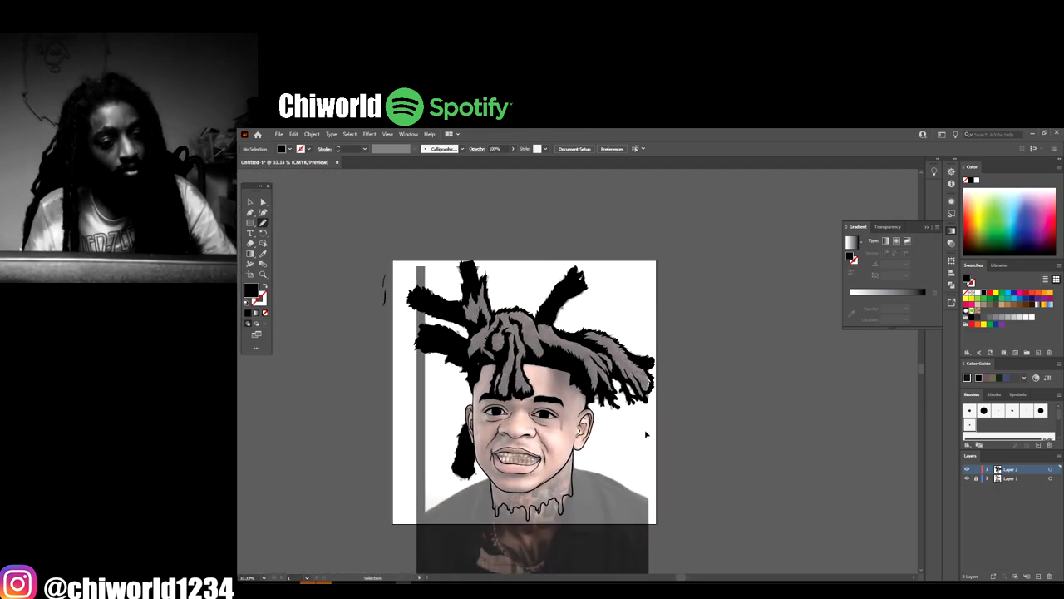
pyautogui.hotkey('ctrl', '=')
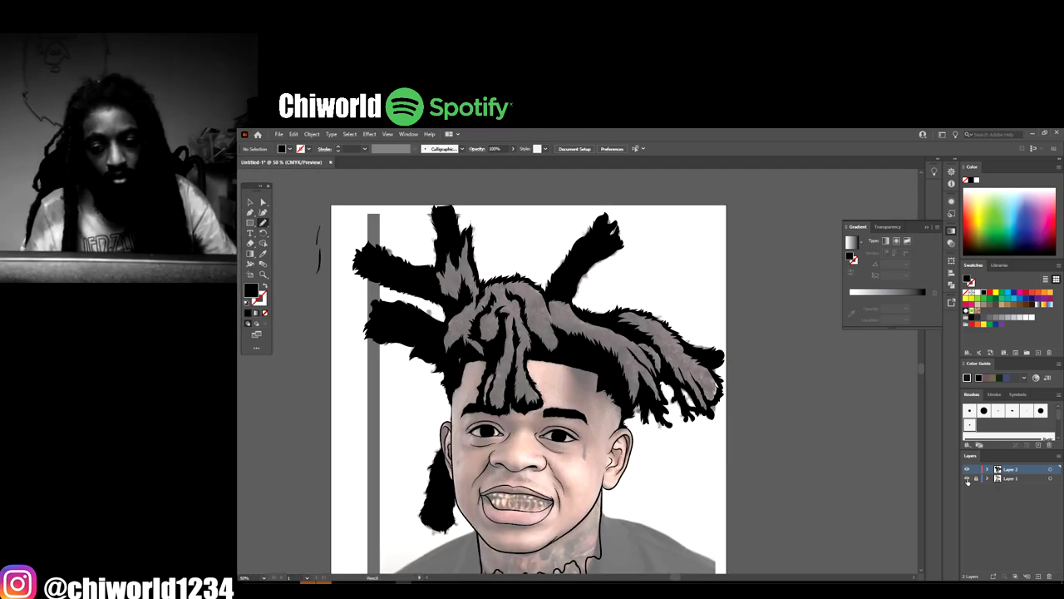
pyautogui.click(967, 479)
pyautogui.hotkey('ctrl', '-')
pyautogui.hotkey('ctrl', '1')
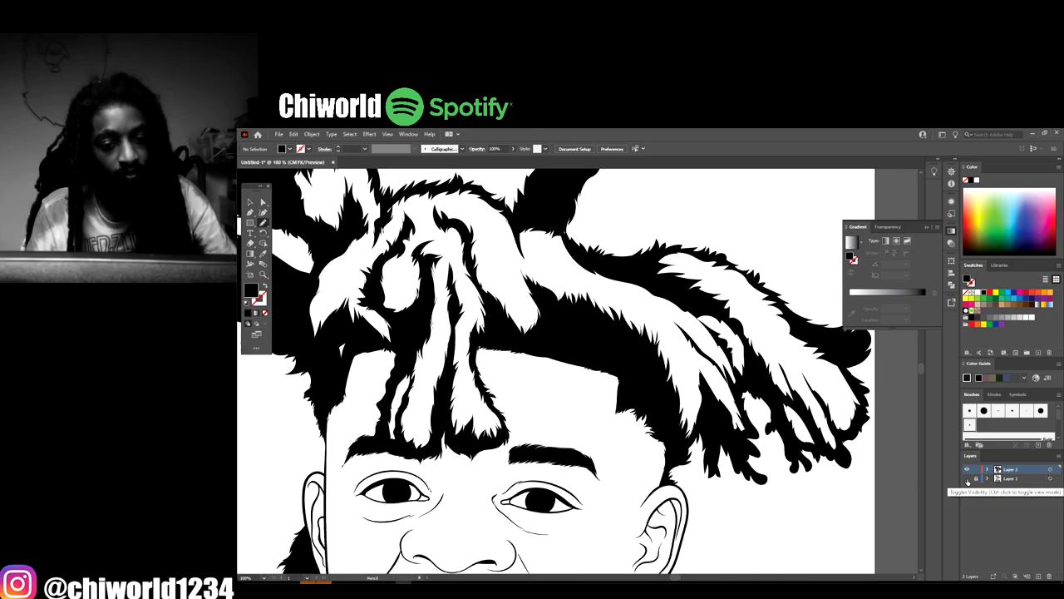
# Show the photo layer and add small jagged black accents inside the outer dreadlock and along the right-side strand's upper edge
pyautogui.click(967, 479)
pyautogui.scroll(1, 845, 472)
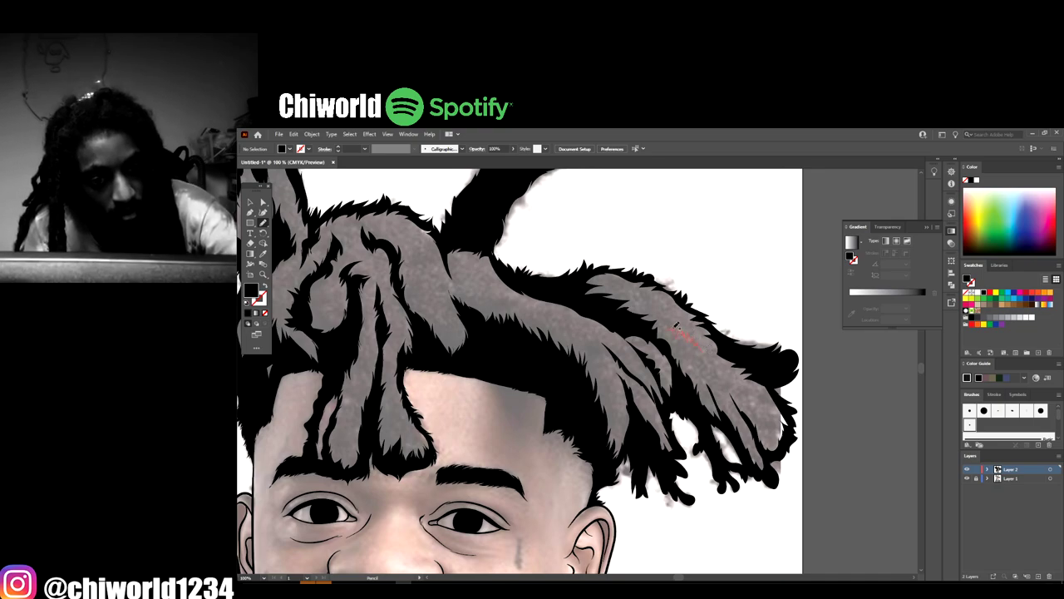
pyautogui.moveTo(700, 335); pyautogui.dragTo(714, 343)
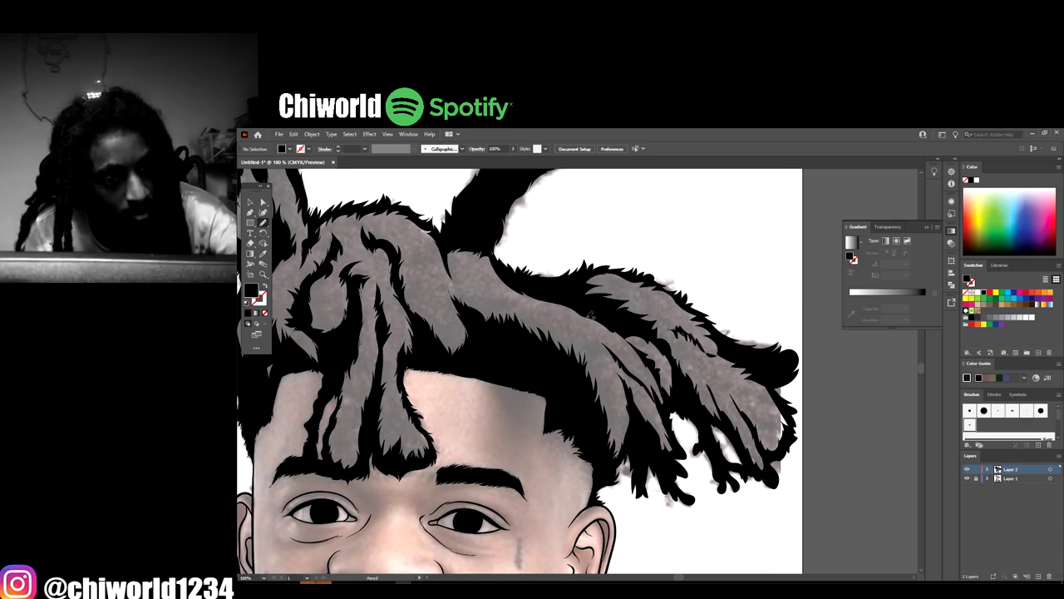
pyautogui.moveTo(590, 314); pyautogui.dragTo(572, 314)
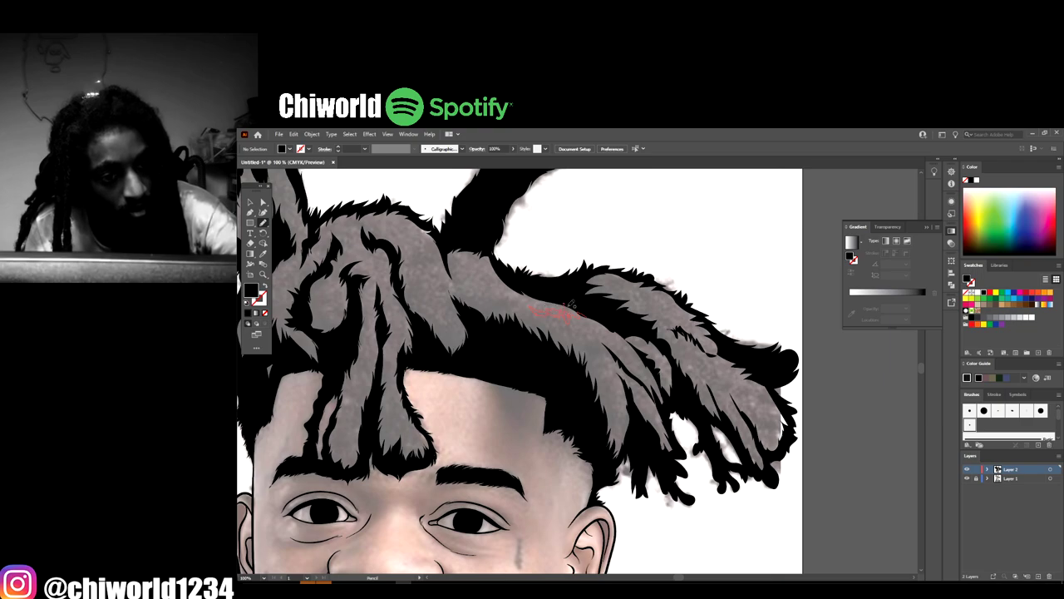
pyautogui.moveTo(570, 305); pyautogui.dragTo(570, 305)
# Add small jagged black accents inside the crown, the left-side hair, the central dreadlock and the start of the right-side strand
pyautogui.hotkey('ctrl', '-')
pyautogui.hotkey('ctrl', '-')
pyautogui.hotkey('ctrl', '-')
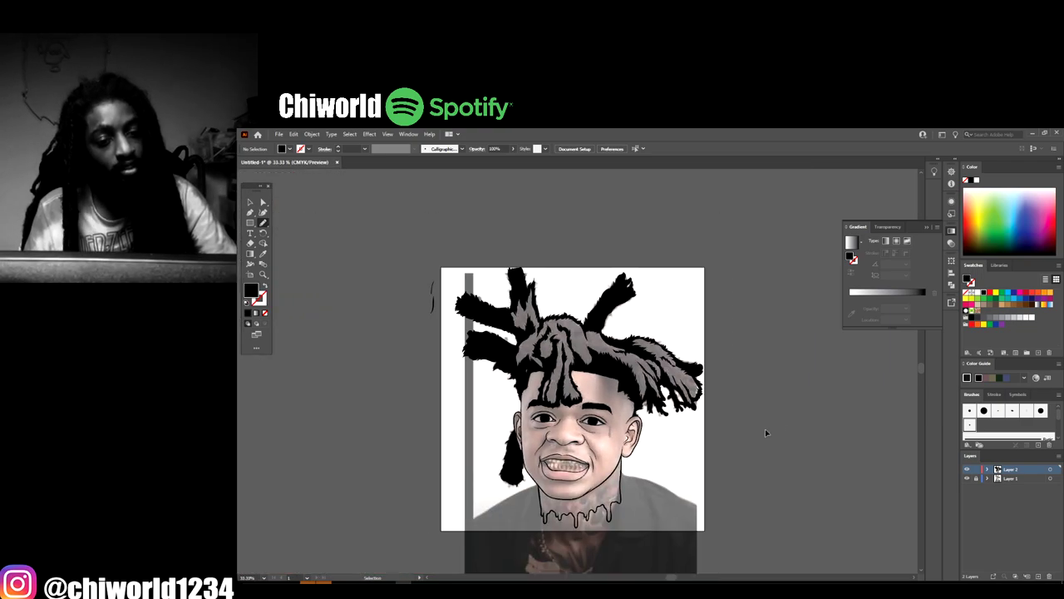
pyautogui.hotkey('ctrl', '+')
pyautogui.hotkey('ctrl', '+')
pyautogui.hotkey('ctrl', '+')
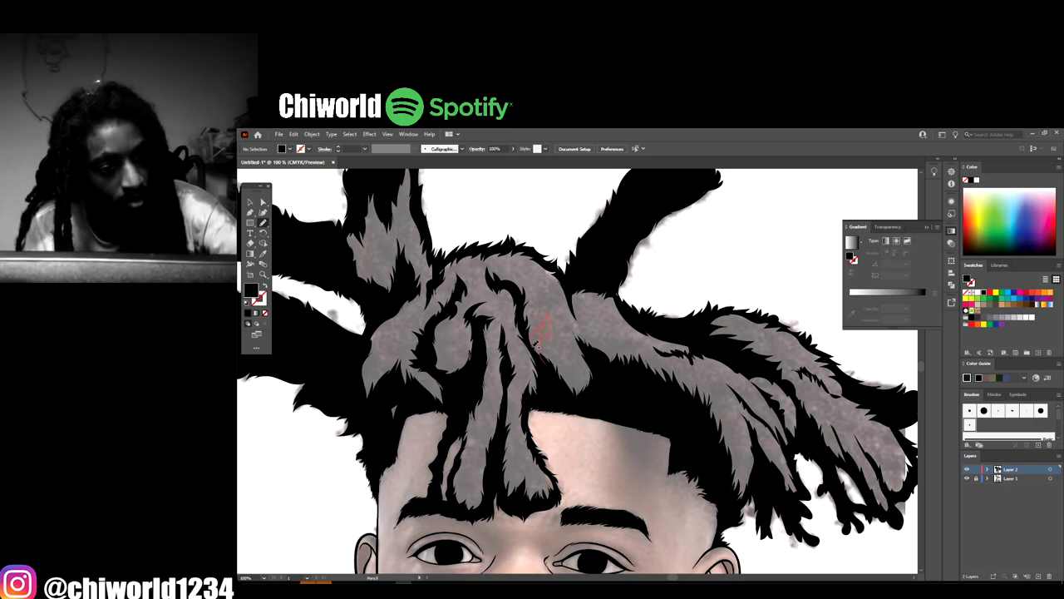
pyautogui.moveTo(537, 344); pyautogui.dragTo(539, 349)
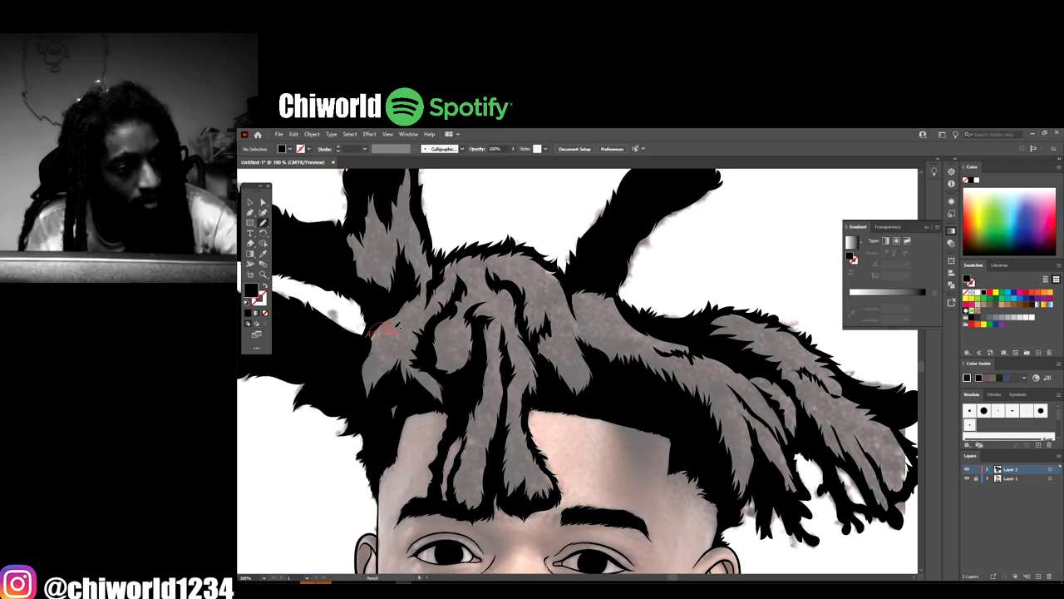
pyautogui.moveTo(407, 323); pyautogui.dragTo(406, 326)
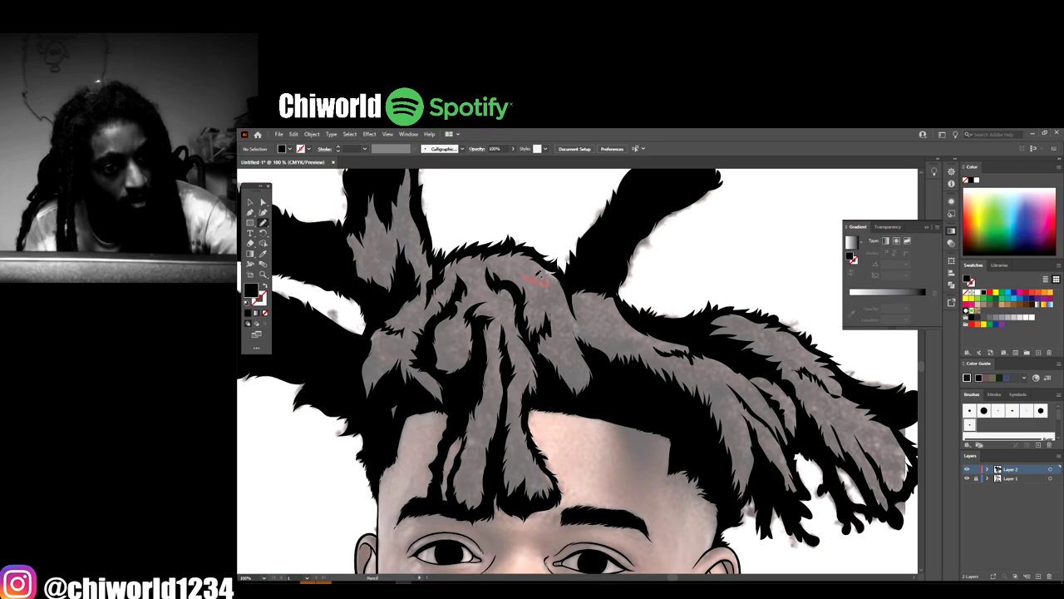
pyautogui.moveTo(549, 283); pyautogui.dragTo(567, 268)
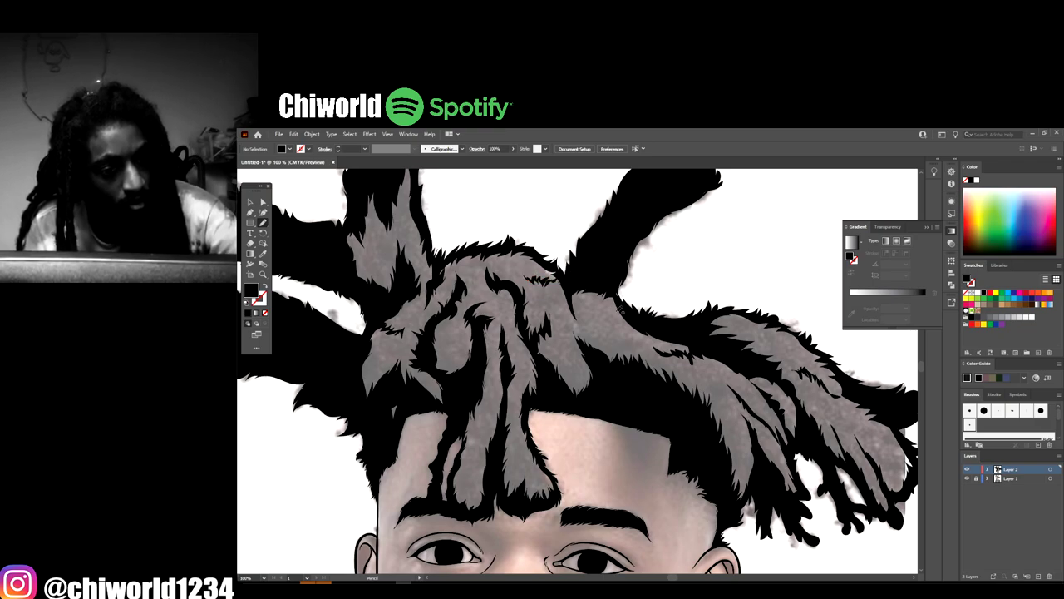
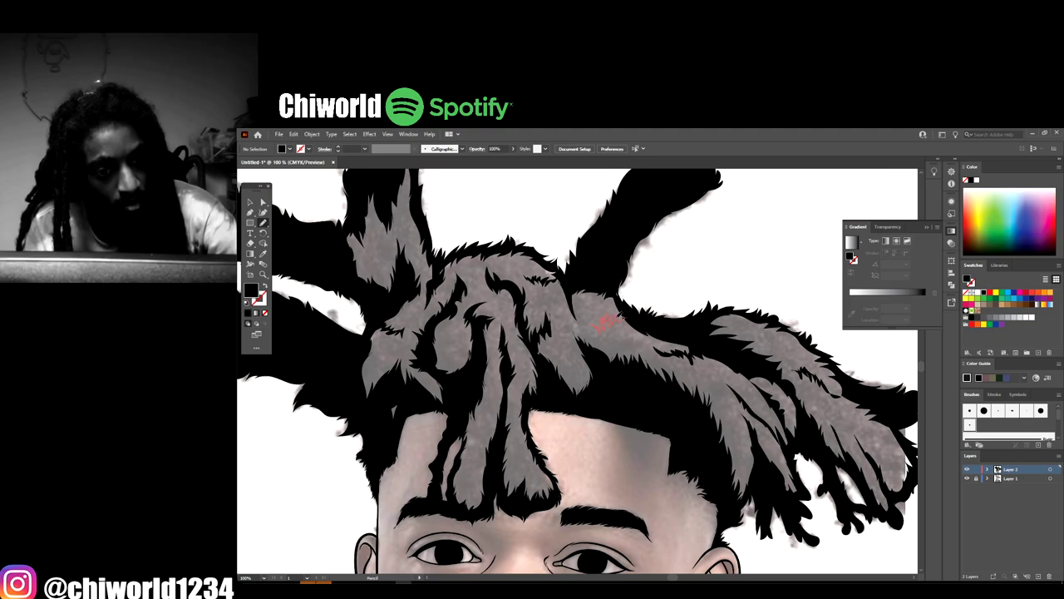
pyautogui.moveTo(619, 311); pyautogui.dragTo(638, 314)
# Hide the photo layer to check the whole hair with its new accents on the line drawing
pyautogui.hotkey('ctrl', '-')
pyautogui.hotkey('ctrl', '-')
pyautogui.hotkey('ctrl', '-')
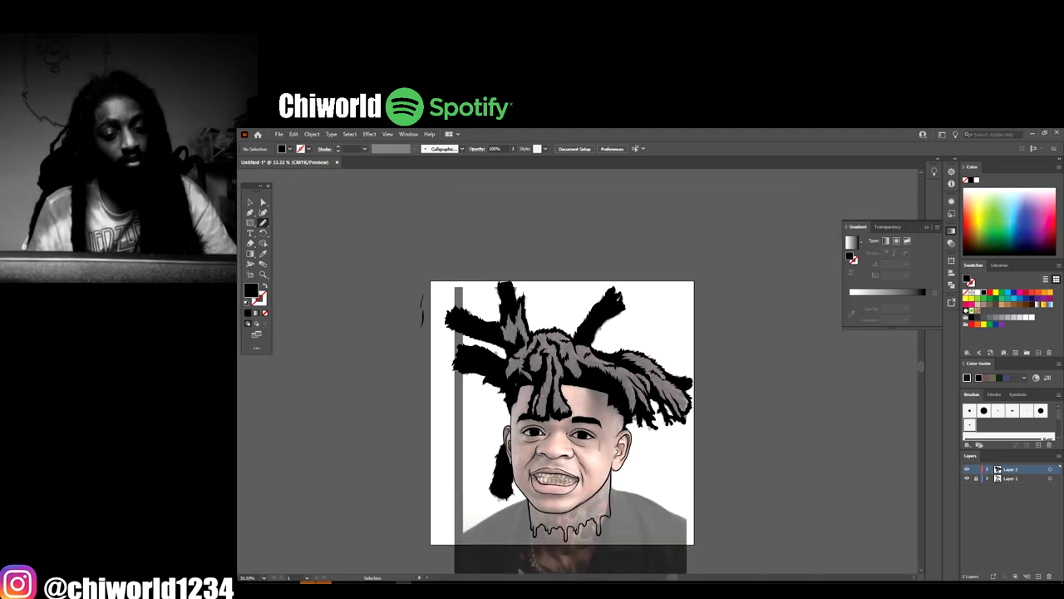
pyautogui.click(966, 479)
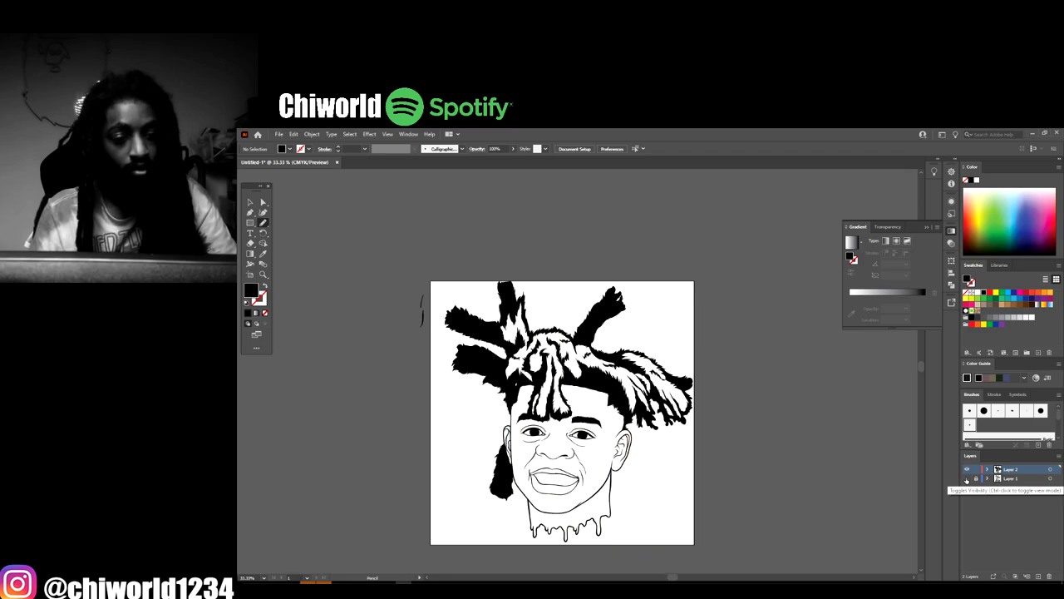
pyautogui.hotkey('ctrl', '-')
pyautogui.hotkey('ctrl', '+')
pyautogui.hotkey('ctrl', '+')
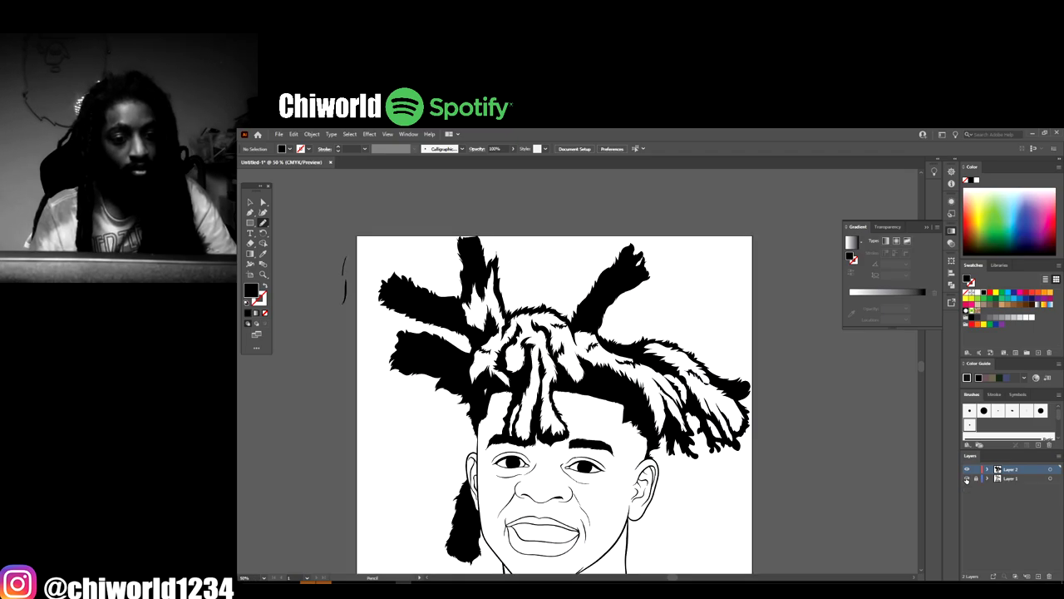
# Show the photo layer, raise the portrait photo's opacity to 82% and lock its layer
pyautogui.click(966, 479)
pyautogui.hotkey('ctrl', '-')
pyautogui.scroll(-1, 862, 500)
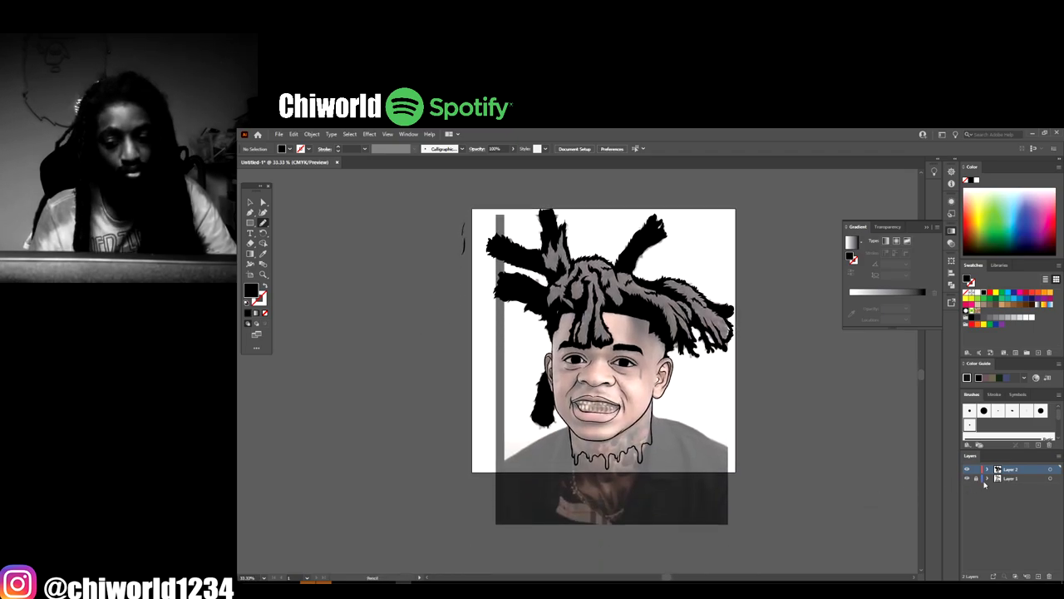
pyautogui.click(250, 202)
pyautogui.click(510, 403)
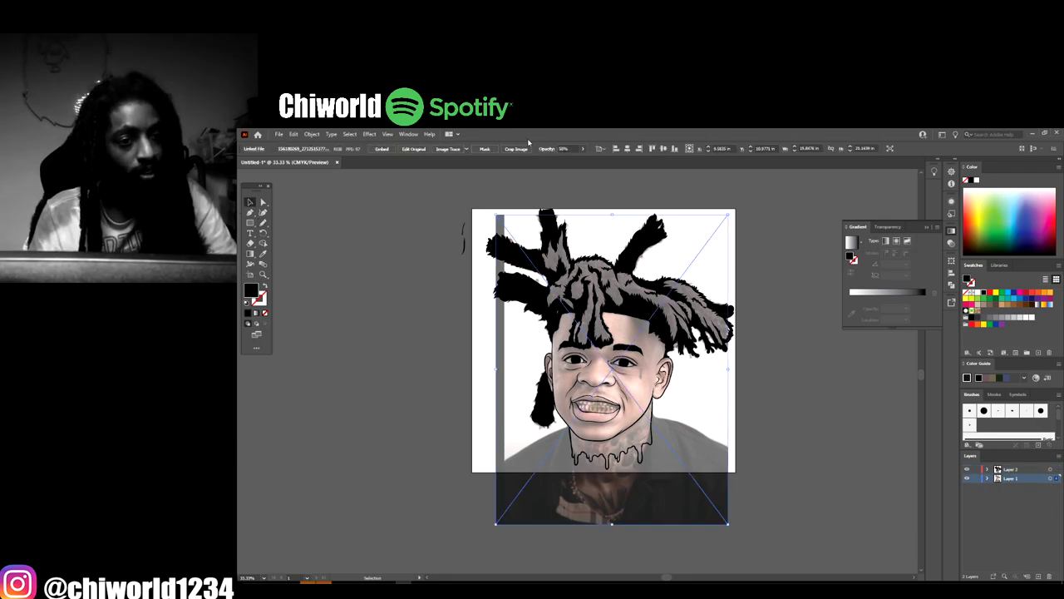
pyautogui.click(583, 150)
pyautogui.moveTo(577, 161); pyautogui.dragTo(575, 162)
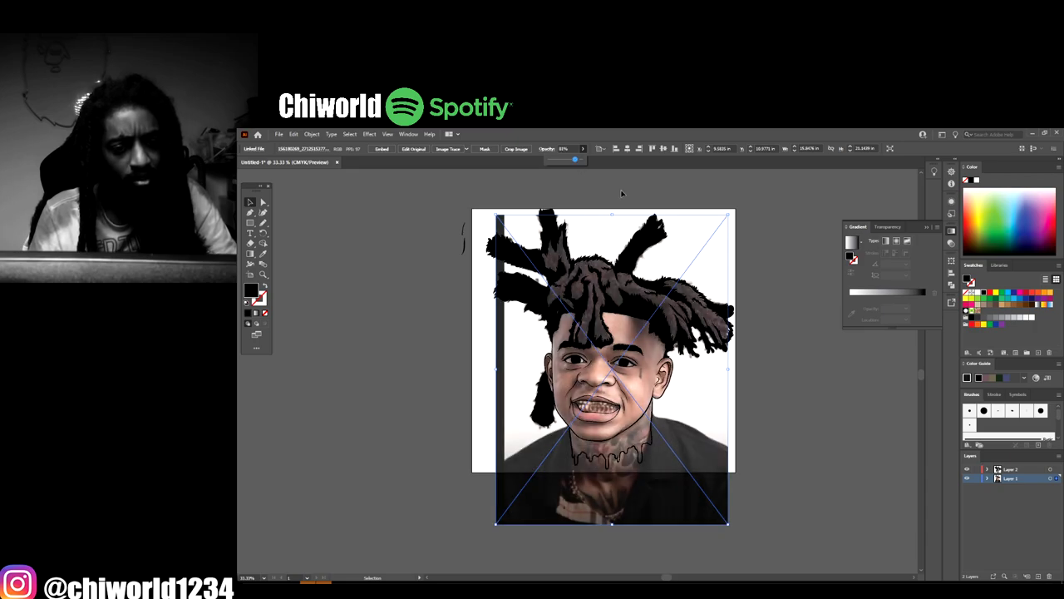
pyautogui.click(976, 478)
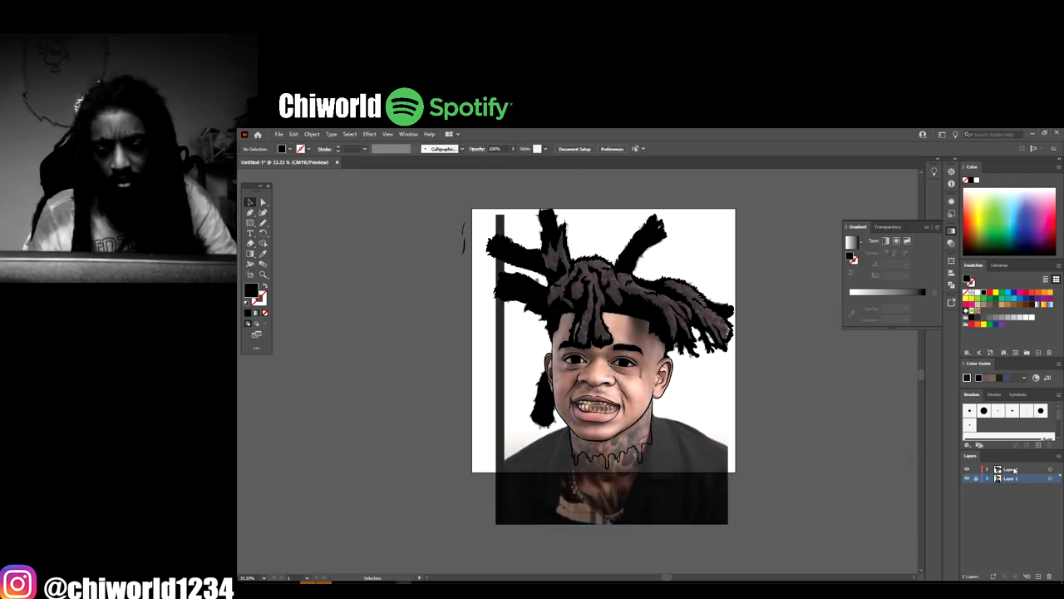
# On Layer 2, draw a filled black shadow along the inner upper bend of the rightmost long drip below the neck
pyautogui.click(1010, 469)
pyautogui.scroll(-2, 857, 476)
pyautogui.scroll(-1, 857, 476)
pyautogui.hotkey('ctrl', '=')
pyautogui.hotkey('ctrl', '=')
pyautogui.hotkey('ctrl', '=')
pyautogui.hotkey('ctrl', '=')
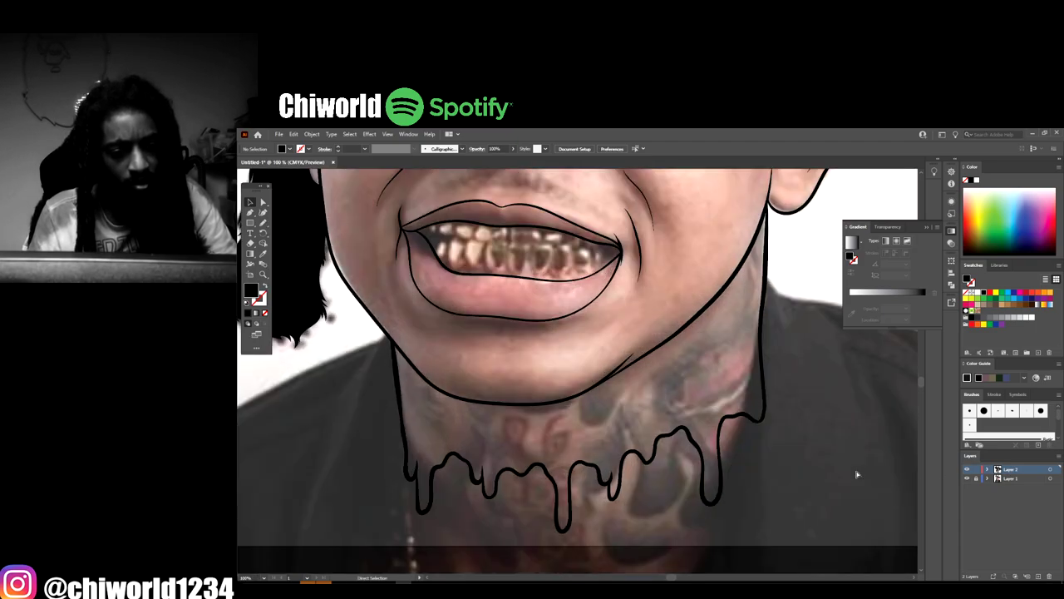
pyautogui.scroll(-2, 857, 473)
pyautogui.hotkey('ctrl', '=')
pyautogui.hscroll(1, 857, 473)
pyautogui.scroll(1, 855, 468)
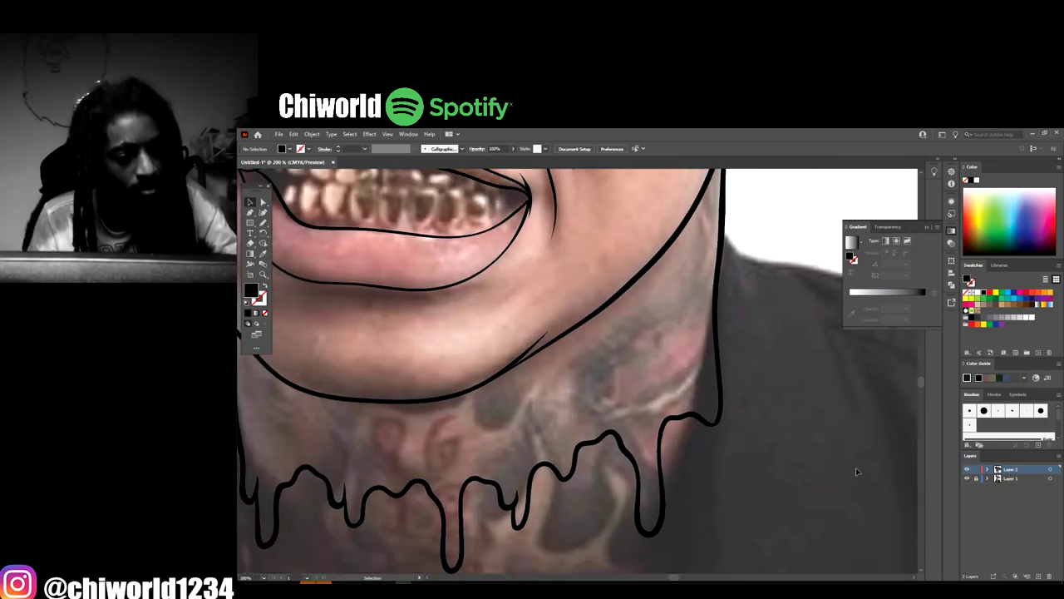
pyautogui.scroll(-1, 452, 390)
pyautogui.scroll(-1, 452, 389)
pyautogui.hscroll(-2, 449, 396)
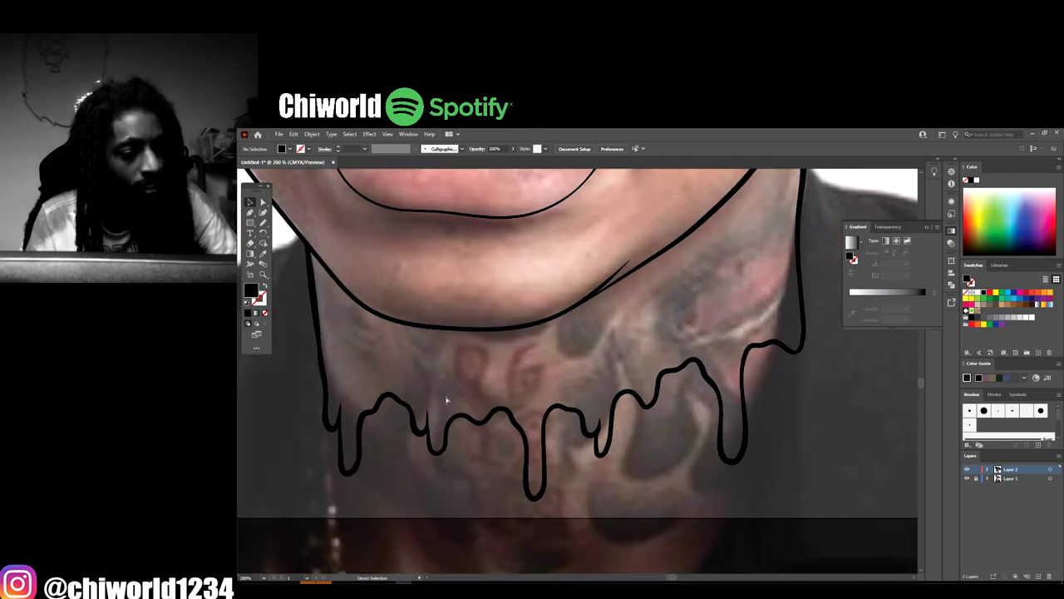
pyautogui.hotkey('ctrl', '=')
pyautogui.hscroll(-3, 446, 400)
pyautogui.scroll(1, 447, 399)
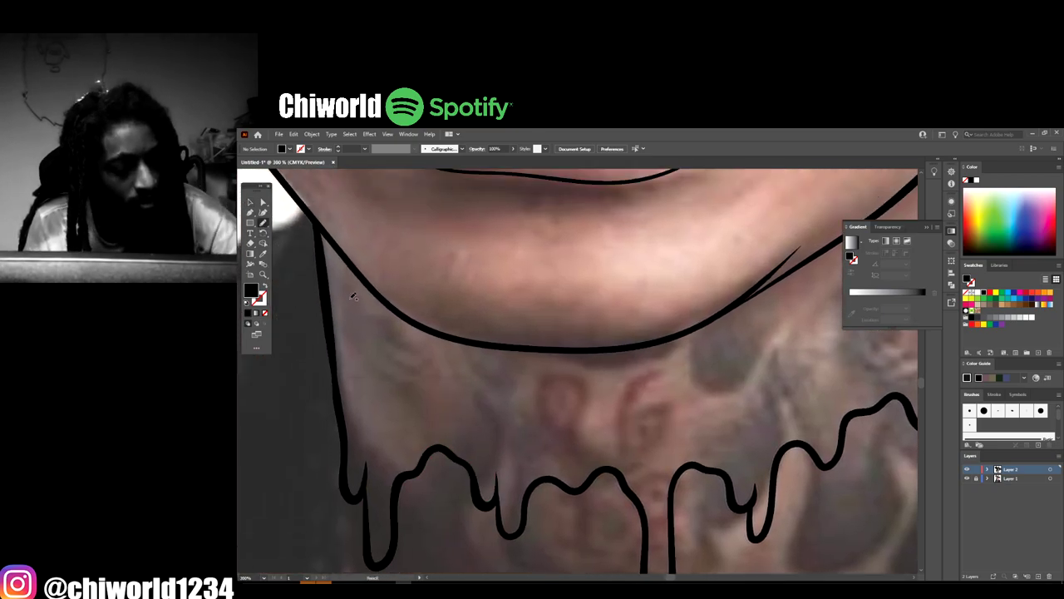
pyautogui.scroll(-2, 353, 306)
pyautogui.hotkey('ctrl', '-')
pyautogui.hscroll(4, 397, 327)
pyautogui.hotkey('ctrl', '=')
pyautogui.hotkey('ctrl', '=')
pyautogui.hscroll(2, 406, 331)
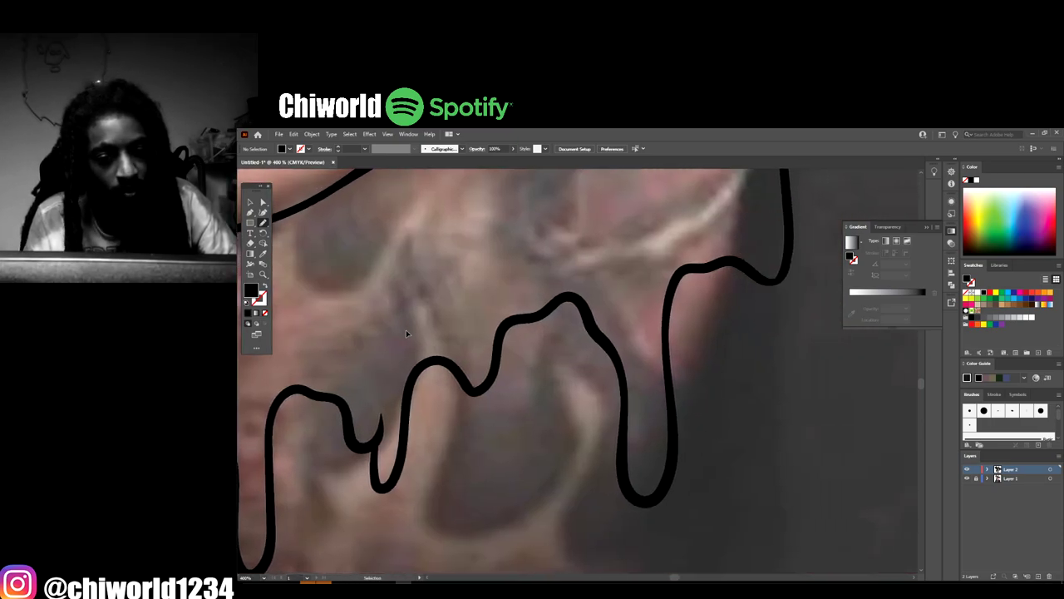
pyautogui.hscroll(1, 405, 332)
pyautogui.moveTo(730, 278)
pyautogui.mouseDown()
pyautogui.moveTo(685, 276)
pyautogui.moveTo(641, 320)
pyautogui.mouseUp()
pyautogui.moveTo(627, 363)
pyautogui.mouseDown()
pyautogui.moveTo(627, 303)
pyautogui.moveTo(649, 269)
pyautogui.moveTo(679, 261)
pyautogui.moveTo(727, 277)
pyautogui.mouseUp()
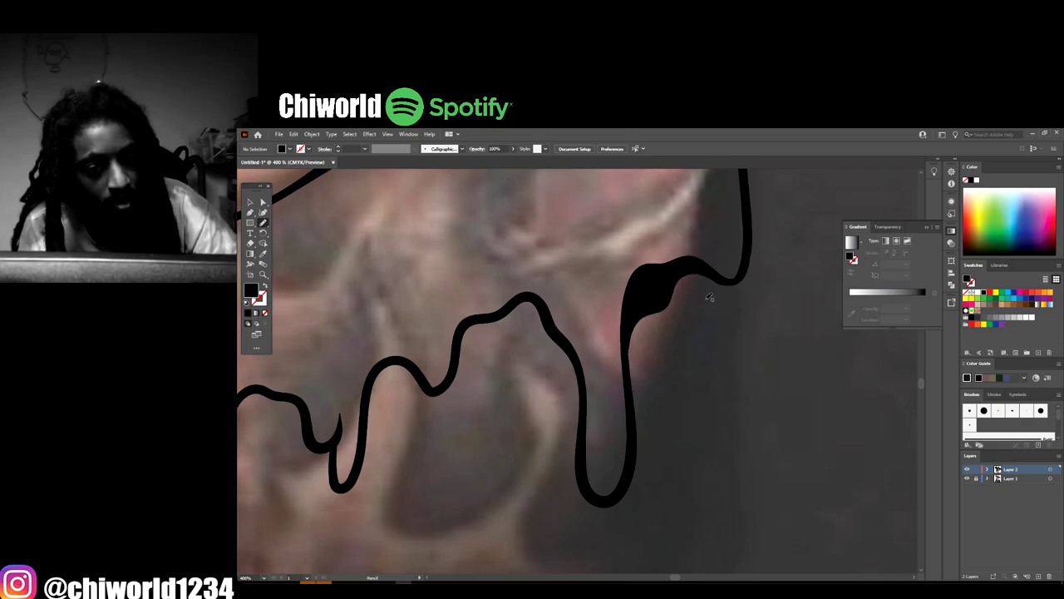
# Draw a filled black shape under the wavy neck edge beside the rightmost long drip, with three rounded drips hanging from its lower edge
pyautogui.hotkey('ctrl', '-')
pyautogui.hotkey('ctrl', '+')
pyautogui.hscroll(1, 684, 320)
pyautogui.scroll(-2, 684, 309)
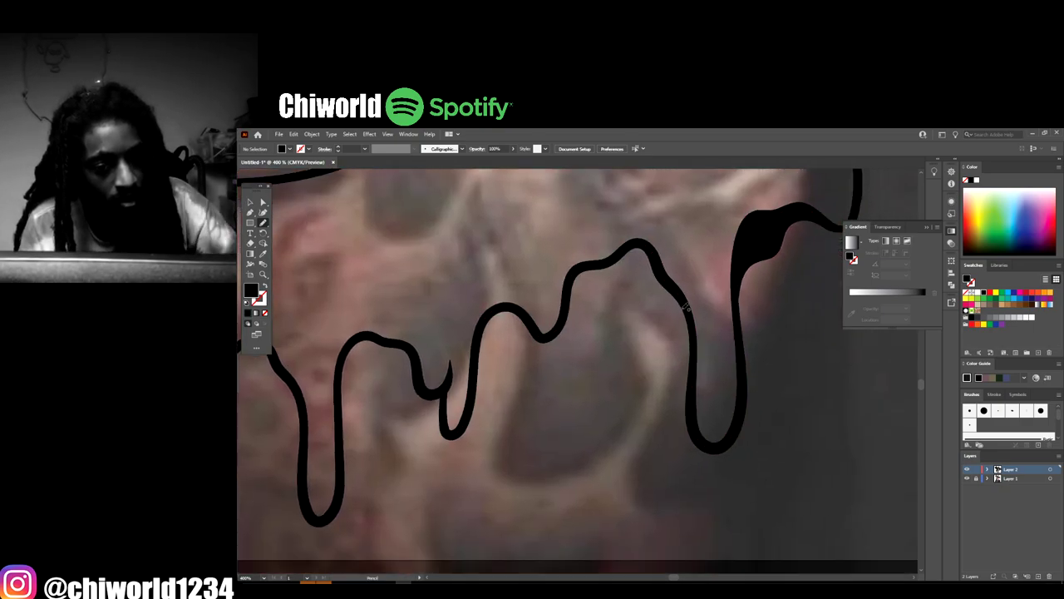
pyautogui.moveTo(696, 320)
pyautogui.mouseDown()
pyautogui.moveTo(663, 306)
pyautogui.moveTo(628, 316)
pyautogui.moveTo(603, 459)
pyautogui.moveTo(580, 365)
pyautogui.moveTo(553, 339)
pyautogui.moveTo(499, 384)
pyautogui.moveTo(497, 459)
pyautogui.moveTo(460, 421)
pyautogui.mouseUp()
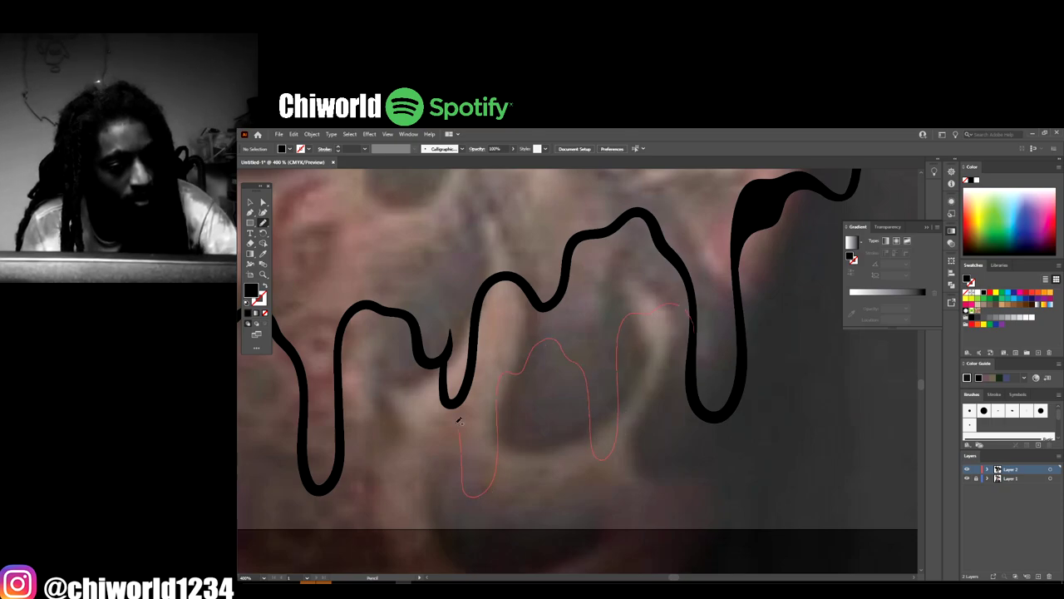
pyautogui.moveTo(414, 446)
pyautogui.mouseDown()
pyautogui.moveTo(384, 487)
pyautogui.moveTo(374, 377)
pyautogui.moveTo(355, 369)
pyautogui.moveTo(341, 420)
pyautogui.moveTo(341, 346)
pyautogui.moveTo(357, 308)
pyautogui.moveTo(416, 324)
pyautogui.moveTo(429, 359)
pyautogui.moveTo(448, 359)
pyautogui.moveTo(450, 404)
pyautogui.moveTo(466, 398)
pyautogui.moveTo(491, 286)
pyautogui.moveTo(521, 278)
pyautogui.moveTo(551, 305)
pyautogui.moveTo(574, 244)
pyautogui.moveTo(640, 212)
pyautogui.moveTo(655, 217)
pyautogui.moveTo(694, 298)
pyautogui.moveTo(681, 379)
pyautogui.mouseUp()
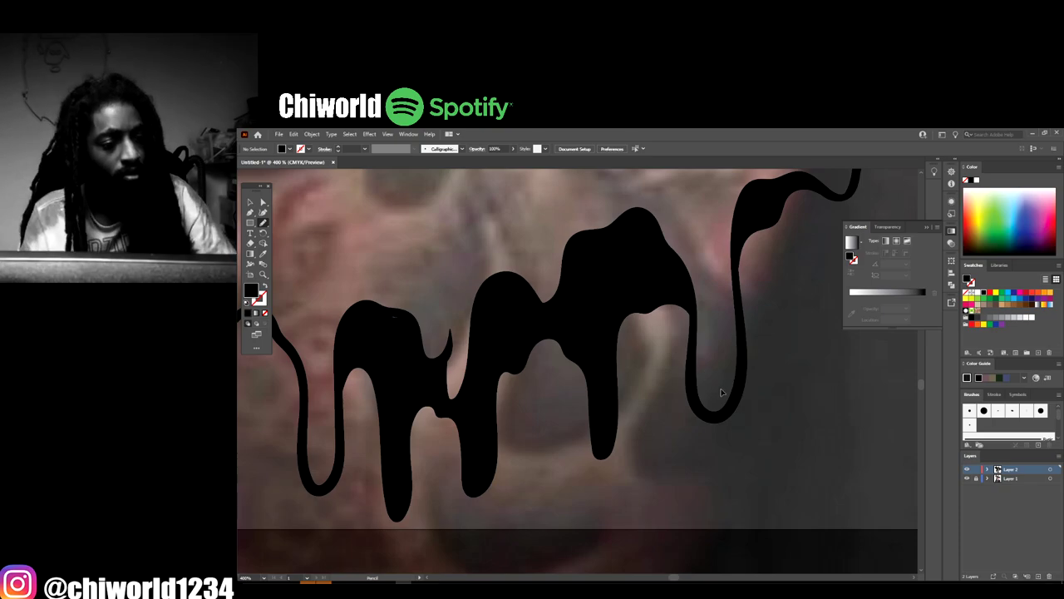
# Fill the remaining wavy neck edge toward the left with black, giving the shape uneven drips along its lower edge
pyautogui.hotkey('ctrl', '-')
pyautogui.hotkey('ctrl', '-')
pyautogui.hotkey('ctrl', '=')
pyautogui.hotkey('ctrl', '=')
pyautogui.hotkey('ctrl', '=')
pyautogui.moveTo(576, 307); pyautogui.dragTo(568, 280)
pyautogui.scroll(-5, 675, 469)
pyautogui.scroll(4, 611, 474)
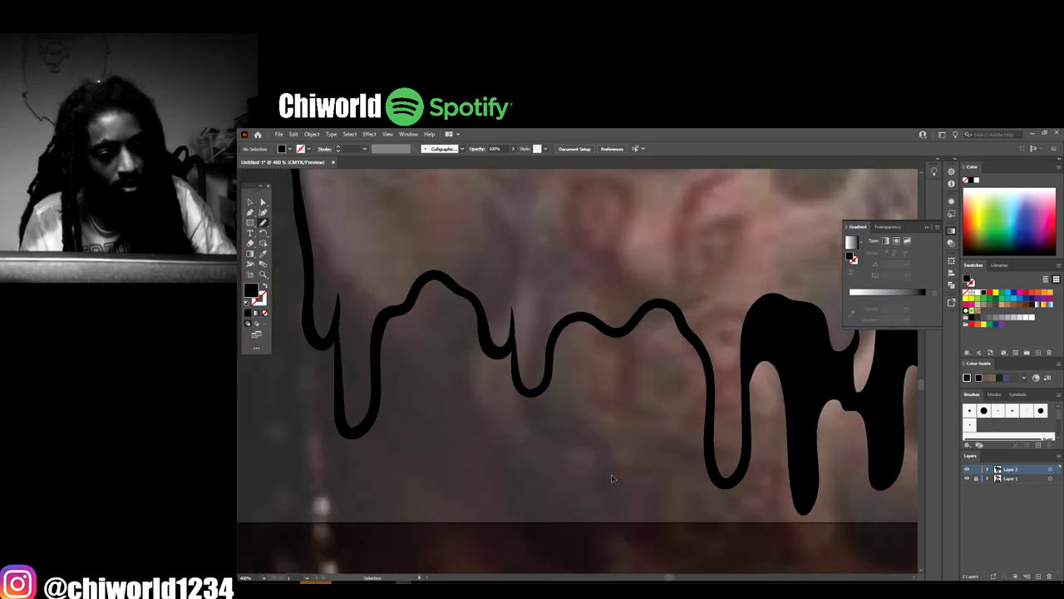
pyautogui.hscroll(1, 611, 478)
pyautogui.moveTo(683, 438)
pyautogui.mouseDown()
pyautogui.moveTo(663, 395)
pyautogui.moveTo(624, 376)
pyautogui.moveTo(598, 421)
pyautogui.moveTo(566, 439)
pyautogui.moveTo(555, 488)
pyautogui.moveTo(538, 482)
pyautogui.moveTo(530, 415)
pyautogui.moveTo(458, 383)
pyautogui.moveTo(435, 421)
pyautogui.moveTo(399, 343)
pyautogui.moveTo(365, 389)
pyautogui.moveTo(361, 319)
pyautogui.moveTo(417, 276)
pyautogui.moveTo(458, 303)
pyautogui.moveTo(468, 344)
pyautogui.moveTo(482, 351)
pyautogui.moveTo(493, 339)
pyautogui.moveTo(500, 382)
pyautogui.moveTo(517, 391)
pyautogui.moveTo(541, 327)
pyautogui.moveTo(605, 326)
pyautogui.moveTo(637, 300)
pyautogui.moveTo(657, 305)
pyautogui.moveTo(691, 366)
pyautogui.moveTo(688, 439)
pyautogui.mouseUp()
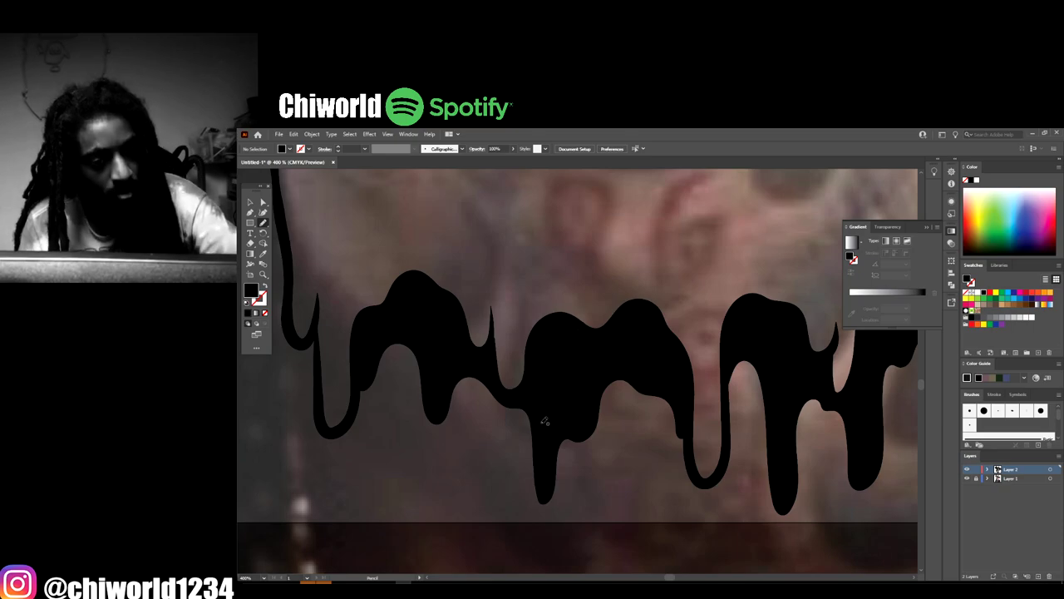
# Hide the photo layer to check the black neck drips on the whole line drawing, and show it again
pyautogui.hotkey('ctrl', '-')
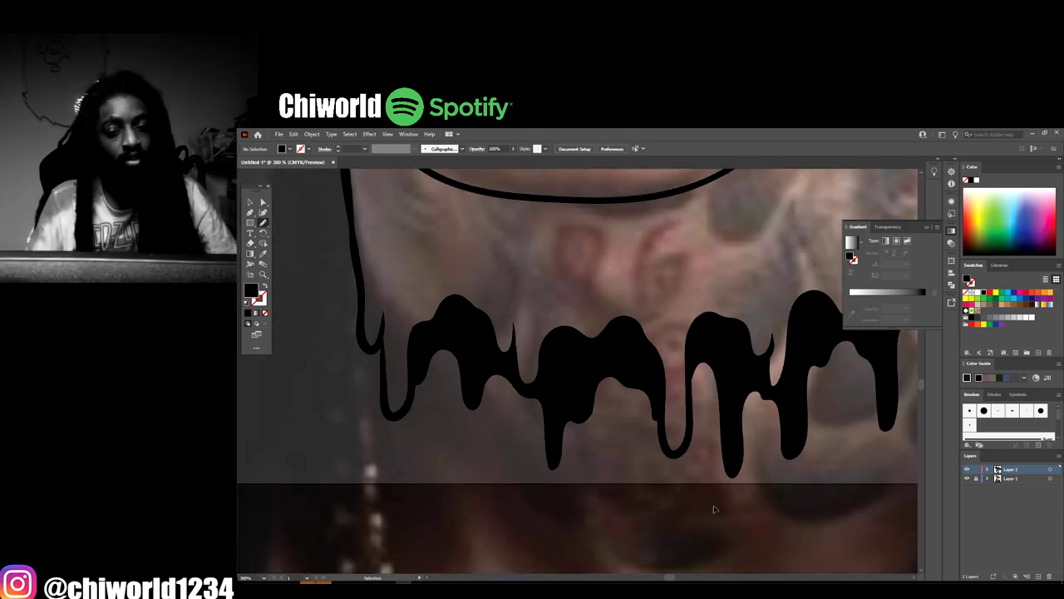
pyautogui.hotkey('ctrl', '-')
pyautogui.hotkey('ctrl', '-')
pyautogui.hotkey('ctrl', '-')
pyautogui.hotkey('ctrl', '-')
pyautogui.scroll(3, 715, 508)
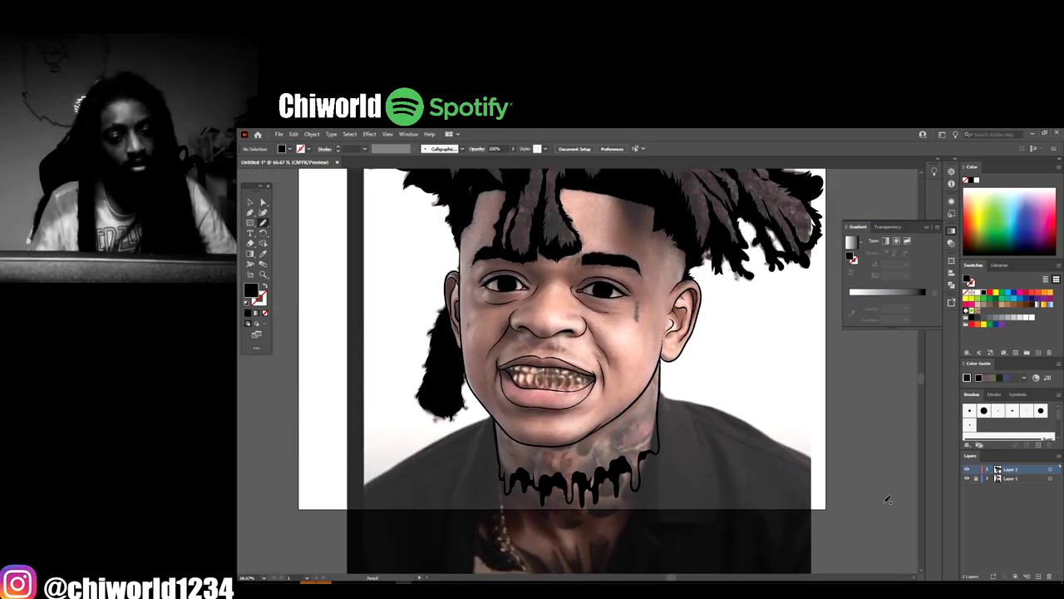
pyautogui.click(966, 478)
pyautogui.hotkey('ctrl', '-')
pyautogui.hotkey('ctrl', '-')
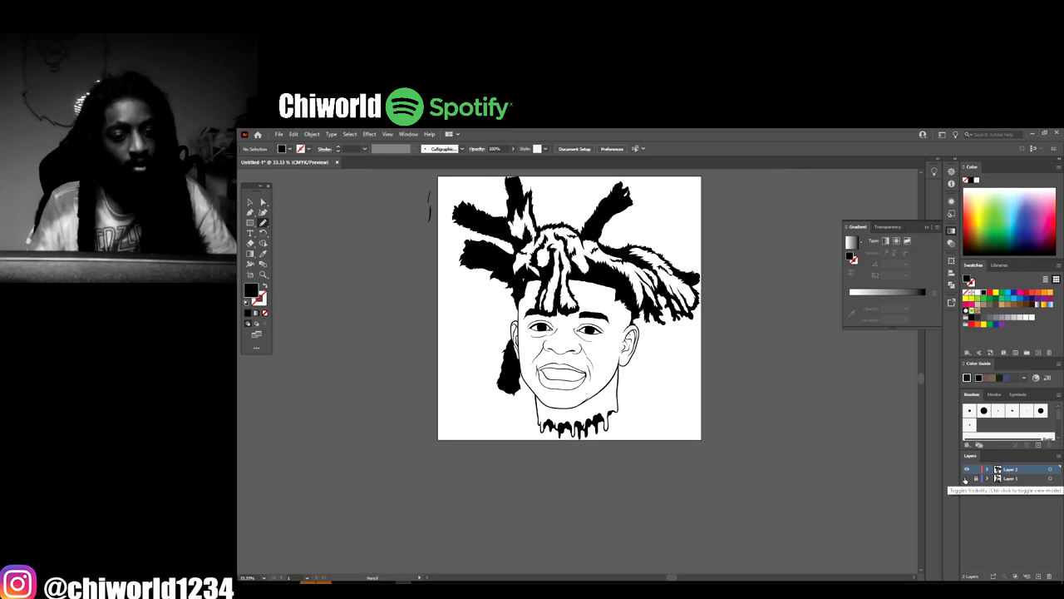
pyautogui.hotkey('ctrl', '1')
pyautogui.click(966, 479)
# Trace the narrow face tattoo below the outer corner of the right-hand eye as a jagged filled black mark
pyautogui.hotkey('ctrl', '+')
pyautogui.hotkey('ctrl', '+')
pyautogui.hotkey('ctrl', '+')
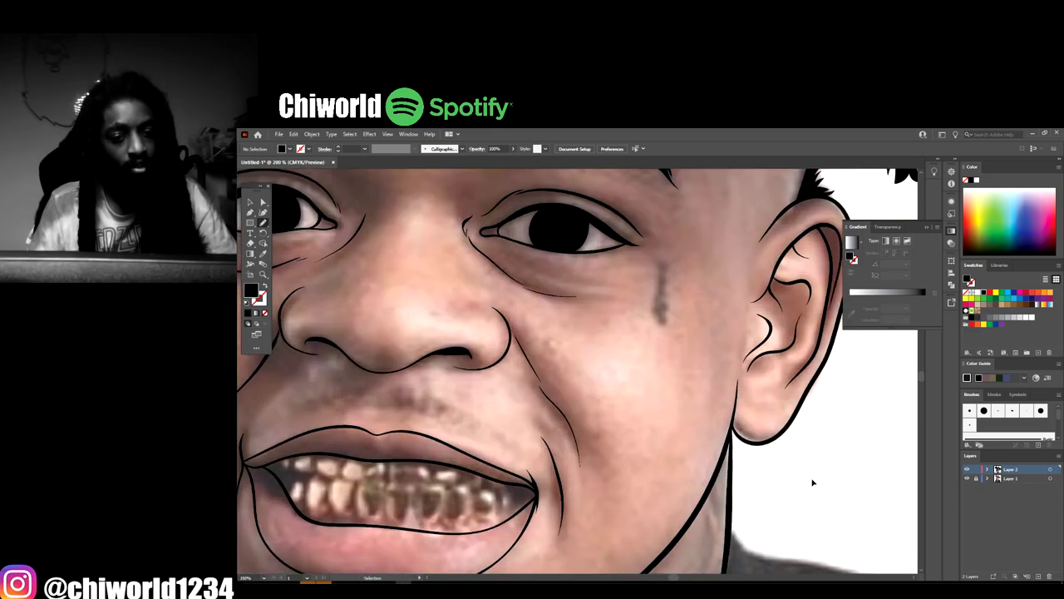
pyautogui.scroll(3, 816, 475)
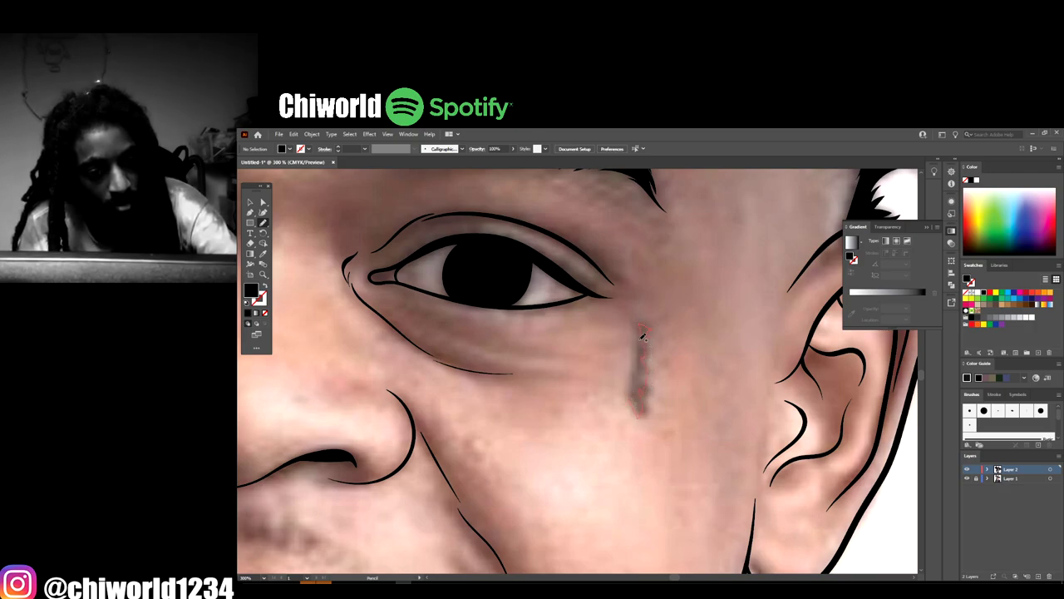
pyautogui.moveTo(638, 394); pyautogui.dragTo(634, 409)
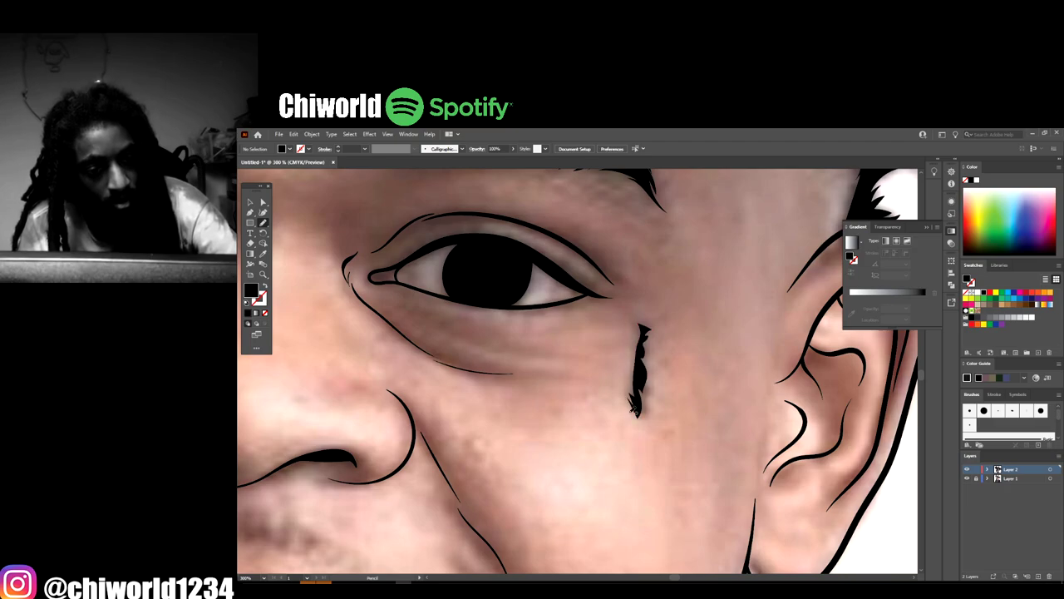
# Hide the photo layer to check the face tattoo mark on the whole portrait, and show it again
pyautogui.hotkey('ctrl', '-')
pyautogui.hotkey('ctrl', '-')
pyautogui.hotkey('ctrl', '-')
pyautogui.hotkey('ctrl', '-')
pyautogui.hotkey('ctrl', '-')
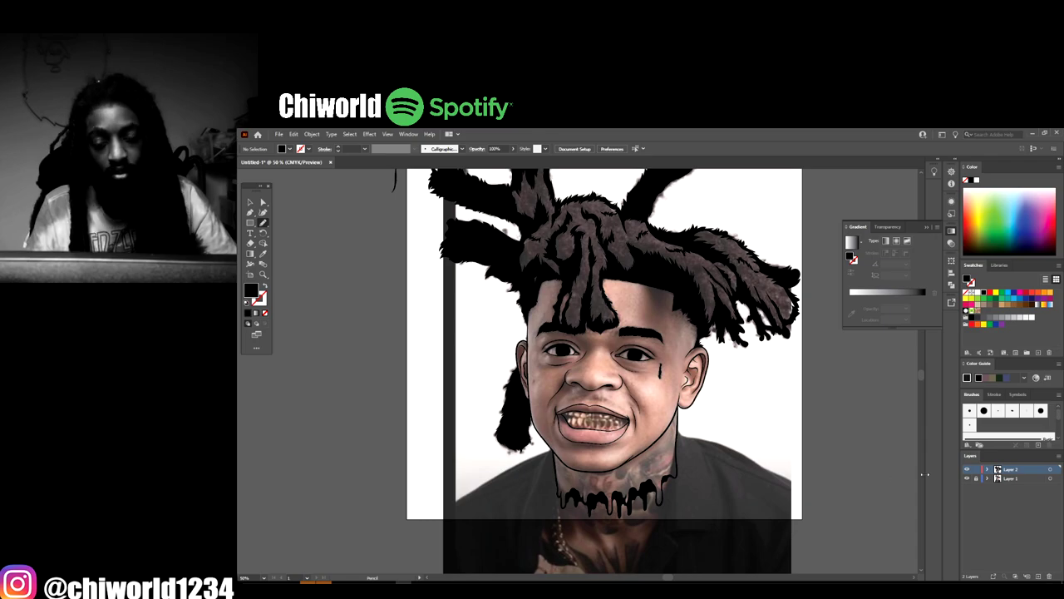
pyautogui.click(966, 479)
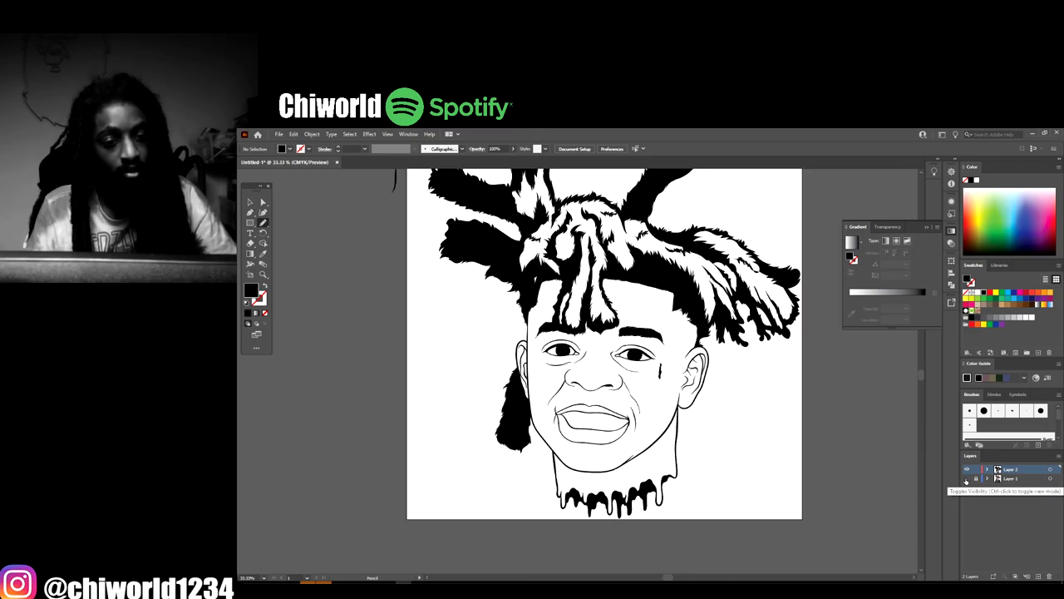
pyautogui.hotkey('ctrl', '+')
pyautogui.hotkey('ctrl', '+')
pyautogui.click(966, 479)
# Draw a black flame-shaped tattoo with a curled inner opening, rising from the drips right of the neck's centre
pyautogui.scroll(-8, 856, 476)
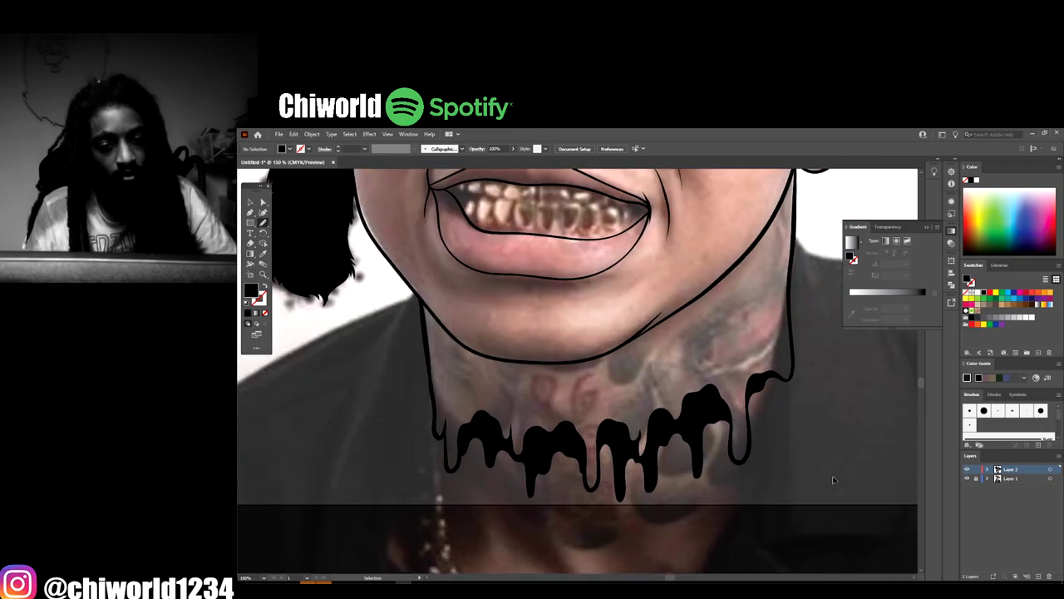
pyautogui.hotkey('ctrl', '+')
pyautogui.hotkey('ctrl', '+')
pyautogui.scroll(1, 837, 474)
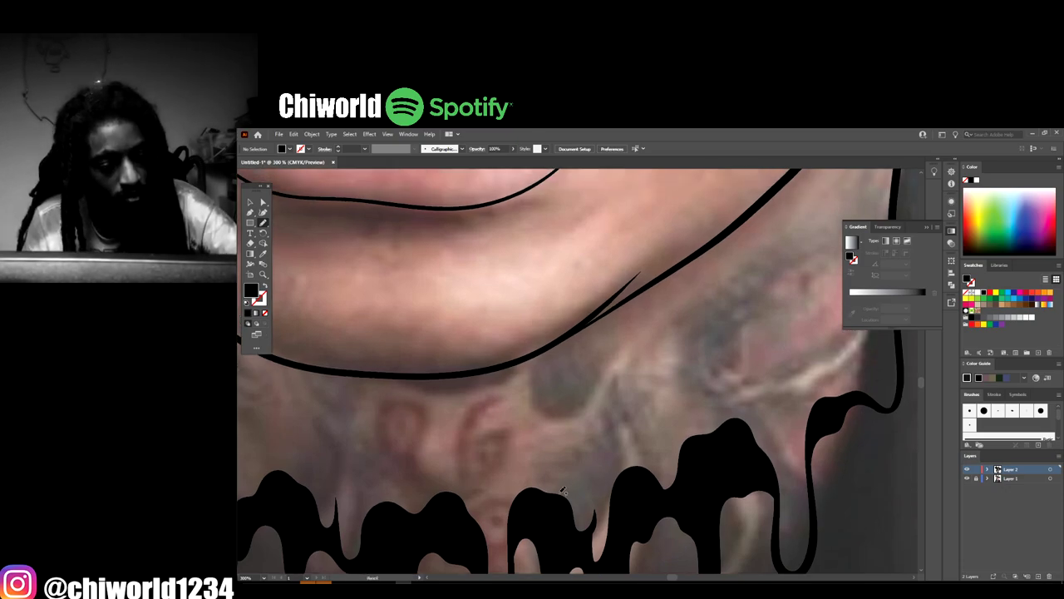
pyautogui.moveTo(559, 498); pyautogui.dragTo(569, 458)
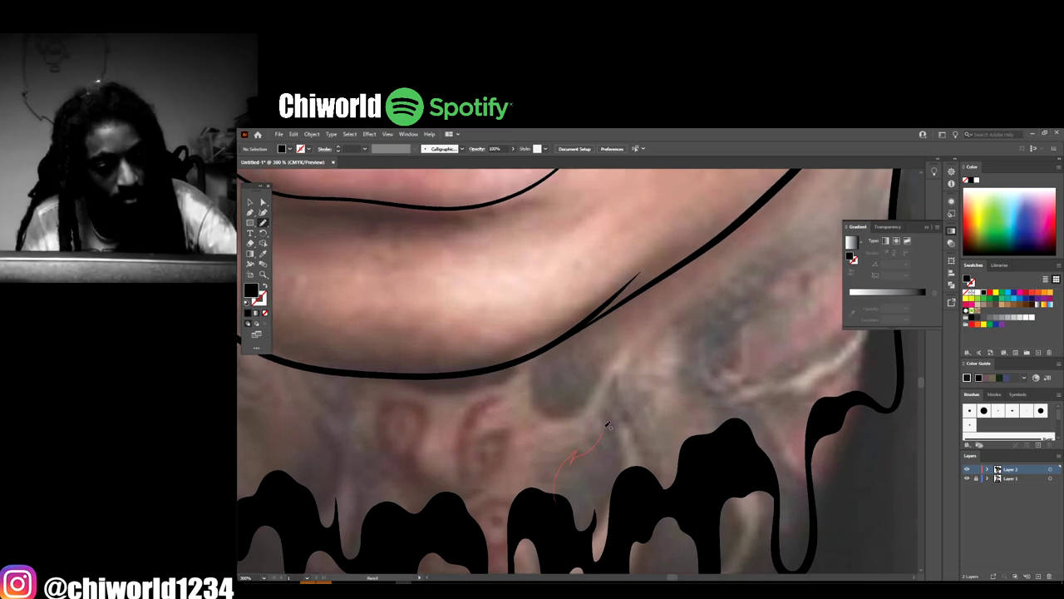
pyautogui.moveTo(615, 423)
pyautogui.mouseDown()
pyautogui.moveTo(613, 459)
pyautogui.moveTo(609, 439)
pyautogui.moveTo(577, 479)
pyautogui.moveTo(582, 494)
pyautogui.moveTo(598, 464)
pyautogui.moveTo(588, 503)
pyautogui.moveTo(557, 509)
pyautogui.mouseUp()
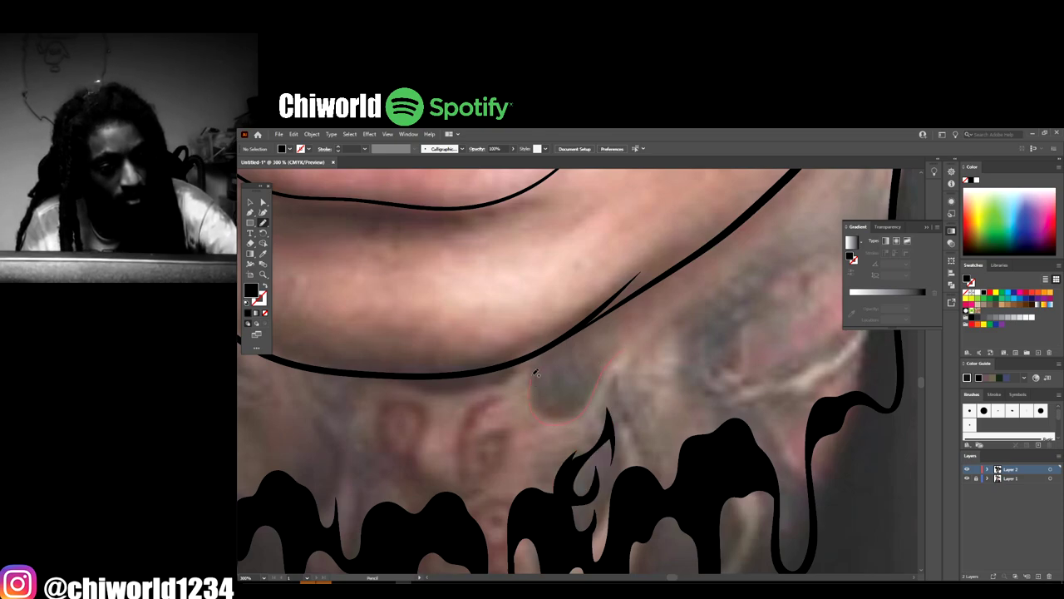
# Trace the dark tattoo patch directly under the right part of the jawline as a thick, hooked black flame
pyautogui.moveTo(537, 373)
pyautogui.mouseDown()
pyautogui.moveTo(555, 342)
pyautogui.moveTo(588, 323)
pyautogui.moveTo(567, 359)
pyautogui.moveTo(583, 380)
pyautogui.mouseUp()
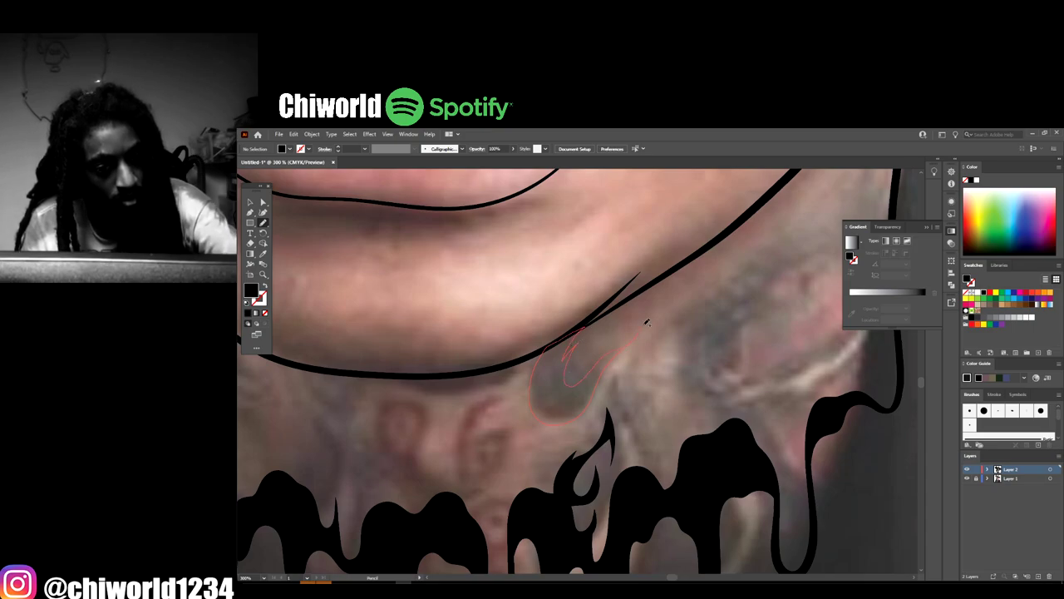
pyautogui.moveTo(646, 321); pyautogui.dragTo(641, 326)
pyautogui.hotkey('ctrl', '-')
pyautogui.hotkey('ctrl', '-')
pyautogui.hotkey('ctrl', '-')
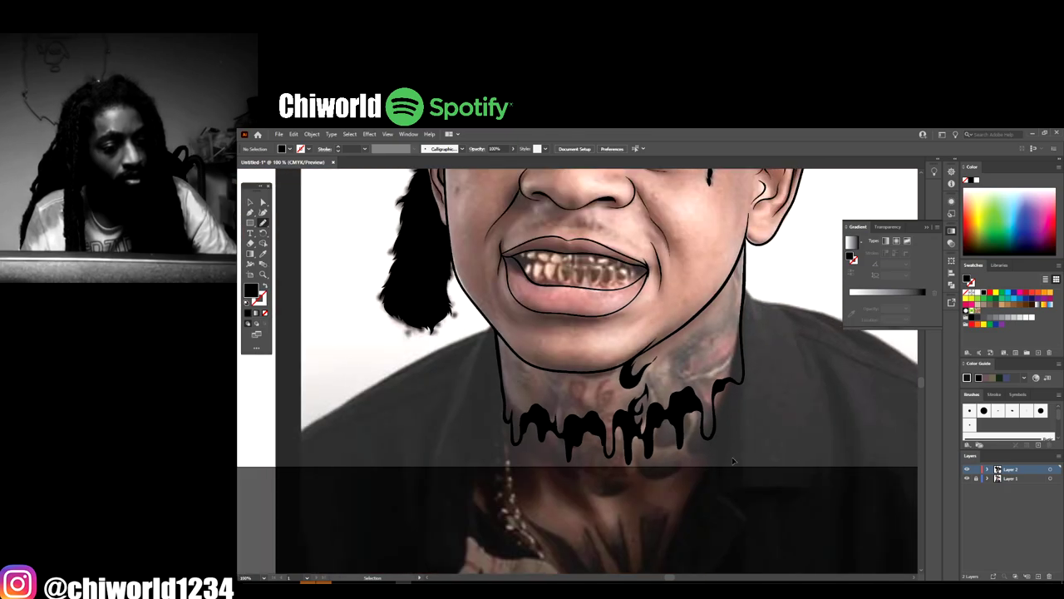
# Draw a curved black spike rising from the left drips, plus a small hooked shape and a flat shadow under the chin line
pyautogui.hotkey('ctrl', '=')
pyautogui.hotkey('ctrl', '=')
pyautogui.hotkey('ctrl', '=')
pyautogui.scroll(-1, 747, 453)
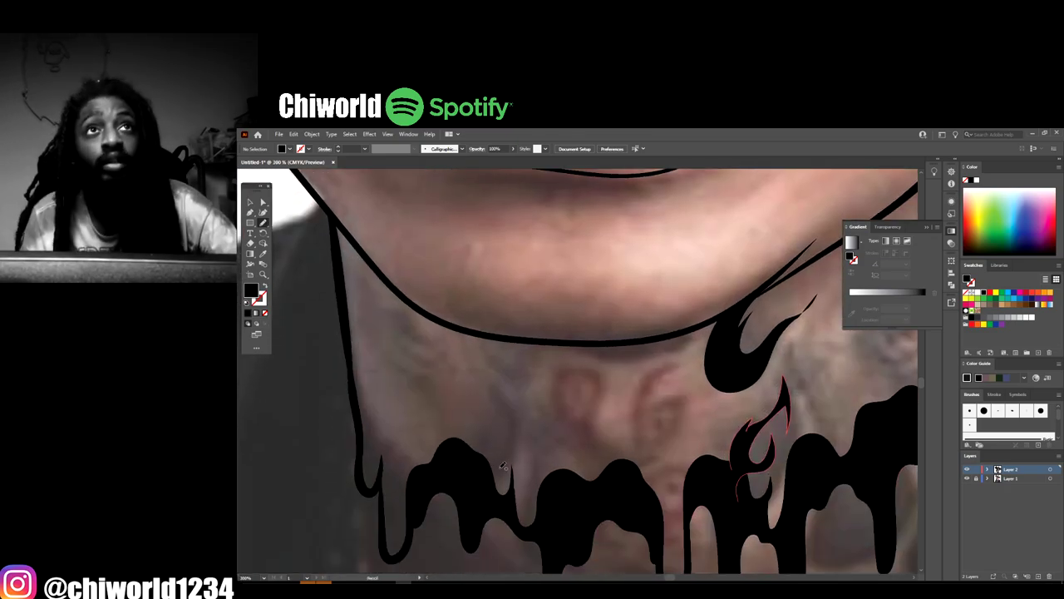
pyautogui.moveTo(493, 479)
pyautogui.mouseDown()
pyautogui.moveTo(507, 388)
pyautogui.moveTo(497, 439)
pyautogui.moveTo(478, 453)
pyautogui.moveTo(482, 479)
pyautogui.mouseUp()
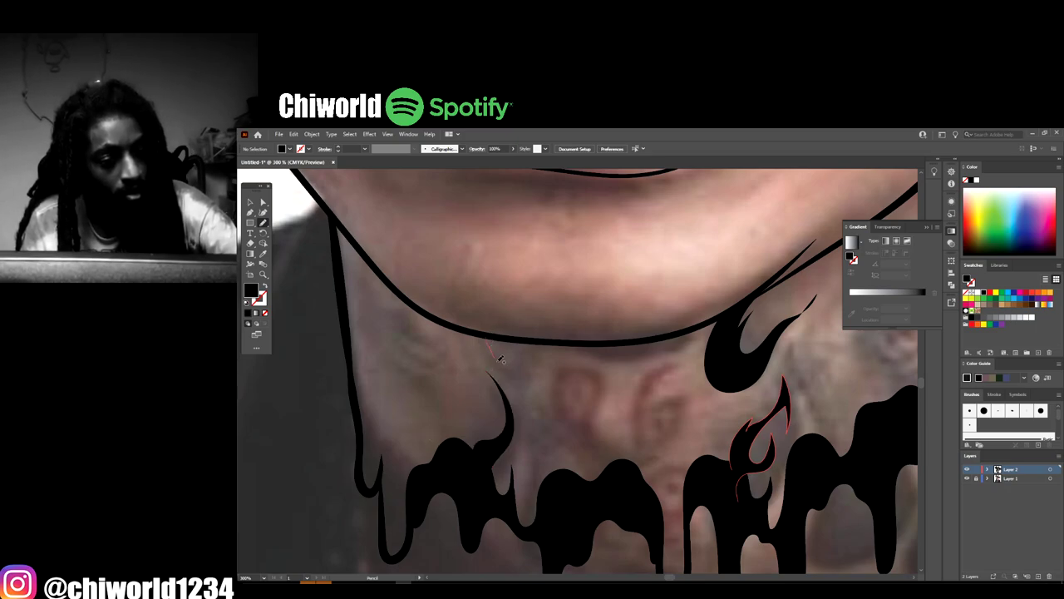
pyautogui.moveTo(499, 358)
pyautogui.mouseDown()
pyautogui.moveTo(531, 369)
pyautogui.moveTo(538, 340)
pyautogui.moveTo(526, 360)
pyautogui.moveTo(499, 337)
pyautogui.mouseUp()
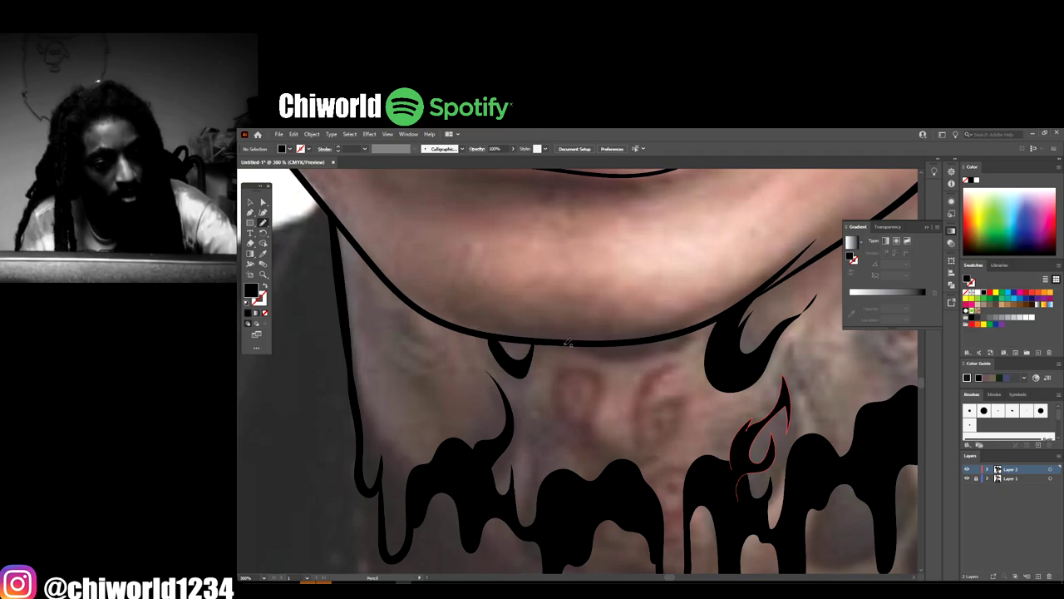
pyautogui.moveTo(567, 342)
pyautogui.mouseDown()
pyautogui.moveTo(620, 356)
pyautogui.moveTo(662, 351)
pyautogui.moveTo(690, 329)
pyautogui.moveTo(567, 342)
pyautogui.mouseUp()
pyautogui.hotkey('ctrl', '-')
pyautogui.hotkey('ctrl', '-')
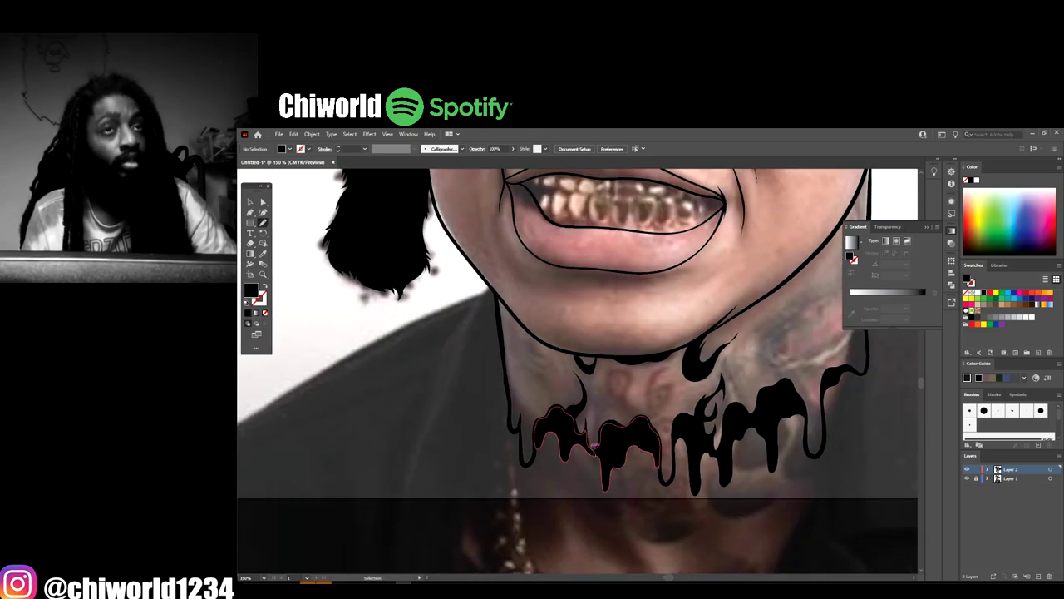
# Draw a black flame tattoo with several pointed, curving tongues on the left side of the neck below the jawline
pyautogui.hotkey('ctrl', '+')
pyautogui.hotkey('ctrl', '+')
pyautogui.hotkey('ctrl', '+')
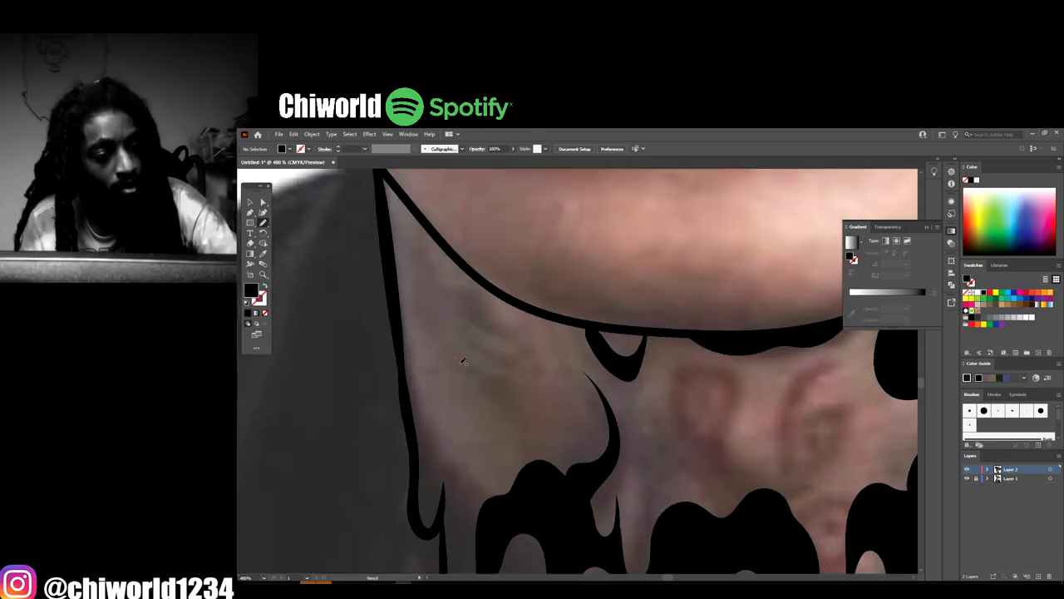
pyautogui.moveTo(463, 361)
pyautogui.mouseDown()
pyautogui.moveTo(510, 410)
pyautogui.moveTo(515, 440)
pyautogui.moveTo(509, 377)
pyautogui.moveTo(450, 337)
pyautogui.moveTo(445, 316)
pyautogui.moveTo(494, 357)
pyautogui.moveTo(446, 291)
pyautogui.moveTo(516, 344)
pyautogui.mouseUp()
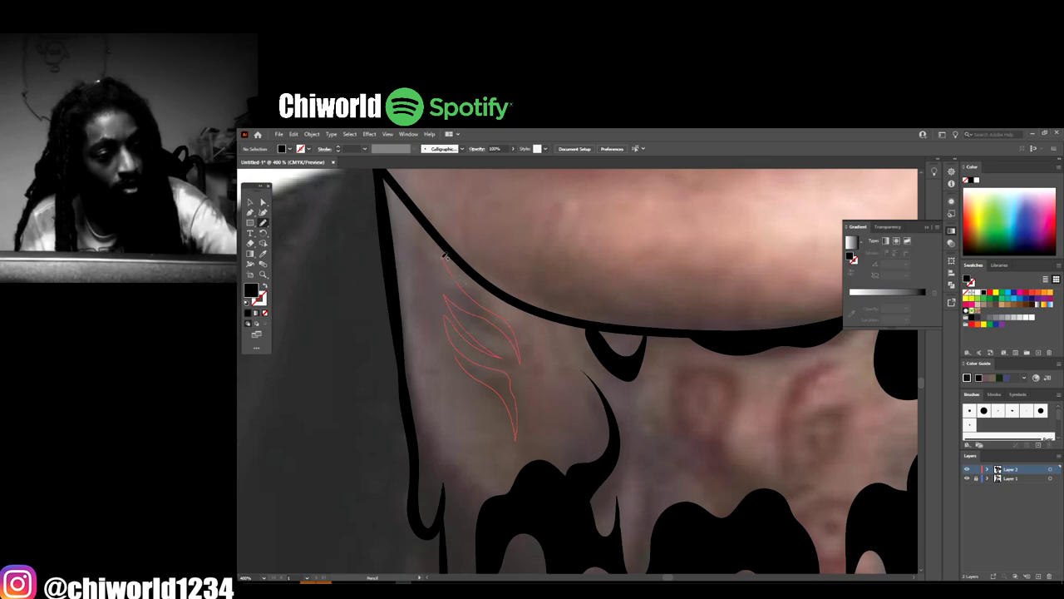
pyautogui.moveTo(445, 256); pyautogui.dragTo(439, 290)
pyautogui.moveTo(440, 333); pyautogui.dragTo(456, 357)
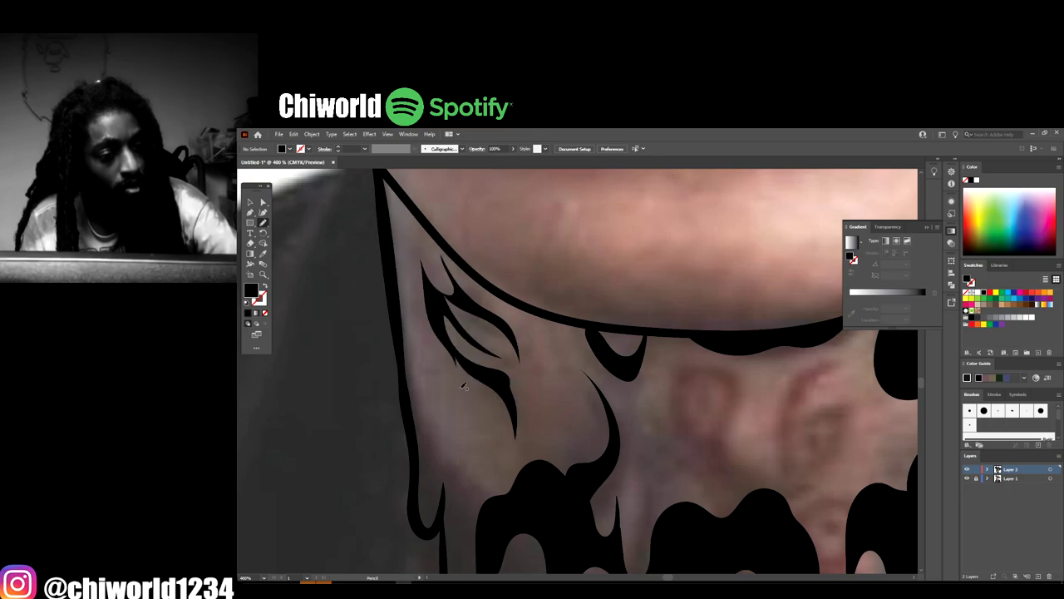
# Hide the photo layer to check the neck flame tattoos on the whole line drawing, and show it again
pyautogui.hotkey('ctrl', '-')
pyautogui.hotkey('ctrl', '-')
pyautogui.hotkey('ctrl', '-')
pyautogui.hotkey('ctrl', '-')
pyautogui.hotkey('ctrl', '-')
pyautogui.hotkey('ctrl', '-')
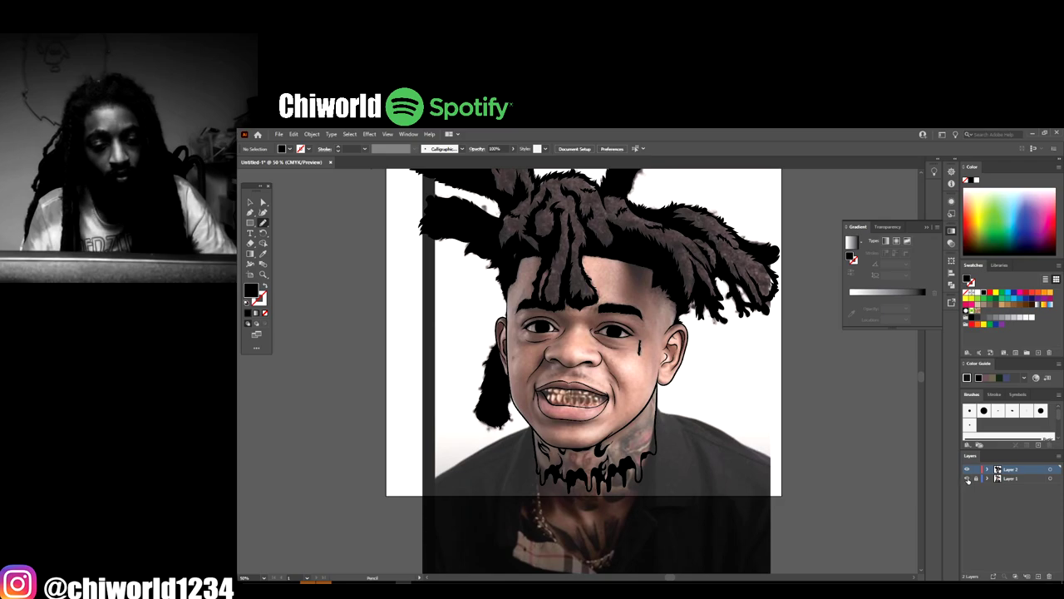
pyautogui.click(967, 479)
pyautogui.hotkey('ctrl', '-')
pyautogui.hotkey('ctrl', '+')
pyautogui.hotkey('ctrl', '+')
pyautogui.click(967, 479)
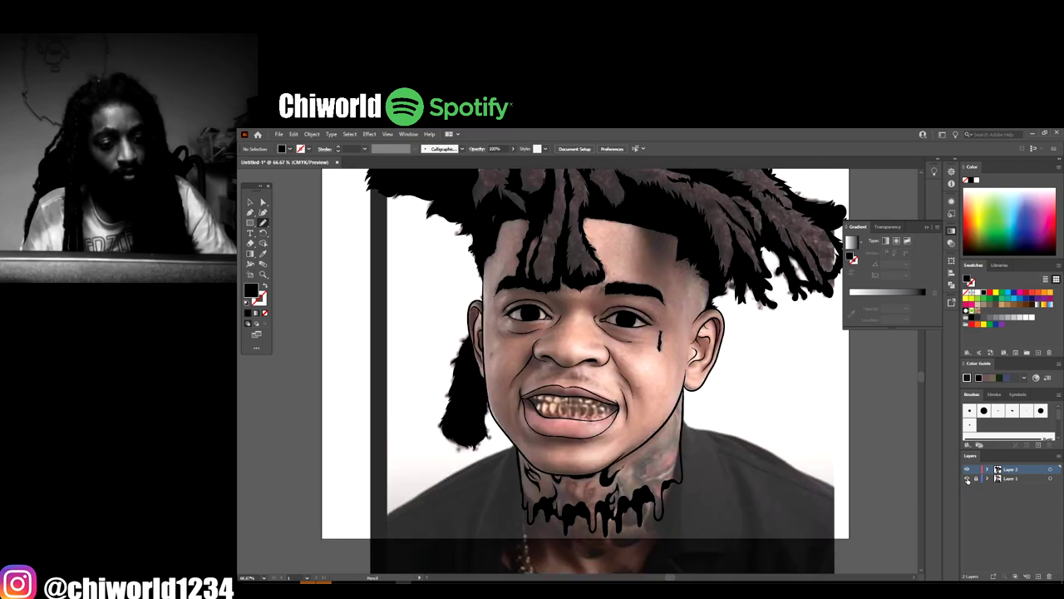
# Draw a slim forked black flame above the drips, just right of the curved spike on the left part of the neck
pyautogui.hotkey('ctrl', '+')
pyautogui.hotkey('ctrl', '+')
pyautogui.hotkey('ctrl', '+')
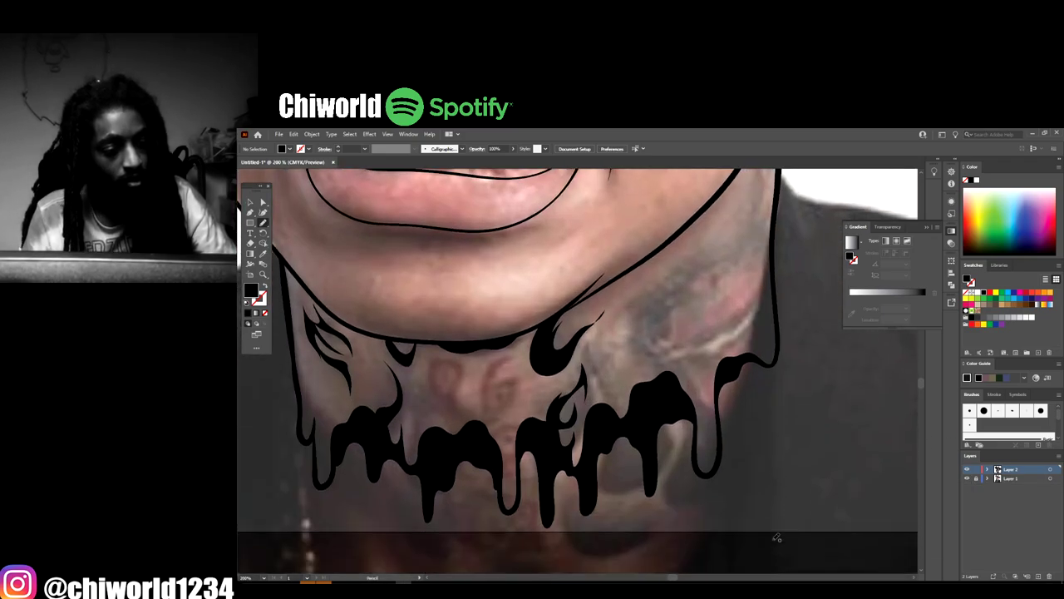
pyautogui.hotkey('ctrl', '+')
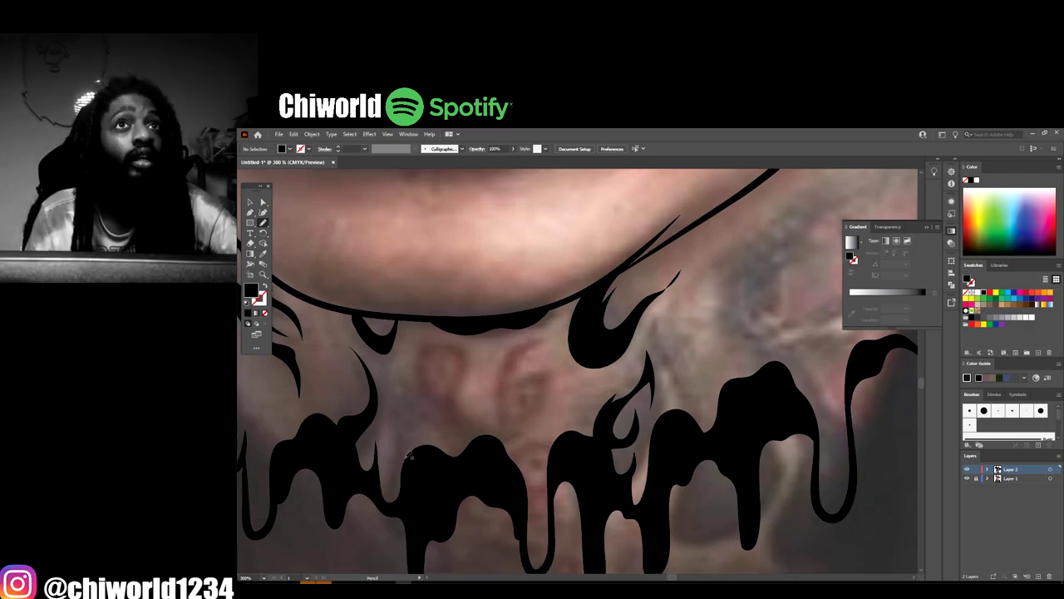
pyautogui.moveTo(394, 486)
pyautogui.mouseDown()
pyautogui.moveTo(405, 422)
pyautogui.moveTo(397, 397)
pyautogui.moveTo(405, 420)
pyautogui.moveTo(415, 426)
pyautogui.moveTo(416, 405)
pyautogui.moveTo(439, 432)
pyautogui.moveTo(430, 406)
pyautogui.moveTo(405, 389)
pyautogui.moveTo(412, 411)
pyautogui.moveTo(399, 398)
pyautogui.moveTo(391, 369)
pyautogui.moveTo(395, 491)
pyautogui.mouseUp()
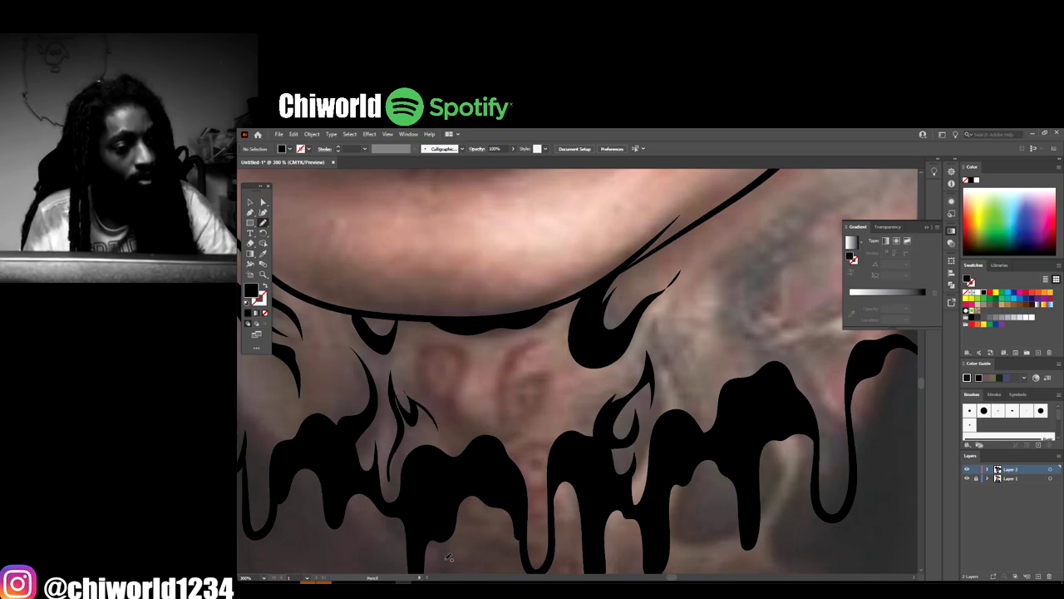
# Draw a small branching black flame right of the hooked flame, above the drips on the right part of the neck
pyautogui.hotkey('ctrl', '-')
pyautogui.hotkey('ctrl', '-')
pyautogui.hotkey('ctrl', '-')
pyautogui.hotkey('ctrl', '+')
pyautogui.hotkey('ctrl', '+')
pyautogui.hotkey('ctrl', '+')
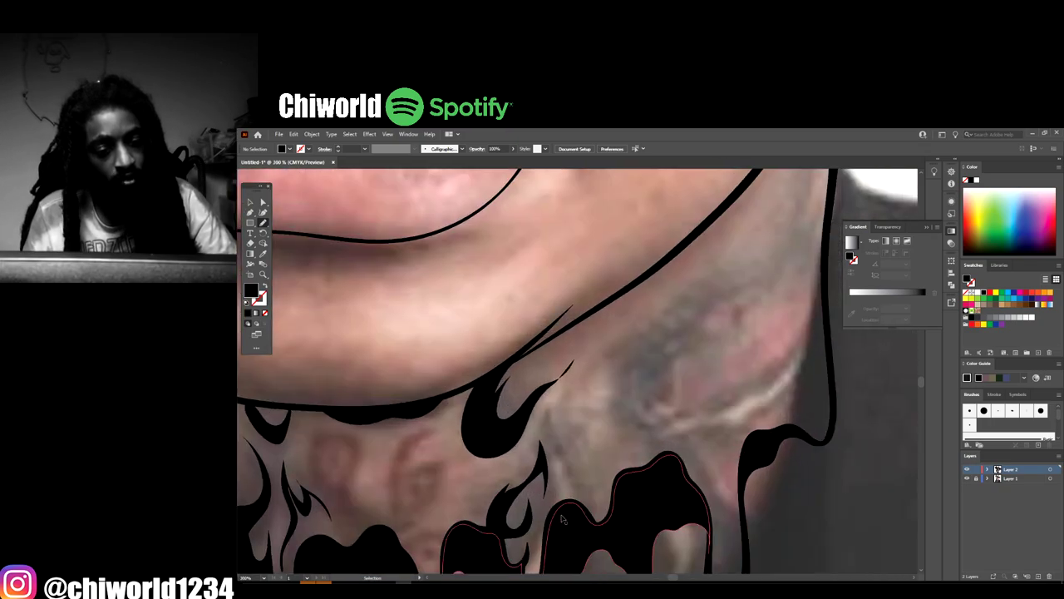
pyautogui.hscroll(1, 562, 517)
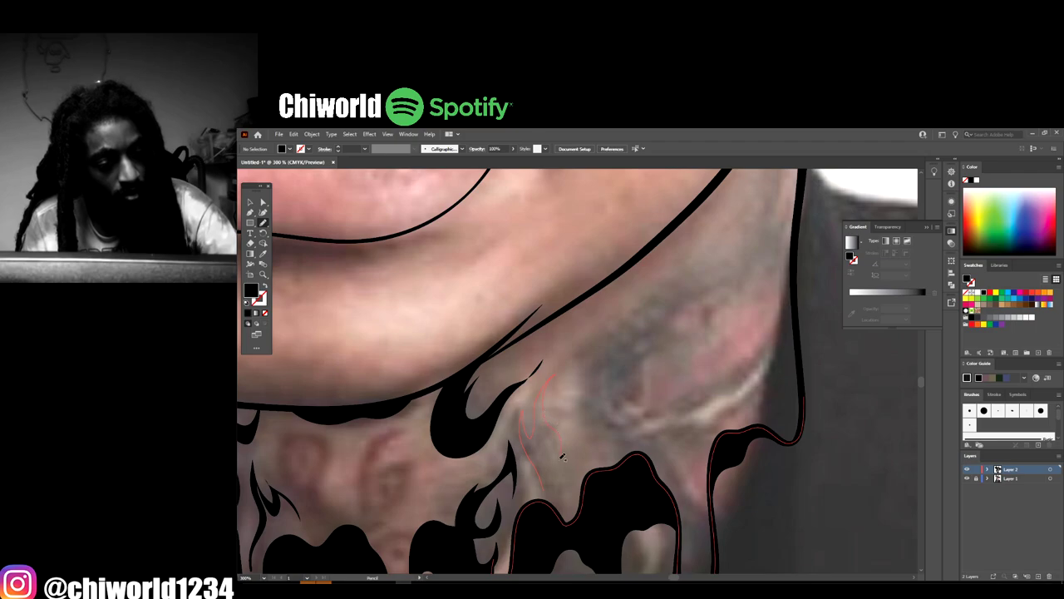
pyautogui.moveTo(547, 473); pyautogui.dragTo(545, 490)
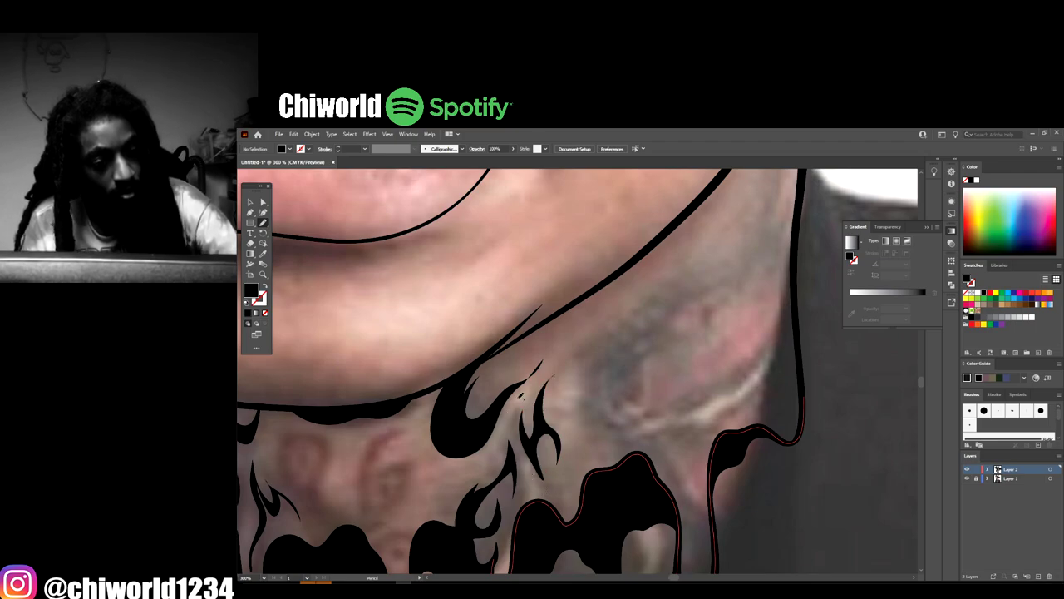
# Draw a long branching black flame up the right side of the neck, from above the drips to beneath the ear
pyautogui.scroll(3, 602, 389)
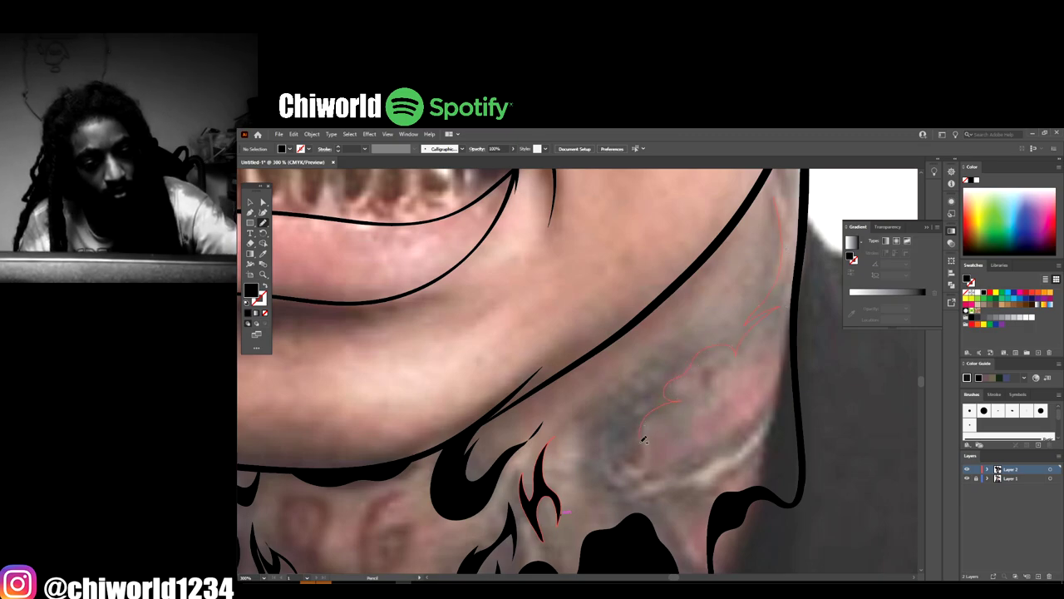
pyautogui.moveTo(627, 456)
pyautogui.mouseDown()
pyautogui.moveTo(603, 466)
pyautogui.moveTo(615, 407)
pyautogui.moveTo(624, 446)
pyautogui.mouseUp()
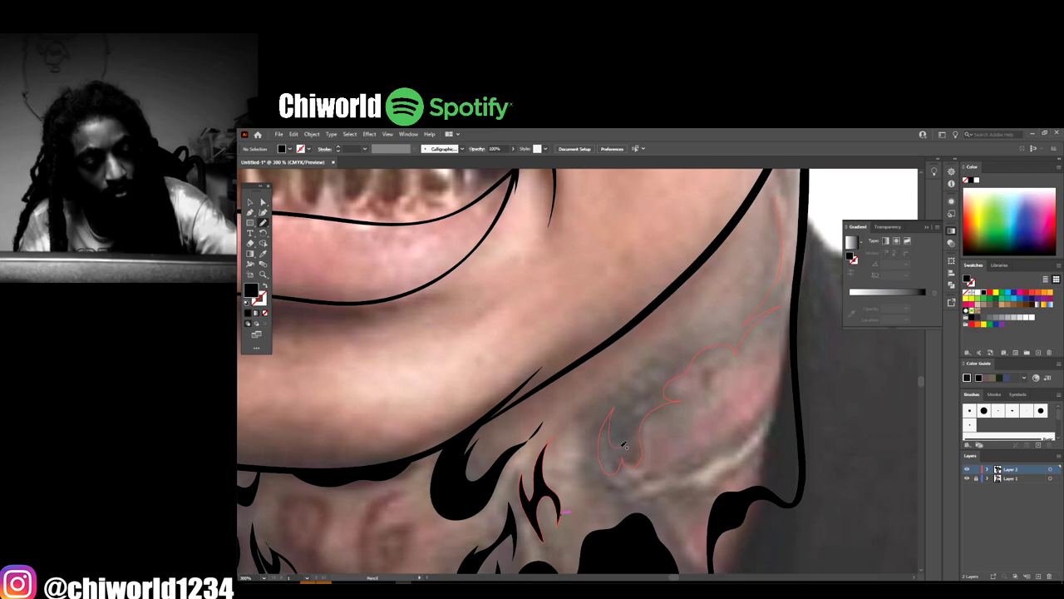
pyautogui.moveTo(634, 405); pyautogui.dragTo(651, 372)
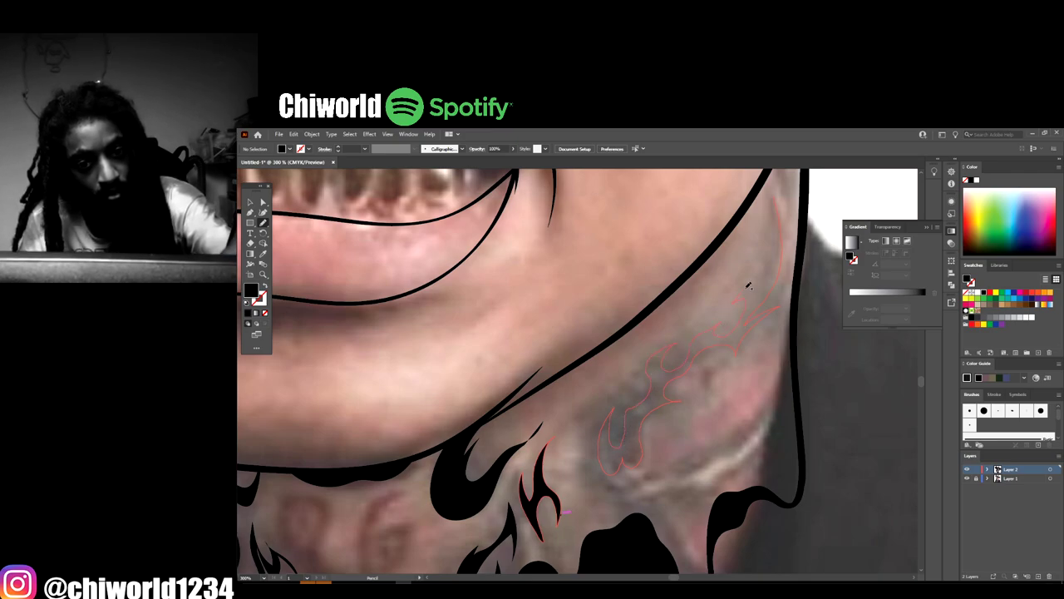
pyautogui.moveTo(773, 210); pyautogui.dragTo(775, 185)
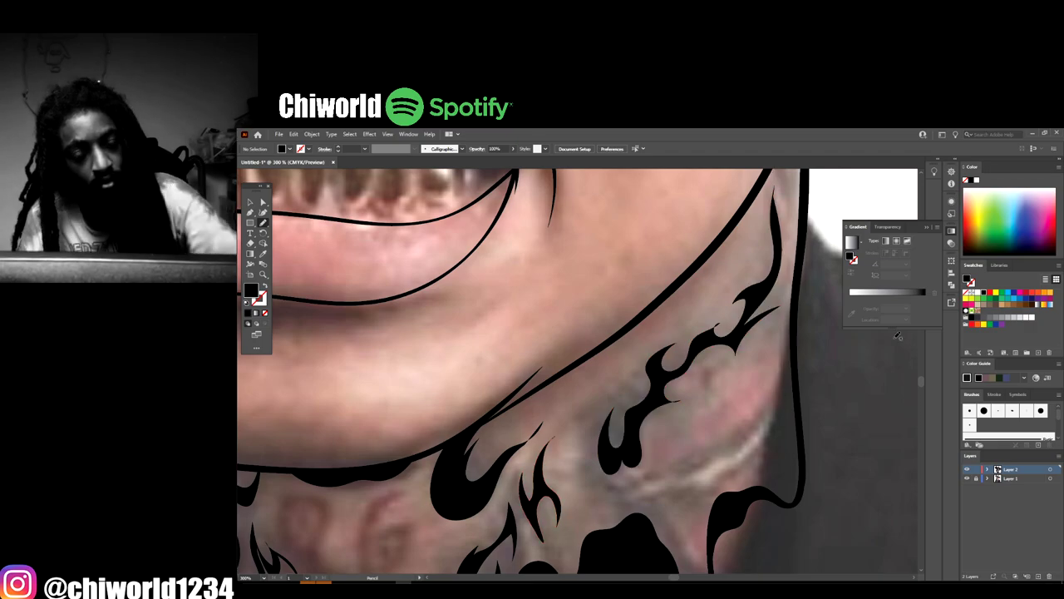
# Hide the photo layer to check the long right-side neck flame on the line drawing, and show it again
pyautogui.hotkey('ctrl', '-')
pyautogui.hotkey('ctrl', '-')
pyautogui.hotkey('ctrl', '-')
pyautogui.hotkey('ctrl', '-')
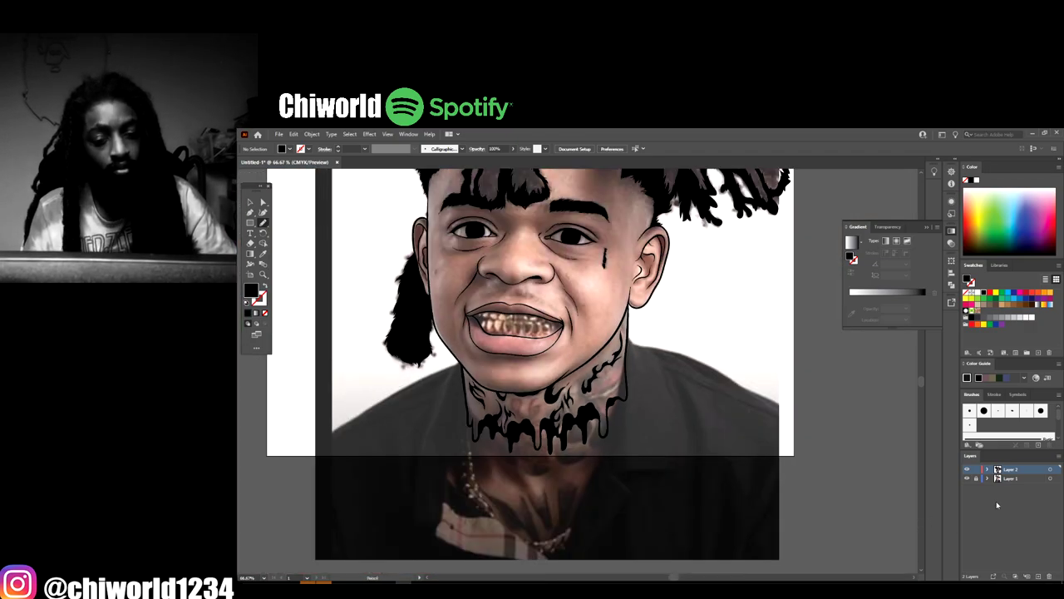
pyautogui.click(967, 479)
pyautogui.hotkey('ctrl', '-')
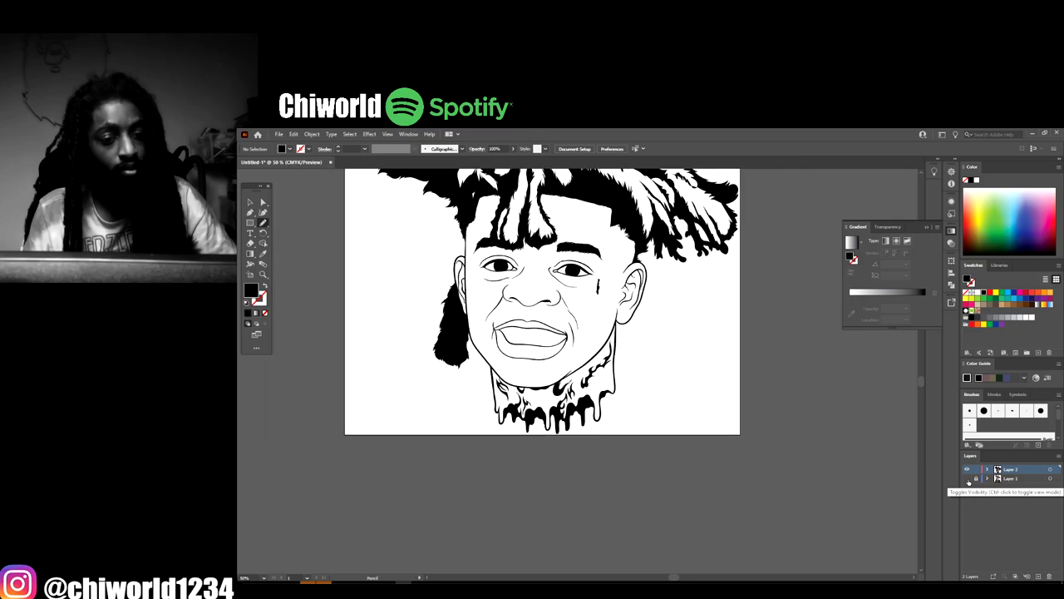
pyautogui.hotkey('ctrl', '+')
pyautogui.hotkey('ctrl', '+')
pyautogui.hotkey('ctrl', '+')
pyautogui.click(967, 479)
# Extend the hooked and branching flames upward, and draw two long curving flames beneath the large flame on the right side of the neck
pyautogui.hotkey('ctrl', '+')
pyautogui.hotkey('ctrl', '+')
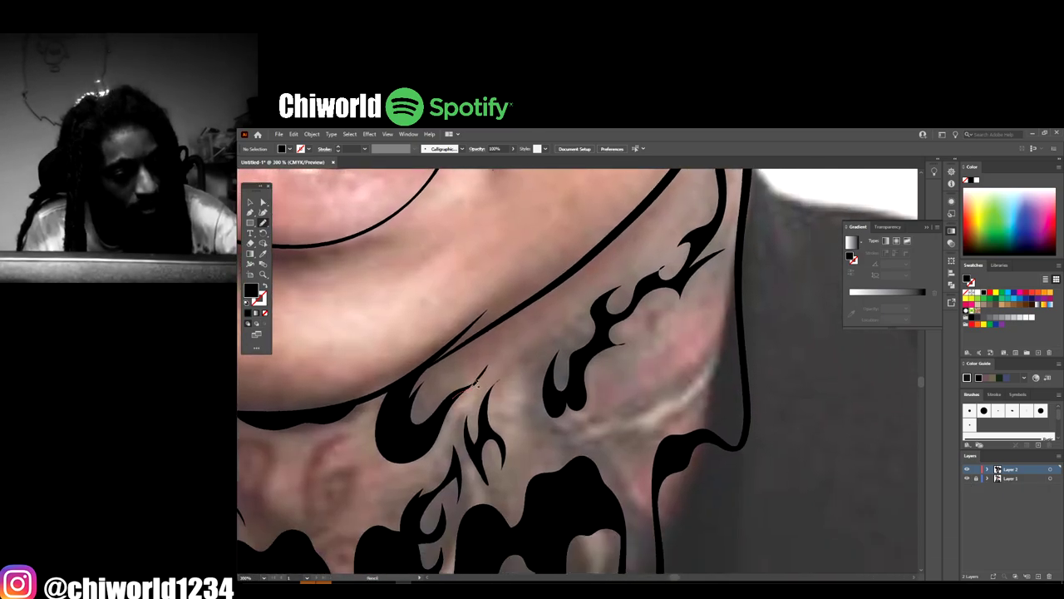
pyautogui.moveTo(466, 386); pyautogui.dragTo(451, 406)
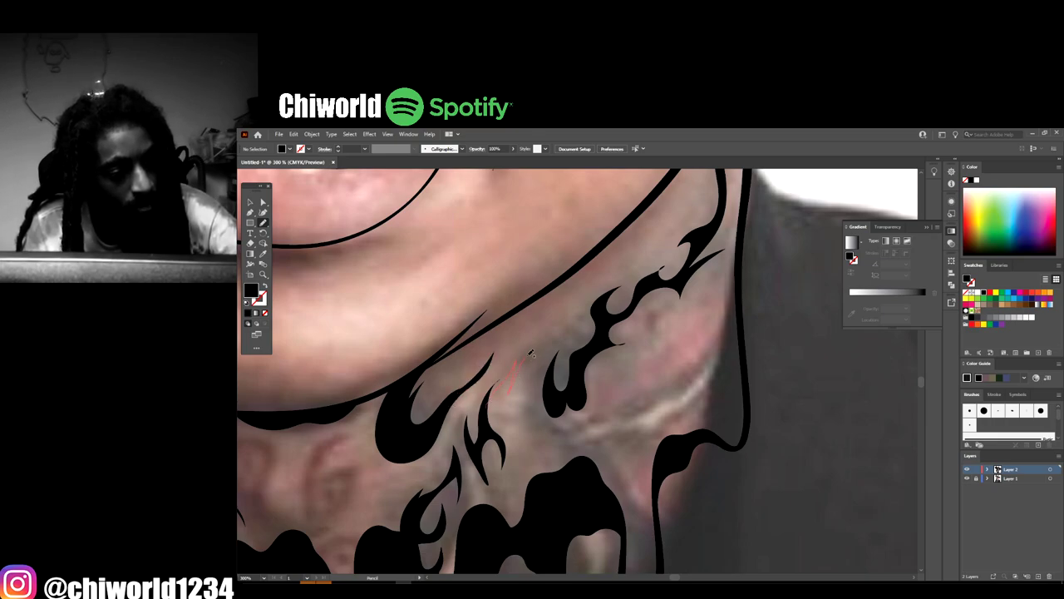
pyautogui.moveTo(491, 401); pyautogui.dragTo(489, 404)
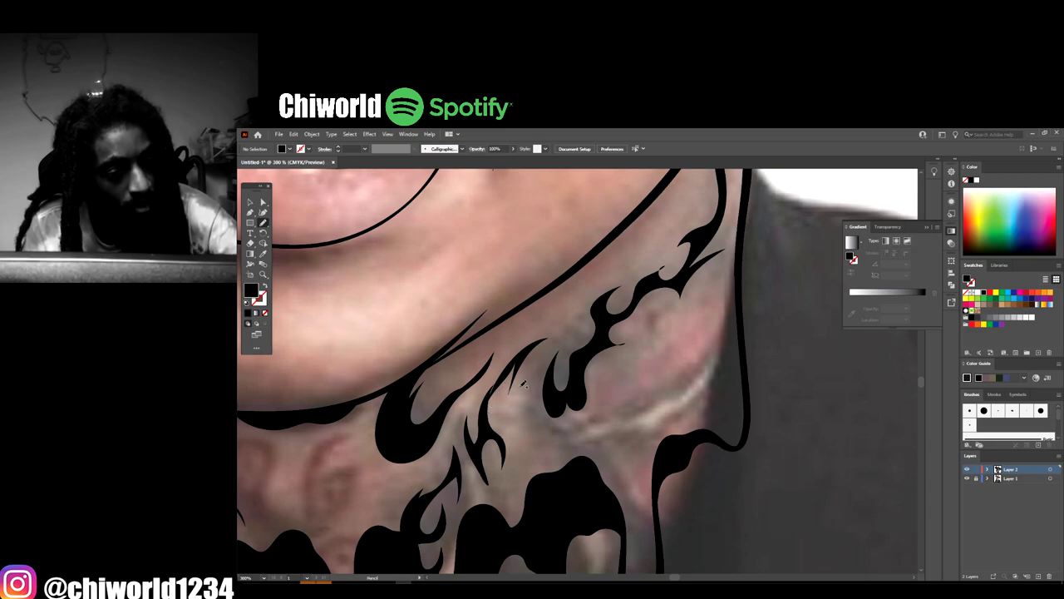
pyautogui.moveTo(541, 361)
pyautogui.mouseDown()
pyautogui.moveTo(531, 399)
pyautogui.moveTo(545, 433)
pyautogui.mouseUp()
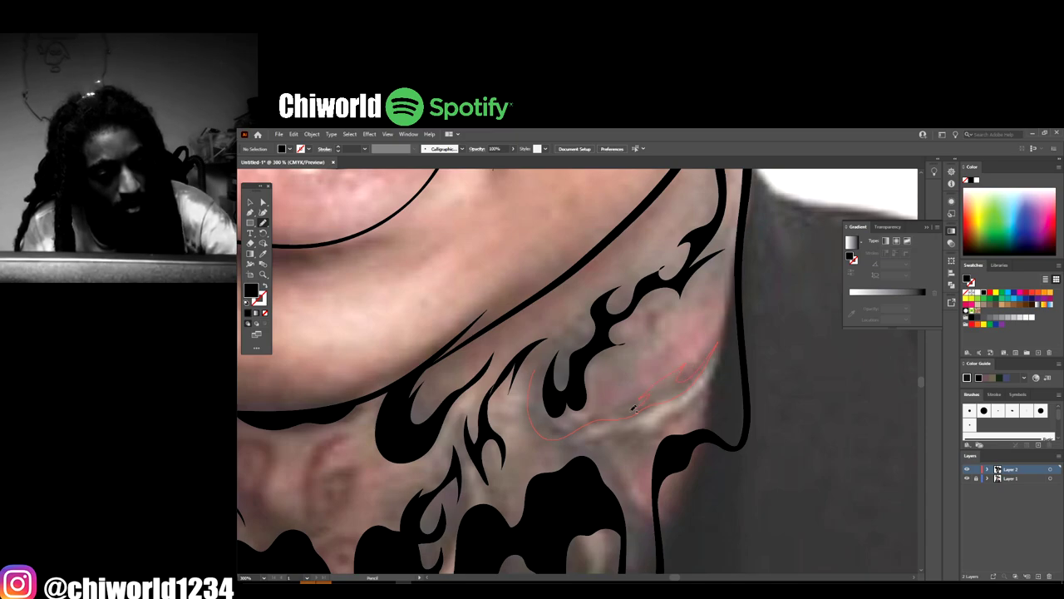
pyautogui.moveTo(634, 408); pyautogui.dragTo(587, 417)
pyautogui.moveTo(534, 380); pyautogui.dragTo(542, 361)
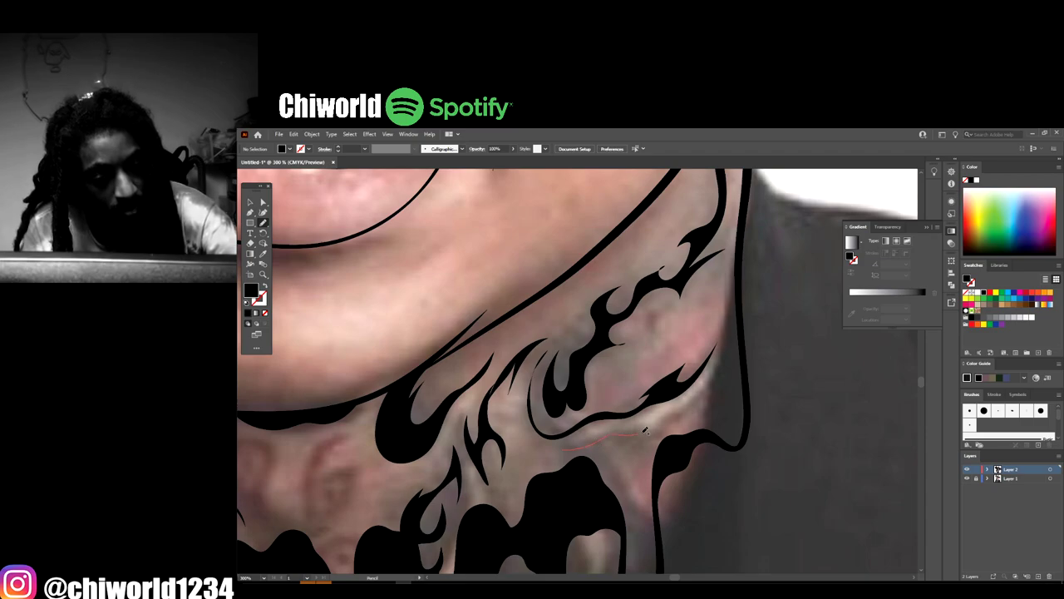
pyautogui.moveTo(695, 401)
pyautogui.mouseDown()
pyautogui.moveTo(736, 334)
pyautogui.moveTo(725, 408)
pyautogui.moveTo(705, 397)
pyautogui.moveTo(643, 442)
pyautogui.moveTo(603, 452)
pyautogui.moveTo(615, 467)
pyautogui.moveTo(538, 442)
pyautogui.moveTo(565, 445)
pyautogui.mouseUp()
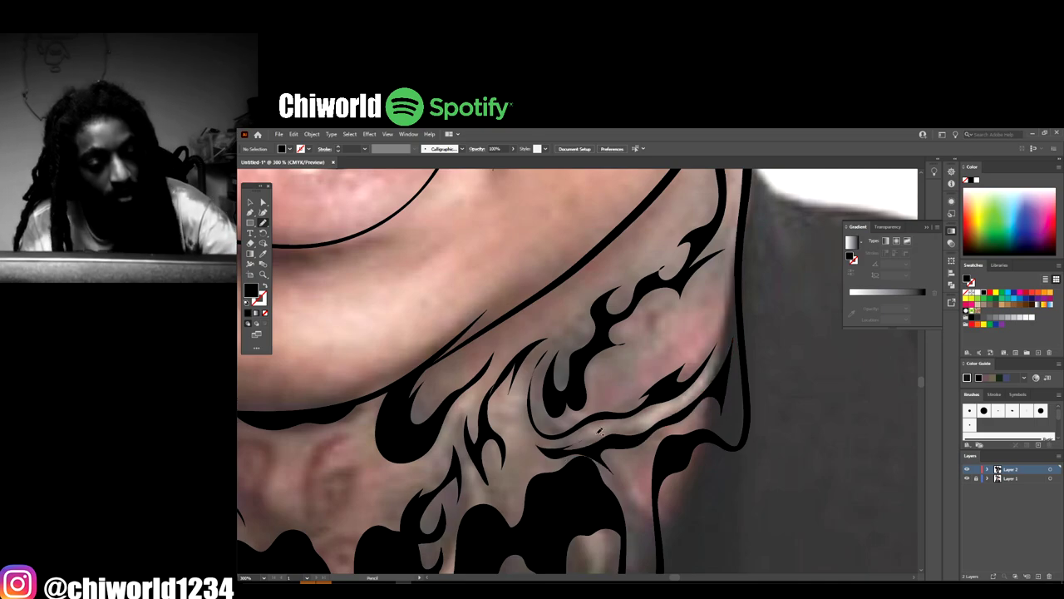
# Hide the photo layer to check the added curving neck flames on the line drawing, and show it again
pyautogui.hotkey('ctrl', '-')
pyautogui.hotkey('ctrl', '-')
pyautogui.hotkey('ctrl', '-')
pyautogui.hotkey('ctrl', '-')
pyautogui.hscroll(-2, 700, 473)
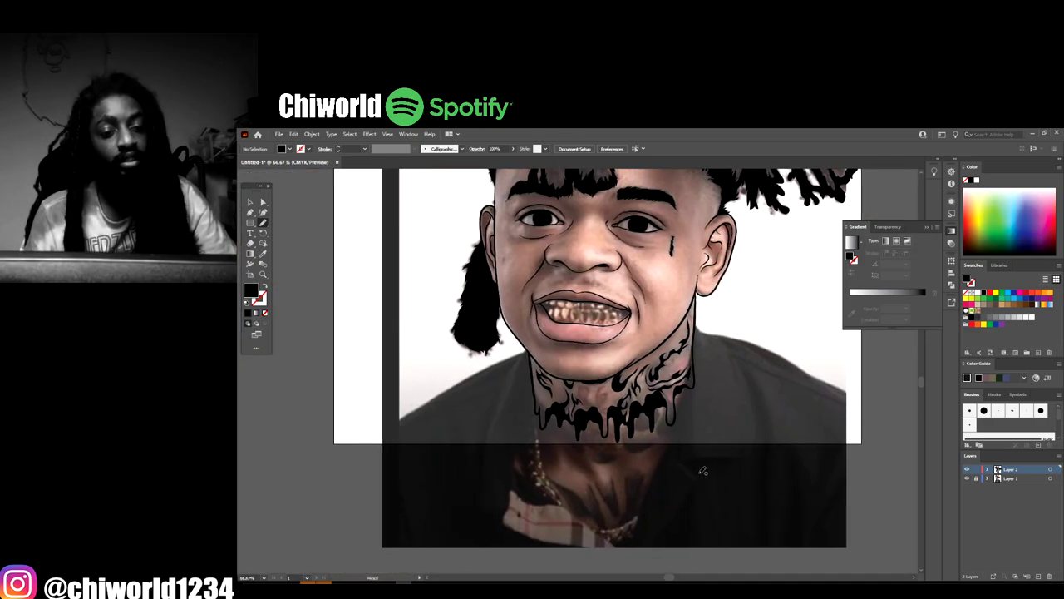
pyautogui.scroll(2, 700, 473)
pyautogui.click(967, 479)
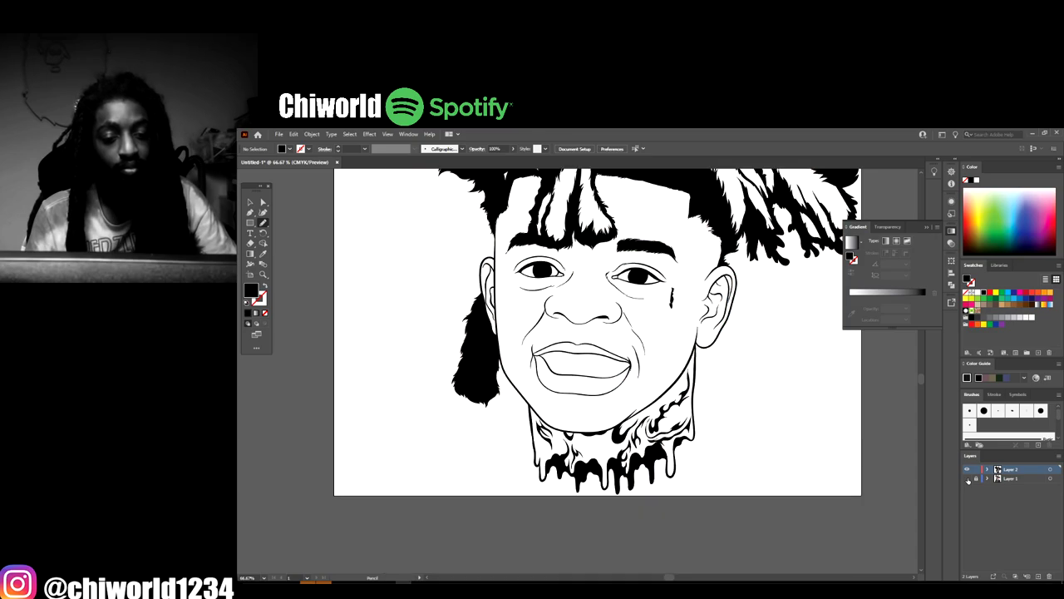
pyautogui.hotkey('ctrl', '-')
pyautogui.hotkey('ctrl', '+')
pyautogui.hotkey('ctrl', '+')
pyautogui.hotkey('ctrl', '+')
pyautogui.hotkey('ctrl', '+')
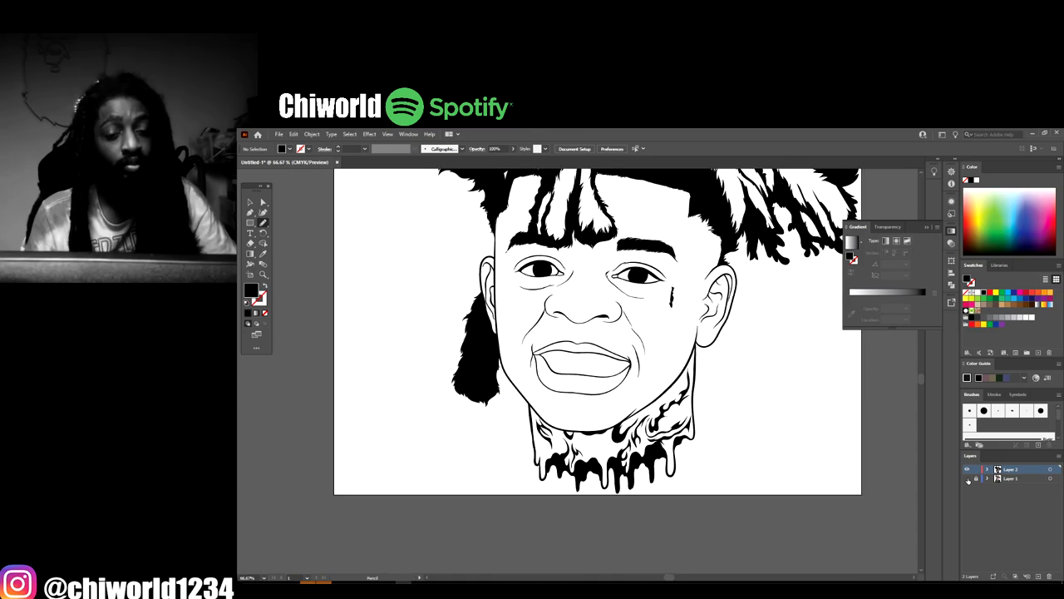
pyautogui.click(967, 478)
# Fill the space between the large right-side flame and the curving flames below it with smaller forked black flames
pyautogui.hotkey('ctrl', '+')
pyautogui.hotkey('ctrl', '+')
pyautogui.hscroll(4, 739, 496)
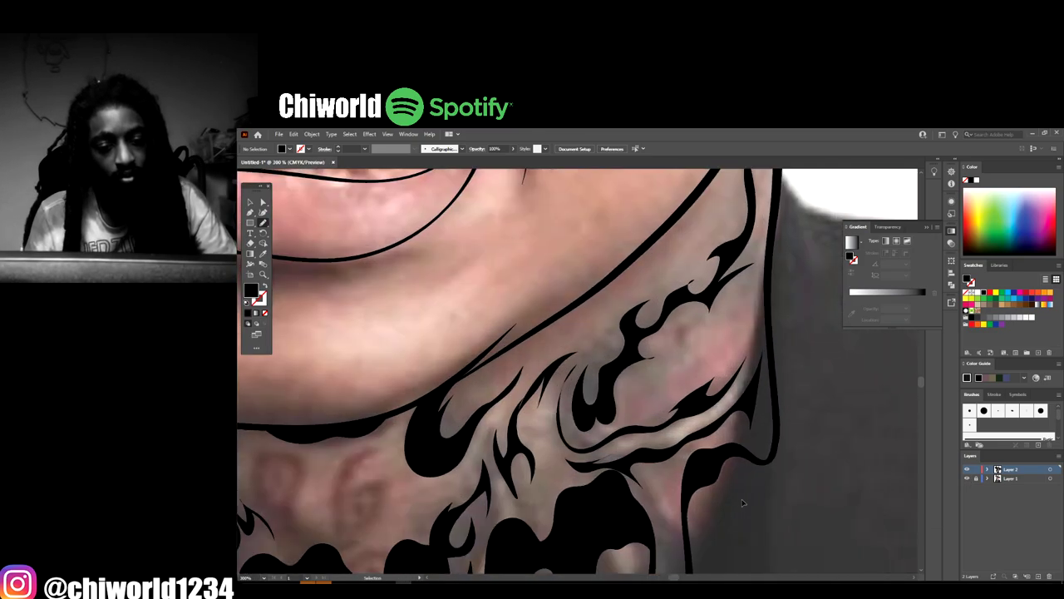
pyautogui.hotkey('ctrl', '+')
pyautogui.scroll(1, 739, 495)
pyautogui.moveTo(573, 391); pyautogui.dragTo(608, 394)
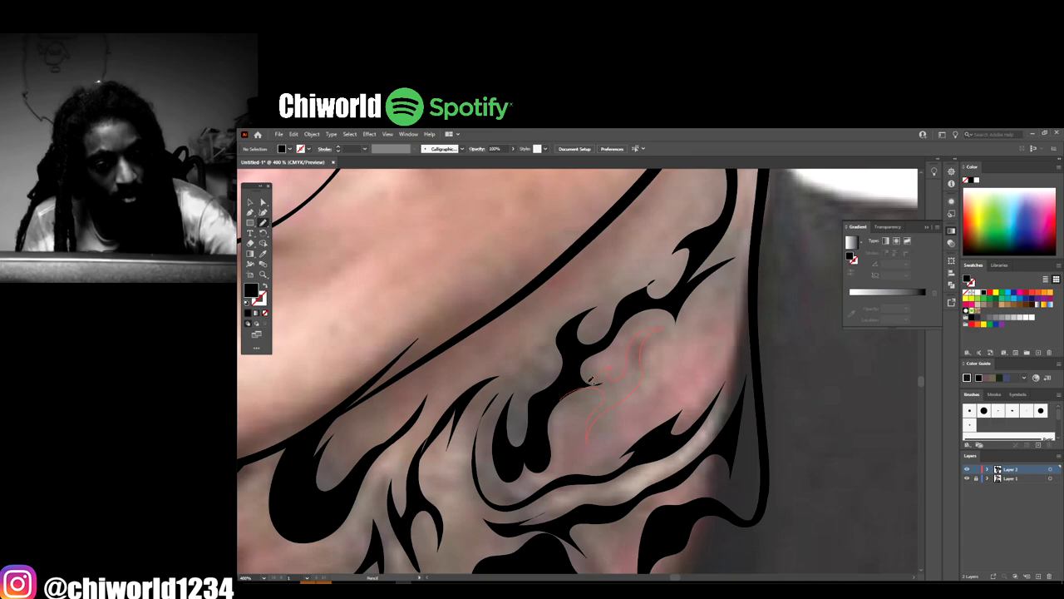
pyautogui.moveTo(593, 380)
pyautogui.mouseDown()
pyautogui.moveTo(625, 427)
pyautogui.moveTo(705, 359)
pyautogui.moveTo(720, 317)
pyautogui.moveTo(713, 357)
pyautogui.moveTo(605, 452)
pyautogui.mouseUp()
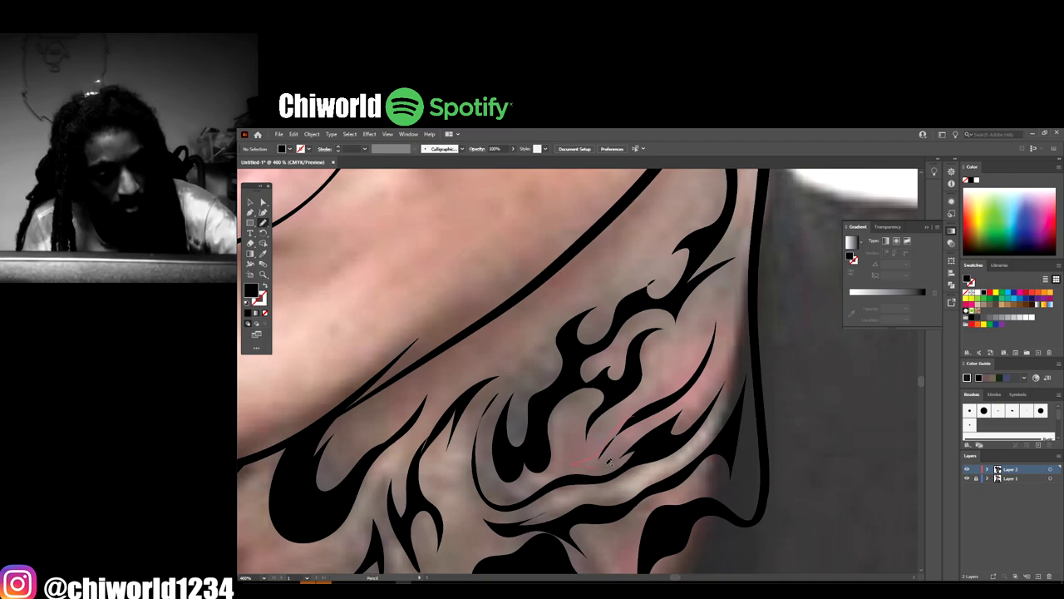
pyautogui.moveTo(614, 444); pyautogui.dragTo(636, 421)
# Hide the photo layer to check the filled flame cluster on the whole portrait, and show it again
pyautogui.scroll(-4, 685, 504)
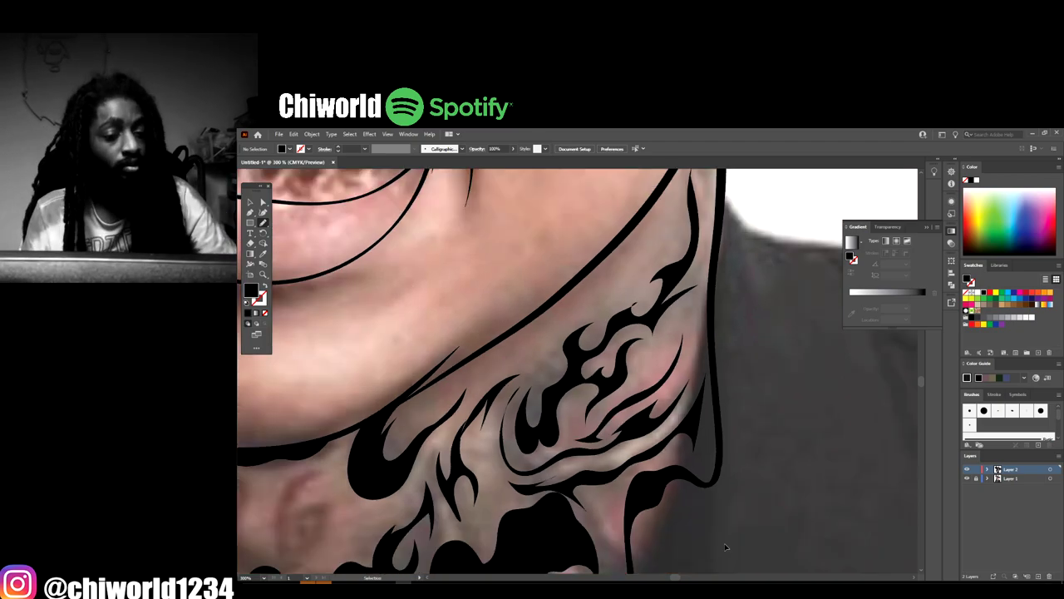
pyautogui.click(966, 479)
pyautogui.hotkey('ctrl', '-')
pyautogui.hotkey('ctrl', '-')
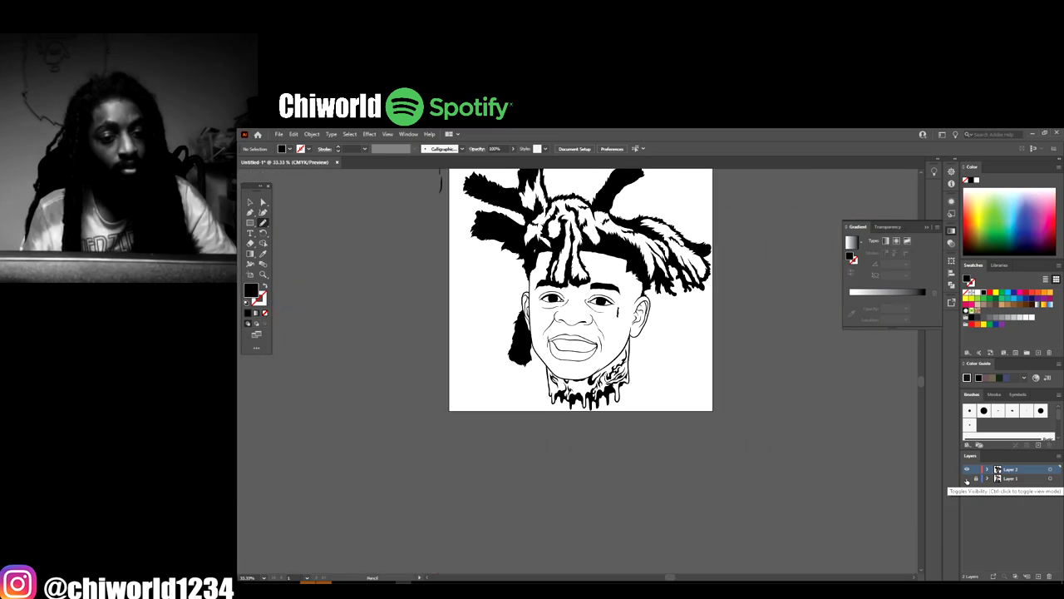
pyautogui.hotkey('ctrl', '+')
pyautogui.hotkey('ctrl', '+')
pyautogui.hotkey('ctrl', '+')
pyautogui.click(966, 479)
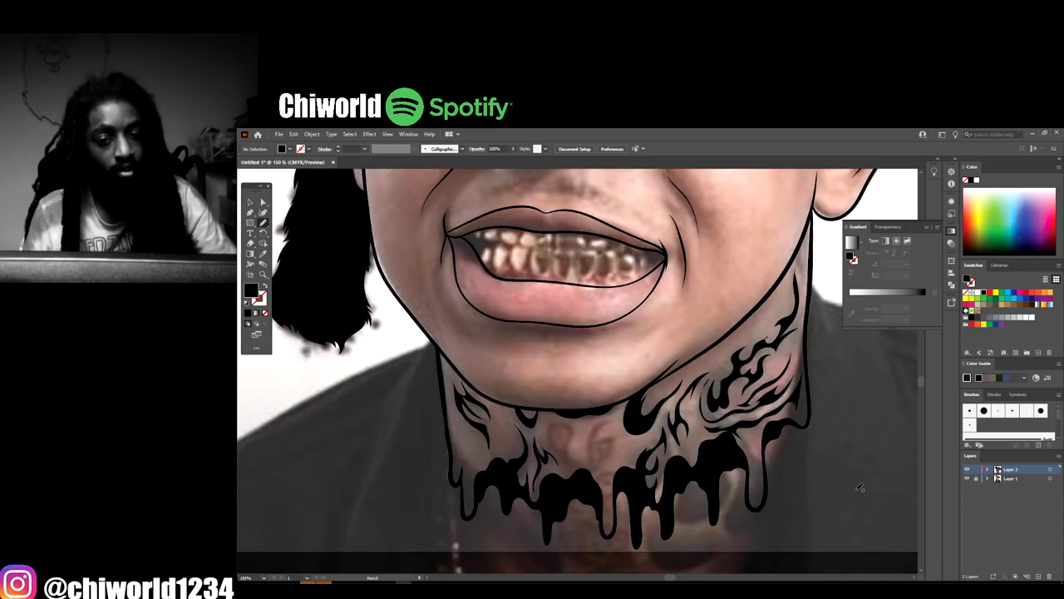
# Draw a narrow pointed black shape at the top of the neck below the ear, between the jawline and the neck outline
pyautogui.scroll(3, 853, 491)
pyautogui.hotkey('ctrl', '+')
pyautogui.hscroll(6, 852, 493)
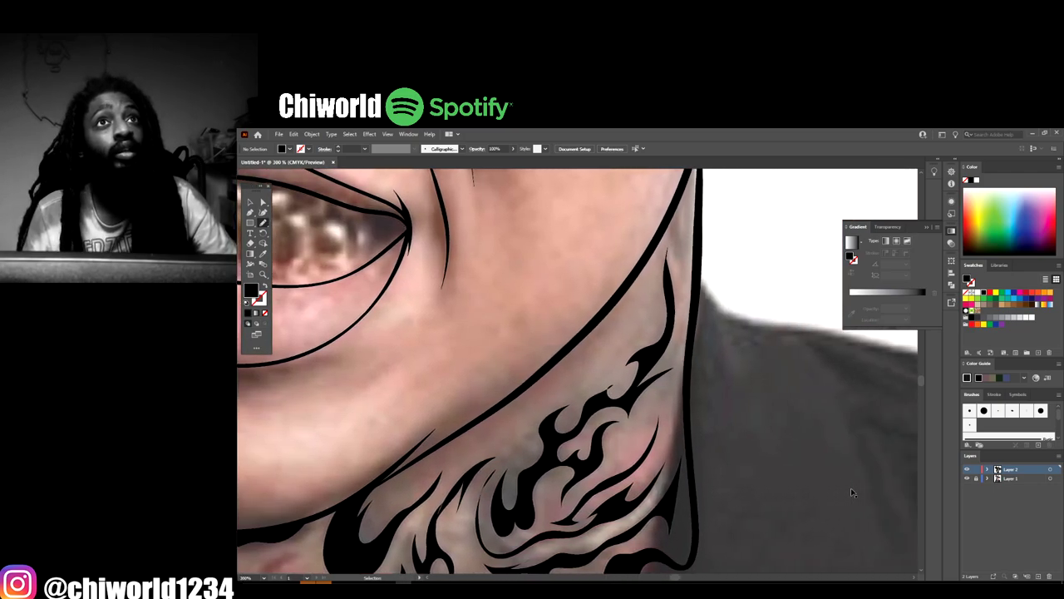
pyautogui.scroll(1, 855, 486)
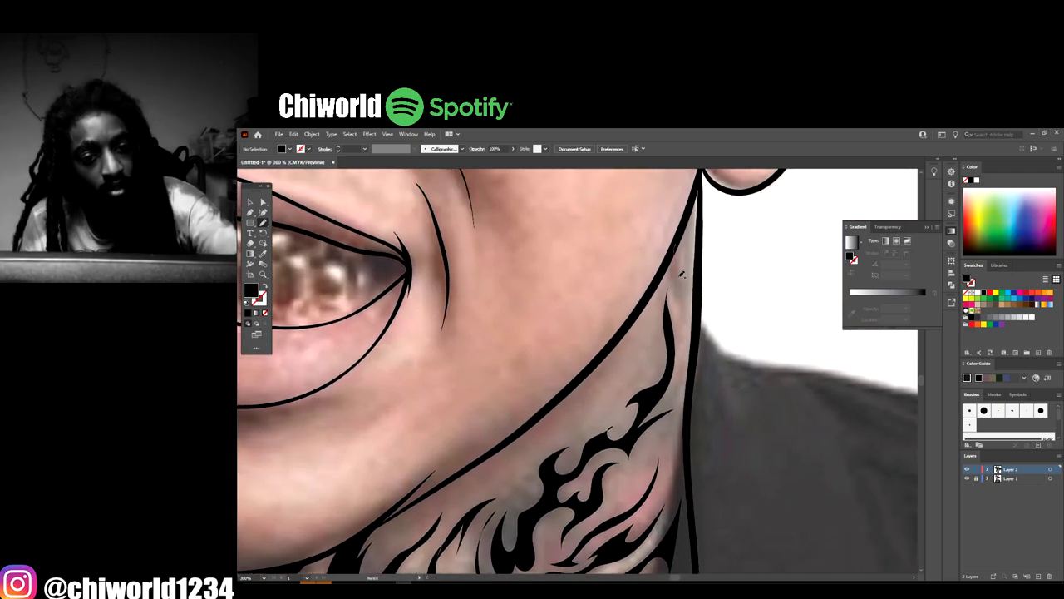
pyautogui.hotkey('ctrl', '-')
pyautogui.hotkey('ctrl', '-')
pyautogui.hotkey('ctrl', '-')
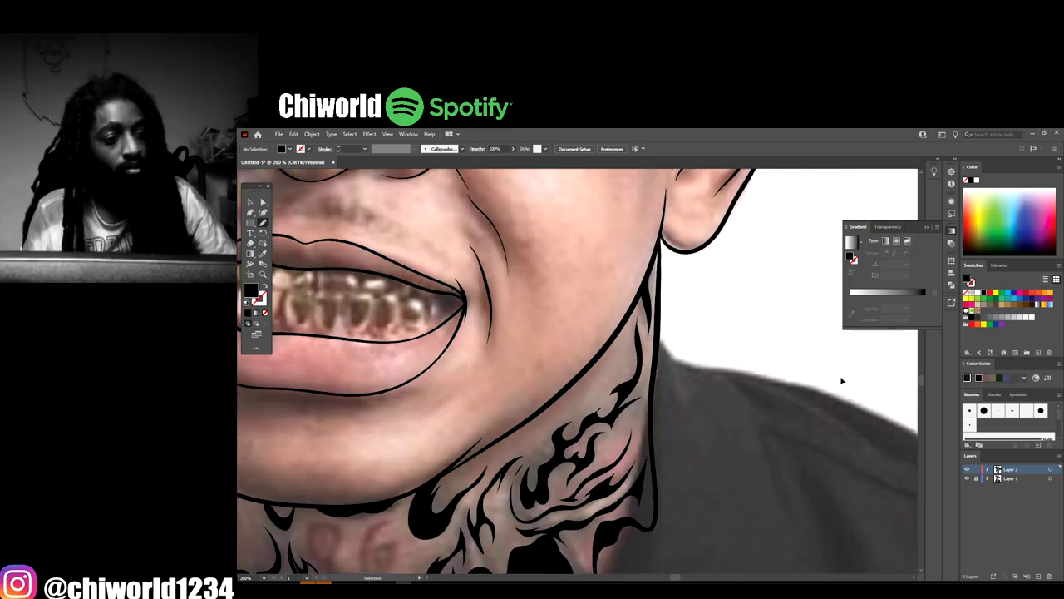
# Trace the 6-shaped and R-shaped character tattoos in the middle of the neck below the chin with thin black strokes
pyautogui.hotkey('ctrl', '+')
pyautogui.hotkey('ctrl', '+')
pyautogui.hotkey('ctrl', '+')
pyautogui.hotkey('ctrl', '+')
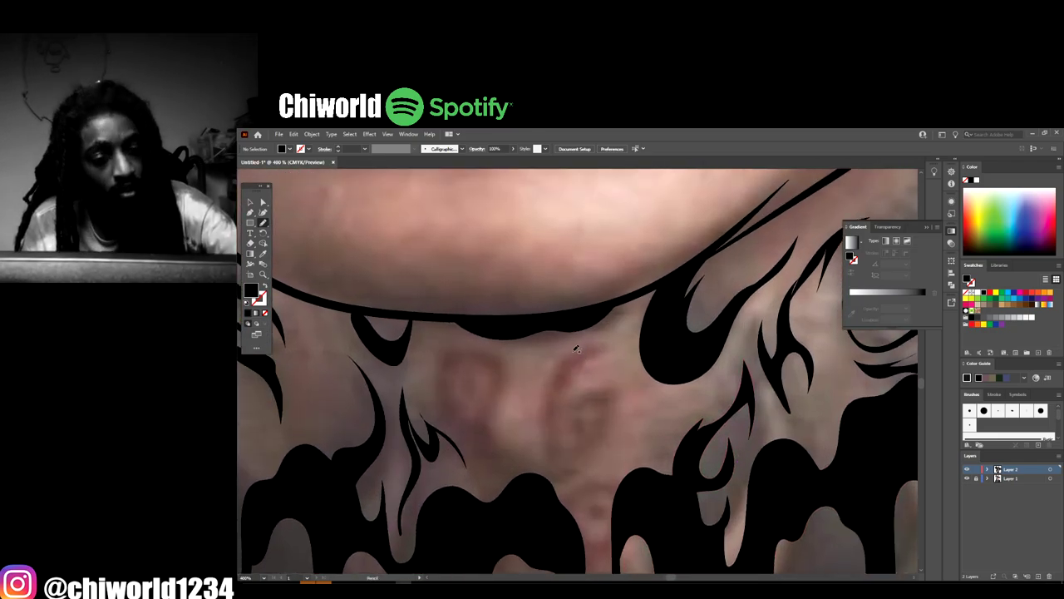
pyautogui.moveTo(540, 420)
pyautogui.mouseDown()
pyautogui.moveTo(553, 476)
pyautogui.moveTo(577, 469)
pyautogui.moveTo(609, 429)
pyautogui.moveTo(616, 388)
pyautogui.moveTo(570, 405)
pyautogui.moveTo(613, 392)
pyautogui.moveTo(583, 455)
pyautogui.moveTo(555, 469)
pyautogui.moveTo(545, 412)
pyautogui.moveTo(556, 380)
pyautogui.moveTo(611, 328)
pyautogui.mouseUp()
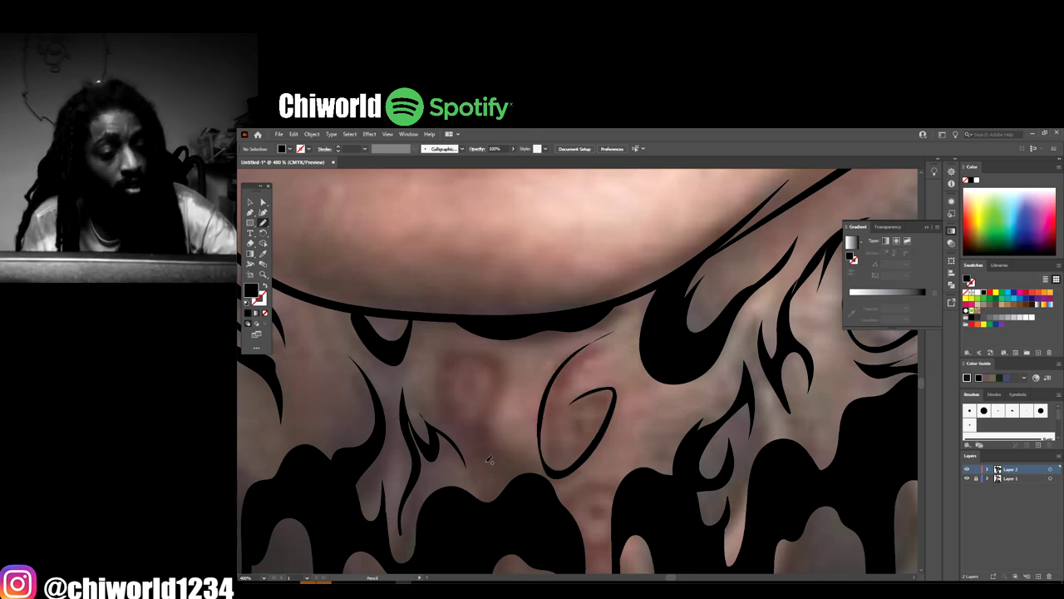
pyautogui.moveTo(497, 452)
pyautogui.mouseDown()
pyautogui.moveTo(478, 423)
pyautogui.moveTo(505, 380)
pyautogui.moveTo(501, 353)
pyautogui.mouseUp()
pyautogui.moveTo(495, 413); pyautogui.dragTo(492, 471)
pyautogui.moveTo(442, 410)
pyautogui.mouseDown()
pyautogui.moveTo(464, 354)
pyautogui.moveTo(432, 376)
pyautogui.moveTo(445, 418)
pyautogui.mouseUp()
# Hide the photo layer to check the traced neck characters on the whole line drawing, and show it again
pyautogui.hotkey('ctrl', '-')
pyautogui.hotkey('ctrl', '-')
pyautogui.hotkey('ctrl', '-')
pyautogui.hotkey('ctrl', '-')
pyautogui.hotkey('ctrl', '-')
pyautogui.hotkey('ctrl', '-')
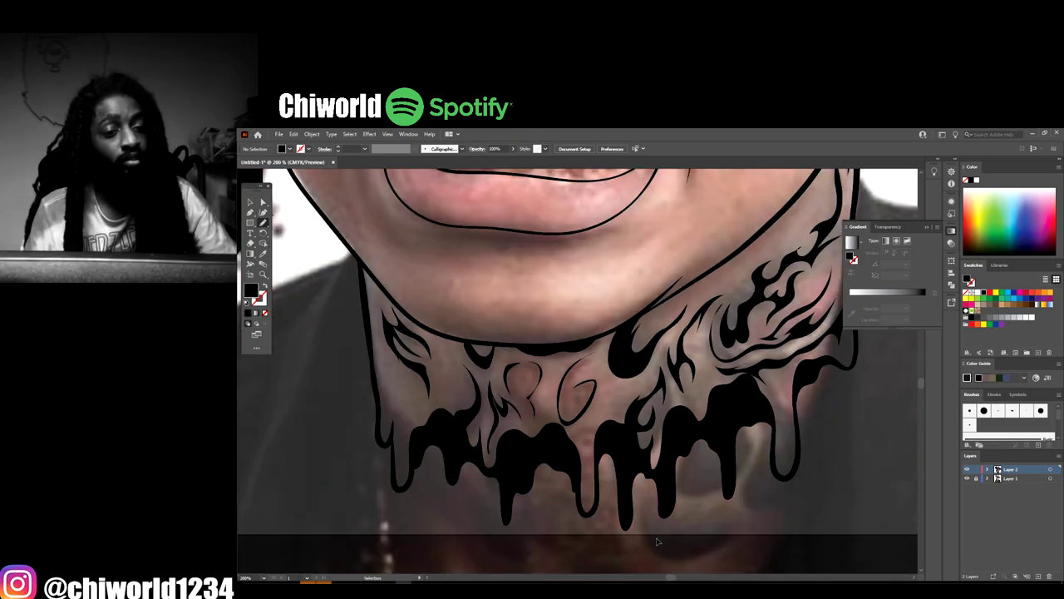
pyautogui.scroll(2, 737, 508)
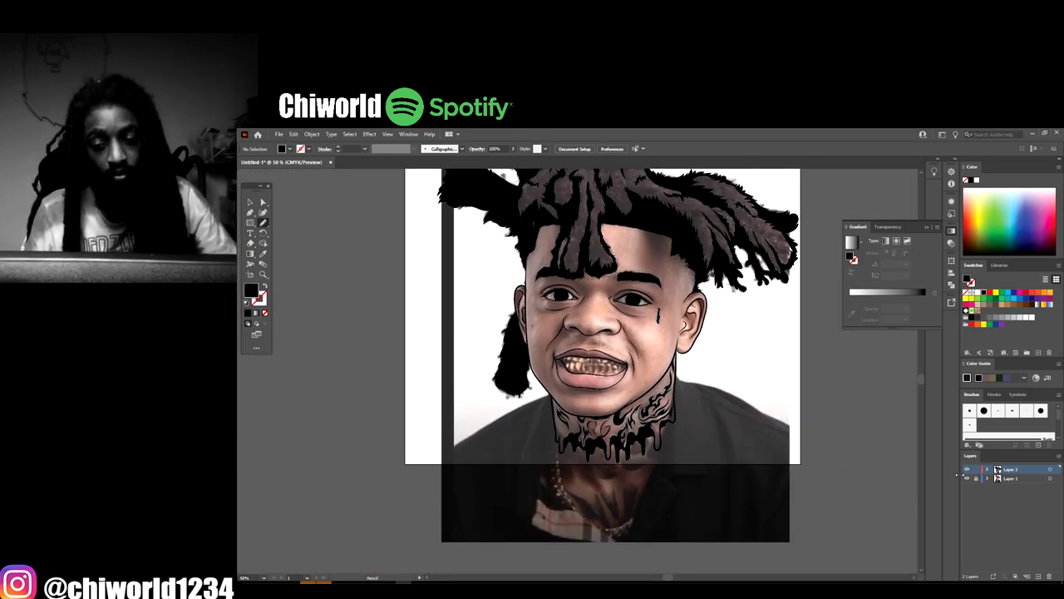
pyautogui.click(967, 479)
pyautogui.hotkey('ctrl', '-')
pyautogui.hotkey('ctrl', '+')
pyautogui.hotkey('ctrl', '+')
pyautogui.hotkey('ctrl', '+')
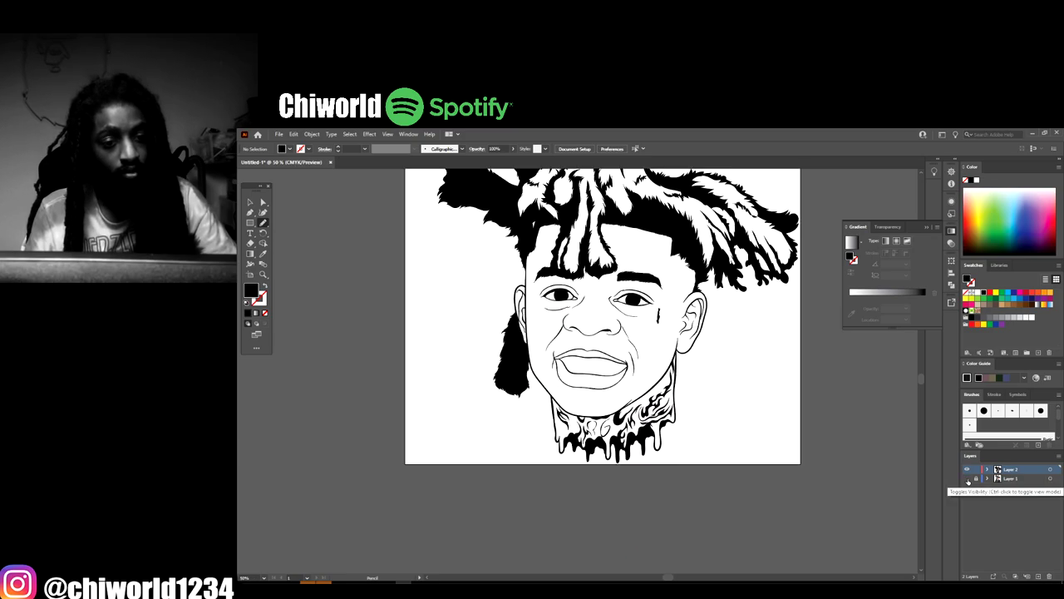
pyautogui.click(967, 480)
# Fill the dark gaps around the teeth in the left corner of the mouth with black, leaving the tooth shapes open
pyautogui.scroll(8, 777, 480)
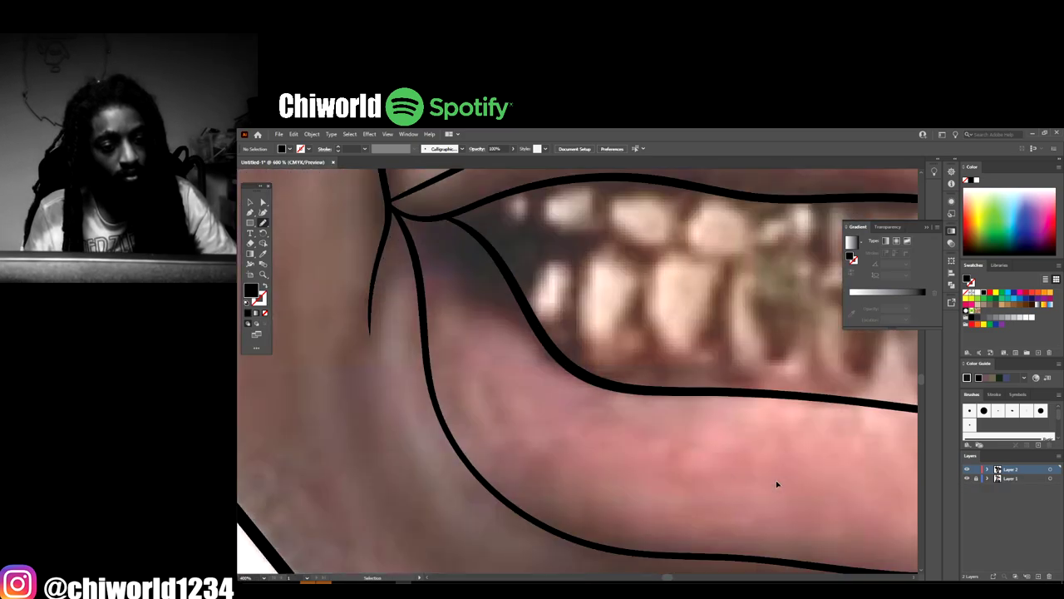
pyautogui.scroll(3, 777, 479)
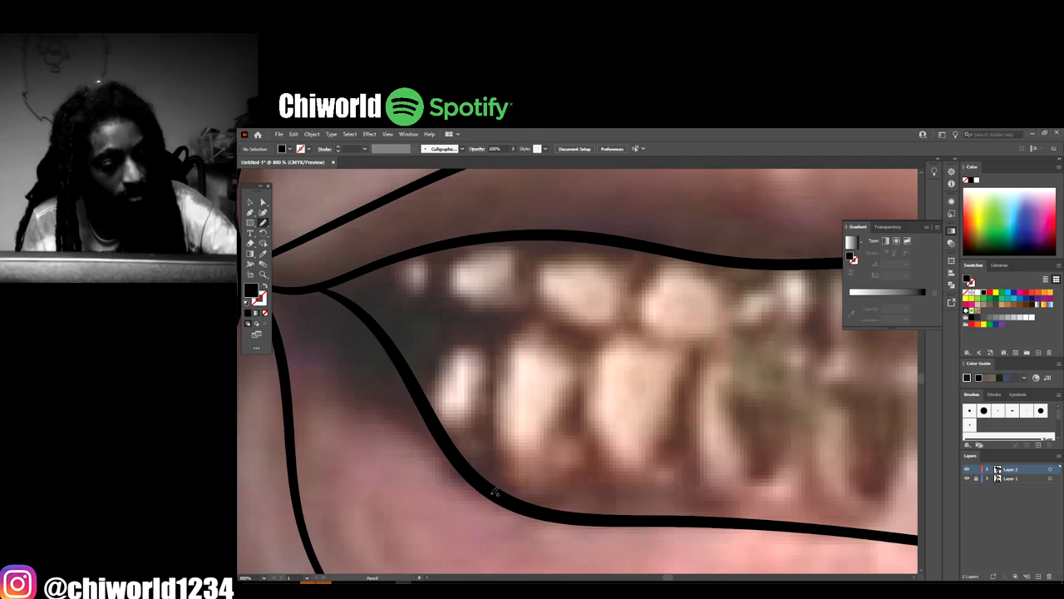
pyautogui.moveTo(495, 492)
pyautogui.mouseDown()
pyautogui.moveTo(540, 505)
pyautogui.moveTo(497, 454)
pyautogui.moveTo(495, 376)
pyautogui.moveTo(481, 439)
pyautogui.moveTo(456, 448)
pyautogui.moveTo(437, 419)
pyautogui.moveTo(434, 381)
pyautogui.moveTo(451, 351)
pyautogui.moveTo(474, 346)
pyautogui.moveTo(487, 371)
pyautogui.moveTo(495, 421)
pyautogui.mouseUp()
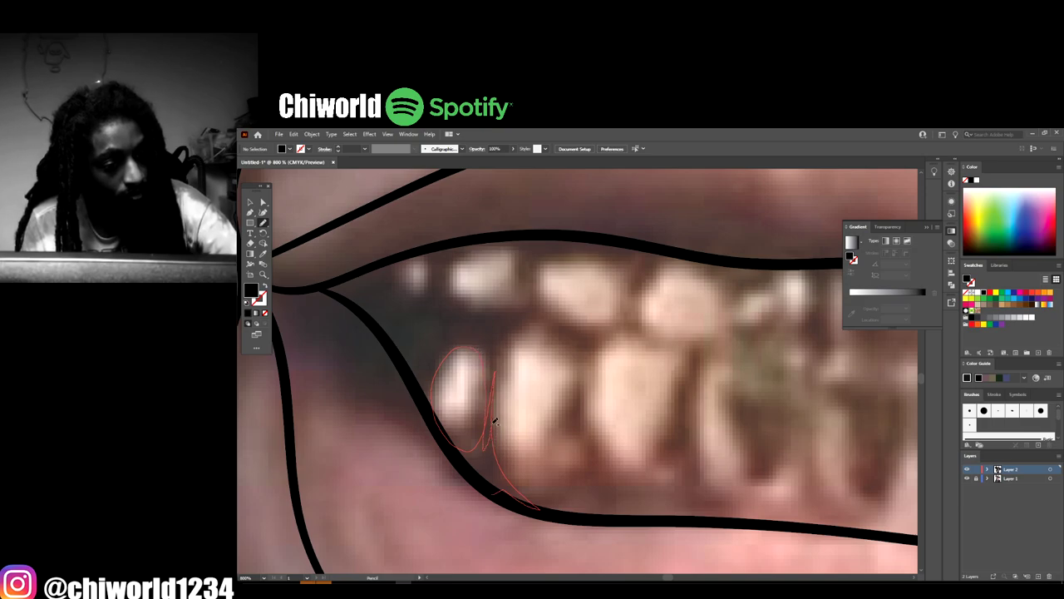
pyautogui.moveTo(507, 355)
pyautogui.mouseDown()
pyautogui.moveTo(538, 305)
pyautogui.moveTo(532, 288)
pyautogui.moveTo(494, 314)
pyautogui.moveTo(455, 299)
pyautogui.moveTo(448, 270)
pyautogui.moveTo(458, 249)
pyautogui.moveTo(503, 227)
pyautogui.moveTo(424, 246)
pyautogui.moveTo(426, 284)
pyautogui.moveTo(403, 288)
pyautogui.moveTo(392, 267)
pyautogui.moveTo(399, 253)
pyautogui.moveTo(314, 290)
pyautogui.moveTo(353, 305)
pyautogui.moveTo(438, 433)
pyautogui.moveTo(510, 499)
pyautogui.mouseUp()
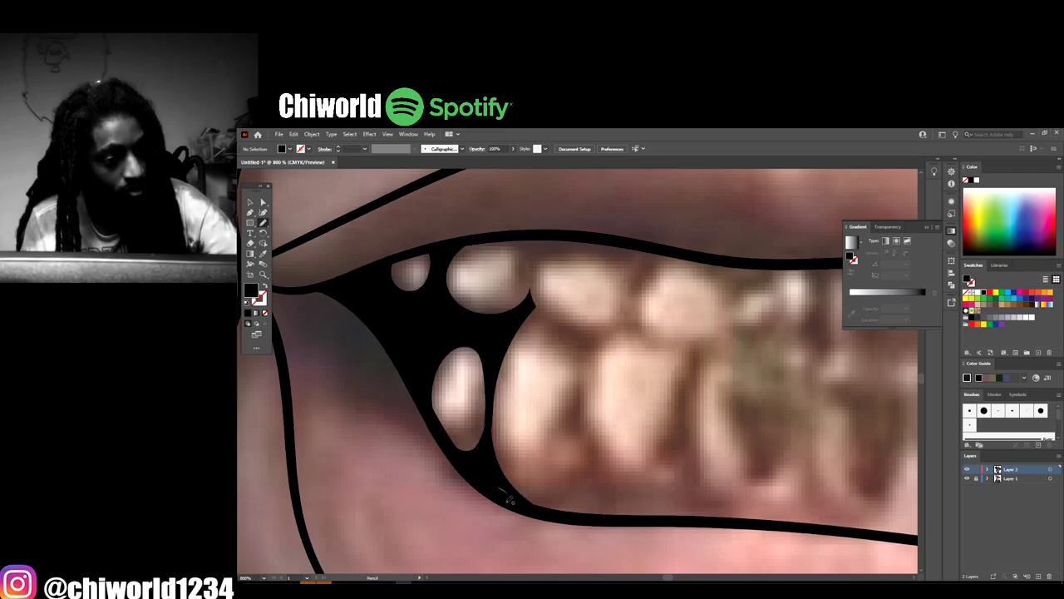
# Hide the photo layer to check the black gaps around the teeth on the line drawing
pyautogui.hotkey('ctrl', '-')
pyautogui.hotkey('ctrl', '-')
pyautogui.hotkey('ctrl', '-')
pyautogui.hotkey('ctrl', '-')
pyautogui.hotkey('ctrl', '-')
pyautogui.hotkey('ctrl', '-')
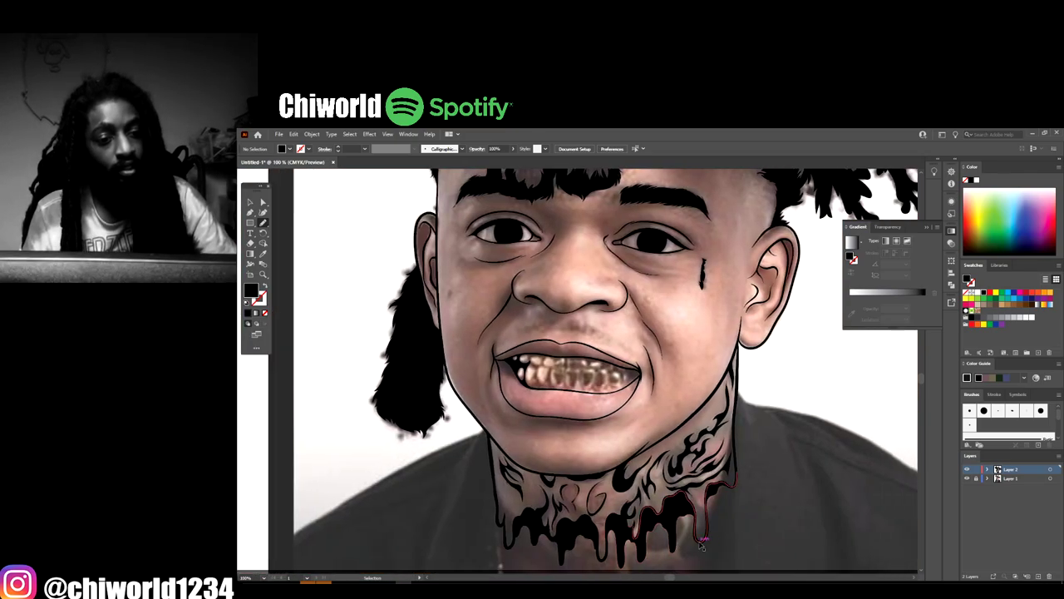
pyautogui.click(966, 480)
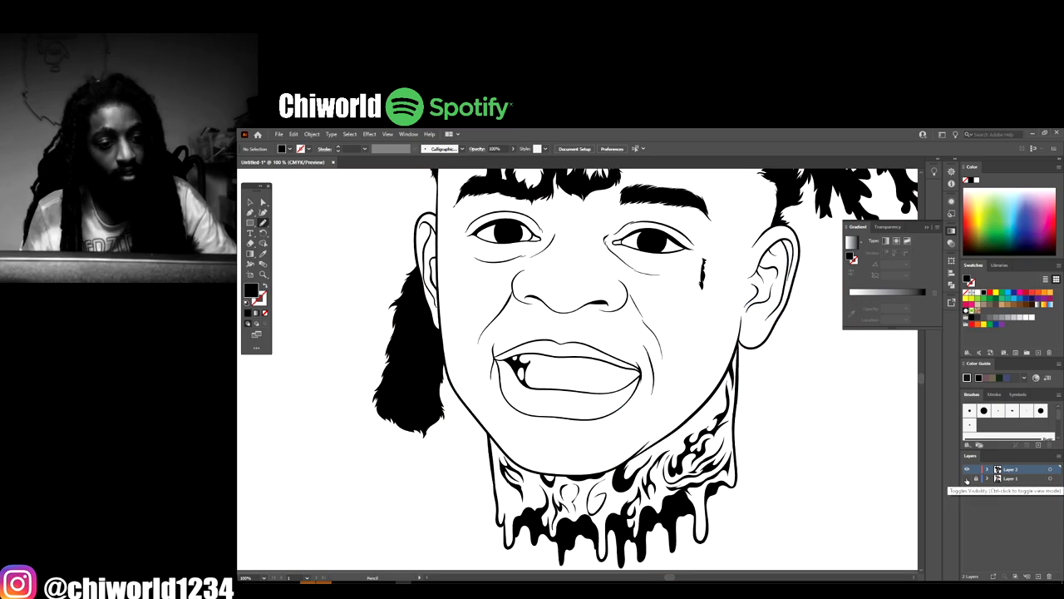
# Examine the black gaps around the left corner teeth on the line drawing, and show the photo layer again
pyautogui.hotkey('ctrl', '-')
pyautogui.hotkey('ctrl', '-')
pyautogui.hotkey('ctrl', '+')
pyautogui.hotkey('ctrl', '+')
pyautogui.hotkey('ctrl', '+')
pyautogui.hotkey('ctrl', '+')
pyautogui.hotkey('ctrl', '+')
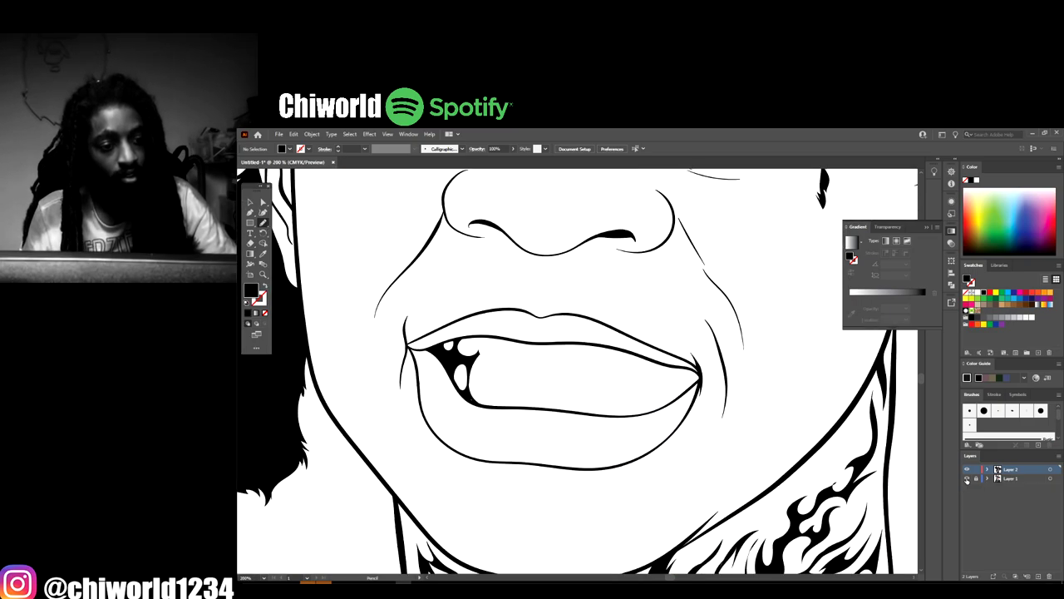
pyautogui.click(967, 480)
# Fill the dark gaps between the upper teeth from the middle to the right corner of the mouth with black, leaving the tooth shapes open
pyautogui.hotkey('ctrl', '+')
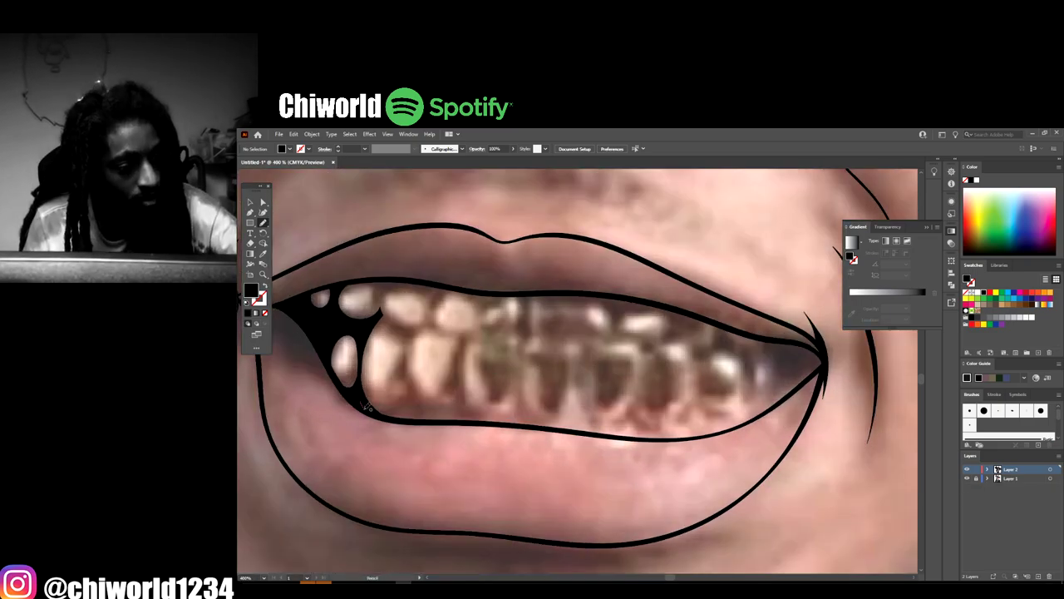
pyautogui.hotkey('ctrl', '-')
pyautogui.hotkey('ctrl', '+')
pyautogui.hscroll(2, 414, 418)
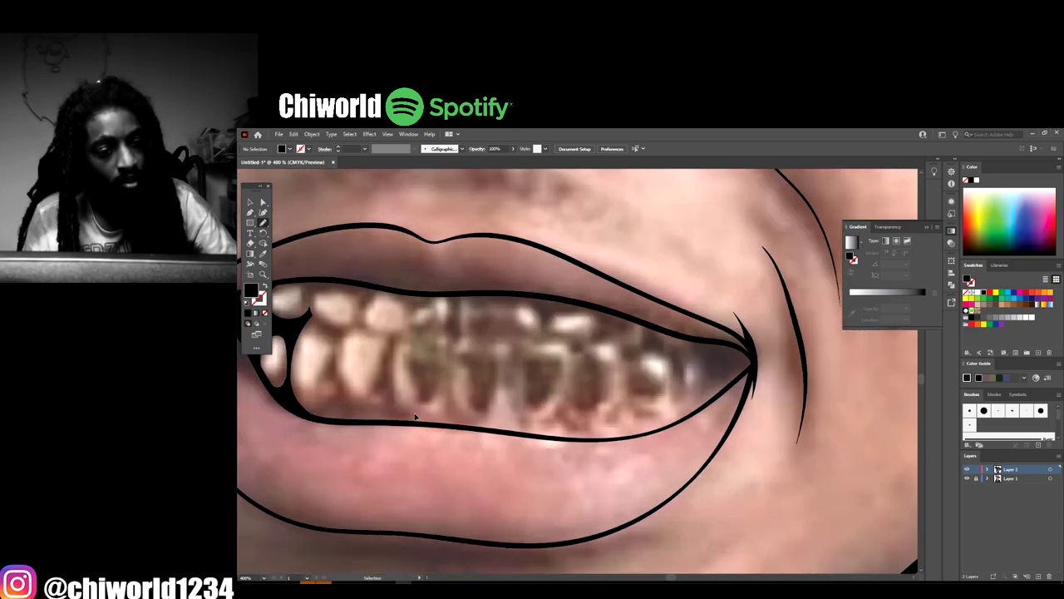
pyautogui.hscroll(-1, 414, 417)
pyautogui.scroll(1, 416, 415)
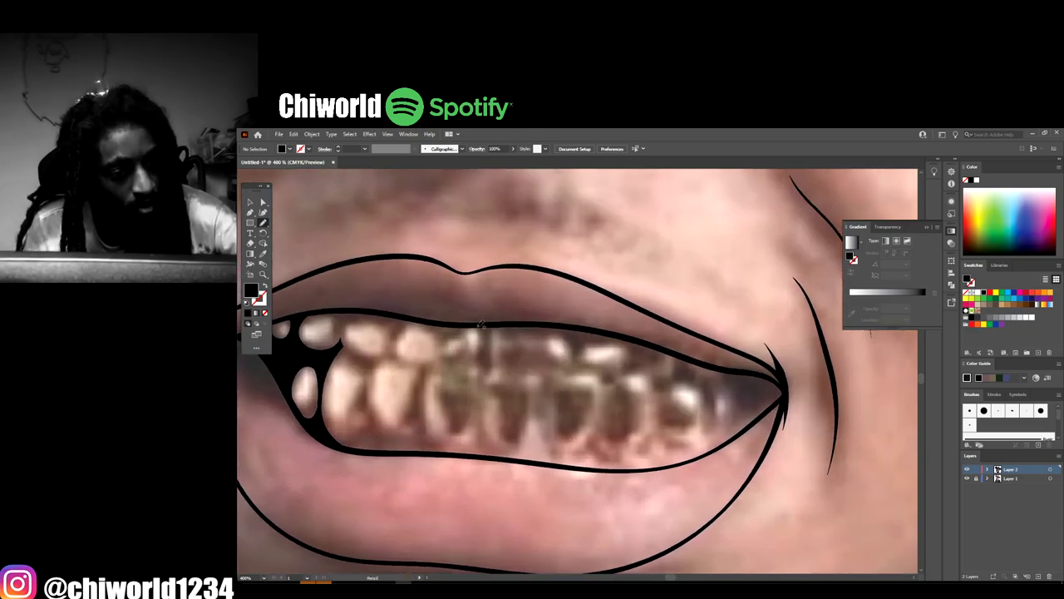
pyautogui.moveTo(476, 322)
pyautogui.mouseDown()
pyautogui.moveTo(468, 363)
pyautogui.moveTo(482, 375)
pyautogui.moveTo(497, 332)
pyautogui.moveTo(518, 328)
pyautogui.moveTo(566, 337)
pyautogui.moveTo(578, 361)
pyautogui.moveTo(589, 342)
pyautogui.moveTo(621, 342)
pyautogui.moveTo(634, 350)
pyautogui.moveTo(630, 372)
pyautogui.moveTo(674, 356)
pyautogui.moveTo(673, 375)
pyautogui.moveTo(652, 378)
pyautogui.moveTo(662, 388)
pyautogui.moveTo(687, 379)
pyautogui.moveTo(710, 411)
pyautogui.moveTo(722, 378)
pyautogui.moveTo(622, 335)
pyautogui.moveTo(462, 323)
pyautogui.mouseUp()
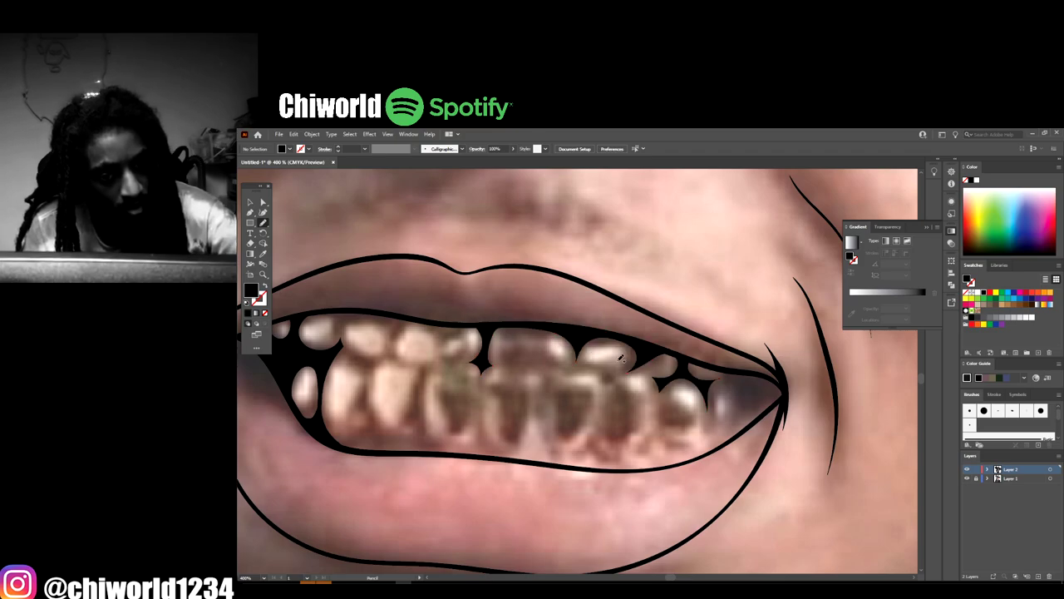
pyautogui.moveTo(722, 376)
pyautogui.mouseDown()
pyautogui.moveTo(704, 380)
pyautogui.moveTo(735, 379)
pyautogui.moveTo(748, 402)
pyautogui.moveTo(740, 422)
pyautogui.moveTo(781, 397)
pyautogui.moveTo(783, 379)
pyautogui.moveTo(714, 368)
pyautogui.mouseUp()
# Hide the photo layer to check the upper tooth gaps on the line drawing, and show it again
pyautogui.hotkey('ctrl', '-')
pyautogui.hotkey('ctrl', '-')
pyautogui.hotkey('ctrl', '-')
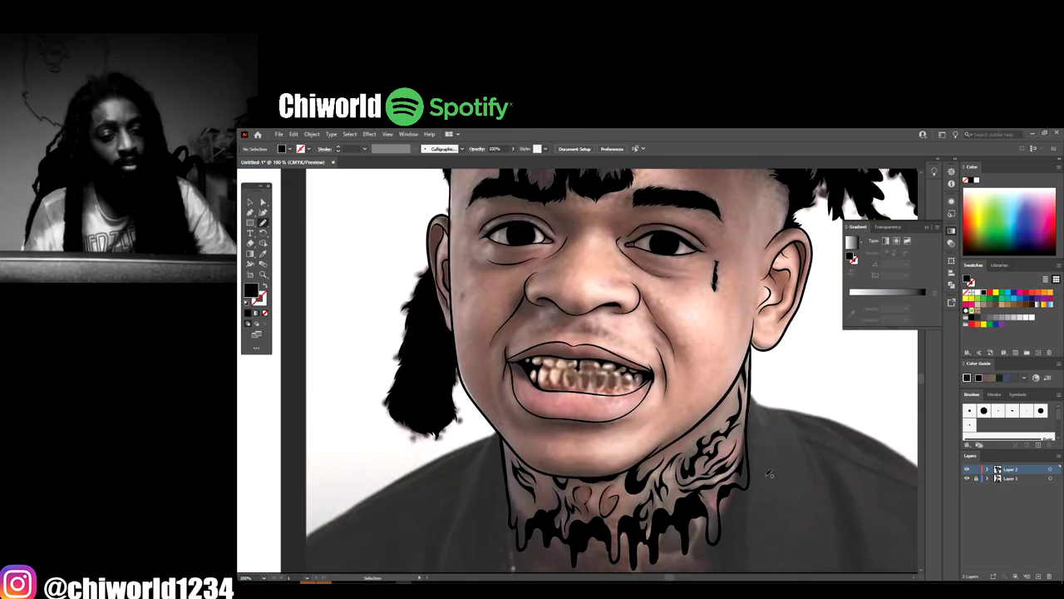
pyautogui.click(968, 480)
pyautogui.hotkey('ctrl', '-')
pyautogui.hotkey('ctrl', '+')
pyautogui.hotkey('ctrl', '+')
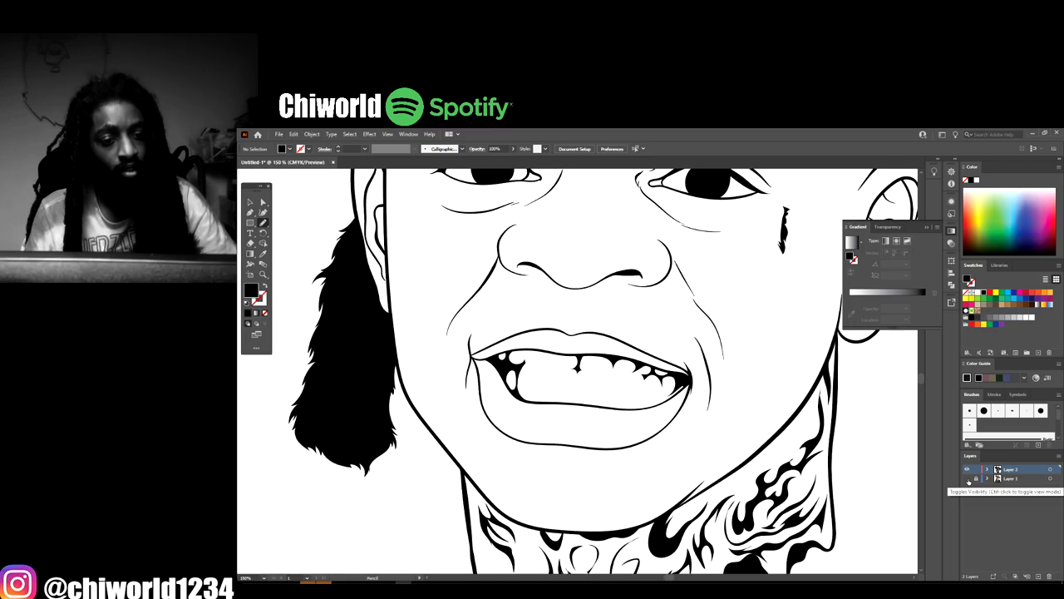
pyautogui.hotkey('ctrl', '+')
pyautogui.hotkey('ctrl', '+')
pyautogui.hotkey('ctrl', '+')
pyautogui.hotkey('ctrl', '-')
pyautogui.click(967, 479)
# Fill the dark gap around the third upper tooth from the left and above the lower teeth beside it with black
pyautogui.hotkey('ctrl', '+')
pyautogui.hotkey('ctrl', '+')
pyautogui.hotkey('ctrl', '+')
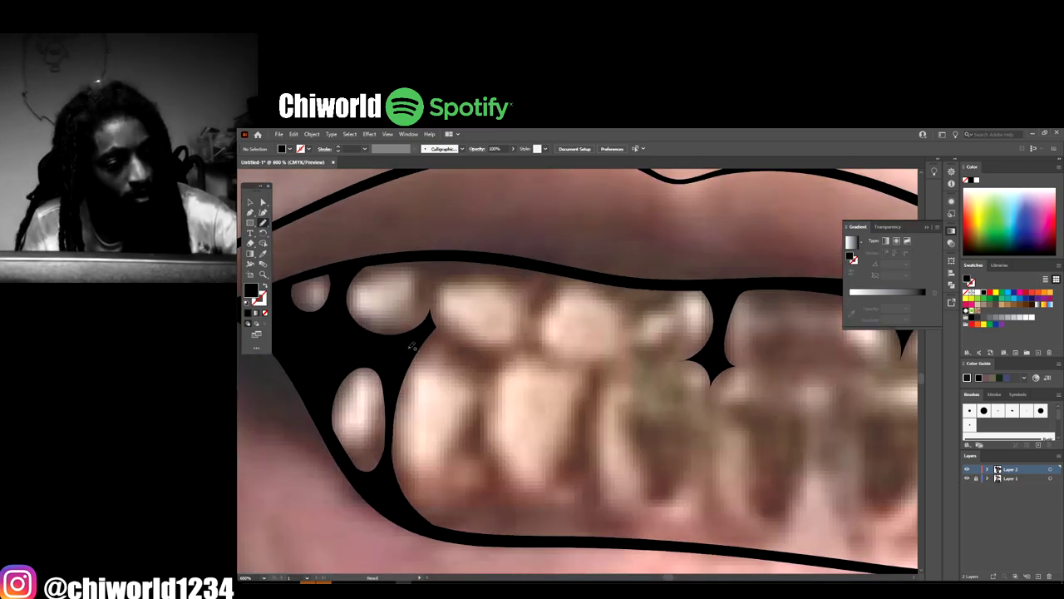
pyautogui.moveTo(409, 347)
pyautogui.mouseDown()
pyautogui.moveTo(433, 340)
pyautogui.moveTo(472, 362)
pyautogui.moveTo(485, 388)
pyautogui.mouseUp()
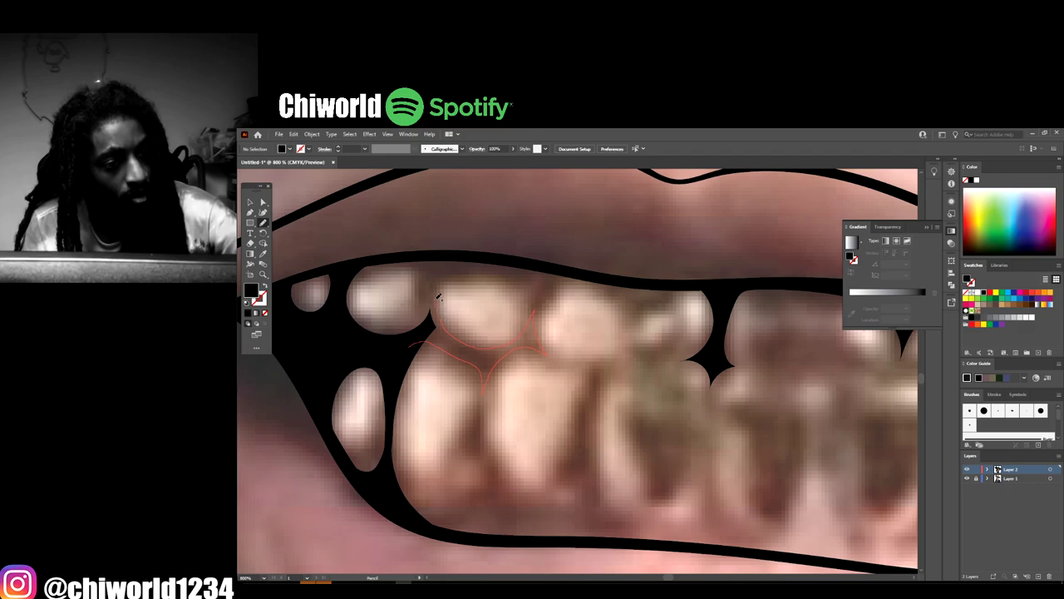
pyautogui.moveTo(438, 297)
pyautogui.mouseDown()
pyautogui.moveTo(463, 266)
pyautogui.moveTo(541, 269)
pyautogui.moveTo(537, 295)
pyautogui.moveTo(583, 272)
pyautogui.moveTo(456, 254)
pyautogui.moveTo(364, 263)
pyautogui.moveTo(422, 308)
pyautogui.moveTo(376, 338)
pyautogui.moveTo(374, 368)
pyautogui.mouseUp()
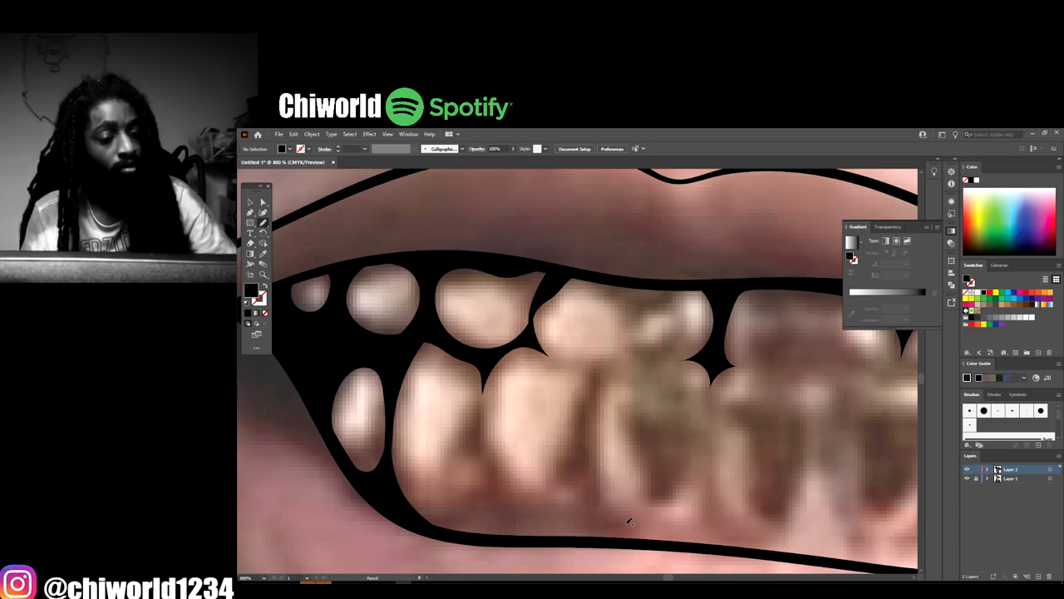
# Hide the photo layer to examine the black shapes around all the upper teeth on the line drawing, and show it again
pyautogui.hotkey('ctrl', '-')
pyautogui.hotkey('ctrl', '-')
pyautogui.hotkey('ctrl', '-')
pyautogui.hotkey('ctrl', '-')
pyautogui.hotkey('ctrl', '-')
pyautogui.hscroll(2, 683, 524)
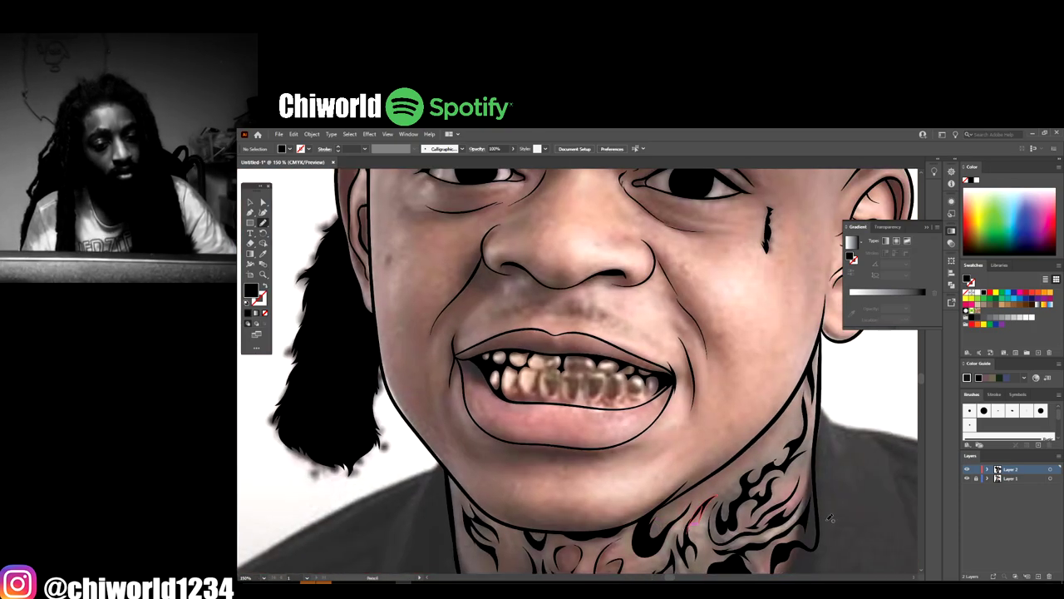
pyautogui.click(967, 479)
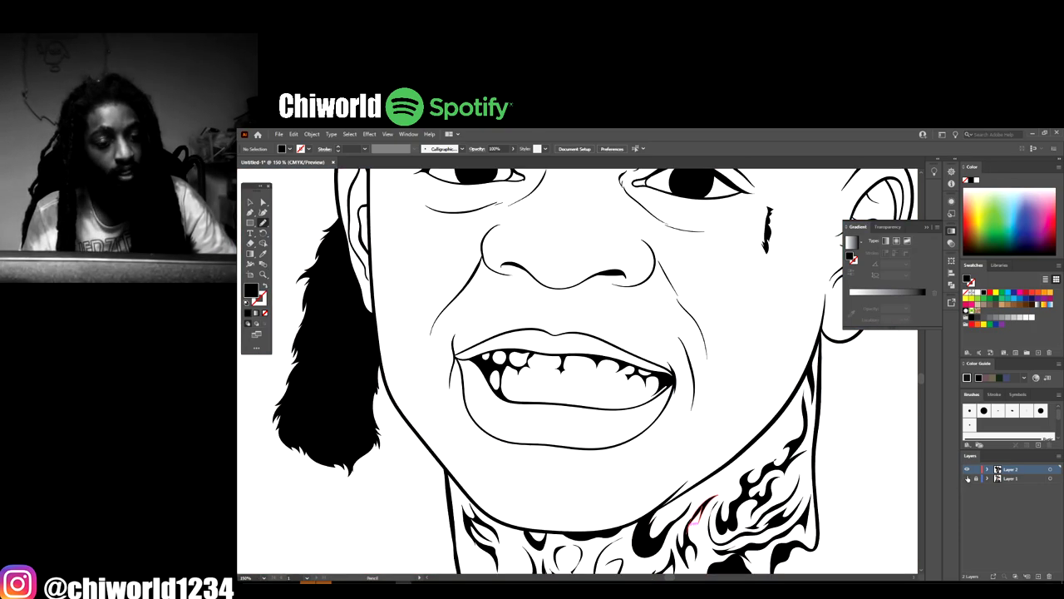
pyautogui.hotkey('ctrl', '-')
pyautogui.hotkey('ctrl', '-')
pyautogui.hotkey('ctrl', '+')
pyautogui.hotkey('ctrl', '+')
pyautogui.hotkey('ctrl', '+')
pyautogui.hotkey('ctrl', '+')
pyautogui.hotkey('ctrl', '+')
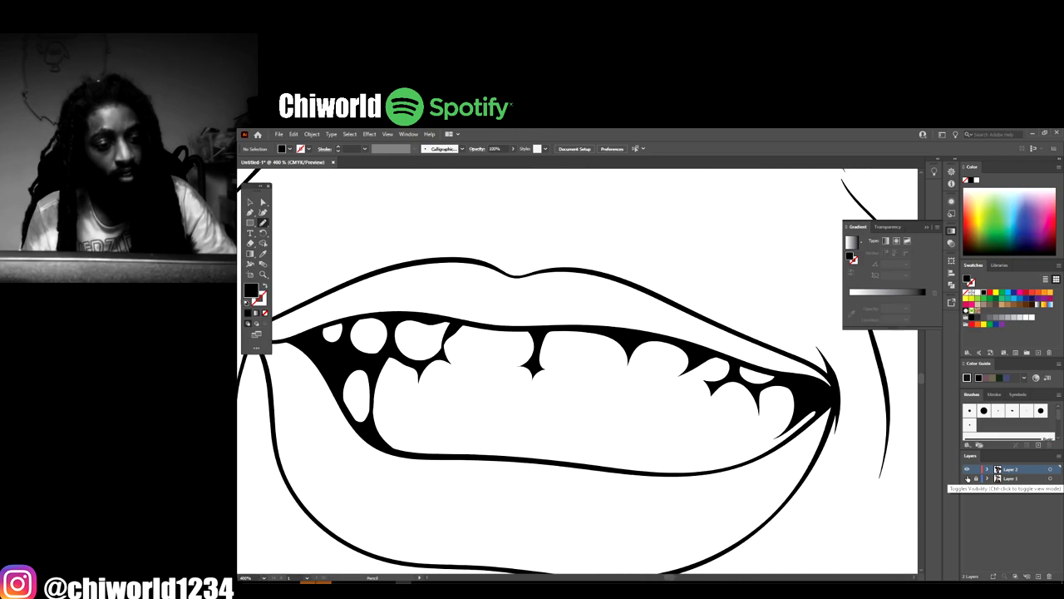
pyautogui.click(967, 479)
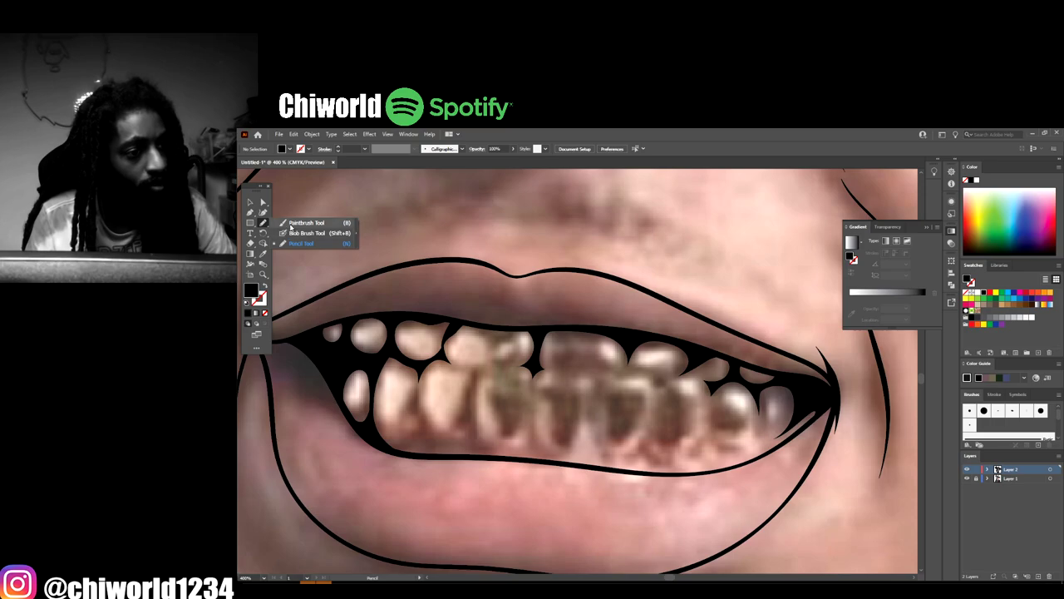
# Trace the scalloped gum edge beneath the lower teeth with the Paintbrush, using a 1 pt black stroke and no fill
pyautogui.click(303, 223)
pyautogui.hotkey('shift', 'x')
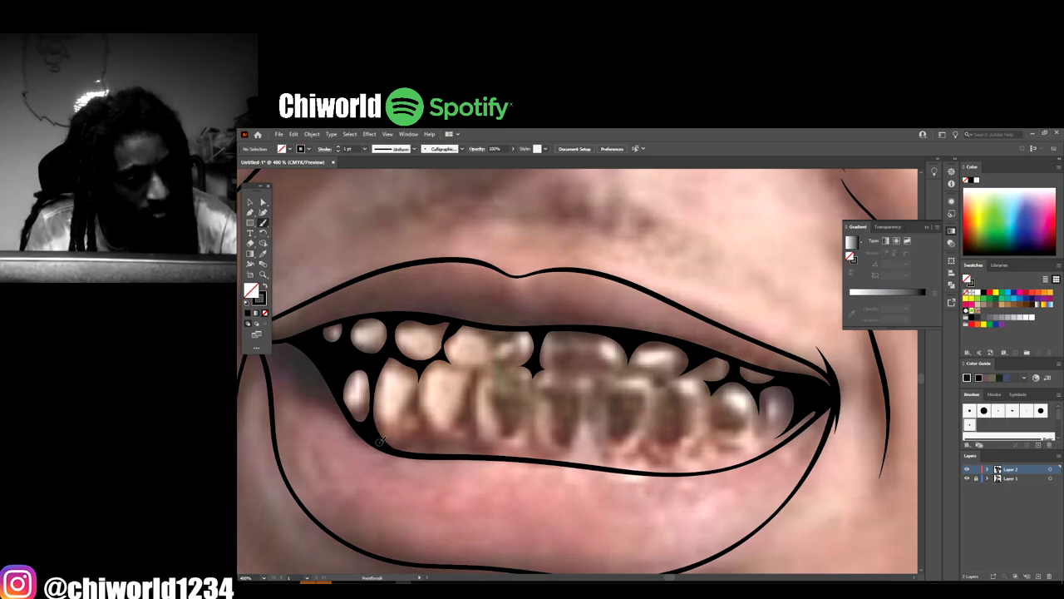
pyautogui.moveTo(433, 439)
pyautogui.mouseDown()
pyautogui.moveTo(473, 430)
pyautogui.moveTo(498, 450)
pyautogui.moveTo(531, 436)
pyautogui.moveTo(557, 457)
pyautogui.moveTo(592, 432)
pyautogui.moveTo(607, 456)
pyautogui.moveTo(648, 446)
pyautogui.moveTo(673, 464)
pyautogui.moveTo(716, 442)
pyautogui.moveTo(745, 451)
pyautogui.moveTo(780, 435)
pyautogui.moveTo(811, 398)
pyautogui.mouseUp()
pyautogui.hotkey('ctrl', '-')
pyautogui.hotkey('ctrl', '-')
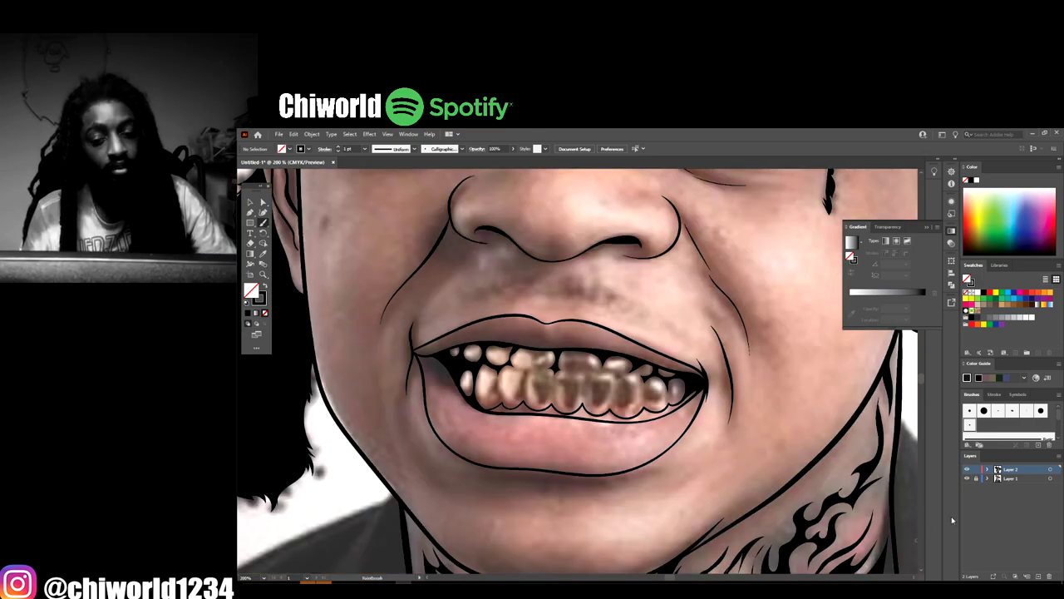
# Hide the reference photo layer to examine the portrait's line art around the mouth, and show the photo again
pyautogui.click(968, 479)
pyautogui.hotkey('ctrl', '-')
pyautogui.hotkey('ctrl', '-')
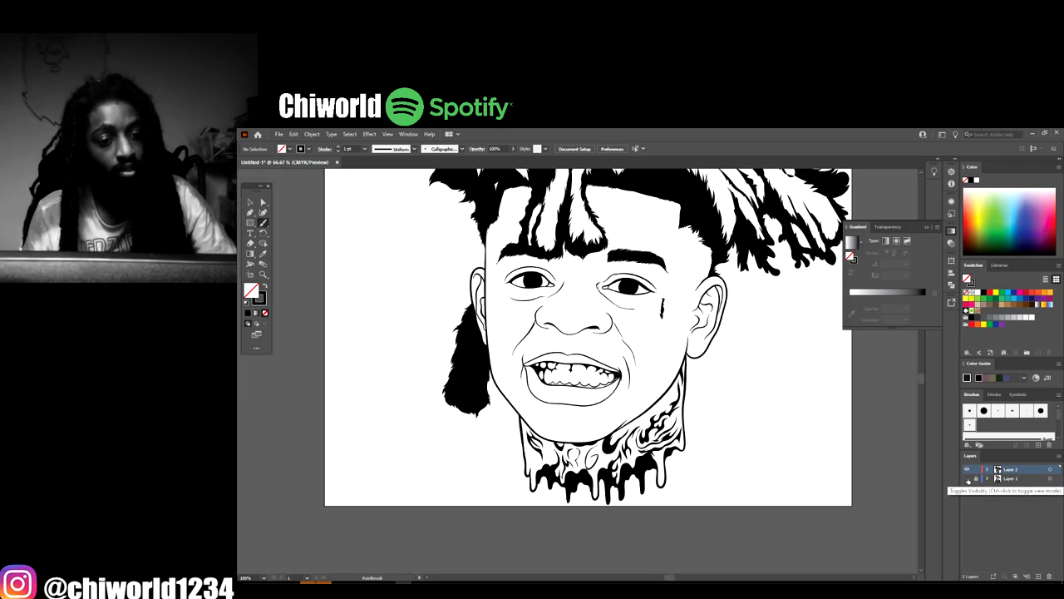
pyautogui.hotkey('ctrl', '=')
pyautogui.hotkey('ctrl', '=')
pyautogui.hotkey('ctrl', '=')
pyautogui.hotkey('ctrl', '=')
pyautogui.click(968, 479)
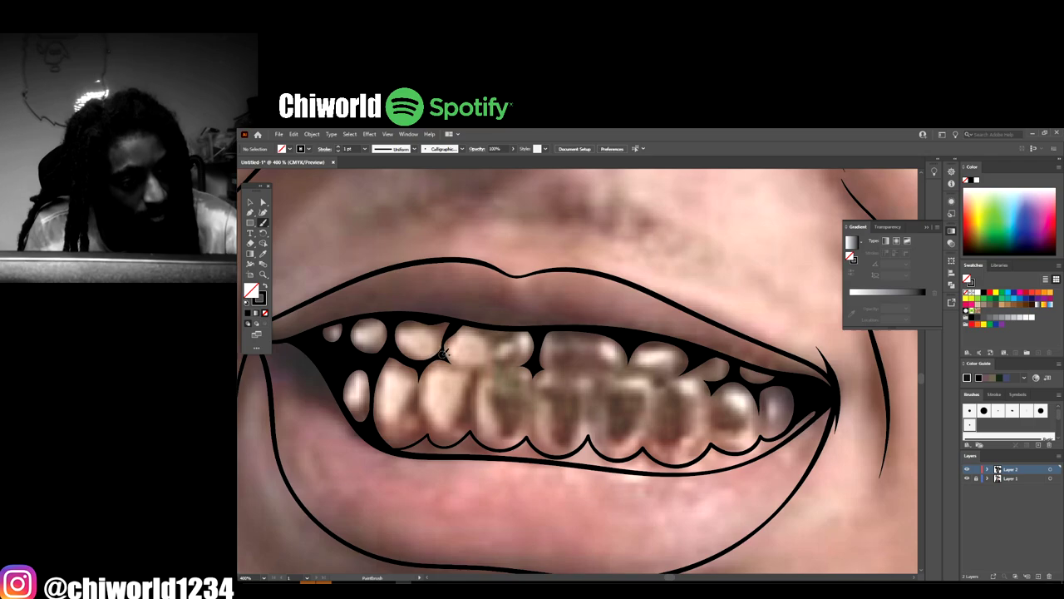
# Paint black outlines along the lower edges of the upper teeth, separating them from the lower row
pyautogui.moveTo(487, 366); pyautogui.dragTo(535, 366)
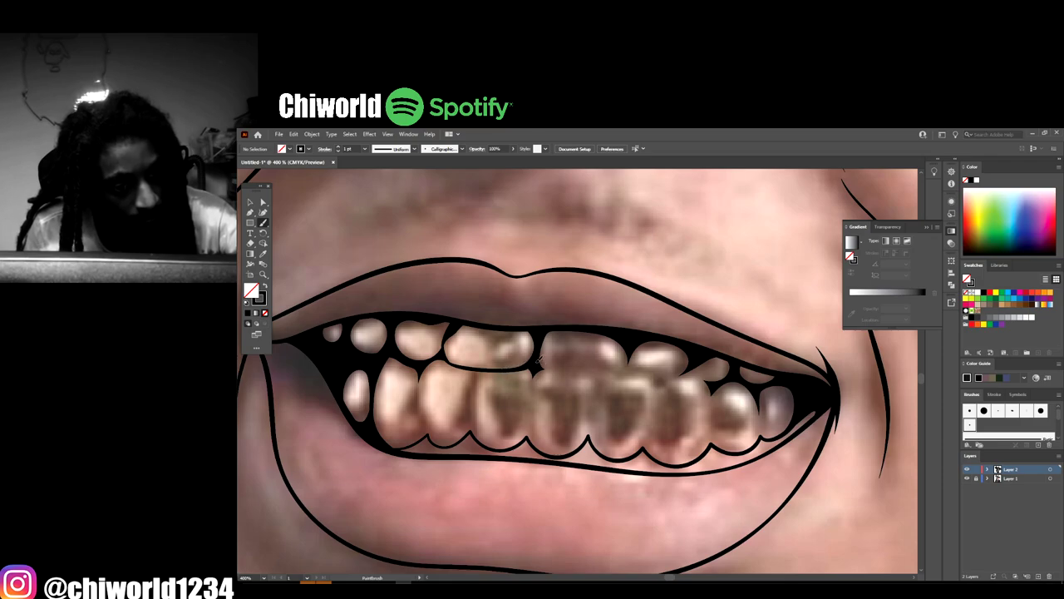
pyautogui.moveTo(546, 365); pyautogui.dragTo(608, 374)
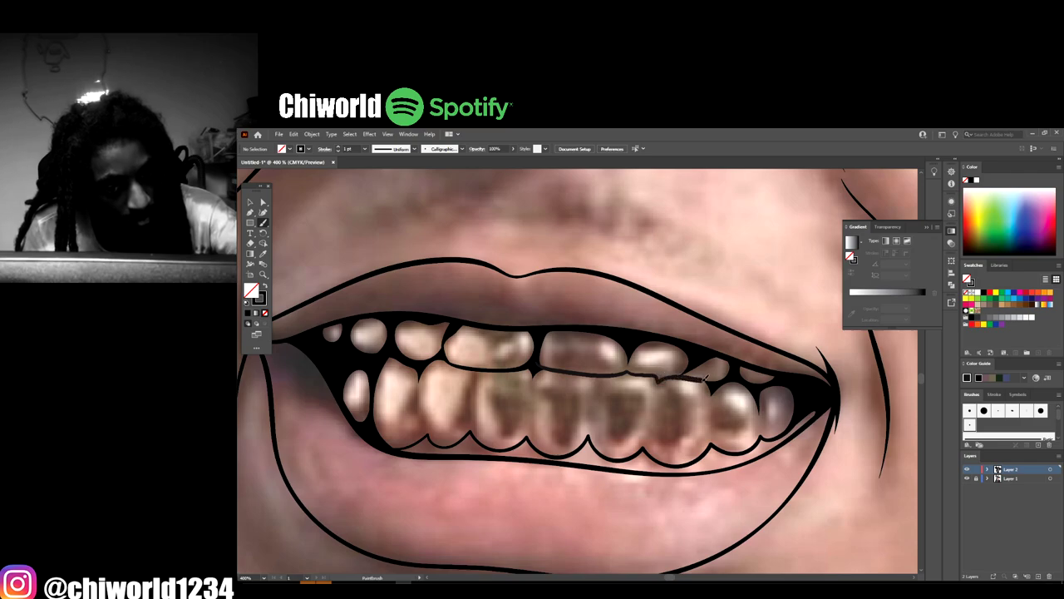
pyautogui.moveTo(705, 378); pyautogui.dragTo(716, 380)
# Check the upper teeth outlines with the reference photo layer hidden, and restore the photo's visibility
pyautogui.hotkey('ctrl', '-')
pyautogui.hotkey('ctrl', '-')
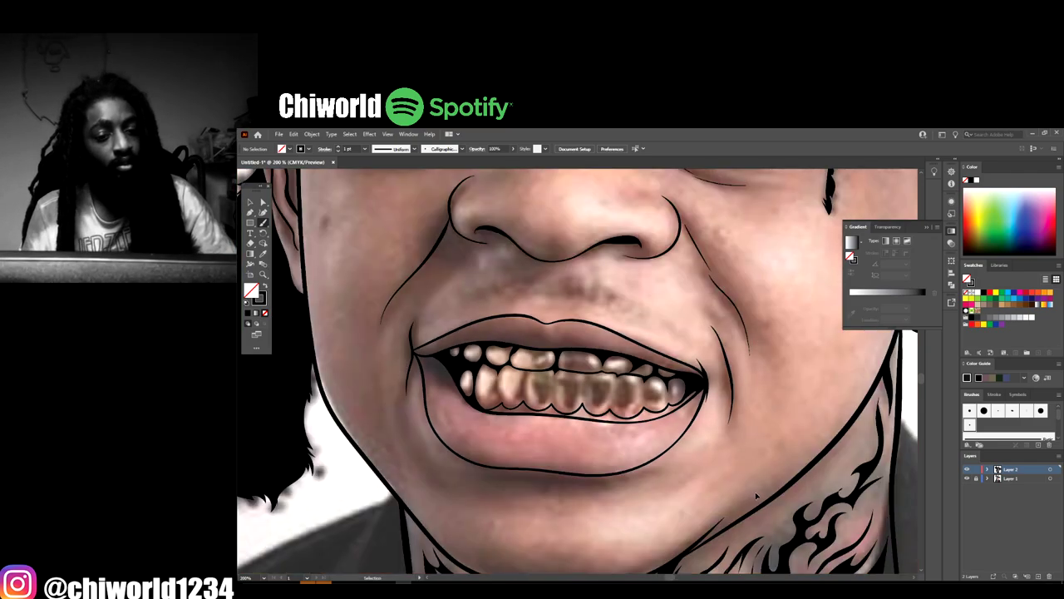
pyautogui.hotkey('ctrl', '-')
pyautogui.click(967, 480)
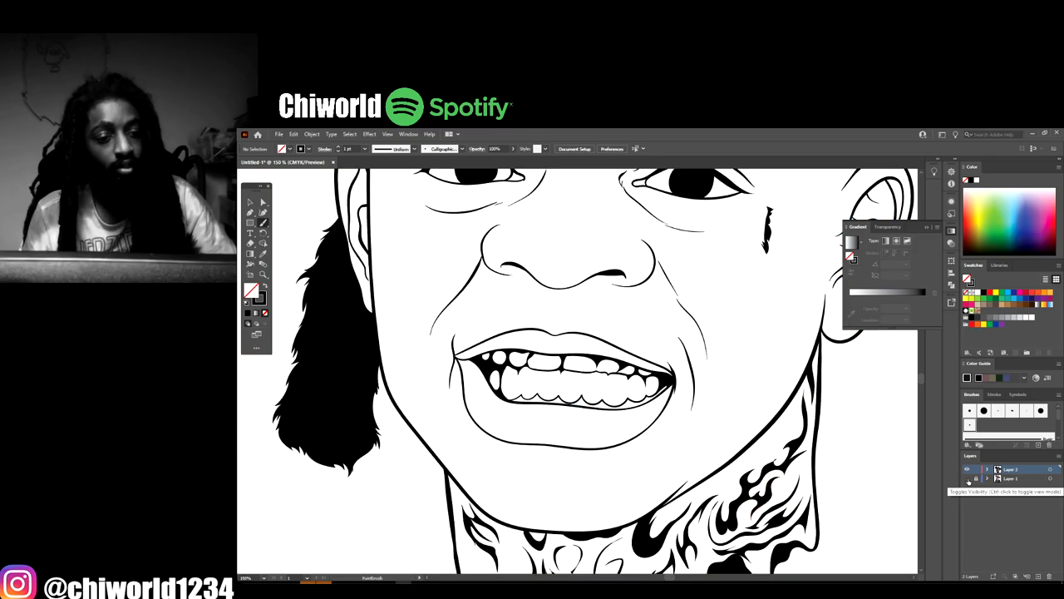
pyautogui.hotkey('ctrl', '-')
pyautogui.hotkey('ctrl', '-')
pyautogui.hotkey('ctrl', '+')
pyautogui.hotkey('ctrl', '+')
pyautogui.hotkey('ctrl', '+')
pyautogui.hotkey('ctrl', '+')
pyautogui.hotkey('ctrl', '+')
pyautogui.hotkey('ctrl', '+')
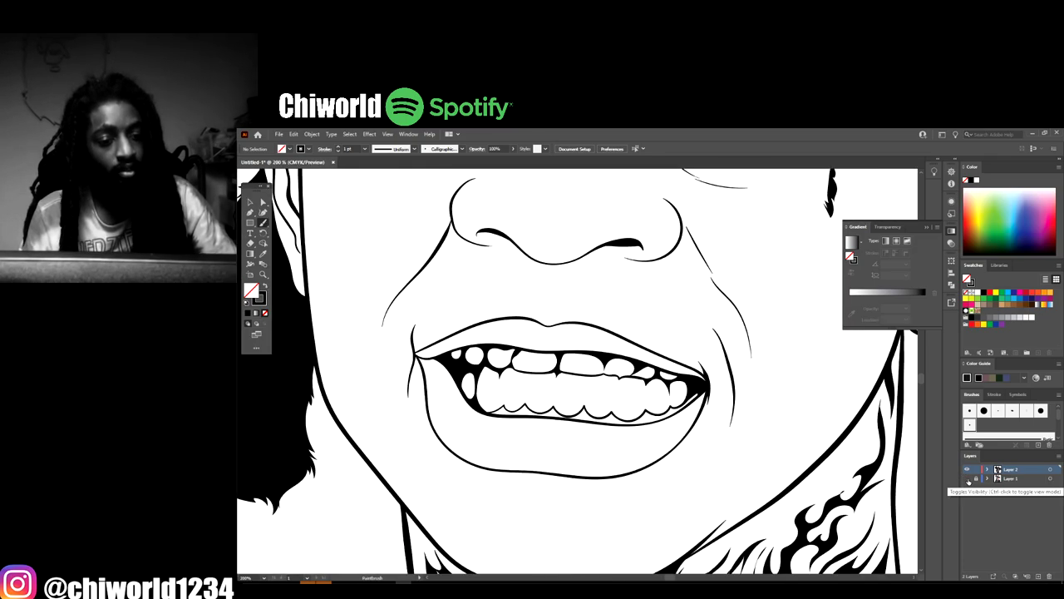
pyautogui.click(968, 480)
# Paint five black dividing lines between the lower teeth, from the centre to the right side of the mouth
pyautogui.hotkey('ctrl', '+')
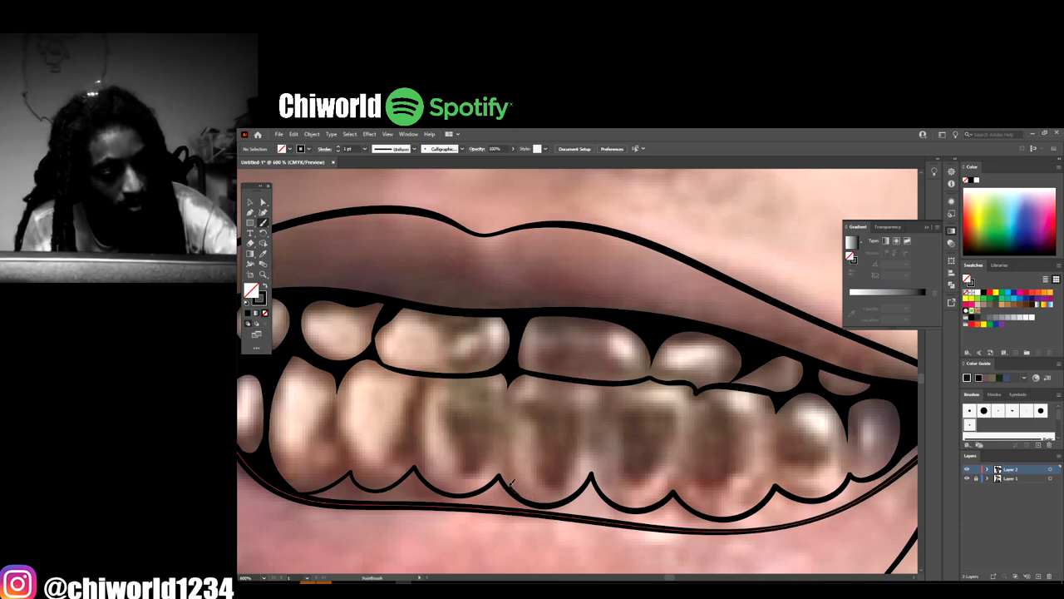
pyautogui.moveTo(510, 484); pyautogui.dragTo(506, 369)
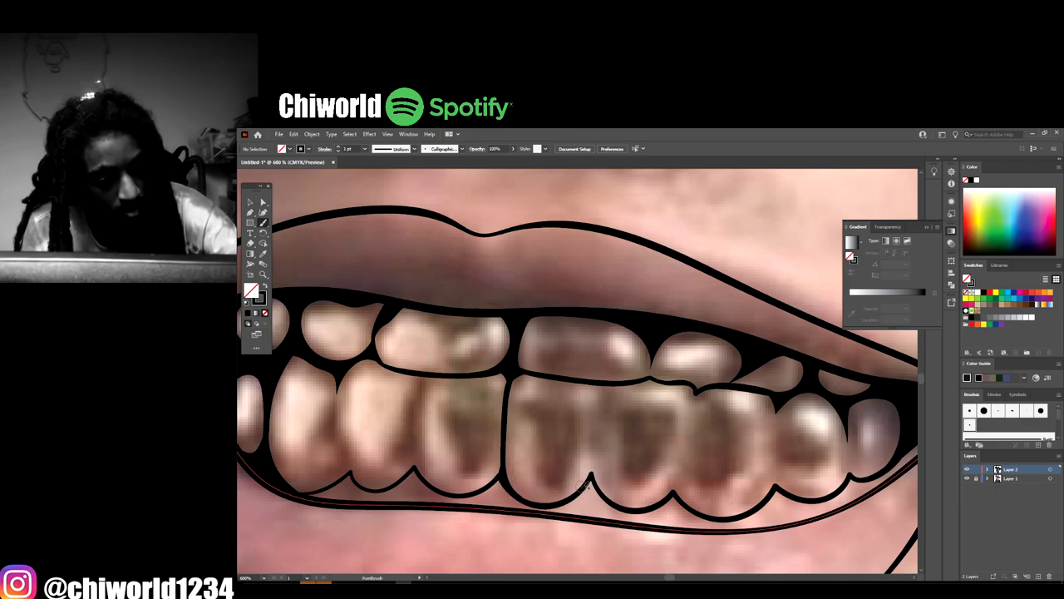
pyautogui.moveTo(582, 492); pyautogui.dragTo(607, 387)
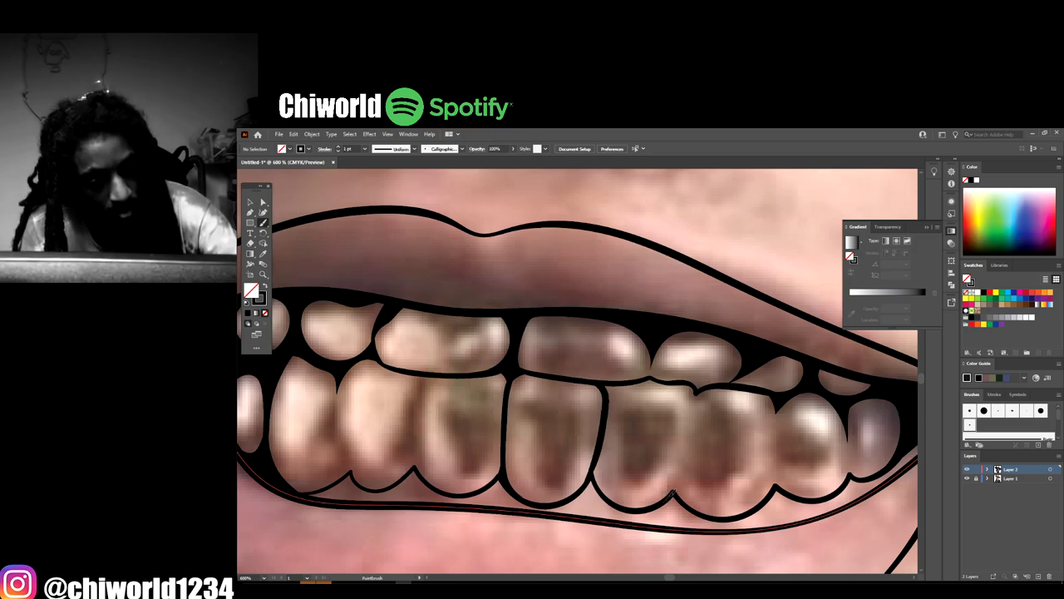
pyautogui.moveTo(671, 494)
pyautogui.mouseDown()
pyautogui.moveTo(697, 403)
pyautogui.moveTo(693, 382)
pyautogui.moveTo(657, 376)
pyautogui.mouseUp()
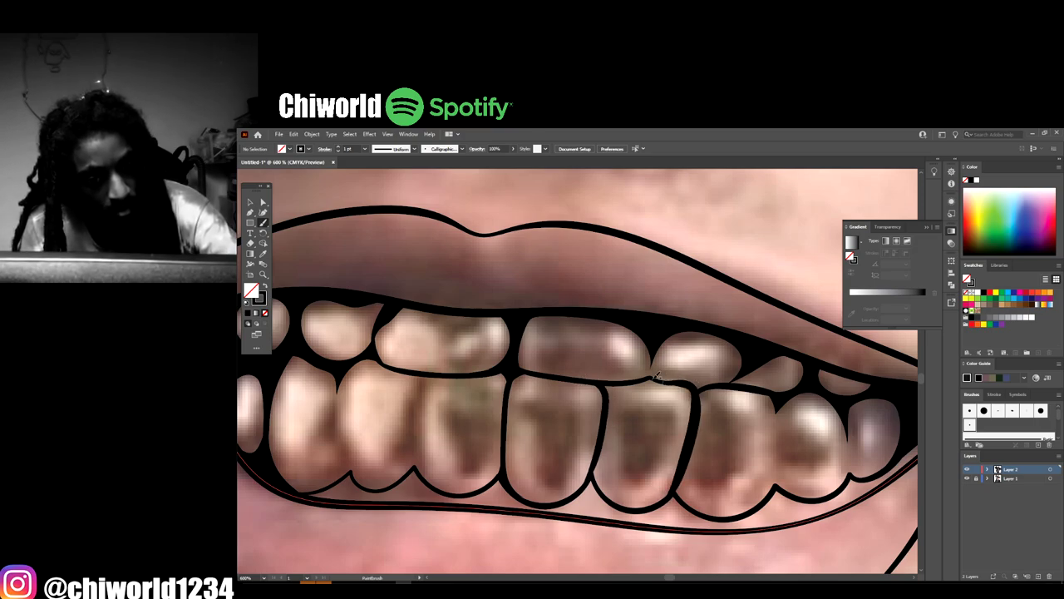
pyautogui.moveTo(772, 497)
pyautogui.mouseDown()
pyautogui.moveTo(783, 466)
pyautogui.moveTo(775, 392)
pyautogui.mouseUp()
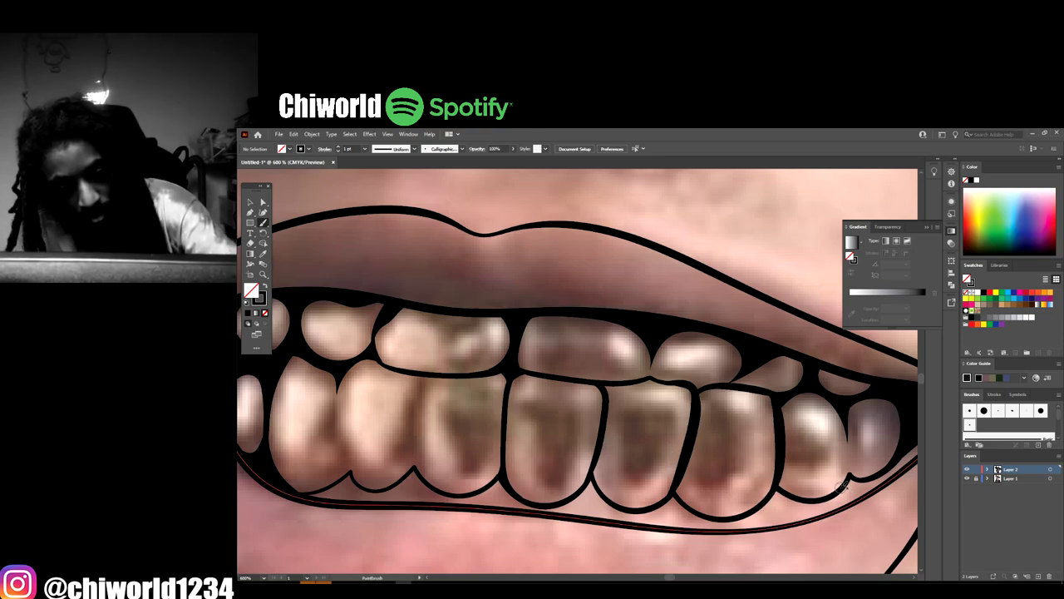
pyautogui.moveTo(851, 475); pyautogui.dragTo(837, 402)
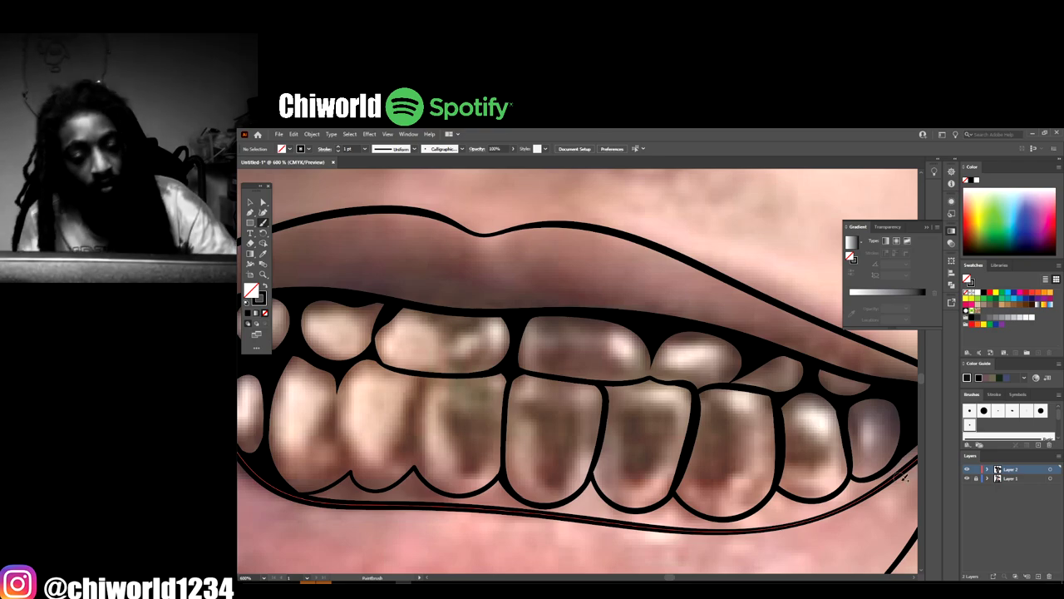
# Paint the two remaining black dividing lines between the lower teeth on the left side of the mouth
pyautogui.hotkey('ctrl', '-')
pyautogui.hotkey('ctrl', '-')
pyautogui.hotkey('ctrl', '-')
pyautogui.moveTo(744, 496); pyautogui.dragTo(795, 494)
pyautogui.hotkey('ctrl', '+')
pyautogui.hotkey('ctrl', '+')
pyautogui.hotkey('ctrl', '+')
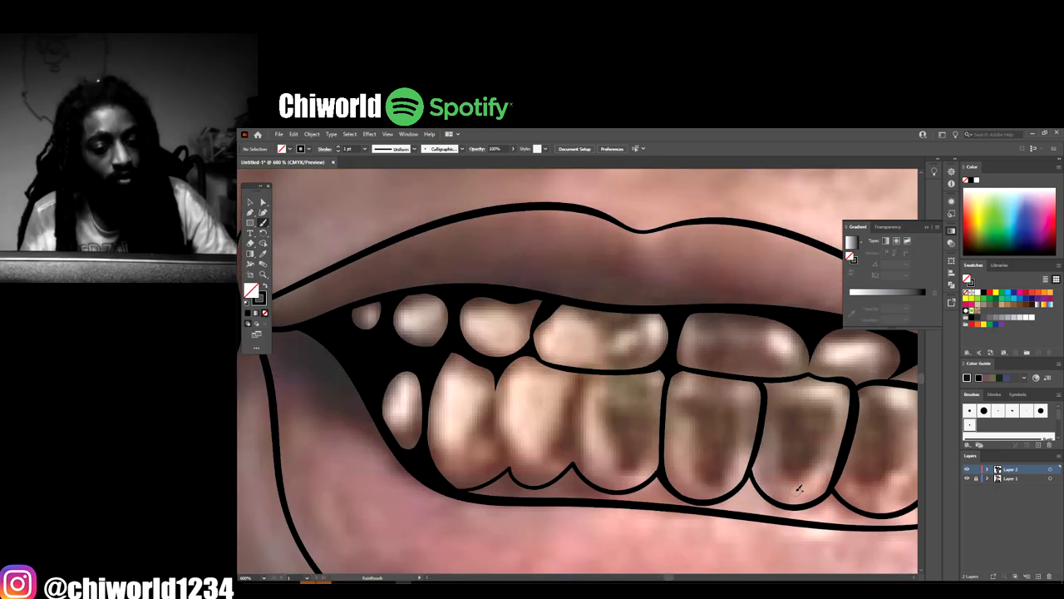
pyautogui.moveTo(576, 466)
pyautogui.mouseDown()
pyautogui.moveTo(574, 379)
pyautogui.moveTo(586, 369)
pyautogui.mouseUp()
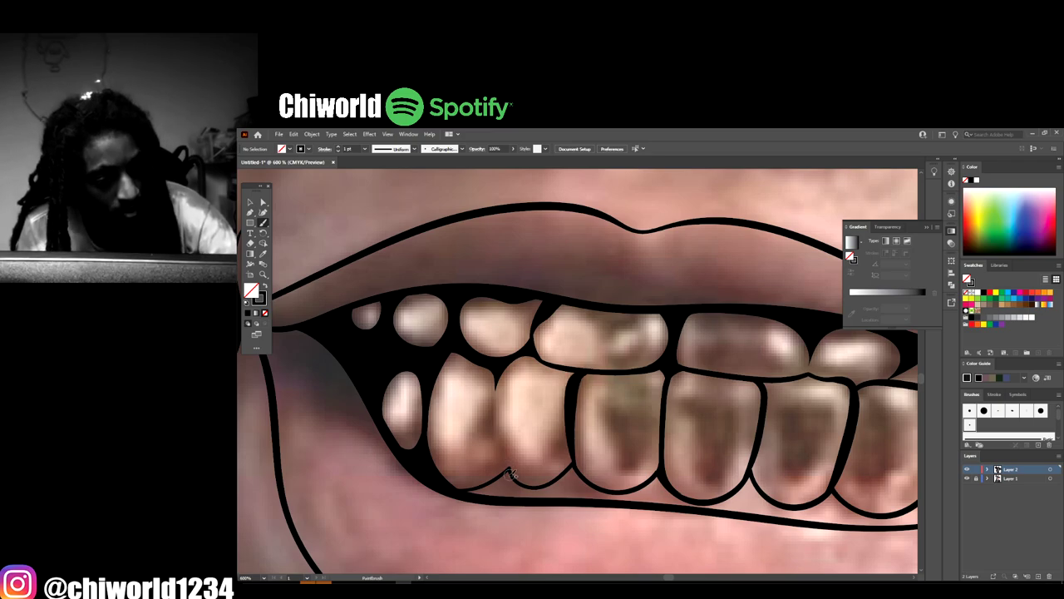
pyautogui.moveTo(512, 480); pyautogui.dragTo(496, 371)
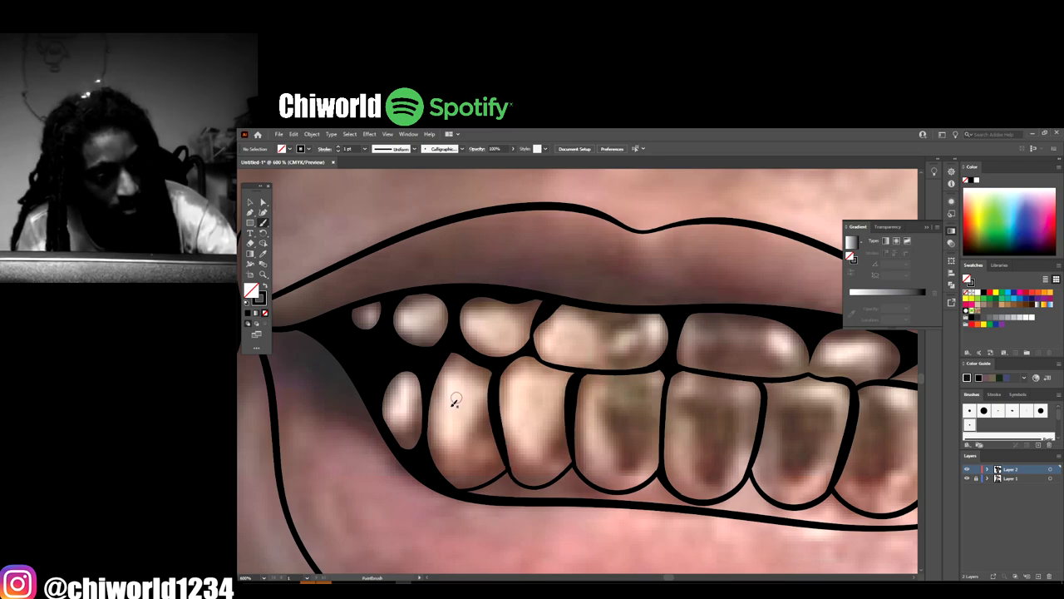
# Examine the separated lower teeth in the whole portrait with the reference photo layer hidden, and show the photo again
pyautogui.hotkey('ctrl', '-')
pyautogui.hotkey('ctrl', '-')
pyautogui.hotkey('ctrl', '-')
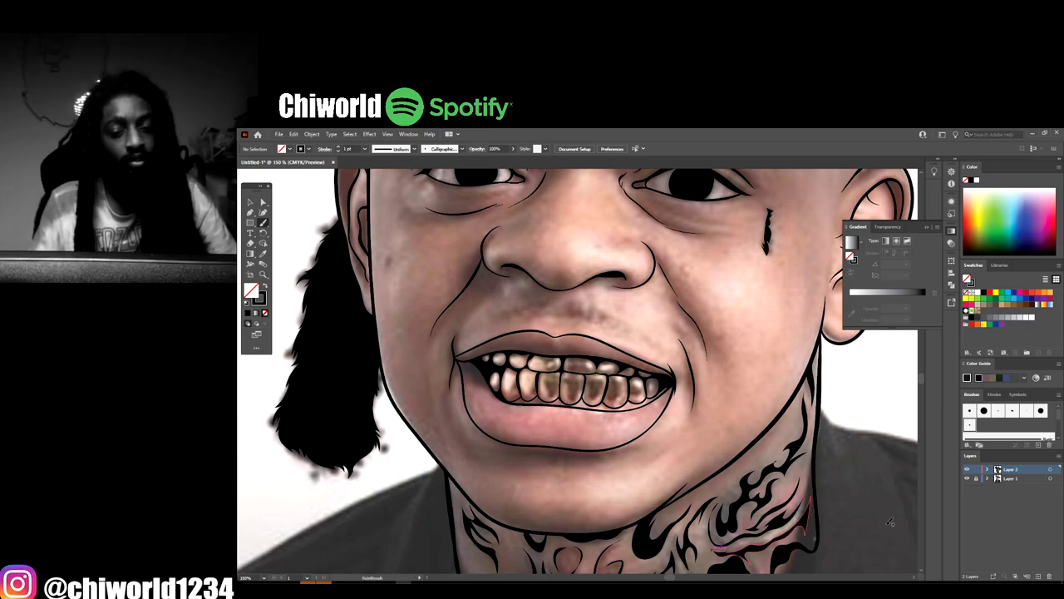
pyautogui.hotkey('ctrl', '-')
pyautogui.click(967, 479)
pyautogui.hotkey('ctrl', '-')
pyautogui.hotkey('ctrl', '-')
pyautogui.hotkey('ctrl', '-')
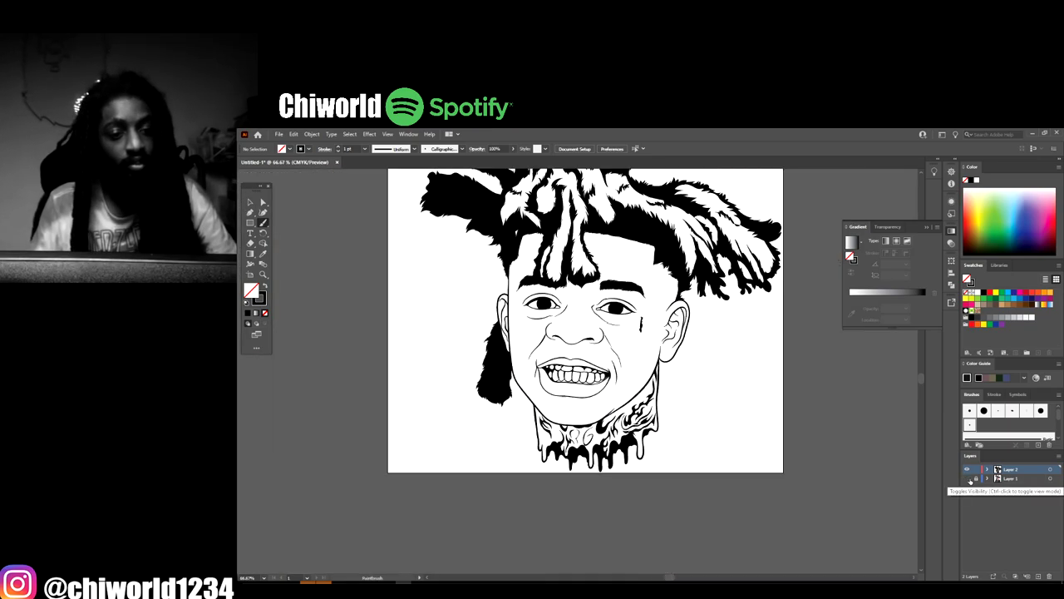
pyautogui.hotkey('ctrl', '+')
pyautogui.hotkey('ctrl', '+')
pyautogui.hotkey('ctrl', '+')
pyautogui.hotkey('ctrl', '+')
pyautogui.hotkey('ctrl', '+')
pyautogui.hotkey('ctrl', '+')
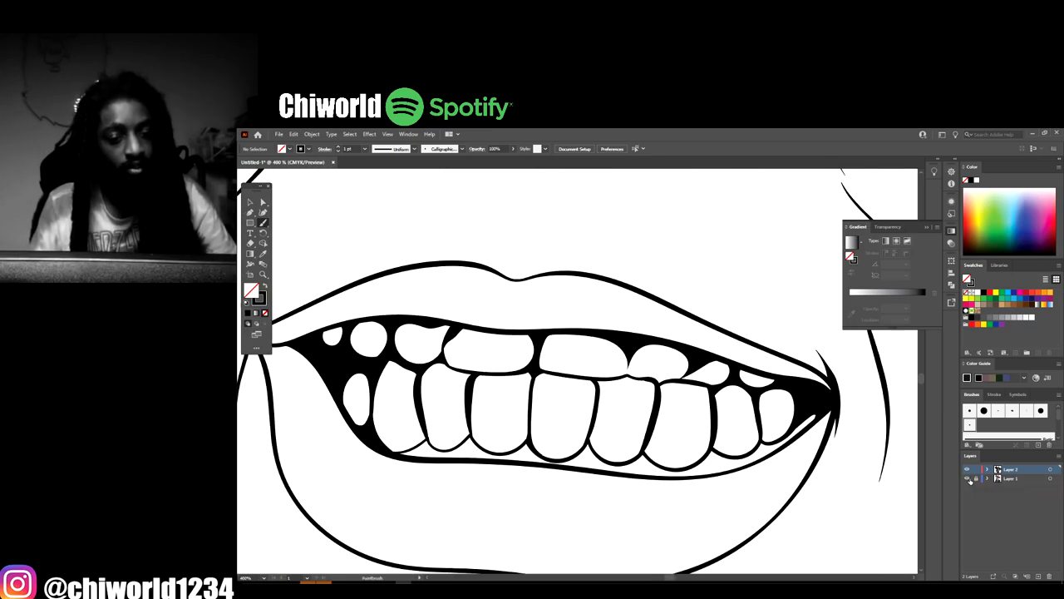
pyautogui.click(969, 480)
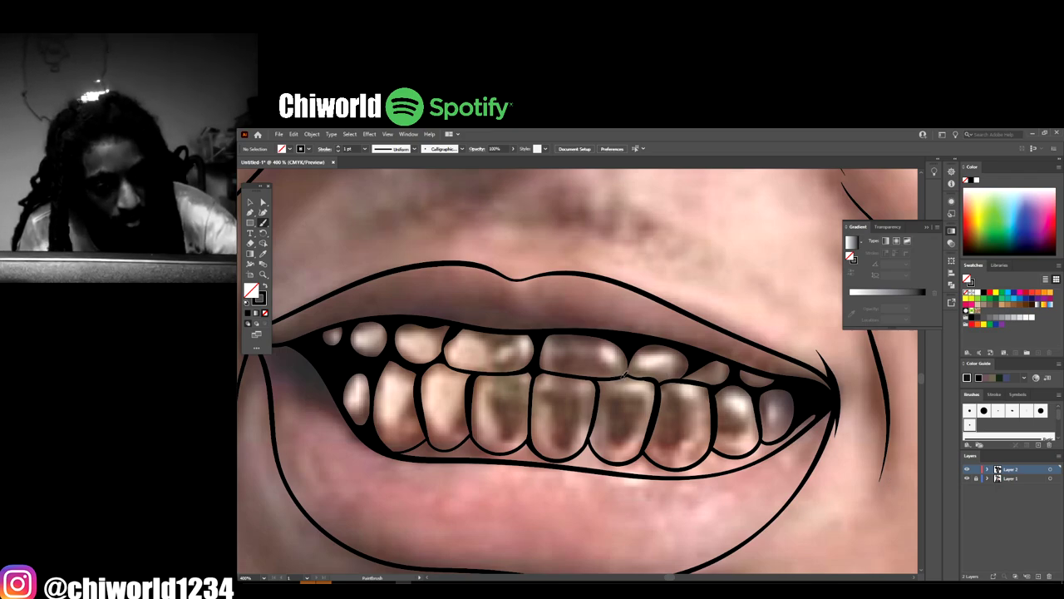
# Draw shading shapes with black fill and no stroke inside three lower front teeth using the Pencil tool
pyautogui.click(263, 222)
pyautogui.click(283, 244)
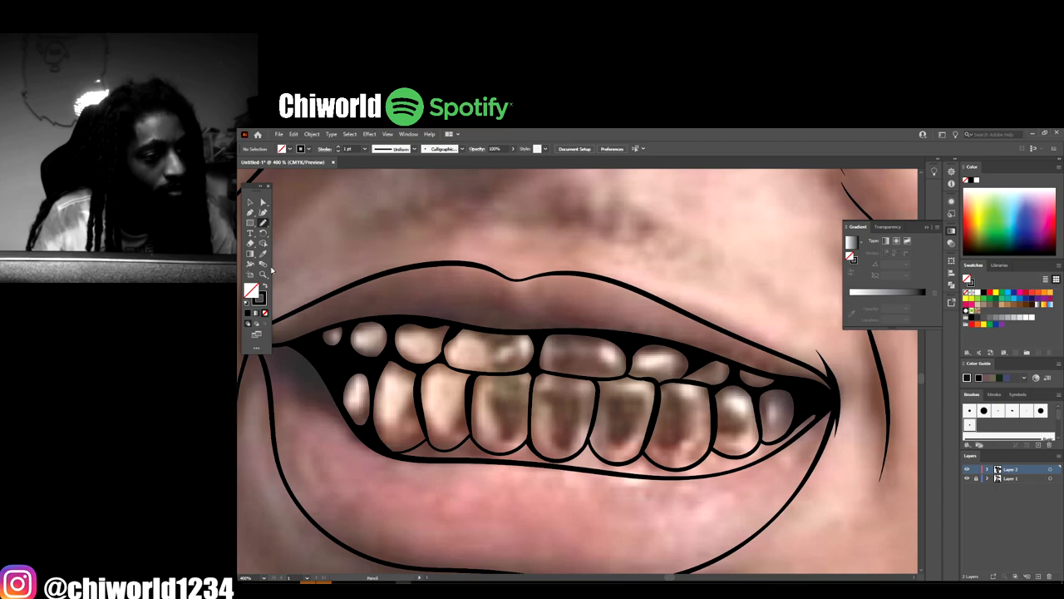
pyautogui.click(265, 285)
pyautogui.scroll(-2, 421, 345)
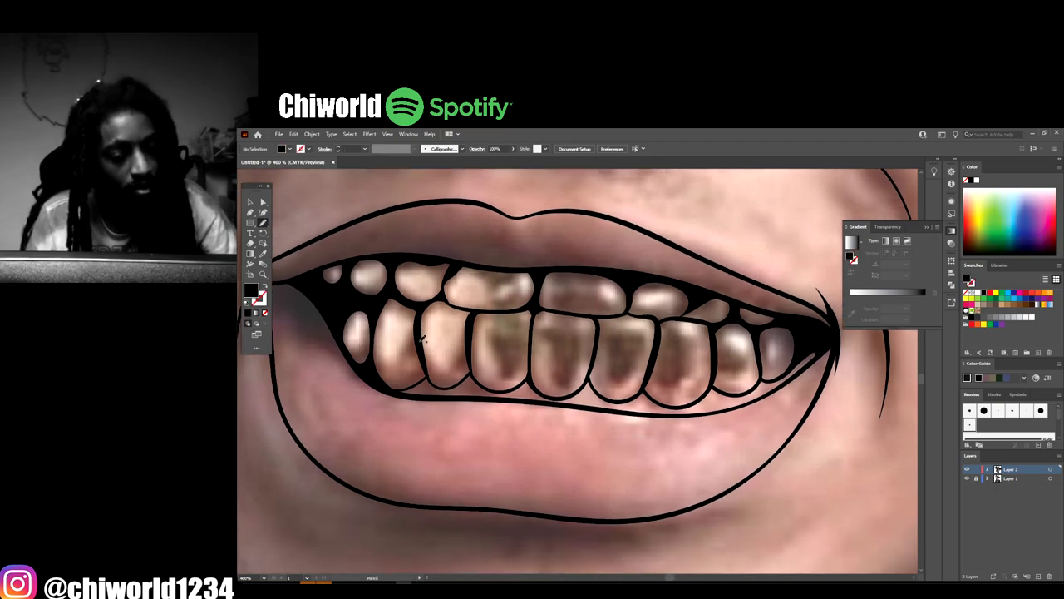
pyautogui.hotkey('ctrl', '=')
pyautogui.hotkey('ctrl', '=')
pyautogui.scroll(1, 419, 340)
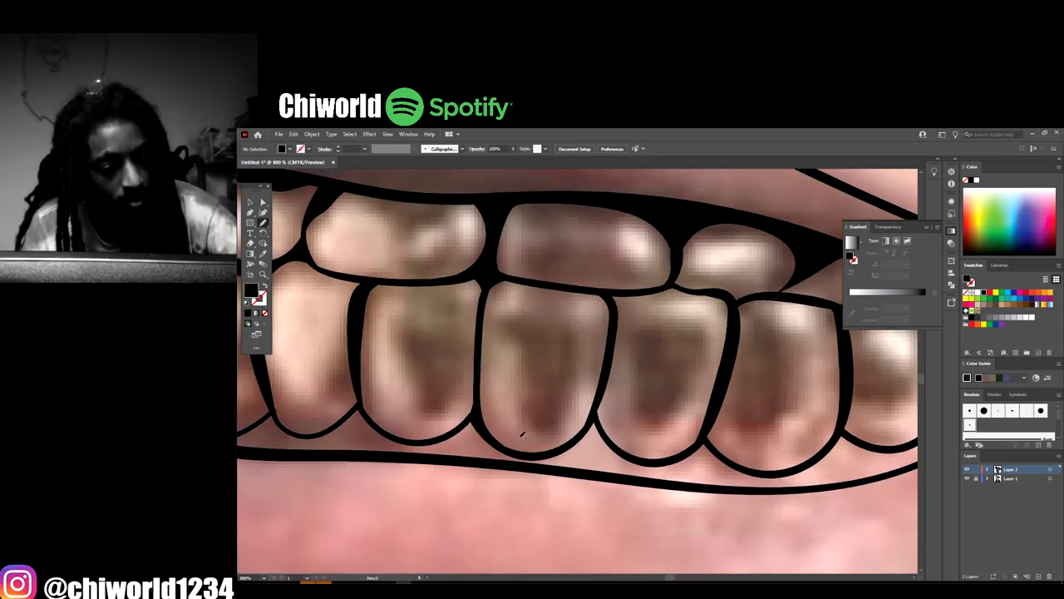
pyautogui.moveTo(525, 436)
pyautogui.mouseDown()
pyautogui.moveTo(567, 413)
pyautogui.moveTo(591, 319)
pyautogui.moveTo(553, 315)
pyautogui.moveTo(566, 330)
pyautogui.moveTo(565, 374)
pyautogui.moveTo(519, 424)
pyautogui.moveTo(516, 386)
pyautogui.moveTo(516, 431)
pyautogui.mouseUp()
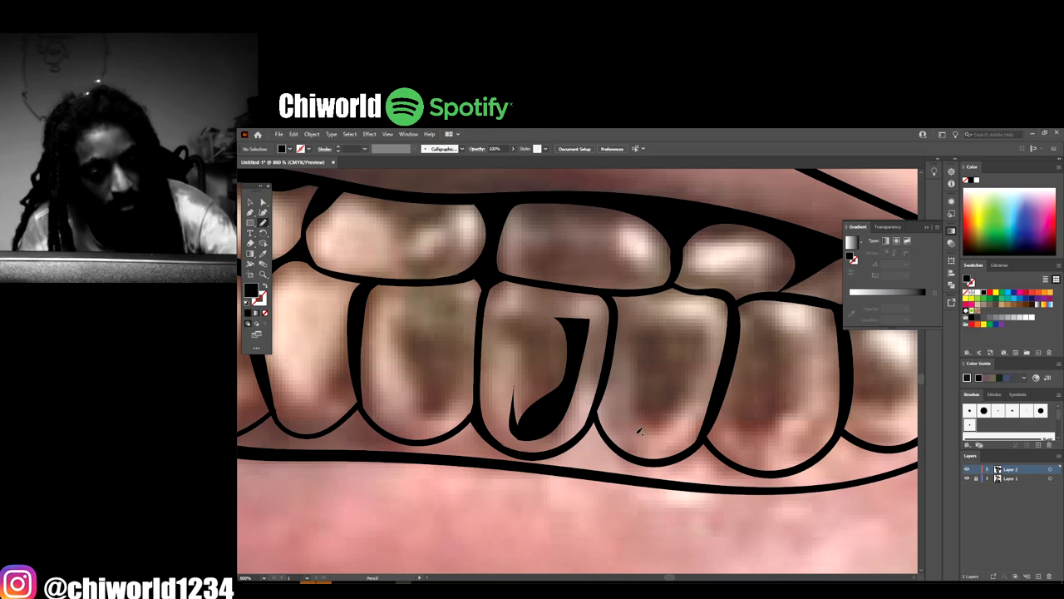
pyautogui.moveTo(675, 416)
pyautogui.mouseDown()
pyautogui.moveTo(683, 385)
pyautogui.moveTo(666, 404)
pyautogui.moveTo(654, 388)
pyautogui.moveTo(656, 340)
pyautogui.moveTo(674, 331)
pyautogui.moveTo(668, 319)
pyautogui.moveTo(639, 316)
pyautogui.moveTo(630, 351)
pyautogui.mouseUp()
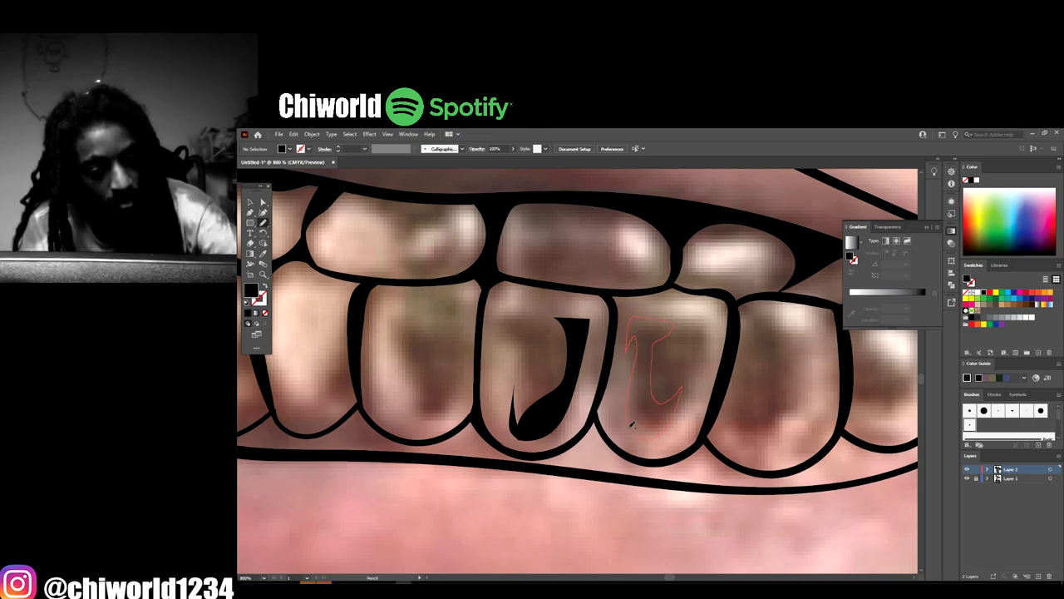
pyautogui.moveTo(632, 424); pyautogui.dragTo(646, 434)
pyautogui.moveTo(786, 416)
pyautogui.mouseDown()
pyautogui.moveTo(762, 394)
pyautogui.moveTo(768, 336)
pyautogui.moveTo(782, 370)
pyautogui.moveTo(789, 345)
pyautogui.moveTo(759, 309)
pyautogui.moveTo(732, 442)
pyautogui.mouseUp()
# Check the new tooth shading against the full line art with the reference photo layer hidden, and bring the photo back
pyautogui.hotkey('ctrl', '-')
pyautogui.hotkey('ctrl', '-')
pyautogui.hotkey('ctrl', '-')
pyautogui.hotkey('ctrl', '-')
pyautogui.hotkey('ctrl', '-')
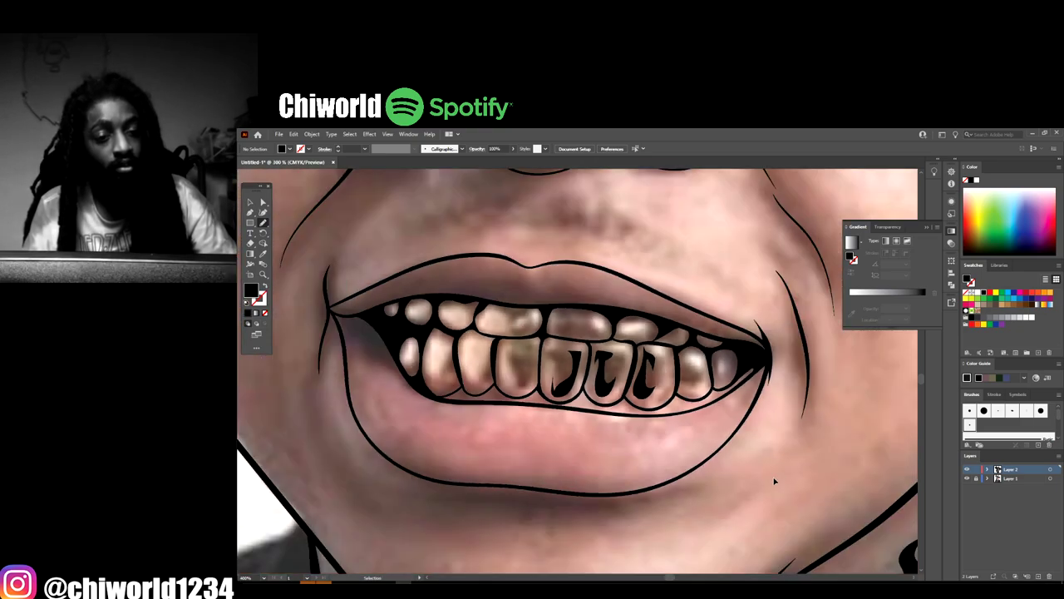
pyautogui.scroll(2, 856, 460)
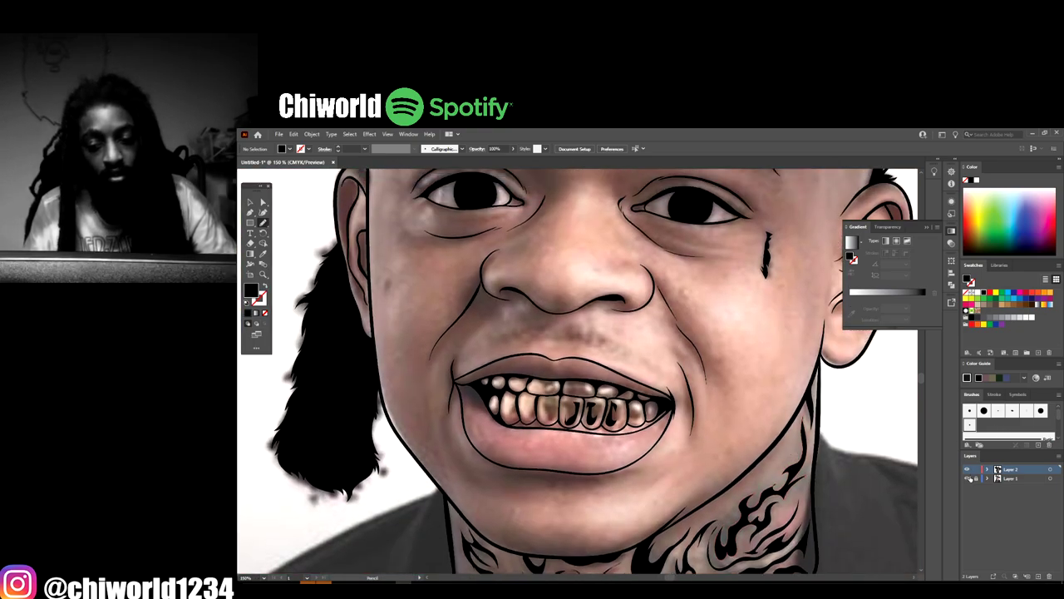
pyautogui.click(967, 478)
pyautogui.hotkey('ctrl', '0')
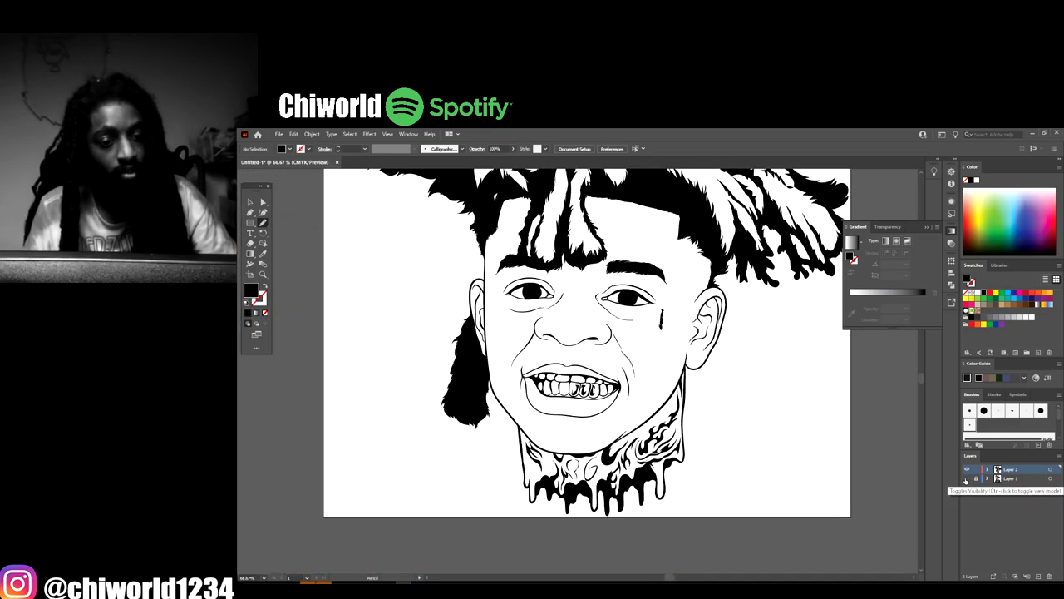
pyautogui.hotkey('ctrl', '+')
pyautogui.hotkey('ctrl', '+')
pyautogui.hotkey('ctrl', '+')
pyautogui.hotkey('ctrl', '+')
pyautogui.click(966, 479)
# Draw black-filled shading shapes on the two upper front teeth and on the next two lower teeth to the left
pyautogui.scroll(-2, 816, 471)
pyautogui.hotkey('ctrl', '+')
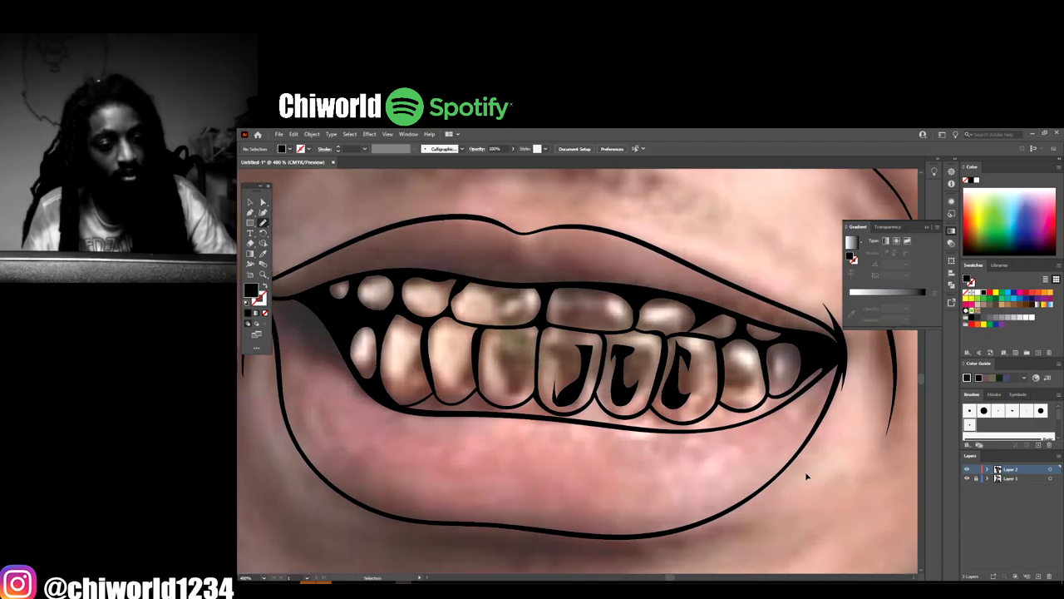
pyautogui.scroll(2, 806, 476)
pyautogui.moveTo(644, 301); pyautogui.dragTo(594, 305)
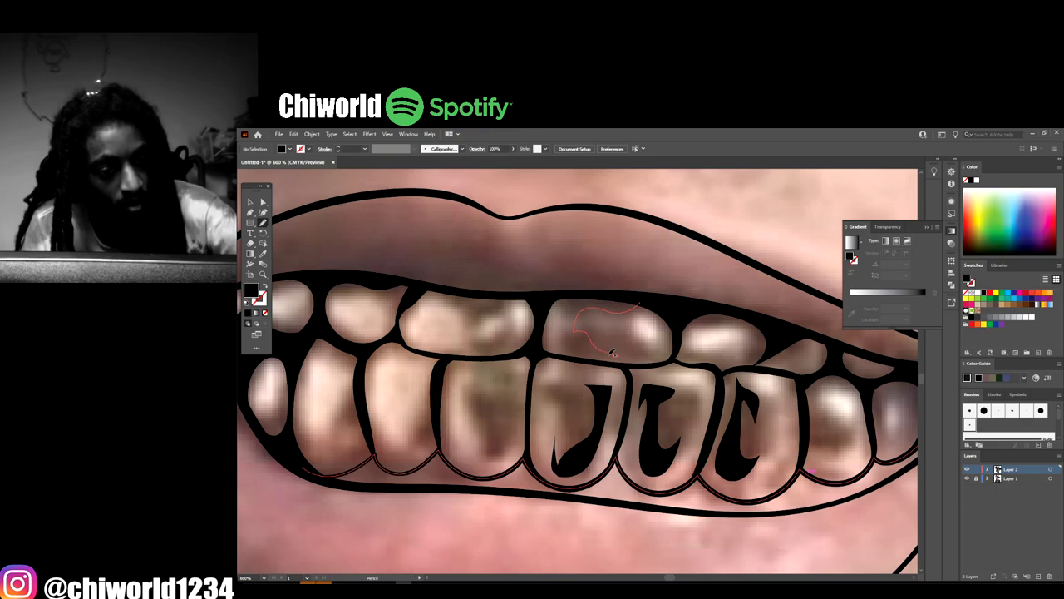
pyautogui.moveTo(613, 352); pyautogui.dragTo(564, 345)
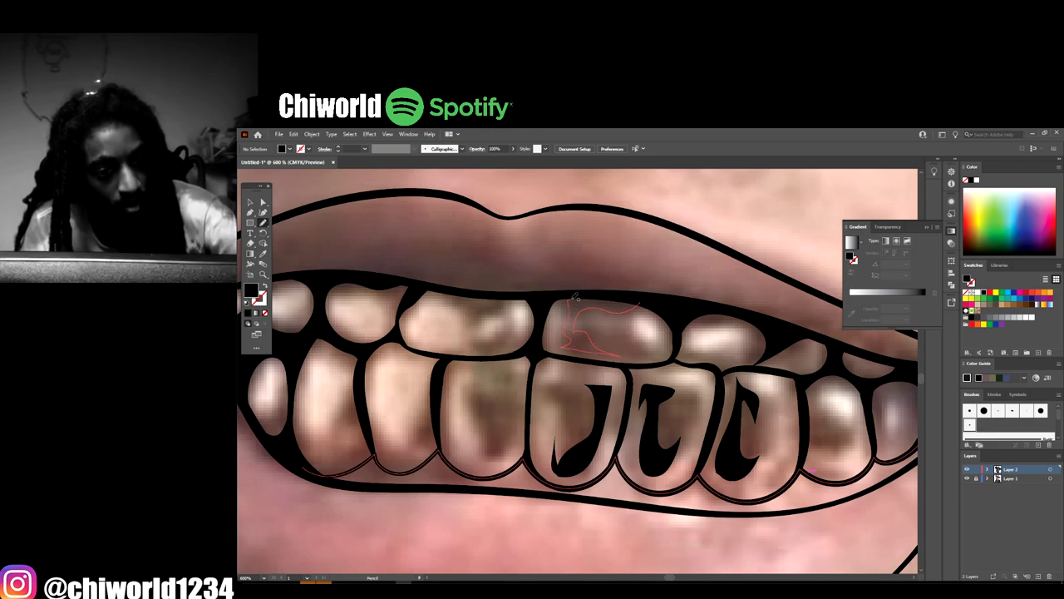
pyautogui.moveTo(575, 296); pyautogui.dragTo(568, 300)
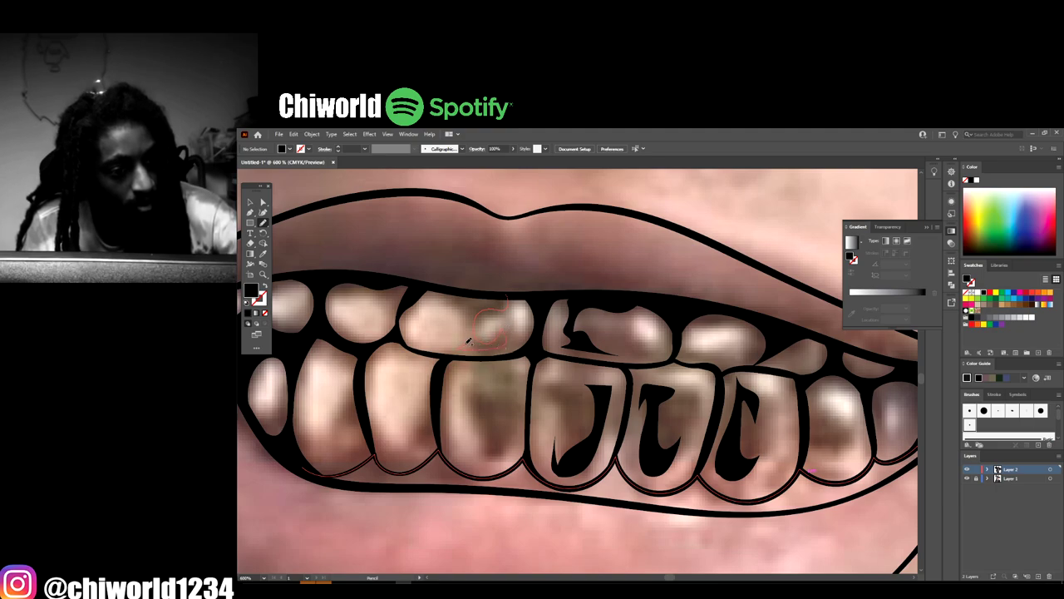
pyautogui.moveTo(491, 297); pyautogui.dragTo(489, 297)
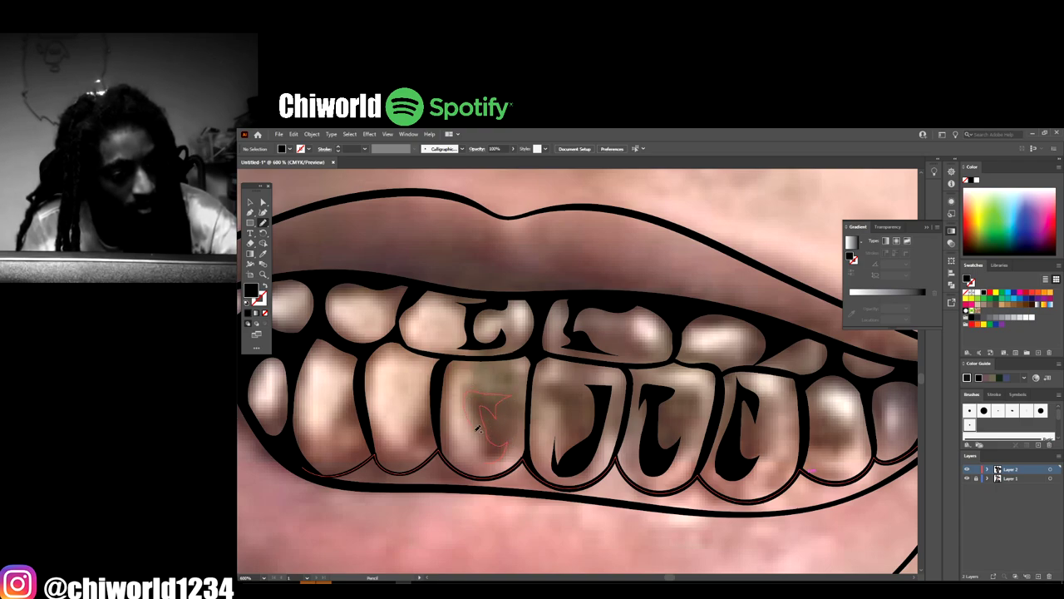
pyautogui.moveTo(478, 429); pyautogui.dragTo(474, 461)
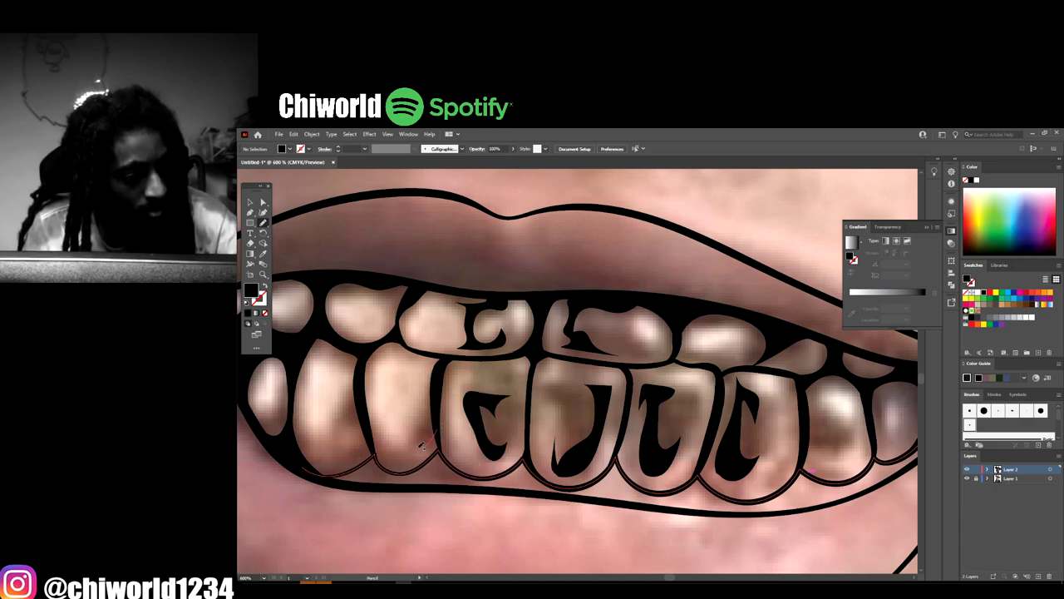
pyautogui.moveTo(433, 409); pyautogui.dragTo(431, 412)
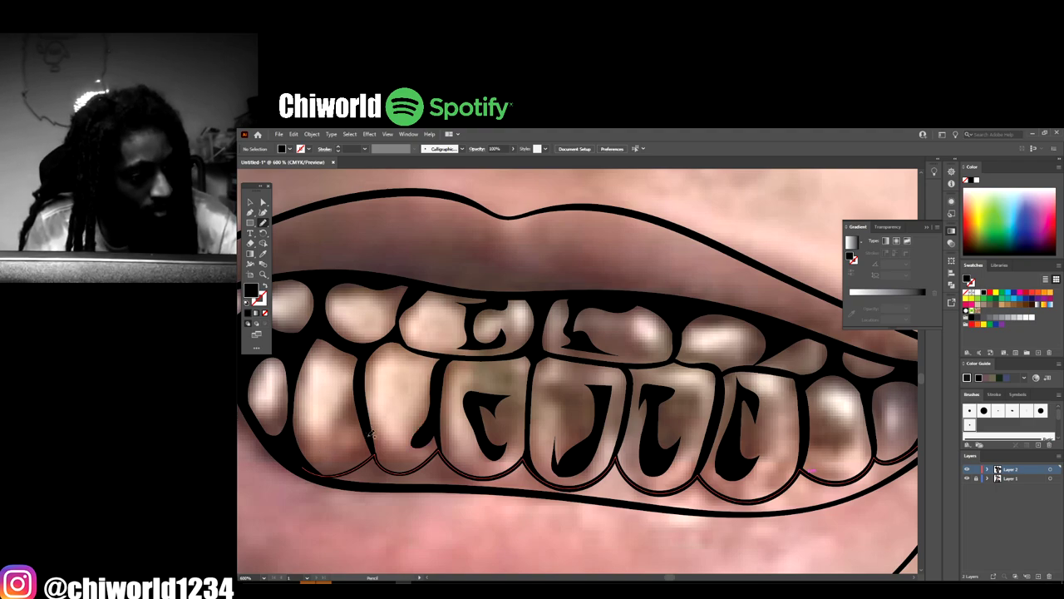
# Draw black-filled shading shapes with the Pencil tool on the two outermost lower teeth on the left side of the mouth
pyautogui.moveTo(373, 433); pyautogui.dragTo(354, 454)
pyautogui.moveTo(359, 379); pyautogui.dragTo(367, 431)
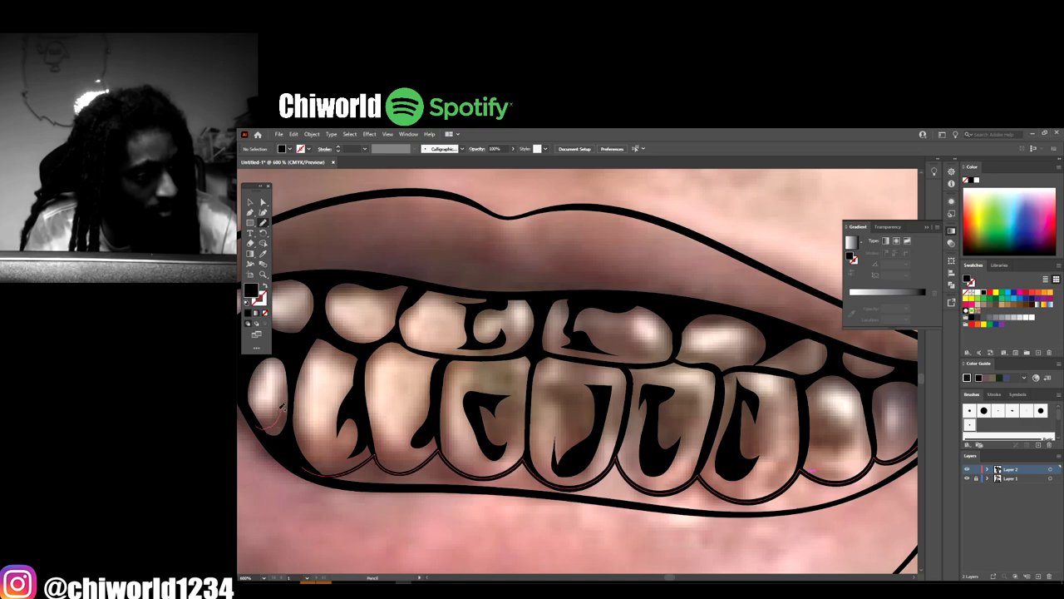
pyautogui.moveTo(281, 405); pyautogui.dragTo(257, 403)
pyautogui.hotkey('ctrl', '-')
pyautogui.hotkey('ctrl', '-')
pyautogui.hotkey('ctrl', '-')
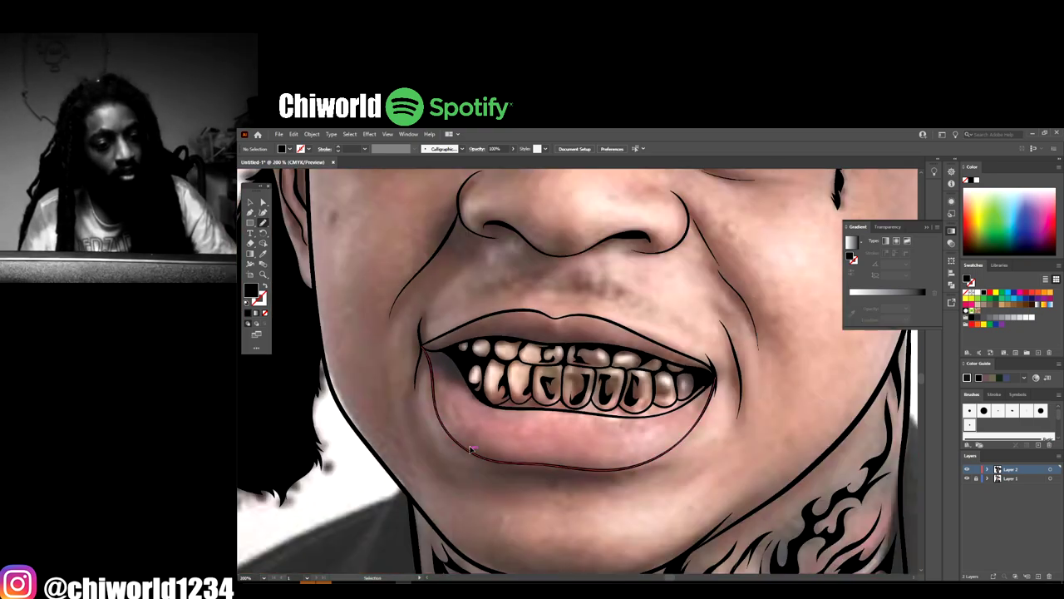
pyautogui.moveTo(529, 453); pyautogui.dragTo(480, 449)
# Draw black-filled shading shapes on the two outermost lower teeth on the right side of the mouth
pyautogui.hotkey('ctrl', '=')
pyautogui.hotkey('ctrl', '=')
pyautogui.hotkey('ctrl', '=')
pyautogui.scroll(2, 481, 449)
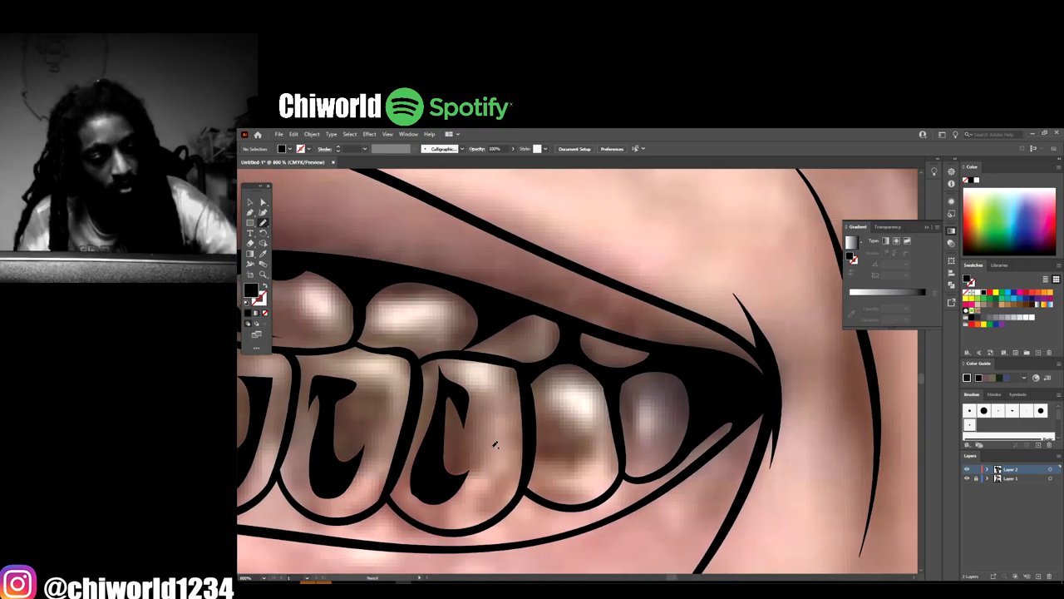
pyautogui.moveTo(588, 449)
pyautogui.mouseDown()
pyautogui.moveTo(560, 429)
pyautogui.moveTo(545, 393)
pyautogui.moveTo(535, 449)
pyautogui.mouseUp()
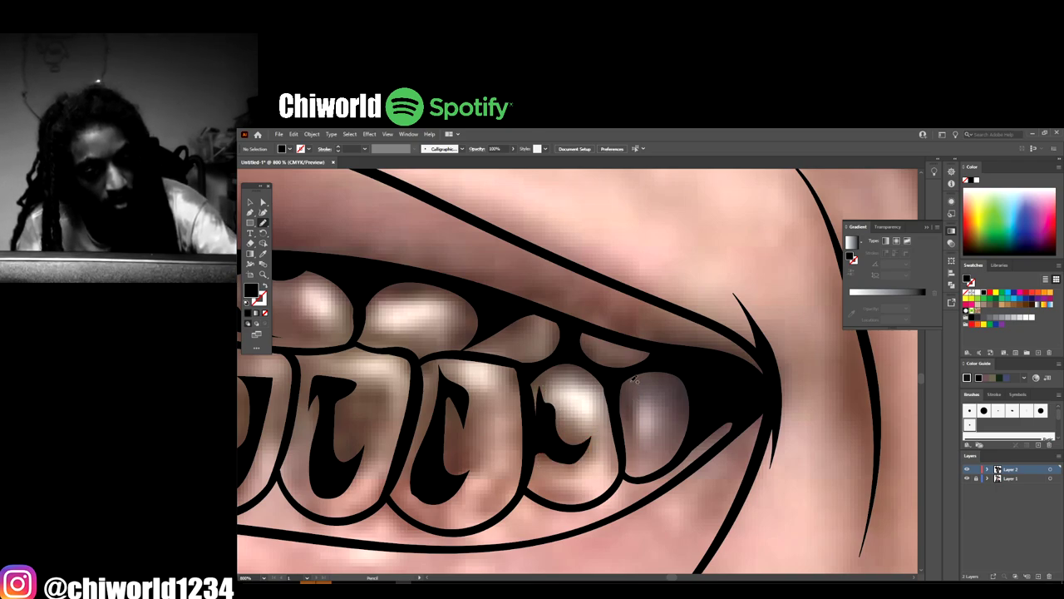
pyautogui.moveTo(632, 379)
pyautogui.mouseDown()
pyautogui.moveTo(627, 391)
pyautogui.moveTo(675, 379)
pyautogui.moveTo(675, 432)
pyautogui.moveTo(694, 383)
pyautogui.moveTo(689, 391)
pyautogui.mouseUp()
pyautogui.hotkey('ctrl', '-')
pyautogui.hotkey('ctrl', '-')
pyautogui.hotkey('ctrl', '-')
pyautogui.hotkey('ctrl', '-')
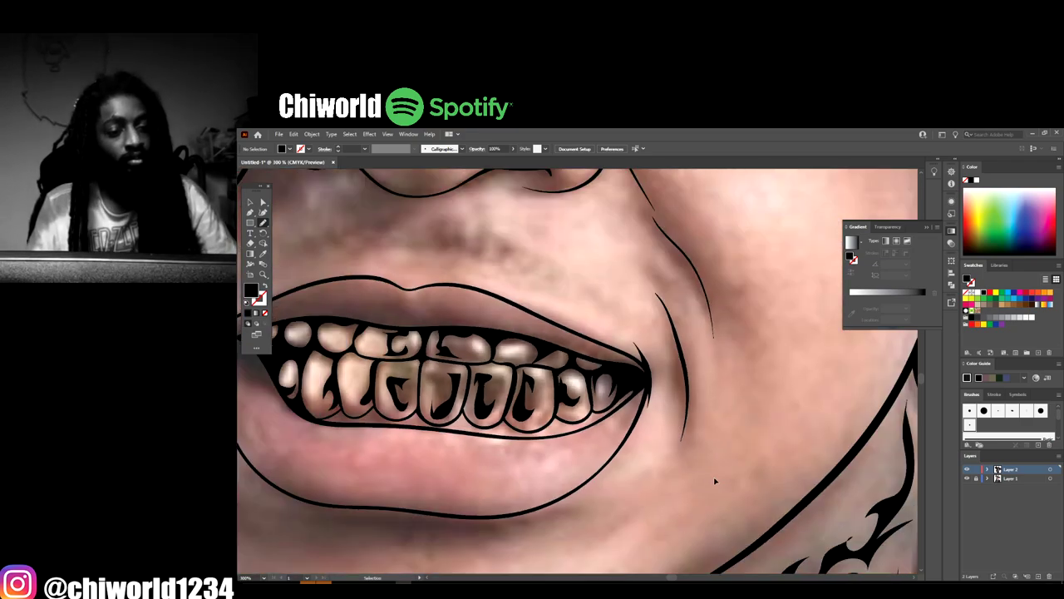
# Draw black-filled shading shapes on the small upper teeth between the right front tooth and the right mouth corner
pyautogui.hotkey('ctrl', '+')
pyautogui.hotkey('ctrl', '+')
pyautogui.hotkey('ctrl', '+')
pyautogui.scroll(2, 671, 471)
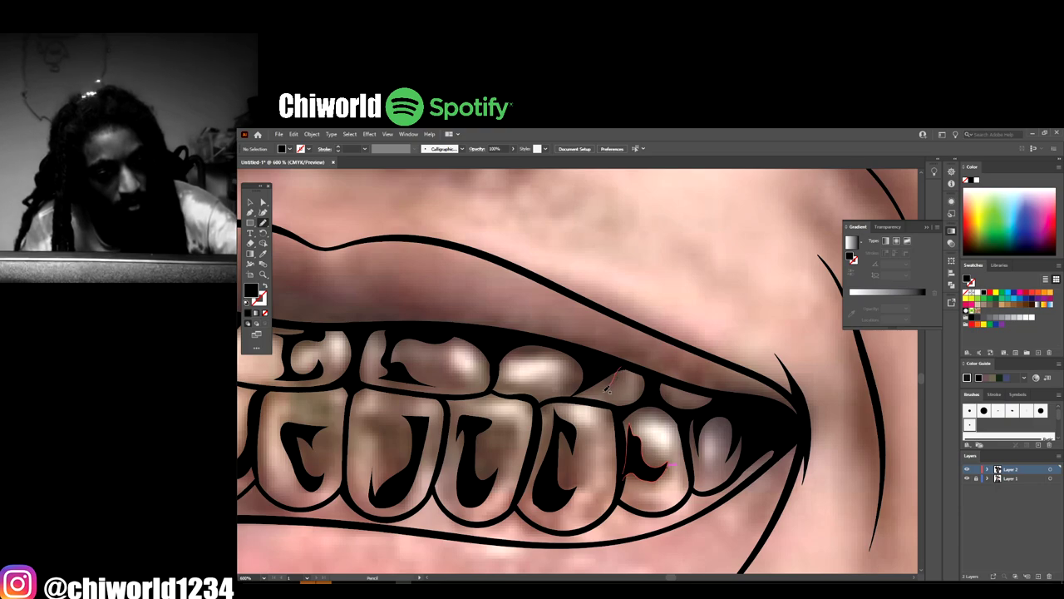
pyautogui.moveTo(598, 389)
pyautogui.mouseDown()
pyautogui.moveTo(616, 361)
pyautogui.moveTo(561, 389)
pyautogui.mouseUp()
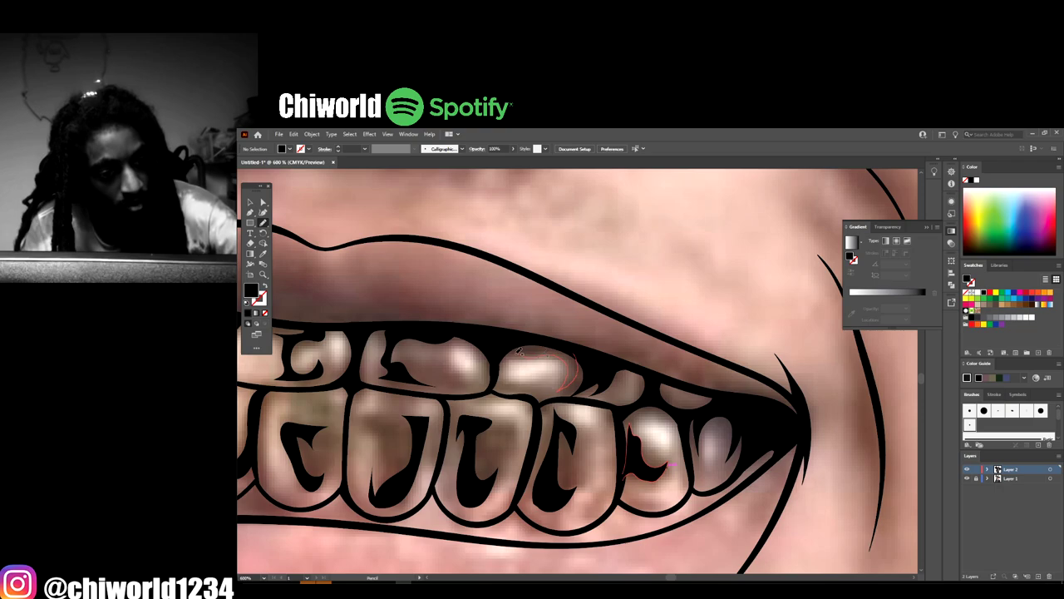
pyautogui.moveTo(519, 350); pyautogui.dragTo(507, 341)
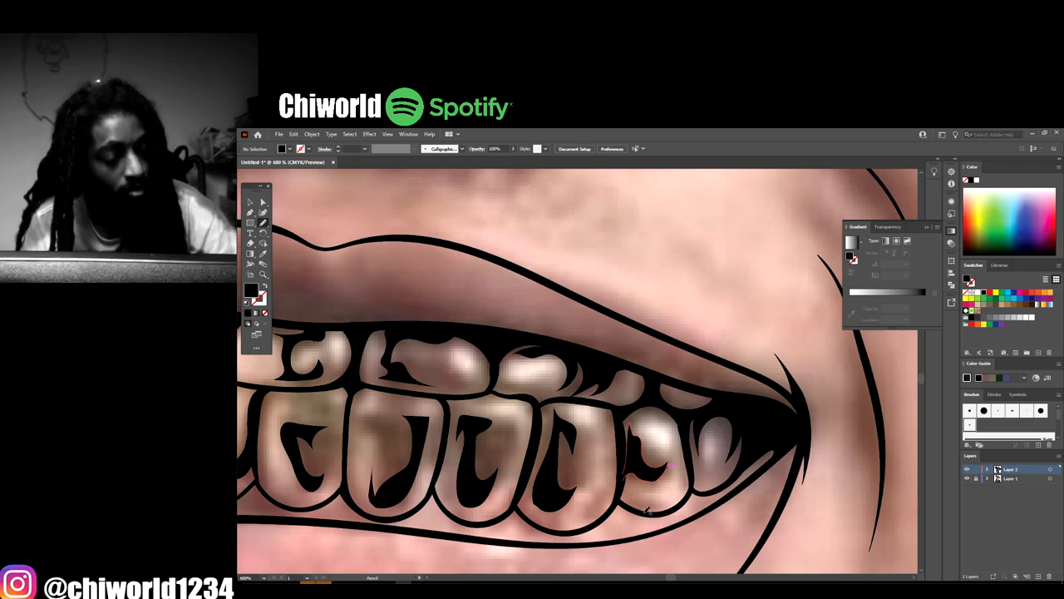
# Examine the shaded teeth in the whole line art with the reference photo layer hidden, and bring the photo back
pyautogui.hotkey('ctrl', '-')
pyautogui.hotkey('ctrl', '-')
pyautogui.hotkey('ctrl', '-')
pyautogui.hotkey('ctrl', '-')
pyautogui.hotkey('ctrl', '-')
pyautogui.hotkey('ctrl', '-')
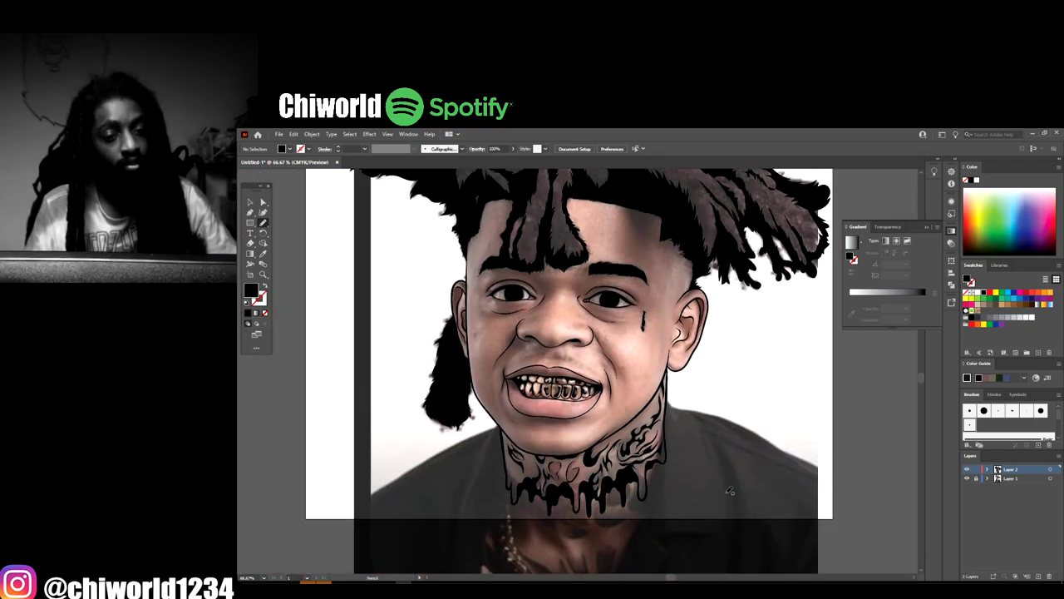
pyautogui.scroll(2, 729, 491)
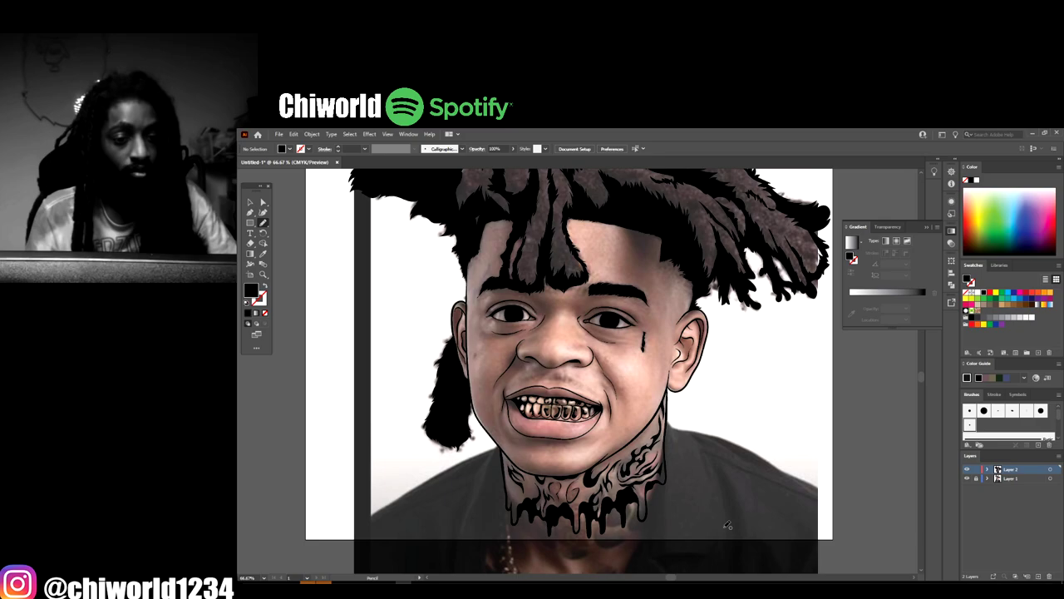
pyautogui.click(966, 478)
pyautogui.hotkey('ctrl', '-')
pyautogui.hotkey('ctrl', '-')
pyautogui.hotkey('ctrl', '+')
pyautogui.hotkey('ctrl', '+')
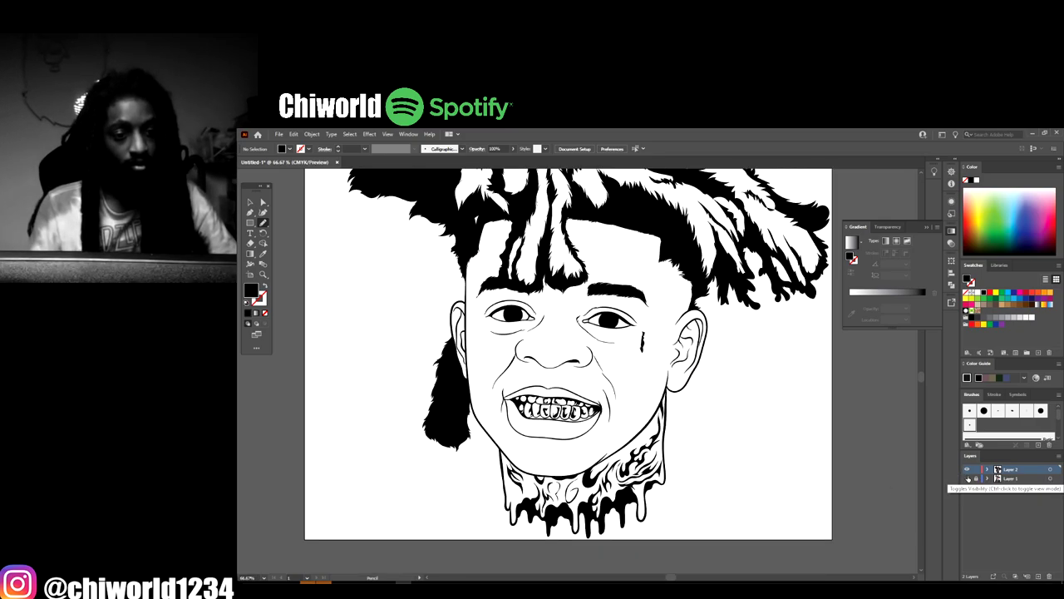
pyautogui.hotkey('ctrl', '+')
pyautogui.click(967, 478)
pyautogui.hscroll(-3, 811, 492)
pyautogui.scroll(1, 788, 482)
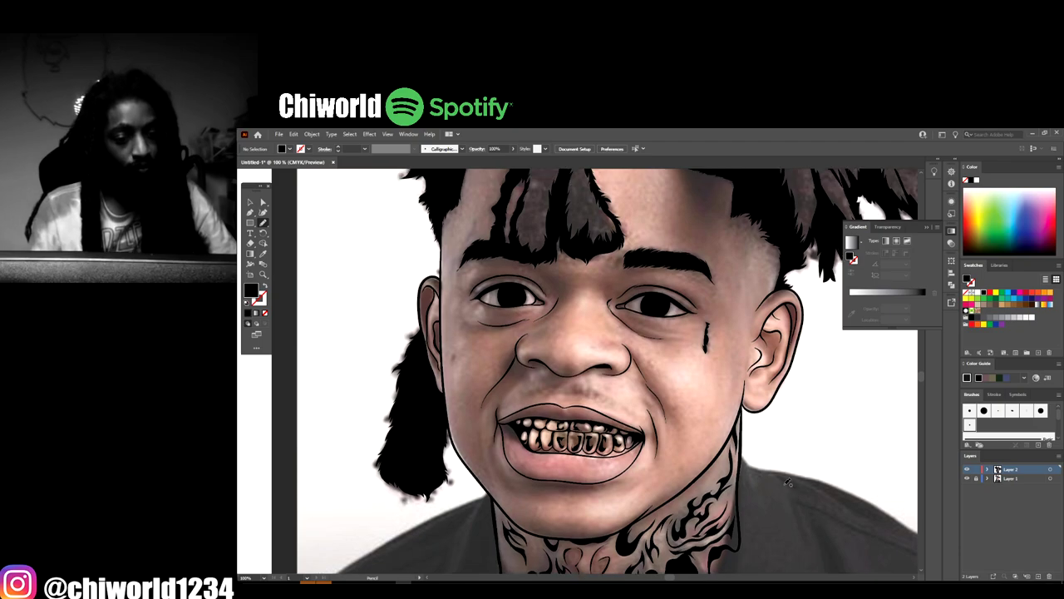
# Draw a black-filled shadow with tapered ends along the middle of the lower lip's bottom outline
pyautogui.hotkey('ctrl', '+')
pyautogui.hotkey('ctrl', '+')
pyautogui.hotkey('ctrl', '+')
pyautogui.hotkey('ctrl', '+')
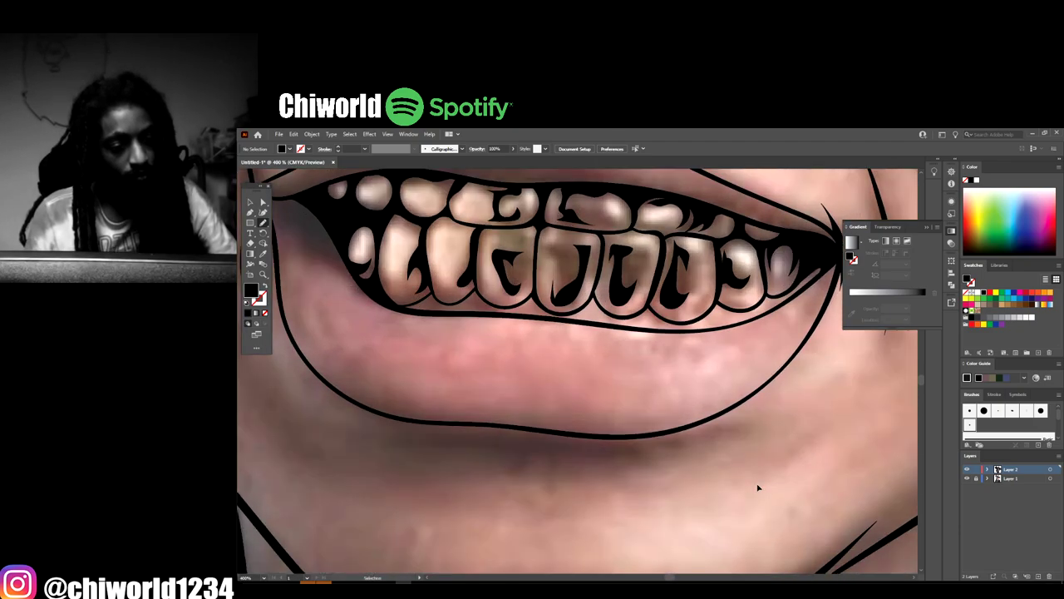
pyautogui.hscroll(-1, 758, 487)
pyautogui.scroll(-1, 759, 483)
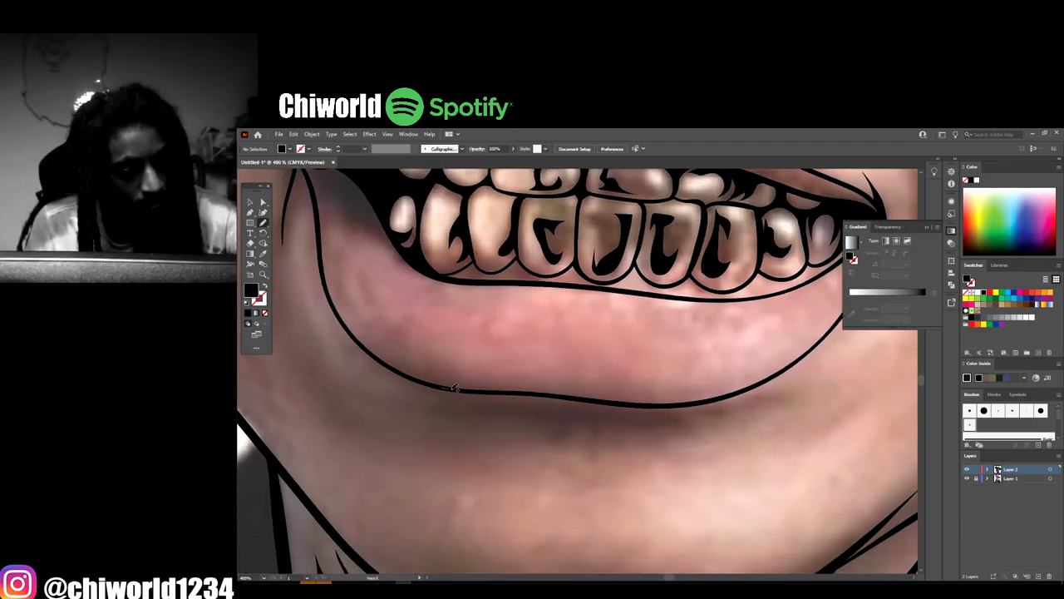
pyautogui.moveTo(467, 398)
pyautogui.mouseDown()
pyautogui.moveTo(402, 416)
pyautogui.moveTo(517, 411)
pyautogui.moveTo(673, 429)
pyautogui.moveTo(726, 419)
pyautogui.moveTo(442, 389)
pyautogui.mouseUp()
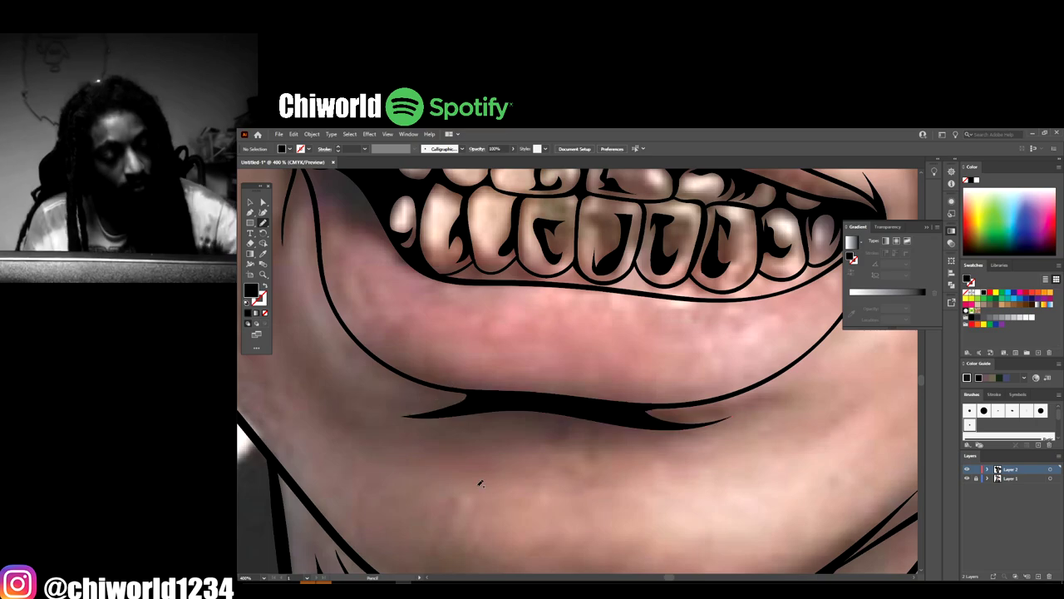
pyautogui.hotkey('ctrl', '-')
pyautogui.hotkey('ctrl', '-')
pyautogui.hotkey('ctrl', '-')
pyautogui.hotkey('ctrl', '-')
# Draw a black-filled shadow shape over the dark area of the lower lip beside the left mouth corner
pyautogui.hotkey('ctrl', '=')
pyautogui.hotkey('ctrl', '=')
pyautogui.hotkey('ctrl', '=')
pyautogui.hotkey('ctrl', '=')
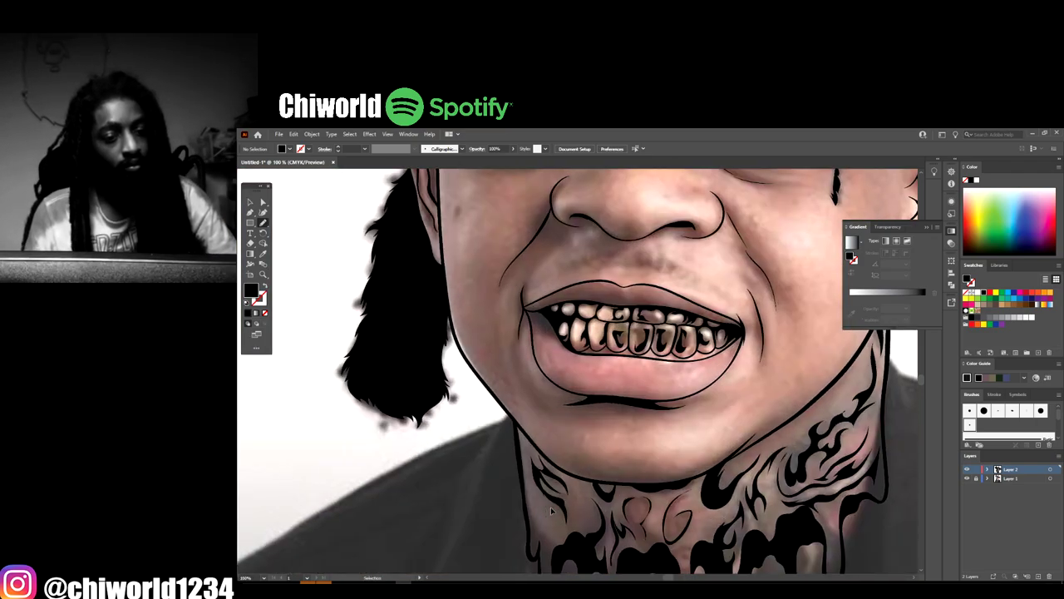
pyautogui.scroll(3, 549, 510)
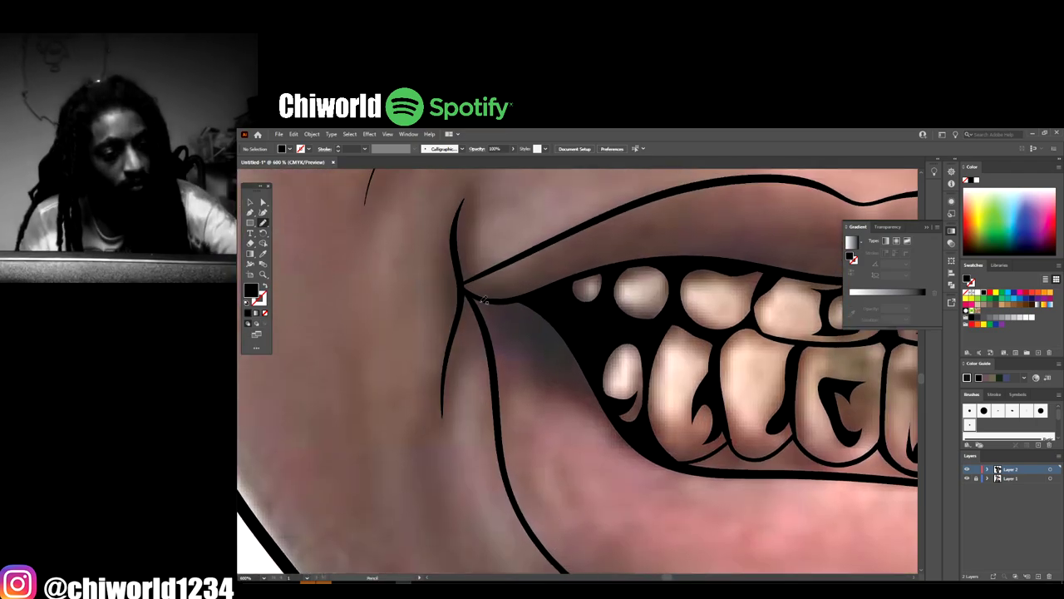
pyautogui.moveTo(472, 293)
pyautogui.mouseDown()
pyautogui.moveTo(502, 312)
pyautogui.moveTo(545, 374)
pyautogui.moveTo(603, 417)
pyautogui.moveTo(548, 312)
pyautogui.moveTo(466, 294)
pyautogui.mouseUp()
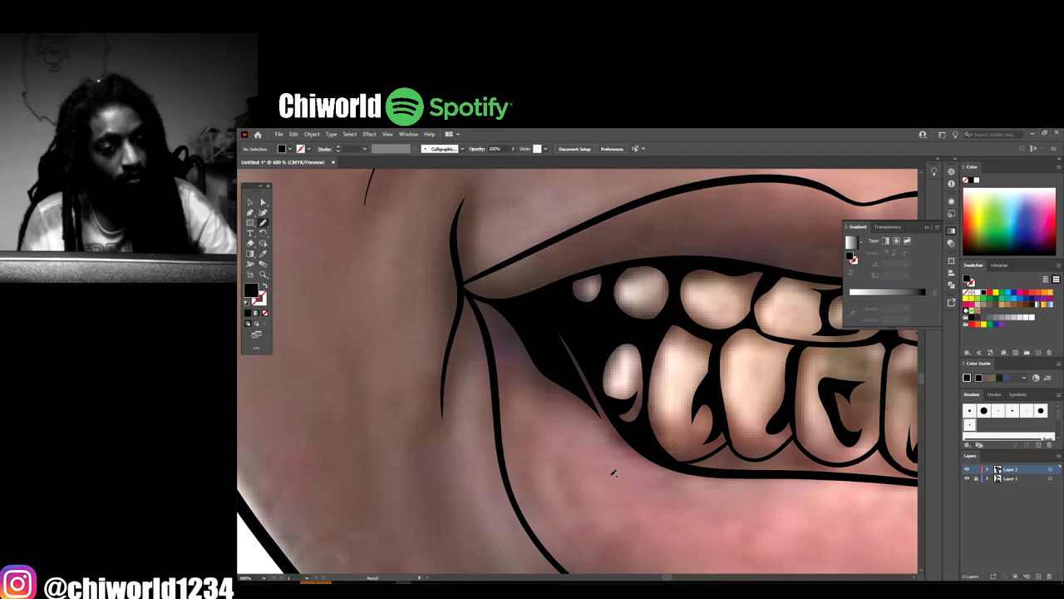
pyautogui.scroll(-5, 759, 524)
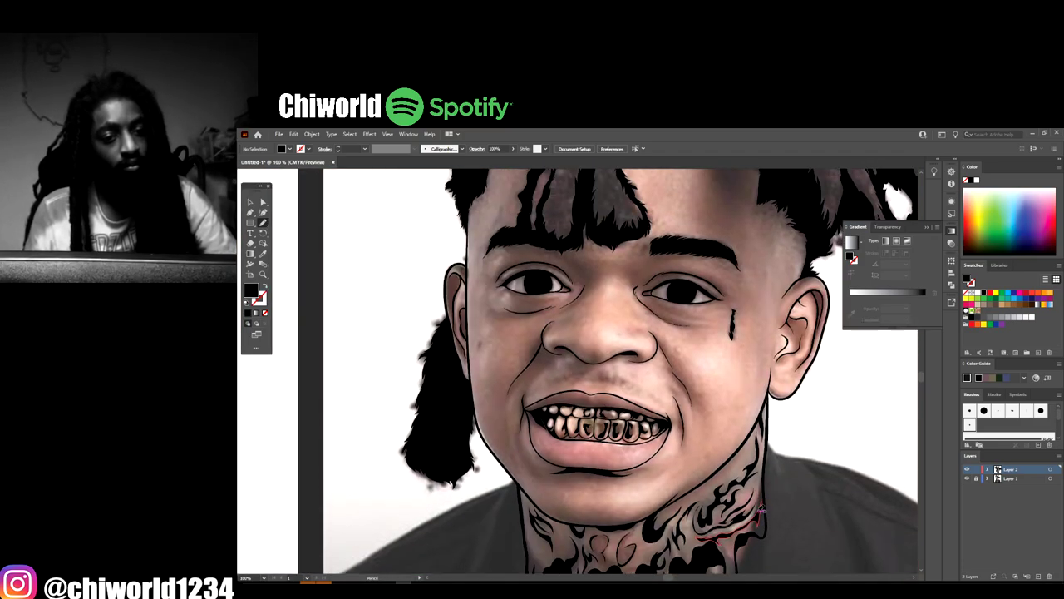
pyautogui.scroll(-2, 759, 508)
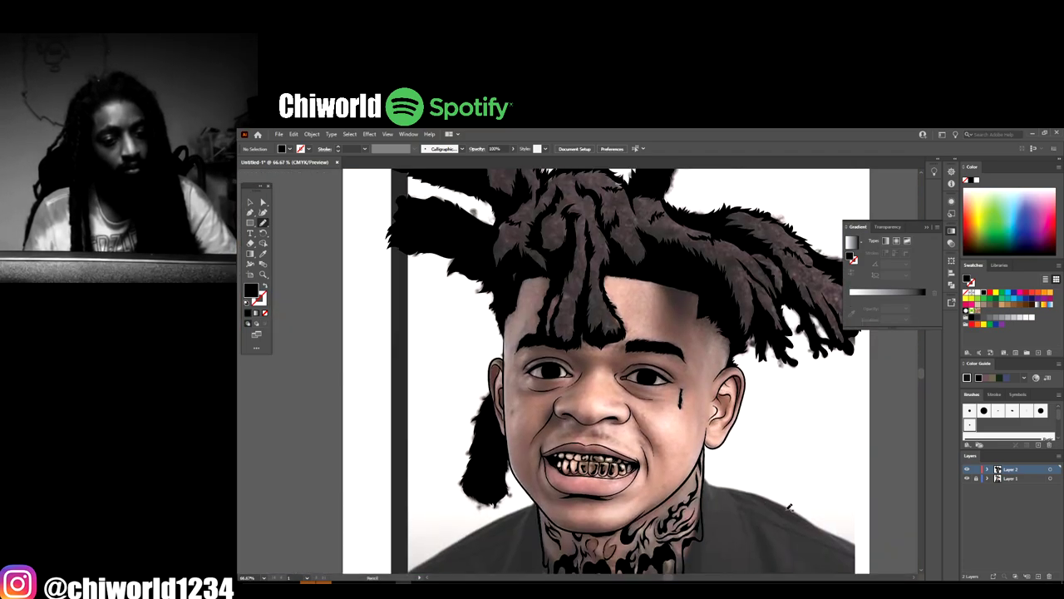
pyautogui.hscroll(1, 758, 503)
pyautogui.scroll(-2, 798, 517)
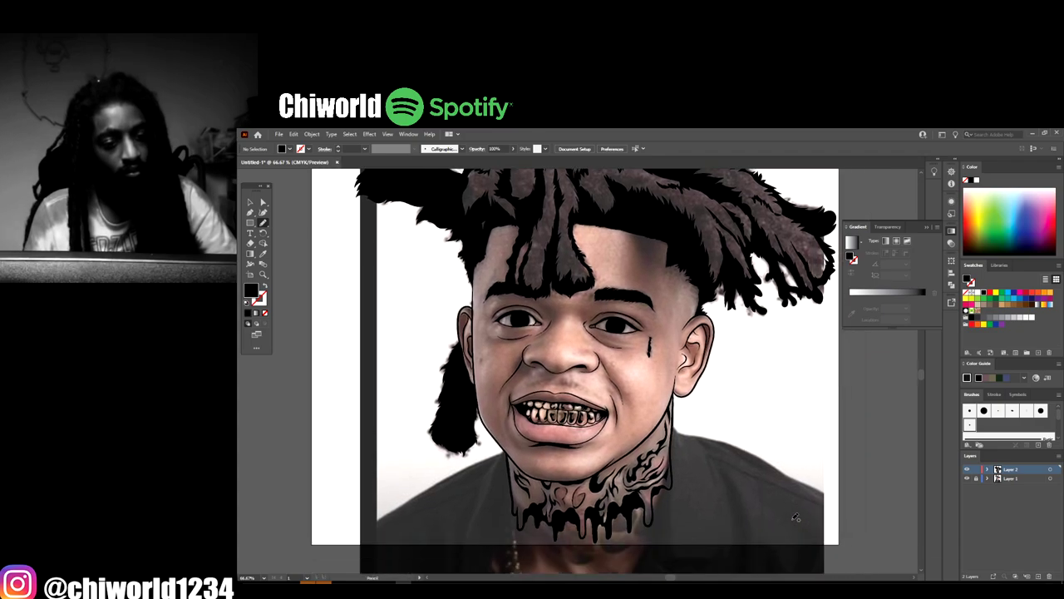
# Paint short mustache hairs above the right half of the upper lip using the Paintbrush with a 1 pt black stroke and no fill
pyautogui.scroll(3, 819, 521)
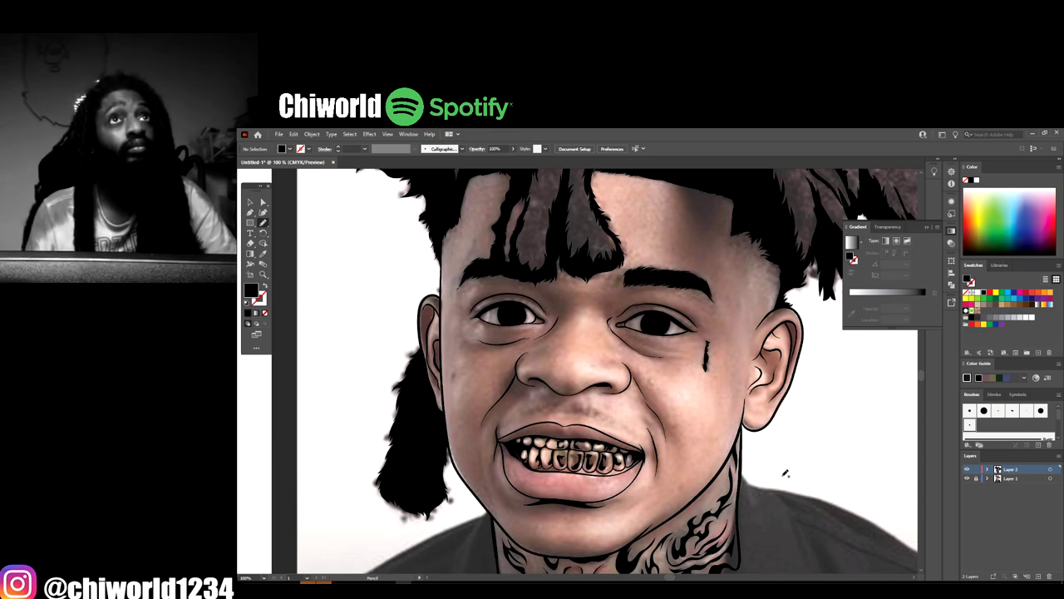
pyautogui.hotkey('ctrl', '+')
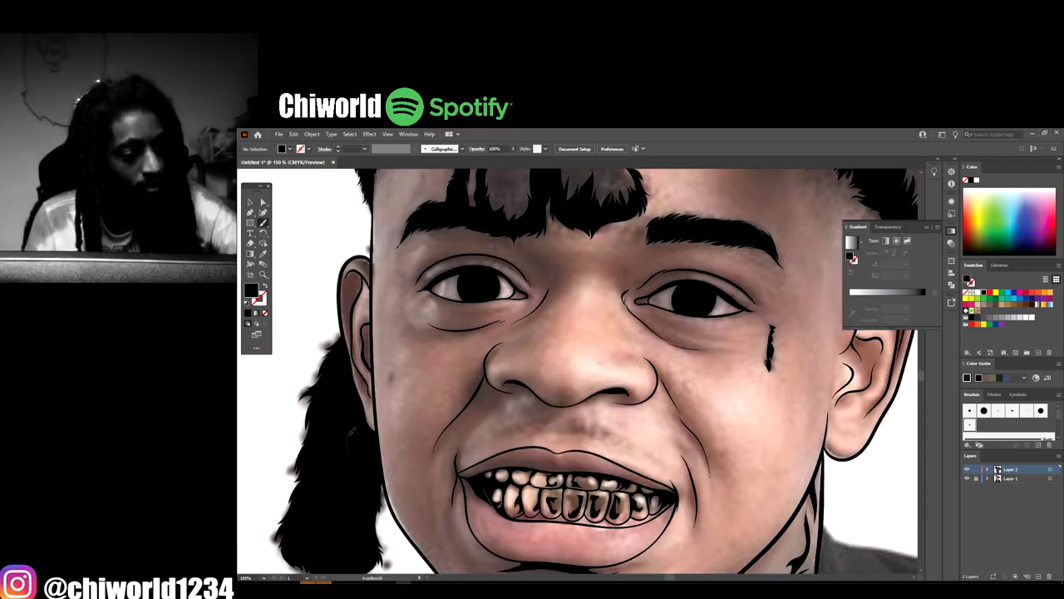
pyautogui.hotkey('shift', 'x')
pyautogui.hotkey('ctrl', '+')
pyautogui.hotkey('ctrl', '+')
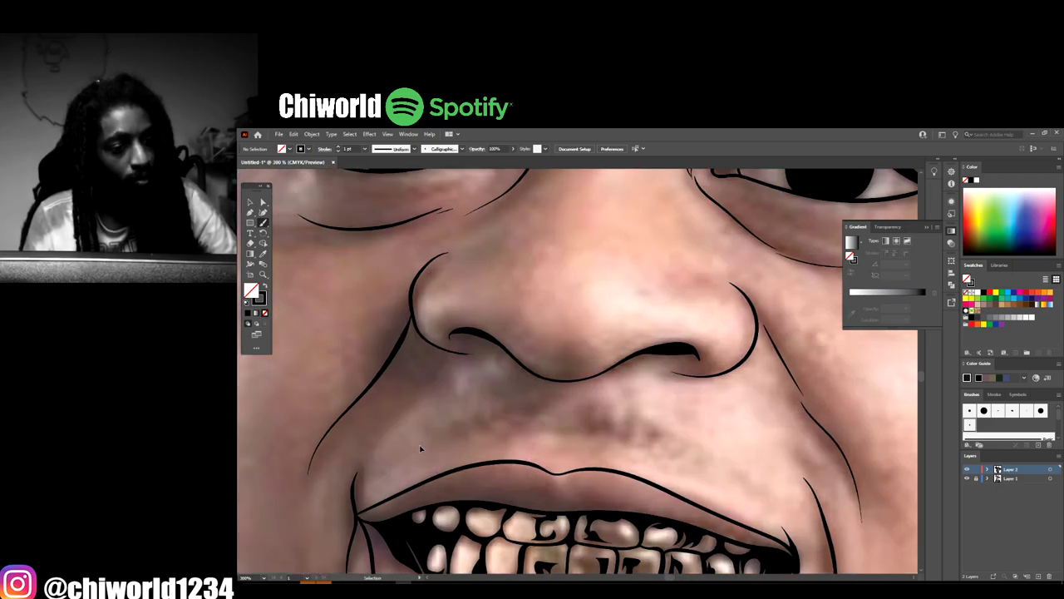
pyautogui.hscroll(-1, 419, 449)
pyautogui.moveTo(786, 505)
pyautogui.mouseDown()
pyautogui.moveTo(773, 483)
pyautogui.moveTo(781, 498)
pyautogui.mouseUp()
pyautogui.moveTo(760, 473)
pyautogui.mouseDown()
pyautogui.moveTo(775, 497)
pyautogui.moveTo(760, 493)
pyautogui.mouseUp()
pyautogui.moveTo(720, 462)
pyautogui.mouseDown()
pyautogui.moveTo(694, 446)
pyautogui.moveTo(689, 458)
pyautogui.moveTo(669, 431)
pyautogui.moveTo(673, 454)
pyautogui.moveTo(645, 411)
pyautogui.moveTo(616, 410)
pyautogui.moveTo(602, 437)
pyautogui.mouseUp()
pyautogui.moveTo(597, 402); pyautogui.dragTo(596, 436)
pyautogui.moveTo(583, 406); pyautogui.dragTo(583, 434)
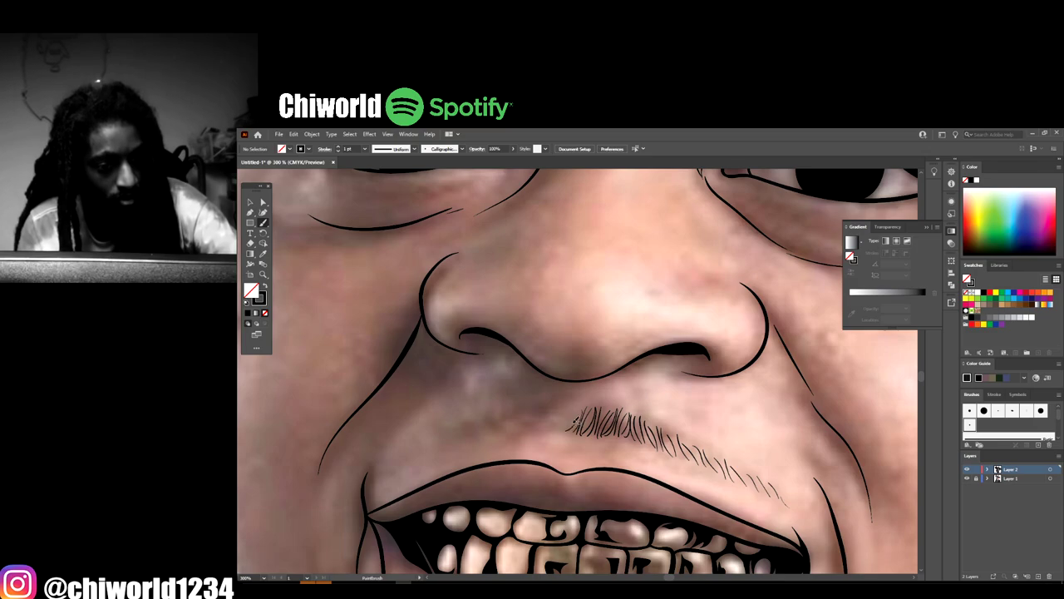
# Paint short mustache hairs above the left half of the upper lip, following its curve out towards the mouth corner
pyautogui.moveTo(539, 406); pyautogui.dragTo(535, 429)
pyautogui.moveTo(525, 402)
pyautogui.mouseDown()
pyautogui.moveTo(528, 427)
pyautogui.moveTo(514, 431)
pyautogui.mouseUp()
pyautogui.moveTo(504, 405); pyautogui.dragTo(499, 427)
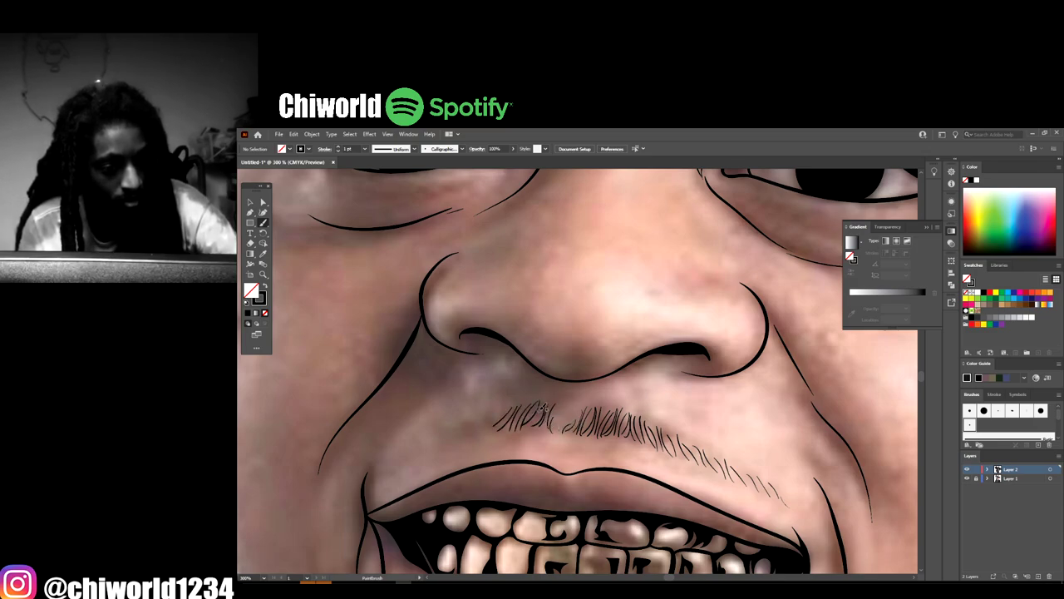
pyautogui.moveTo(545, 402)
pyautogui.mouseDown()
pyautogui.moveTo(539, 426)
pyautogui.moveTo(517, 426)
pyautogui.mouseUp()
pyautogui.moveTo(503, 407); pyautogui.dragTo(487, 434)
pyautogui.moveTo(489, 416); pyautogui.dragTo(466, 437)
pyautogui.moveTo(462, 421); pyautogui.dragTo(448, 446)
pyautogui.moveTo(449, 428); pyautogui.dragTo(439, 450)
pyautogui.hotkey('ctrl', '-')
pyautogui.hotkey('ctrl', '-')
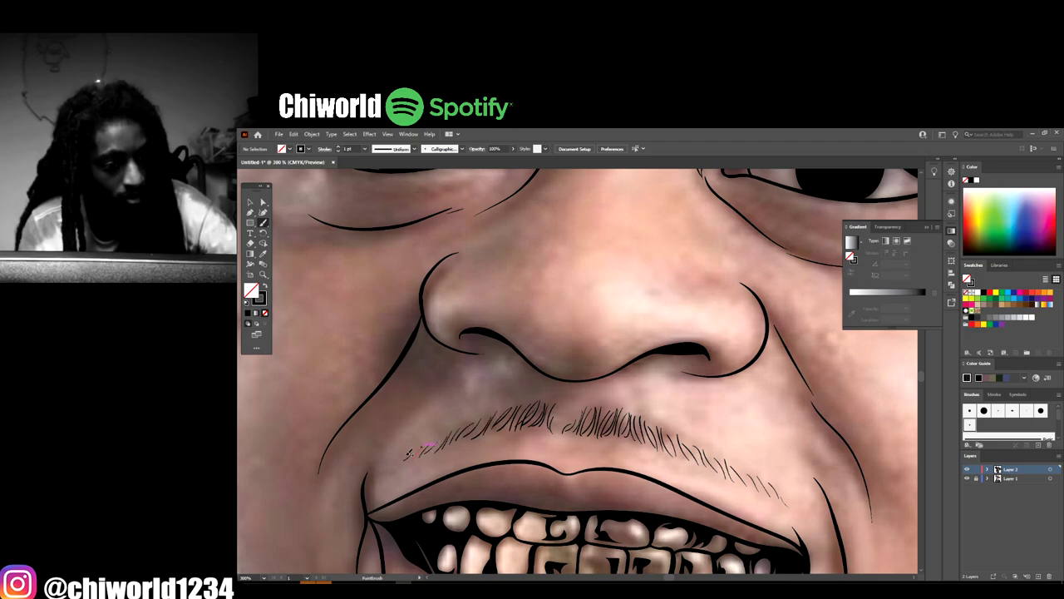
# Inspect the mustache hairs in the line art with the reference photo layer hidden, and show the photo again
pyautogui.hotkey('ctrl', '-')
pyautogui.hotkey('ctrl', '-')
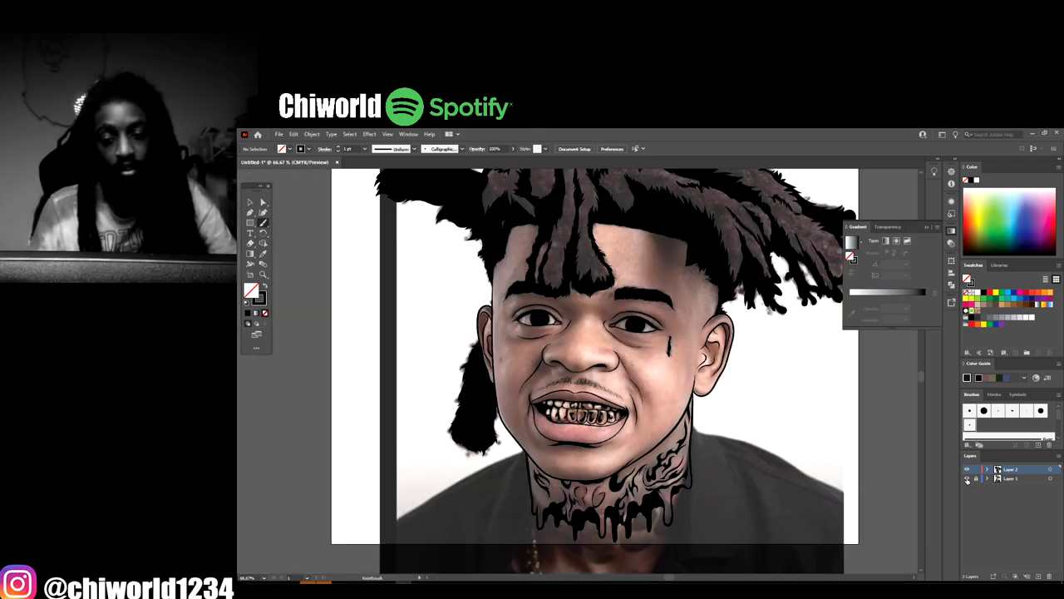
pyautogui.click(967, 479)
pyautogui.hotkey('ctrl', '-')
pyautogui.hotkey('ctrl', '-')
pyautogui.hotkey('ctrl', '+')
pyautogui.hotkey('ctrl', '+')
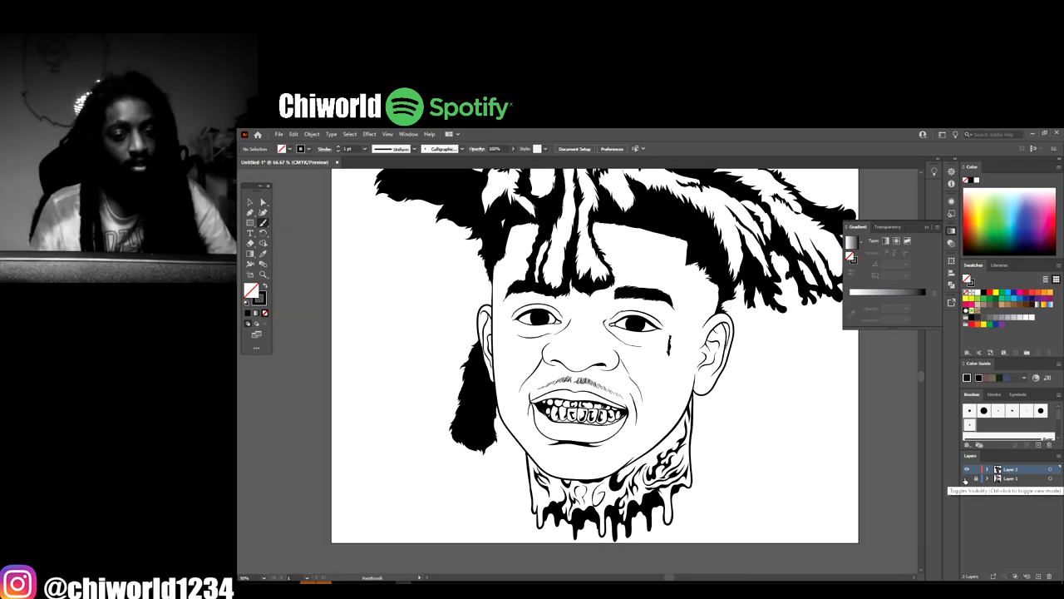
pyautogui.hotkey('ctrl', '+')
pyautogui.hotkey('ctrl', '+')
pyautogui.hotkey('ctrl', '+')
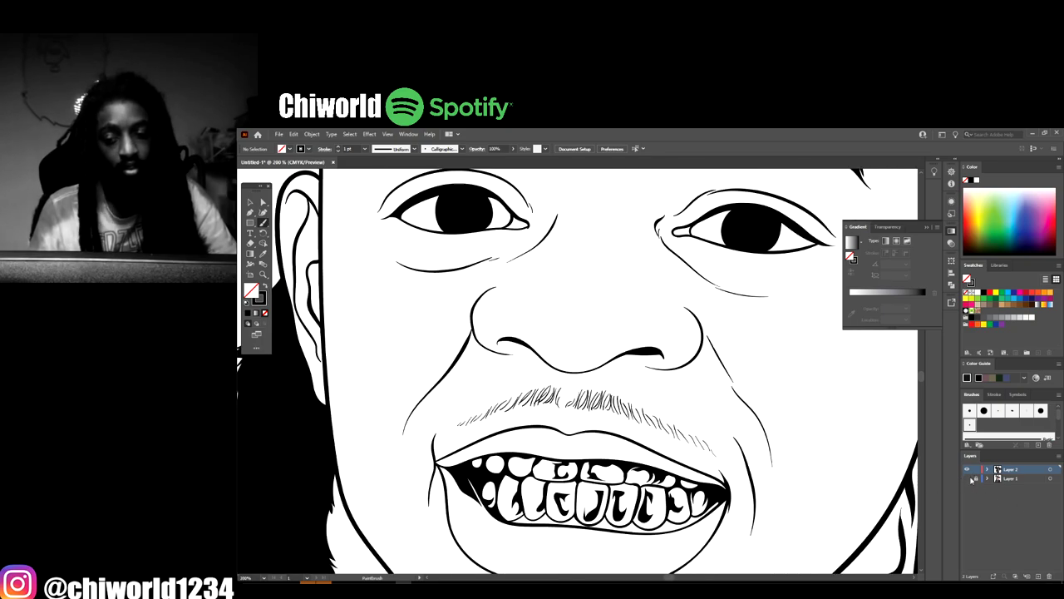
pyautogui.click(966, 479)
# Paint fine black hair strokes along the right eyebrow and at the inner end of the left eyebrow
pyautogui.scroll(2, 837, 475)
pyautogui.hotkey('ctrl', '-')
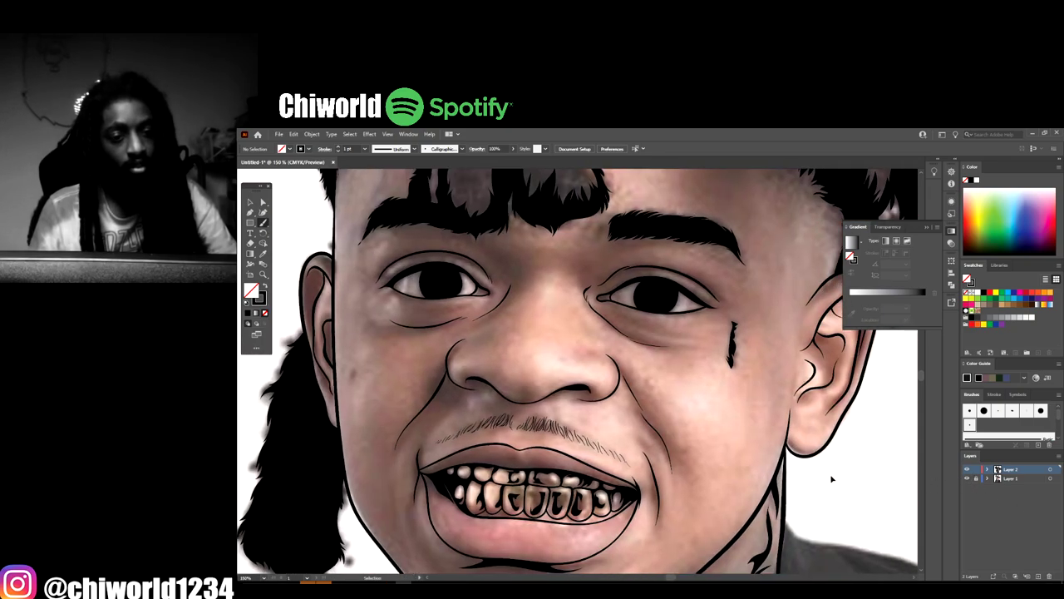
pyautogui.scroll(3, 831, 472)
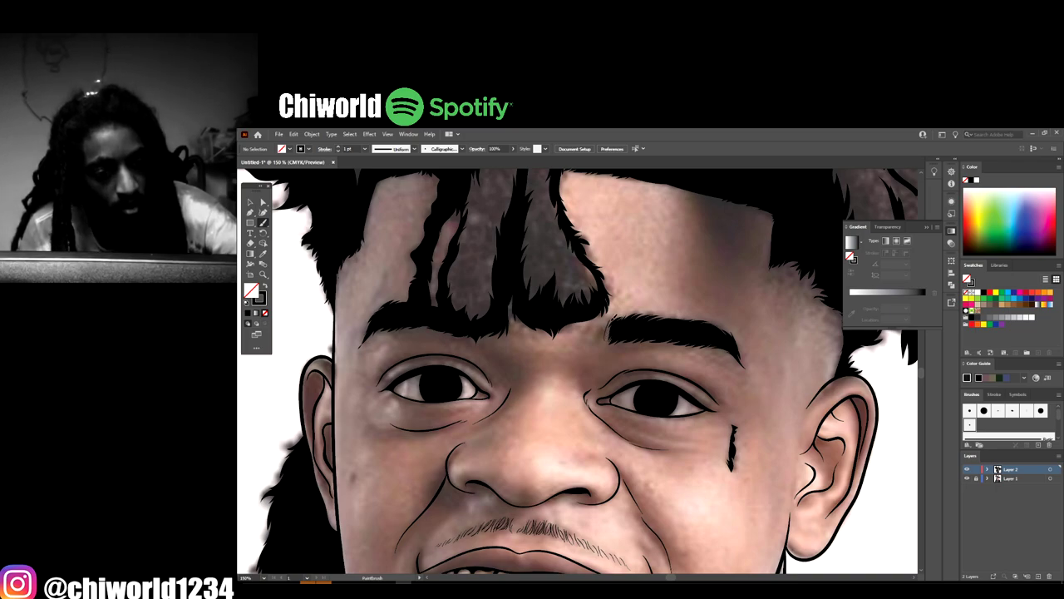
pyautogui.moveTo(604, 336); pyautogui.dragTo(636, 318)
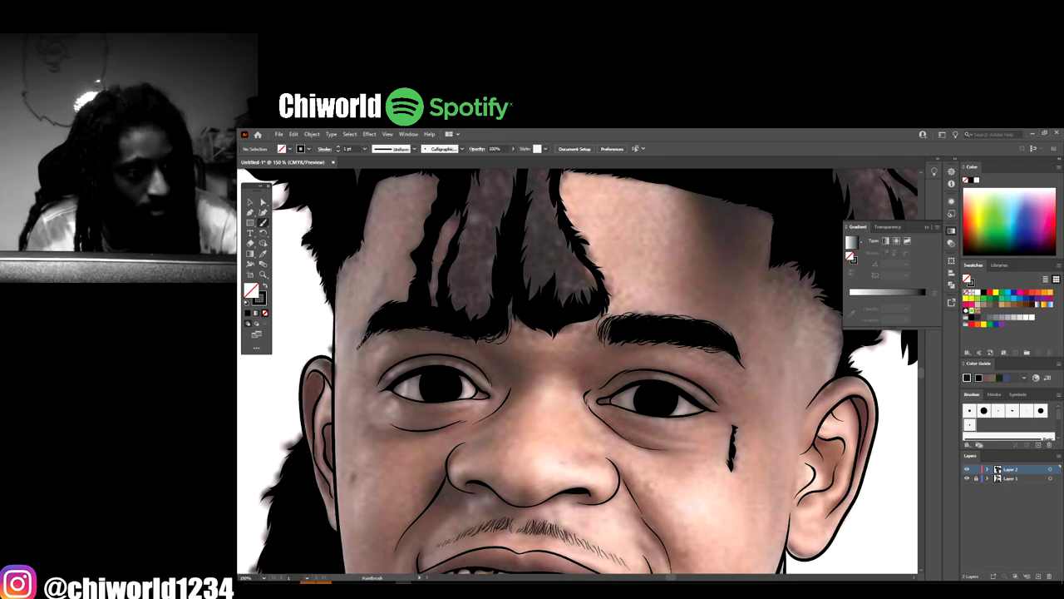
pyautogui.scroll(1, 571, 335)
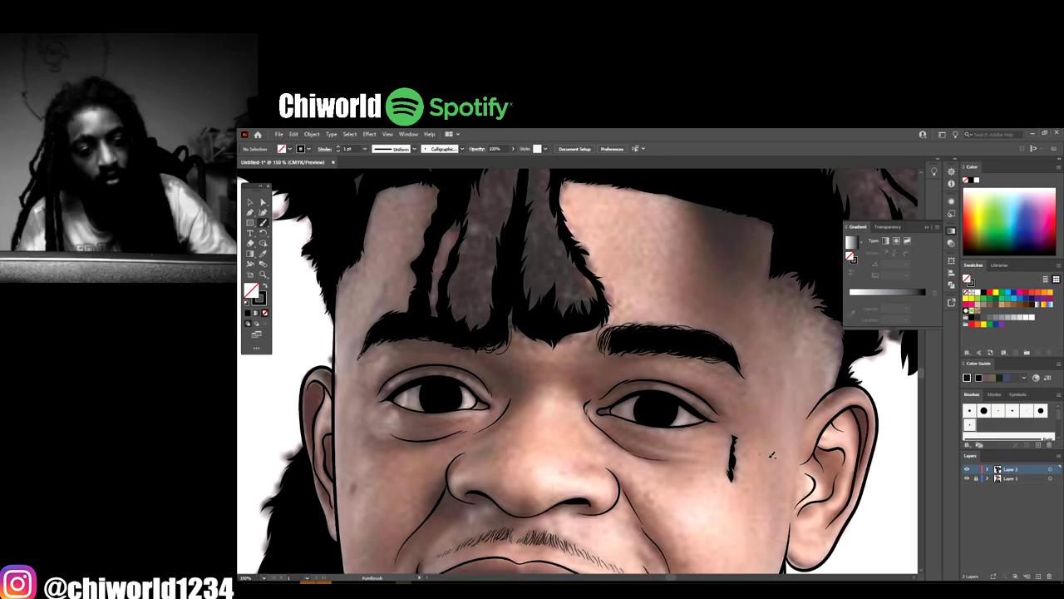
pyautogui.hotkey('ctrl', '0')
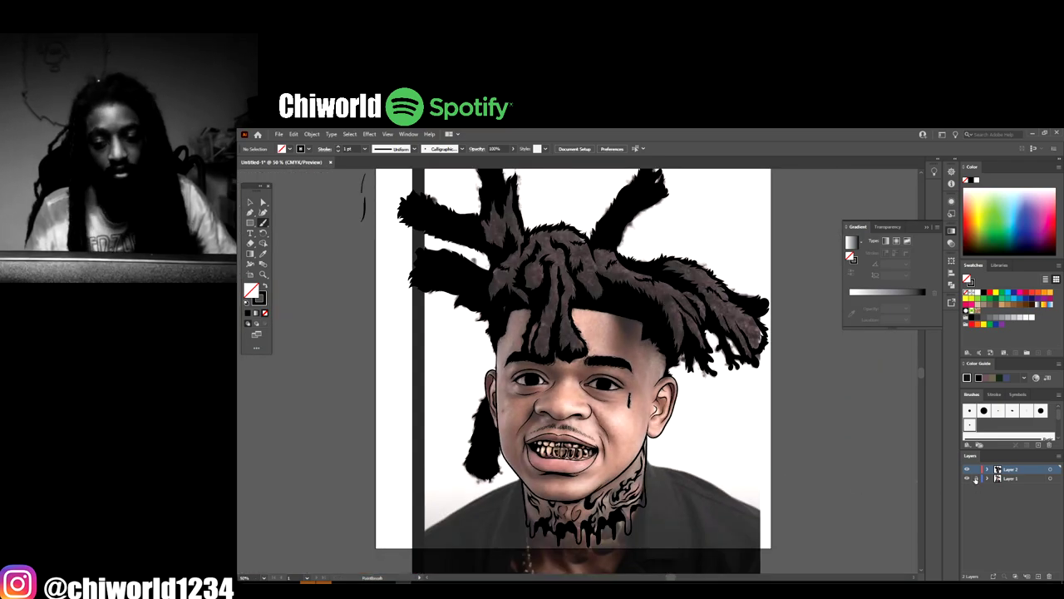
# Inspect the eyebrow hairs in the line art with the reference photo layer hidden, and show the photo again
pyautogui.click(967, 480)
pyautogui.hotkey('ctrl', '-')
pyautogui.hotkey('ctrl', '+')
pyautogui.hotkey('ctrl', '+')
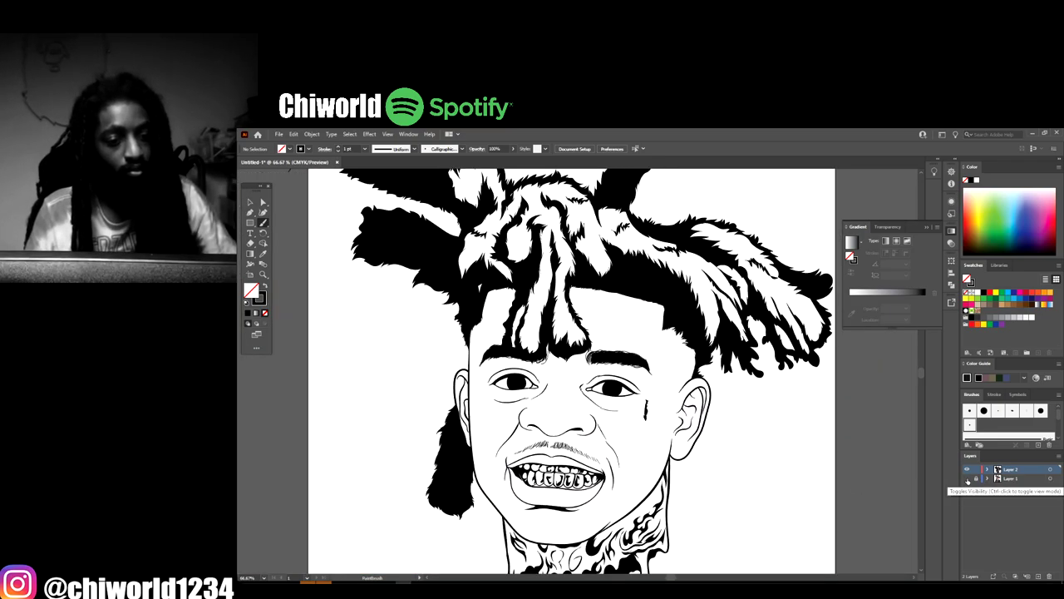
pyautogui.hotkey('ctrl', '+')
pyautogui.click(967, 480)
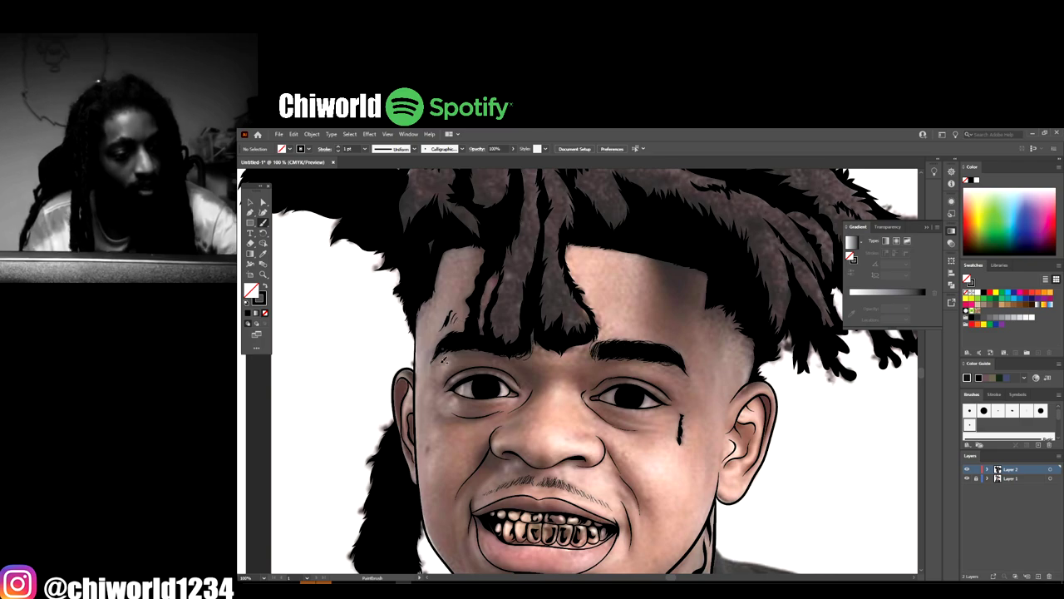
# Paint short black hair strokes along the hairline at the right temple, from above the ear up to the forehead corner
pyautogui.moveTo(769, 521); pyautogui.dragTo(646, 517)
pyautogui.hotkey('ctrl', '+')
pyautogui.hotkey('ctrl', '+')
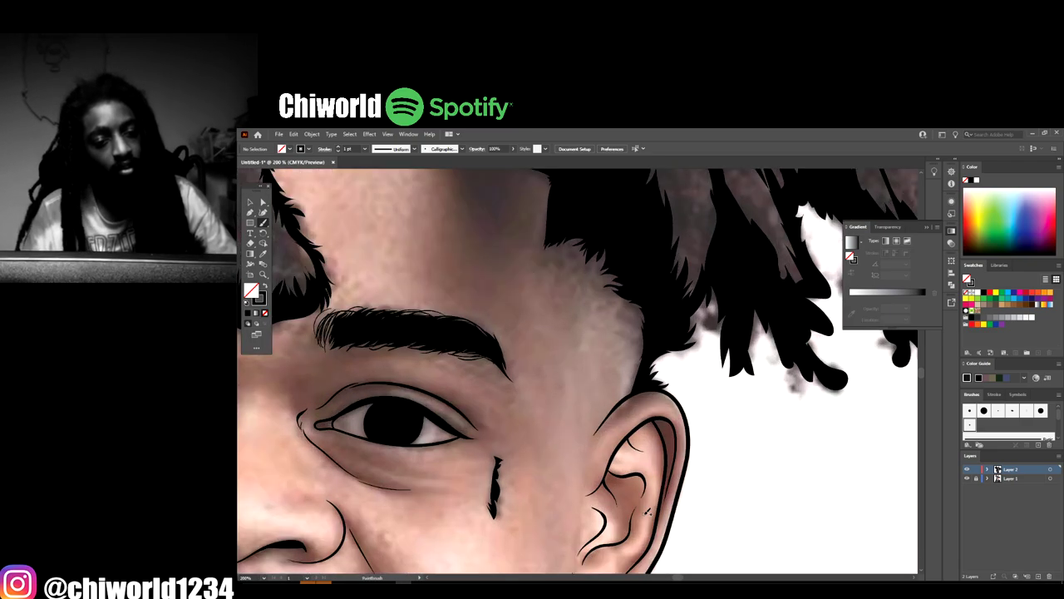
pyautogui.scroll(2, 648, 512)
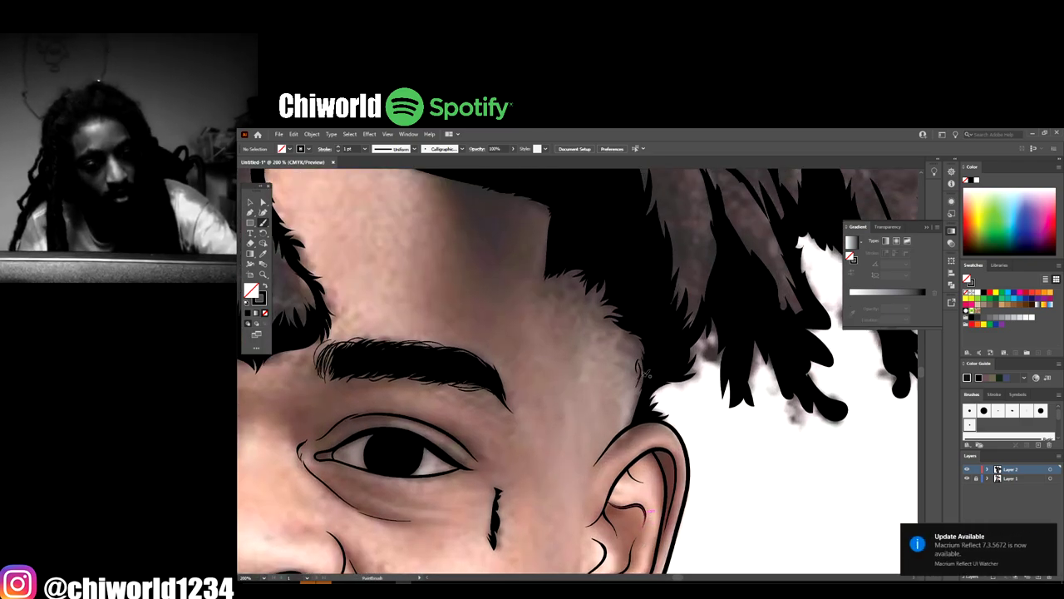
pyautogui.click(1049, 533)
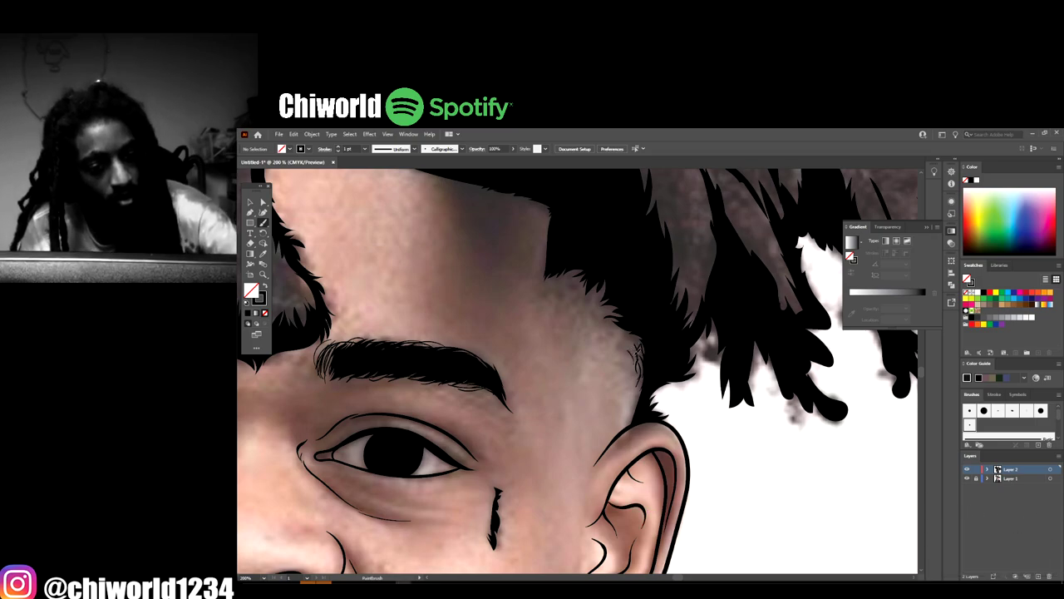
pyautogui.moveTo(638, 349)
pyautogui.mouseDown()
pyautogui.moveTo(615, 329)
pyautogui.moveTo(625, 312)
pyautogui.moveTo(594, 299)
pyautogui.mouseUp()
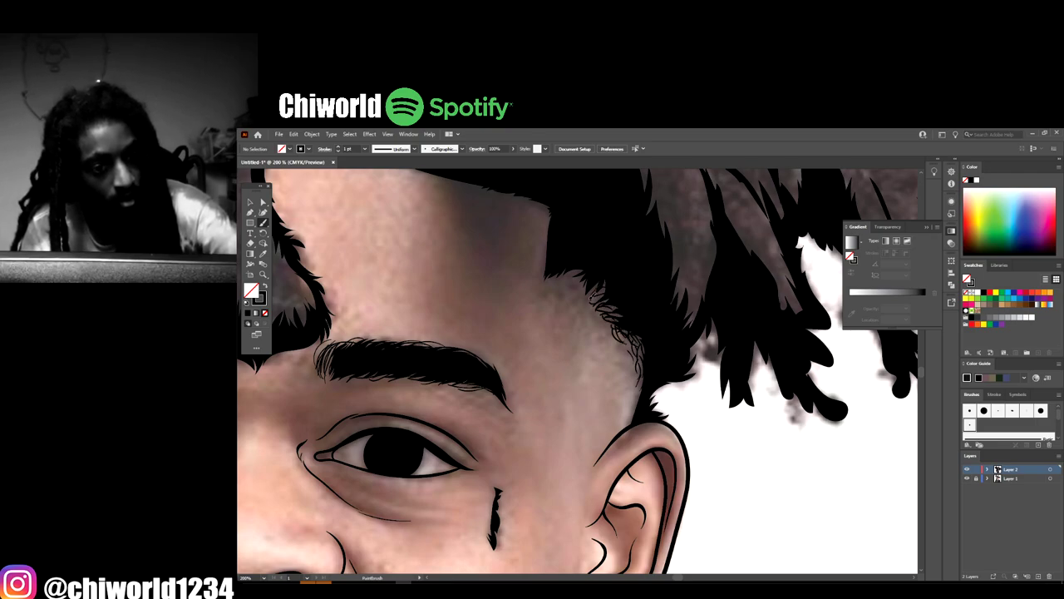
pyautogui.moveTo(592, 294); pyautogui.dragTo(575, 279)
pyautogui.moveTo(586, 299); pyautogui.dragTo(559, 265)
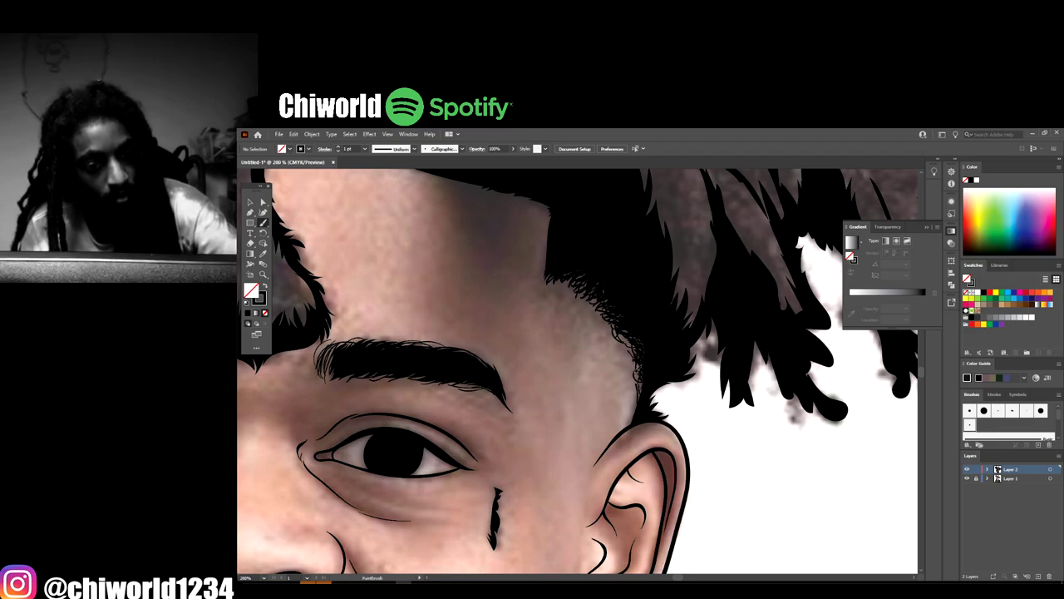
# Check the new temple hairs against the whole line art with the photo layer hidden, and show the photo again
pyautogui.hotkey('ctrl', '-')
pyautogui.hotkey('ctrl', '-')
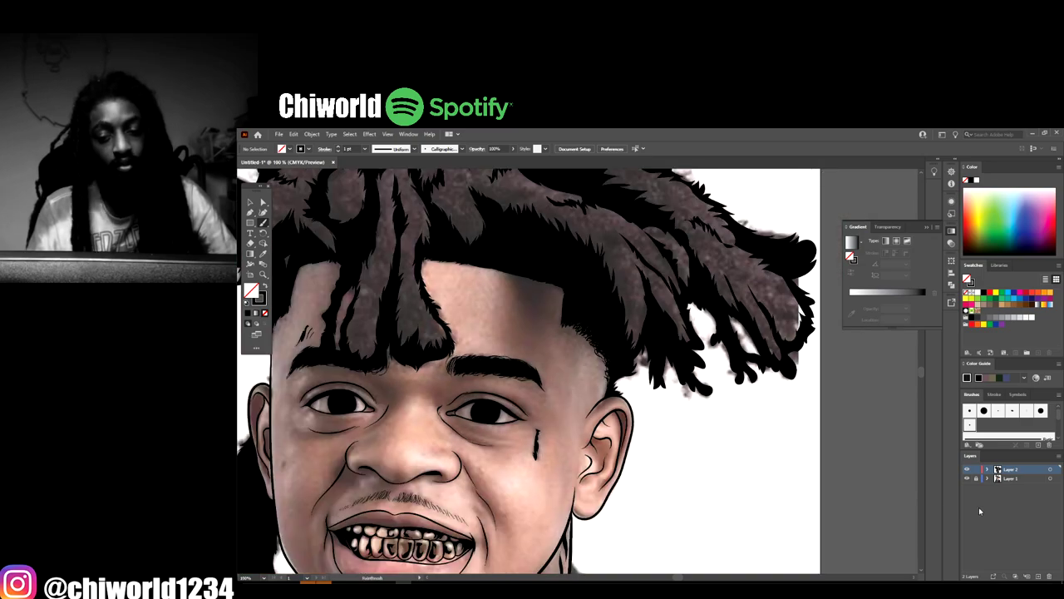
pyautogui.click(965, 479)
pyautogui.hotkey('ctrl', '-')
pyautogui.hotkey('ctrl', '-')
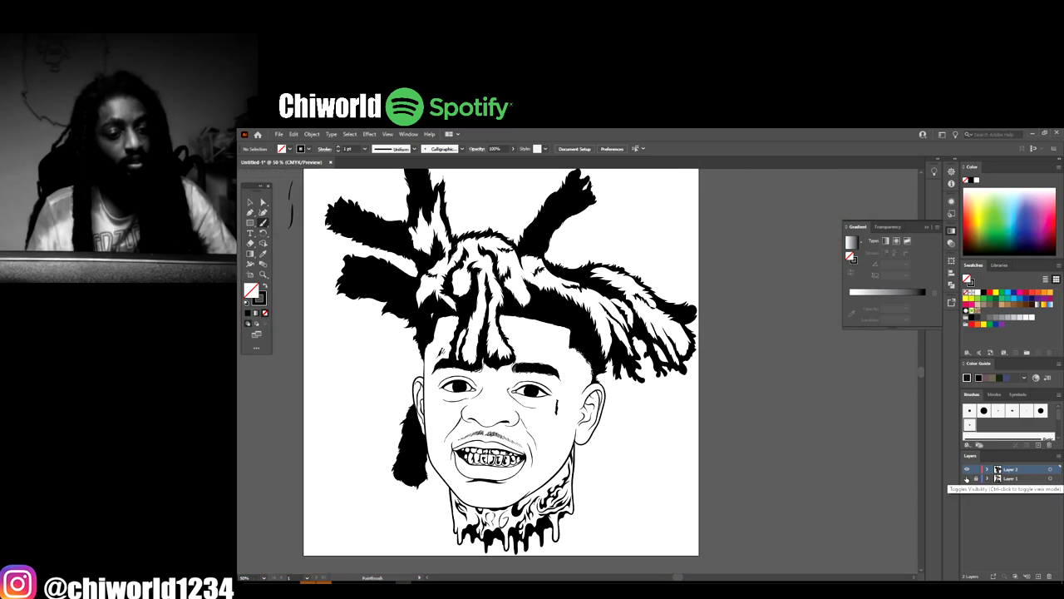
pyautogui.hotkey('ctrl', '+')
pyautogui.hotkey('ctrl', '+')
pyautogui.hotkey('ctrl', '+')
pyautogui.hotkey('ctrl', '+')
pyautogui.click(966, 478)
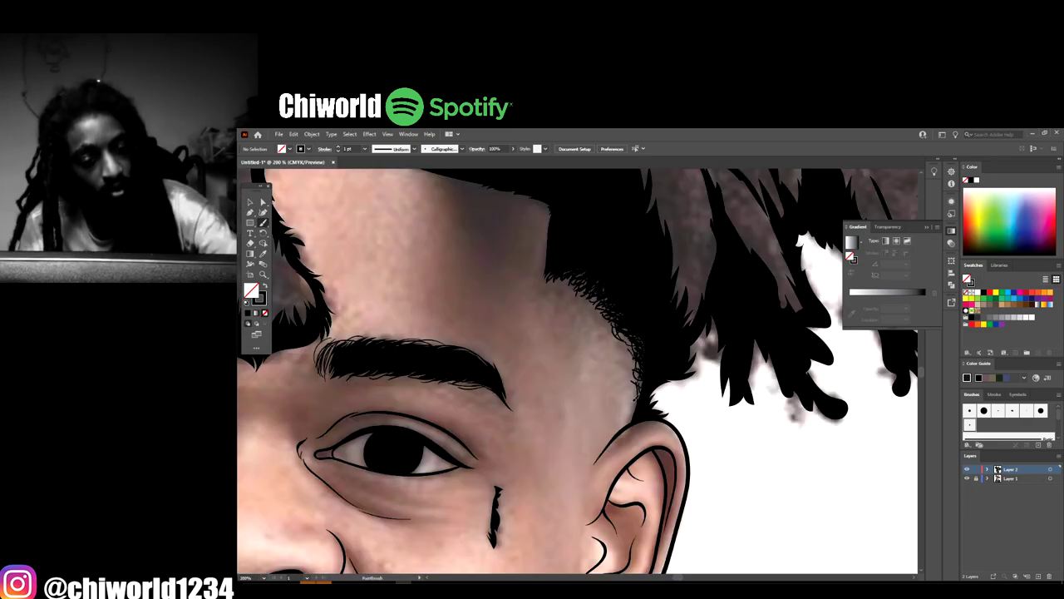
# Paint more short hair strokes below the right temple hairline to widen the faded edge onto the skin
pyautogui.moveTo(635, 374)
pyautogui.mouseDown()
pyautogui.moveTo(616, 337)
pyautogui.moveTo(623, 346)
pyautogui.moveTo(629, 331)
pyautogui.moveTo(596, 321)
pyautogui.moveTo(595, 306)
pyautogui.moveTo(610, 315)
pyautogui.moveTo(594, 316)
pyautogui.moveTo(592, 302)
pyautogui.moveTo(609, 298)
pyautogui.moveTo(599, 294)
pyautogui.mouseUp()
pyautogui.moveTo(603, 311); pyautogui.dragTo(582, 302)
pyautogui.moveTo(590, 323)
pyautogui.mouseDown()
pyautogui.moveTo(587, 290)
pyautogui.moveTo(567, 283)
pyautogui.moveTo(567, 295)
pyautogui.moveTo(549, 280)
pyautogui.moveTo(569, 287)
pyautogui.moveTo(557, 273)
pyautogui.mouseUp()
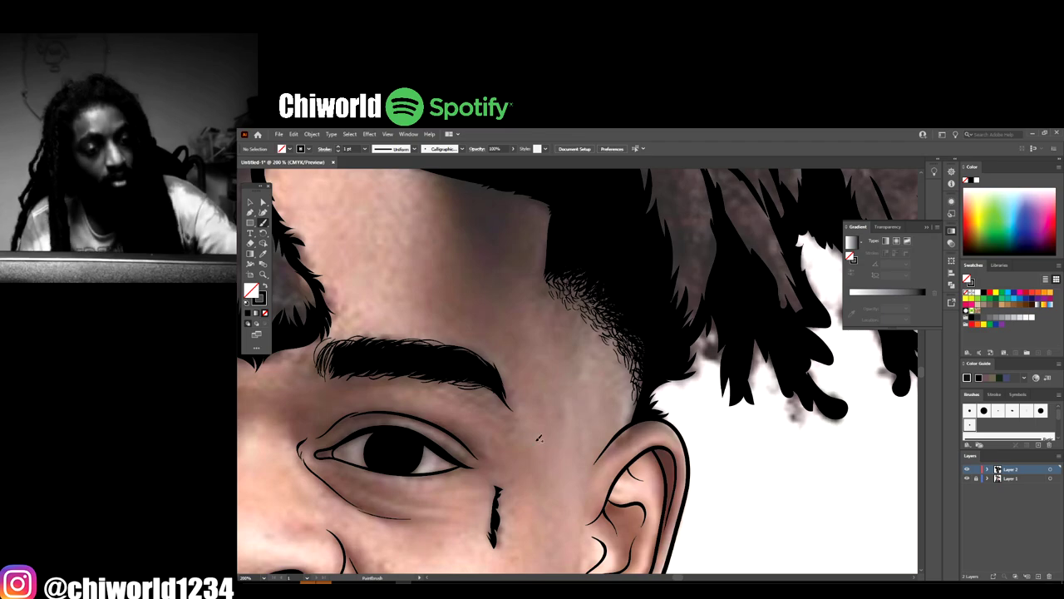
# Examine the widened temple fade in the full line art with the photo layer hidden, and show the photo again
pyautogui.hotkey('ctrl', '-')
pyautogui.hotkey('ctrl', '-')
pyautogui.hotkey('ctrl', '-')
pyautogui.hotkey('ctrl', '-')
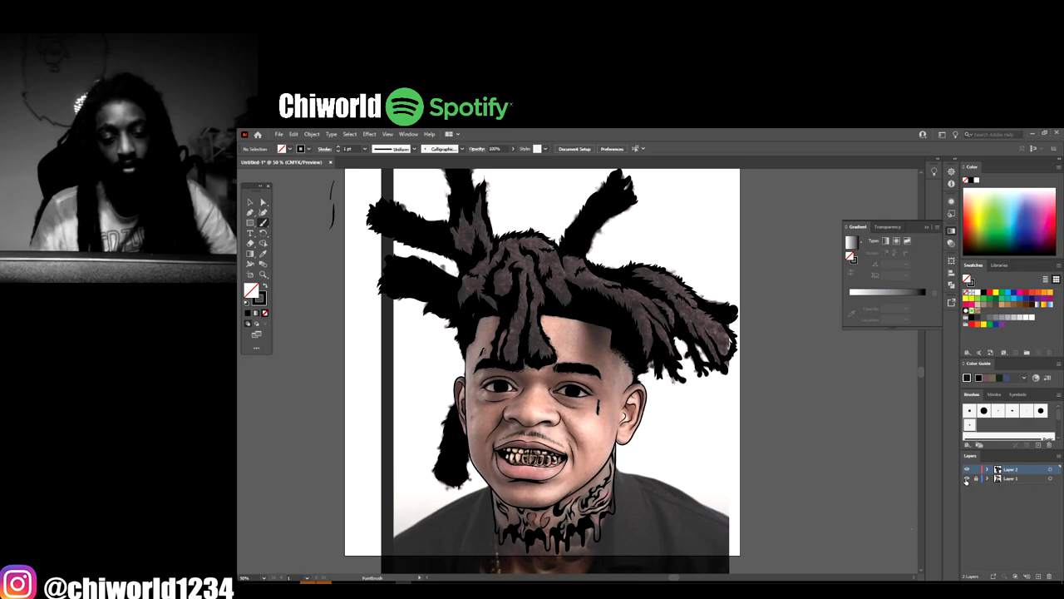
pyautogui.click(967, 479)
pyautogui.hotkey('ctrl', '-')
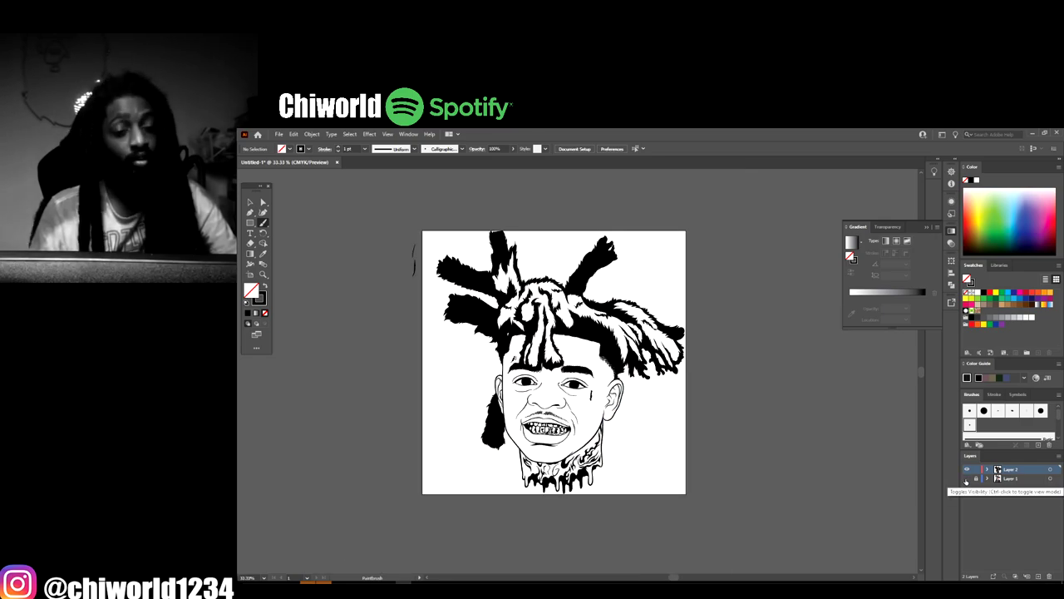
pyautogui.hotkey('ctrl', '+')
pyautogui.click(967, 479)
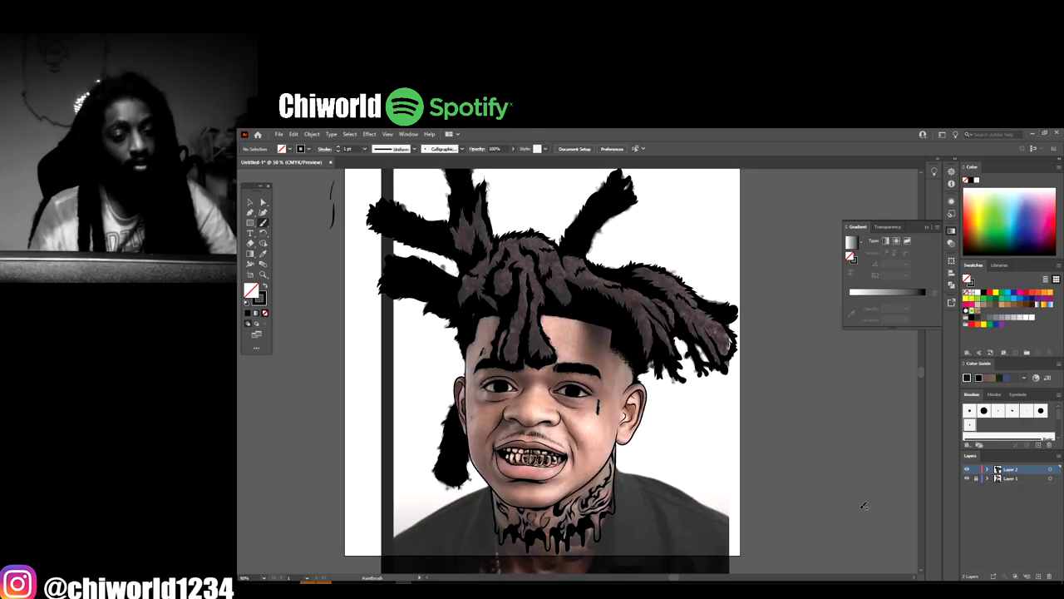
# Paint a short curved crease line across the lobe of the right ear with the Paintbrush
pyautogui.hotkey('ctrl', '+')
pyautogui.hotkey('ctrl', '+')
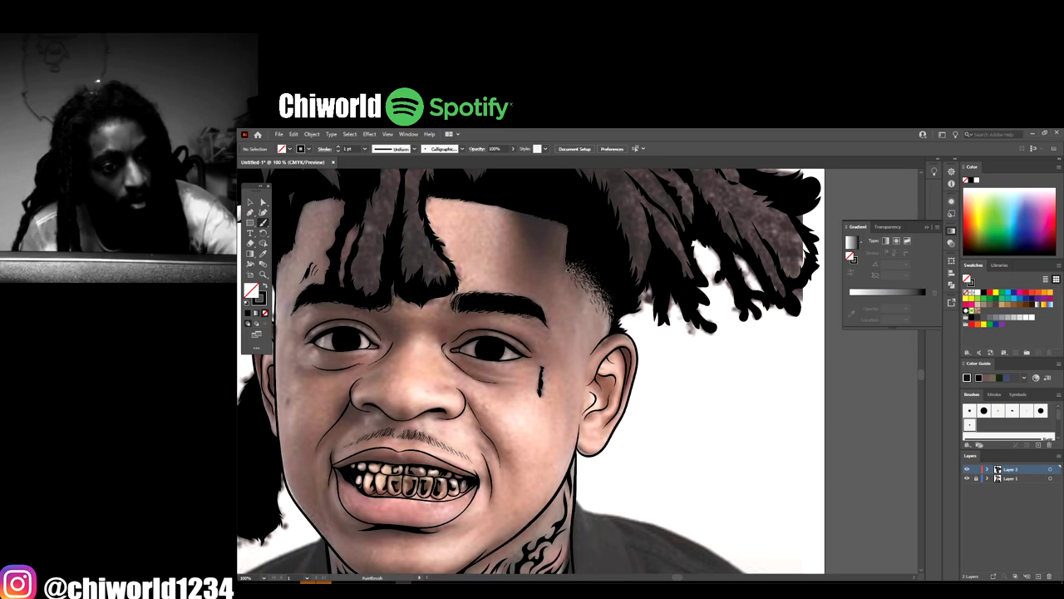
pyautogui.scroll(-1, 616, 442)
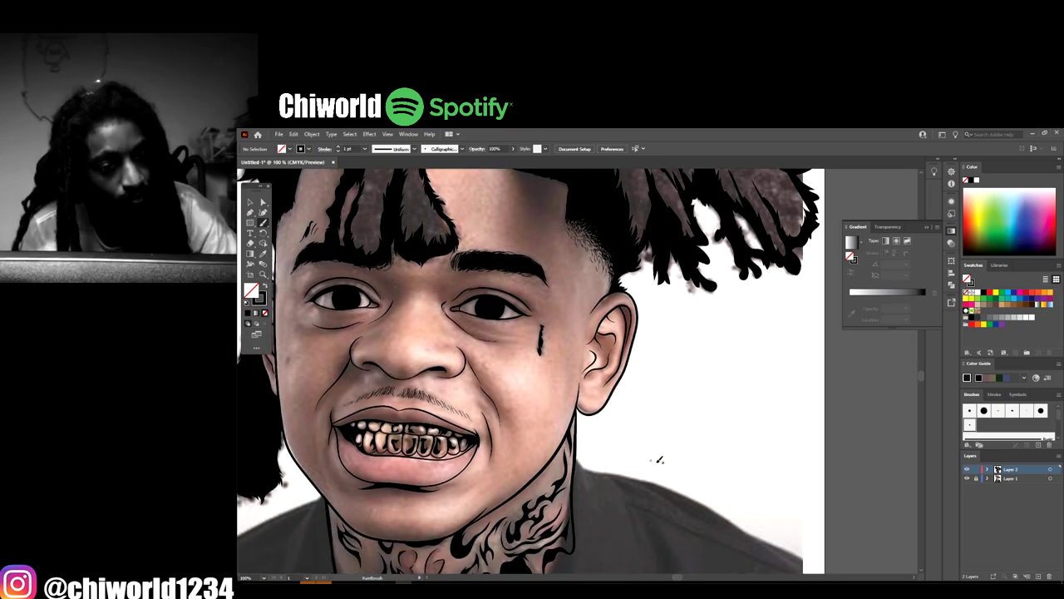
pyautogui.hotkey('ctrl', '+')
pyautogui.hotkey('ctrl', '+')
pyautogui.hotkey('ctrl', '+')
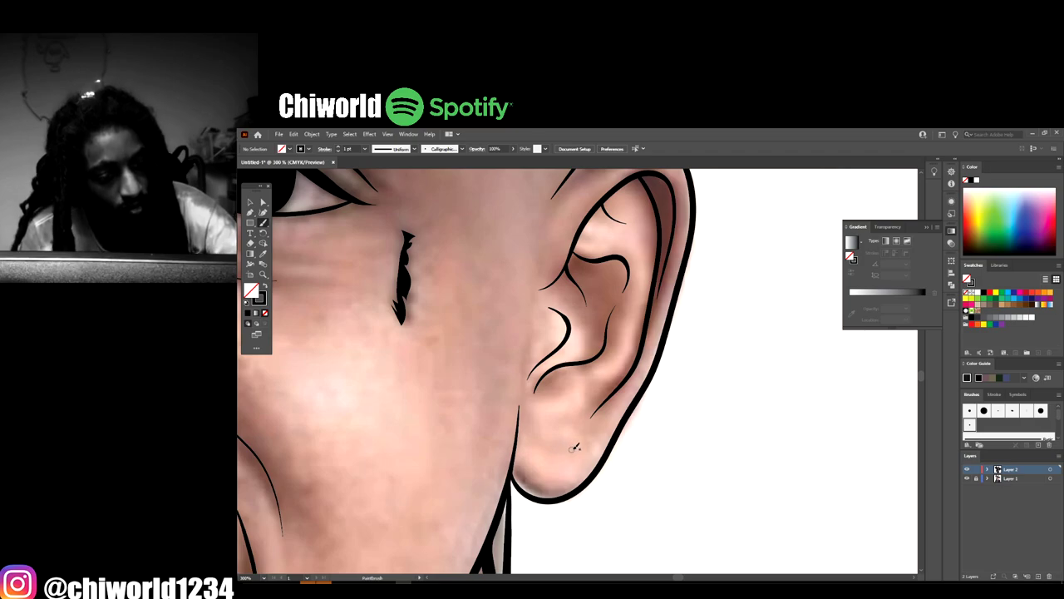
pyautogui.press('b')
pyautogui.moveTo(572, 442)
pyautogui.mouseDown()
pyautogui.moveTo(549, 449)
pyautogui.moveTo(525, 429)
pyautogui.mouseUp()
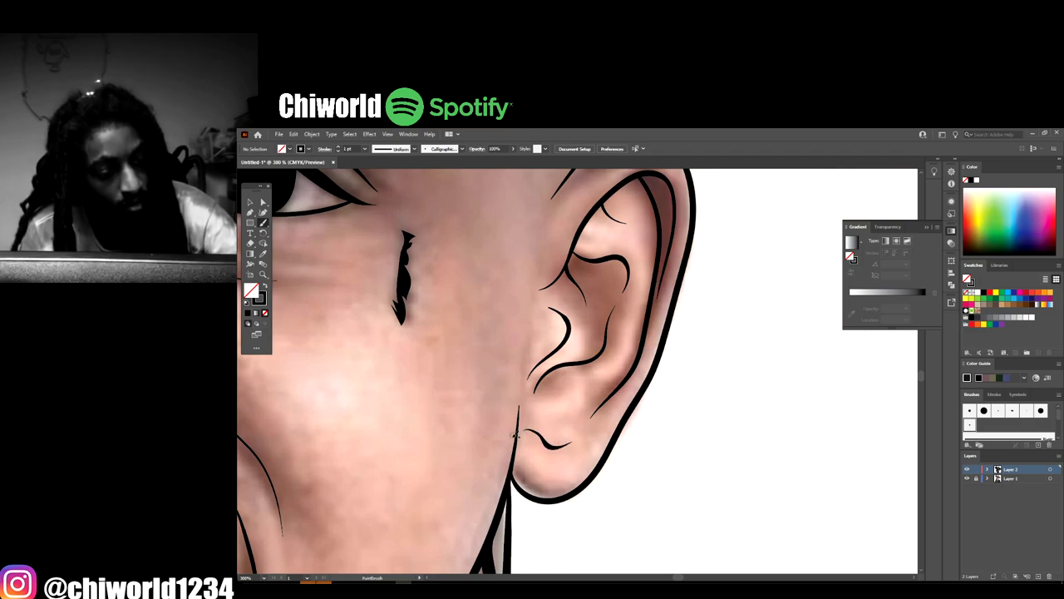
# Delete the two stray brush strokes beside the artboard and hide the reference photo layer
pyautogui.hotkey('ctrl', '-')
pyautogui.hotkey('ctrl', '-')
pyautogui.hotkey('ctrl', '-')
pyautogui.hotkey('ctrl', '-')
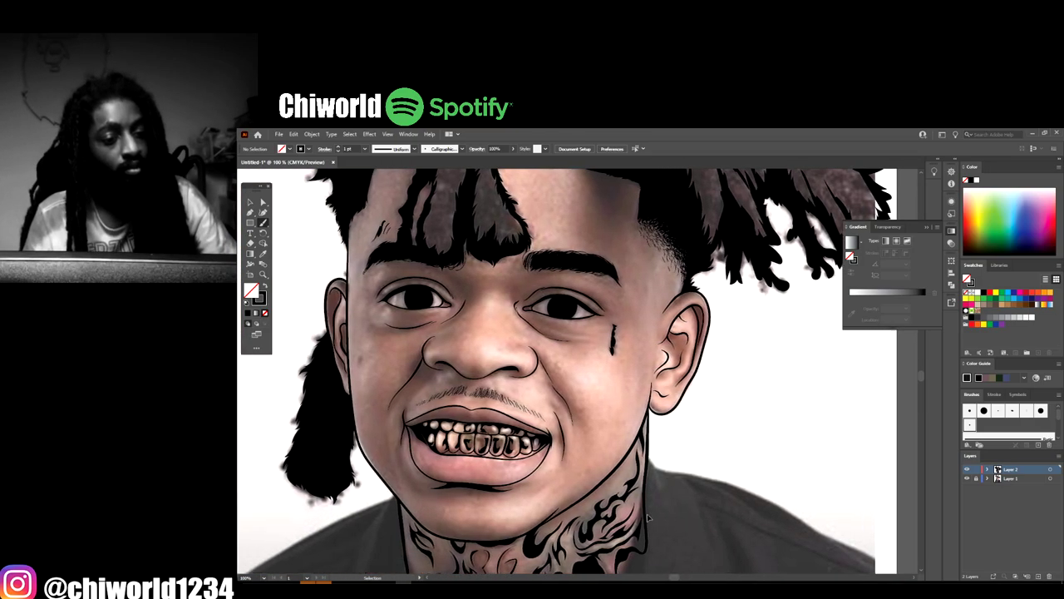
pyautogui.hscroll(-1, 646, 518)
pyautogui.press('b')
pyautogui.hotkey('ctrl', '-')
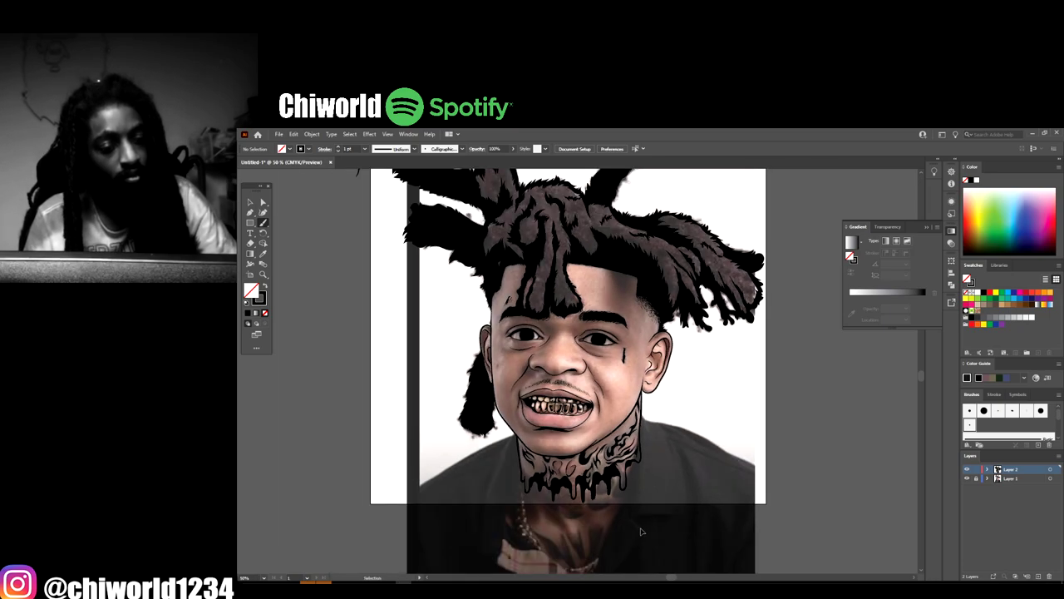
pyautogui.scroll(1, 650, 521)
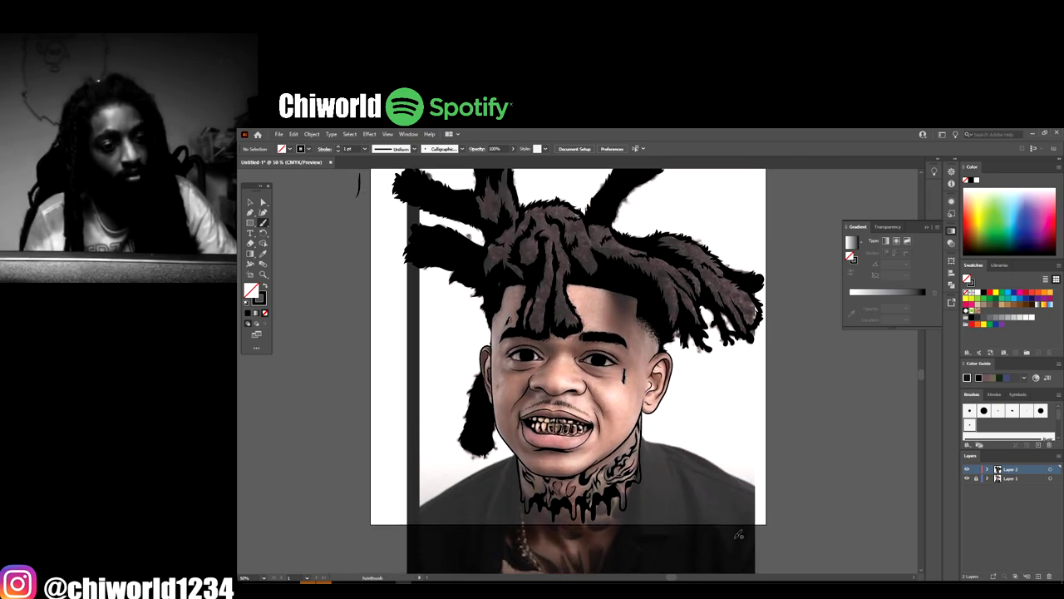
pyautogui.hotkey('ctrl', '-')
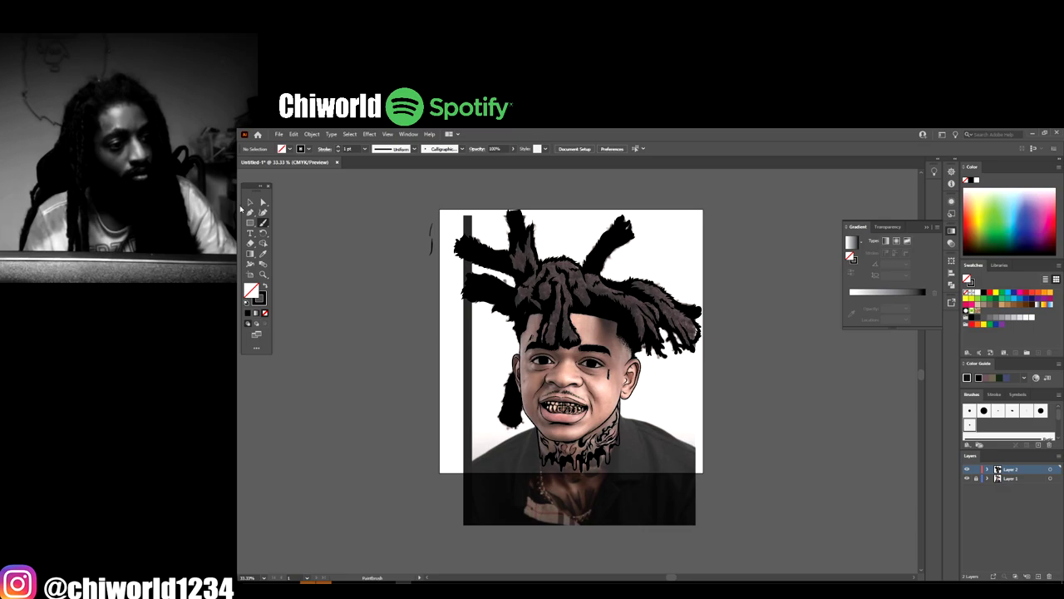
pyautogui.click(249, 202)
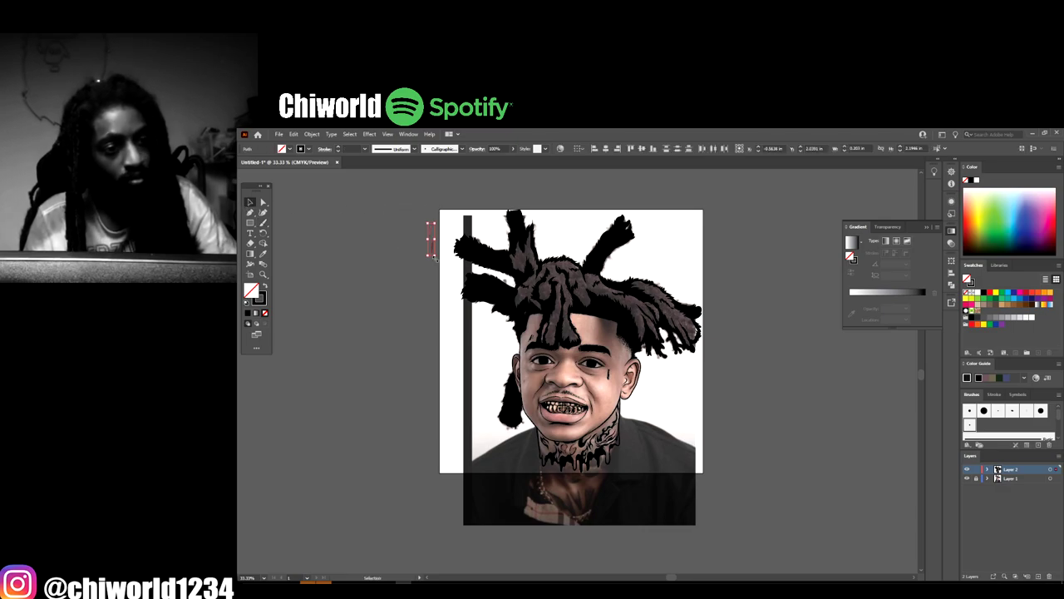
pyautogui.click(966, 479)
# Examine the line art of the mouth, face and neck tattoos up close, and the whole portrait
pyautogui.scroll(1, 572, 349)
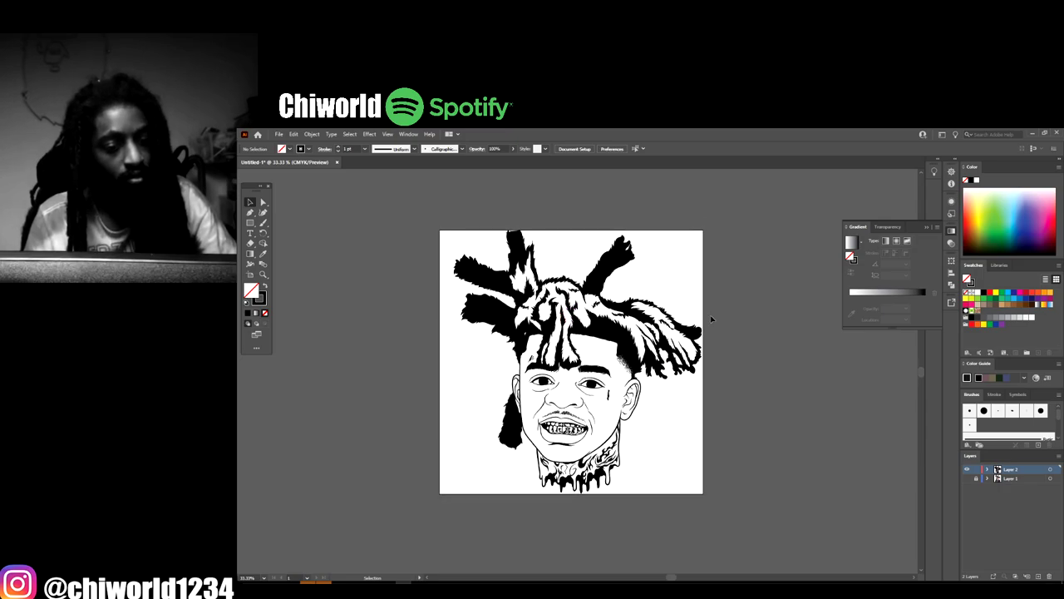
pyautogui.hotkey('ctrl', '=')
pyautogui.hotkey('ctrl', '=')
pyautogui.scroll(-5, 710, 318)
pyautogui.hotkey('ctrl', '=')
pyautogui.hotkey('ctrl', '=')
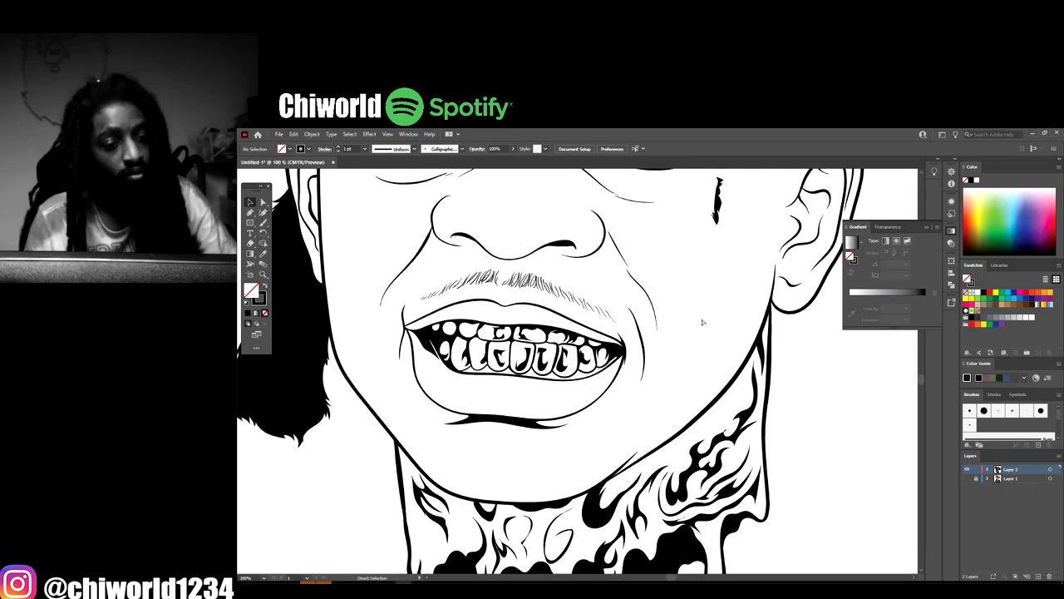
pyautogui.hotkey('ctrl', '-')
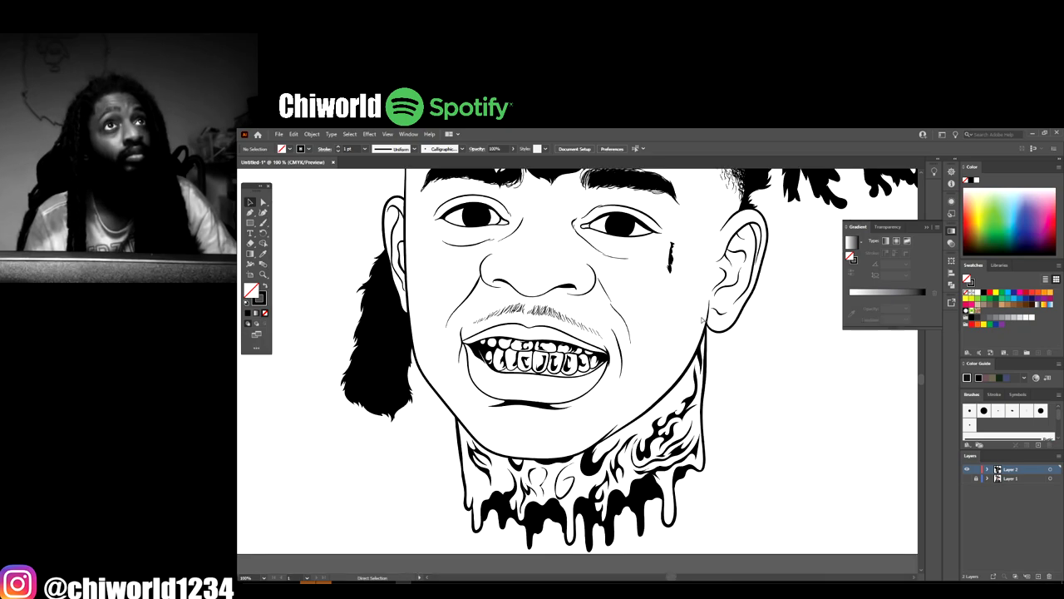
pyautogui.hotkey('ctrl', '-')
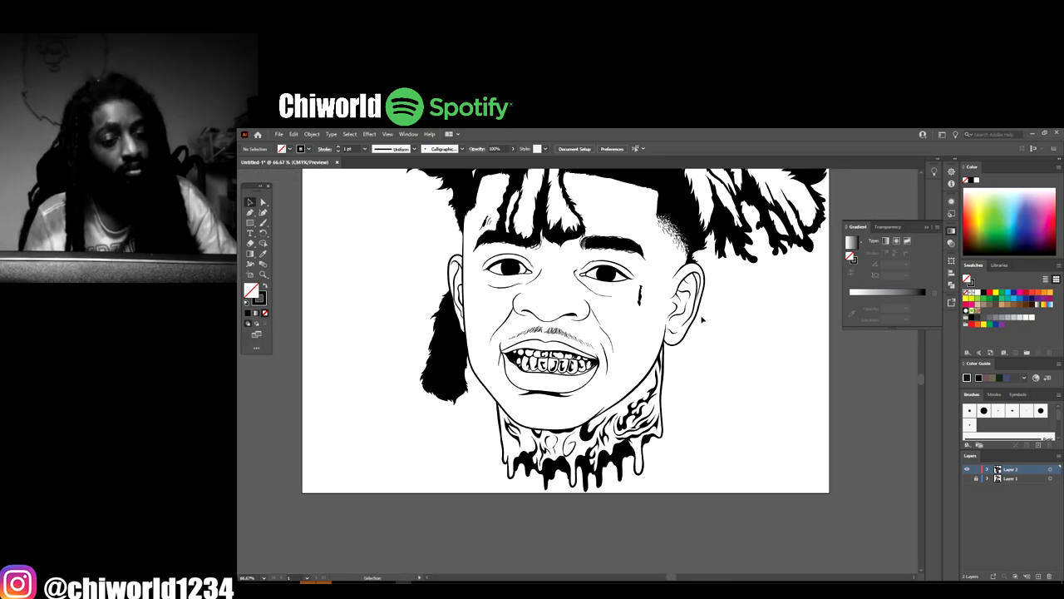
pyautogui.hotkey('ctrl', '-')
pyautogui.hotkey('ctrl', '-')
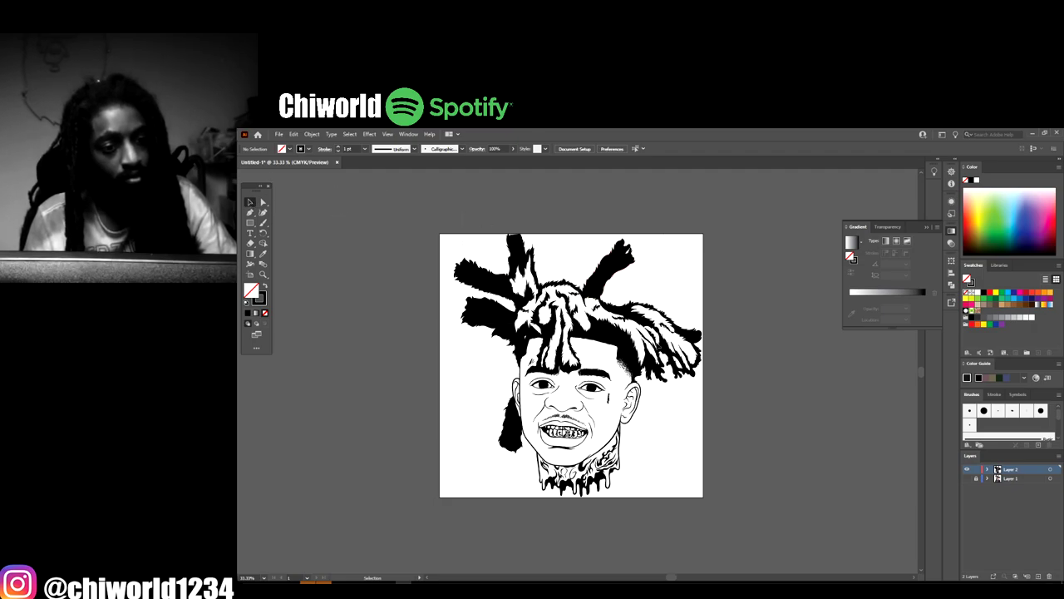
# Select all of the portrait line art and expand its appearance
pyautogui.hotkey('ctrl', 'a')
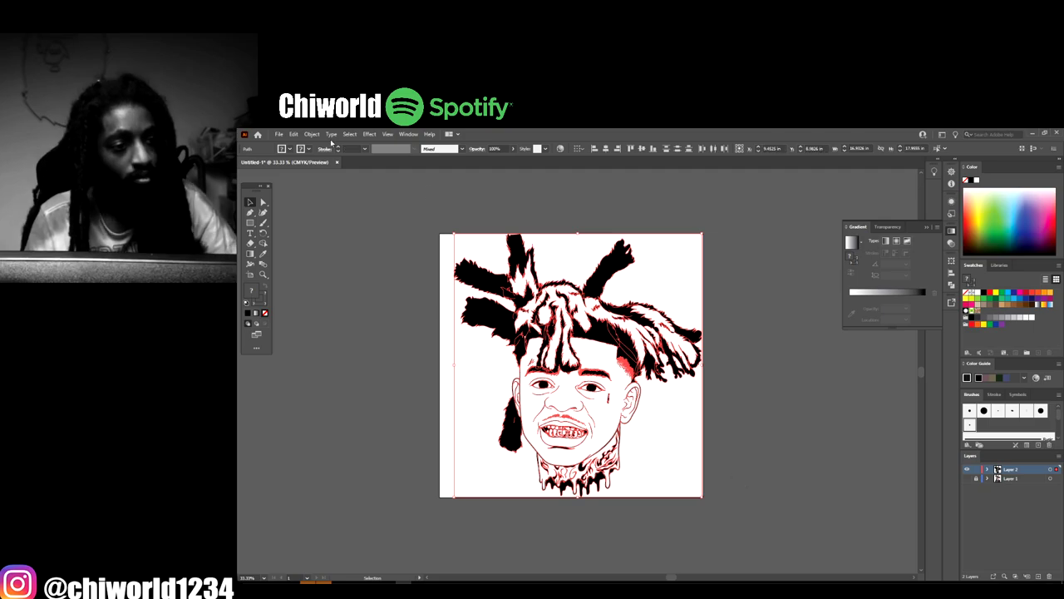
pyautogui.click(392, 201)
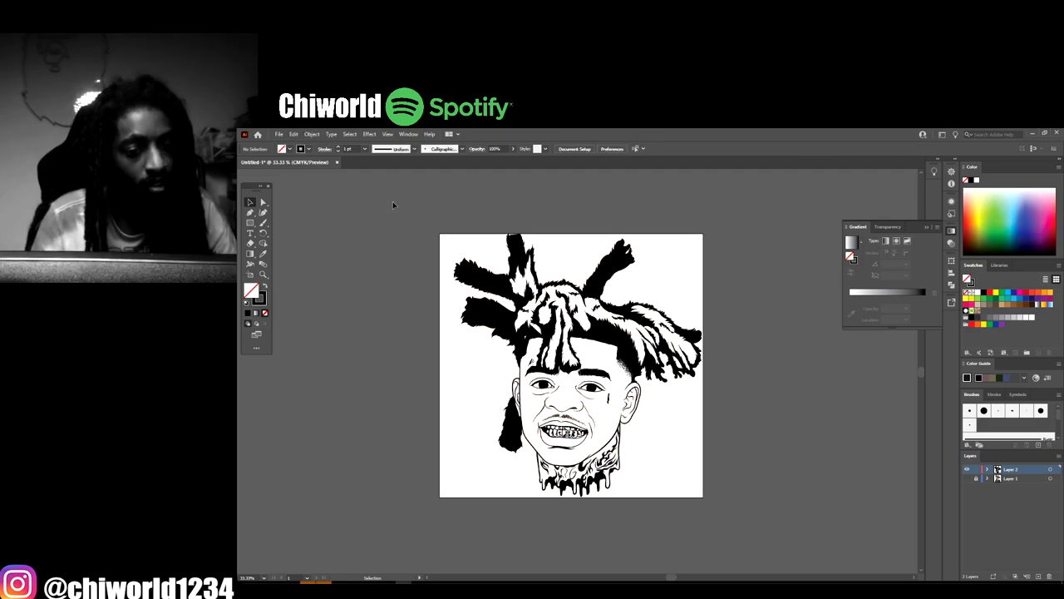
pyautogui.moveTo(434, 213); pyautogui.dragTo(751, 520)
pyautogui.click(312, 134)
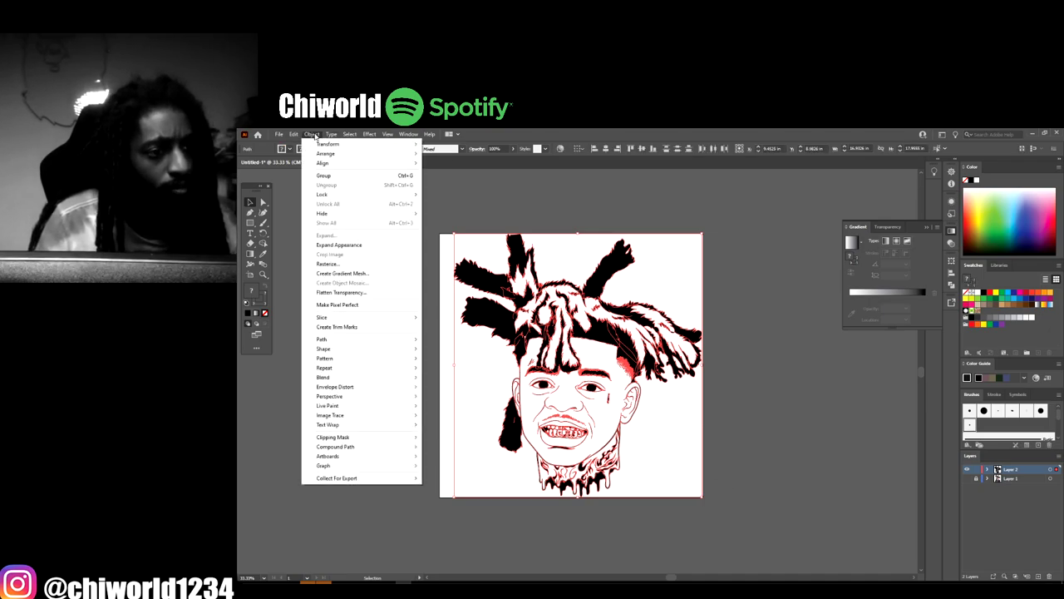
pyautogui.click(354, 246)
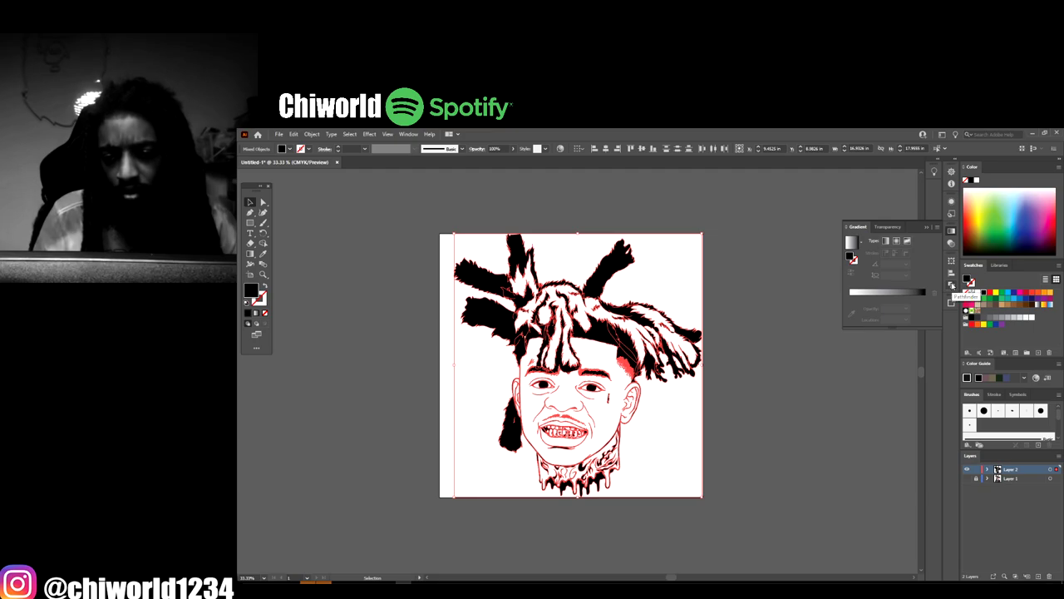
# Merge the expanded line art shapes with the Pathfinder Merge operation and deselect them
pyautogui.click(951, 285)
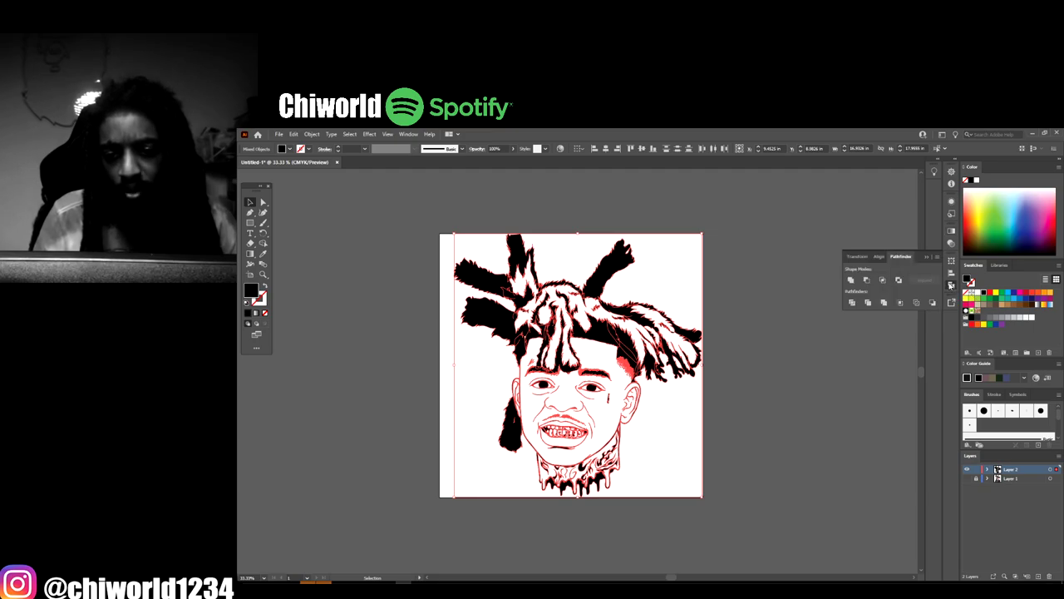
pyautogui.click(883, 302)
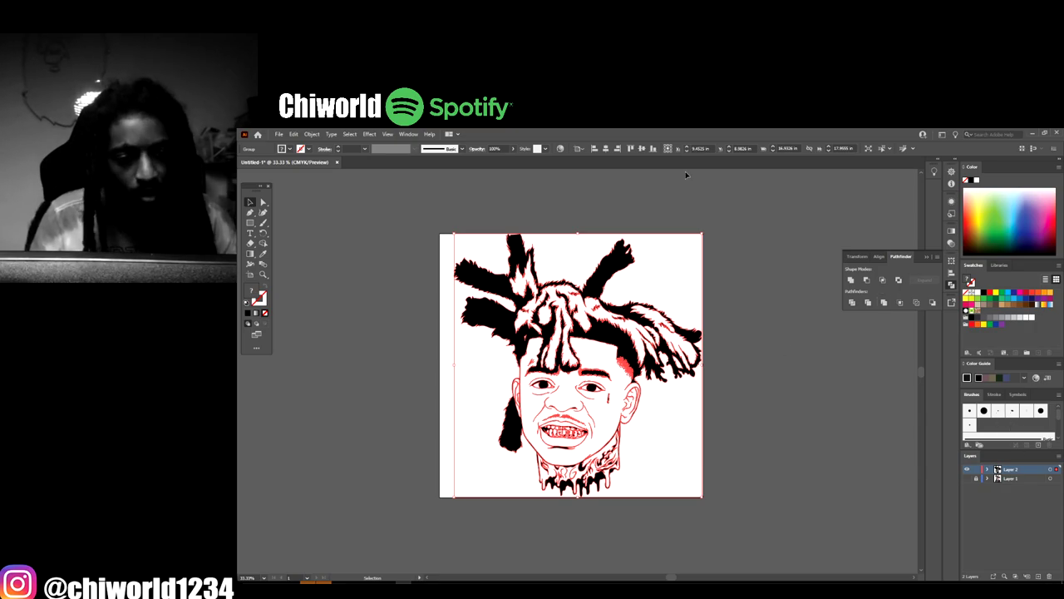
pyautogui.click(850, 460)
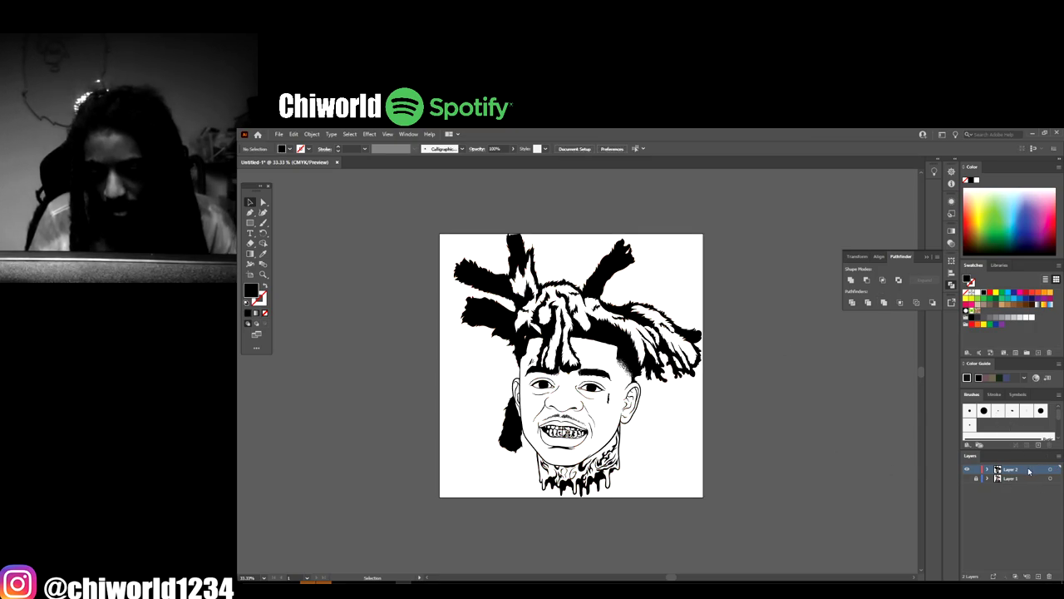
# Duplicate the line art layer, Layer 2, and lock the copy above it
pyautogui.moveTo(1028, 471); pyautogui.dragTo(1038, 577)
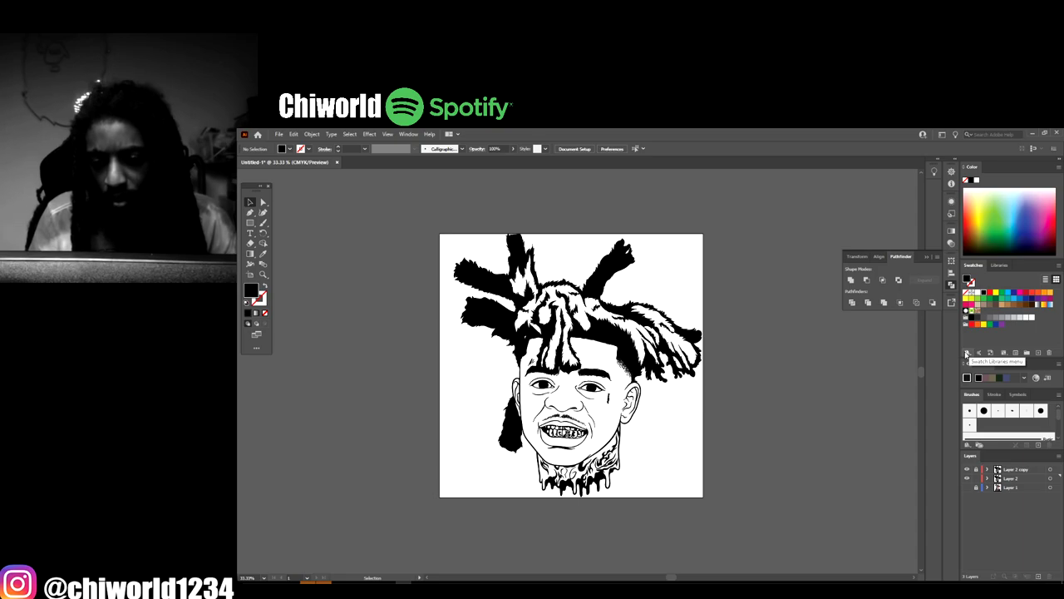
# Load the CHIWORLD SKIN TONES #1 swatch library from the desktop's New folder and dock it with the other swatches
pyautogui.click(967, 354)
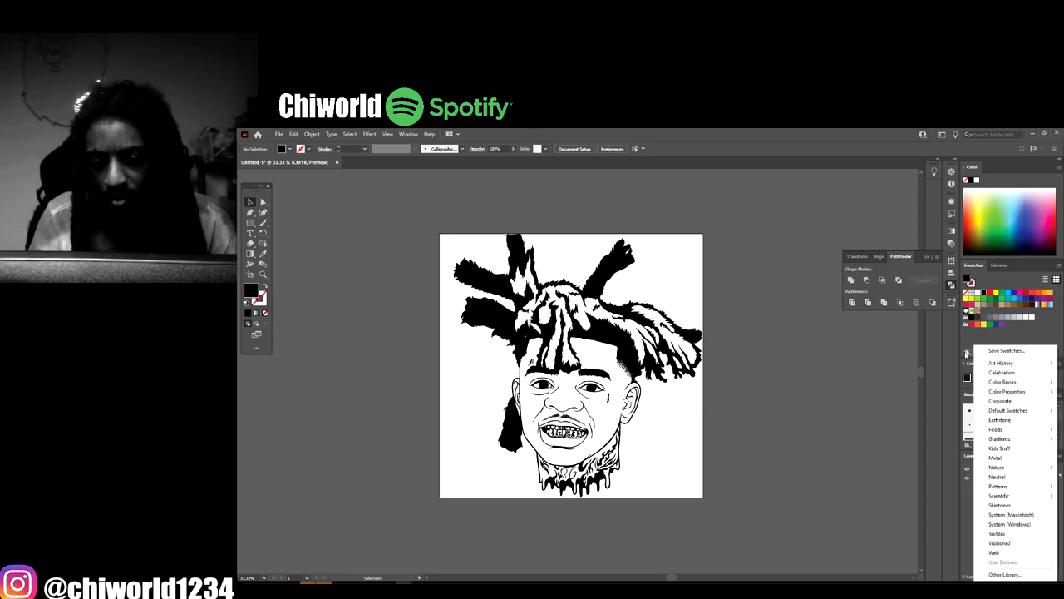
pyautogui.click(1006, 574)
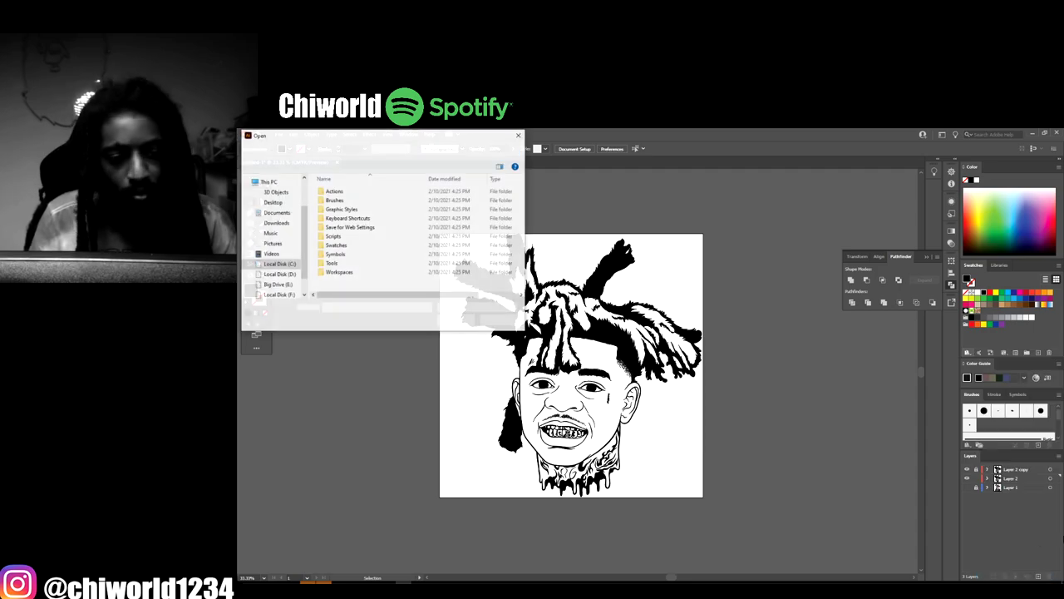
pyautogui.click(277, 203)
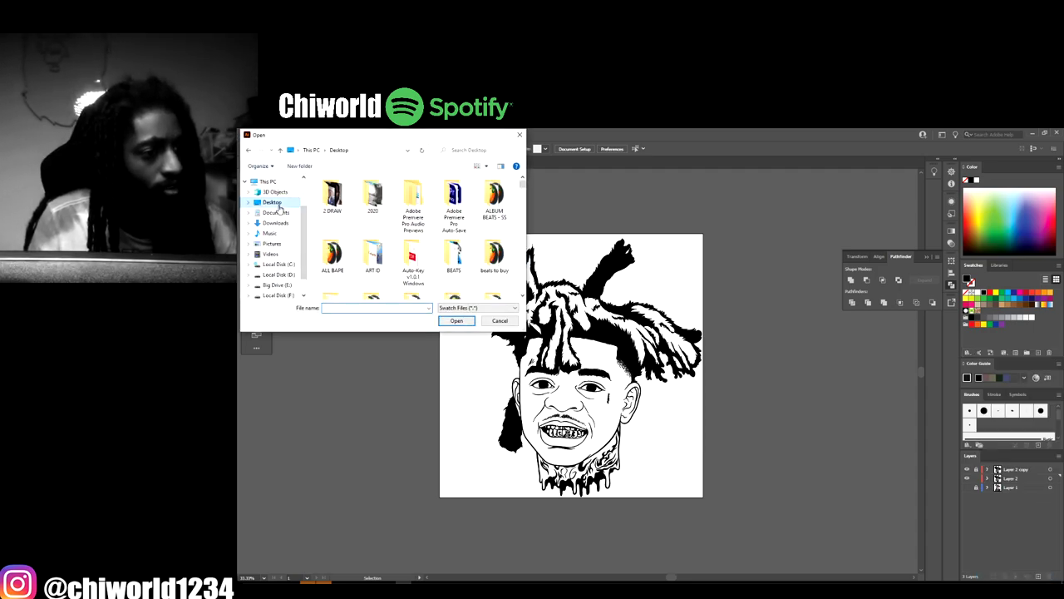
pyautogui.scroll(-1, 382, 228)
pyautogui.scroll(-1, 381, 237)
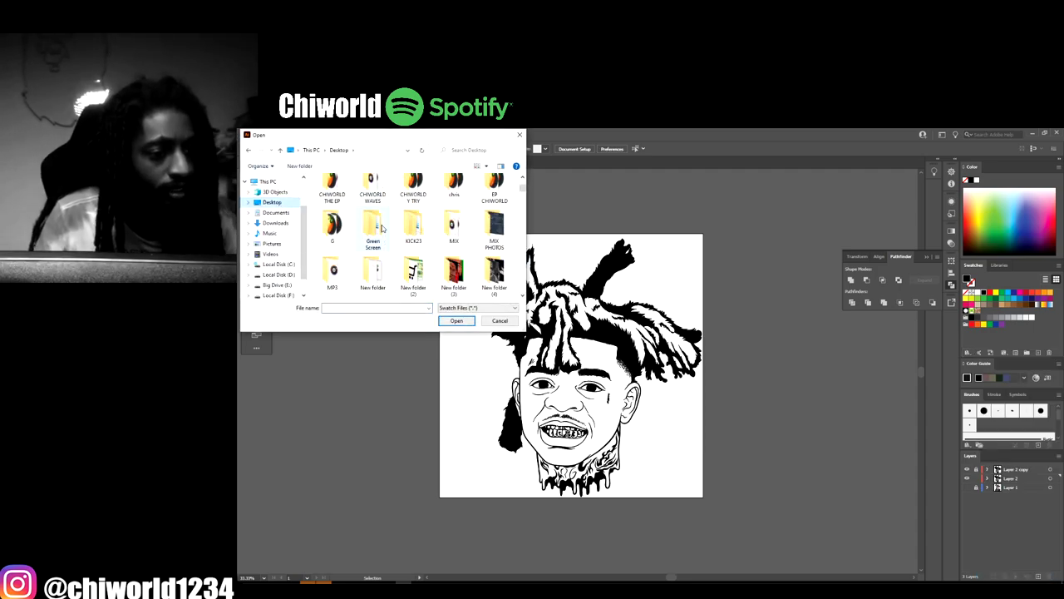
pyautogui.doubleClick(369, 272)
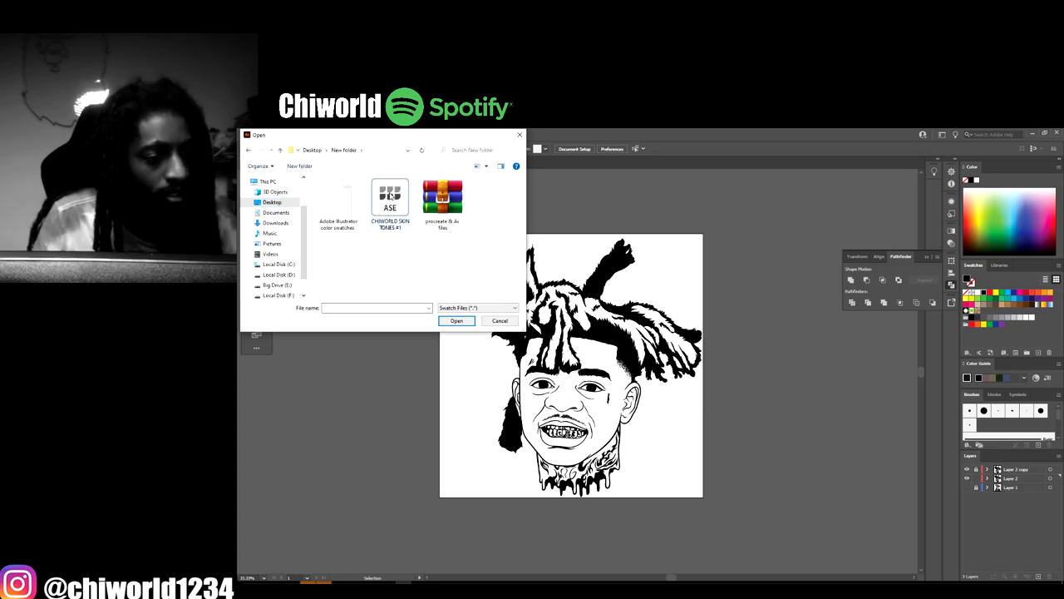
pyautogui.doubleClick(389, 196)
pyautogui.moveTo(643, 335); pyautogui.dragTo(987, 266)
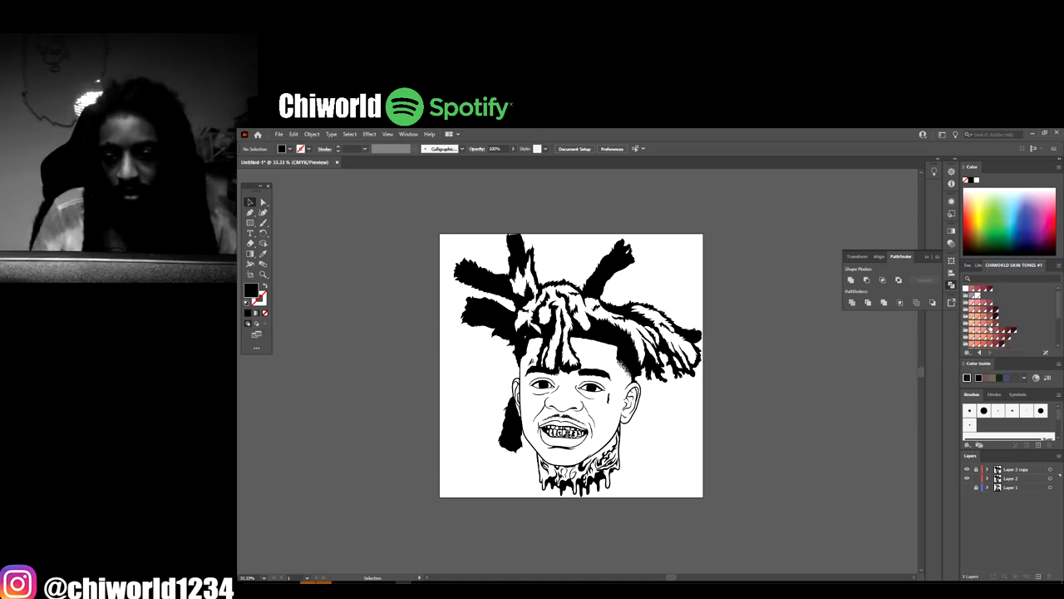
# Draw an orange skin-tone rectangle about 20 in square that covers the whole artboard
pyautogui.scroll(-2, 991, 329)
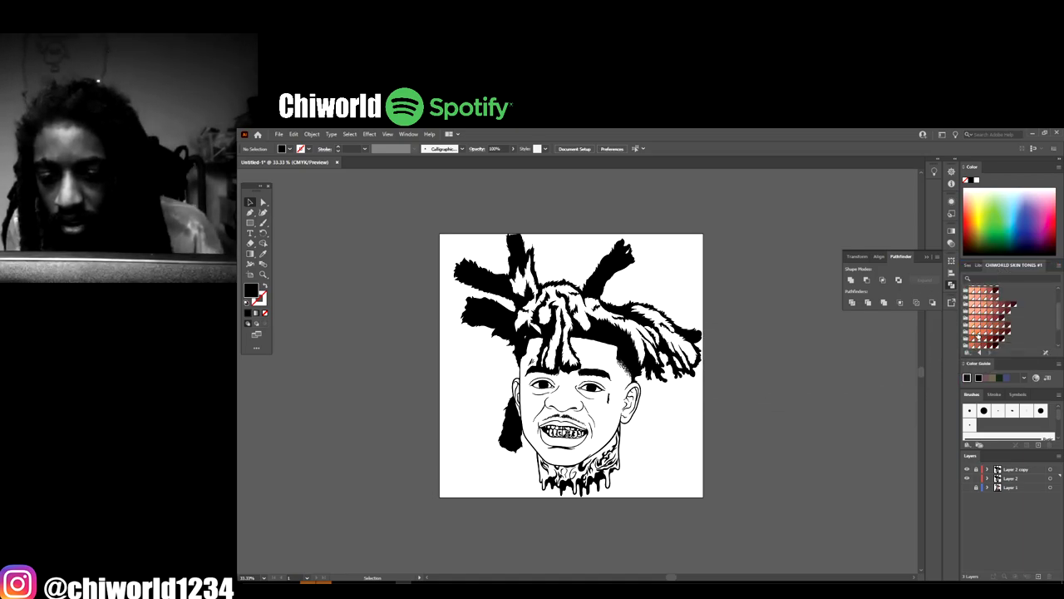
pyautogui.click(972, 335)
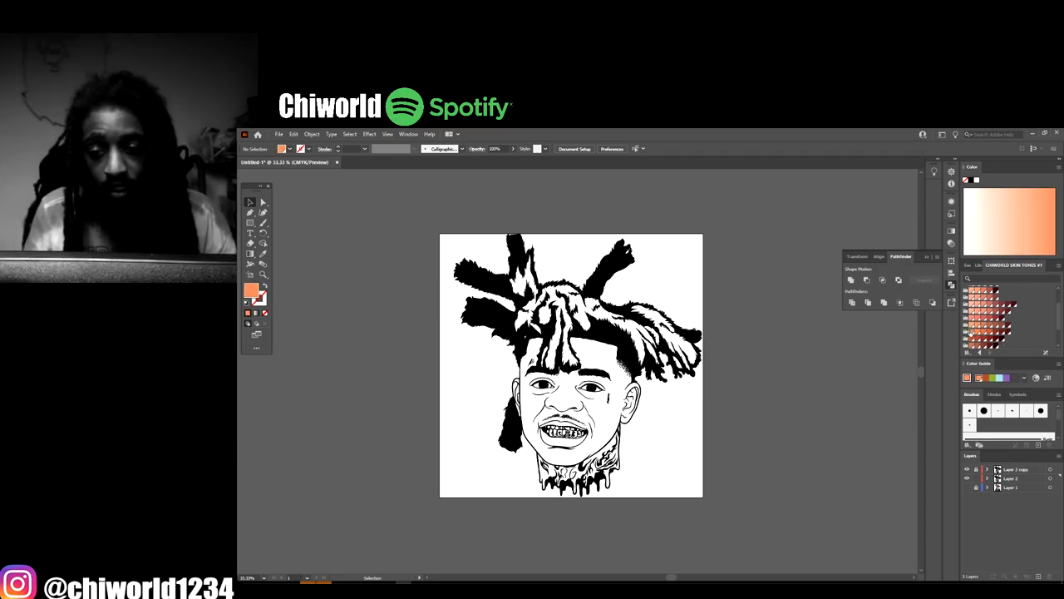
pyautogui.click(250, 223)
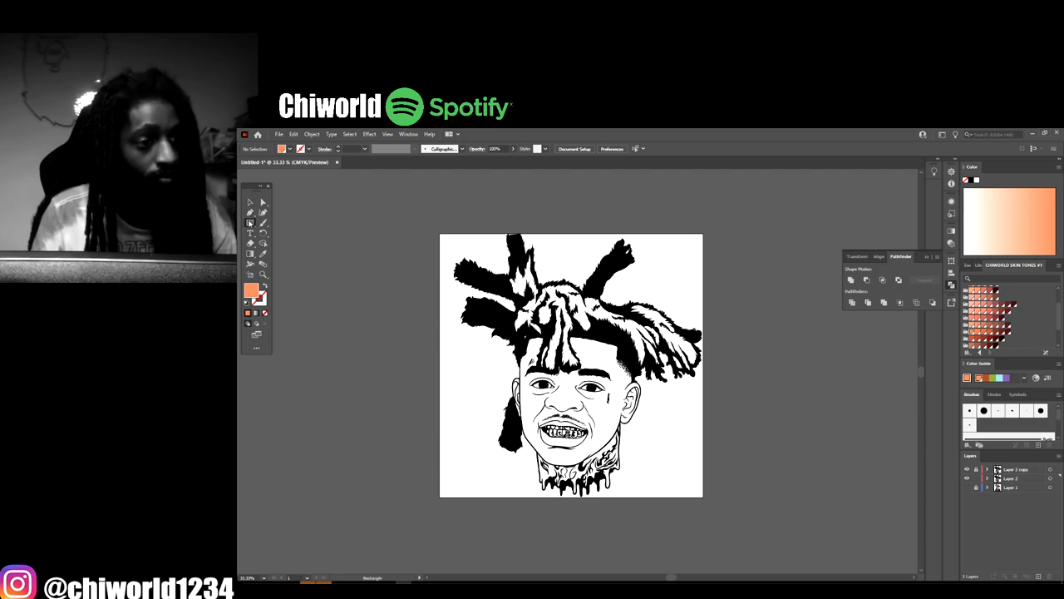
pyautogui.moveTo(436, 221); pyautogui.dragTo(730, 516)
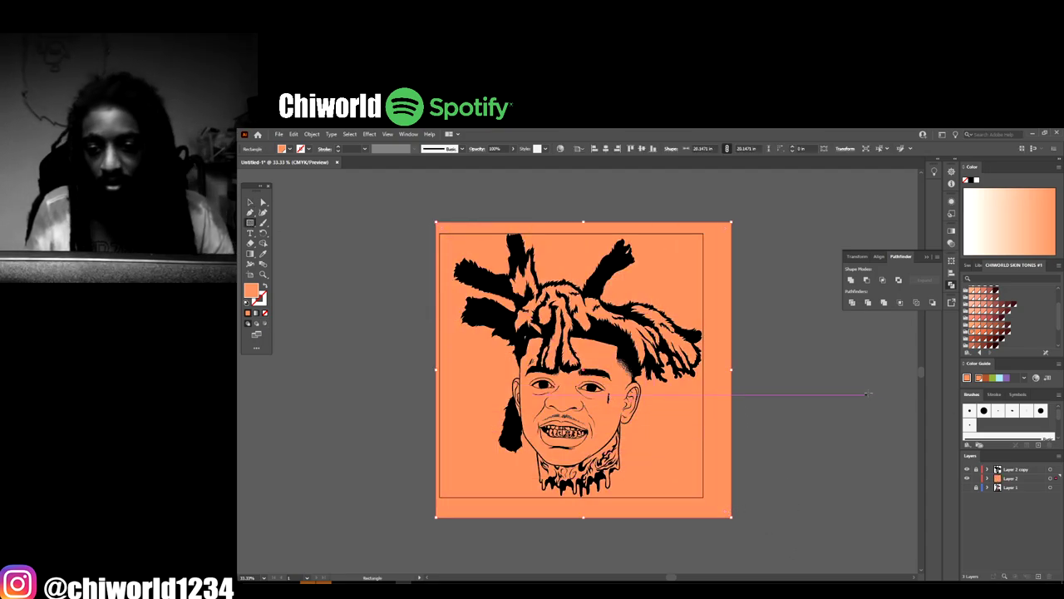
# Try several skin-tone swatches on the rectangle and settle on a light peach fill
pyautogui.scroll(1, 1011, 340)
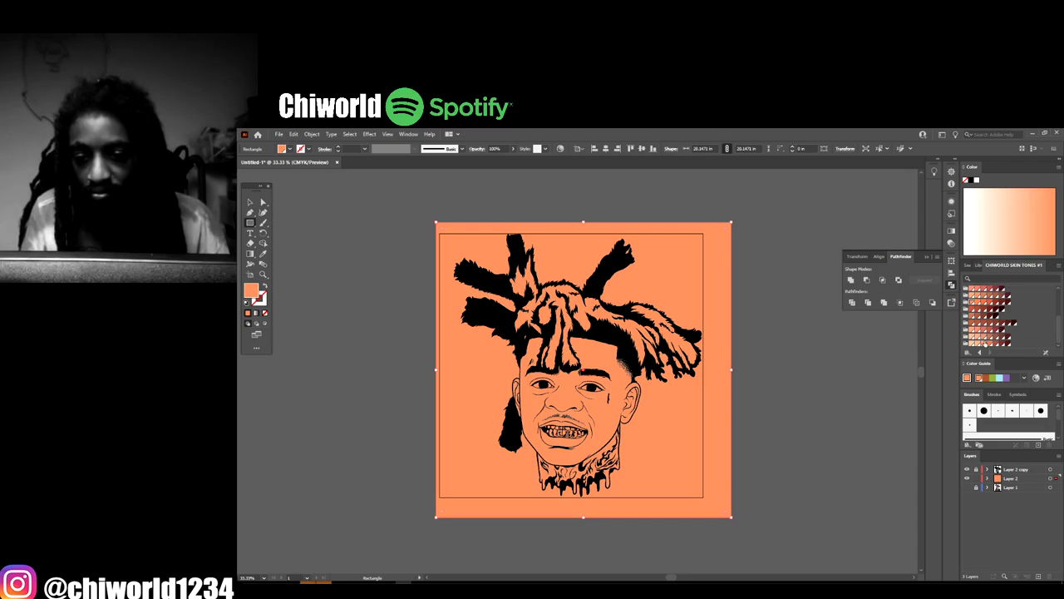
pyautogui.click(973, 332)
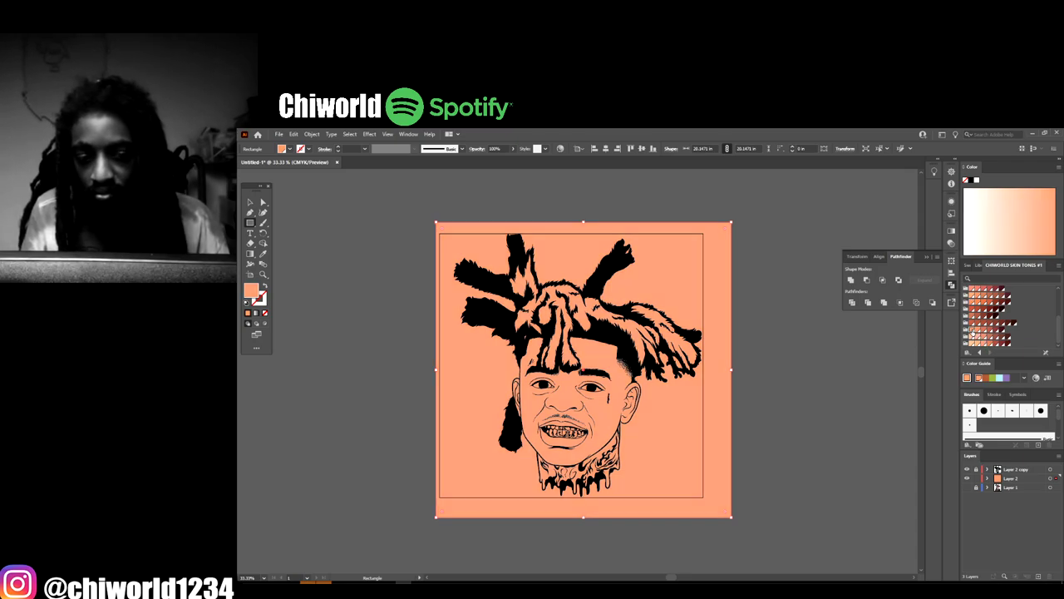
pyautogui.scroll(-2, 991, 326)
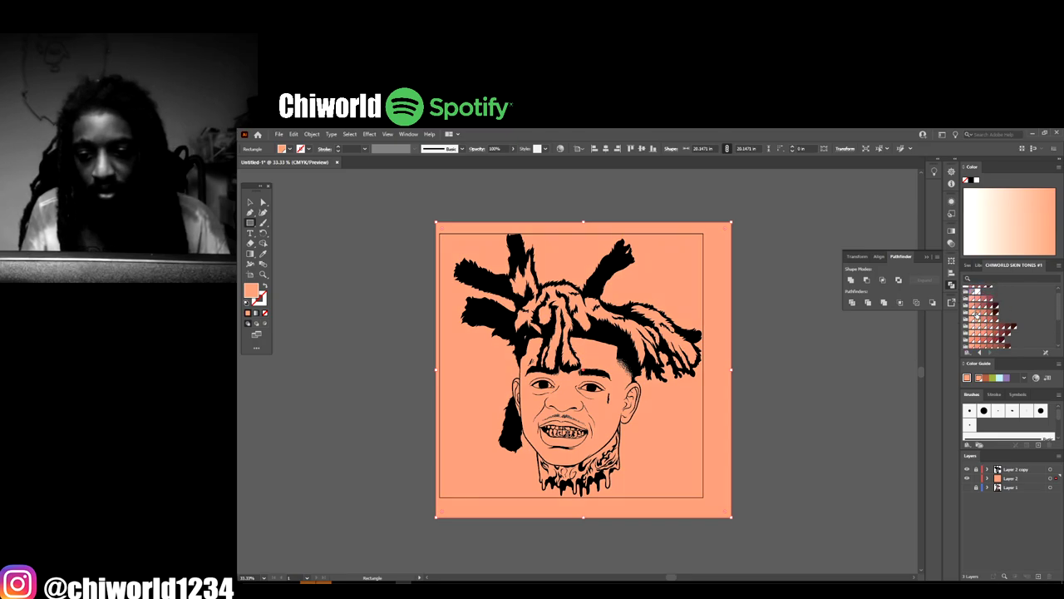
pyautogui.scroll(-2, 979, 331)
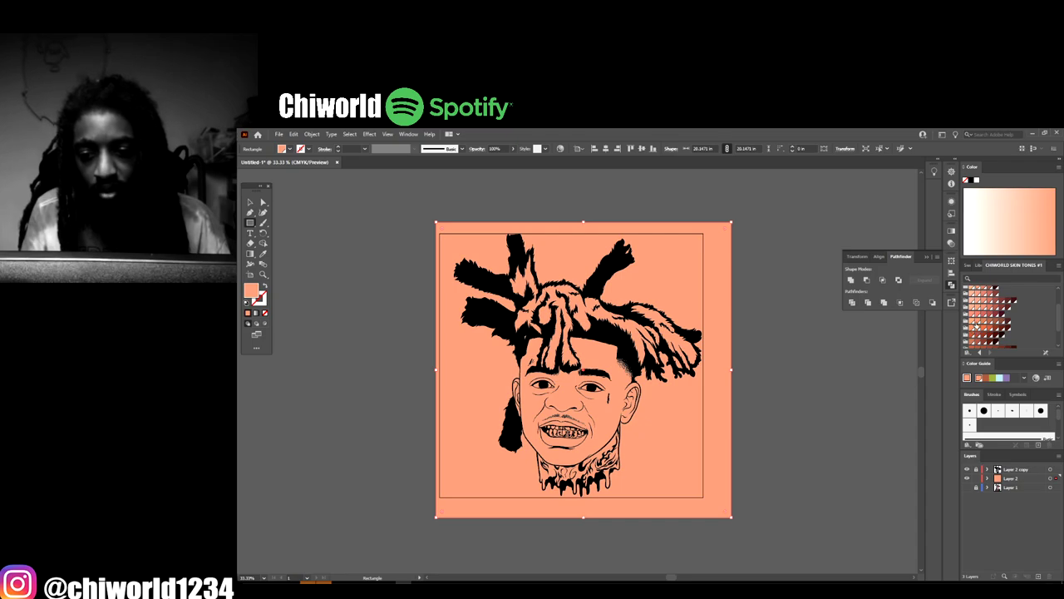
pyautogui.click(980, 326)
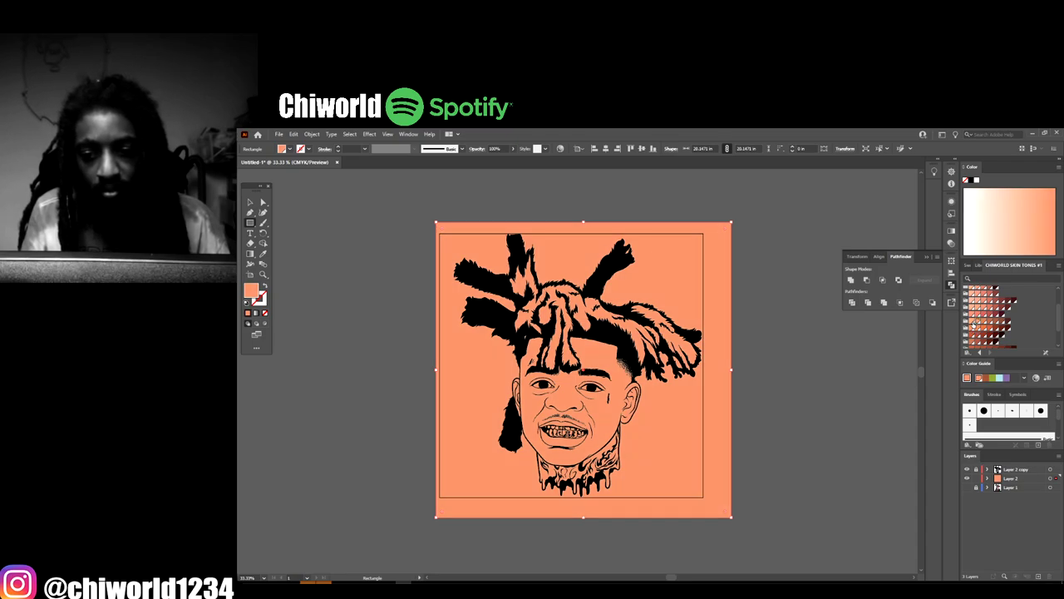
pyautogui.click(973, 324)
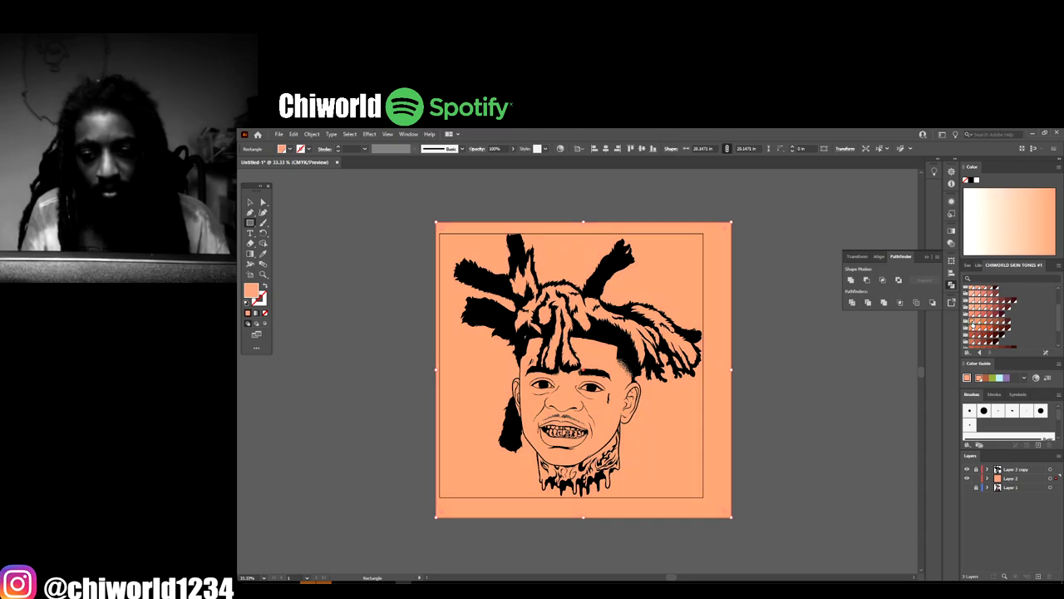
pyautogui.click(976, 324)
pyautogui.click(974, 324)
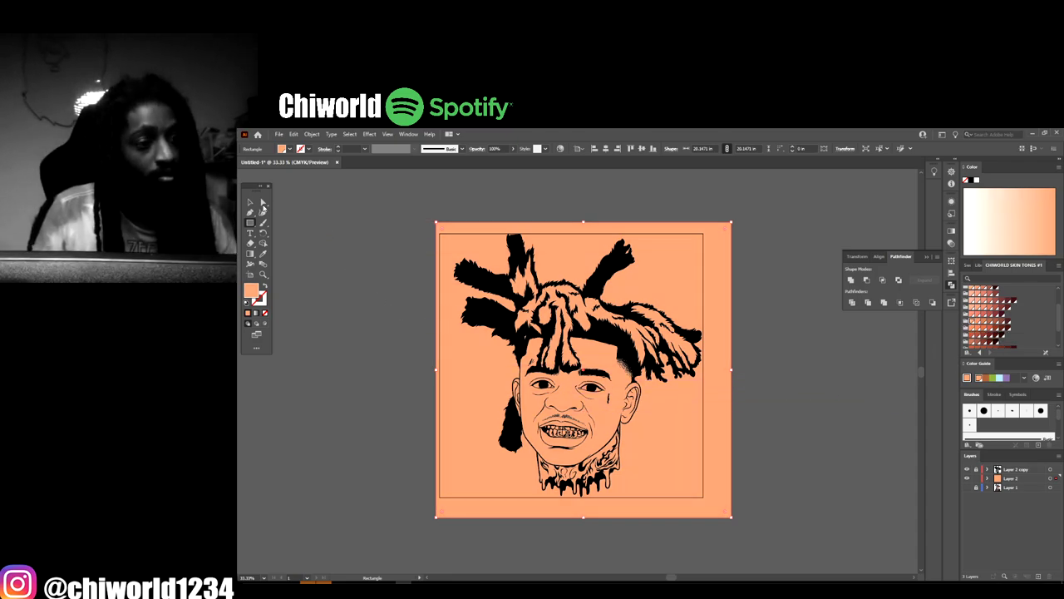
# Send the peach rectangle to the back, behind the line art
pyautogui.press('v')
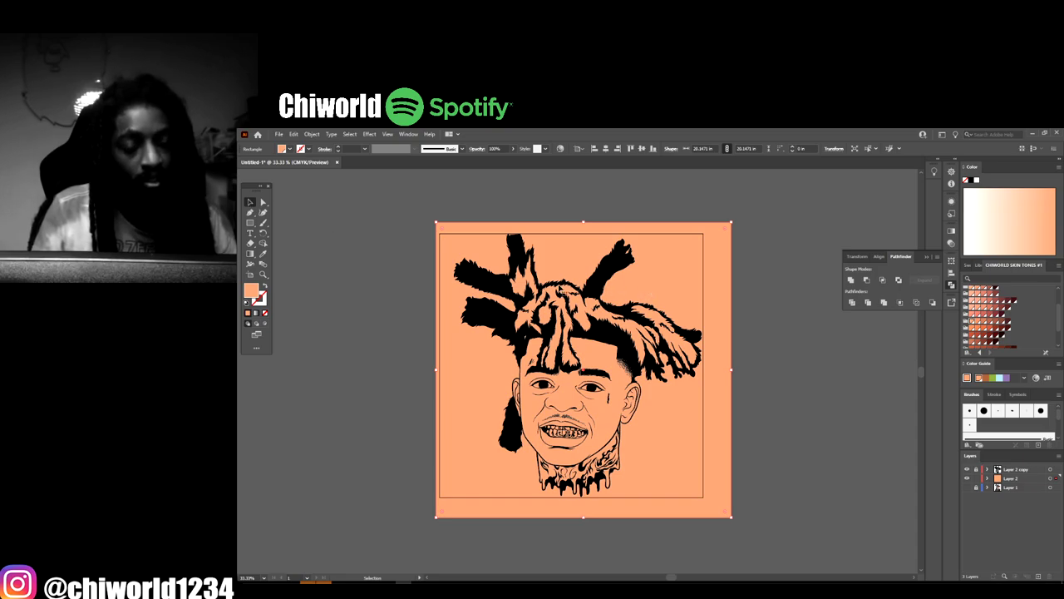
pyautogui.rightClick(663, 299)
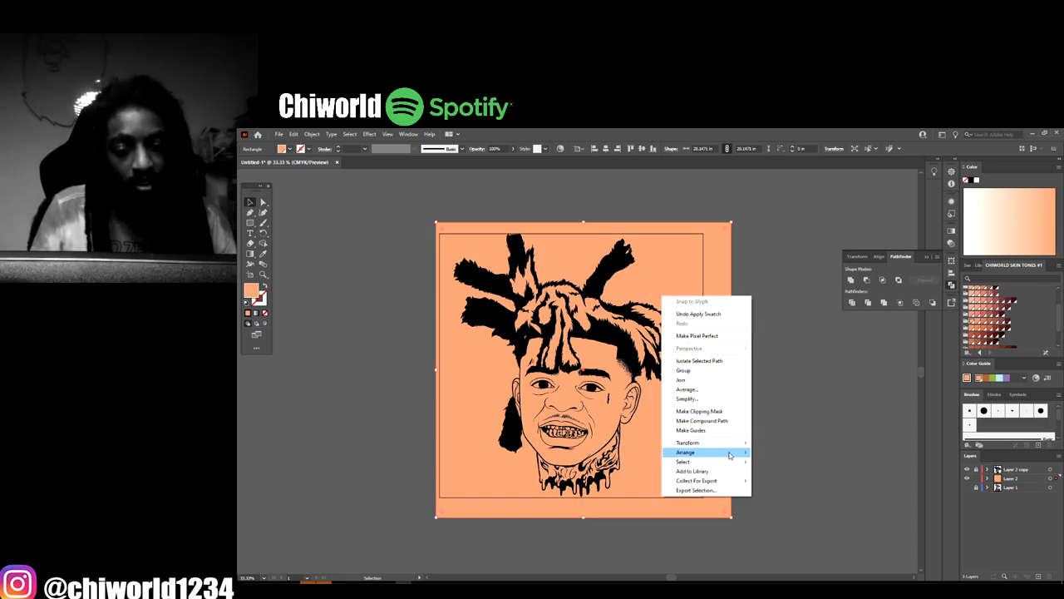
pyautogui.moveTo(706, 452)
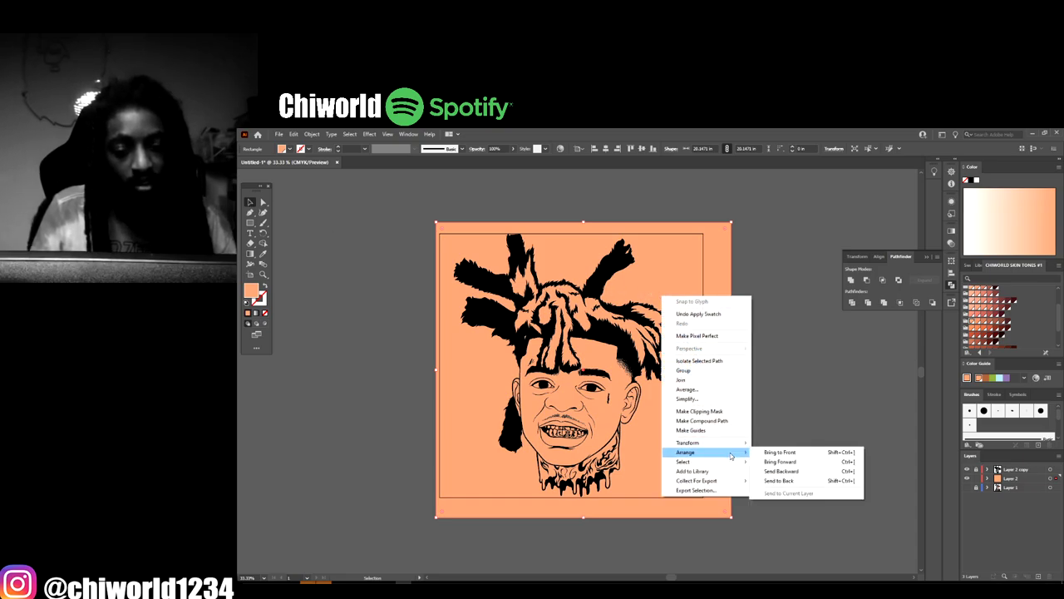
pyautogui.click(789, 480)
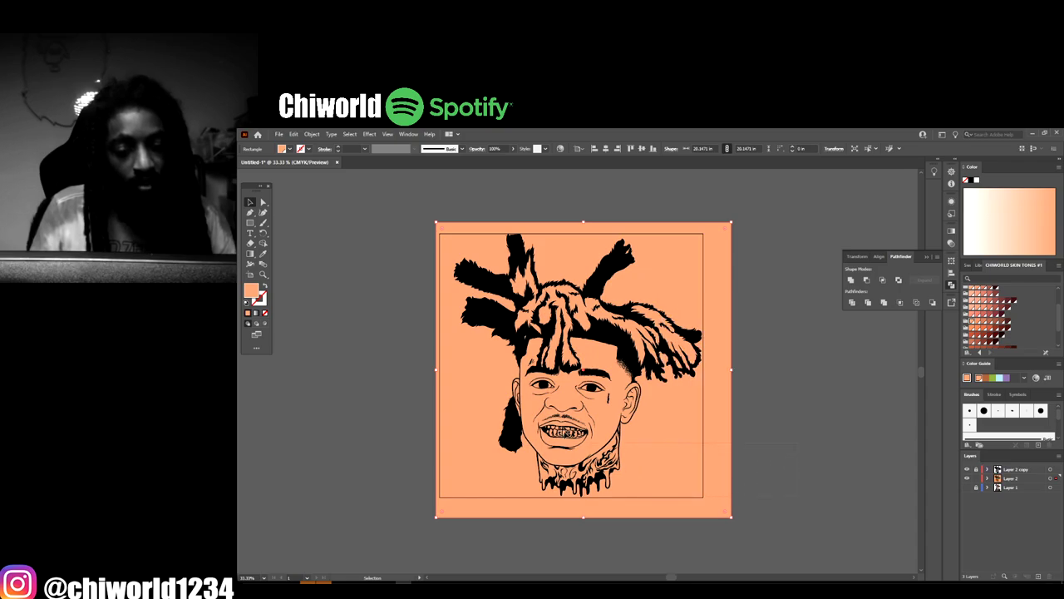
# Merge the rectangle with all the unlocked line art using Pathfinder Merge, and isolate the merged group
pyautogui.hotkey('ctrl', 'a')
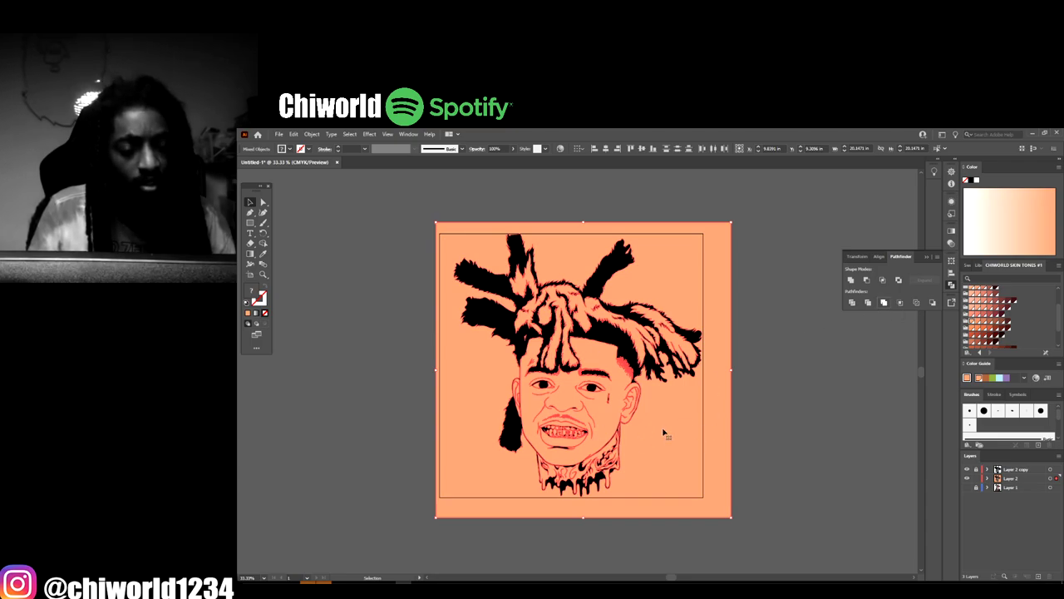
pyautogui.hotkey('ctrl', 'g')
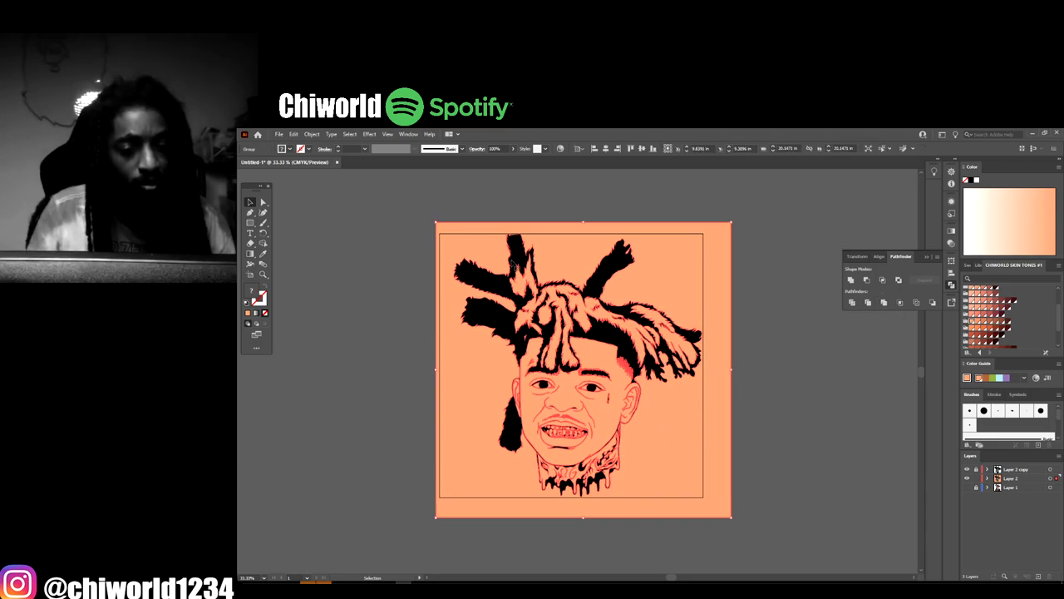
pyautogui.rightClick(646, 289)
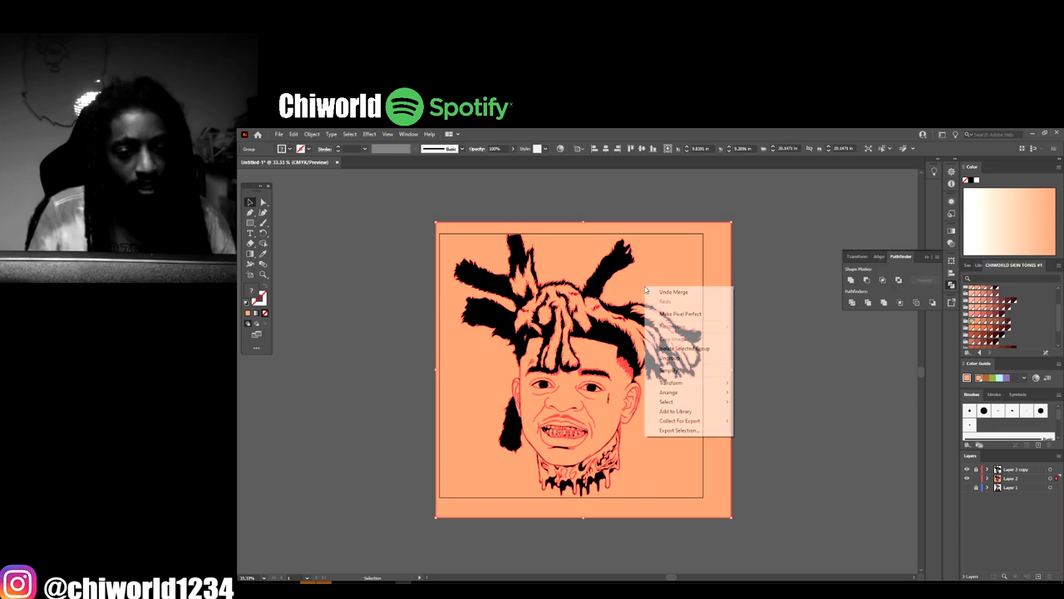
pyautogui.click(675, 349)
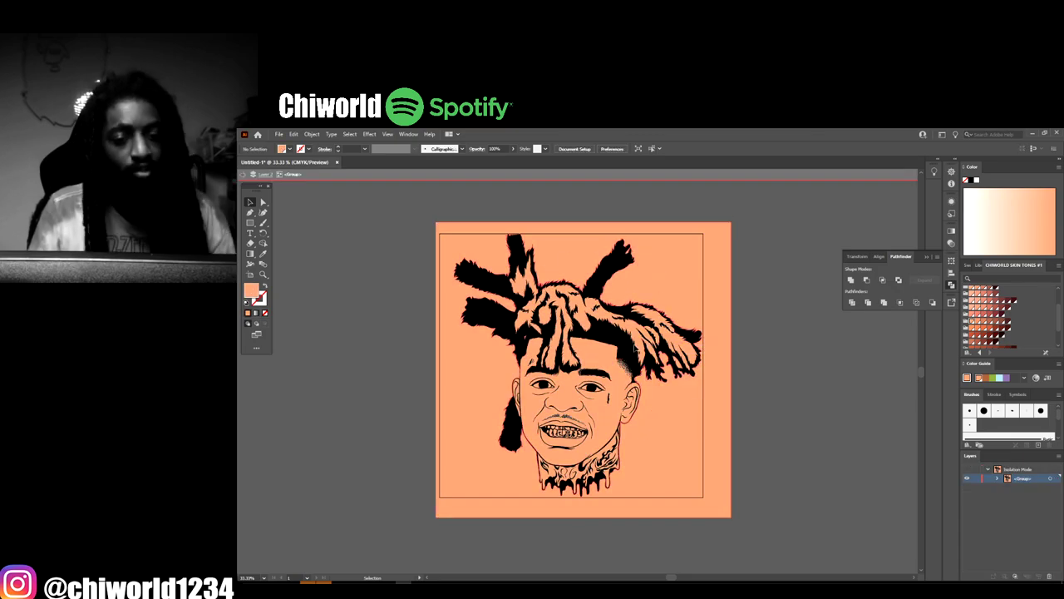
# Delete the peach background area surrounding the portrait and leave isolation mode
pyautogui.scroll(-2, 698, 432)
pyautogui.hotkey('ctrl', '-')
pyautogui.hotkey('ctrl', '=')
pyautogui.hotkey('ctrl', '=')
pyautogui.hotkey('ctrl', '=')
pyautogui.hotkey('ctrl', '=')
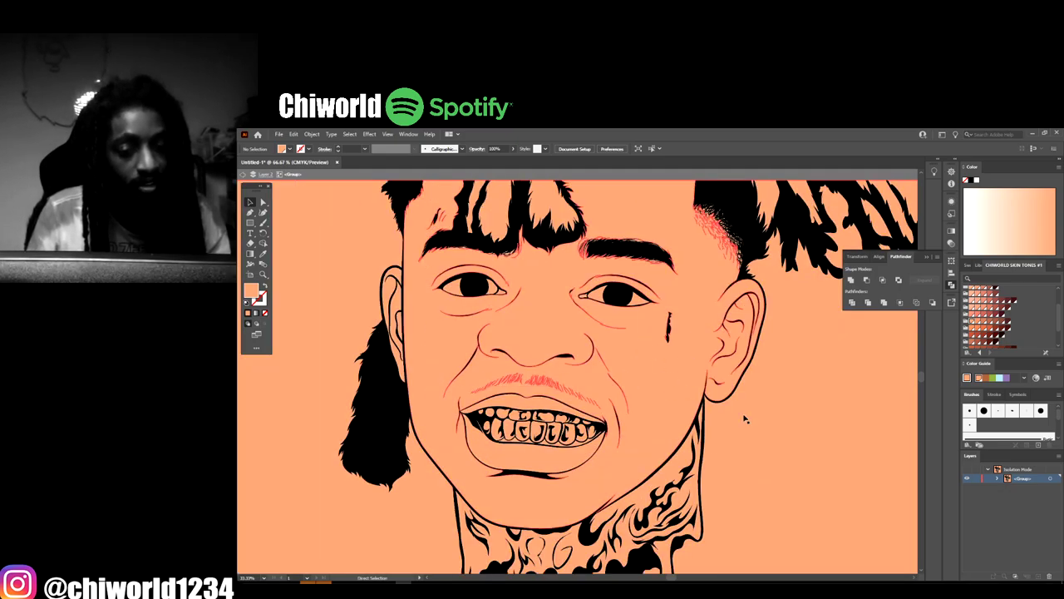
pyautogui.hotkey('ctrl', '-')
pyautogui.hotkey('ctrl', '-')
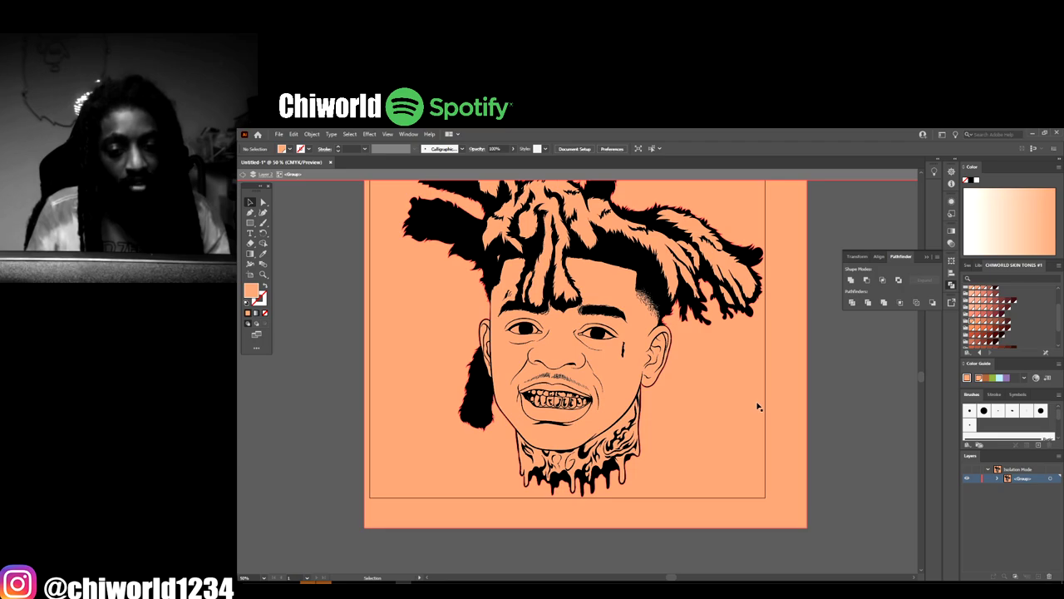
pyautogui.click(757, 405)
pyautogui.press('Delete')
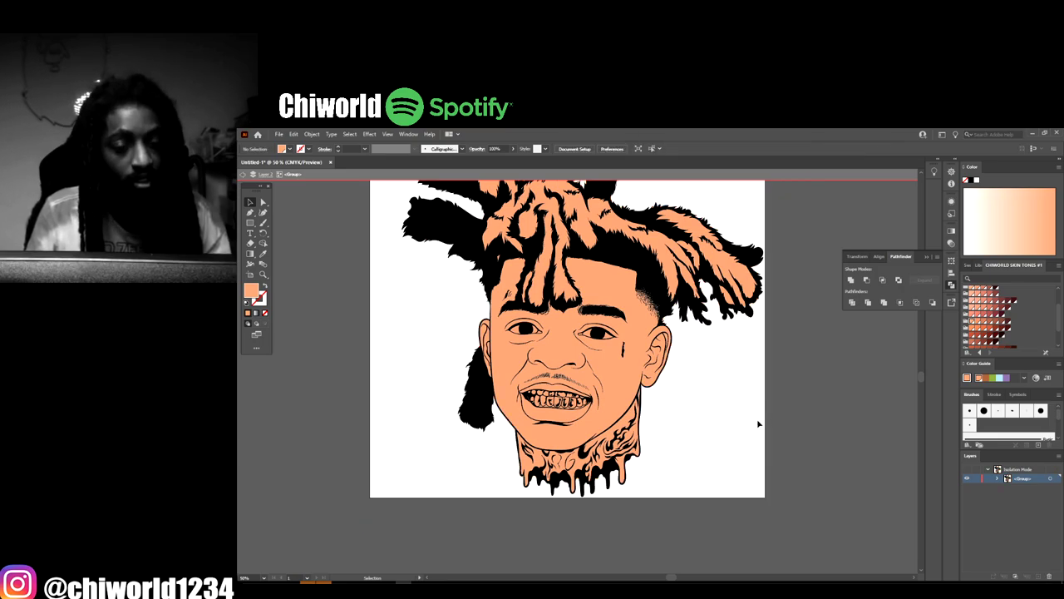
pyautogui.hotkey('ctrl', '-')
pyautogui.scroll(1, 745, 429)
pyautogui.hotkey('ctrl', '+')
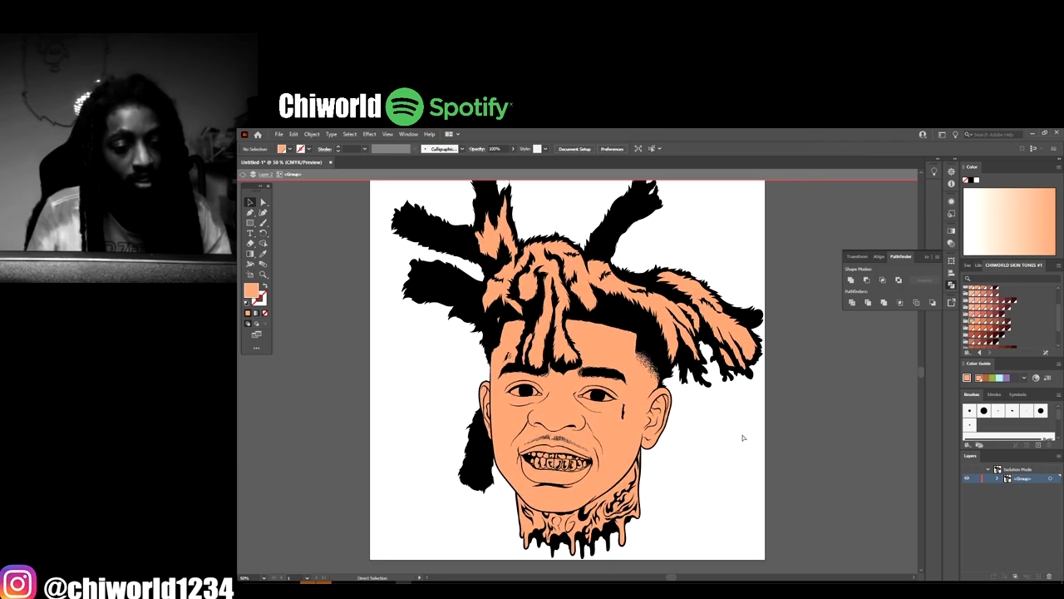
pyautogui.doubleClick(746, 441)
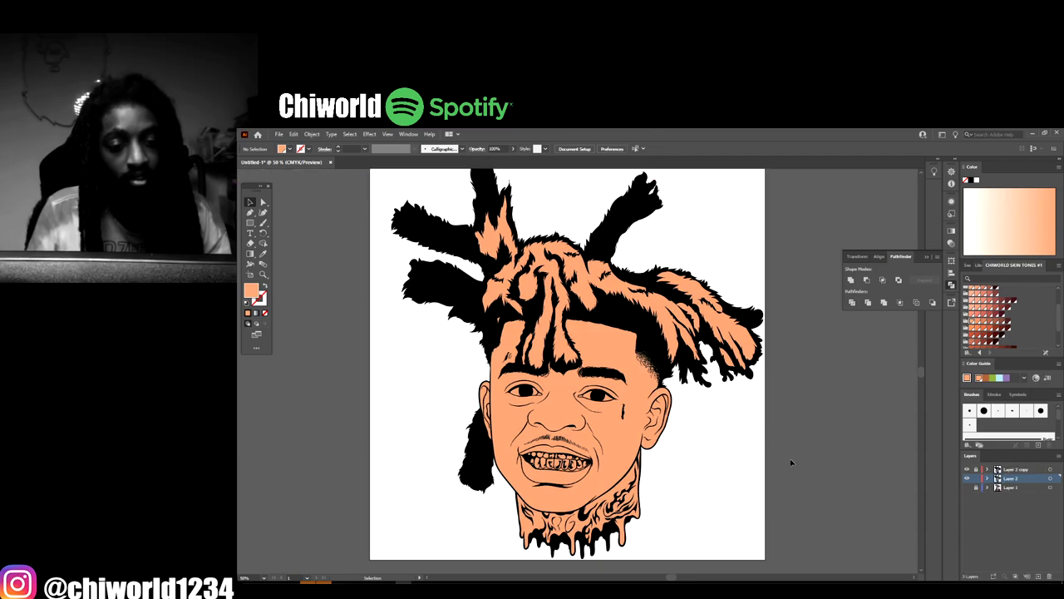
# Lock the black line-art paths listed inside Layer 2's merged group, leaving the peach color shapes unlocked
pyautogui.click(988, 479)
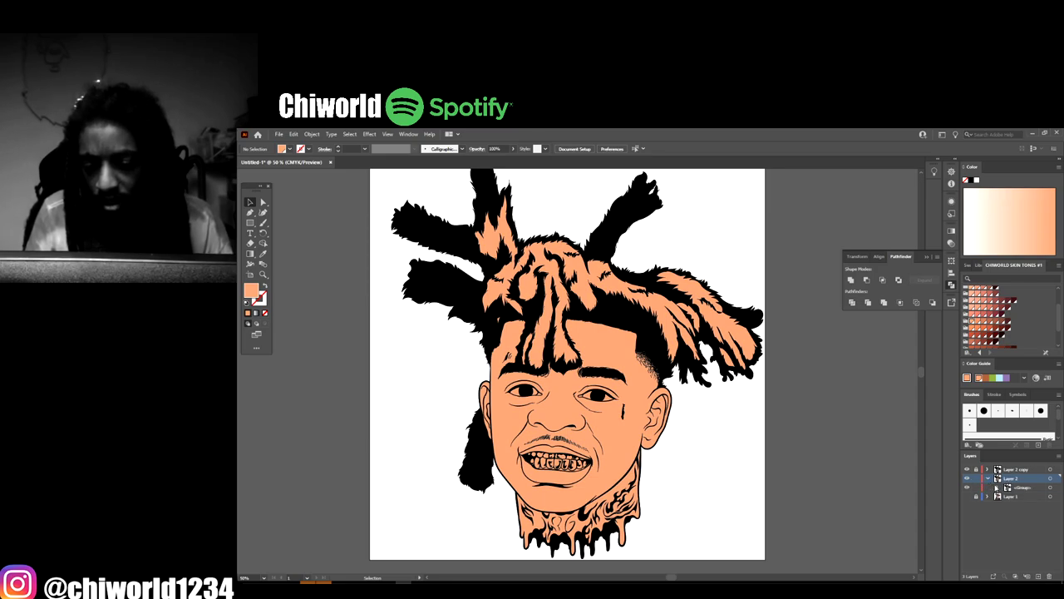
pyautogui.click(997, 487)
pyautogui.scroll(-3, 998, 497)
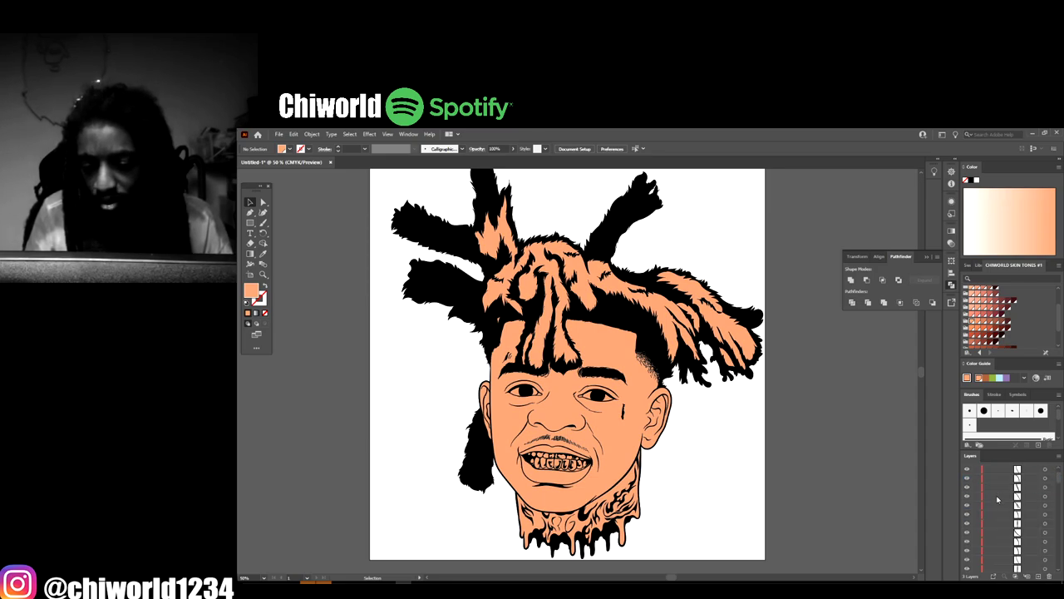
pyautogui.scroll(-5, 997, 499)
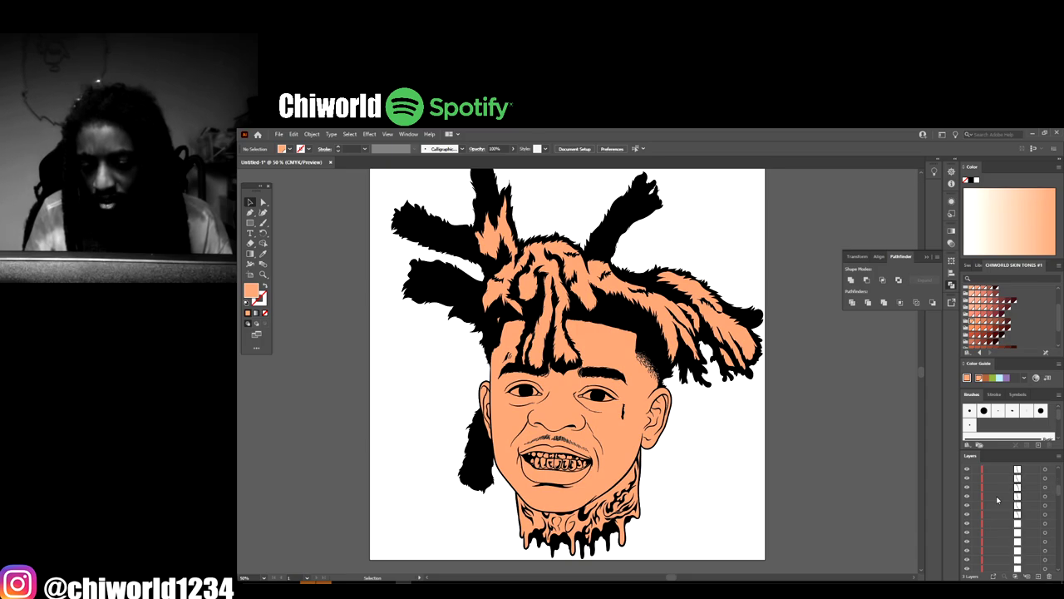
pyautogui.scroll(-5, 998, 499)
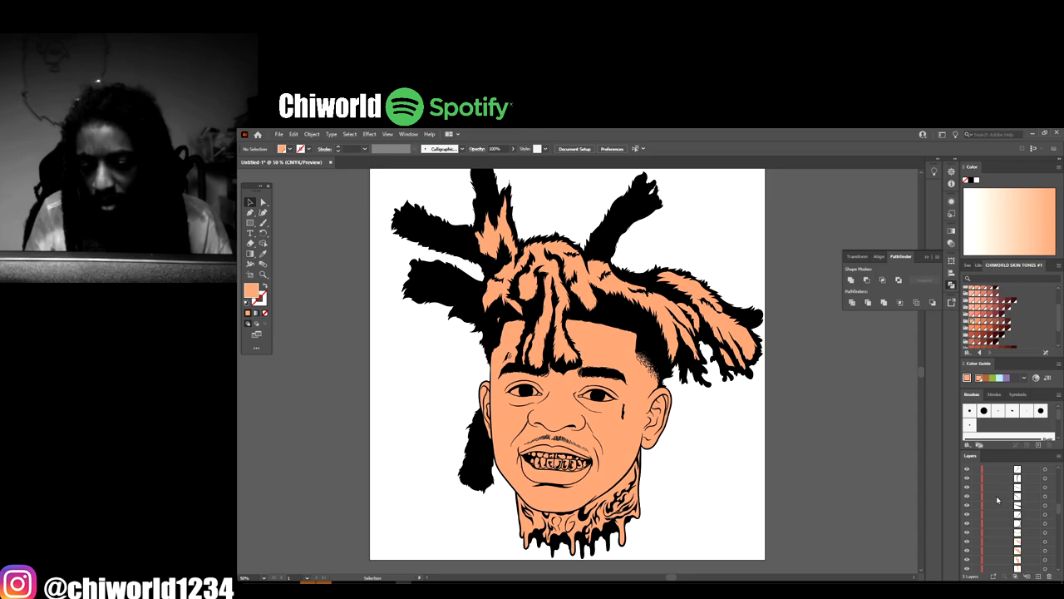
pyautogui.moveTo(977, 533); pyautogui.dragTo(981, 377)
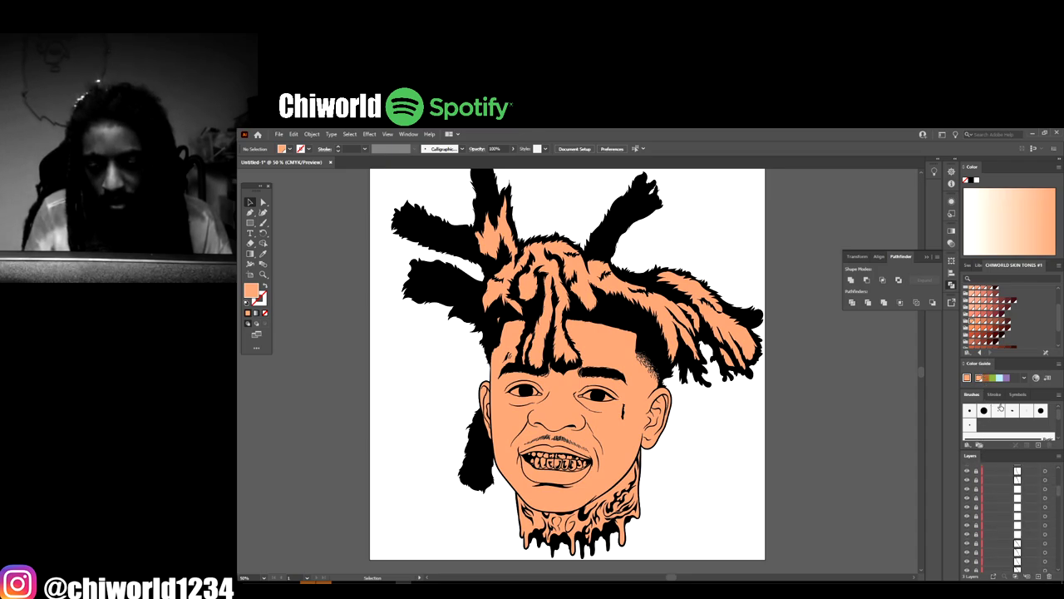
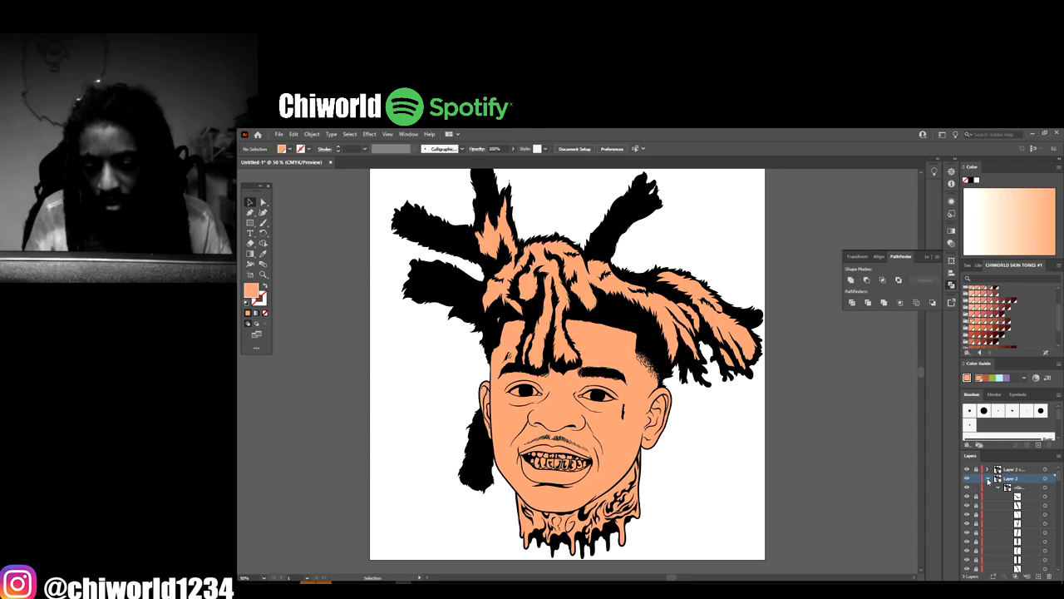
pyautogui.click(987, 481)
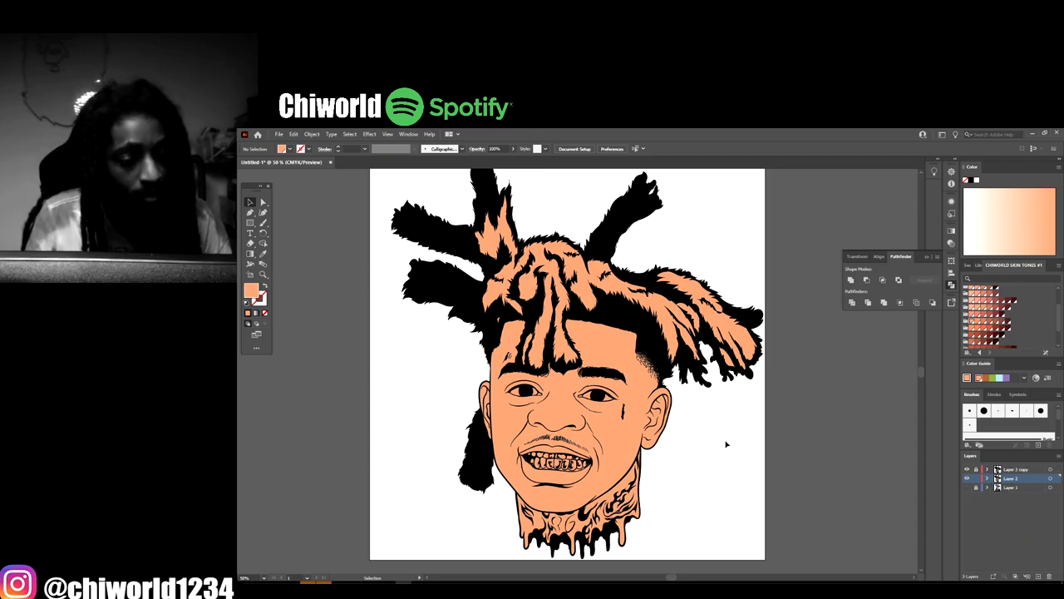
# Isolate the merged group and fill the peach dreadlock shapes with a dark reddish-brown swatch from the CHIWORLD SKIN TONES #1 library
pyautogui.scroll(-2, 726, 445)
pyautogui.hotkey('ctrl', '-')
pyautogui.hotkey('ctrl', '-')
pyautogui.scroll(2, 724, 443)
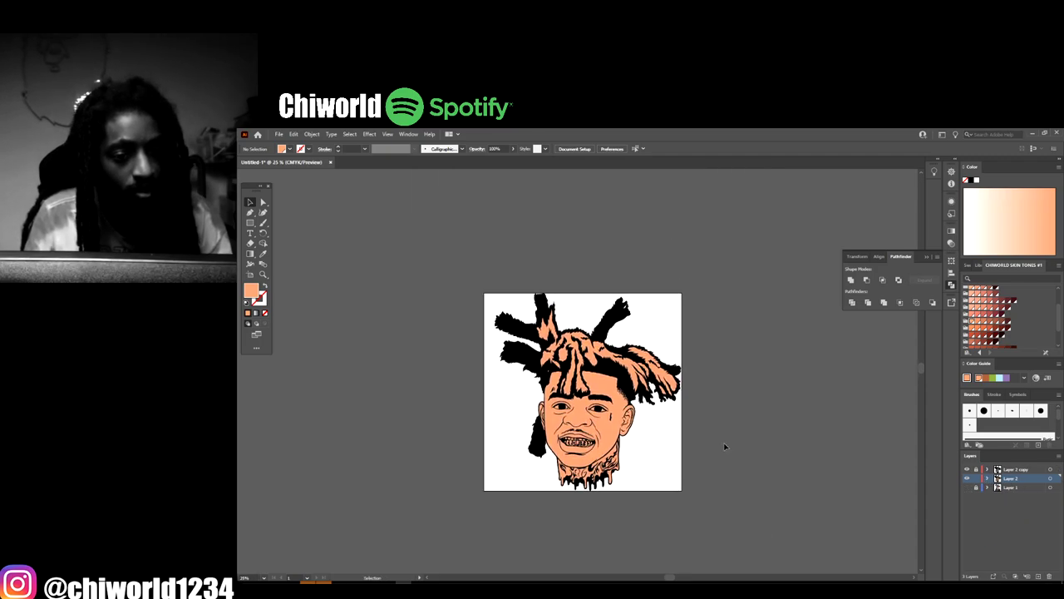
pyautogui.hotkey('ctrl', '=')
pyautogui.hotkey('ctrl', '=')
pyautogui.scroll(2, 787, 456)
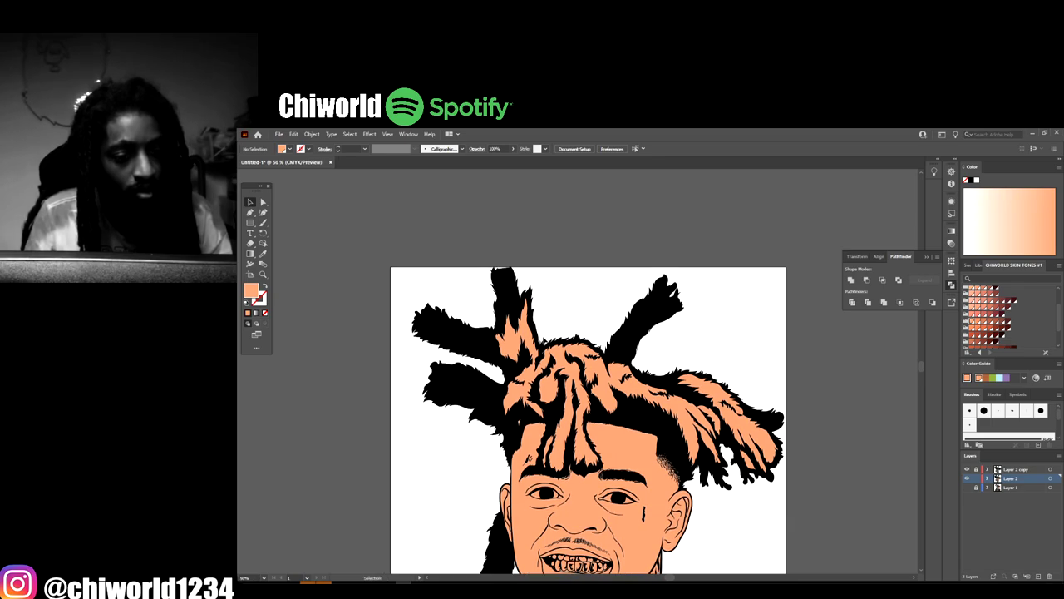
pyautogui.click(793, 413)
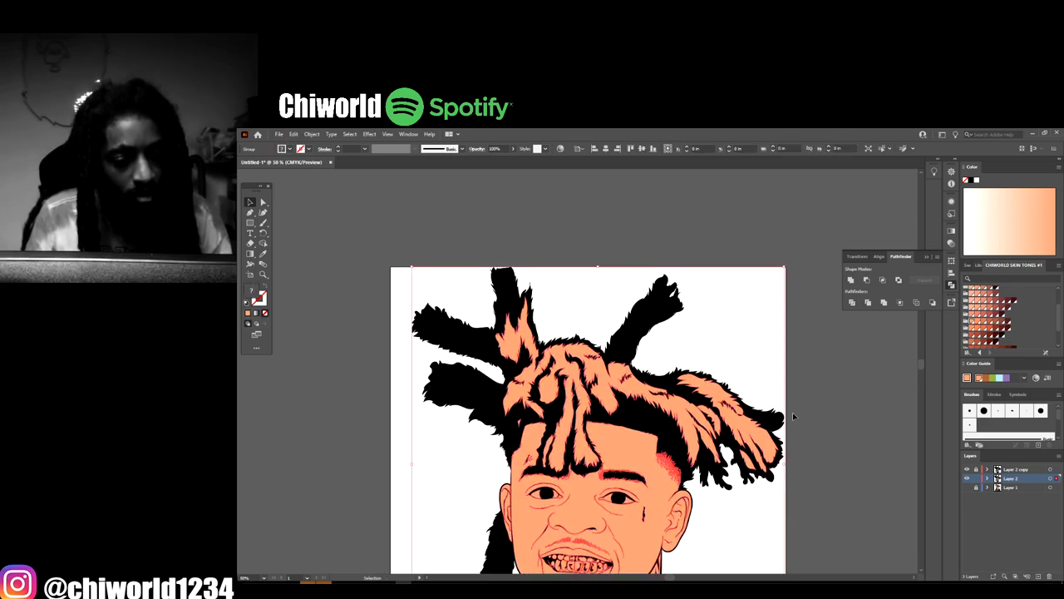
pyautogui.rightClick(716, 404)
pyautogui.click(748, 479)
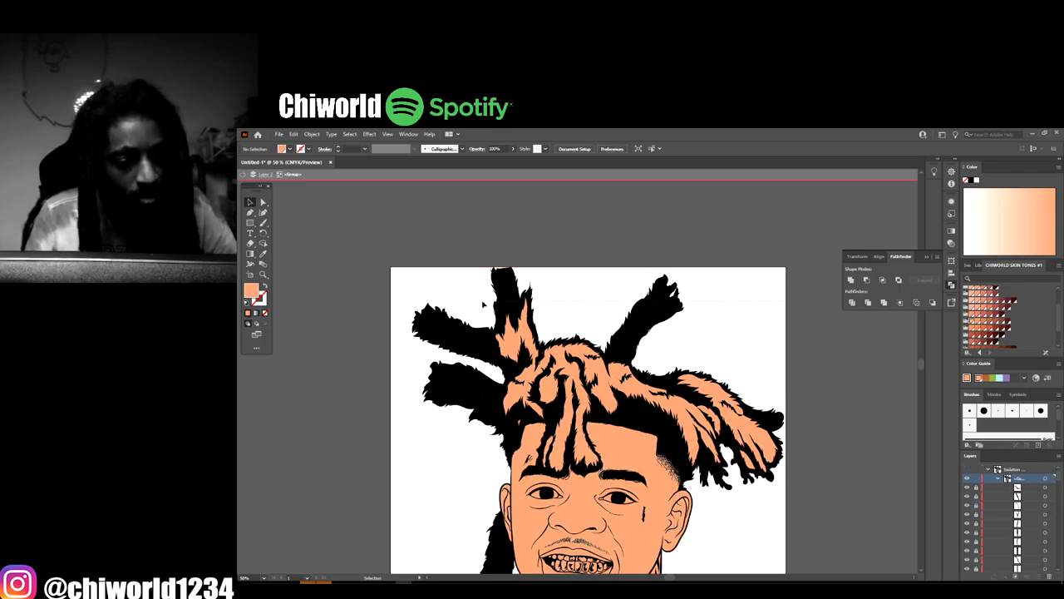
pyautogui.click(518, 306)
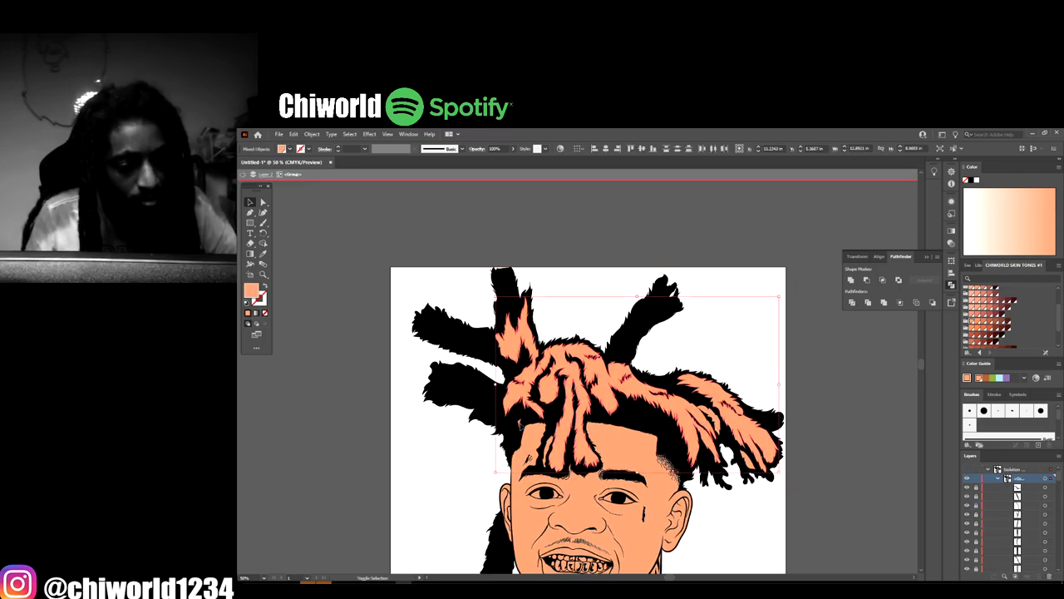
pyautogui.click(1008, 329)
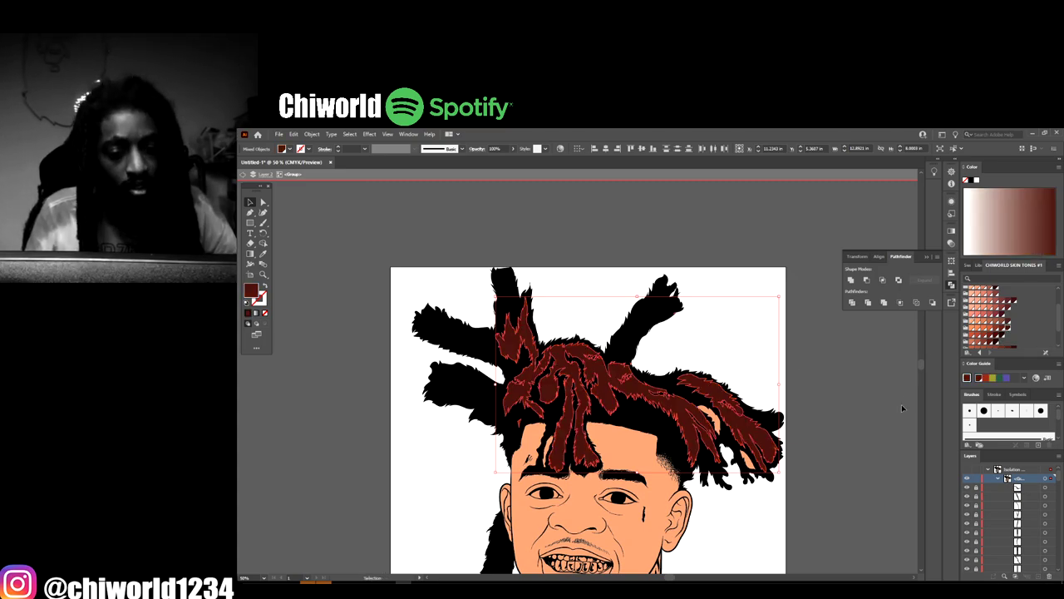
pyautogui.click(857, 469)
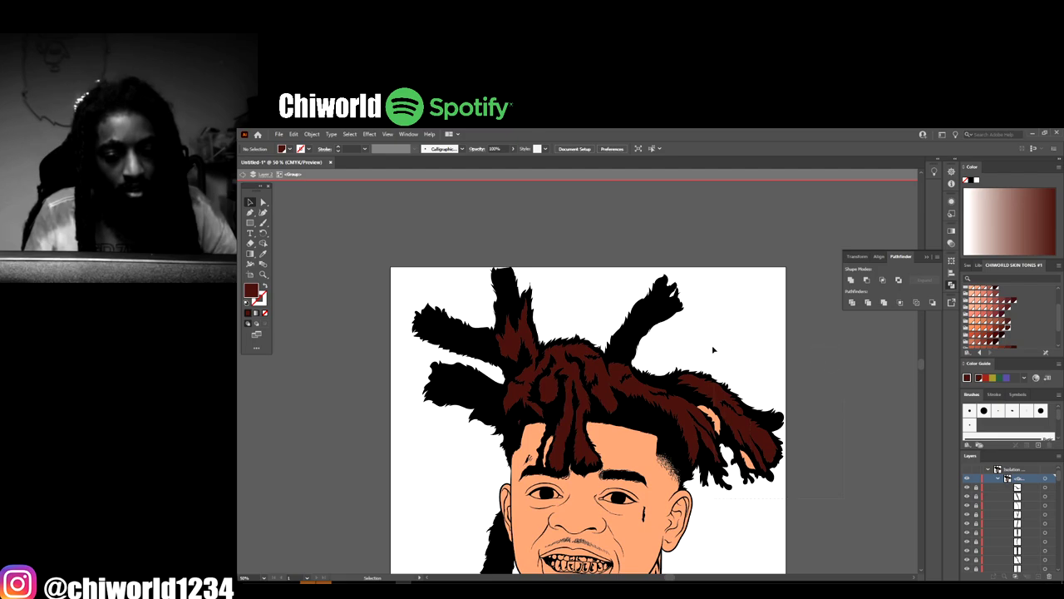
# Fill the remaining peach pieces within the dreadlocks with the same dark reddish-brown swatch
pyautogui.moveTo(707, 347); pyautogui.dragTo(517, 309)
pyautogui.click(1007, 329)
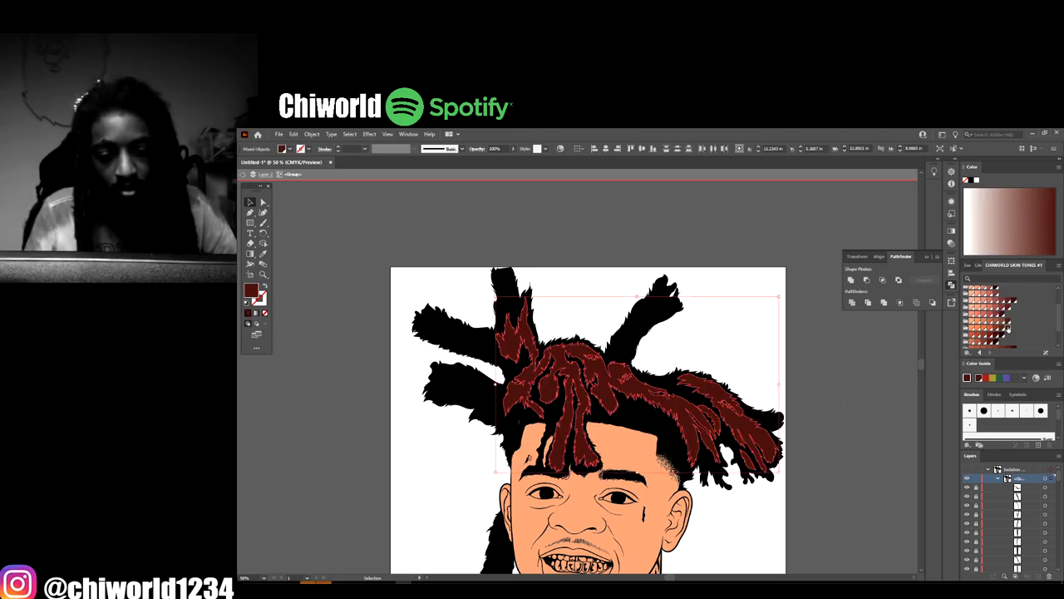
pyautogui.click(910, 482)
pyautogui.hotkey('ctrl', '-')
pyautogui.hotkey('ctrl', '-')
pyautogui.hotkey('ctrl', '-')
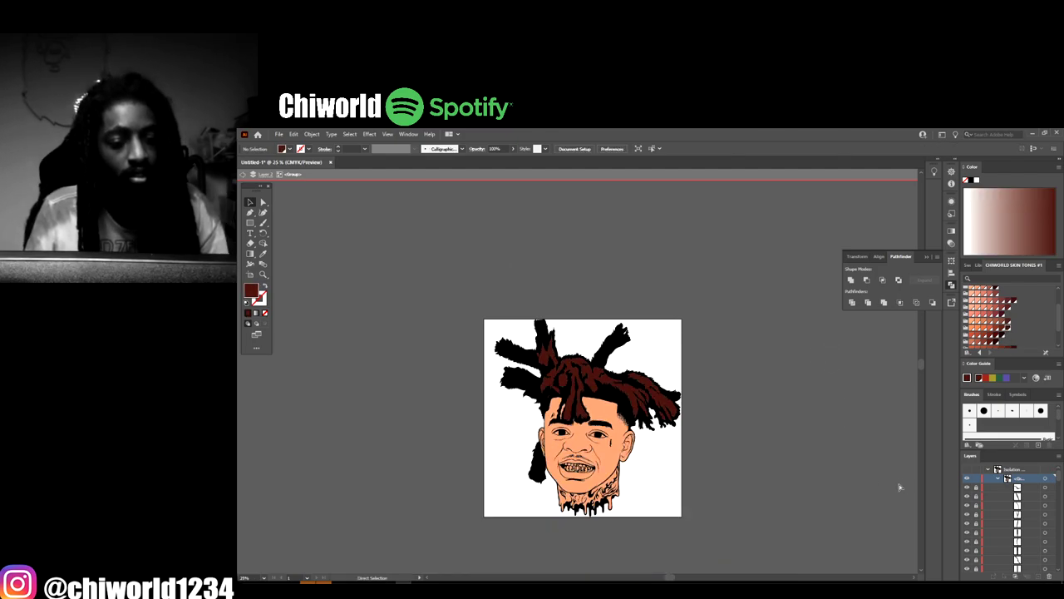
# Darken the brown hair color with Recolor Artwork, using the Color Harmony preset, 48% saturation and 14% brightness
pyautogui.hotkey('ctrl', '+')
pyautogui.hotkey('ctrl', '+')
pyautogui.hotkey('ctrl', '+')
pyautogui.hotkey('ctrl', '+')
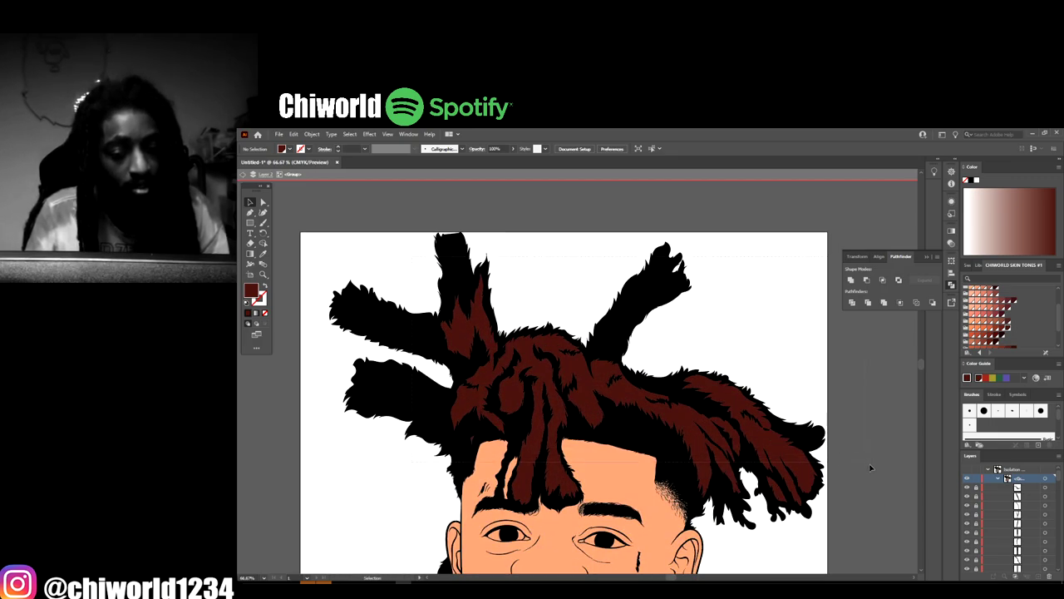
pyautogui.moveTo(872, 535); pyautogui.dragTo(938, 520)
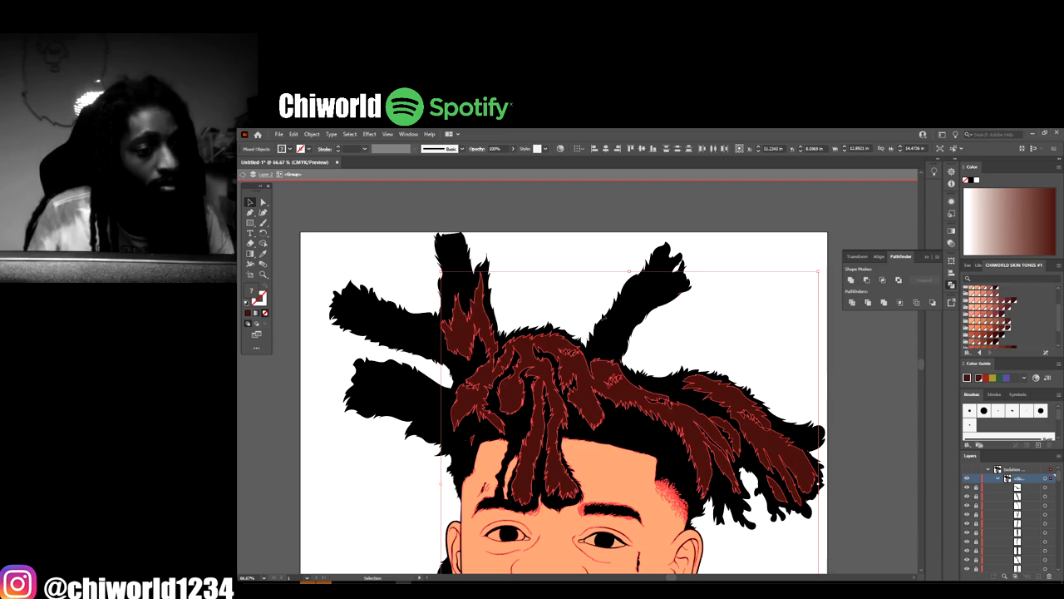
pyautogui.click(294, 135)
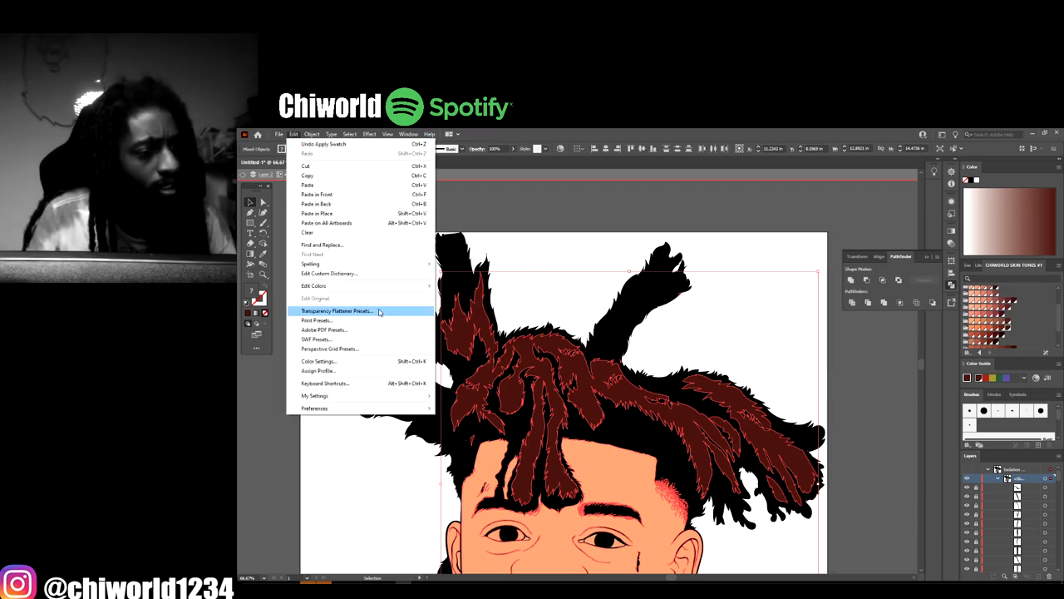
pyautogui.moveTo(431, 292)
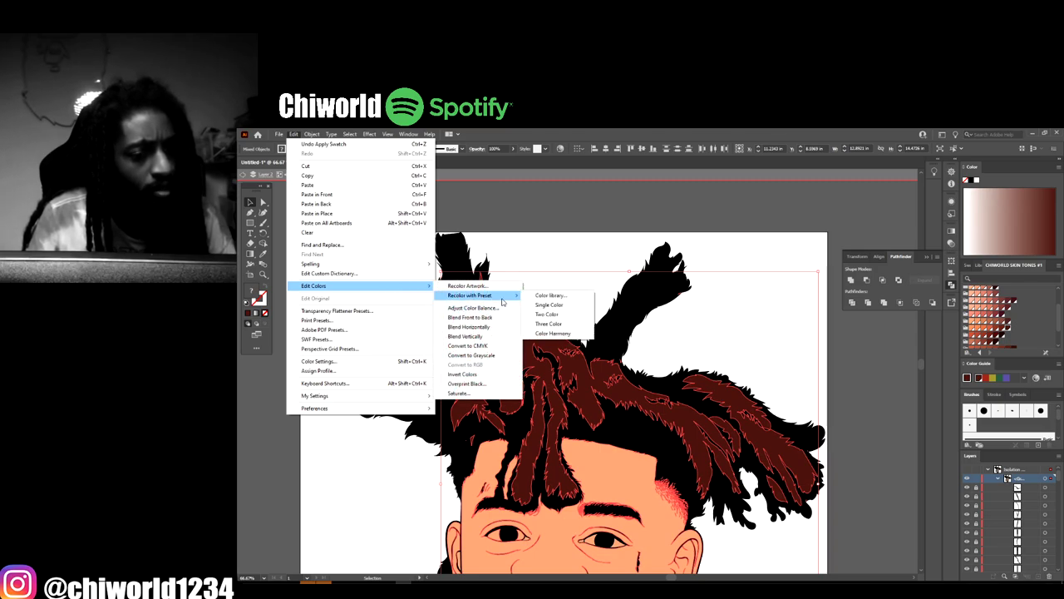
pyautogui.moveTo(509, 297)
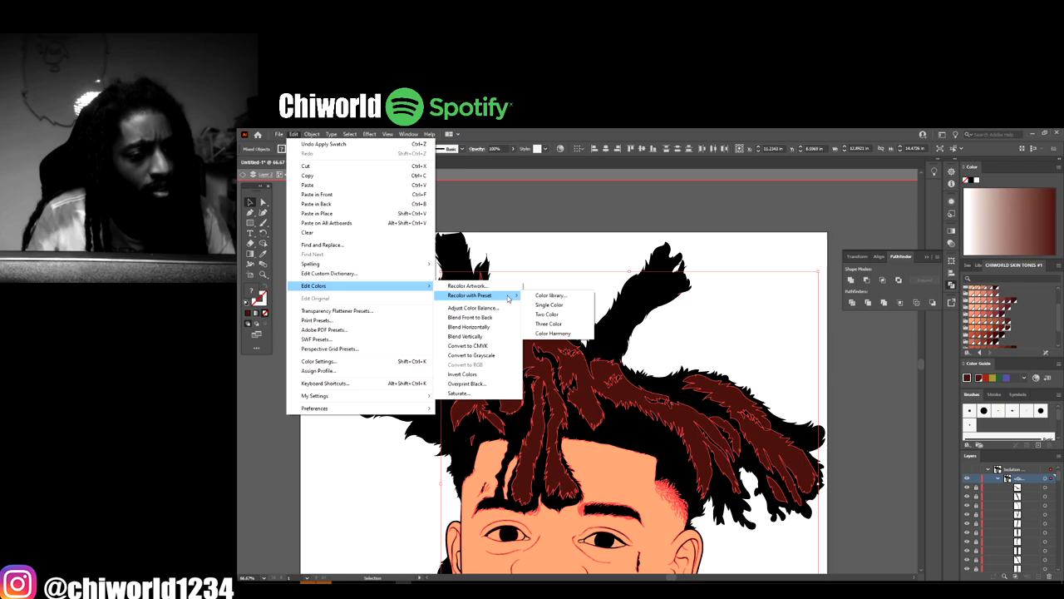
pyautogui.click(553, 334)
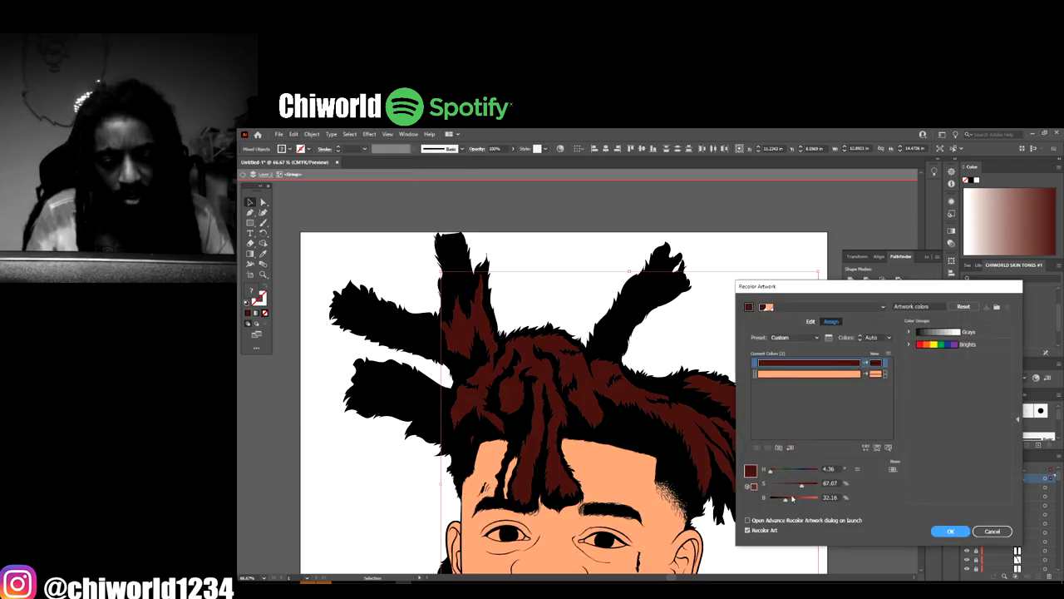
pyautogui.moveTo(784, 500); pyautogui.dragTo(778, 501)
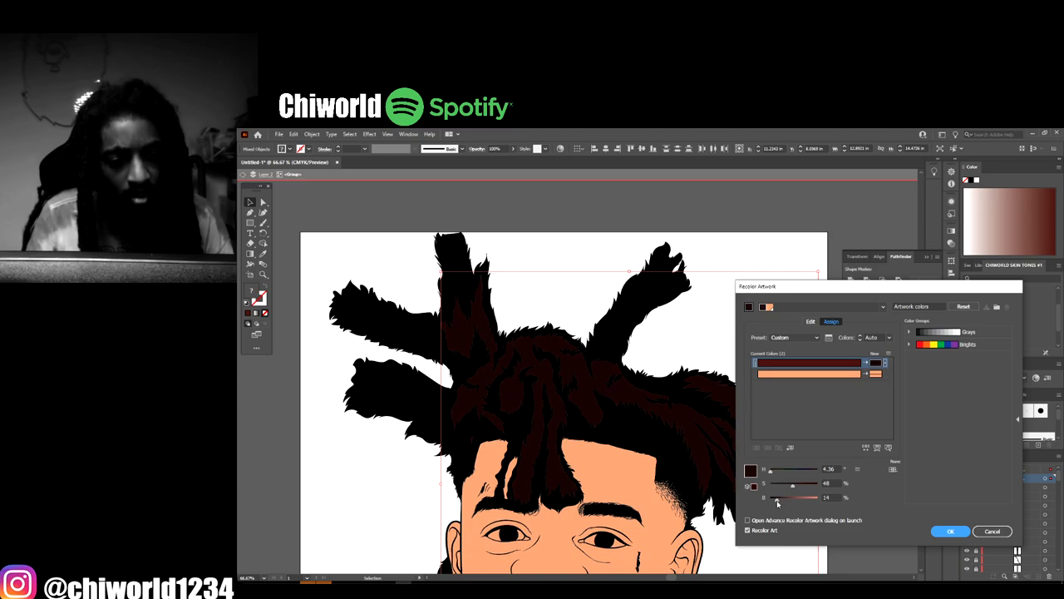
pyautogui.click(951, 531)
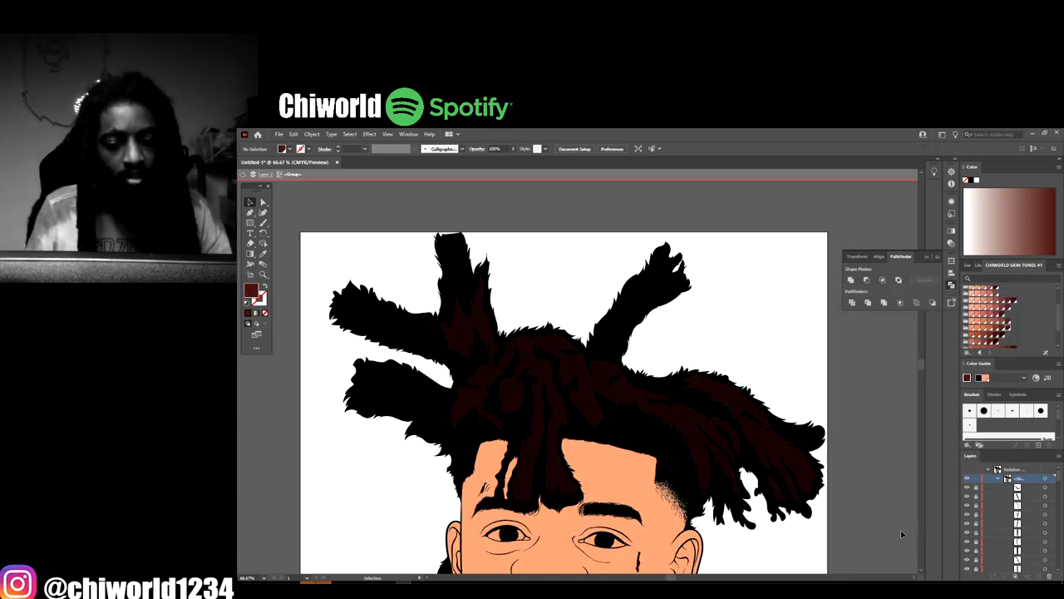
# Leave the merged group's isolation mode and return to the full portrait
pyautogui.hotkey('ctrl', '-')
pyautogui.hotkey('ctrl', '-')
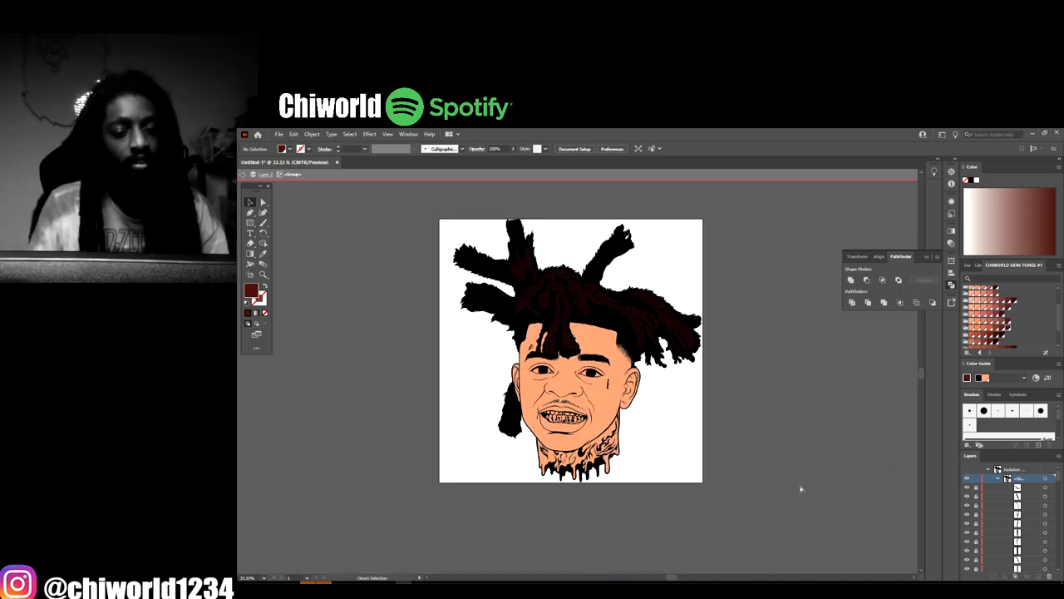
pyautogui.hotkey('ctrl', '+')
pyautogui.scroll(1, 800, 479)
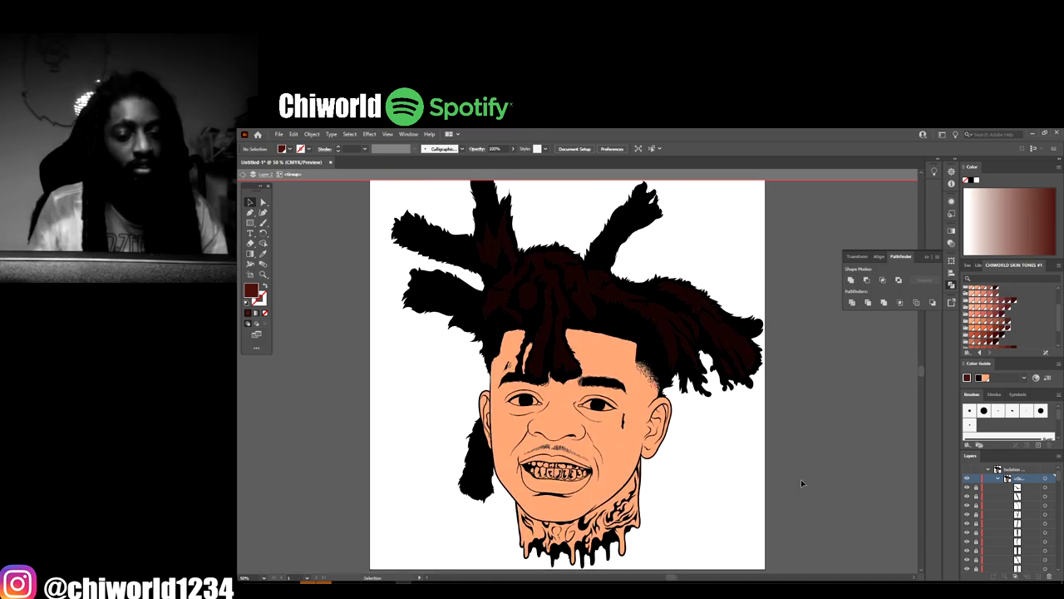
pyautogui.doubleClick(843, 444)
# Isolate the merged Layer 2 group again, close up on the mouth
pyautogui.scroll(-1, 827, 475)
pyautogui.hotkey('ctrl', '+')
pyautogui.hotkey('ctrl', '+')
pyautogui.hotkey('ctrl', '+')
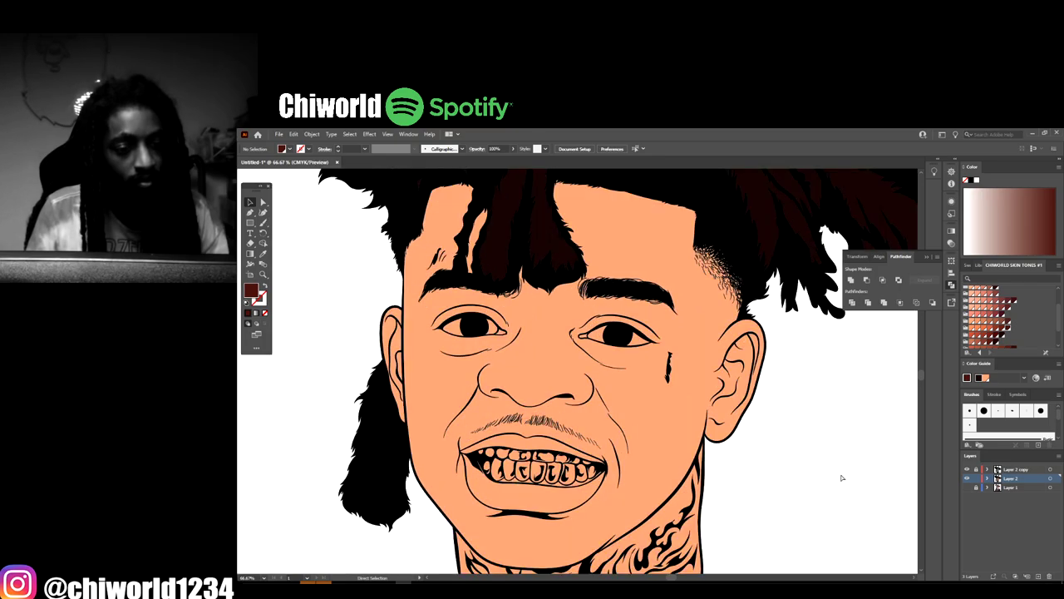
pyautogui.hscroll(-1, 745, 479)
pyautogui.scroll(-3, 746, 478)
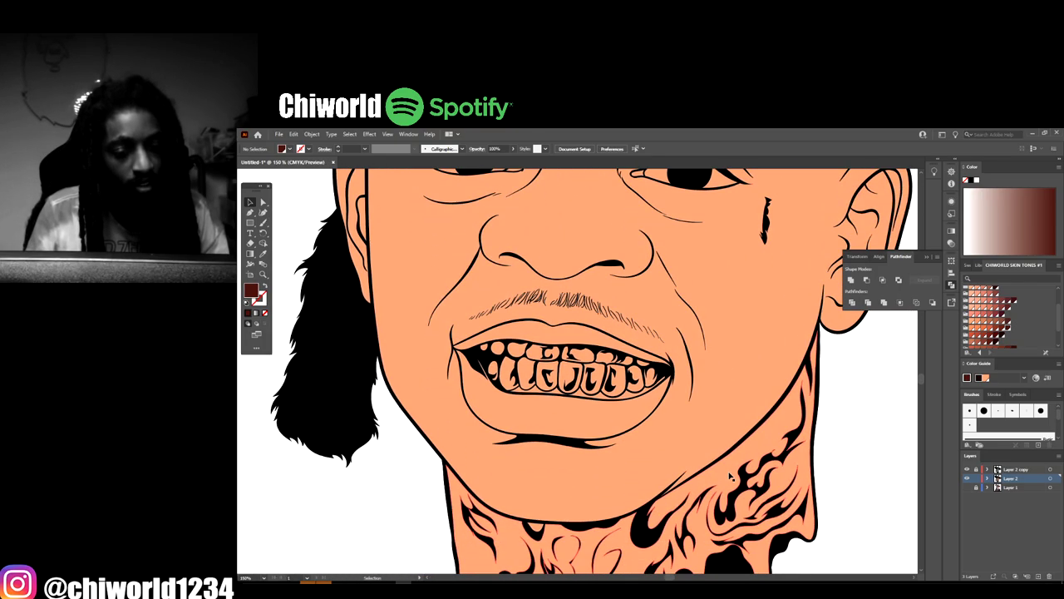
pyautogui.hotkey('ctrl', '+')
pyautogui.hotkey('ctrl', '+')
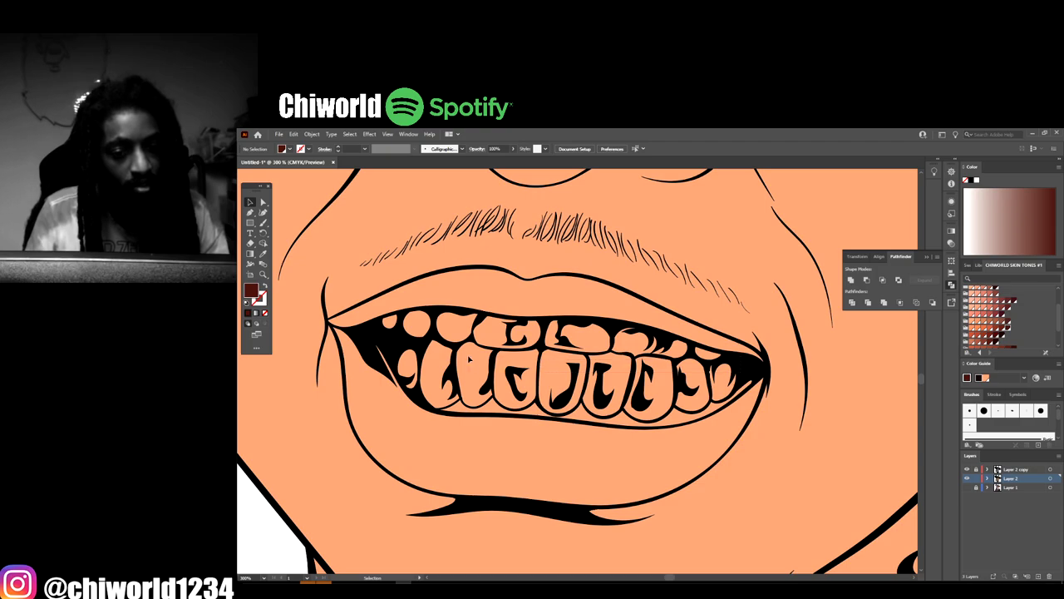
pyautogui.click(470, 359)
pyautogui.rightClick(547, 363)
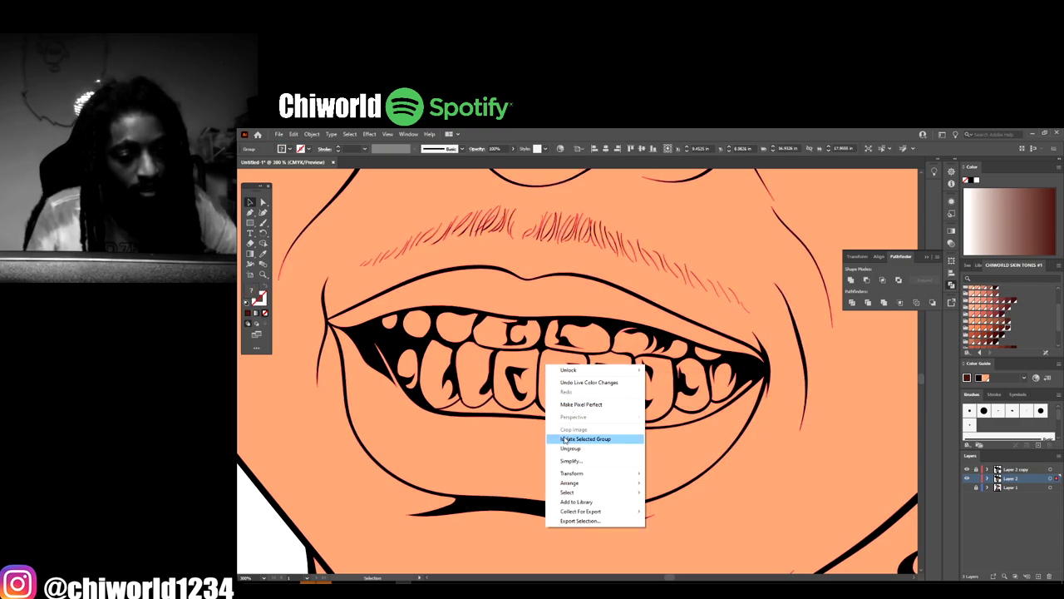
pyautogui.click(565, 439)
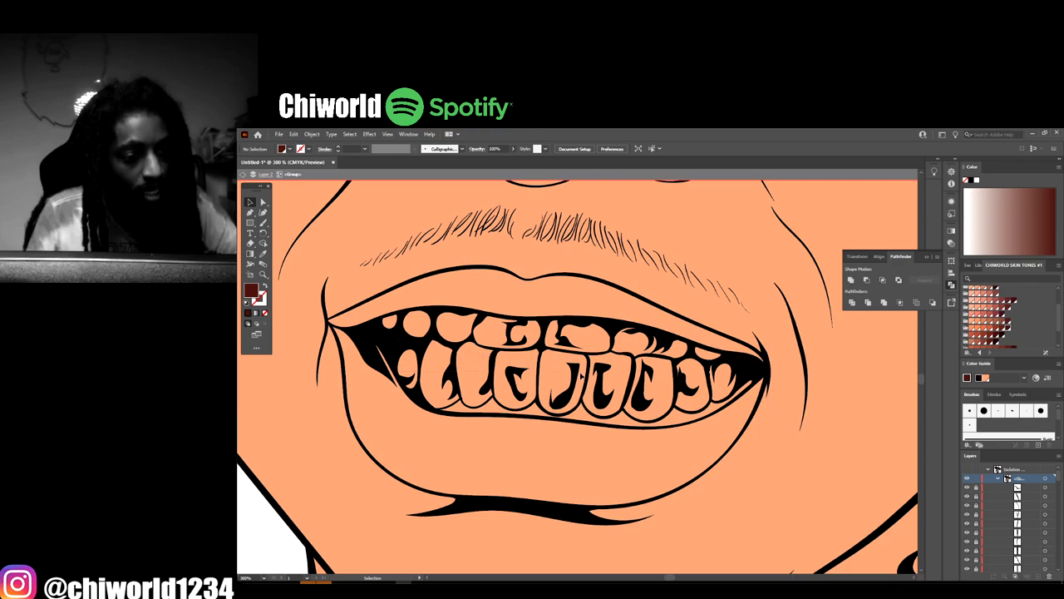
# Select all the tooth shapes and fill them with a golden orange of hue 31°, saturation 72% and brightness 100%
pyautogui.click(674, 379)
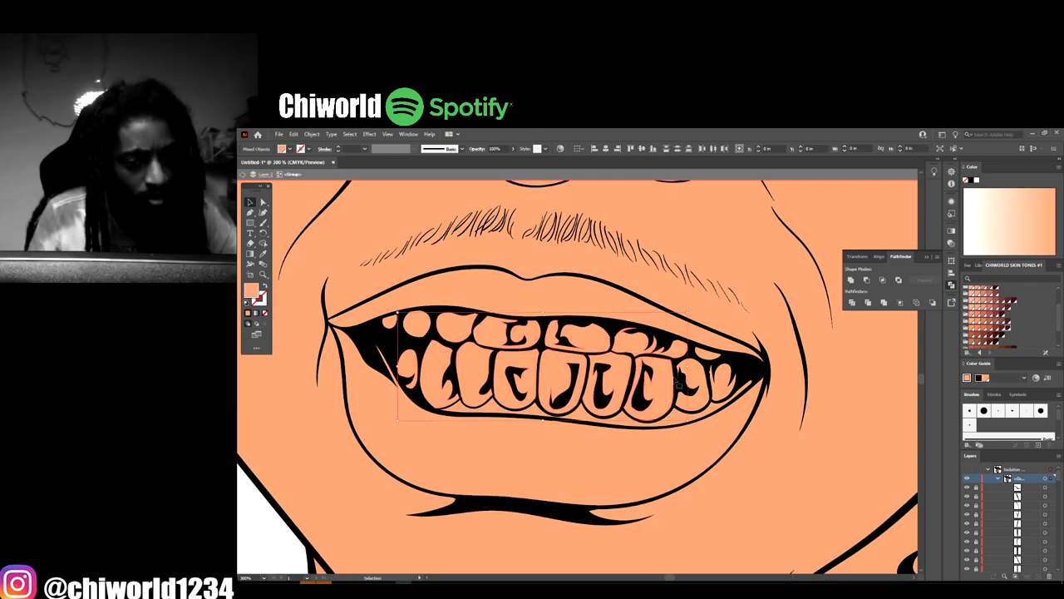
pyautogui.keyDown('shift'); pyautogui.click(690, 381); pyautogui.keyUp('shift')
pyautogui.keyDown('shift'); pyautogui.click(722, 381); pyautogui.keyUp('shift')
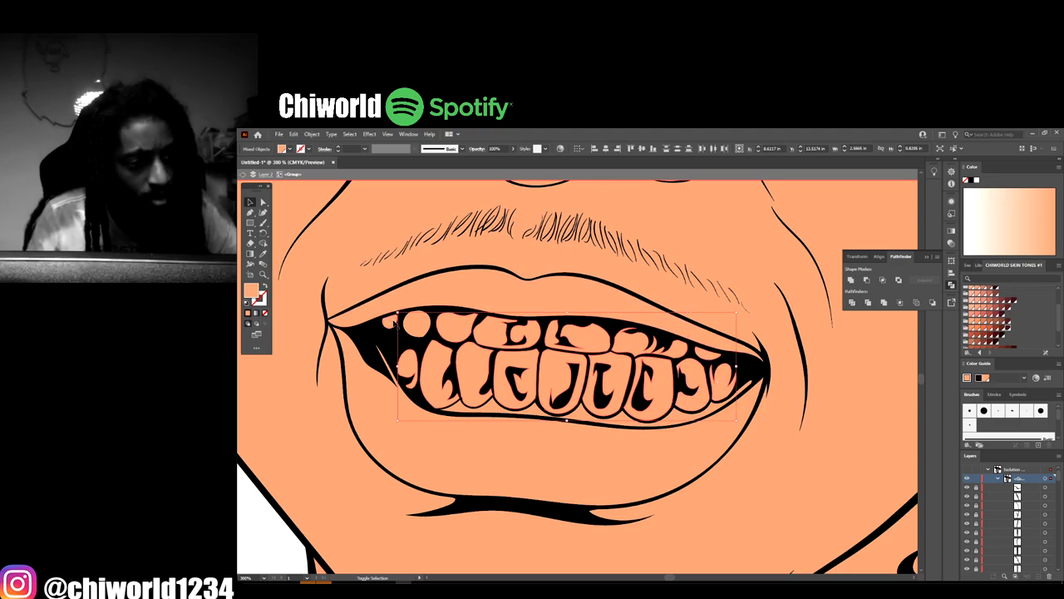
pyautogui.keyDown('shift'); pyautogui.click(391, 322); pyautogui.keyUp('shift')
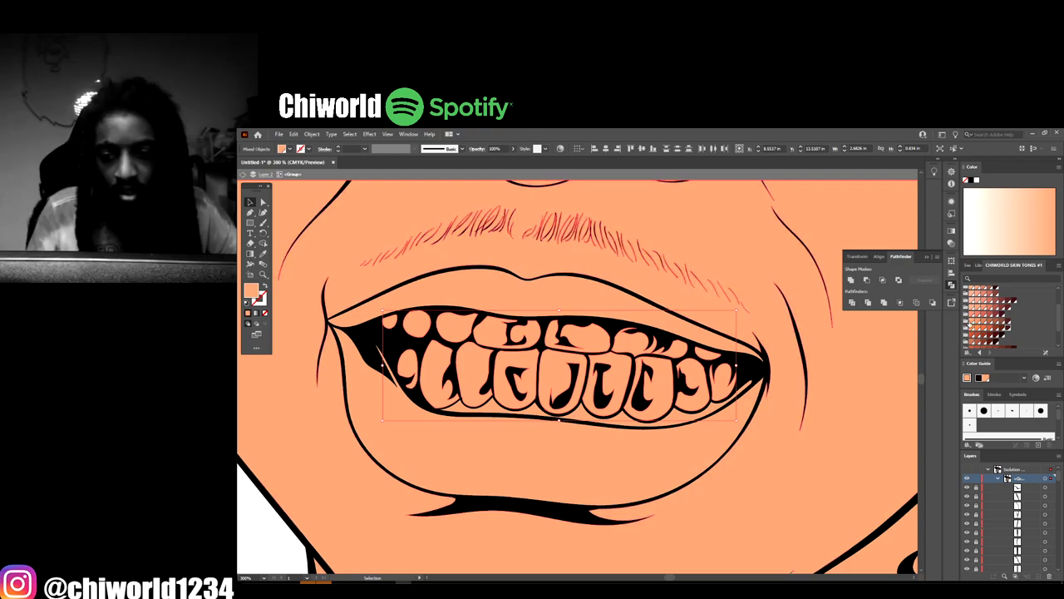
pyautogui.scroll(-2, 1003, 324)
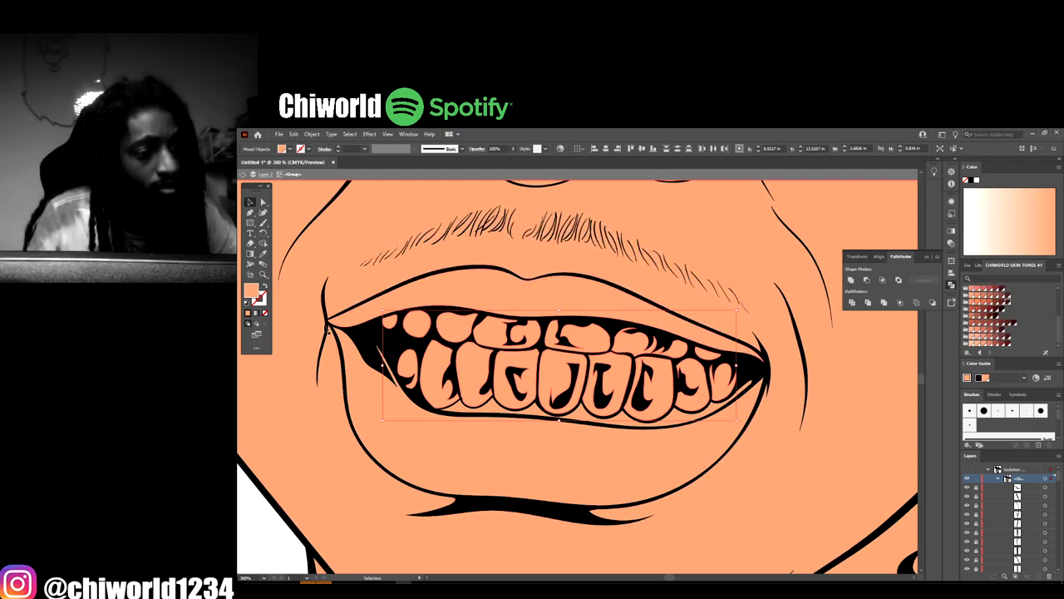
pyautogui.doubleClick(254, 289)
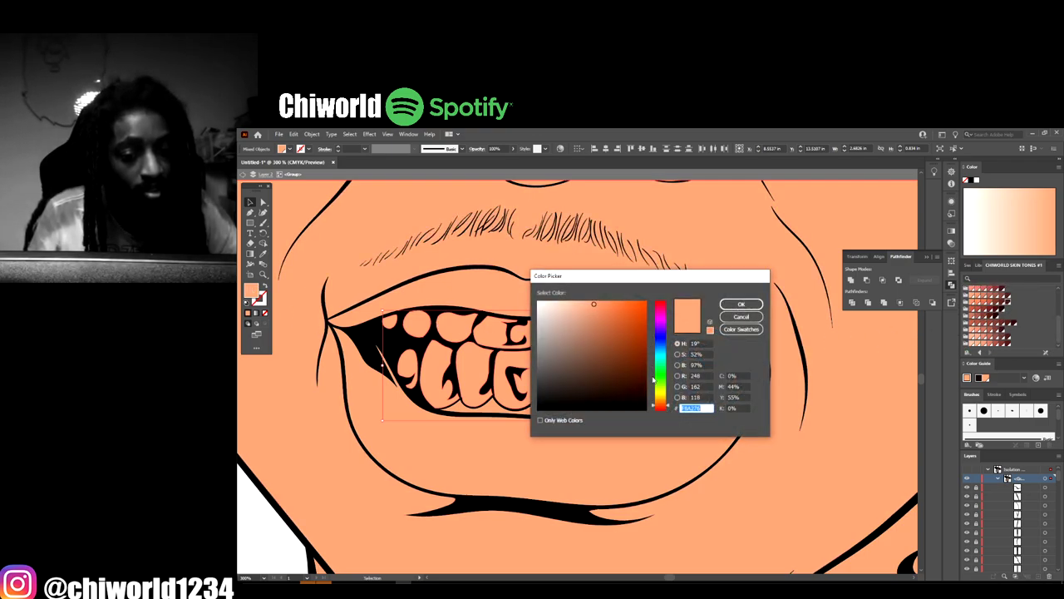
pyautogui.moveTo(659, 398); pyautogui.dragTo(660, 404)
pyautogui.moveTo(619, 362); pyautogui.dragTo(615, 301)
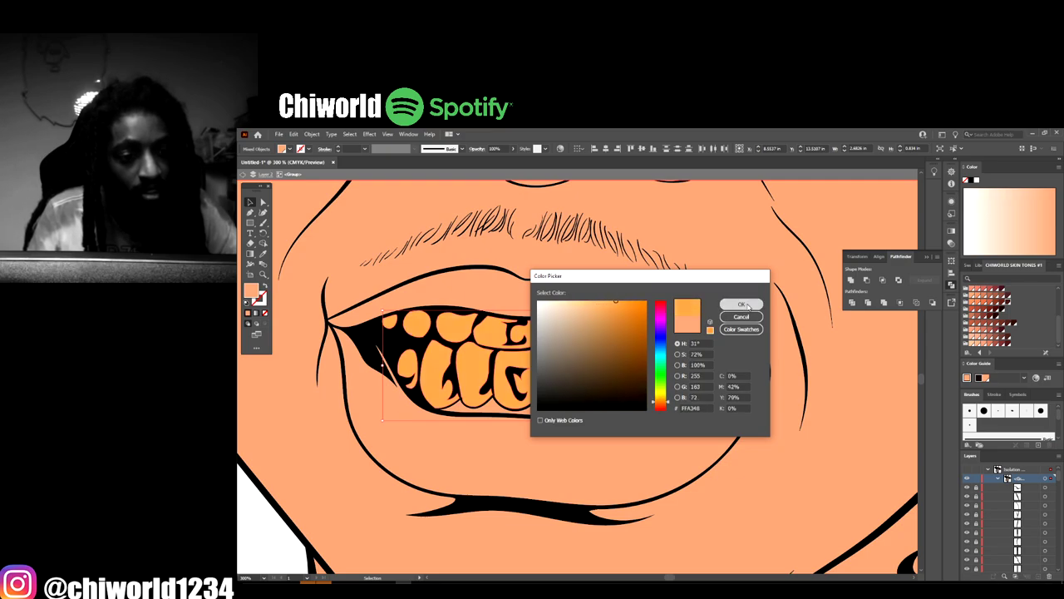
pyautogui.click(742, 306)
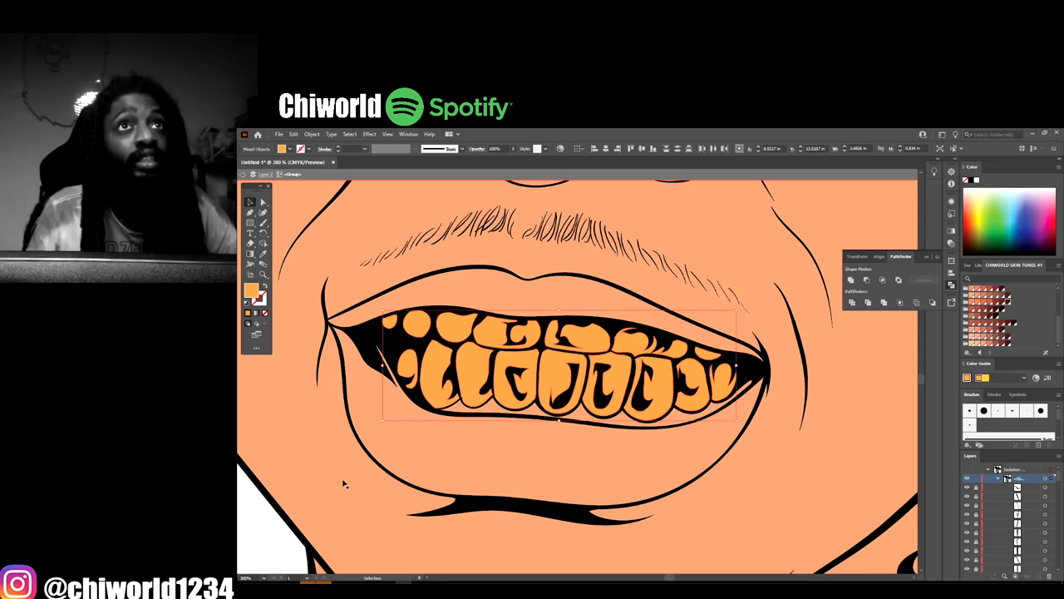
# Fill the lower gum strip with coral pink, the upper lip with brick red and the lower lip with salmon pink from the skin-tone swatches
pyautogui.click(541, 413)
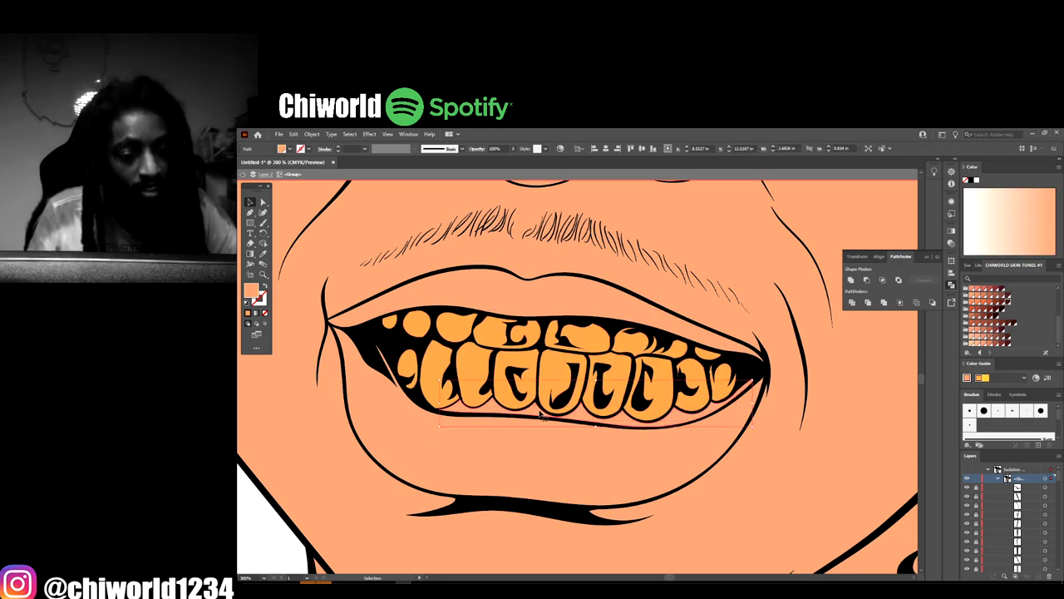
pyautogui.click(979, 293)
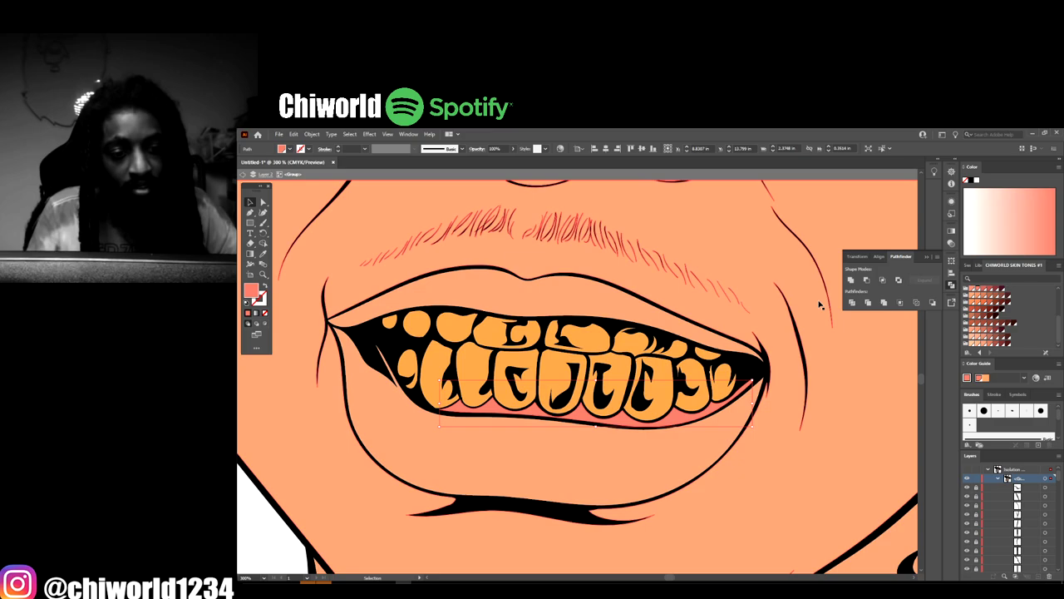
pyautogui.click(605, 307)
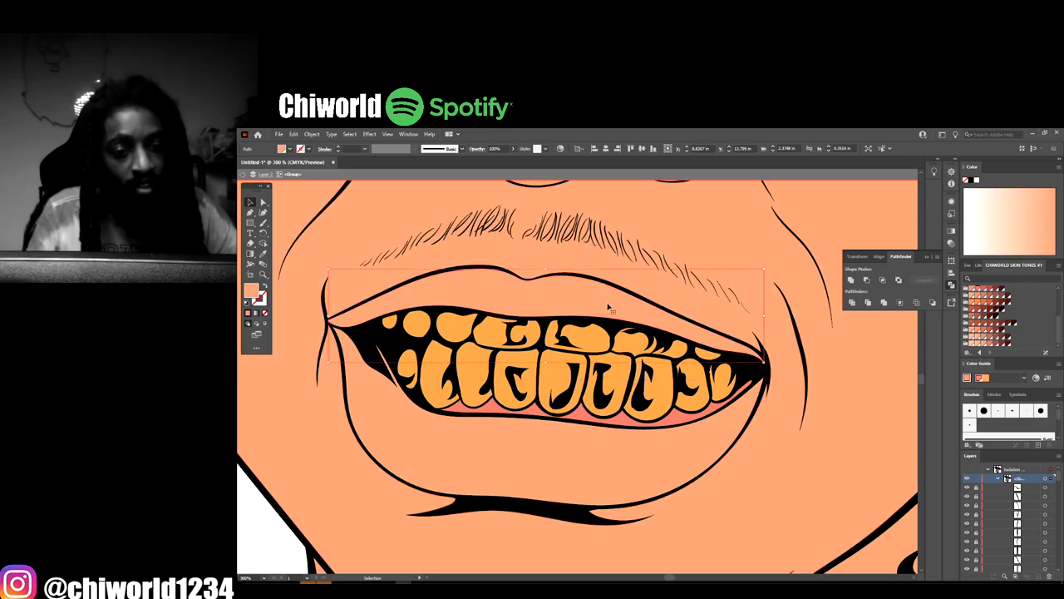
pyautogui.click(997, 296)
pyautogui.click(694, 443)
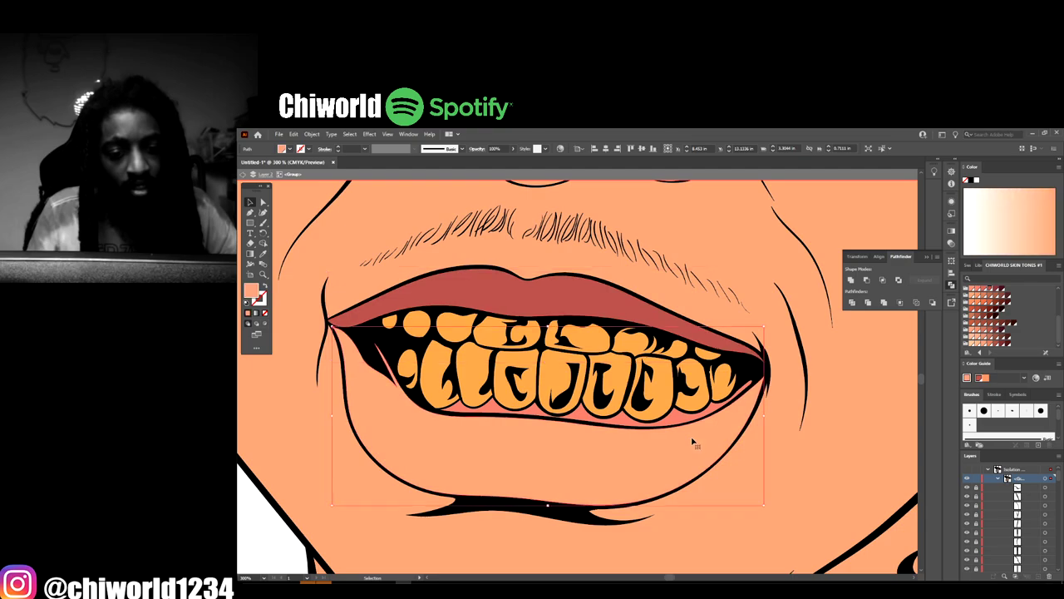
pyautogui.click(974, 293)
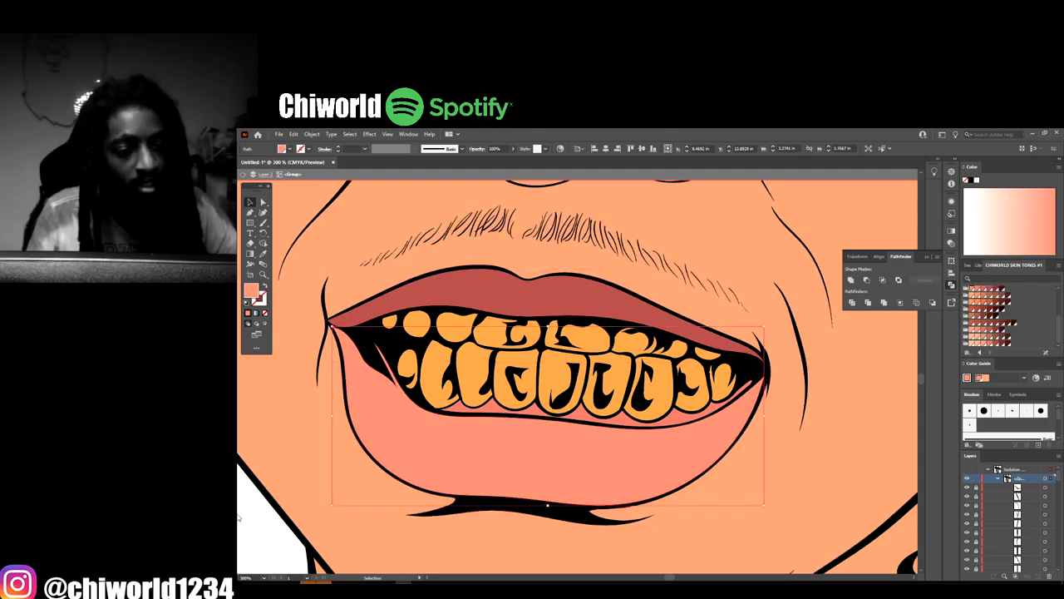
pyautogui.click(270, 539)
# Fill the inner corners of both eyes with a salmon-pink skin-tone swatch
pyautogui.hotkey('ctrl', '-')
pyautogui.hotkey('ctrl', '-')
pyautogui.hotkey('ctrl', '-')
pyautogui.hotkey('ctrl', '-')
pyautogui.hotkey('ctrl', '-')
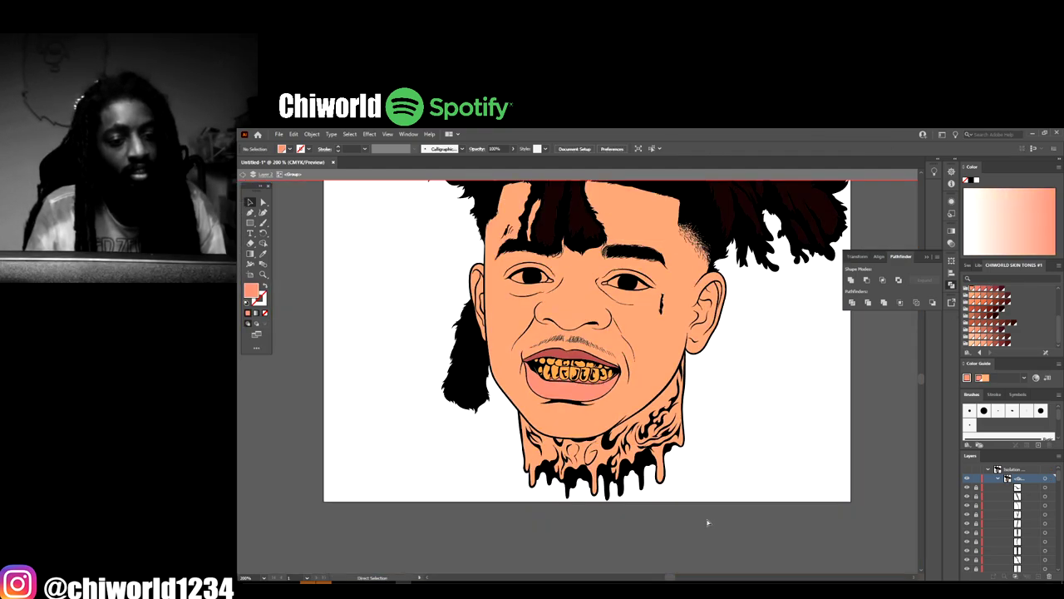
pyautogui.scroll(2, 734, 490)
pyautogui.hotkey('ctrl', '+')
pyautogui.hotkey('ctrl', '+')
pyautogui.hotkey('ctrl', '+')
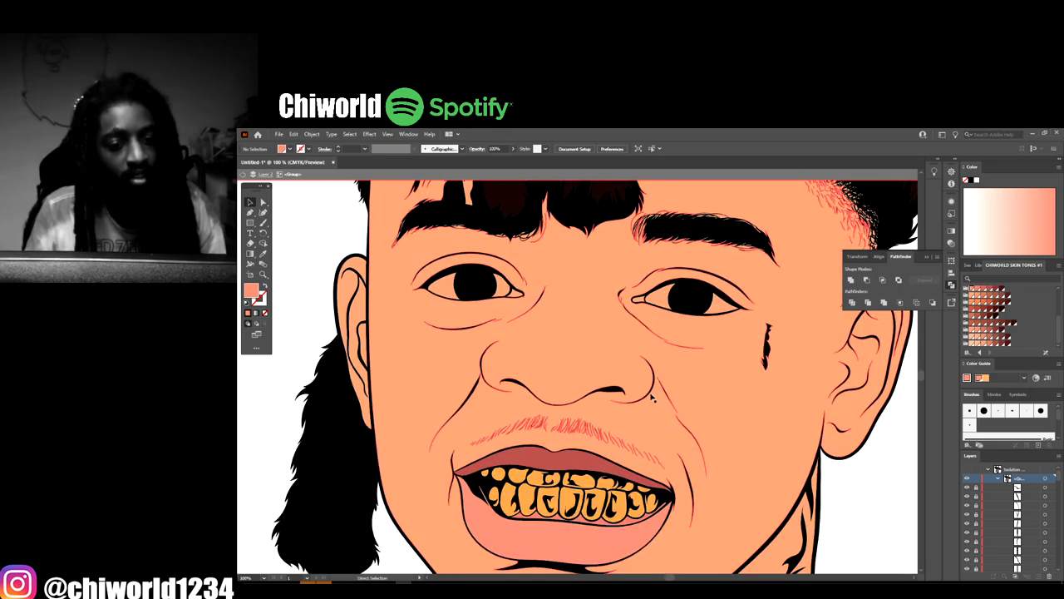
pyautogui.click(639, 301)
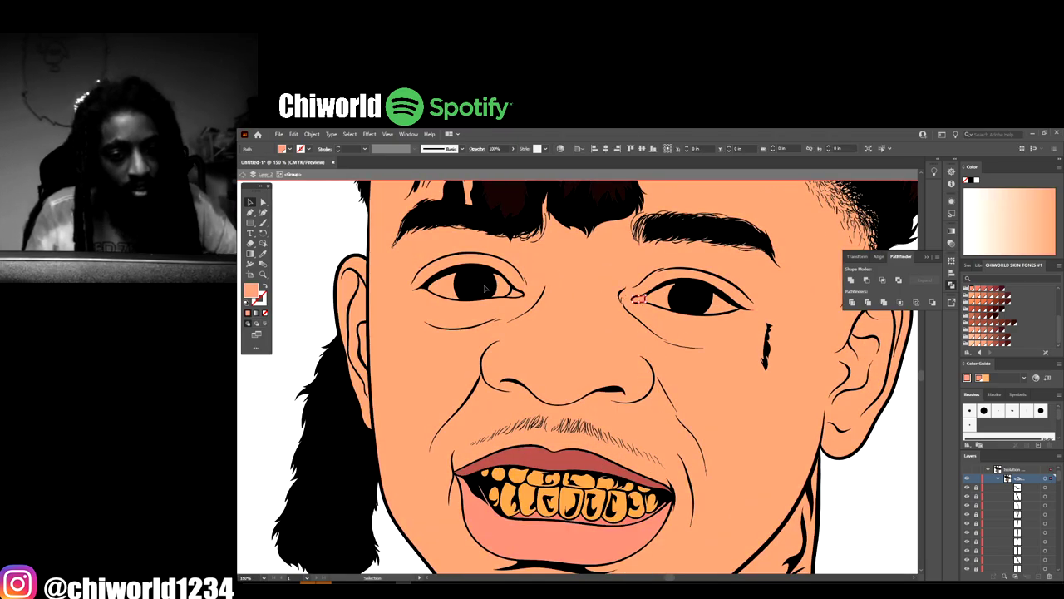
pyautogui.keyDown('shift'); pyautogui.click(517, 294); pyautogui.keyUp('shift')
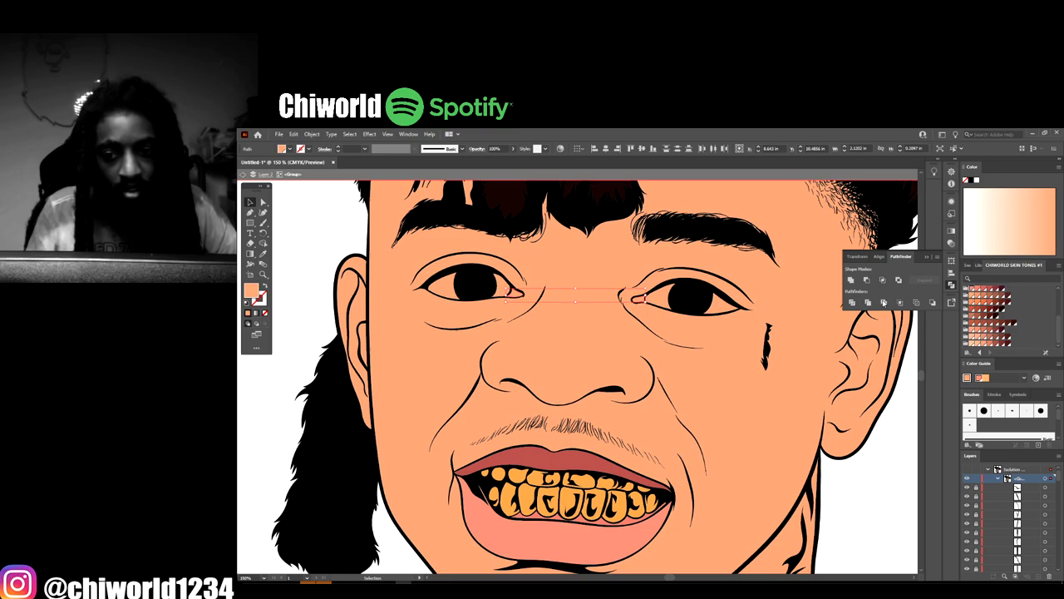
pyautogui.click(972, 291)
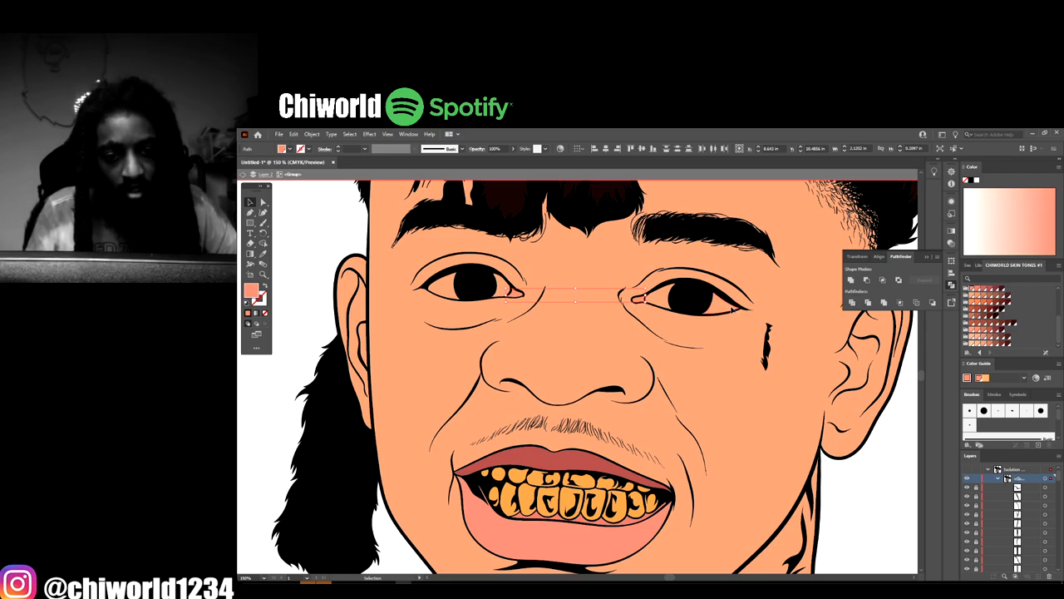
# Fill the whites of both eyes with the white swatch
pyautogui.click(732, 309)
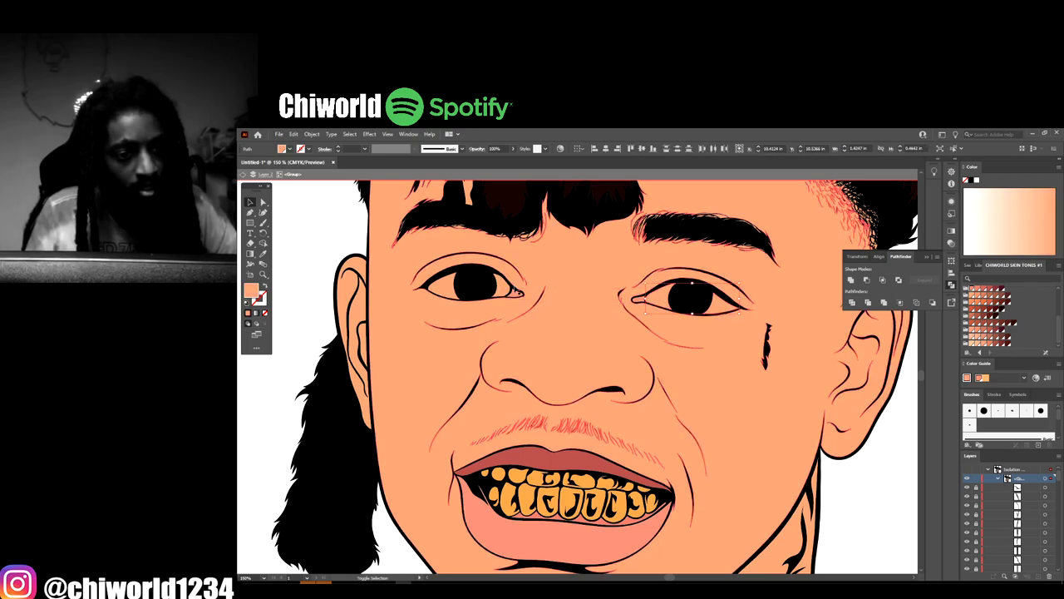
pyautogui.keyDown('shift'); pyautogui.click(475, 289); pyautogui.keyUp('shift')
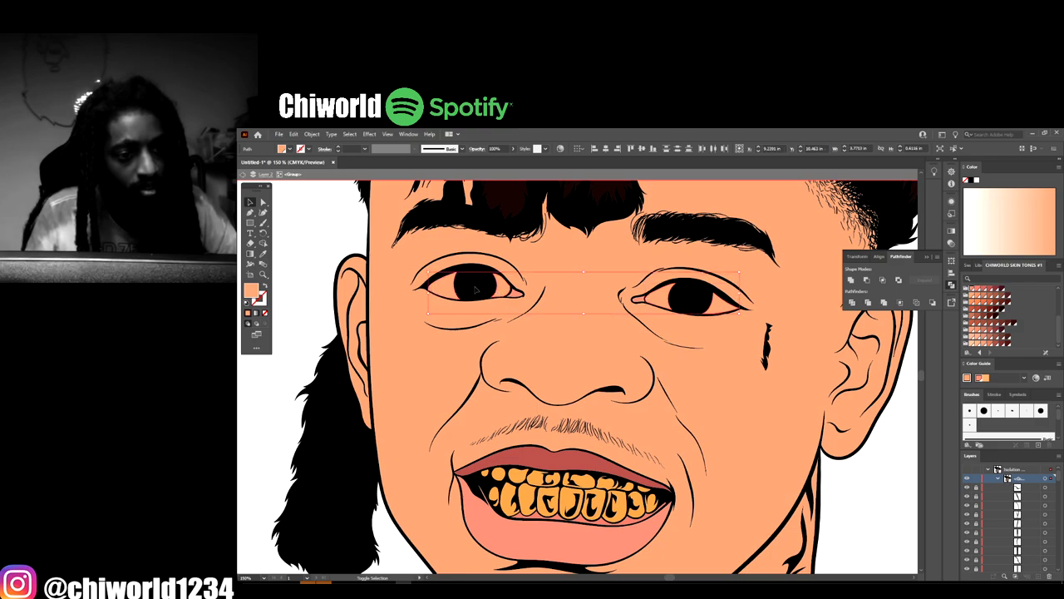
pyautogui.scroll(3, 977, 304)
pyautogui.click(976, 294)
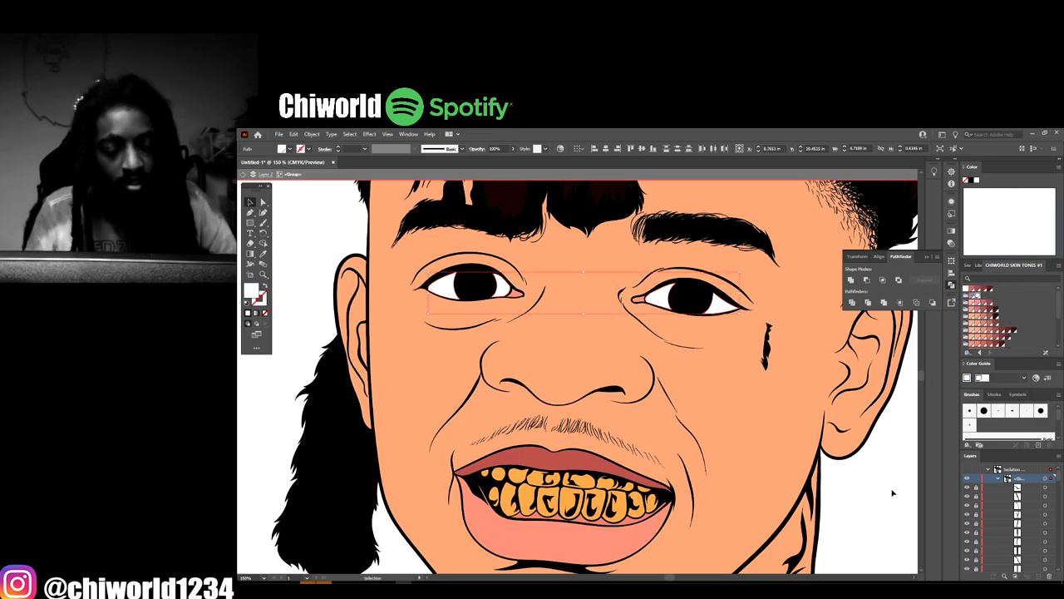
pyautogui.click(874, 506)
# Leave the merged group's isolation mode and return to the full portrait
pyautogui.hotkey('ctrl', '-')
pyautogui.hotkey('ctrl', '-')
pyautogui.hotkey('ctrl', '-')
pyautogui.hotkey('ctrl', '-')
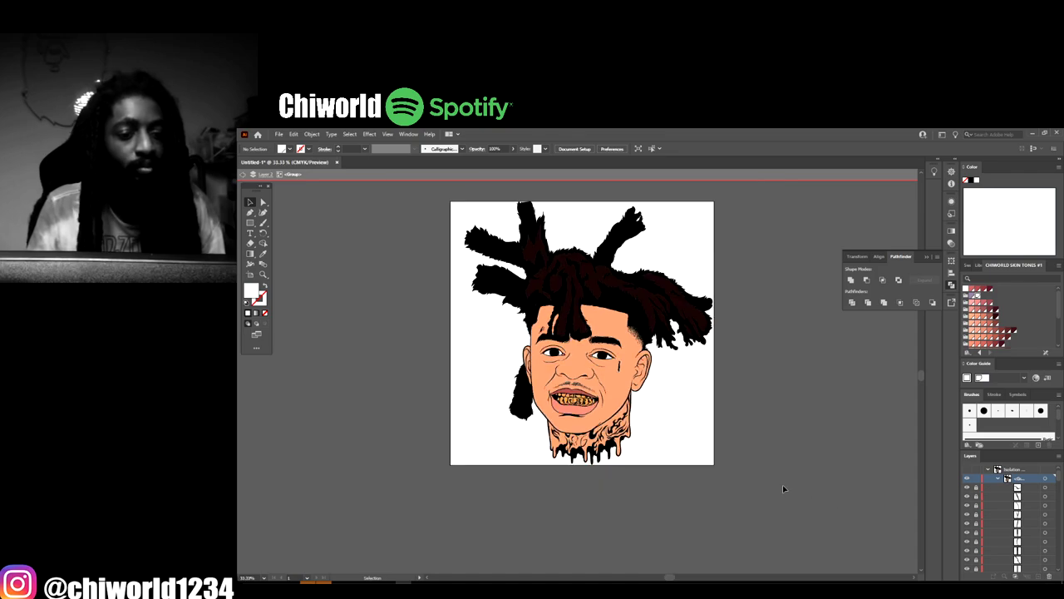
pyautogui.doubleClick(757, 480)
pyautogui.hotkey('ctrl', '+')
pyautogui.hotkey('ctrl', '+')
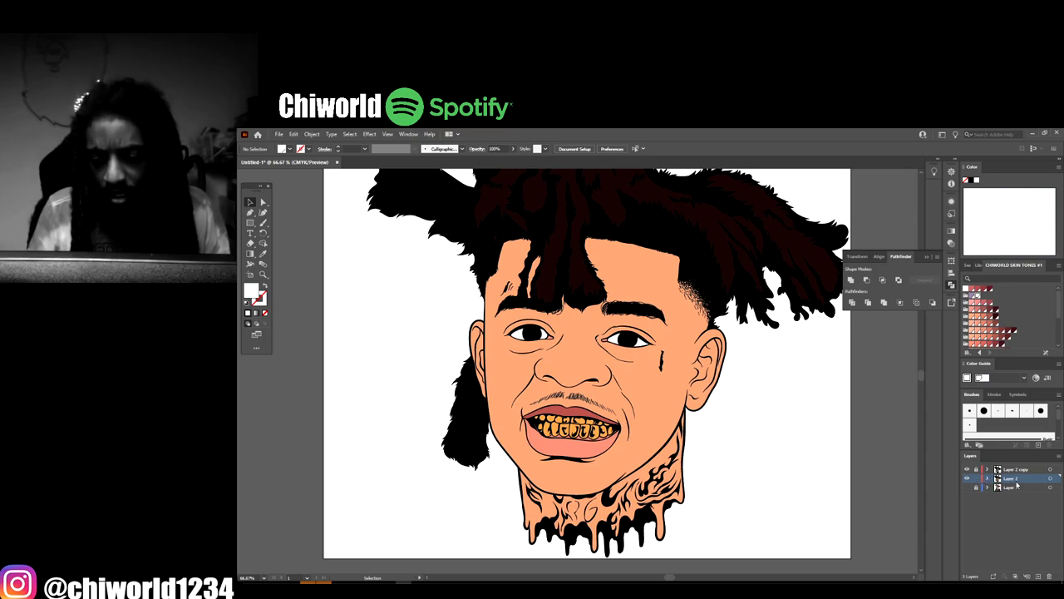
# Duplicate the colored Layer 2, hide and lock the original, and make the duplicate the active layer
pyautogui.moveTo(1017, 482); pyautogui.dragTo(1039, 575)
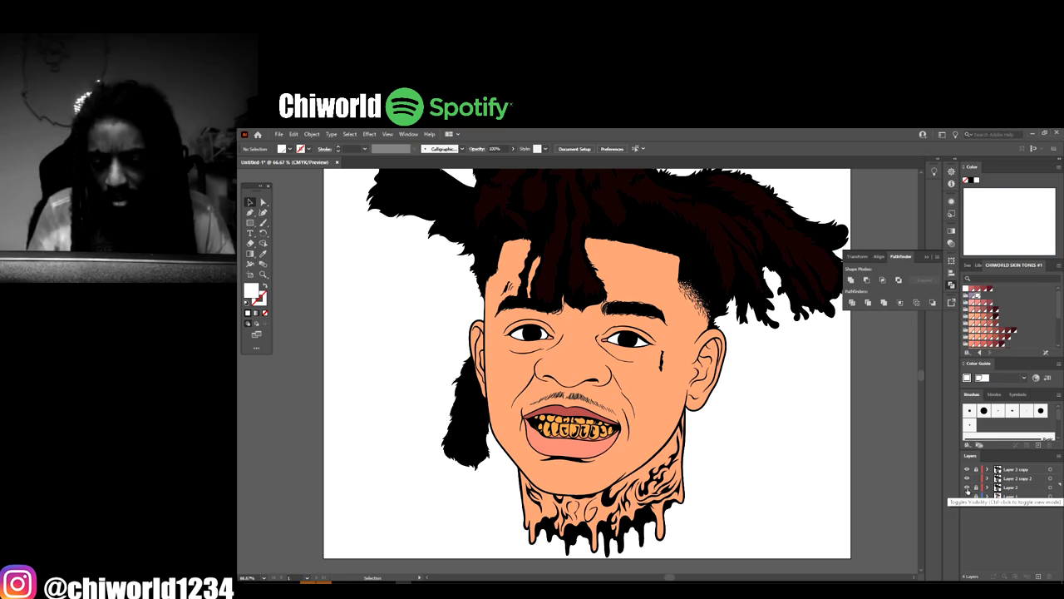
pyautogui.click(967, 487)
pyautogui.click(1007, 478)
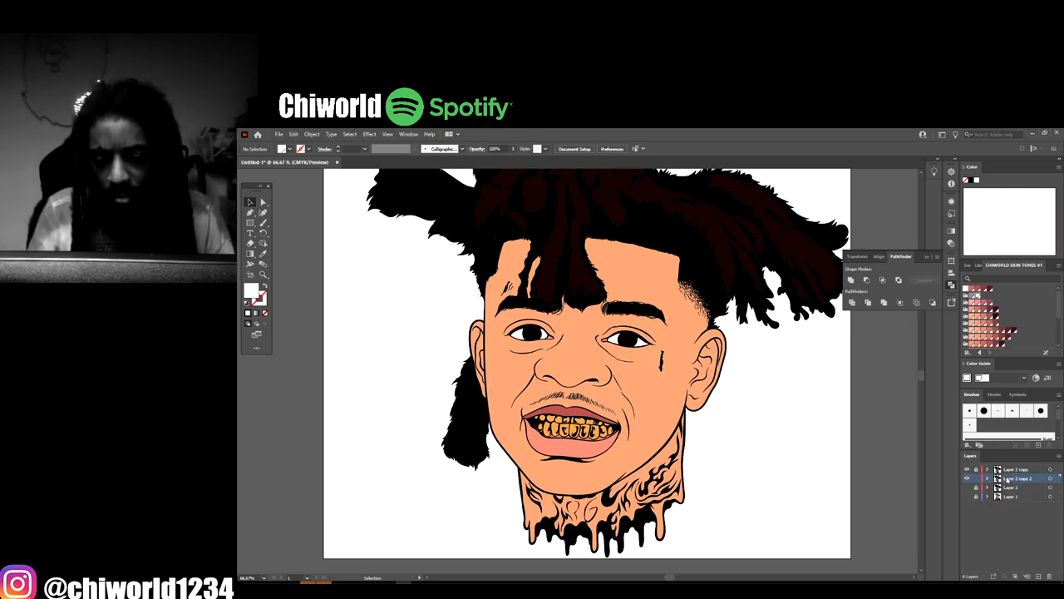
# Isolate the portrait group on the duplicated layer
pyautogui.scroll(-2, 769, 480)
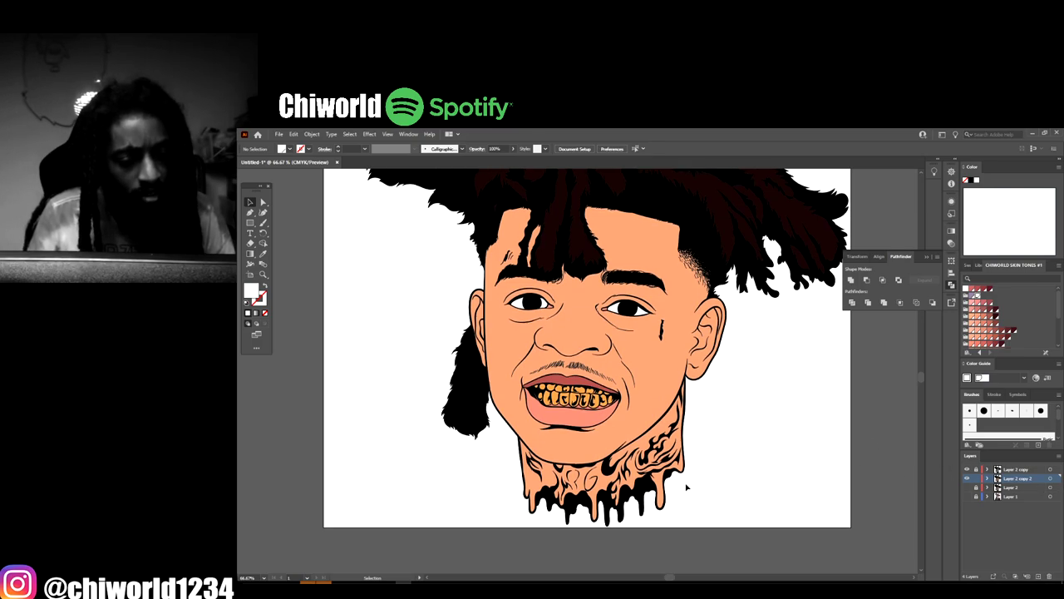
pyautogui.click(514, 453)
pyautogui.rightClick(553, 289)
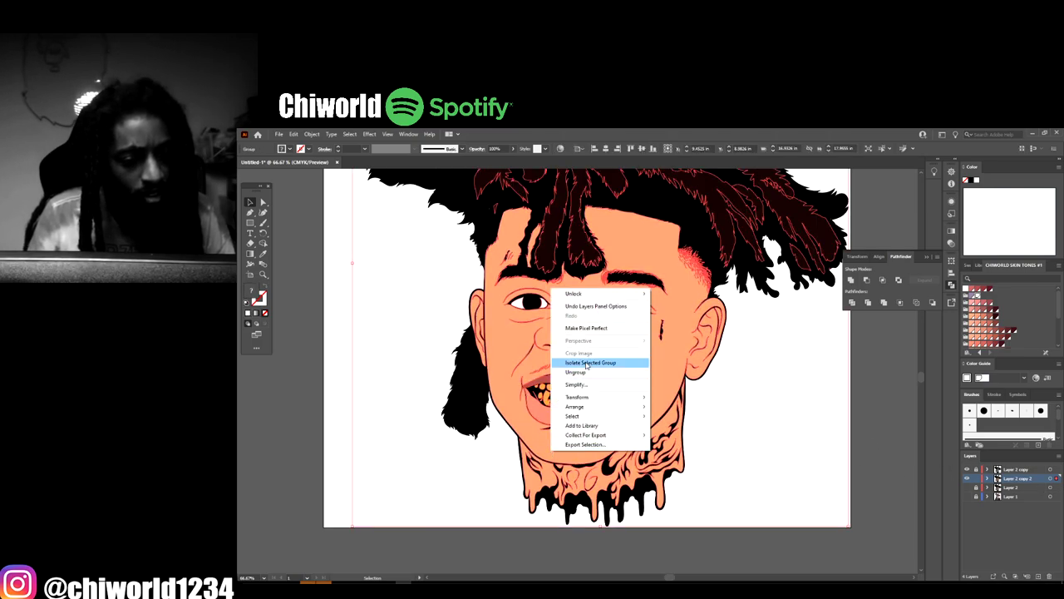
pyautogui.click(587, 363)
# Delete the peach skin fills of the face, neck and ears from the duplicated group
pyautogui.click(622, 436)
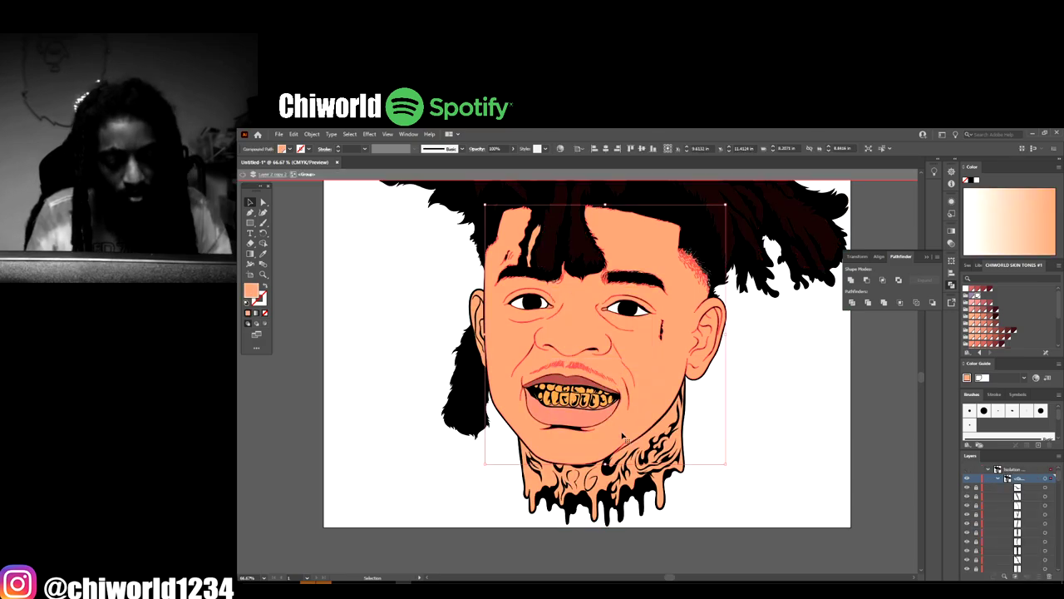
pyautogui.press('Delete')
pyautogui.click(665, 470)
pyautogui.press('Delete')
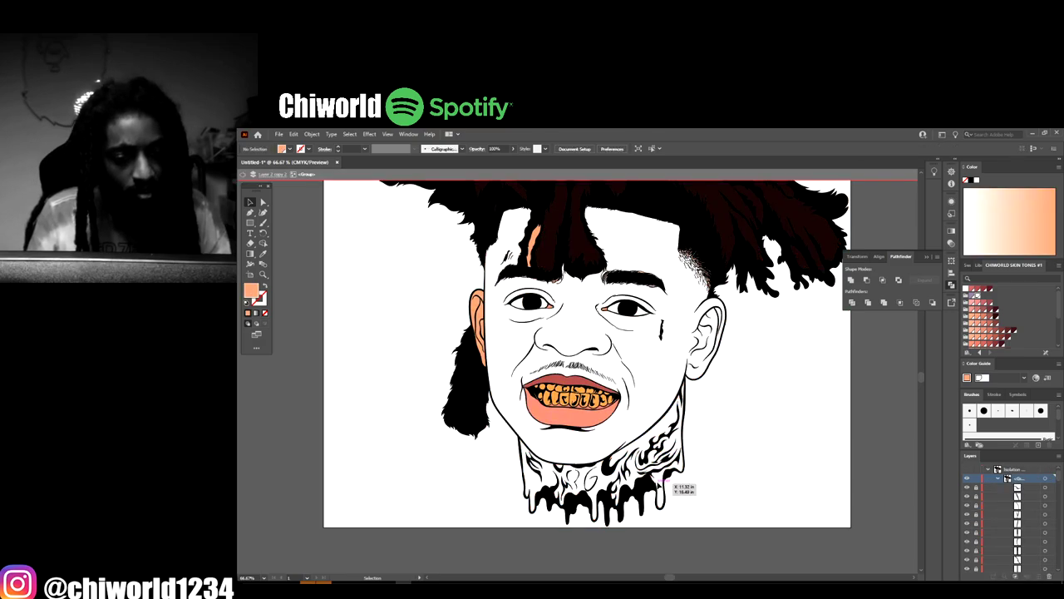
pyautogui.scroll(2, 669, 473)
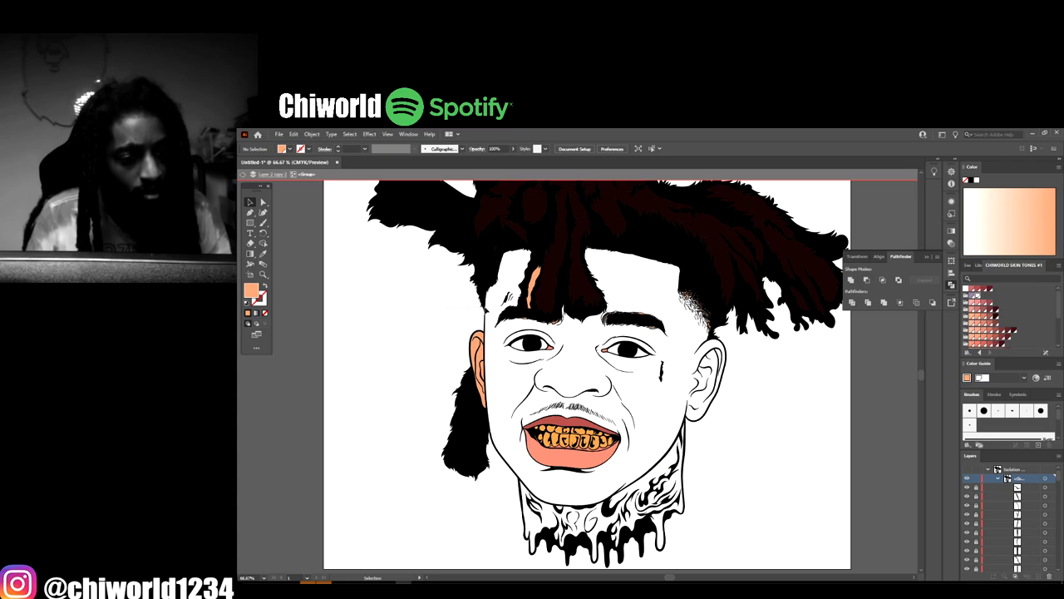
pyautogui.scroll(1, 506, 405)
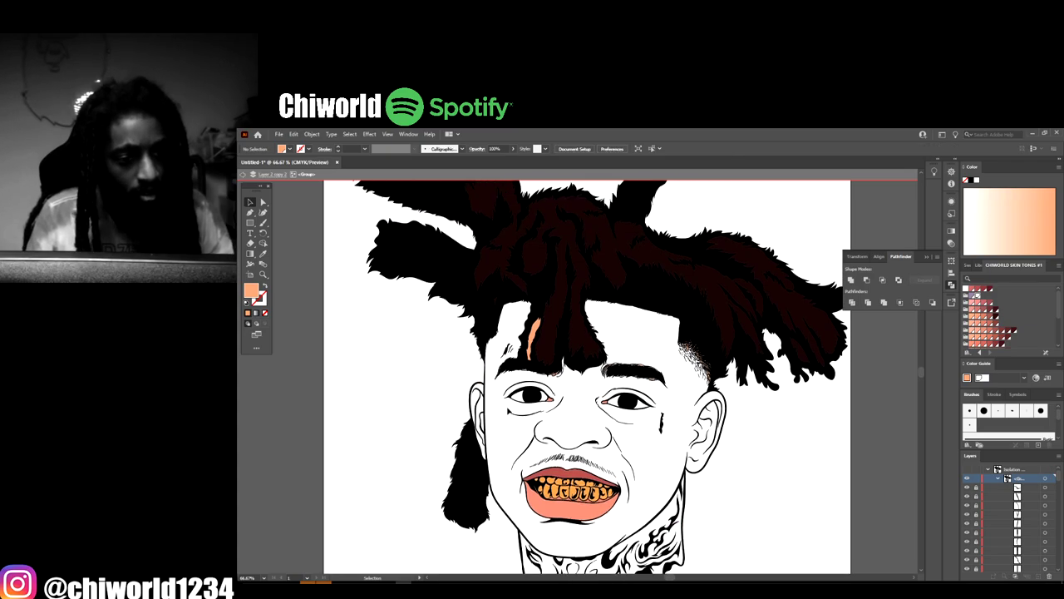
# Delete the leftover peach pieces around the eyebrows and in the gap between the front dreadlocks
pyautogui.scroll(5, 532, 374)
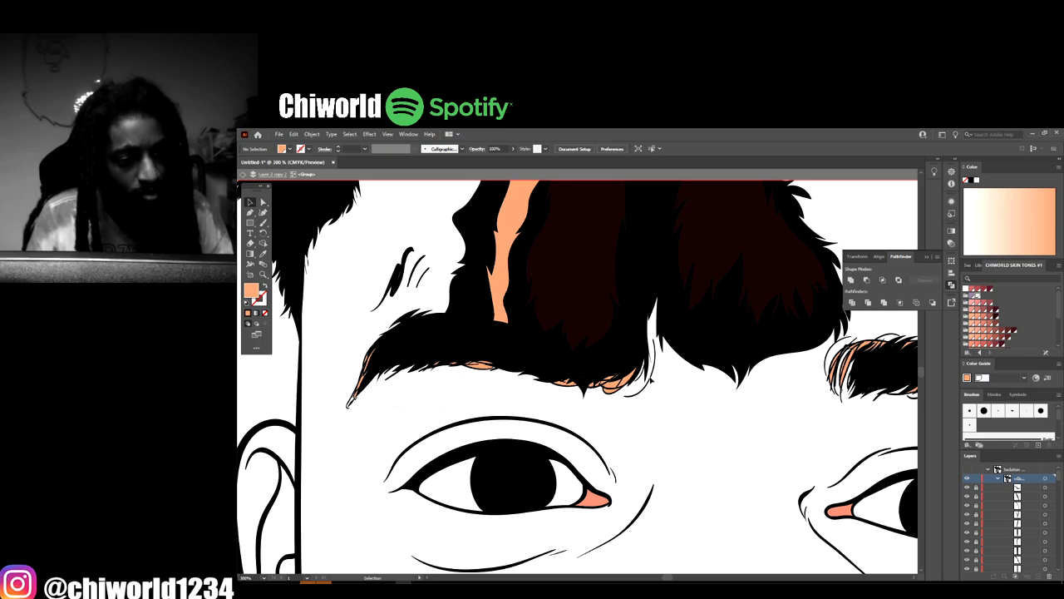
pyautogui.click(649, 374)
pyautogui.press('Delete')
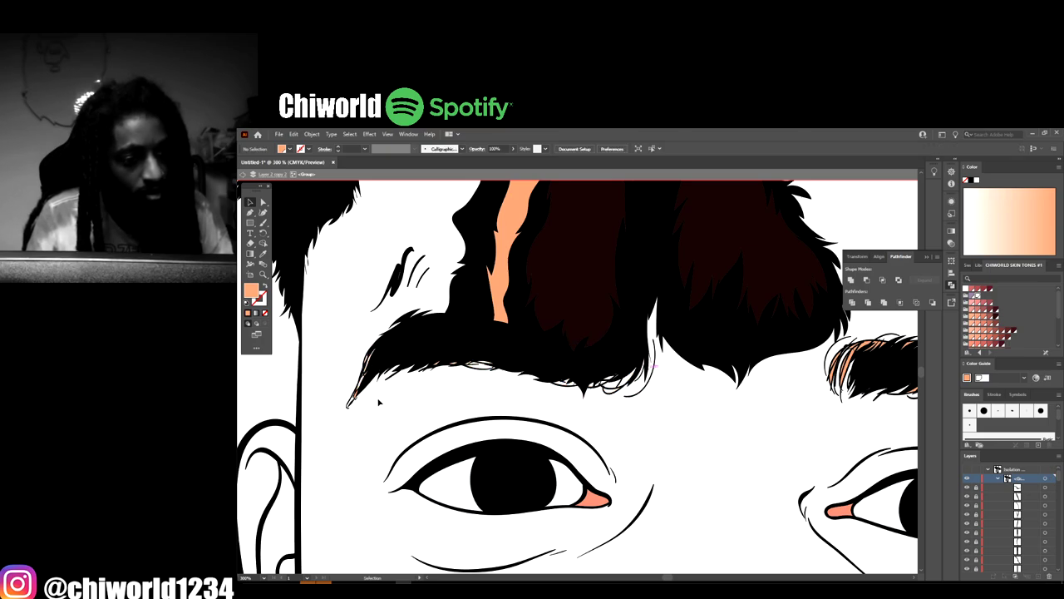
pyautogui.scroll(1, 578, 377)
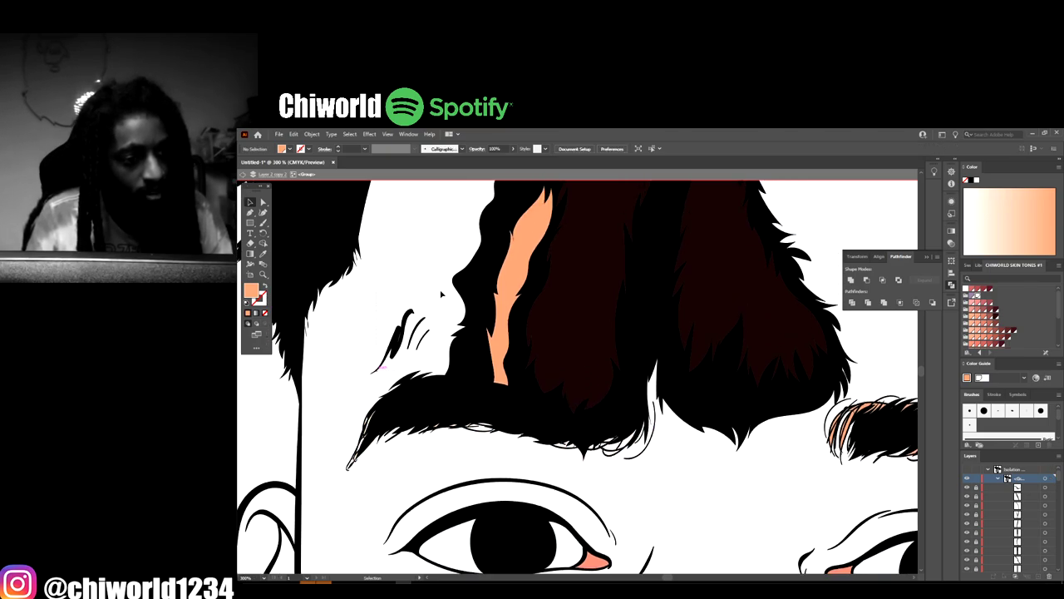
pyautogui.click(499, 349)
pyautogui.press('Delete')
pyautogui.scroll(2, 485, 326)
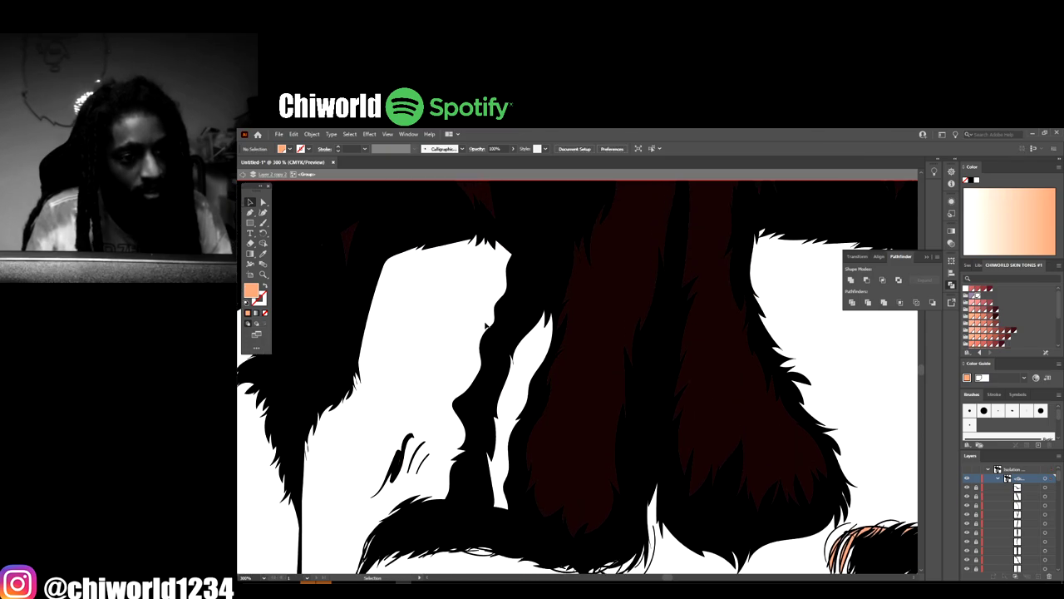
pyautogui.hotkey('ctrl', '-')
pyautogui.hotkey('ctrl', '-')
pyautogui.moveTo(664, 474); pyautogui.dragTo(513, 400)
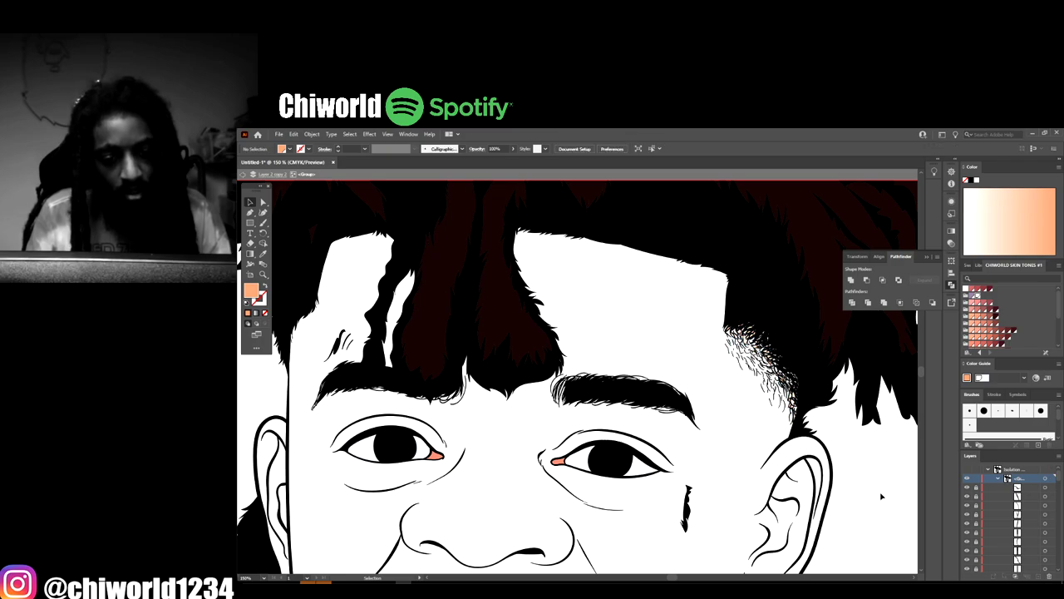
# Inspect the duplicated artwork across the hair, forehead, eyes, mouth and neck for leftover peach skin pieces
pyautogui.scroll(-2, 872, 495)
pyautogui.scroll(-1, 869, 495)
pyautogui.scroll(4, 794, 497)
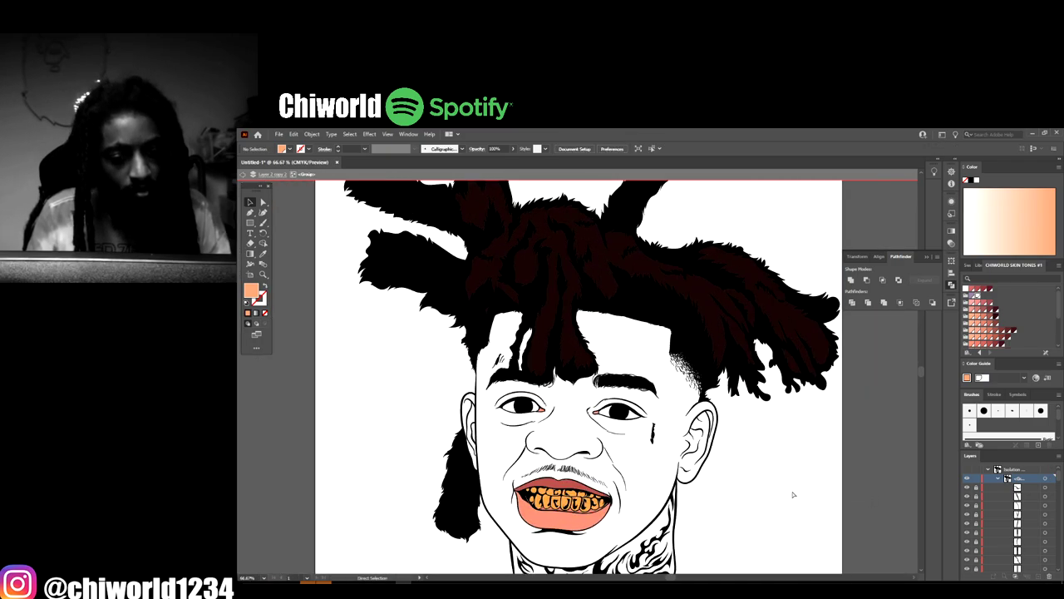
pyautogui.scroll(1, 794, 497)
pyautogui.scroll(3, 794, 496)
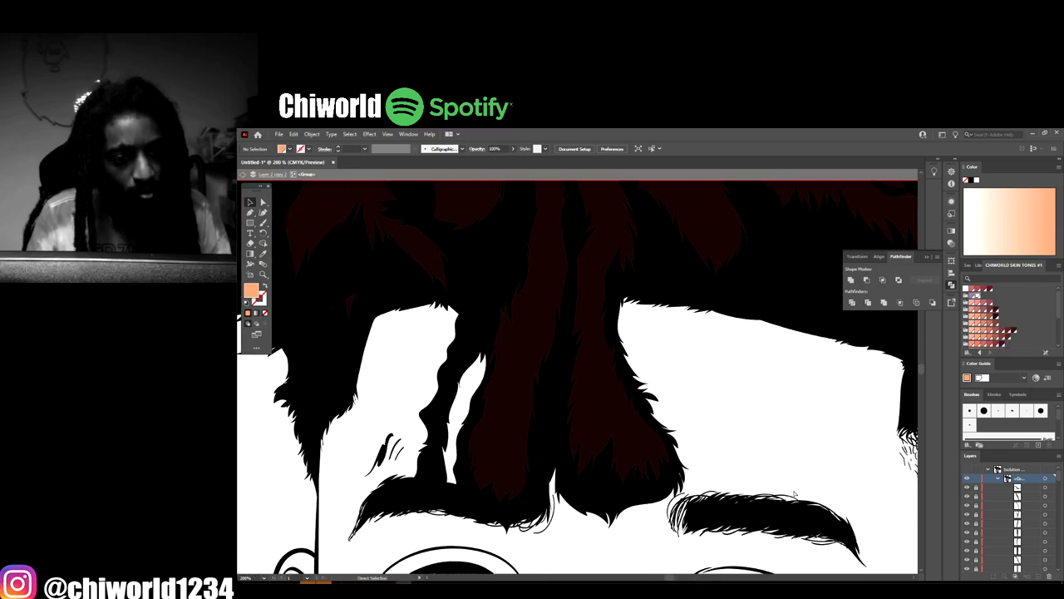
pyautogui.scroll(-2, 794, 495)
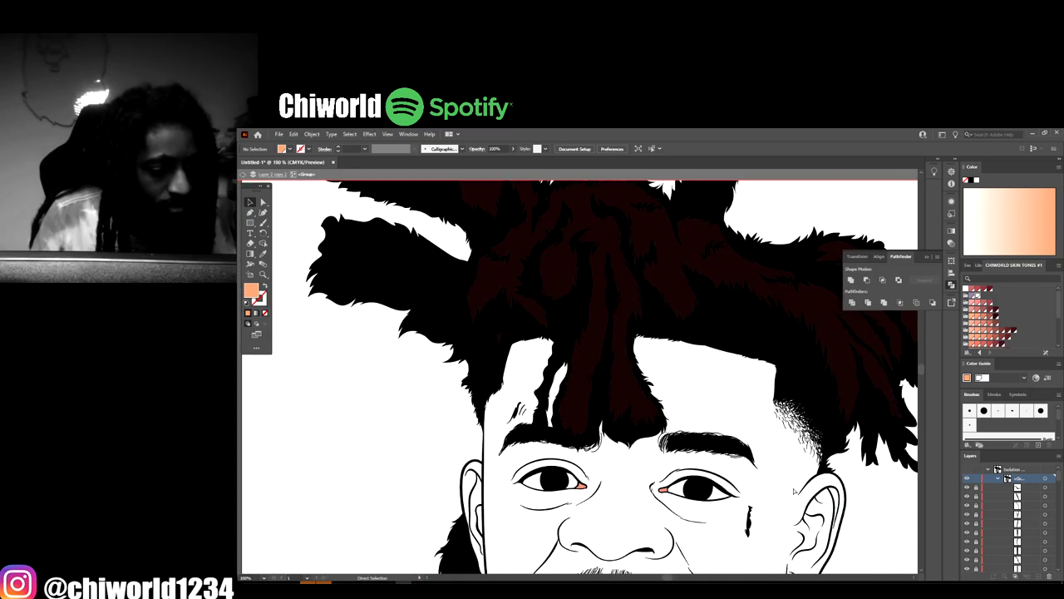
pyautogui.scroll(-1, 793, 492)
pyautogui.scroll(3, 794, 492)
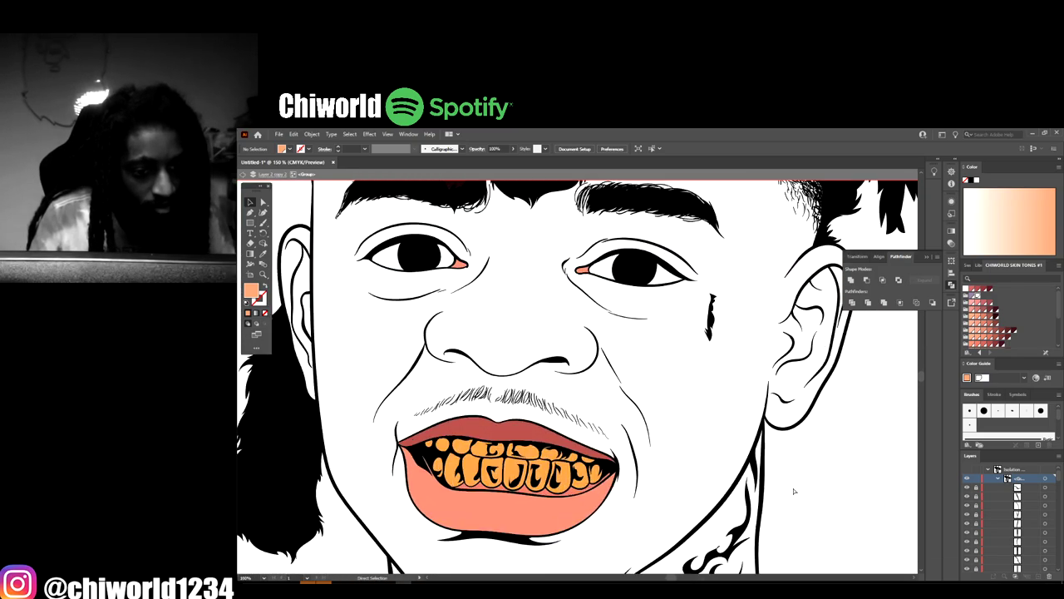
pyautogui.scroll(-3, 794, 492)
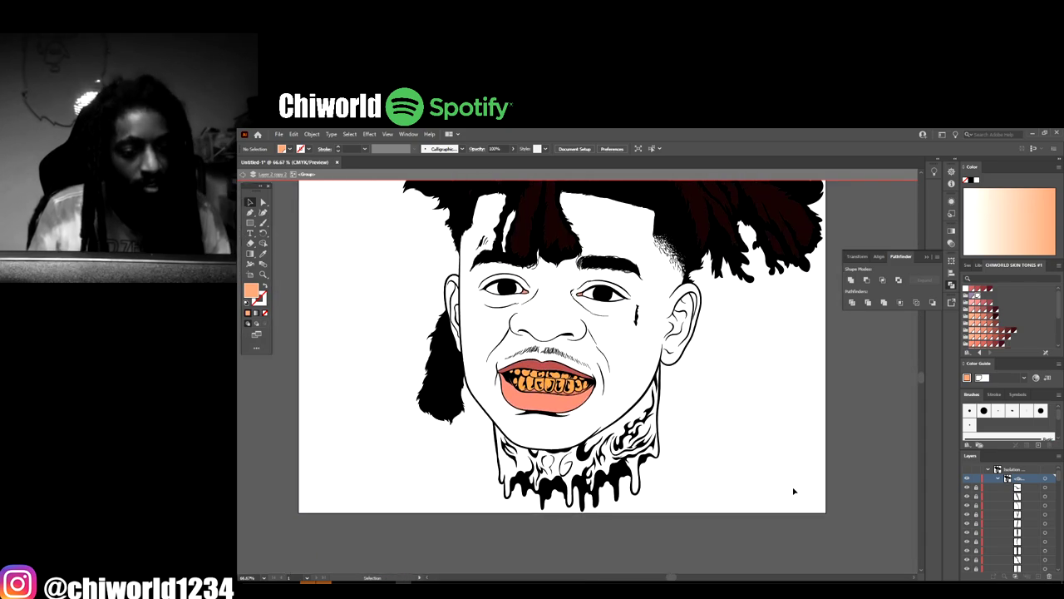
pyautogui.scroll(1, 779, 450)
# Exit group isolation, show Layer 2 and lock Layer 2 copy 2, and add an empty layer between those two layers
pyautogui.doubleClick(785, 454)
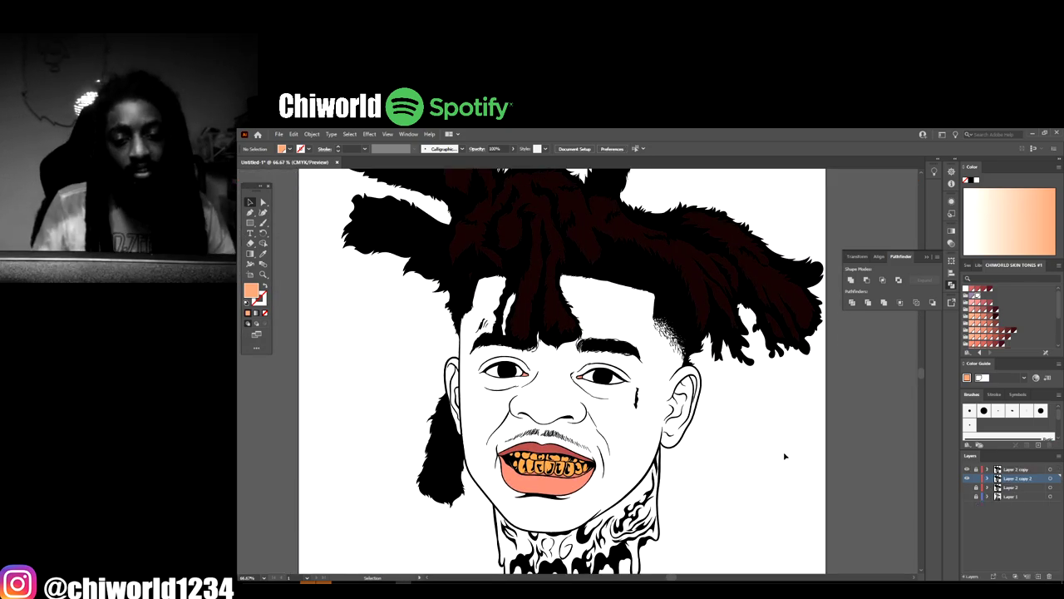
pyautogui.click(968, 488)
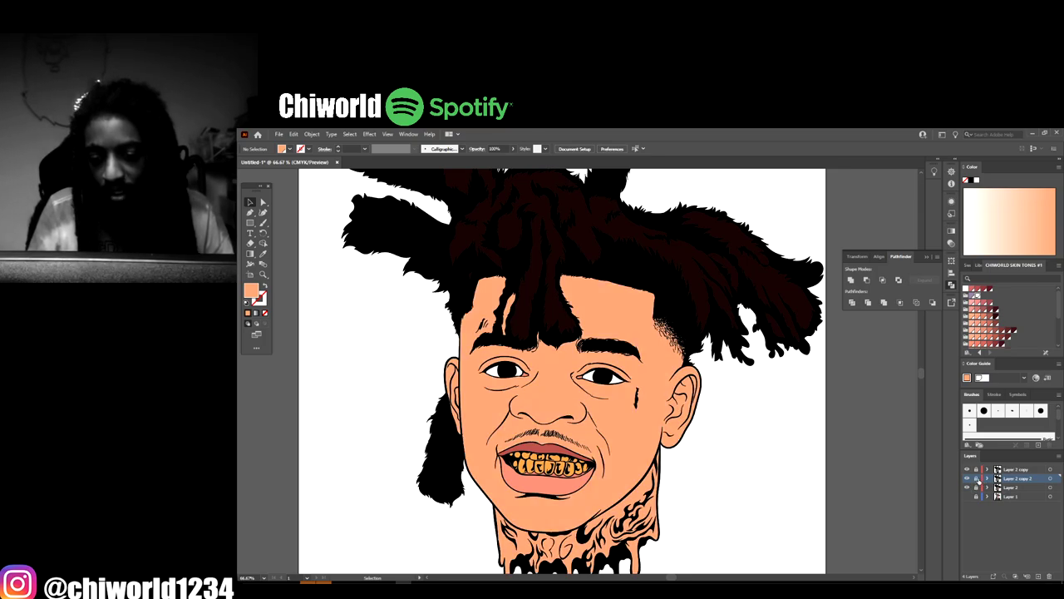
pyautogui.click(1038, 574)
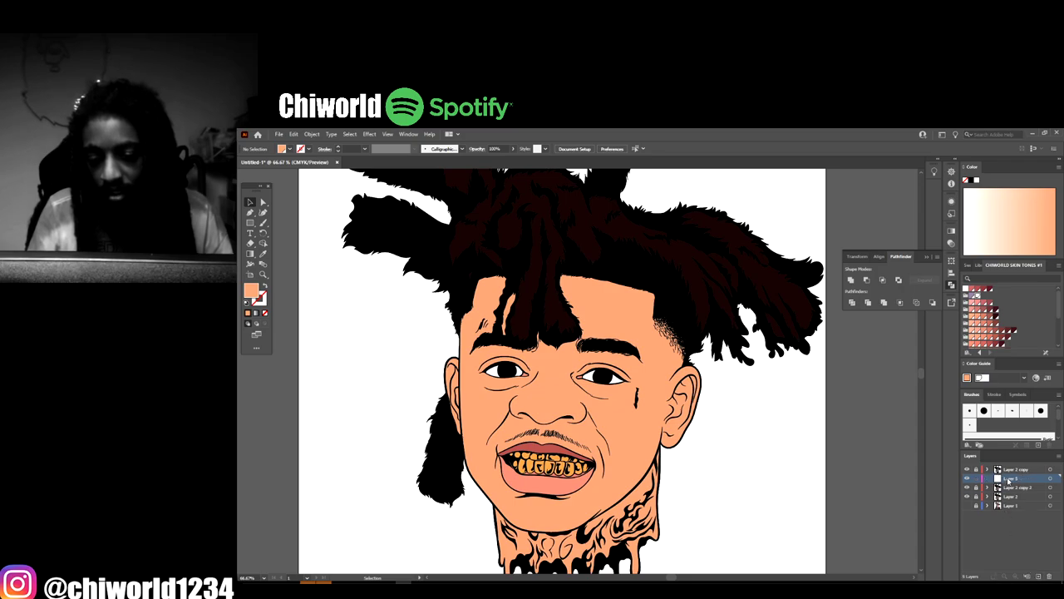
pyautogui.moveTo(1009, 481); pyautogui.dragTo(1002, 494)
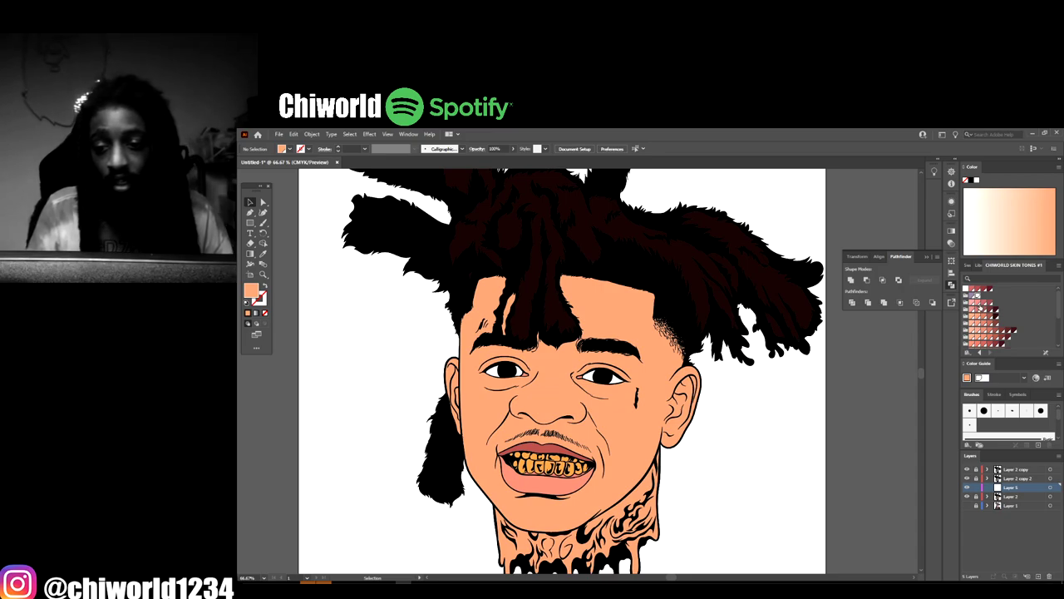
# Shade the underside of the nose and the nostril on the image's left with the Pencil tool, using a slightly darker peach skin-tone swatch
pyautogui.scroll(-2, 987, 320)
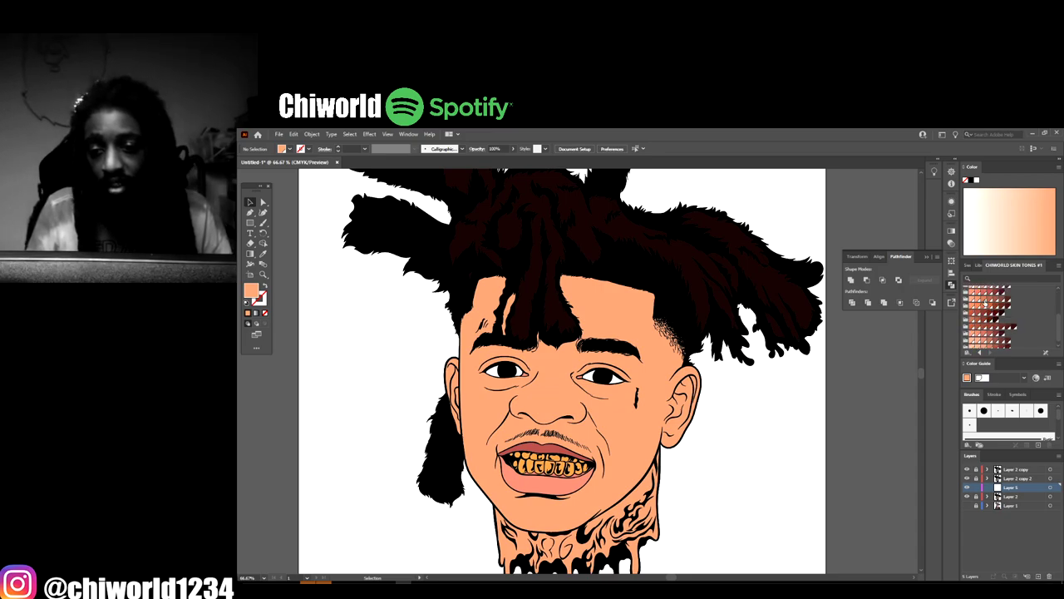
pyautogui.click(988, 303)
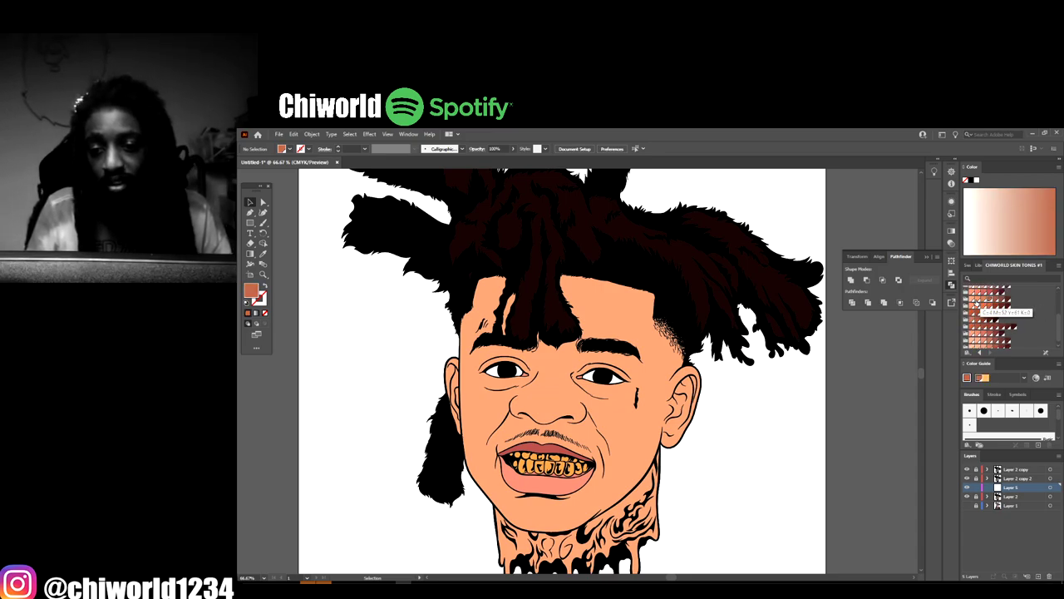
pyautogui.click(977, 303)
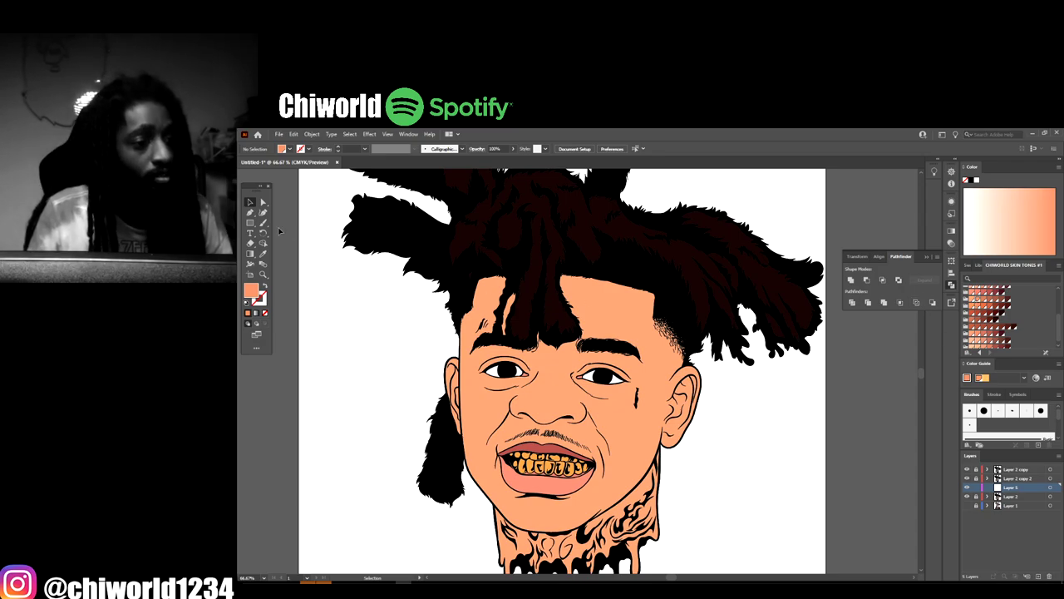
pyautogui.moveTo(262, 223); pyautogui.dragTo(285, 243)
pyautogui.scroll(-2, 562, 370)
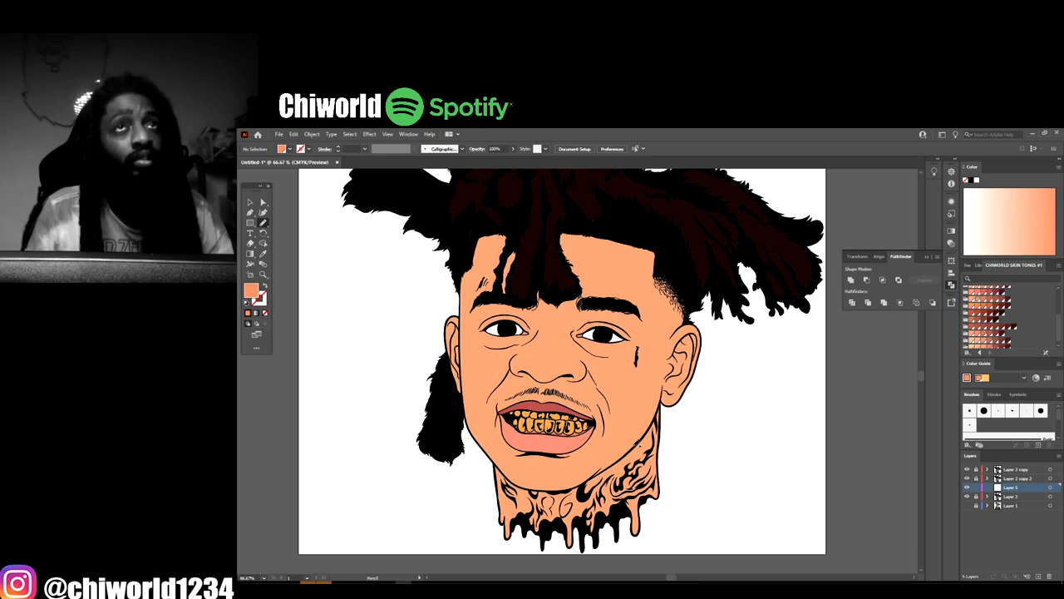
pyautogui.hotkey('ctrl', '-')
pyautogui.hotkey('ctrl', '=')
pyautogui.hotkey('ctrl', '=')
pyautogui.hotkey('ctrl', '=')
pyautogui.hotkey('ctrl', '=')
pyautogui.hotkey('ctrl', '=')
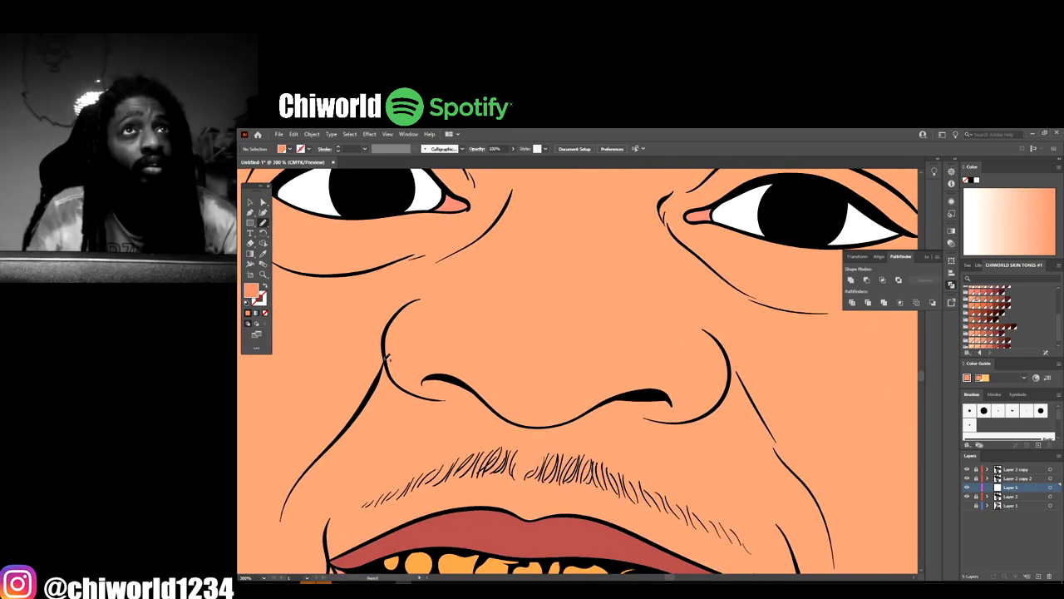
pyautogui.moveTo(394, 379)
pyautogui.mouseDown()
pyautogui.moveTo(429, 400)
pyautogui.moveTo(547, 425)
pyautogui.moveTo(610, 410)
pyautogui.moveTo(663, 420)
pyautogui.moveTo(718, 407)
pyautogui.moveTo(730, 384)
pyautogui.mouseUp()
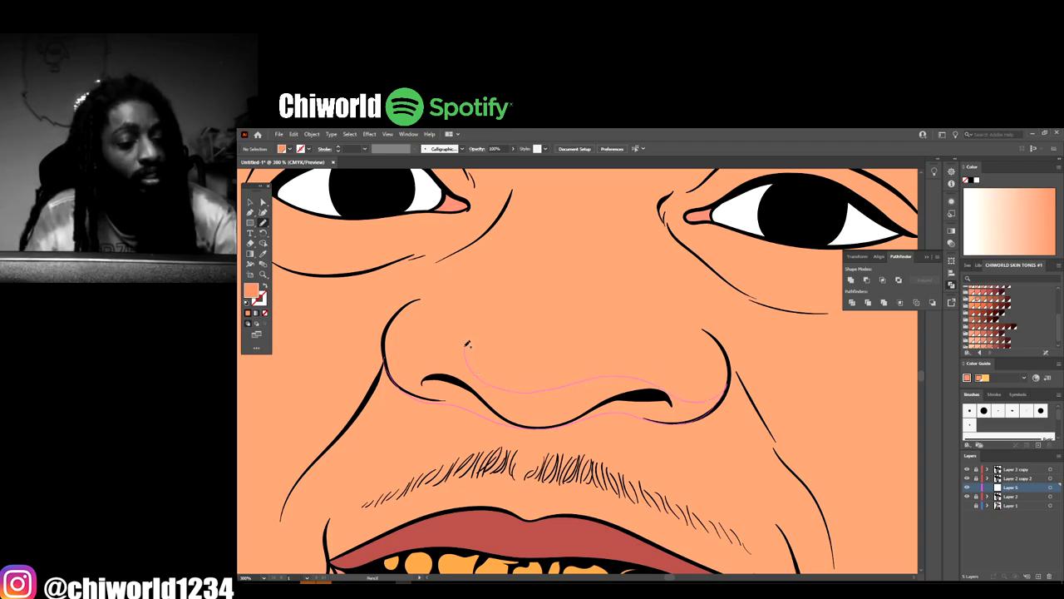
pyautogui.moveTo(466, 342)
pyautogui.mouseDown()
pyautogui.moveTo(492, 290)
pyautogui.moveTo(462, 300)
pyautogui.moveTo(427, 351)
pyautogui.moveTo(400, 357)
pyautogui.moveTo(393, 339)
pyautogui.moveTo(451, 313)
pyautogui.mouseUp()
pyautogui.moveTo(496, 271)
pyautogui.mouseDown()
pyautogui.moveTo(400, 314)
pyautogui.moveTo(391, 376)
pyautogui.mouseUp()
pyautogui.scroll(-5, 648, 513)
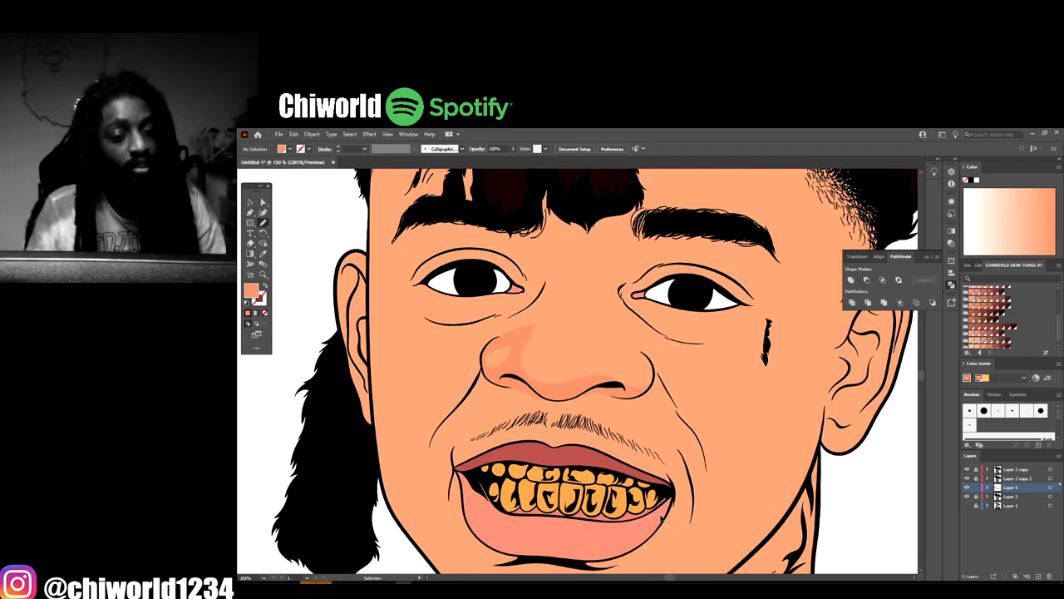
# Draw a closed shadow shape covering the nose bridge, running from between the eyebrows down the image's left side to the nose tip
pyautogui.scroll(3, 651, 498)
pyautogui.scroll(3, 598, 332)
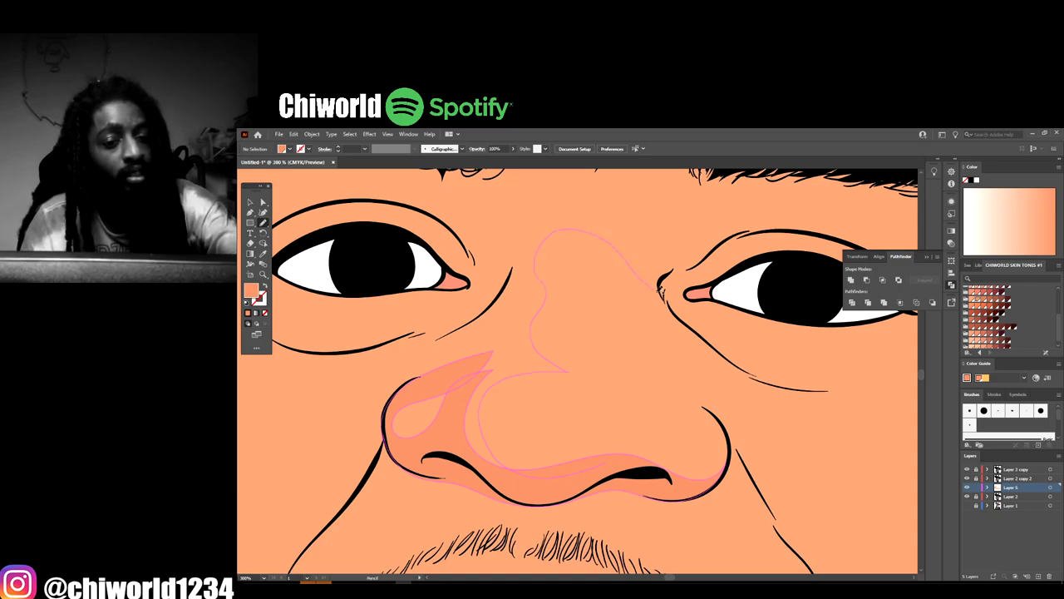
pyautogui.moveTo(661, 290)
pyautogui.mouseDown()
pyautogui.moveTo(667, 246)
pyautogui.moveTo(706, 201)
pyautogui.mouseUp()
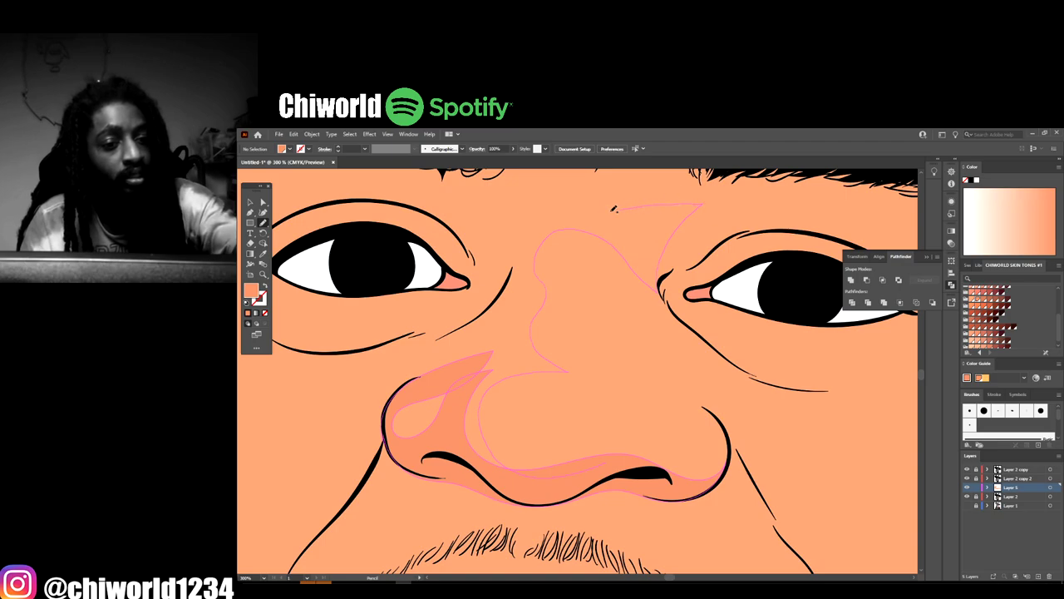
pyautogui.moveTo(614, 209); pyautogui.dragTo(512, 196)
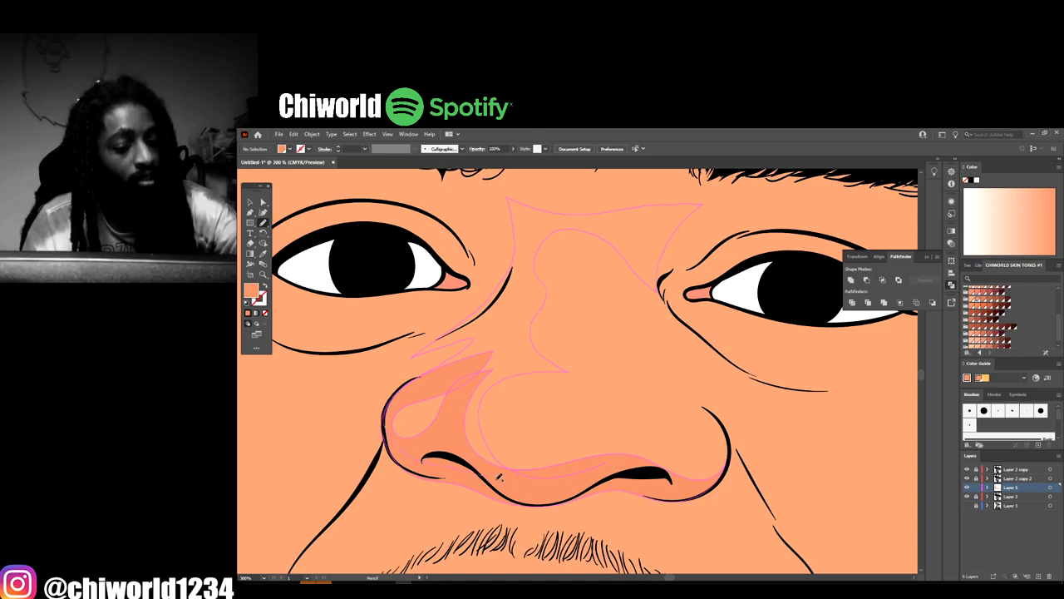
pyautogui.moveTo(627, 462); pyautogui.dragTo(629, 461)
pyautogui.hotkey('ctrl', '-')
pyautogui.hotkey('ctrl', '-')
pyautogui.hotkey('ctrl', '-')
pyautogui.hotkey('ctrl', '-')
pyautogui.hotkey('ctrl', '-')
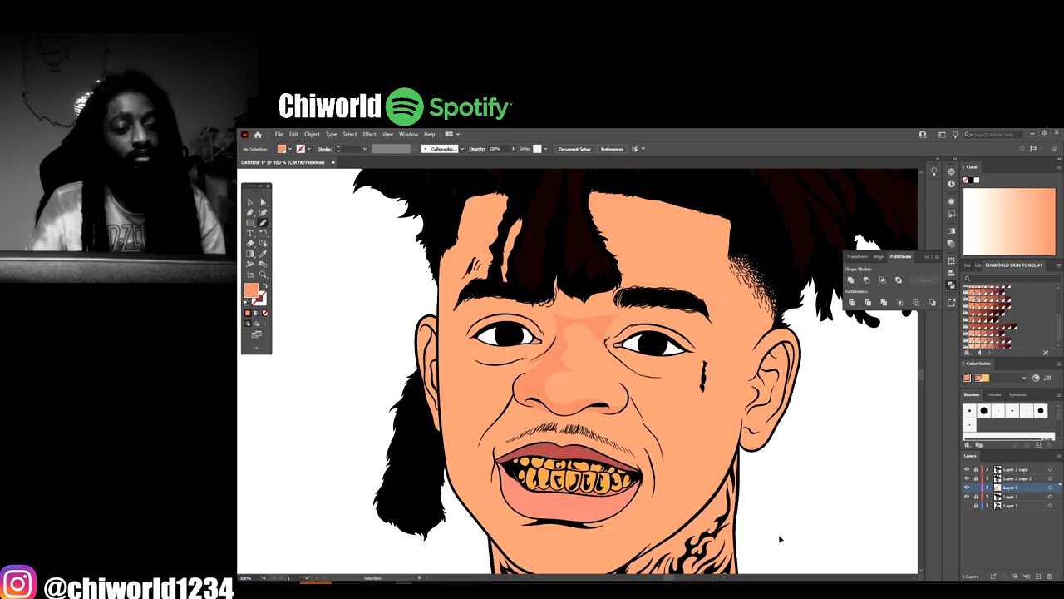
# Draw a shadow shape around the inner corner of the image's right eye, covering the under-eye fold, upper lid and area between the brows
pyautogui.hotkey('ctrl', '+')
pyautogui.hotkey('ctrl', '+')
pyautogui.hotkey('ctrl', '+')
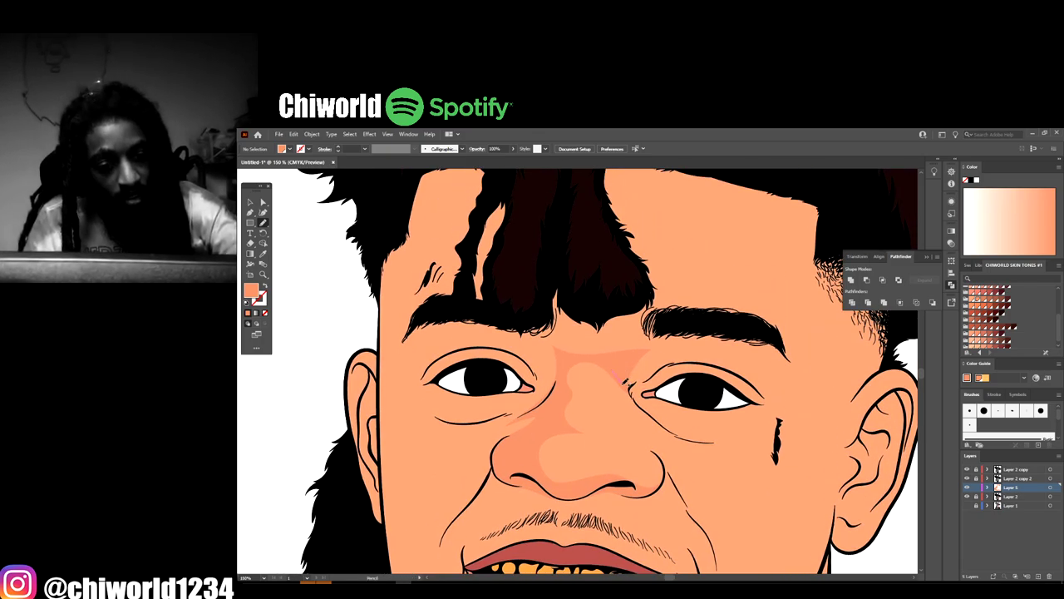
pyautogui.moveTo(637, 400)
pyautogui.mouseDown()
pyautogui.moveTo(690, 440)
pyautogui.moveTo(734, 440)
pyautogui.mouseUp()
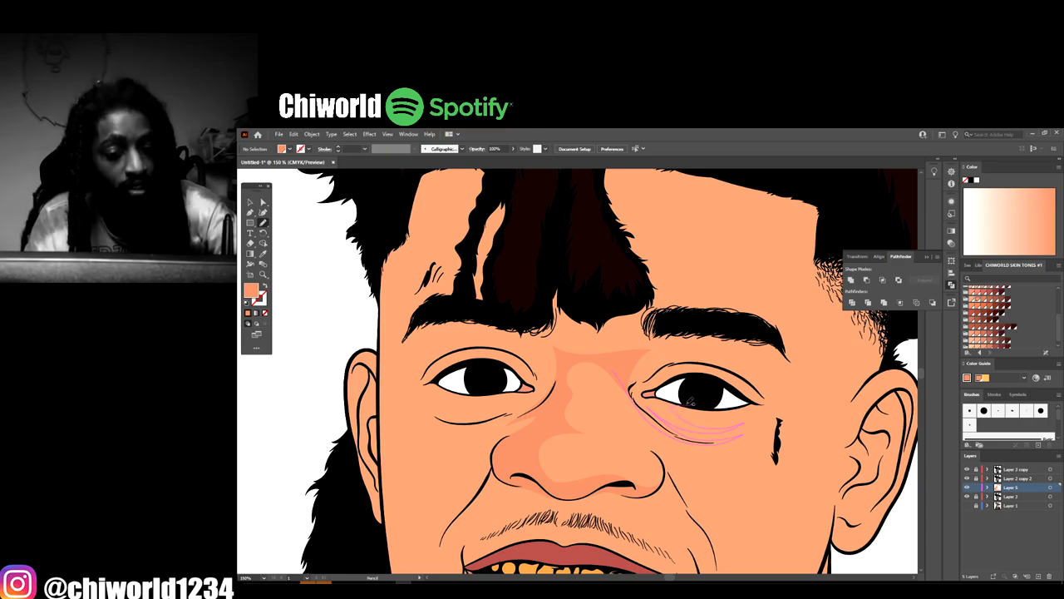
pyautogui.moveTo(665, 391); pyautogui.dragTo(717, 379)
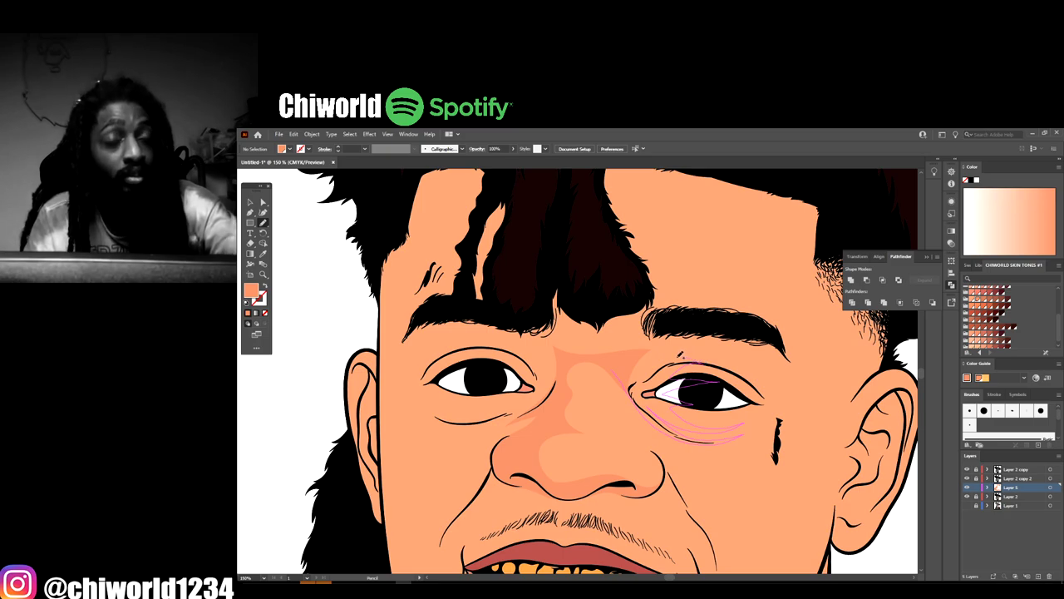
pyautogui.moveTo(708, 328)
pyautogui.mouseDown()
pyautogui.moveTo(665, 319)
pyautogui.moveTo(584, 340)
pyautogui.mouseUp()
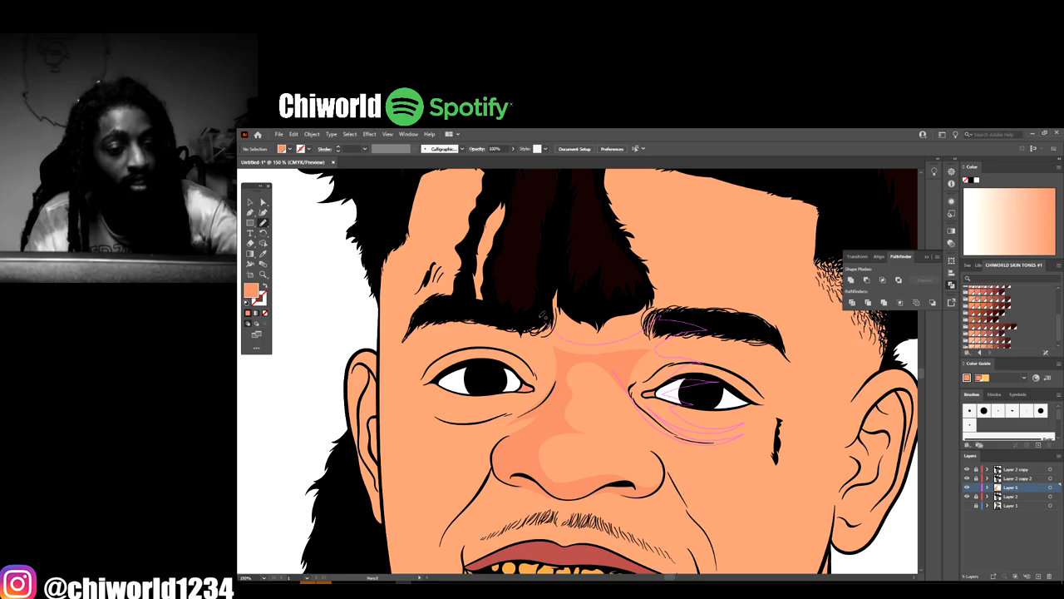
pyautogui.moveTo(533, 304)
pyautogui.mouseDown()
pyautogui.moveTo(564, 373)
pyautogui.moveTo(604, 365)
pyautogui.mouseUp()
pyautogui.scroll(-5, 813, 504)
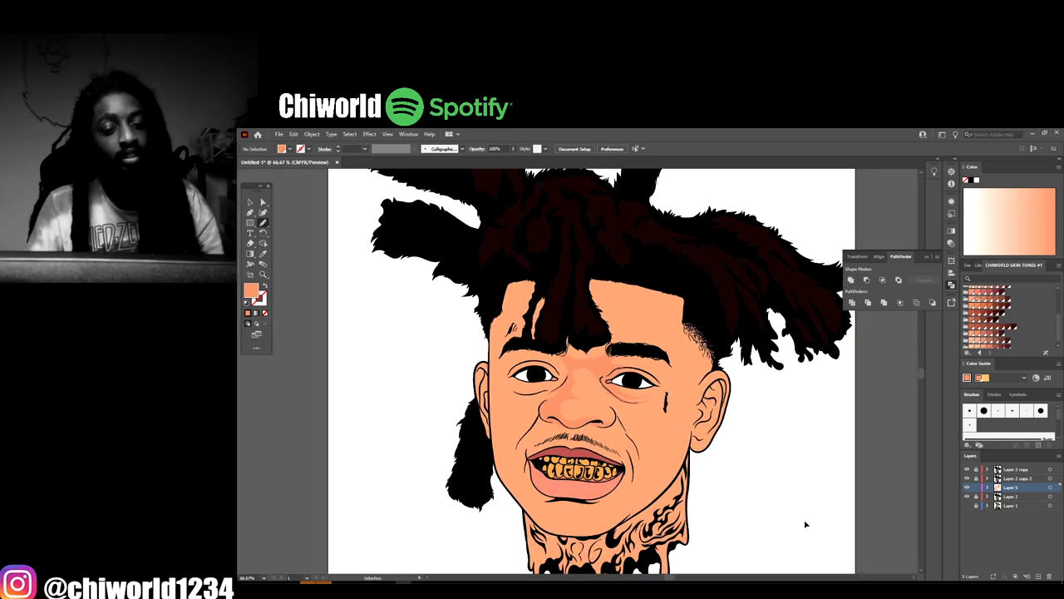
# Shade the inner corner of the image's left eye from the crease beside the nose up to the eyebrow
pyautogui.scroll(5, 802, 522)
pyautogui.scroll(2, 780, 519)
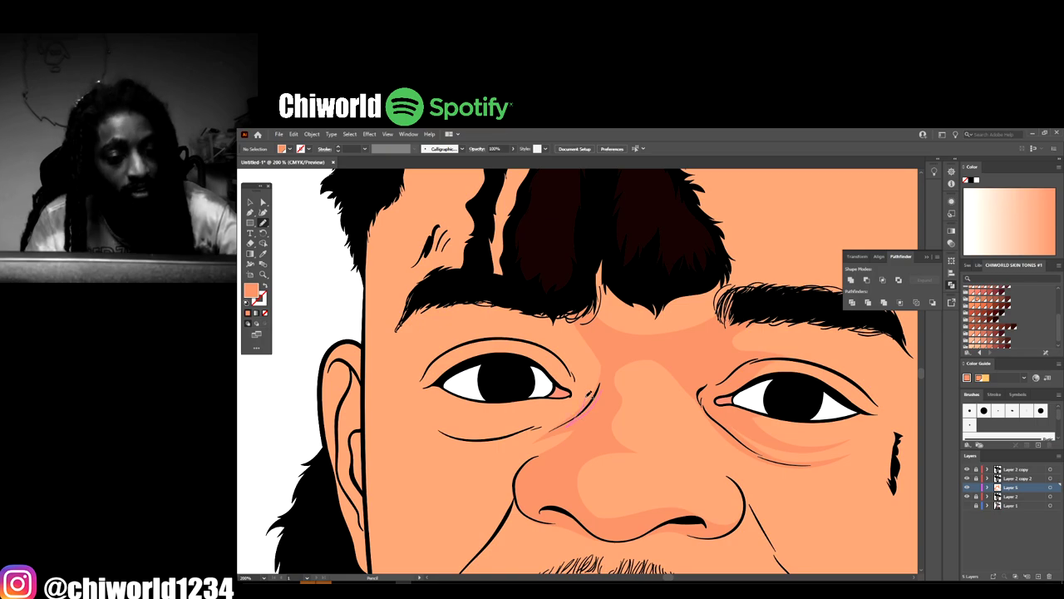
pyautogui.moveTo(587, 395)
pyautogui.mouseDown()
pyautogui.moveTo(555, 350)
pyautogui.moveTo(517, 336)
pyautogui.moveTo(553, 350)
pyautogui.moveTo(544, 314)
pyautogui.moveTo(497, 289)
pyautogui.moveTo(605, 352)
pyautogui.mouseUp()
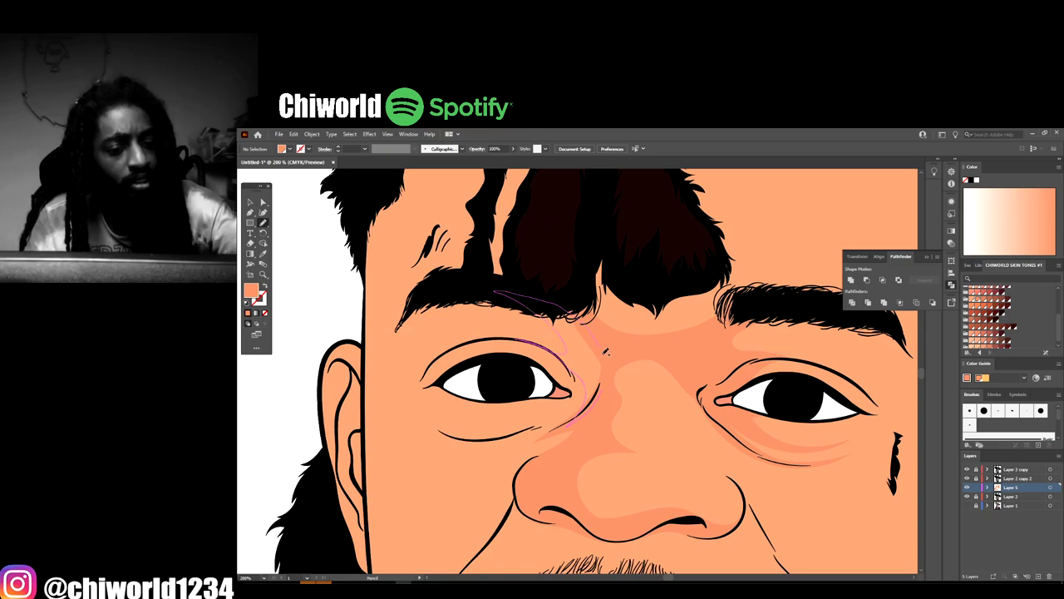
pyautogui.hotkey('ctrl', '-')
pyautogui.hotkey('ctrl', '-')
pyautogui.hotkey('ctrl', '-')
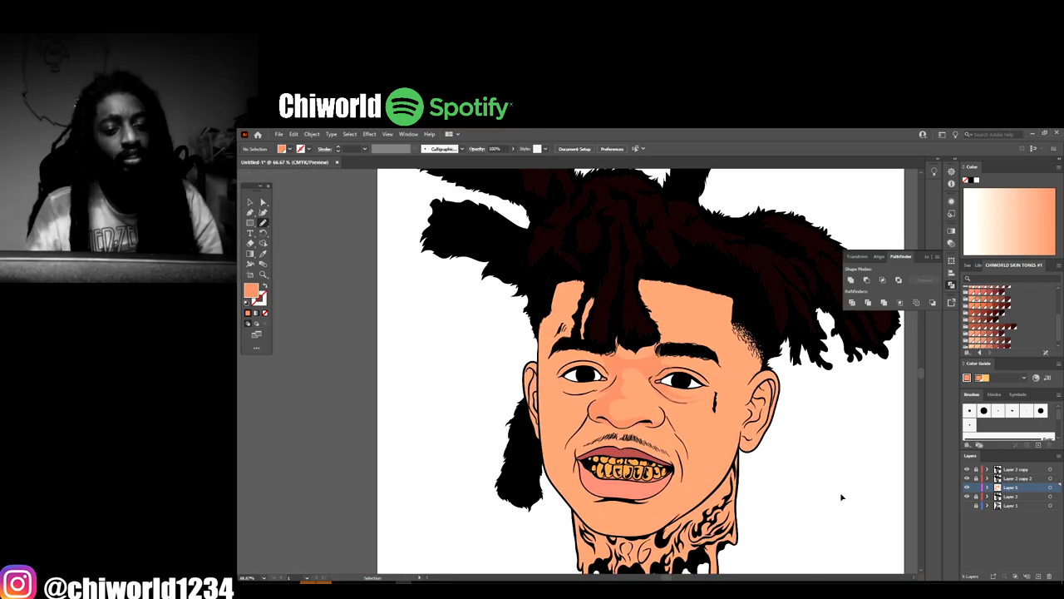
# Shade the under-eye area and outer corner of the image's left eye with freehand darker peach shapes
pyautogui.hotkey('ctrl', '+')
pyautogui.hotkey('ctrl', '+')
pyautogui.hotkey('ctrl', '+')
pyautogui.hotkey('ctrl', '+')
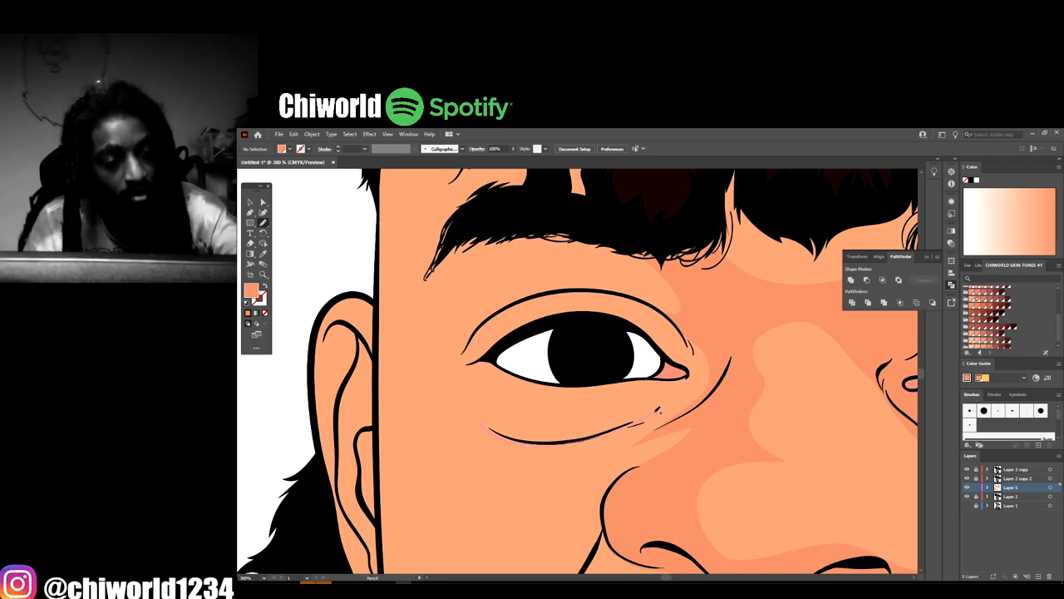
pyautogui.moveTo(682, 395)
pyautogui.mouseDown()
pyautogui.moveTo(566, 416)
pyautogui.moveTo(644, 394)
pyautogui.moveTo(568, 406)
pyautogui.moveTo(538, 396)
pyautogui.moveTo(576, 383)
pyautogui.moveTo(504, 366)
pyautogui.mouseUp()
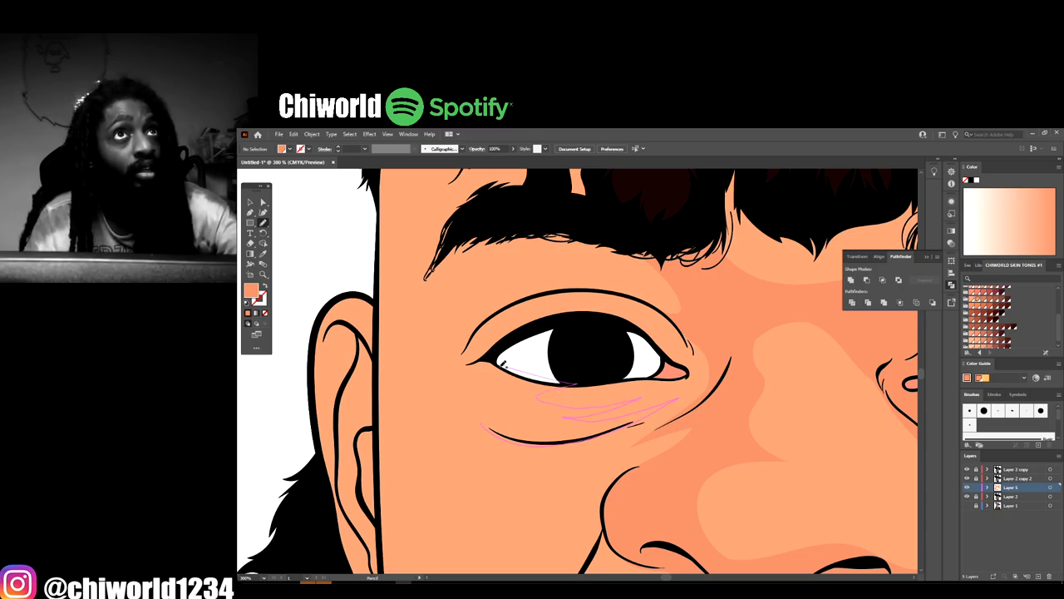
pyautogui.moveTo(515, 423); pyautogui.dragTo(462, 391)
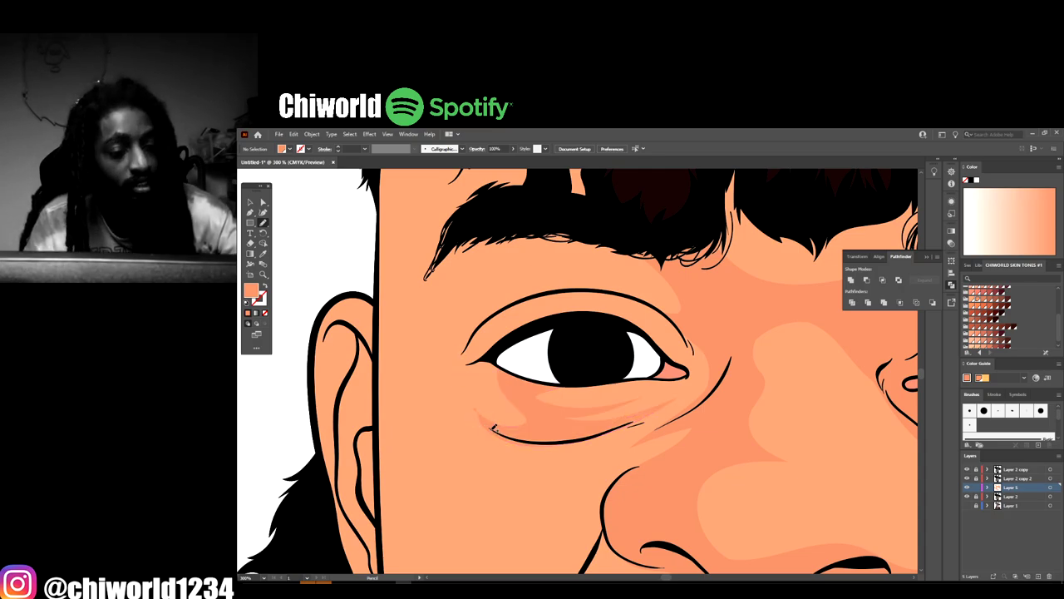
pyautogui.moveTo(508, 425)
pyautogui.mouseDown()
pyautogui.moveTo(466, 391)
pyautogui.moveTo(486, 357)
pyautogui.mouseUp()
pyautogui.moveTo(455, 391); pyautogui.dragTo(498, 427)
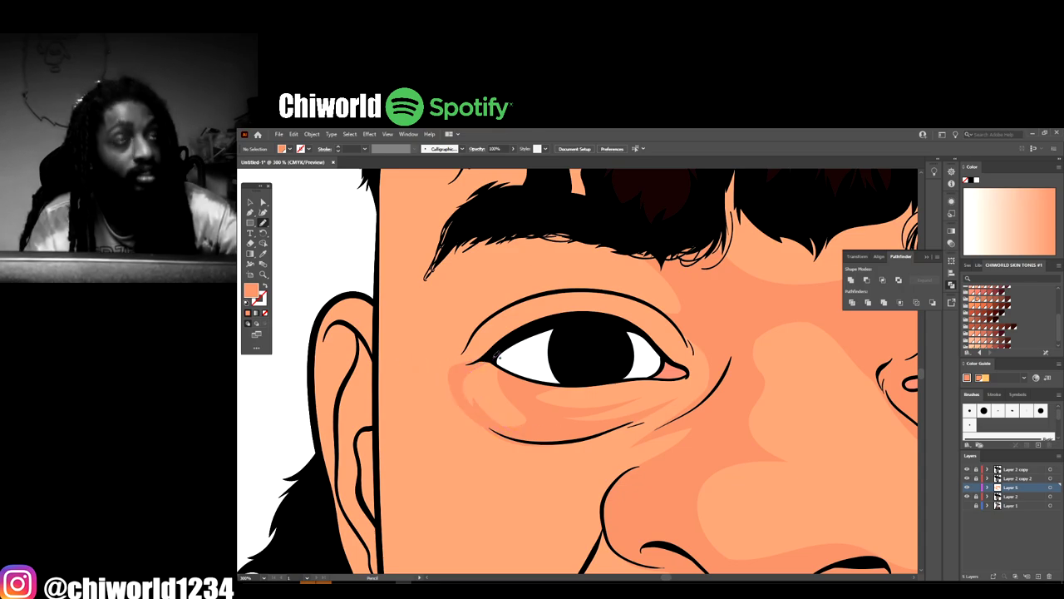
# Shade the upper eyelid of the image's left eye and the skin between its crease and the eyebrow
pyautogui.moveTo(481, 356)
pyautogui.mouseDown()
pyautogui.moveTo(537, 327)
pyautogui.moveTo(629, 319)
pyautogui.moveTo(590, 313)
pyautogui.moveTo(602, 290)
pyautogui.moveTo(582, 286)
pyautogui.moveTo(525, 294)
pyautogui.moveTo(496, 321)
pyautogui.moveTo(521, 310)
pyautogui.mouseUp()
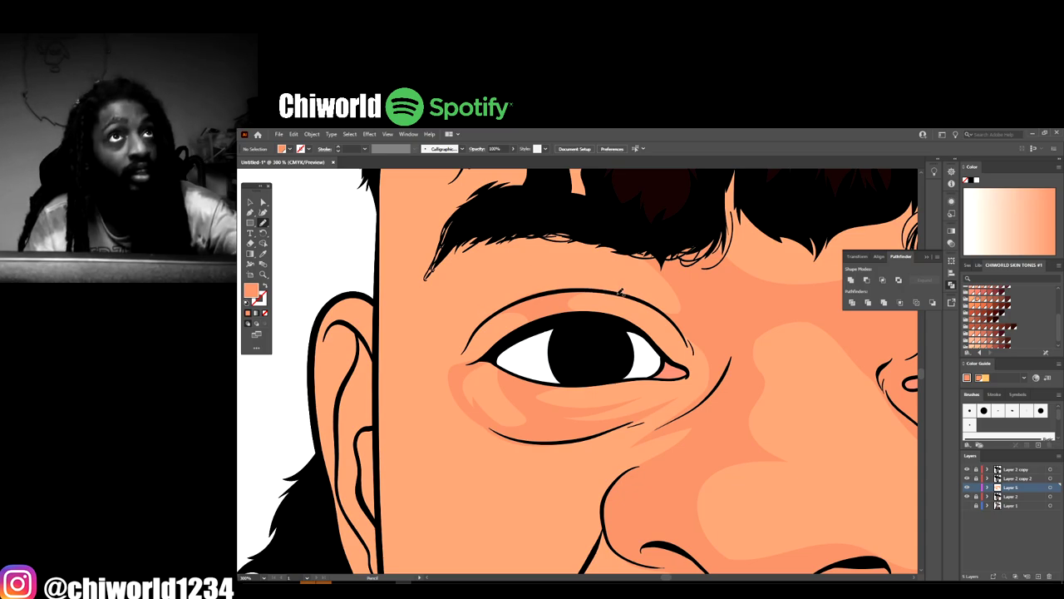
pyautogui.moveTo(616, 290)
pyautogui.mouseDown()
pyautogui.moveTo(550, 269)
pyautogui.moveTo(630, 239)
pyautogui.moveTo(491, 226)
pyautogui.moveTo(449, 250)
pyautogui.moveTo(472, 237)
pyautogui.moveTo(499, 247)
pyautogui.moveTo(463, 329)
pyautogui.moveTo(469, 341)
pyautogui.moveTo(537, 297)
pyautogui.mouseUp()
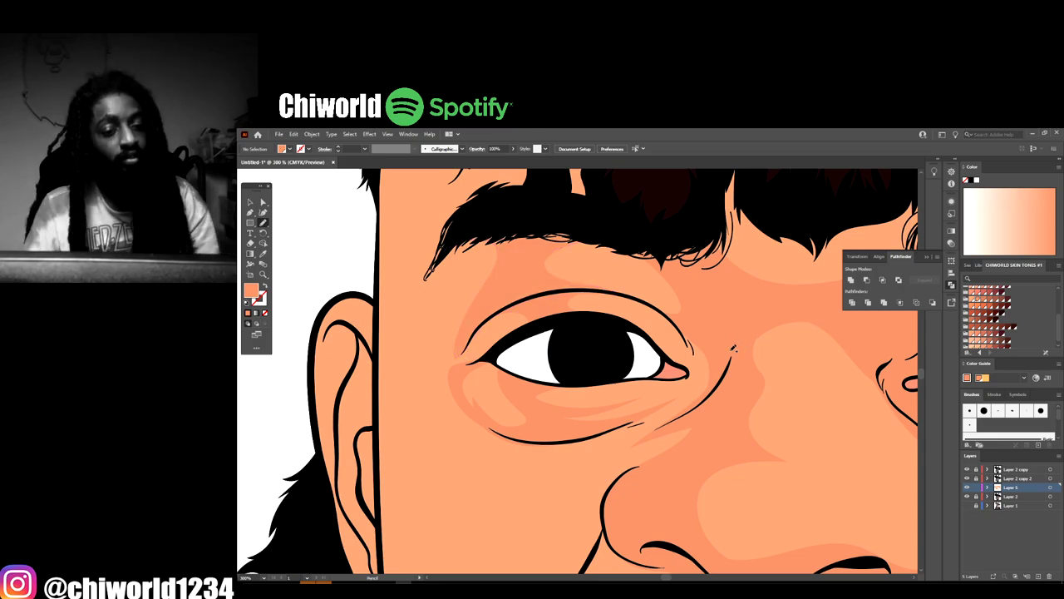
pyautogui.scroll(-5, 733, 350)
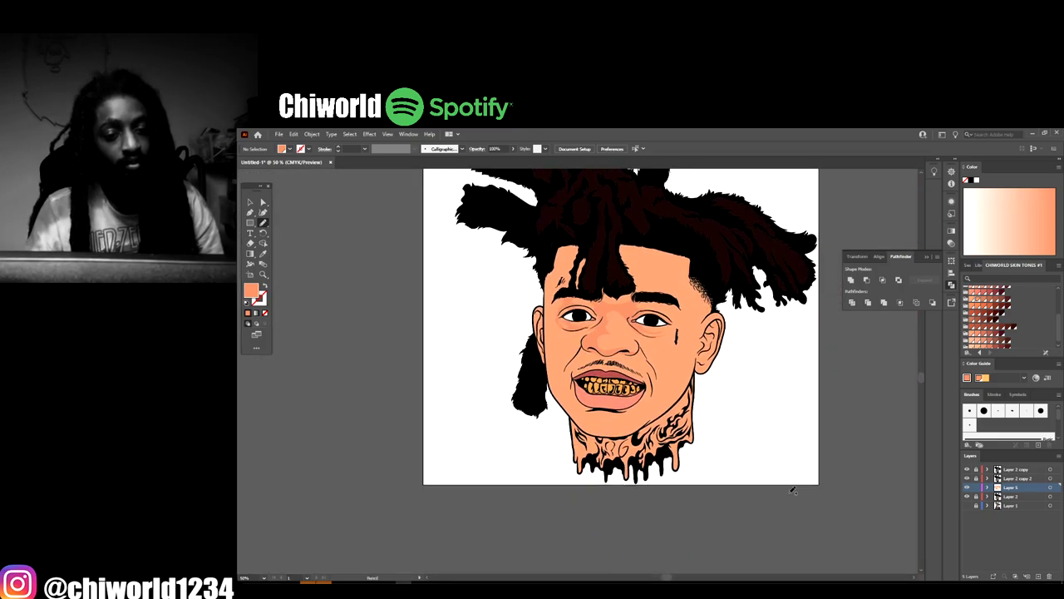
# Draw a darker peach shadow under the nose, covering the groove above the upper lip behind the moustache
pyautogui.scroll(3, 792, 490)
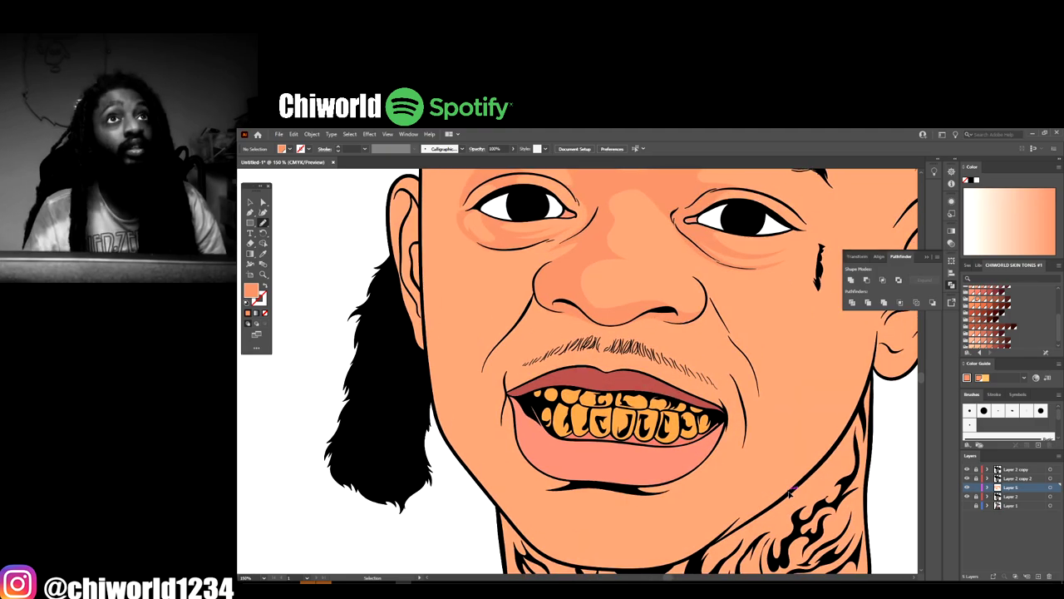
pyautogui.scroll(1, 791, 492)
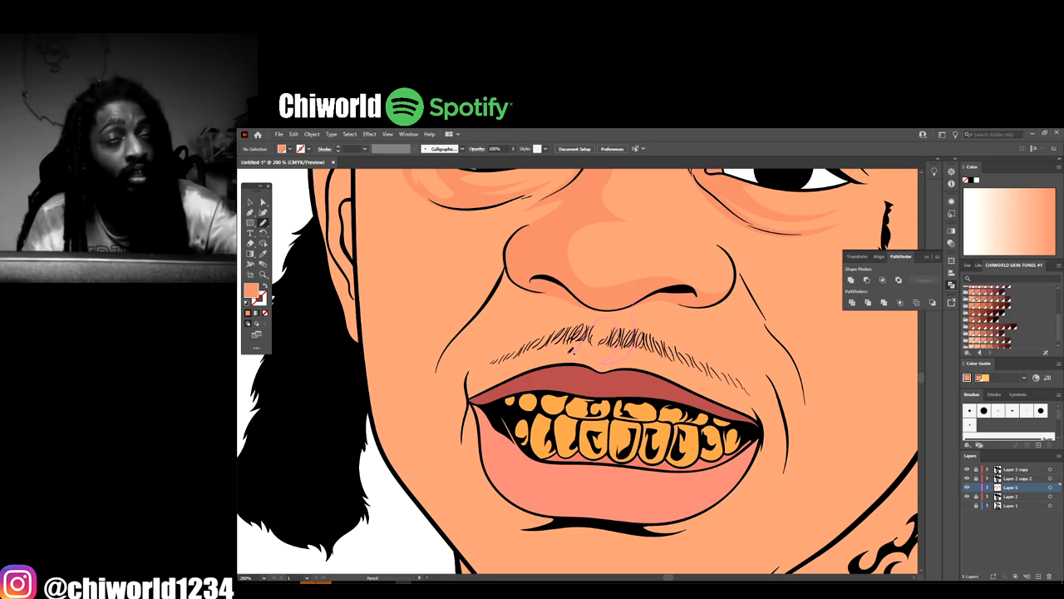
pyautogui.moveTo(570, 350)
pyautogui.mouseDown()
pyautogui.moveTo(507, 368)
pyautogui.moveTo(531, 352)
pyautogui.moveTo(561, 312)
pyautogui.moveTo(555, 304)
pyautogui.moveTo(616, 290)
pyautogui.mouseUp()
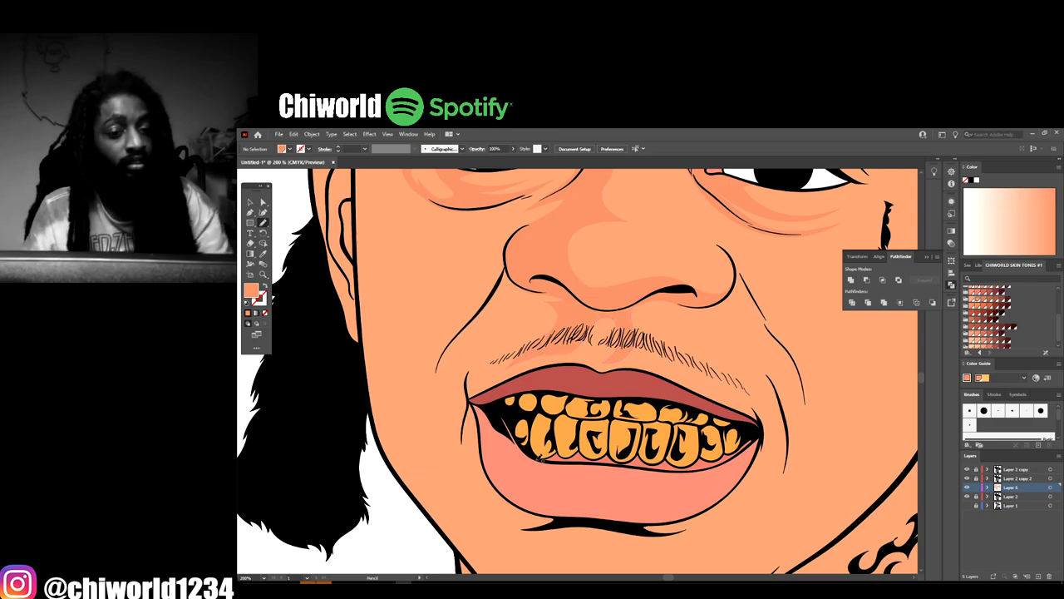
pyautogui.hotkey('ctrl', '-')
pyautogui.hotkey('ctrl', '-')
pyautogui.hotkey('ctrl', '-')
# Shade the smile line on the image's left side with a freehand shape from the nostril down toward the mouth corner
pyautogui.hotkey('ctrl', '=')
pyautogui.hotkey('ctrl', '=')
pyautogui.hotkey('ctrl', '=')
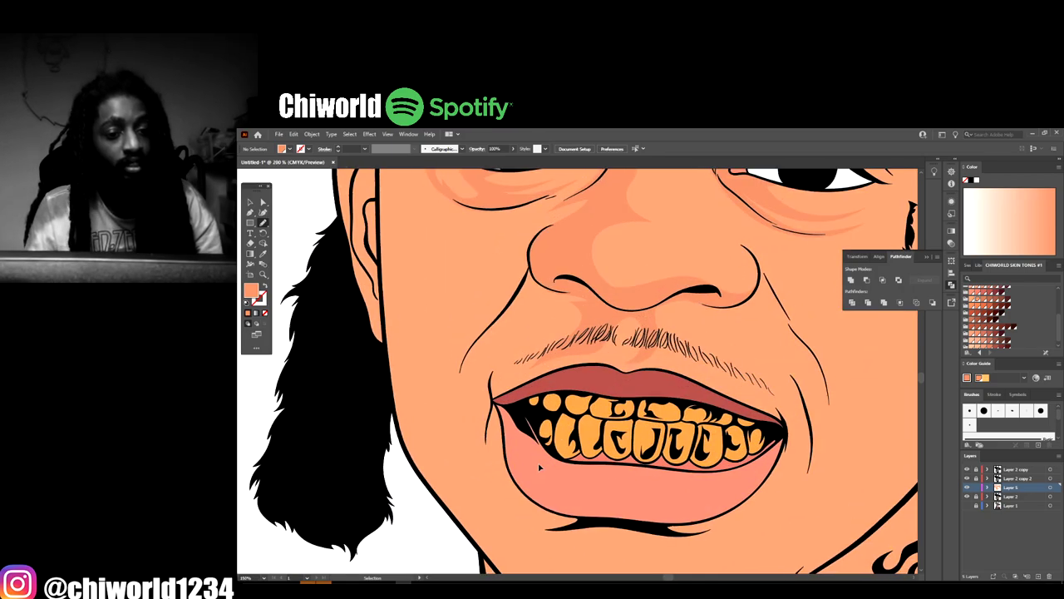
pyautogui.scroll(2, 539, 467)
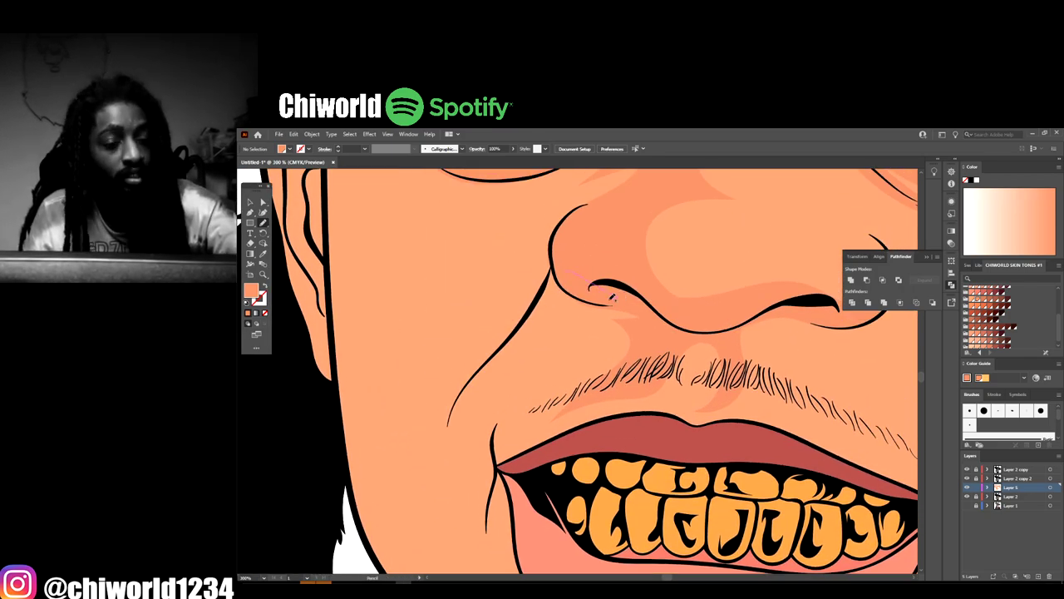
pyautogui.moveTo(613, 298)
pyautogui.mouseDown()
pyautogui.moveTo(576, 317)
pyautogui.moveTo(520, 379)
pyautogui.moveTo(504, 410)
pyautogui.moveTo(519, 476)
pyautogui.mouseUp()
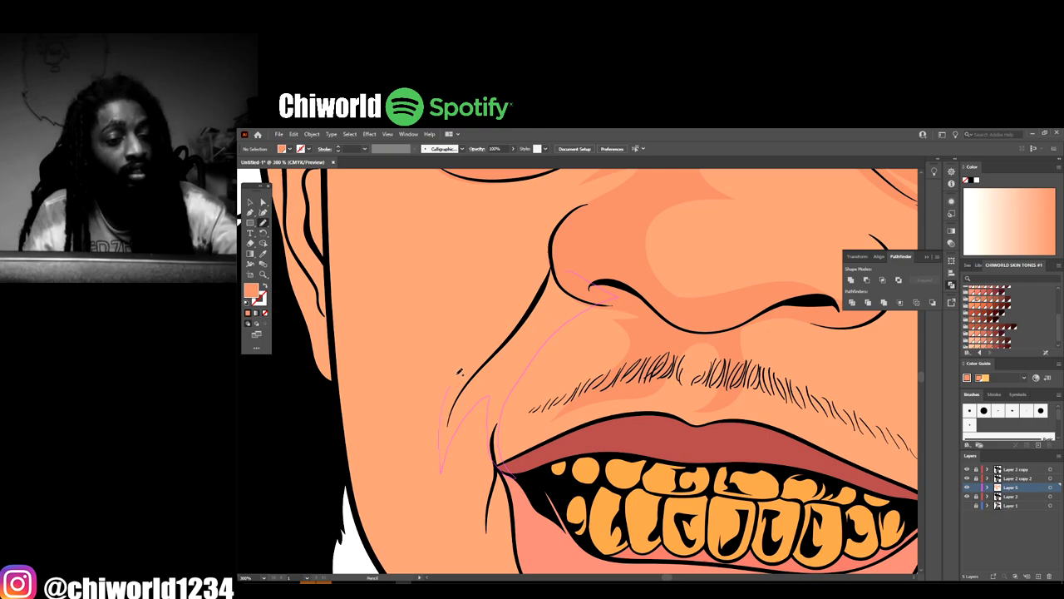
pyautogui.hotkey('ctrl', '-')
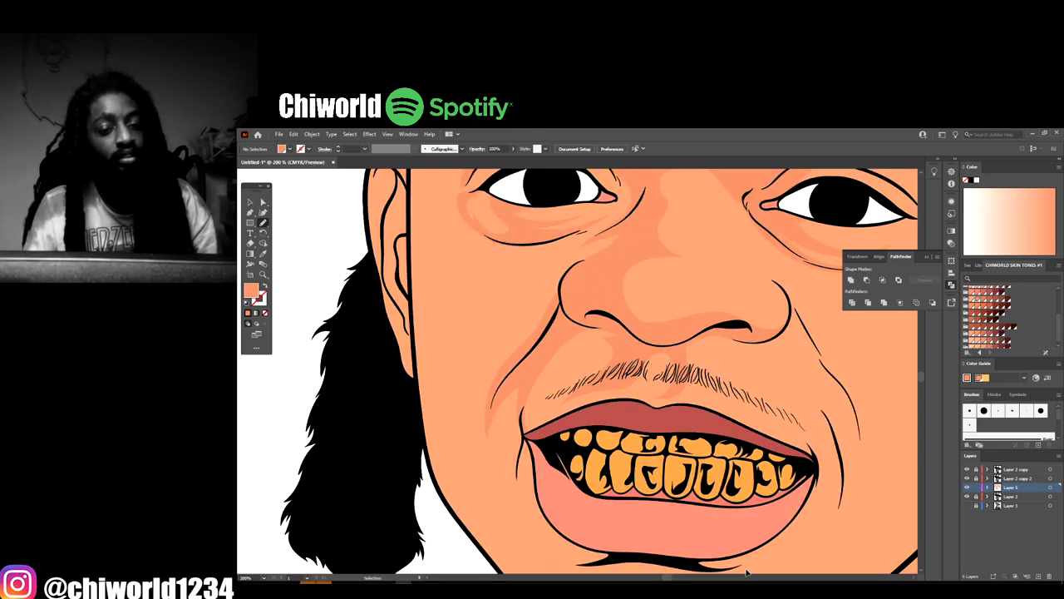
pyautogui.hotkey('ctrl', '-')
pyautogui.hotkey('ctrl', '-')
pyautogui.hotkey('ctrl', '-')
# Draw one shadow shape along the jawline, under the lower lip and around the image's left mouth corner, leaving the chin's centre light
pyautogui.scroll(-1, 732, 558)
pyautogui.hotkey('ctrl', '+')
pyautogui.hotkey('ctrl', '+')
pyautogui.hotkey('ctrl', '+')
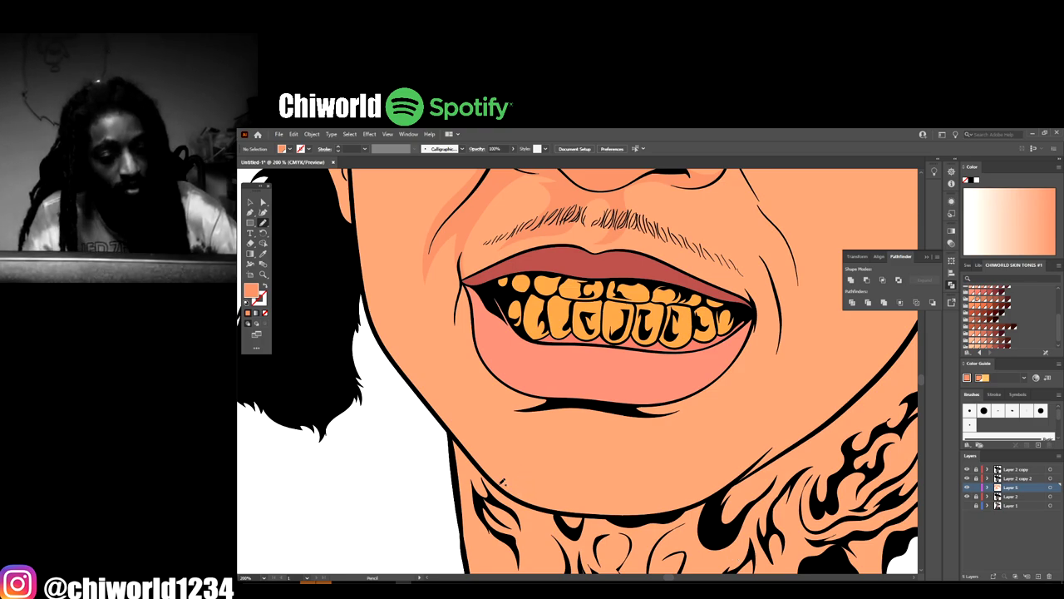
pyautogui.moveTo(502, 484)
pyautogui.mouseDown()
pyautogui.moveTo(533, 505)
pyautogui.moveTo(604, 522)
pyautogui.moveTo(687, 511)
pyautogui.moveTo(808, 417)
pyautogui.moveTo(713, 473)
pyautogui.moveTo(608, 491)
pyautogui.mouseUp()
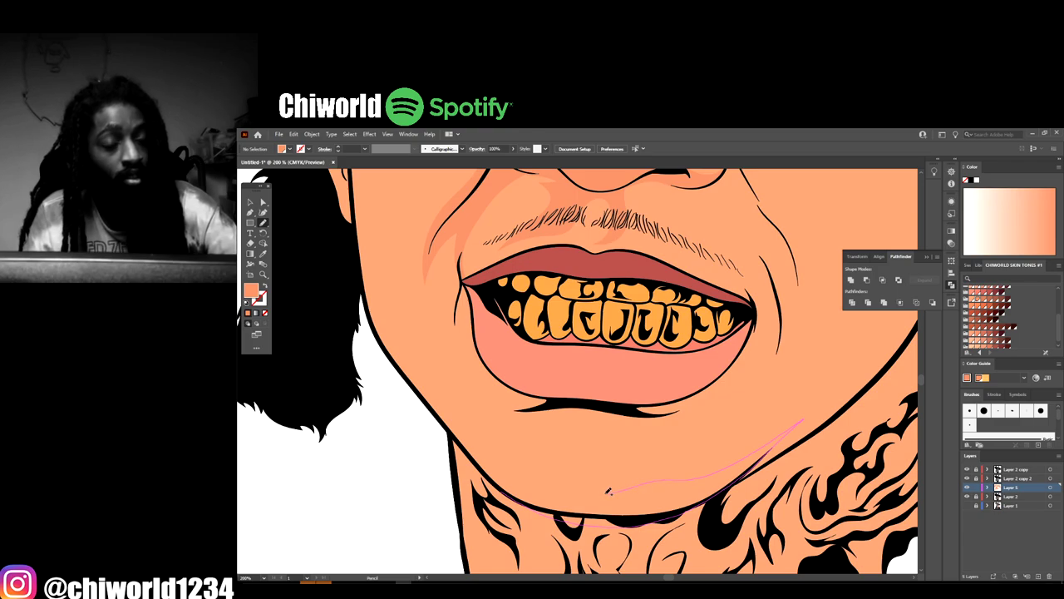
pyautogui.moveTo(544, 480)
pyautogui.mouseDown()
pyautogui.moveTo(526, 439)
pyautogui.moveTo(538, 424)
pyautogui.moveTo(582, 416)
pyautogui.moveTo(610, 436)
pyautogui.moveTo(706, 406)
pyautogui.mouseUp()
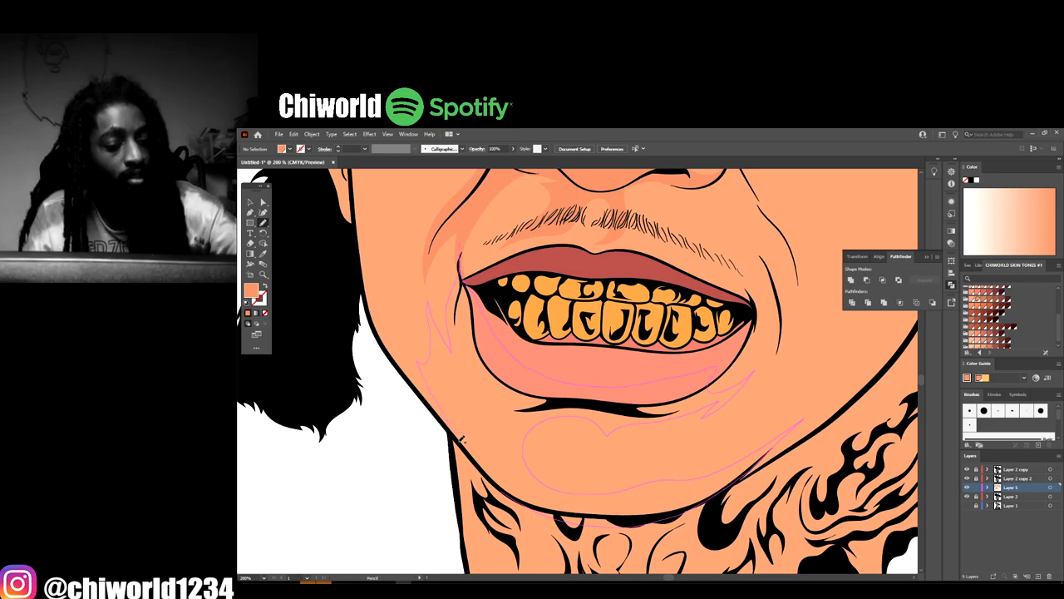
pyautogui.moveTo(462, 441); pyautogui.dragTo(506, 505)
pyautogui.hotkey('ctrl', '-')
pyautogui.hotkey('ctrl', '-')
pyautogui.hotkey('ctrl', '-')
pyautogui.hotkey('ctrl', '-')
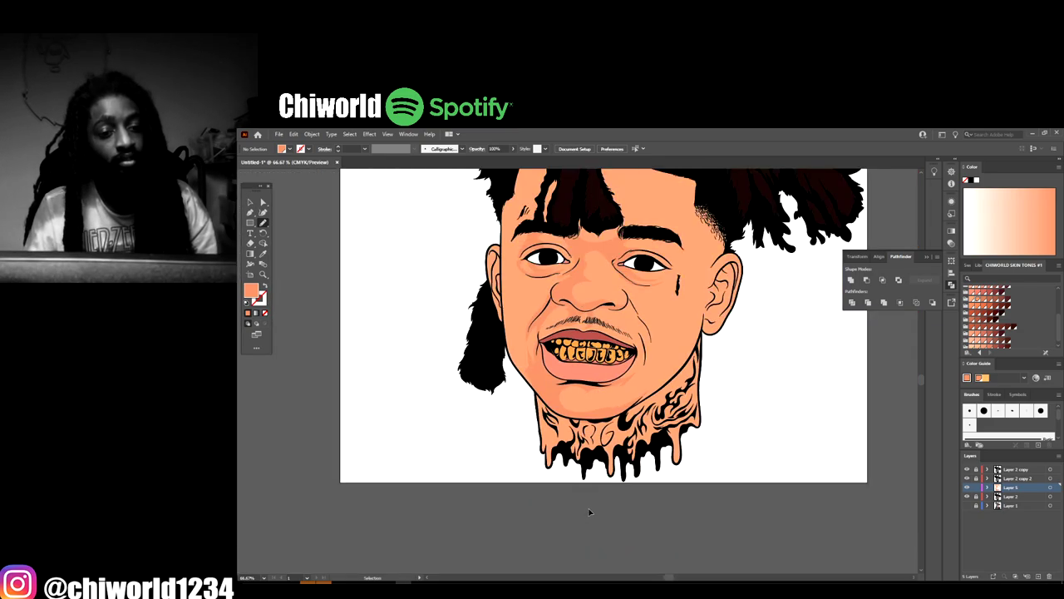
# Shade the crease beside the image's right mouth corner and the smile line running down from that nostril
pyautogui.scroll(1, 603, 495)
pyautogui.hotkey('ctrl', '+')
pyautogui.hotkey('ctrl', '+')
pyautogui.hotkey('ctrl', '+')
pyautogui.hotkey('ctrl', '+')
pyautogui.hotkey('ctrl', '+')
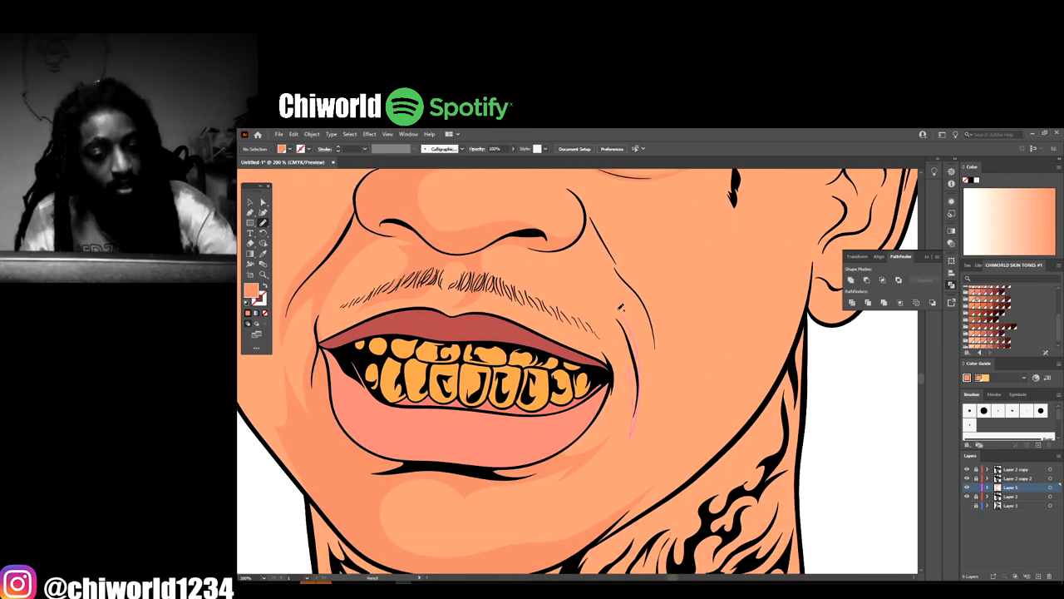
pyautogui.moveTo(605, 292); pyautogui.dragTo(635, 404)
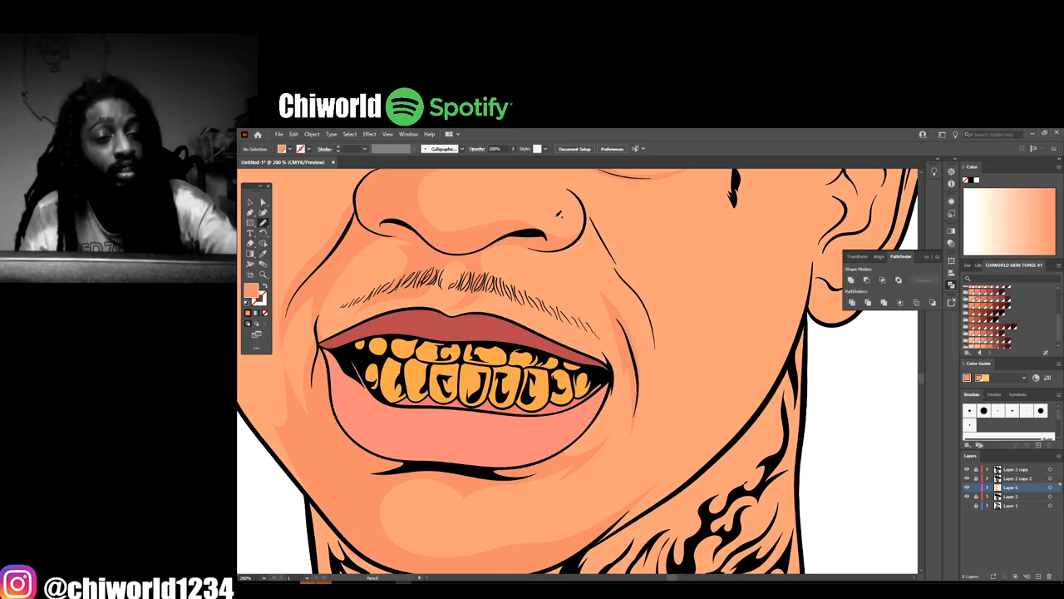
pyautogui.scroll(1, 559, 214)
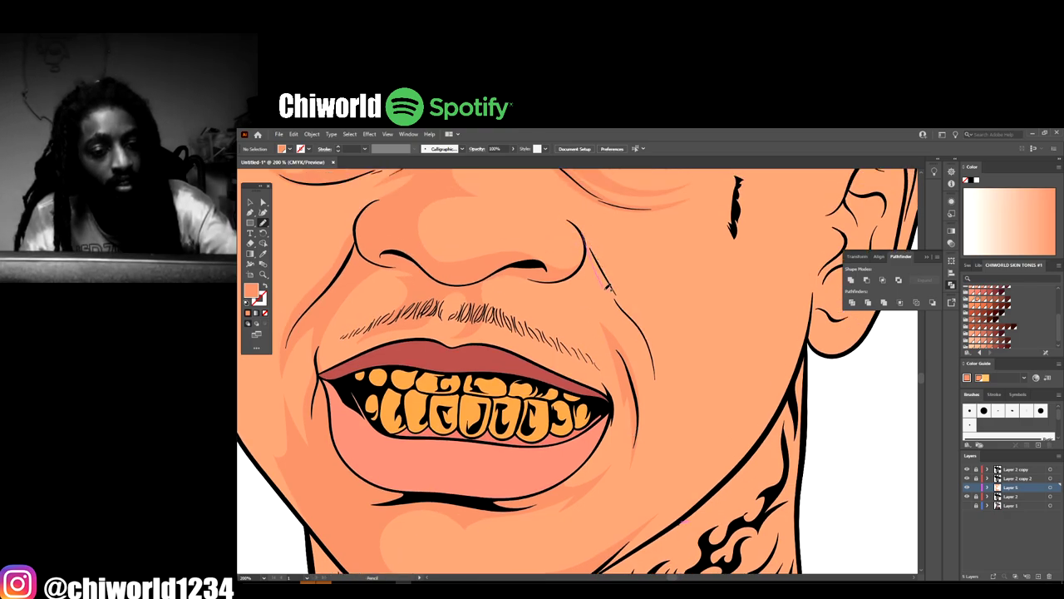
pyautogui.moveTo(629, 315)
pyautogui.mouseDown()
pyautogui.moveTo(654, 357)
pyautogui.moveTo(659, 407)
pyautogui.moveTo(668, 341)
pyautogui.mouseUp()
pyautogui.moveTo(642, 296)
pyautogui.mouseDown()
pyautogui.moveTo(592, 227)
pyautogui.moveTo(565, 213)
pyautogui.mouseUp()
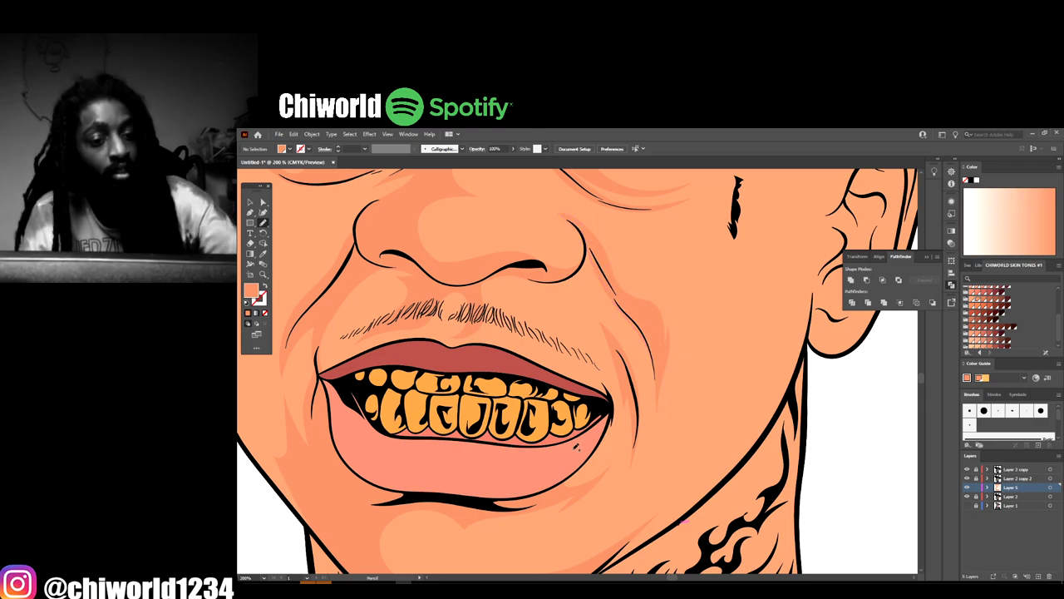
pyautogui.hotkey('ctrl', '-')
pyautogui.hotkey('ctrl', '-')
pyautogui.hotkey('ctrl', '-')
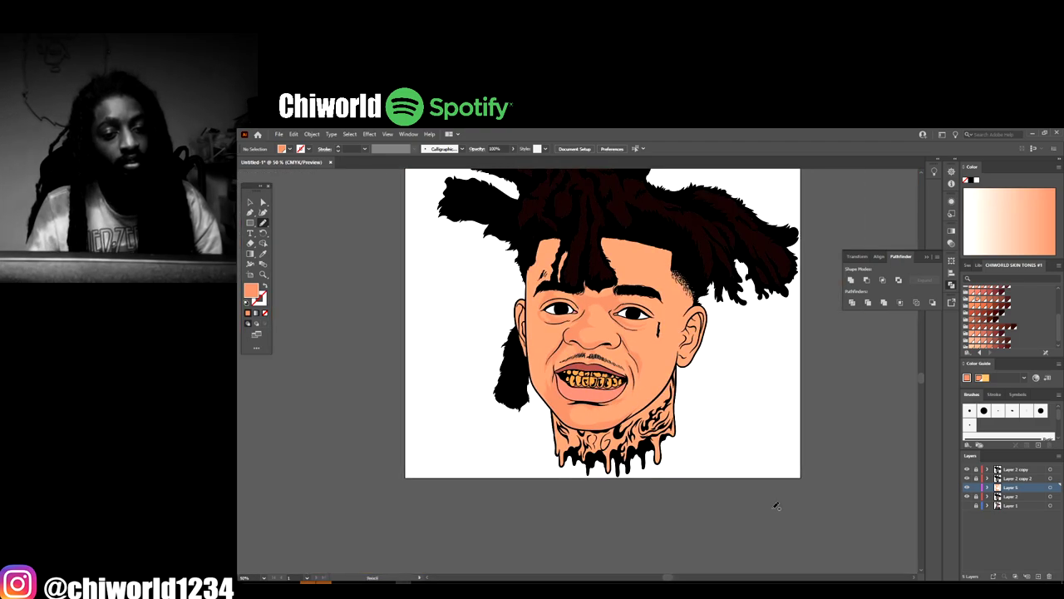
# Draw a shadow from the outer upper lid and brow of the image's right eye around the temple down toward the ear
pyautogui.hotkey('ctrl', '+')
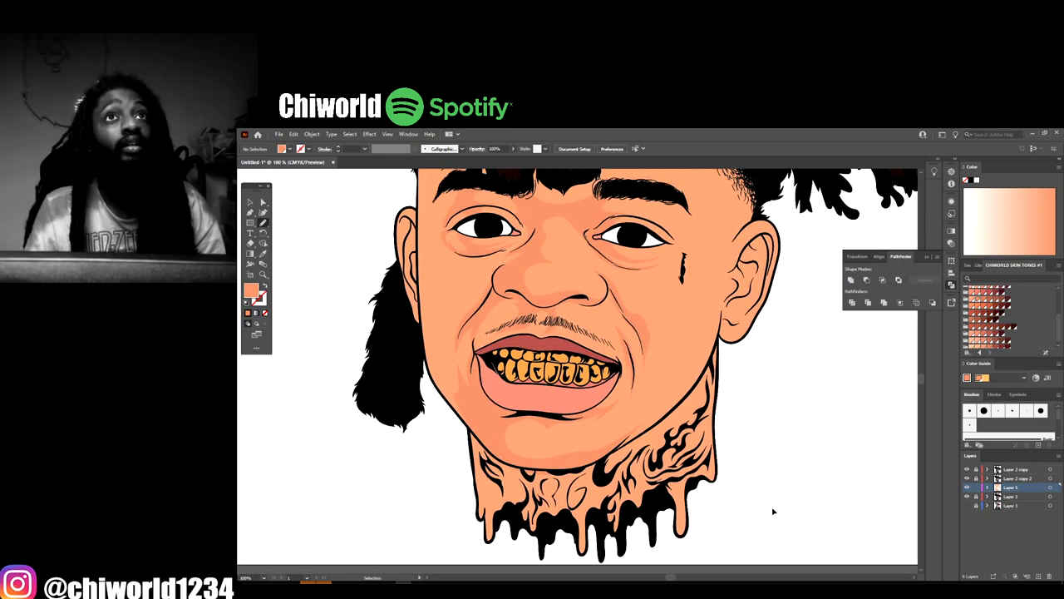
pyautogui.hotkey('ctrl', '+')
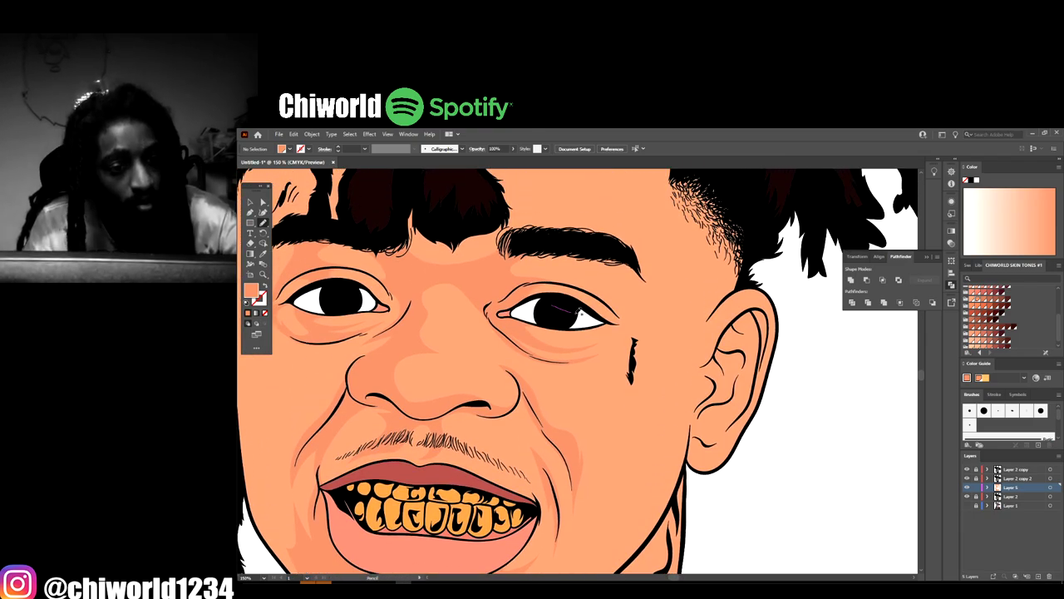
pyautogui.moveTo(551, 281)
pyautogui.mouseDown()
pyautogui.moveTo(606, 291)
pyautogui.moveTo(618, 272)
pyautogui.moveTo(543, 241)
pyautogui.moveTo(613, 244)
pyautogui.moveTo(628, 228)
pyautogui.moveTo(619, 216)
pyautogui.moveTo(663, 211)
pyautogui.moveTo(695, 232)
pyautogui.moveTo(708, 275)
pyautogui.moveTo(686, 441)
pyautogui.moveTo(669, 364)
pyautogui.mouseUp()
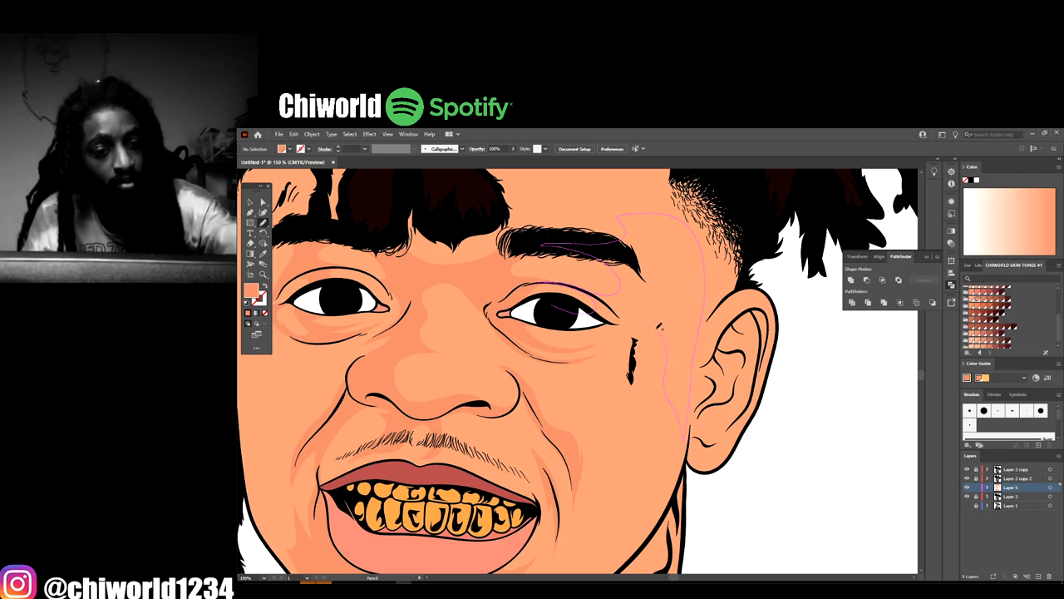
pyautogui.moveTo(609, 332); pyautogui.dragTo(551, 316)
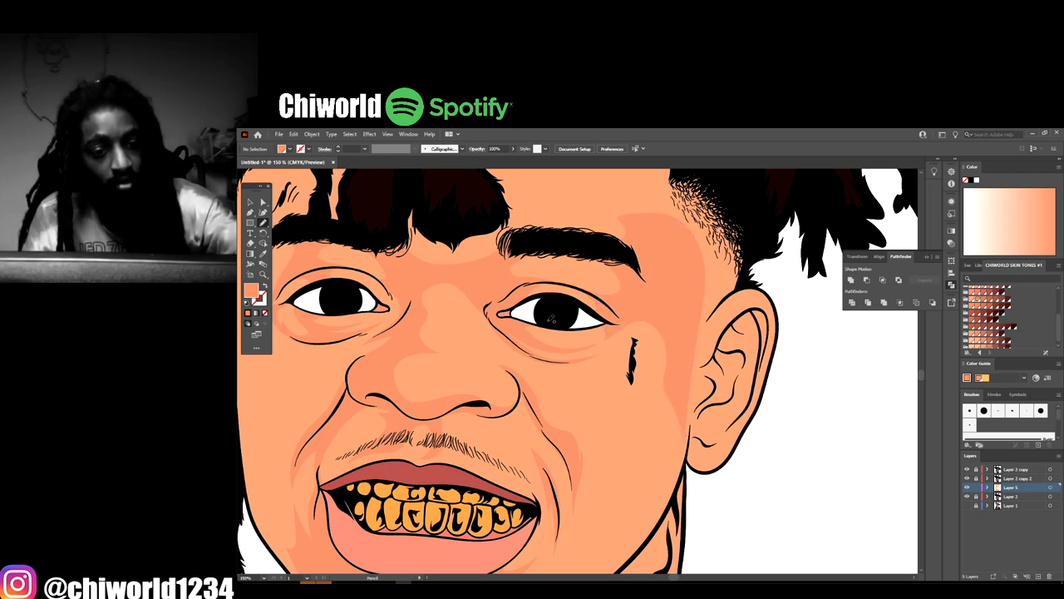
pyautogui.hotkey('ctrl', '-')
pyautogui.hotkey('ctrl', '-')
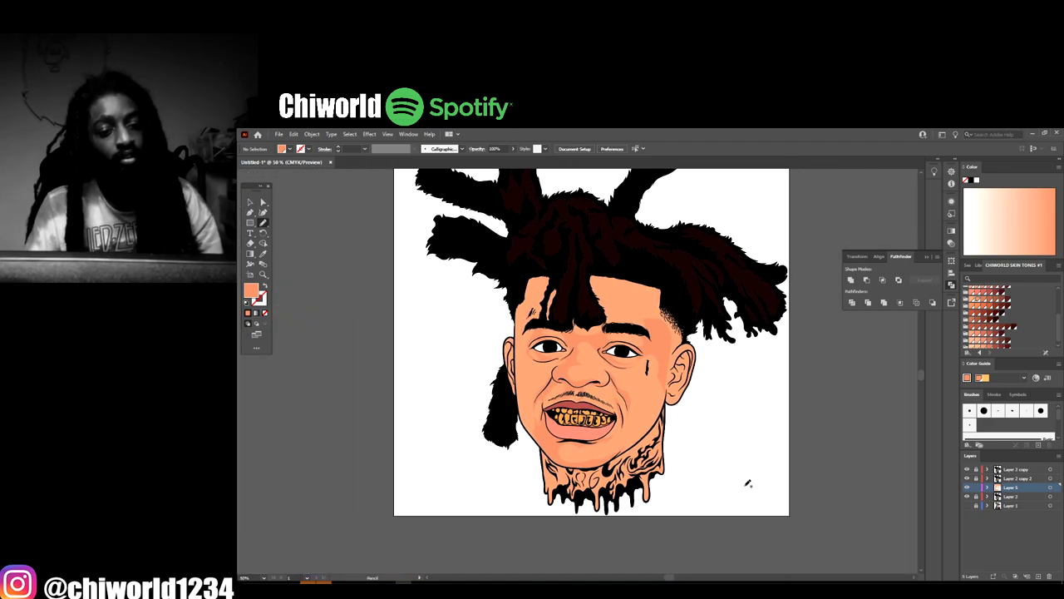
# Shade the forehead above the image's right eyebrow up to the hairline with a darker peach shape
pyautogui.hotkey('ctrl', '+')
pyautogui.hotkey('ctrl', '+')
pyautogui.scroll(3, 761, 490)
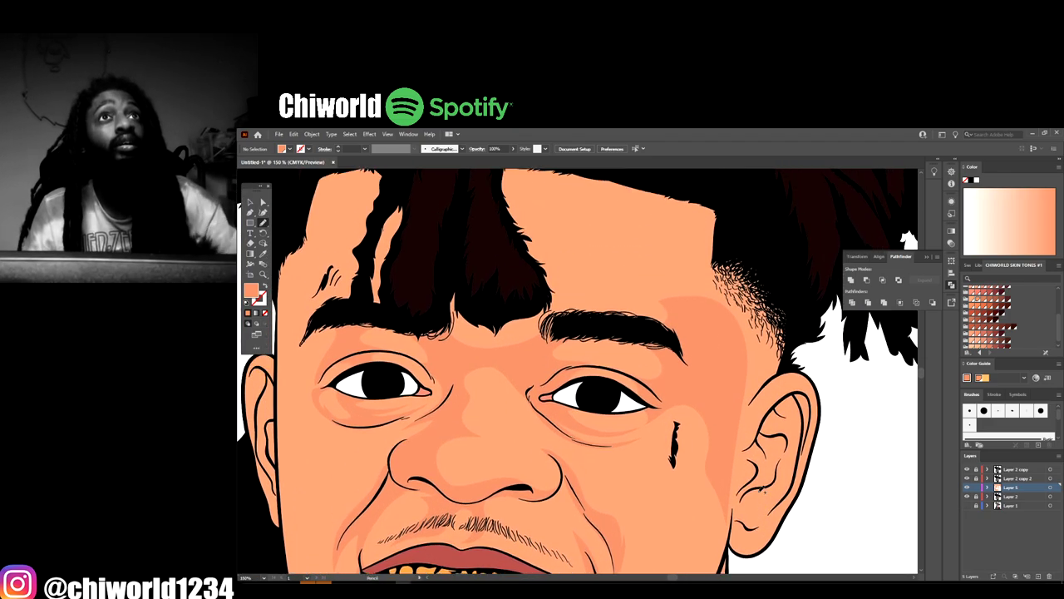
pyautogui.moveTo(614, 324)
pyautogui.mouseDown()
pyautogui.moveTo(680, 343)
pyautogui.moveTo(617, 326)
pyautogui.moveTo(638, 319)
pyautogui.moveTo(606, 273)
pyautogui.moveTo(585, 264)
pyautogui.moveTo(622, 254)
pyautogui.moveTo(602, 167)
pyautogui.moveTo(679, 179)
pyautogui.moveTo(732, 203)
pyautogui.moveTo(711, 348)
pyautogui.mouseUp()
pyautogui.hotkey('ctrl', '-')
pyautogui.hotkey('ctrl', '-')
pyautogui.hotkey('ctrl', '-')
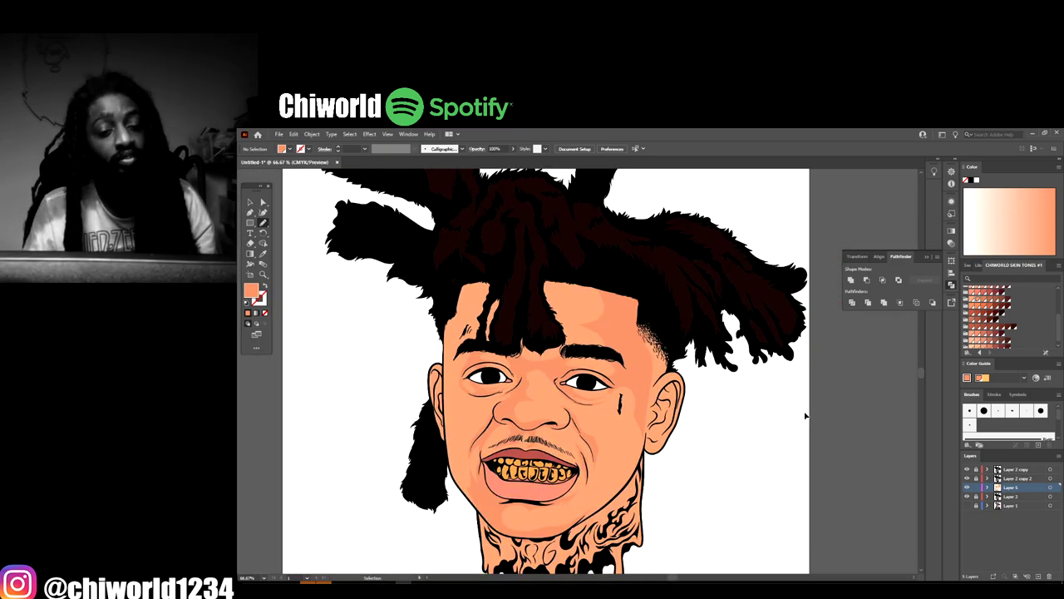
# Shade the outer cheek and jaw on the image's right side, from the temple beside the ear down along the jawline
pyautogui.scroll(-2, 790, 419)
pyautogui.scroll(3, 770, 424)
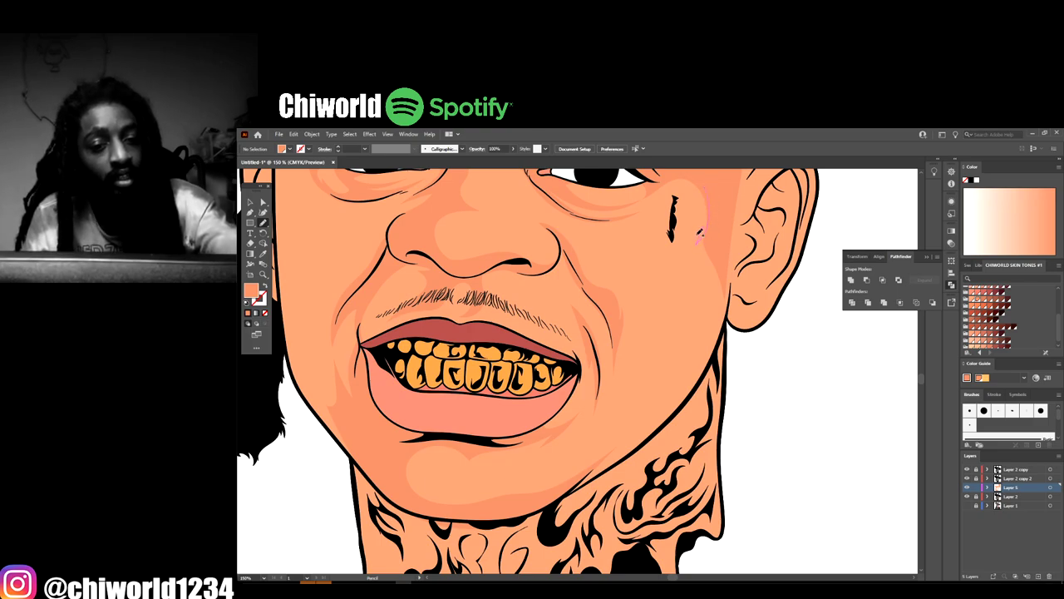
pyautogui.moveTo(688, 247)
pyautogui.mouseDown()
pyautogui.moveTo(713, 291)
pyautogui.moveTo(691, 375)
pyautogui.moveTo(626, 439)
pyautogui.moveTo(637, 411)
pyautogui.moveTo(617, 444)
pyautogui.moveTo(527, 505)
pyautogui.moveTo(732, 219)
pyautogui.moveTo(722, 172)
pyautogui.mouseUp()
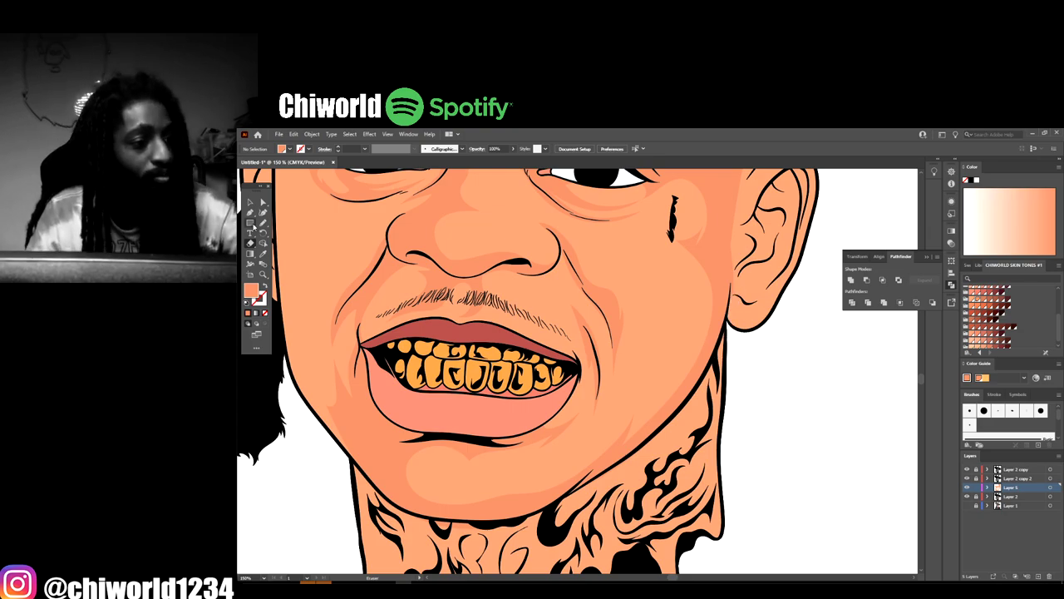
pyautogui.scroll(-4, 627, 410)
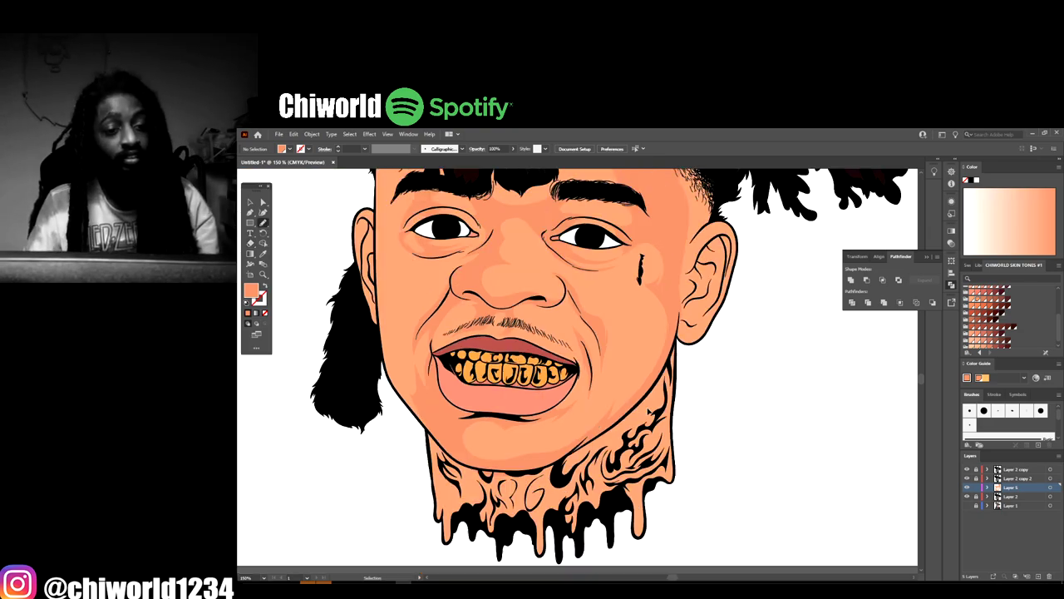
# Shade the image's left cheek from below the eye down the face edge, with jagged edges and a light patch beside the nose
pyautogui.scroll(4, 694, 446)
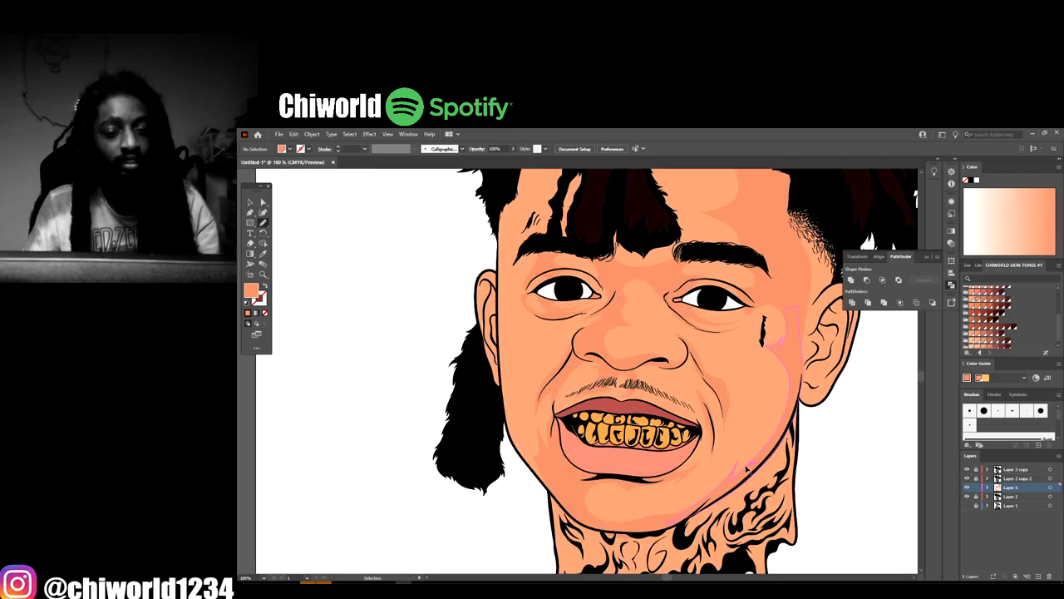
pyautogui.scroll(-2, 733, 456)
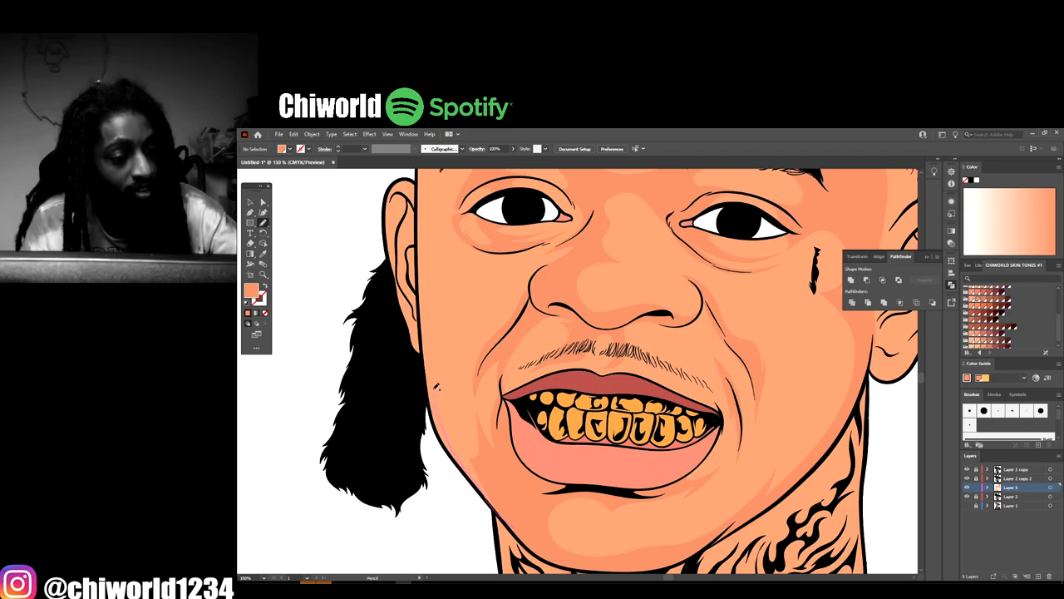
pyautogui.moveTo(431, 306)
pyautogui.mouseDown()
pyautogui.moveTo(449, 382)
pyautogui.moveTo(443, 333)
pyautogui.moveTo(463, 278)
pyautogui.moveTo(447, 284)
pyautogui.moveTo(458, 259)
pyautogui.moveTo(434, 266)
pyautogui.mouseUp()
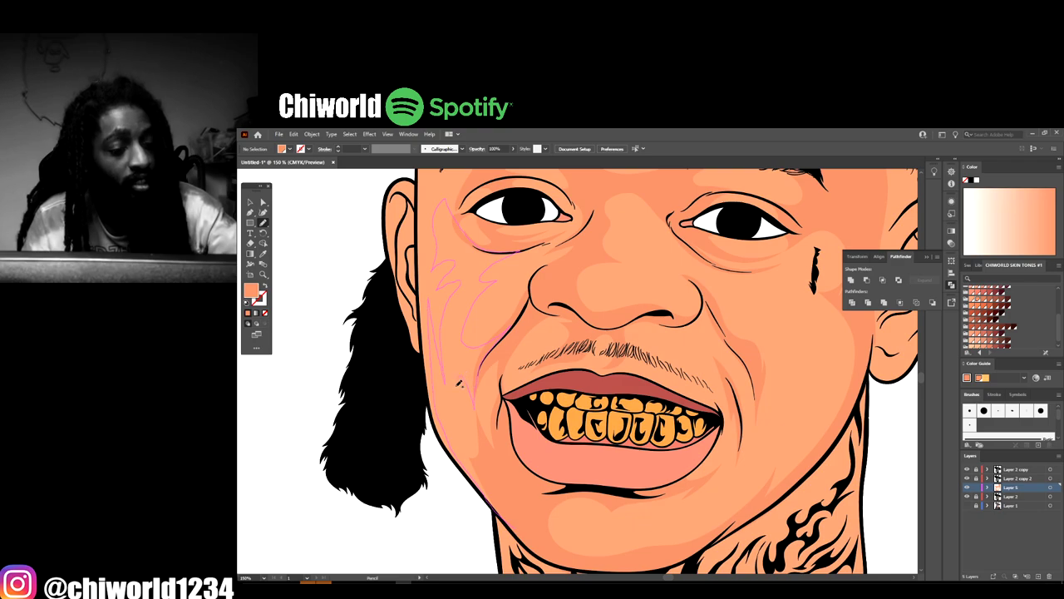
pyautogui.moveTo(515, 513); pyautogui.dragTo(521, 522)
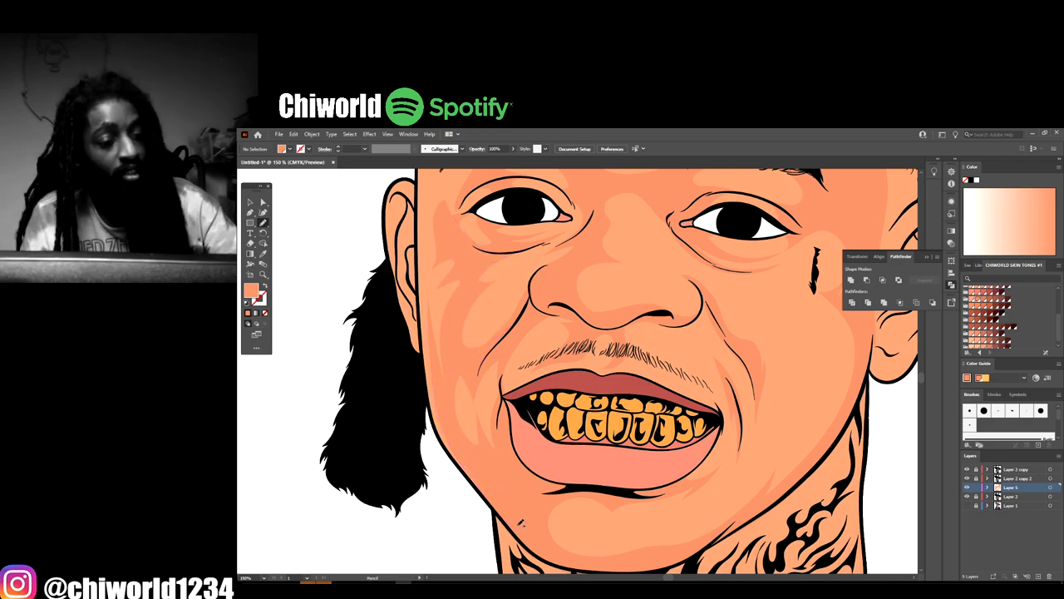
pyautogui.hotkey('ctrl', '-')
pyautogui.hotkey('ctrl', '-')
pyautogui.hotkey('ctrl', '-')
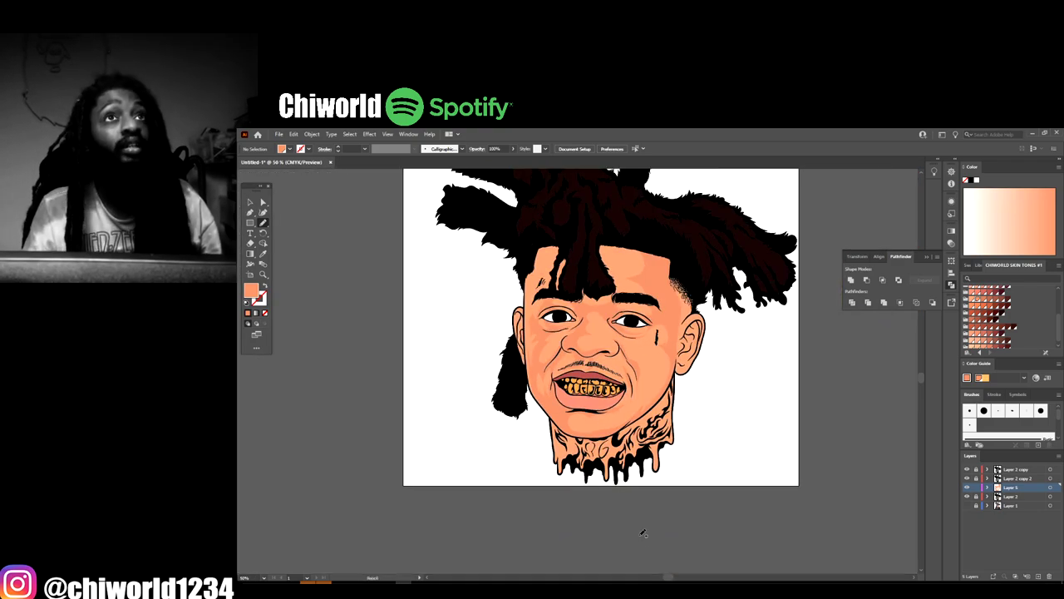
# Extend the image's left cheek shadow with a freehand shape on the lower cheek between the mouth corner and the jawline
pyautogui.hotkey('ctrl', '+')
pyautogui.hotkey('ctrl', '+')
pyautogui.hotkey('ctrl', '+')
pyautogui.hotkey('ctrl', '+')
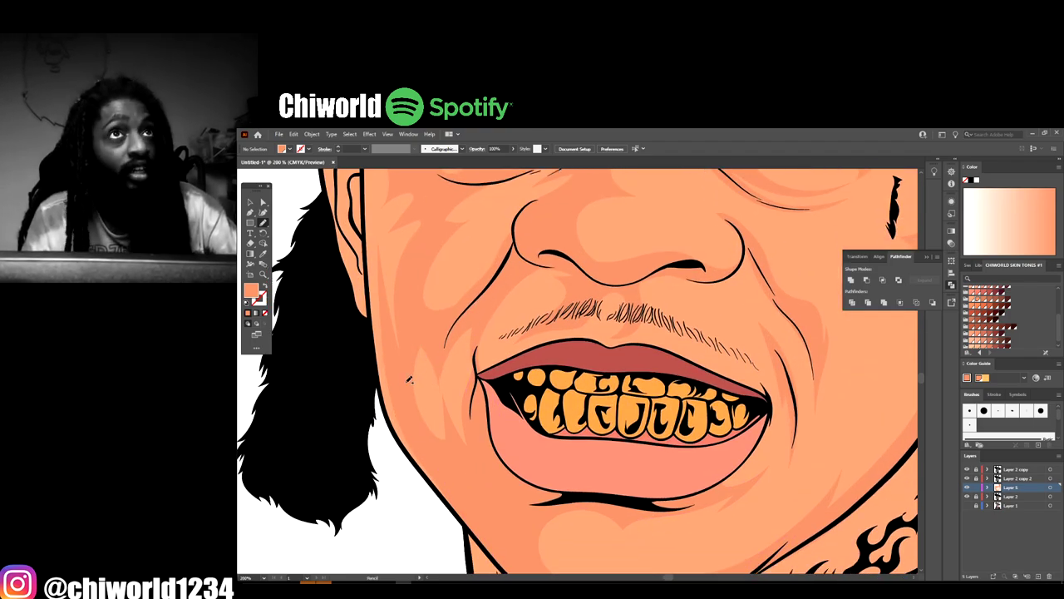
pyautogui.moveTo(456, 458); pyautogui.dragTo(449, 400)
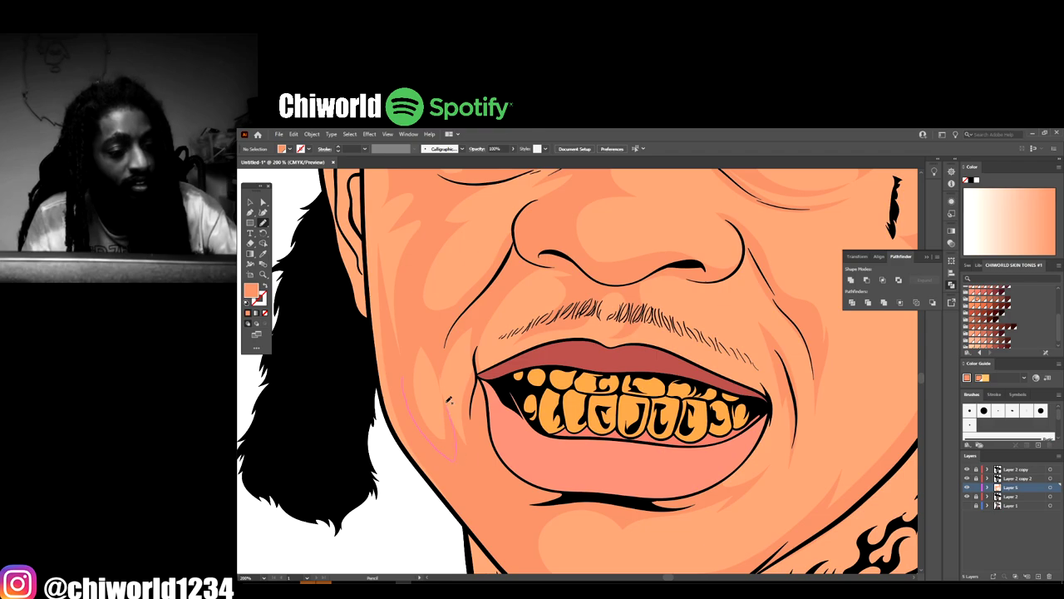
pyautogui.moveTo(453, 325); pyautogui.dragTo(454, 324)
pyautogui.hotkey('ctrl', '-')
pyautogui.hotkey('ctrl', '-')
pyautogui.hotkey('ctrl', '-')
pyautogui.hotkey('ctrl', '-')
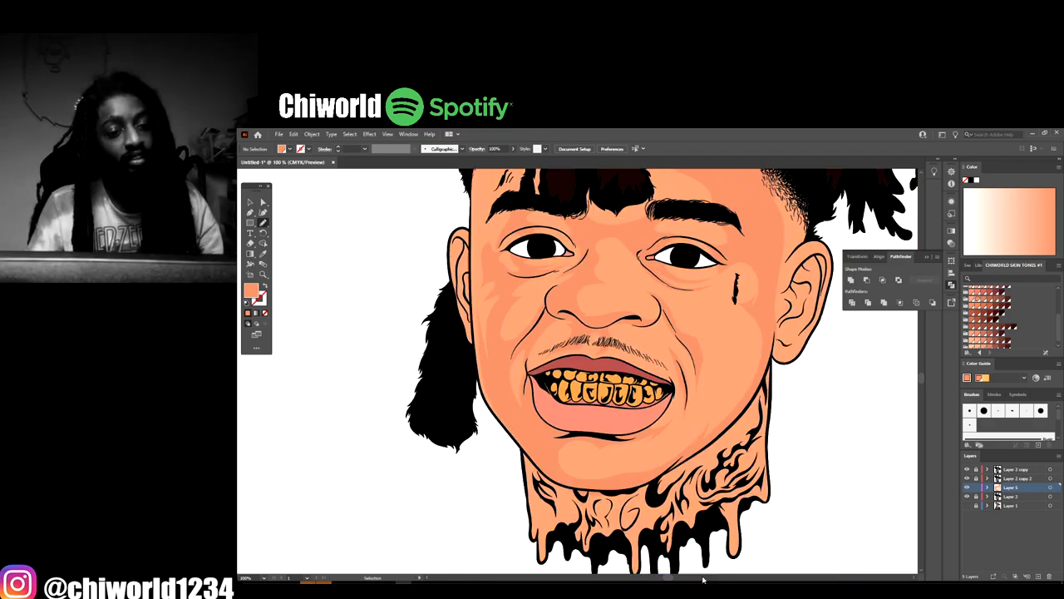
pyautogui.hotkey('ctrl', '+')
pyautogui.hotkey('ctrl', '+')
pyautogui.hotkey('ctrl', '+')
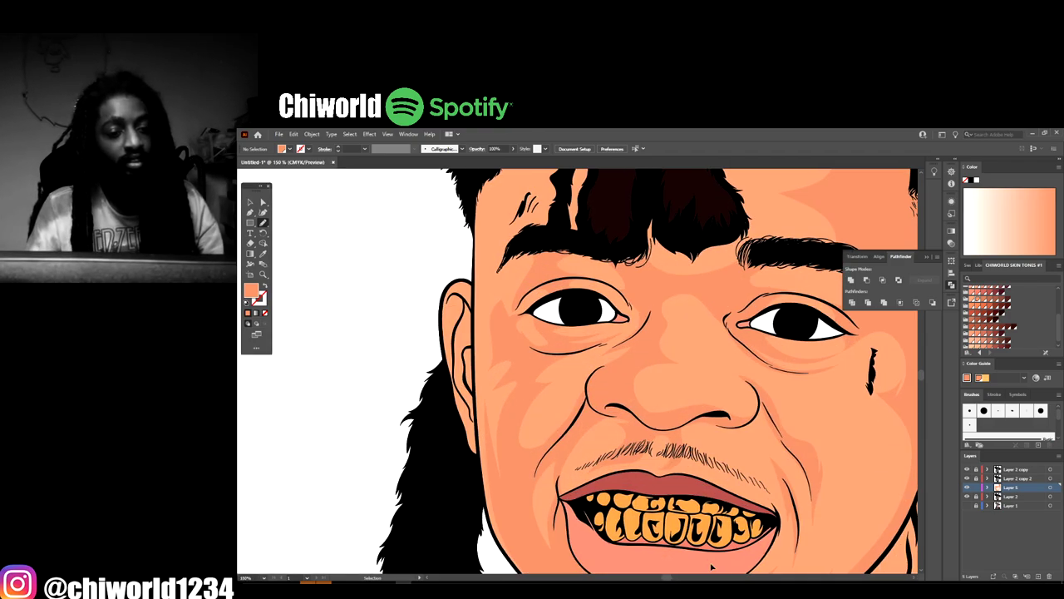
# Shade the temple beside the image's left eye and eyebrow, and the forehead skin showing between the hair strands above
pyautogui.scroll(2, 502, 399)
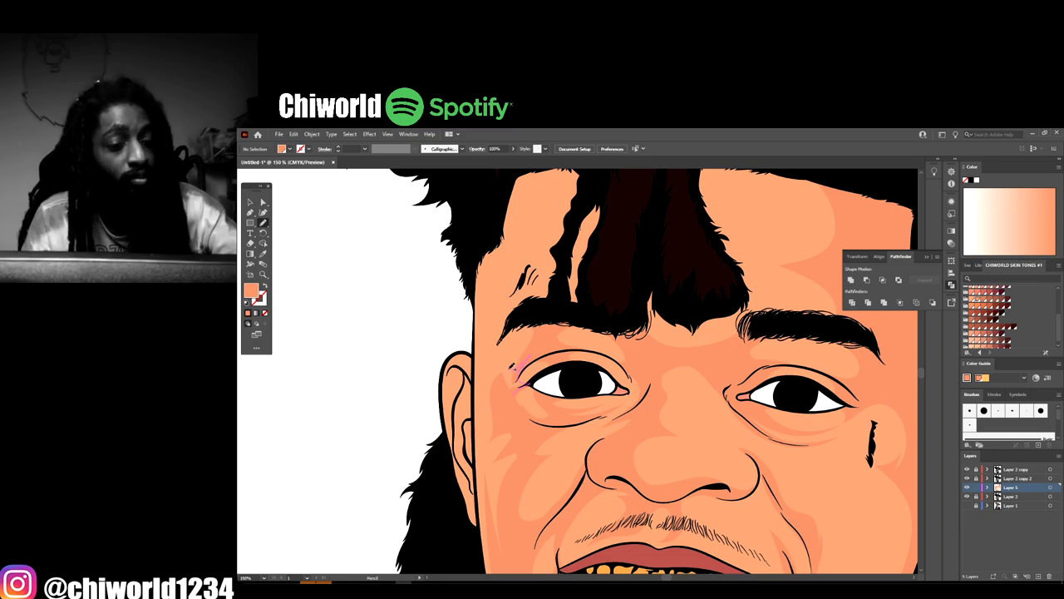
pyautogui.moveTo(516, 333)
pyautogui.mouseDown()
pyautogui.moveTo(553, 308)
pyautogui.moveTo(546, 292)
pyautogui.mouseUp()
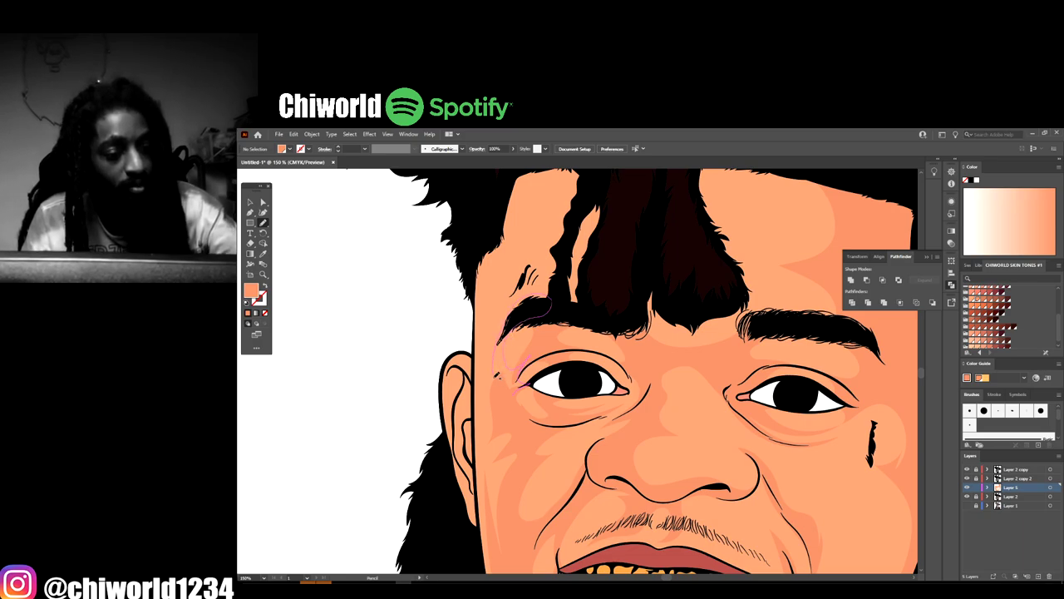
pyautogui.scroll(4, 474, 372)
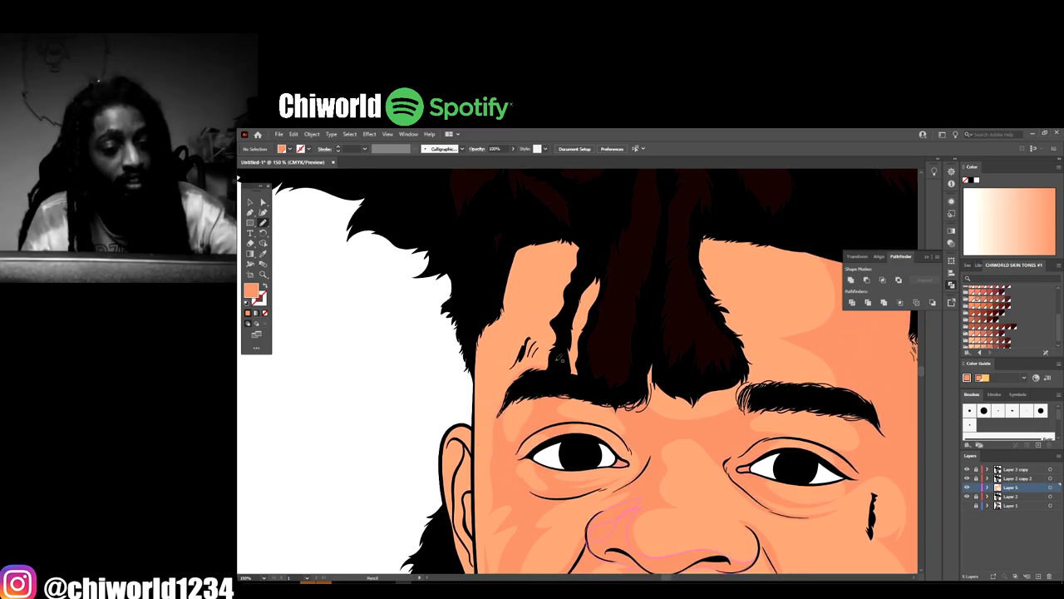
pyautogui.moveTo(605, 362)
pyautogui.mouseDown()
pyautogui.moveTo(510, 393)
pyautogui.moveTo(540, 324)
pyautogui.mouseUp()
pyautogui.moveTo(525, 255)
pyautogui.mouseDown()
pyautogui.moveTo(619, 231)
pyautogui.moveTo(572, 381)
pyautogui.mouseUp()
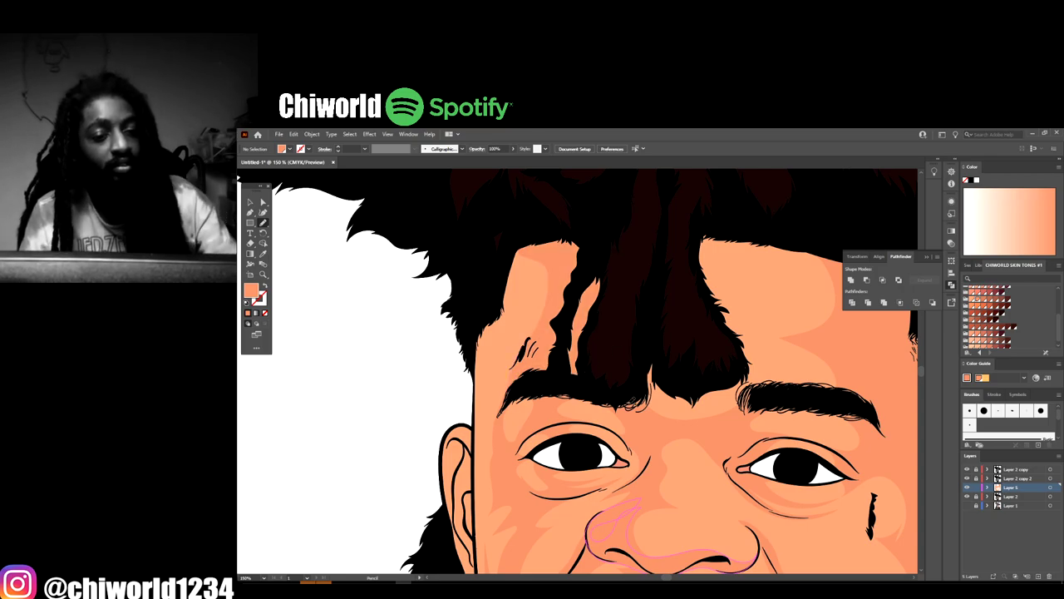
pyautogui.moveTo(627, 357)
pyautogui.mouseDown()
pyautogui.moveTo(626, 401)
pyautogui.moveTo(657, 402)
pyautogui.mouseUp()
pyautogui.moveTo(670, 357)
pyautogui.mouseDown()
pyautogui.moveTo(741, 379)
pyautogui.moveTo(754, 355)
pyautogui.moveTo(710, 282)
pyautogui.moveTo(722, 253)
pyautogui.moveTo(710, 217)
pyautogui.mouseUp()
# Shade the image's left ear with a darker peach shape following the outer rim down to where it meets the face
pyautogui.hotkey('ctrl', '-')
pyautogui.hotkey('ctrl', '-')
pyautogui.hotkey('ctrl', '-')
pyautogui.hotkey('ctrl', '-')
pyautogui.hotkey('ctrl', '-')
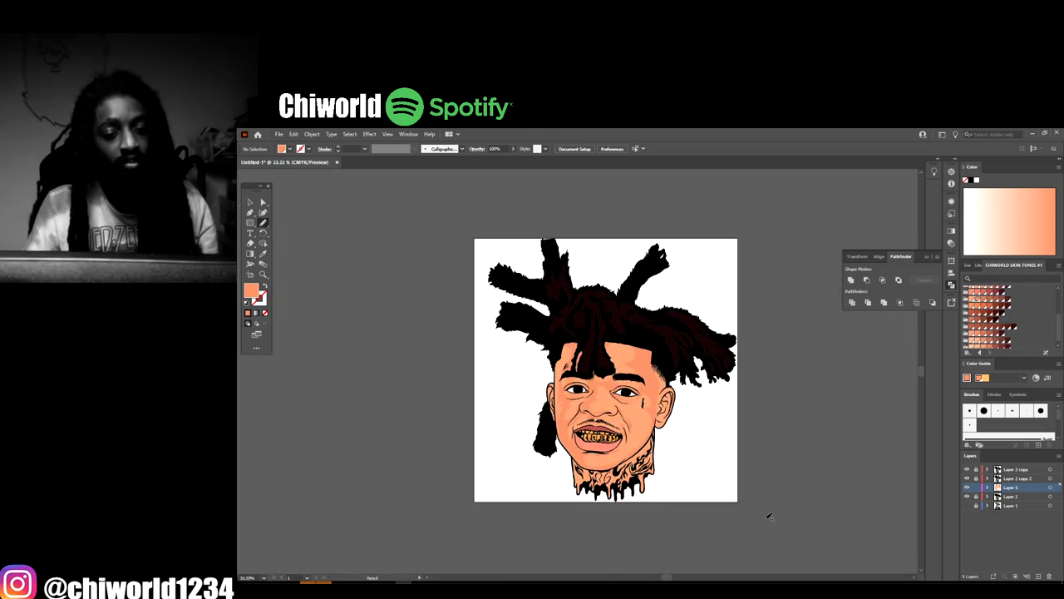
pyautogui.hotkey('ctrl', '+')
pyautogui.hotkey('ctrl', '+')
pyautogui.scroll(6, 749, 519)
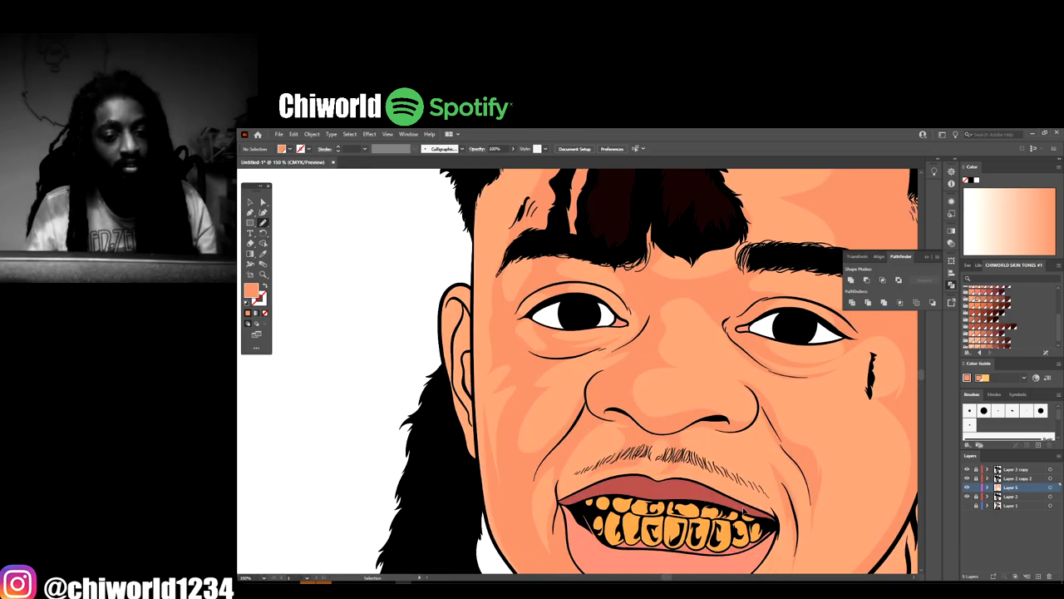
pyautogui.scroll(3, 744, 511)
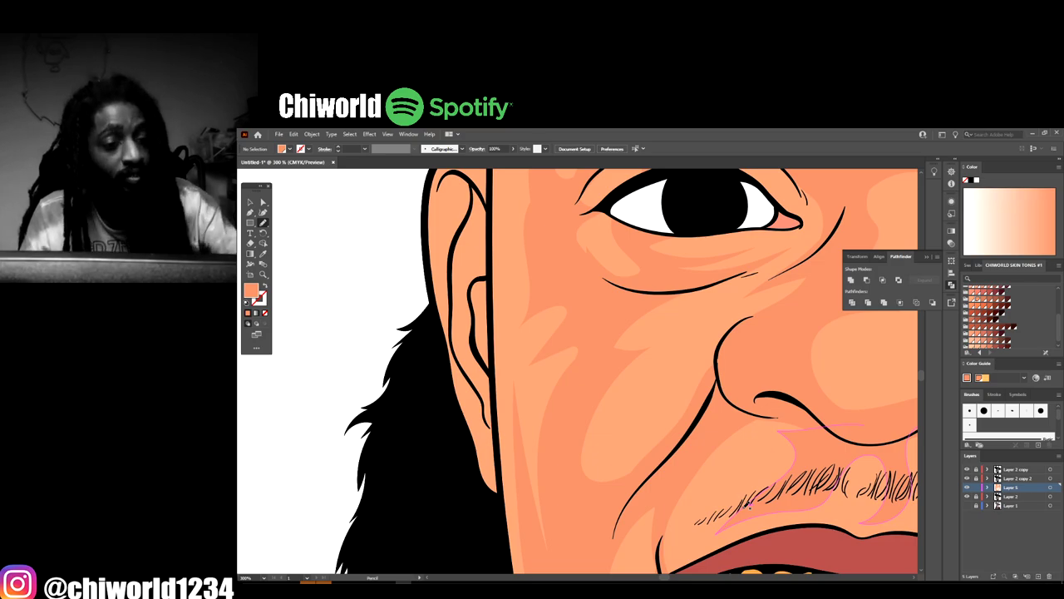
pyautogui.scroll(1, 748, 503)
pyautogui.moveTo(502, 498); pyautogui.dragTo(456, 386)
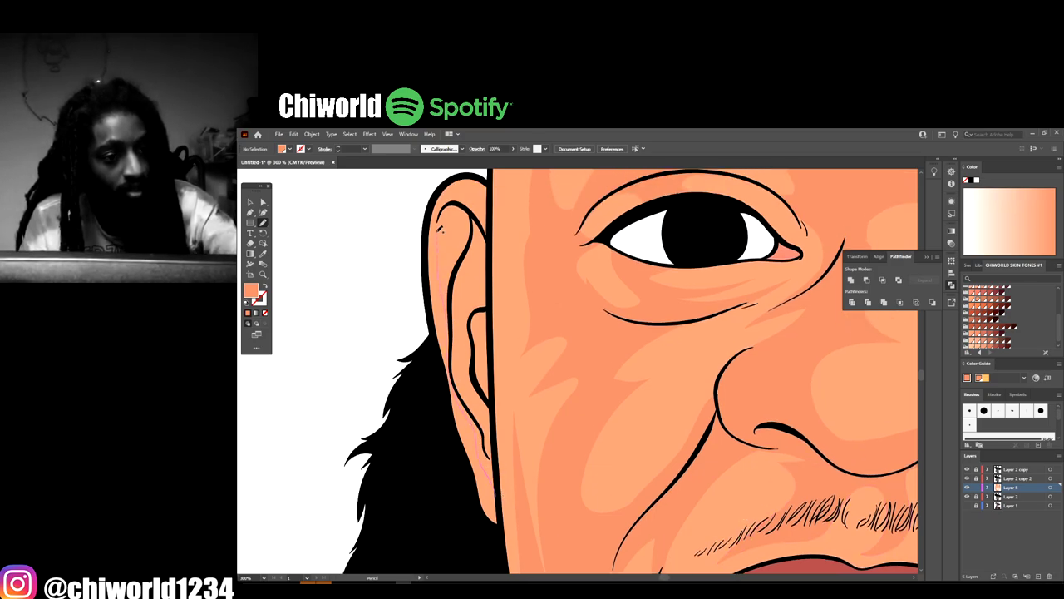
pyautogui.moveTo(440, 228)
pyautogui.mouseDown()
pyautogui.moveTo(447, 202)
pyautogui.moveTo(470, 206)
pyautogui.moveTo(492, 260)
pyautogui.moveTo(492, 281)
pyautogui.moveTo(482, 235)
pyautogui.moveTo(453, 332)
pyautogui.moveTo(467, 403)
pyautogui.moveTo(487, 423)
pyautogui.moveTo(470, 317)
pyautogui.moveTo(493, 265)
pyautogui.moveTo(500, 529)
pyautogui.mouseUp()
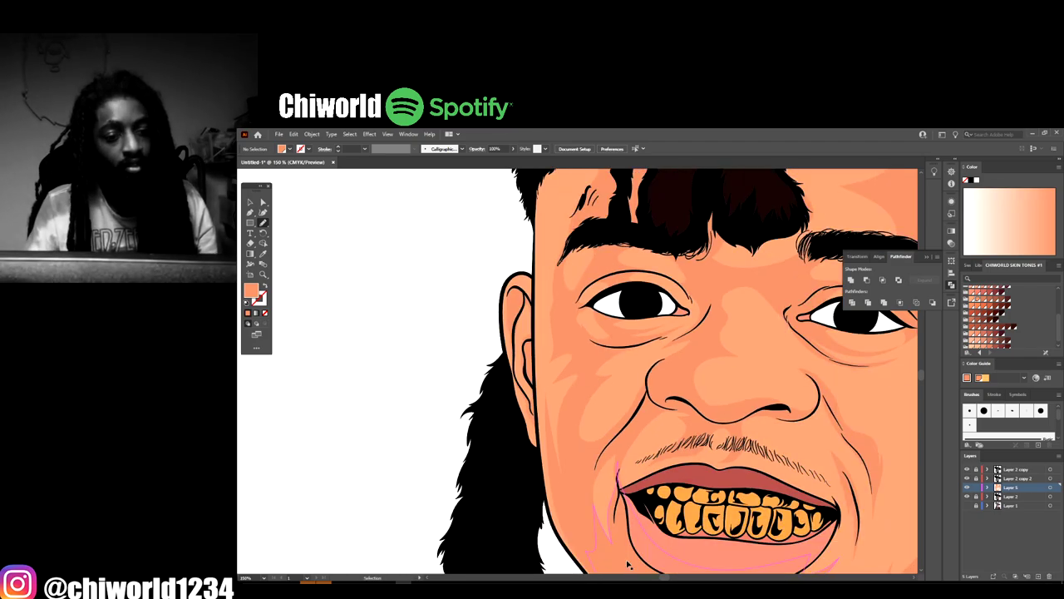
# Shade the inner folds and lobe crease of the image's right ear, and the skin where its front edge meets the temple
pyautogui.hotkey('ctrl', '-')
pyautogui.hotkey('ctrl', '-')
pyautogui.hotkey('ctrl', '-')
pyautogui.hotkey('ctrl', '+')
pyautogui.hotkey('ctrl', '+')
pyautogui.hotkey('ctrl', '+')
pyautogui.hotkey('ctrl', '+')
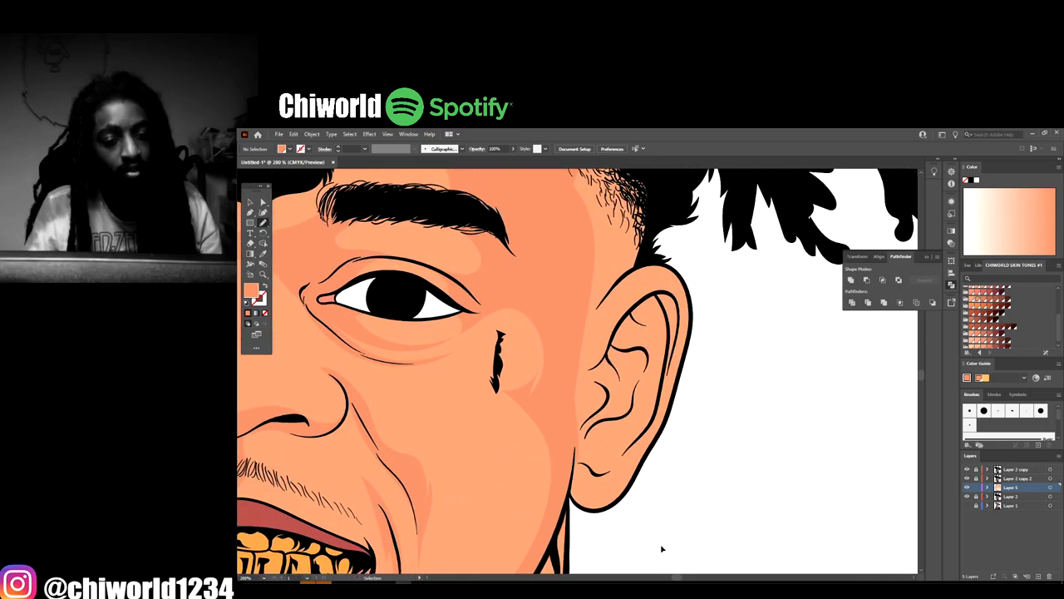
pyautogui.scroll(-2, 662, 549)
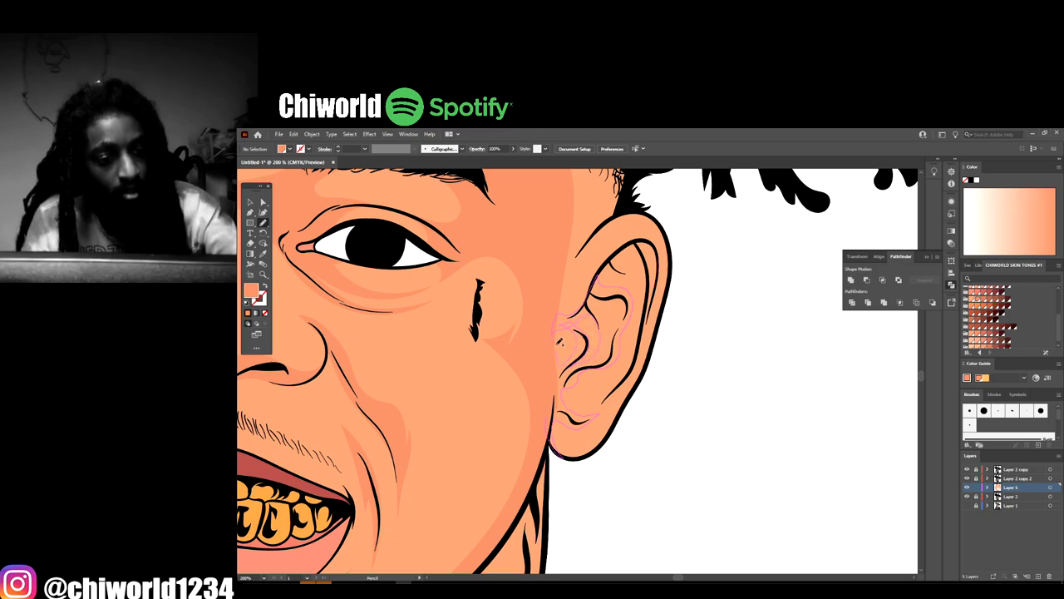
pyautogui.scroll(3, 538, 398)
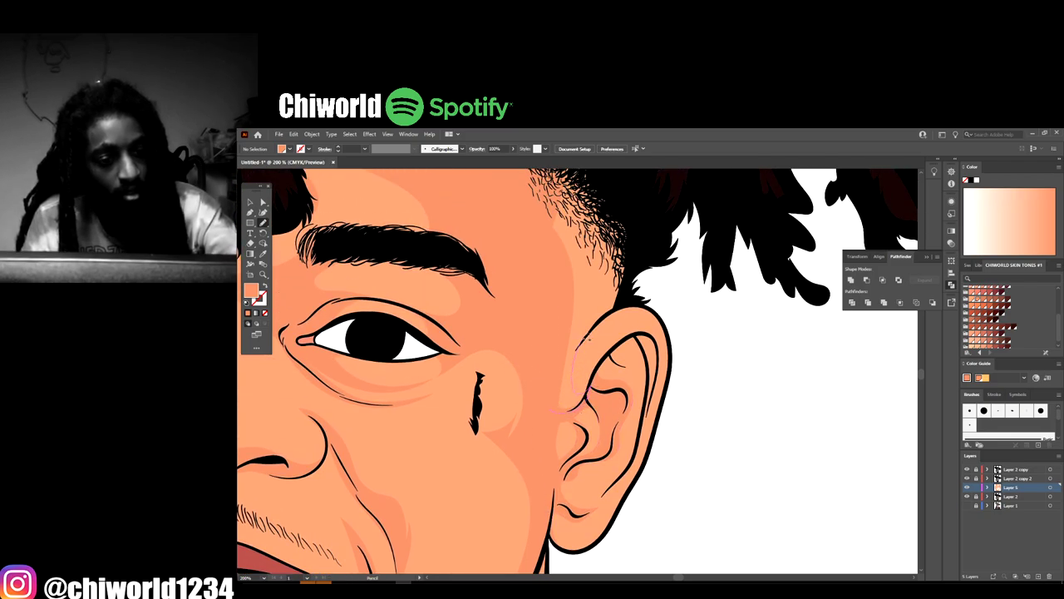
pyautogui.scroll(2, 565, 353)
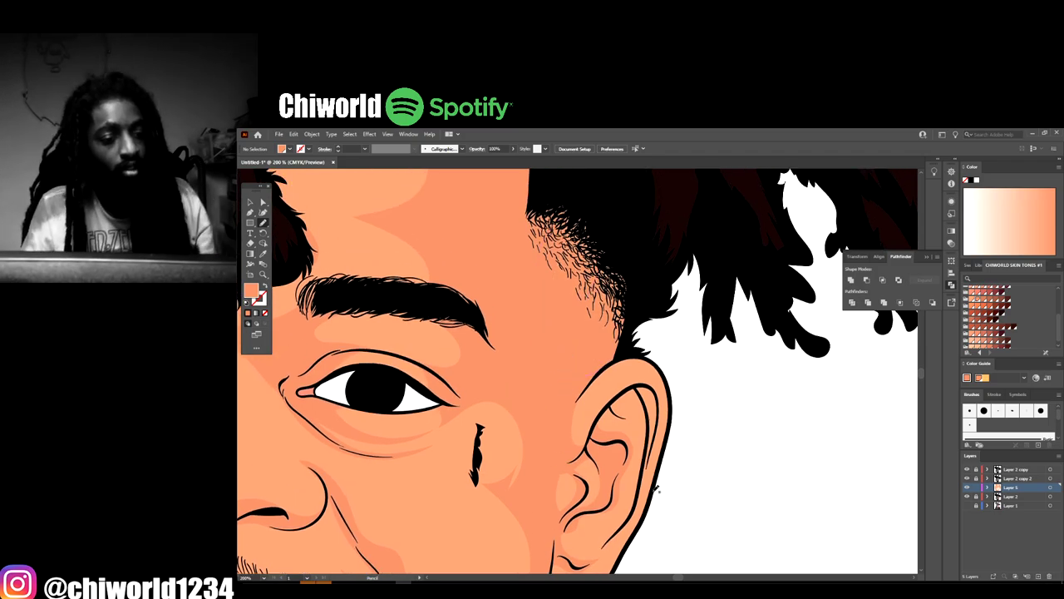
# Add narrow shadows inside the upper hollow of the image's right ear and along the long fold beside its outer rim
pyautogui.scroll(-5, 657, 491)
pyautogui.scroll(7, 654, 491)
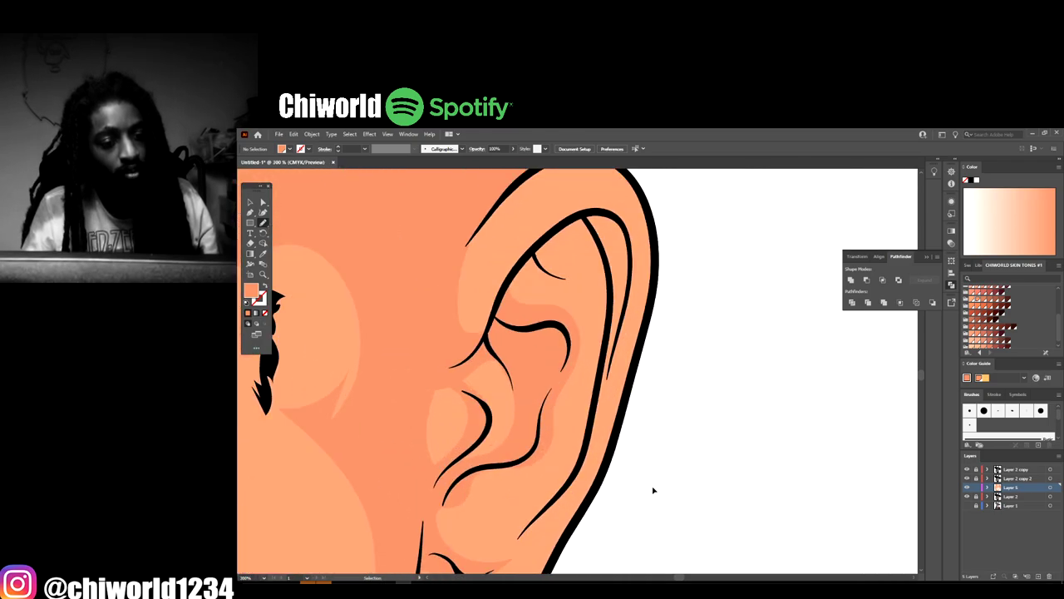
pyautogui.scroll(2, 654, 491)
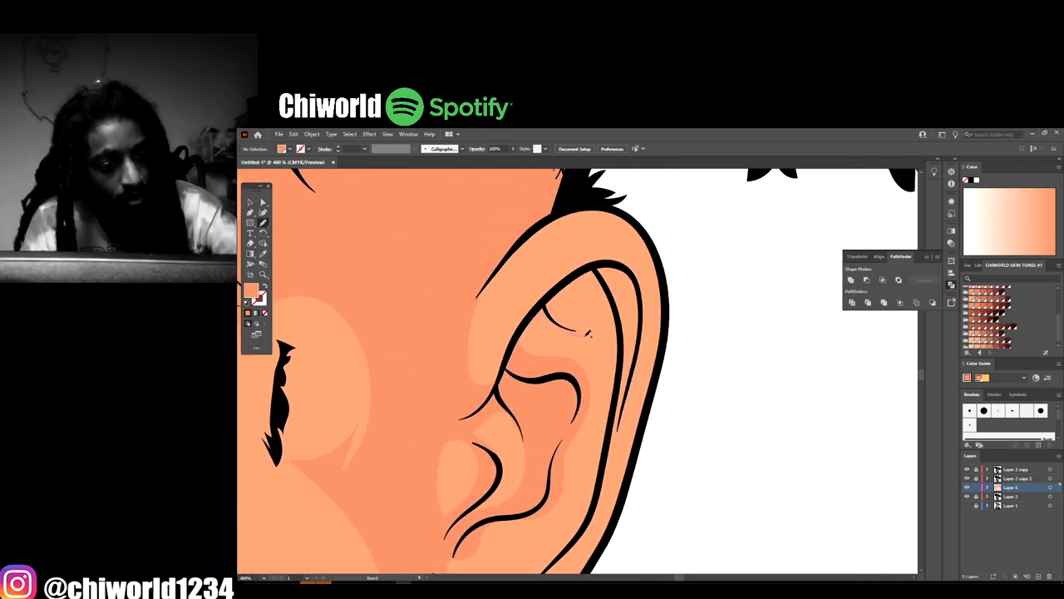
pyautogui.moveTo(612, 331); pyautogui.dragTo(597, 497)
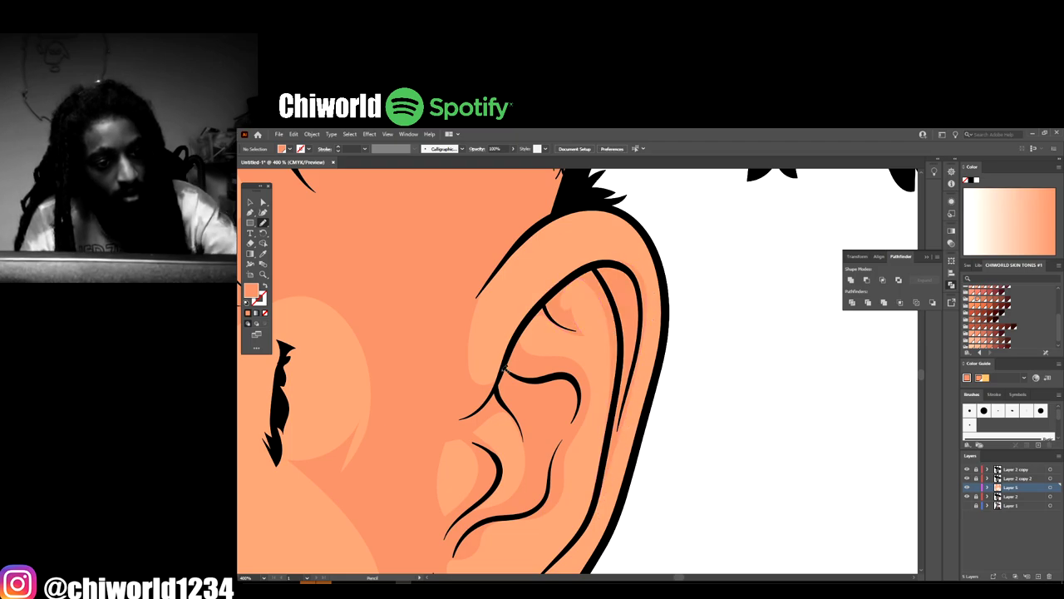
pyautogui.scroll(-6, 587, 318)
pyautogui.moveTo(619, 253); pyautogui.dragTo(585, 385)
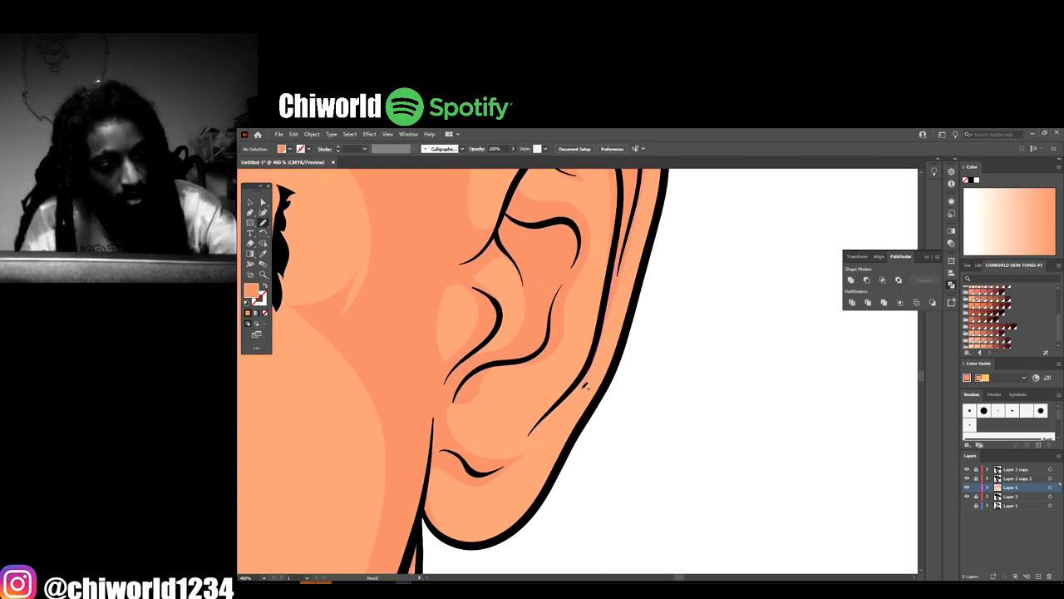
pyautogui.moveTo(531, 441); pyautogui.dragTo(532, 438)
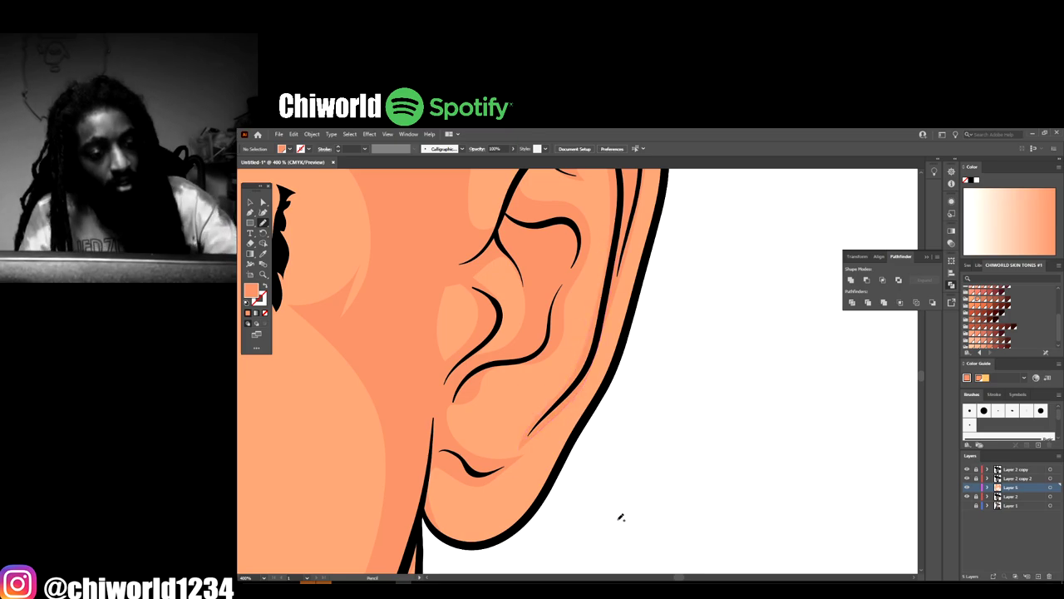
# Add a small curved shadow below the lower inner fold of the image's right ear, just above the lobe
pyautogui.hotkey('ctrl', '-')
pyautogui.hotkey('ctrl', '-')
pyautogui.hotkey('ctrl', '+')
pyautogui.hotkey('ctrl', '+')
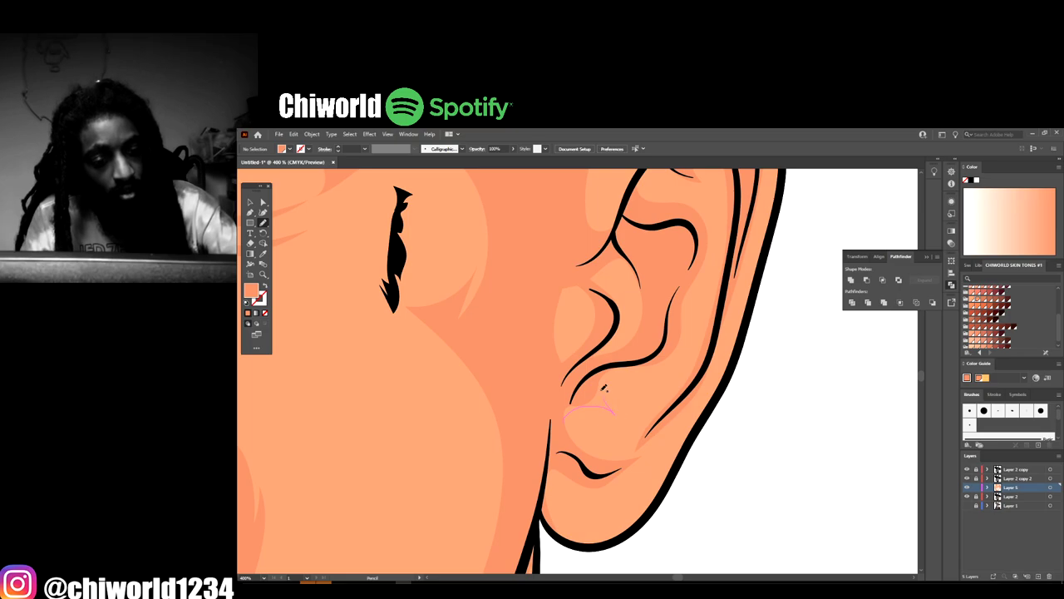
pyautogui.moveTo(605, 388)
pyautogui.mouseDown()
pyautogui.moveTo(556, 413)
pyautogui.moveTo(564, 421)
pyautogui.mouseUp()
# Shade the neck directly beneath the jawline on the image's right side, from below the ear toward the chin
pyautogui.scroll(-10, 627, 495)
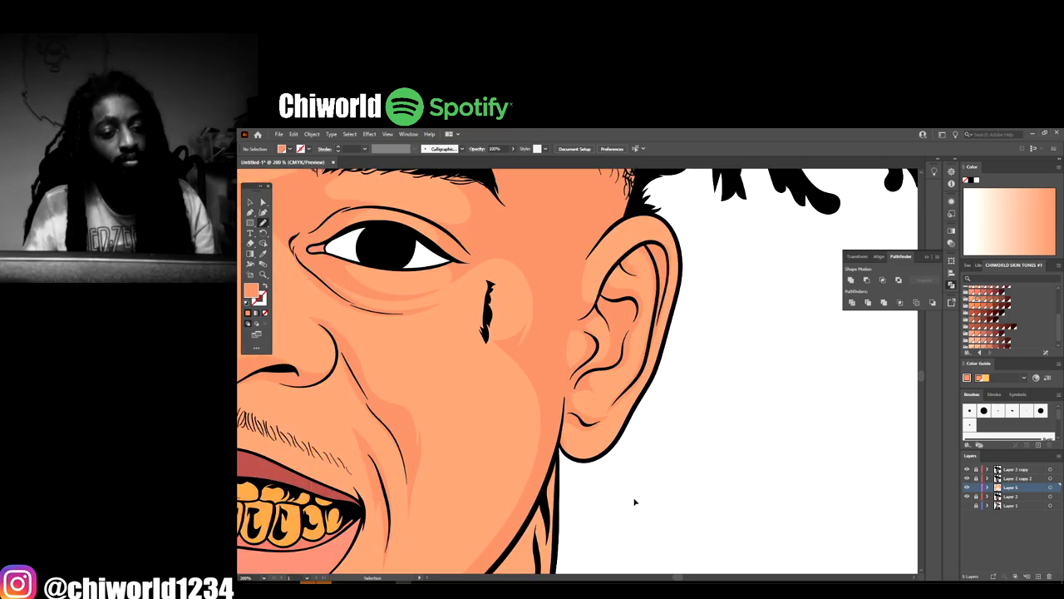
pyautogui.scroll(4, 618, 494)
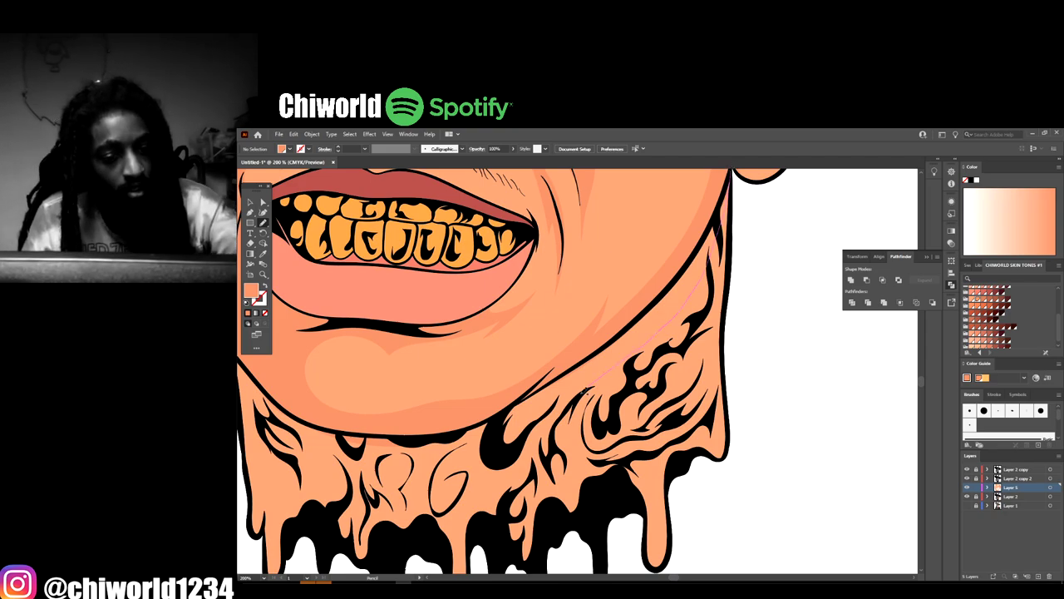
pyautogui.moveTo(585, 392)
pyautogui.mouseDown()
pyautogui.moveTo(477, 485)
pyautogui.moveTo(492, 447)
pyautogui.moveTo(382, 455)
pyautogui.moveTo(324, 422)
pyautogui.moveTo(563, 369)
pyautogui.mouseUp()
pyautogui.moveTo(712, 220); pyautogui.dragTo(714, 218)
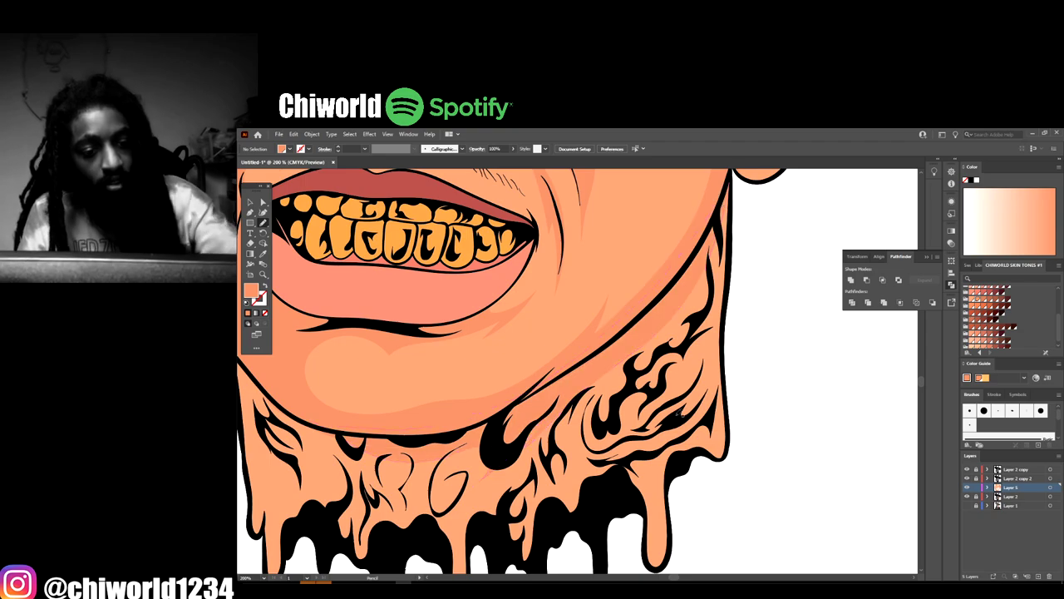
# Shade the image's left side of the neck from the jawline down through the tattoo into the drips
pyautogui.scroll(-4, 735, 461)
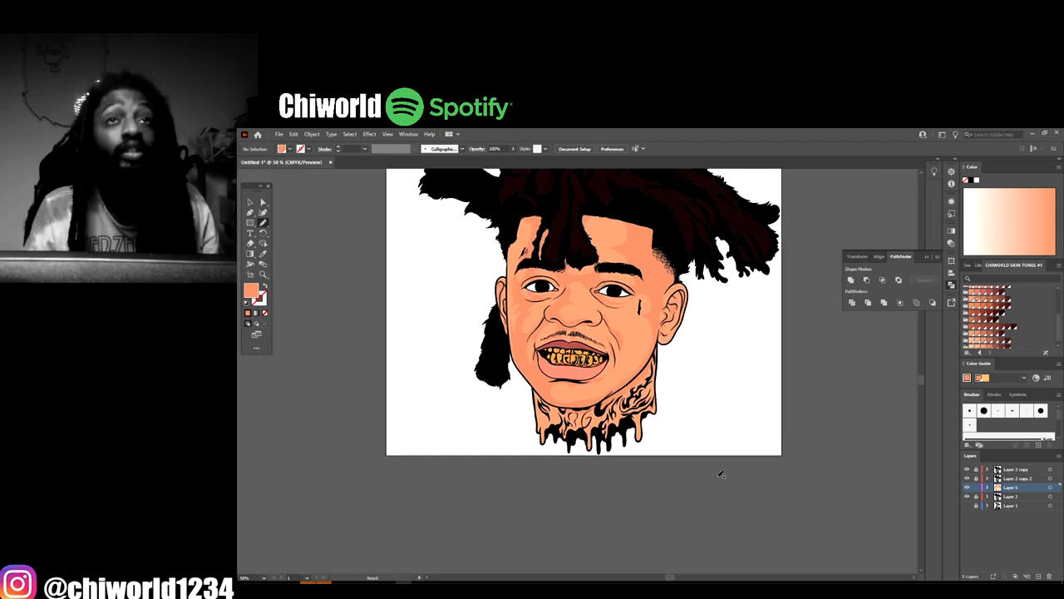
pyautogui.scroll(3, 574, 333)
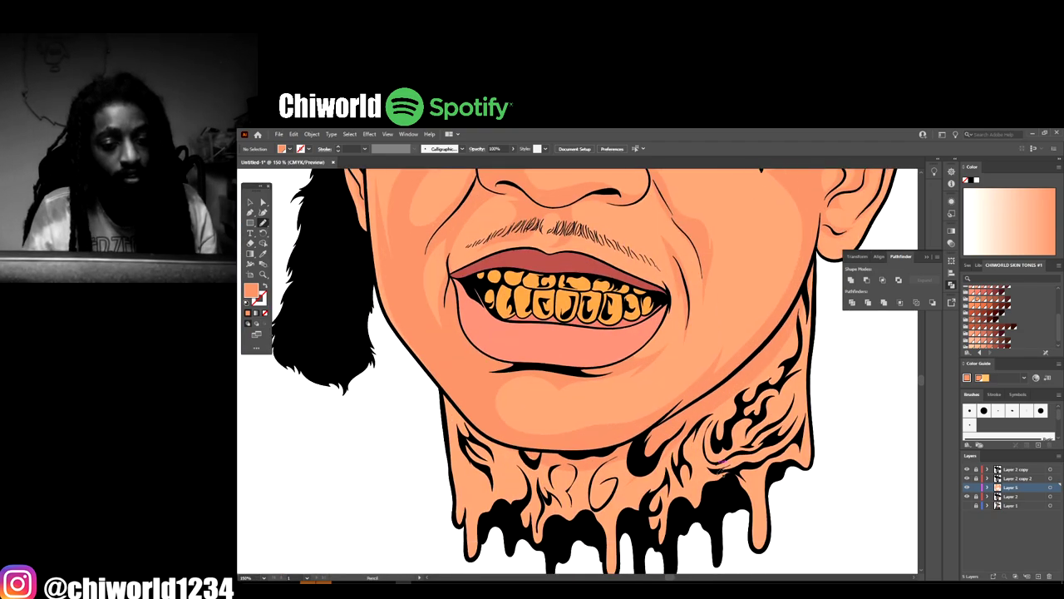
pyautogui.scroll(-3, 448, 324)
pyautogui.moveTo(440, 313)
pyautogui.mouseDown()
pyautogui.moveTo(455, 444)
pyautogui.moveTo(467, 445)
pyautogui.moveTo(476, 487)
pyautogui.moveTo(487, 445)
pyautogui.moveTo(504, 439)
pyautogui.moveTo(538, 472)
pyautogui.moveTo(573, 443)
pyautogui.mouseUp()
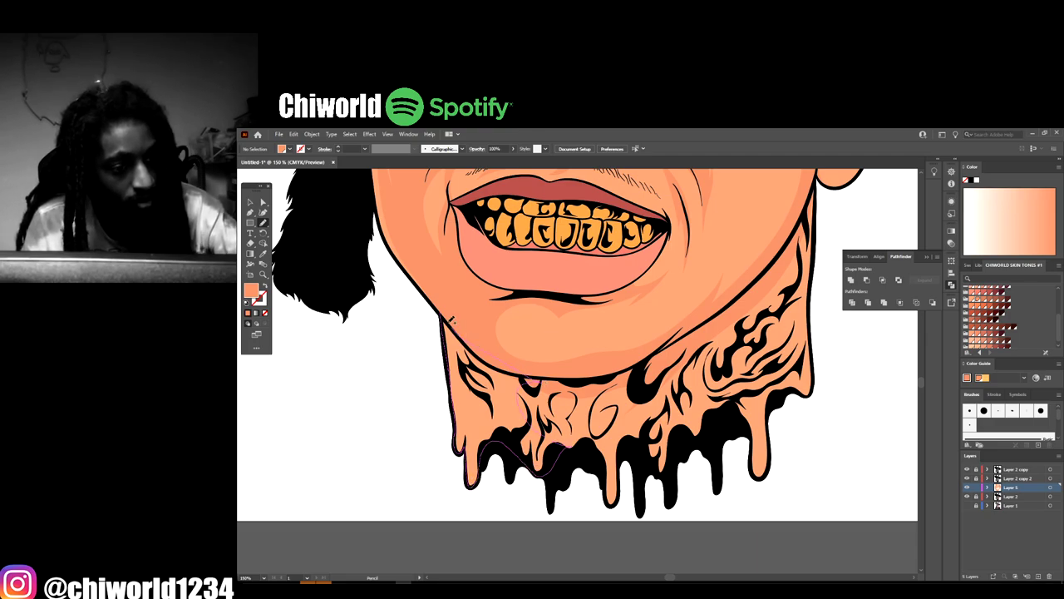
pyautogui.moveTo(452, 318); pyautogui.dragTo(434, 303)
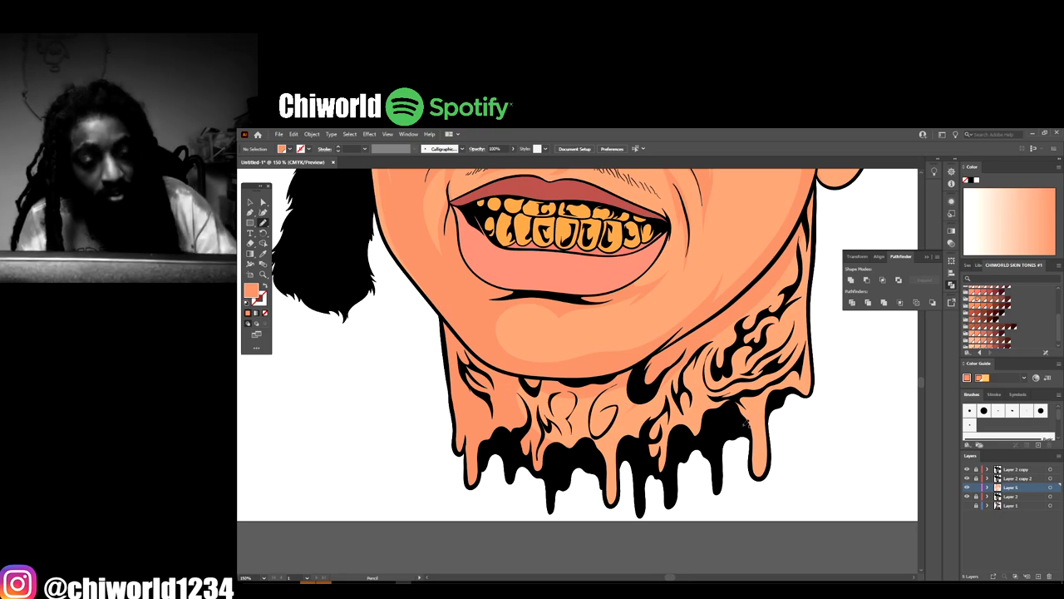
# Extend the neck shadow on the image's right side across the tattoo and up the outer neck edge toward the ear
pyautogui.hotkey('ctrl', '-')
pyautogui.hotkey('ctrl', '-')
pyautogui.hotkey('ctrl', '+')
pyautogui.hotkey('ctrl', '+')
pyautogui.hotkey('ctrl', '+')
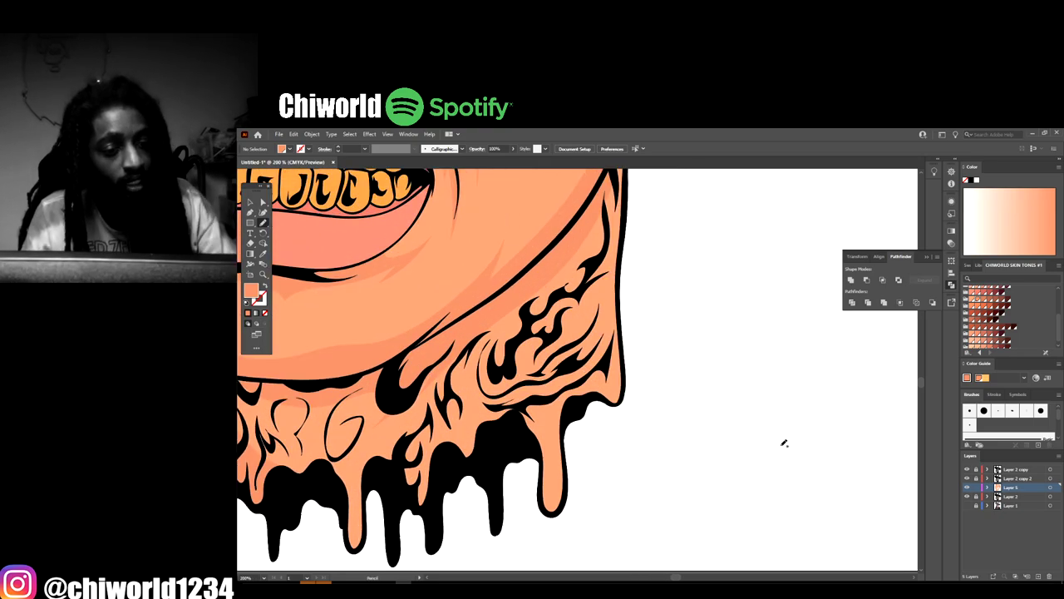
pyautogui.moveTo(576, 237)
pyautogui.mouseDown()
pyautogui.moveTo(532, 330)
pyautogui.moveTo(546, 343)
pyautogui.moveTo(504, 435)
pyautogui.moveTo(470, 366)
pyautogui.moveTo(499, 309)
pyautogui.mouseUp()
pyautogui.scroll(2, 560, 302)
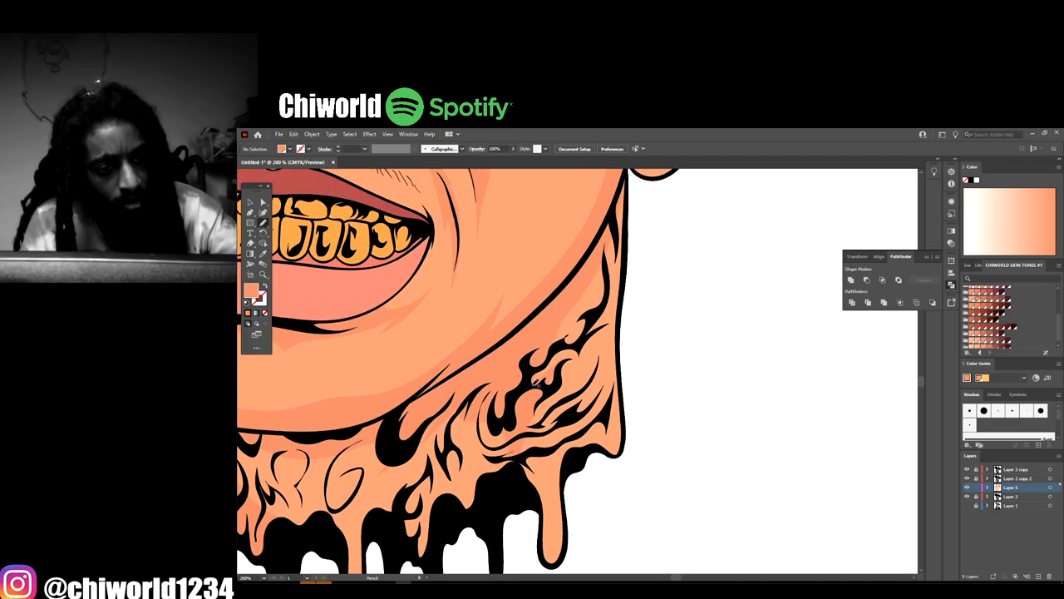
pyautogui.moveTo(604, 308)
pyautogui.mouseDown()
pyautogui.moveTo(624, 447)
pyautogui.moveTo(624, 173)
pyautogui.mouseUp()
# Lock the skin shadow layer and create a new layer directly above it
pyautogui.scroll(-5, 697, 407)
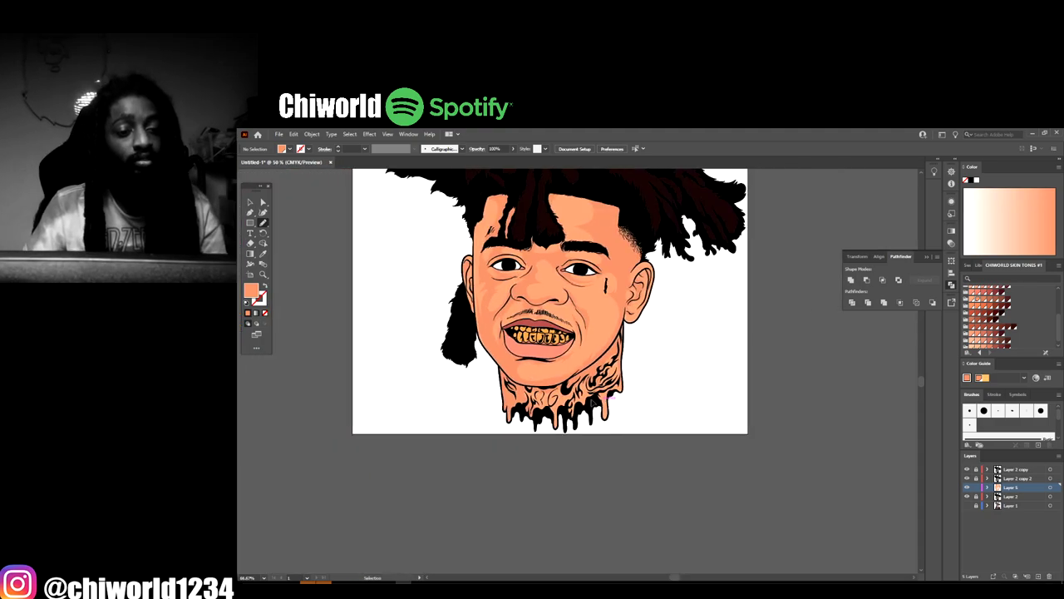
pyautogui.scroll(2, 697, 408)
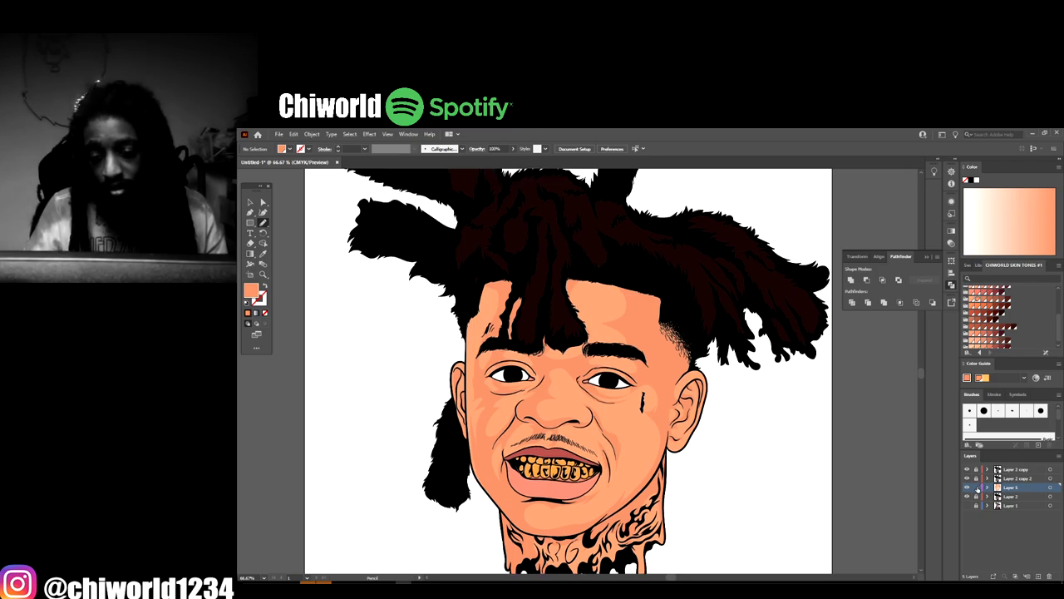
pyautogui.click(1038, 576)
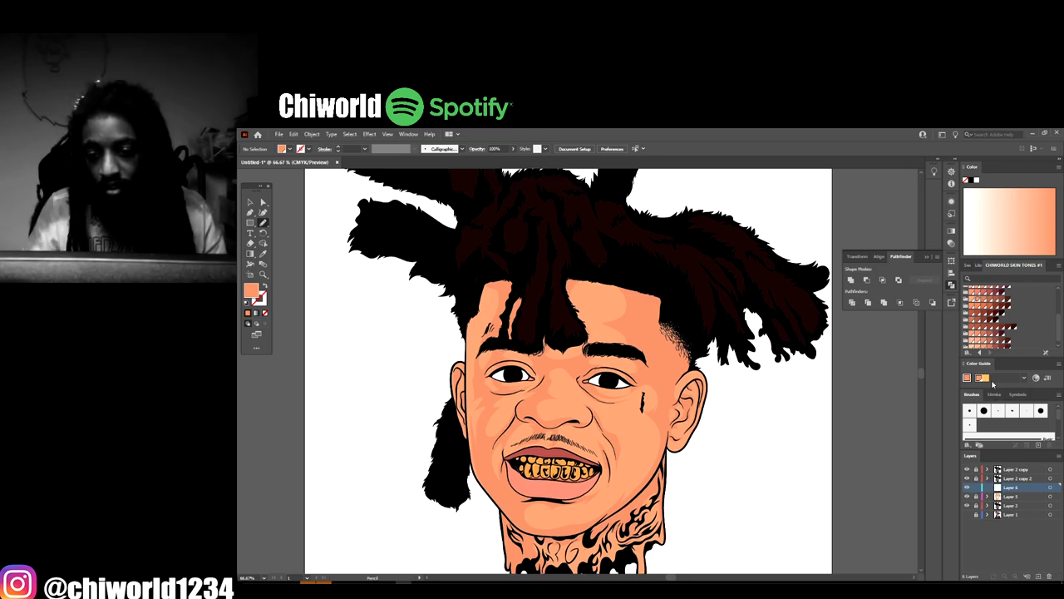
# Try a darker orange skin swatch with a freehand test shape beside the hairline on the image's right temple, and undo the shape
pyautogui.click(983, 299)
pyautogui.scroll(-2, 915, 365)
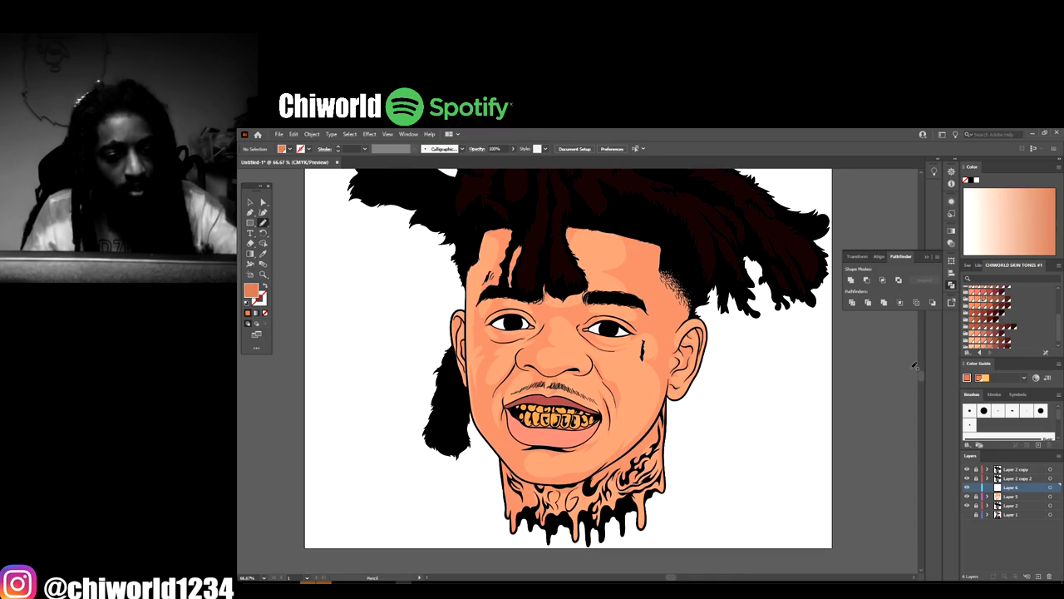
pyautogui.moveTo(659, 306); pyautogui.dragTo(642, 291)
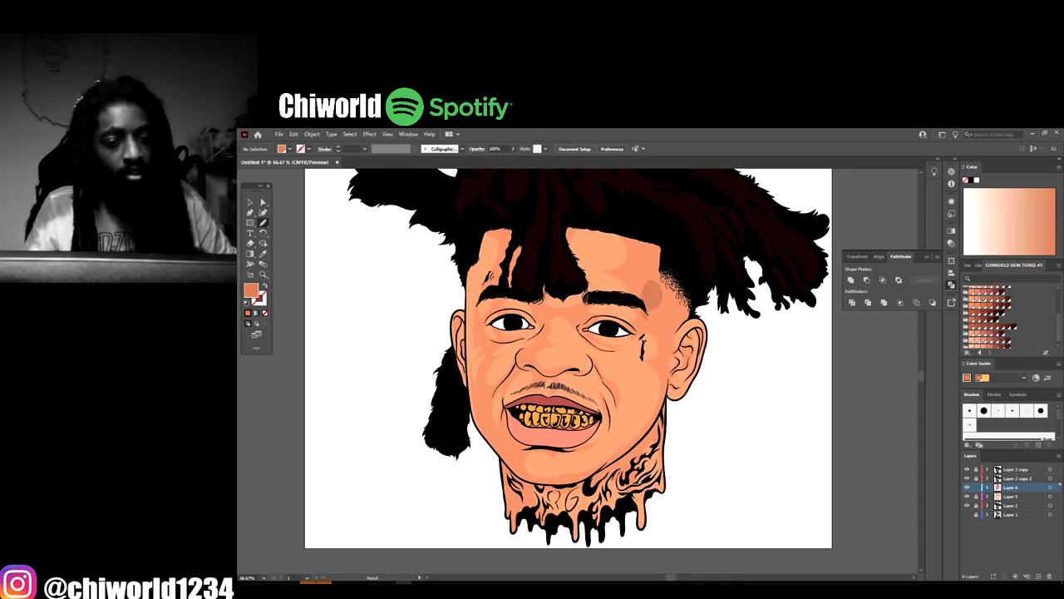
pyautogui.hotkey('ctrl', 'z')
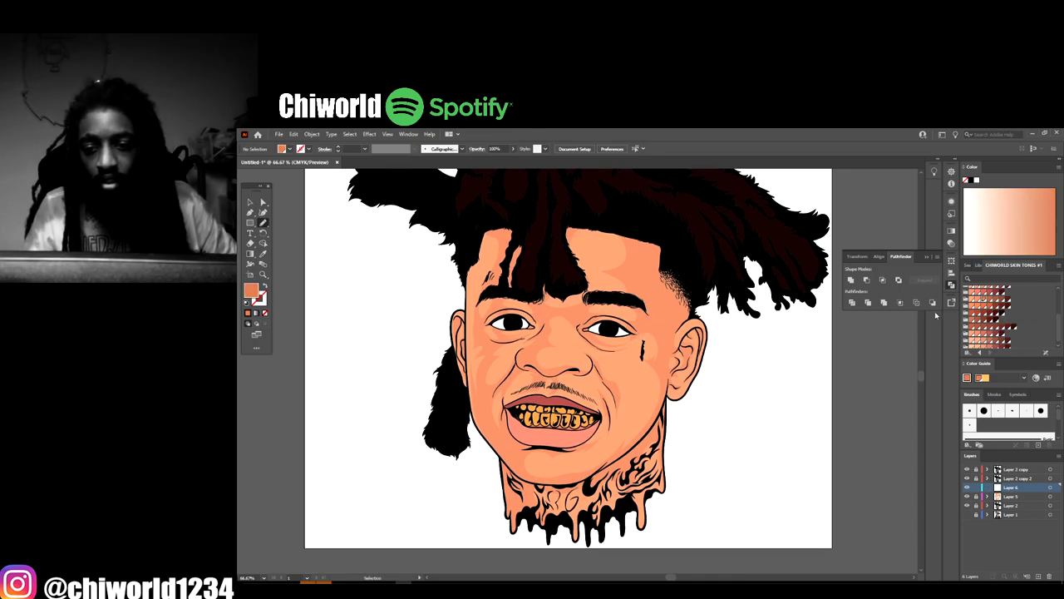
# Choose a reddish-brown skin swatch and draw a freehand shape over the face tattoo beside the image's right eye
pyautogui.click(998, 304)
pyautogui.moveTo(646, 358)
pyautogui.mouseDown()
pyautogui.moveTo(643, 330)
pyautogui.moveTo(654, 320)
pyautogui.mouseUp()
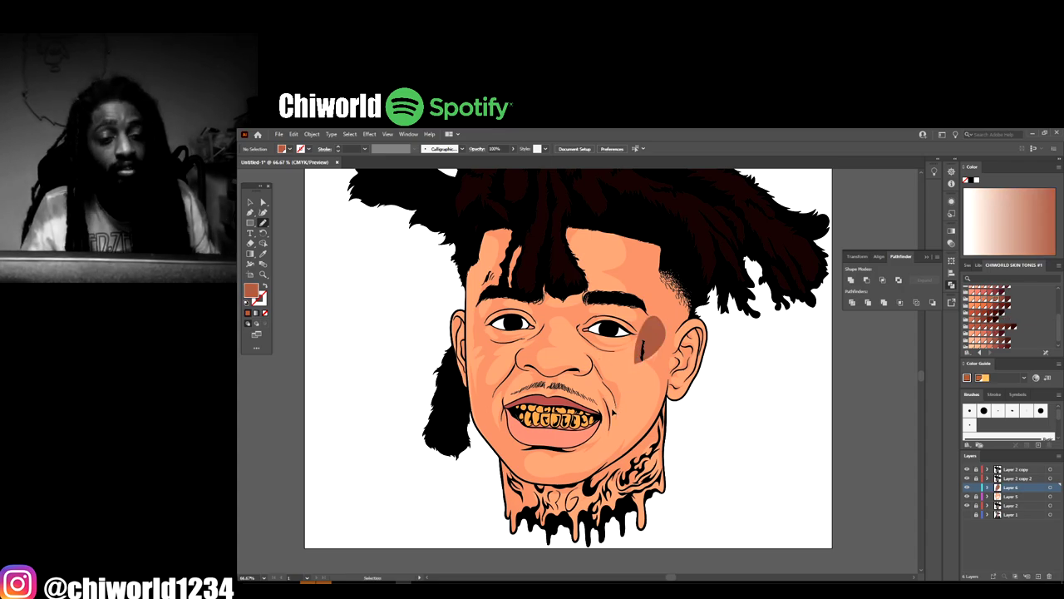
# Undo the shape over the face tattoo, try a salmon skin swatch with freehand shapes on the image's right temple, and undo them
pyautogui.hotkey('ctrl', 'z')
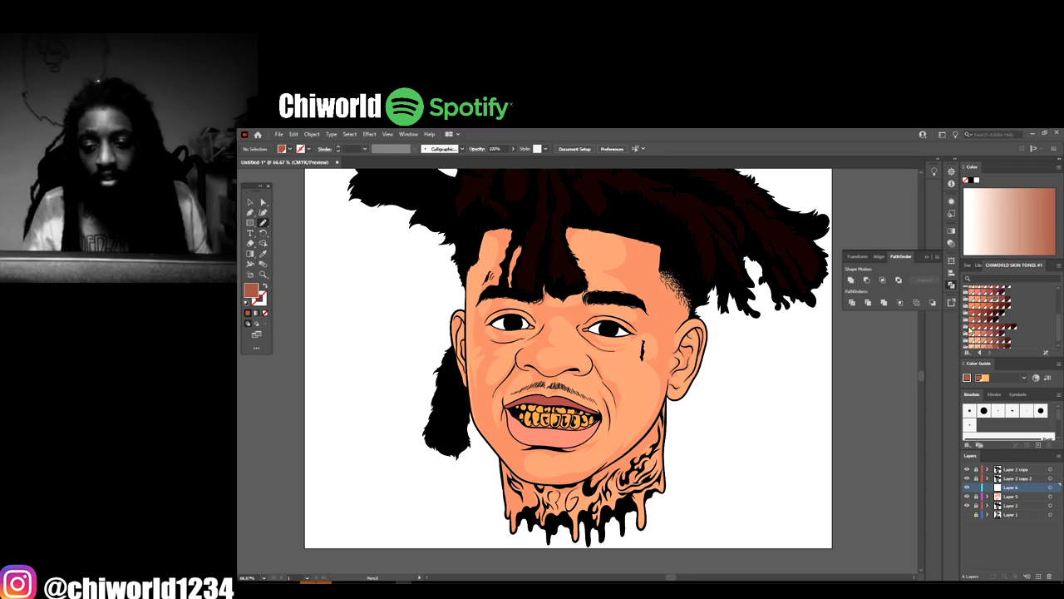
pyautogui.scroll(-2, 997, 326)
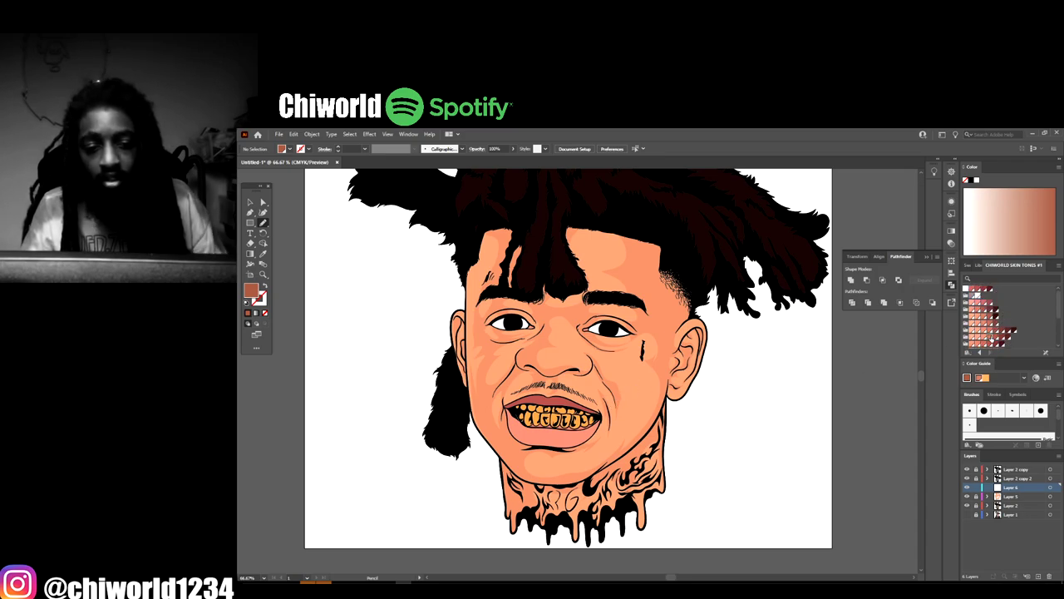
pyautogui.click(992, 337)
pyautogui.moveTo(657, 323); pyautogui.dragTo(665, 315)
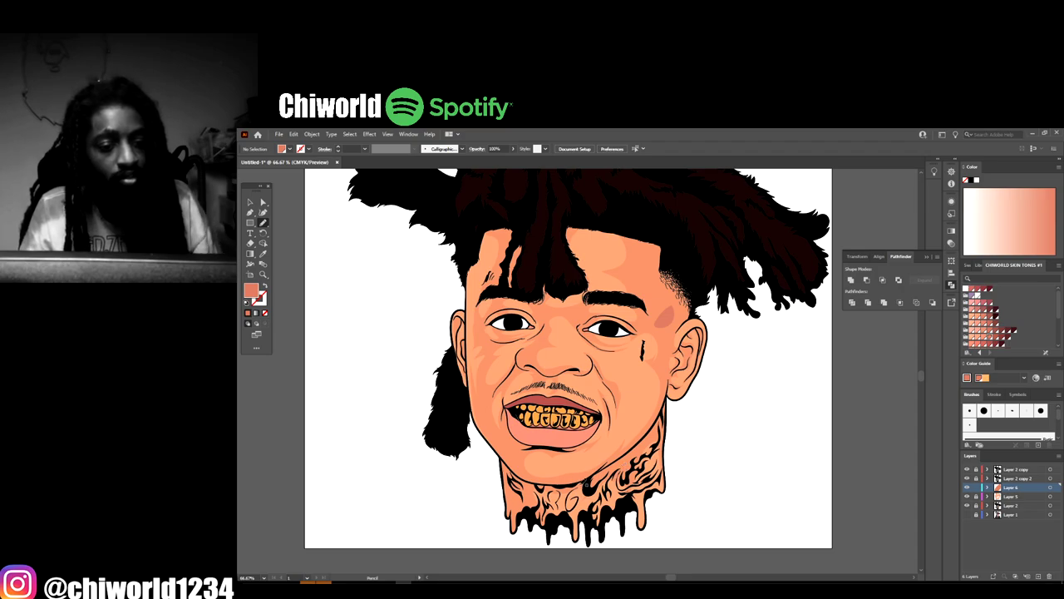
pyautogui.hotkey('ctrl', 'z')
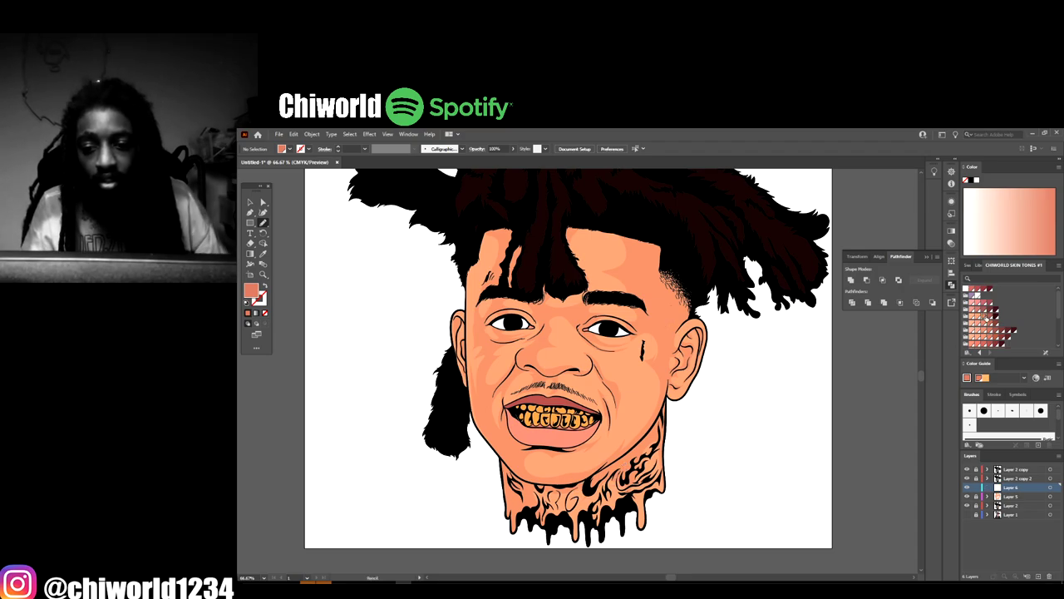
pyautogui.moveTo(646, 319); pyautogui.dragTo(664, 327)
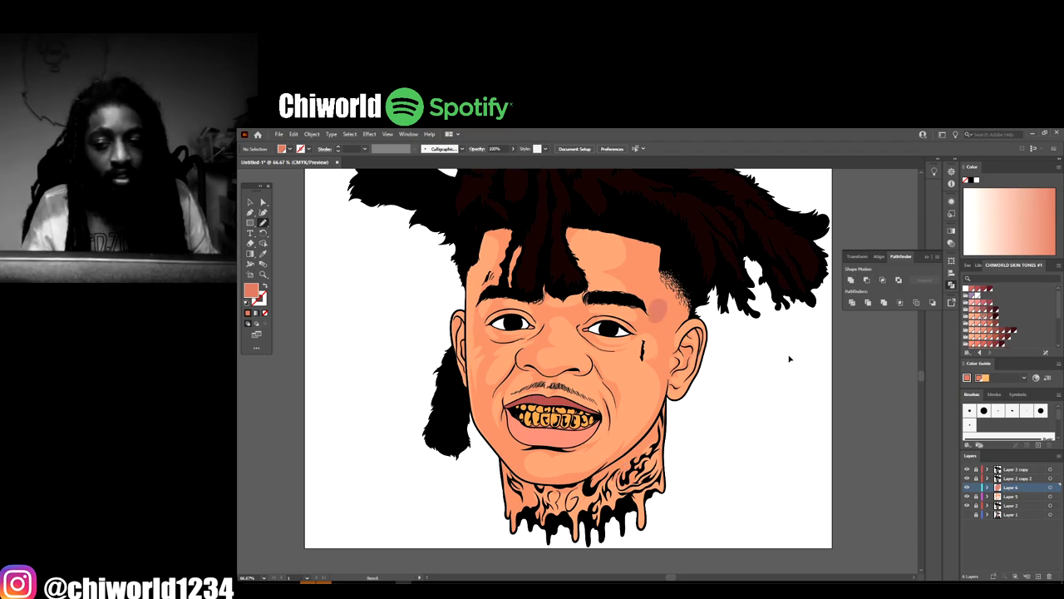
pyautogui.hotkey('ctrl', 'z')
# Choose a muted orange skin swatch, test it with a small freehand shape on the image's right temple, and undo the shape
pyautogui.scroll(-2, 992, 316)
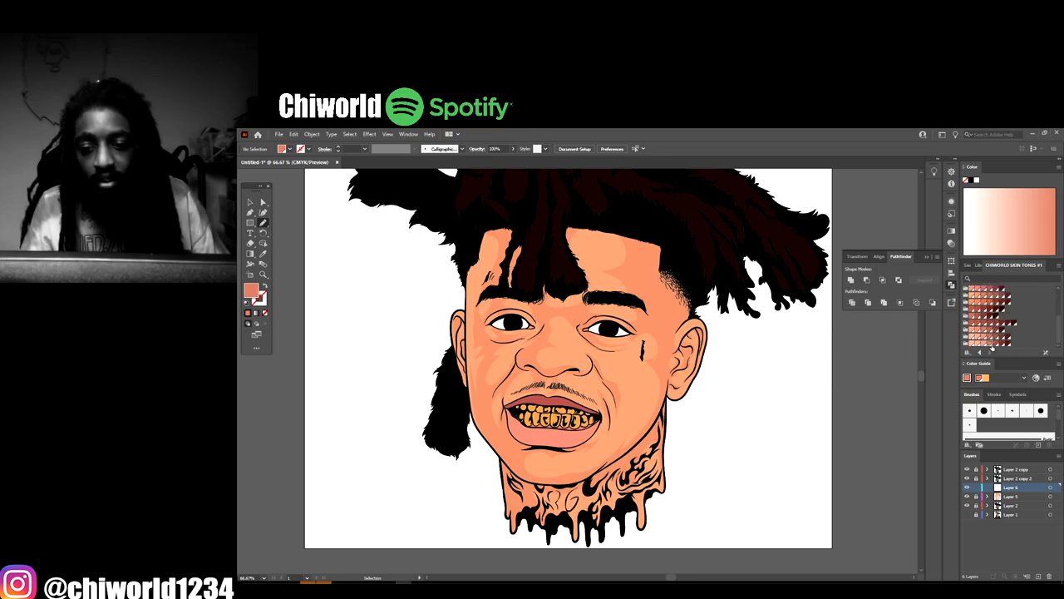
pyautogui.click(662, 314)
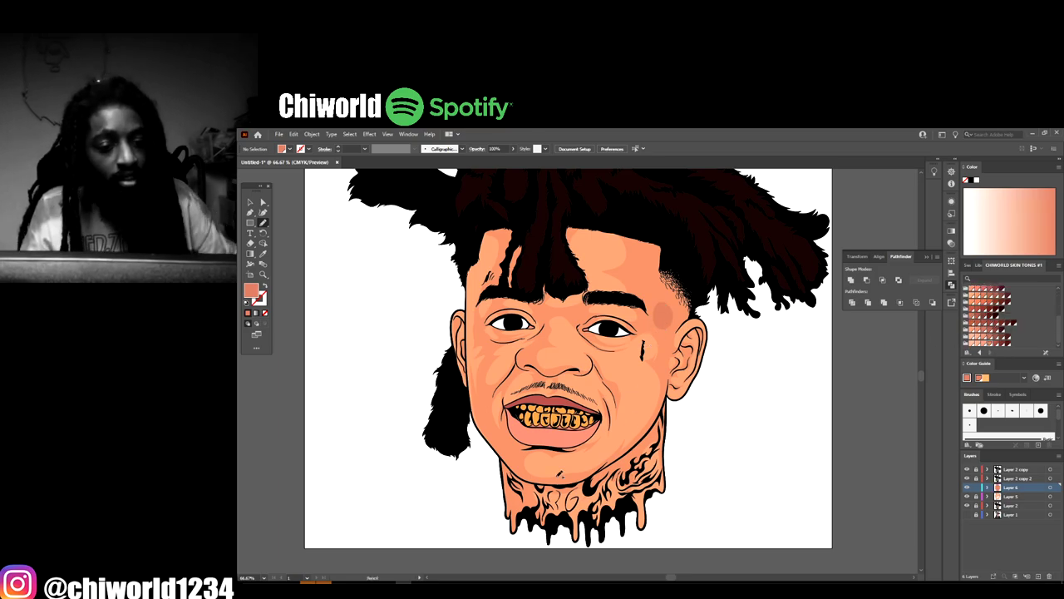
pyautogui.hotkey('ctrl', 'z')
# Draw a freehand shadow around the nostril on the image's right side, reaching from the nose base to the outer nostril wing
pyautogui.scroll(2, 547, 492)
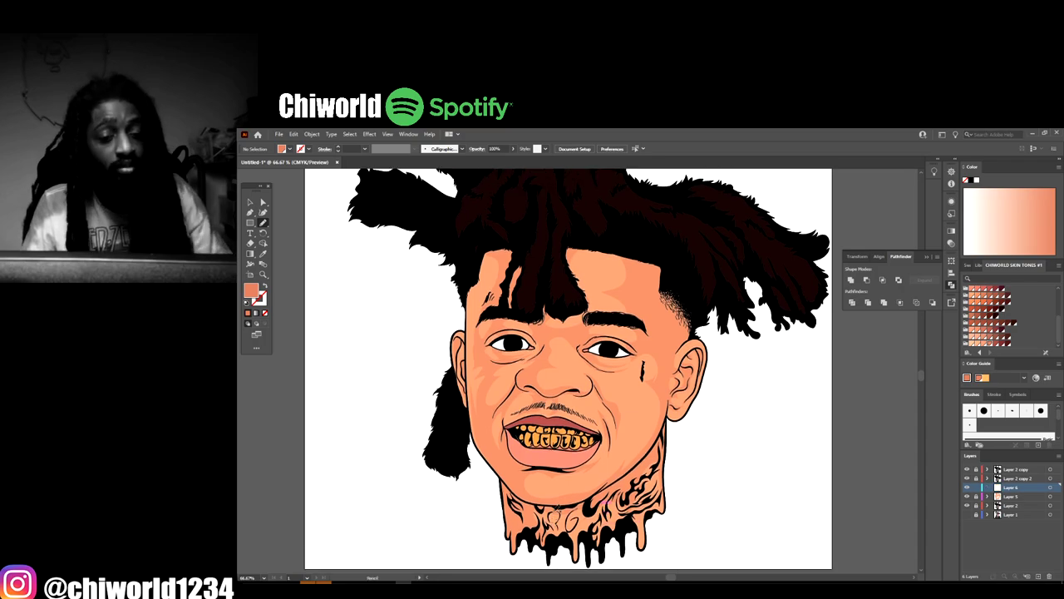
pyautogui.hotkey('ctrl', '-')
pyautogui.hotkey('ctrl', '=')
pyautogui.hotkey('ctrl', '=')
pyautogui.hscroll(-2, 671, 370)
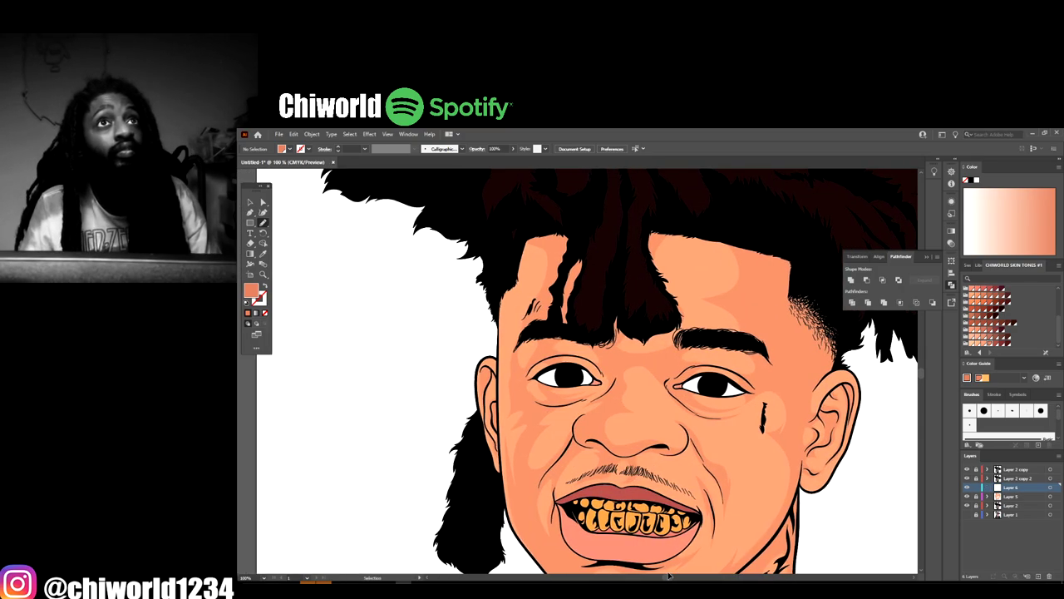
pyautogui.scroll(-3, 882, 248)
pyautogui.scroll(5, 632, 357)
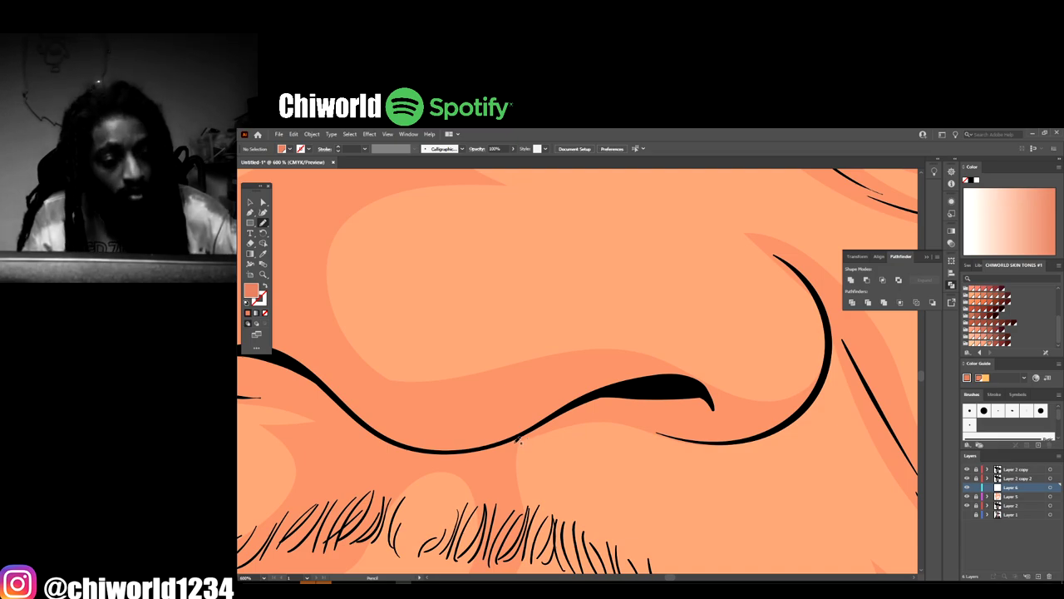
pyautogui.moveTo(513, 440)
pyautogui.mouseDown()
pyautogui.moveTo(635, 404)
pyautogui.moveTo(669, 414)
pyautogui.moveTo(633, 423)
pyautogui.moveTo(650, 431)
pyautogui.moveTo(695, 441)
pyautogui.moveTo(761, 434)
pyautogui.moveTo(813, 404)
pyautogui.moveTo(830, 365)
pyautogui.moveTo(769, 392)
pyautogui.mouseUp()
pyautogui.moveTo(673, 368)
pyautogui.mouseDown()
pyautogui.moveTo(552, 407)
pyautogui.moveTo(458, 449)
pyautogui.mouseUp()
# Shade the underside of the nose tip and continue the shadow over and around the nostril on the image's left side
pyautogui.hotkey('ctrl', '-')
pyautogui.hotkey('ctrl', '-')
pyautogui.hotkey('ctrl', '-')
pyautogui.hotkey('ctrl', '-')
pyautogui.hotkey('ctrl', '-')
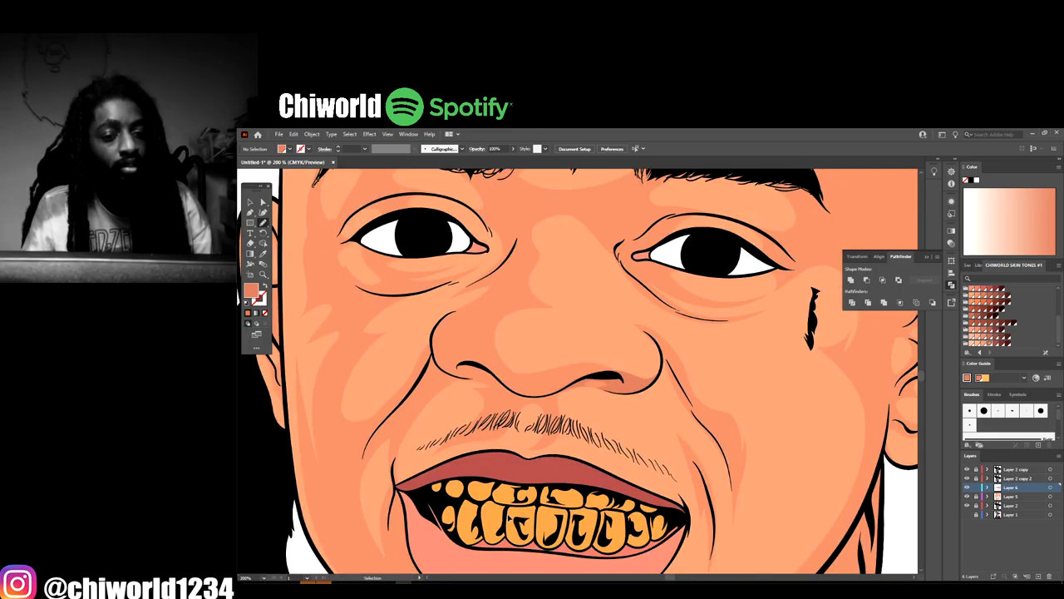
pyautogui.hotkey('ctrl', '+')
pyautogui.hotkey('ctrl', '+')
pyautogui.hotkey('ctrl', '+')
pyautogui.hotkey('ctrl', '+')
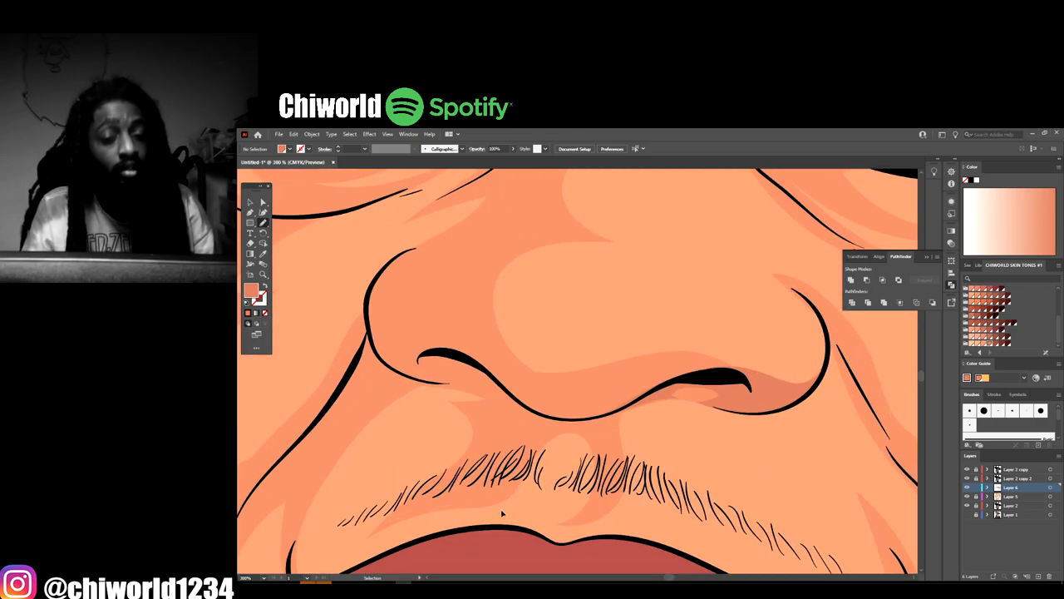
pyautogui.moveTo(685, 376)
pyautogui.mouseDown()
pyautogui.moveTo(633, 393)
pyautogui.moveTo(581, 382)
pyautogui.moveTo(537, 399)
pyautogui.moveTo(490, 368)
pyautogui.moveTo(519, 402)
pyautogui.moveTo(585, 419)
pyautogui.moveTo(685, 376)
pyautogui.mouseUp()
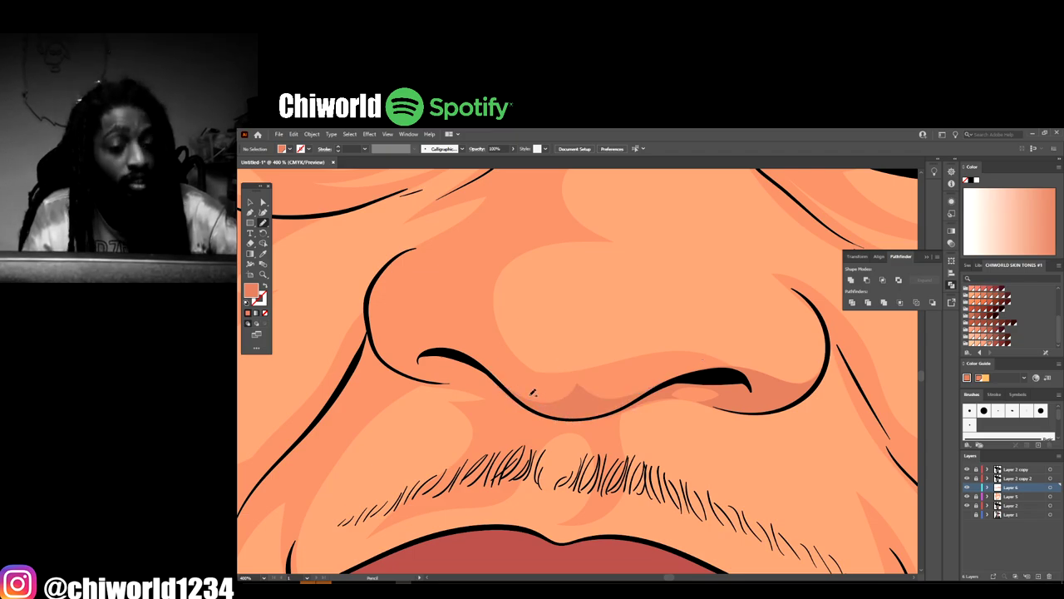
pyautogui.moveTo(542, 394)
pyautogui.mouseDown()
pyautogui.moveTo(476, 334)
pyautogui.moveTo(482, 344)
pyautogui.moveTo(441, 337)
pyautogui.mouseUp()
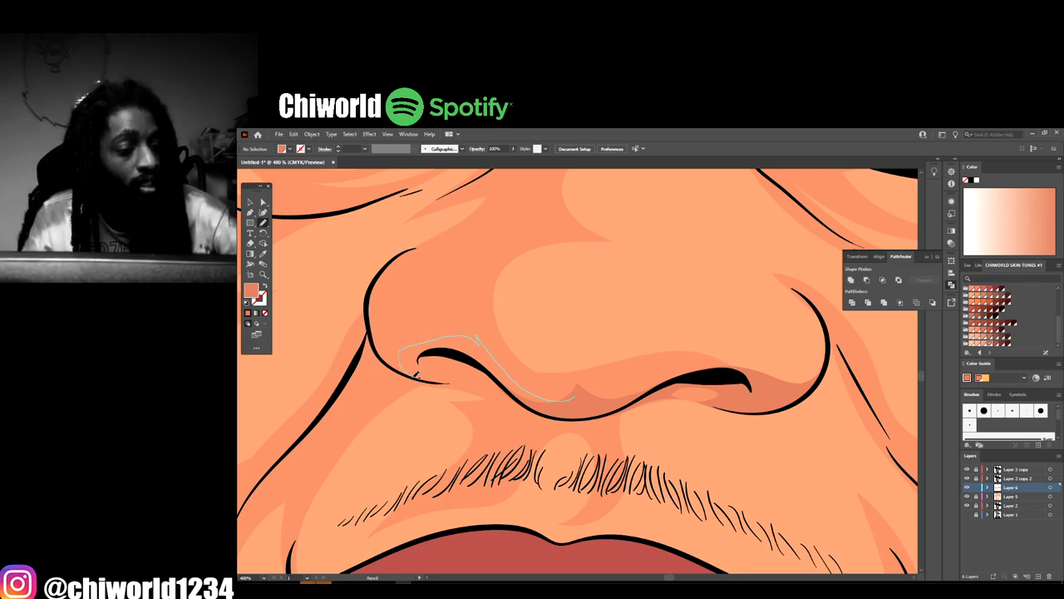
pyautogui.moveTo(417, 376); pyautogui.dragTo(404, 375)
pyautogui.moveTo(536, 412); pyautogui.dragTo(539, 414)
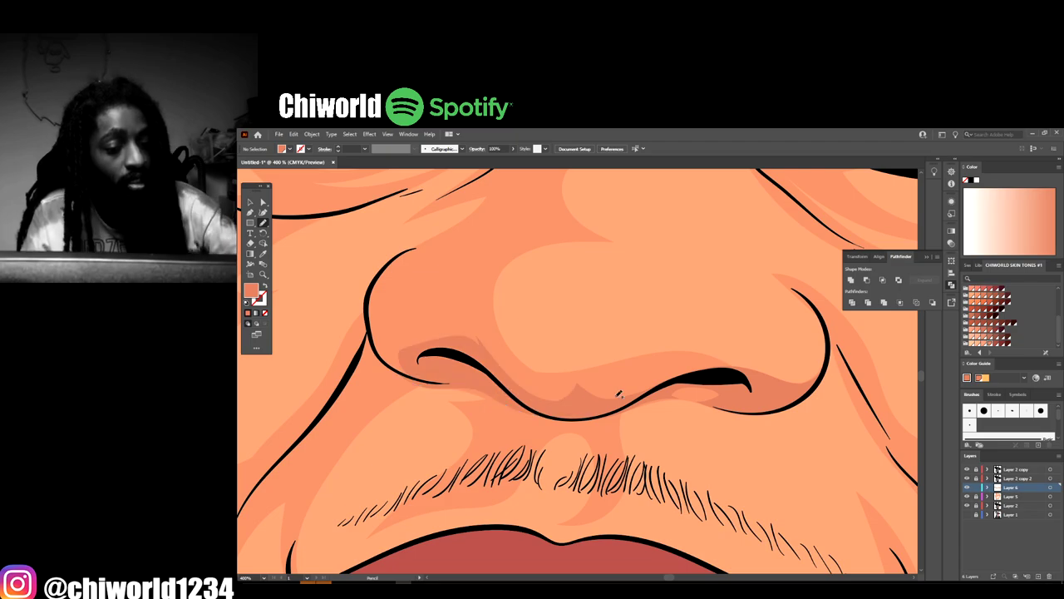
# Draw a tapered freehand shadow along the smile line on the image's left side, from beside the nostril down toward the mouth corner
pyautogui.hotkey('ctrl', '-')
pyautogui.hotkey('ctrl', '-')
pyautogui.hotkey('ctrl', '-')
pyautogui.hotkey('ctrl', '-')
pyautogui.hotkey('ctrl', '-')
pyautogui.moveTo(760, 458); pyautogui.dragTo(771, 478)
pyautogui.hotkey('ctrl', '+')
pyautogui.scroll(5, 769, 463)
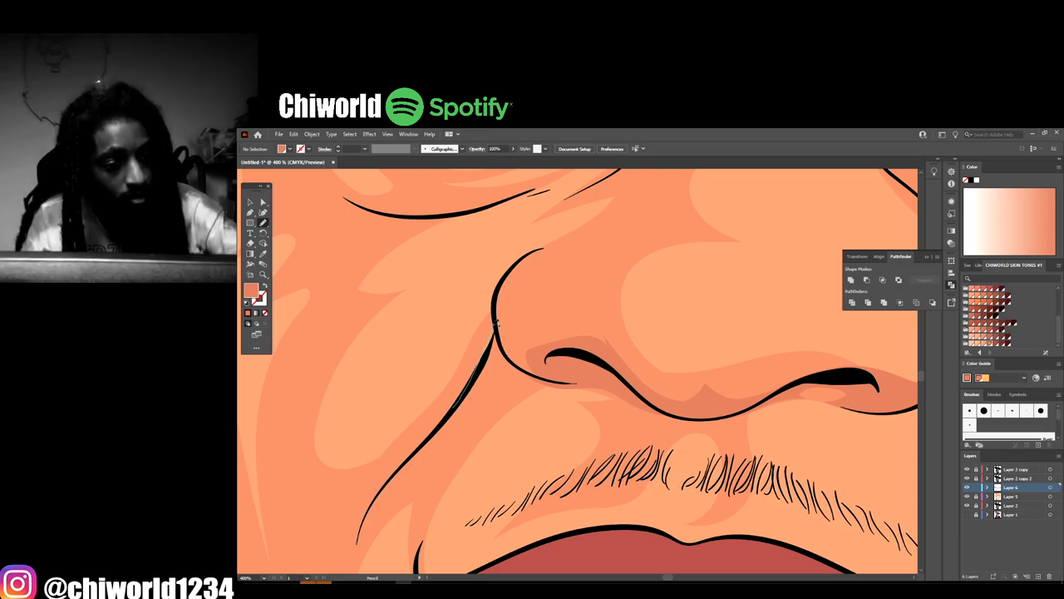
pyautogui.moveTo(535, 366)
pyautogui.mouseDown()
pyautogui.moveTo(591, 379)
pyautogui.moveTo(542, 394)
pyautogui.moveTo(475, 443)
pyautogui.moveTo(421, 553)
pyautogui.moveTo(447, 469)
pyautogui.moveTo(429, 452)
pyautogui.moveTo(384, 504)
pyautogui.mouseUp()
pyautogui.moveTo(354, 559)
pyautogui.mouseDown()
pyautogui.moveTo(370, 486)
pyautogui.moveTo(492, 339)
pyautogui.mouseUp()
pyautogui.hotkey('ctrl', '-')
pyautogui.hotkey('ctrl', '-')
pyautogui.hotkey('ctrl', '-')
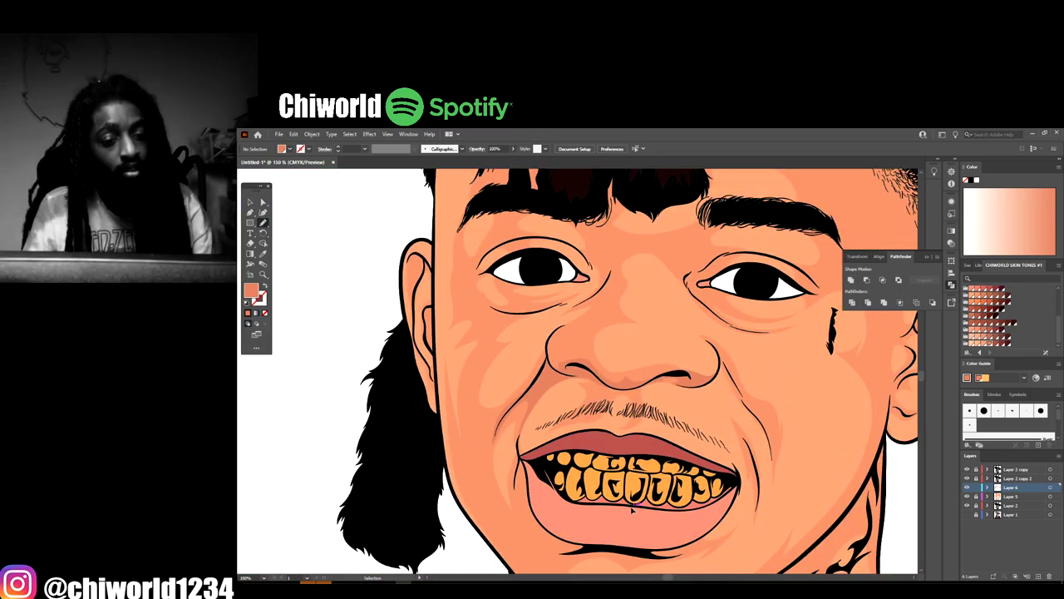
# Select all the nose and smile-line shadow shapes on the new layer, expand them, and group them
pyautogui.click(250, 202)
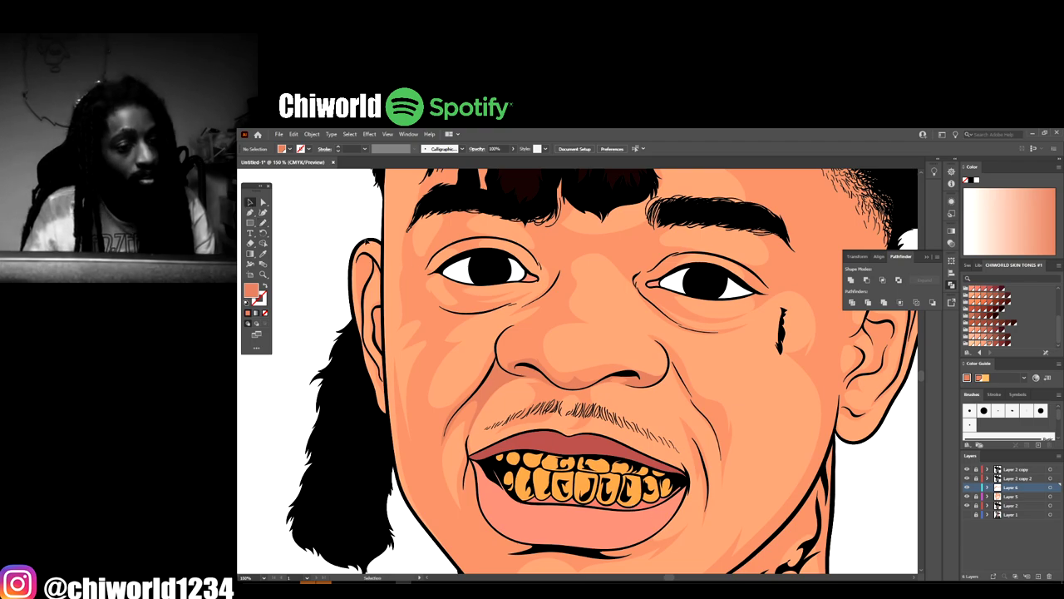
pyautogui.hotkey('ctrl', 'a')
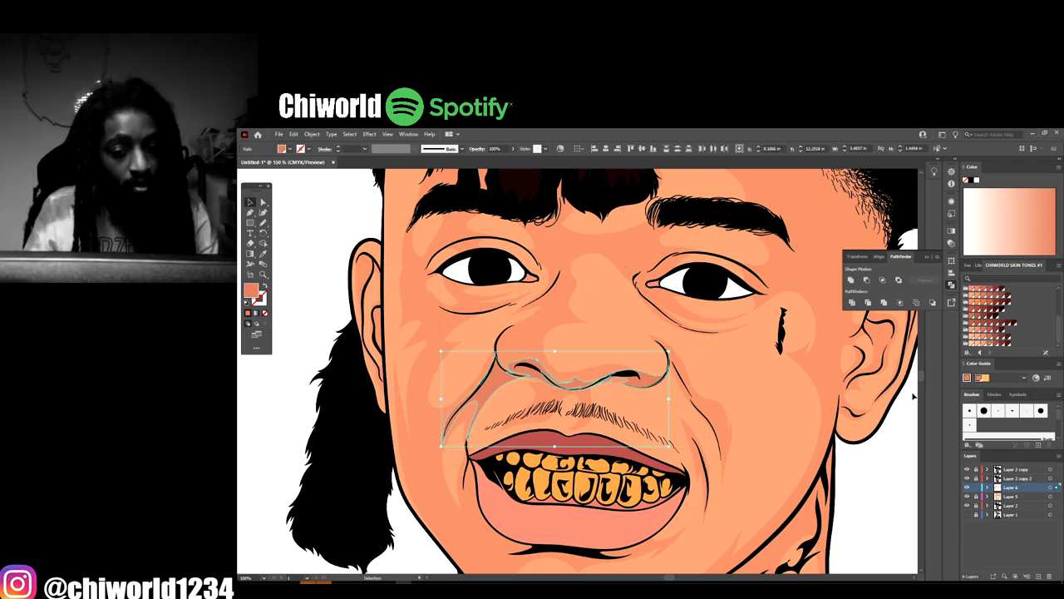
pyautogui.click(313, 134)
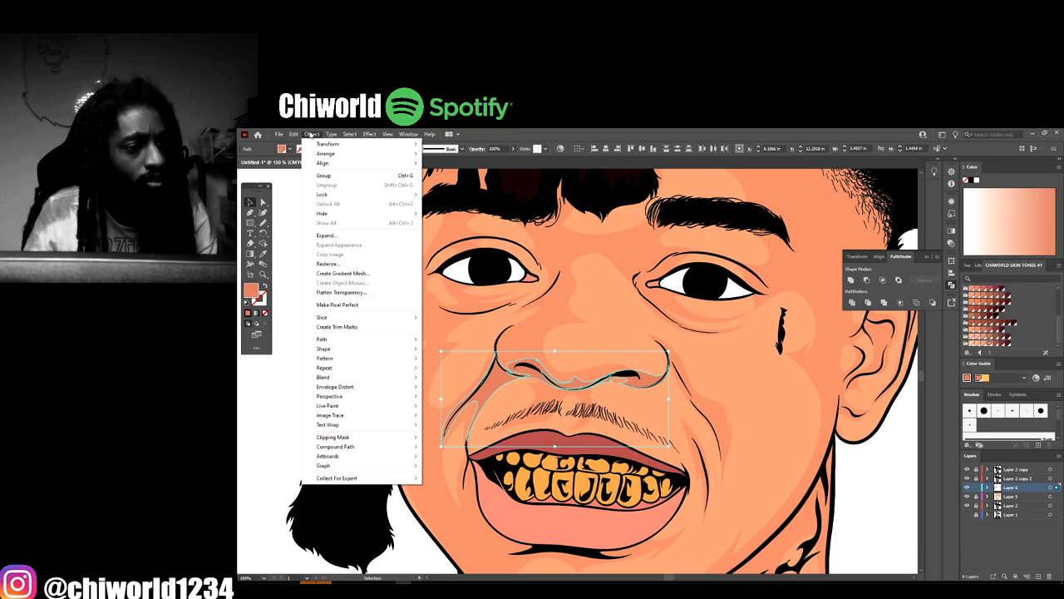
pyautogui.click(357, 236)
pyautogui.hotkey('ctrl', 'g')
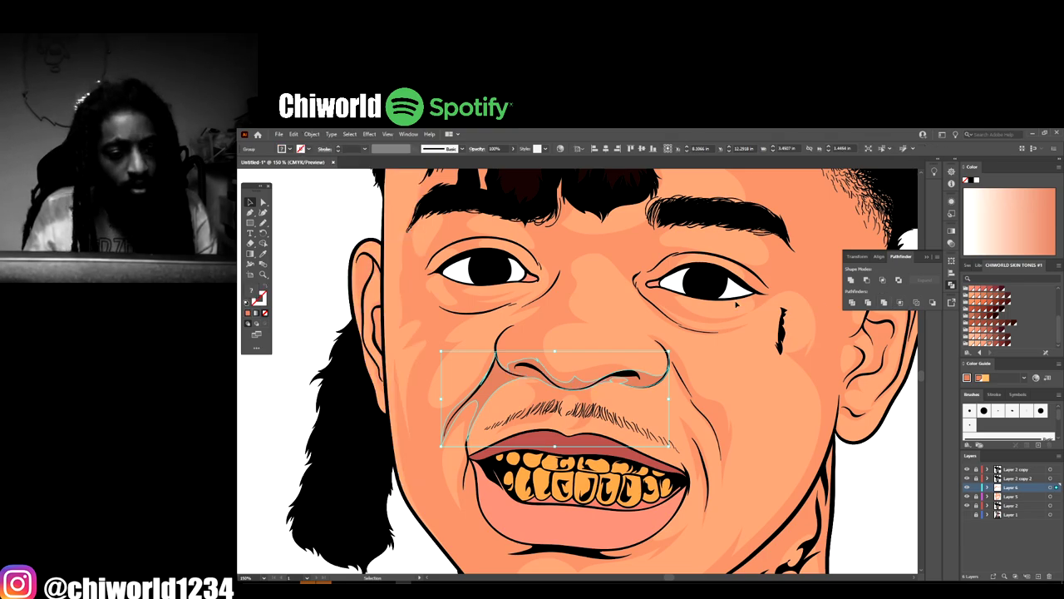
# Try several CHIWORLD SKIN TONES #1 swatches on the shadow group under the nose and along the smile line, settling on a reddish orange
pyautogui.click(990, 305)
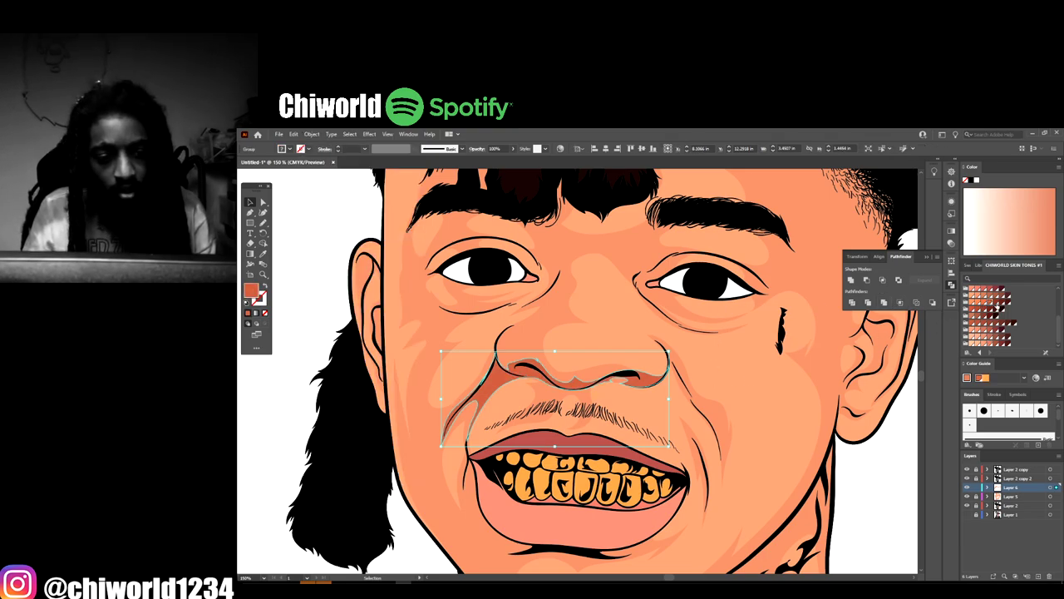
pyautogui.click(1002, 304)
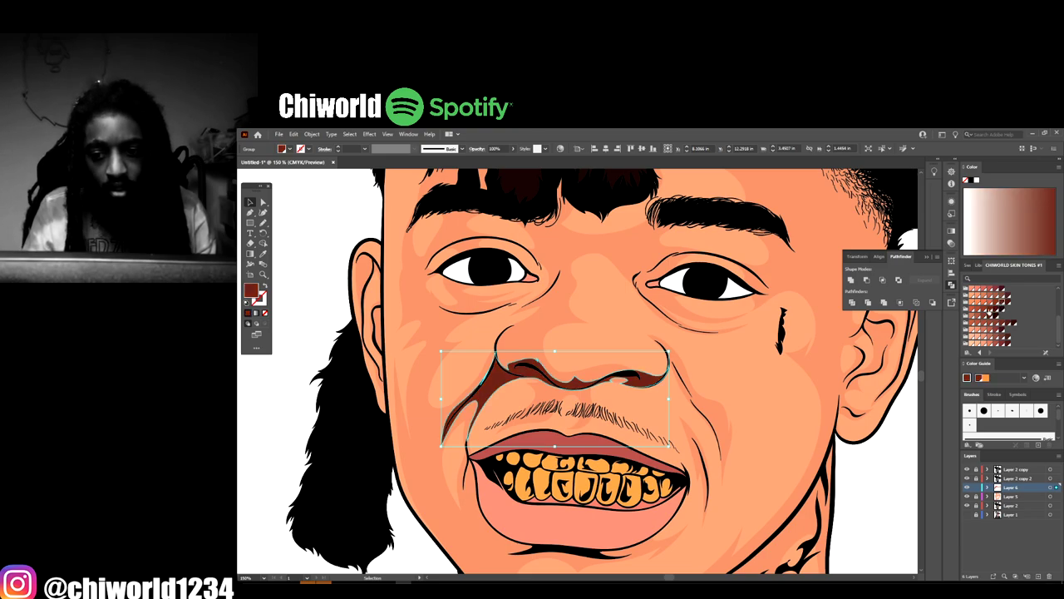
pyautogui.click(984, 310)
pyautogui.click(971, 312)
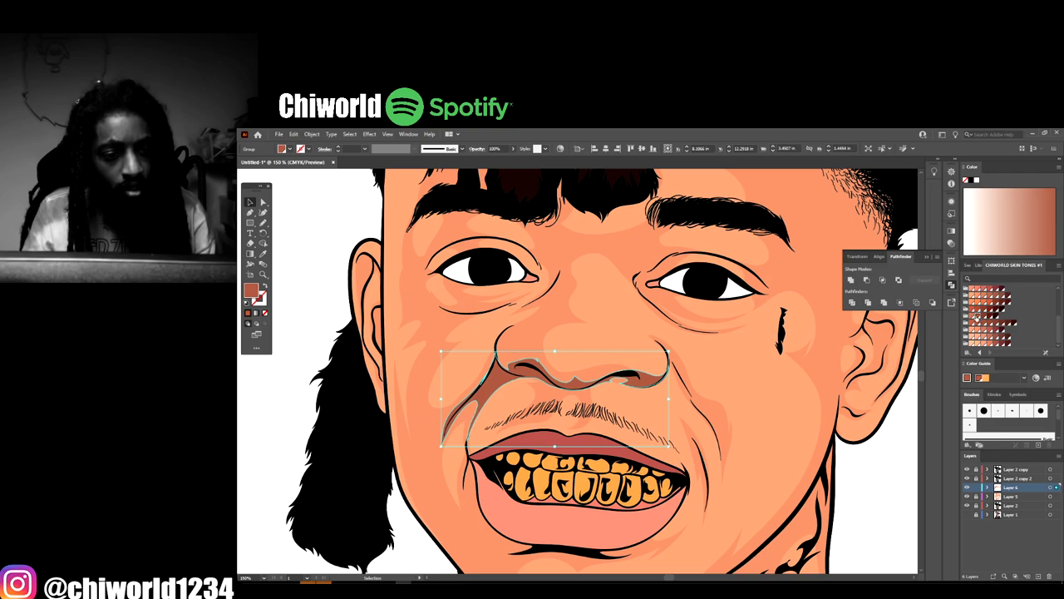
pyautogui.click(972, 319)
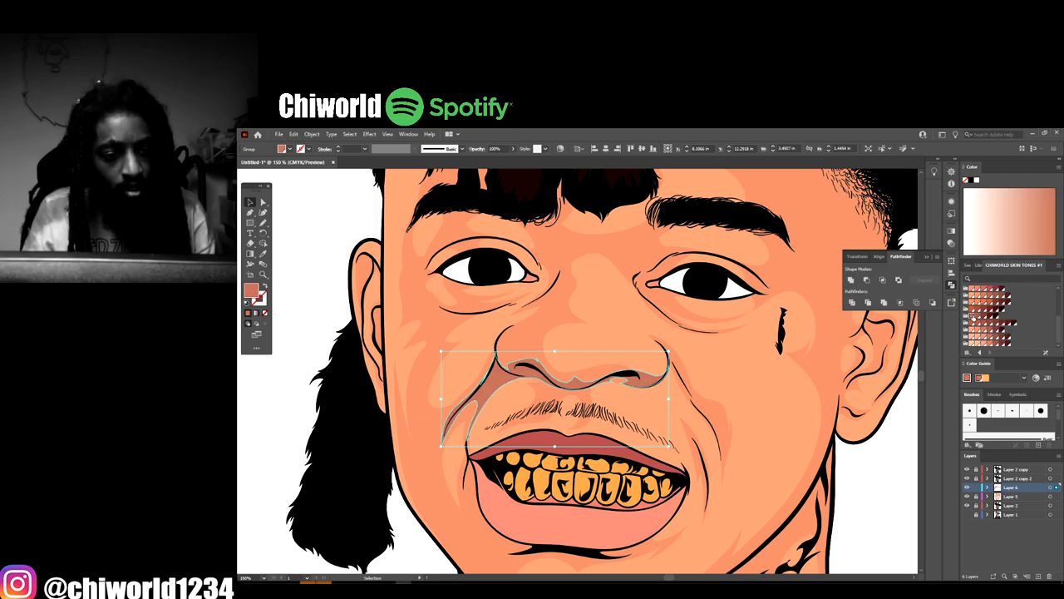
pyautogui.click(978, 316)
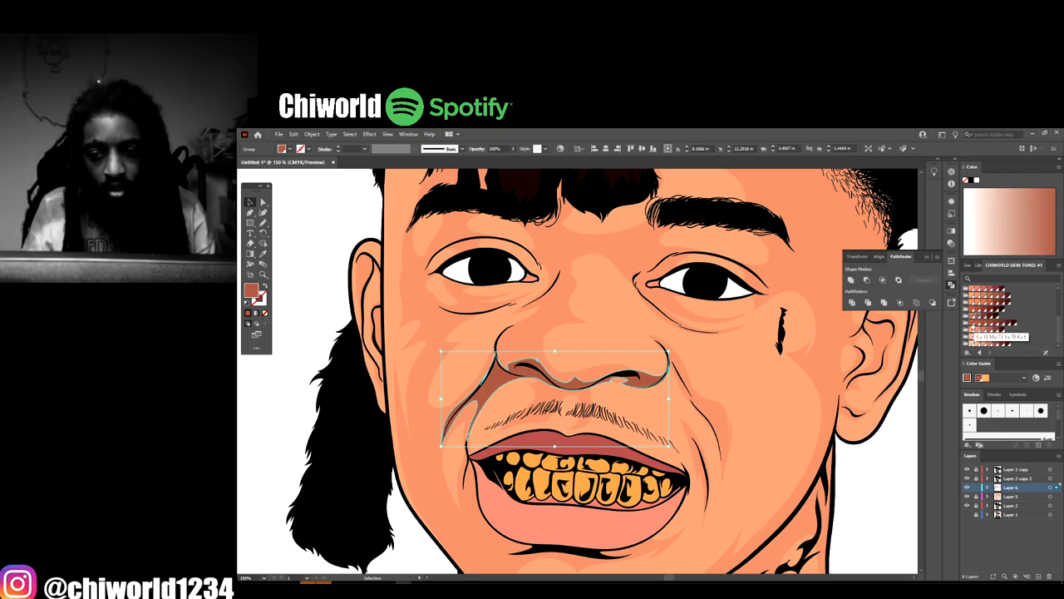
pyautogui.click(974, 325)
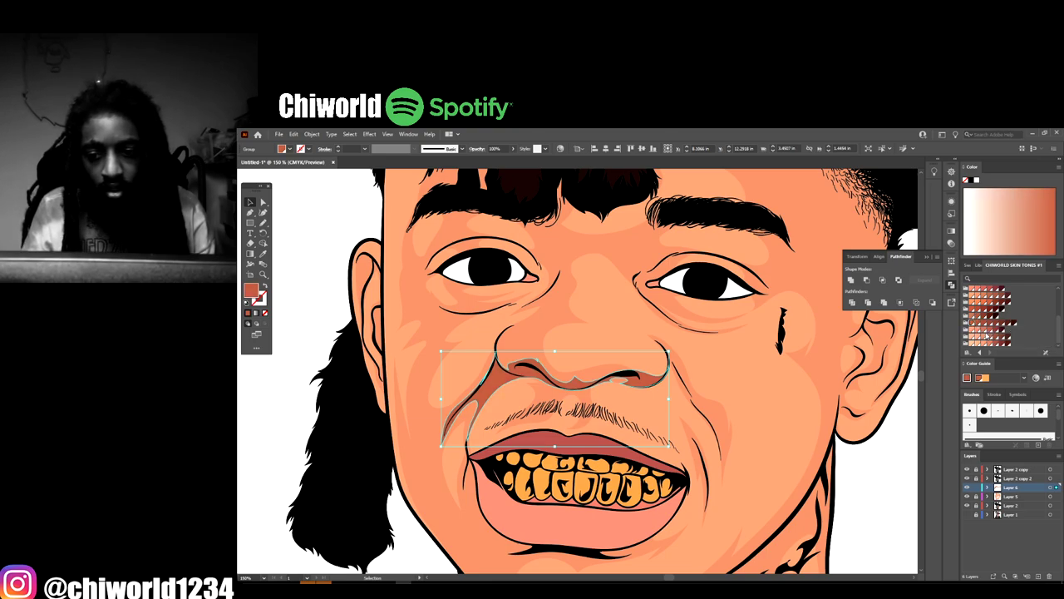
pyautogui.click(988, 336)
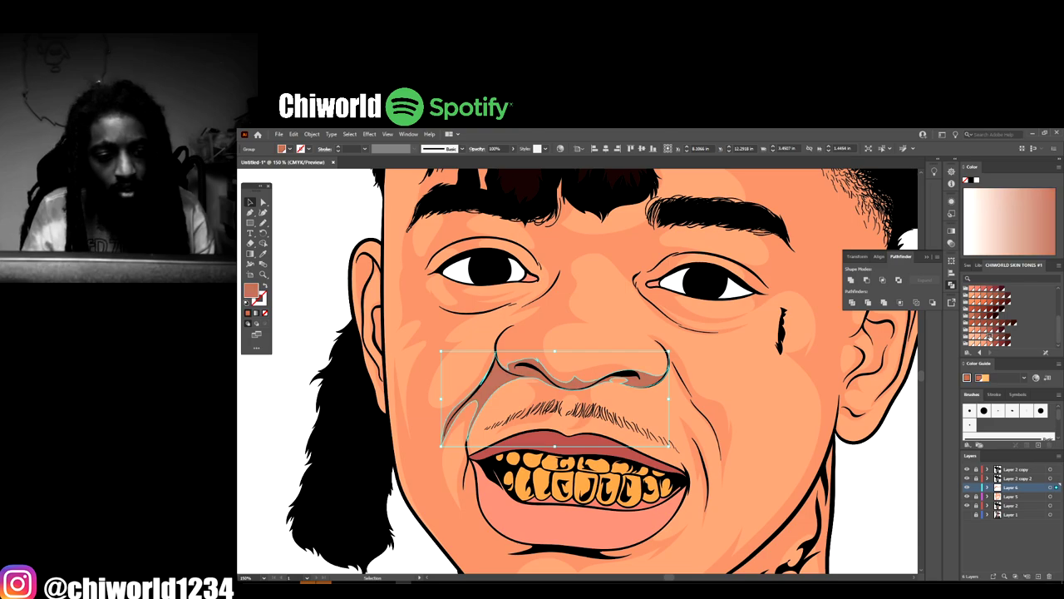
pyautogui.click(991, 346)
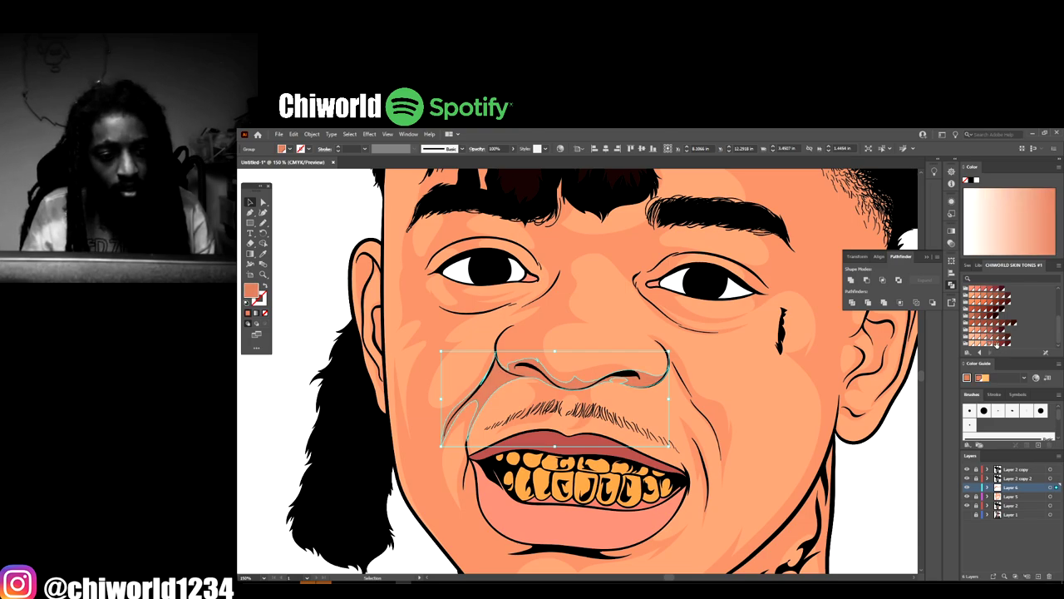
pyautogui.click(996, 346)
pyautogui.click(987, 344)
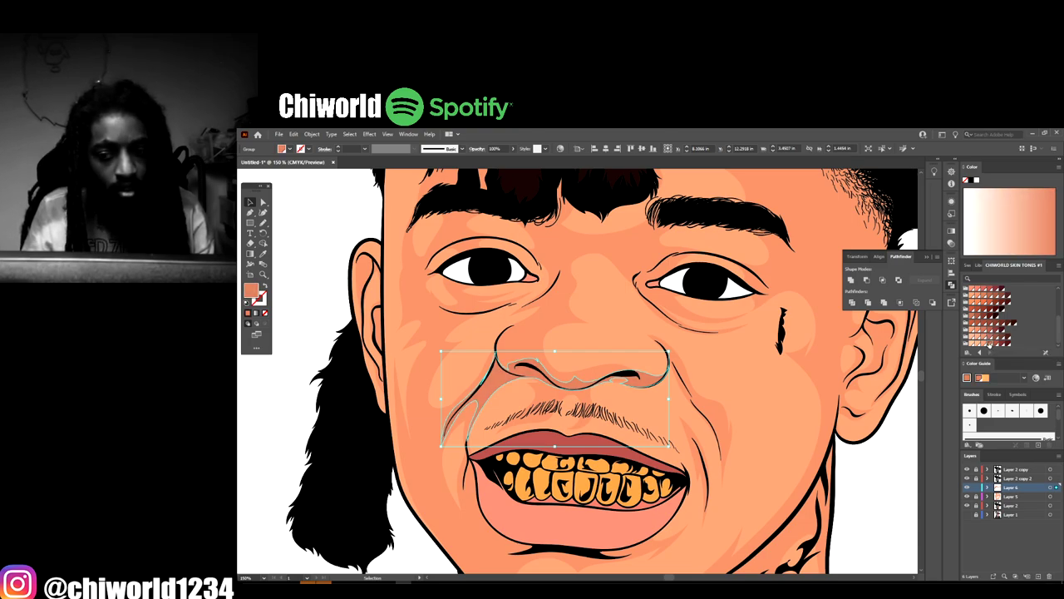
pyautogui.scroll(3, 993, 339)
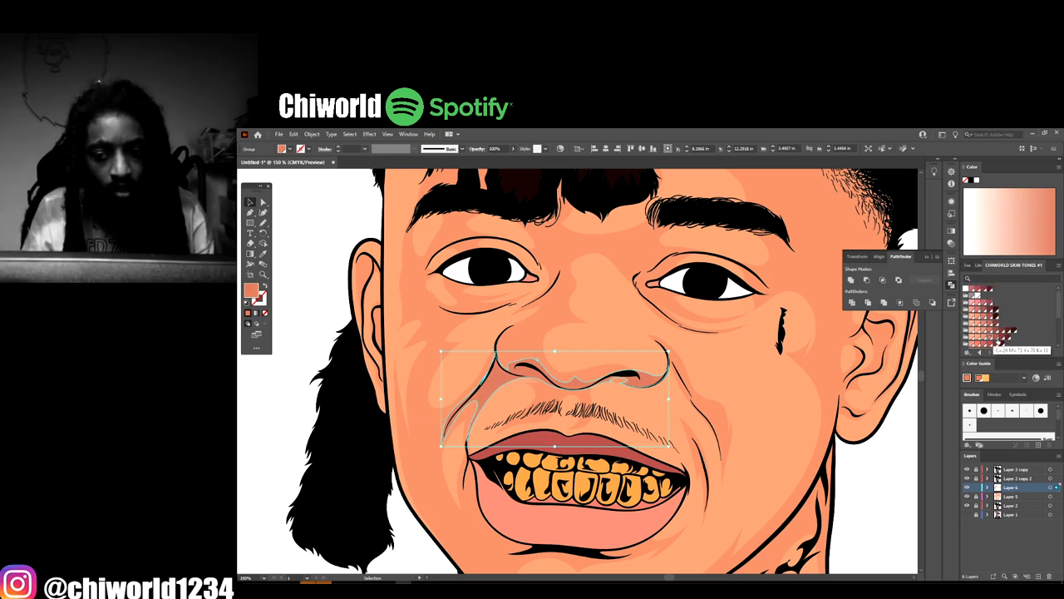
pyautogui.scroll(-3, 994, 341)
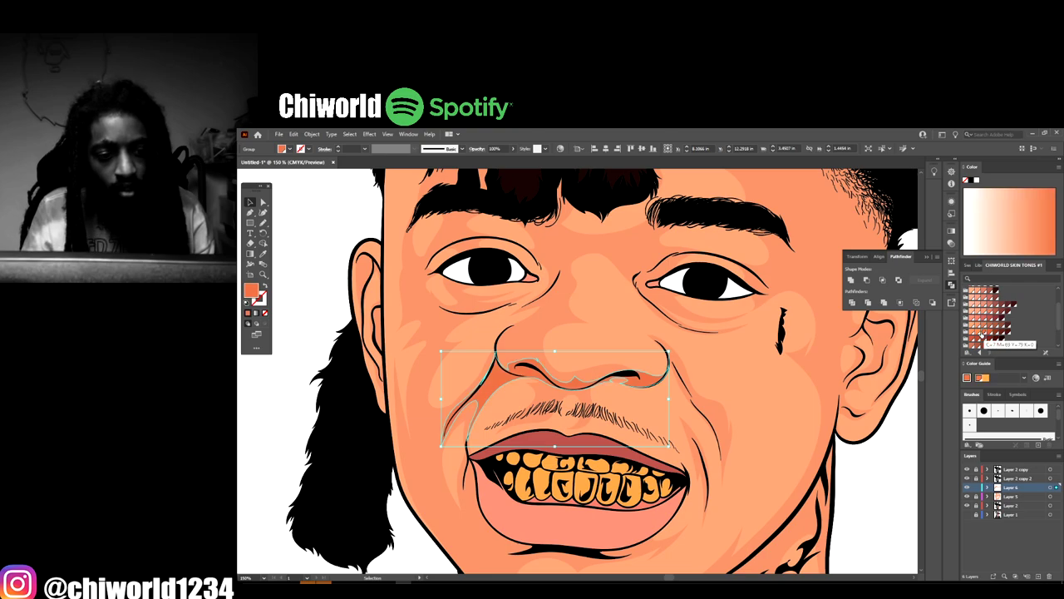
pyautogui.click(994, 341)
pyautogui.click(990, 335)
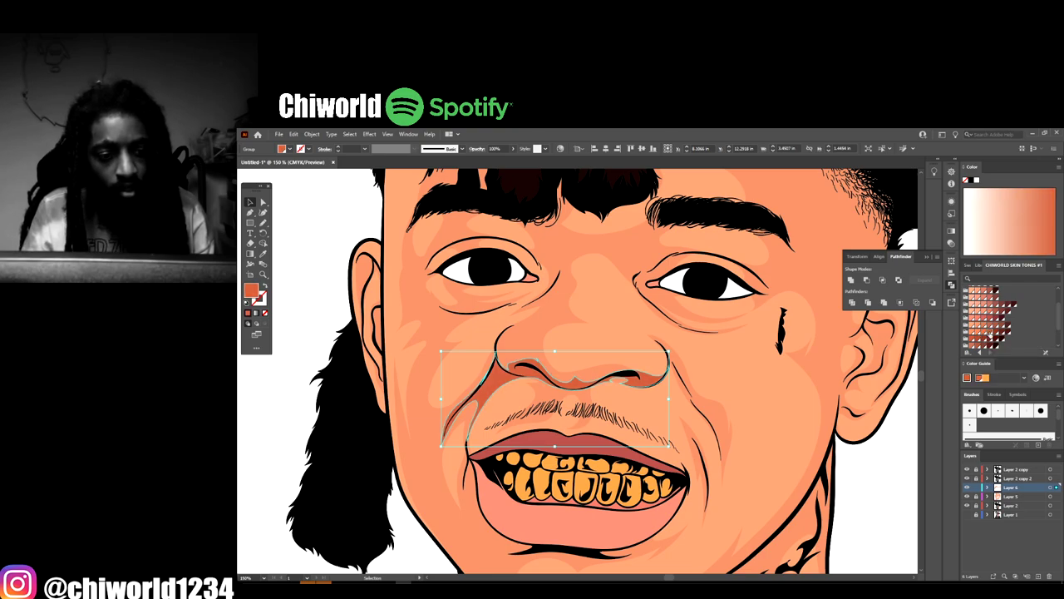
pyautogui.click(812, 397)
# Start Adjust Color Balance on the nose and smile-line shadow group, using CMYK mode with Convert and Preview enabled
pyautogui.hotkey('ctrl', '-')
pyautogui.hotkey('ctrl', '-')
pyautogui.hotkey('ctrl', '-')
pyautogui.hscroll(-1, 823, 391)
pyautogui.hotkey('ctrl', '+')
pyautogui.hotkey('ctrl', '+')
pyautogui.hotkey('ctrl', '+')
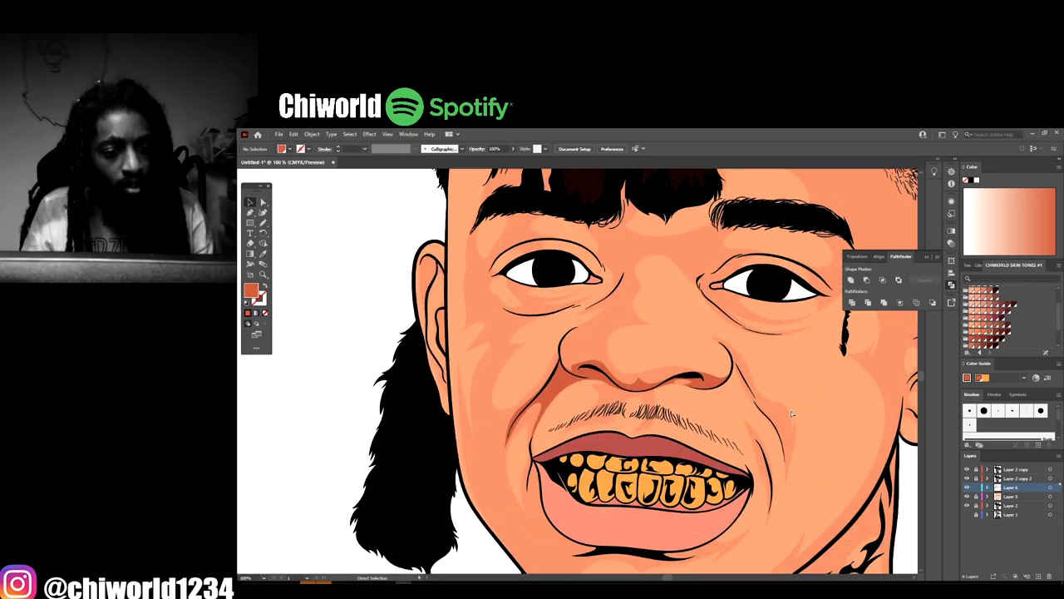
pyautogui.scroll(2, 791, 411)
pyautogui.click(532, 362)
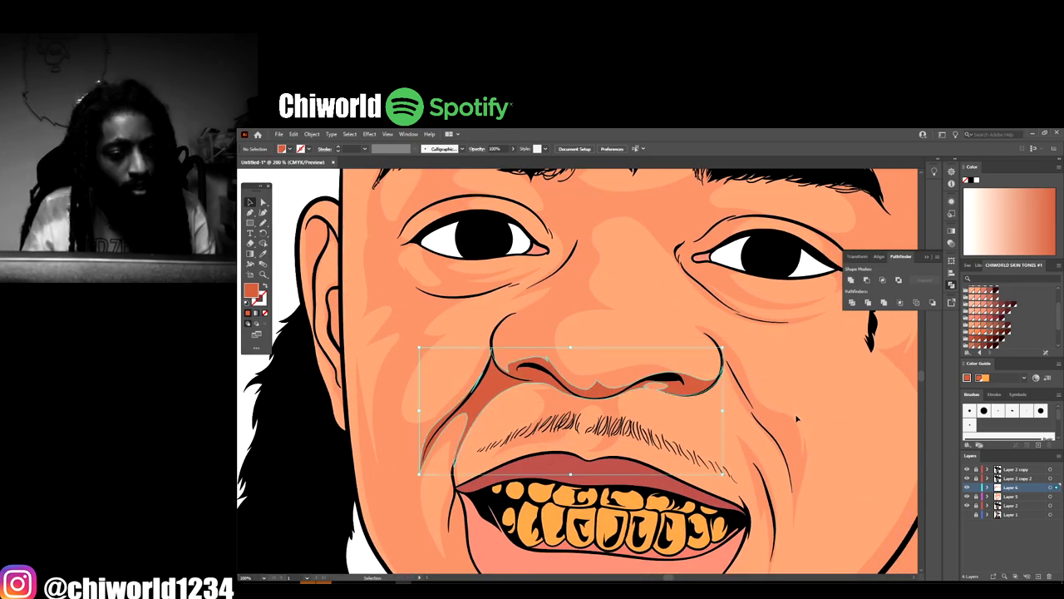
pyautogui.click(293, 134)
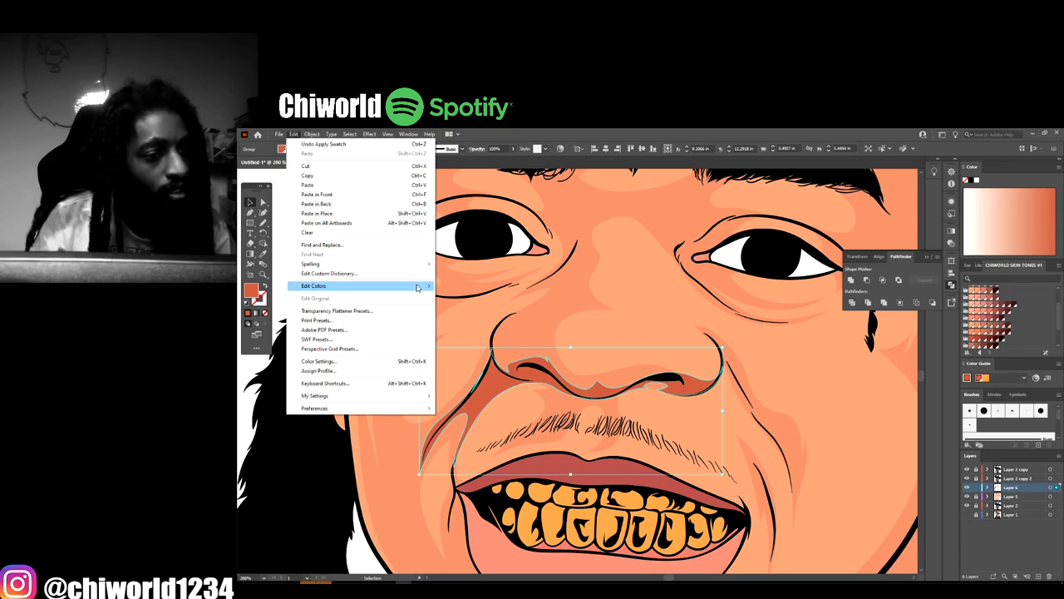
pyautogui.moveTo(415, 285)
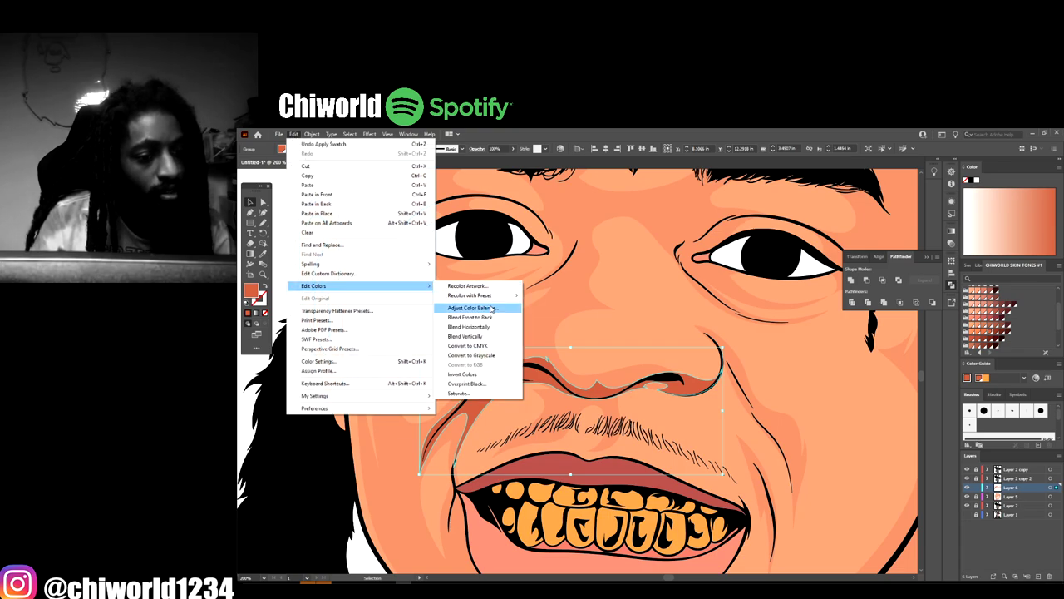
pyautogui.click(492, 309)
pyautogui.click(876, 367)
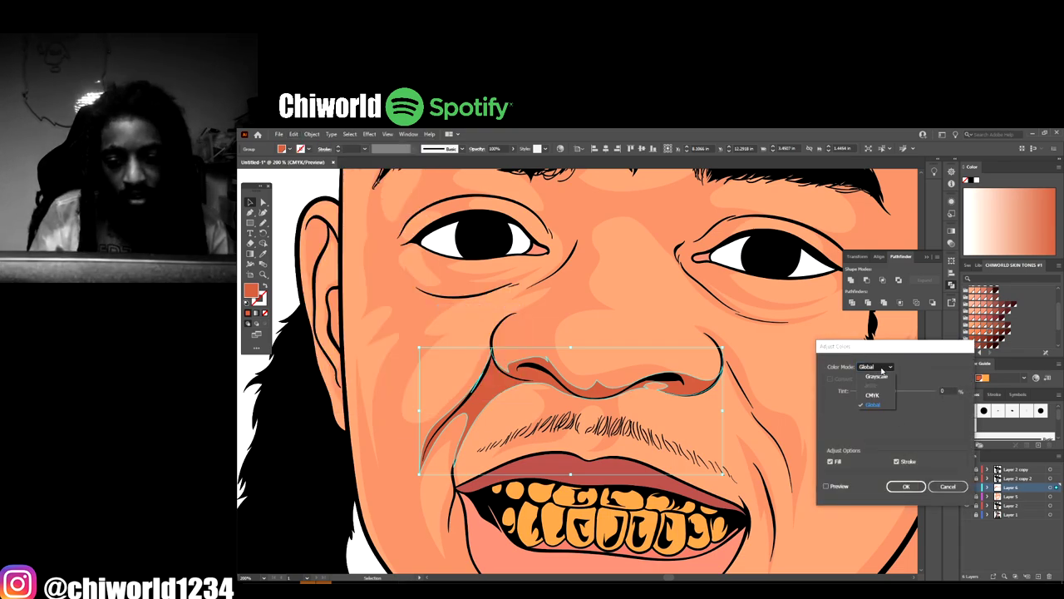
pyautogui.click(878, 395)
pyautogui.click(830, 379)
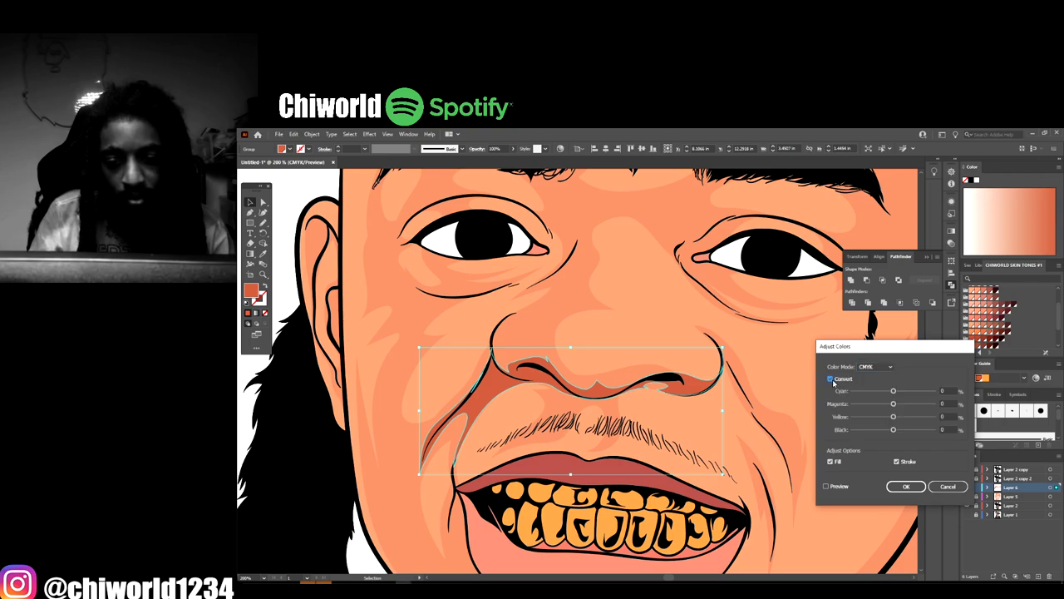
pyautogui.click(829, 461)
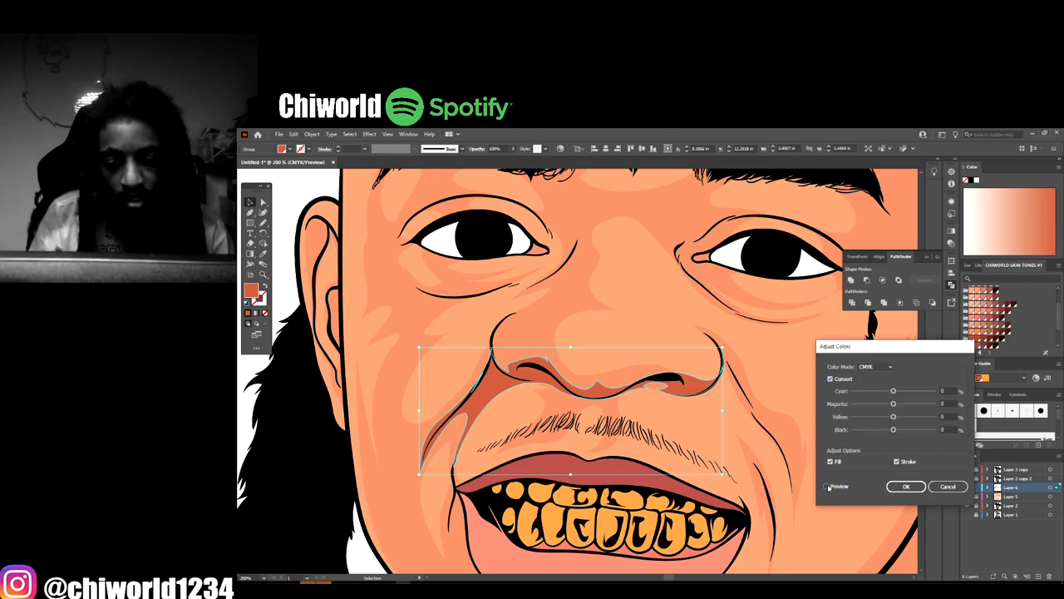
pyautogui.click(828, 487)
# Soften the shadow group's color by adjusting magenta to -6, yellow to -5 and black to -39, with cyan near neutral, and apply it
pyautogui.moveTo(893, 391); pyautogui.dragTo(899, 394)
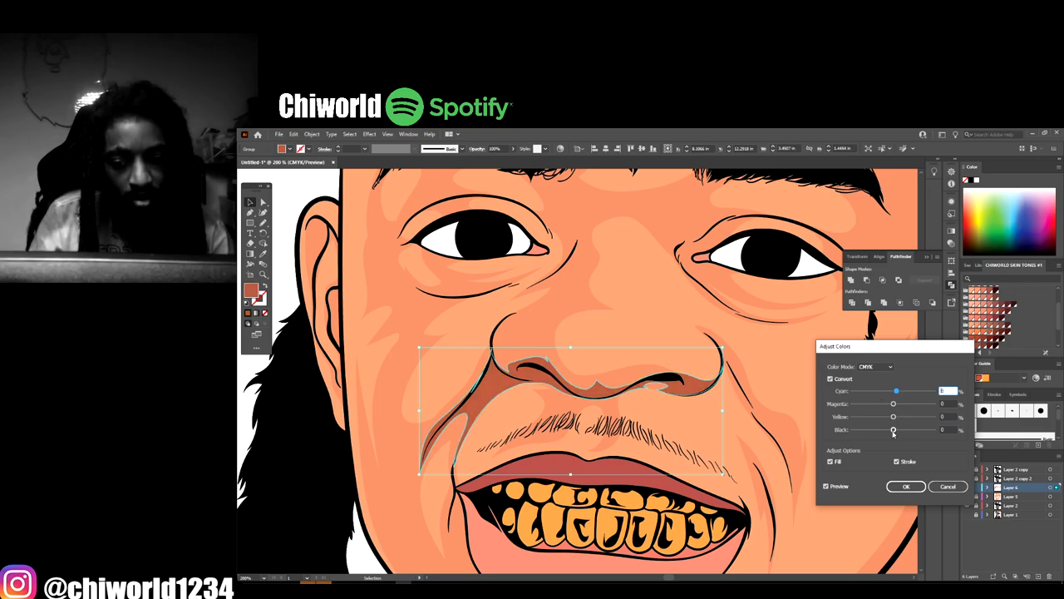
pyautogui.moveTo(893, 429); pyautogui.dragTo(894, 406)
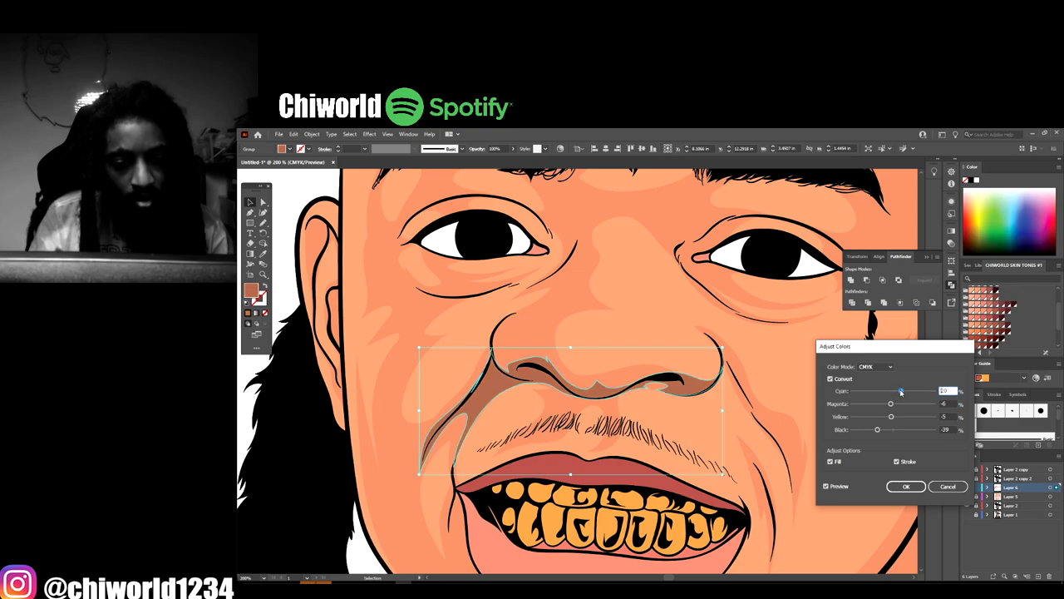
pyautogui.moveTo(896, 391); pyautogui.dragTo(894, 392)
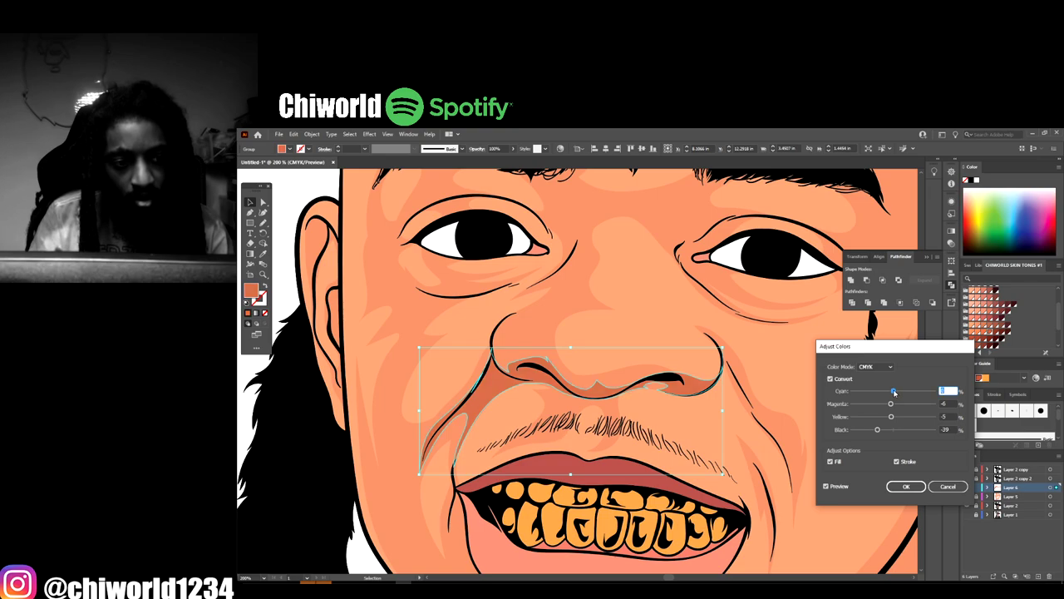
pyautogui.click(906, 487)
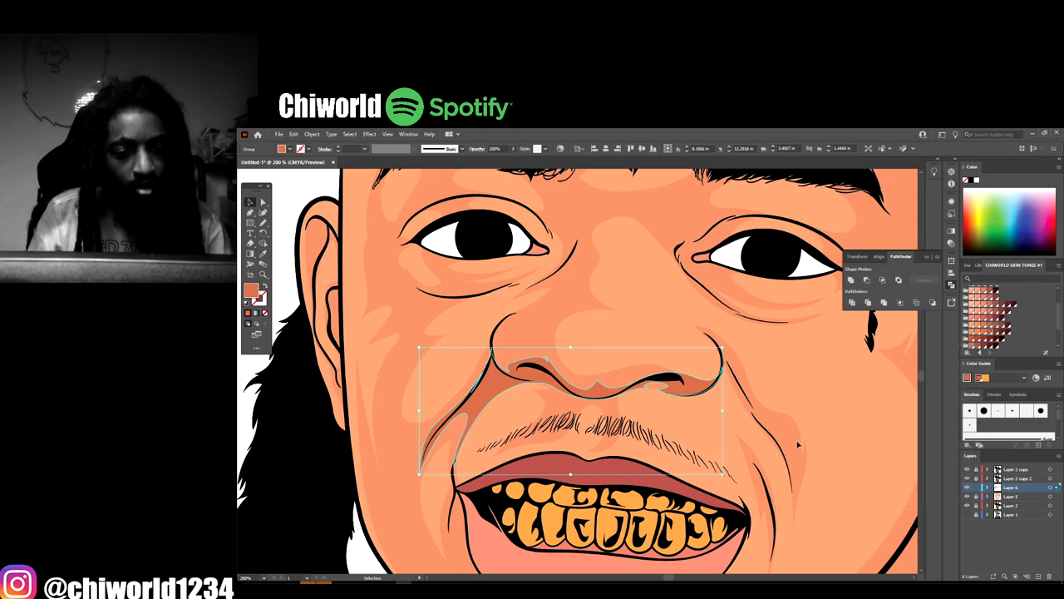
pyautogui.click(785, 435)
# Examine how the recolored nose and smile-line shadow reads against the whole portrait
pyautogui.hotkey('ctrl', '-')
pyautogui.hotkey('ctrl', '-')
pyautogui.hotkey('ctrl', '-')
pyautogui.hotkey('ctrl', '-')
pyautogui.hotkey('ctrl', '-')
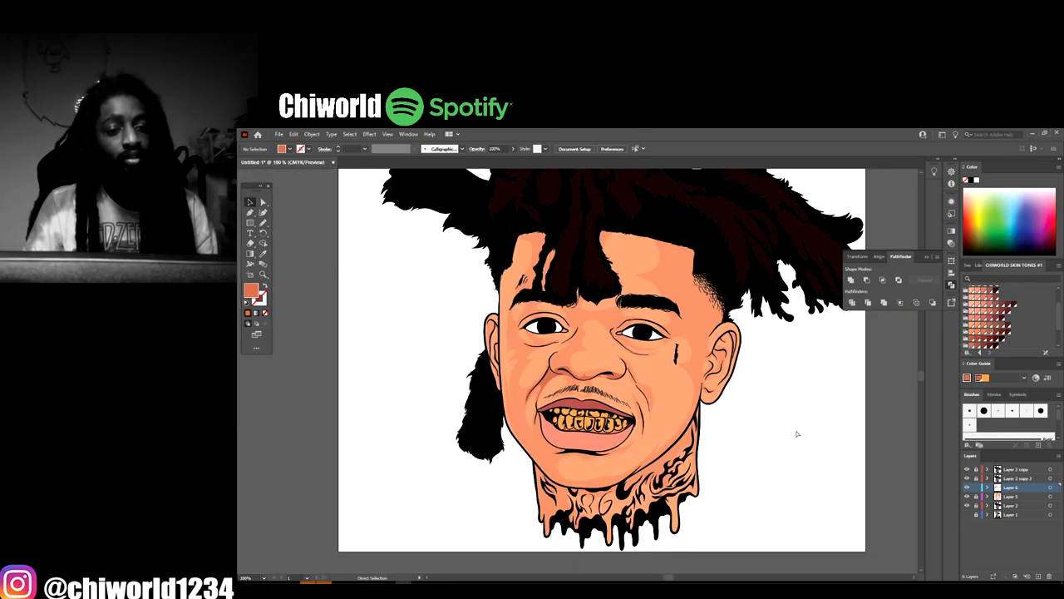
pyautogui.hotkey('ctrl', '+')
pyautogui.hotkey('ctrl', '+')
pyautogui.hotkey('ctrl', '+')
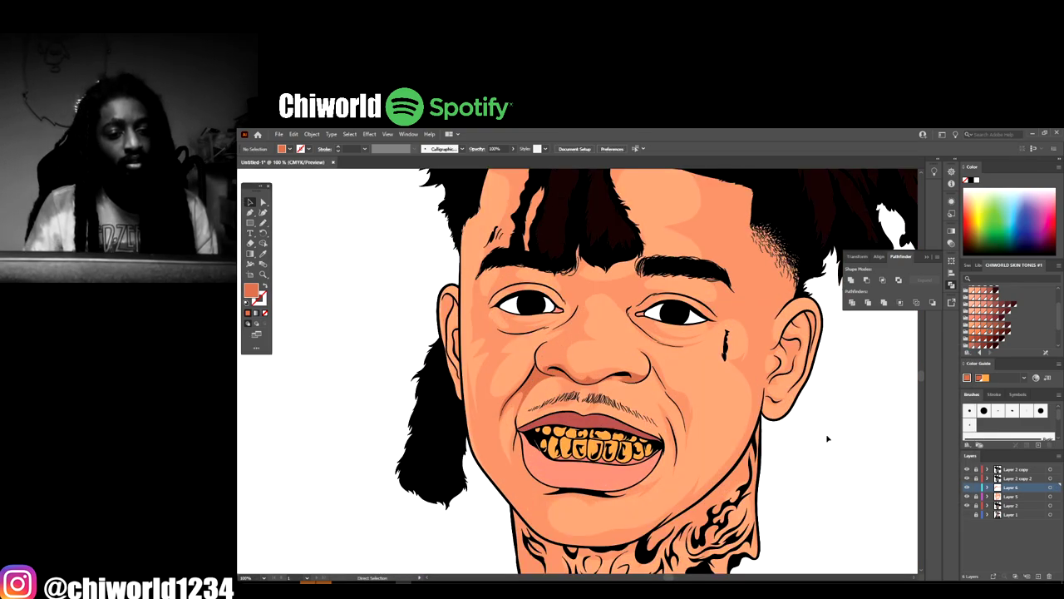
# Draw a closed Pencil shadow shape from the left eyebrow's inner end across the nose bridge and down the inner eye crease
pyautogui.click(262, 253)
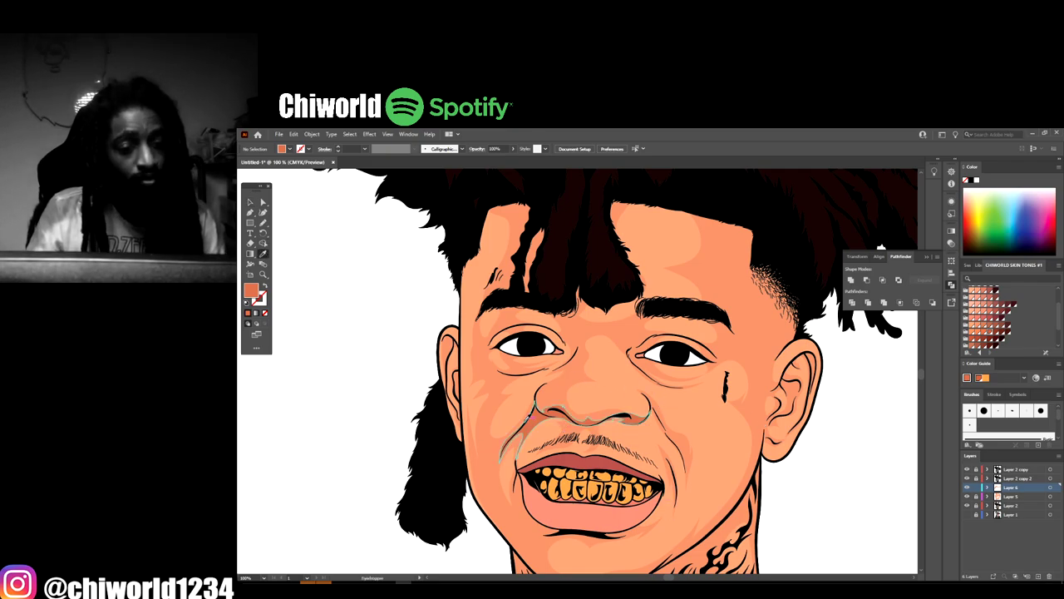
pyautogui.click(262, 223)
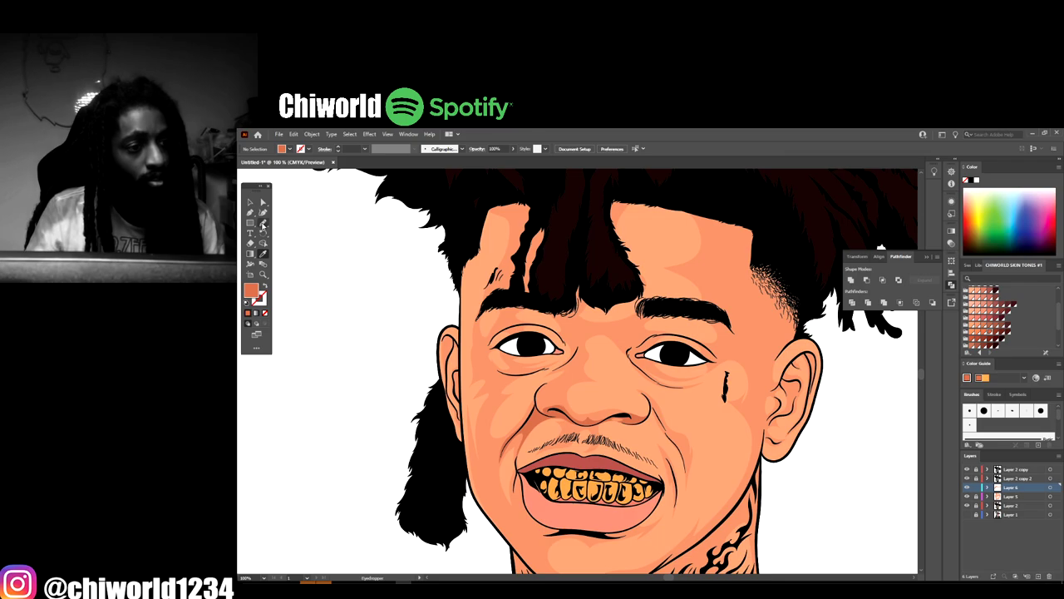
pyautogui.hotkey('ctrl', '+')
pyautogui.hotkey('ctrl', '+')
pyautogui.hotkey('ctrl', '+')
pyautogui.scroll(1, 697, 456)
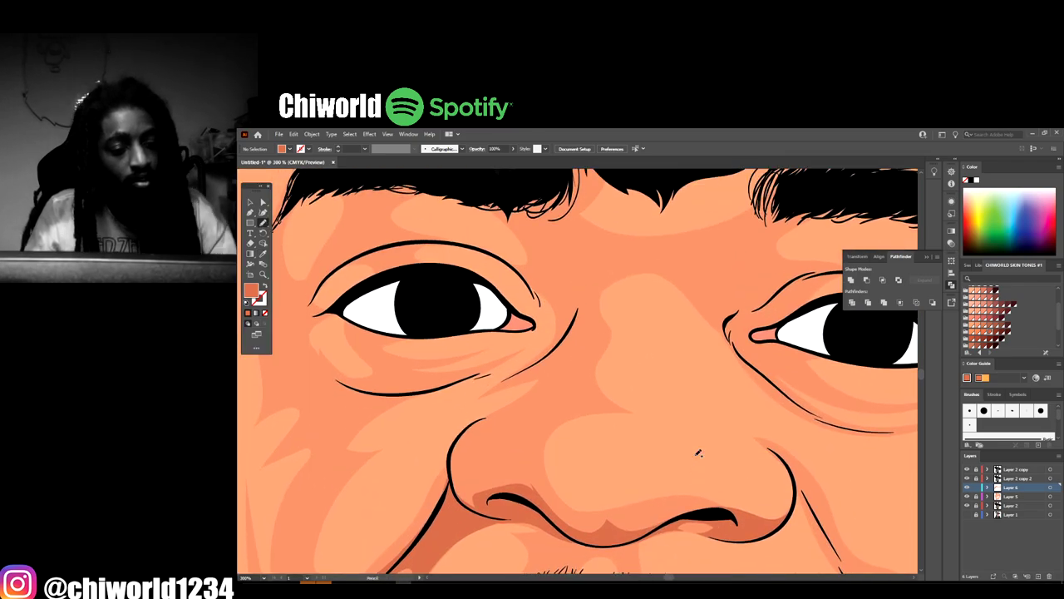
pyautogui.moveTo(567, 335); pyautogui.dragTo(506, 379)
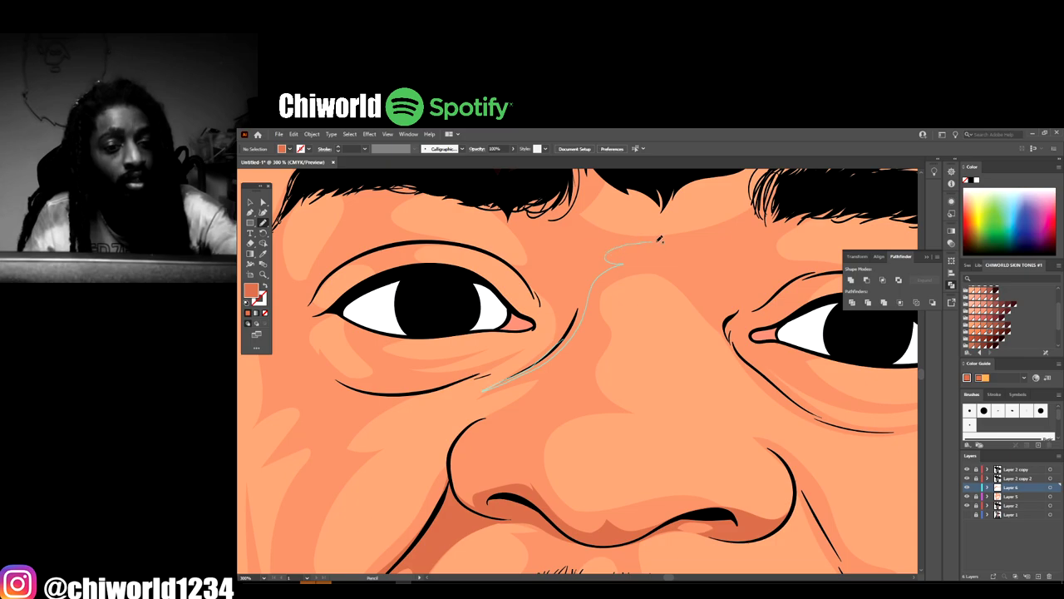
pyautogui.moveTo(659, 238)
pyautogui.mouseDown()
pyautogui.moveTo(567, 216)
pyautogui.moveTo(528, 185)
pyautogui.moveTo(445, 171)
pyautogui.moveTo(510, 222)
pyautogui.moveTo(561, 291)
pyautogui.mouseUp()
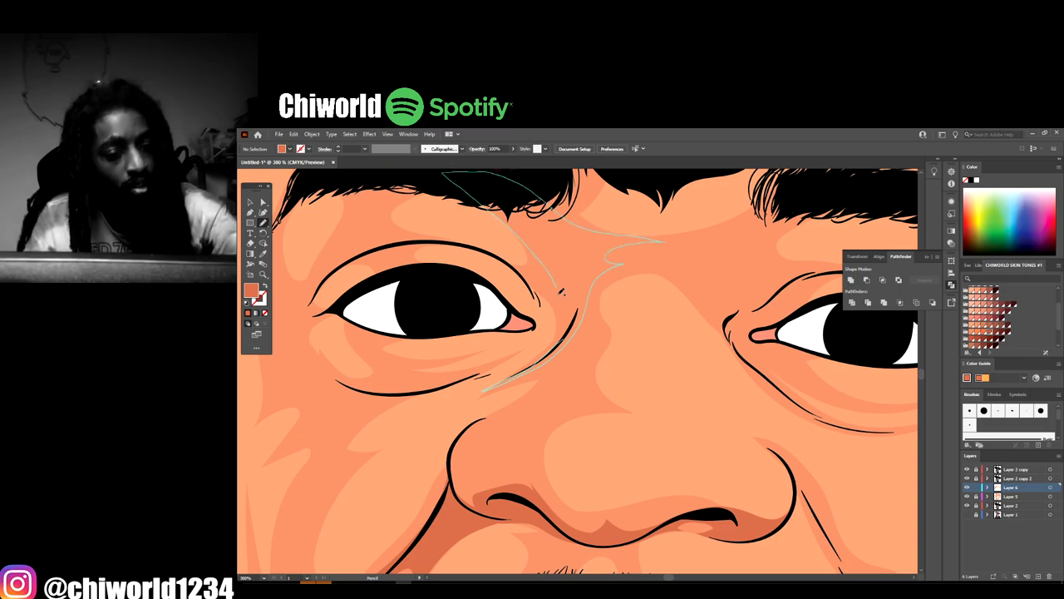
pyautogui.moveTo(552, 343); pyautogui.dragTo(532, 371)
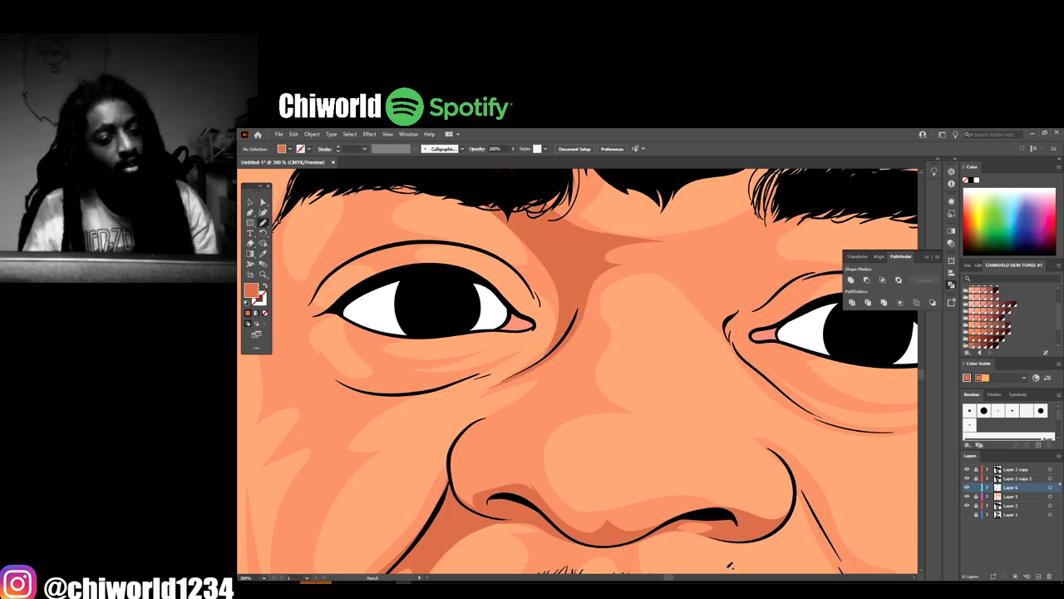
# Add a thin tapered Pencil shadow along the crease beneath the left eye's inner corner
pyautogui.hotkey('ctrl', '-')
pyautogui.hotkey('ctrl', '-')
pyautogui.hotkey('ctrl', '-')
pyautogui.hotkey('ctrl', '=')
pyautogui.hotkey('ctrl', '=')
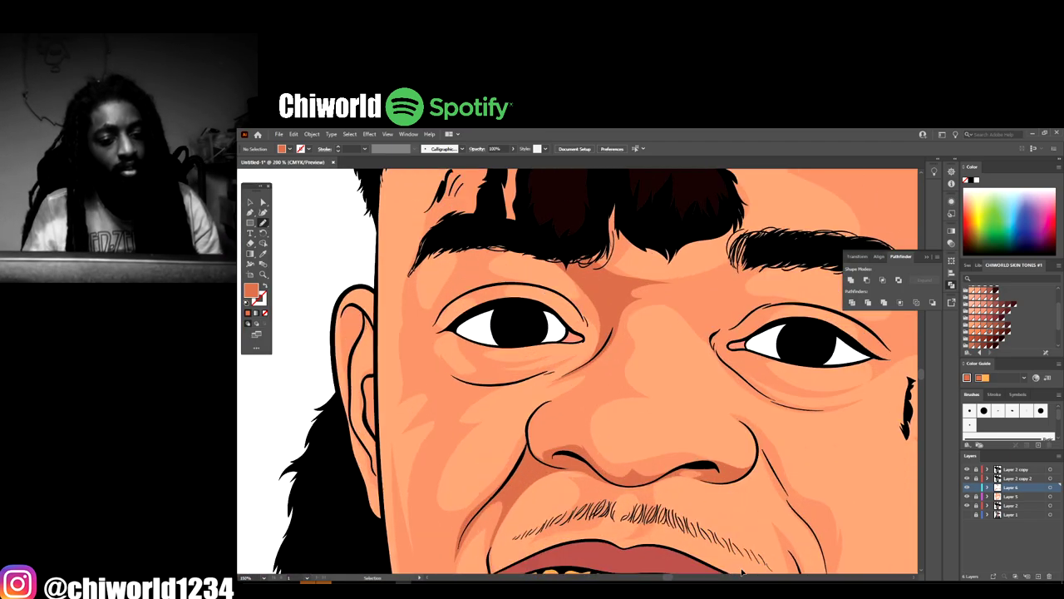
pyautogui.scroll(2, 742, 572)
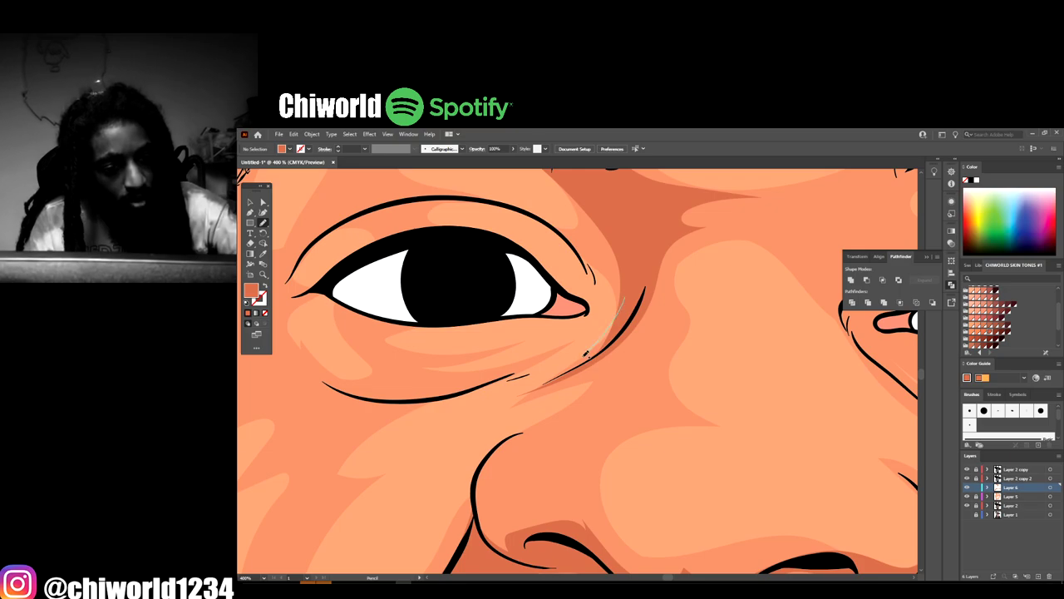
pyautogui.moveTo(501, 403); pyautogui.dragTo(503, 404)
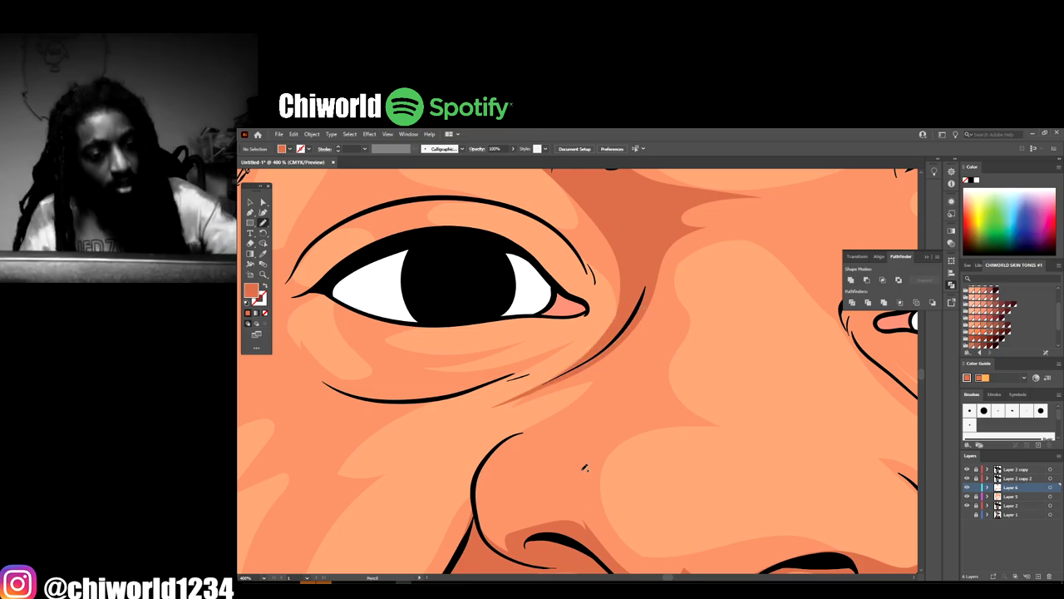
pyautogui.scroll(-1, 622, 512)
pyautogui.scroll(-4, 609, 530)
pyautogui.scroll(6, 595, 522)
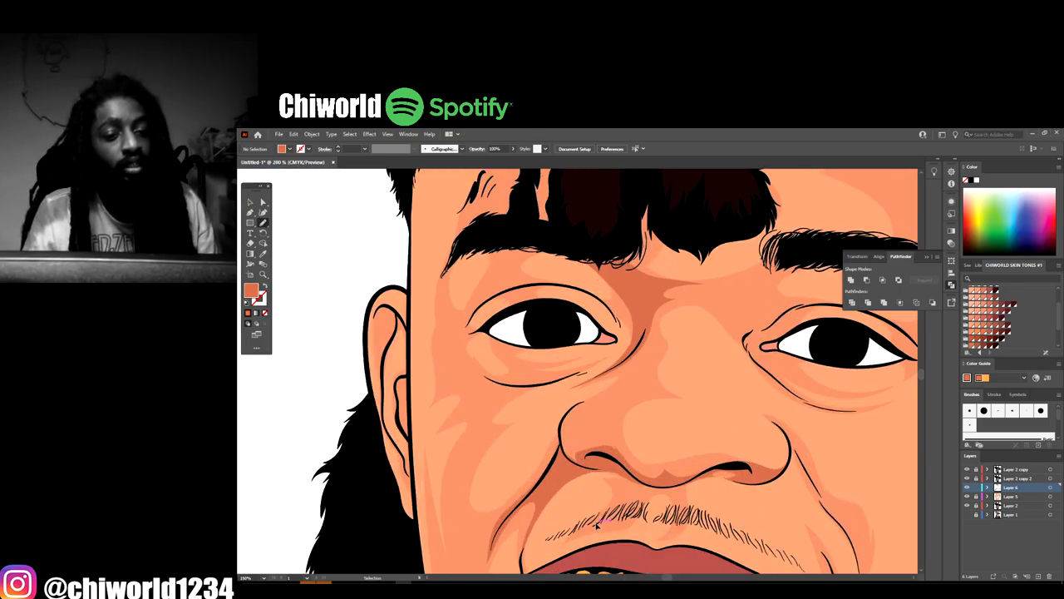
# Draw Pencil shadow shapes on the left eye's upper lid, following the eyelid crease and the upper lash line
pyautogui.scroll(3, 597, 520)
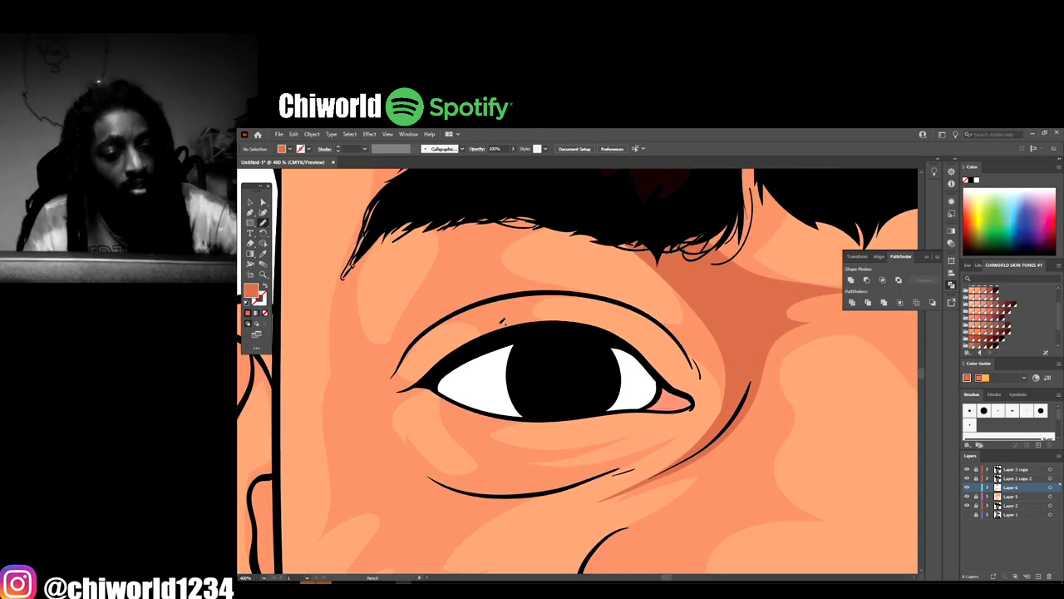
pyautogui.moveTo(499, 334)
pyautogui.mouseDown()
pyautogui.moveTo(559, 326)
pyautogui.moveTo(523, 316)
pyautogui.moveTo(536, 299)
pyautogui.moveTo(603, 297)
pyautogui.moveTo(667, 331)
pyautogui.moveTo(704, 383)
pyautogui.moveTo(688, 344)
pyautogui.mouseUp()
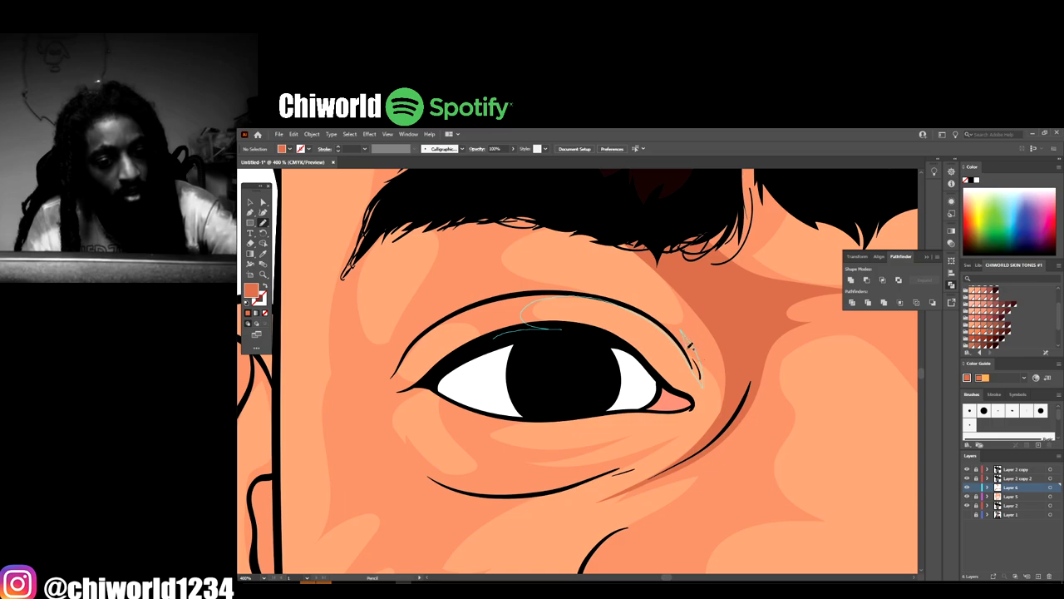
pyautogui.moveTo(430, 321)
pyautogui.mouseDown()
pyautogui.moveTo(392, 376)
pyautogui.moveTo(464, 311)
pyautogui.moveTo(497, 308)
pyautogui.moveTo(473, 344)
pyautogui.mouseUp()
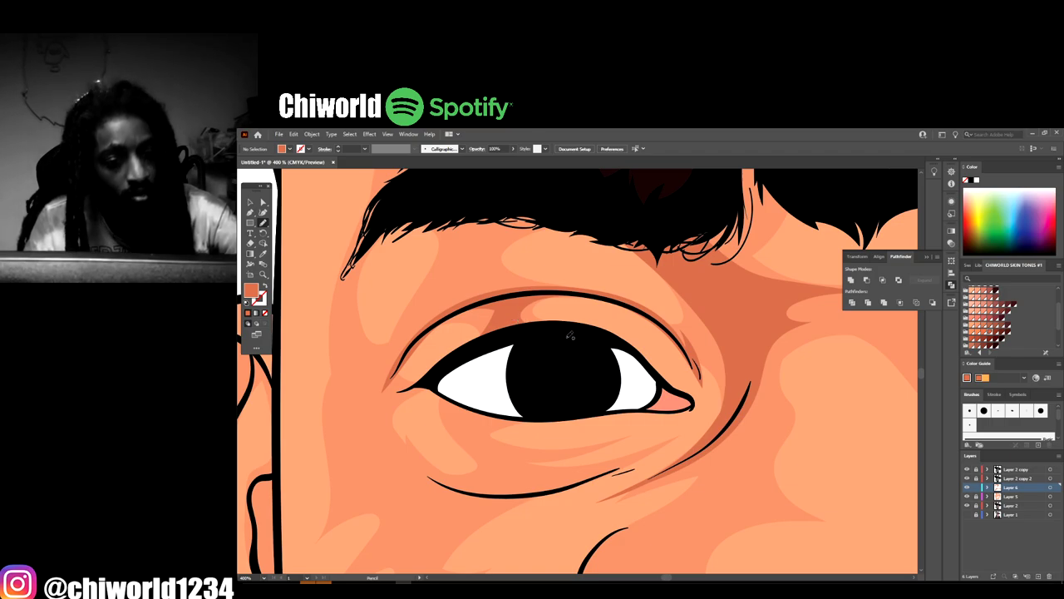
pyautogui.moveTo(571, 335)
pyautogui.mouseDown()
pyautogui.moveTo(694, 398)
pyautogui.moveTo(662, 359)
pyautogui.mouseUp()
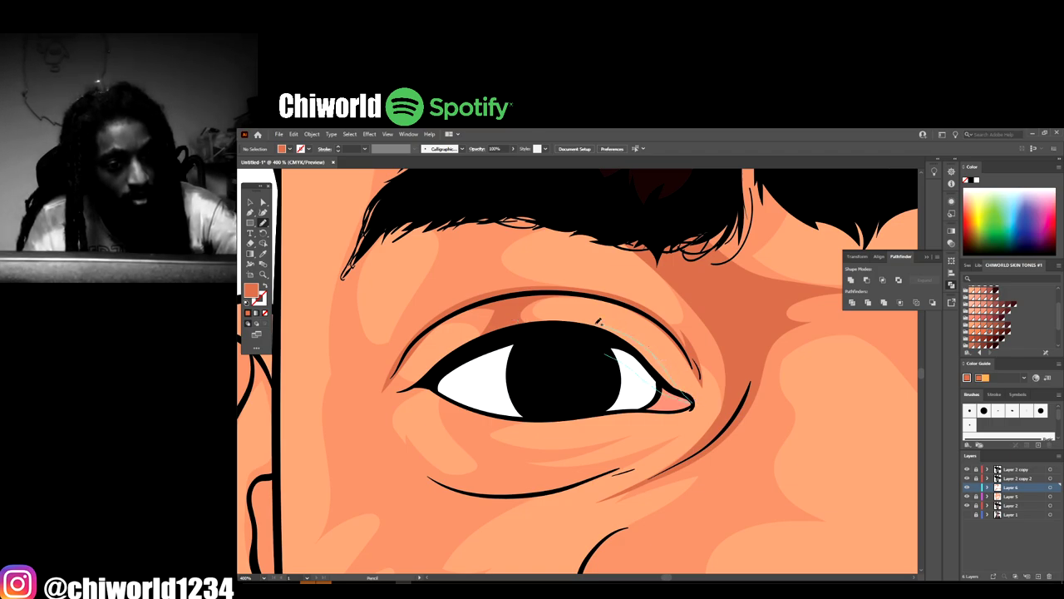
pyautogui.moveTo(597, 321); pyautogui.dragTo(512, 317)
pyautogui.moveTo(450, 344); pyautogui.dragTo(397, 391)
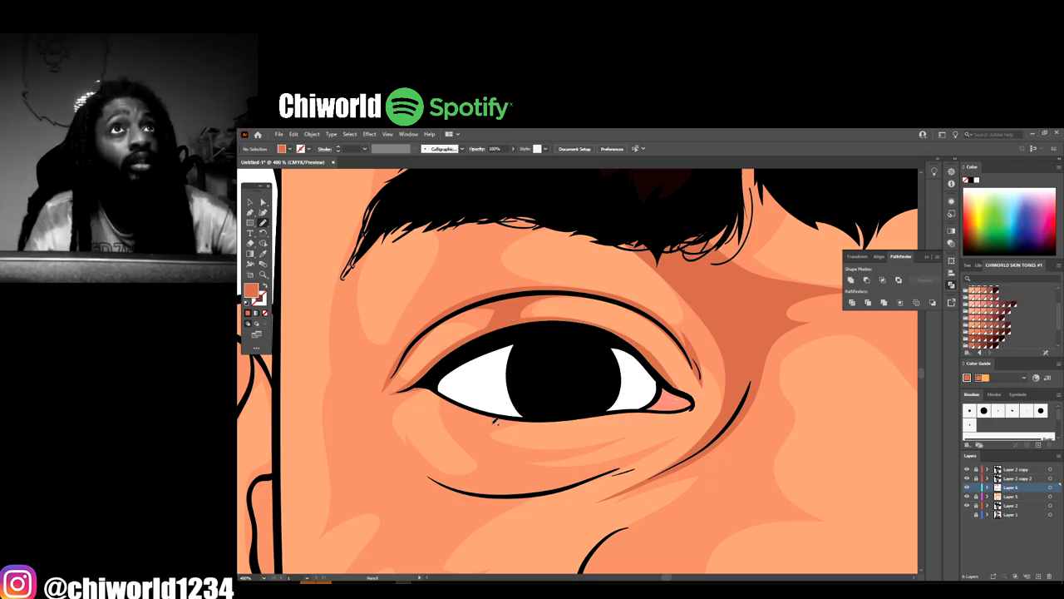
# Draw a curved Pencil shadow on the bag beneath the left eye, between the lower lid and the under-eye crease line
pyautogui.scroll(-1, 495, 421)
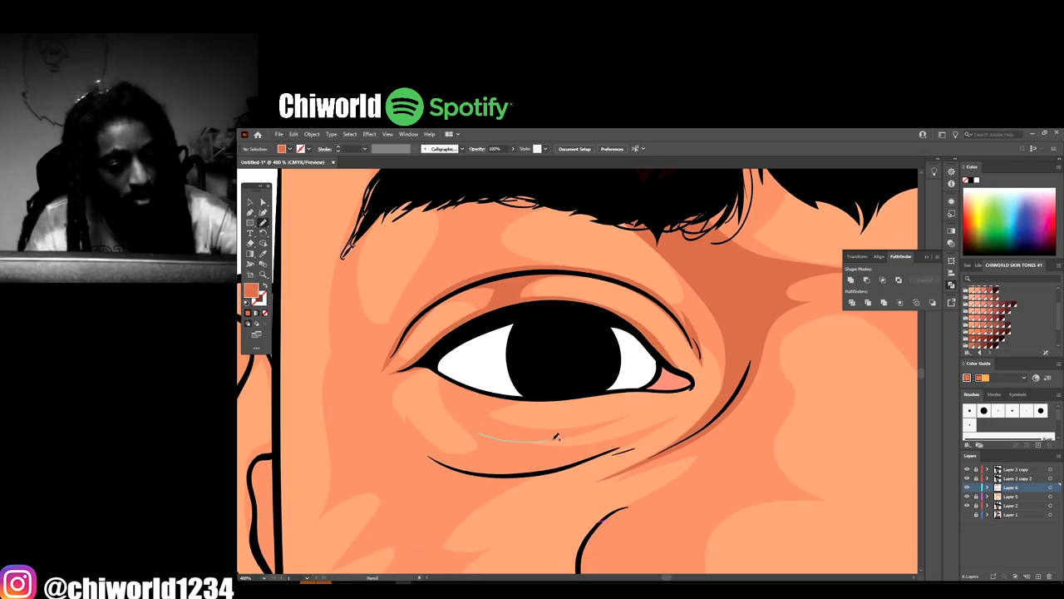
pyautogui.moveTo(621, 416); pyautogui.dragTo(542, 431)
pyautogui.moveTo(468, 417); pyautogui.dragTo(456, 414)
pyautogui.moveTo(614, 450); pyautogui.dragTo(670, 420)
pyautogui.moveTo(453, 457); pyautogui.dragTo(411, 442)
# Draw a Pencil shadow directly beneath the left eyebrow, joining the nose-bridge shadow at the brow's inner end
pyautogui.hotkey('ctrl', '-')
pyautogui.hotkey('ctrl', '-')
pyautogui.hotkey('ctrl', '-')
pyautogui.hotkey('ctrl', '-')
pyautogui.hotkey('ctrl', '-')
pyautogui.hotkey('ctrl', '-')
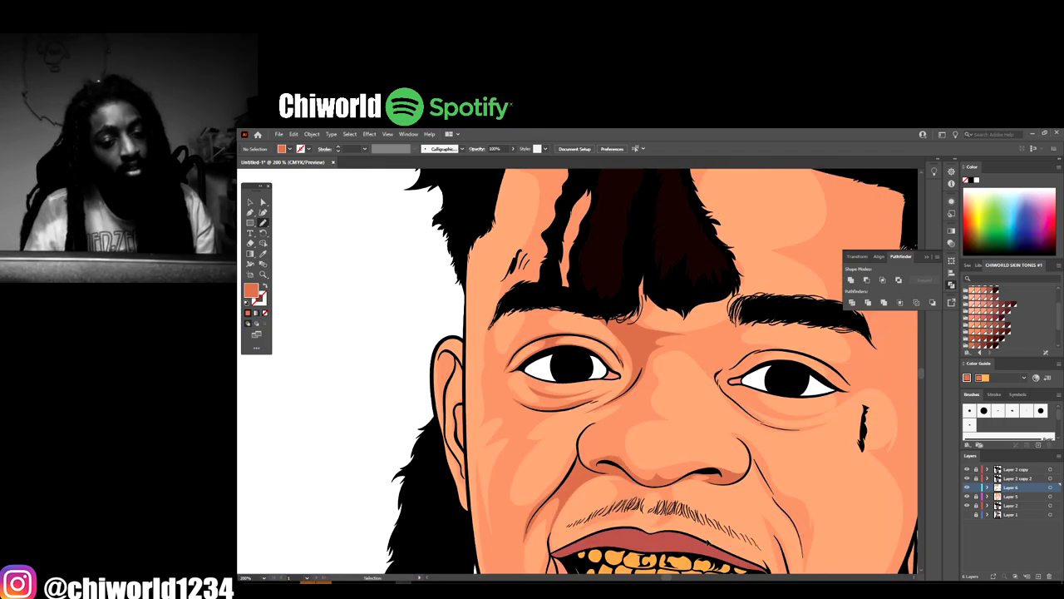
pyautogui.hotkey('ctrl', '+')
pyautogui.hotkey('ctrl', '+')
pyautogui.hotkey('ctrl', '+')
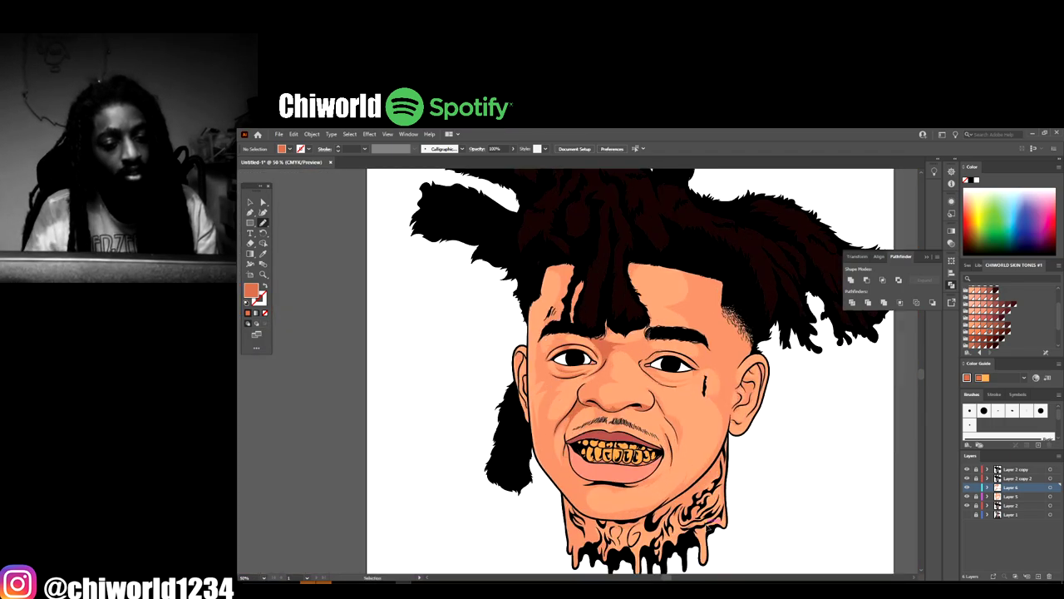
pyautogui.hotkey('ctrl', '+')
pyautogui.hotkey('ctrl', '+')
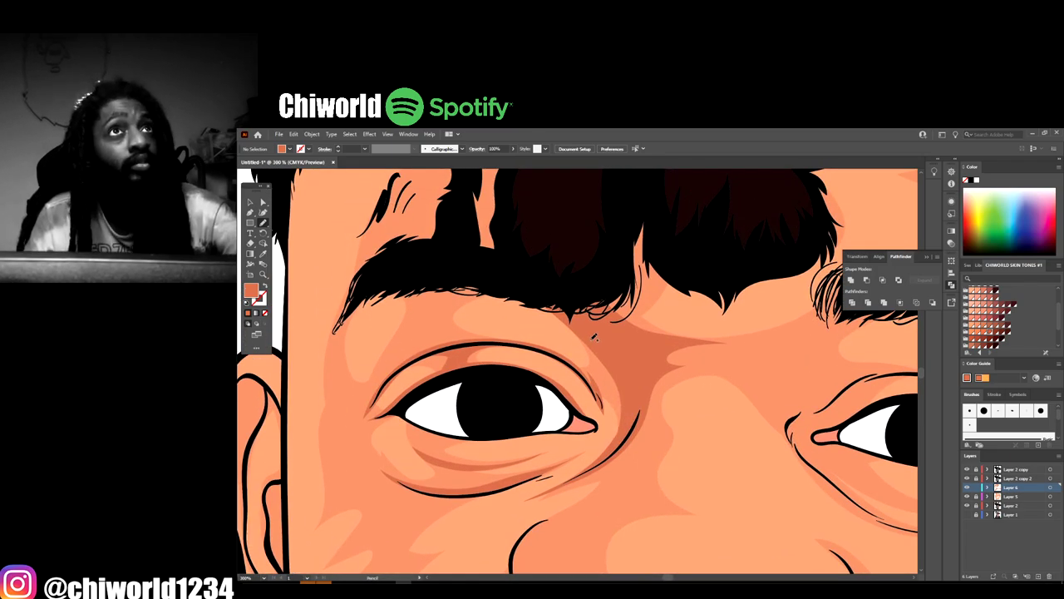
pyautogui.moveTo(531, 318)
pyautogui.mouseDown()
pyautogui.moveTo(456, 311)
pyautogui.moveTo(430, 332)
pyautogui.moveTo(452, 349)
pyautogui.moveTo(397, 369)
pyautogui.mouseUp()
pyautogui.moveTo(420, 306)
pyautogui.mouseDown()
pyautogui.moveTo(345, 308)
pyautogui.moveTo(565, 275)
pyautogui.moveTo(577, 285)
pyautogui.mouseUp()
# Draw a closed Pencil shadow from the right eye's inner corner along the lid crease, under the inner eyebrow and over to the nose bridge
pyautogui.hotkey('ctrl', '-')
pyautogui.hotkey('ctrl', '-')
pyautogui.hotkey('ctrl', '-')
pyautogui.hotkey('ctrl', '-')
pyautogui.hotkey('ctrl', '-')
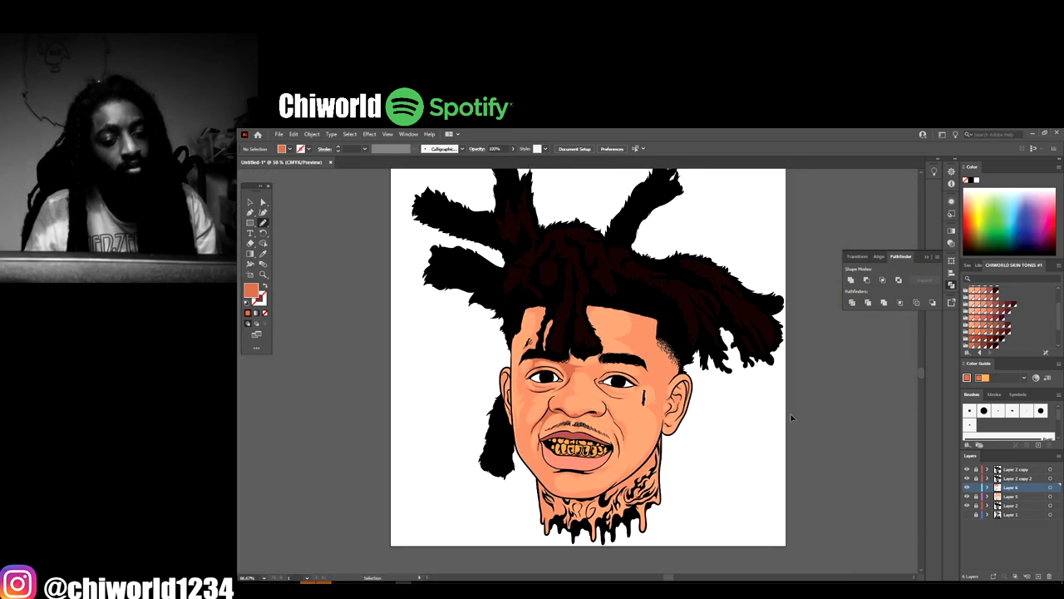
pyautogui.moveTo(793, 419); pyautogui.dragTo(740, 410)
pyautogui.hotkey('ctrl', '+')
pyautogui.hotkey('ctrl', '+')
pyautogui.hotkey('ctrl', '+')
pyautogui.scroll(3, 739, 407)
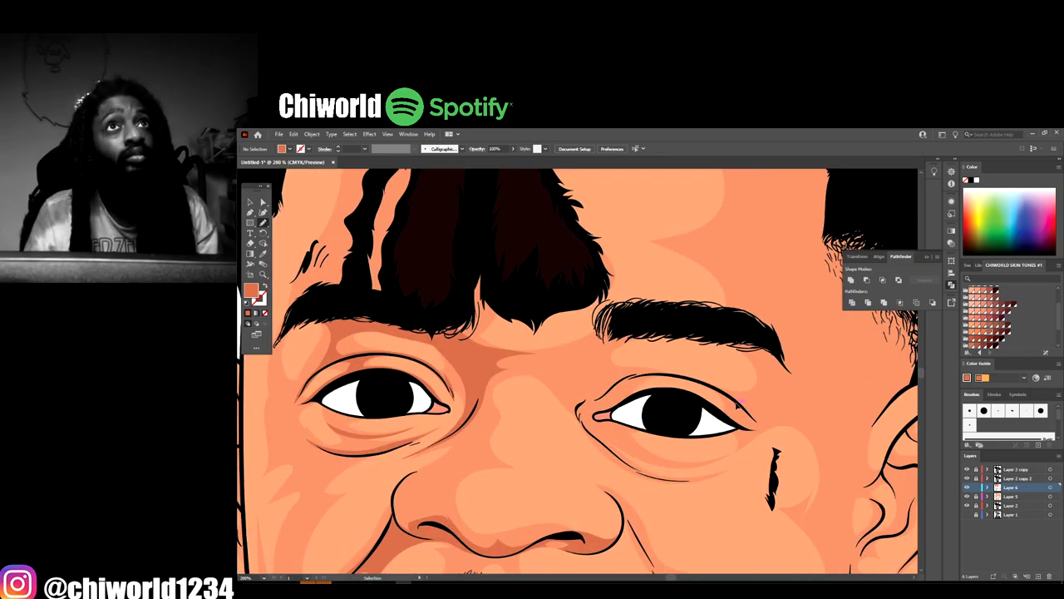
pyautogui.scroll(1, 739, 400)
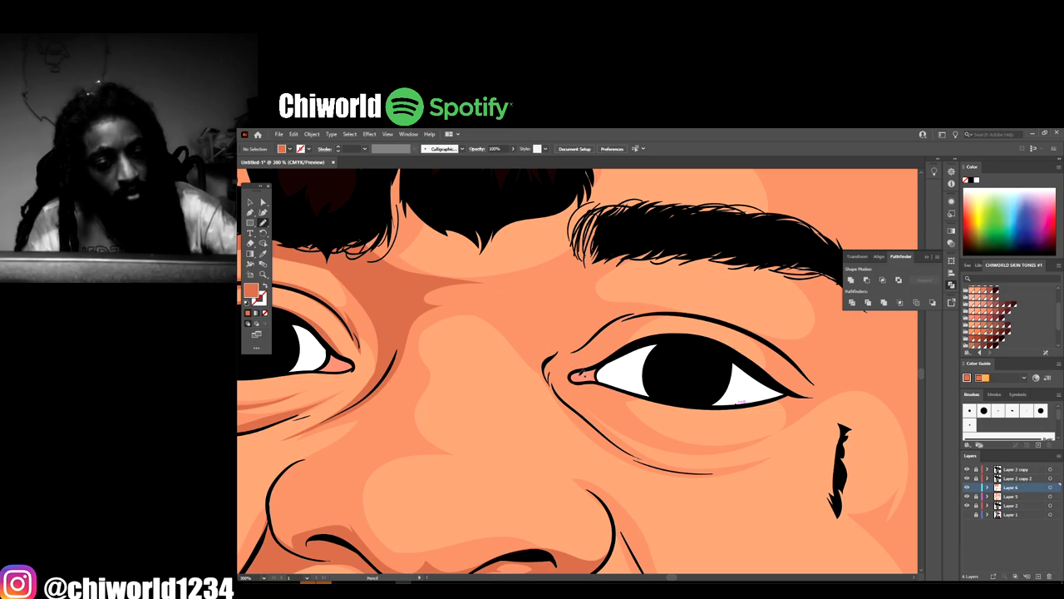
pyautogui.moveTo(632, 355); pyautogui.dragTo(591, 363)
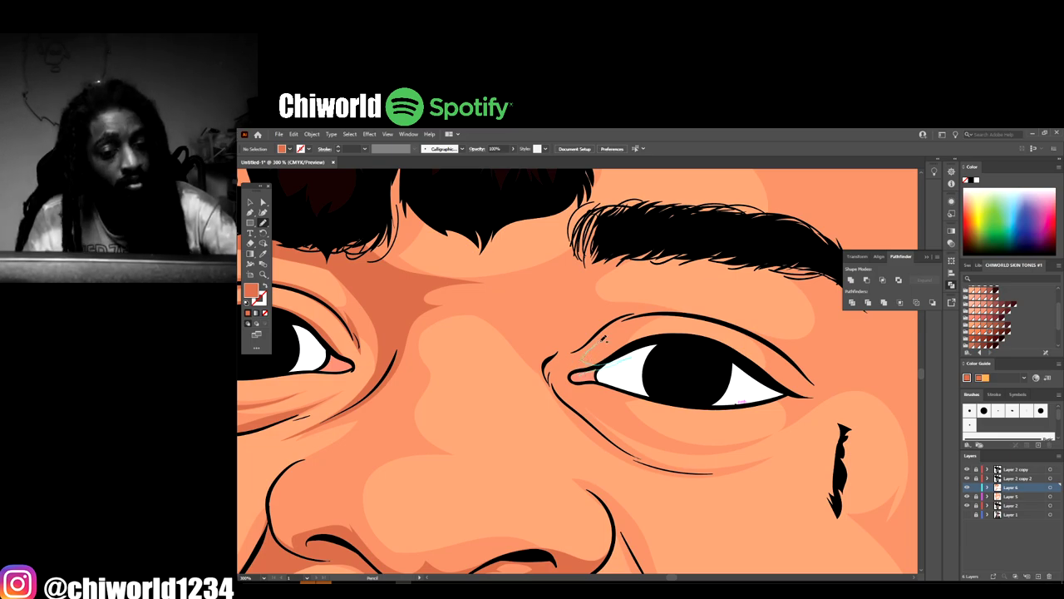
pyautogui.moveTo(705, 316)
pyautogui.mouseDown()
pyautogui.moveTo(666, 303)
pyautogui.moveTo(575, 324)
pyautogui.mouseUp()
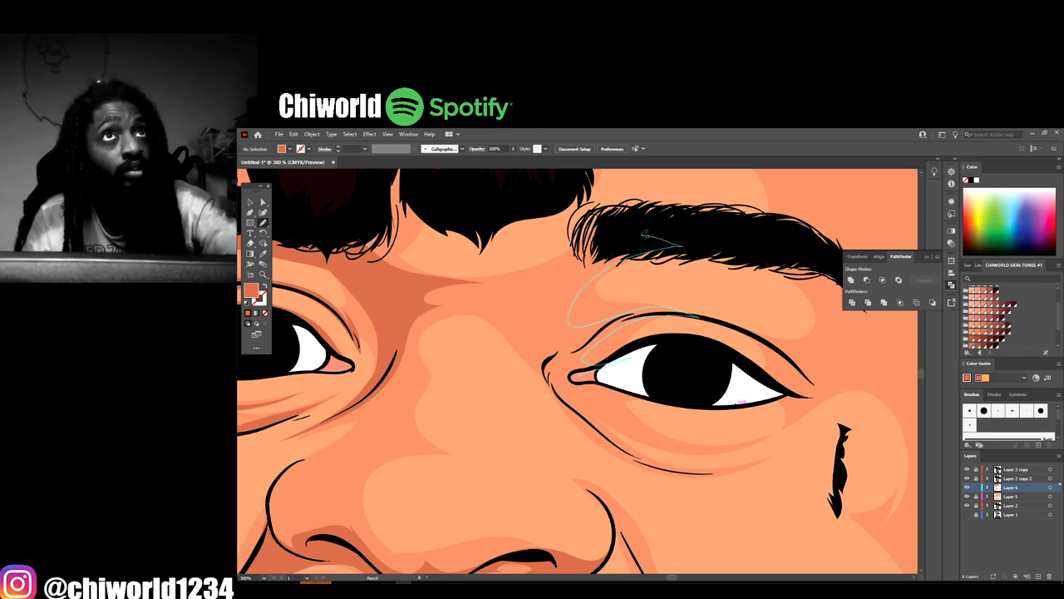
pyautogui.moveTo(676, 241)
pyautogui.mouseDown()
pyautogui.moveTo(607, 256)
pyautogui.moveTo(541, 309)
pyautogui.moveTo(504, 309)
pyautogui.mouseUp()
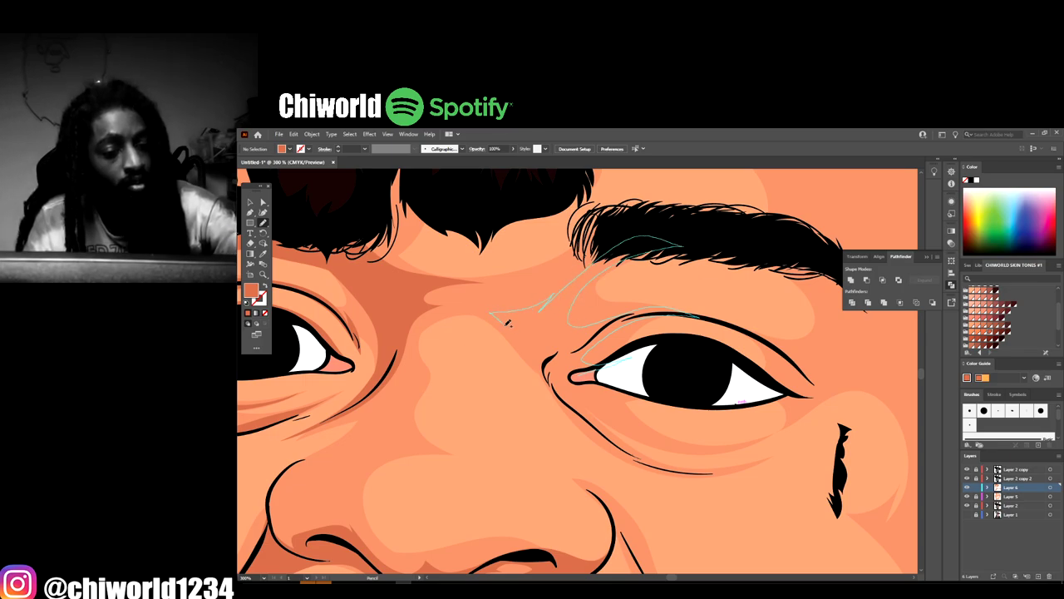
pyautogui.moveTo(537, 367)
pyautogui.mouseDown()
pyautogui.moveTo(563, 403)
pyautogui.moveTo(551, 376)
pyautogui.moveTo(574, 378)
pyautogui.mouseUp()
# Examine how the shadows around both eyes and the nose bridge read against the whole portrait
pyautogui.hotkey('ctrl', '-')
pyautogui.hotkey('ctrl', '-')
pyautogui.hotkey('ctrl', '-')
pyautogui.hotkey('ctrl', '-')
pyautogui.hotkey('ctrl', '-')
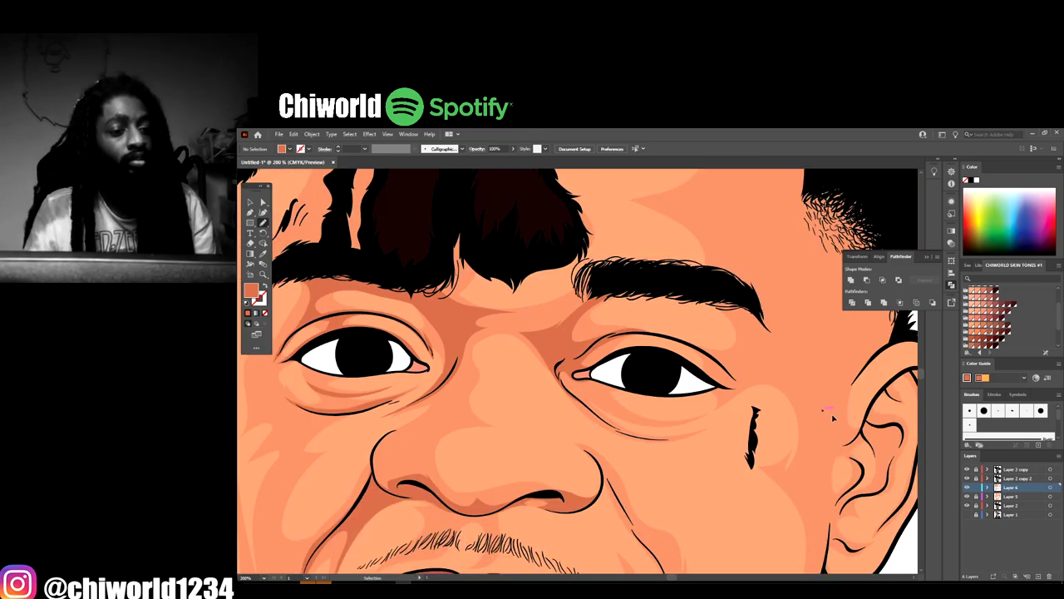
pyautogui.hotkey('ctrl', '-')
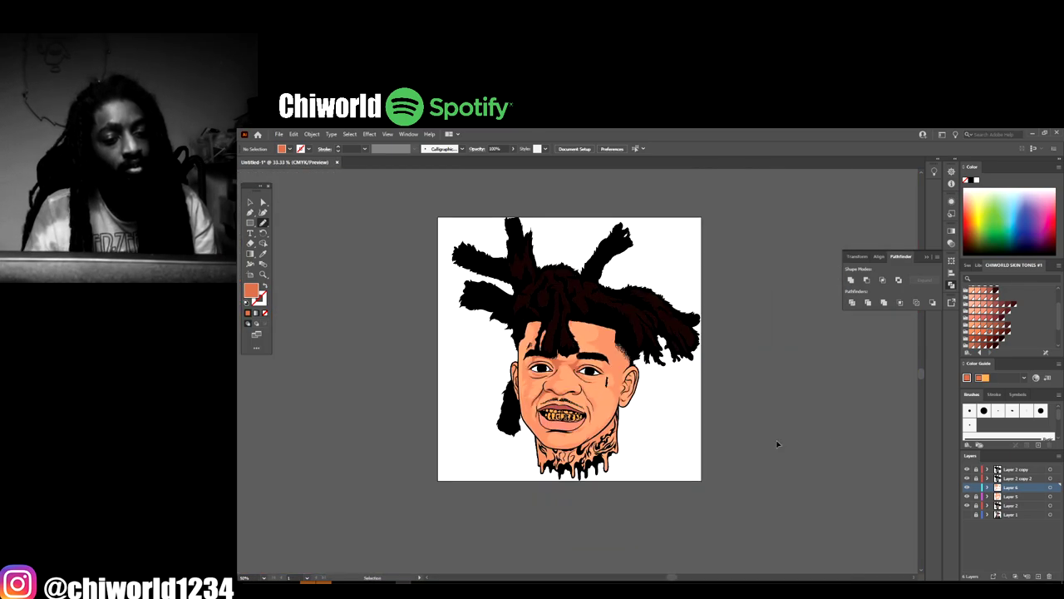
pyautogui.hotkey('ctrl', '+')
pyautogui.hotkey('ctrl', '+')
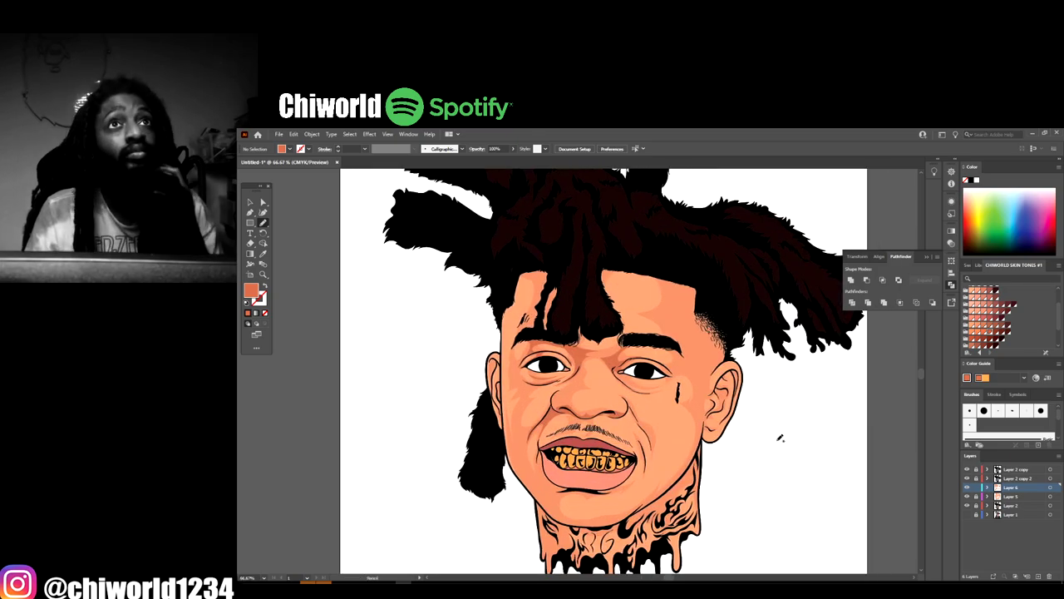
pyautogui.scroll(-2, 781, 439)
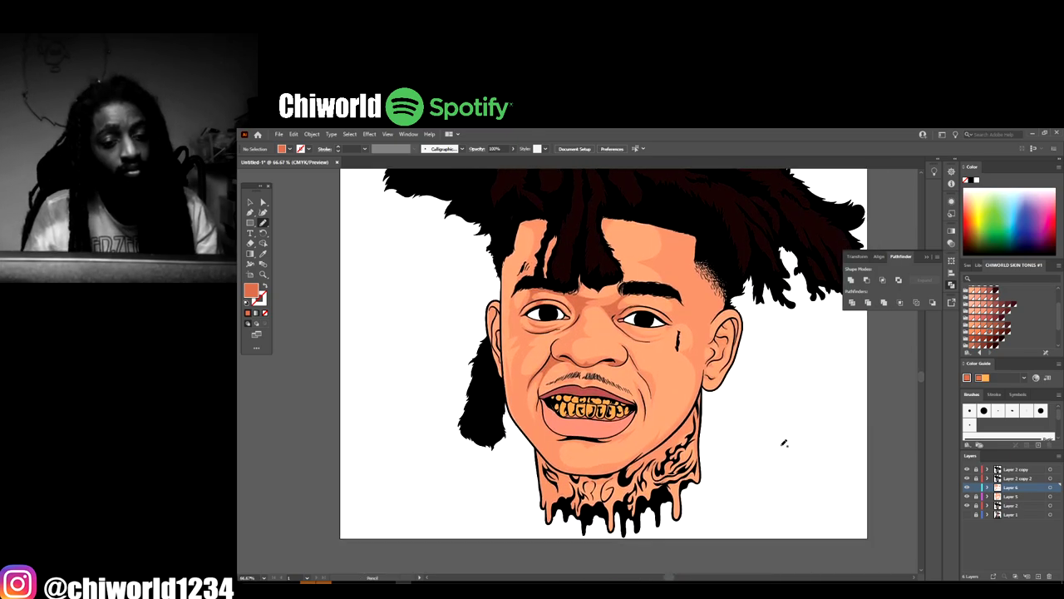
pyautogui.hotkey('ctrl', '-')
pyautogui.hotkey('ctrl', '+')
pyautogui.hotkey('ctrl', '+')
# Draw a Pencil shadow along the upper outer curve of the left nostril wing
pyautogui.hscroll(-3, 783, 446)
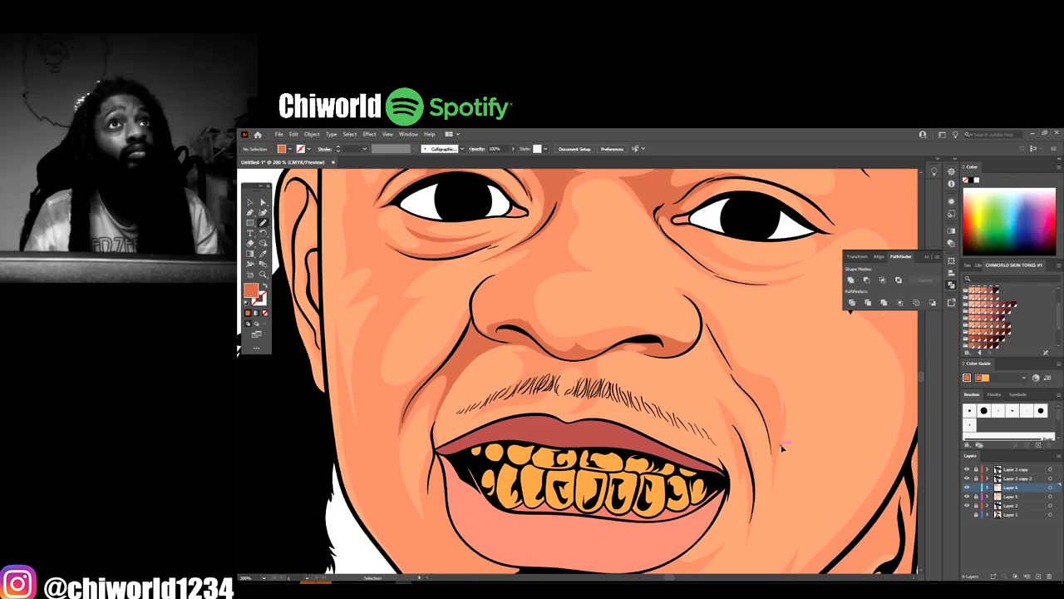
pyautogui.scroll(1, 784, 443)
pyautogui.hscroll(-1, 784, 442)
pyautogui.hotkey('ctrl', '+')
pyautogui.hotkey('ctrl', '+')
pyautogui.scroll(3, 785, 443)
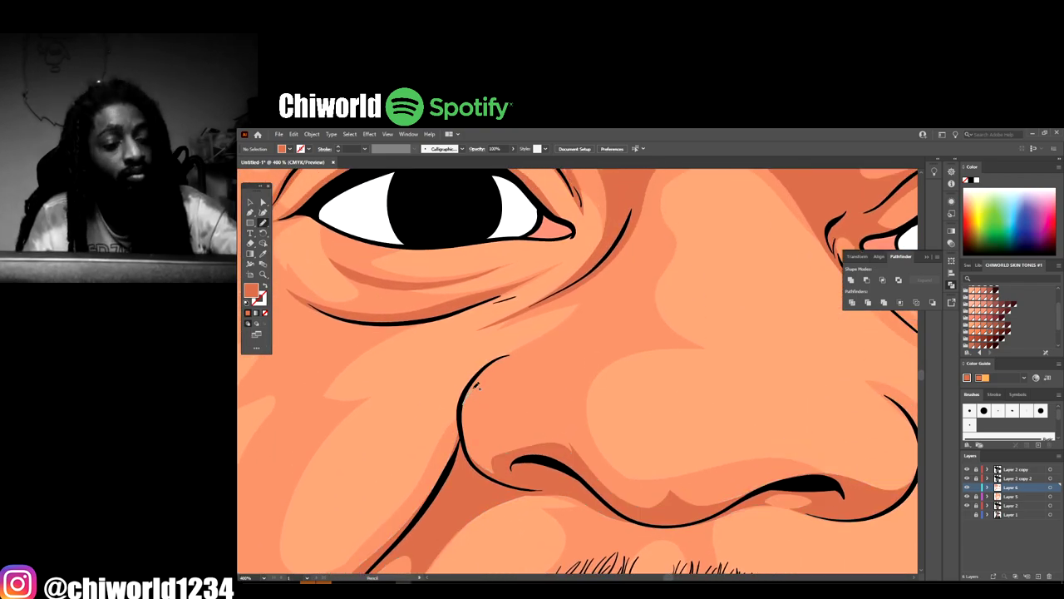
pyautogui.moveTo(509, 364)
pyautogui.mouseDown()
pyautogui.moveTo(558, 355)
pyautogui.moveTo(608, 303)
pyautogui.moveTo(498, 359)
pyautogui.moveTo(464, 406)
pyautogui.mouseUp()
# Draw a closed Pencil shadow beneath the lower lip, with tapered ends curving up toward both sides of the mouth
pyautogui.hotkey('ctrl', '-')
pyautogui.hotkey('ctrl', '-')
pyautogui.hotkey('ctrl', '-')
pyautogui.hotkey('ctrl', '-')
pyautogui.hotkey('ctrl', '-')
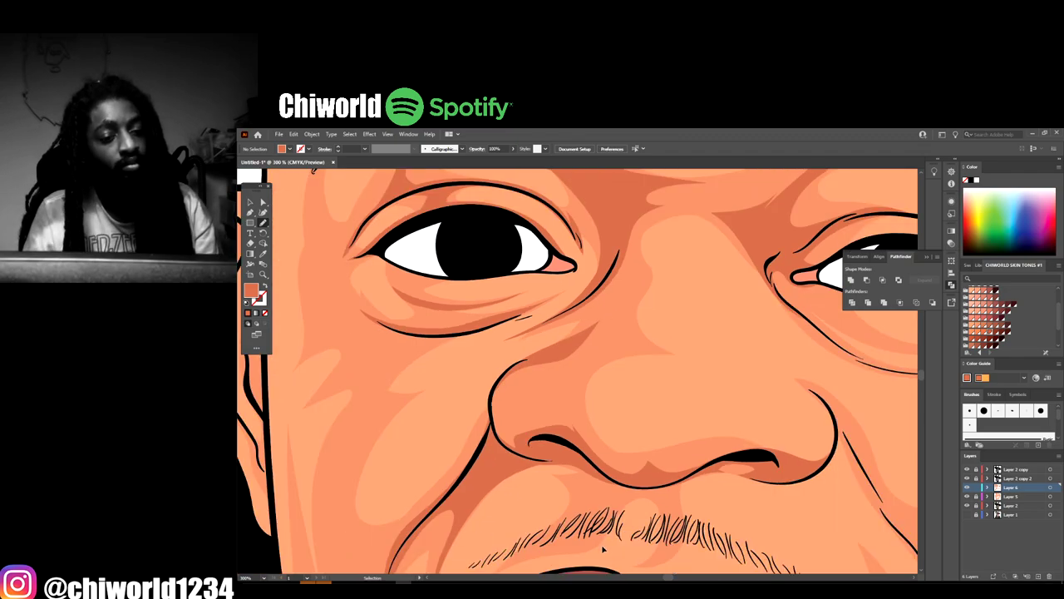
pyautogui.scroll(-1, 643, 529)
pyautogui.hotkey('ctrl', '+')
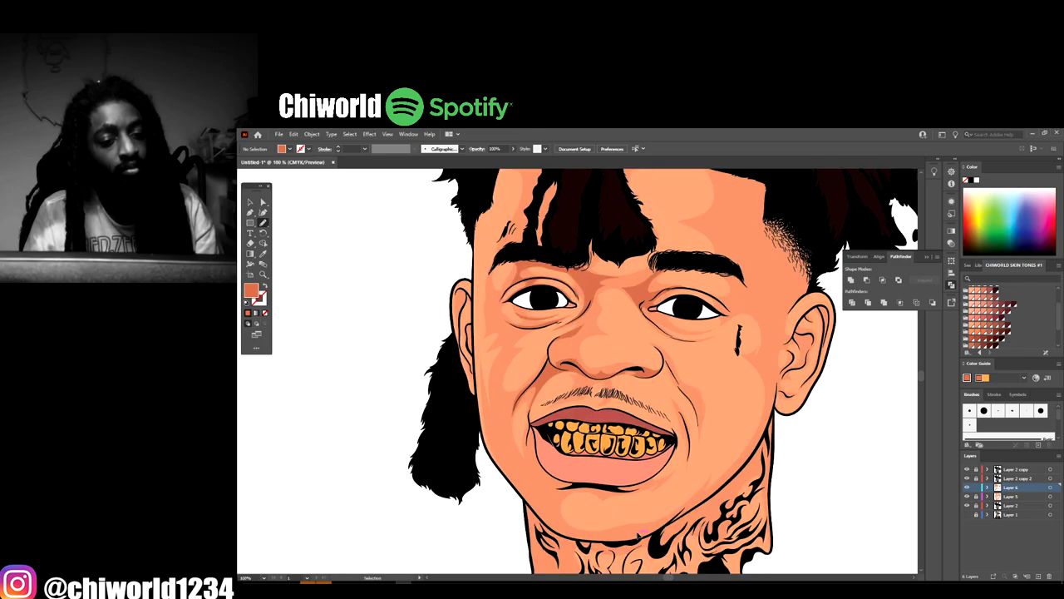
pyautogui.scroll(-4, 641, 532)
pyautogui.hotkey('ctrl', '+')
pyautogui.scroll(2, 638, 534)
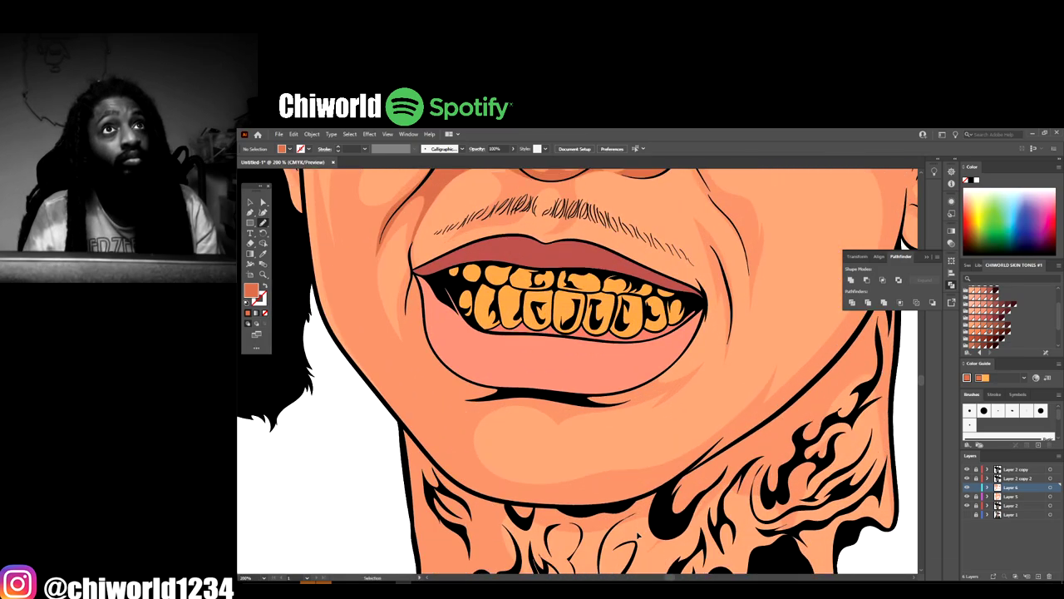
pyautogui.moveTo(582, 386)
pyautogui.mouseDown()
pyautogui.moveTo(663, 370)
pyautogui.moveTo(601, 405)
pyautogui.moveTo(506, 398)
pyautogui.moveTo(413, 406)
pyautogui.mouseUp()
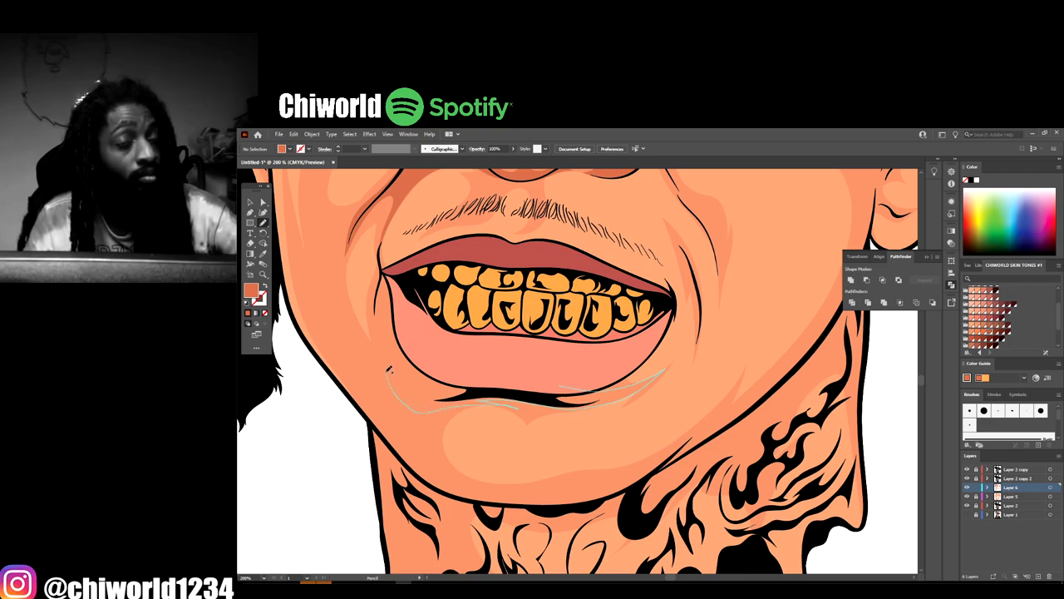
pyautogui.moveTo(391, 370)
pyautogui.mouseDown()
pyautogui.moveTo(435, 385)
pyautogui.moveTo(407, 357)
pyautogui.moveTo(486, 332)
pyautogui.mouseUp()
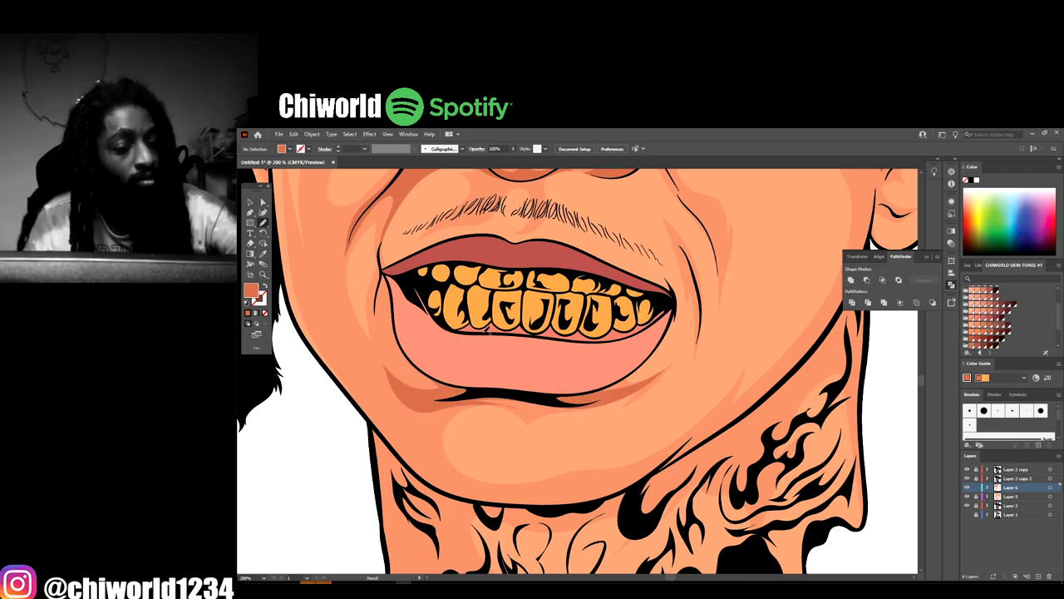
# Draw a narrow closed Pencil shadow around the left mouth corner, from beside the lower lip up to the smile line
pyautogui.hotkey('ctrl', '-')
pyautogui.hotkey('ctrl', '-')
pyautogui.hotkey('ctrl', '-')
pyautogui.moveTo(600, 426); pyautogui.dragTo(608, 470)
pyautogui.hotkey('ctrl', '+')
pyautogui.hotkey('ctrl', '+')
pyautogui.hotkey('ctrl', '+')
pyautogui.hotkey('ctrl', '+')
pyautogui.scroll(-2, 608, 468)
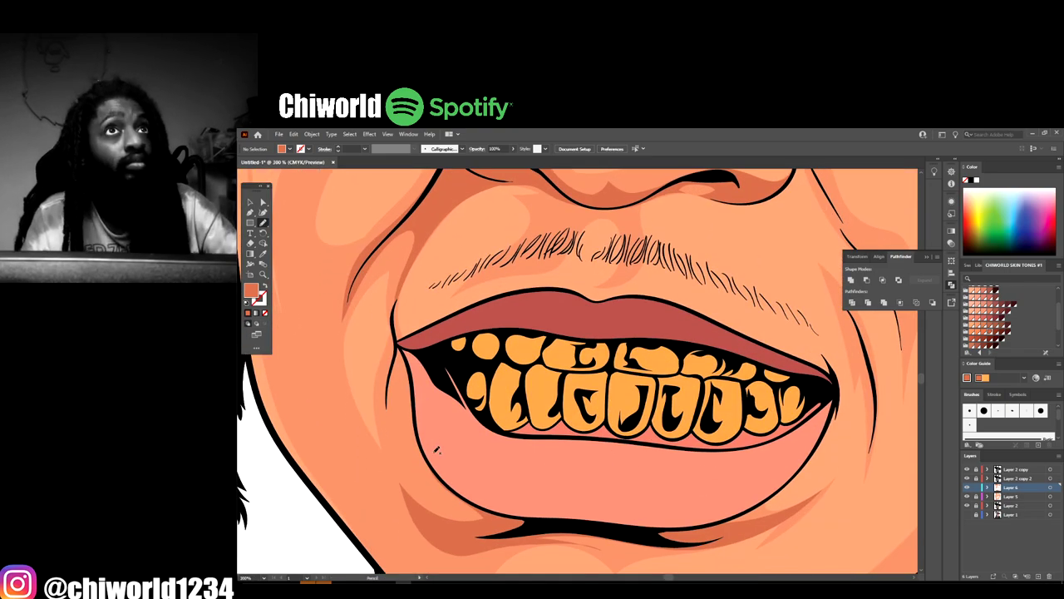
pyautogui.moveTo(434, 446)
pyautogui.mouseDown()
pyautogui.moveTo(400, 405)
pyautogui.moveTo(400, 475)
pyautogui.moveTo(387, 446)
pyautogui.moveTo(389, 288)
pyautogui.mouseUp()
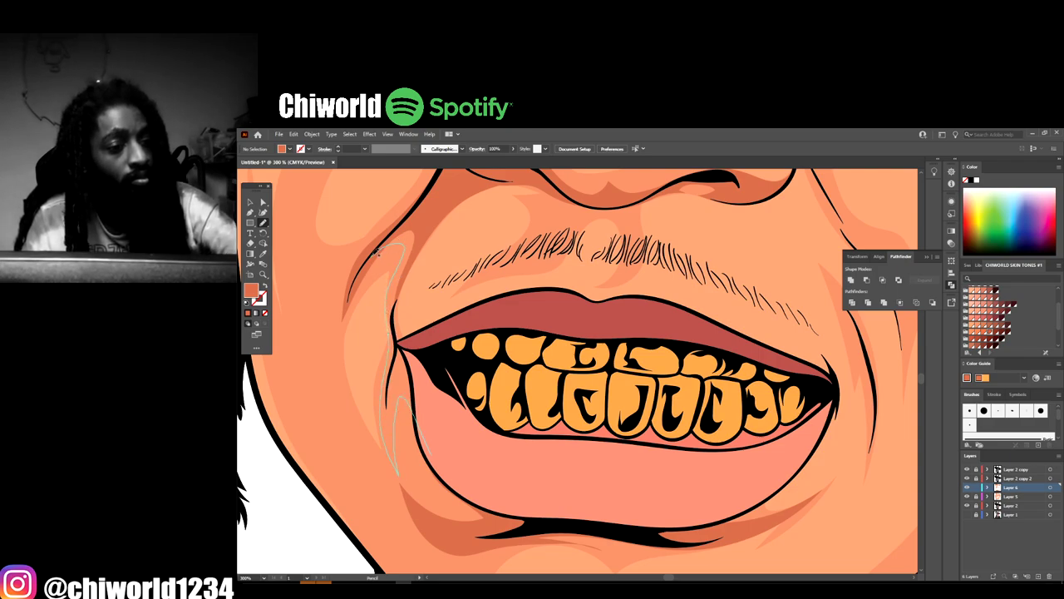
pyautogui.moveTo(379, 249)
pyautogui.mouseDown()
pyautogui.moveTo(466, 185)
pyautogui.moveTo(410, 287)
pyautogui.moveTo(407, 326)
pyautogui.mouseUp()
# Draw a closed Pencil shadow along the left jawline, with a pointed tip reaching up into the lower cheek
pyautogui.hotkey('ctrl', '-')
pyautogui.hotkey('ctrl', '-')
pyautogui.hotkey('ctrl', '-')
pyautogui.hotkey('ctrl', '-')
pyautogui.hotkey('ctrl', '-')
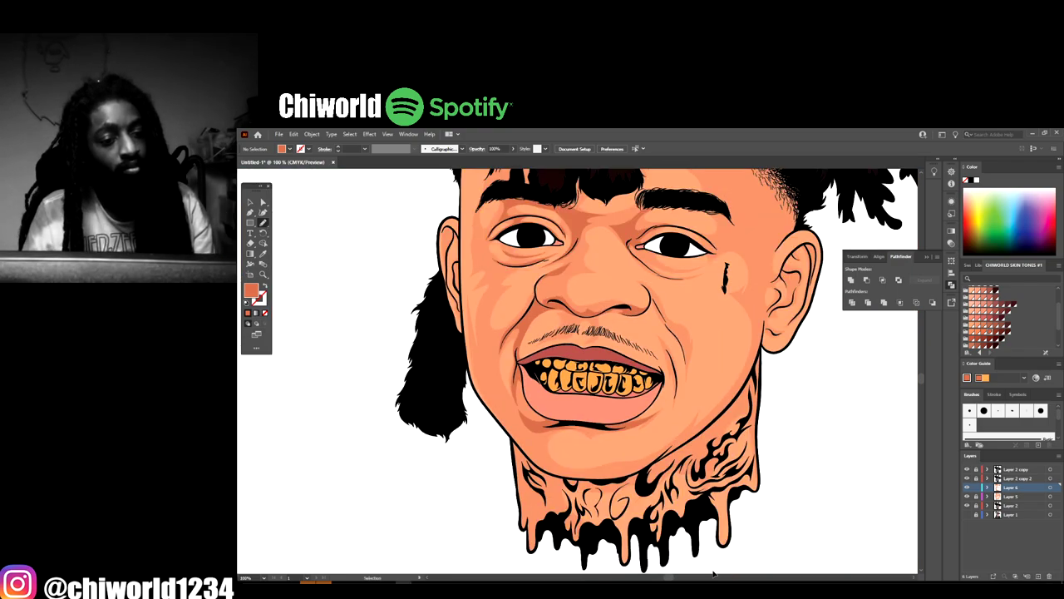
pyautogui.hotkey('ctrl', '+')
pyautogui.hotkey('ctrl', '+')
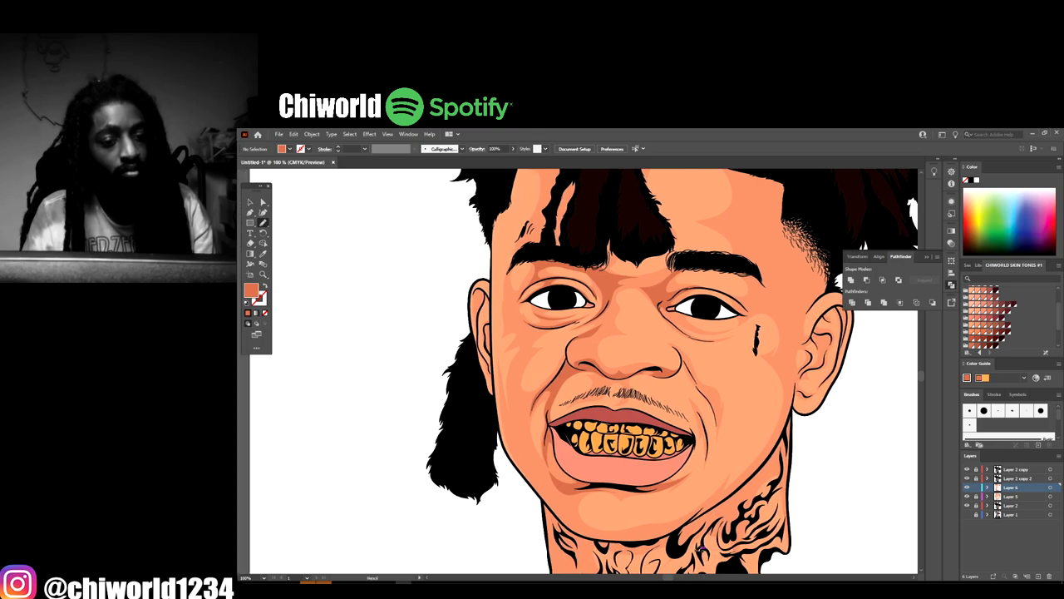
pyautogui.hotkey('ctrl', '+')
pyautogui.hotkey('ctrl', '+')
pyautogui.hotkey('ctrl', '+')
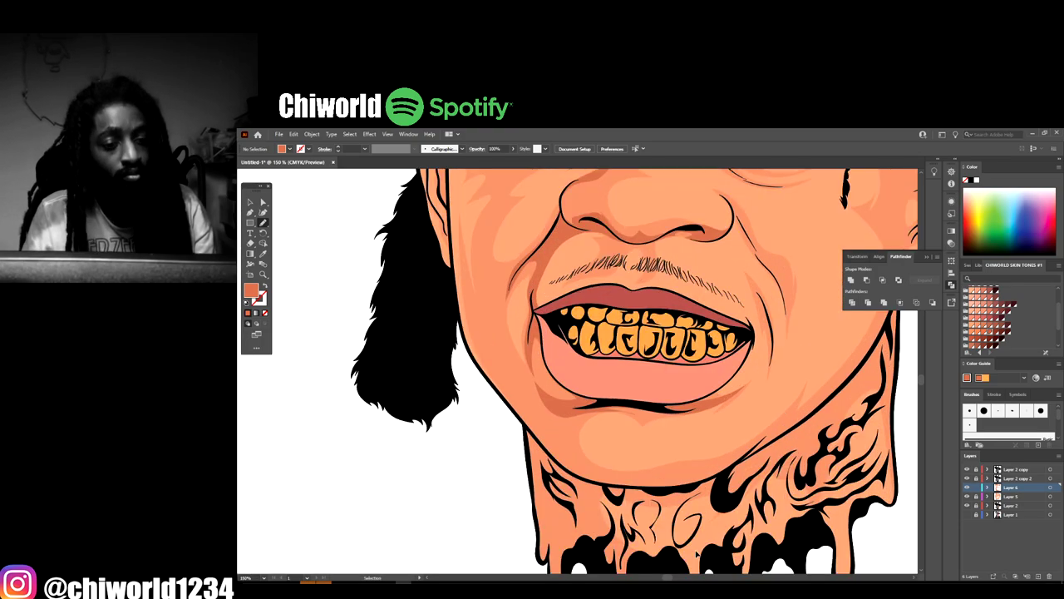
pyautogui.scroll(-1, 699, 548)
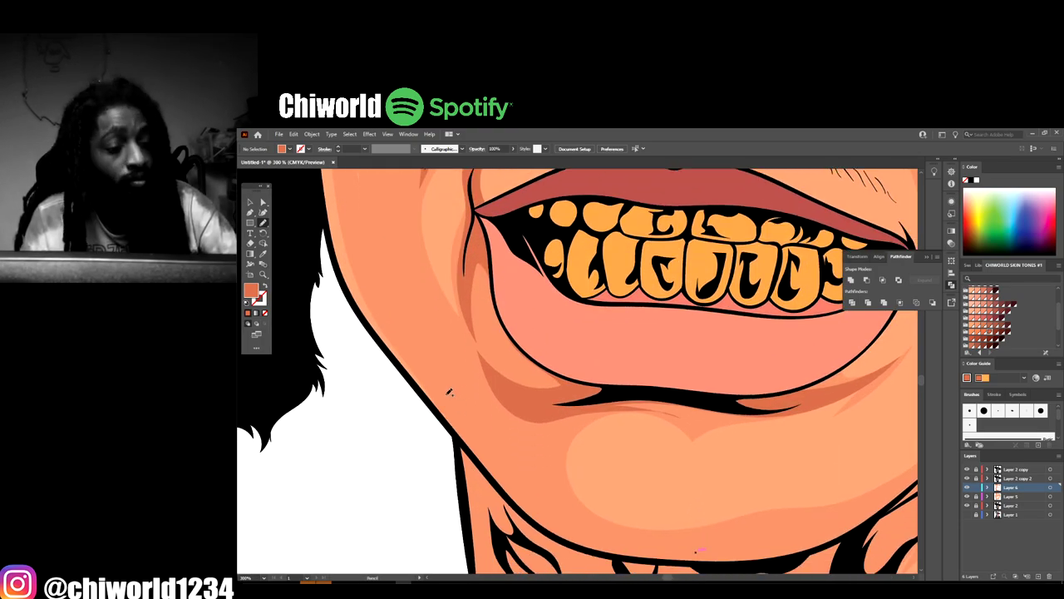
pyautogui.moveTo(433, 398); pyautogui.dragTo(504, 487)
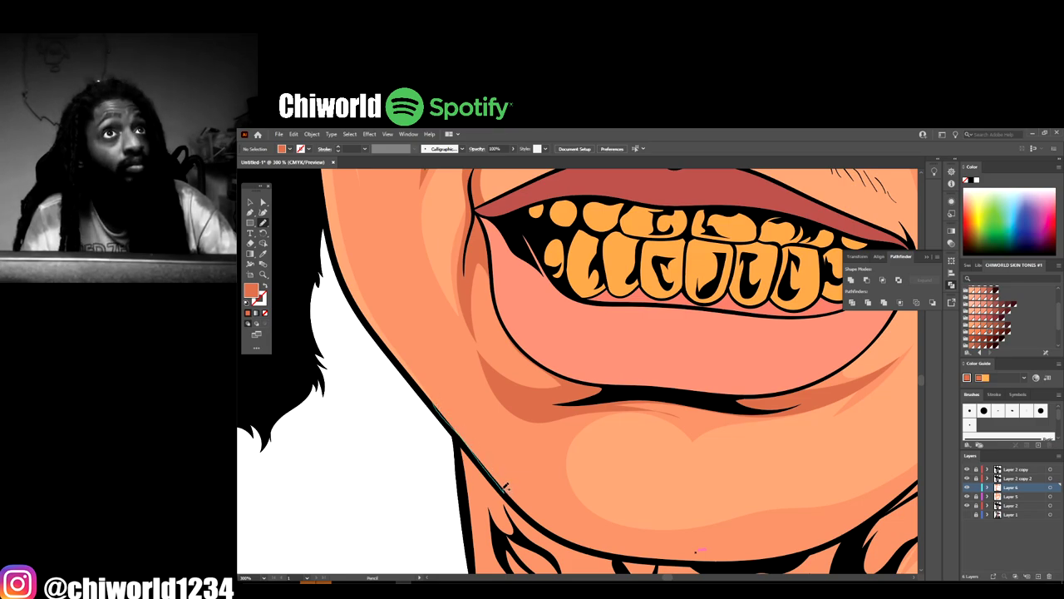
pyautogui.moveTo(452, 357)
pyautogui.mouseDown()
pyautogui.moveTo(427, 308)
pyautogui.moveTo(420, 377)
pyautogui.moveTo(411, 378)
pyautogui.moveTo(435, 403)
pyautogui.mouseUp()
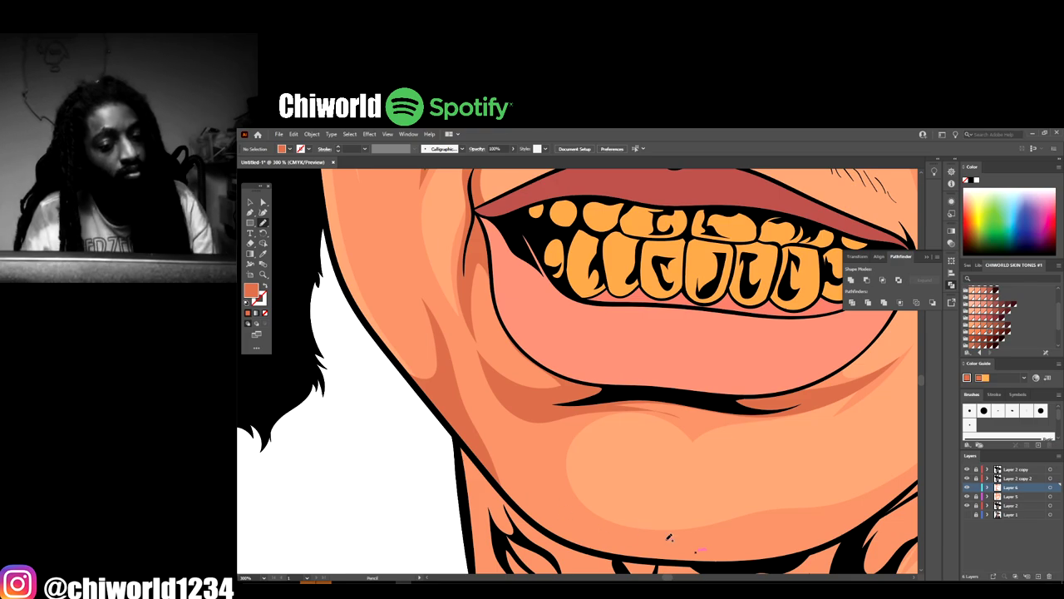
# Examine how the mouth and jaw shadows read against the whole face
pyautogui.hotkey('ctrl', '-')
pyautogui.hotkey('ctrl', '-')
pyautogui.hotkey('ctrl', '-')
pyautogui.hotkey('ctrl', '-')
pyautogui.scroll(4, 689, 529)
pyautogui.hotkey('ctrl', '+')
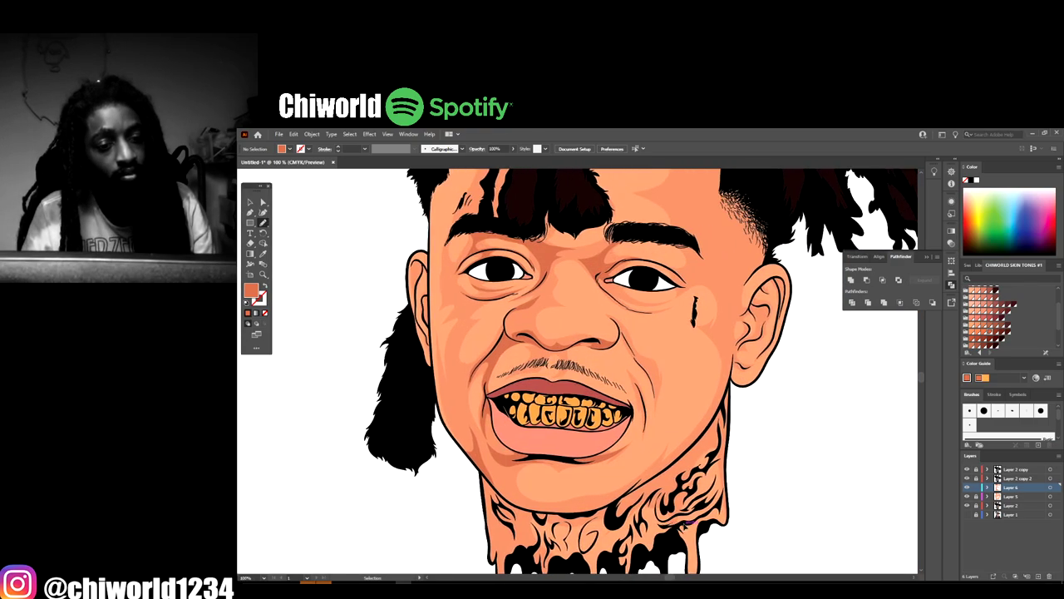
# Draw narrow closed Pencil shadows along the short crease beside the right mouth corner and at the corner itself
pyautogui.scroll(4, 638, 402)
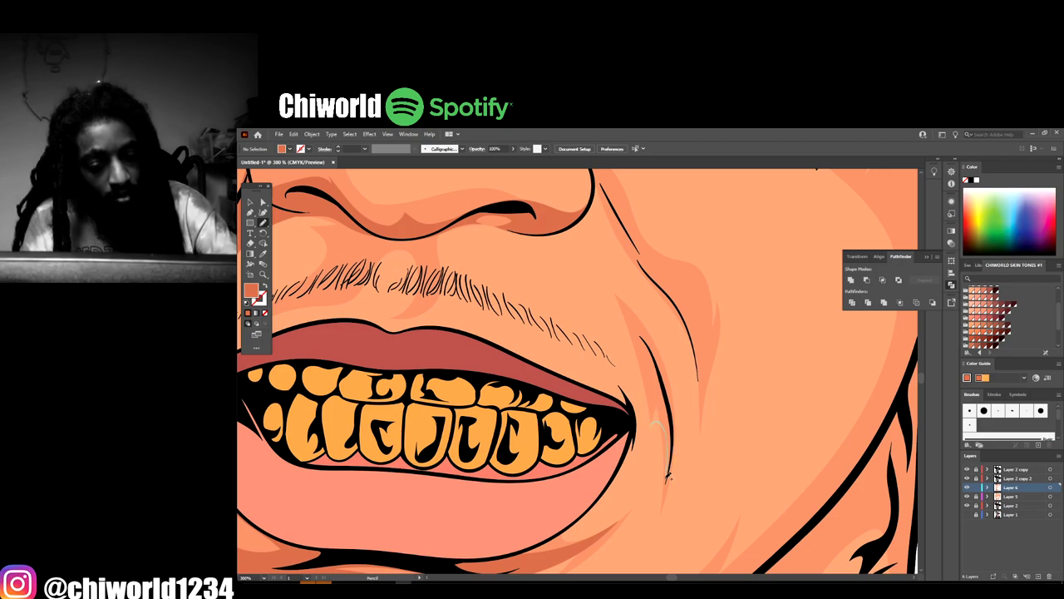
pyautogui.moveTo(629, 310); pyautogui.dragTo(631, 312)
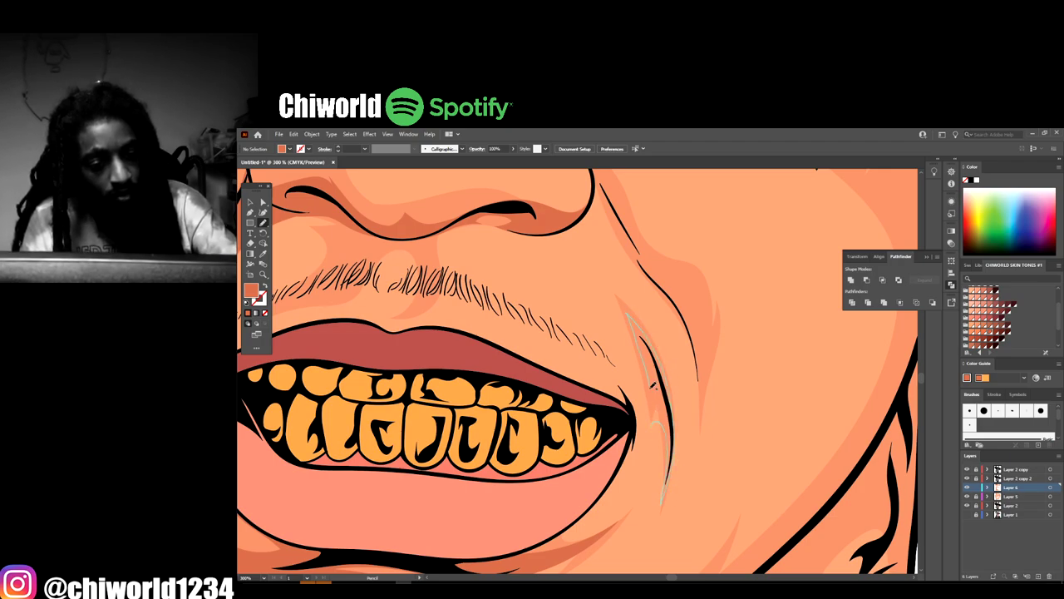
pyautogui.scroll(-2, 642, 524)
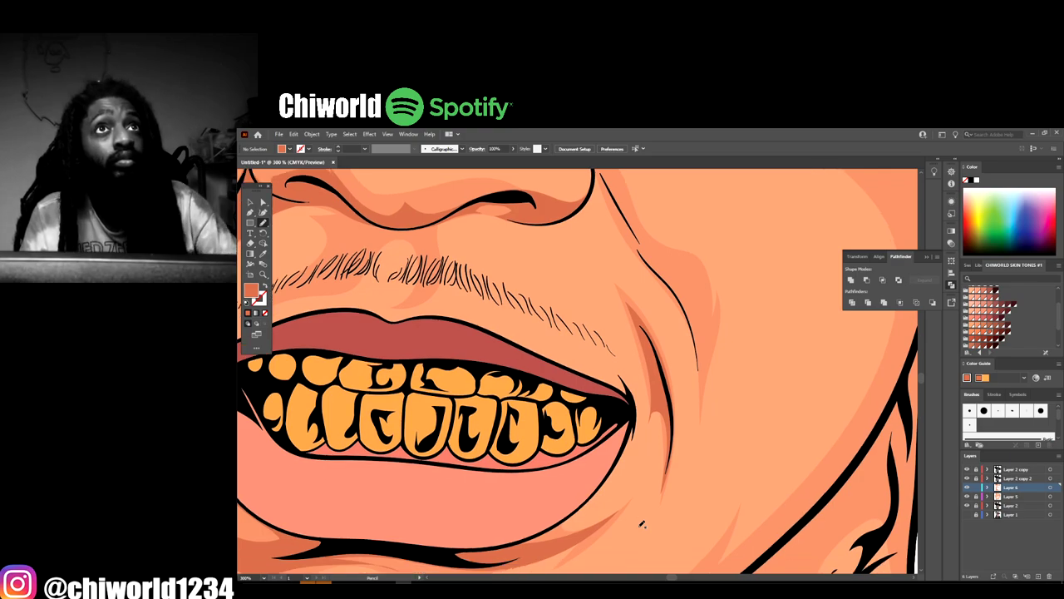
pyautogui.moveTo(628, 420)
pyautogui.mouseDown()
pyautogui.moveTo(640, 374)
pyautogui.moveTo(611, 322)
pyautogui.mouseUp()
pyautogui.hotkey('ctrl', '-')
pyautogui.hotkey('ctrl', '-')
pyautogui.hotkey('ctrl', '-')
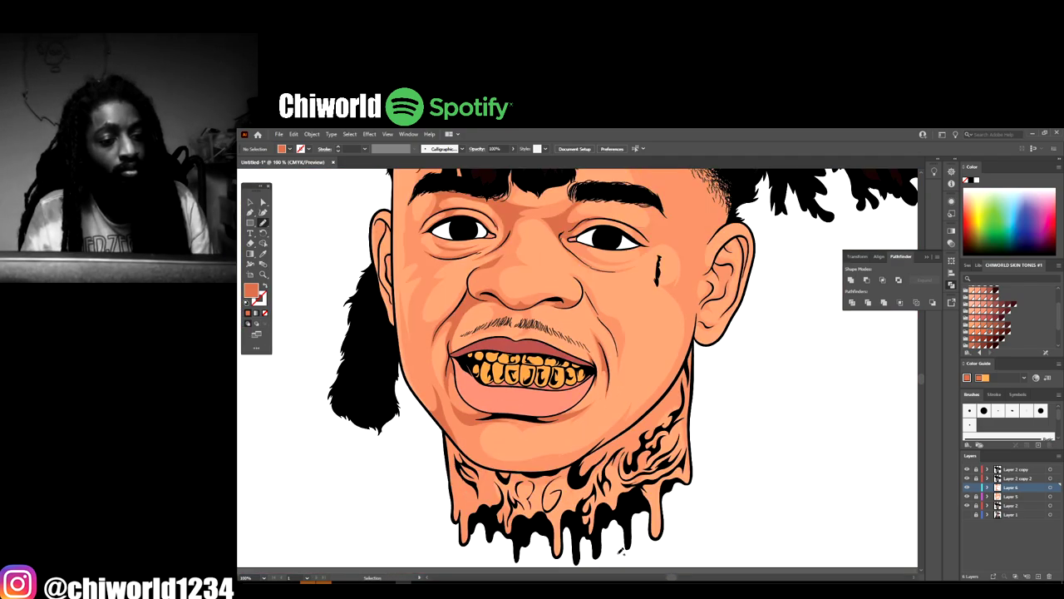
# Draw a long closed Pencil shadow along the right smile line, from beside the nostril down to a tapered tip on the cheek
pyautogui.scroll(2, 622, 550)
pyautogui.hotkey('ctrl', '=')
pyautogui.hotkey('ctrl', '=')
pyautogui.hotkey('ctrl', '=')
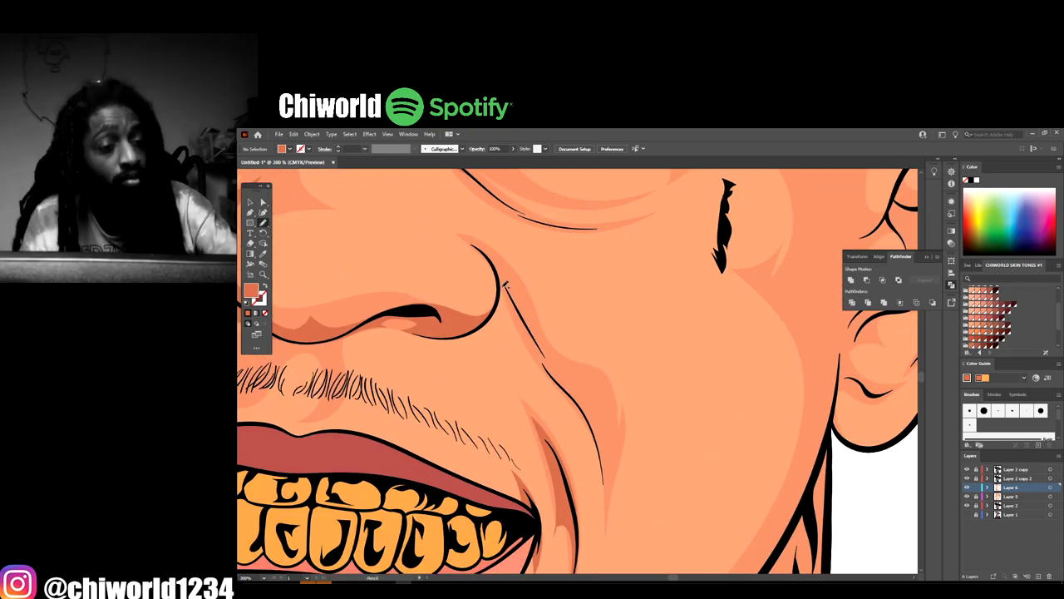
pyautogui.moveTo(494, 262); pyautogui.dragTo(573, 400)
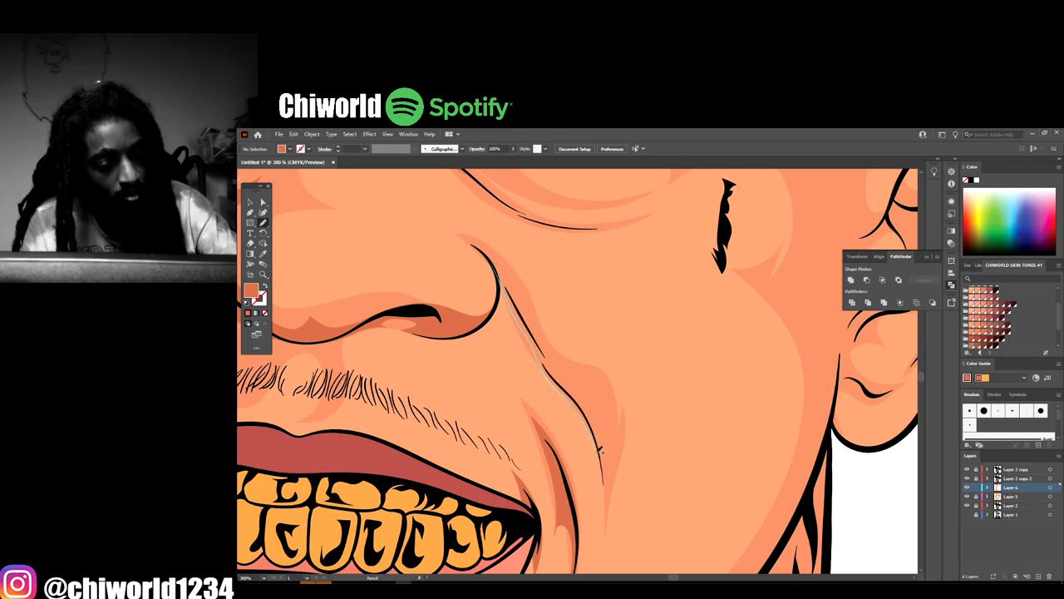
pyautogui.moveTo(608, 500)
pyautogui.mouseDown()
pyautogui.moveTo(597, 407)
pyautogui.moveTo(558, 356)
pyautogui.mouseUp()
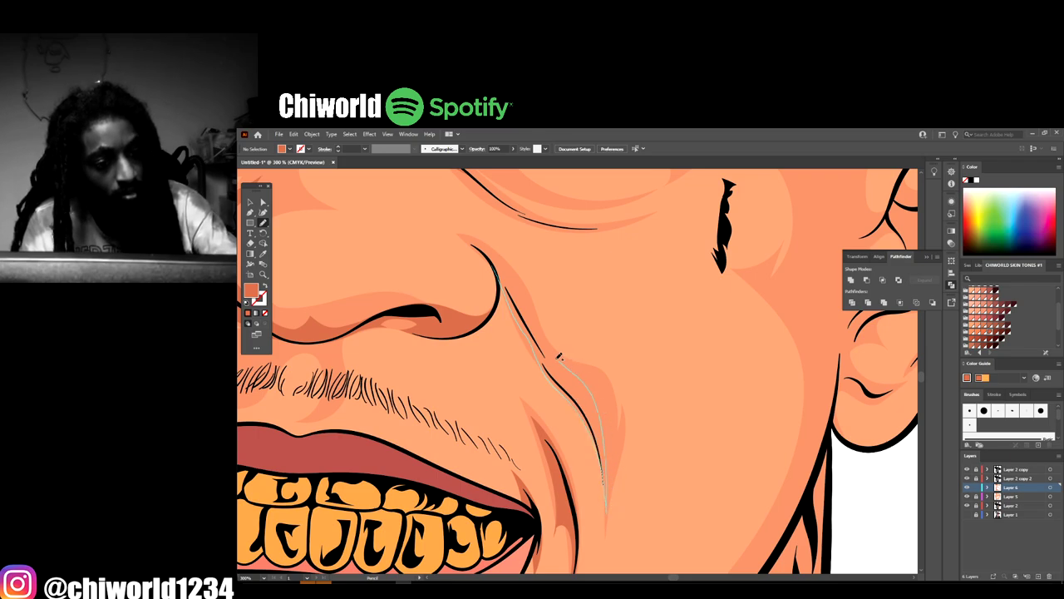
pyautogui.moveTo(525, 301)
pyautogui.mouseDown()
pyautogui.moveTo(492, 254)
pyautogui.moveTo(462, 235)
pyautogui.mouseUp()
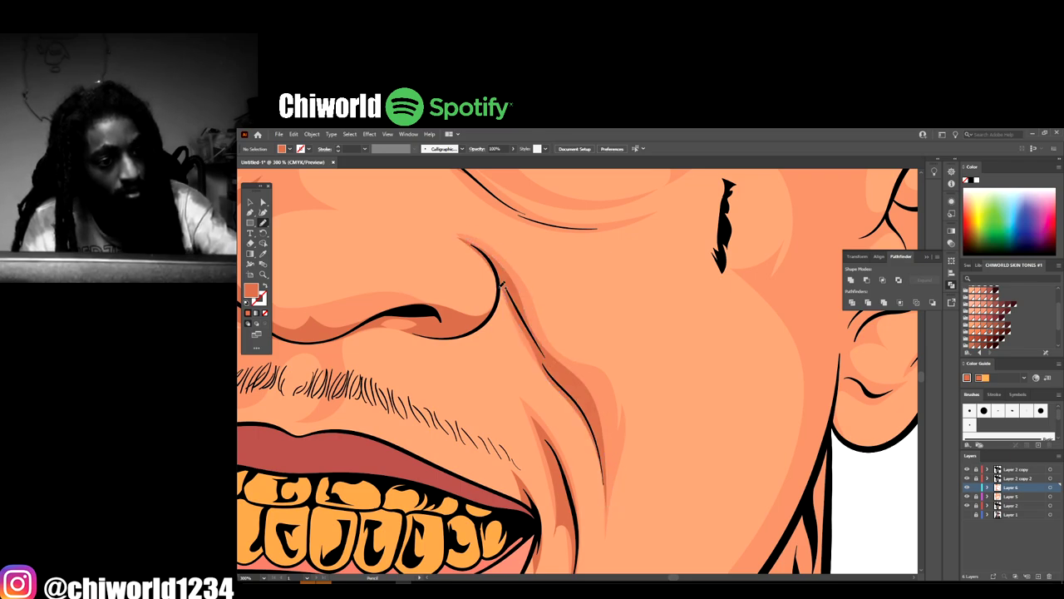
pyautogui.hotkey('ctrl', '-')
pyautogui.hotkey('ctrl', '-')
pyautogui.hotkey('ctrl', '-')
pyautogui.hotkey('ctrl', '-')
pyautogui.hotkey('ctrl', '-')
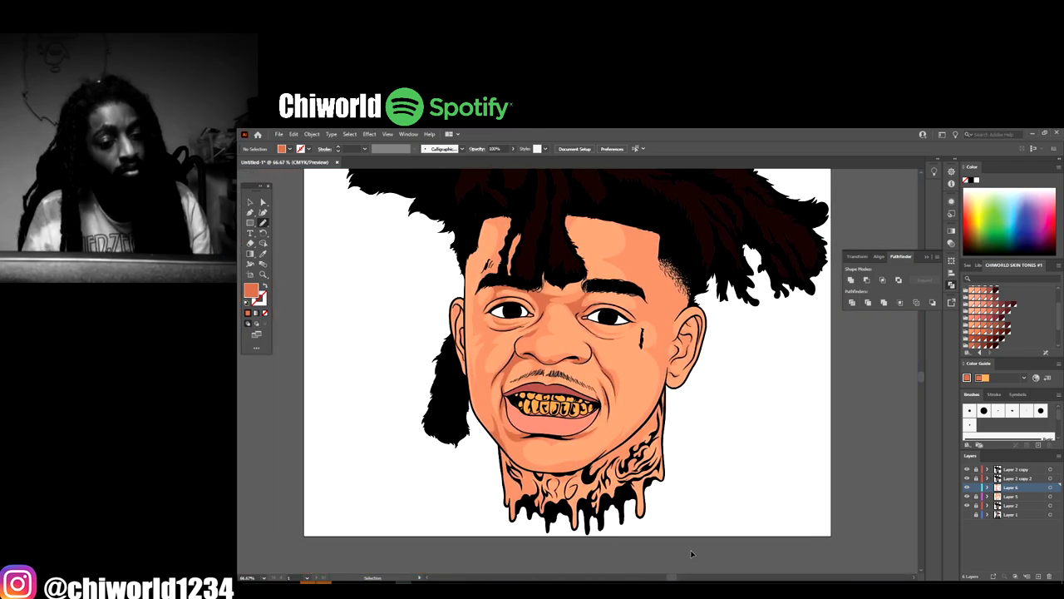
# Draw a closed Pencil shadow on the neck beneath the chin, following the jawline from its left side up toward the right ear
pyautogui.hotkey('ctrl', '+')
pyautogui.hotkey('ctrl', '+')
pyautogui.hotkey('ctrl', '+')
pyautogui.hotkey('ctrl', '+')
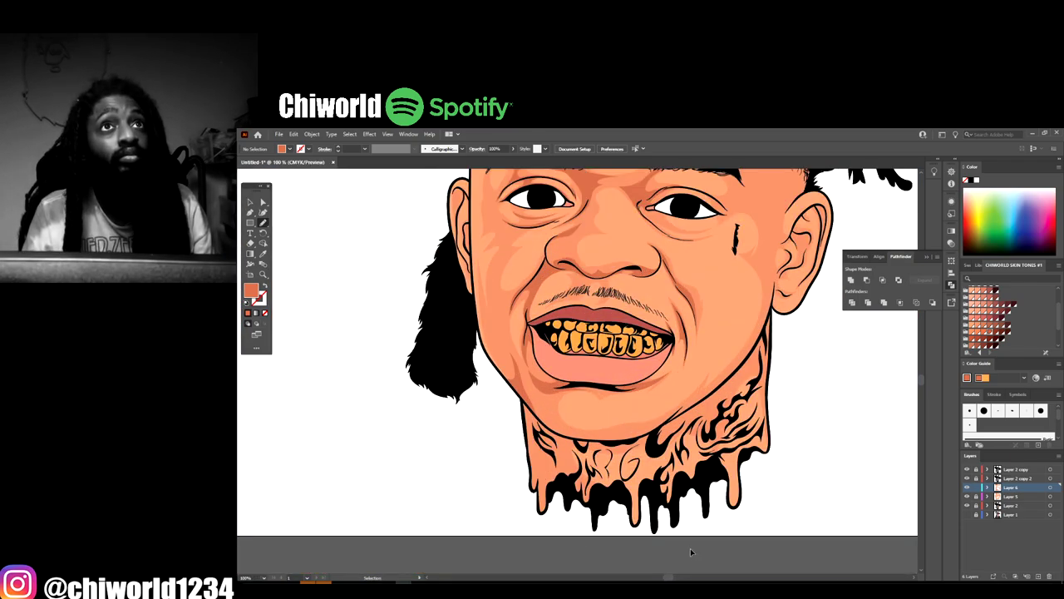
pyautogui.moveTo(363, 457); pyautogui.dragTo(353, 395)
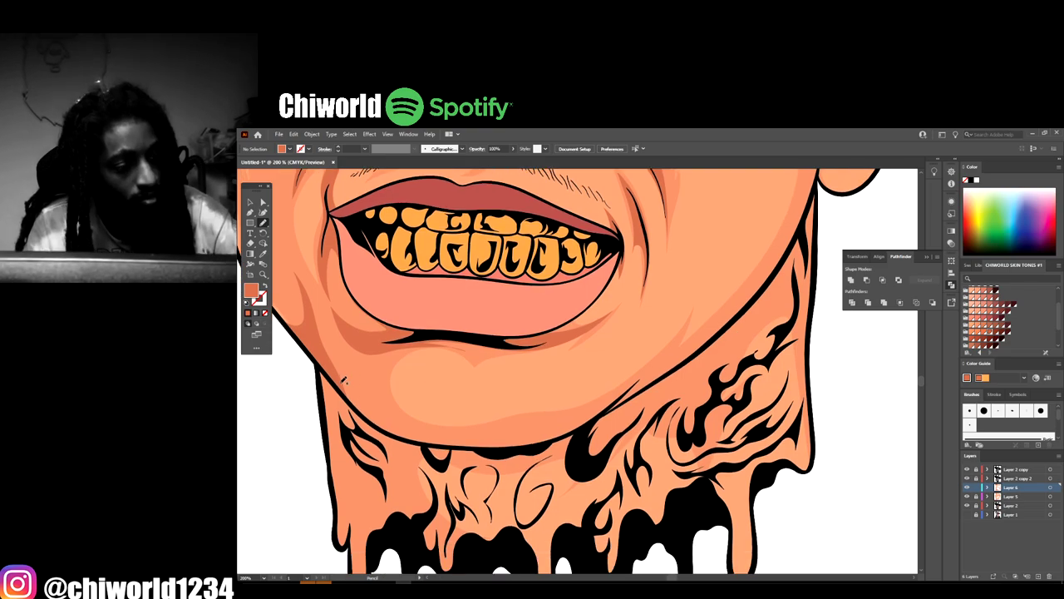
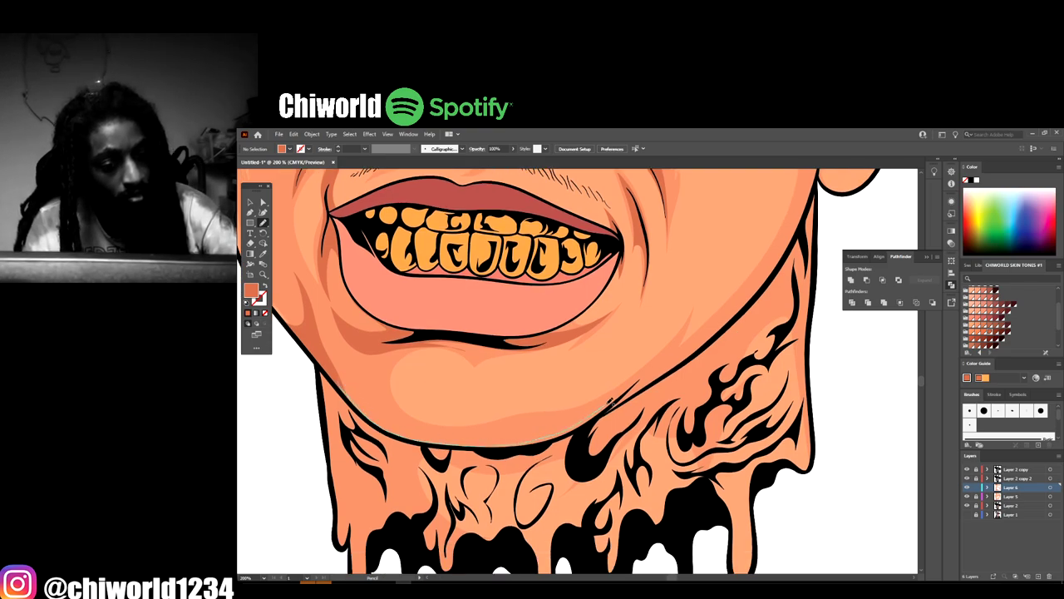
pyautogui.moveTo(648, 374)
pyautogui.mouseDown()
pyautogui.moveTo(641, 387)
pyautogui.moveTo(712, 337)
pyautogui.moveTo(768, 276)
pyautogui.moveTo(819, 184)
pyautogui.moveTo(801, 238)
pyautogui.mouseUp()
pyautogui.moveTo(717, 350)
pyautogui.mouseDown()
pyautogui.moveTo(680, 391)
pyautogui.moveTo(645, 381)
pyautogui.moveTo(586, 460)
pyautogui.moveTo(536, 472)
pyautogui.moveTo(437, 462)
pyautogui.mouseUp()
pyautogui.moveTo(382, 431)
pyautogui.mouseDown()
pyautogui.moveTo(350, 411)
pyautogui.moveTo(323, 365)
pyautogui.mouseUp()
pyautogui.hotkey('ctrl', '-')
pyautogui.hotkey('ctrl', '-')
pyautogui.hotkey('ctrl', '-')
pyautogui.hotkey('ctrl', '-')
pyautogui.hotkey('ctrl', '-')
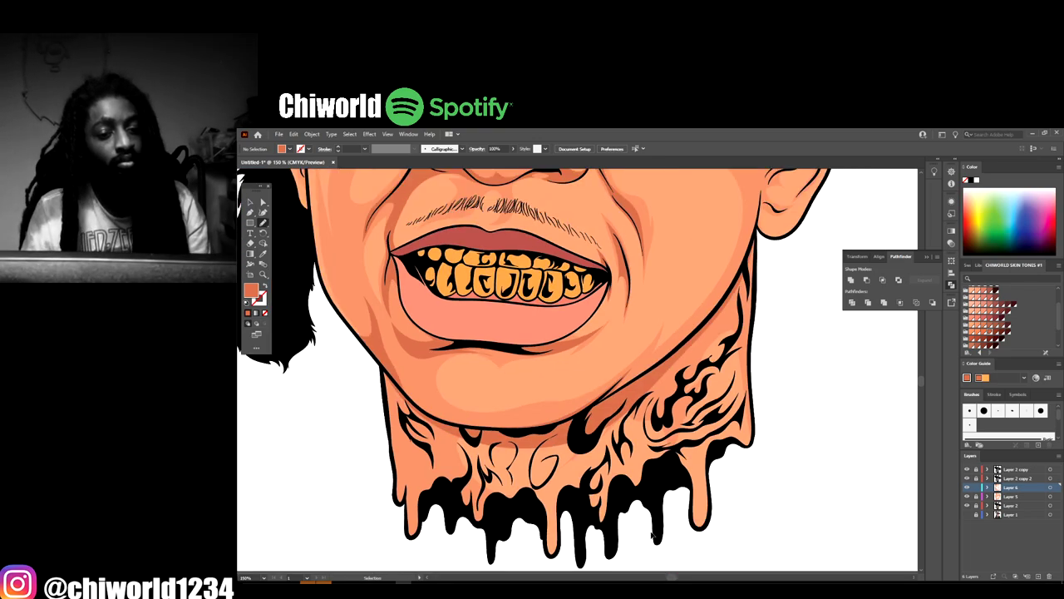
# Draw a closed crescent Pencil shadow around the outer end of the bag beneath the left eye
pyautogui.hotkey('ctrl', '+')
pyautogui.hotkey('ctrl', '+')
pyautogui.hotkey('ctrl', '+')
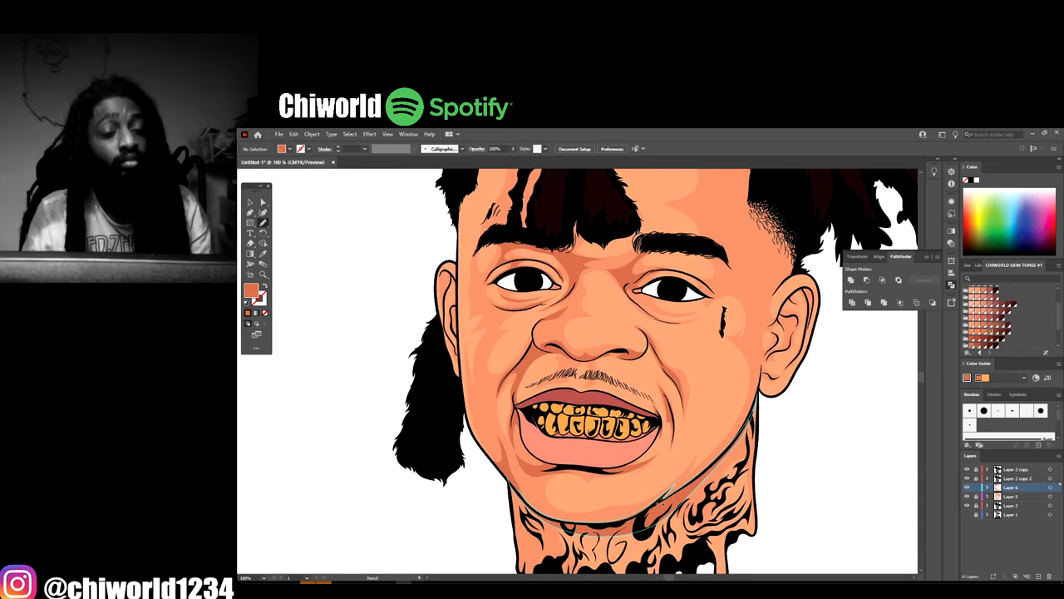
pyautogui.hotkey('ctrl', '+')
pyautogui.scroll(4, 652, 501)
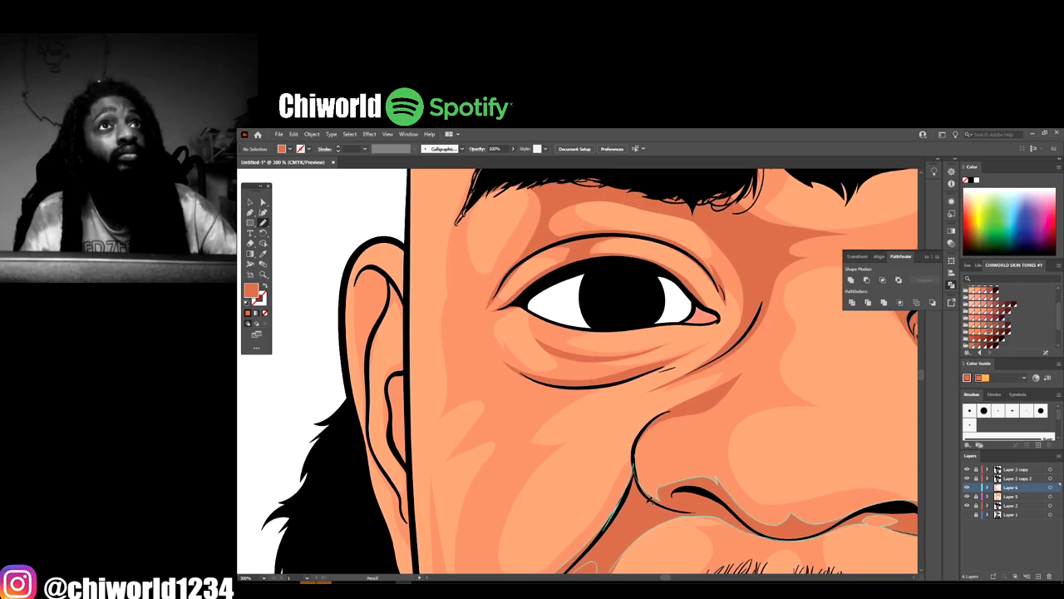
pyautogui.moveTo(578, 385); pyautogui.dragTo(510, 356)
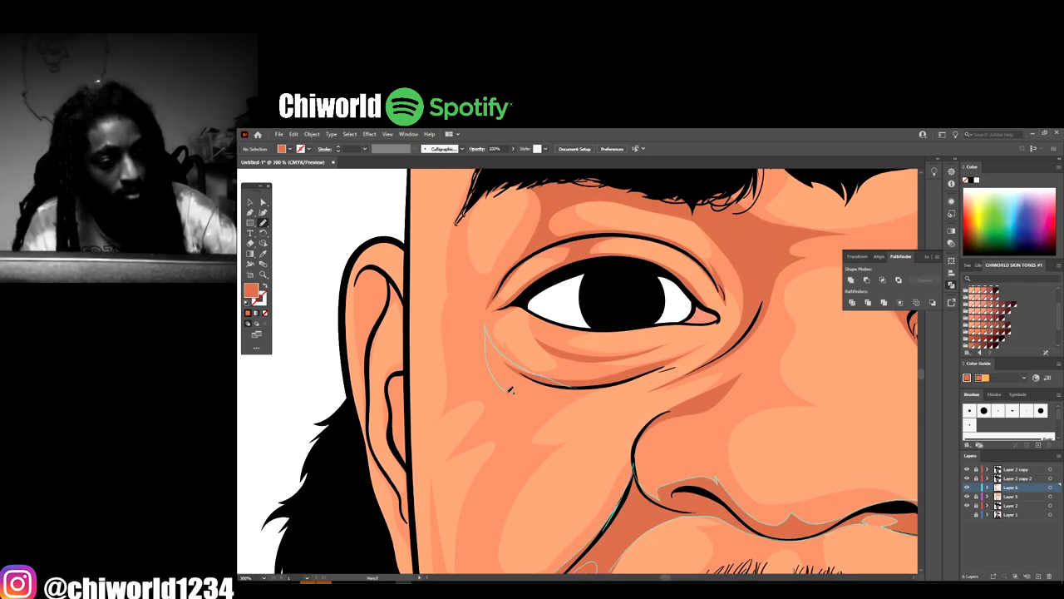
pyautogui.moveTo(572, 390); pyautogui.dragTo(575, 388)
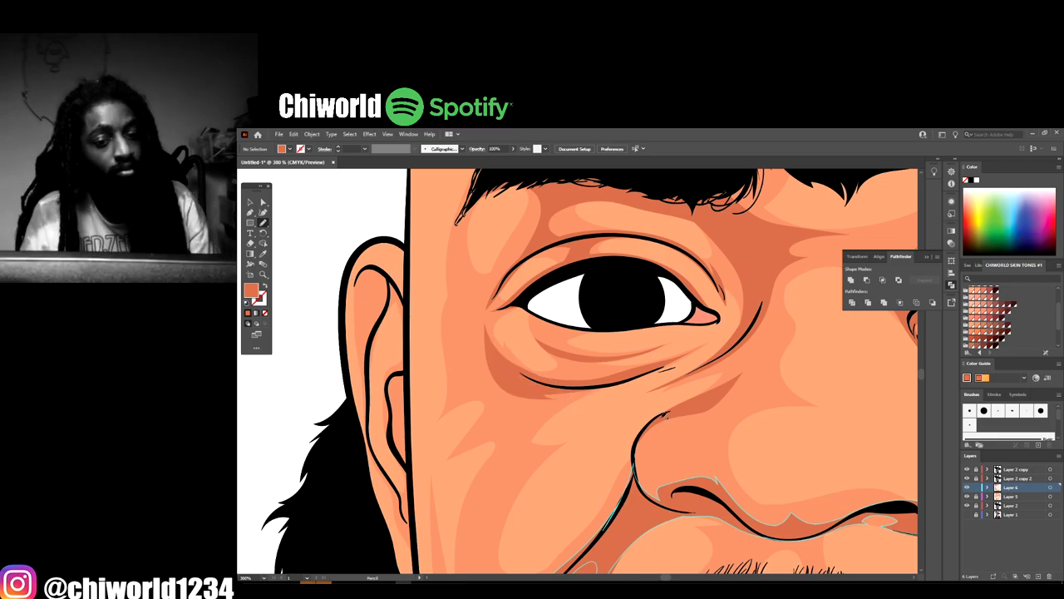
pyautogui.scroll(-5, 791, 462)
pyautogui.scroll(1, 790, 467)
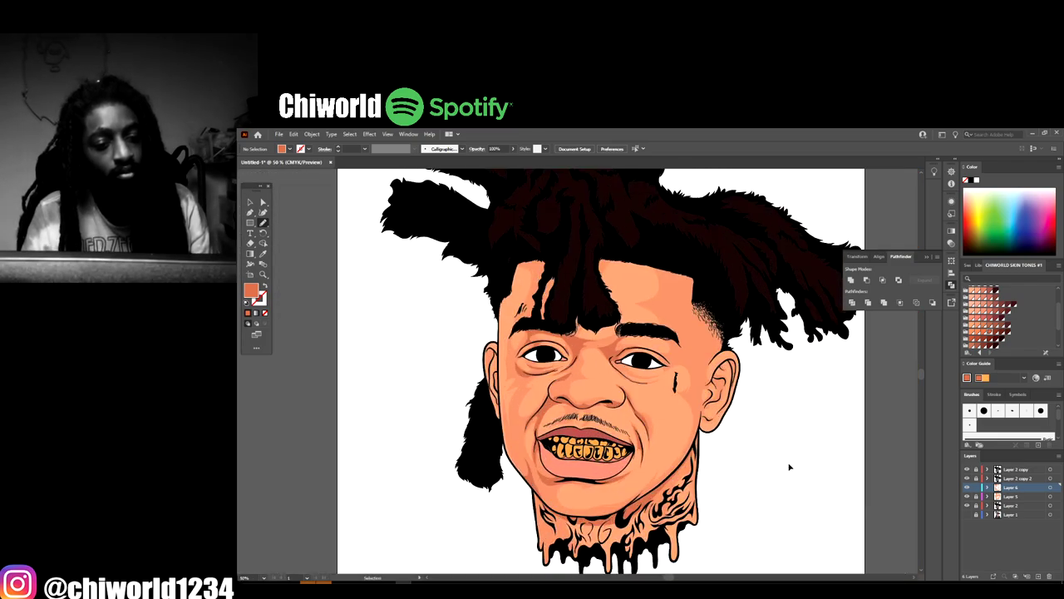
# Draw tapered closed Pencil shadows beneath the right eye, inside the eye bag and along its lower crease
pyautogui.scroll(5, 790, 467)
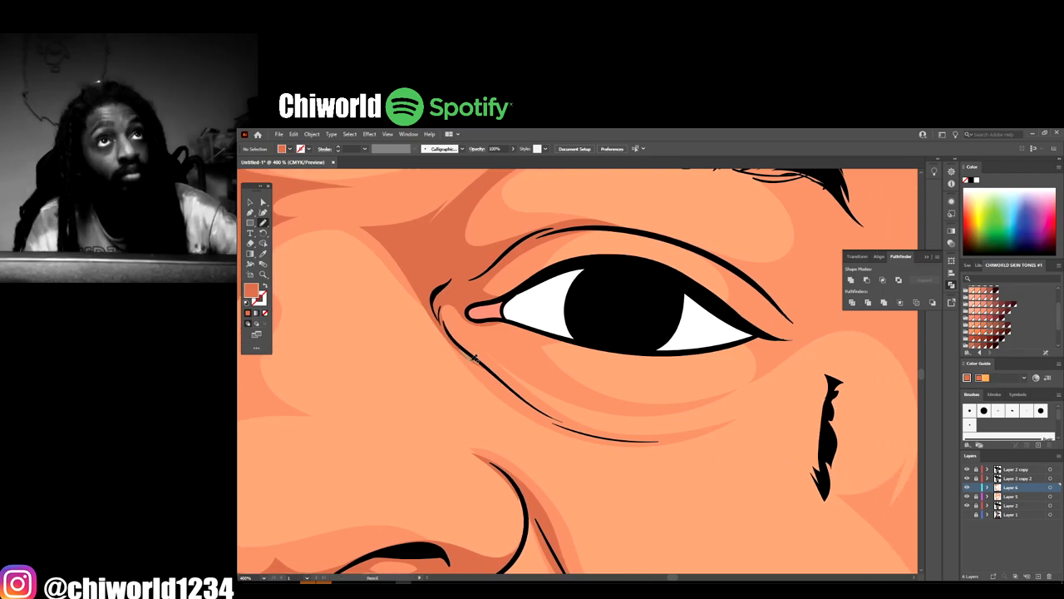
pyautogui.moveTo(474, 359); pyautogui.dragTo(591, 438)
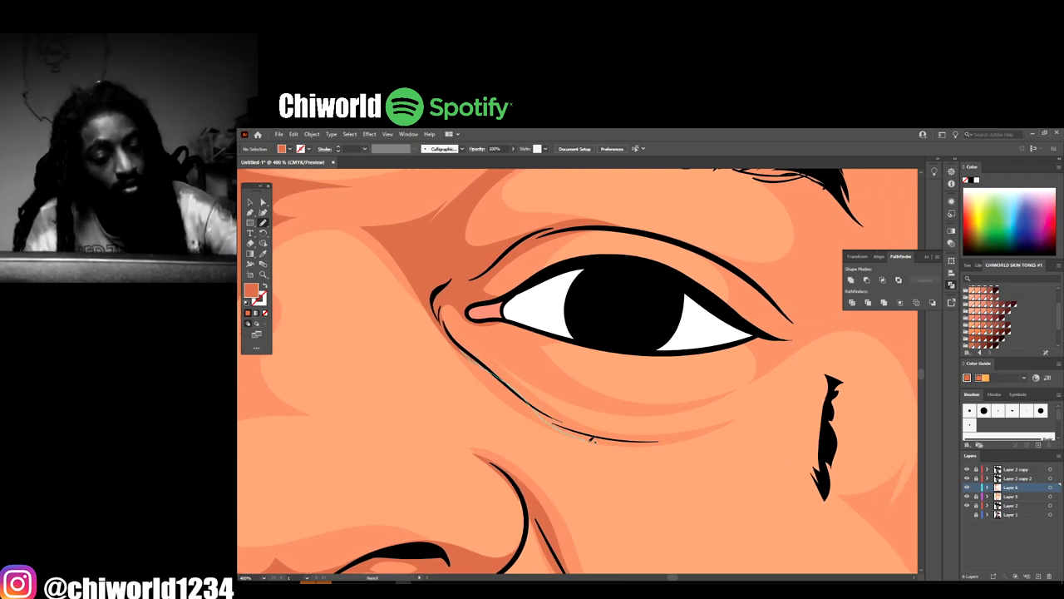
pyautogui.moveTo(699, 437)
pyautogui.mouseDown()
pyautogui.moveTo(599, 427)
pyautogui.moveTo(529, 395)
pyautogui.moveTo(507, 367)
pyautogui.moveTo(607, 411)
pyautogui.mouseUp()
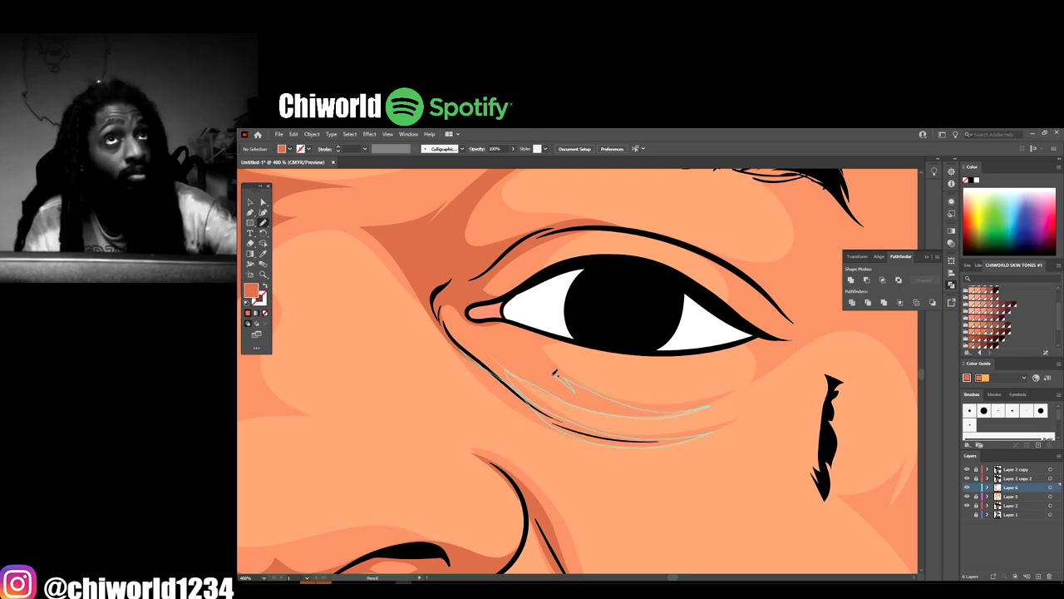
pyautogui.moveTo(491, 349); pyautogui.dragTo(486, 337)
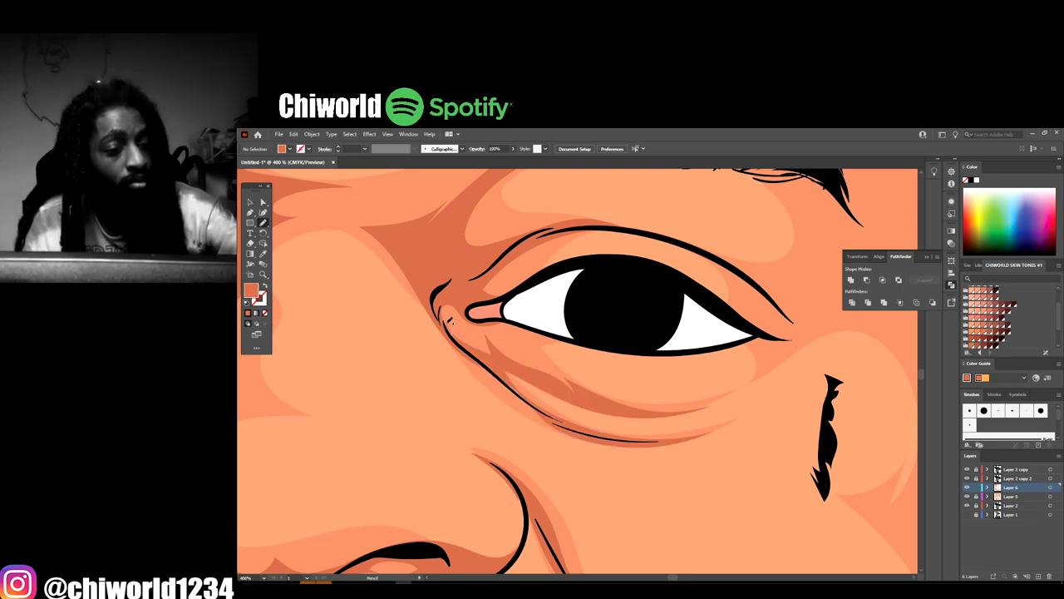
pyautogui.moveTo(580, 394); pyautogui.dragTo(489, 336)
pyautogui.hotkey('ctrl', '-')
pyautogui.hotkey('ctrl', '-')
pyautogui.hotkey('ctrl', '-')
pyautogui.hotkey('ctrl', '-')
pyautogui.hotkey('ctrl', '-')
pyautogui.hotkey('ctrl', '-')
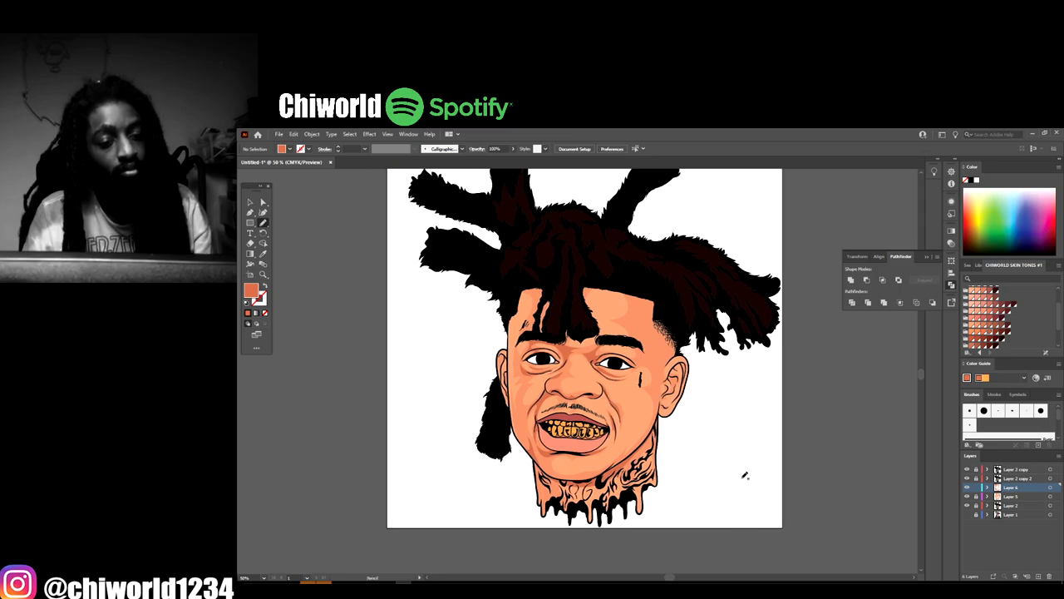
# Draw a large closed Pencil shadow on the right side of the forehead, from the hairline down past the eyebrow's outer end
pyautogui.hotkey('ctrl', '+')
pyautogui.hotkey('ctrl', '+')
pyautogui.hotkey('ctrl', '+')
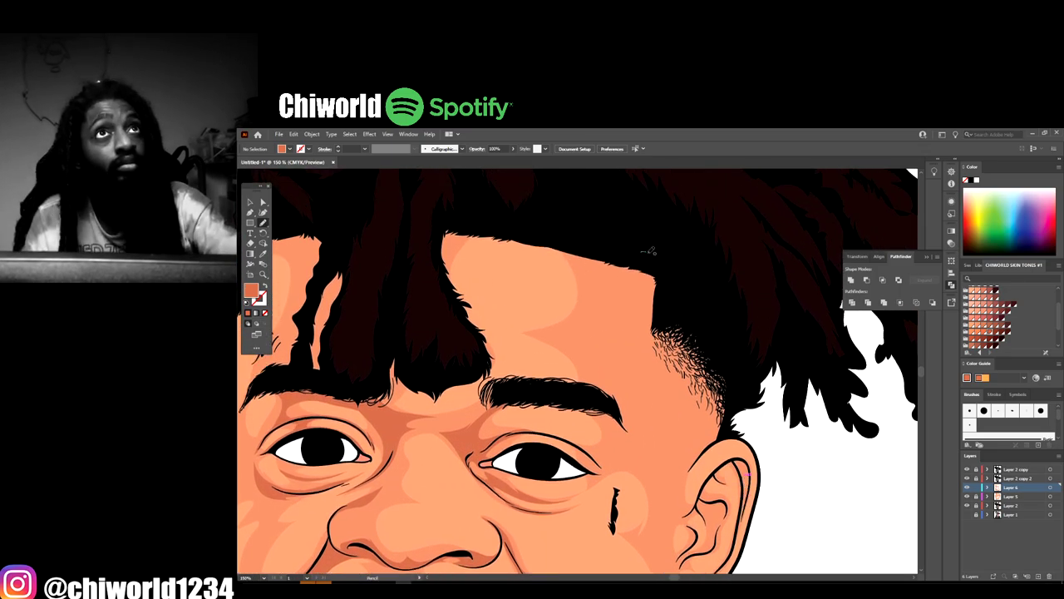
pyautogui.moveTo(656, 385)
pyautogui.mouseDown()
pyautogui.moveTo(667, 422)
pyautogui.moveTo(643, 415)
pyautogui.mouseUp()
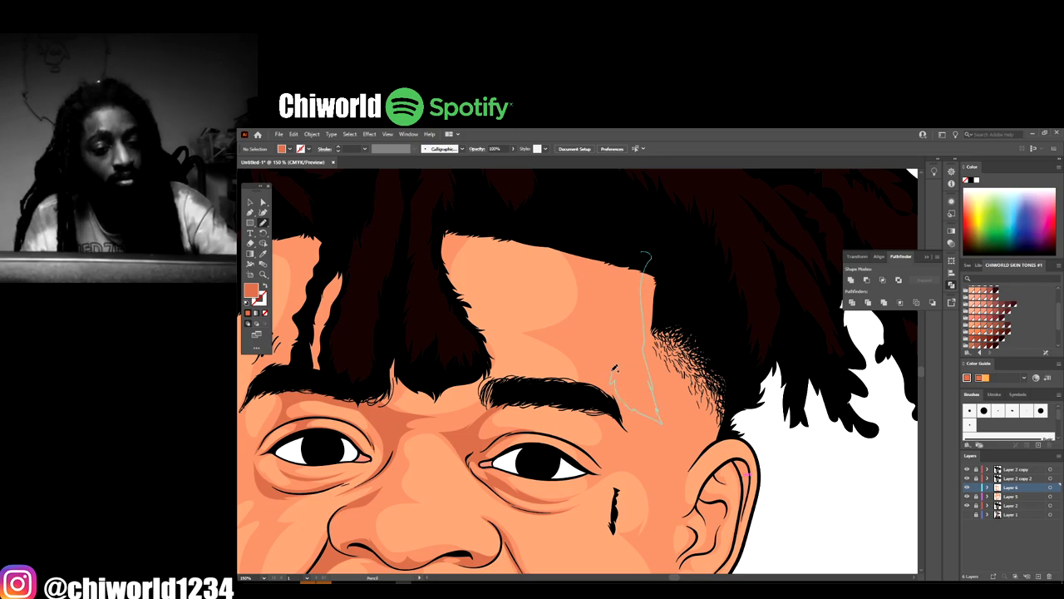
pyautogui.moveTo(603, 311)
pyautogui.mouseDown()
pyautogui.moveTo(567, 240)
pyautogui.moveTo(522, 208)
pyautogui.mouseUp()
pyautogui.hotkey('ctrl', '-')
pyautogui.hotkey('ctrl', '-')
pyautogui.hotkey('ctrl', '-')
pyautogui.hotkey('ctrl', '-')
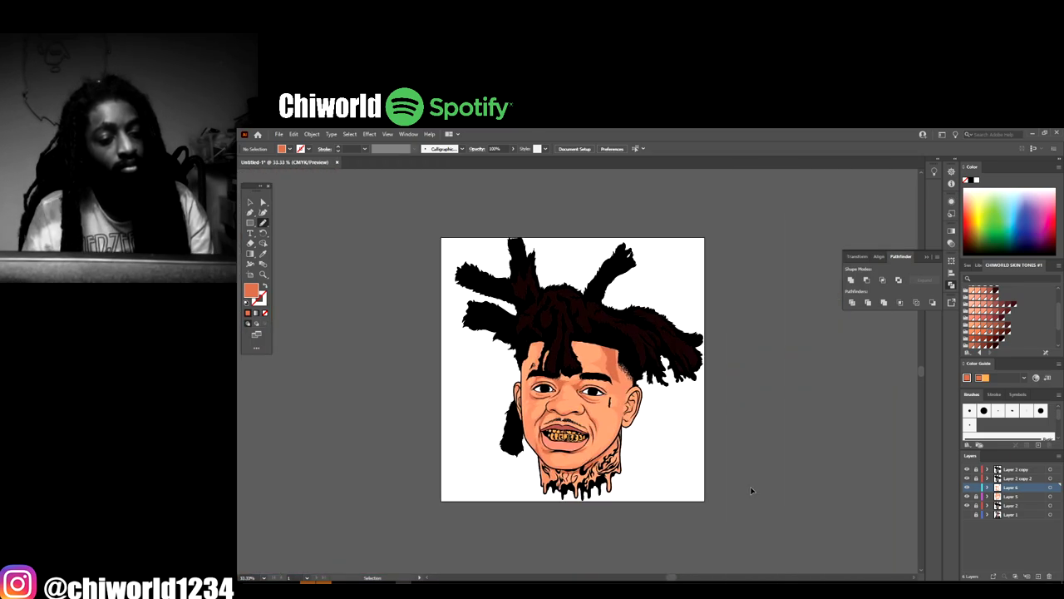
# Draw a closed Pencil shadow down the left side of the nose bridge, curving from between the eyebrows toward the inner eye crease
pyautogui.hscroll(-2, 750, 488)
pyautogui.scroll(-1, 750, 487)
pyautogui.hotkey('ctrl', '+')
pyautogui.hotkey('ctrl', '+')
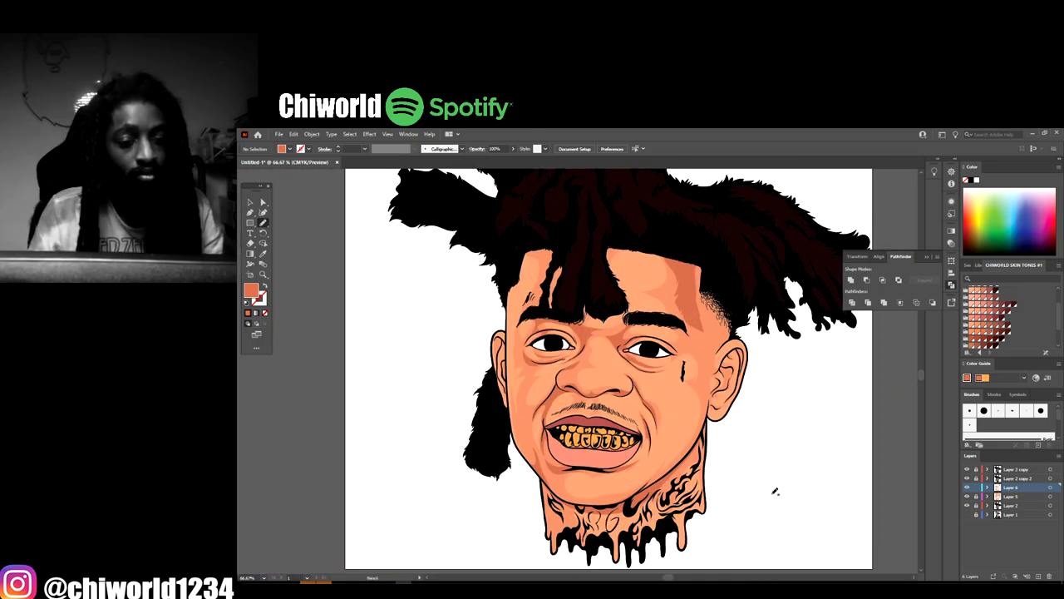
pyautogui.hotkey('ctrl', '+')
pyautogui.hotkey('ctrl', '+')
pyautogui.hotkey('ctrl', '+')
pyautogui.hotkey('ctrl', '+')
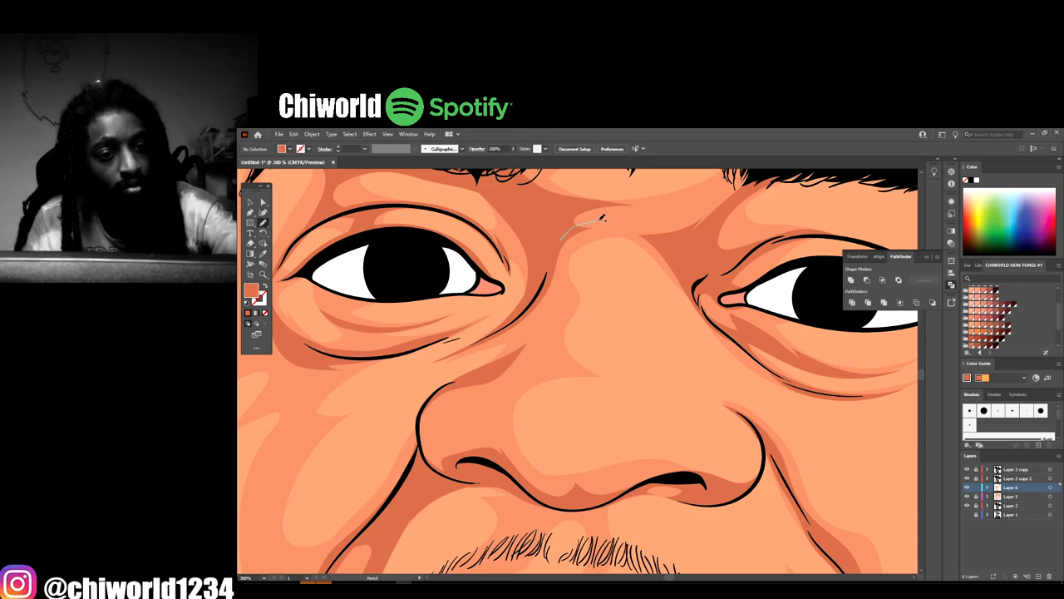
pyautogui.moveTo(604, 218); pyautogui.dragTo(607, 215)
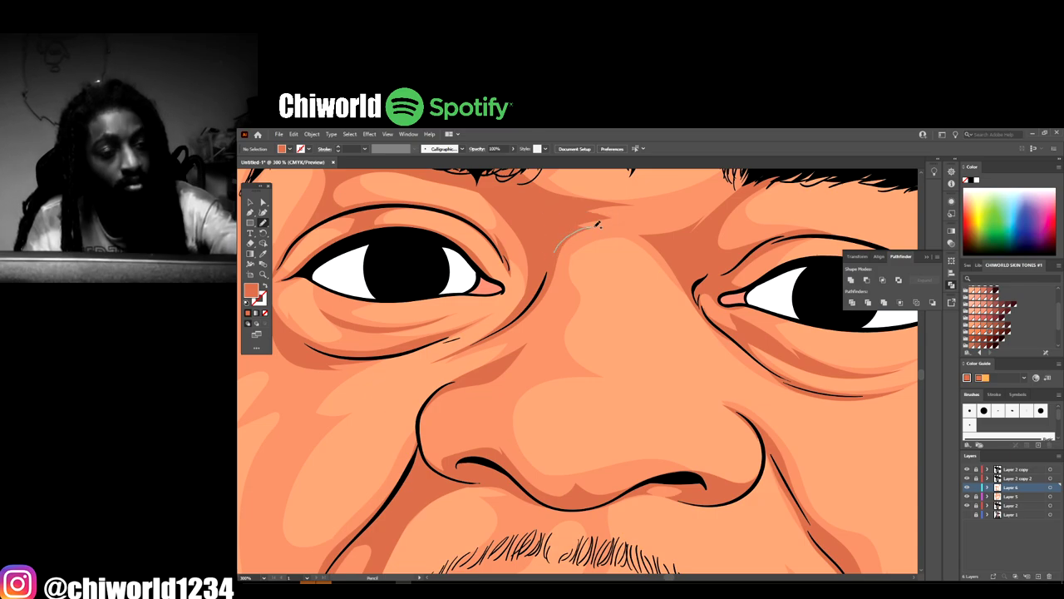
pyautogui.moveTo(599, 227)
pyautogui.mouseDown()
pyautogui.moveTo(576, 256)
pyautogui.moveTo(561, 313)
pyautogui.moveTo(551, 302)
pyautogui.moveTo(544, 314)
pyautogui.mouseUp()
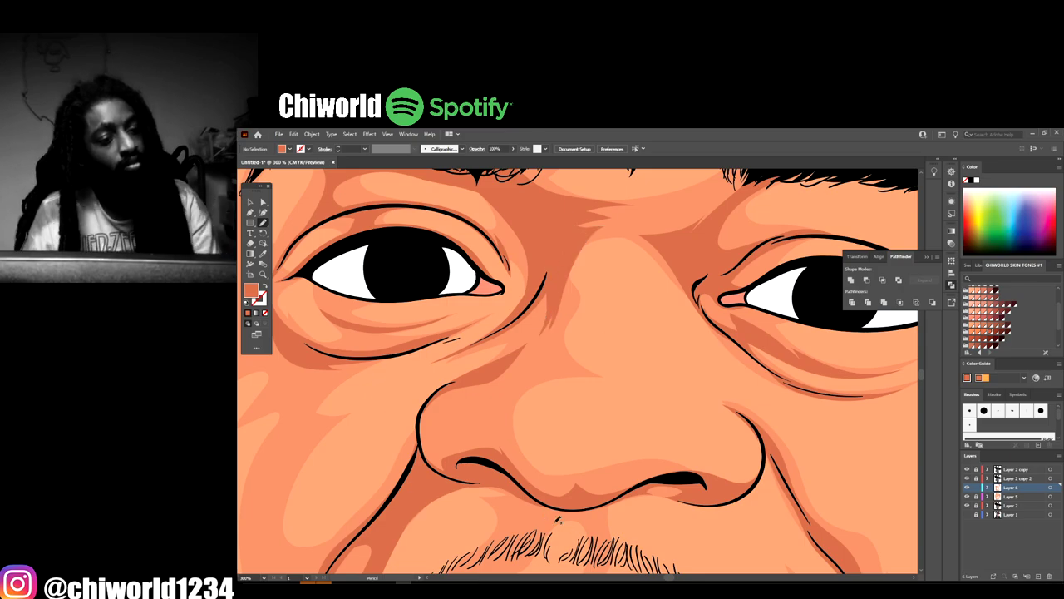
# Examine how the nose bridge and forehead shadows read against the whole portrait
pyautogui.hotkey('ctrl', '-')
pyautogui.hotkey('ctrl', '-')
pyautogui.hotkey('ctrl', '-')
pyautogui.scroll(-1, 690, 562)
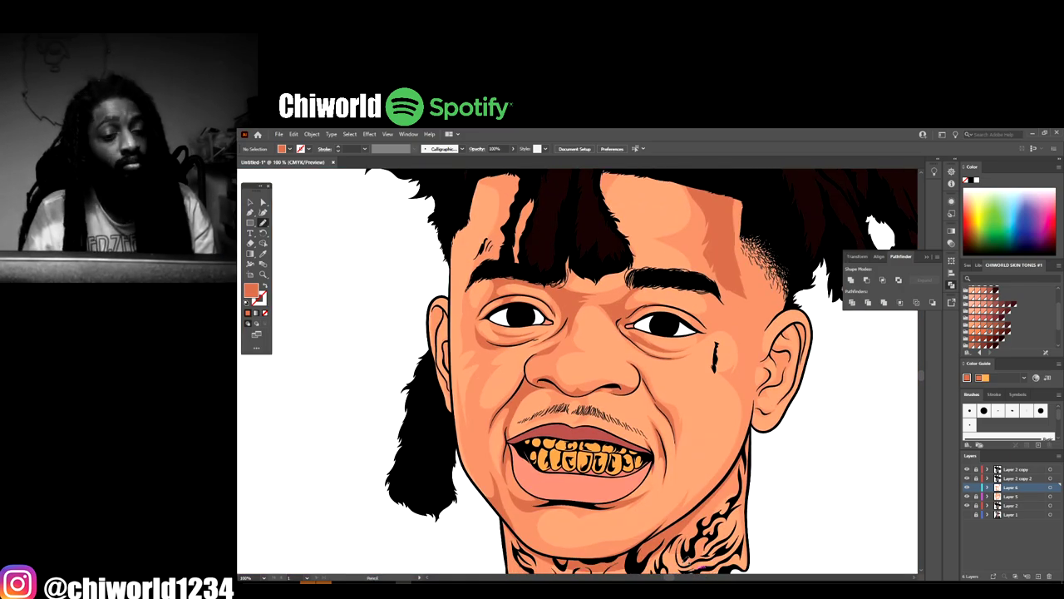
pyautogui.hotkey('ctrl', '-')
pyautogui.hotkey('ctrl', '-')
pyautogui.hscroll(1, 710, 538)
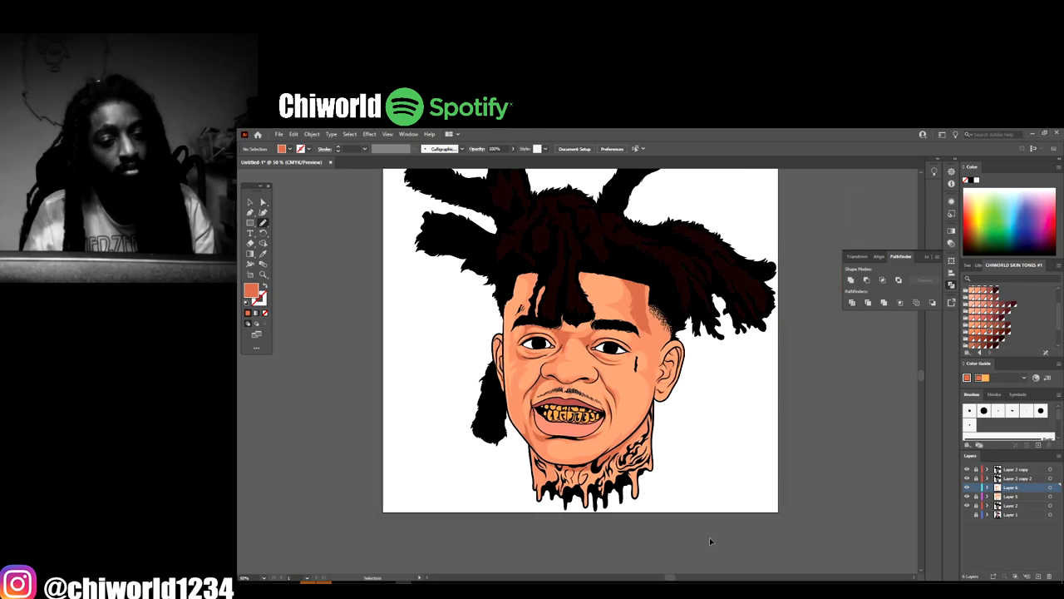
pyautogui.hscroll(2, 709, 537)
pyautogui.hotkey('ctrl', '+')
pyautogui.hscroll(-2, 710, 541)
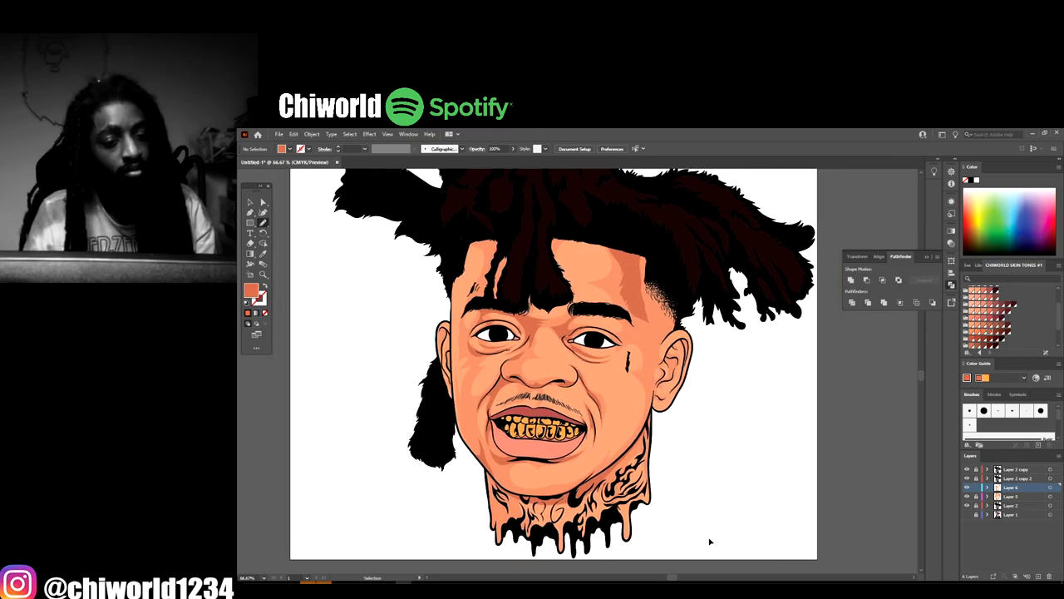
# Draw a closed Pencil shadow filling the inner opening of the left ear, beside the face outline
pyautogui.hotkey('ctrl', '+')
pyautogui.hotkey('ctrl', '+')
pyautogui.hotkey('ctrl', '+')
pyautogui.hotkey('ctrl', '+')
pyautogui.hscroll(-2, 708, 540)
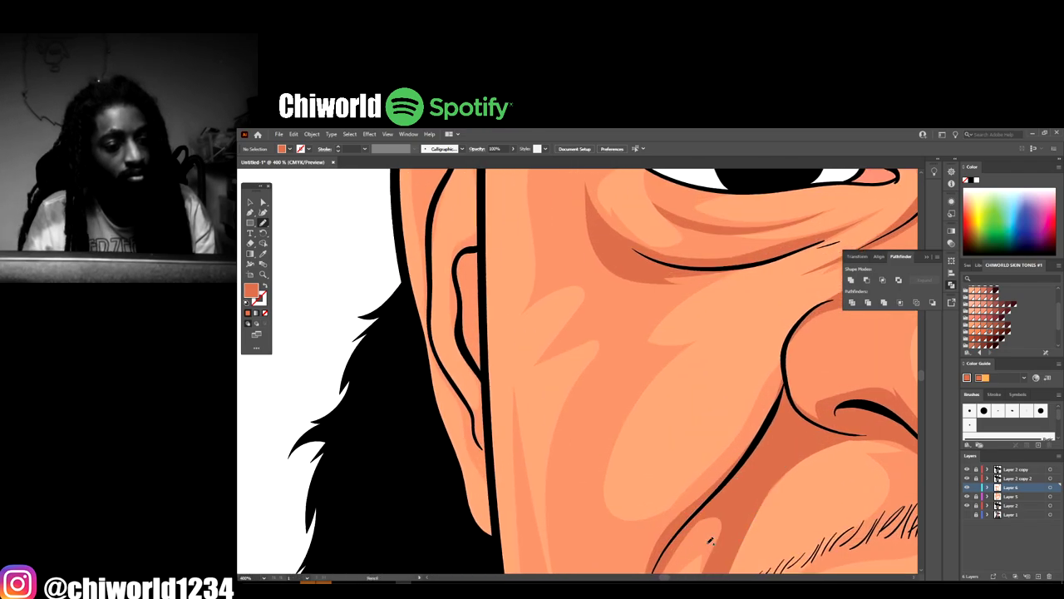
pyautogui.scroll(2, 708, 541)
pyautogui.moveTo(485, 435); pyautogui.dragTo(456, 384)
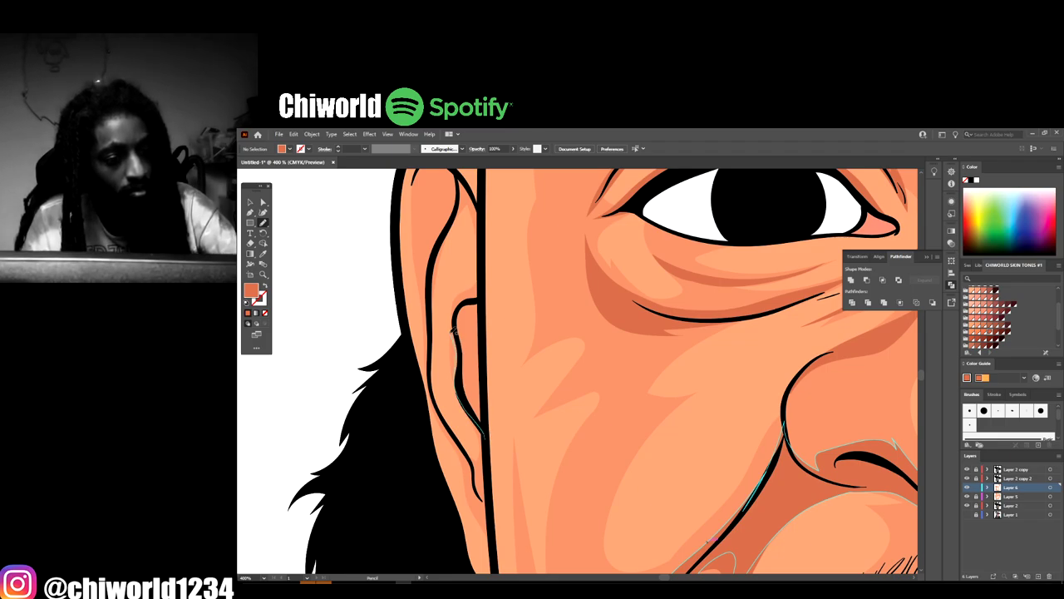
pyautogui.moveTo(465, 295)
pyautogui.mouseDown()
pyautogui.moveTo(487, 299)
pyautogui.moveTo(487, 440)
pyautogui.moveTo(474, 434)
pyautogui.moveTo(462, 391)
pyautogui.moveTo(495, 486)
pyautogui.mouseUp()
pyautogui.scroll(-2, 463, 472)
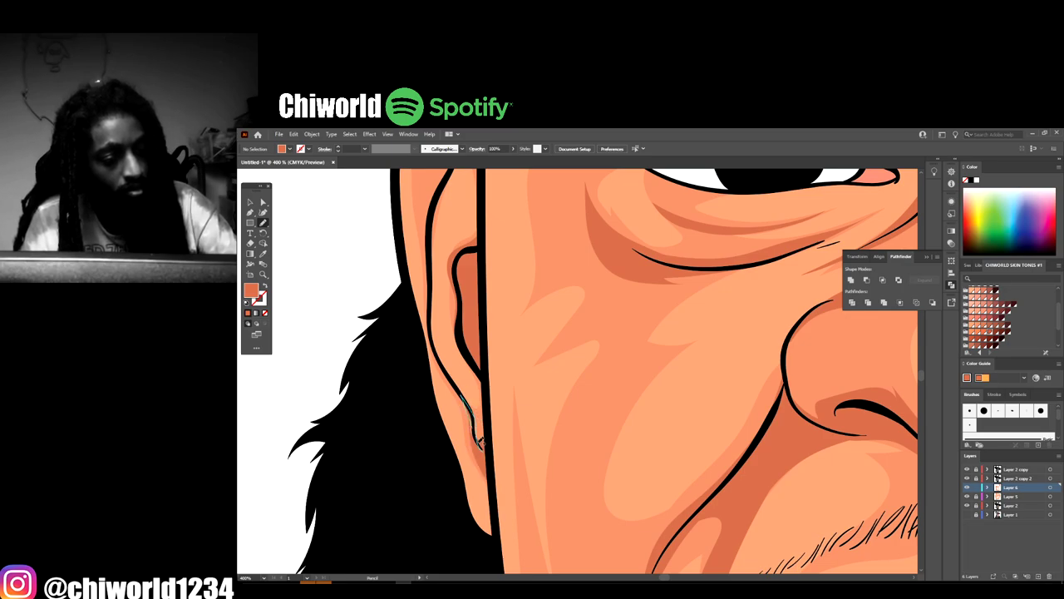
# Draw a closed Pencil shadow inside the left ear's upper fold, tapering downward along the inner contour line
pyautogui.scroll(2, 440, 458)
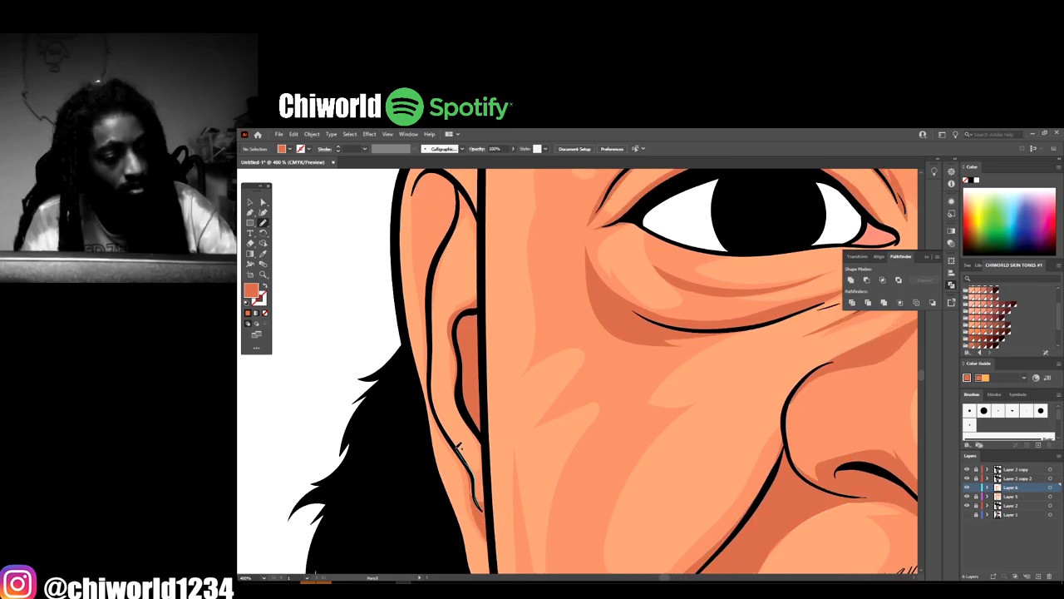
pyautogui.scroll(3, 466, 482)
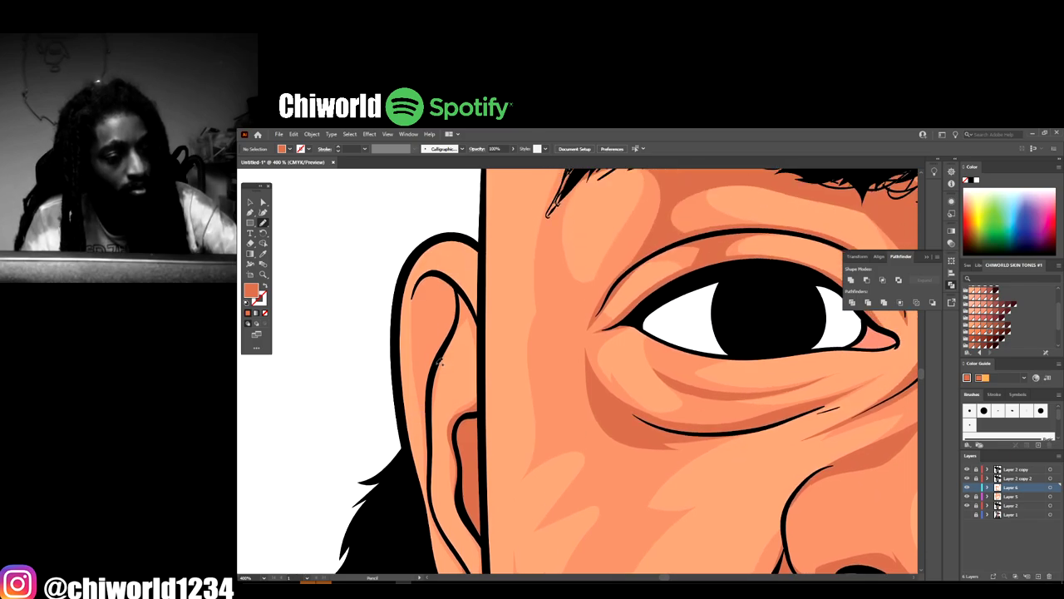
pyautogui.moveTo(440, 360)
pyautogui.mouseDown()
pyautogui.moveTo(470, 311)
pyautogui.moveTo(483, 342)
pyautogui.moveTo(473, 298)
pyautogui.moveTo(436, 268)
pyautogui.moveTo(413, 291)
pyautogui.mouseUp()
pyautogui.moveTo(430, 346); pyautogui.dragTo(430, 386)
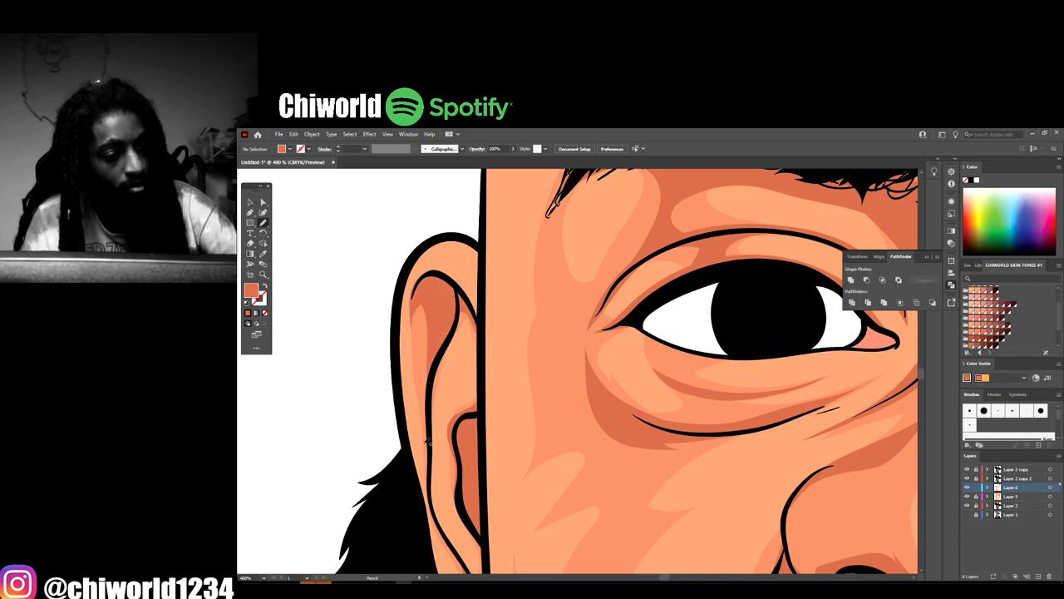
pyautogui.scroll(-4, 532, 559)
pyautogui.scroll(-3, 746, 543)
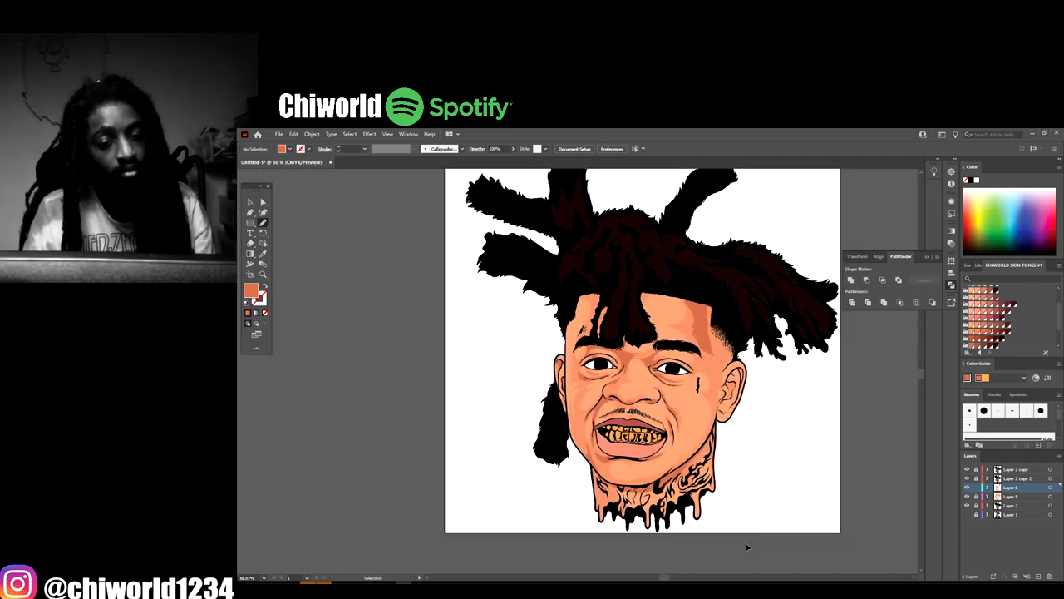
# Draw closed Pencil shadows in the right ear's central hollow, along the inside of its upper rim and behind the small upper fold
pyautogui.scroll(2, 748, 542)
pyautogui.scroll(4, 748, 543)
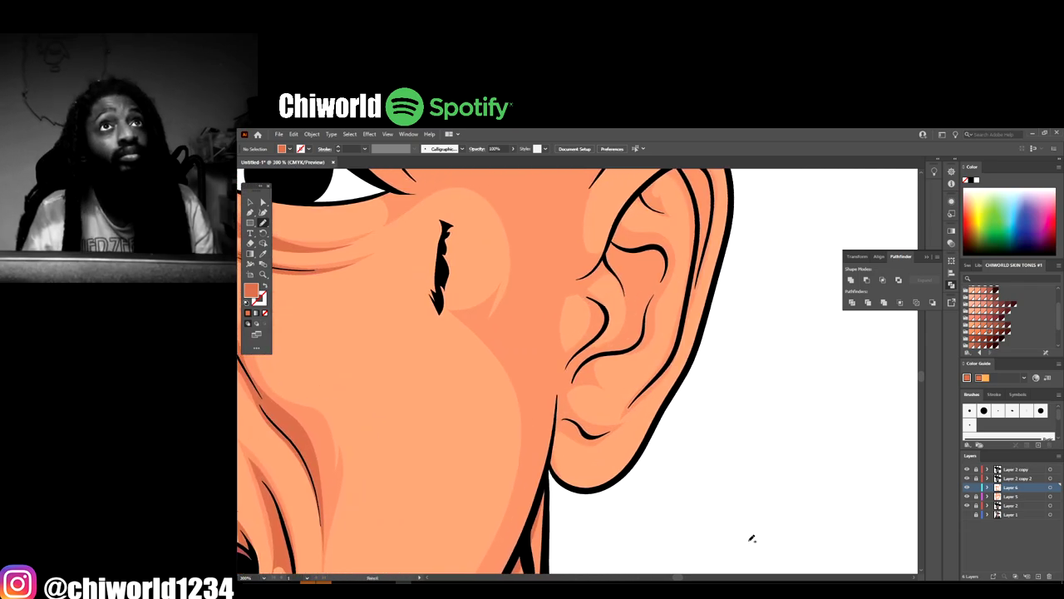
pyautogui.hscroll(2, 748, 544)
pyautogui.scroll(3, 751, 540)
pyautogui.scroll(1, 751, 539)
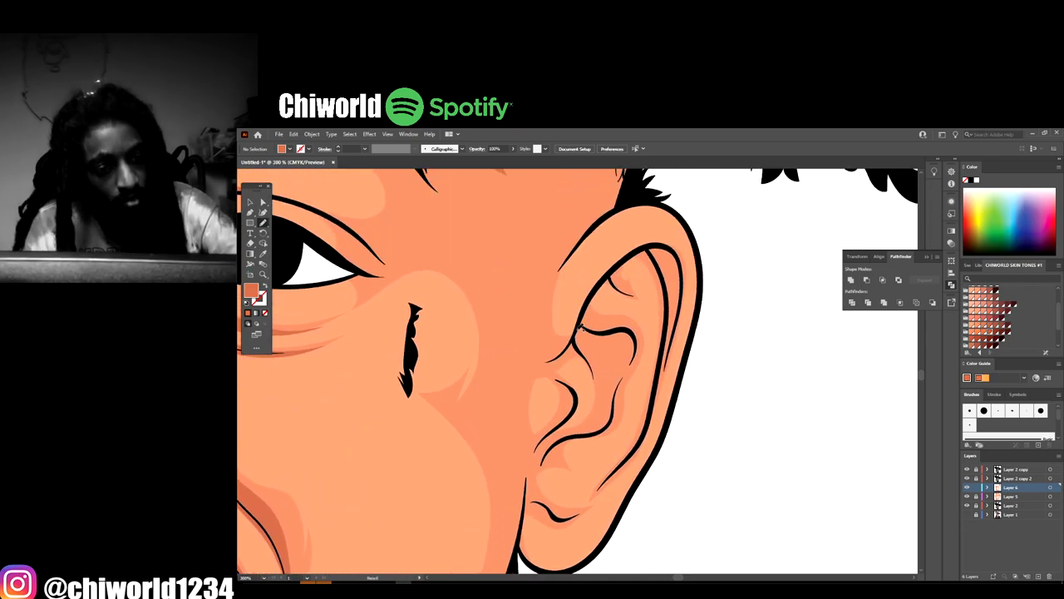
pyautogui.moveTo(593, 371)
pyautogui.mouseDown()
pyautogui.moveTo(590, 424)
pyautogui.moveTo(554, 436)
pyautogui.moveTo(569, 422)
pyautogui.moveTo(540, 442)
pyautogui.moveTo(534, 475)
pyautogui.moveTo(566, 459)
pyautogui.moveTo(571, 436)
pyautogui.moveTo(613, 424)
pyautogui.moveTo(625, 380)
pyautogui.mouseUp()
pyautogui.moveTo(639, 333)
pyautogui.mouseDown()
pyautogui.moveTo(590, 314)
pyautogui.moveTo(608, 281)
pyautogui.moveTo(630, 286)
pyautogui.mouseUp()
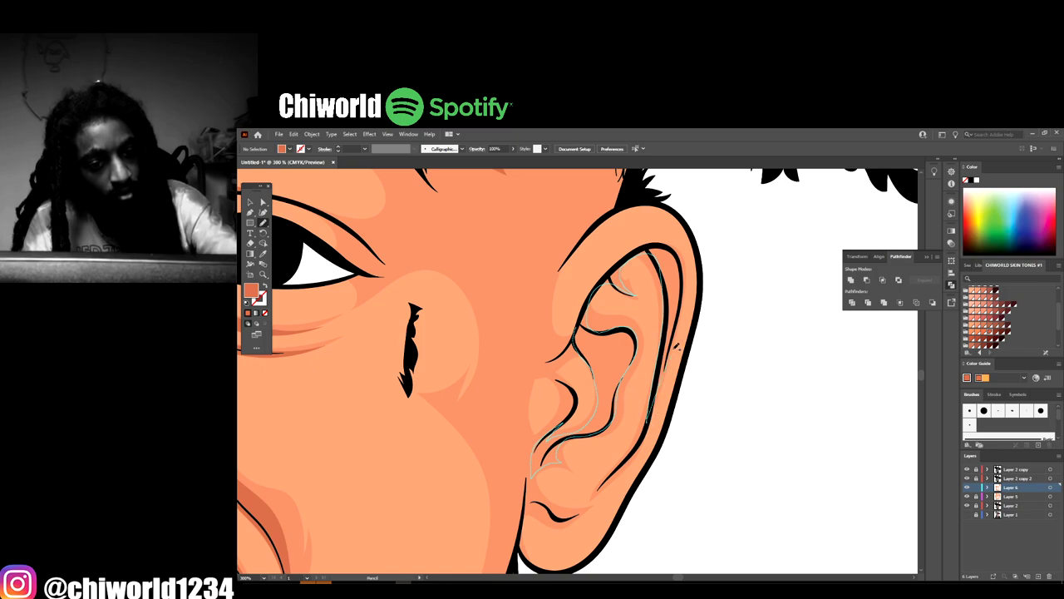
pyautogui.moveTo(682, 250)
pyautogui.mouseDown()
pyautogui.moveTo(650, 246)
pyautogui.moveTo(623, 266)
pyautogui.moveTo(553, 338)
pyautogui.mouseUp()
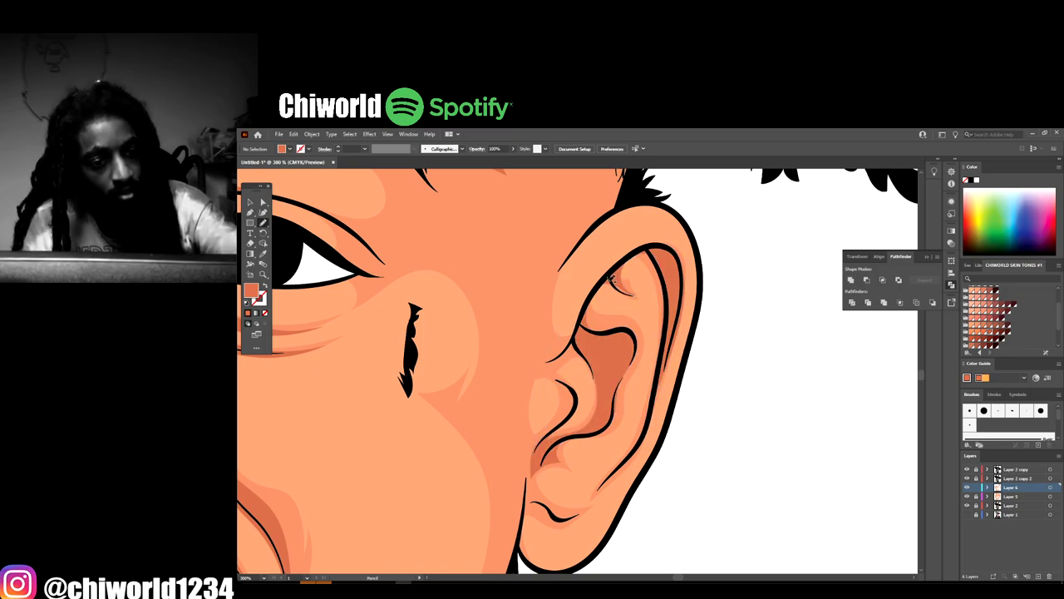
pyautogui.moveTo(629, 283); pyautogui.dragTo(616, 268)
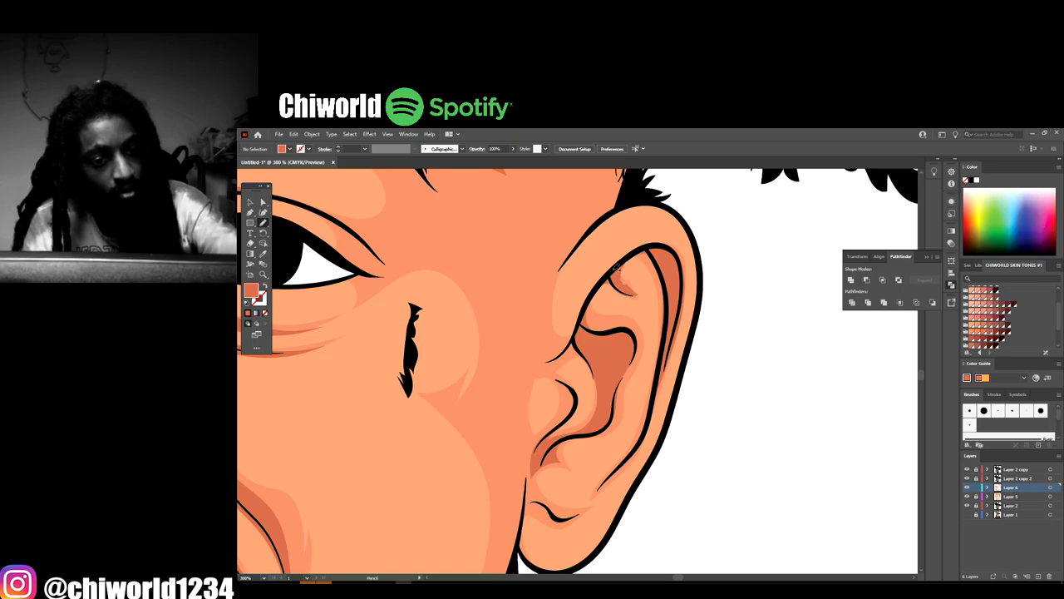
# Draw a tapered closed Pencil shadow where the right ear's upper front edge meets the temple, starting below the hairline
pyautogui.scroll(3, 555, 301)
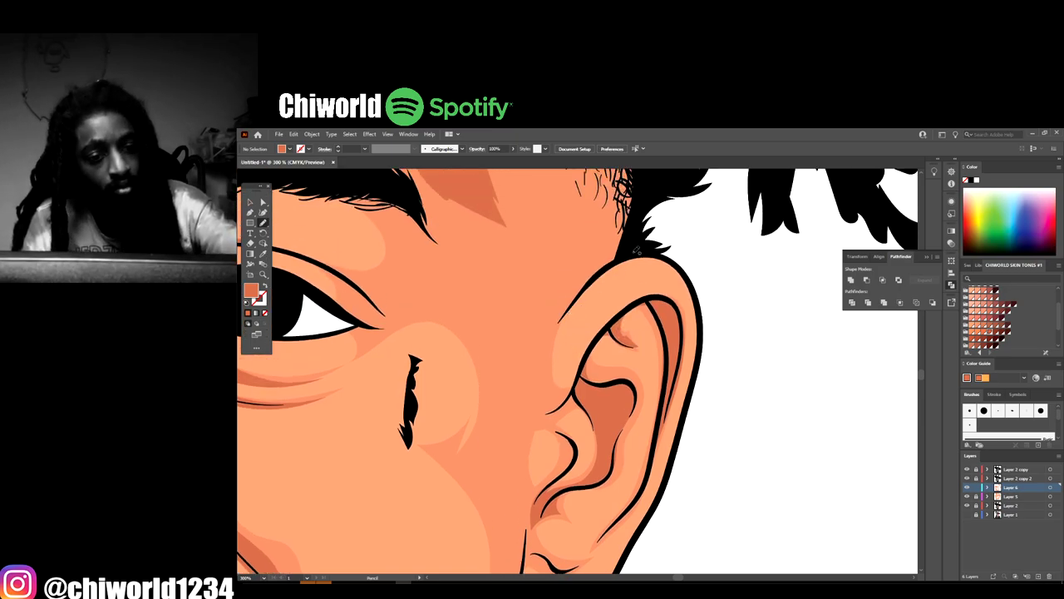
pyautogui.moveTo(629, 253); pyautogui.dragTo(581, 298)
pyautogui.moveTo(548, 345)
pyautogui.mouseDown()
pyautogui.moveTo(582, 258)
pyautogui.moveTo(653, 185)
pyautogui.mouseUp()
pyautogui.hotkey('ctrl', '-')
pyautogui.hotkey('ctrl', '-')
pyautogui.hotkey('ctrl', '-')
pyautogui.hotkey('ctrl', '-')
pyautogui.hotkey('ctrl', '-')
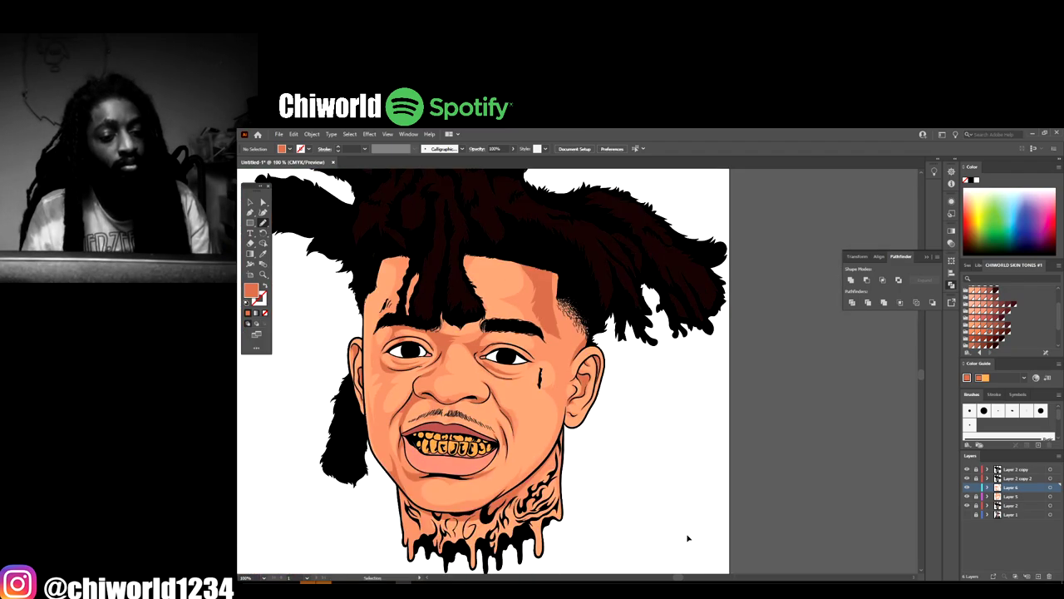
# Draw closed Pencil shadows along the lower edge of the right earlobe and around the small crease above it
pyautogui.hotkey('ctrl', '+')
pyautogui.hotkey('ctrl', '+')
pyautogui.hotkey('ctrl', '+')
pyautogui.hotkey('ctrl', '+')
pyautogui.hotkey('ctrl', '+')
pyautogui.hotkey('ctrl', '+')
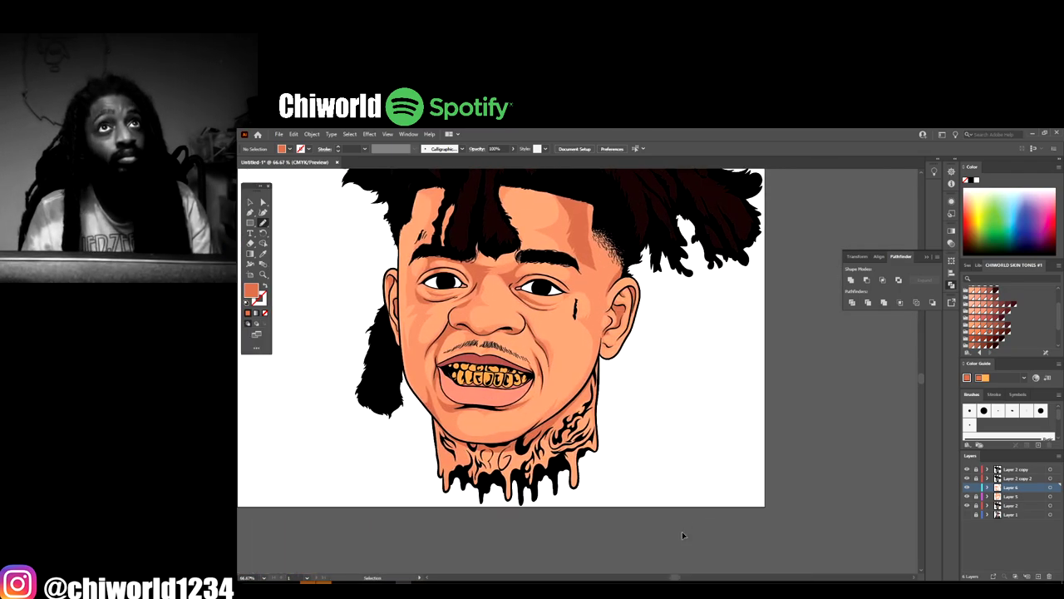
pyautogui.scroll(4, 683, 532)
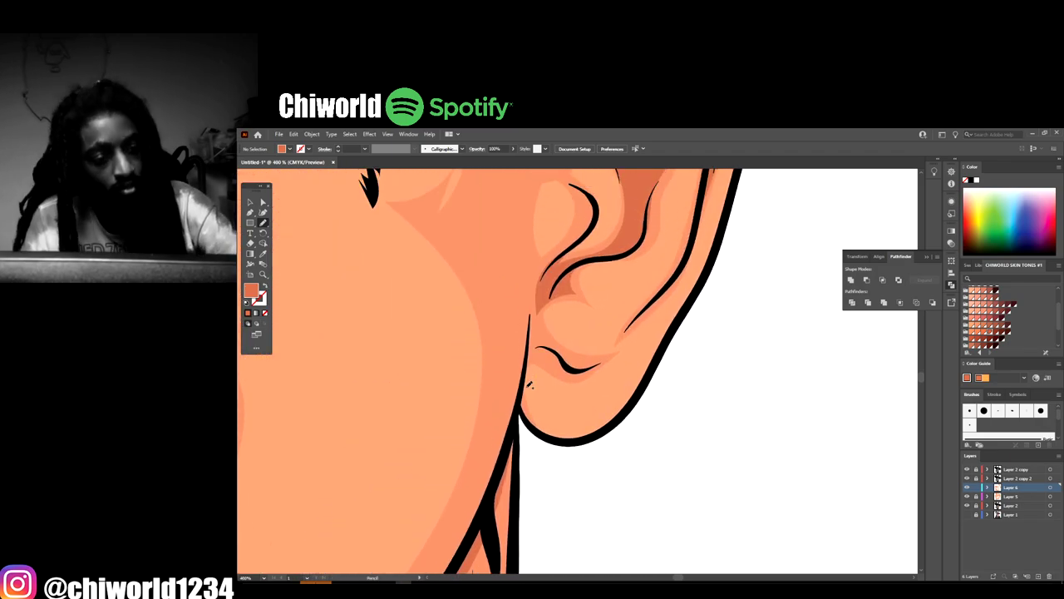
pyautogui.moveTo(522, 408)
pyautogui.mouseDown()
pyautogui.moveTo(564, 441)
pyautogui.moveTo(629, 404)
pyautogui.mouseUp()
pyautogui.moveTo(537, 365); pyautogui.dragTo(570, 371)
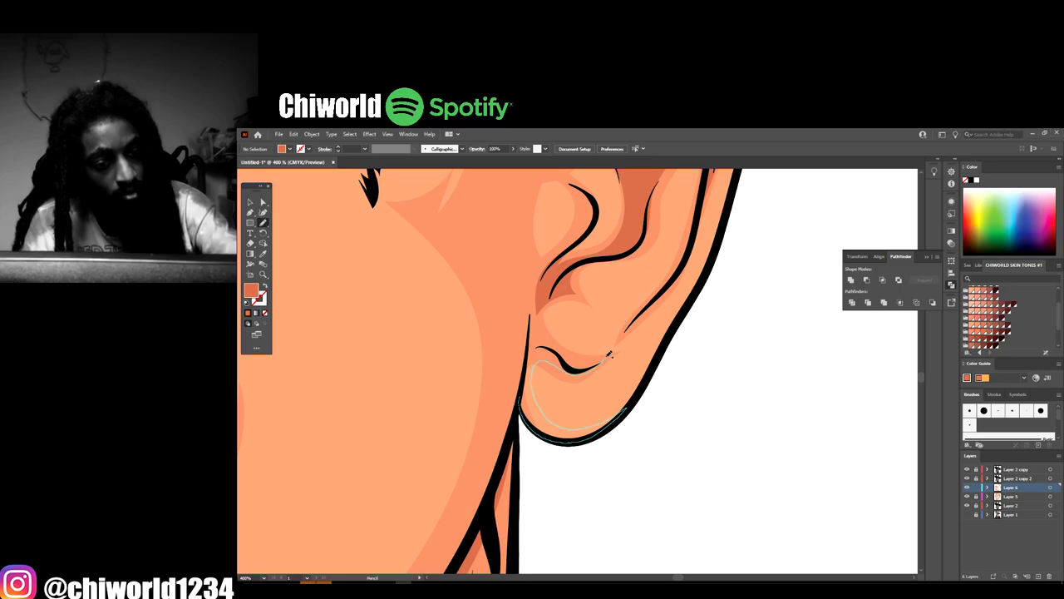
pyautogui.moveTo(534, 297); pyautogui.dragTo(534, 297)
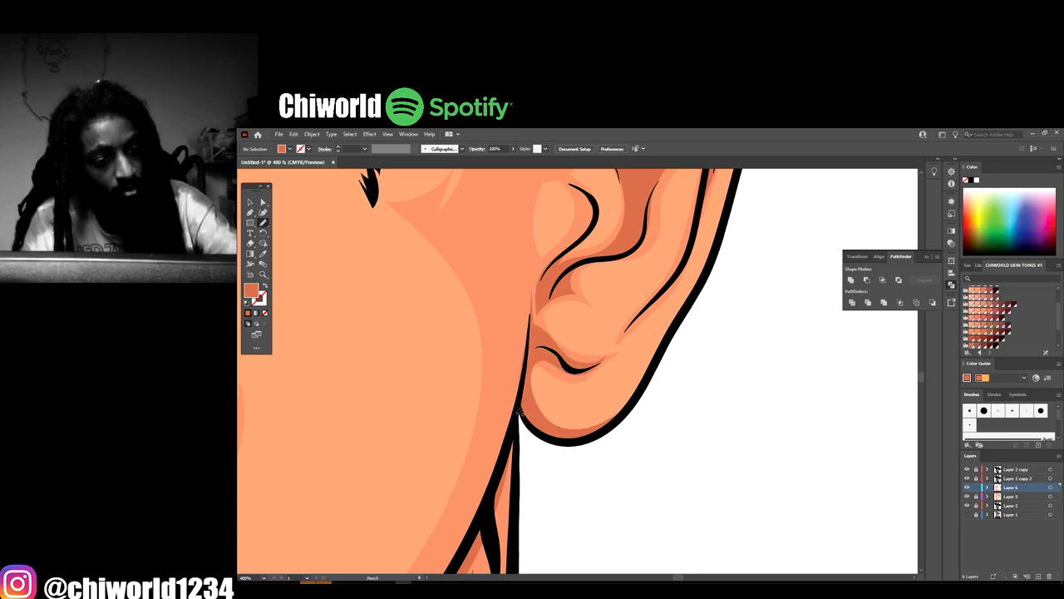
# Draw closed Pencil shadows along the right ear's lower inner rim, at its front crease and around the fold above the central hollow
pyautogui.scroll(3, 680, 363)
pyautogui.moveTo(724, 246)
pyautogui.mouseDown()
pyautogui.moveTo(686, 373)
pyautogui.moveTo(620, 452)
pyautogui.moveTo(651, 434)
pyautogui.moveTo(690, 382)
pyautogui.moveTo(727, 240)
pyautogui.mouseUp()
pyautogui.scroll(1, 750, 469)
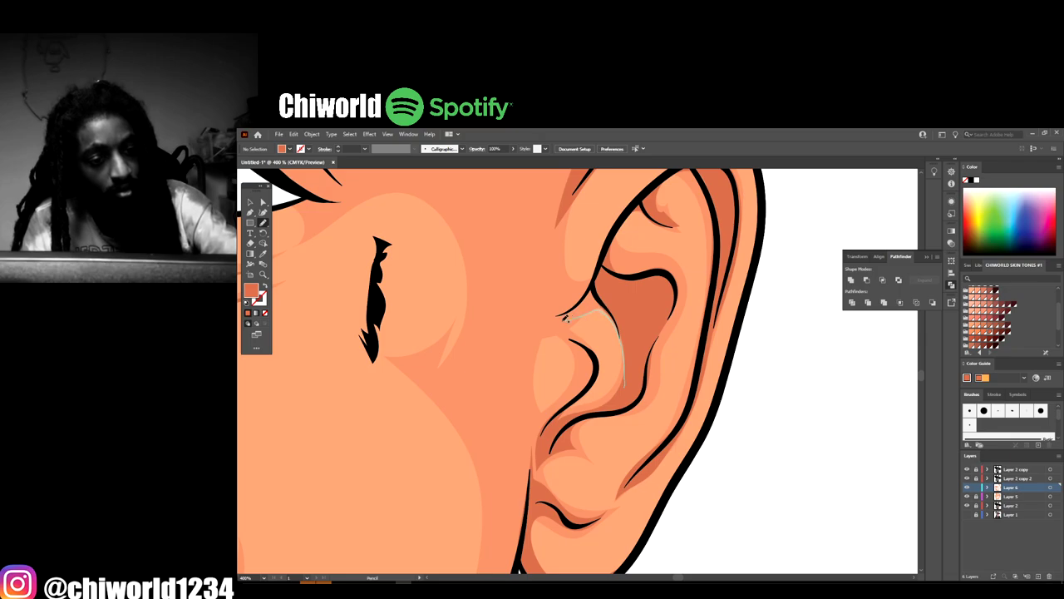
pyautogui.moveTo(565, 318); pyautogui.dragTo(563, 308)
pyautogui.moveTo(605, 262); pyautogui.dragTo(604, 263)
pyautogui.scroll(2, 607, 300)
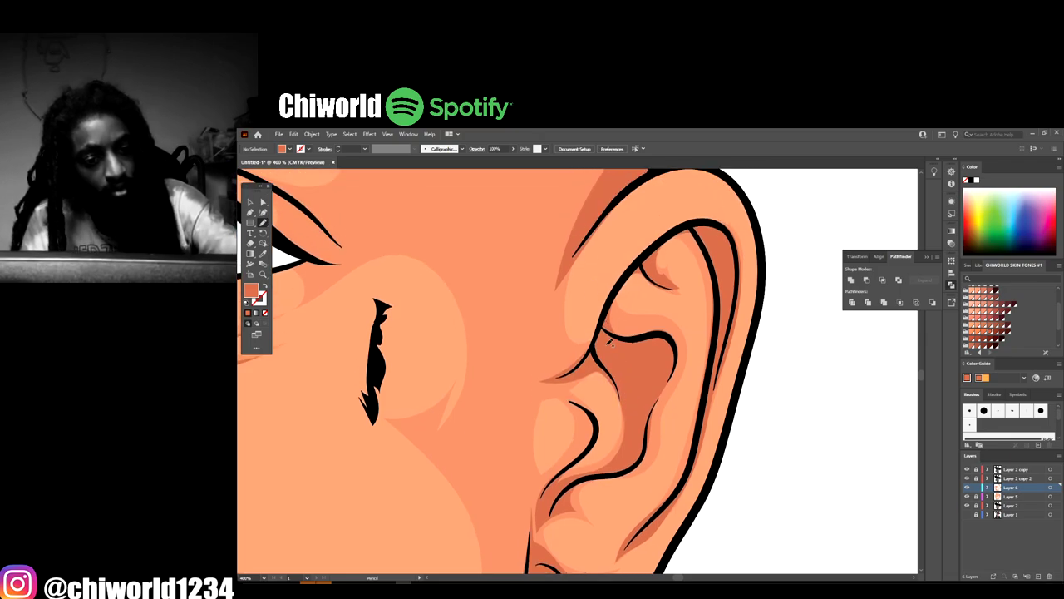
pyautogui.moveTo(628, 337)
pyautogui.mouseDown()
pyautogui.moveTo(651, 265)
pyautogui.moveTo(675, 245)
pyautogui.moveTo(721, 240)
pyautogui.moveTo(709, 228)
pyautogui.moveTo(674, 235)
pyautogui.moveTo(630, 278)
pyautogui.moveTo(597, 356)
pyautogui.mouseUp()
pyautogui.scroll(-6, 665, 513)
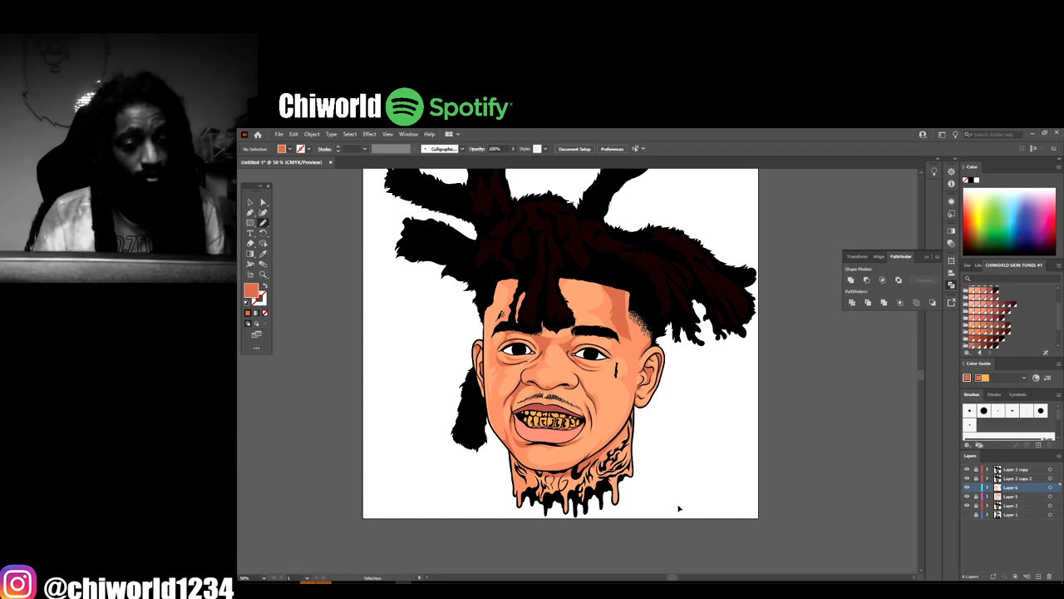
# Draw a closed Pencil shadow along the left smile line, from beside the nostril down toward the mouth corner
pyautogui.hscroll(-3, 676, 506)
pyautogui.scroll(3, 701, 483)
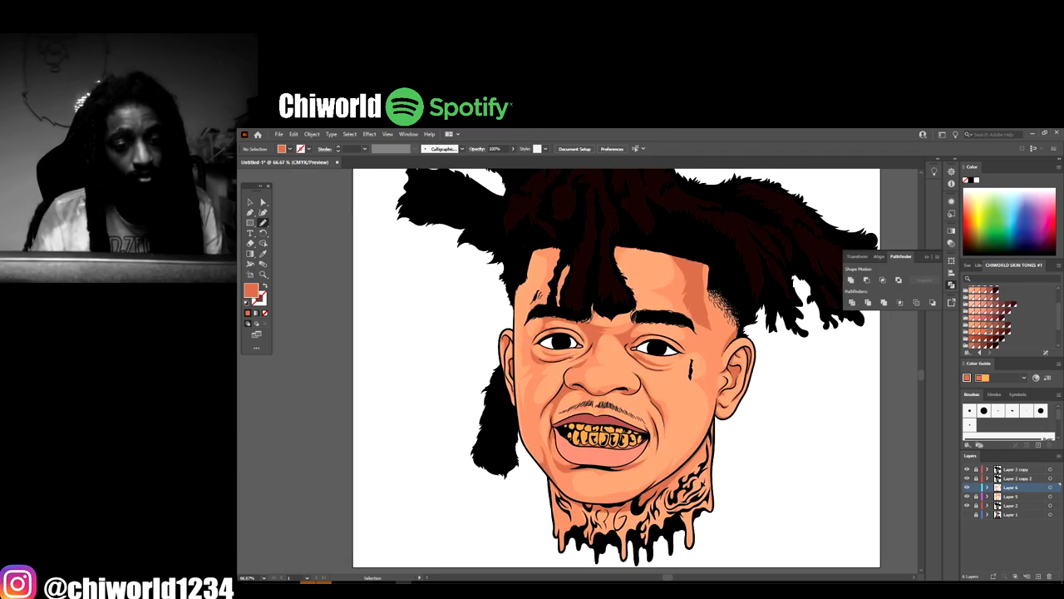
pyautogui.scroll(-1, 748, 492)
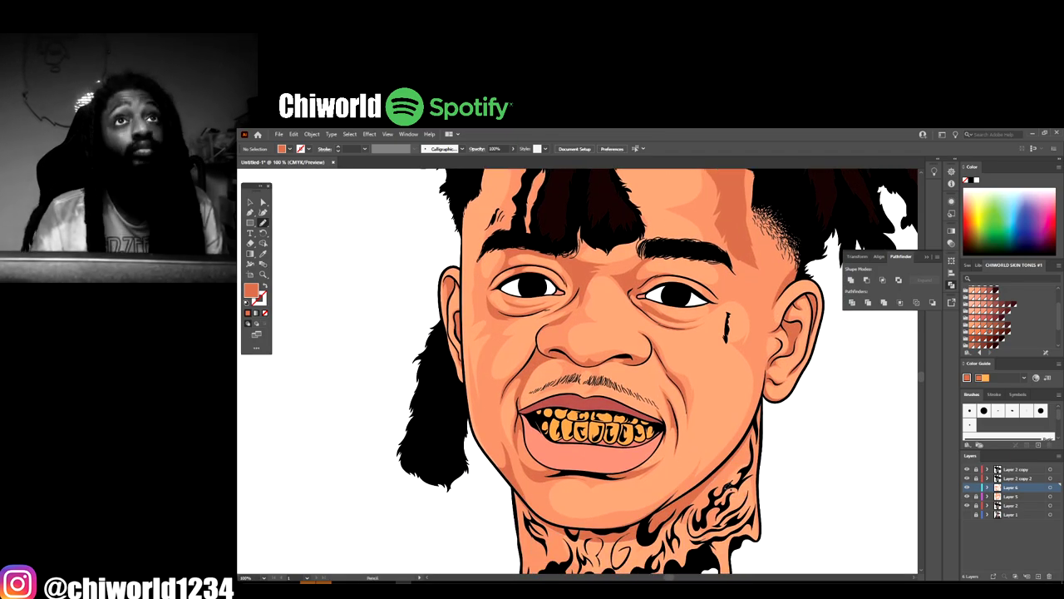
pyautogui.hotkey('ctrl', '-')
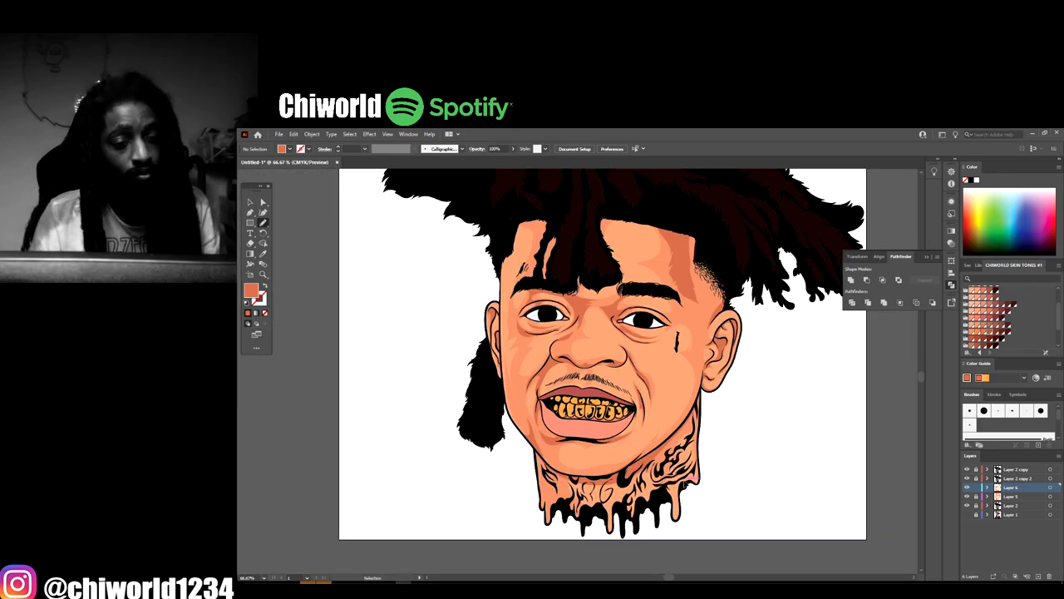
pyautogui.hotkey('ctrl', '+')
pyautogui.hotkey('ctrl', '+')
pyautogui.hotkey('ctrl', '+')
pyautogui.scroll(-1, 670, 482)
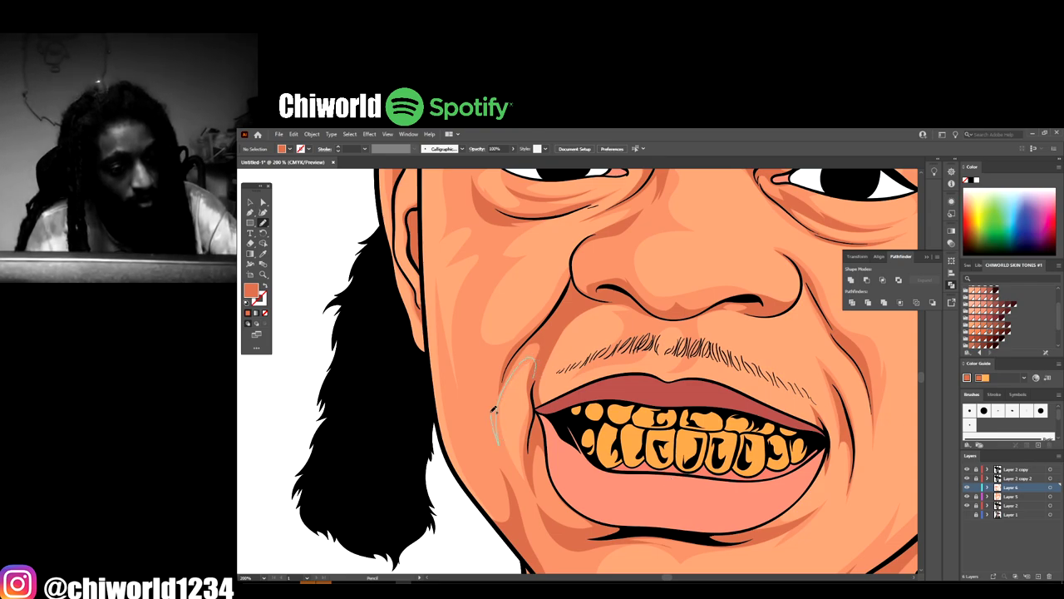
pyautogui.moveTo(564, 296); pyautogui.dragTo(537, 371)
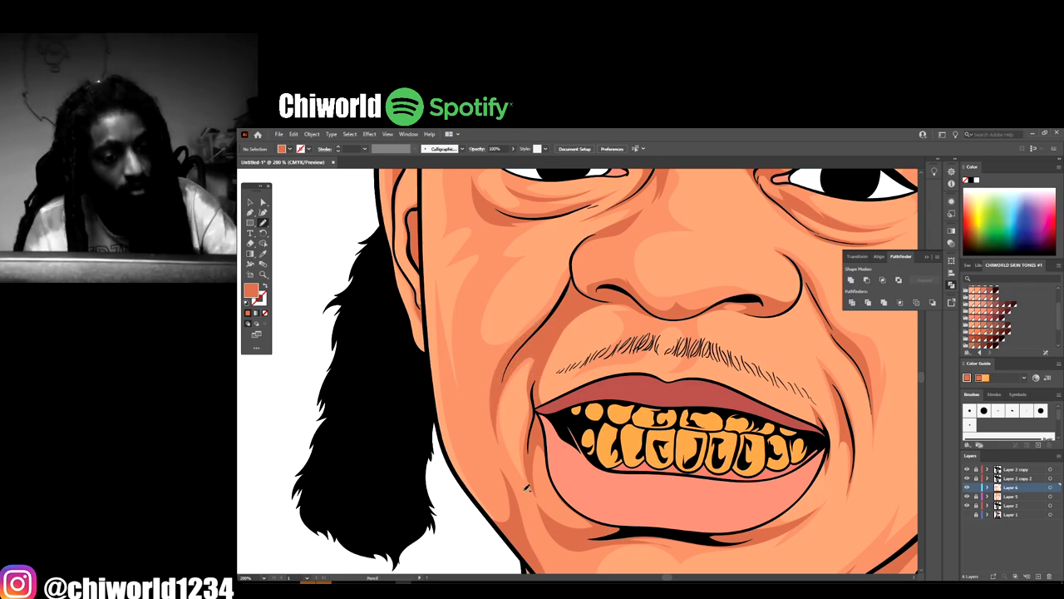
# Draw a small closed Pencil shadow beneath the nose, just above the center of the mustache
pyautogui.hotkey('ctrl', '-')
pyautogui.hotkey('ctrl', '+')
pyautogui.hotkey('ctrl', '+')
pyautogui.hotkey('ctrl', '+')
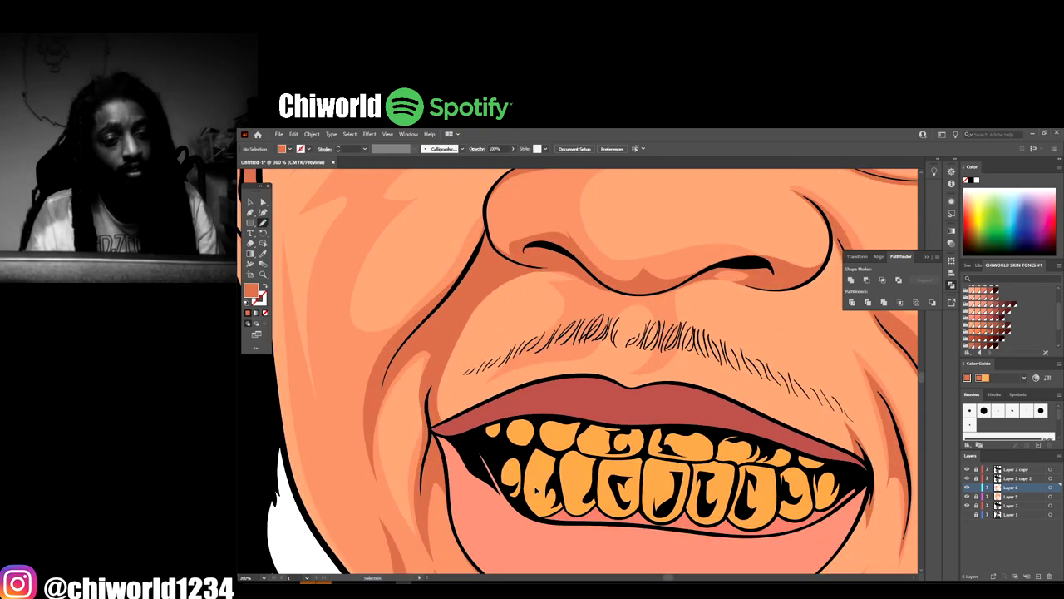
pyautogui.moveTo(639, 319)
pyautogui.mouseDown()
pyautogui.moveTo(638, 394)
pyautogui.moveTo(610, 321)
pyautogui.moveTo(590, 317)
pyautogui.moveTo(527, 398)
pyautogui.moveTo(482, 412)
pyautogui.moveTo(529, 358)
pyautogui.moveTo(522, 330)
pyautogui.moveTo(498, 309)
pyautogui.moveTo(516, 297)
pyautogui.moveTo(512, 283)
pyautogui.moveTo(586, 309)
pyautogui.mouseUp()
pyautogui.hotkey('ctrl', '-')
pyautogui.hotkey('ctrl', '-')
pyautogui.hotkey('ctrl', '-')
pyautogui.hotkey('ctrl', '-')
pyautogui.hotkey('ctrl', '-')
pyautogui.hotkey('ctrl', '-')
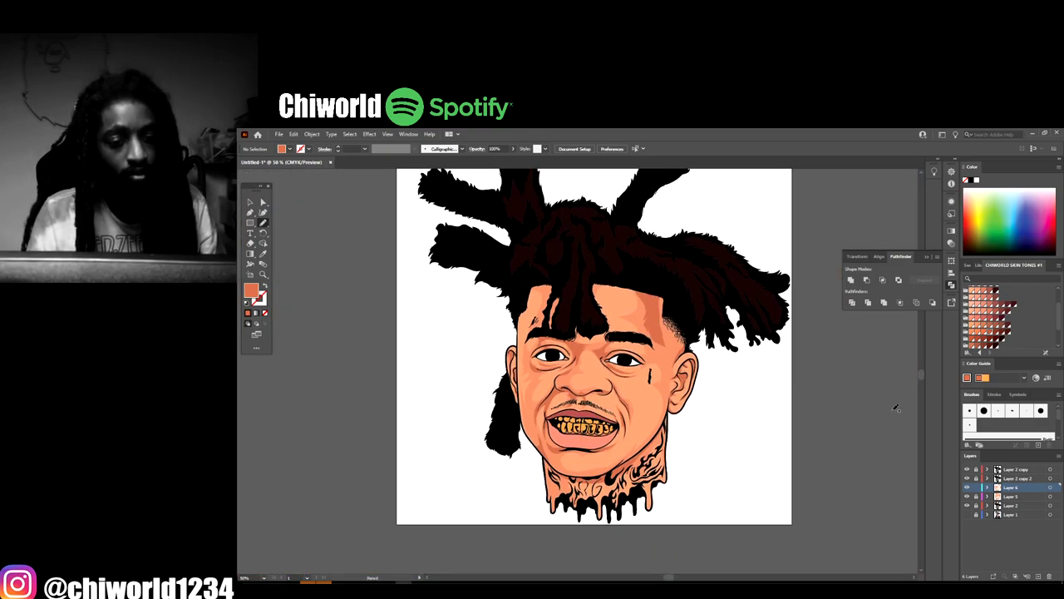
# Lock Layer 6, make the unlocked skin layer directly below it active, and select its large lighter shadow artwork
pyautogui.hotkey('ctrl', '+')
pyautogui.scroll(1, 863, 436)
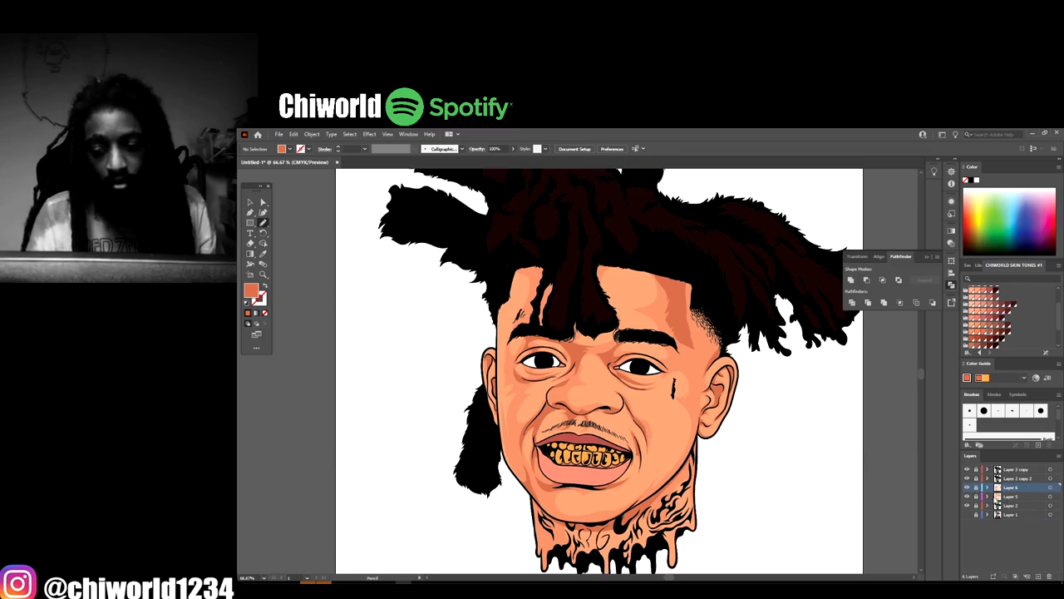
pyautogui.click(1004, 496)
pyautogui.hotkey('ctrl', '-')
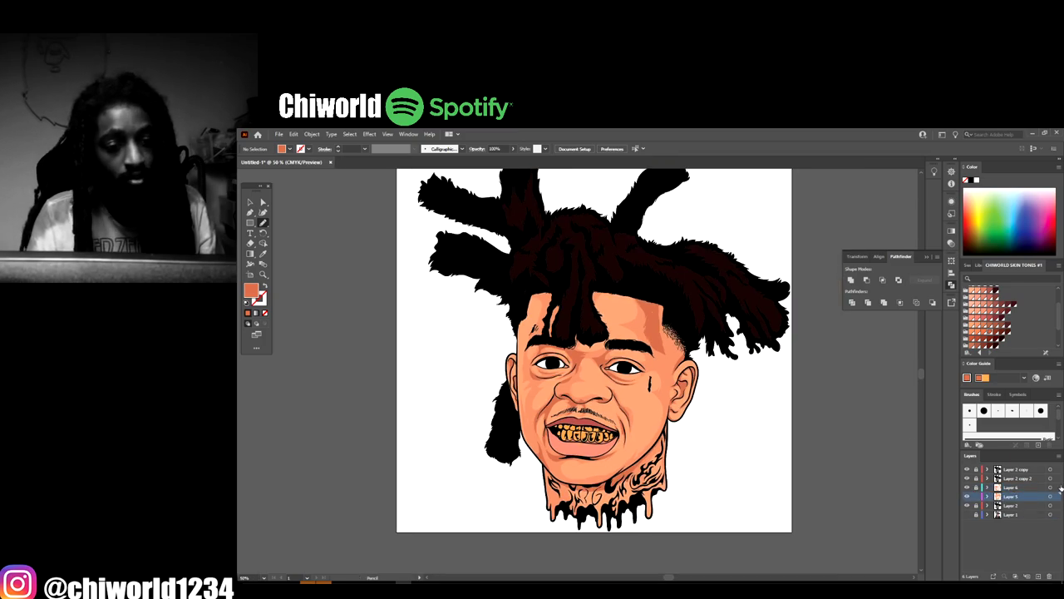
pyautogui.click(250, 202)
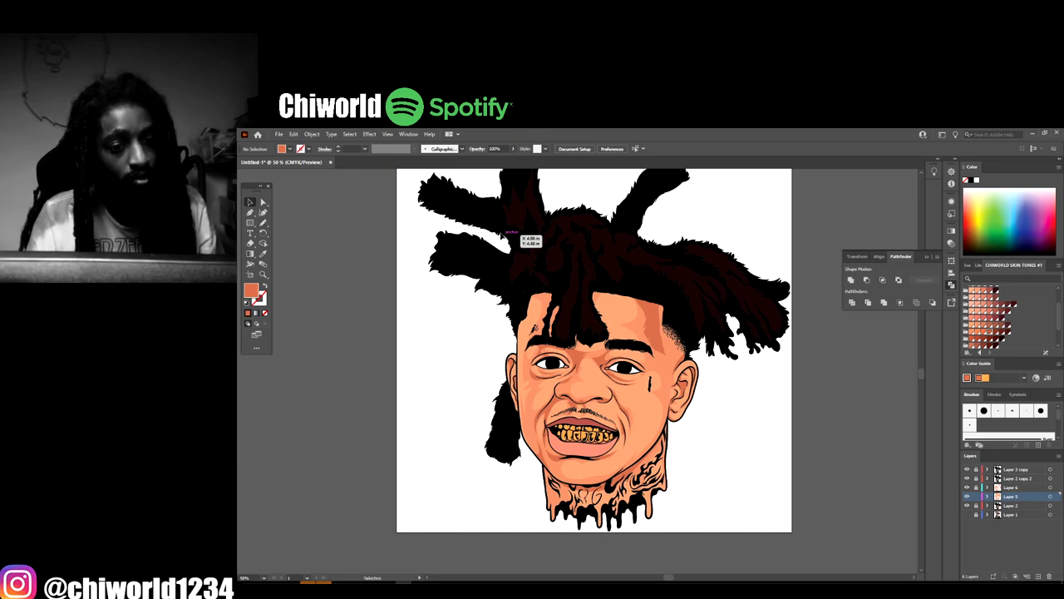
pyautogui.moveTo(779, 546); pyautogui.dragTo(779, 547)
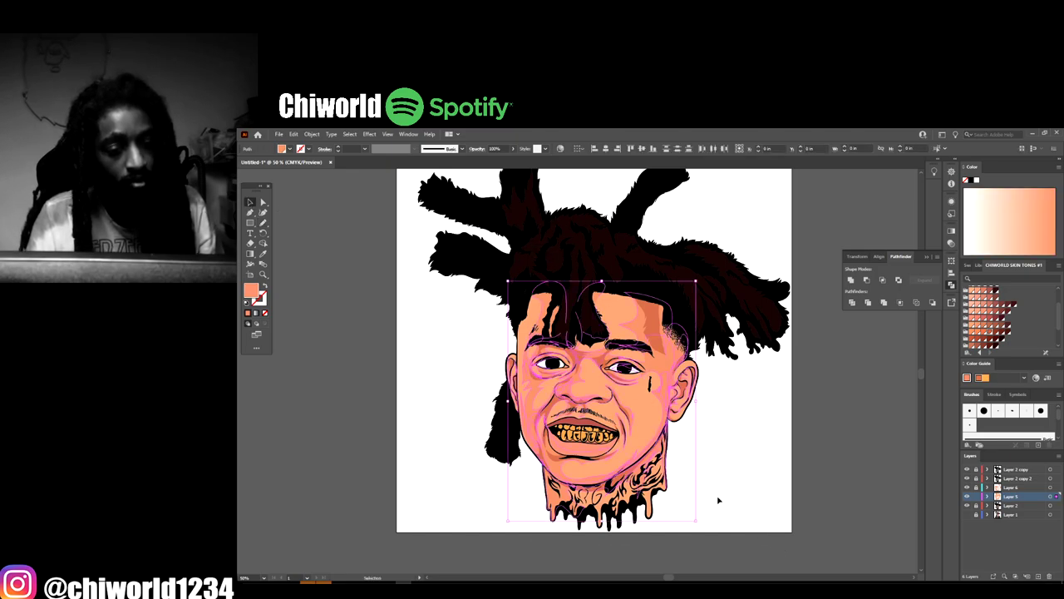
# Expand the selected lighter shadow artwork and merge it with the Pathfinder Merge operation
pyautogui.scroll(-2, 732, 491)
pyautogui.hotkey('ctrl', '+')
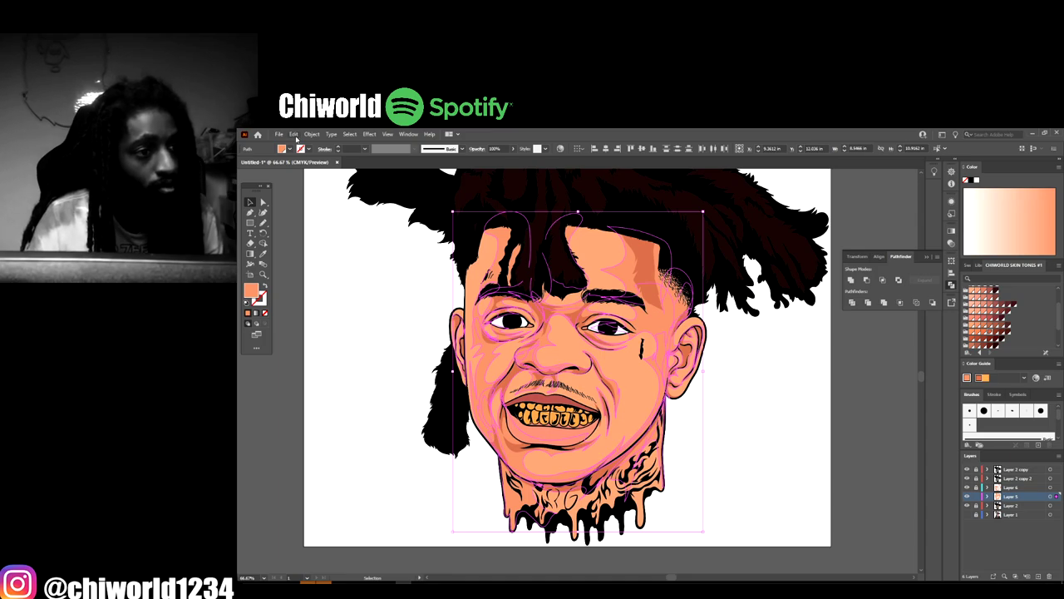
pyautogui.click(294, 134)
pyautogui.moveTo(418, 288)
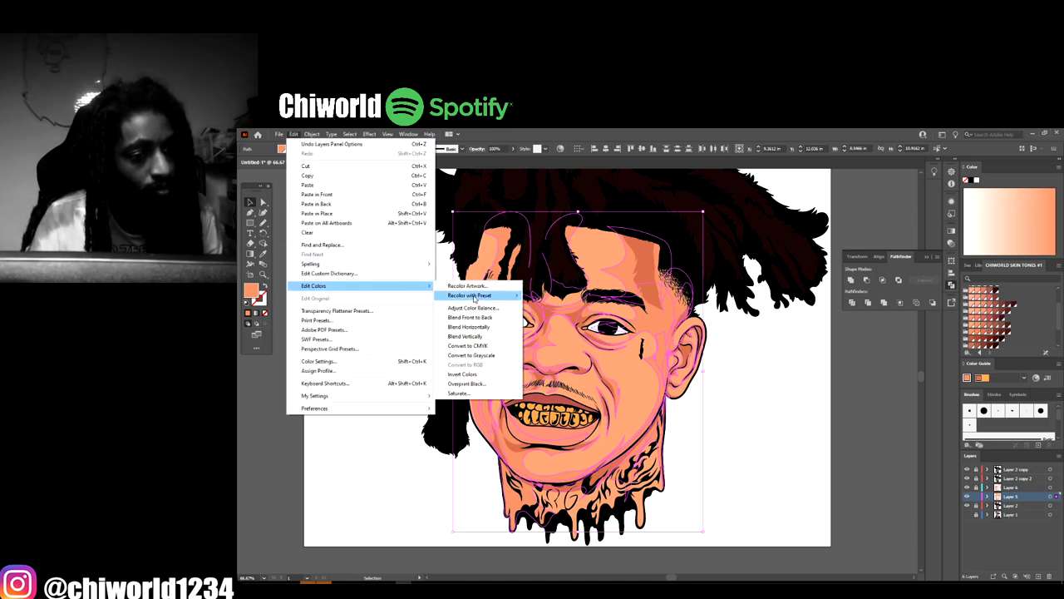
pyautogui.moveTo(315, 133)
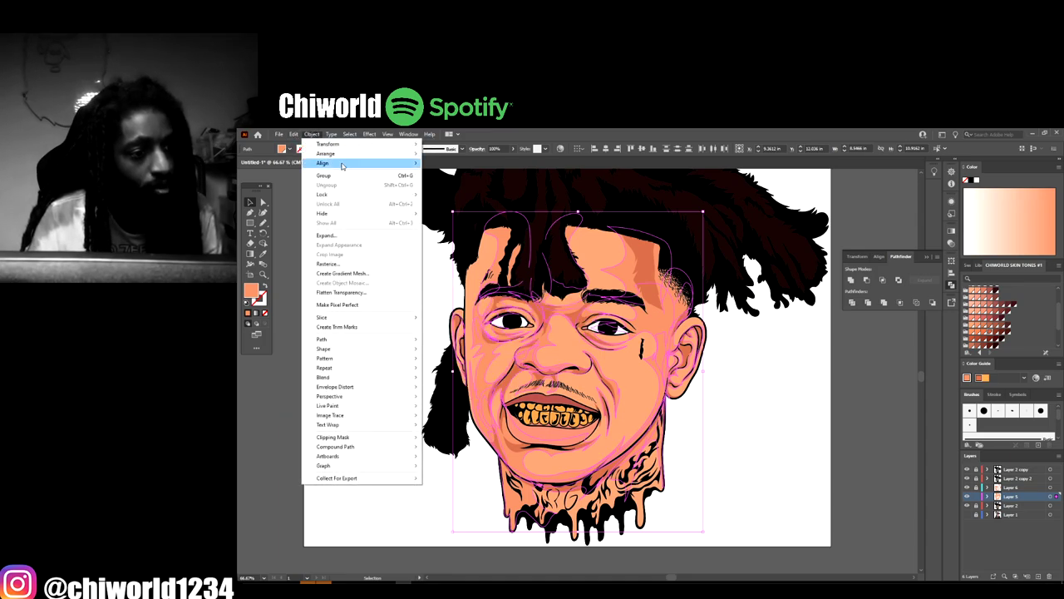
pyautogui.click(331, 238)
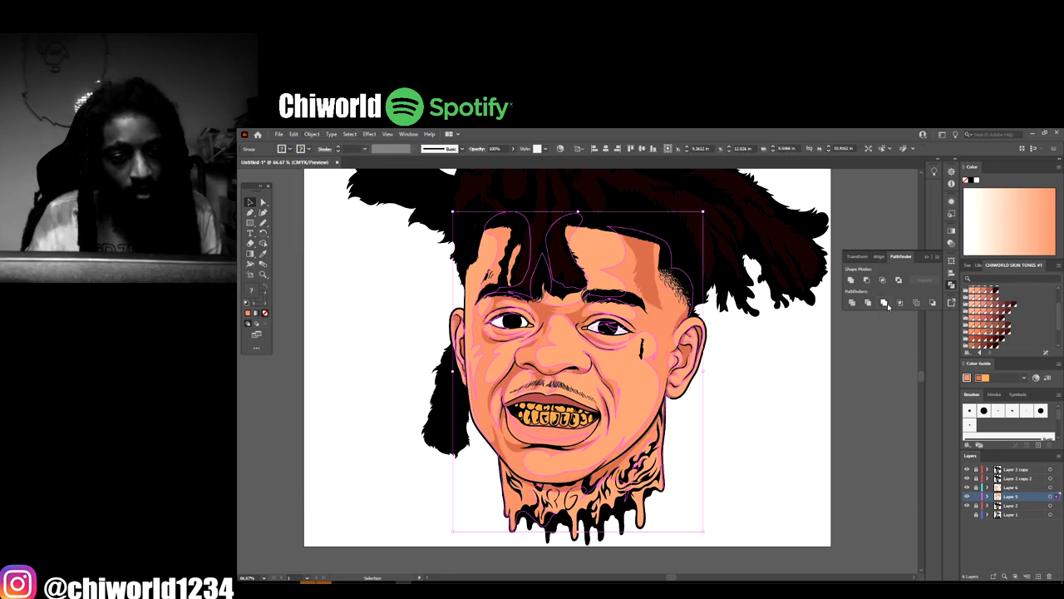
pyautogui.hotkey('ctrl', '=')
pyautogui.hotkey('ctrl', '=')
pyautogui.press('a')
pyautogui.hscroll(-3, 841, 366)
pyautogui.press('v')
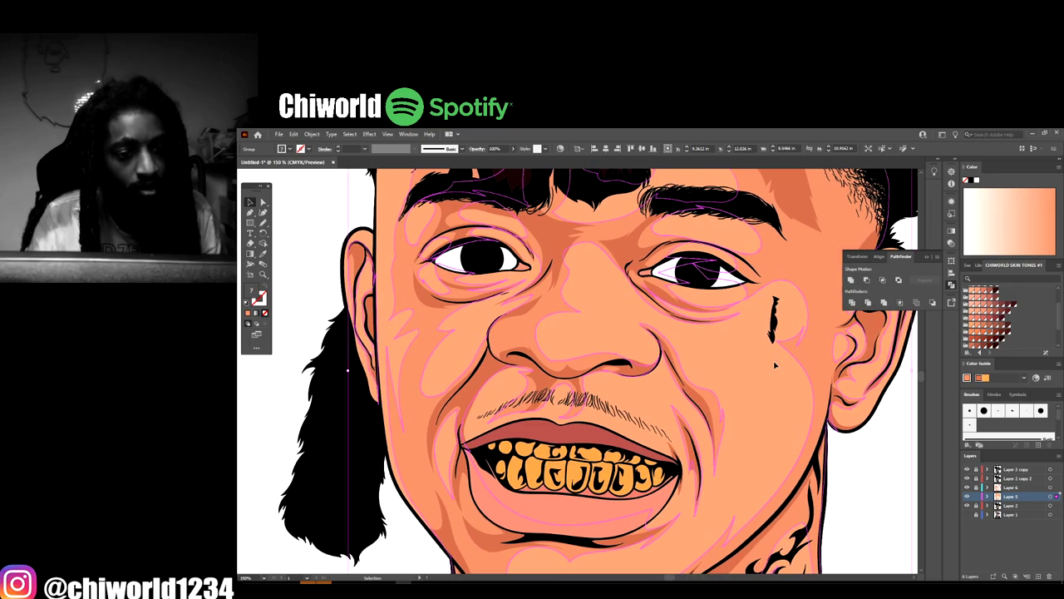
pyautogui.click(296, 138)
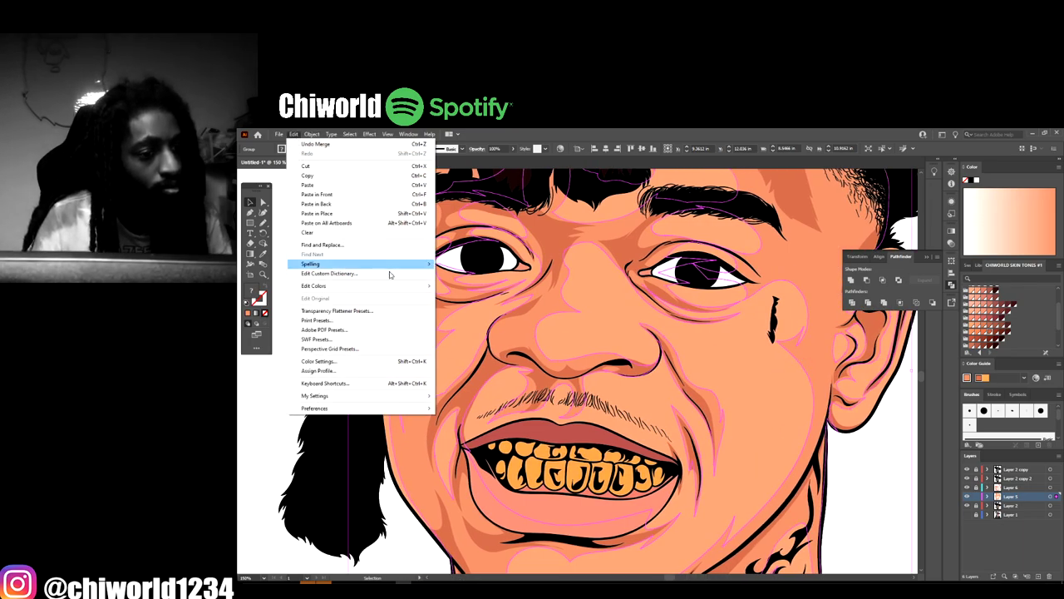
pyautogui.moveTo(404, 287)
pyautogui.moveTo(475, 298)
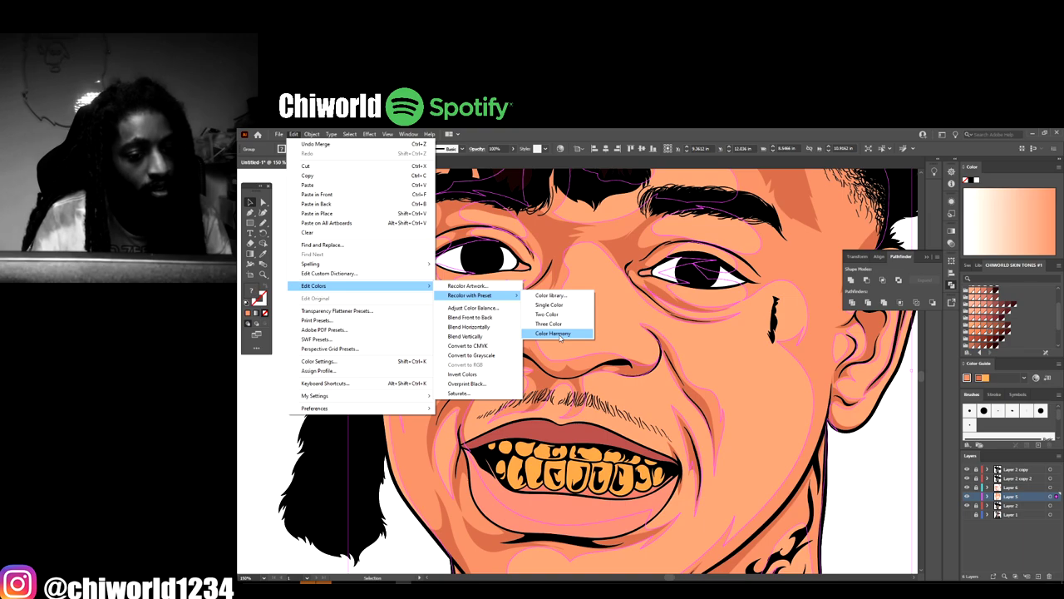
pyautogui.click(555, 334)
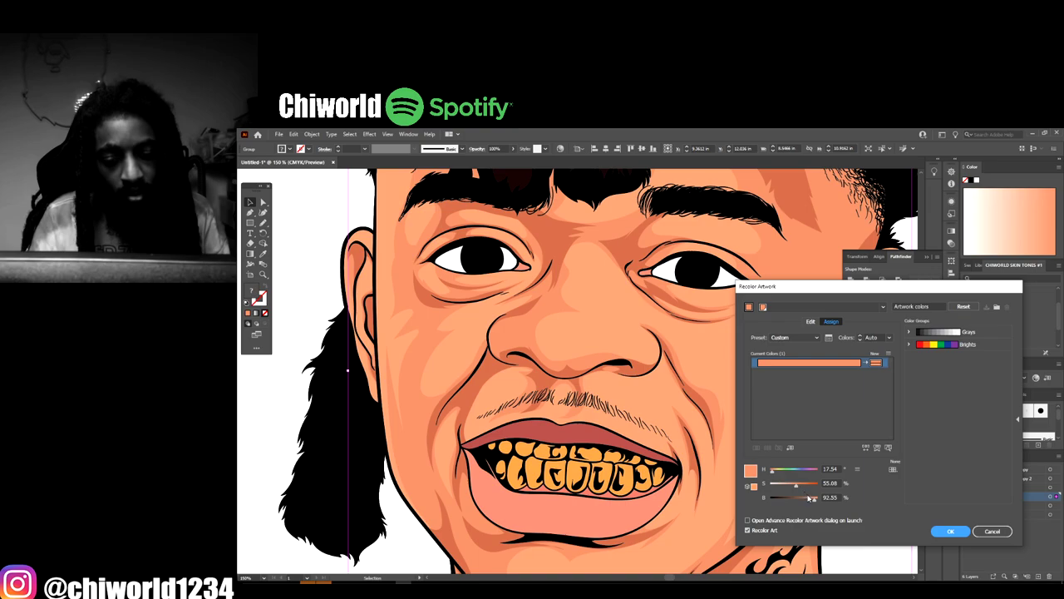
pyautogui.moveTo(813, 499); pyautogui.dragTo(800, 488)
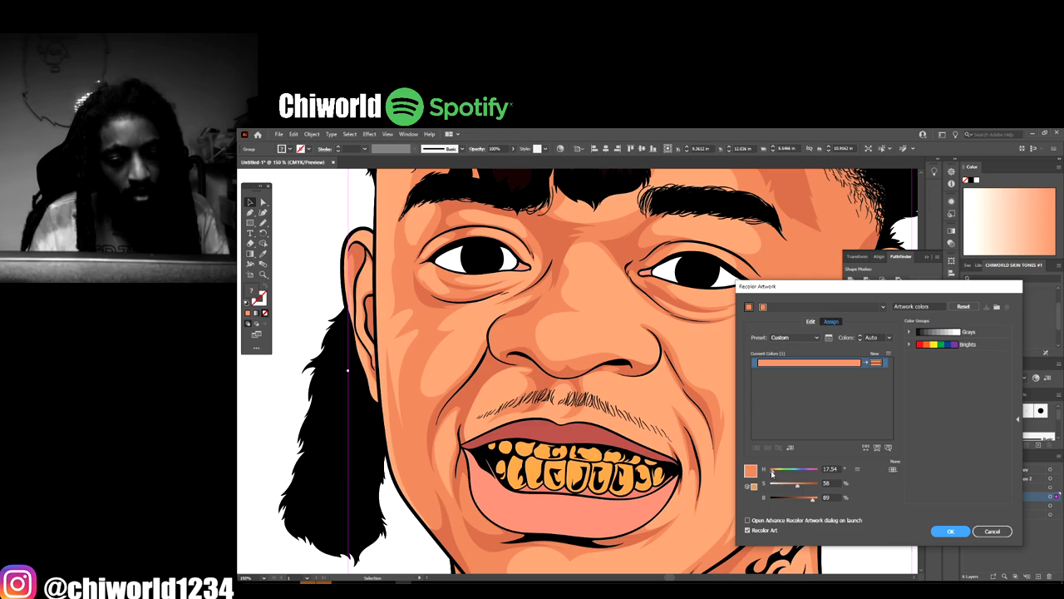
pyautogui.click(772, 472)
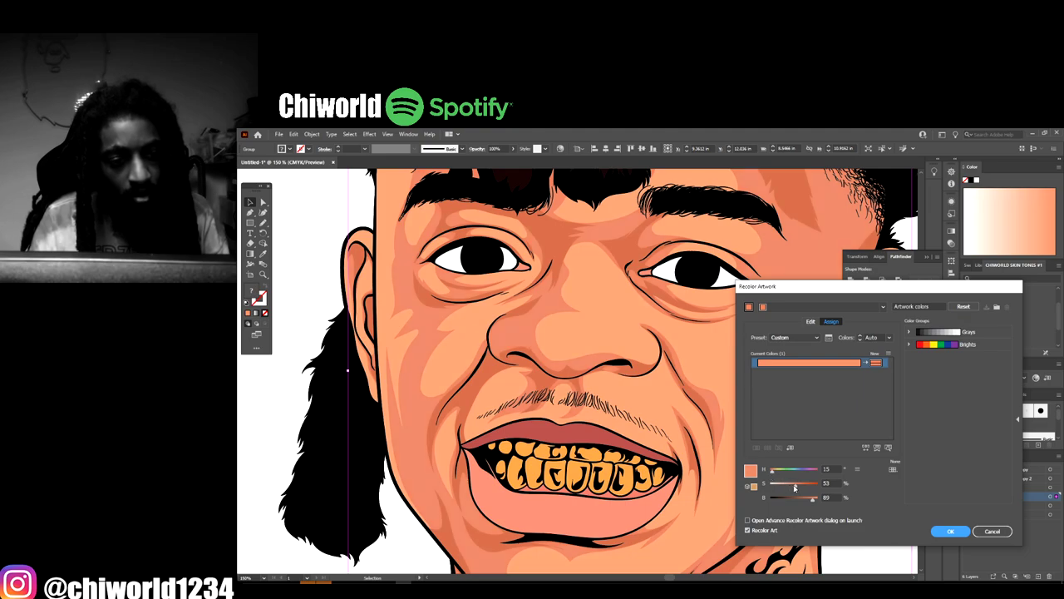
pyautogui.click(991, 531)
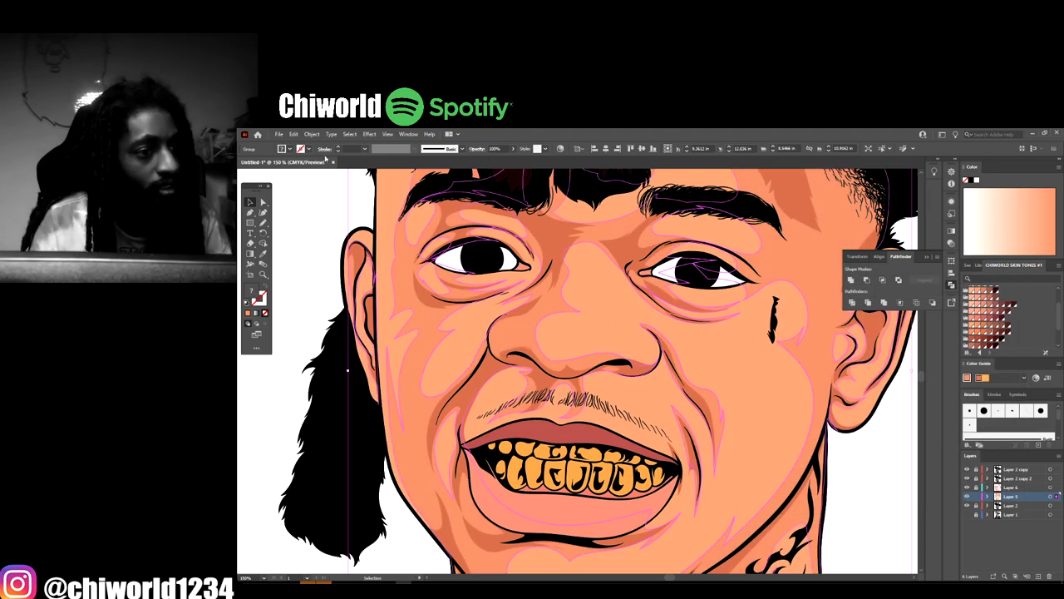
# Start a color balance adjustment on the lighter shadow artwork in CMYK mode, with Convert and Preview enabled
pyautogui.click(293, 134)
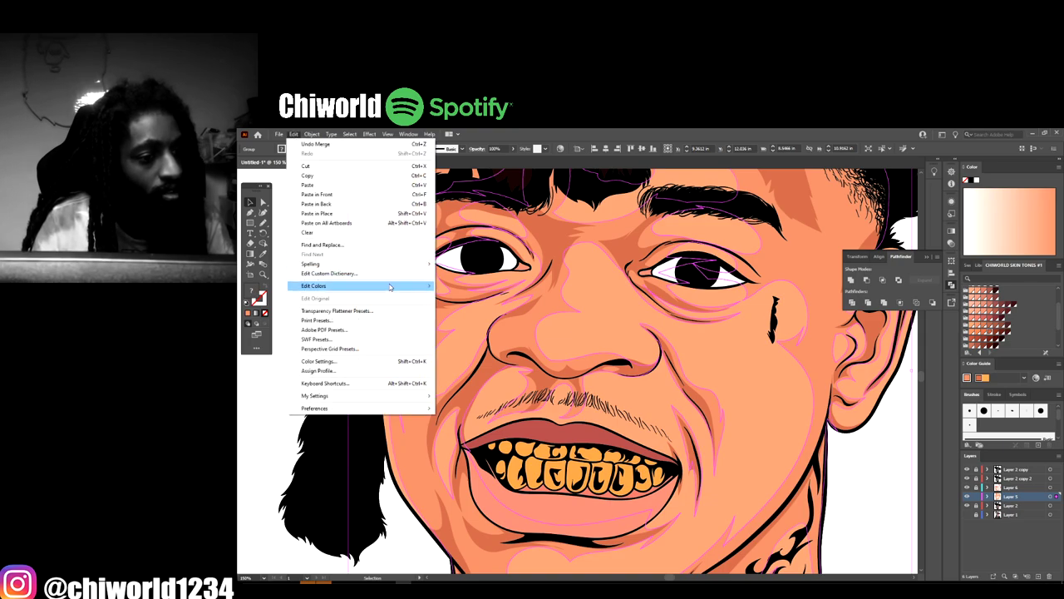
pyautogui.moveTo(390, 286)
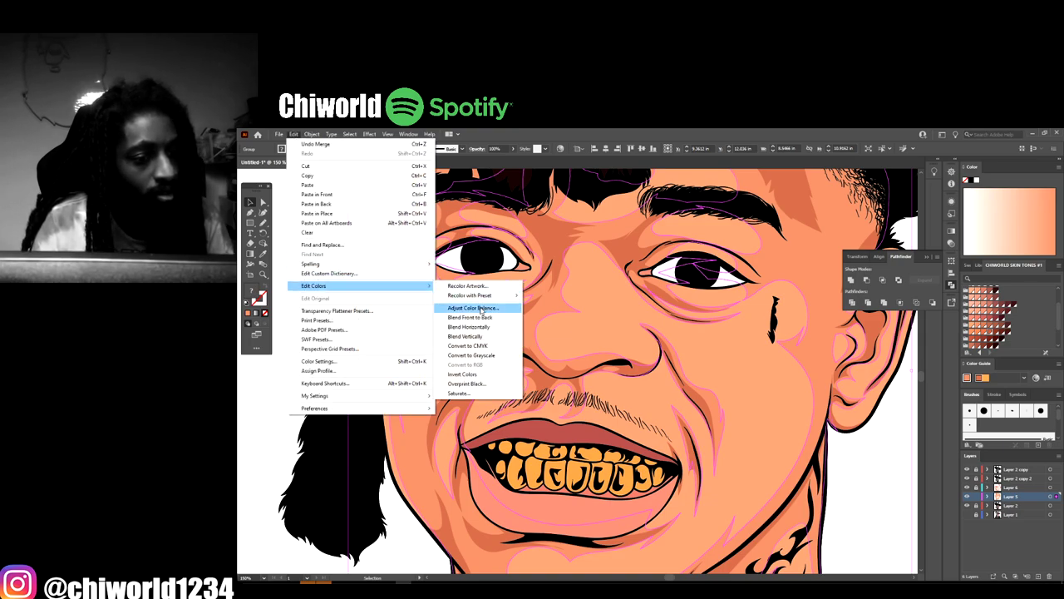
pyautogui.click(481, 308)
pyautogui.click(874, 367)
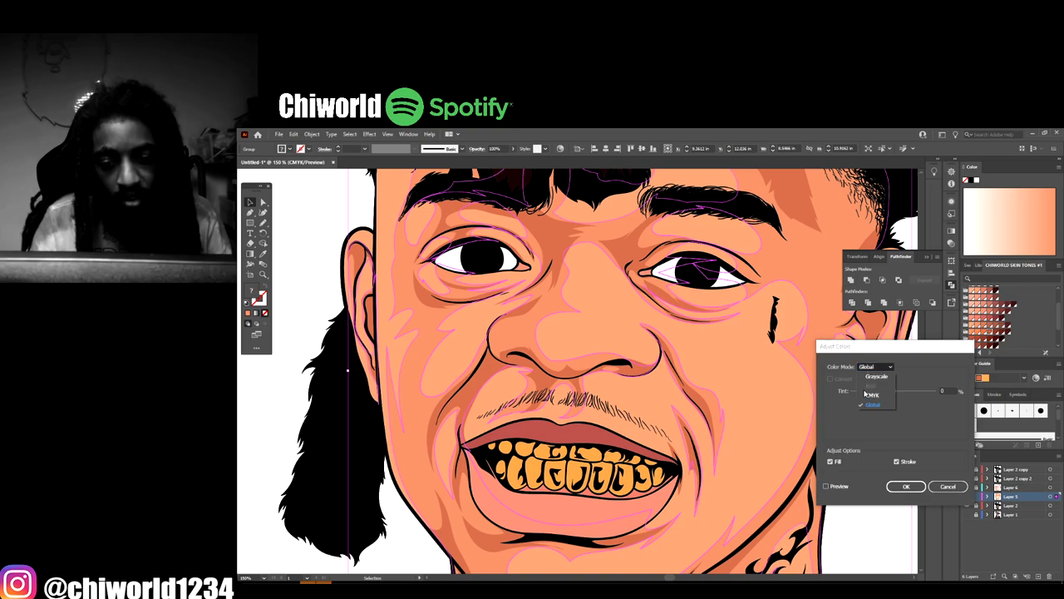
pyautogui.click(869, 394)
pyautogui.click(830, 378)
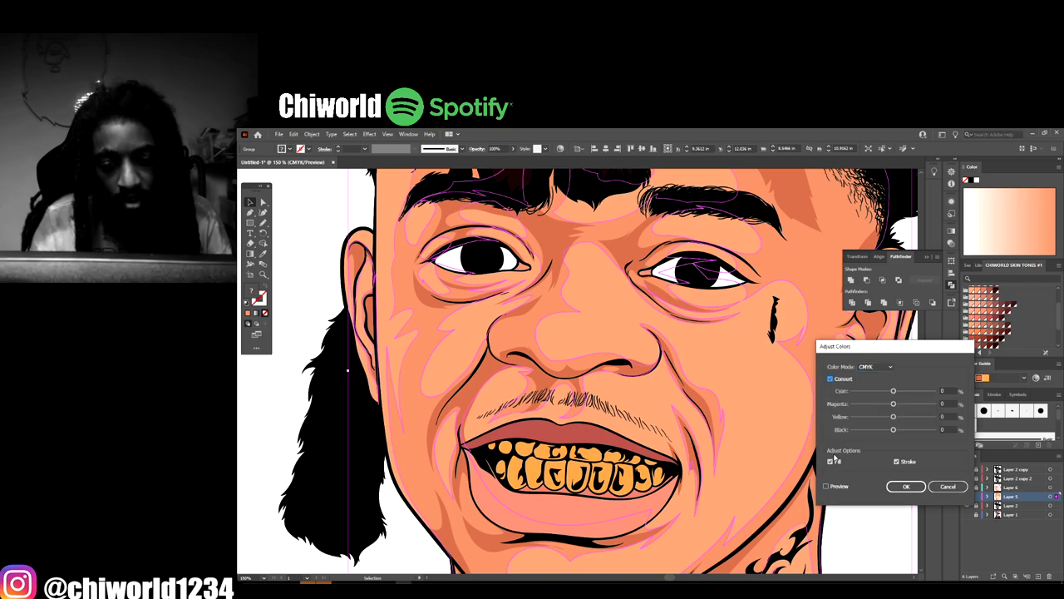
pyautogui.click(830, 487)
# Try a color balance of -50% cyan and 10% black on the lighter shadow artwork
pyautogui.moveTo(894, 430); pyautogui.dragTo(897, 431)
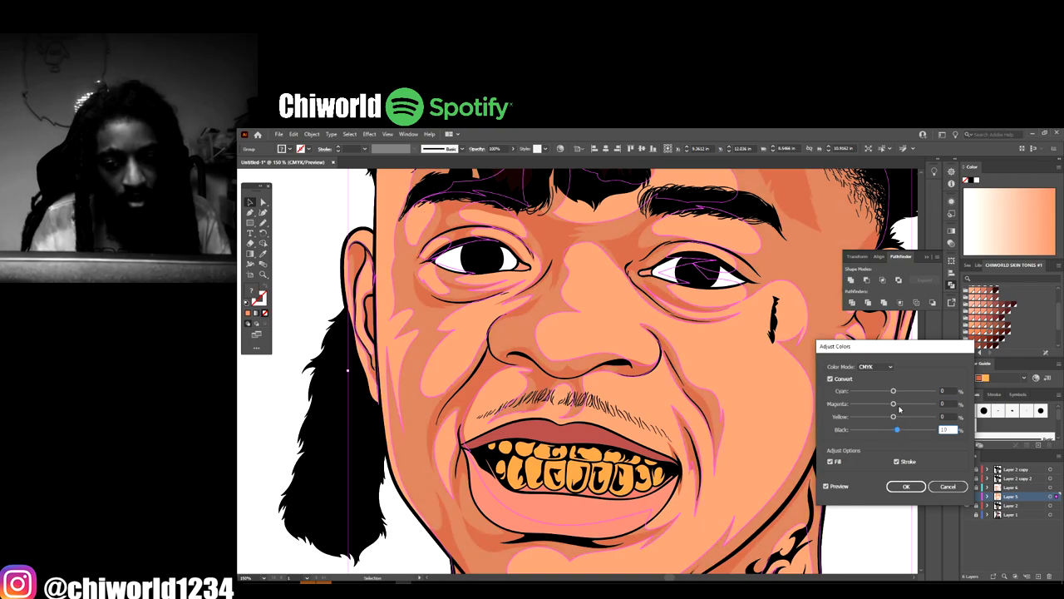
pyautogui.moveTo(892, 390); pyautogui.dragTo(872, 391)
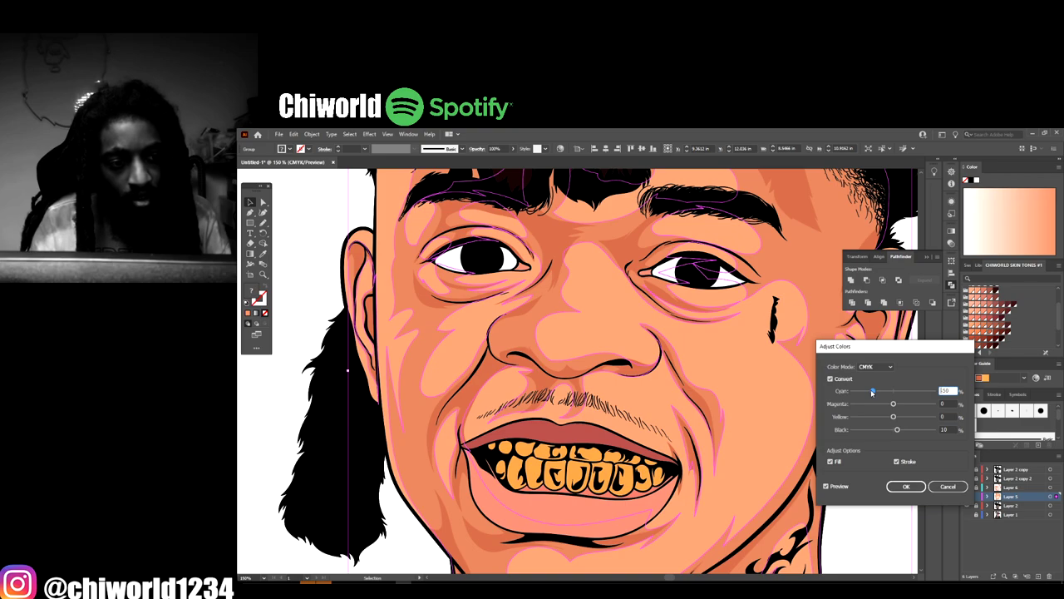
pyautogui.click(898, 430)
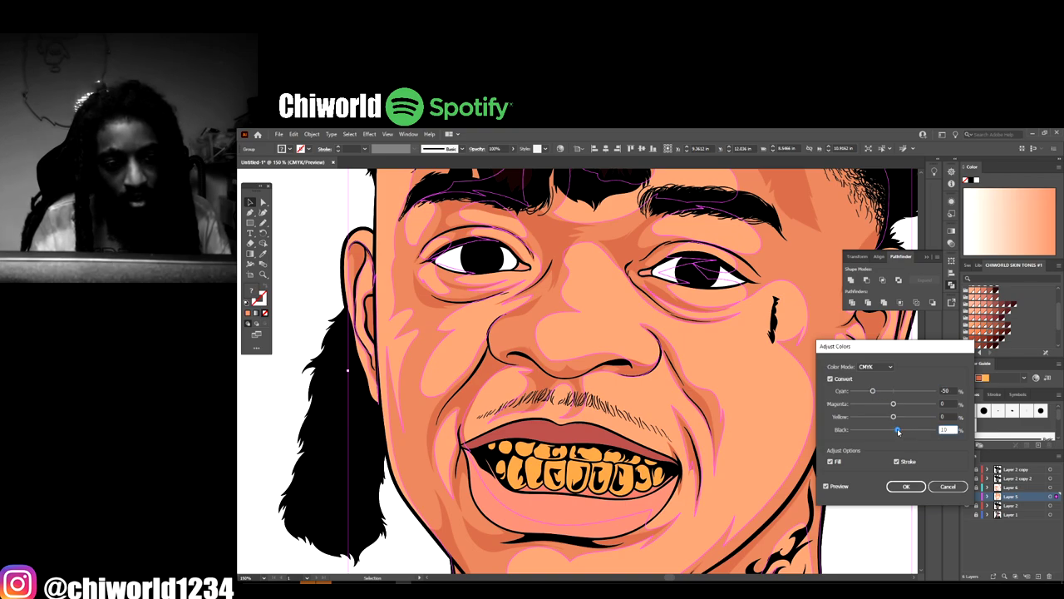
pyautogui.click(893, 404)
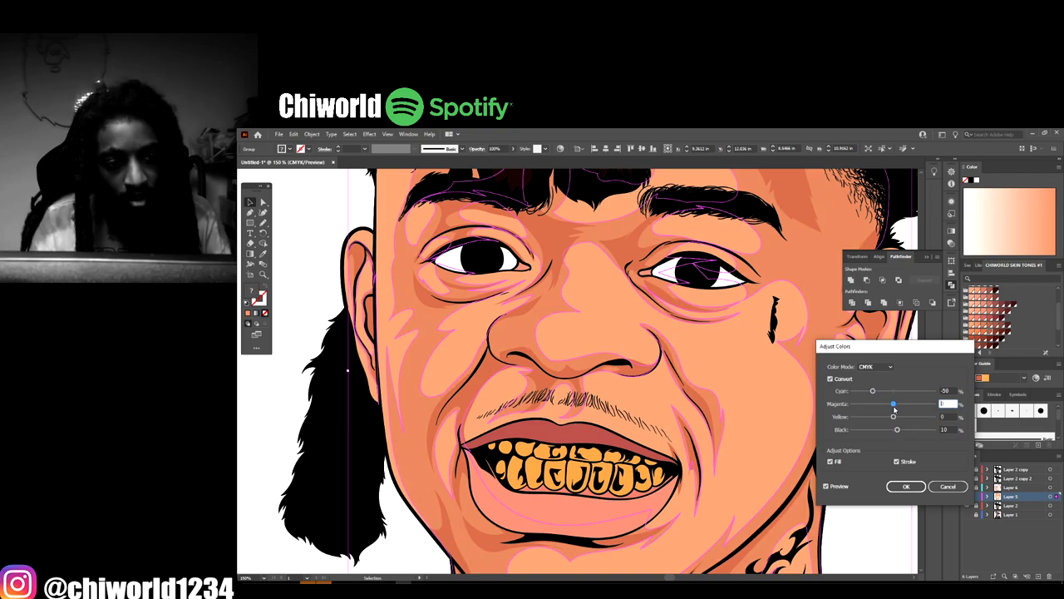
pyautogui.moveTo(893, 408); pyautogui.dragTo(896, 408)
pyautogui.moveTo(894, 417); pyautogui.dragTo(882, 419)
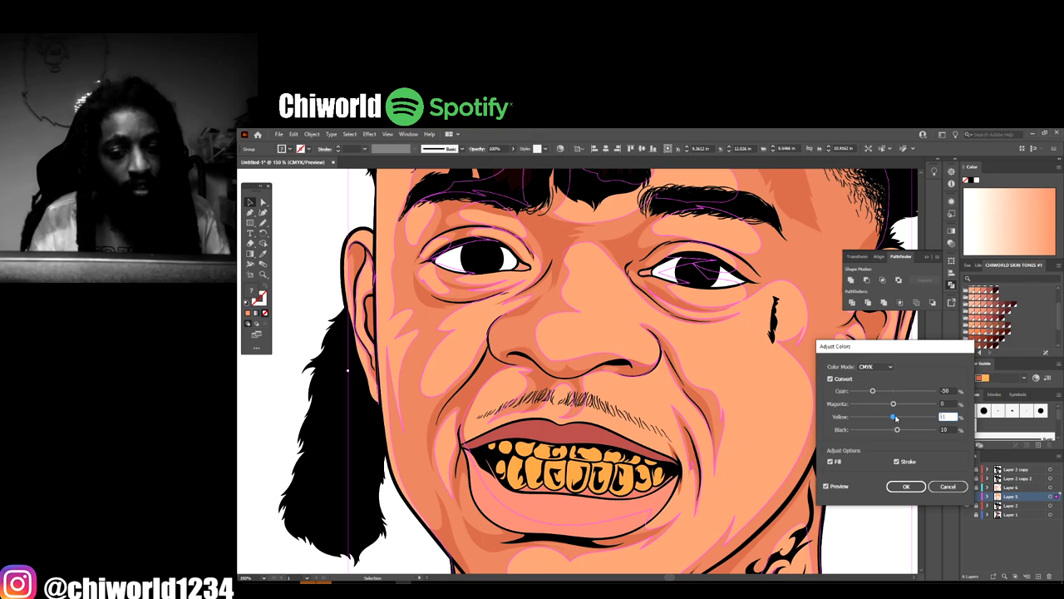
# Set the color balance to cyan -43%, magenta 3%, yellow 4% and black 3%, apply it and deselect the artwork
pyautogui.click(873, 391)
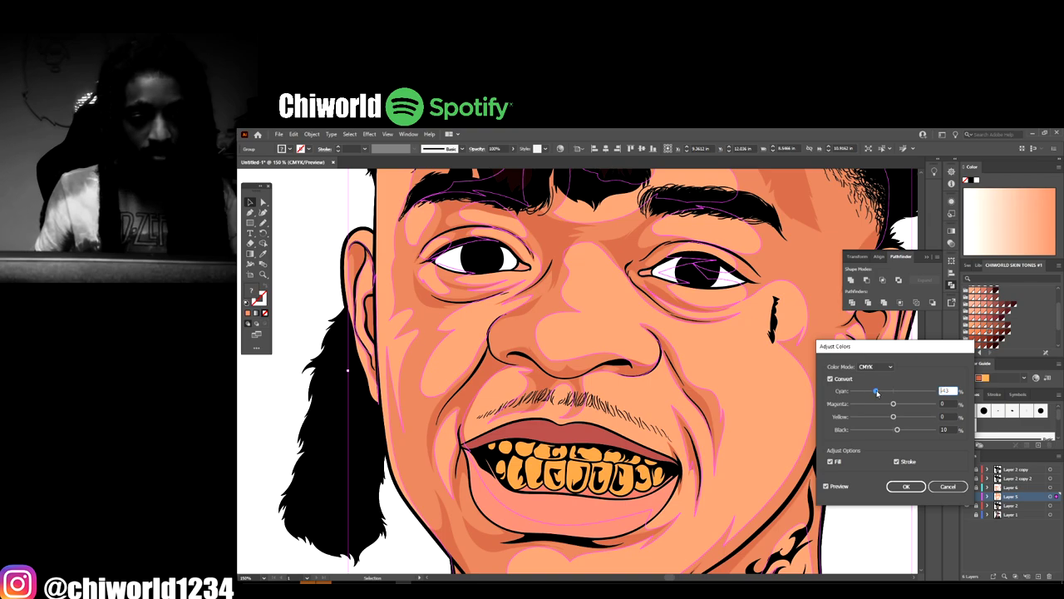
pyautogui.moveTo(893, 404)
pyautogui.mouseDown()
pyautogui.moveTo(883, 405)
pyautogui.moveTo(900, 418)
pyautogui.mouseUp()
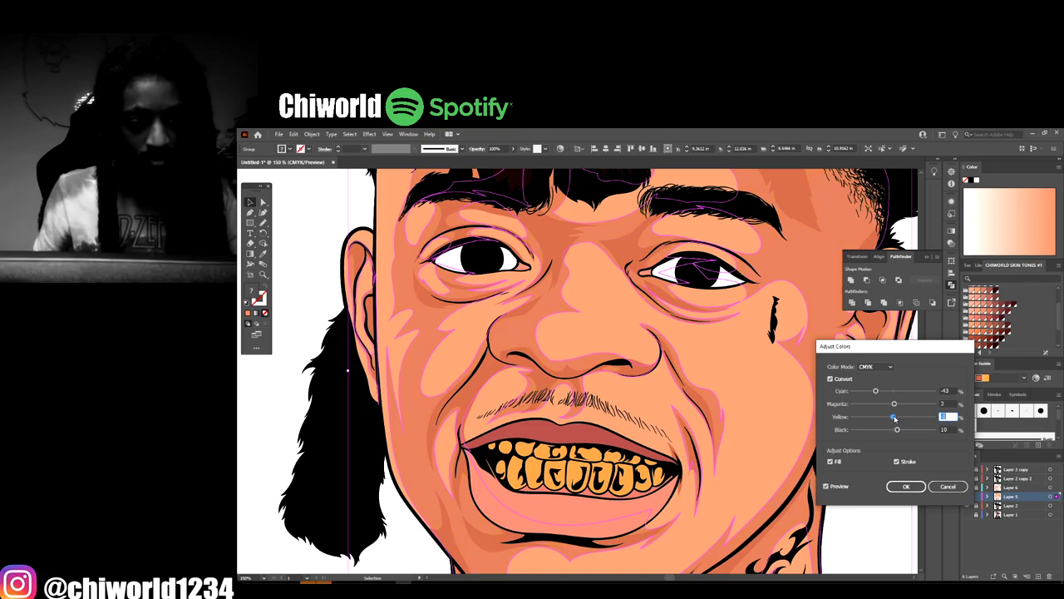
pyautogui.moveTo(897, 429); pyautogui.dragTo(896, 432)
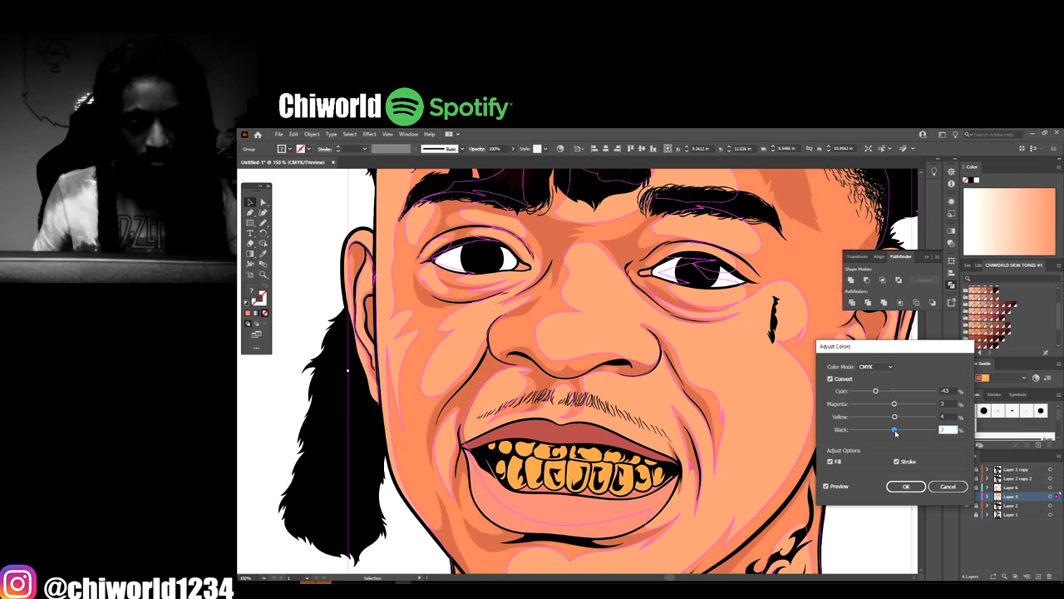
pyautogui.click(906, 486)
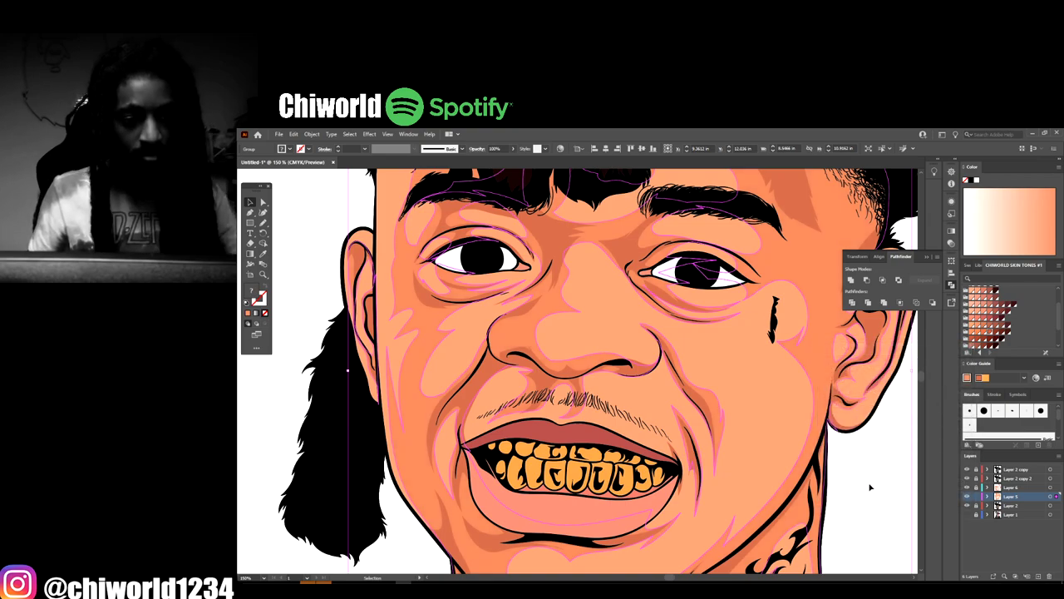
pyautogui.click(870, 487)
# Add a new layer directly above Layer 2, beneath the lighter skin shadow layer
pyautogui.hotkey('ctrl', '-')
pyautogui.hotkey('ctrl', '-')
pyautogui.hotkey('ctrl', '-')
pyautogui.hotkey('ctrl', '-')
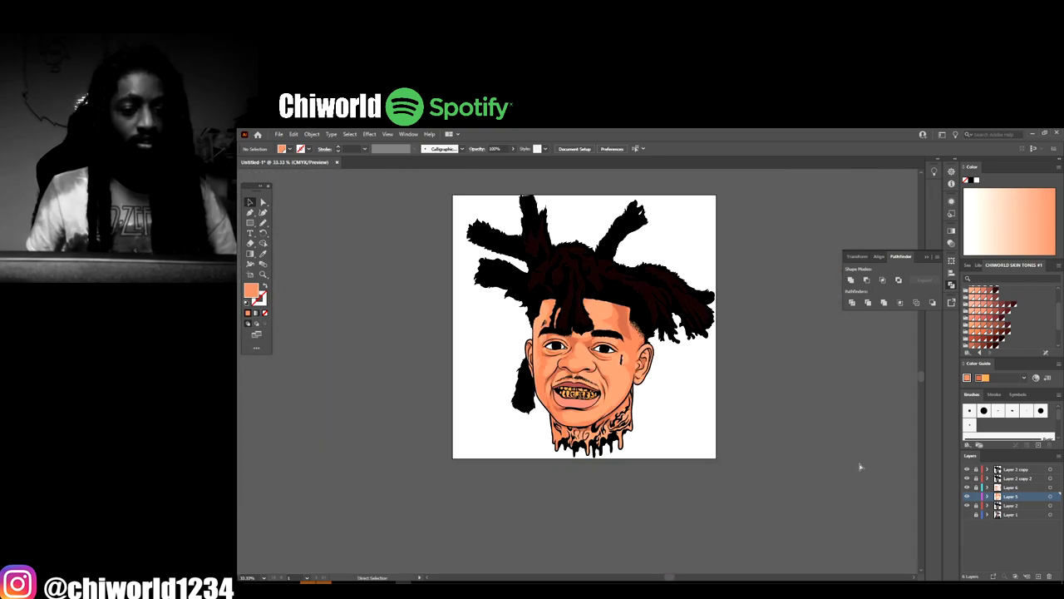
pyautogui.hotkey('ctrl', '1')
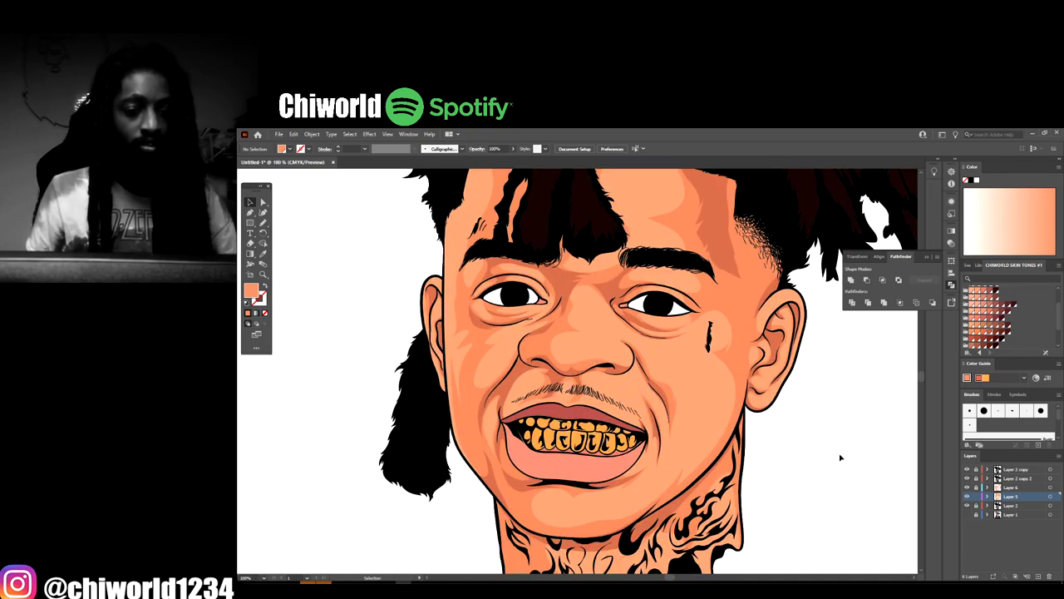
pyautogui.hotkey('ctrl', '-')
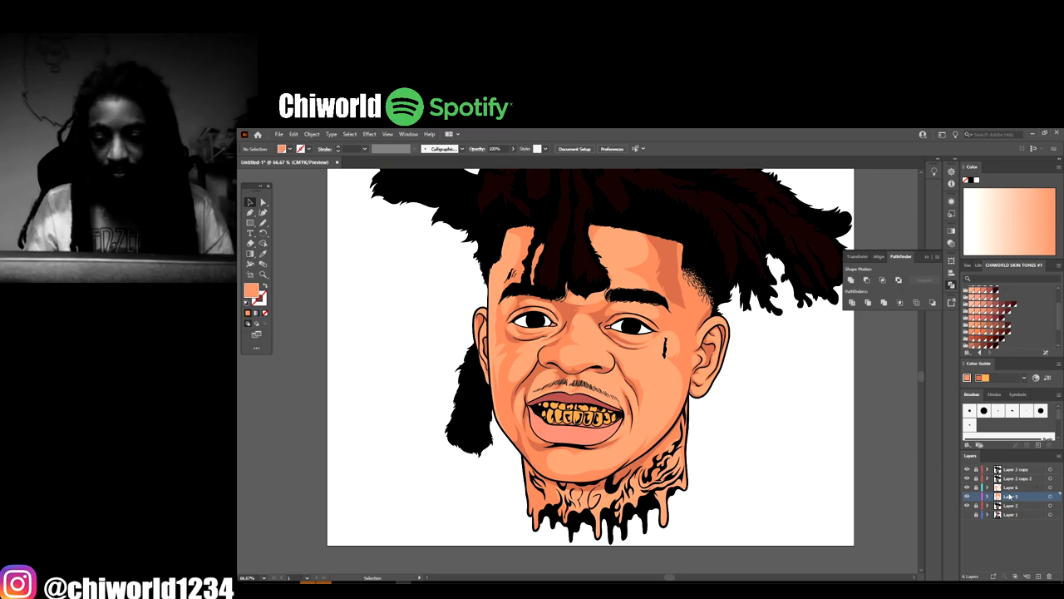
pyautogui.click(1003, 505)
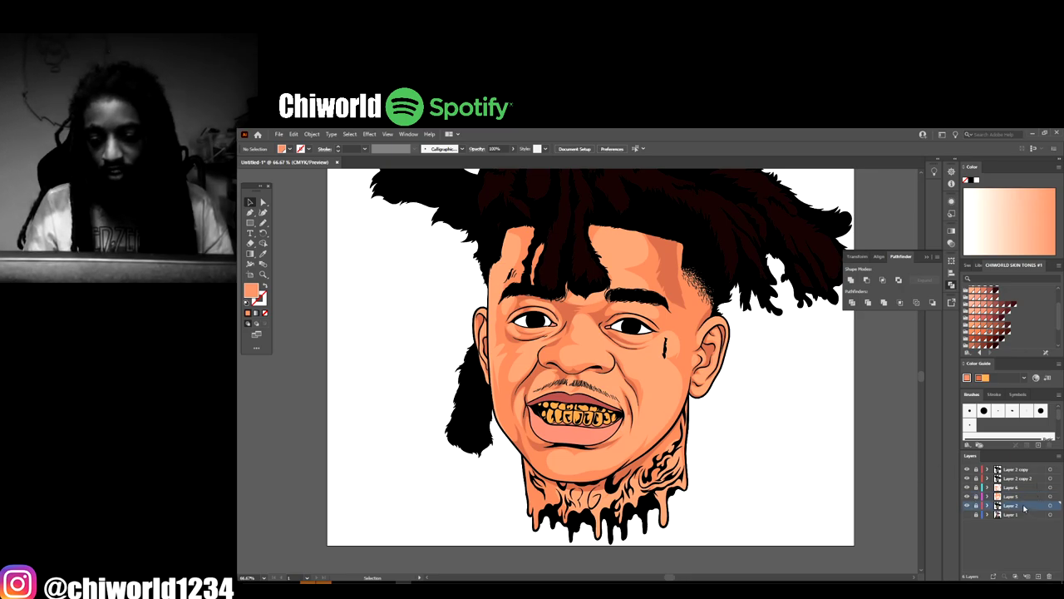
pyautogui.click(1038, 575)
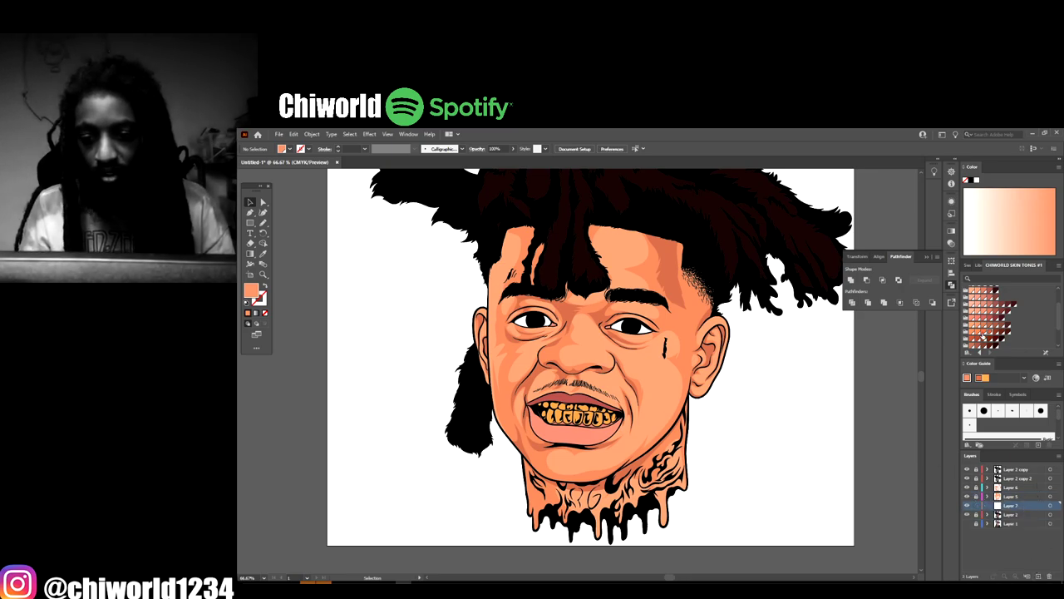
# Draw a closed Pencil shape about 2.1 in wide and tall over the nose, from the bridge down to the nostrils
pyautogui.hotkey('ctrl', '+')
pyautogui.hotkey('ctrl', '+')
pyautogui.hotkey('ctrl', '+')
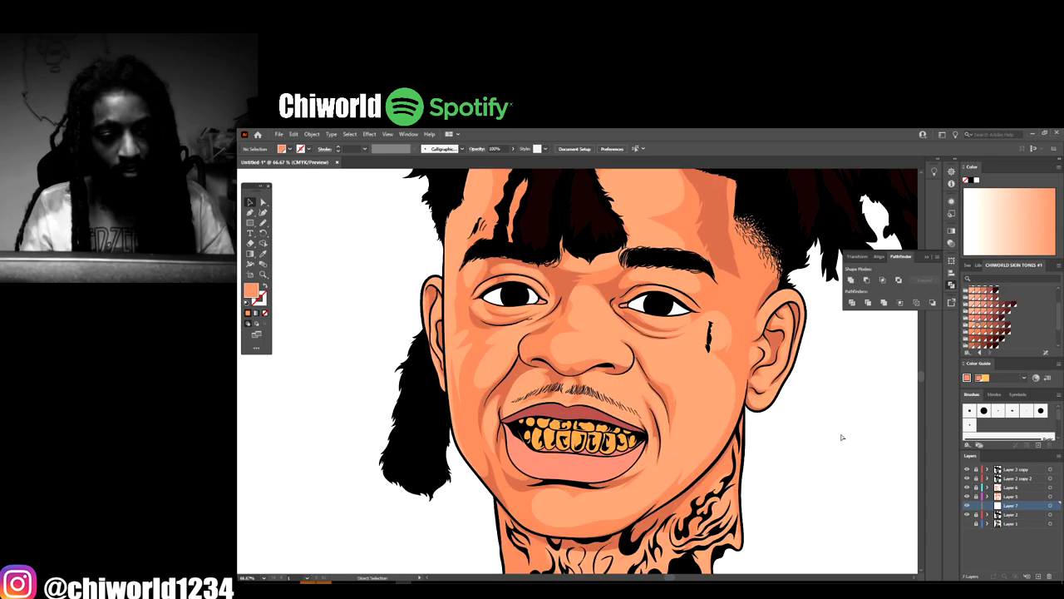
pyautogui.hscroll(2, 839, 437)
pyautogui.scroll(3, 839, 437)
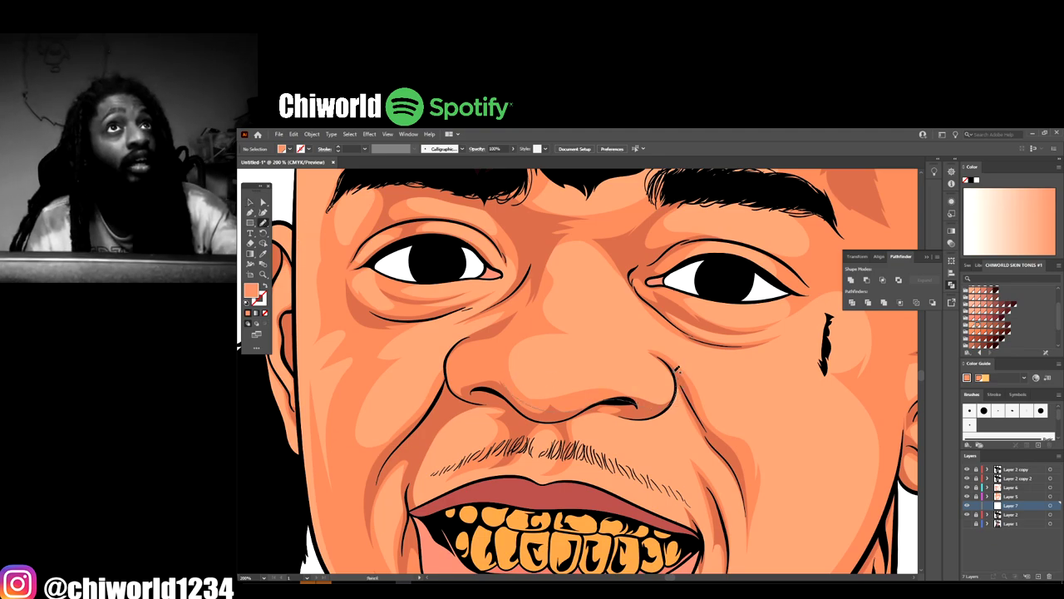
pyautogui.moveTo(676, 372)
pyautogui.mouseDown()
pyautogui.moveTo(657, 387)
pyautogui.moveTo(569, 382)
pyautogui.moveTo(527, 362)
pyautogui.moveTo(561, 338)
pyautogui.moveTo(603, 347)
pyautogui.moveTo(570, 306)
pyautogui.moveTo(580, 234)
pyautogui.mouseUp()
pyautogui.moveTo(532, 276)
pyautogui.mouseDown()
pyautogui.moveTo(495, 379)
pyautogui.moveTo(501, 441)
pyautogui.mouseUp()
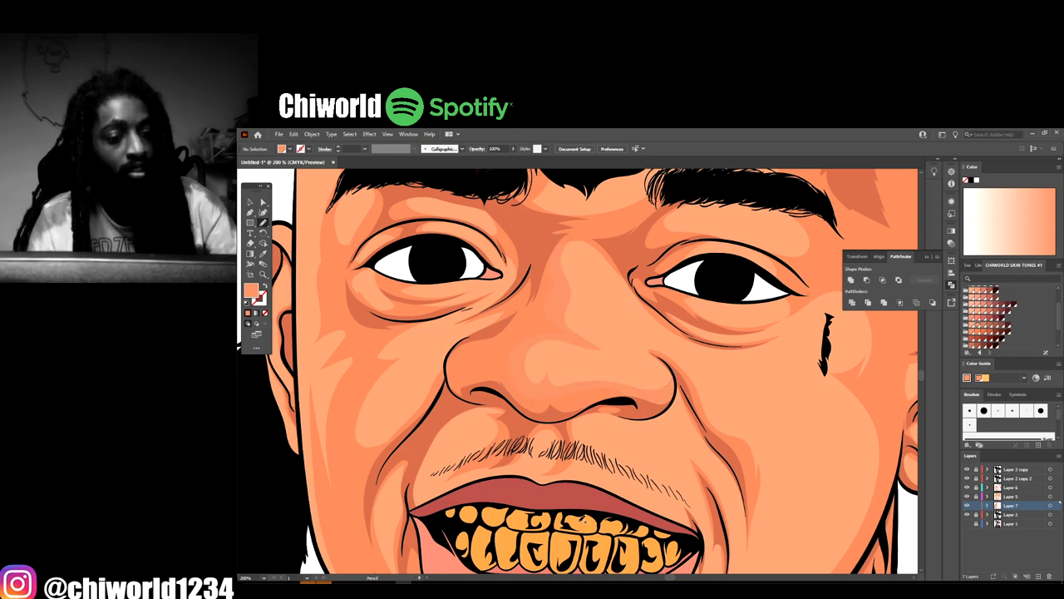
# Examine the new nose shading against the full face and up close
pyautogui.hotkey('ctrl', '-')
pyautogui.hotkey('ctrl', '-')
pyautogui.hotkey('ctrl', '-')
pyautogui.hotkey('ctrl', '-')
pyautogui.hotkey('ctrl', '=')
pyautogui.hotkey('ctrl', '=')
pyautogui.hotkey('ctrl', '=')
pyautogui.hotkey('ctrl', '=')
pyautogui.hotkey('ctrl', '=')
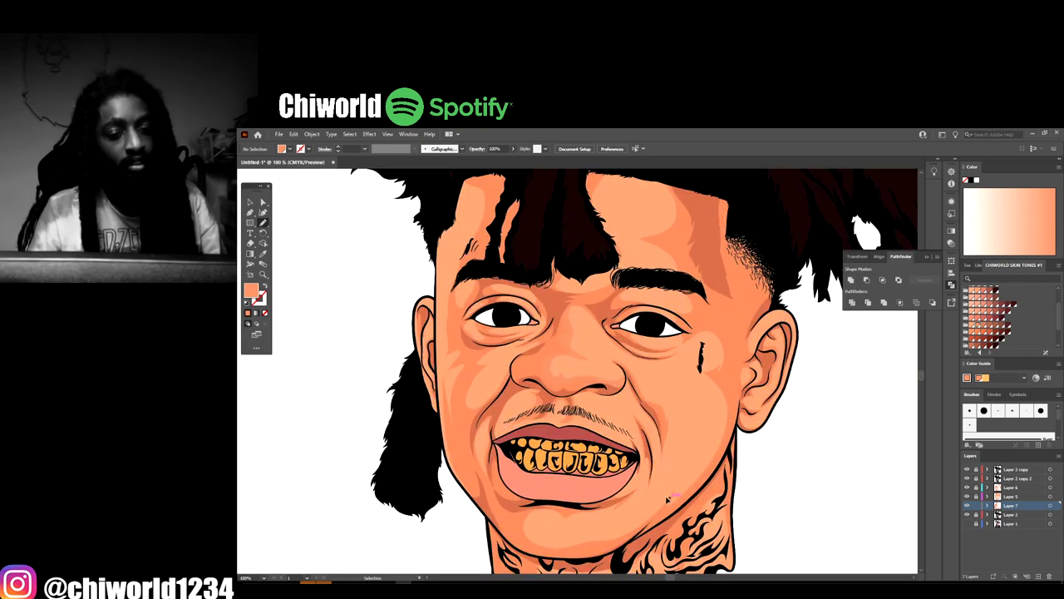
pyautogui.scroll(2, 650, 494)
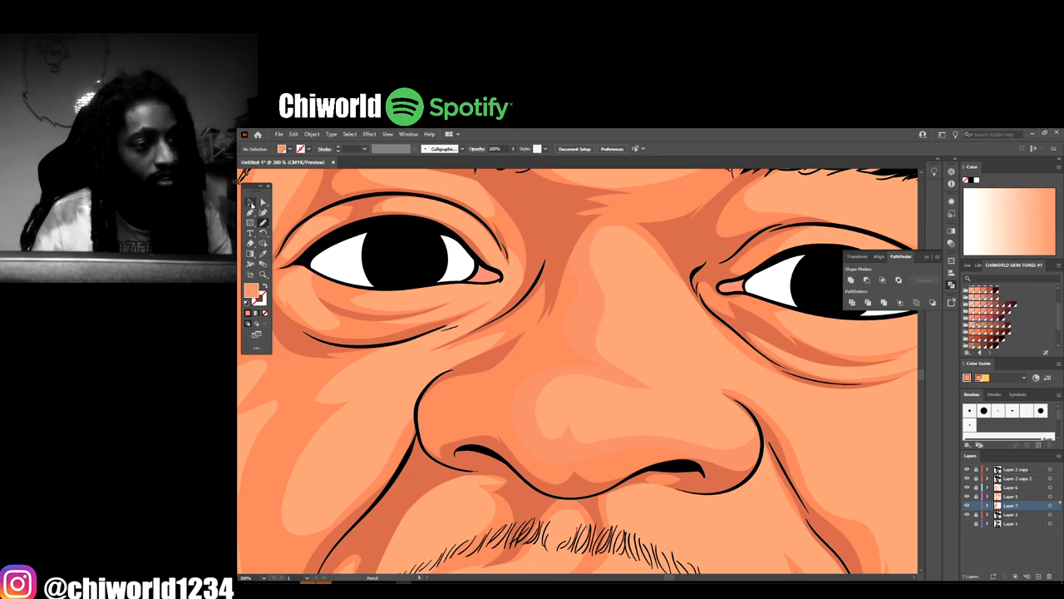
# Adjust the nose shape's color balance to cyan -21%, magenta -3% and black -14% with a slight yellow shift, convert it to CMYK, and deselect
pyautogui.click(570, 333)
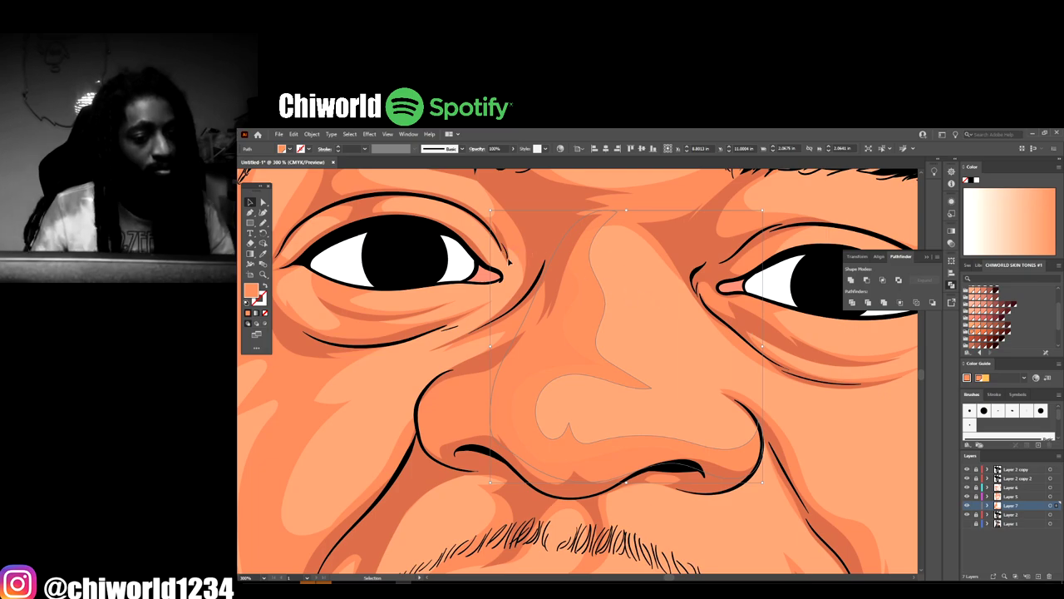
pyautogui.click(279, 133)
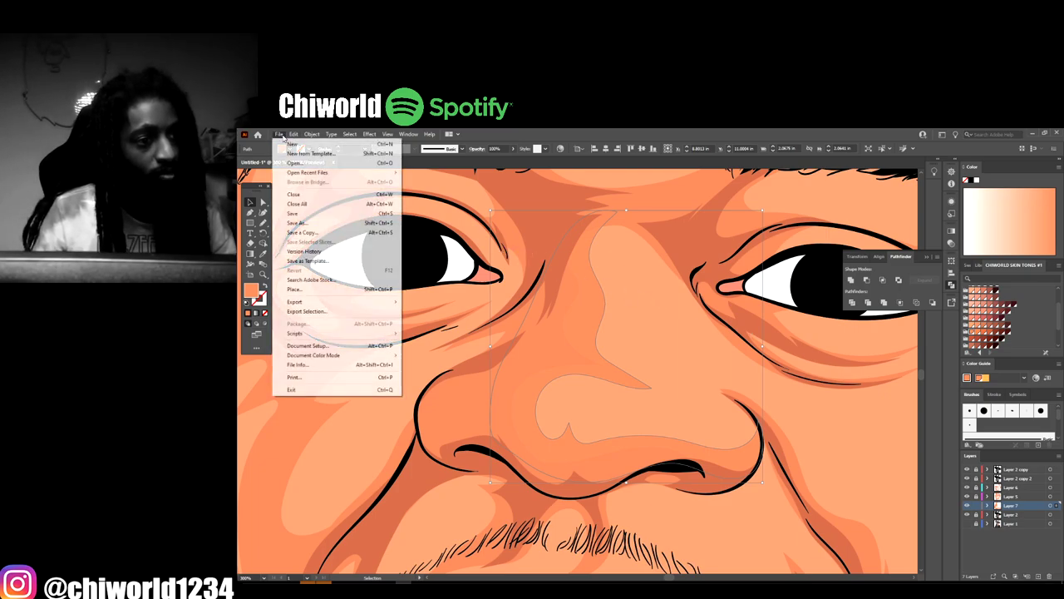
pyautogui.moveTo(292, 135)
pyautogui.moveTo(407, 286)
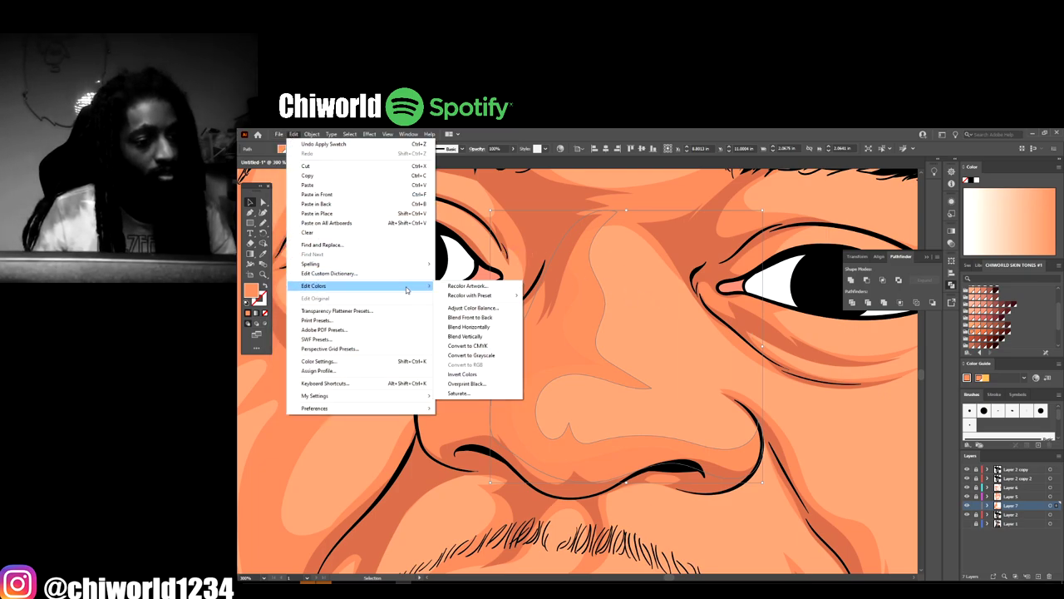
pyautogui.click(472, 307)
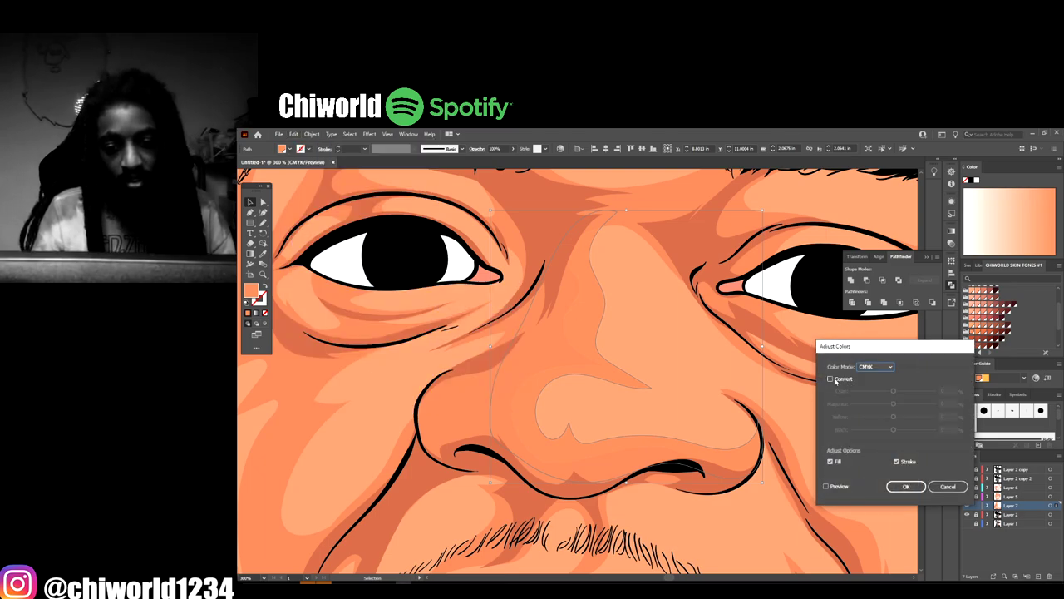
pyautogui.click(831, 379)
pyautogui.click(826, 485)
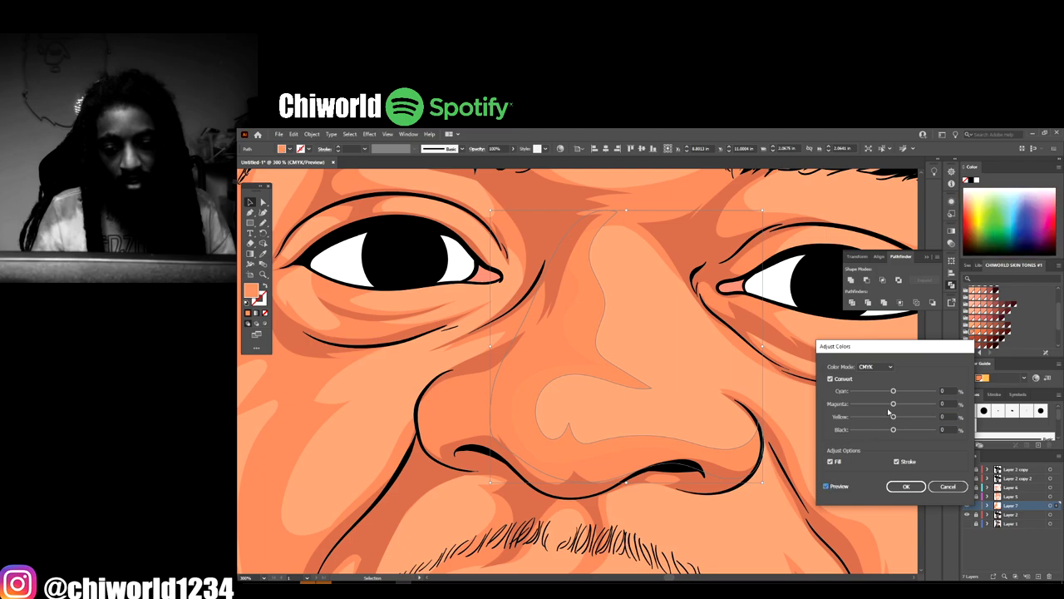
pyautogui.moveTo(892, 431); pyautogui.dragTo(882, 432)
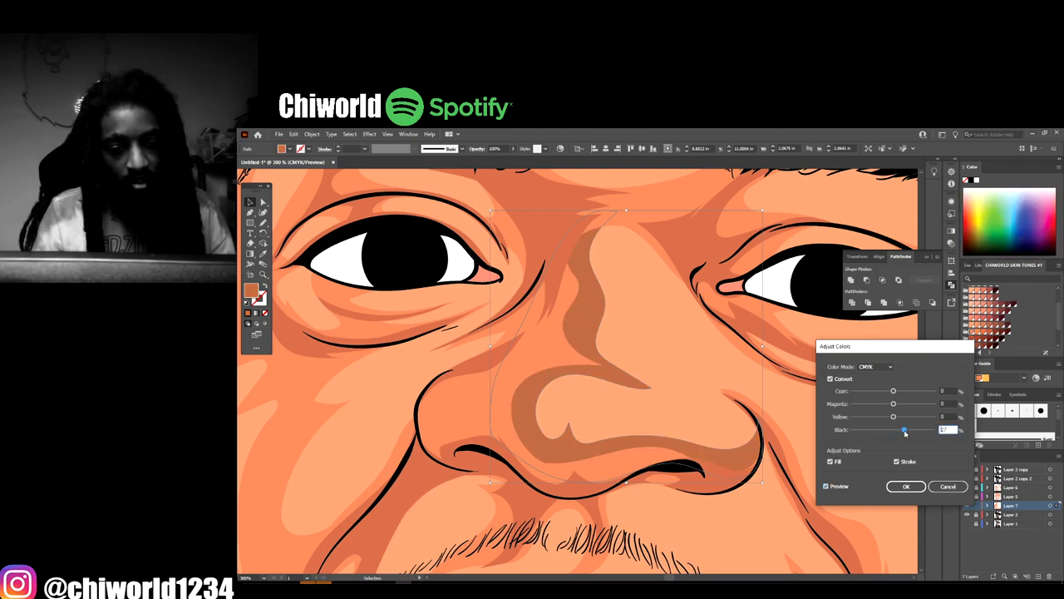
pyautogui.moveTo(893, 391)
pyautogui.mouseDown()
pyautogui.moveTo(882, 391)
pyautogui.moveTo(906, 392)
pyautogui.moveTo(892, 391)
pyautogui.moveTo(891, 406)
pyautogui.mouseUp()
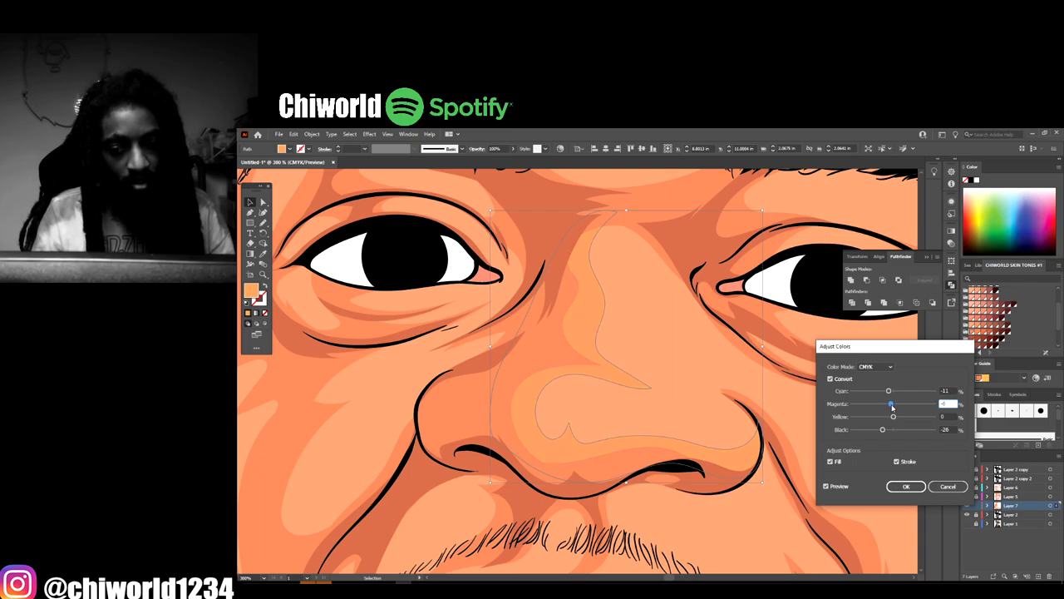
pyautogui.moveTo(887, 406)
pyautogui.mouseDown()
pyautogui.moveTo(890, 418)
pyautogui.moveTo(890, 393)
pyautogui.mouseUp()
pyautogui.moveTo(883, 430)
pyautogui.mouseDown()
pyautogui.moveTo(904, 430)
pyautogui.moveTo(883, 417)
pyautogui.moveTo(892, 418)
pyautogui.moveTo(886, 392)
pyautogui.moveTo(887, 429)
pyautogui.moveTo(894, 406)
pyautogui.moveTo(894, 419)
pyautogui.mouseUp()
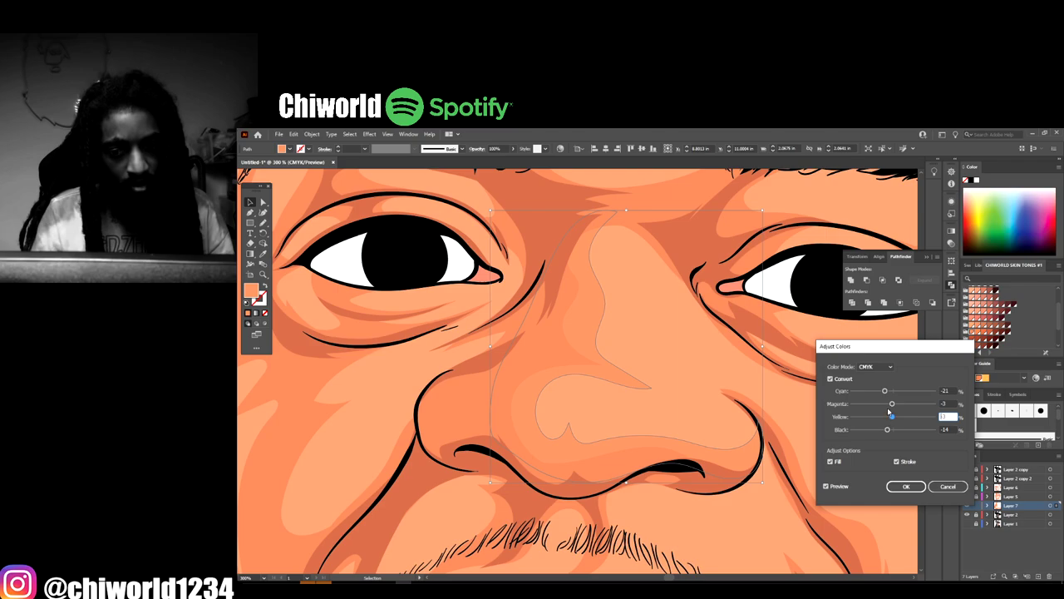
pyautogui.click(905, 486)
pyautogui.click(801, 458)
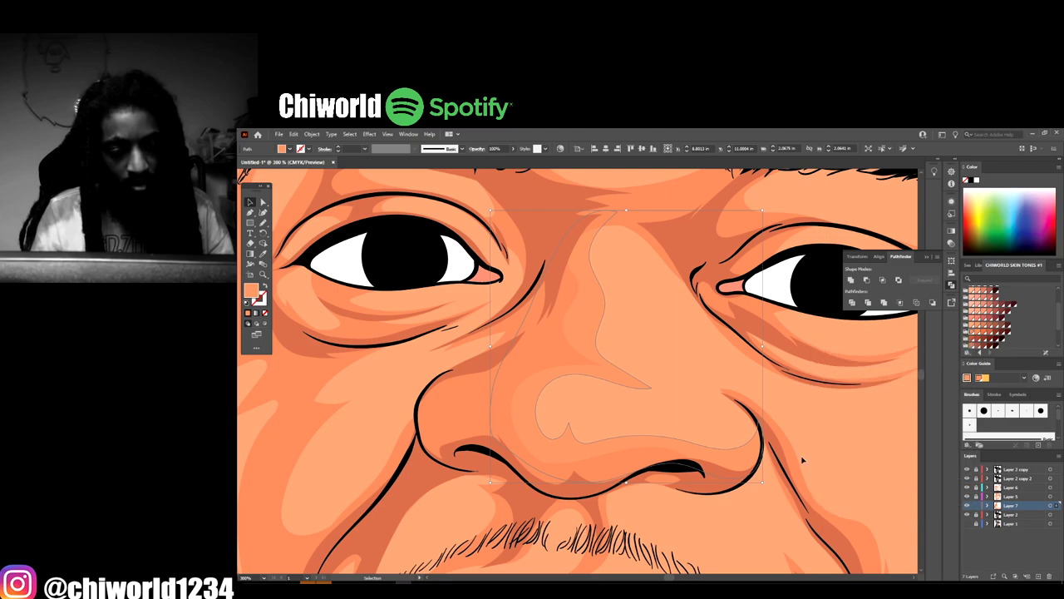
# Compare the nose shape's adjusted color with the surrounding skin tones at full-face and close-up views
pyautogui.hotkey('ctrl', '-')
pyautogui.hotkey('ctrl', '-')
pyautogui.hotkey('ctrl', '-')
pyautogui.hotkey('ctrl', '-')
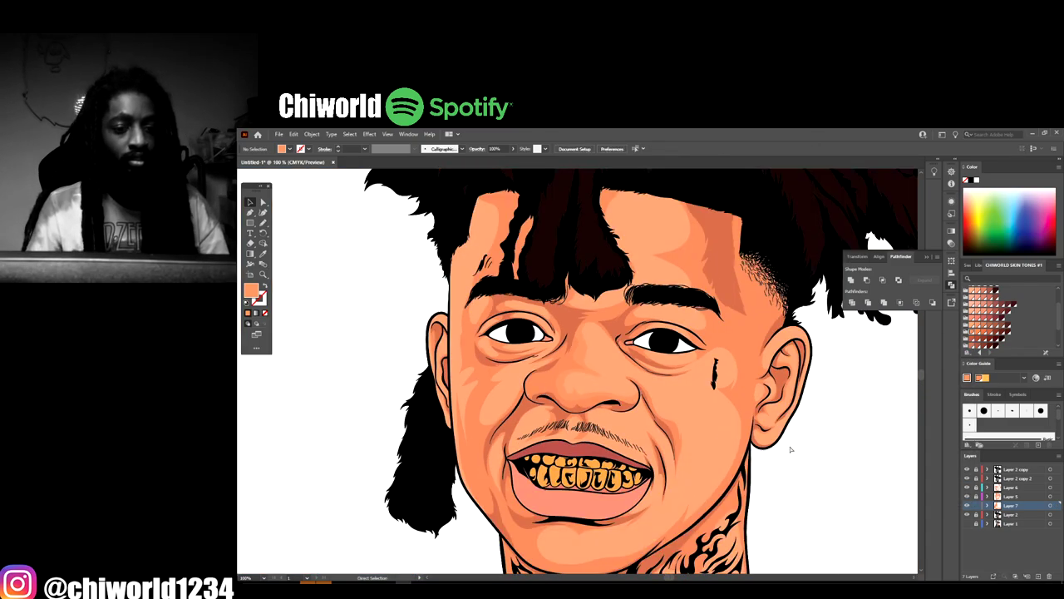
pyautogui.hotkey('ctrl', '+')
pyautogui.hotkey('ctrl', '+')
pyautogui.hotkey('ctrl', '+')
pyautogui.hotkey('ctrl', '+')
pyautogui.hotkey('ctrl', '+')
pyautogui.hotkey('ctrl', '+')
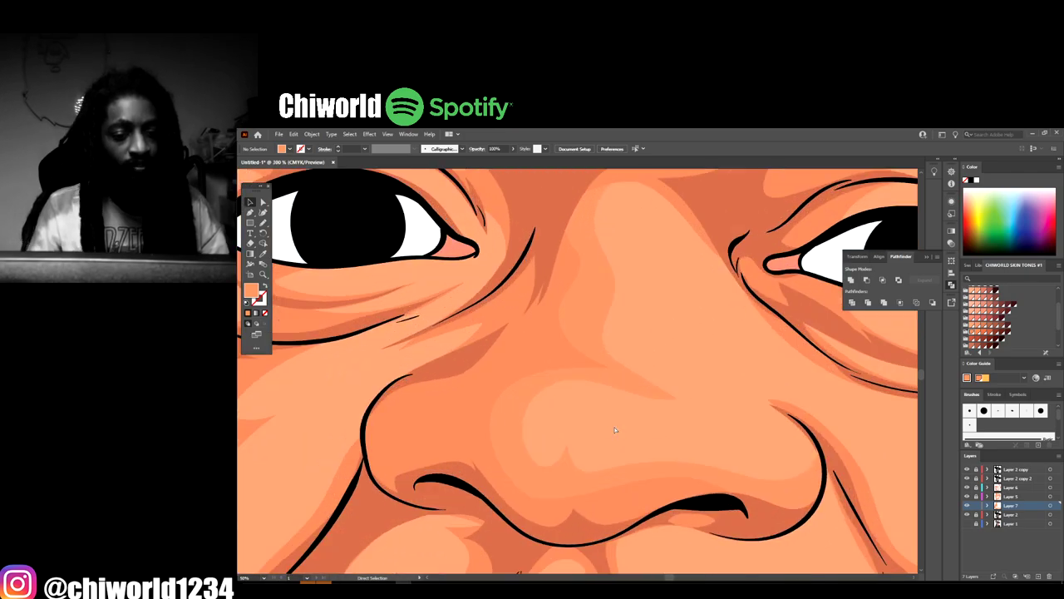
# Recolor the nose midtone shape to 61% saturation and 100% brightness, apply the change and deselect it
pyautogui.click(518, 408)
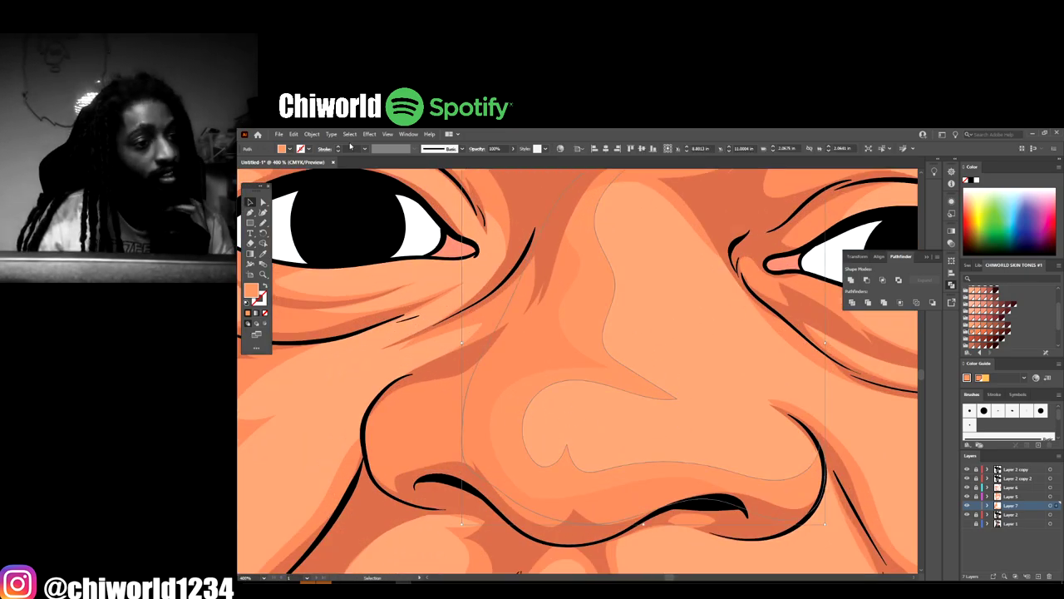
pyautogui.click(294, 134)
pyautogui.moveTo(407, 285)
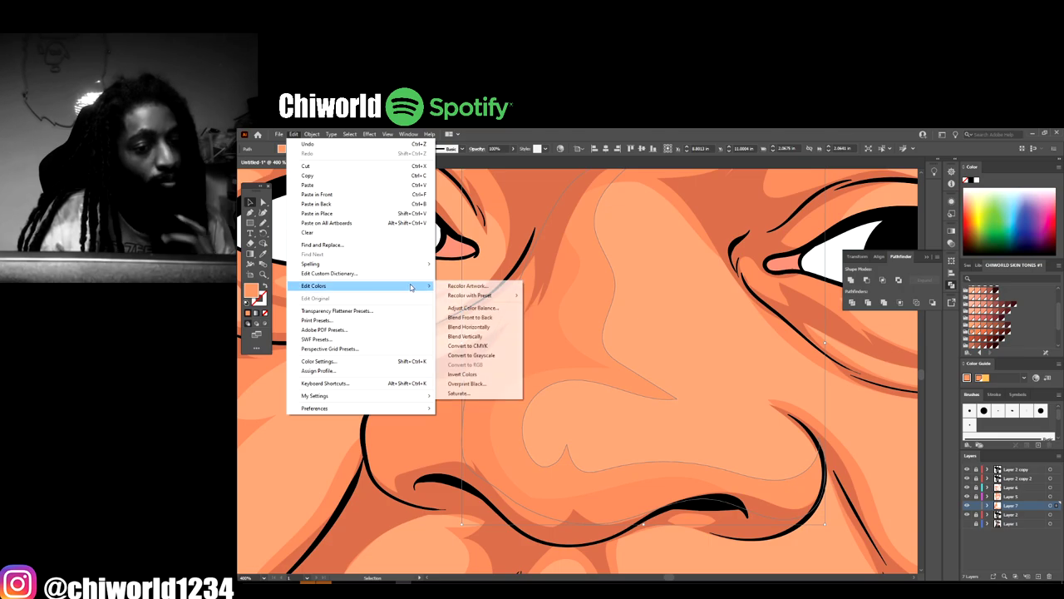
pyautogui.moveTo(477, 296)
pyautogui.click(552, 333)
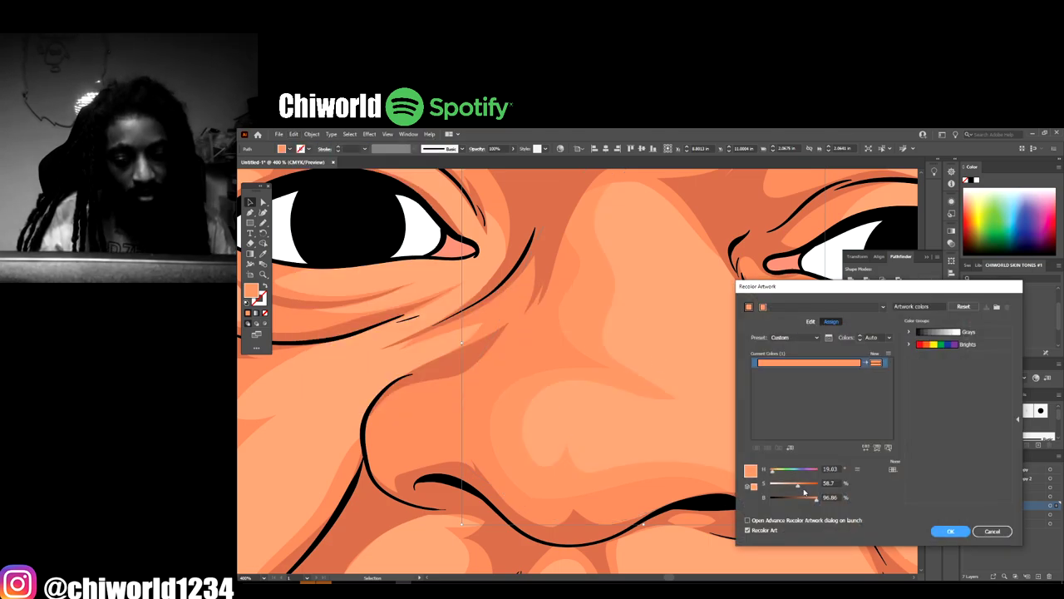
pyautogui.moveTo(815, 498); pyautogui.dragTo(795, 487)
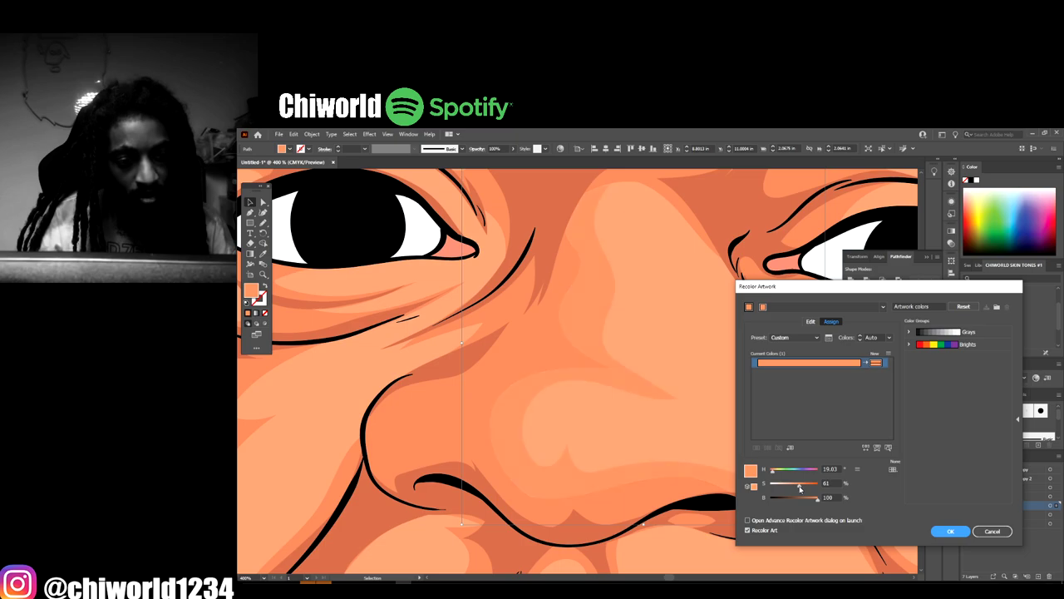
pyautogui.click(944, 530)
pyautogui.click(805, 401)
# Review how the recolored nose midtone blends with the shading on the rest of the face
pyautogui.hotkey('ctrl', '-')
pyautogui.hotkey('ctrl', '-')
pyautogui.hotkey('ctrl', '-')
pyautogui.hotkey('ctrl', '-')
pyautogui.hotkey('ctrl', '-')
pyautogui.hotkey('ctrl', '-')
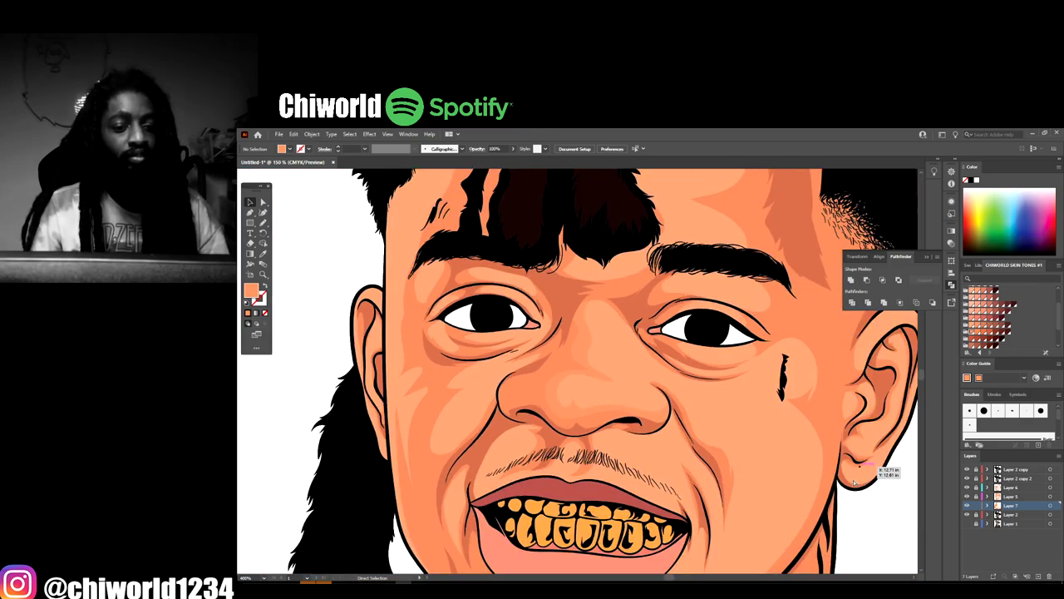
pyautogui.scroll(-1, 773, 507)
pyautogui.scroll(6, 769, 485)
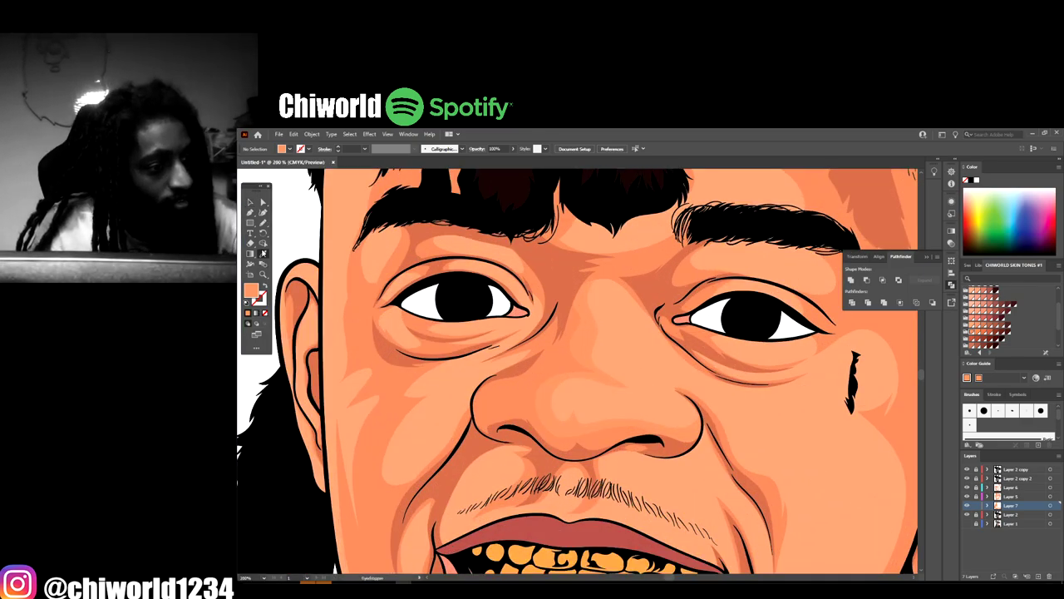
# Draw a small Pencil midtone shape around the upper edge of the right nostril wing
pyautogui.click(263, 224)
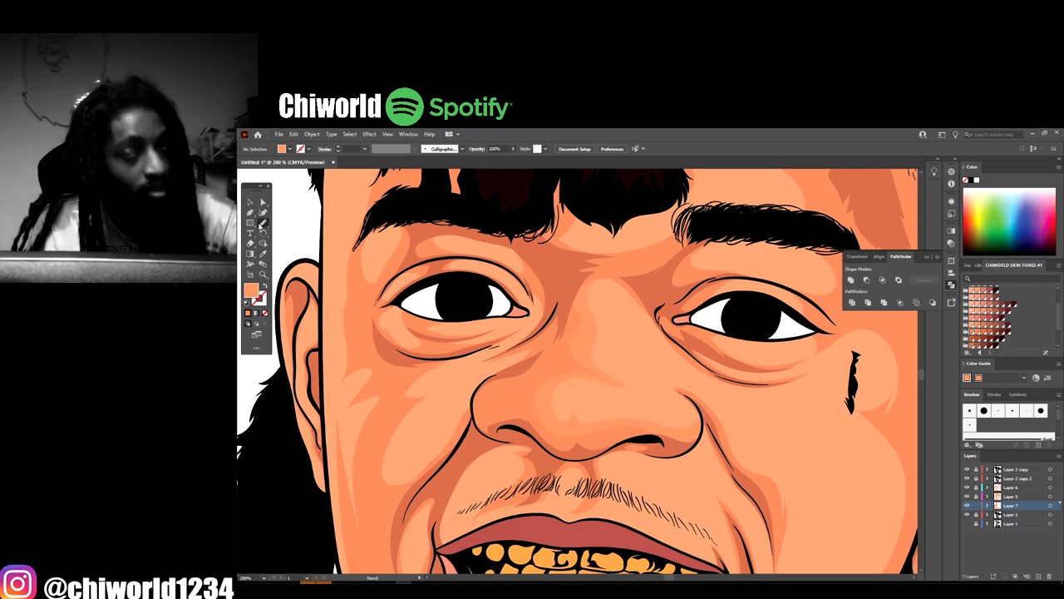
pyautogui.scroll(-3, 572, 333)
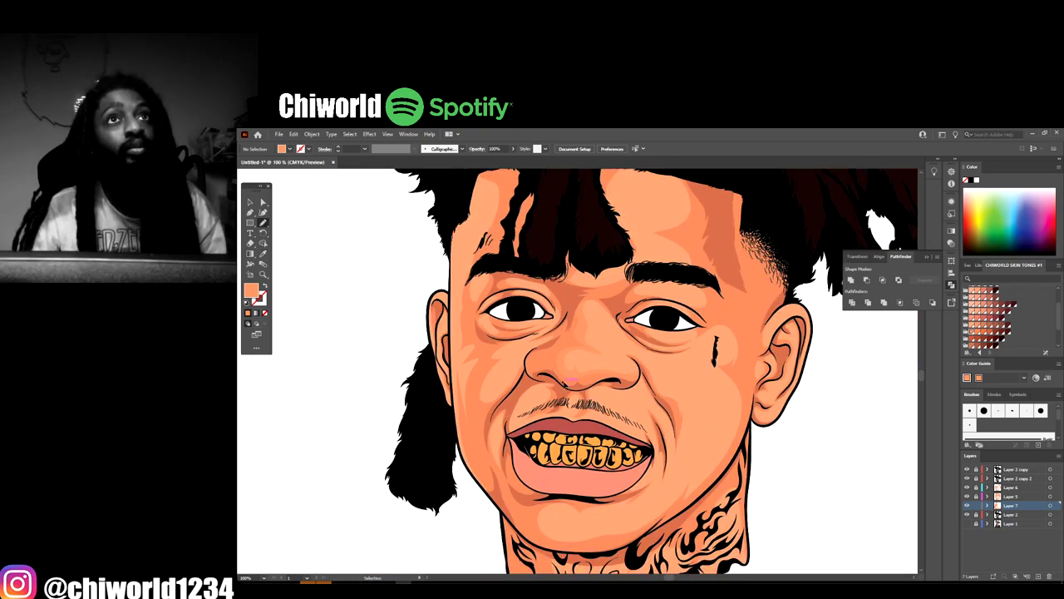
pyautogui.scroll(5, 567, 378)
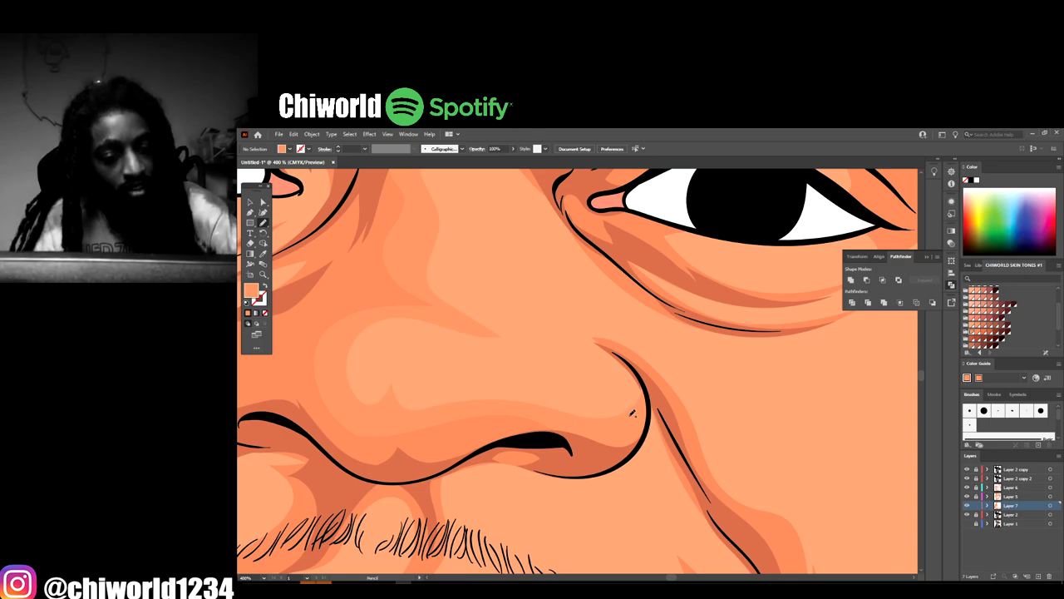
pyautogui.moveTo(638, 400)
pyautogui.mouseDown()
pyautogui.moveTo(558, 335)
pyautogui.moveTo(571, 338)
pyautogui.moveTo(546, 306)
pyautogui.moveTo(644, 349)
pyautogui.moveTo(678, 407)
pyautogui.mouseUp()
# Draw a closed Pencil midtone shape around the top of the nose bridge and down its right side
pyautogui.scroll(3, 611, 409)
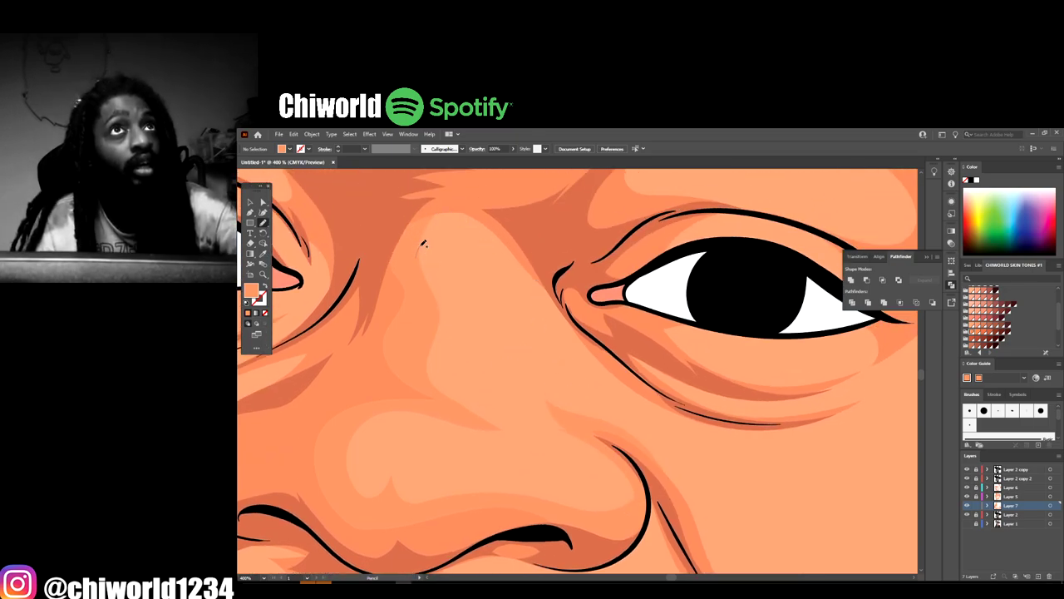
pyautogui.moveTo(422, 243)
pyautogui.mouseDown()
pyautogui.moveTo(461, 228)
pyautogui.moveTo(508, 265)
pyautogui.moveTo(525, 315)
pyautogui.moveTo(618, 391)
pyautogui.moveTo(533, 301)
pyautogui.mouseUp()
pyautogui.moveTo(504, 214); pyautogui.dragTo(426, 196)
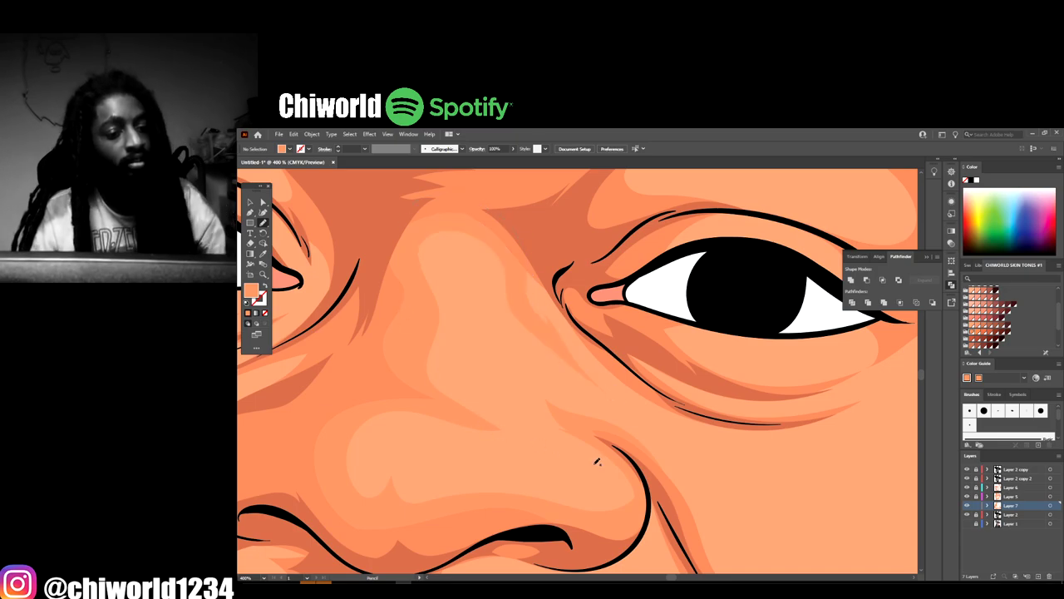
# Draw a closed Pencil midtone shape over the left cheek, following the nose and smile line up toward the inner eye
pyautogui.hotkey('ctrl', '-')
pyautogui.hotkey('ctrl', '-')
pyautogui.hotkey('ctrl', '-')
pyautogui.hotkey('ctrl', '-')
pyautogui.hotkey('ctrl', '-')
pyautogui.hotkey('ctrl', '-')
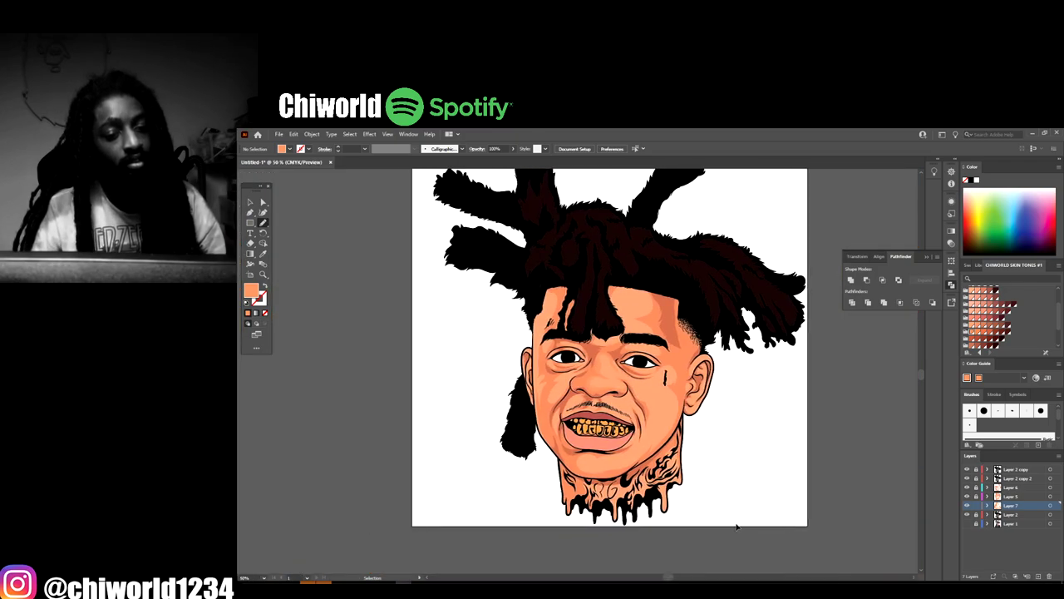
pyautogui.scroll(-2, 736, 525)
pyautogui.hotkey('ctrl', '=')
pyautogui.scroll(4, 737, 521)
pyautogui.scroll(2, 741, 518)
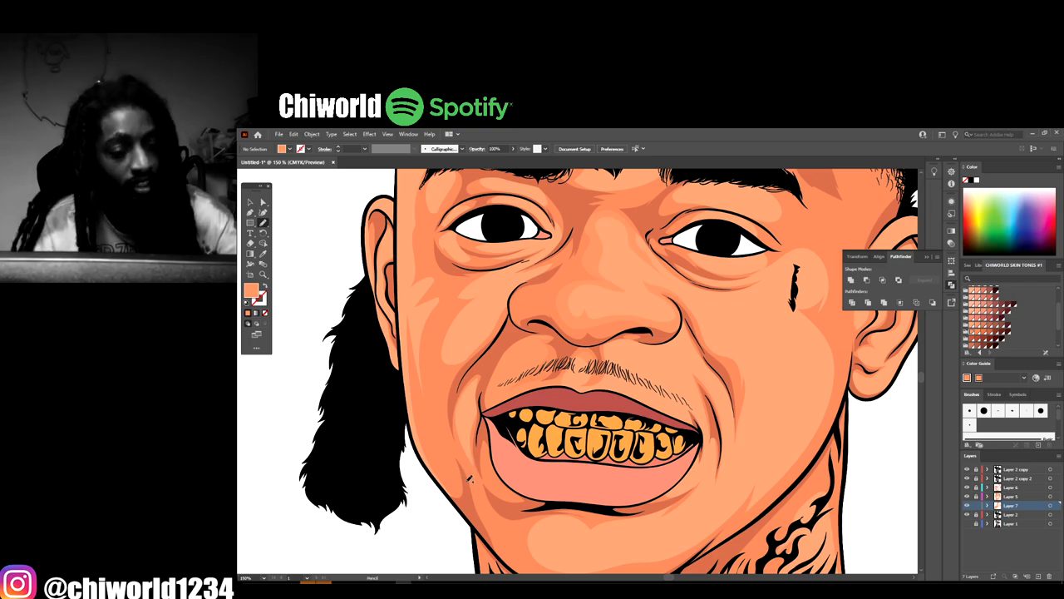
pyautogui.scroll(2, 447, 414)
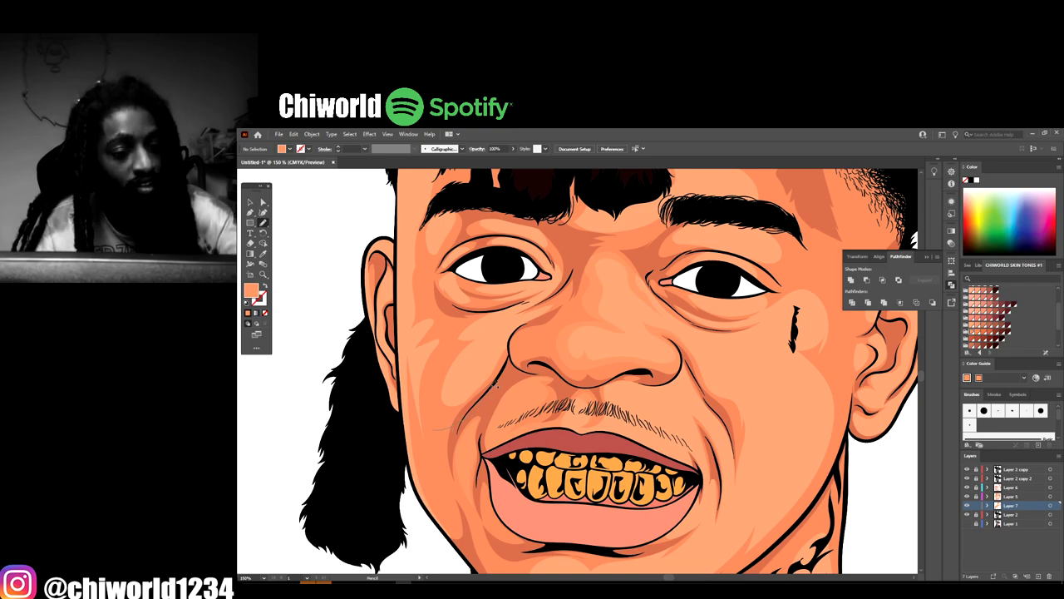
pyautogui.moveTo(495, 384)
pyautogui.mouseDown()
pyautogui.moveTo(514, 339)
pyautogui.moveTo(463, 387)
pyautogui.moveTo(467, 366)
pyautogui.moveTo(513, 331)
pyautogui.mouseUp()
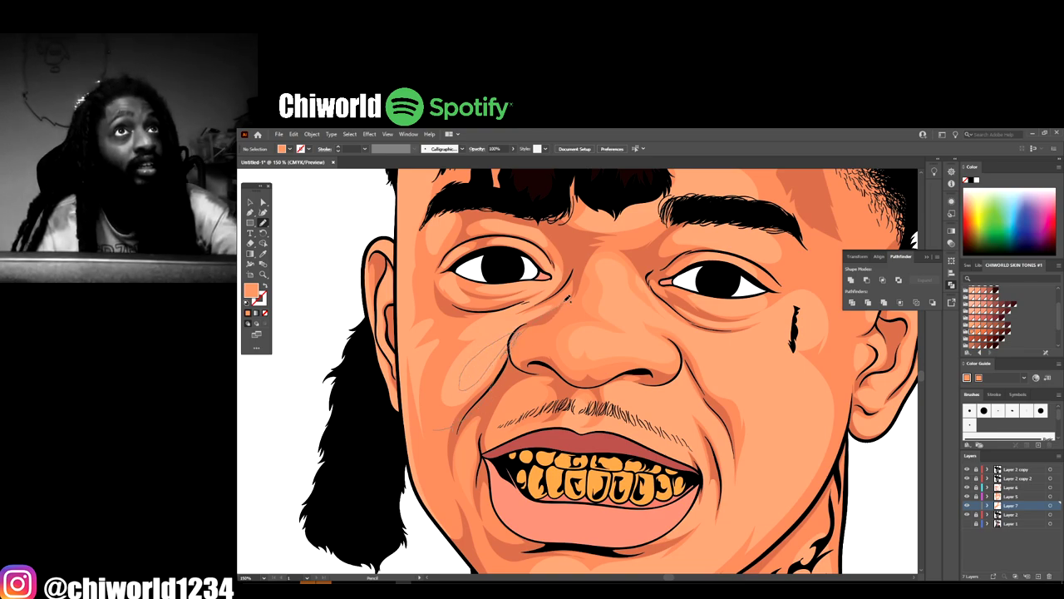
pyautogui.moveTo(565, 295)
pyautogui.mouseDown()
pyautogui.moveTo(490, 326)
pyautogui.moveTo(522, 303)
pyautogui.moveTo(441, 395)
pyautogui.moveTo(439, 426)
pyautogui.mouseUp()
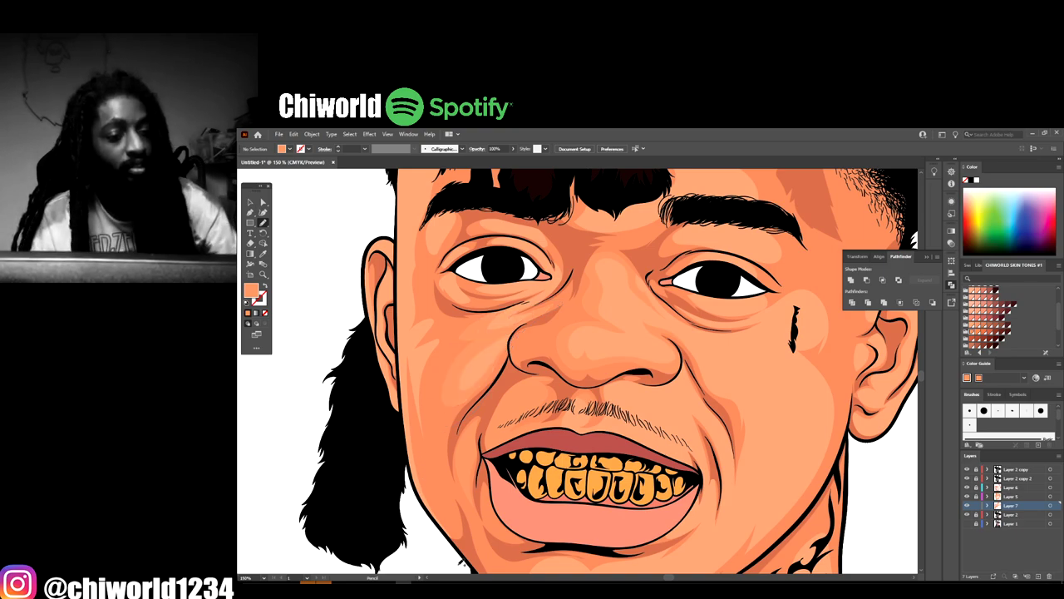
# Draw a closed Pencil midtone shape around the chin highlight, just above the jawline
pyautogui.hotkey('ctrl', '-')
pyautogui.hotkey('ctrl', '-')
pyautogui.hotkey('ctrl', '-')
pyautogui.scroll(-1, 573, 579)
pyautogui.hotkey('ctrl', '+')
pyautogui.hotkey('ctrl', '+')
pyautogui.hscroll(1, 573, 579)
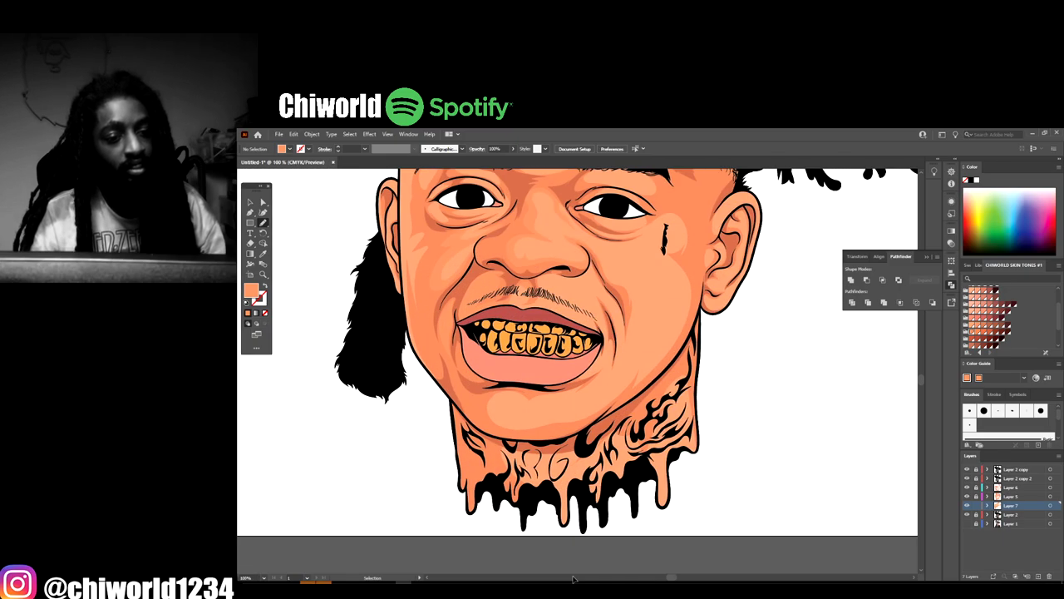
pyautogui.hotkey('ctrl', '+')
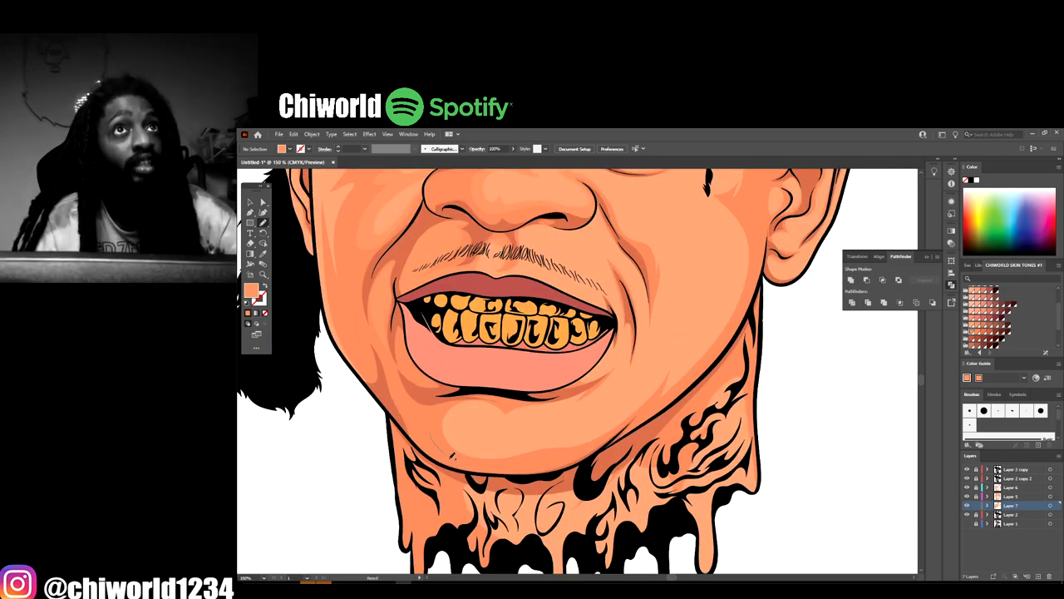
pyautogui.moveTo(624, 425)
pyautogui.mouseDown()
pyautogui.moveTo(491, 446)
pyautogui.moveTo(459, 429)
pyautogui.moveTo(499, 424)
pyautogui.moveTo(539, 396)
pyautogui.moveTo(445, 458)
pyautogui.mouseUp()
# Draw a closed Pencil midtone shape beside the right corner of the mouth, curving beneath the lower lip
pyautogui.scroll(-3, 618, 515)
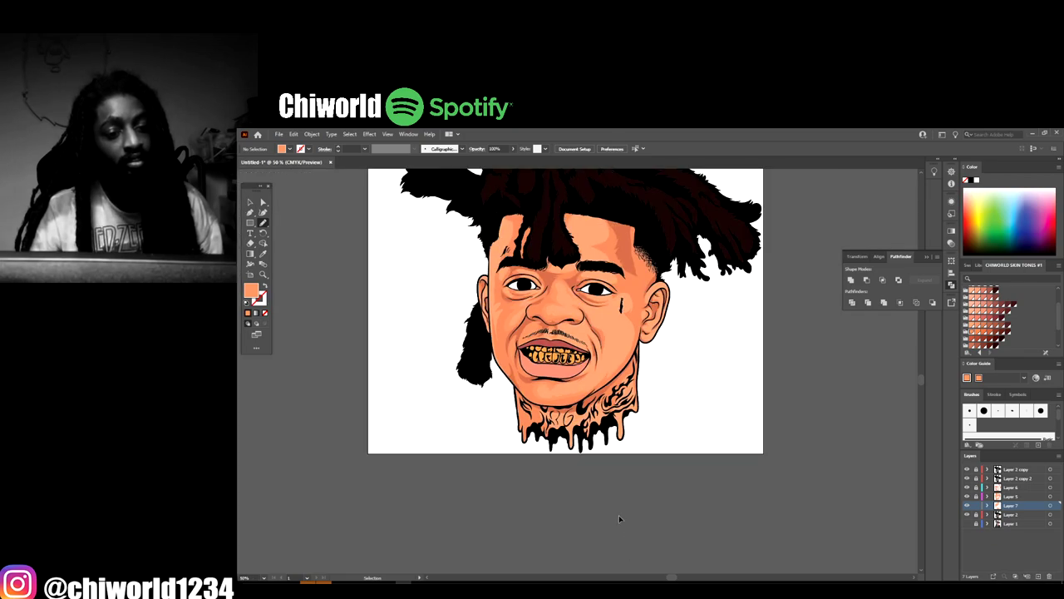
pyautogui.scroll(4, 619, 515)
pyautogui.scroll(2, 618, 504)
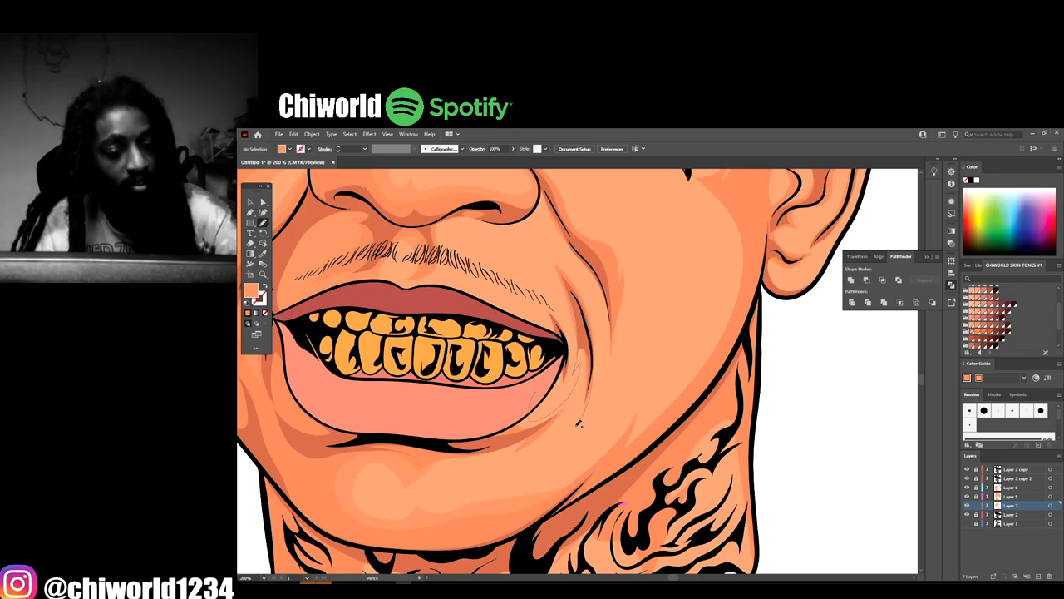
pyautogui.moveTo(585, 405)
pyautogui.mouseDown()
pyautogui.moveTo(569, 432)
pyautogui.moveTo(527, 456)
pyautogui.moveTo(496, 455)
pyautogui.mouseUp()
pyautogui.moveTo(532, 397); pyautogui.dragTo(528, 356)
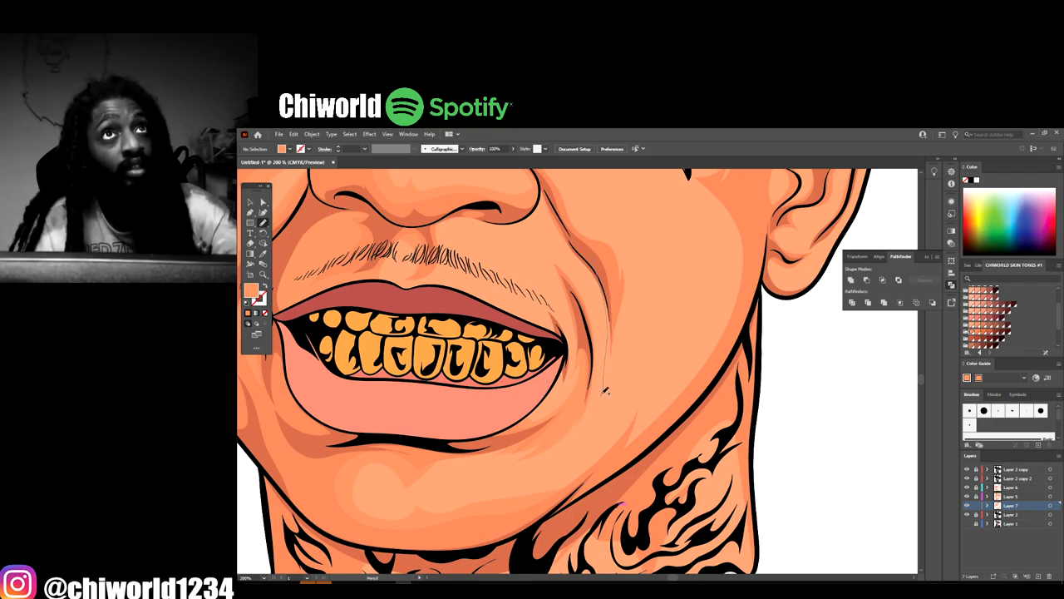
# Draw a closed Pencil midtone shape along the right smile line, from beside the mouth up onto the cheek
pyautogui.moveTo(606, 390)
pyautogui.mouseDown()
pyautogui.moveTo(641, 315)
pyautogui.moveTo(641, 336)
pyautogui.moveTo(667, 233)
pyautogui.mouseUp()
pyautogui.moveTo(619, 229)
pyautogui.mouseDown()
pyautogui.moveTo(567, 197)
pyautogui.moveTo(606, 320)
pyautogui.mouseUp()
pyautogui.hotkey('ctrl', '-')
pyautogui.hotkey('ctrl', '-')
pyautogui.hotkey('ctrl', '-')
pyautogui.hotkey('ctrl', '-')
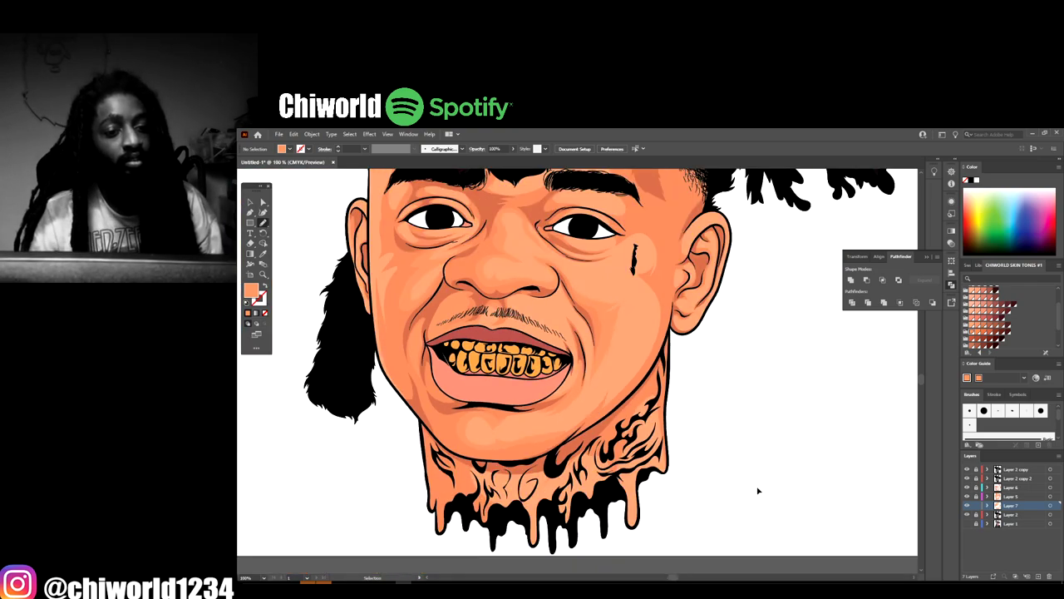
# Draw a closed Pencil midtone shape around the right cheek highlight, from beneath the eye down toward the jaw and back up past the temple
pyautogui.hotkey('ctrl', '+')
pyautogui.hotkey('ctrl', '+')
pyautogui.hotkey('ctrl', '+')
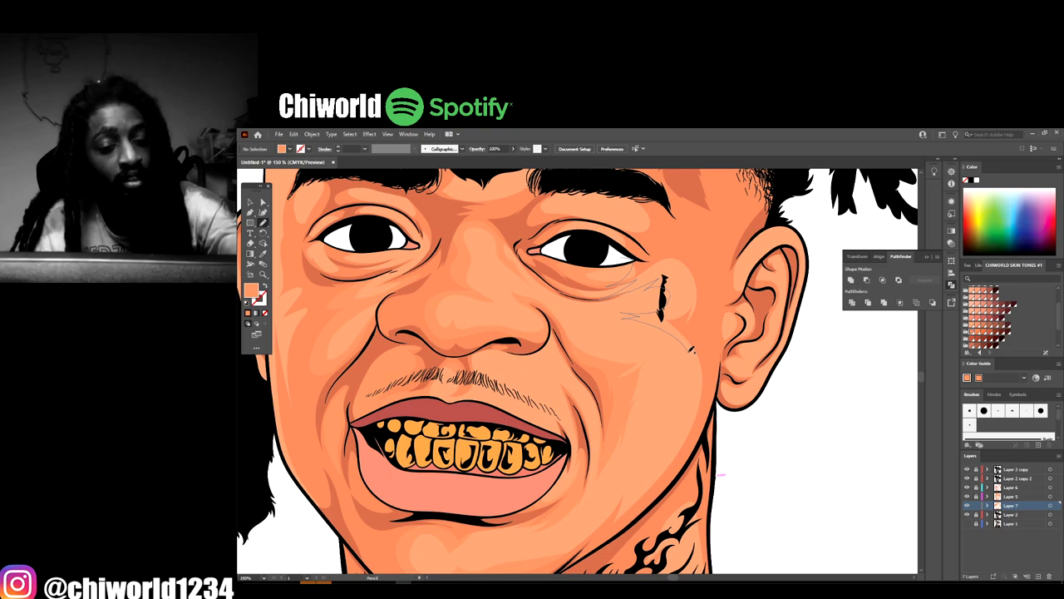
pyautogui.moveTo(690, 349)
pyautogui.mouseDown()
pyautogui.moveTo(693, 375)
pyautogui.moveTo(689, 352)
pyautogui.moveTo(669, 413)
pyautogui.moveTo(641, 432)
pyautogui.moveTo(652, 381)
pyautogui.moveTo(626, 418)
pyautogui.mouseUp()
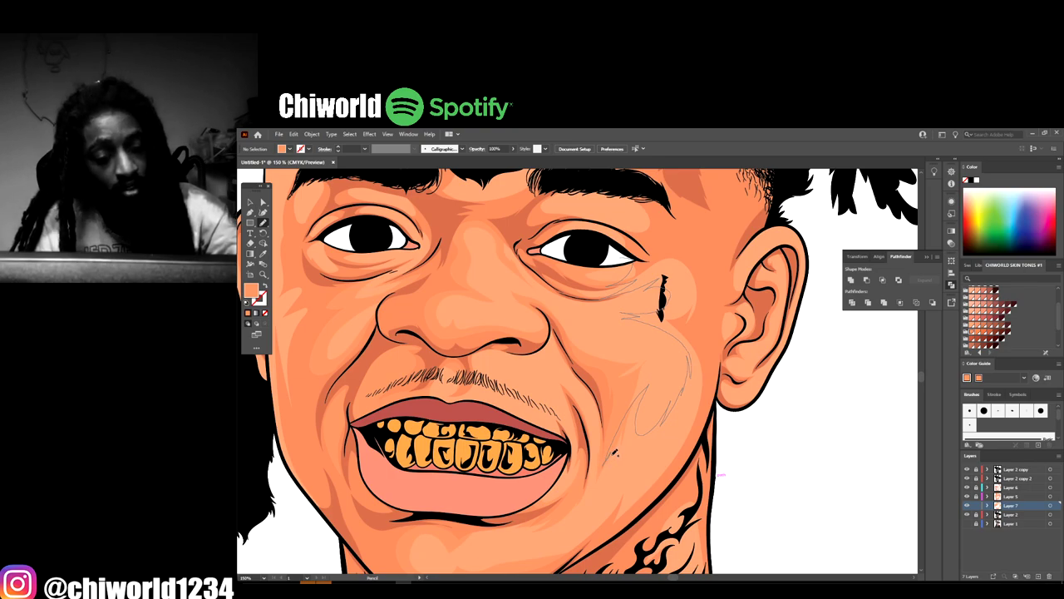
pyautogui.moveTo(578, 551)
pyautogui.mouseDown()
pyautogui.moveTo(690, 448)
pyautogui.moveTo(717, 287)
pyautogui.moveTo(656, 240)
pyautogui.moveTo(623, 274)
pyautogui.mouseUp()
pyautogui.hotkey('ctrl', '-')
pyautogui.hotkey('ctrl', '-')
pyautogui.hotkey('ctrl', '-')
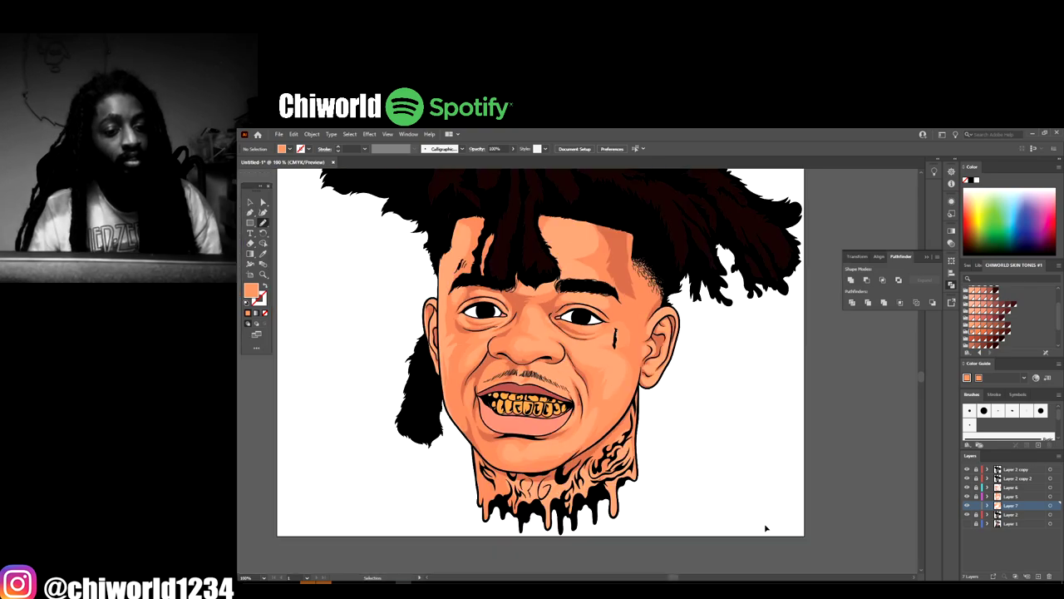
# Draw a closed Pencil midtone shape on the right upper eyelid, between the eye crease and the eyebrow
pyautogui.hscroll(-2, 714, 531)
pyautogui.hotkey('ctrl', '+')
pyautogui.hotkey('ctrl', '+')
pyautogui.hotkey('ctrl', '+')
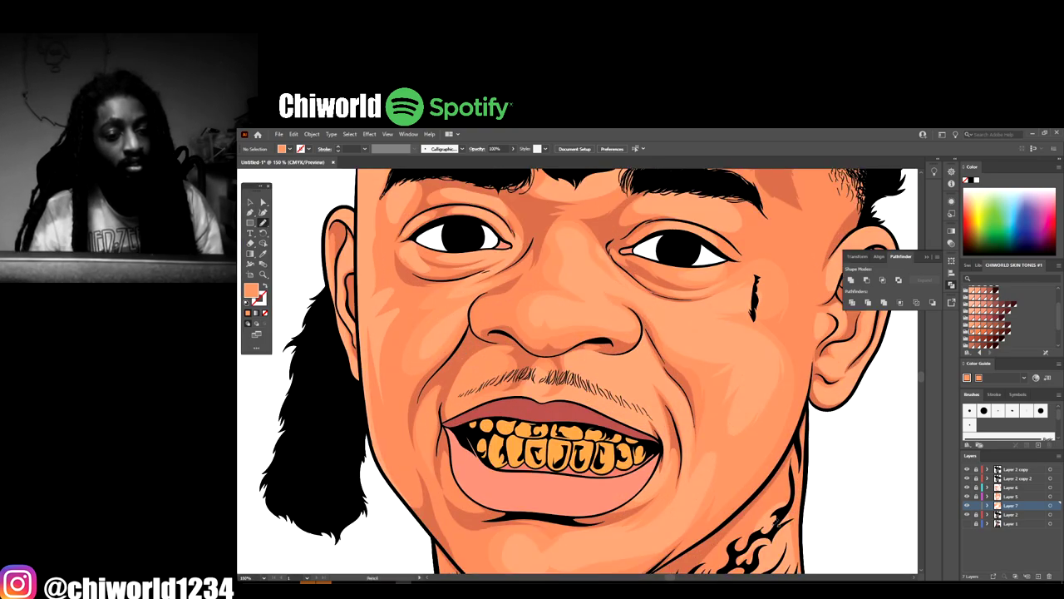
pyautogui.scroll(2, 773, 525)
pyautogui.hotkey('ctrl', '+')
pyautogui.scroll(1, 769, 525)
pyautogui.hscroll(2, 769, 526)
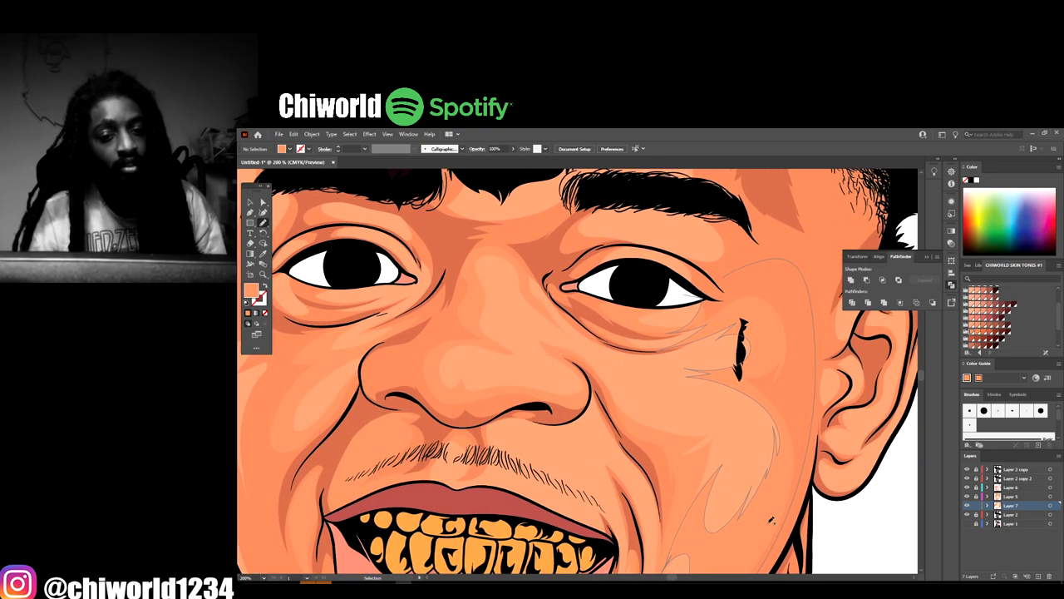
pyautogui.scroll(2, 769, 522)
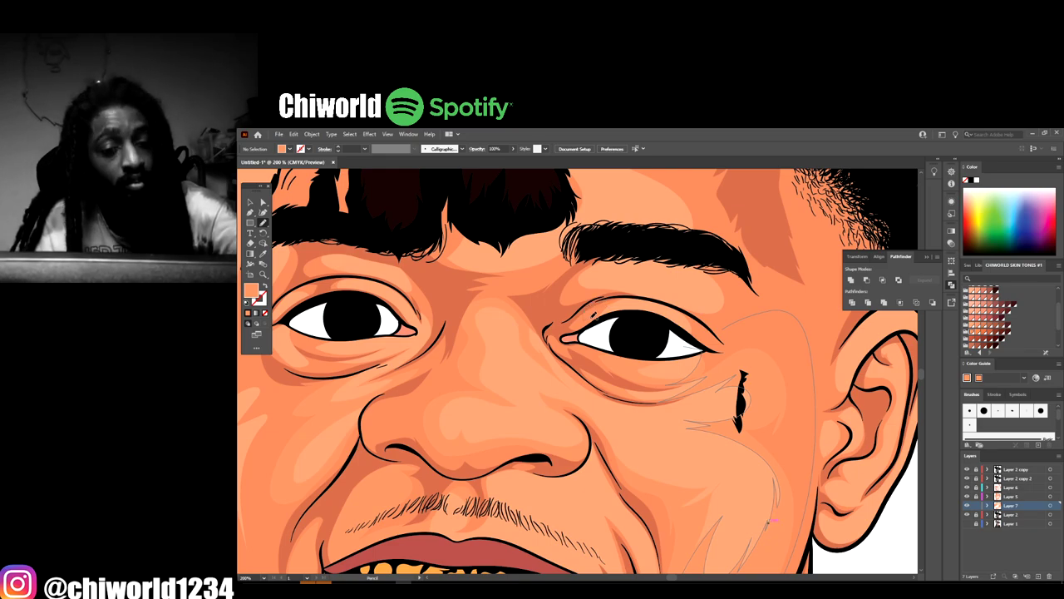
pyautogui.moveTo(592, 318)
pyautogui.mouseDown()
pyautogui.moveTo(670, 319)
pyautogui.moveTo(631, 304)
pyautogui.moveTo(639, 297)
pyautogui.moveTo(696, 318)
pyautogui.mouseUp()
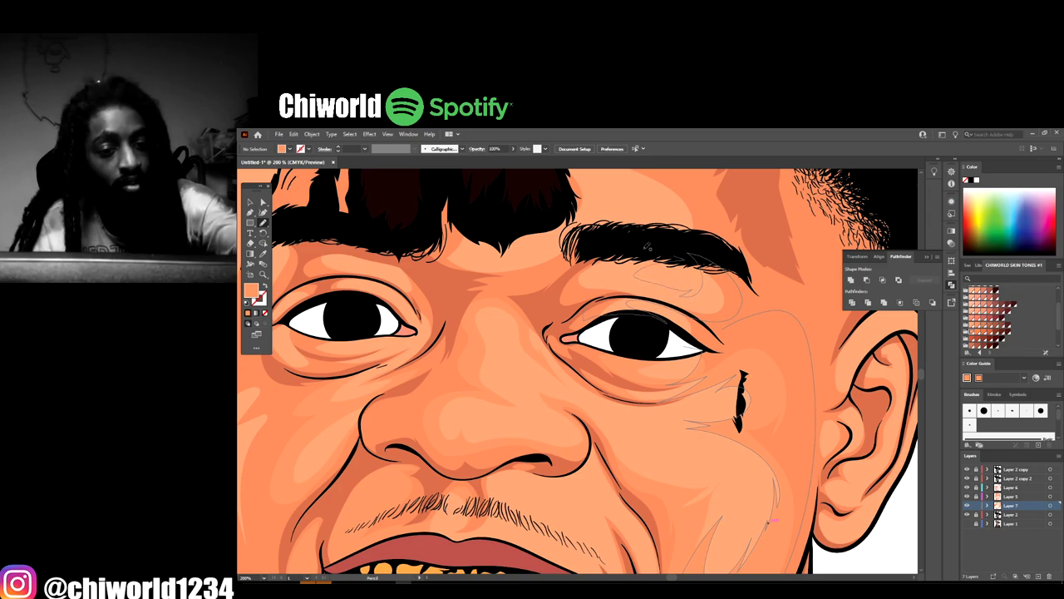
# Draw closed Pencil midtone shapes between the eyebrows and across the right side of the forehead
pyautogui.scroll(2, 431, 381)
pyautogui.scroll(2, 431, 382)
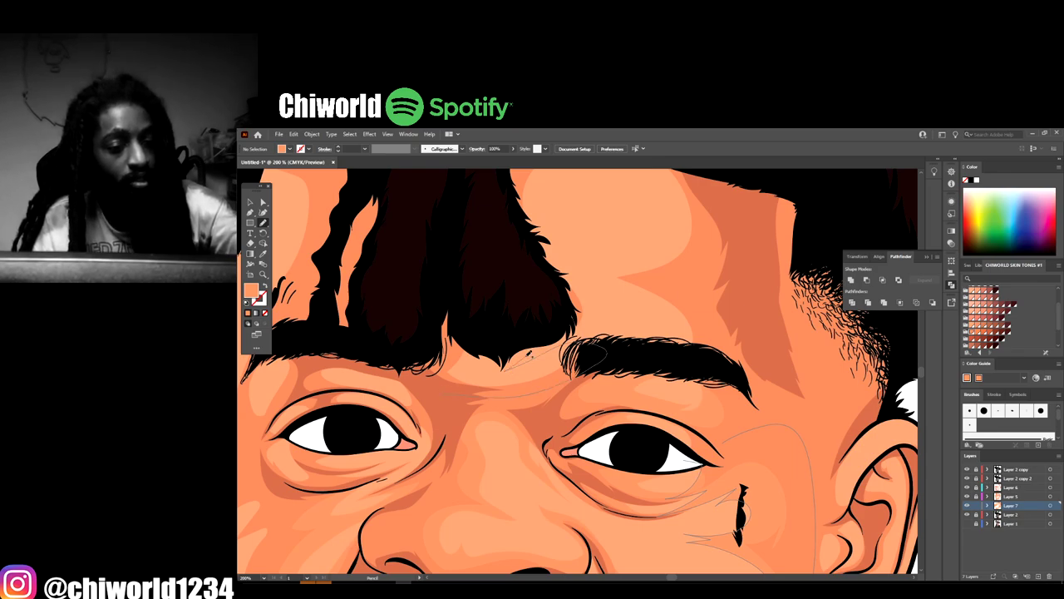
pyautogui.scroll(2, 543, 354)
pyautogui.moveTo(712, 402)
pyautogui.mouseDown()
pyautogui.moveTo(552, 402)
pyautogui.moveTo(648, 359)
pyautogui.moveTo(606, 330)
pyautogui.moveTo(644, 295)
pyautogui.moveTo(635, 214)
pyautogui.moveTo(740, 251)
pyautogui.moveTo(720, 392)
pyautogui.mouseUp()
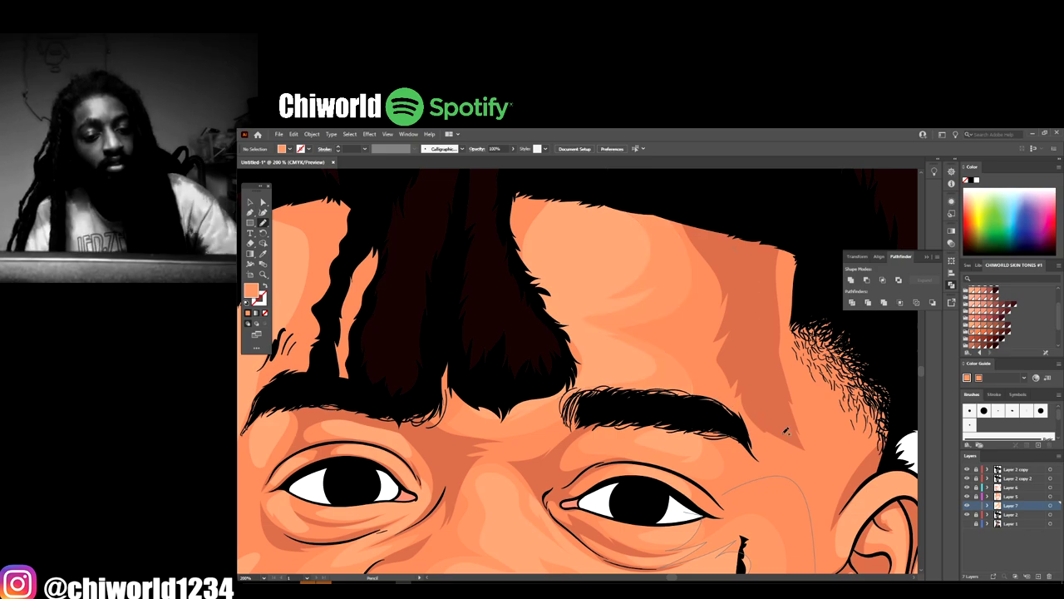
pyautogui.hotkey('ctrl', '-')
pyautogui.hotkey('ctrl', '-')
pyautogui.hotkey('ctrl', '-')
pyautogui.hotkey('ctrl', '-')
pyautogui.hotkey('ctrl', '-')
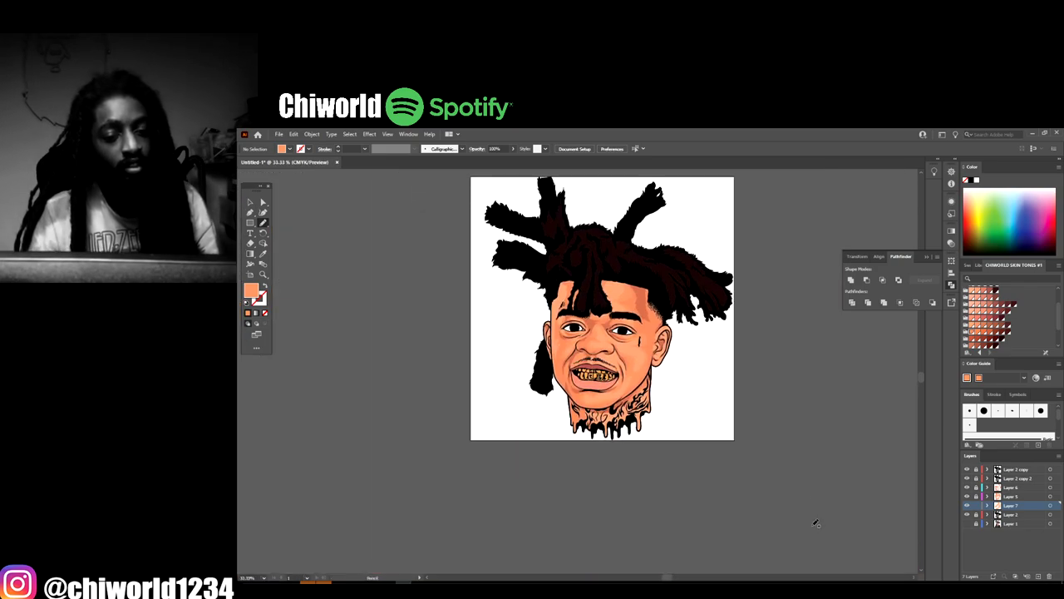
# Draw closed Pencil midtone shapes beneath the left eye, following the under-eye bag from the outer to the inner corner
pyautogui.hotkey('ctrl', '=')
pyautogui.hotkey('ctrl', '=')
pyautogui.scroll(1, 829, 509)
pyautogui.hotkey('ctrl', '=')
pyautogui.hotkey('ctrl', '=')
pyautogui.scroll(2, 829, 508)
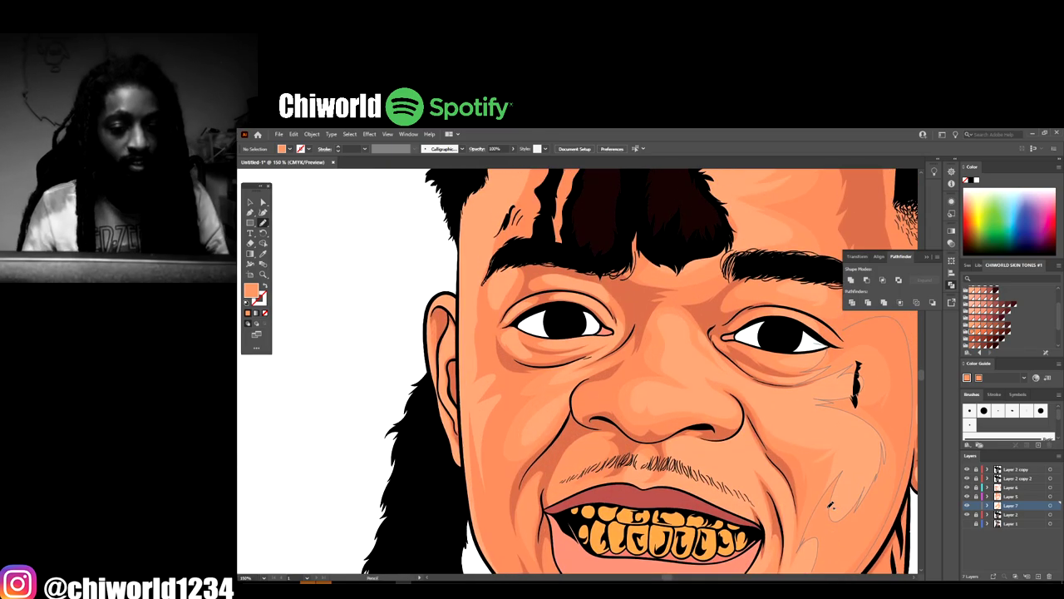
pyautogui.scroll(-2, 830, 503)
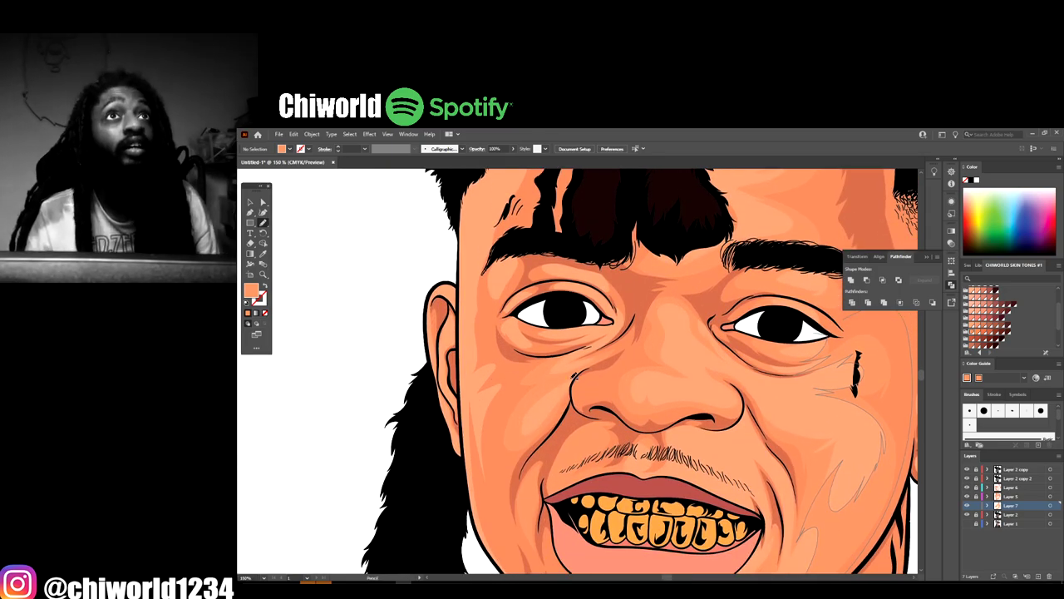
pyautogui.hotkey('ctrl', '-')
pyautogui.hotkey('ctrl', '+')
pyautogui.hotkey('ctrl', '+')
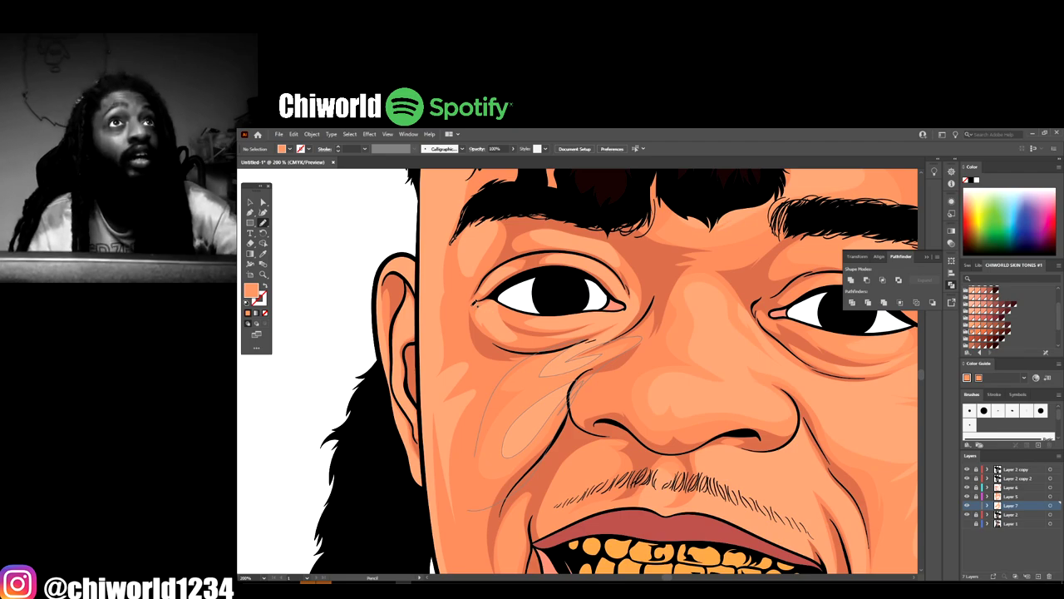
pyautogui.moveTo(479, 312)
pyautogui.mouseDown()
pyautogui.moveTo(497, 329)
pyautogui.moveTo(496, 294)
pyautogui.moveTo(574, 309)
pyautogui.moveTo(566, 324)
pyautogui.moveTo(590, 331)
pyautogui.moveTo(624, 319)
pyautogui.moveTo(606, 336)
pyautogui.mouseUp()
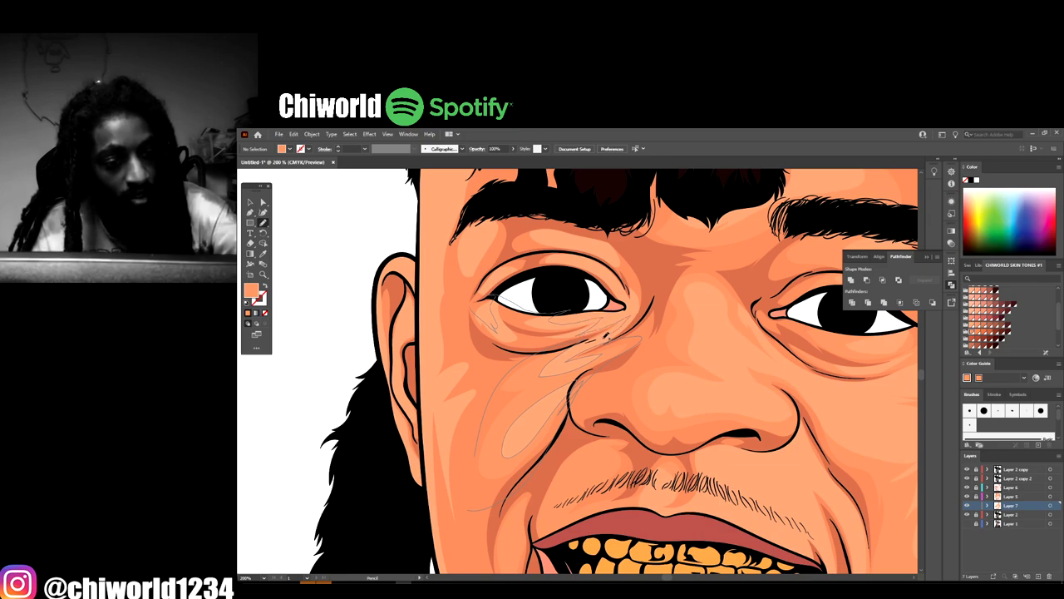
pyautogui.moveTo(473, 332); pyautogui.dragTo(475, 329)
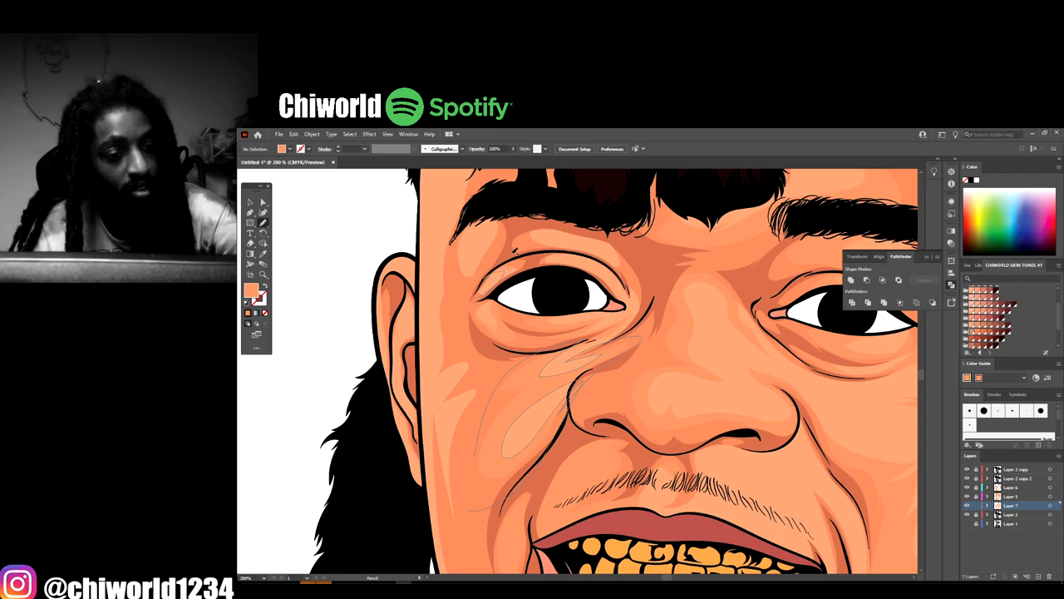
# Draw closed Pencil midtone shapes on the left upper eyelid and beneath the outer end of the left eyebrow
pyautogui.moveTo(490, 286)
pyautogui.mouseDown()
pyautogui.moveTo(526, 269)
pyautogui.moveTo(581, 263)
pyautogui.mouseUp()
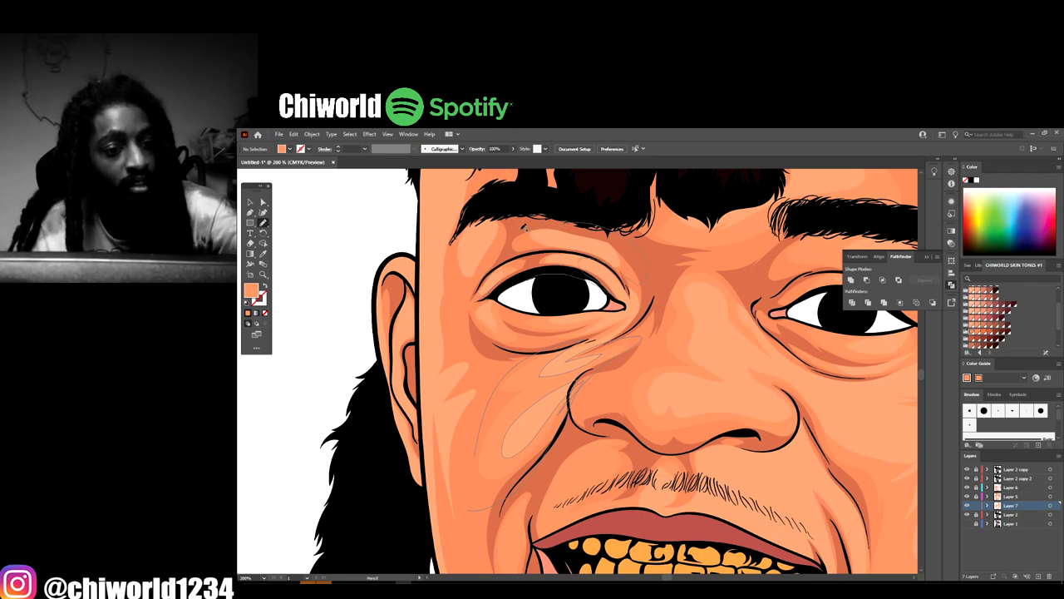
pyautogui.scroll(2, 470, 333)
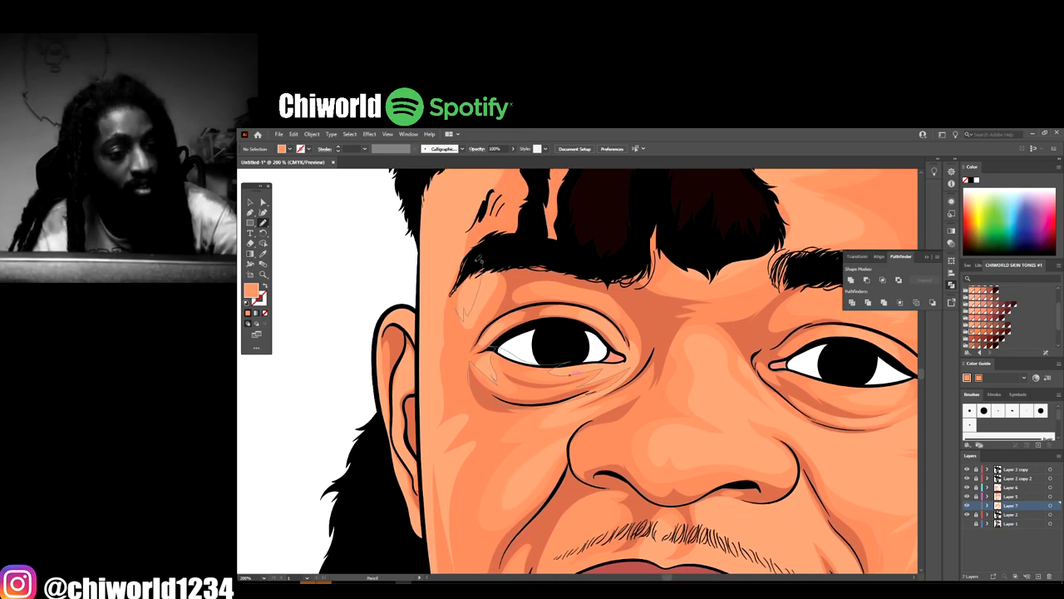
pyautogui.scroll(-4, 575, 373)
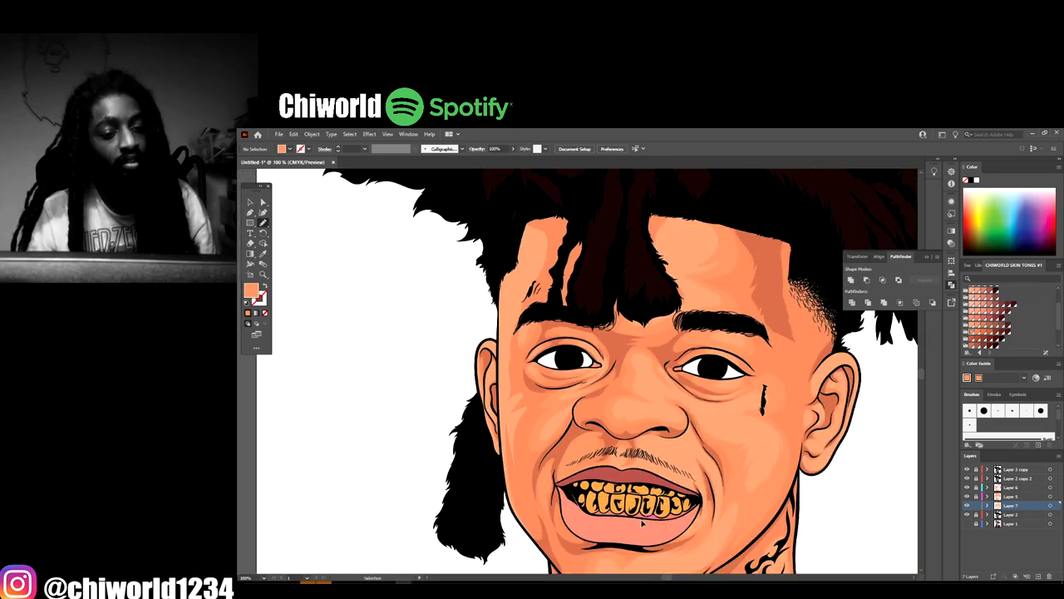
# Draw two closed Pencil midtone shapes down the outer left cheek, along the edge of the face beside the ear
pyautogui.scroll(3, 618, 506)
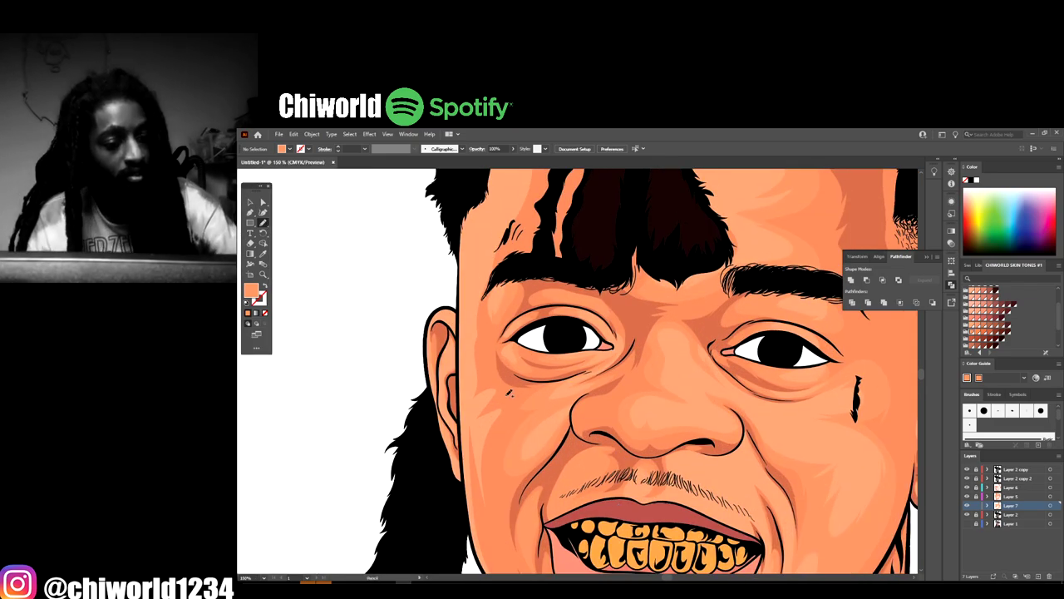
pyautogui.moveTo(494, 464); pyautogui.dragTo(484, 490)
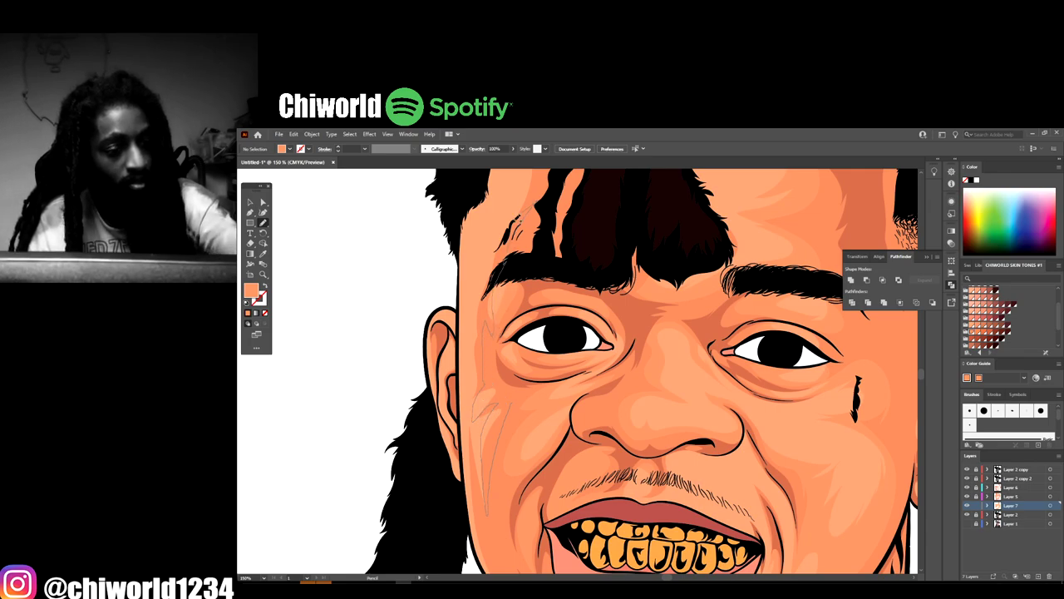
pyautogui.moveTo(475, 347); pyautogui.dragTo(469, 487)
# Draw a closed Pencil midtone shape at the left temple, beside the outer end of the eyebrow
pyautogui.scroll(2, 488, 361)
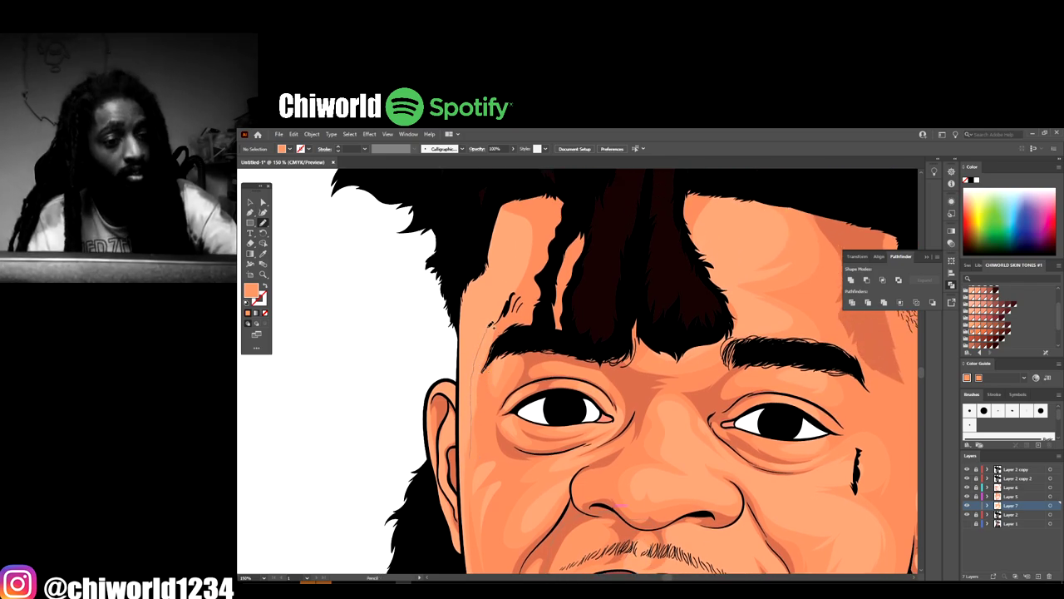
pyautogui.moveTo(491, 329)
pyautogui.mouseDown()
pyautogui.moveTo(509, 248)
pyautogui.moveTo(479, 257)
pyautogui.moveTo(501, 189)
pyautogui.moveTo(560, 231)
pyautogui.moveTo(494, 370)
pyautogui.mouseUp()
pyautogui.hotkey('ctrl', '-')
pyautogui.hotkey('ctrl', '-')
pyautogui.hotkey('ctrl', '-')
pyautogui.hotkey('ctrl', '-')
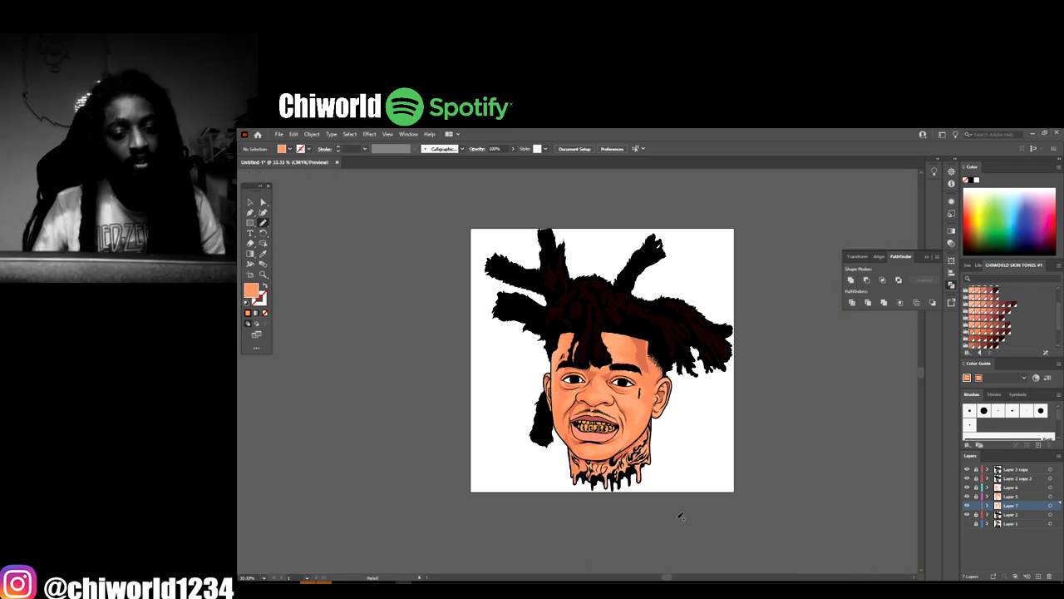
# Draw a closed Pencil midtone shape alongside the right smile line, on the cheek beside the corner of the mouth
pyautogui.hotkey('ctrl', '+')
pyautogui.hotkey('ctrl', '+')
pyautogui.hotkey('ctrl', '+')
pyautogui.hotkey('ctrl', '+')
pyautogui.hotkey('ctrl', '+')
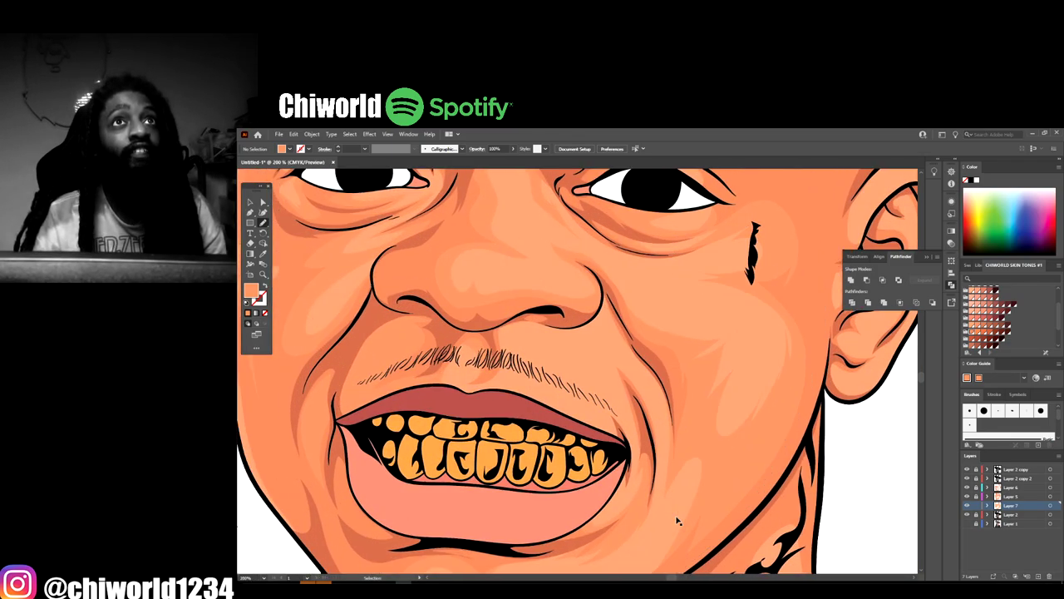
pyautogui.hscroll(-1, 678, 521)
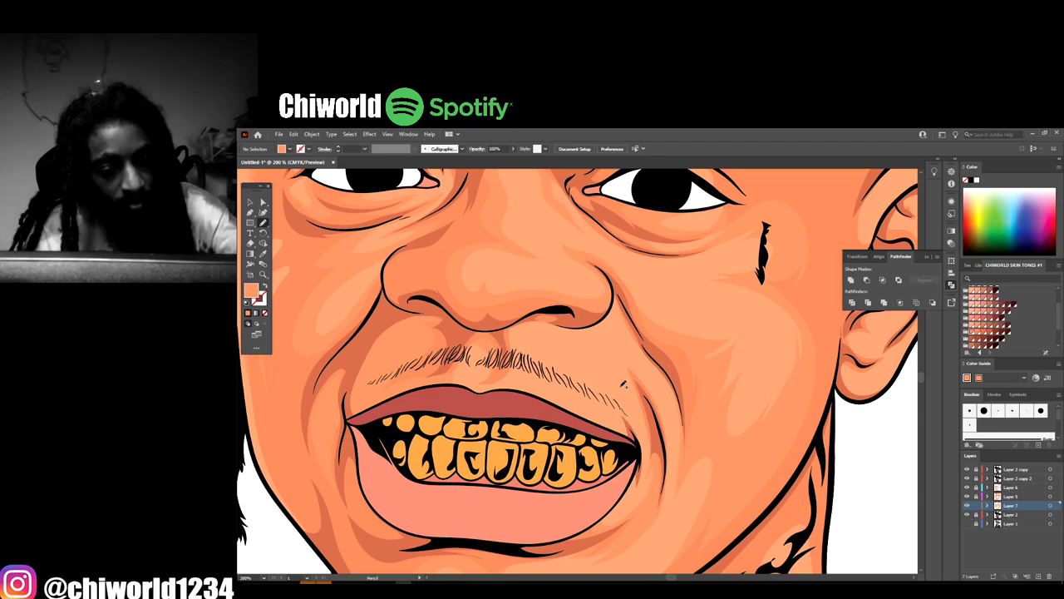
pyautogui.moveTo(684, 411)
pyautogui.mouseDown()
pyautogui.moveTo(634, 353)
pyautogui.moveTo(623, 345)
pyautogui.moveTo(631, 369)
pyautogui.moveTo(607, 340)
pyautogui.moveTo(618, 326)
pyautogui.moveTo(602, 307)
pyautogui.moveTo(633, 291)
pyautogui.moveTo(688, 412)
pyautogui.mouseUp()
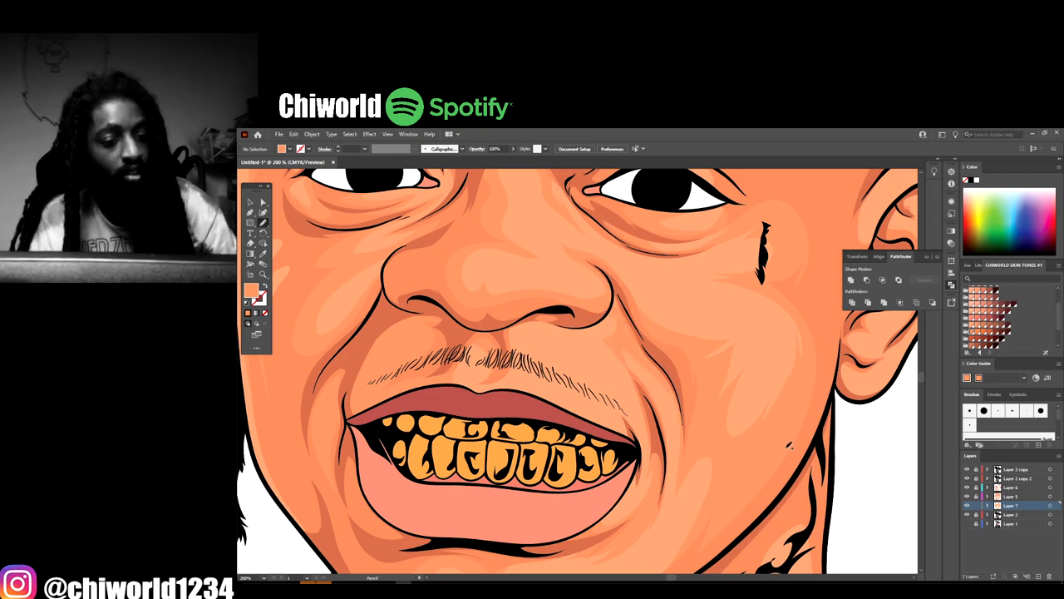
pyautogui.hotkey('ctrl', '-')
pyautogui.hotkey('ctrl', '-')
pyautogui.hotkey('ctrl', '-')
pyautogui.hotkey('ctrl', '-')
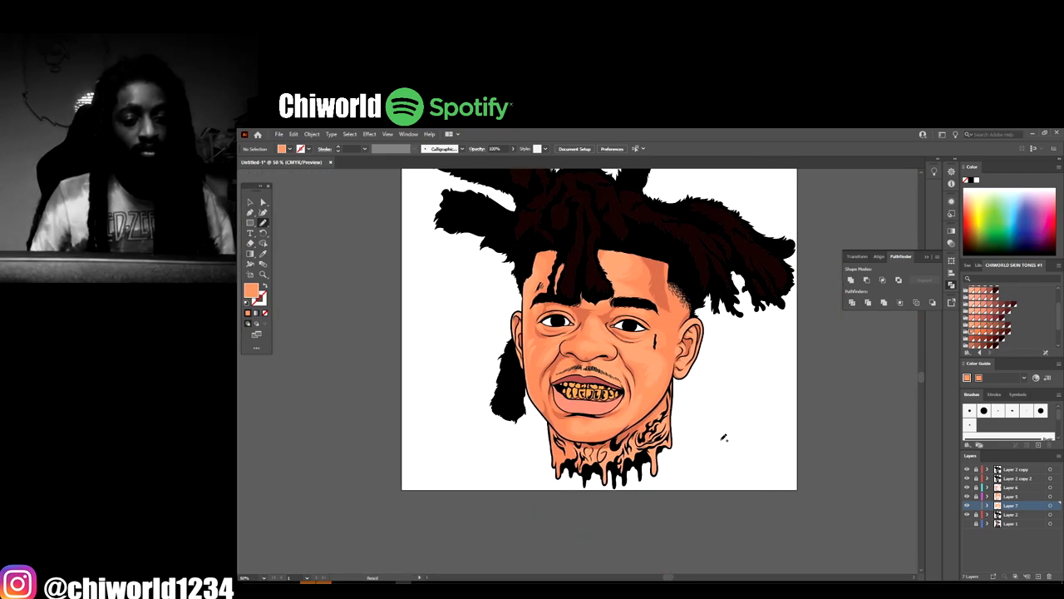
# Draw closed Pencil midtone shapes on the neck, one around the central lettering and one sweeping beneath the jawline toward the right side
pyautogui.hotkey('ctrl', '-')
pyautogui.scroll(-1, 724, 441)
pyautogui.hotkey('ctrl', '=')
pyautogui.hotkey('ctrl', '=')
pyautogui.hotkey('ctrl', '=')
pyautogui.hotkey('ctrl', '=')
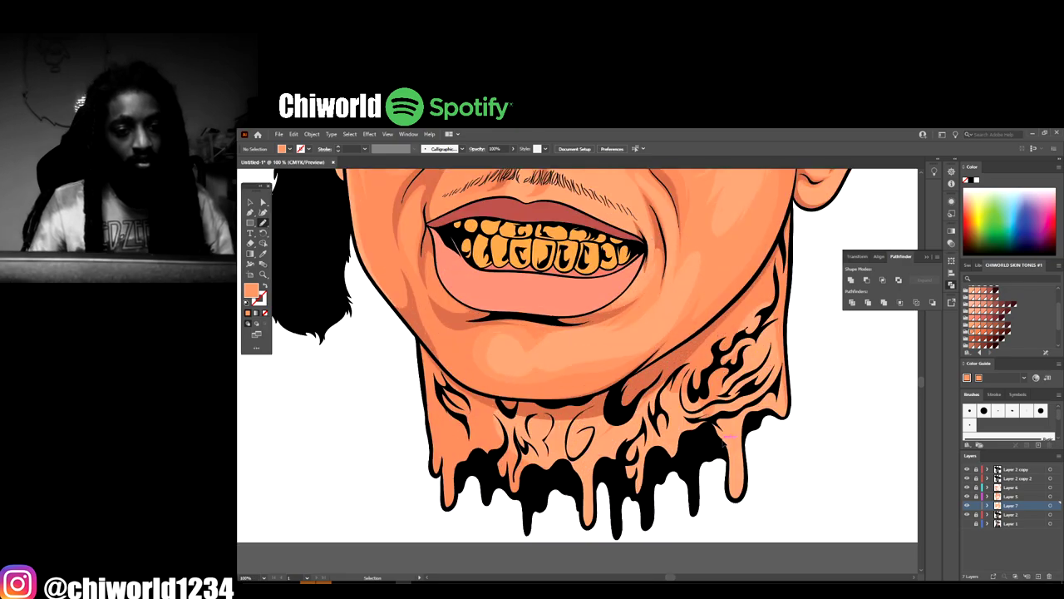
pyautogui.scroll(1, 728, 439)
pyautogui.moveTo(488, 466)
pyautogui.mouseDown()
pyautogui.moveTo(553, 506)
pyautogui.moveTo(543, 469)
pyautogui.mouseUp()
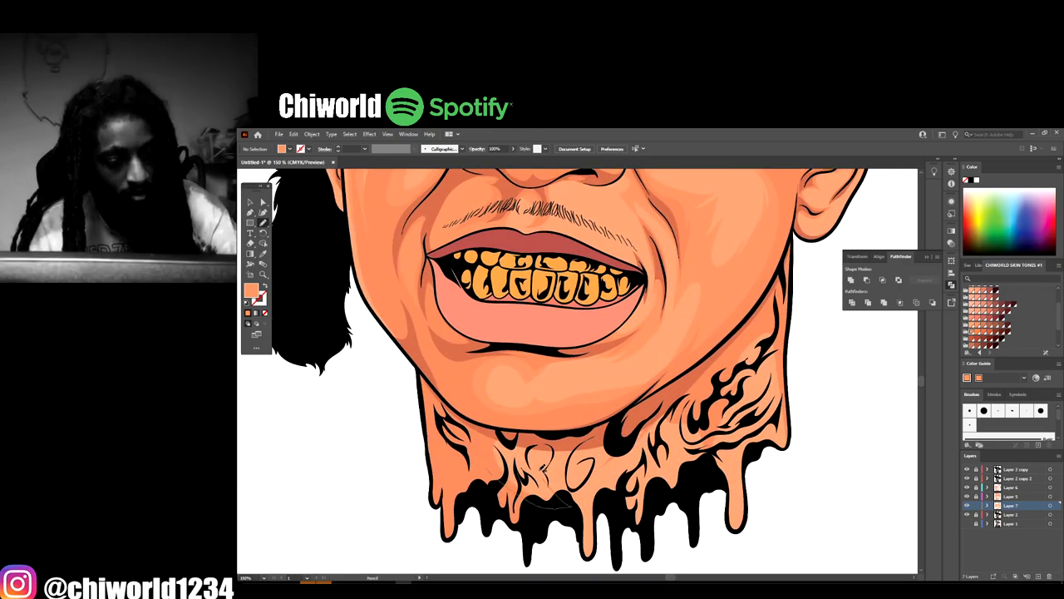
pyautogui.moveTo(465, 429)
pyautogui.mouseDown()
pyautogui.moveTo(592, 471)
pyautogui.moveTo(614, 441)
pyautogui.moveTo(591, 435)
pyautogui.moveTo(532, 449)
pyautogui.moveTo(590, 452)
pyautogui.moveTo(601, 472)
pyautogui.moveTo(667, 486)
pyautogui.moveTo(697, 481)
pyautogui.moveTo(721, 460)
pyautogui.moveTo(753, 377)
pyautogui.moveTo(767, 342)
pyautogui.mouseUp()
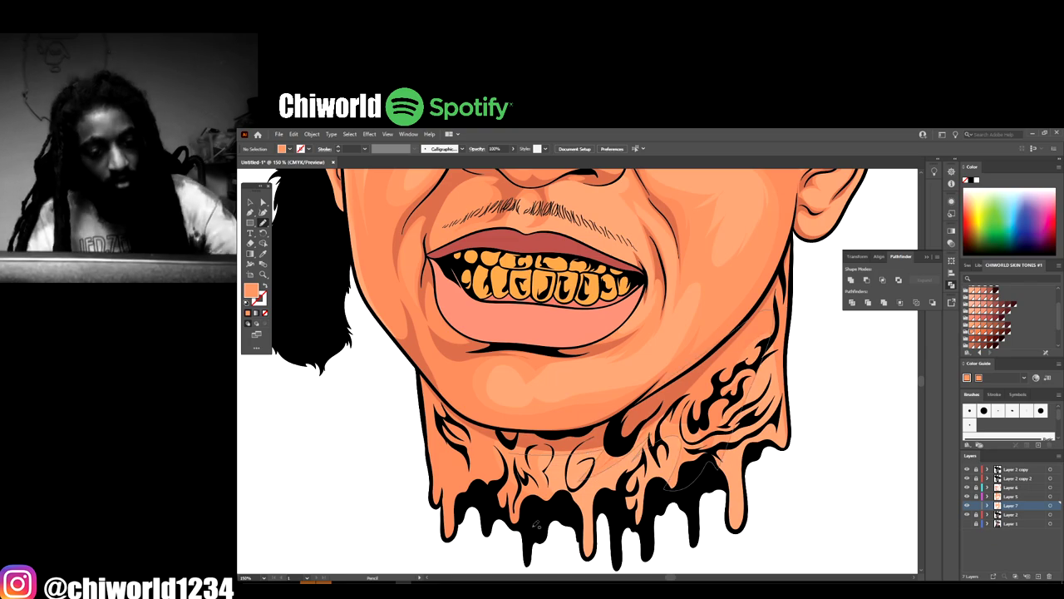
# Examine the skin shading across the whole portrait, both from a distance and closer on the face
pyautogui.hotkey('ctrl', '-')
pyautogui.hotkey('ctrl', '-')
pyautogui.hotkey('ctrl', '-')
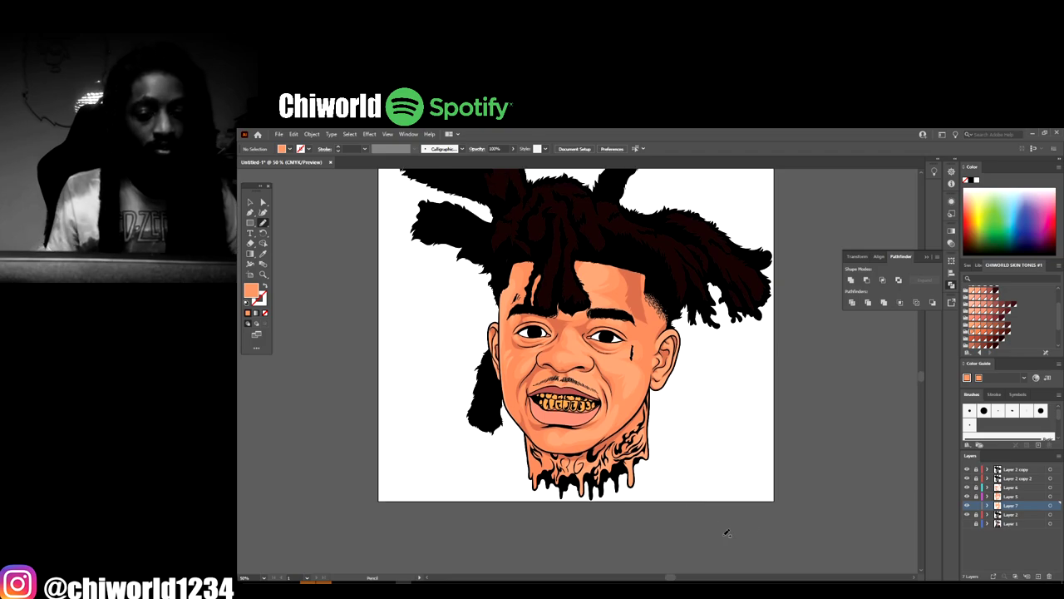
pyautogui.scroll(2, 714, 520)
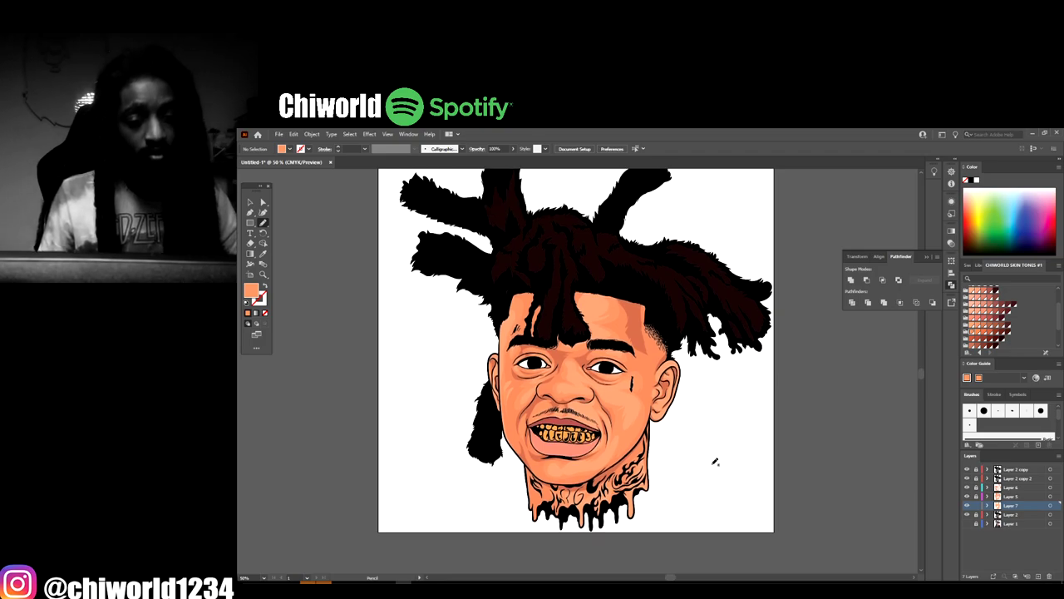
pyautogui.hotkey('ctrl', '-')
pyautogui.hotkey('ctrl', '+')
pyautogui.hotkey('ctrl', '+')
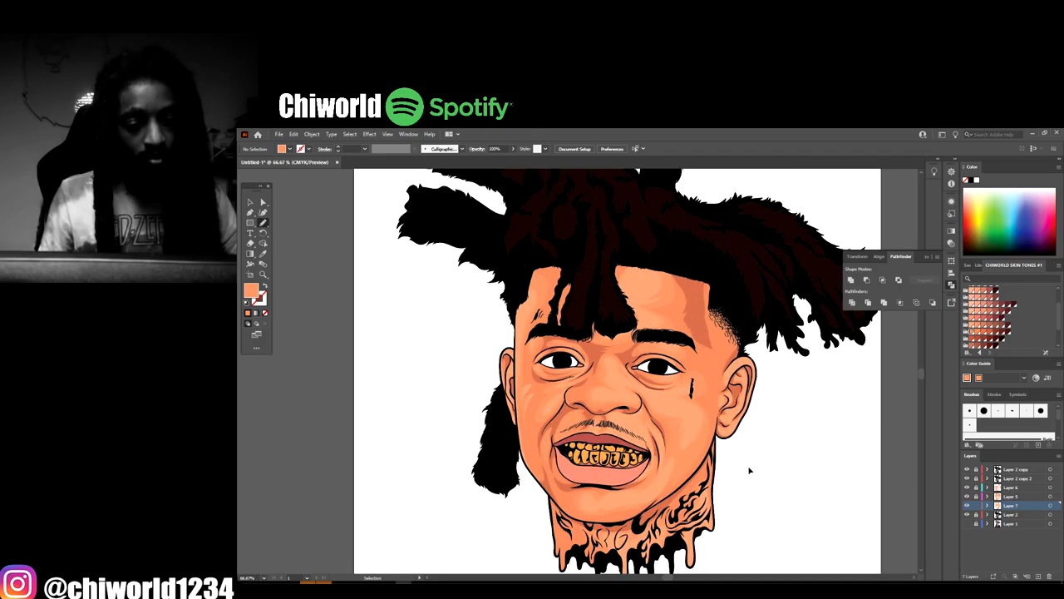
pyautogui.hotkey('ctrl', '+')
pyautogui.scroll(-1, 823, 494)
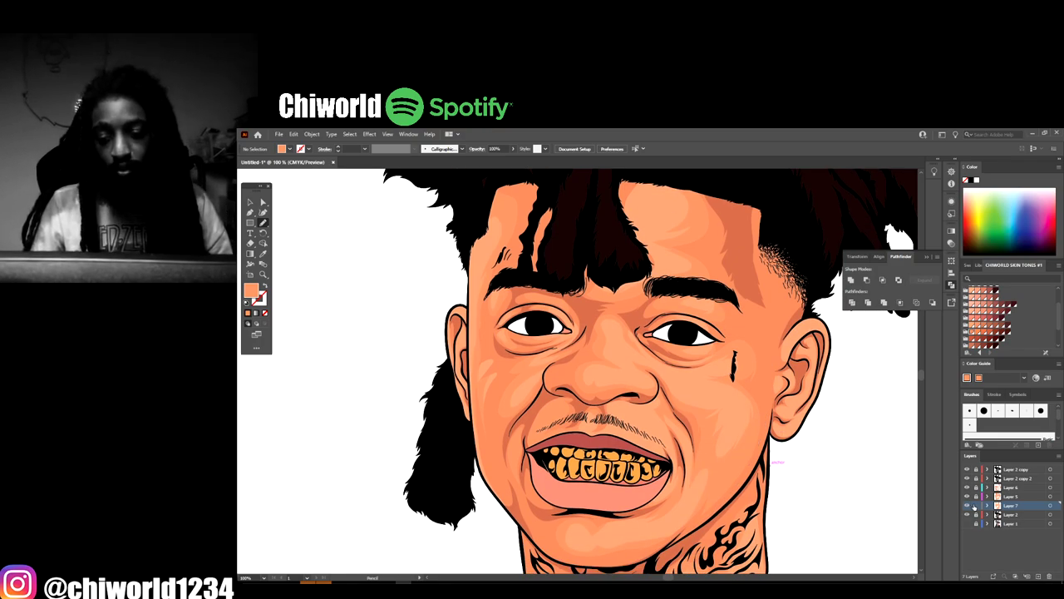
# Lock Layer 7, make Layer 6 the active unlocked layer, and switch its visibility off and on to check its shapes
pyautogui.click(1007, 488)
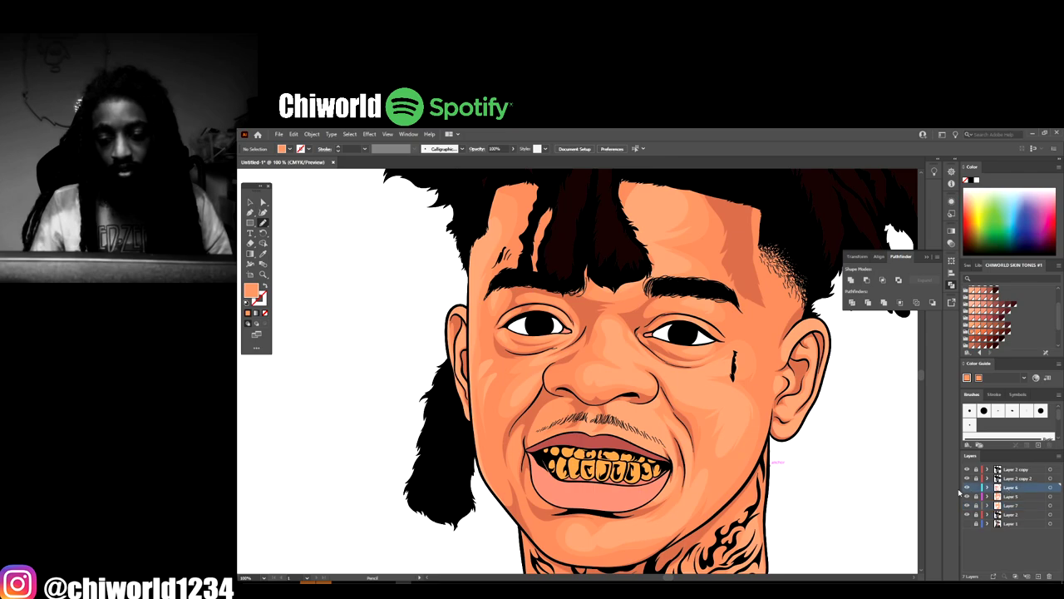
pyautogui.click(967, 488)
pyautogui.click(967, 488)
pyautogui.hotkey('ctrl', '+')
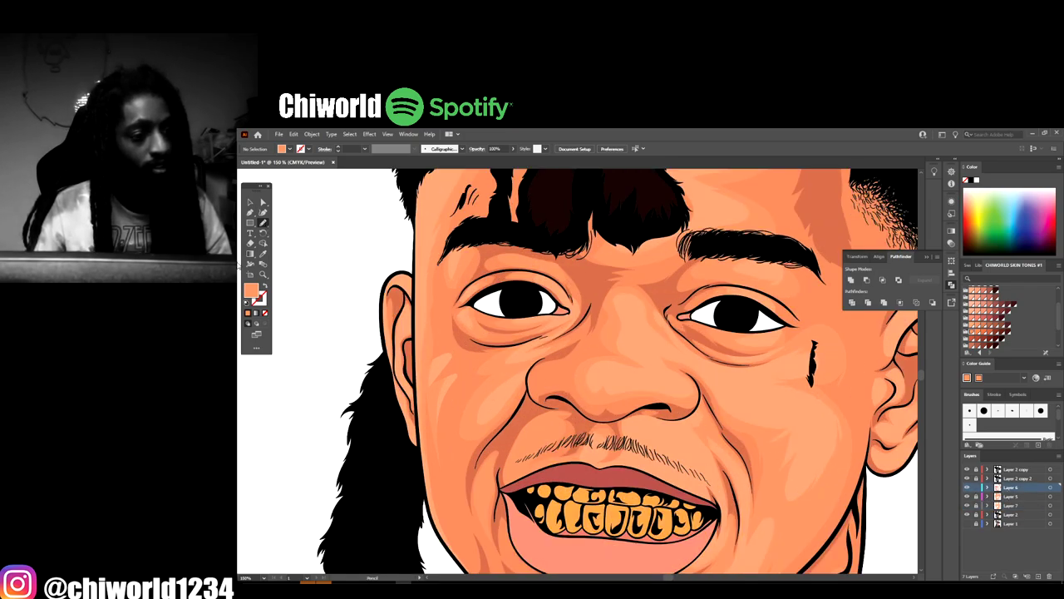
# Sample the darker orange shadow fill from the smile-line crease beside the nose with the Eyedropper, then return to the Pencil tool
pyautogui.click(263, 253)
pyautogui.click(521, 418)
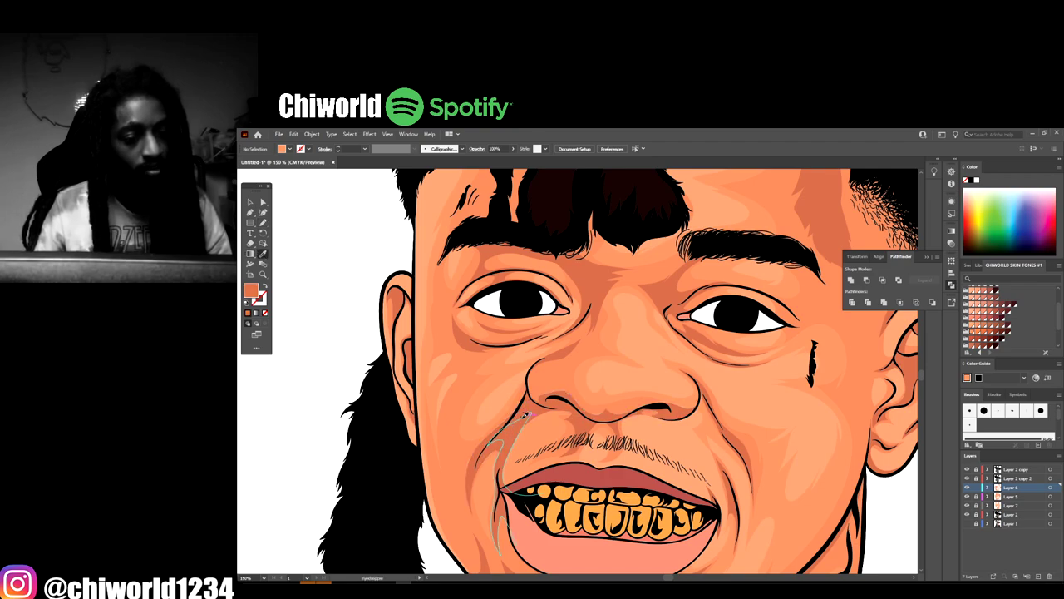
pyautogui.click(263, 223)
# Draw a closed Pencil shadow shape on the left side of the nose, curving around the nostril wing and up toward the bridge
pyautogui.hotkey('ctrl', '-')
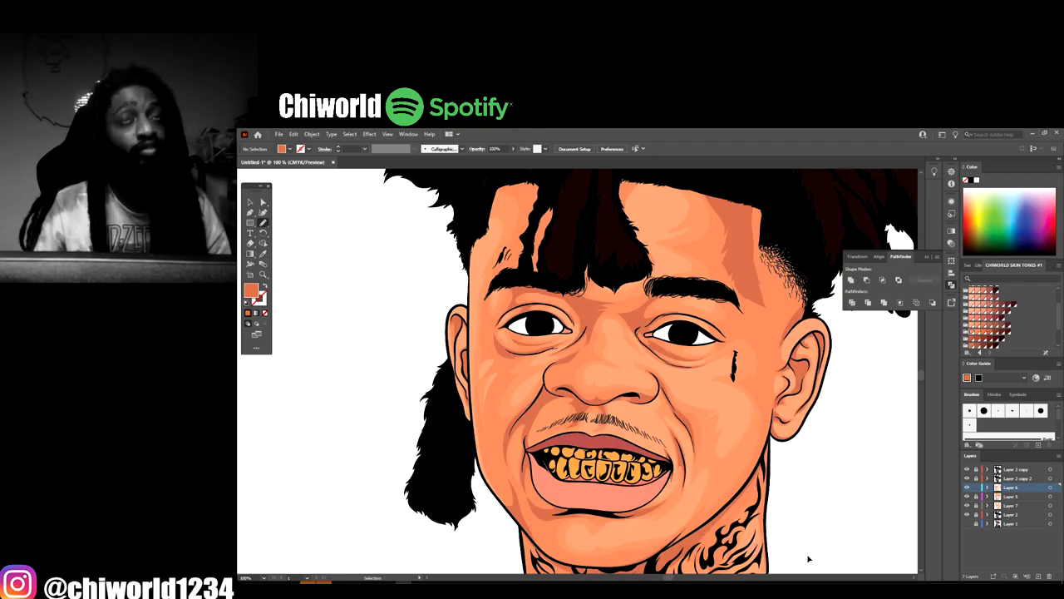
pyautogui.hotkey('ctrl', '+')
pyautogui.hotkey('ctrl', '+')
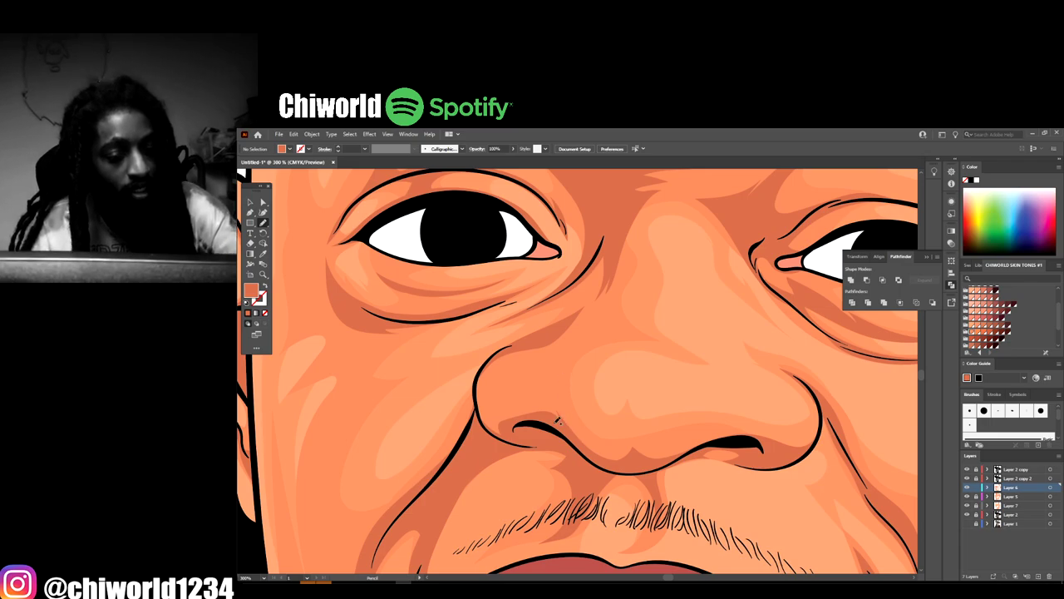
pyautogui.moveTo(556, 422); pyautogui.dragTo(595, 452)
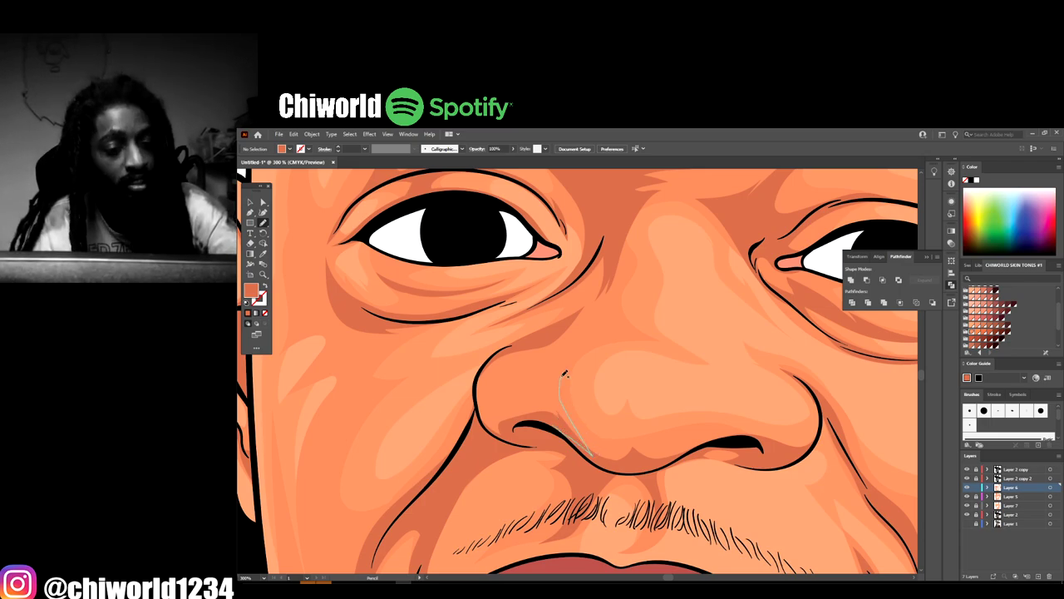
pyautogui.moveTo(563, 364)
pyautogui.mouseDown()
pyautogui.moveTo(592, 332)
pyautogui.moveTo(617, 324)
pyautogui.moveTo(573, 328)
pyautogui.moveTo(593, 299)
pyautogui.moveTo(535, 348)
pyautogui.moveTo(502, 356)
pyautogui.moveTo(539, 361)
pyautogui.moveTo(534, 389)
pyautogui.moveTo(503, 407)
pyautogui.mouseUp()
pyautogui.moveTo(507, 354)
pyautogui.mouseDown()
pyautogui.moveTo(478, 394)
pyautogui.moveTo(492, 429)
pyautogui.moveTo(559, 435)
pyautogui.mouseUp()
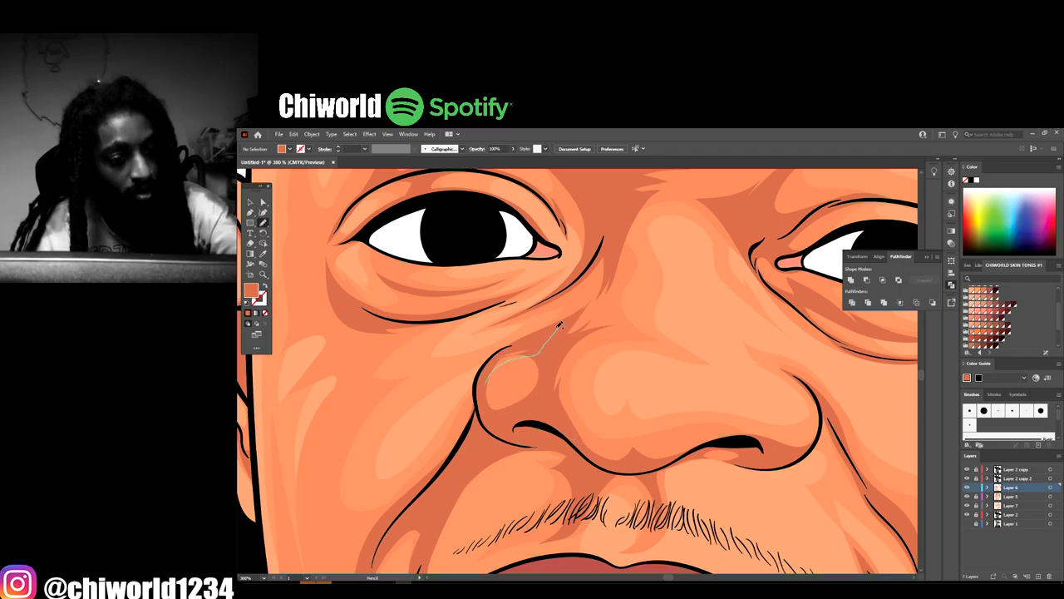
pyautogui.moveTo(559, 325); pyautogui.dragTo(559, 325)
# Draw a closed Pencil shadow shape on the left cheek, running from the smile line outward and down beside the mouth
pyautogui.hotkey('ctrl', '-')
pyautogui.hotkey('ctrl', '-')
pyautogui.hotkey('ctrl', '-')
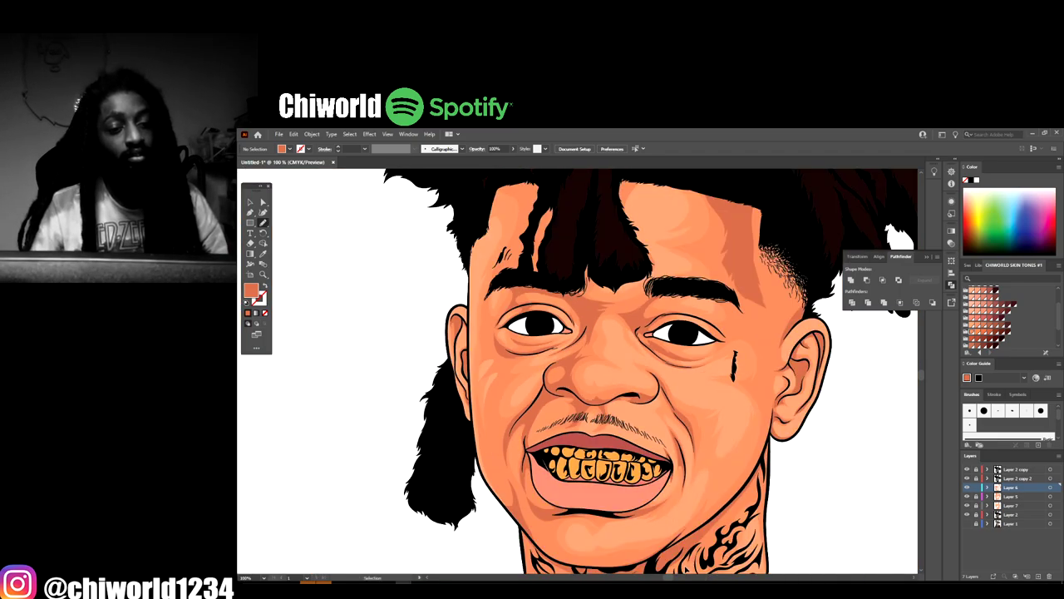
pyautogui.hotkey('ctrl', '-')
pyautogui.hotkey('ctrl', '-')
pyautogui.hscroll(-2, 667, 557)
pyautogui.scroll(-3, 668, 549)
pyautogui.hotkey('ctrl', '+')
pyautogui.hotkey('ctrl', '+')
pyautogui.hotkey('ctrl', '+')
pyautogui.hotkey('ctrl', '+')
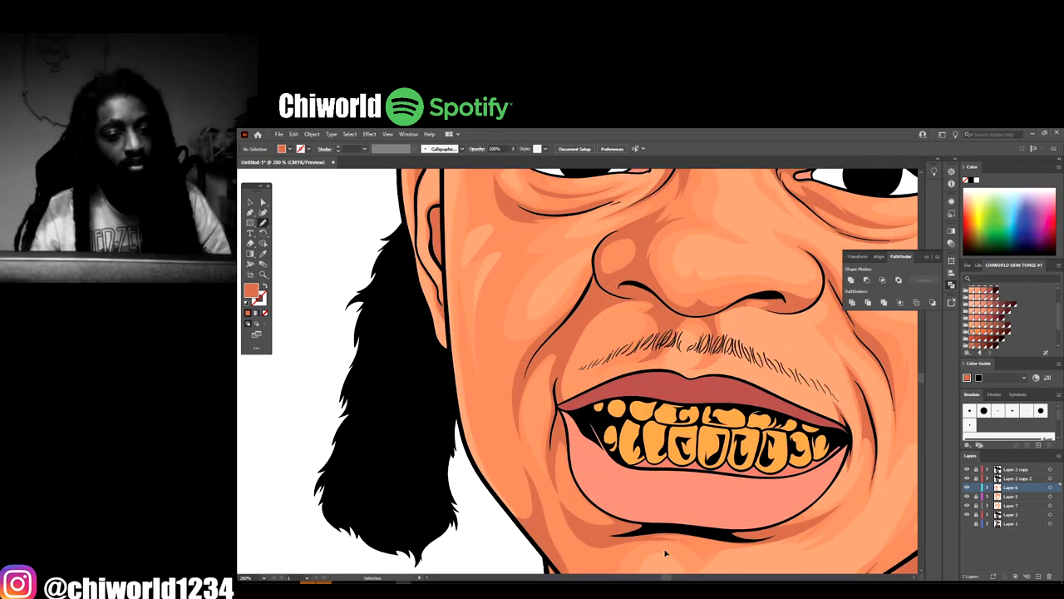
pyautogui.hscroll(-1, 665, 553)
pyautogui.scroll(2, 668, 548)
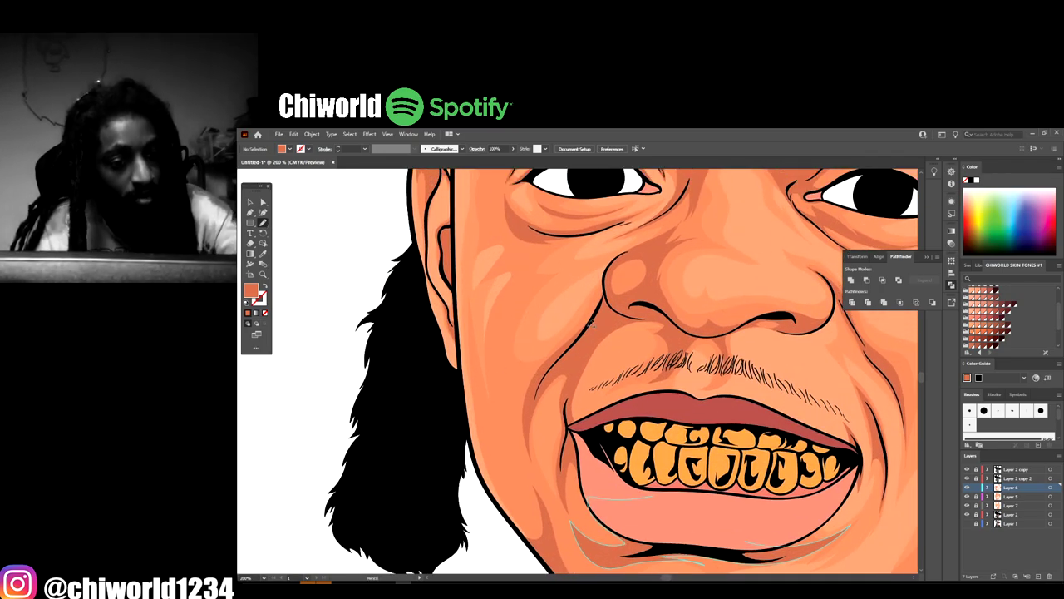
pyautogui.moveTo(592, 321); pyautogui.dragTo(528, 381)
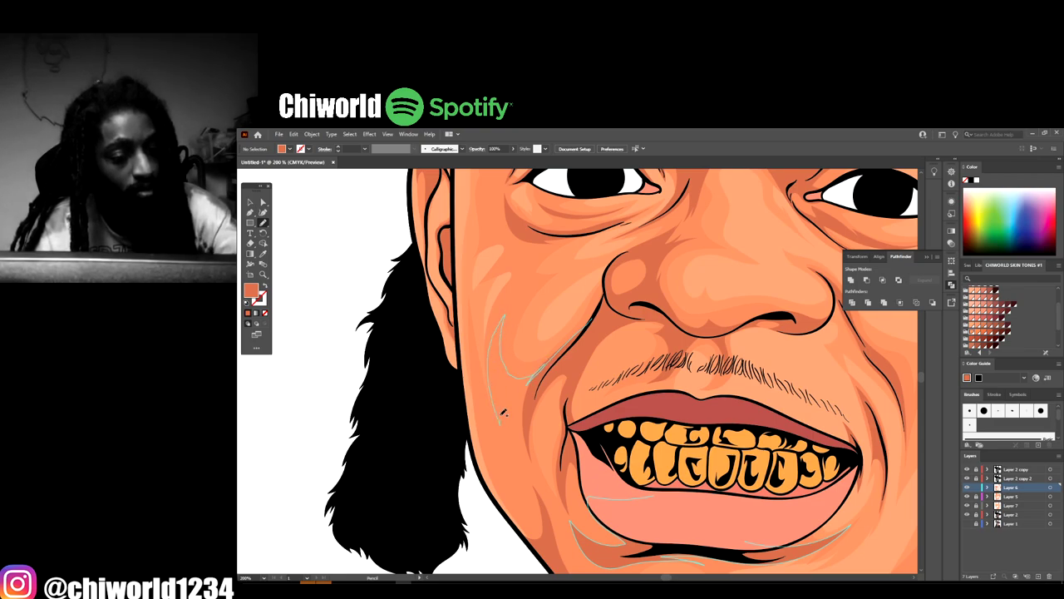
pyautogui.moveTo(537, 473); pyautogui.dragTo(538, 373)
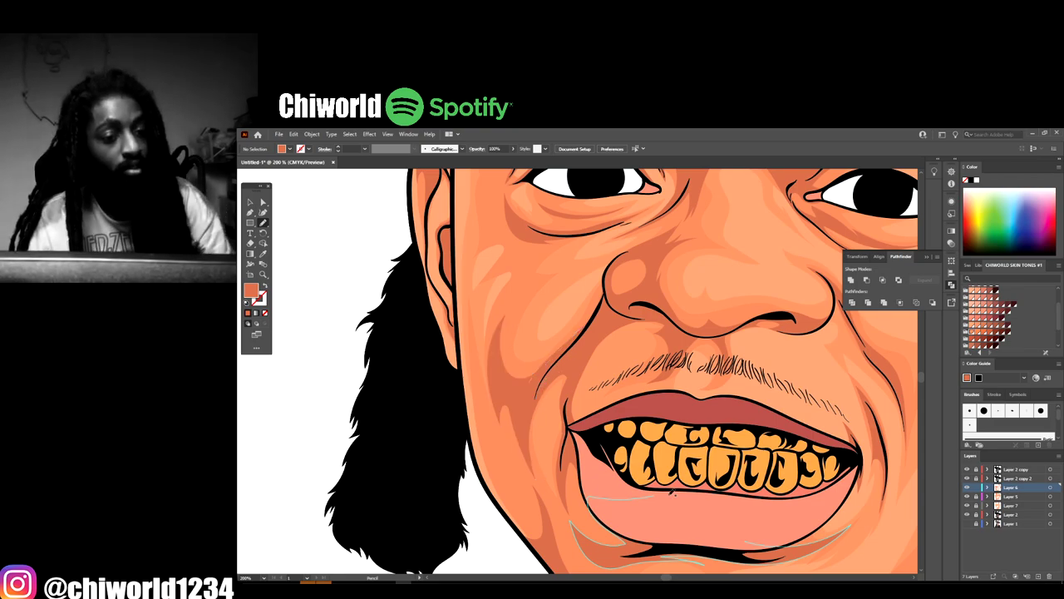
# Draw a closed Pencil shadow shape down the left edge of the face, from the lower cheek along the jaw
pyautogui.hotkey('ctrl', '-')
pyautogui.hotkey('ctrl', '-')
pyautogui.hotkey('ctrl', '-')
pyautogui.hotkey('ctrl', '-')
pyautogui.hotkey('ctrl', '+')
pyautogui.hotkey('ctrl', '+')
pyautogui.hotkey('ctrl', '+')
pyautogui.hotkey('ctrl', '+')
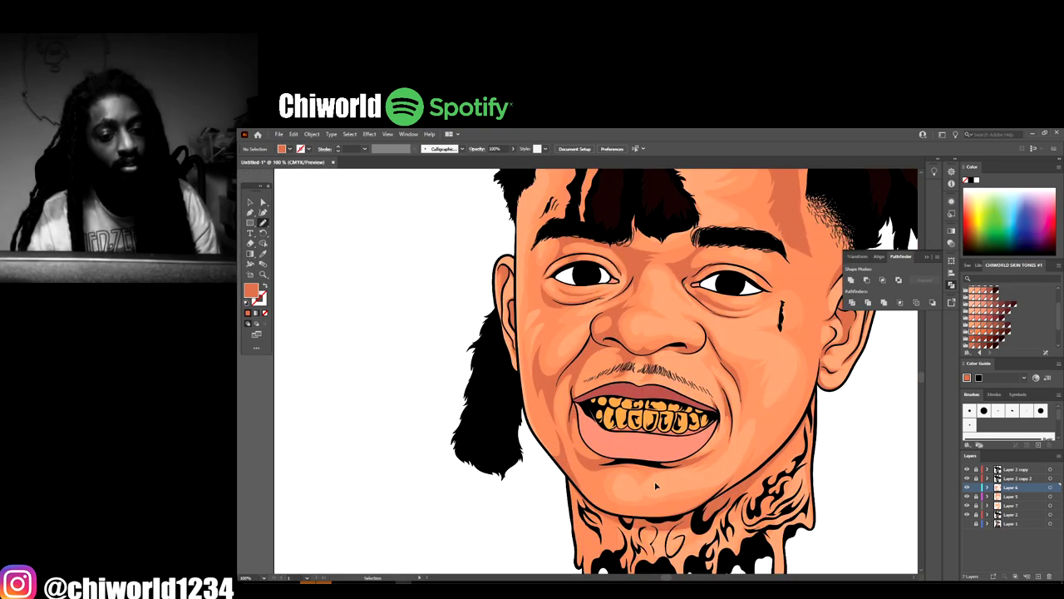
pyautogui.scroll(-2, 527, 391)
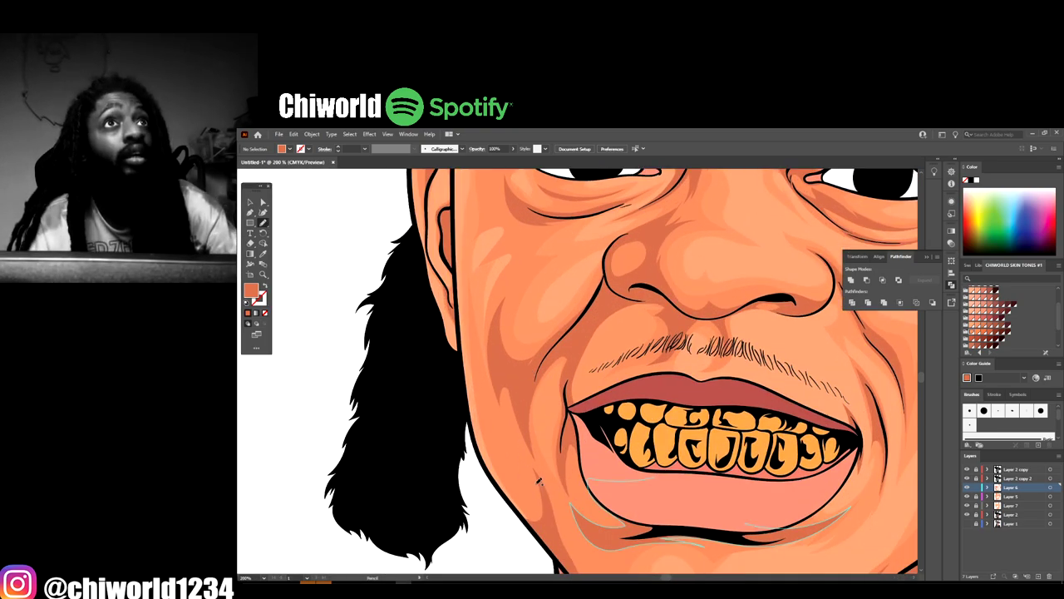
pyautogui.moveTo(548, 497)
pyautogui.mouseDown()
pyautogui.moveTo(552, 471)
pyautogui.moveTo(502, 389)
pyautogui.mouseUp()
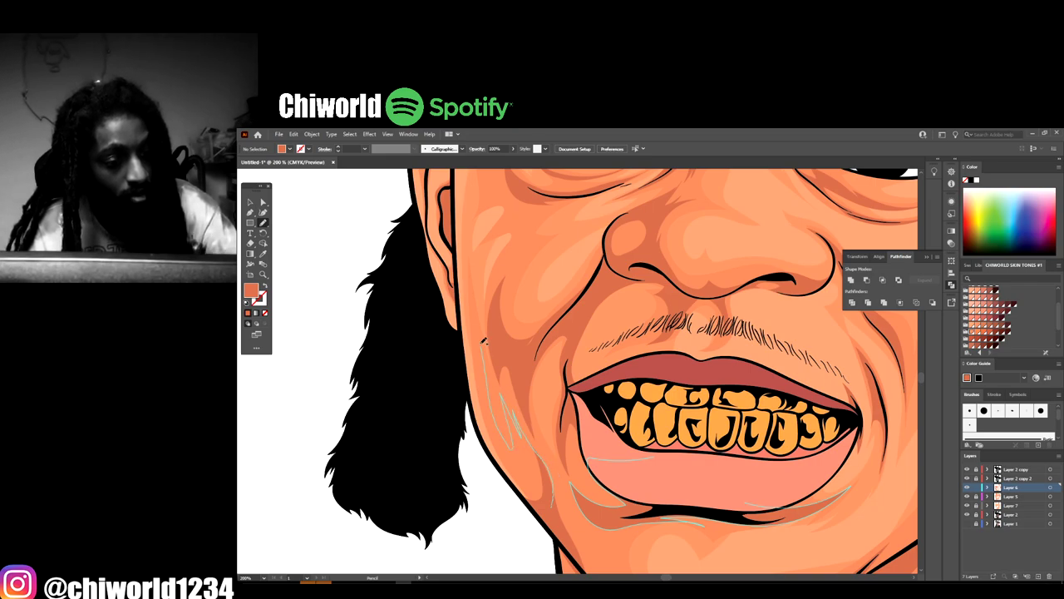
pyautogui.hotkey('ctrl', 'z')
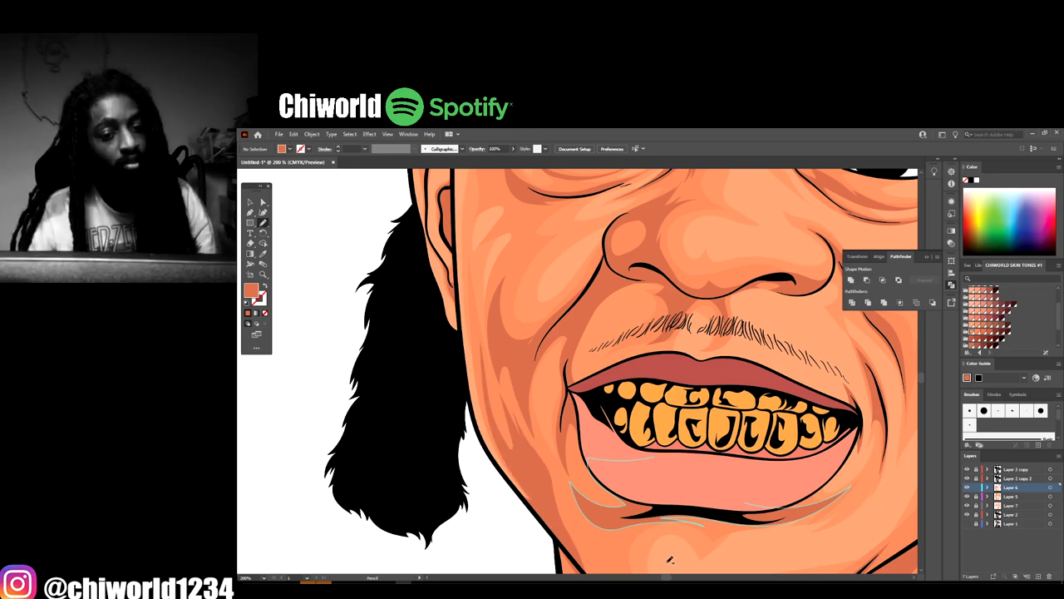
# Add another closed Pencil shadow shape on the left jaw, filling the area between the cheek shadow and the face outline
pyautogui.hotkey('ctrl', '-')
pyautogui.hotkey('ctrl', '-')
pyautogui.hotkey('ctrl', '-')
pyautogui.hotkey('ctrl', '=')
pyautogui.hotkey('ctrl', '=')
pyautogui.hotkey('ctrl', '=')
pyautogui.hotkey('ctrl', '=')
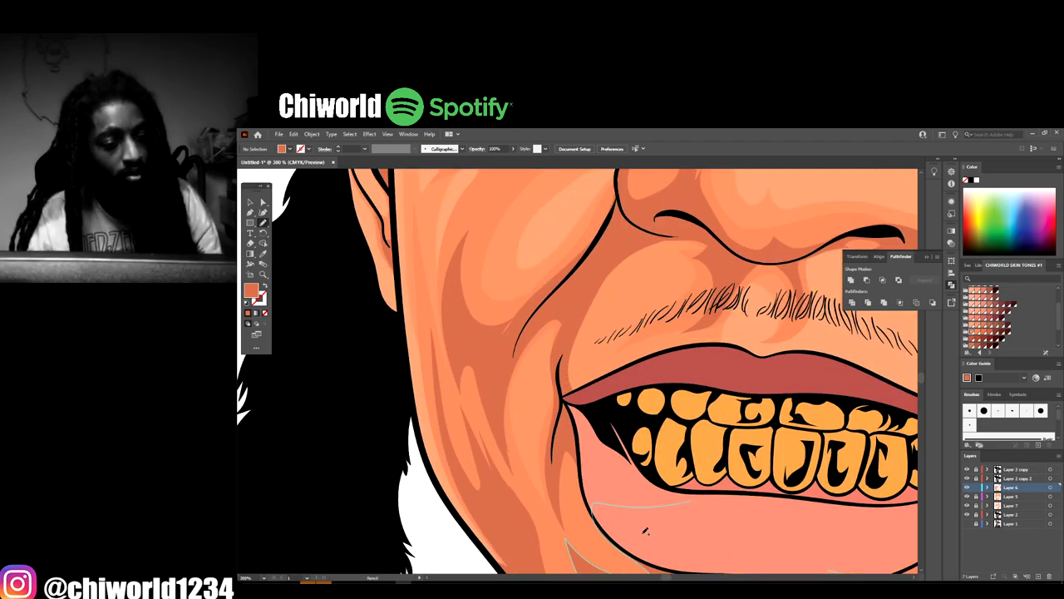
pyautogui.moveTo(537, 527)
pyautogui.mouseDown()
pyautogui.moveTo(501, 362)
pyautogui.moveTo(464, 340)
pyautogui.moveTo(449, 311)
pyautogui.moveTo(468, 423)
pyautogui.moveTo(522, 540)
pyautogui.mouseUp()
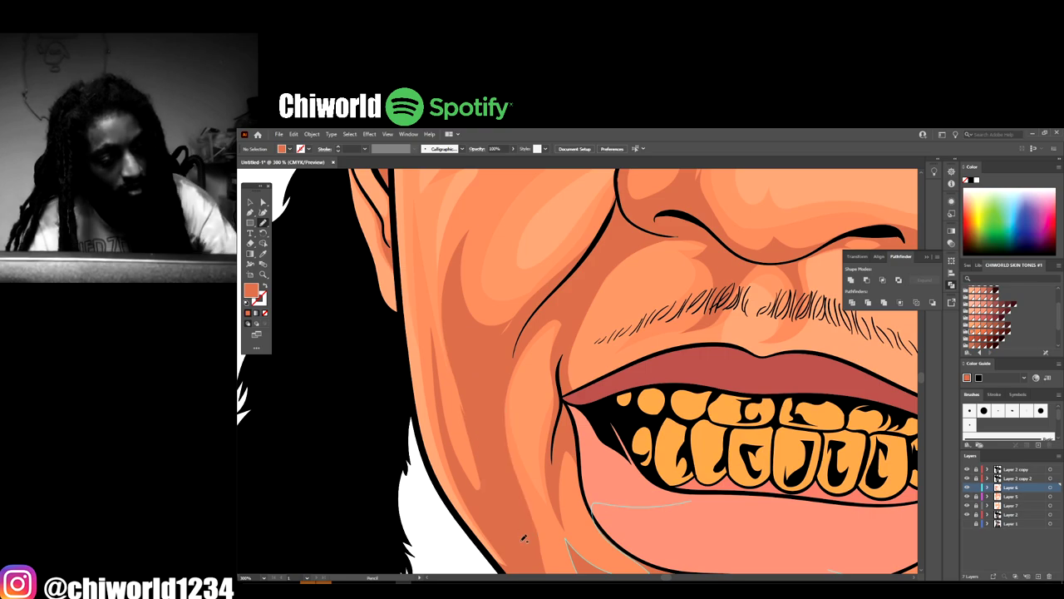
# Extend the left jaw shadow with a closed Pencil shape that follows the jawline down toward the chin
pyautogui.hotkey('ctrl', '-')
pyautogui.hotkey('ctrl', '-')
pyautogui.hotkey('ctrl', '-')
pyautogui.hotkey('ctrl', '-')
pyautogui.hotkey('ctrl', '-')
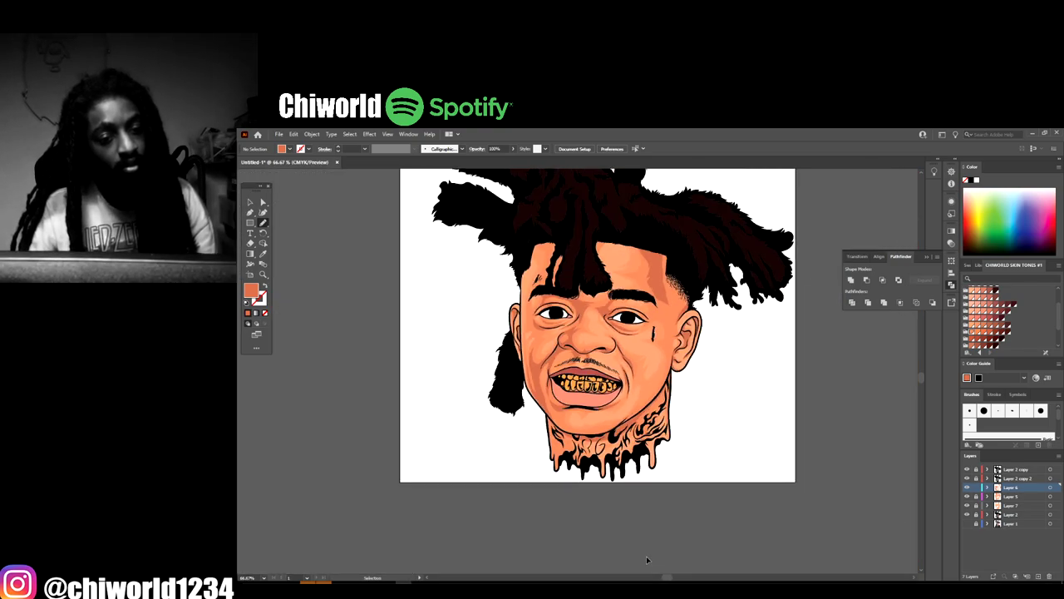
pyautogui.hotkey('ctrl', '+')
pyautogui.hotkey('ctrl', '+')
pyautogui.hotkey('ctrl', '+')
pyautogui.hotkey('ctrl', '+')
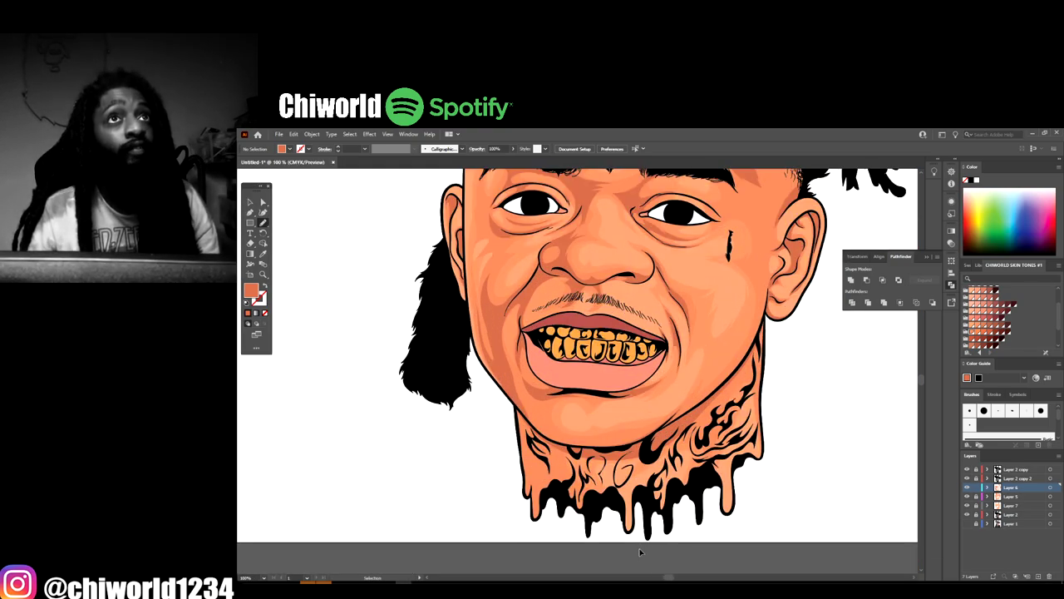
pyautogui.hotkey('ctrl', '+')
pyautogui.scroll(-2, 637, 548)
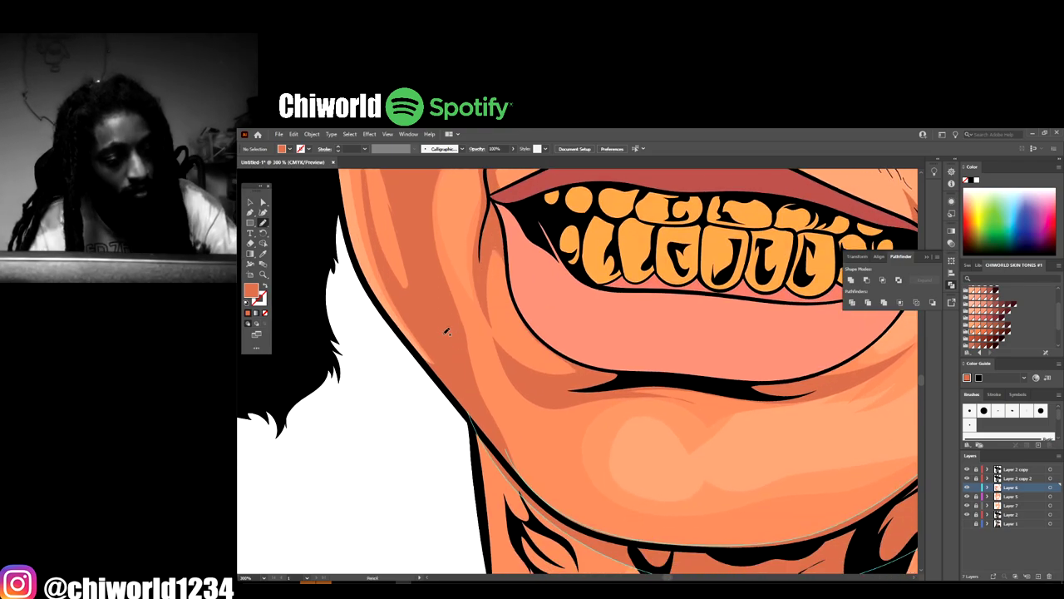
pyautogui.moveTo(446, 337)
pyautogui.mouseDown()
pyautogui.moveTo(514, 464)
pyautogui.moveTo(598, 536)
pyautogui.moveTo(511, 410)
pyautogui.moveTo(428, 196)
pyautogui.mouseUp()
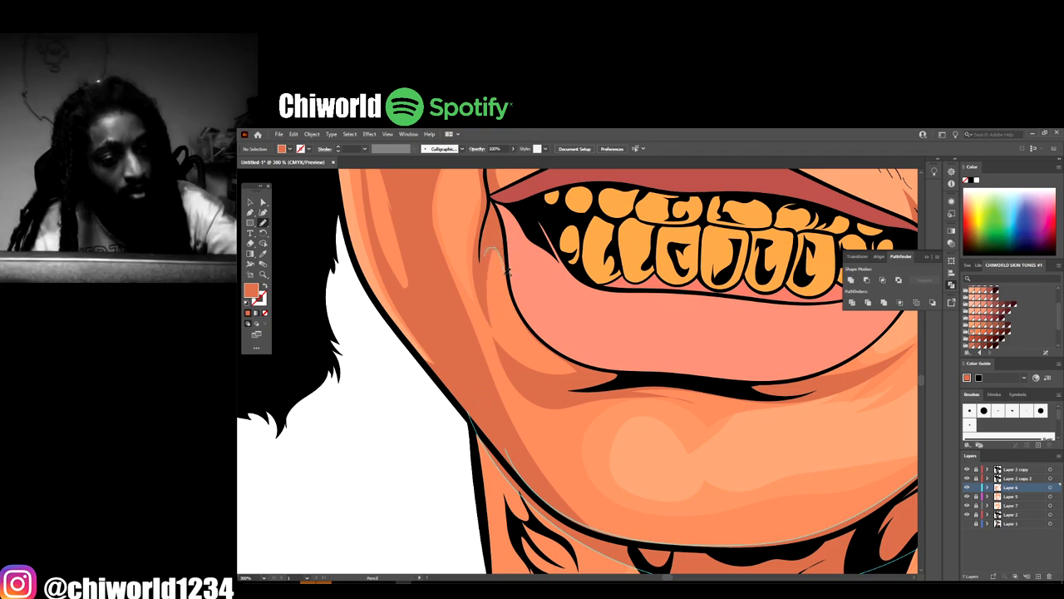
# Draw closed Pencil shadow shapes at the left mouth corner and around the underside of the lower lip
pyautogui.moveTo(507, 275)
pyautogui.mouseDown()
pyautogui.moveTo(547, 358)
pyautogui.moveTo(606, 370)
pyautogui.moveTo(516, 219)
pyautogui.moveTo(499, 249)
pyautogui.mouseUp()
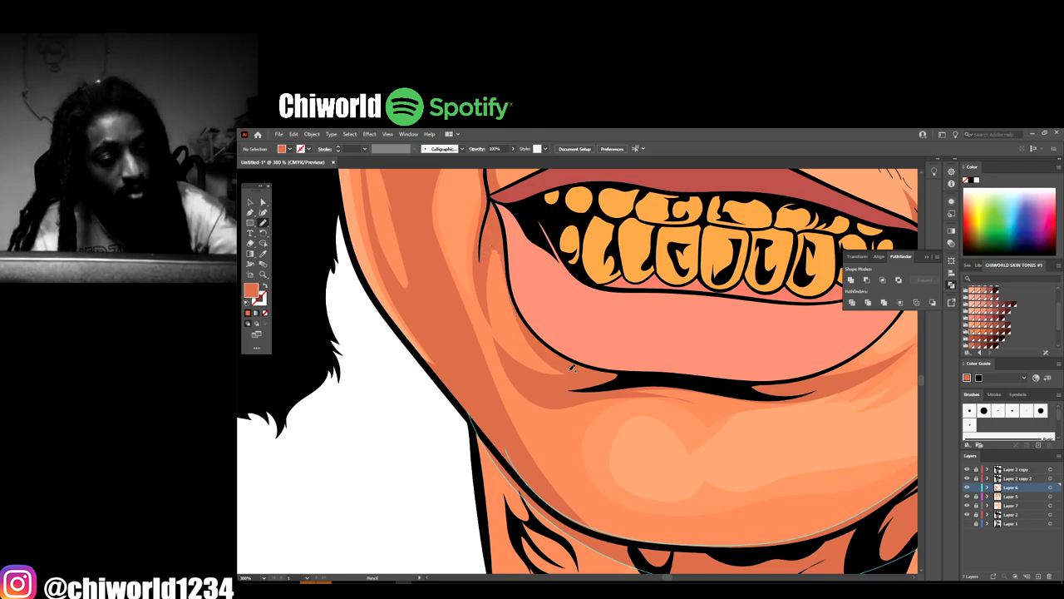
pyautogui.moveTo(572, 367); pyautogui.dragTo(501, 331)
pyautogui.moveTo(496, 323); pyautogui.dragTo(482, 277)
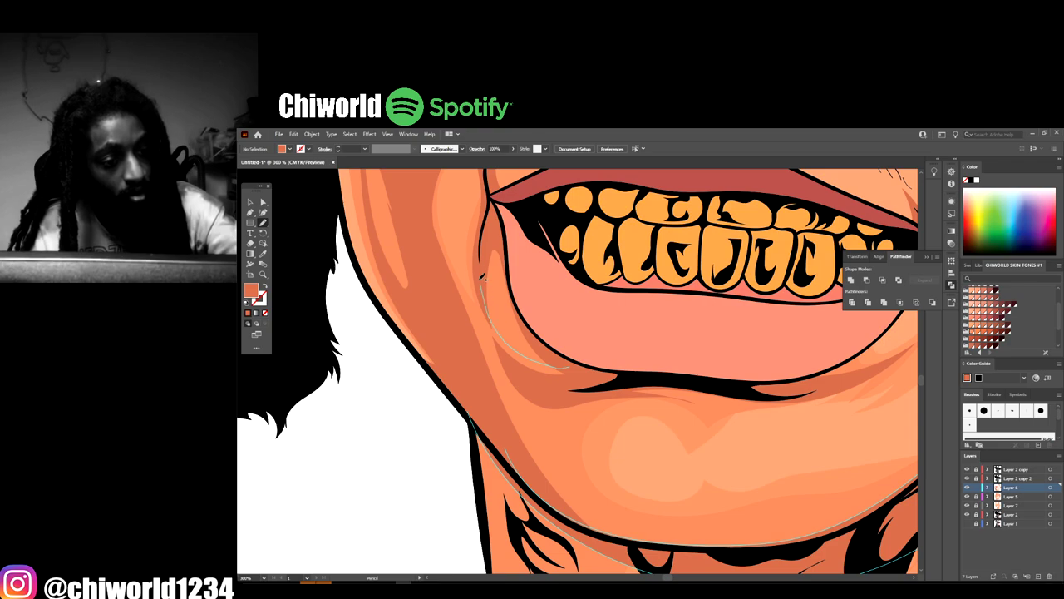
pyautogui.moveTo(483, 314); pyautogui.dragTo(515, 388)
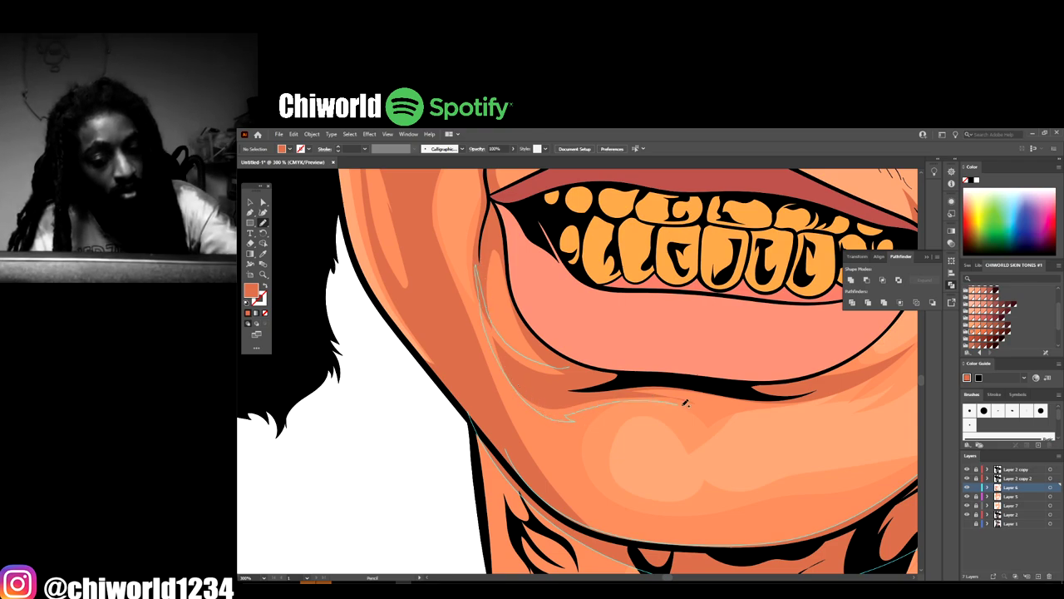
pyautogui.moveTo(713, 397); pyautogui.dragTo(698, 374)
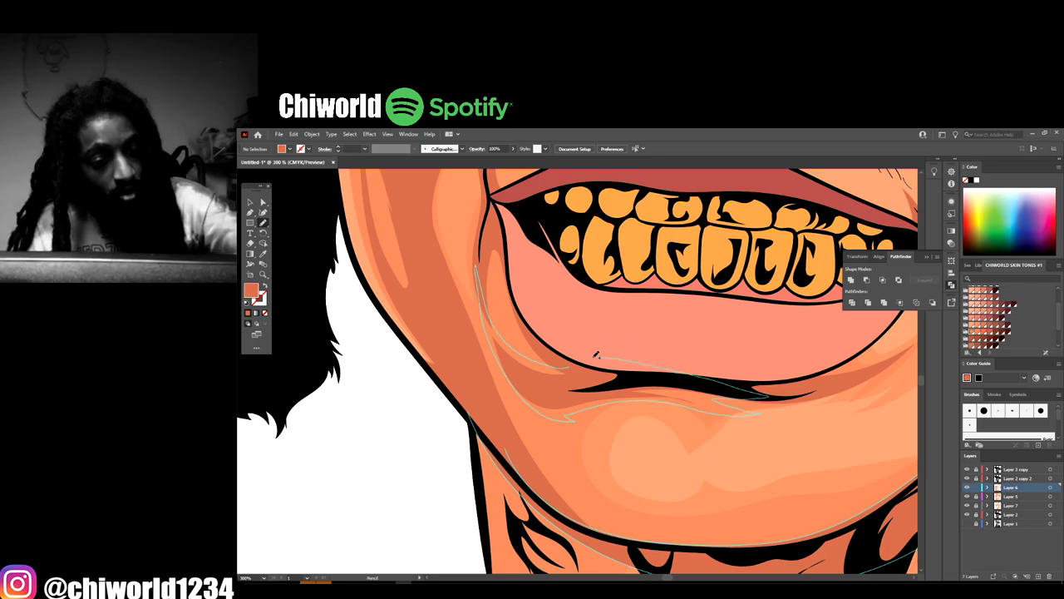
pyautogui.moveTo(595, 354); pyautogui.dragTo(586, 352)
# Draw a closed Pencil shadow shape along the bottom edge of the chin, following the jaw outline from left to right
pyautogui.scroll(-5, 715, 514)
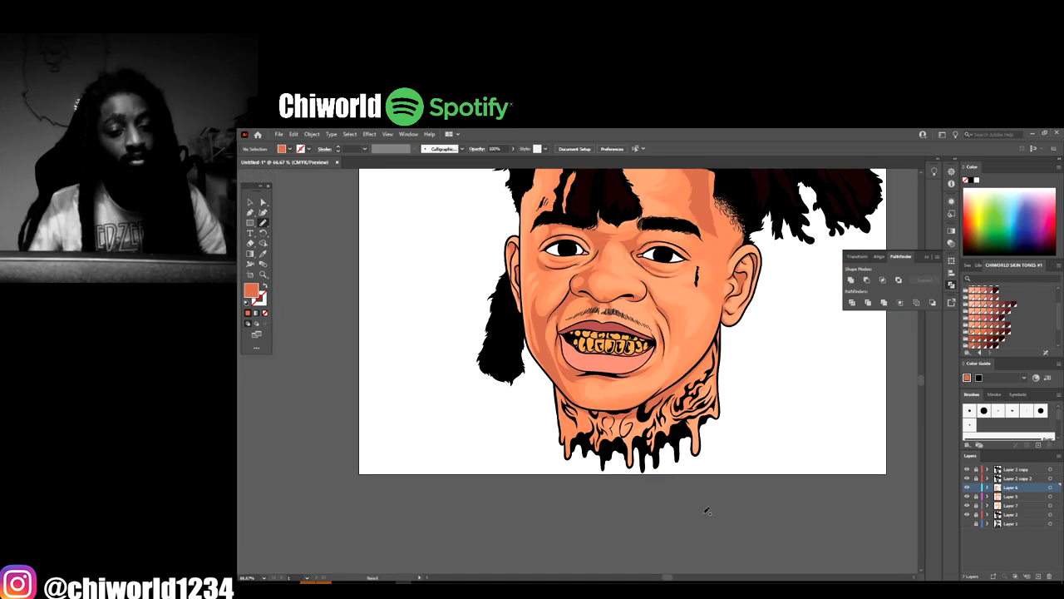
pyautogui.scroll(3, 699, 490)
pyautogui.scroll(3, 690, 490)
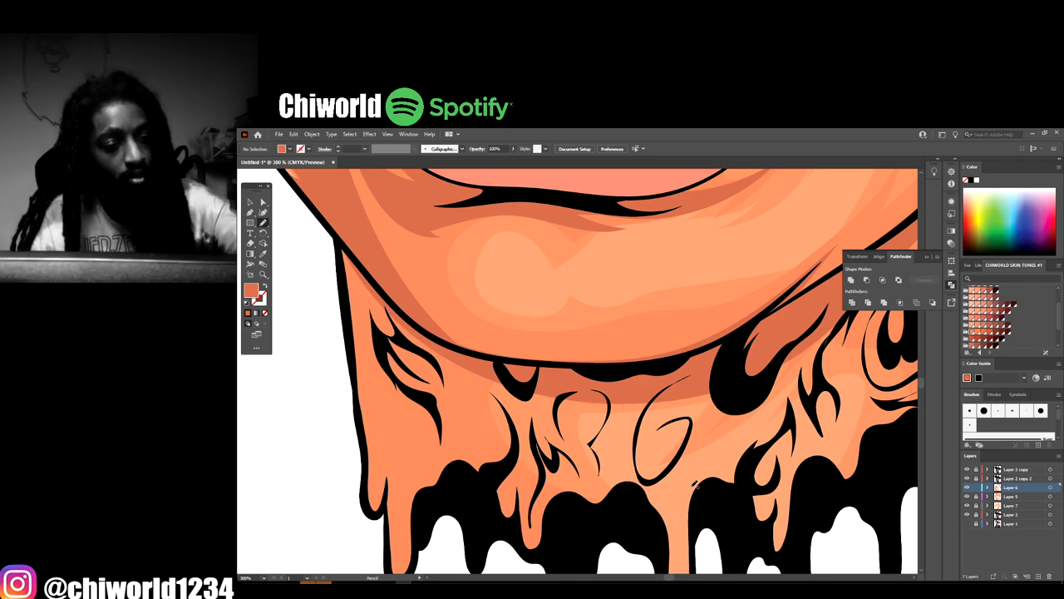
pyautogui.moveTo(422, 319)
pyautogui.mouseDown()
pyautogui.moveTo(499, 369)
pyautogui.moveTo(631, 380)
pyautogui.moveTo(738, 342)
pyautogui.moveTo(792, 303)
pyautogui.mouseUp()
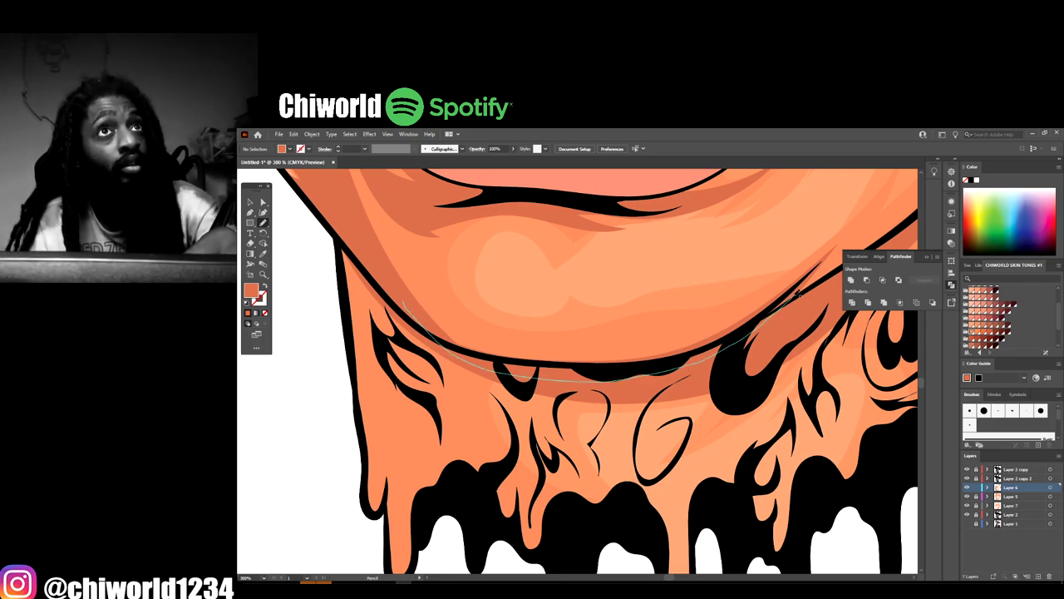
pyautogui.moveTo(640, 344); pyautogui.dragTo(588, 336)
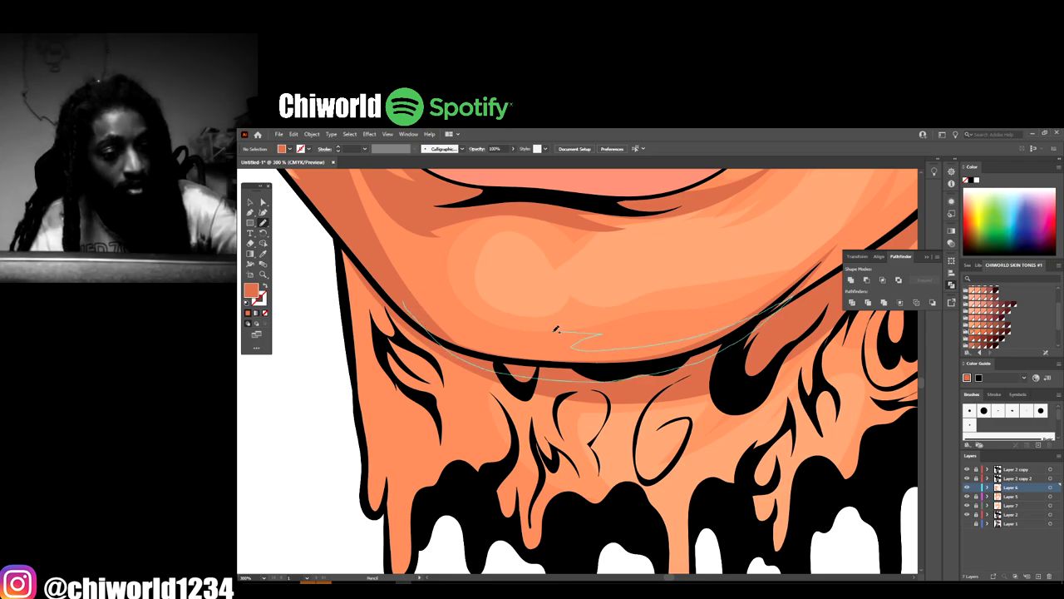
pyautogui.moveTo(505, 332)
pyautogui.mouseDown()
pyautogui.moveTo(456, 325)
pyautogui.moveTo(390, 266)
pyautogui.moveTo(410, 299)
pyautogui.mouseUp()
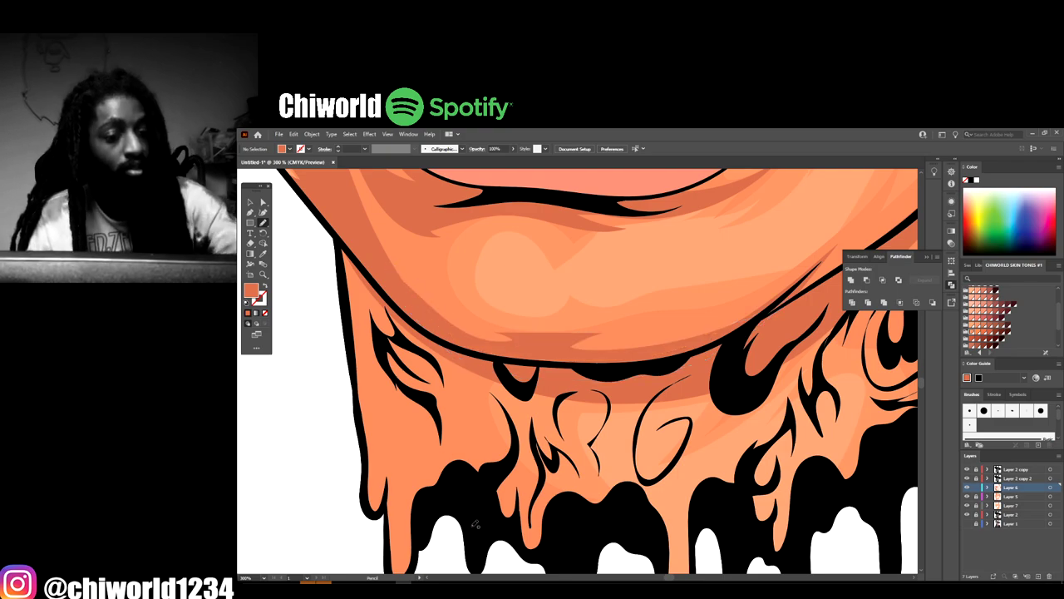
# Draw a large closed Pencil shadow shape over the left side of the neck, from under the jaw through the tattoos to the drips
pyautogui.hotkey('ctrl', '-')
pyautogui.hotkey('ctrl', '-')
pyautogui.hotkey('ctrl', '-')
pyautogui.hotkey('ctrl', '-')
pyautogui.hotkey('ctrl', '-')
pyautogui.scroll(1, 598, 542)
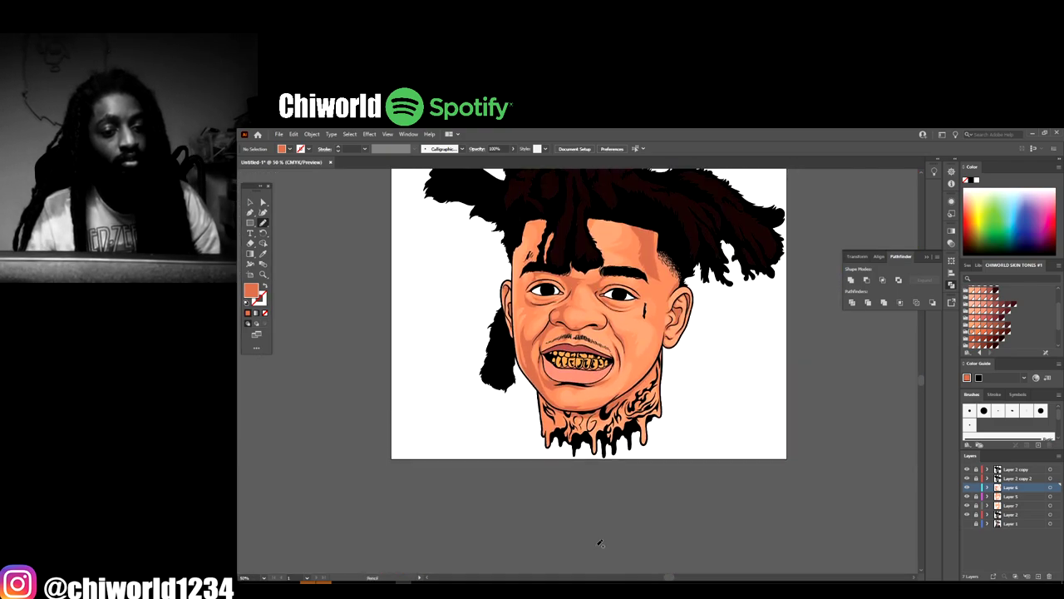
pyautogui.hotkey('ctrl', '=')
pyautogui.hotkey('ctrl', '=')
pyautogui.scroll(5, 595, 566)
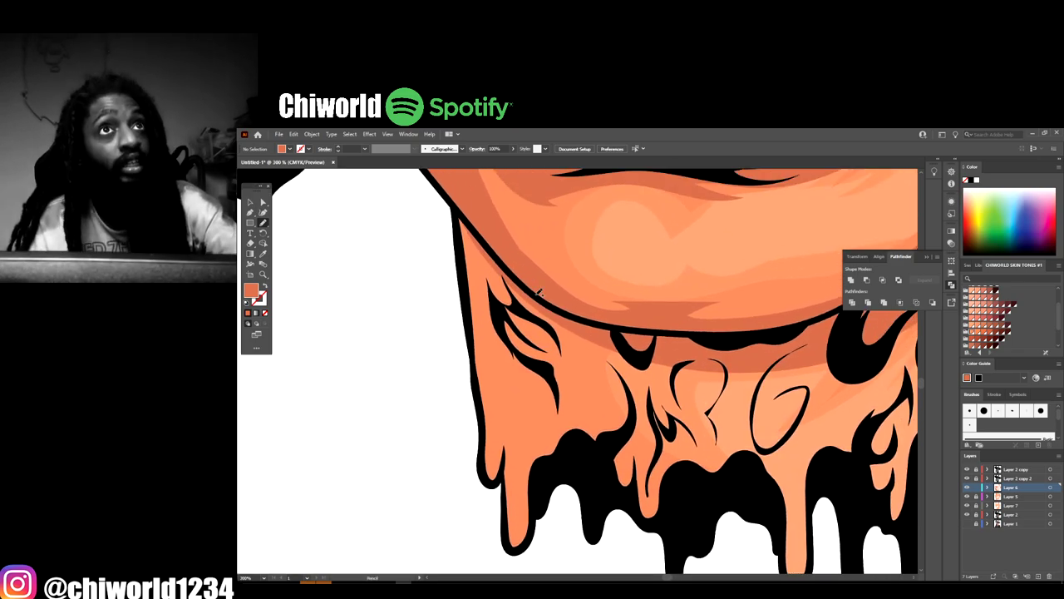
pyautogui.moveTo(564, 299); pyautogui.dragTo(616, 349)
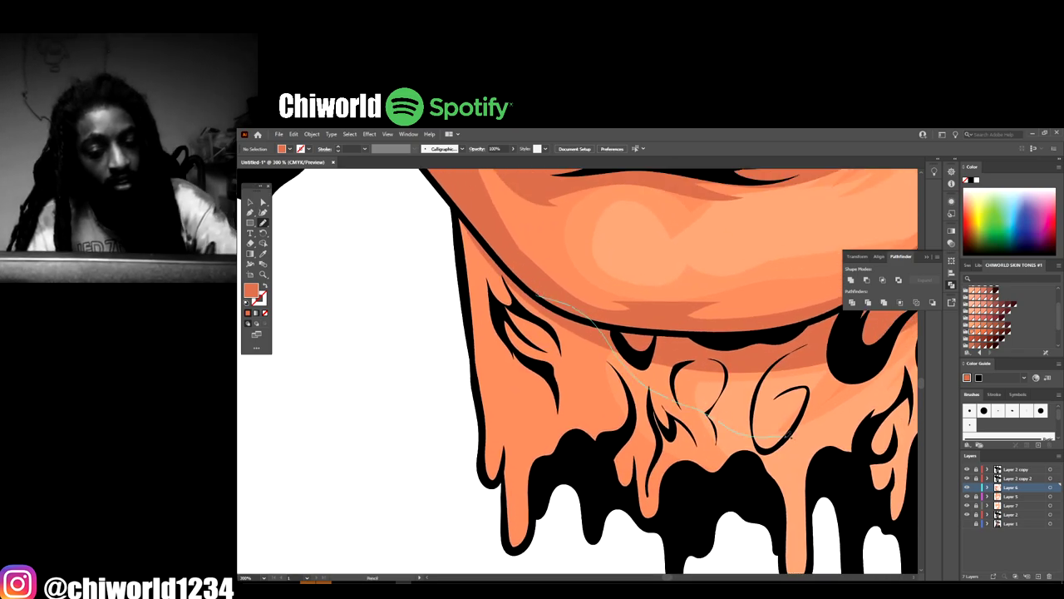
pyautogui.moveTo(789, 436)
pyautogui.mouseDown()
pyautogui.moveTo(673, 429)
pyautogui.moveTo(678, 444)
pyautogui.moveTo(605, 397)
pyautogui.moveTo(639, 462)
pyautogui.moveTo(672, 486)
pyautogui.moveTo(679, 505)
pyautogui.moveTo(653, 516)
pyautogui.moveTo(552, 468)
pyautogui.moveTo(532, 491)
pyautogui.moveTo(537, 415)
pyautogui.moveTo(530, 423)
pyautogui.moveTo(497, 329)
pyautogui.mouseUp()
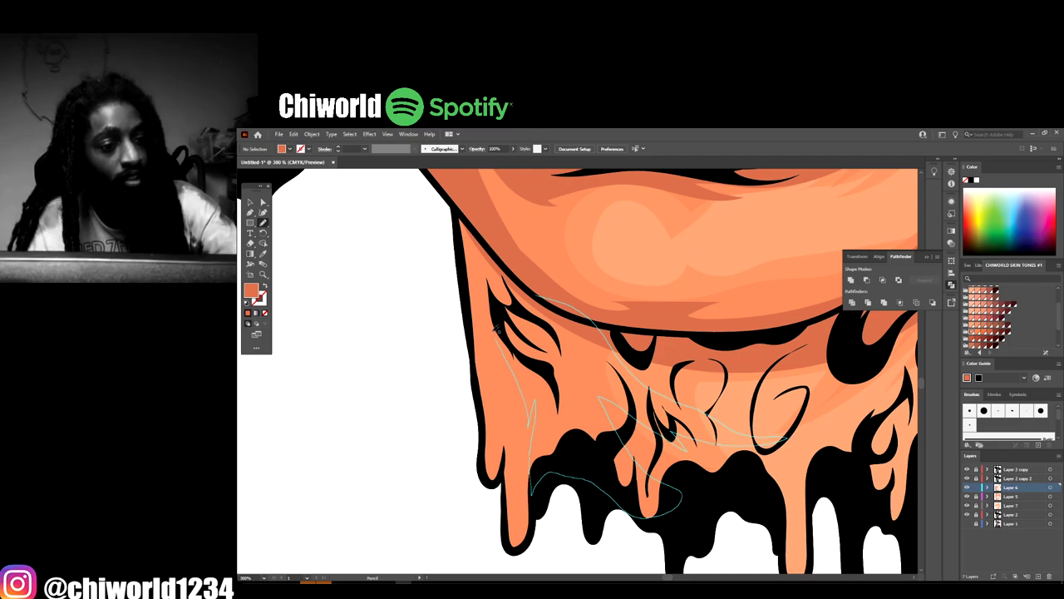
pyautogui.moveTo(459, 203); pyautogui.dragTo(459, 202)
# Examine the new neck and jaw shadows in the context of the whole portrait
pyautogui.hotkey('ctrl', '-')
pyautogui.hotkey('ctrl', '-')
pyautogui.hotkey('ctrl', '-')
pyautogui.hotkey('ctrl', '-')
pyautogui.hotkey('ctrl', '-')
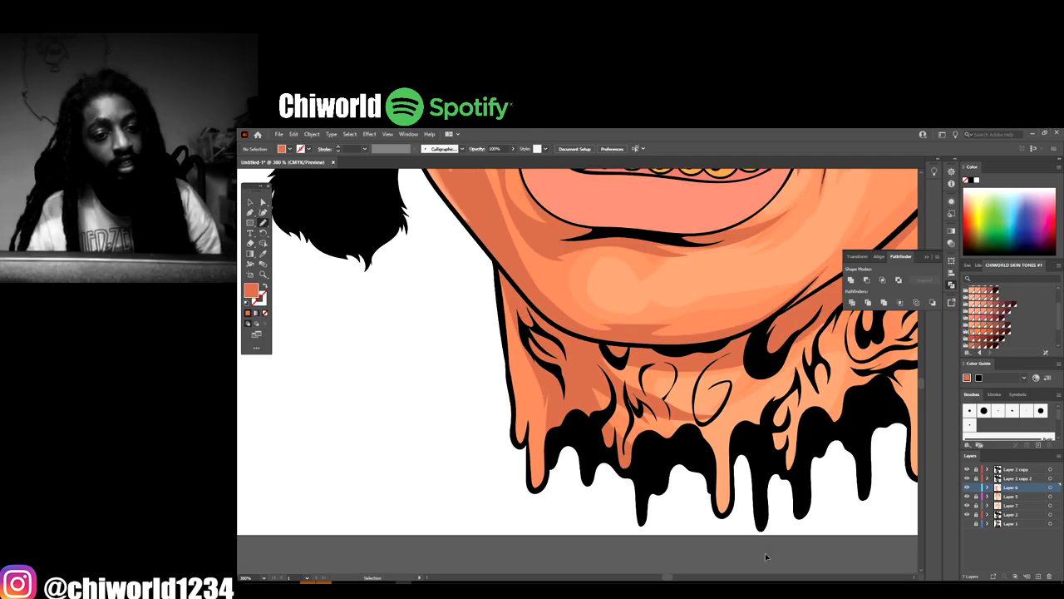
pyautogui.scroll(2, 772, 535)
pyautogui.hotkey('ctrl', '+')
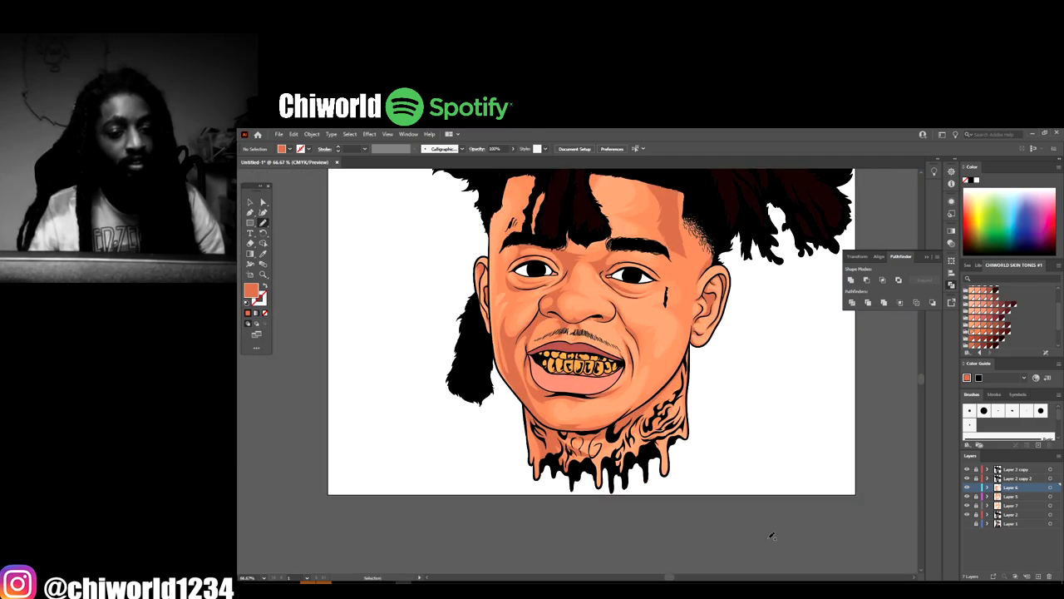
# Draw a closed Pencil shadow shape on the right cheek, running along the smile line with pointed edges toward the cheek highlight
pyautogui.hotkey('ctrl', '+')
pyautogui.hotkey('ctrl', '+')
pyautogui.hotkey('ctrl', '+')
pyautogui.hotkey('ctrl', '+')
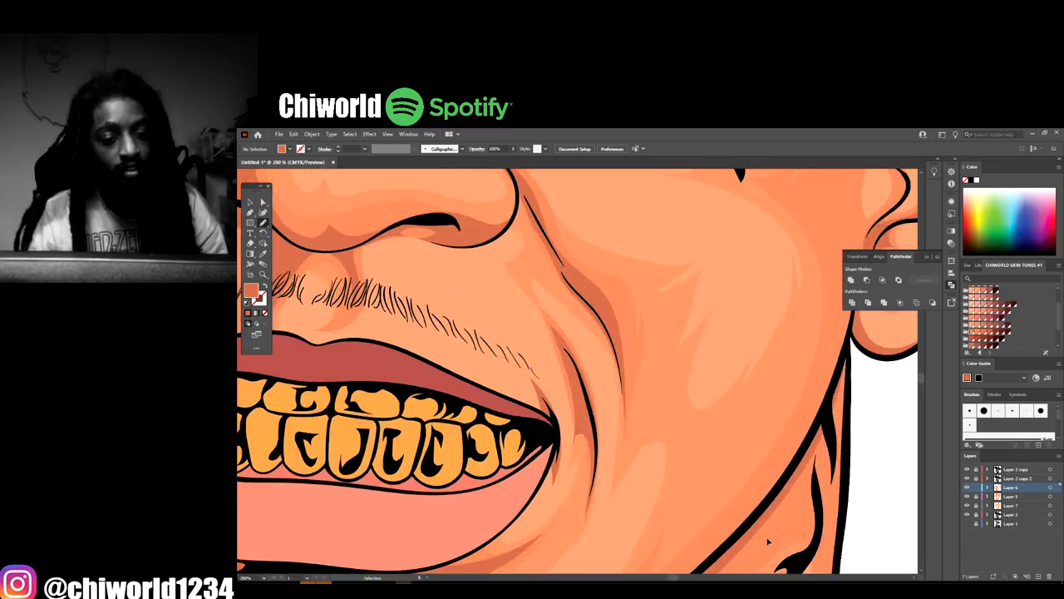
pyautogui.moveTo(521, 258)
pyautogui.mouseDown()
pyautogui.moveTo(570, 328)
pyautogui.moveTo(586, 470)
pyautogui.mouseUp()
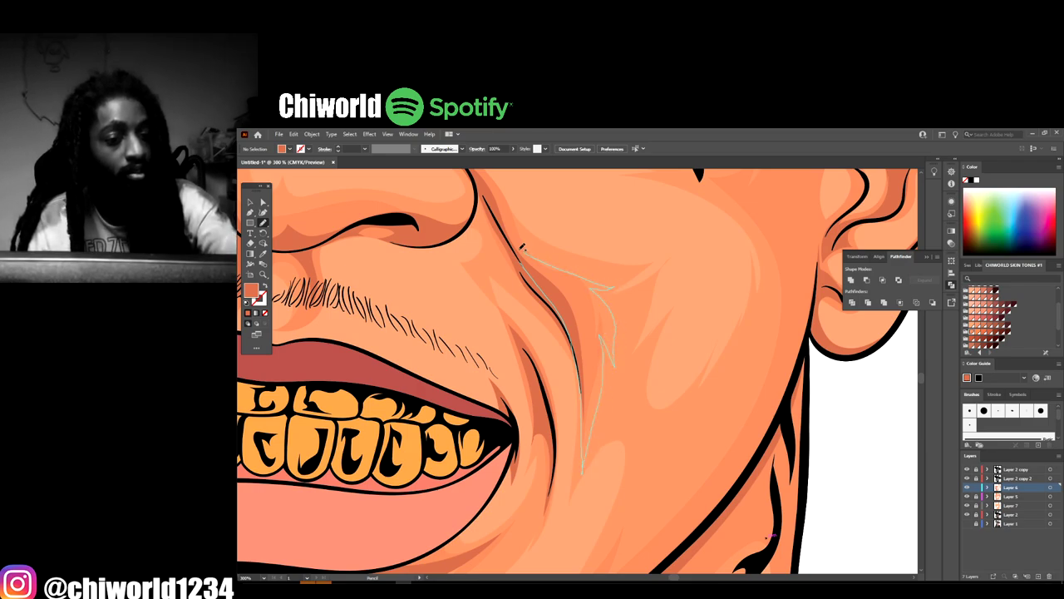
pyautogui.moveTo(523, 246); pyautogui.dragTo(520, 249)
# Examine the new cheek shadow in the context of the whole portrait
pyautogui.hotkey('ctrl', '-')
pyautogui.hotkey('ctrl', '-')
pyautogui.hotkey('ctrl', '-')
pyautogui.hotkey('ctrl', '-')
pyautogui.hotkey('ctrl', '-')
pyautogui.hotkey('ctrl', '-')
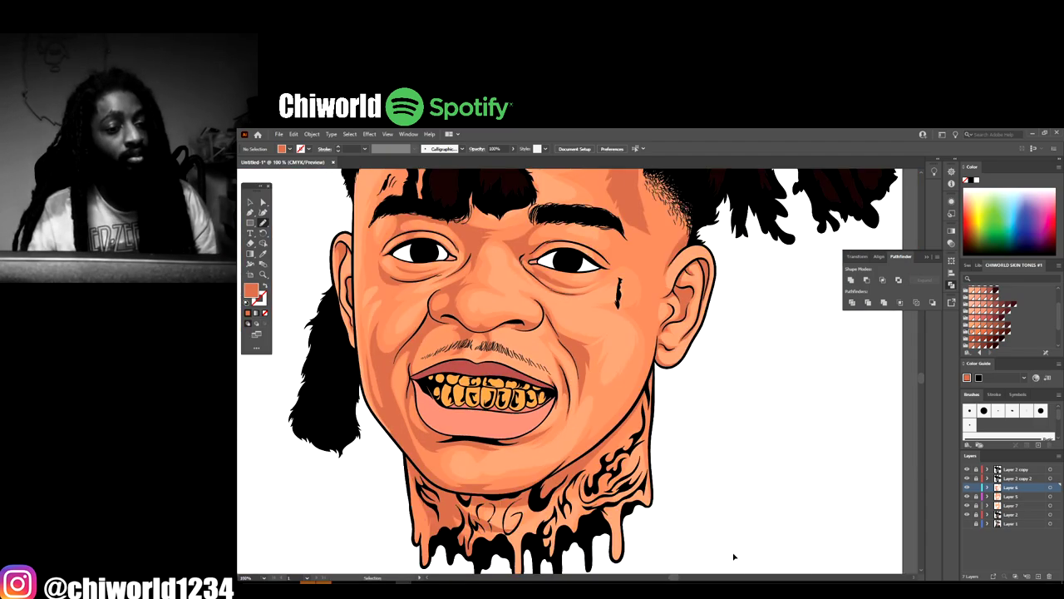
pyautogui.hotkey('ctrl', '+')
pyautogui.hotkey('ctrl', '+')
pyautogui.hotkey('ctrl', '+')
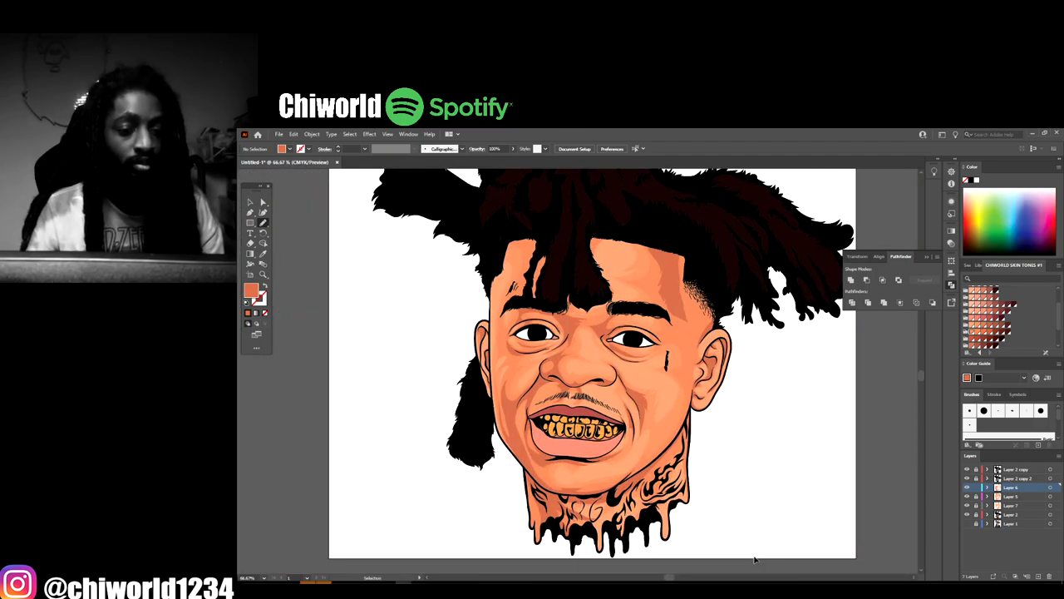
pyautogui.hotkey('ctrl', '+')
pyautogui.hotkey('ctrl', '+')
pyautogui.hotkey('ctrl', '+')
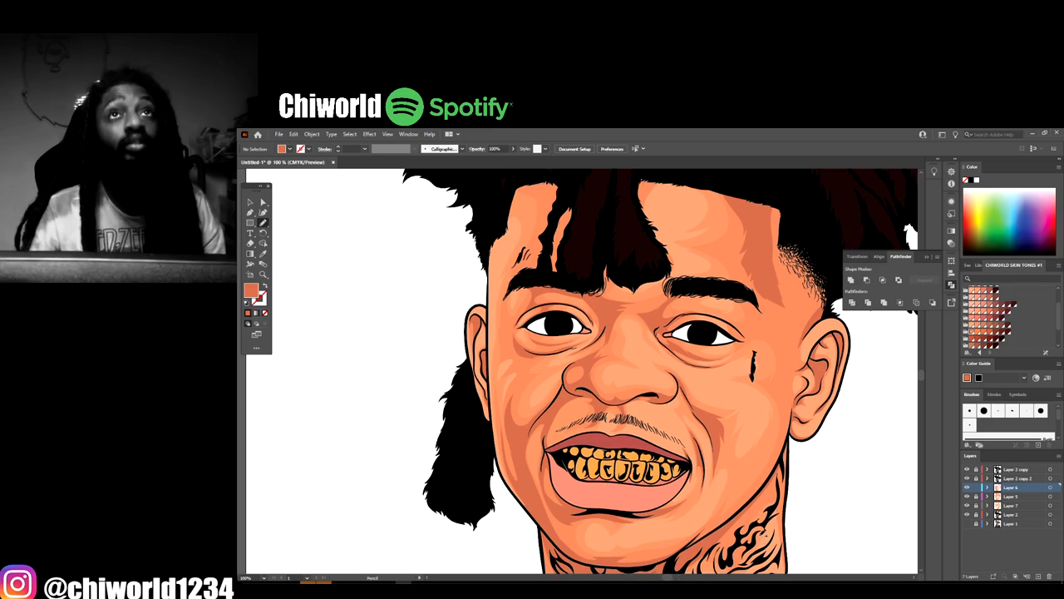
# Draw closed Pencil shadow shapes around the inner corner and upper lid of the right eye, reaching up to the eyebrow and nose bridge
pyautogui.hotkey('ctrl', '+')
pyautogui.hscroll(5, 760, 537)
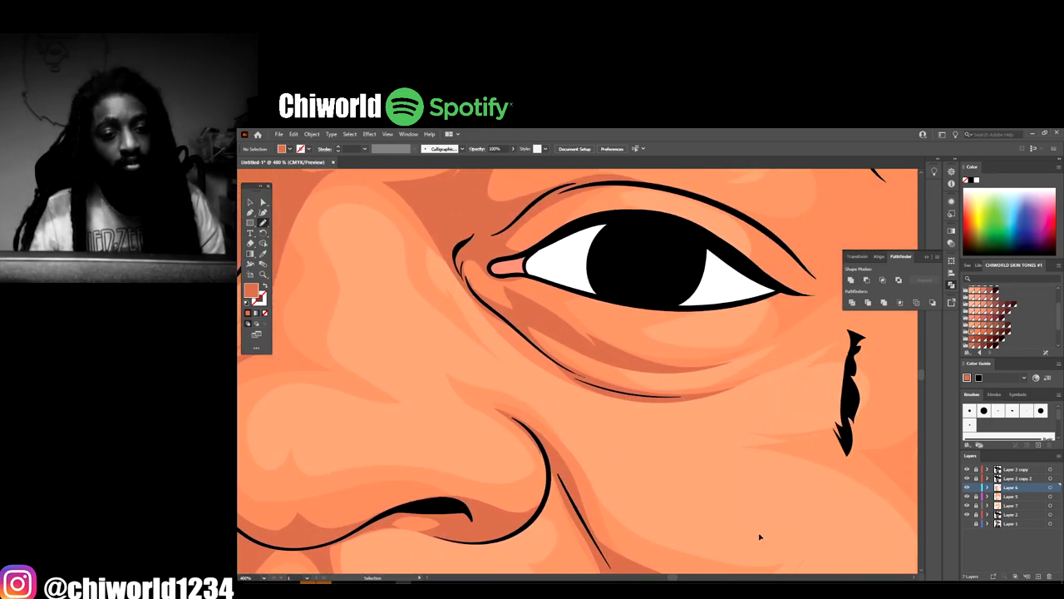
pyautogui.scroll(2, 762, 529)
pyautogui.moveTo(466, 291)
pyautogui.mouseDown()
pyautogui.moveTo(548, 306)
pyautogui.moveTo(612, 284)
pyautogui.moveTo(573, 287)
pyautogui.moveTo(550, 273)
pyautogui.moveTo(564, 256)
pyautogui.moveTo(646, 246)
pyautogui.moveTo(767, 316)
pyautogui.moveTo(767, 346)
pyautogui.moveTo(819, 354)
pyautogui.moveTo(717, 263)
pyautogui.moveTo(646, 233)
pyautogui.moveTo(566, 228)
pyautogui.moveTo(463, 291)
pyautogui.mouseUp()
pyautogui.scroll(1, 431, 313)
pyautogui.scroll(4, 431, 312)
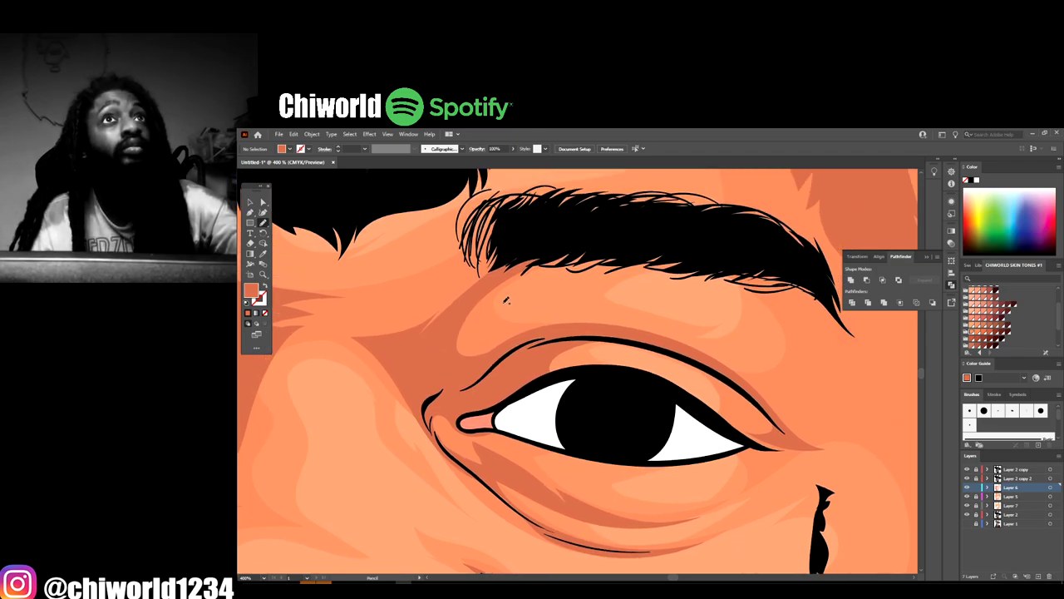
pyautogui.moveTo(442, 389)
pyautogui.mouseDown()
pyautogui.moveTo(532, 376)
pyautogui.moveTo(574, 281)
pyautogui.moveTo(449, 356)
pyautogui.moveTo(472, 301)
pyautogui.mouseUp()
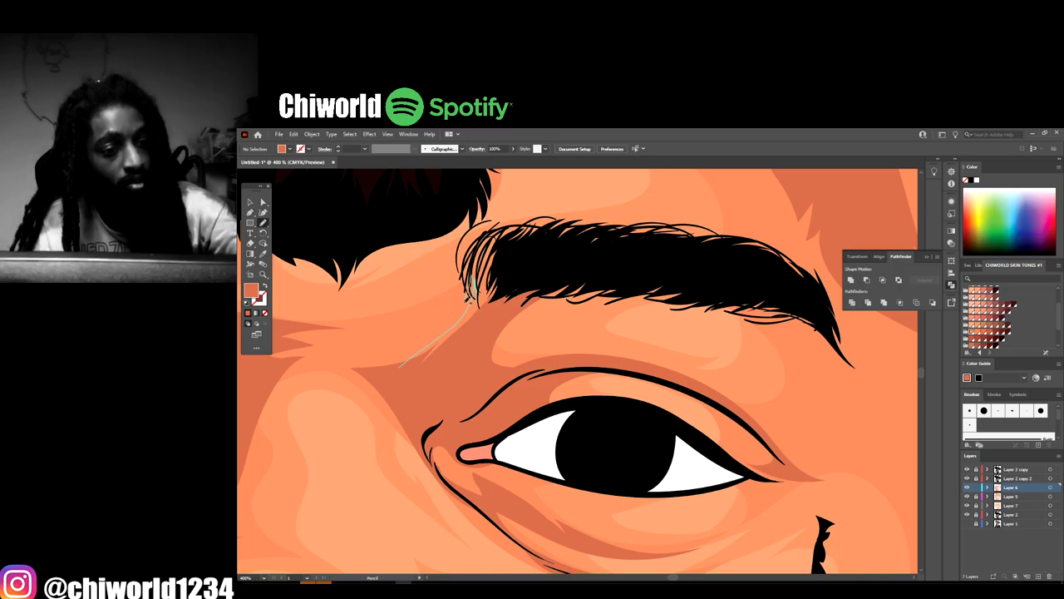
pyautogui.moveTo(468, 300)
pyautogui.mouseDown()
pyautogui.moveTo(467, 239)
pyautogui.moveTo(490, 231)
pyautogui.moveTo(459, 341)
pyautogui.moveTo(401, 366)
pyautogui.mouseUp()
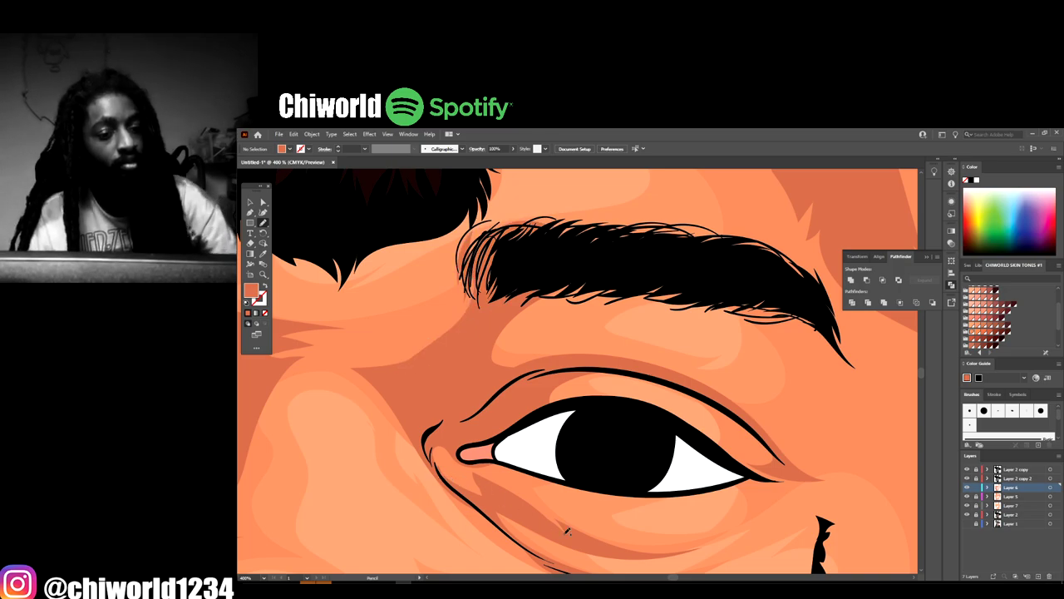
pyautogui.scroll(-3, 602, 533)
pyautogui.scroll(2, 602, 533)
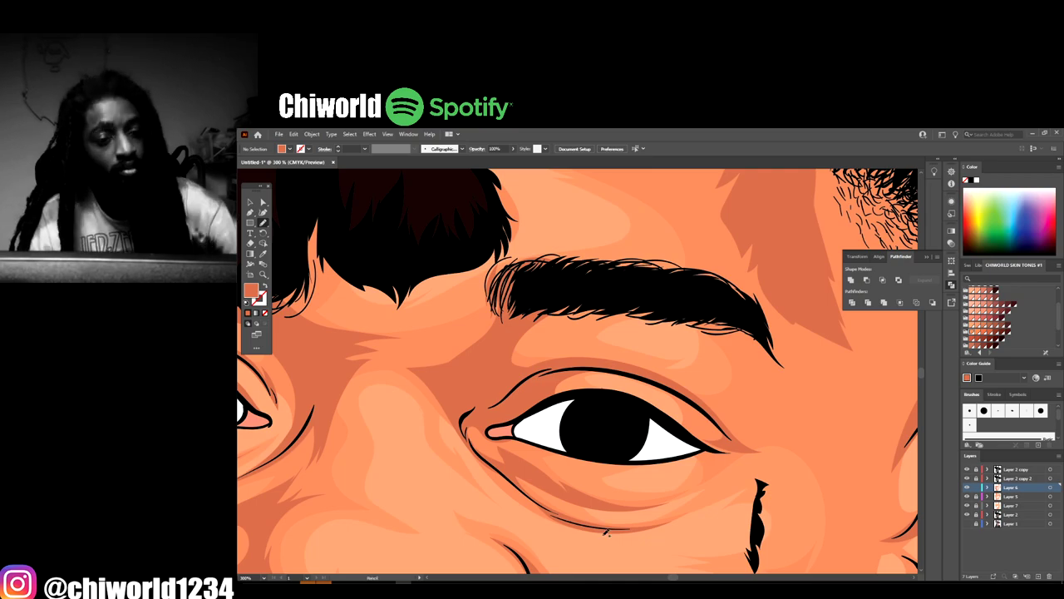
pyautogui.moveTo(515, 337)
pyautogui.mouseDown()
pyautogui.moveTo(607, 316)
pyautogui.moveTo(603, 284)
pyautogui.moveTo(512, 336)
pyautogui.mouseUp()
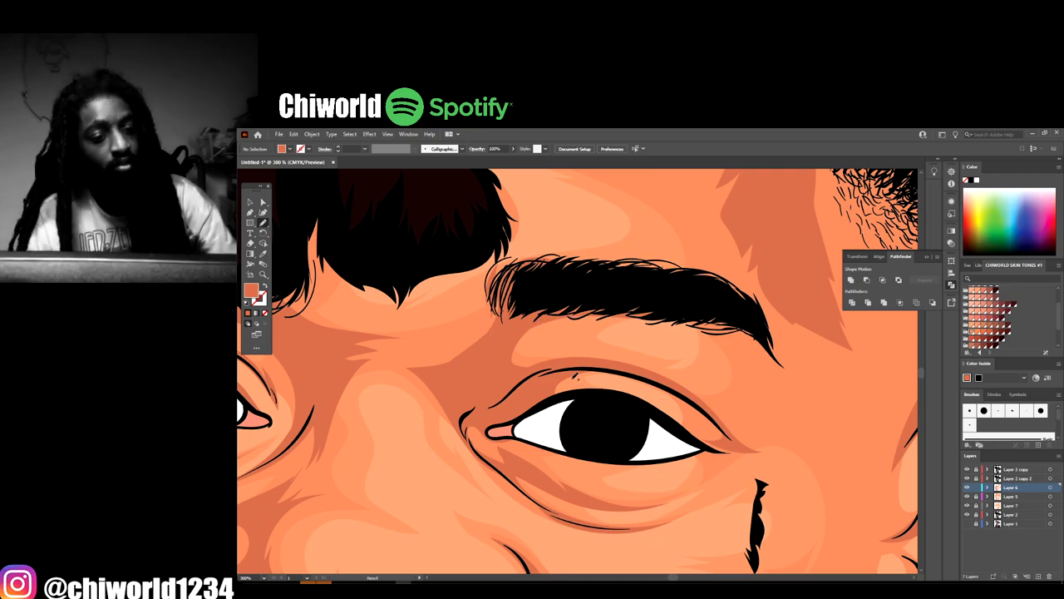
# Draw a closed Pencil shadow shape from the outer corner of the left eye down around the bag beneath it
pyautogui.hotkey('ctrl', '-')
pyautogui.scroll(-5, 611, 422)
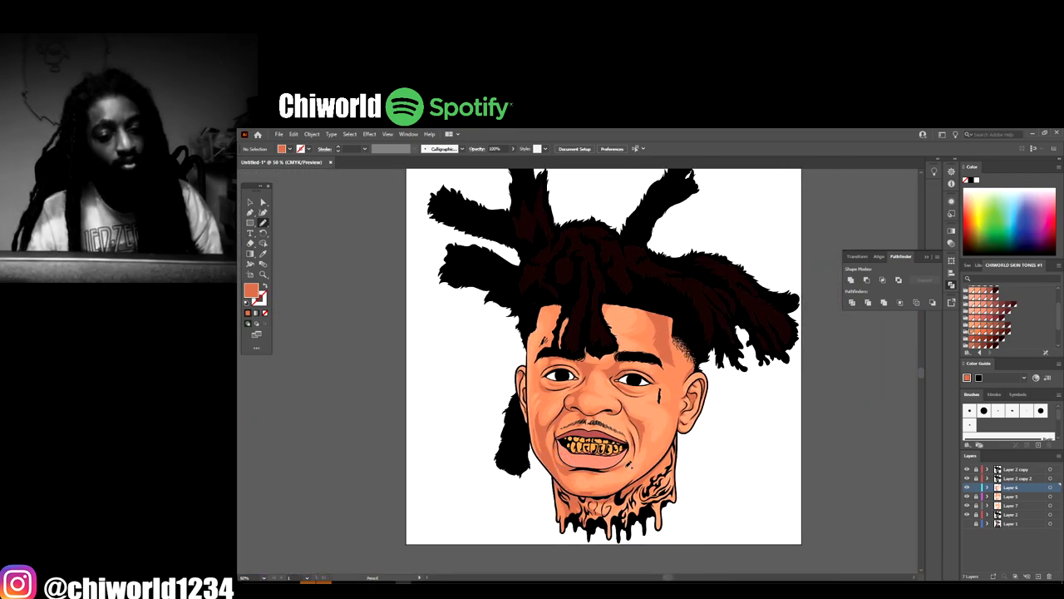
pyautogui.scroll(2, 669, 470)
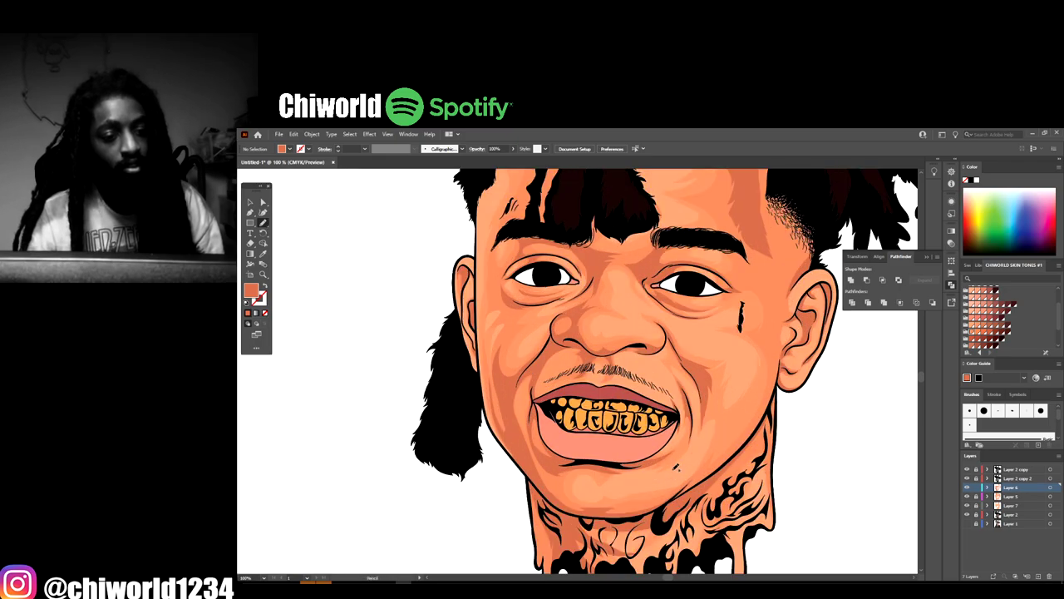
pyautogui.scroll(3, 669, 471)
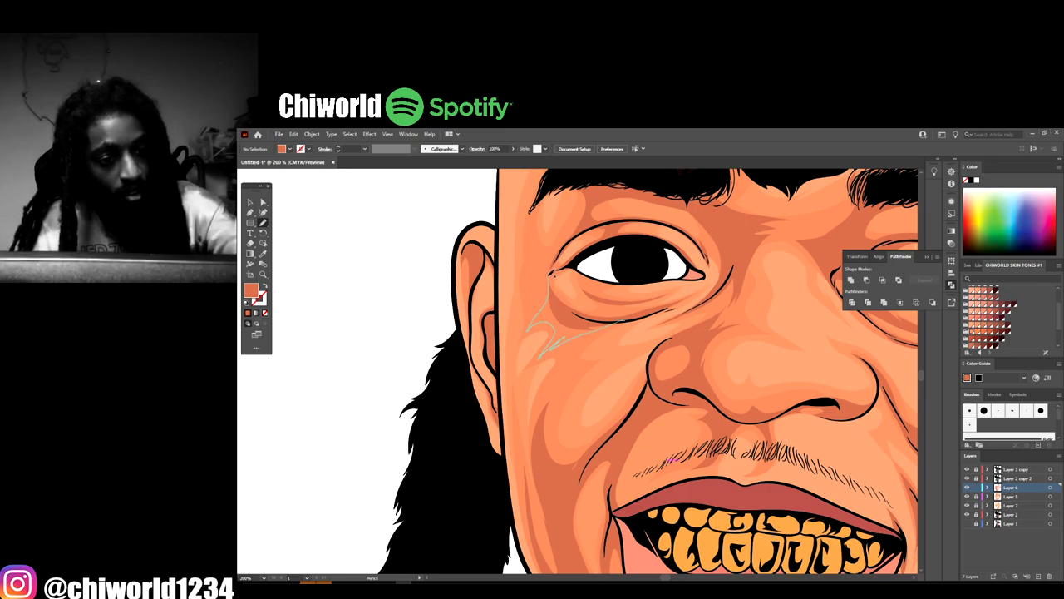
pyautogui.moveTo(568, 301)
pyautogui.mouseDown()
pyautogui.moveTo(613, 316)
pyautogui.moveTo(547, 373)
pyautogui.moveTo(529, 406)
pyautogui.mouseUp()
# Draw a closed Pencil shadow shape on the left side of the forehead, between the hairline, the hanging hair strands and the left eyebrow
pyautogui.scroll(5, 582, 349)
pyautogui.scroll(5, 654, 446)
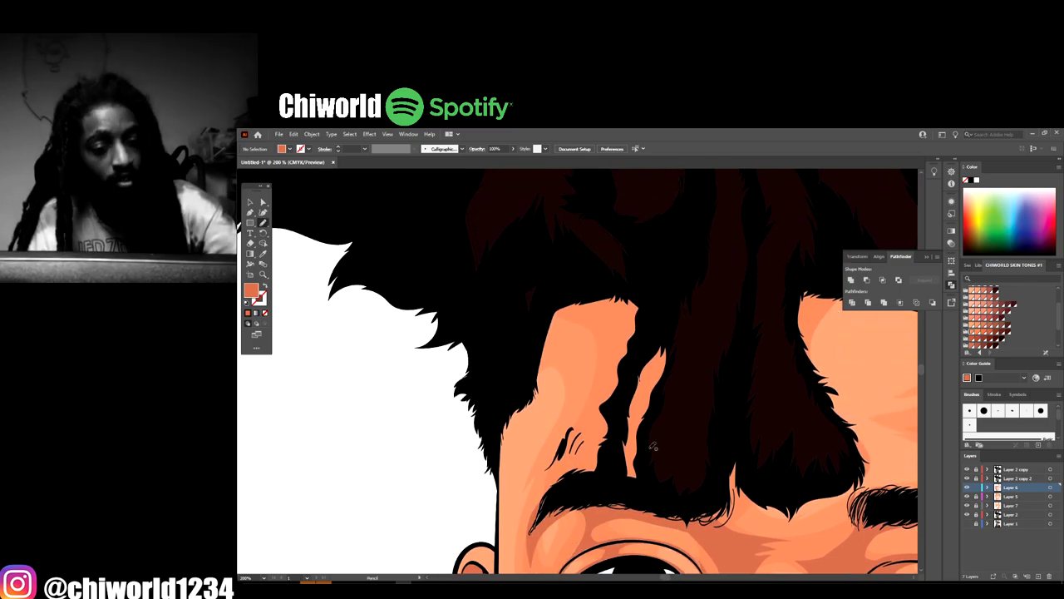
pyautogui.moveTo(653, 447)
pyautogui.mouseDown()
pyautogui.moveTo(556, 494)
pyautogui.moveTo(617, 359)
pyautogui.mouseUp()
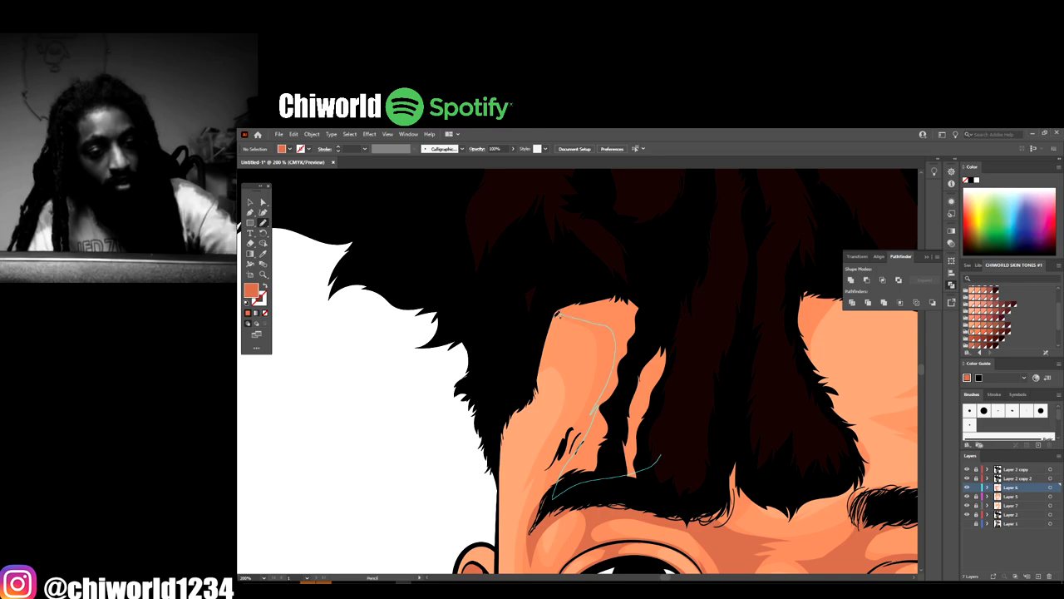
pyautogui.moveTo(558, 314)
pyautogui.mouseDown()
pyautogui.moveTo(660, 261)
pyautogui.moveTo(660, 390)
pyautogui.mouseUp()
pyautogui.moveTo(747, 339)
pyautogui.mouseDown()
pyautogui.moveTo(803, 384)
pyautogui.moveTo(805, 262)
pyautogui.moveTo(745, 354)
pyautogui.mouseUp()
pyautogui.hotkey('ctrl', '-')
pyautogui.hotkey('ctrl', '-')
pyautogui.hotkey('ctrl', '-')
pyautogui.hotkey('ctrl', '-')
pyautogui.hotkey('ctrl', '-')
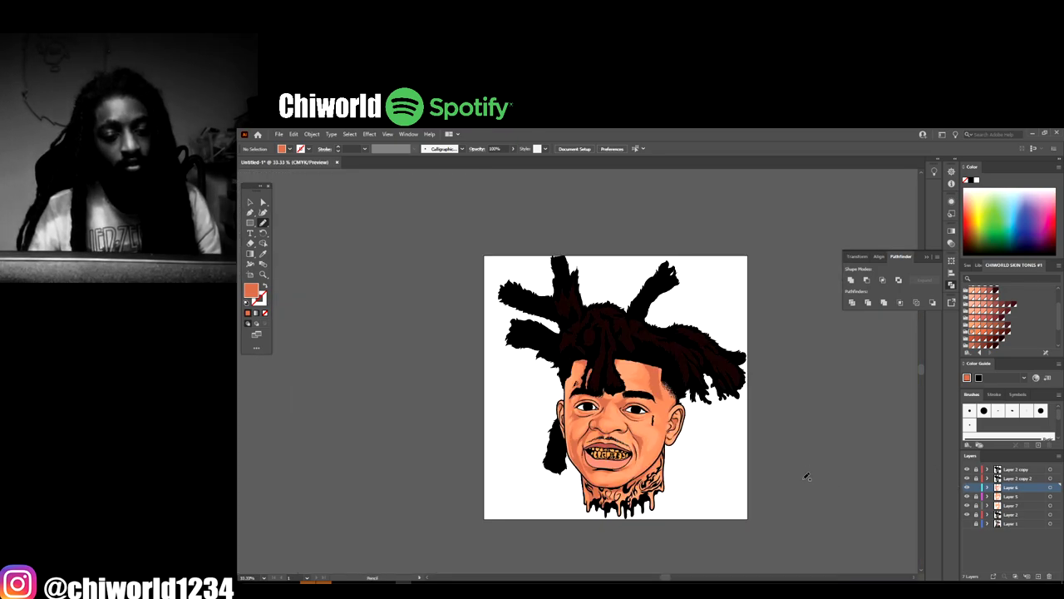
# Draw a closed Pencil shadow shape along the right jawline, from the chin up toward the earlobe
pyautogui.scroll(-2, 766, 470)
pyautogui.scroll(3, 762, 462)
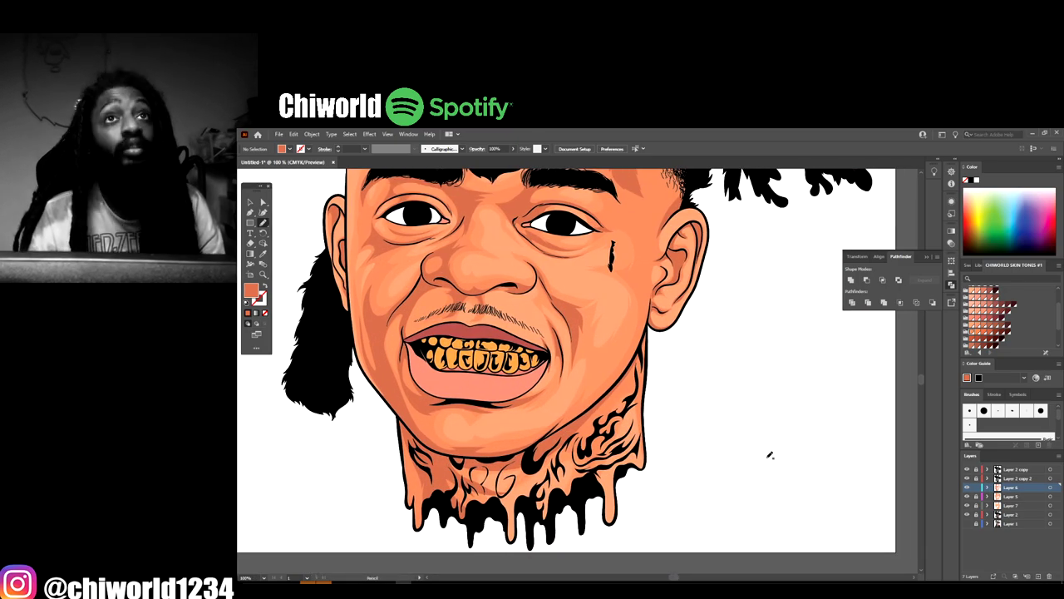
pyautogui.scroll(3, 767, 461)
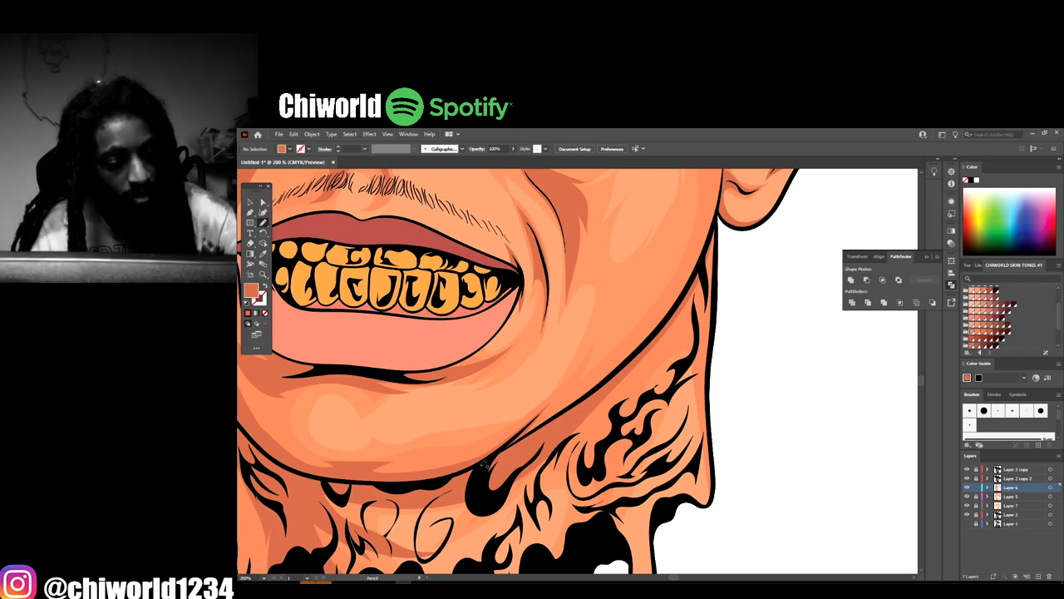
pyautogui.moveTo(484, 463); pyautogui.dragTo(511, 435)
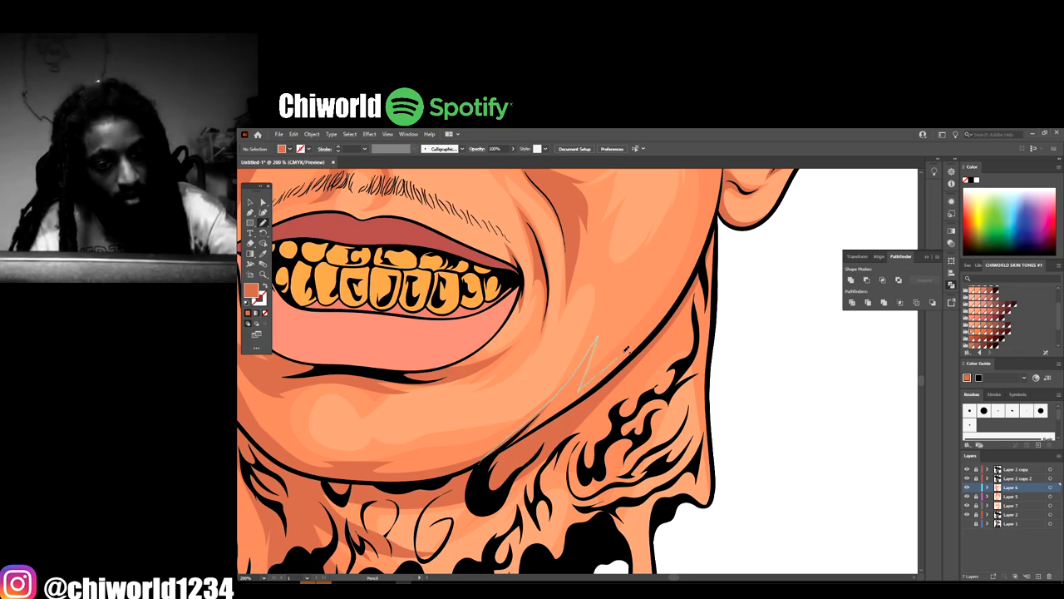
pyautogui.moveTo(727, 185)
pyautogui.mouseDown()
pyautogui.moveTo(699, 278)
pyautogui.moveTo(617, 390)
pyautogui.moveTo(491, 462)
pyautogui.mouseUp()
pyautogui.scroll(3, 427, 498)
pyautogui.scroll(-3, 441, 499)
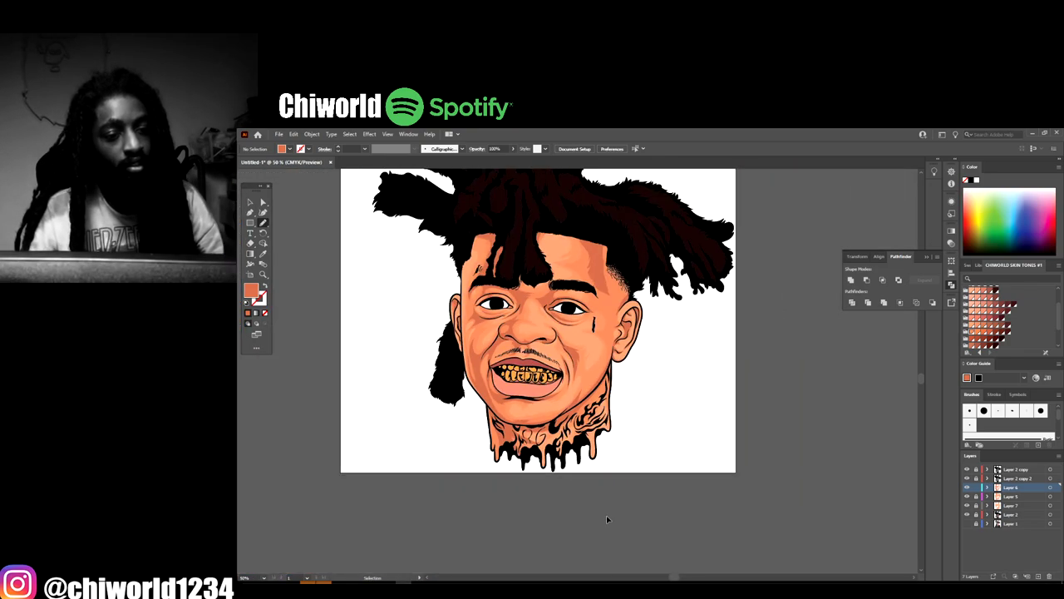
# Draw a closed Pencil shadow shape between the top of the right ear and the sideburn
pyautogui.scroll(2, 606, 516)
pyautogui.scroll(1, 608, 517)
pyautogui.scroll(2, 608, 516)
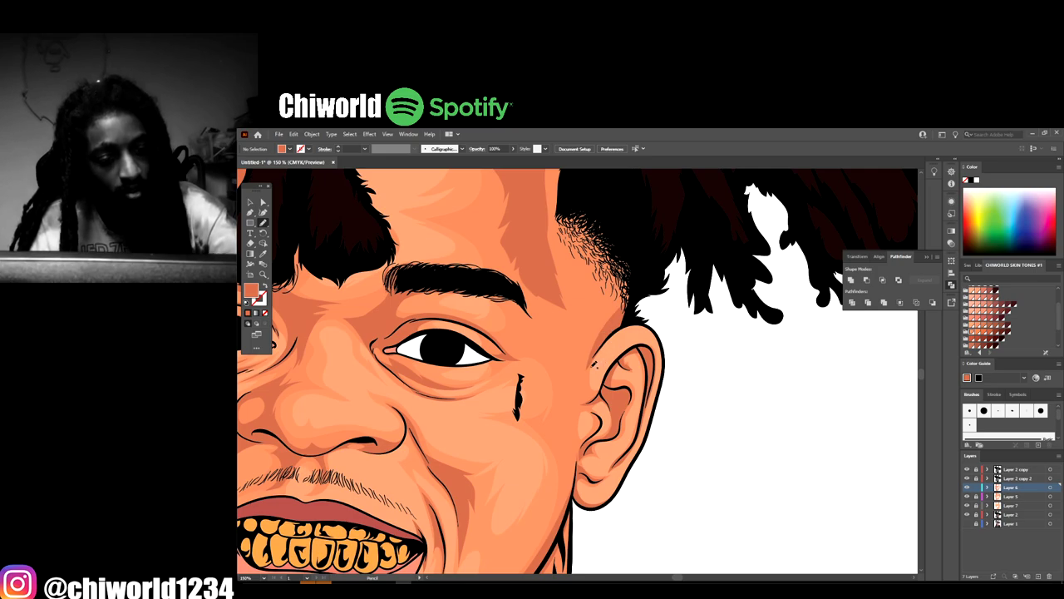
pyautogui.moveTo(588, 364)
pyautogui.mouseDown()
pyautogui.moveTo(621, 294)
pyautogui.moveTo(635, 299)
pyautogui.moveTo(629, 317)
pyautogui.moveTo(576, 241)
pyautogui.moveTo(571, 184)
pyautogui.moveTo(627, 301)
pyautogui.mouseUp()
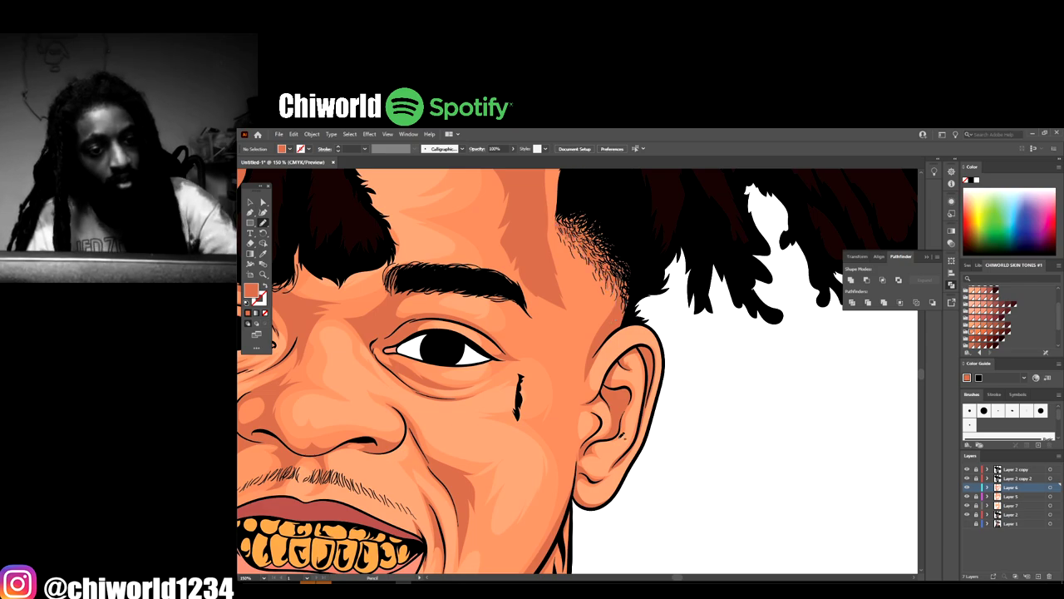
pyautogui.scroll(-4, 744, 521)
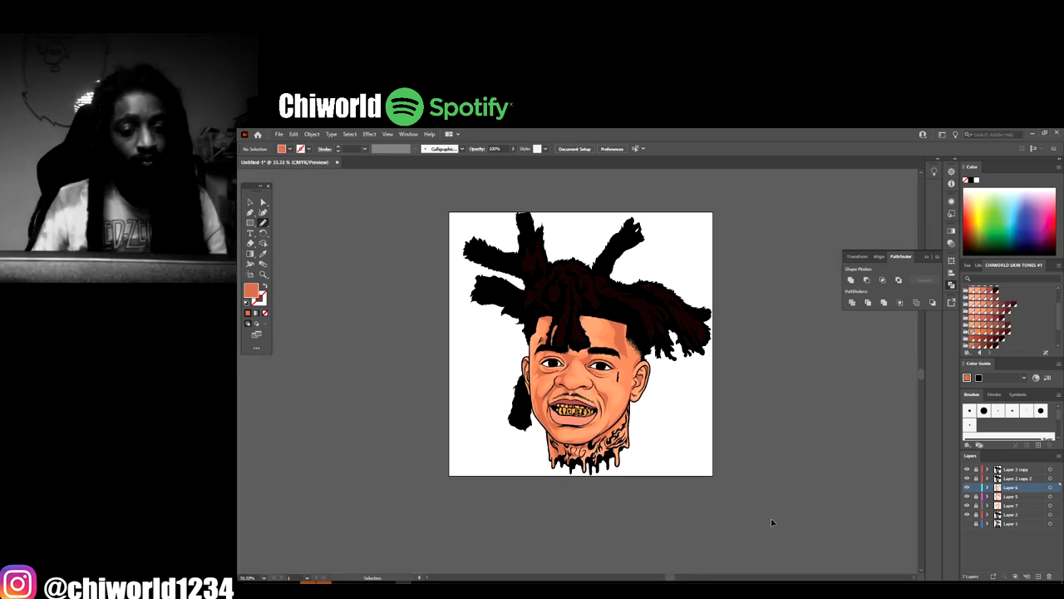
pyautogui.scroll(2, 773, 519)
pyautogui.scroll(-2, 880, 536)
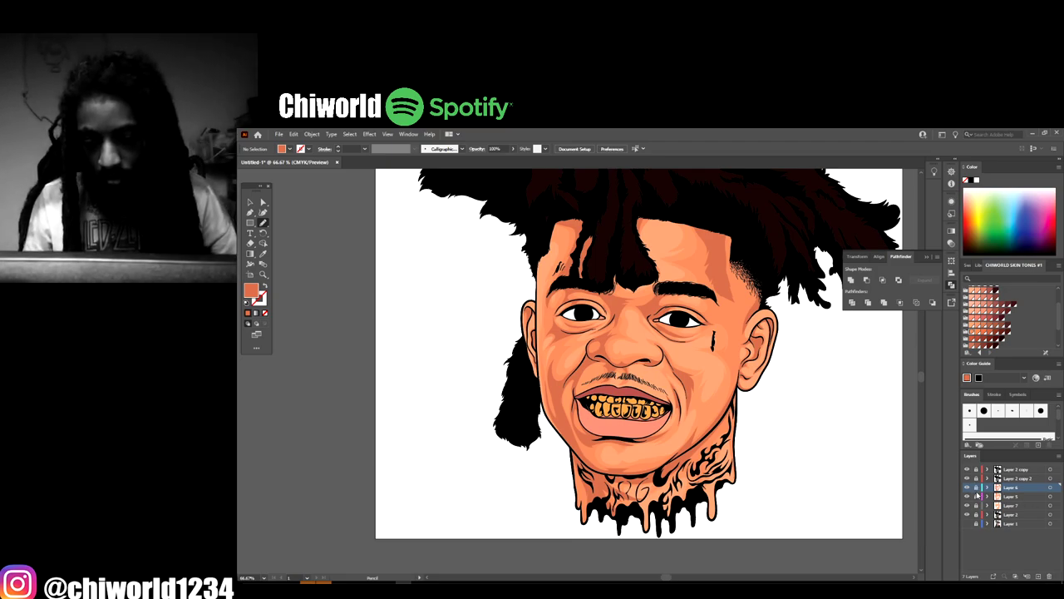
# Unlock the layer directly below Layer 6 and make it the active layer
pyautogui.hotkey('ctrl', '=')
pyautogui.hotkey('ctrl', '=')
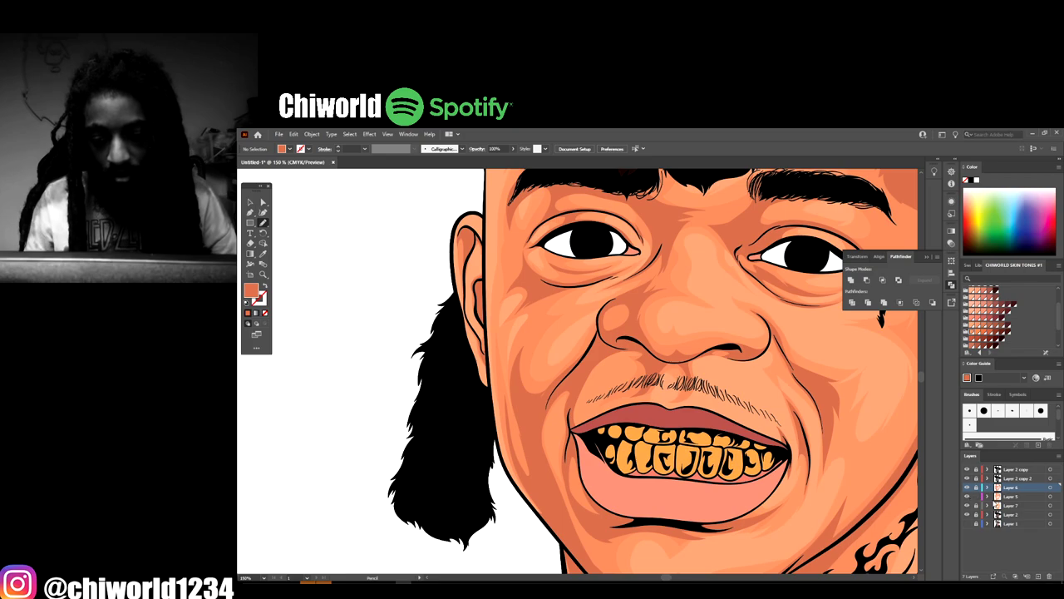
pyautogui.click(1011, 504)
pyautogui.doubleClick(1010, 496)
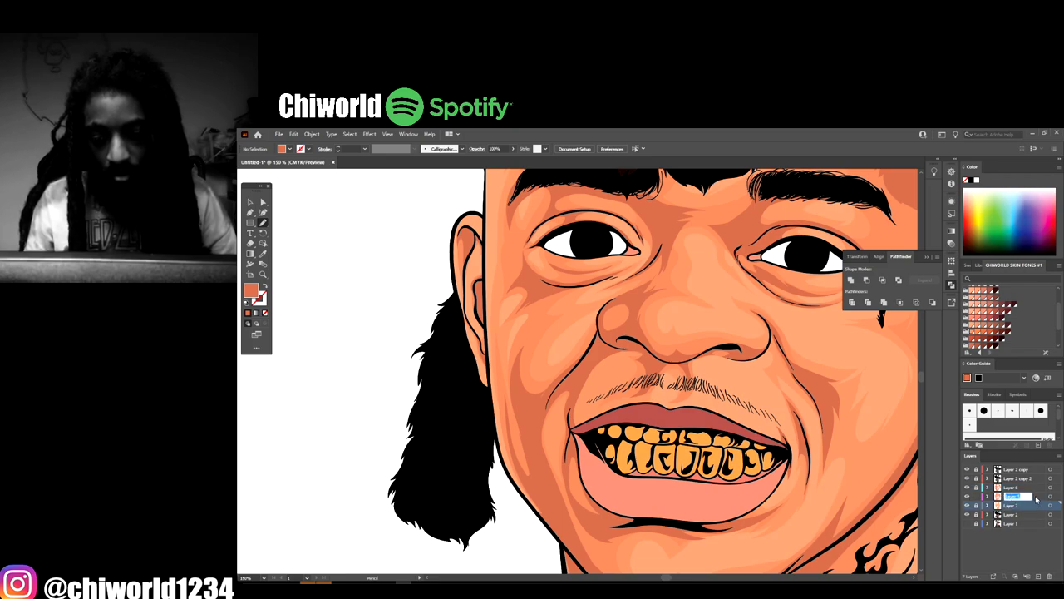
pyautogui.press('Return')
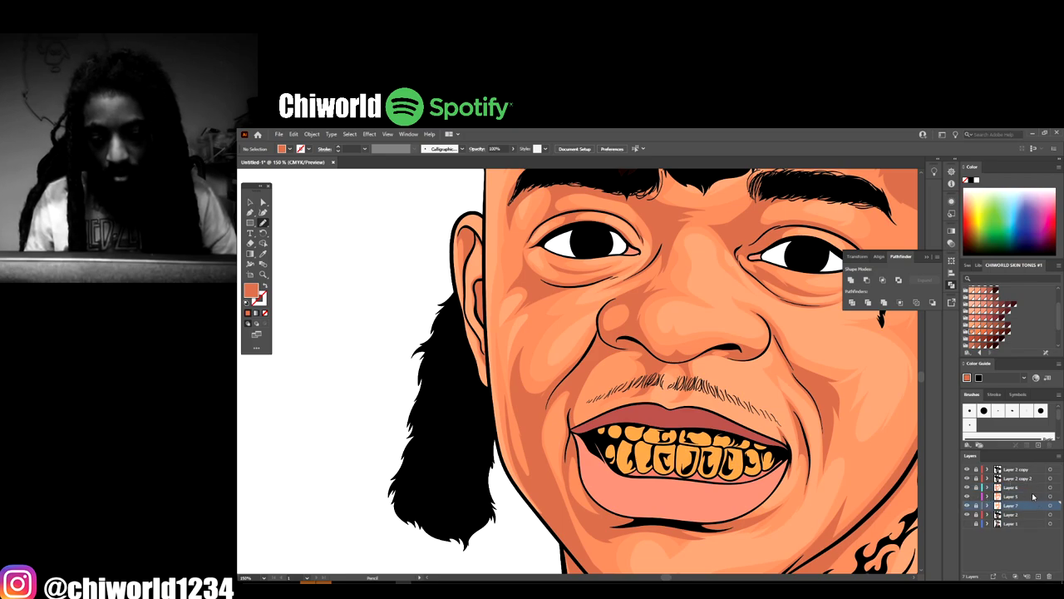
pyautogui.click(1034, 496)
pyautogui.hotkey('ctrl', '-')
pyautogui.hotkey('ctrl', '-')
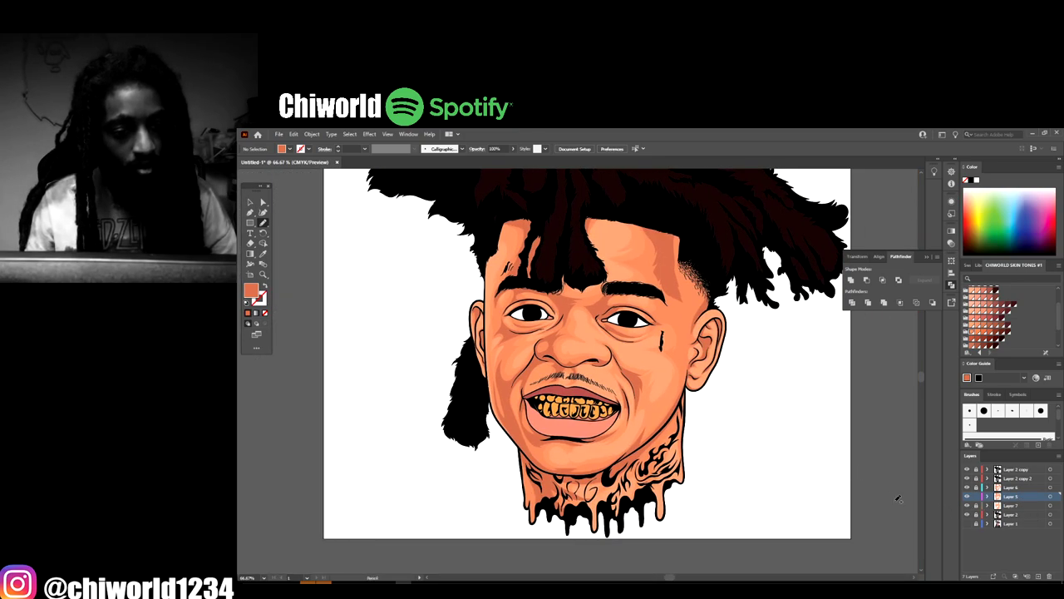
# Save the document to the Desktop as gdgd in Adobe Illustrator (*.AI) format
pyautogui.click(280, 134)
pyautogui.click(312, 215)
pyautogui.write('gdgd')
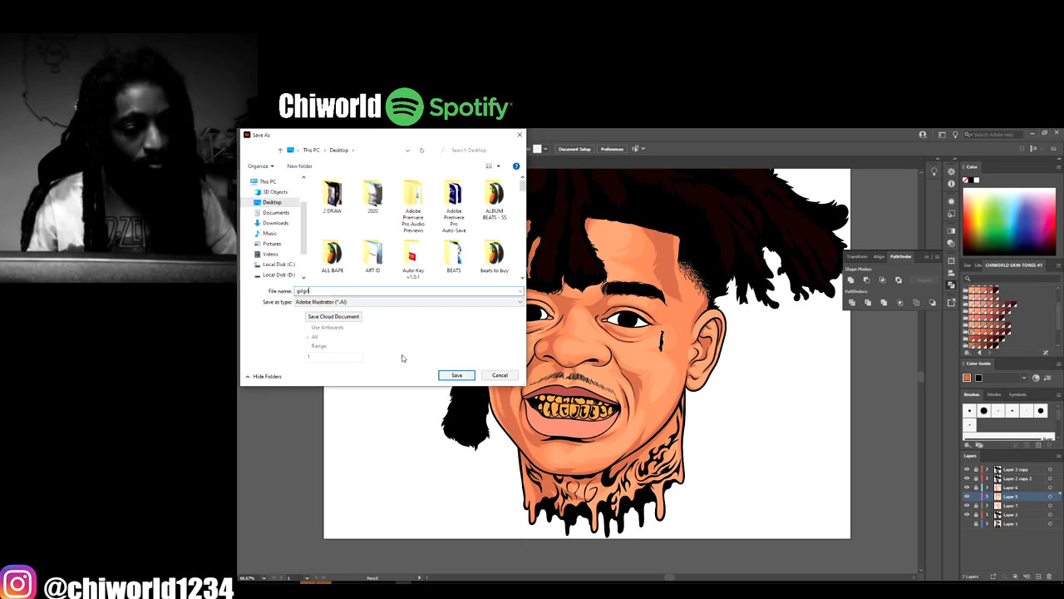
pyautogui.click(457, 375)
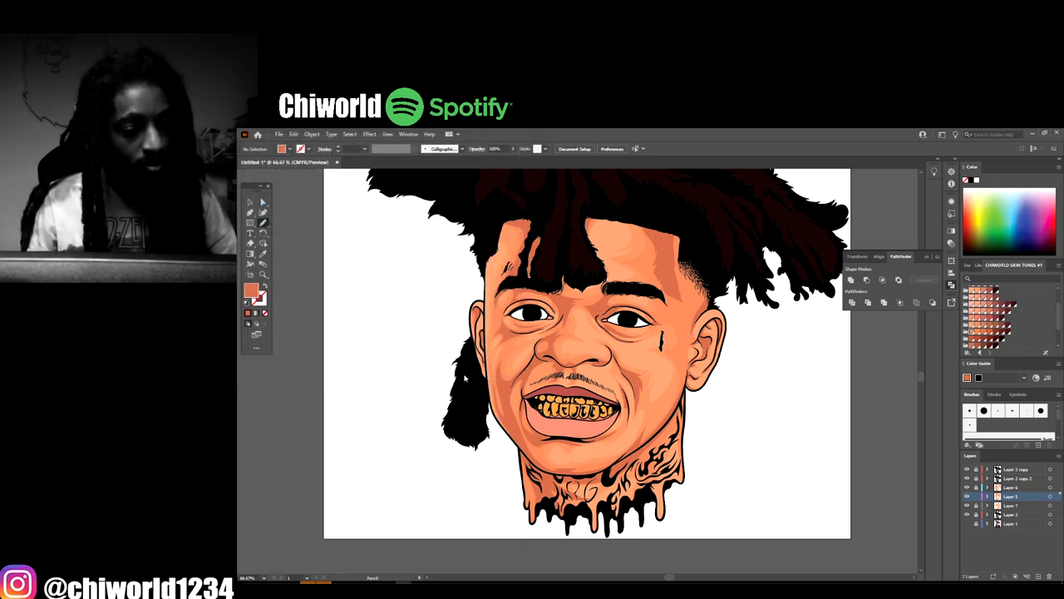
pyautogui.click(687, 480)
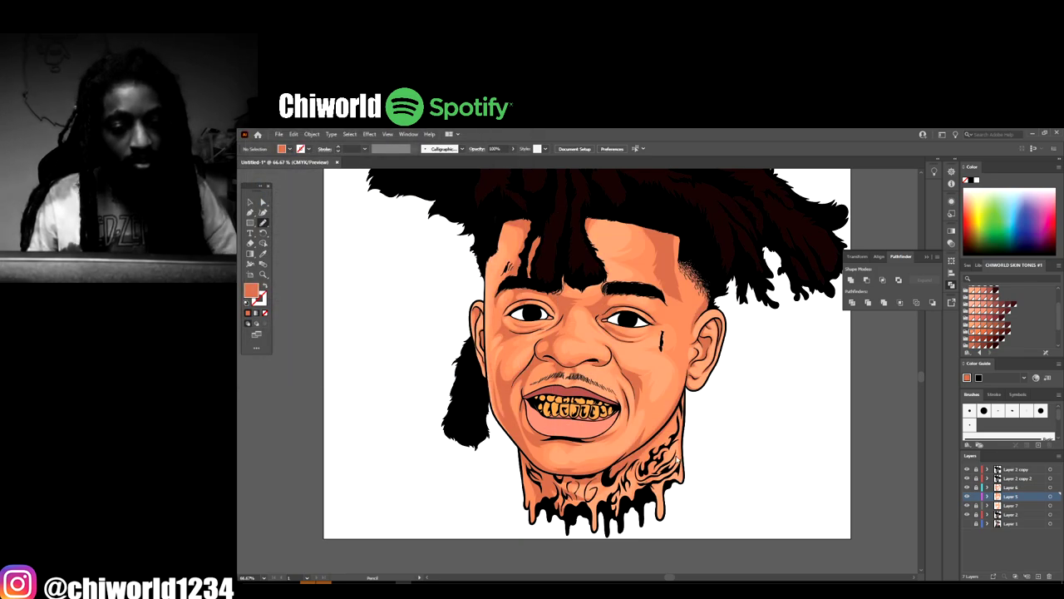
# Select all artwork on the active layer below Layer 6 and open Adjust Color Balance in CMYK with Convert and Preview enabled
pyautogui.click(250, 203)
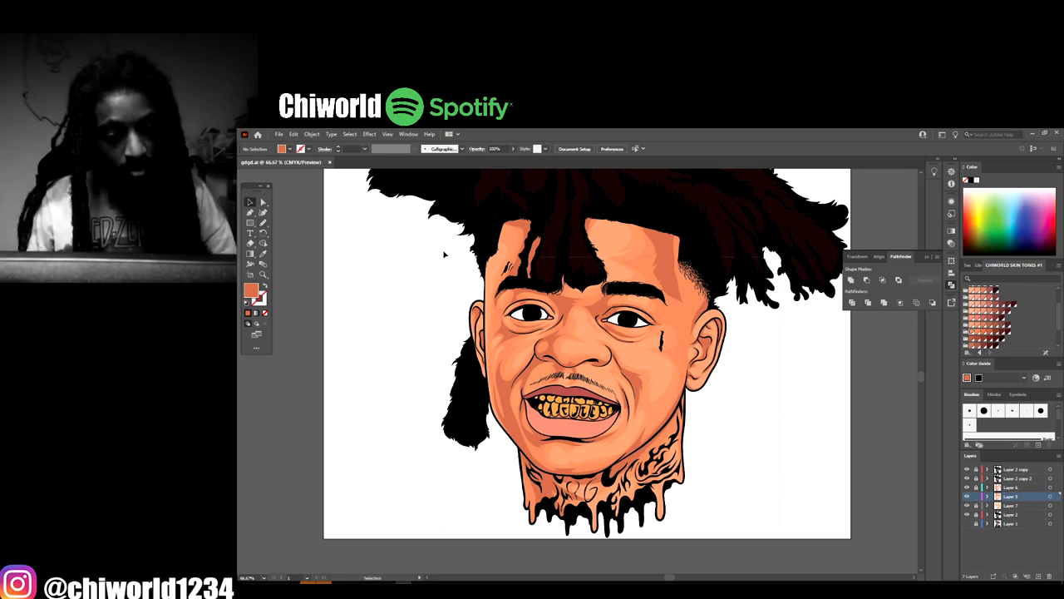
pyautogui.hotkey('ctrl', 'a')
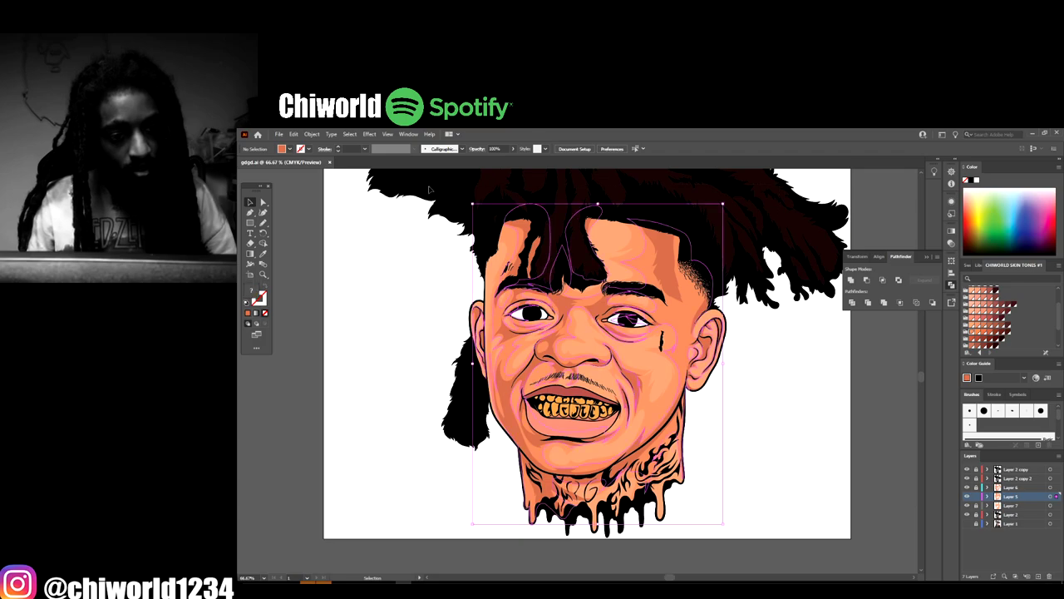
pyautogui.hotkey('ctrl', '=')
pyautogui.hotkey('ctrl', '=')
pyautogui.hscroll(-1, 473, 263)
pyautogui.scroll(1, 474, 262)
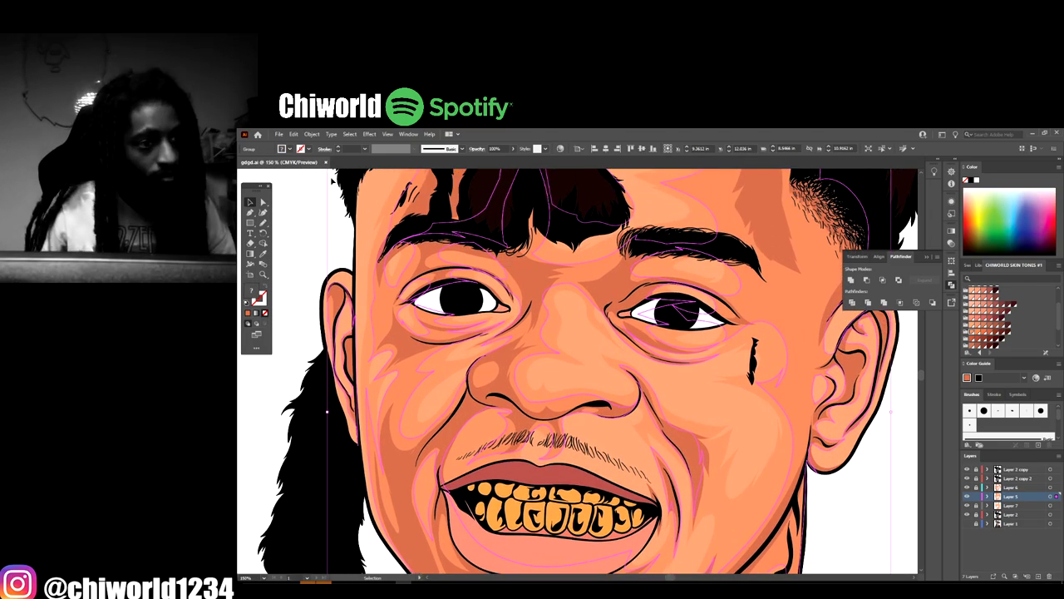
pyautogui.click(293, 134)
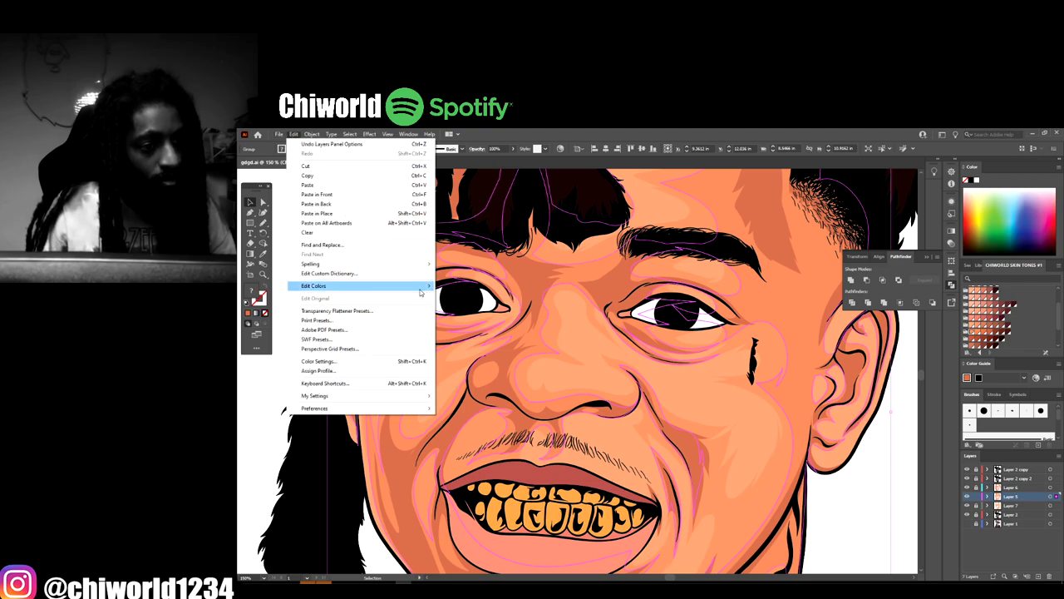
pyautogui.moveTo(424, 286)
pyautogui.moveTo(498, 295)
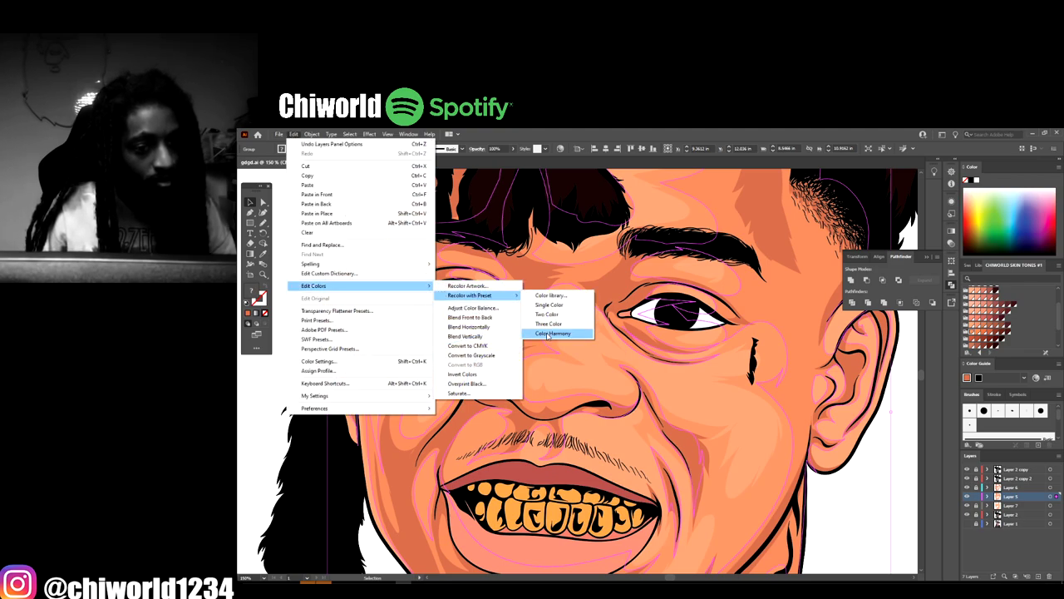
pyautogui.click(489, 313)
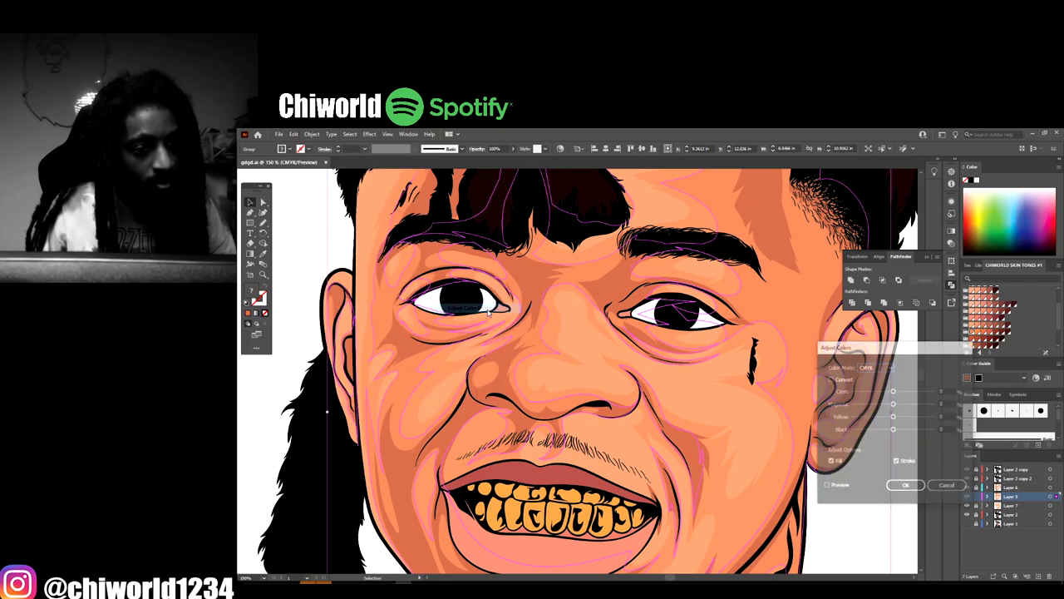
pyautogui.click(831, 380)
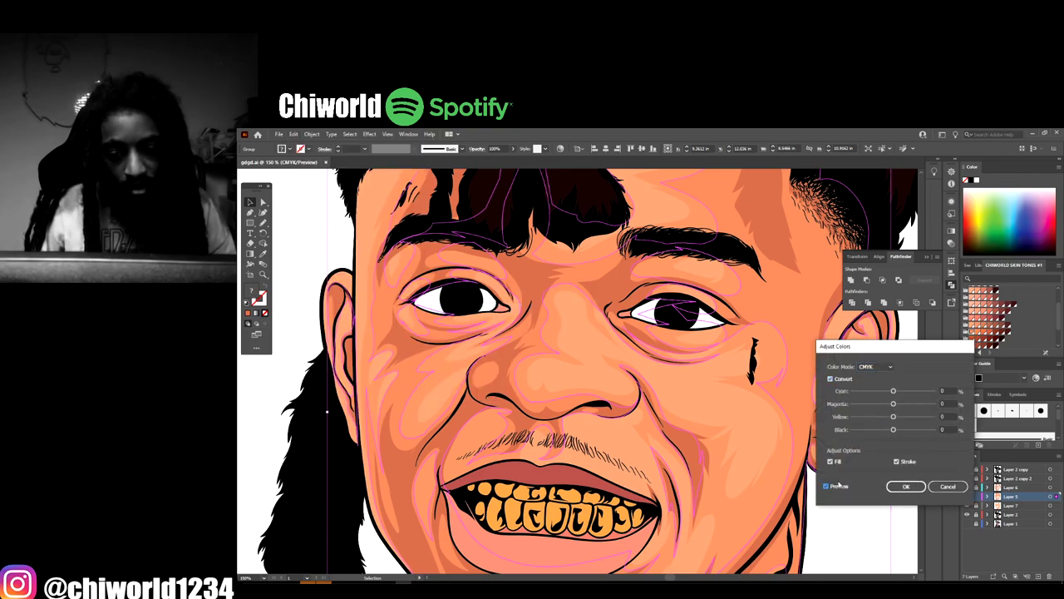
# Adjust the selected shading to Cyan -25%, Yellow 2% and Black 2% with slightly more Magenta, apply it and deselect
pyautogui.moveTo(894, 431); pyautogui.dragTo(896, 432)
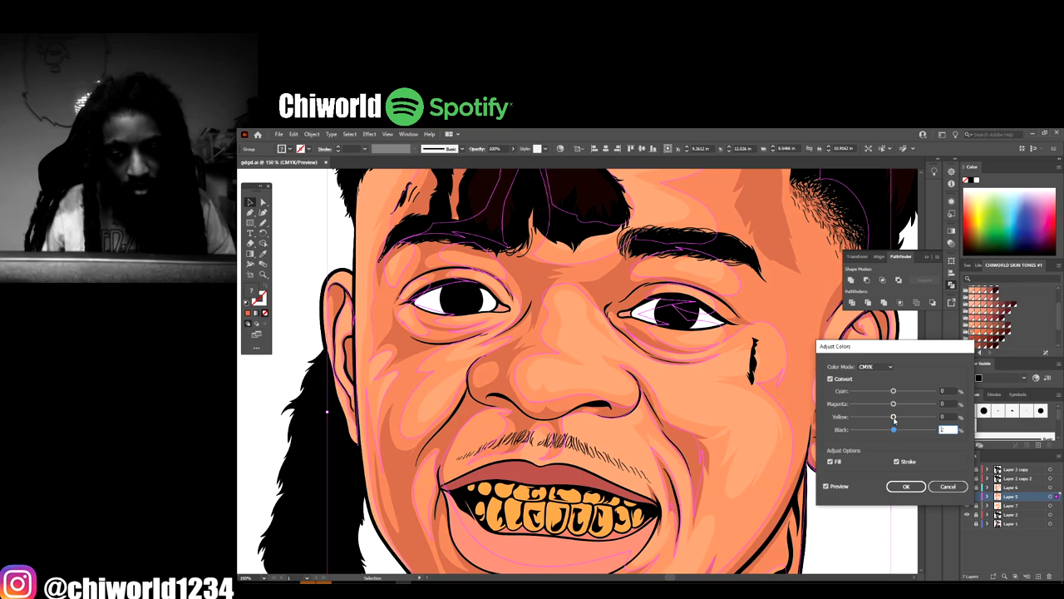
pyautogui.moveTo(893, 391); pyautogui.dragTo(895, 430)
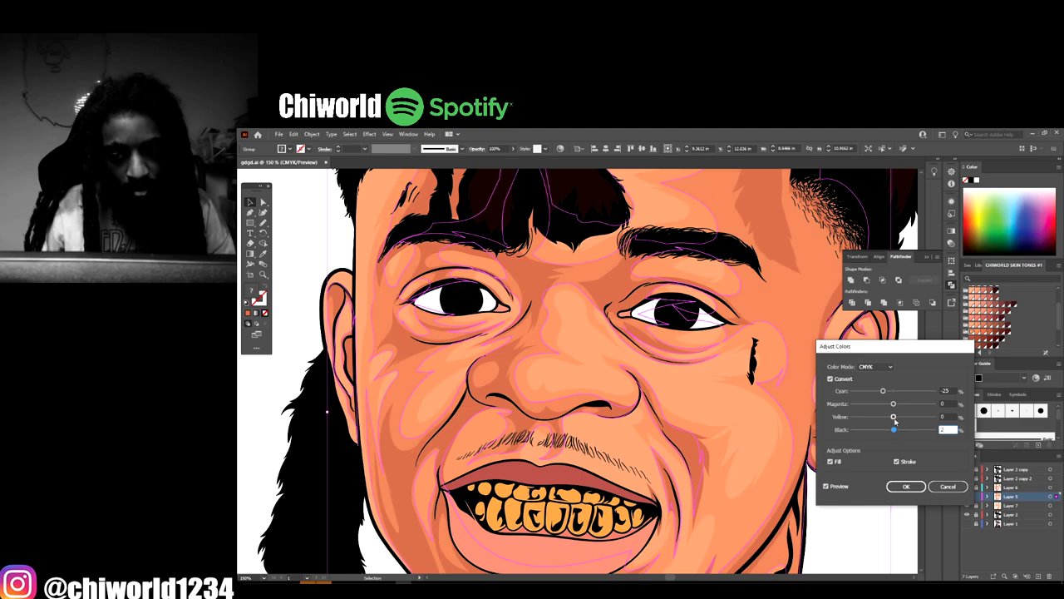
pyautogui.moveTo(894, 420); pyautogui.dragTo(897, 420)
pyautogui.click(893, 404)
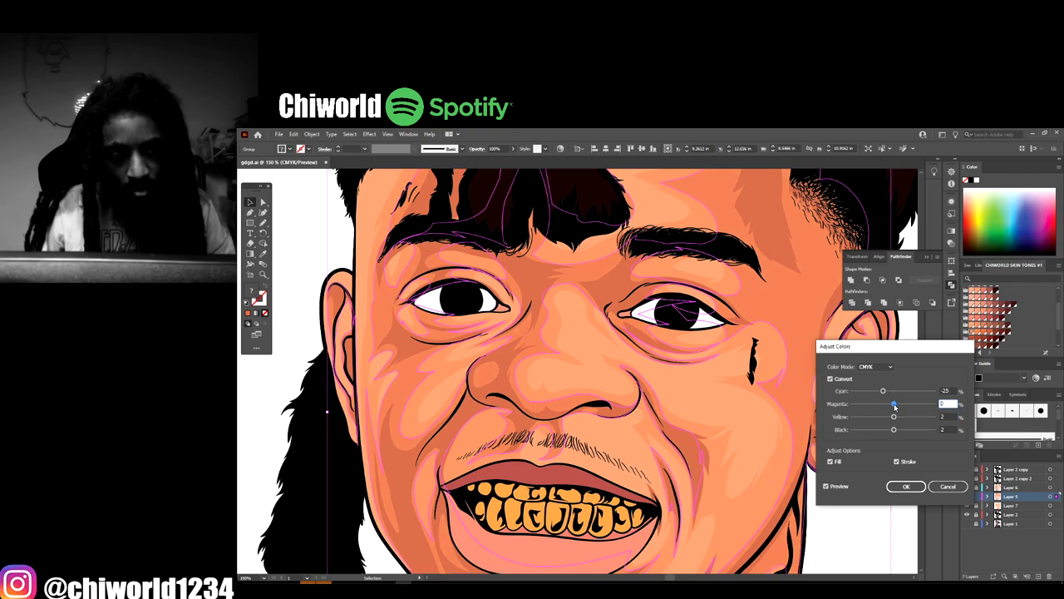
pyautogui.click(903, 486)
pyautogui.click(874, 516)
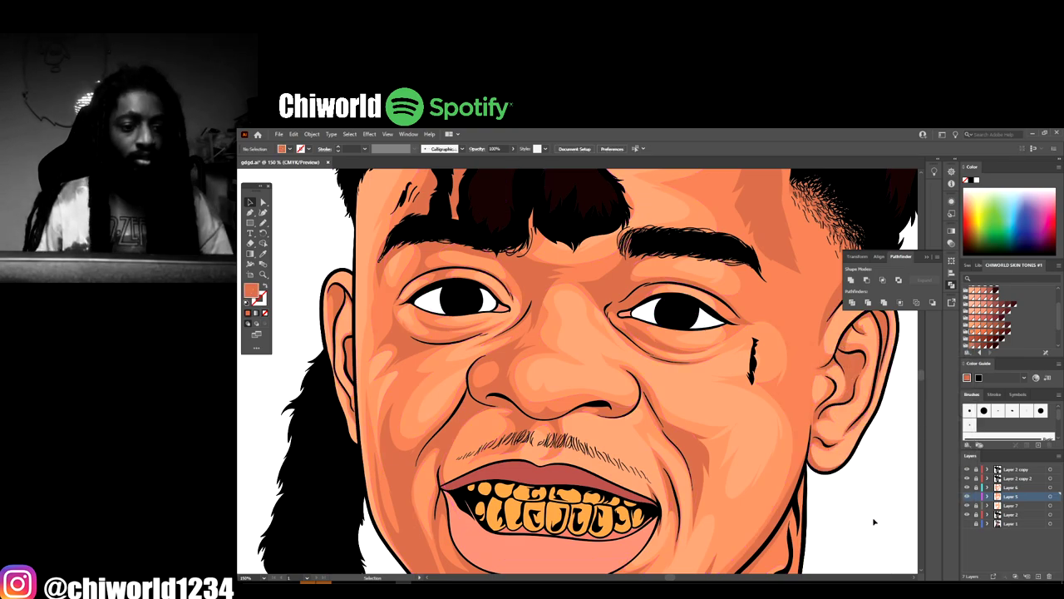
# Examine the adjusted skin shading across the whole portrait at different magnifications
pyautogui.hotkey('ctrl', '-')
pyautogui.hotkey('ctrl', '-')
pyautogui.hotkey('ctrl', '-')
pyautogui.hotkey('ctrl', '-')
pyautogui.hotkey('ctrl', '+')
pyautogui.hotkey('ctrl', '+')
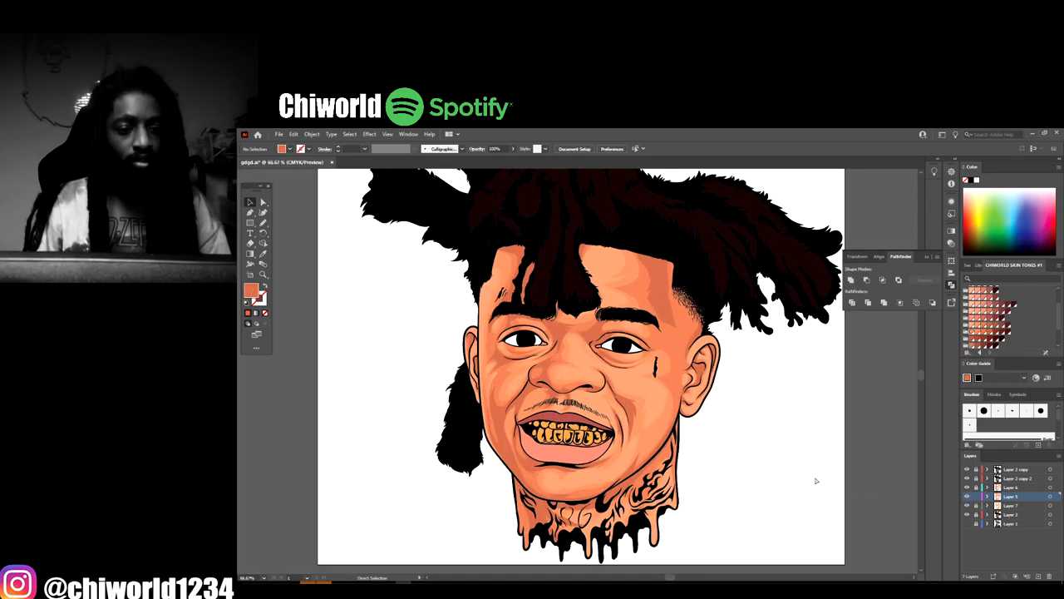
pyautogui.hotkey('ctrl', '+')
pyautogui.hotkey('ctrl', '-')
pyautogui.hotkey('ctrl', '-')
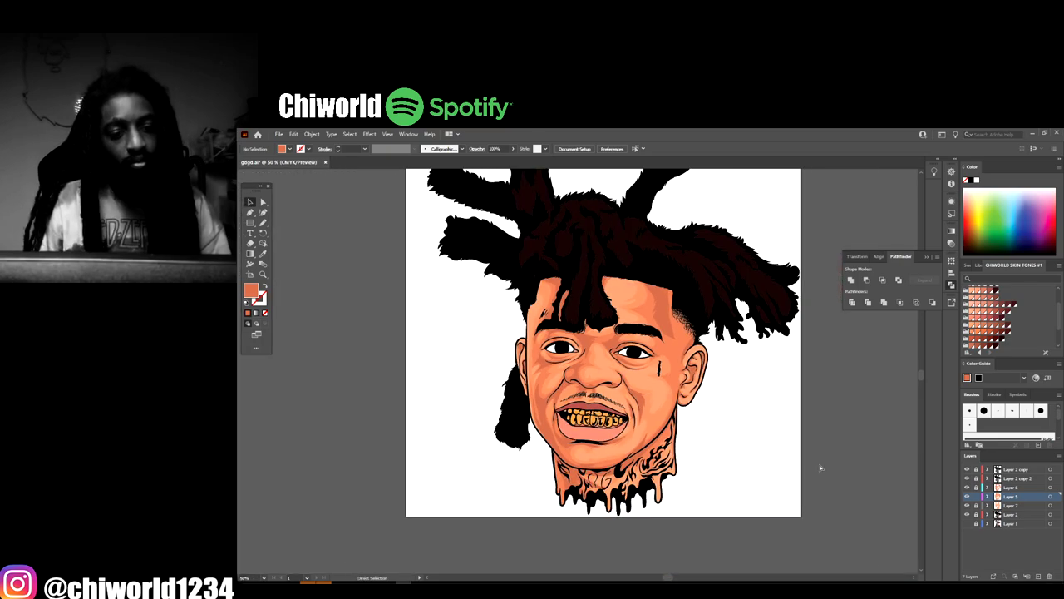
pyautogui.scroll(2, 820, 467)
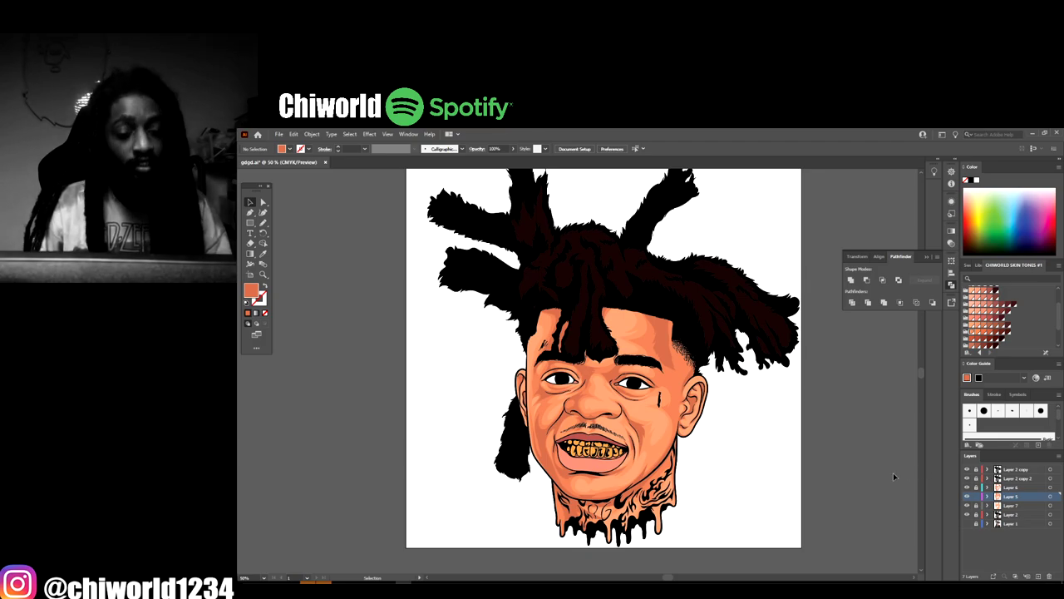
pyautogui.hotkey('ctrl', '+')
pyautogui.hotkey('ctrl', '+')
pyautogui.scroll(-2, 872, 484)
pyautogui.hotkey('ctrl', '-')
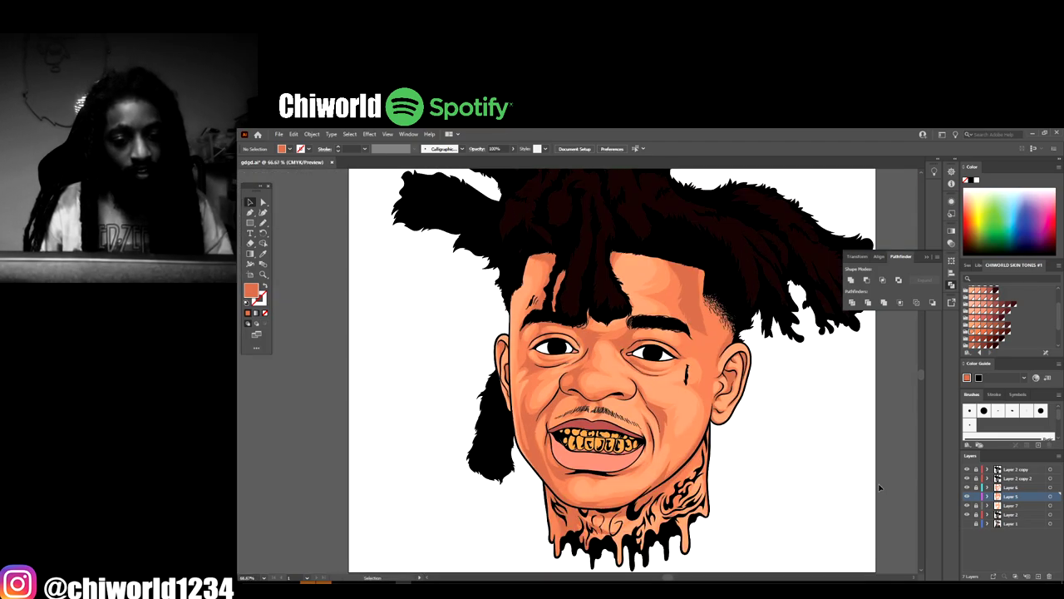
pyautogui.scroll(-1, 870, 486)
pyautogui.hotkey('ctrl', '-')
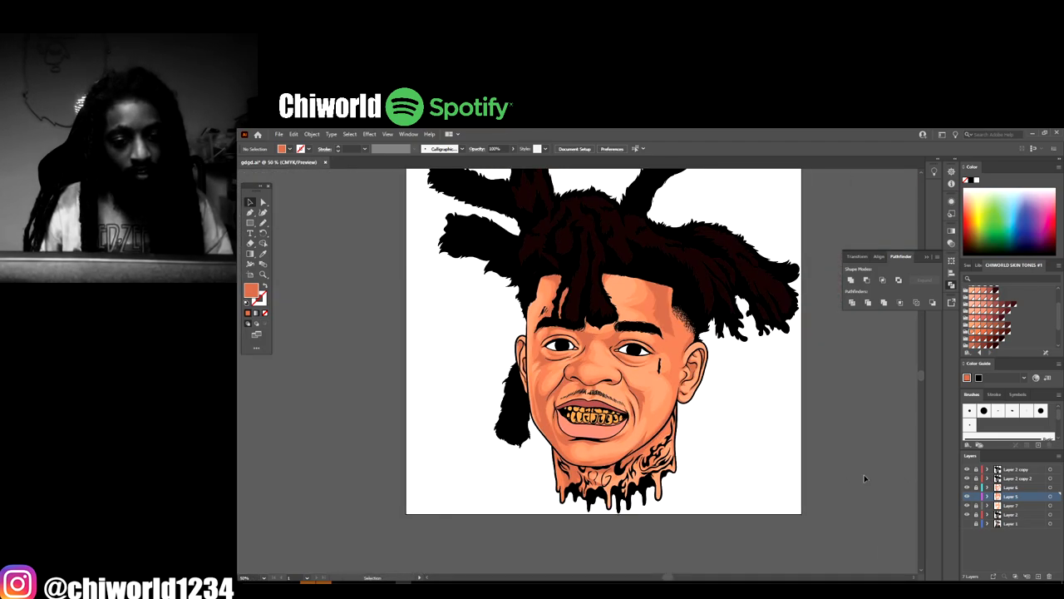
pyautogui.scroll(1, 860, 478)
pyautogui.scroll(1, 857, 467)
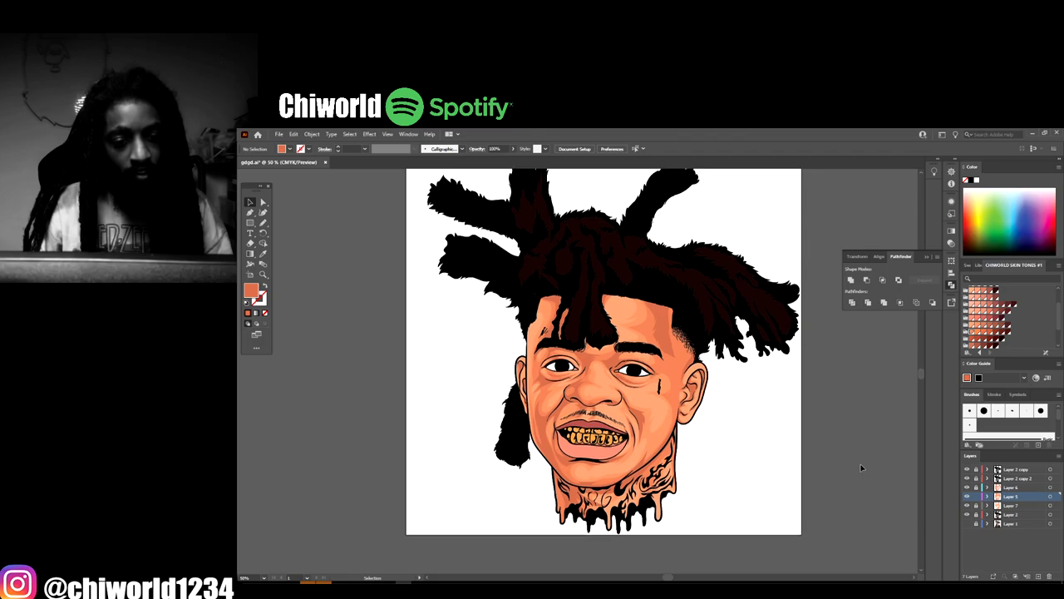
pyautogui.hotkey('ctrl', '+')
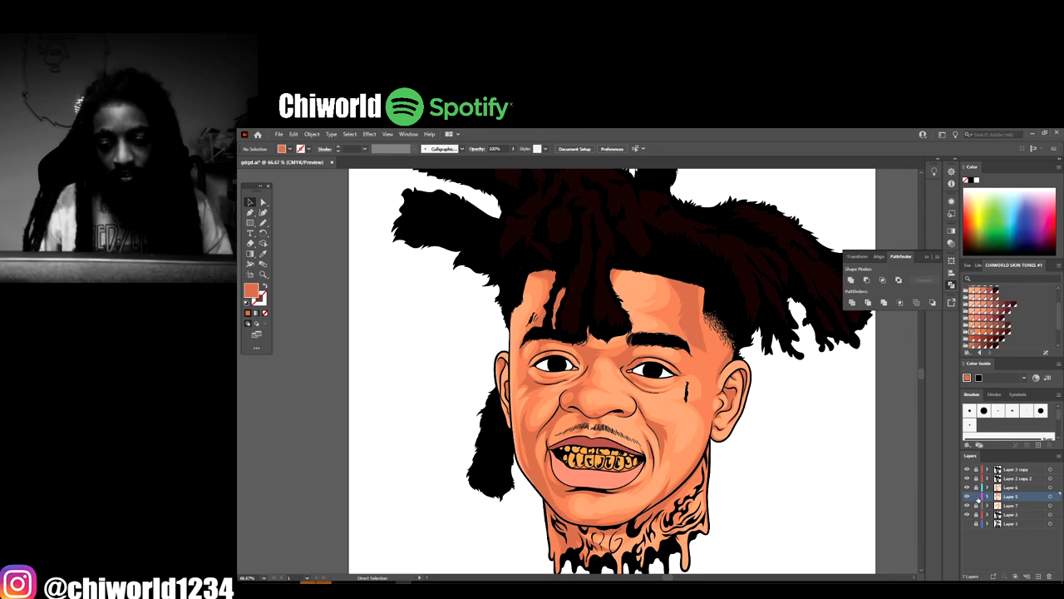
# Lock the adjusted shading layer, add a new layer above Layer 6, and set the fill to a dark reddish-brown skin tone
pyautogui.click(1006, 487)
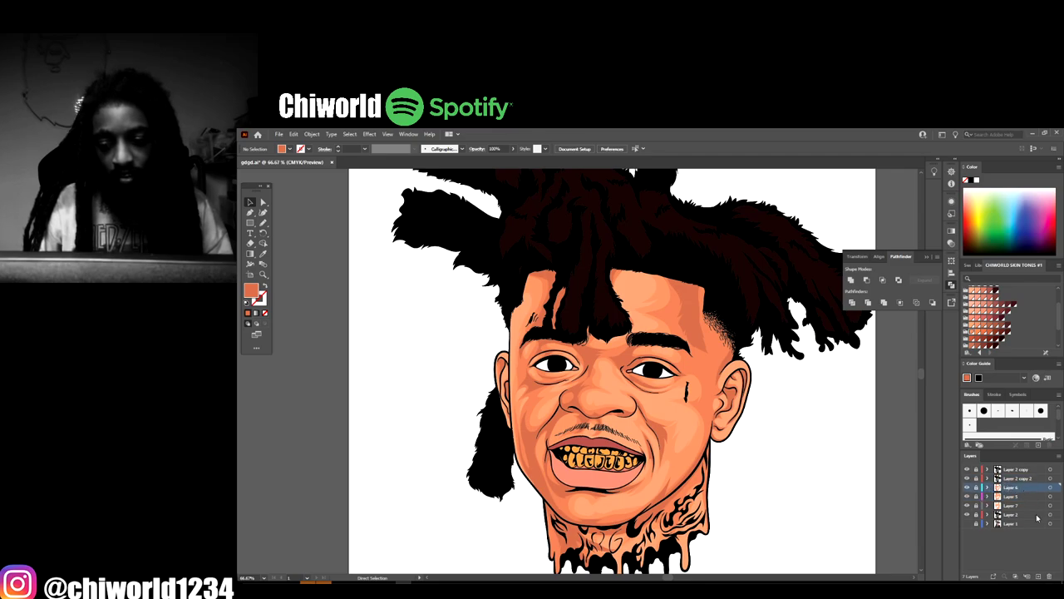
pyautogui.click(1039, 577)
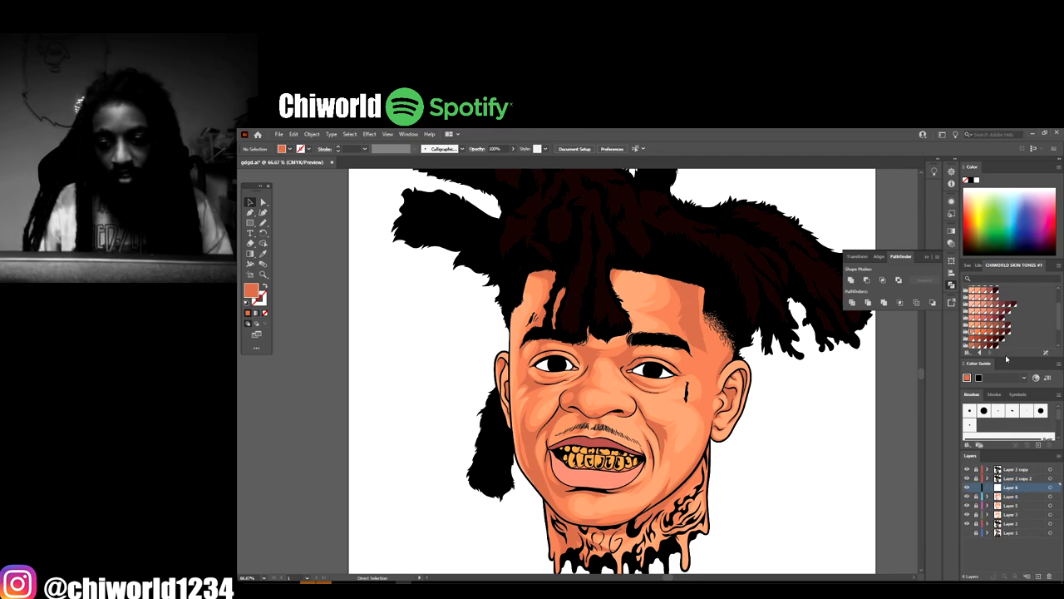
pyautogui.click(997, 335)
# Draw a dark Pencil shadow shape from the right eye's inner corner, along the upper eyelid and up to the eyebrow
pyautogui.scroll(-2, 767, 461)
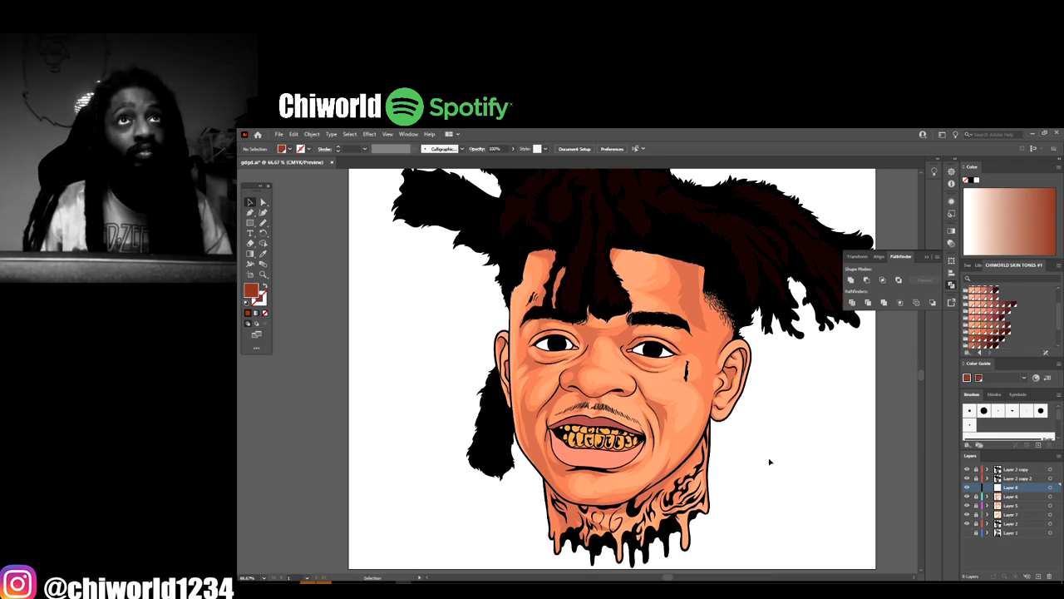
pyautogui.hotkey('ctrl', '+')
pyautogui.hotkey('ctrl', '+')
pyautogui.hotkey('ctrl', '+')
pyautogui.hotkey('ctrl', '+')
pyautogui.hotkey('ctrl', '+')
pyautogui.scroll(3, 769, 459)
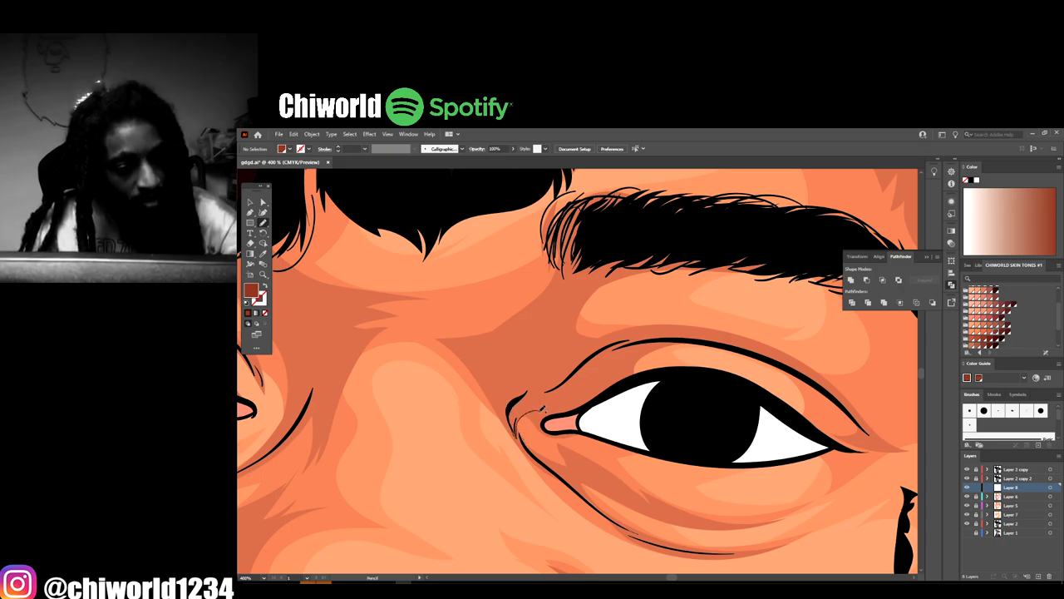
pyautogui.moveTo(555, 428); pyautogui.dragTo(667, 384)
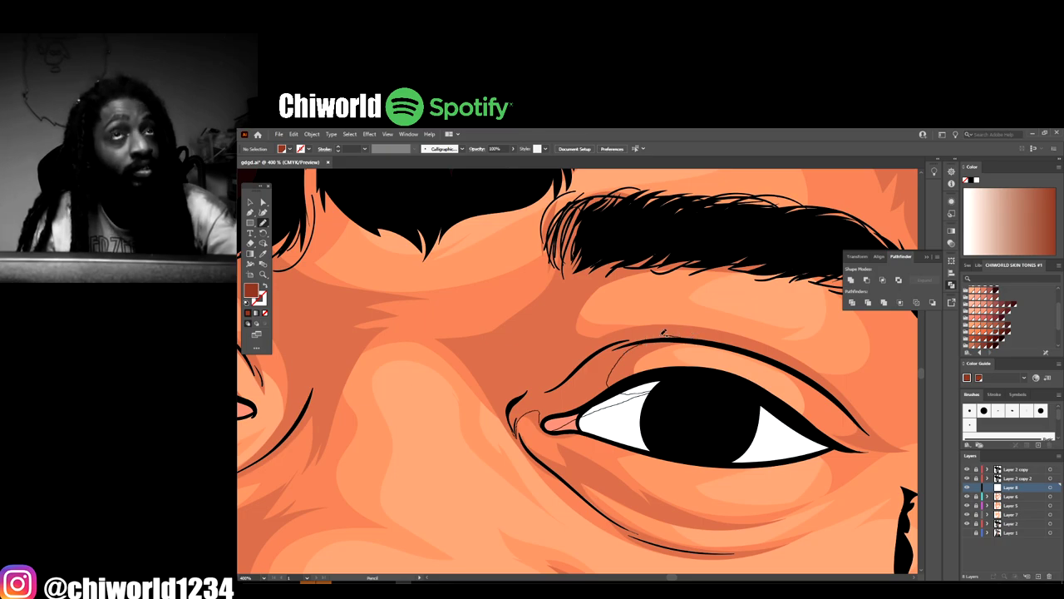
pyautogui.moveTo(664, 333)
pyautogui.mouseDown()
pyautogui.moveTo(592, 346)
pyautogui.moveTo(552, 326)
pyautogui.moveTo(684, 255)
pyautogui.mouseUp()
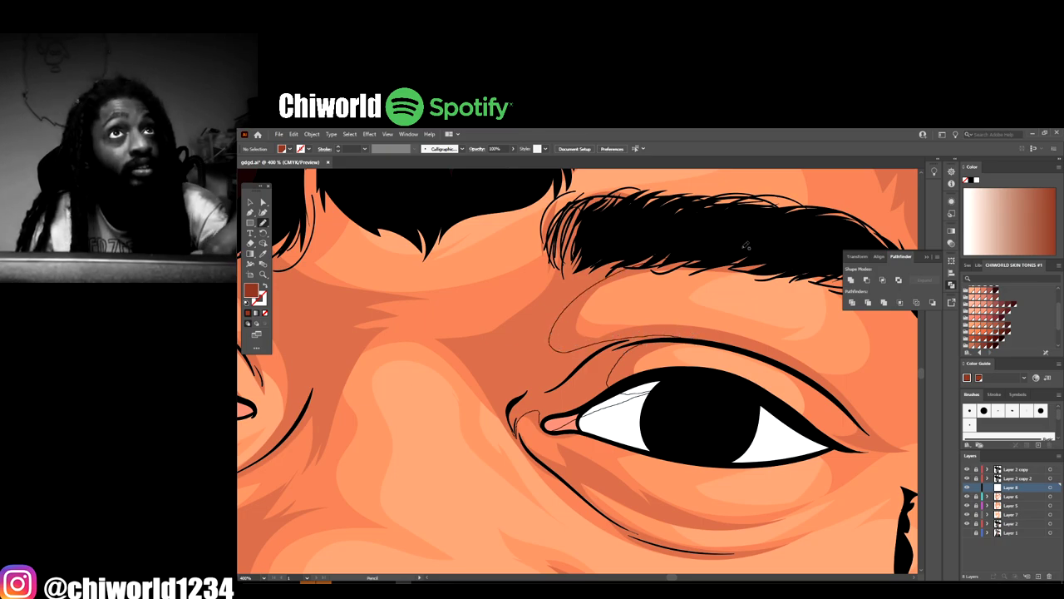
# Draw a dark reddish-brown shadow shape around the inner corner of the right-hand eye, from the brow down to the nose crease
pyautogui.moveTo(571, 268)
pyautogui.mouseDown()
pyautogui.moveTo(516, 360)
pyautogui.moveTo(523, 331)
pyautogui.moveTo(510, 350)
pyautogui.moveTo(476, 358)
pyautogui.moveTo(527, 449)
pyautogui.mouseUp()
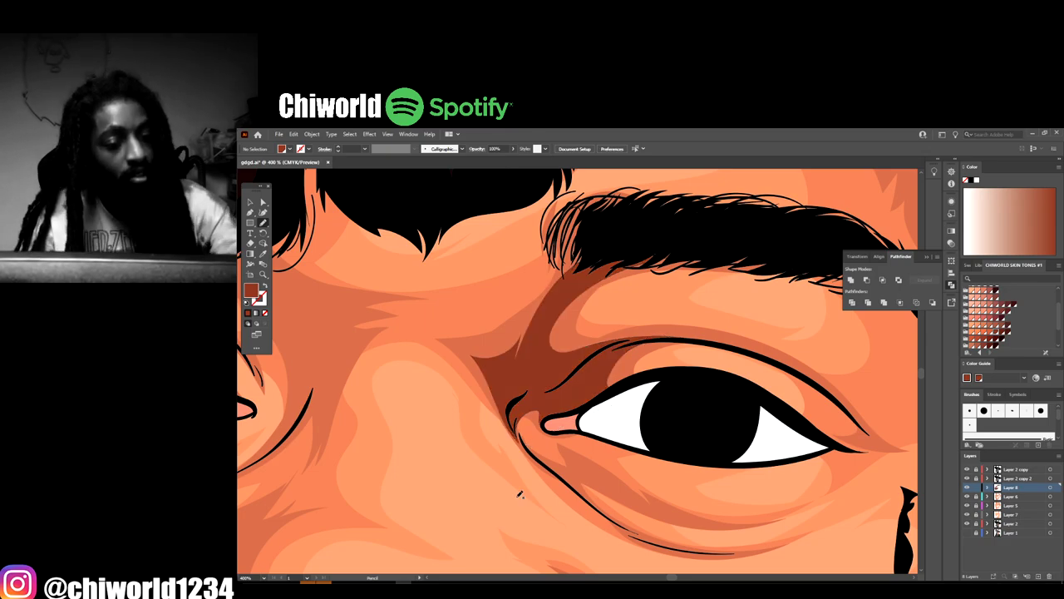
pyautogui.hotkey('ctrl', '-')
pyautogui.hotkey('ctrl', '-')
pyautogui.hotkey('ctrl', '-')
pyautogui.hotkey('ctrl', '-')
pyautogui.hotkey('ctrl', '-')
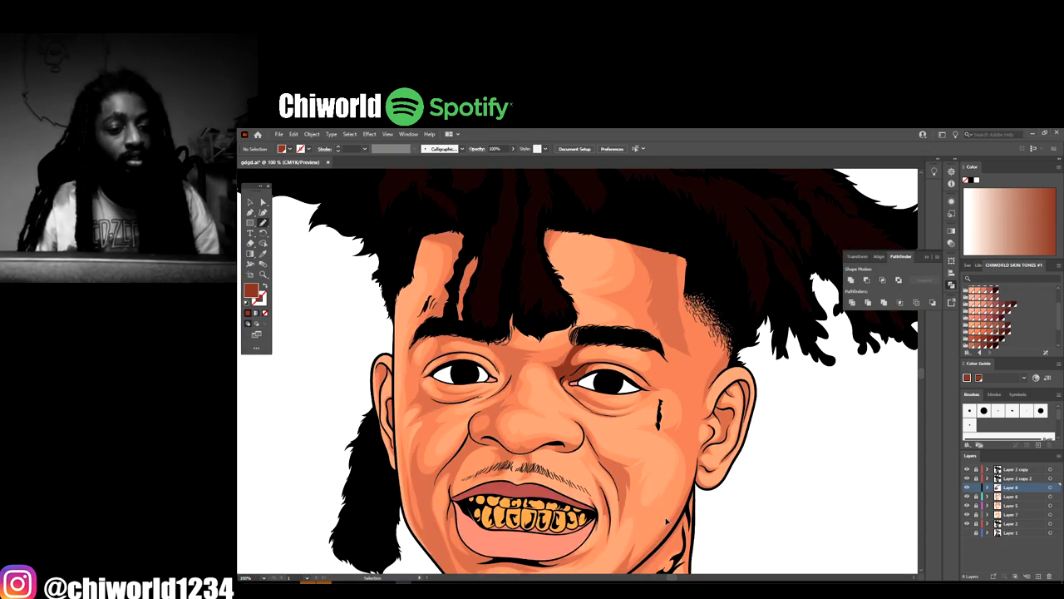
# Extend the dark shadow at the right-hand eye's inner corner outward to the nose bridge and up beneath the eyebrow
pyautogui.hotkey('ctrl', '+')
pyautogui.hotkey('ctrl', '+')
pyautogui.hotkey('ctrl', '+')
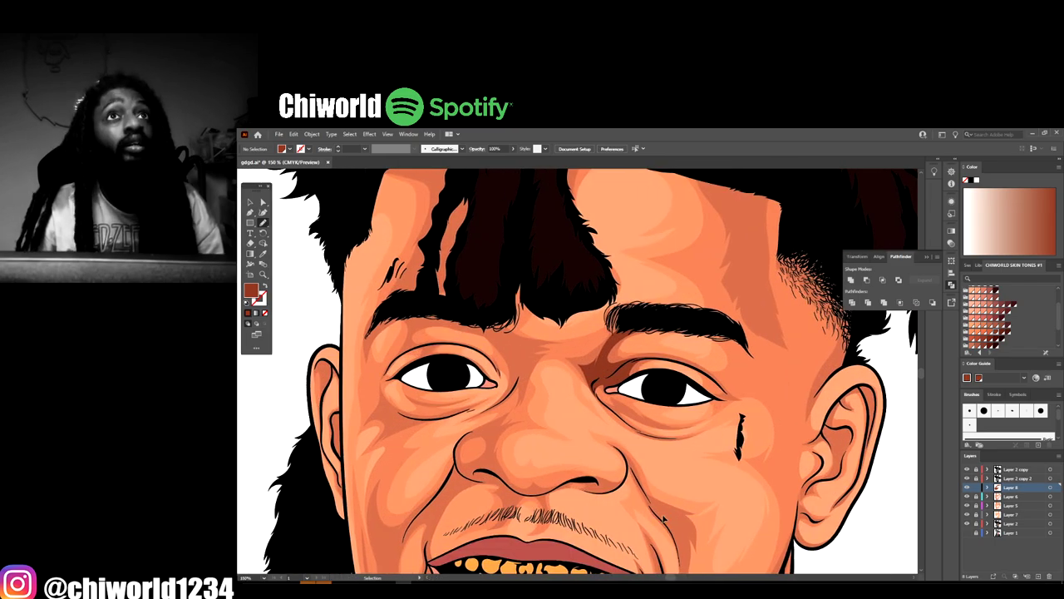
pyautogui.hscroll(1, 664, 517)
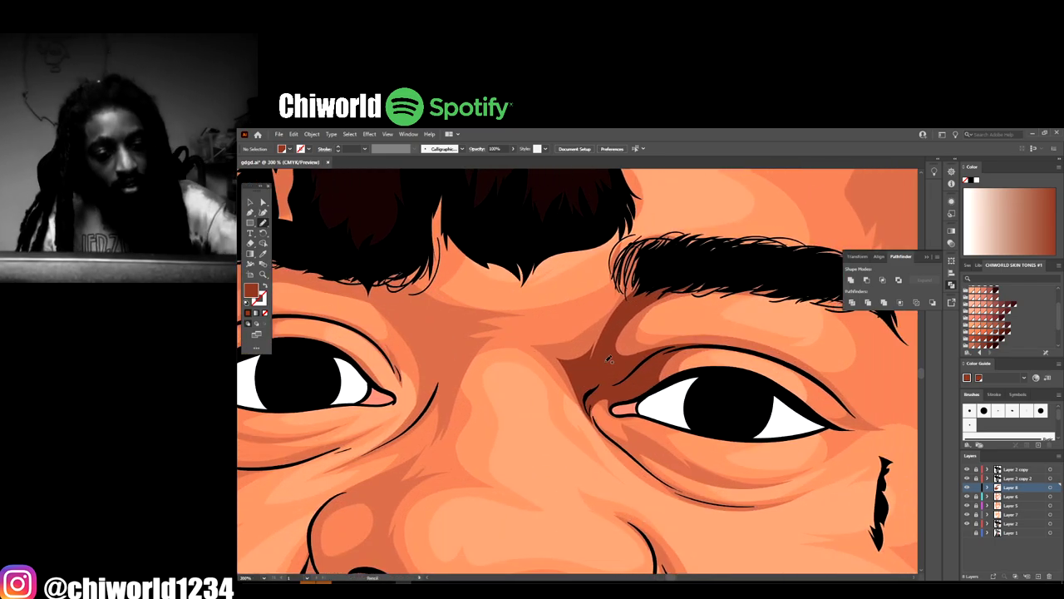
pyautogui.moveTo(585, 384)
pyautogui.mouseDown()
pyautogui.moveTo(542, 348)
pyautogui.moveTo(577, 333)
pyautogui.moveTo(553, 334)
pyautogui.moveTo(619, 287)
pyautogui.mouseUp()
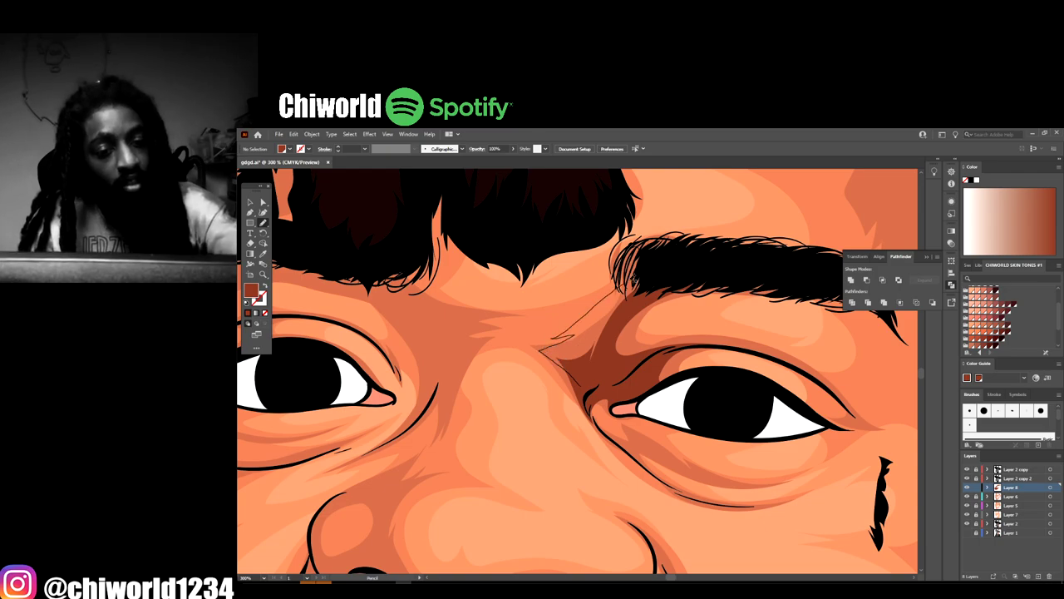
pyautogui.moveTo(686, 269)
pyautogui.mouseDown()
pyautogui.moveTo(624, 311)
pyautogui.moveTo(586, 384)
pyautogui.mouseUp()
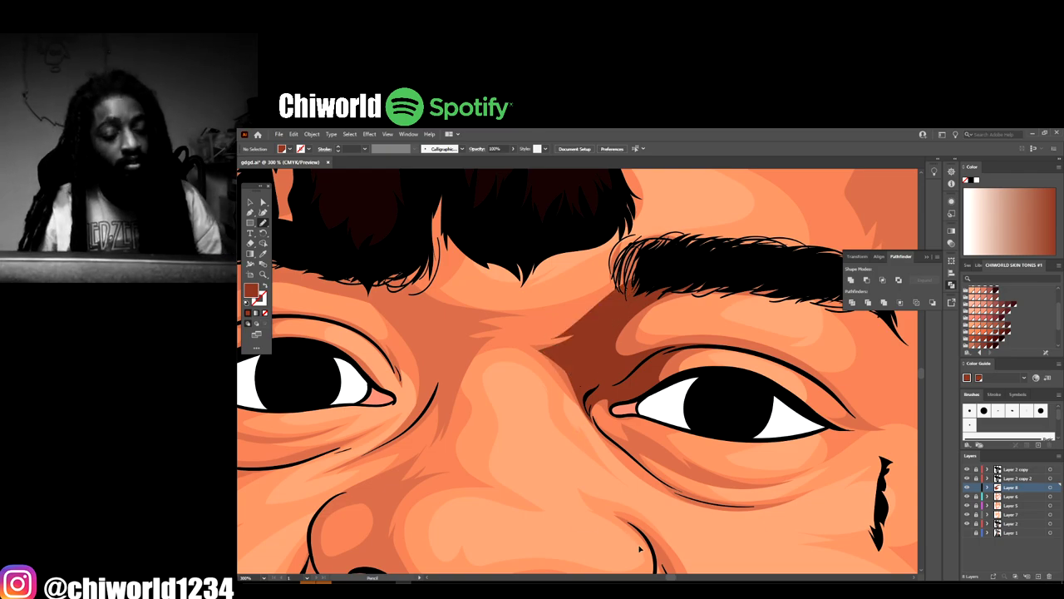
# Draw dark shadow shapes beneath the right-hand nostril and along the lower edge of that side of the nose
pyautogui.hotkey('ctrl', '0')
pyautogui.hotkey('ctrl', '1')
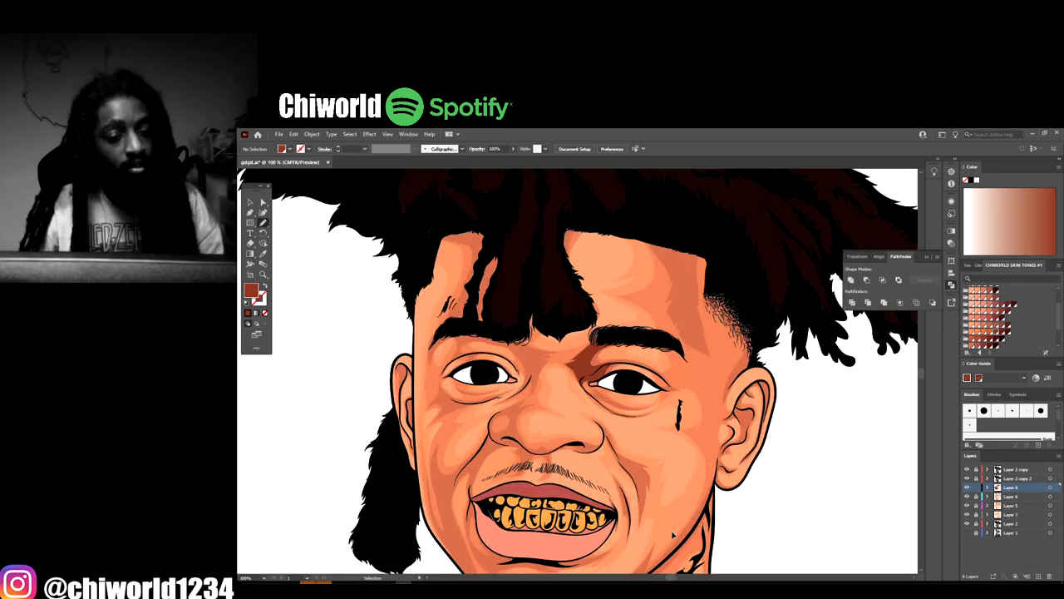
pyautogui.hotkey('ctrl', '=')
pyautogui.hotkey('ctrl', '=')
pyautogui.scroll(-4, 674, 527)
pyautogui.hotkey('ctrl', '=')
pyautogui.hotkey('ctrl', '=')
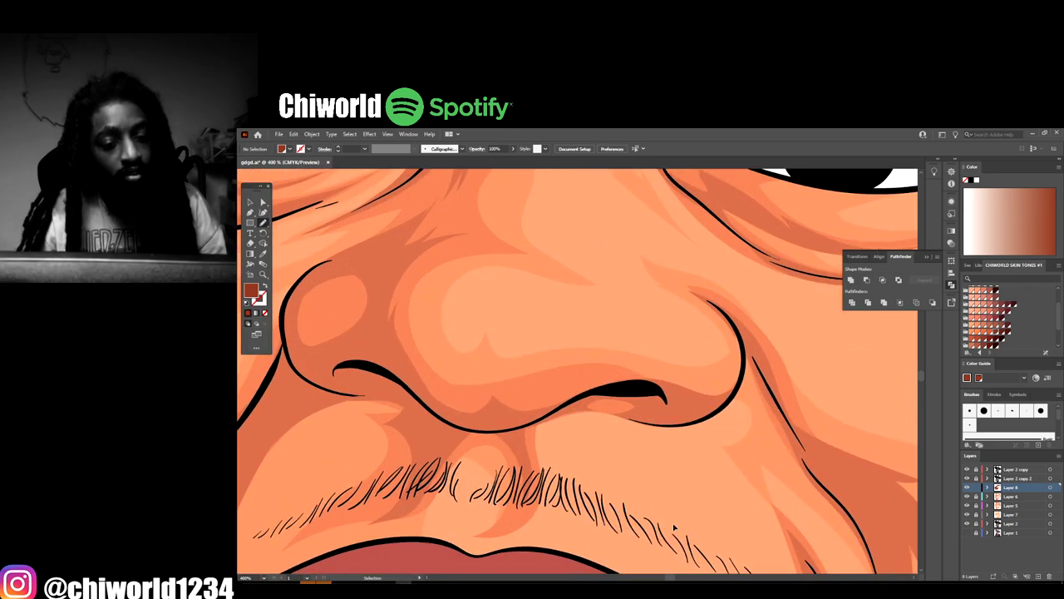
pyautogui.hotkey('ctrl', '=')
pyautogui.moveTo(549, 426)
pyautogui.mouseDown()
pyautogui.moveTo(654, 384)
pyautogui.moveTo(703, 391)
pyautogui.moveTo(722, 411)
pyautogui.moveTo(687, 435)
pyautogui.moveTo(760, 434)
pyautogui.moveTo(815, 405)
pyautogui.mouseUp()
pyautogui.moveTo(698, 447)
pyautogui.mouseDown()
pyautogui.moveTo(634, 438)
pyautogui.moveTo(671, 426)
pyautogui.moveTo(654, 408)
pyautogui.moveTo(491, 456)
pyautogui.mouseUp()
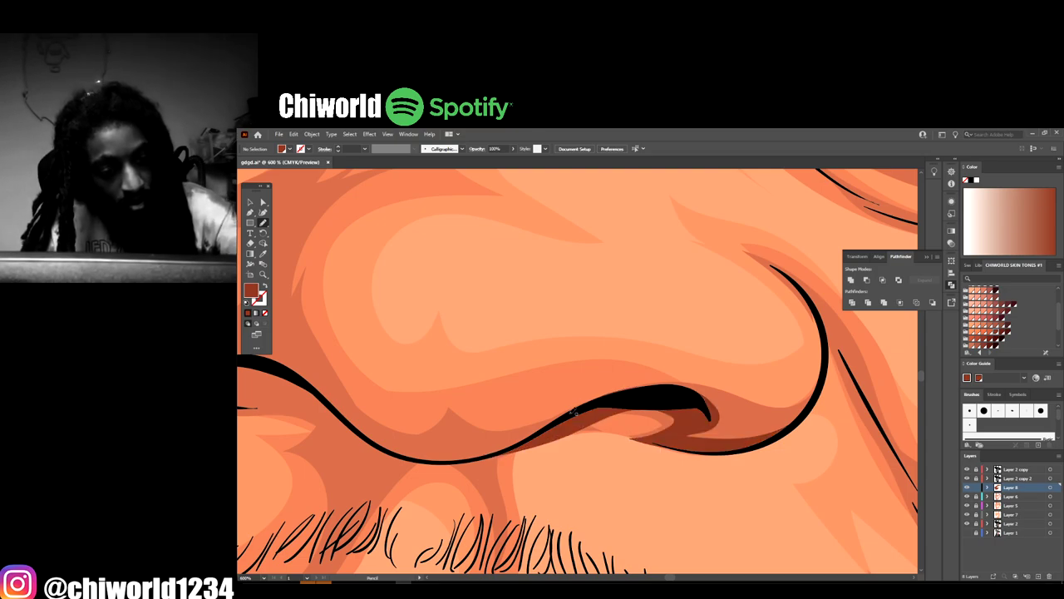
# Draw a dark shadow shape around the left-hand nostril, following its outline toward the nose tip
pyautogui.hotkey('ctrl', '-')
pyautogui.hotkey('ctrl', '-')
pyautogui.hotkey('ctrl', '-')
pyautogui.moveTo(693, 513); pyautogui.dragTo(748, 513)
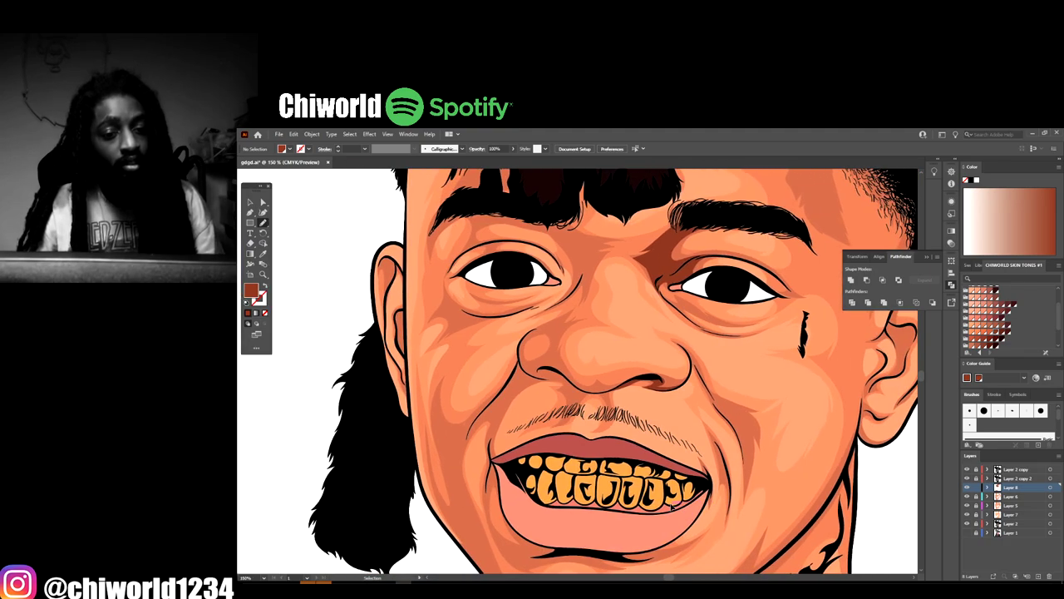
pyautogui.hotkey('ctrl', '+')
pyautogui.hotkey('ctrl', '+')
pyautogui.hotkey('ctrl', '+')
pyautogui.hotkey('ctrl', '+')
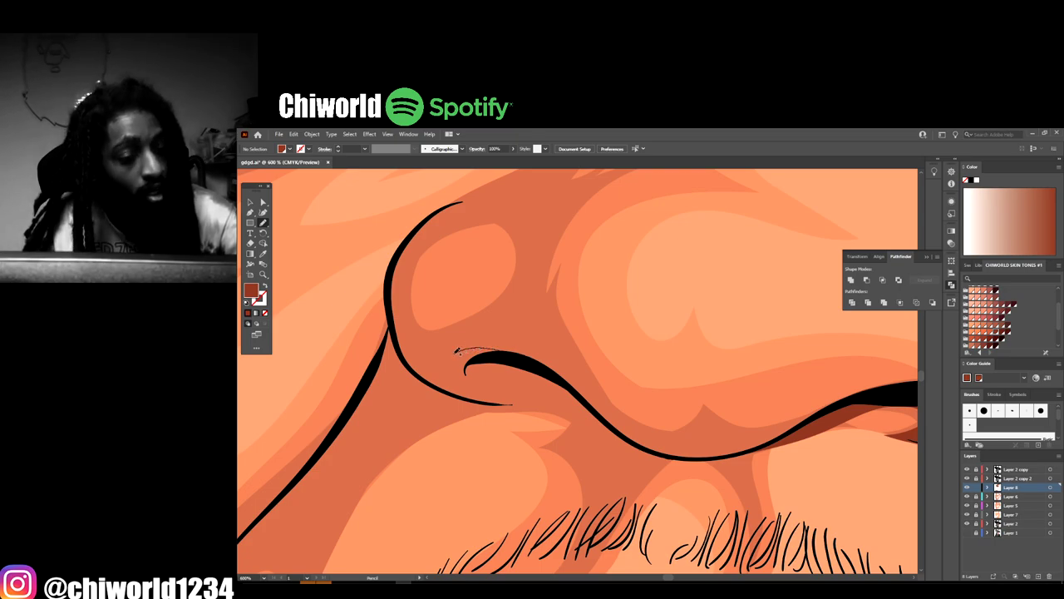
pyautogui.moveTo(513, 392)
pyautogui.mouseDown()
pyautogui.moveTo(546, 385)
pyautogui.moveTo(668, 454)
pyautogui.mouseUp()
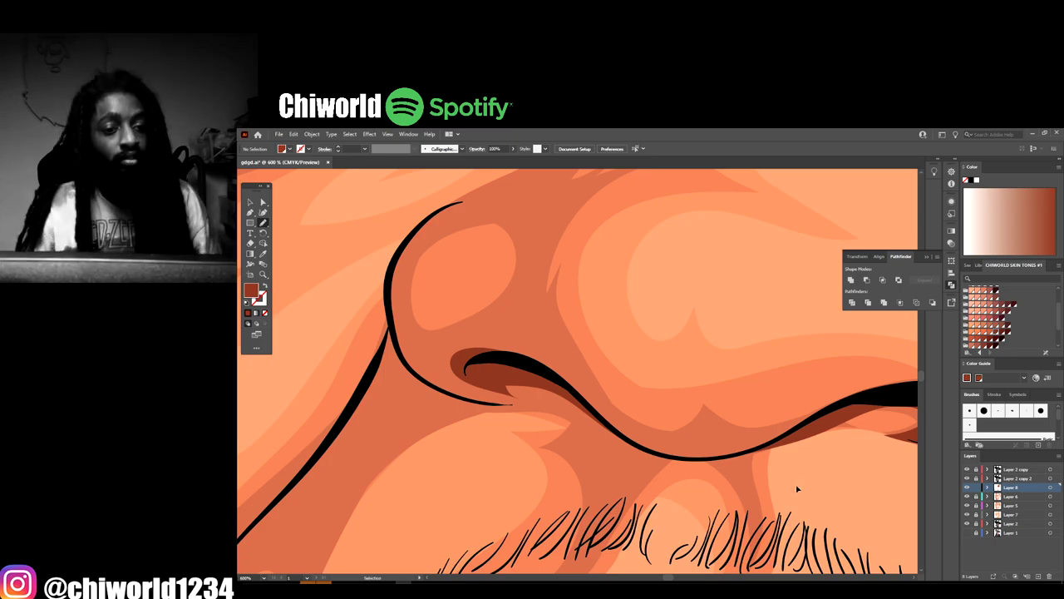
# Recolour the dark shadow shapes on Layer 8 with a reddish-brown swatch from CHIWORLD SKIN TONES #1, then deselect them
pyautogui.scroll(-7, 799, 487)
pyautogui.scroll(2, 771, 455)
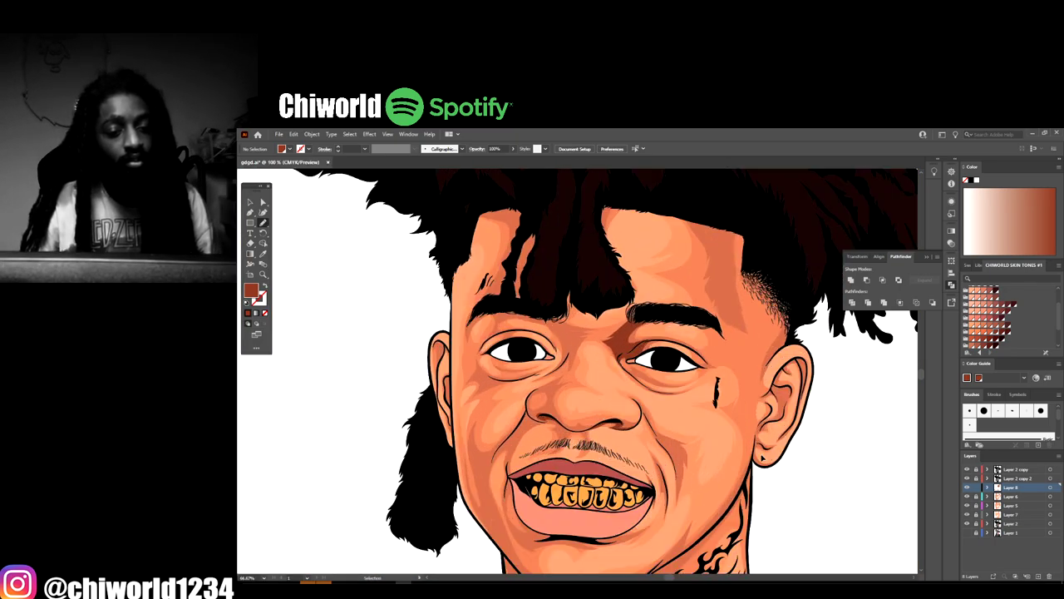
pyautogui.click(251, 201)
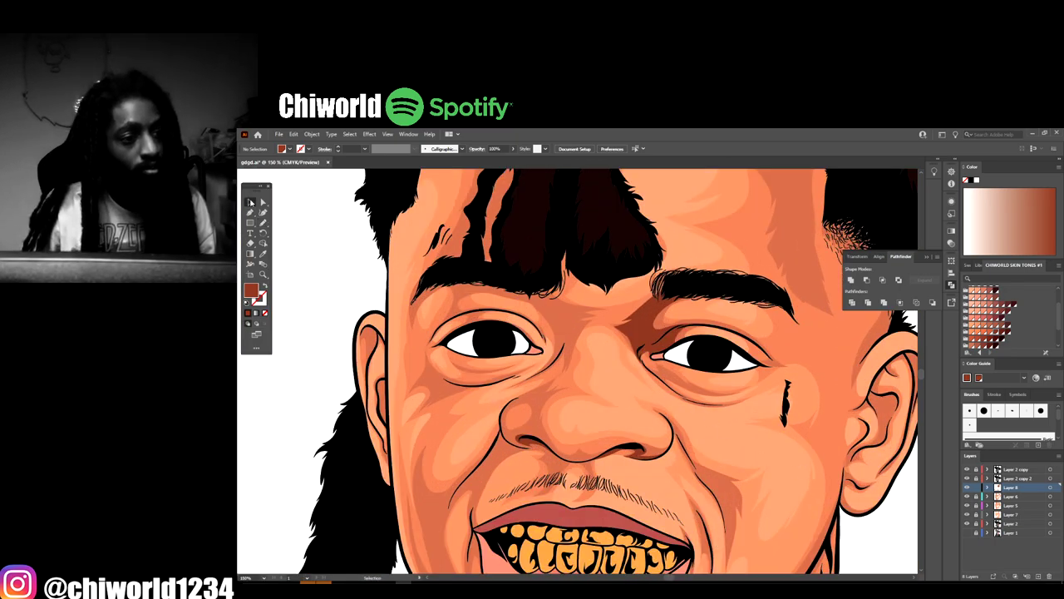
pyautogui.click(692, 446)
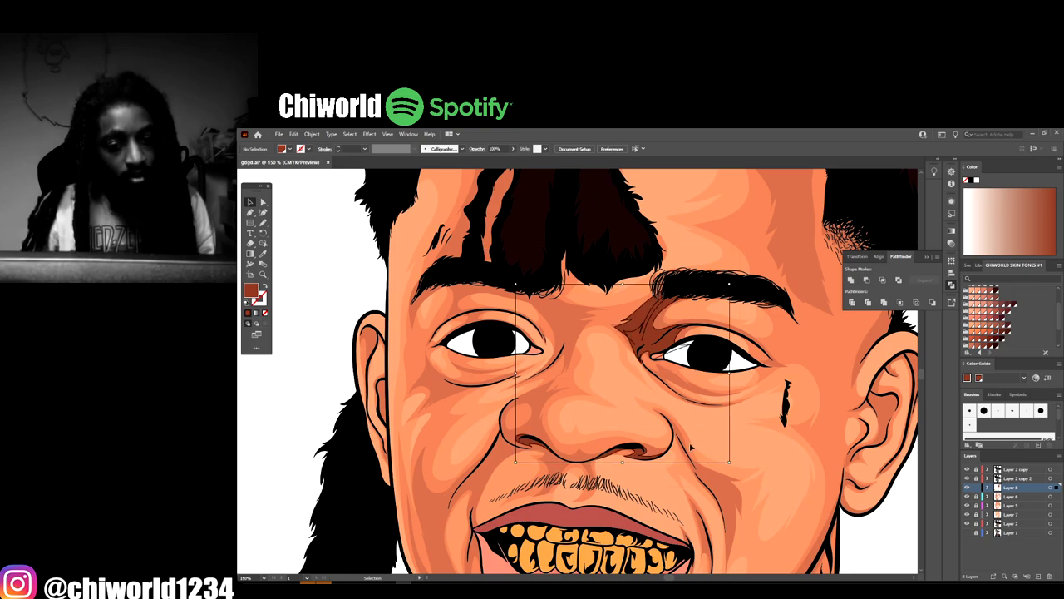
pyautogui.click(991, 336)
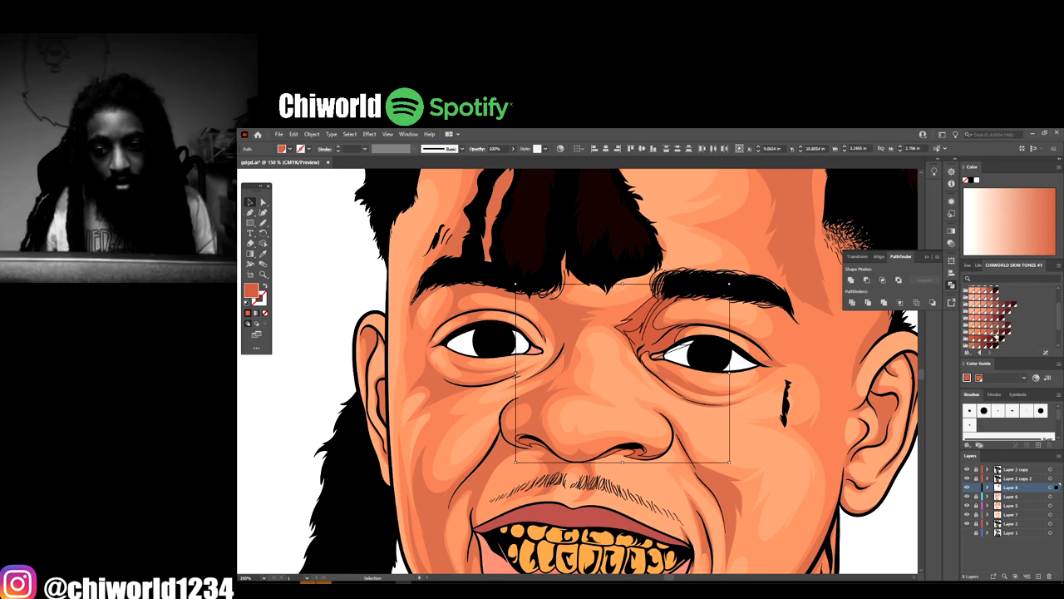
pyautogui.click(996, 336)
pyautogui.click(975, 339)
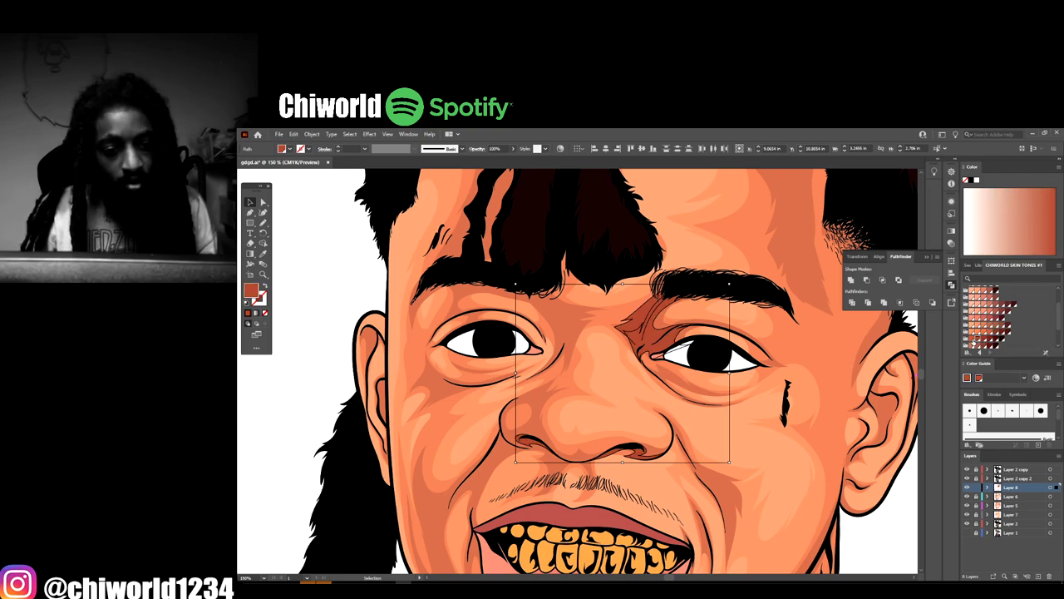
pyautogui.click(984, 342)
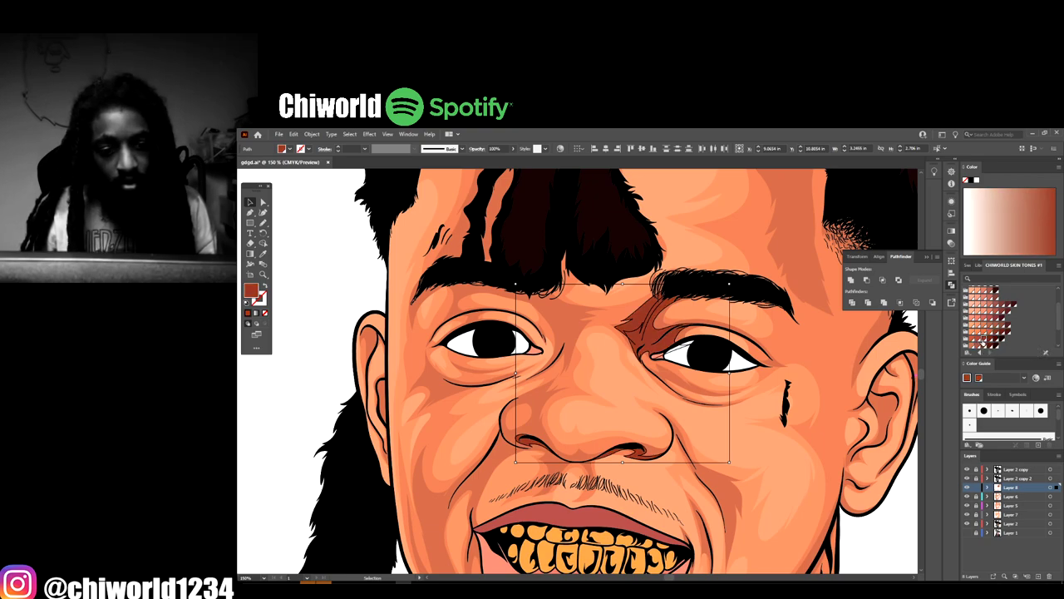
pyautogui.hotkey('ctrl', 'shift', 'a')
pyautogui.hotkey('ctrl', '-')
pyautogui.hotkey('ctrl', '-')
pyautogui.hotkey('ctrl', '-')
pyautogui.hotkey('ctrl', '-')
pyautogui.hotkey('ctrl', '-')
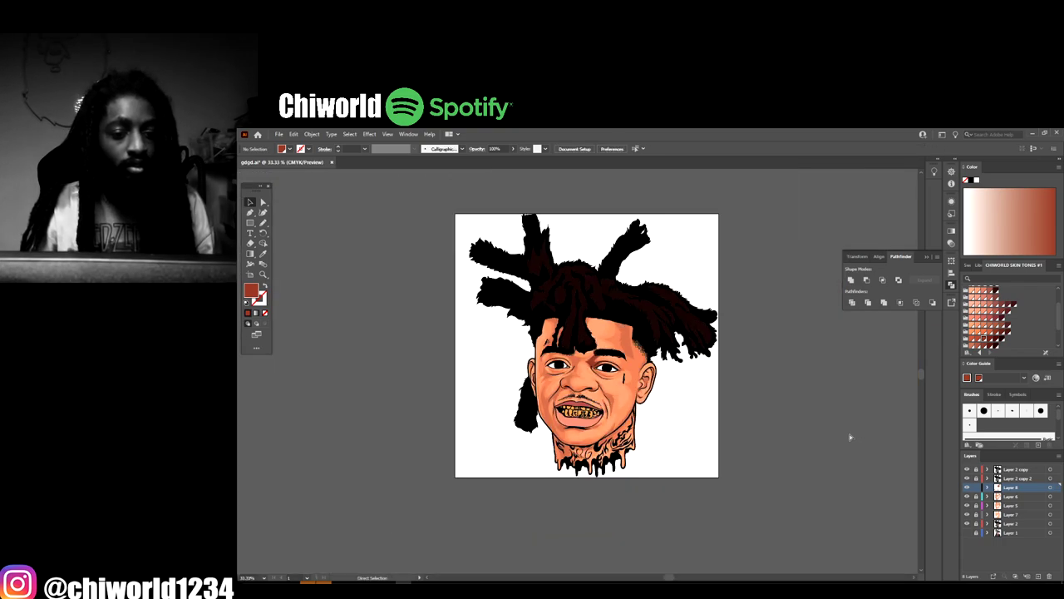
# Draw a dark shadow shape with the Pencil tool between the left-hand eye's inner corner, the eyebrow and the nose bridge
pyautogui.hotkey('ctrl', '+')
pyautogui.hotkey('ctrl', '+')
pyautogui.hotkey('ctrl', '+')
pyautogui.hotkey('ctrl', '+')
pyautogui.hotkey('ctrl', '+')
pyautogui.hotkey('ctrl', '+')
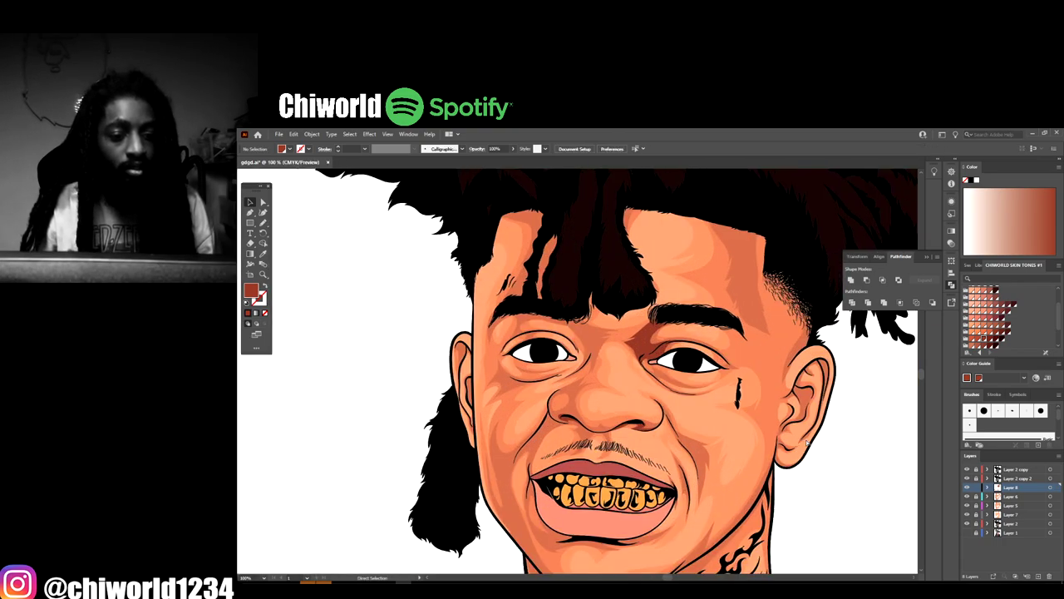
pyautogui.hotkey('ctrl', '+')
pyautogui.scroll(2, 807, 441)
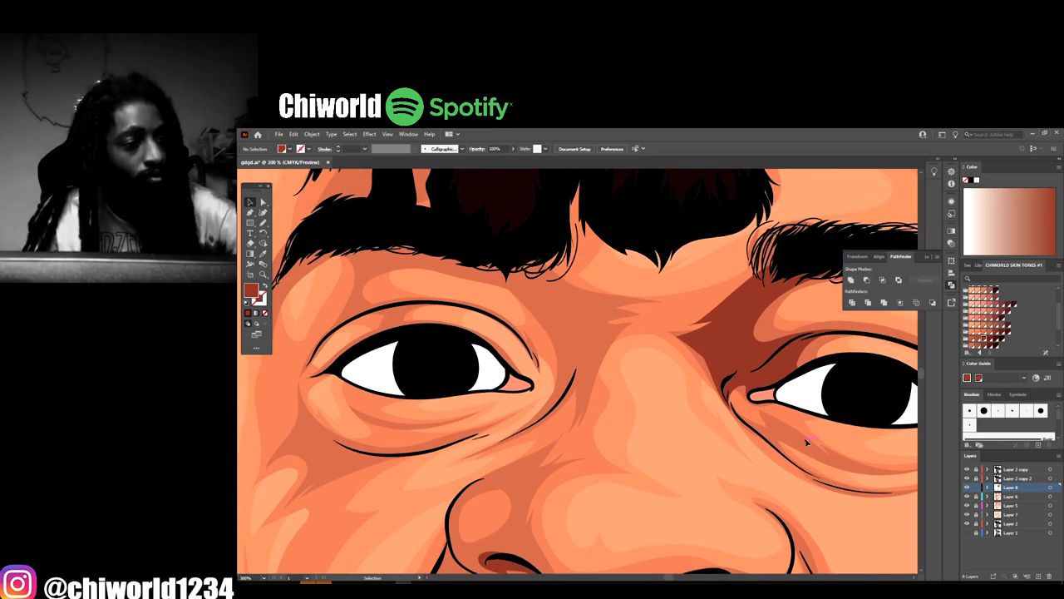
pyautogui.click(261, 224)
pyautogui.click(263, 223)
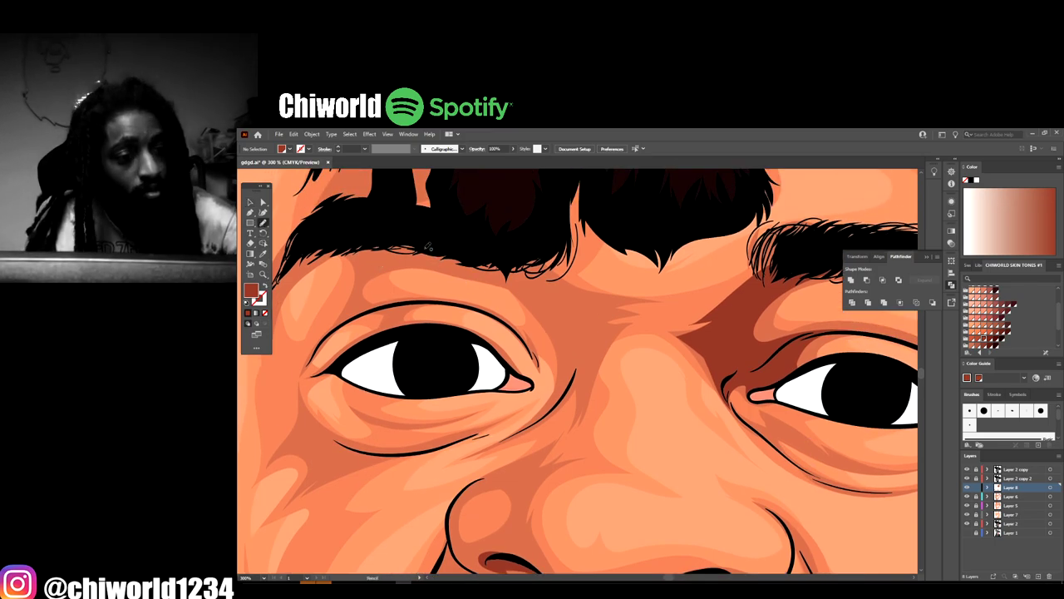
pyautogui.moveTo(498, 278)
pyautogui.mouseDown()
pyautogui.moveTo(537, 304)
pyautogui.moveTo(563, 360)
pyautogui.moveTo(537, 416)
pyautogui.moveTo(488, 445)
pyautogui.moveTo(549, 416)
pyautogui.mouseUp()
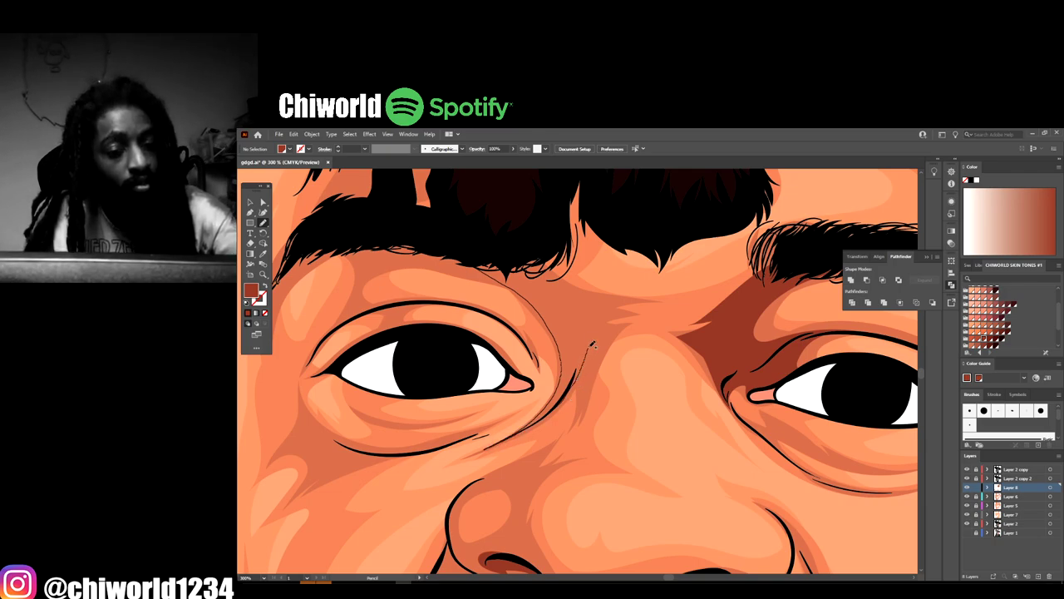
pyautogui.moveTo(613, 323); pyautogui.dragTo(526, 268)
# Draw a thin dark shadow shape on the upper eyelid of the left-hand eye, just above the lash line
pyautogui.hotkey('ctrl', '-')
pyautogui.hotkey('ctrl', '-')
pyautogui.hotkey('ctrl', '-')
pyautogui.hotkey('ctrl', '-')
pyautogui.hotkey('ctrl', '-')
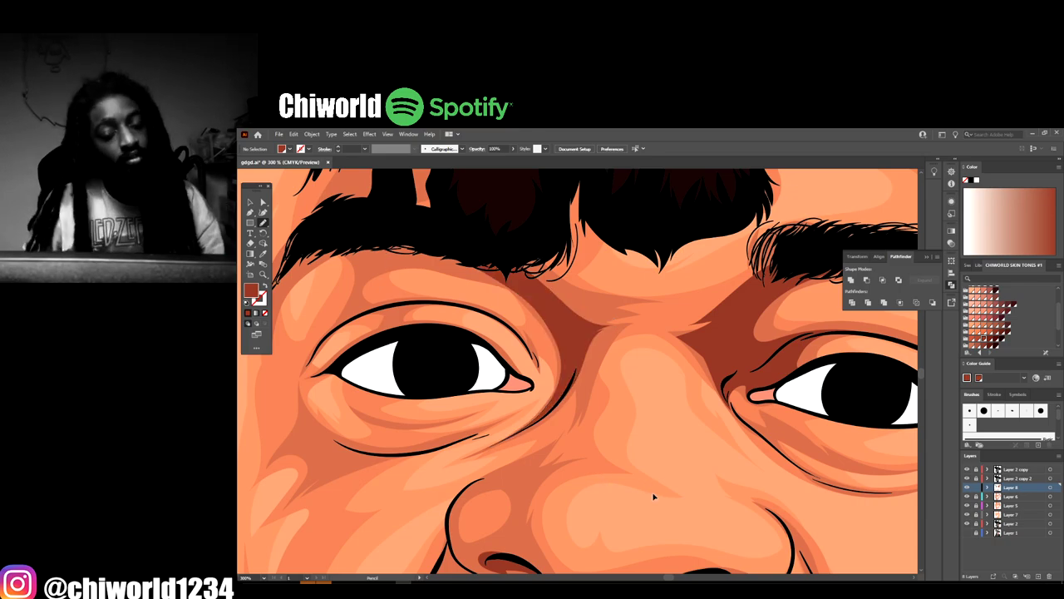
pyautogui.hotkey('ctrl', '+')
pyautogui.hotkey('ctrl', '+')
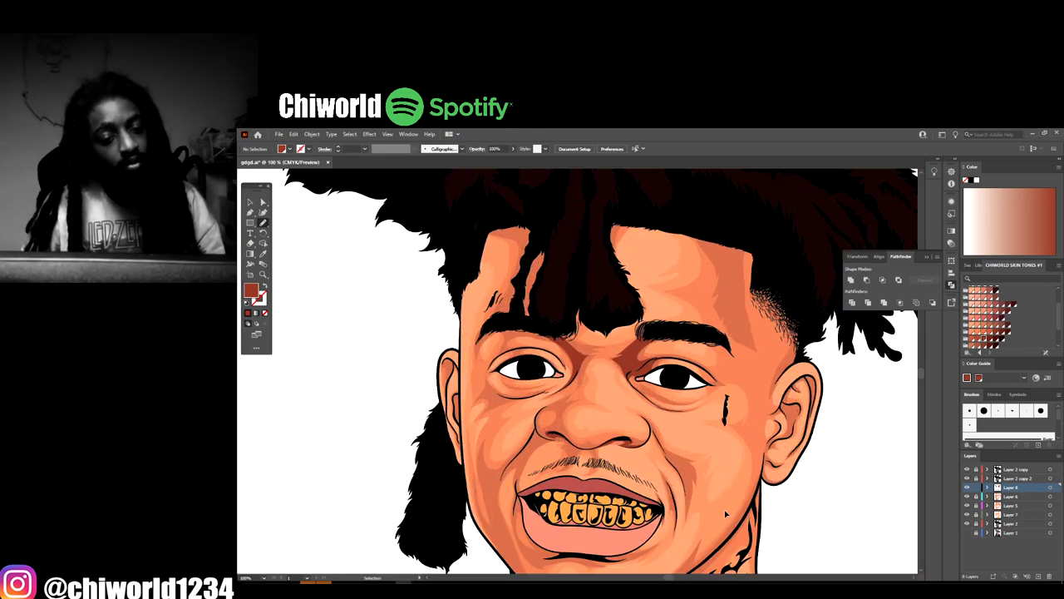
pyautogui.hotkey('ctrl', '+')
pyautogui.hotkey('ctrl', '+')
pyautogui.hotkey('ctrl', '+')
pyautogui.hotkey('ctrl', '+')
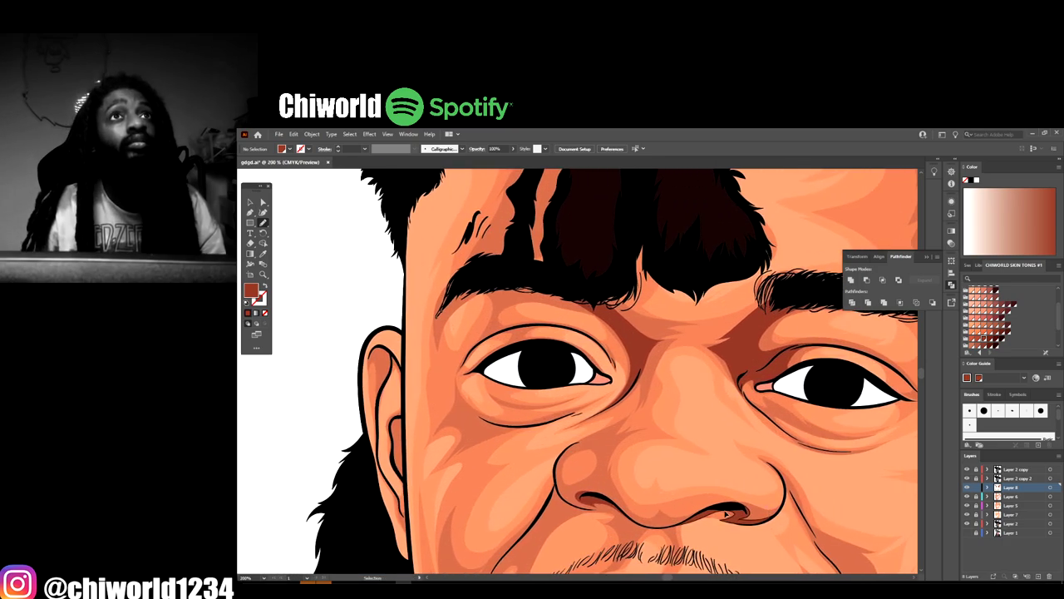
pyautogui.hotkey('ctrl', '+')
pyautogui.scroll(1, 728, 507)
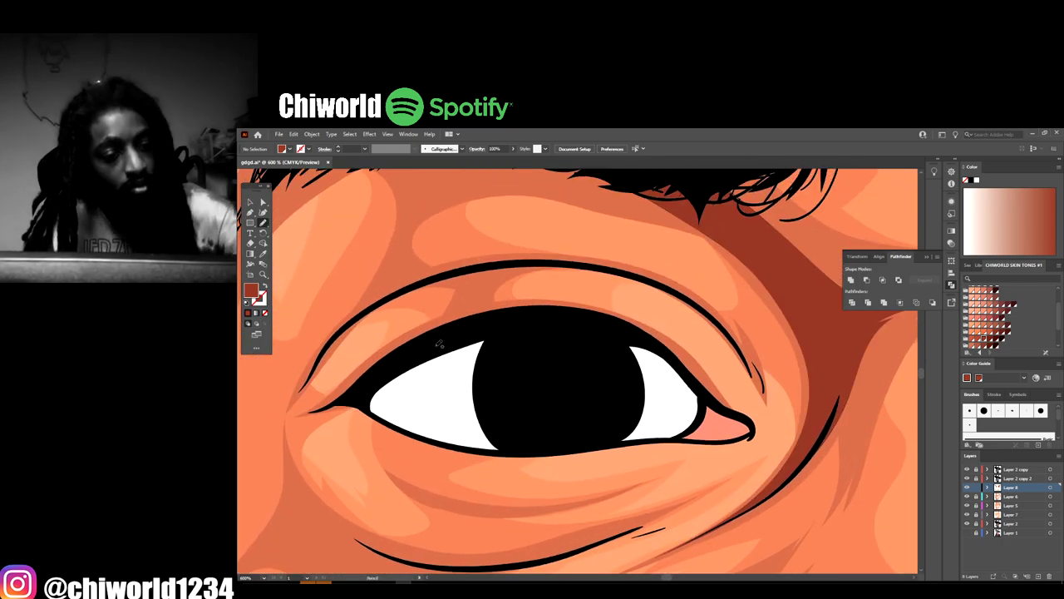
pyautogui.moveTo(477, 310)
pyautogui.mouseDown()
pyautogui.moveTo(559, 267)
pyautogui.moveTo(660, 287)
pyautogui.moveTo(737, 343)
pyautogui.moveTo(765, 395)
pyautogui.moveTo(757, 352)
pyautogui.moveTo(715, 301)
pyautogui.moveTo(643, 267)
pyautogui.moveTo(564, 258)
pyautogui.moveTo(462, 263)
pyautogui.moveTo(389, 289)
pyautogui.moveTo(350, 317)
pyautogui.moveTo(291, 404)
pyautogui.moveTo(343, 335)
pyautogui.moveTo(421, 291)
pyautogui.moveTo(447, 305)
pyautogui.moveTo(353, 389)
pyautogui.moveTo(527, 331)
pyautogui.mouseUp()
# Draw a narrow dark shadow along the under-eye bag crease of the left-hand eye
pyautogui.hotkey('ctrl', '-')
pyautogui.hotkey('ctrl', '-')
pyautogui.hotkey('ctrl', '-')
pyautogui.hotkey('ctrl', '-')
pyautogui.hotkey('ctrl', '-')
pyautogui.hotkey('ctrl', '-')
pyautogui.hotkey('ctrl', '-')
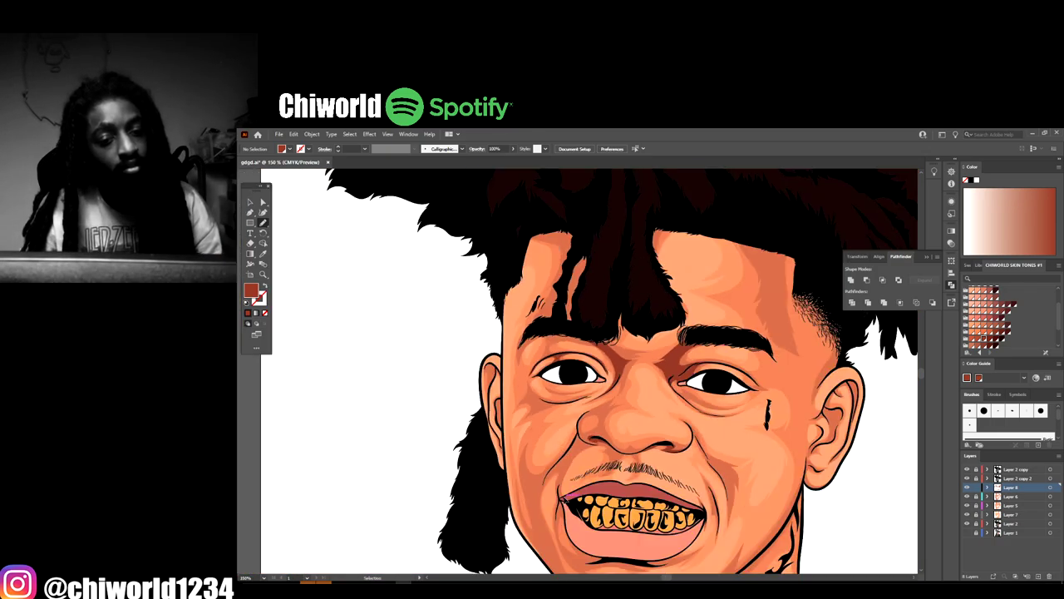
pyautogui.scroll(3, 639, 528)
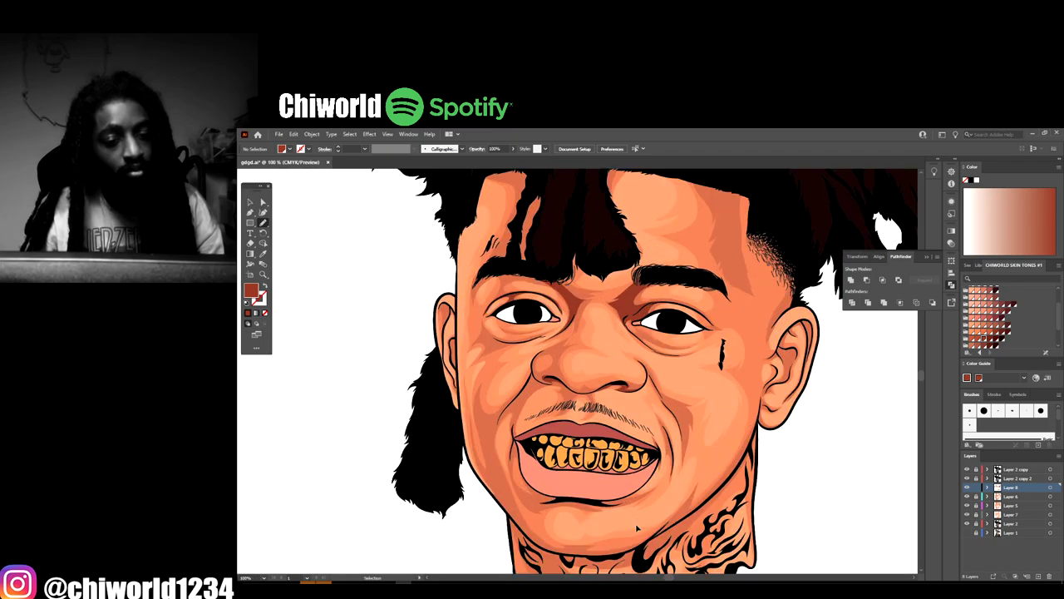
pyautogui.scroll(3, 636, 524)
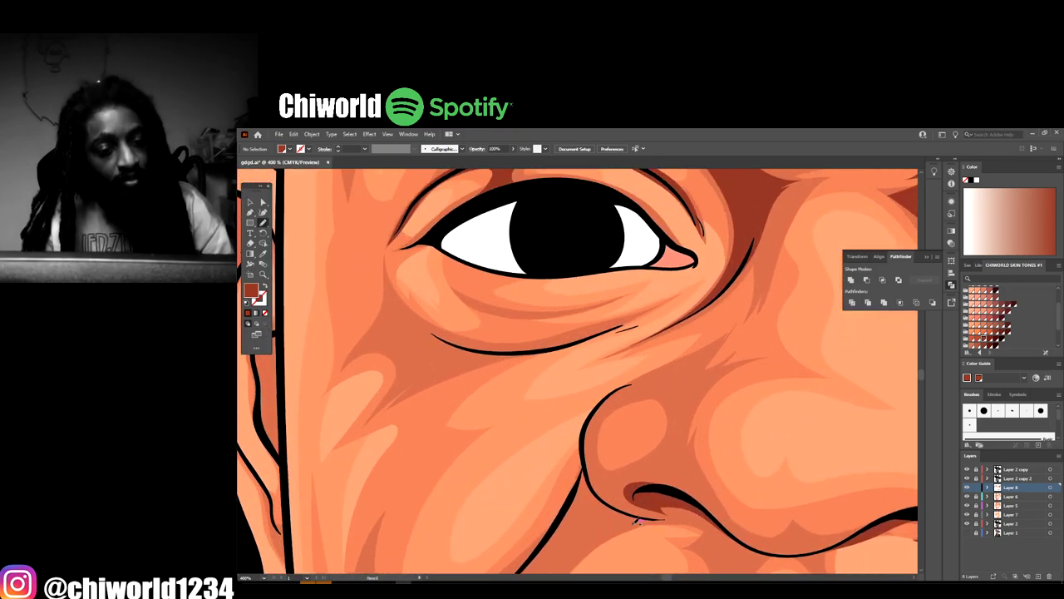
pyautogui.moveTo(422, 322)
pyautogui.mouseDown()
pyautogui.moveTo(436, 341)
pyautogui.moveTo(519, 353)
pyautogui.mouseUp()
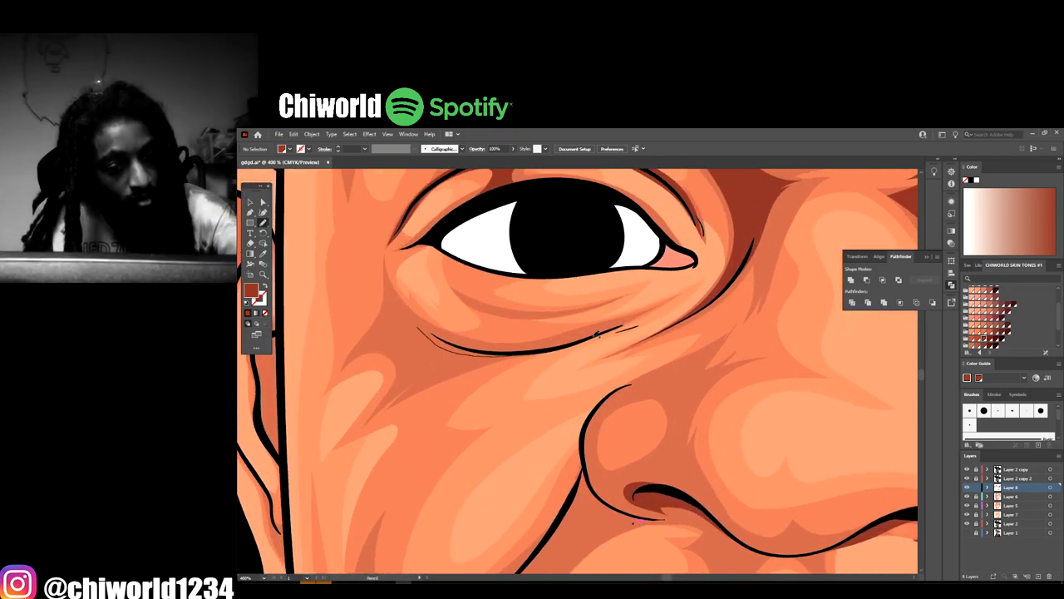
pyautogui.moveTo(595, 333)
pyautogui.mouseDown()
pyautogui.moveTo(661, 302)
pyautogui.moveTo(559, 340)
pyautogui.moveTo(472, 337)
pyautogui.moveTo(409, 313)
pyautogui.mouseUp()
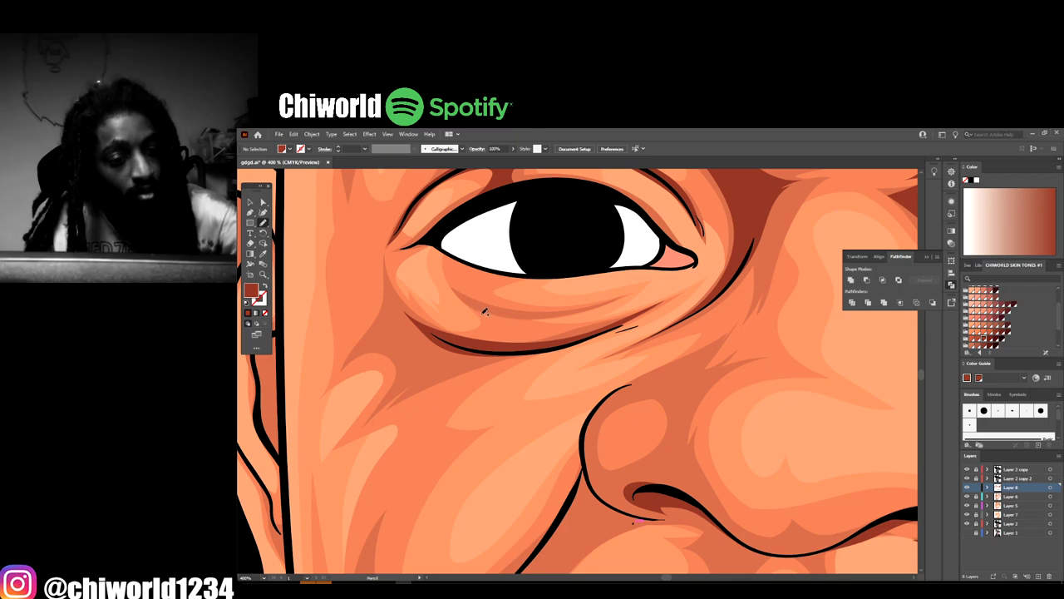
# Draw dark shadow shapes on the fold below the left-hand eye and along its lower lash line
pyautogui.moveTo(485, 311)
pyautogui.mouseDown()
pyautogui.moveTo(555, 317)
pyautogui.moveTo(614, 299)
pyautogui.moveTo(544, 309)
pyautogui.moveTo(462, 296)
pyautogui.moveTo(443, 276)
pyautogui.mouseUp()
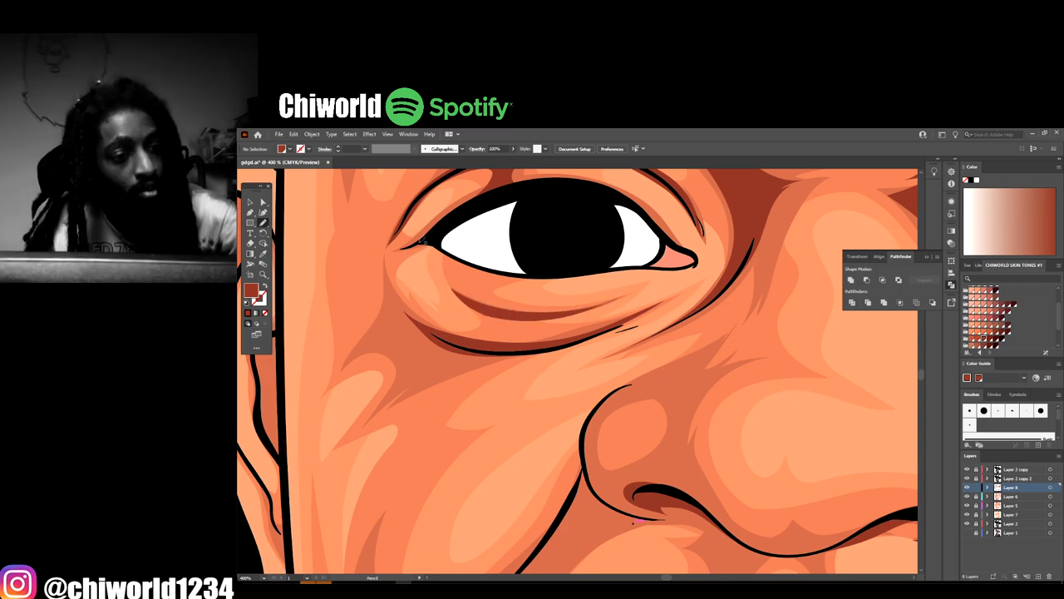
pyautogui.moveTo(422, 241)
pyautogui.mouseDown()
pyautogui.moveTo(499, 278)
pyautogui.moveTo(625, 271)
pyautogui.moveTo(651, 256)
pyautogui.moveTo(640, 258)
pyautogui.mouseUp()
pyautogui.scroll(-6, 527, 365)
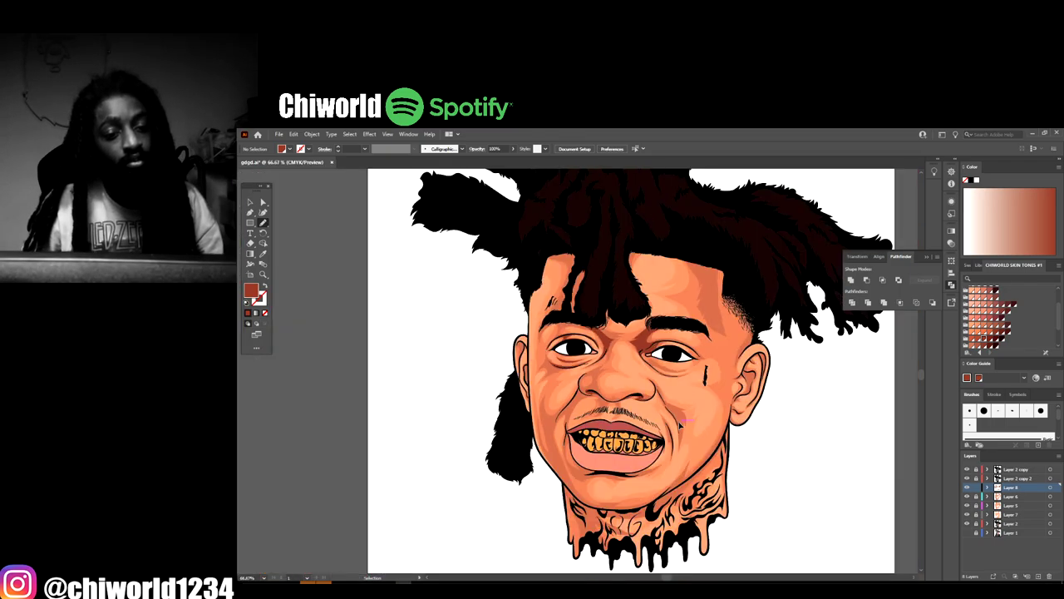
pyautogui.scroll(3, 685, 426)
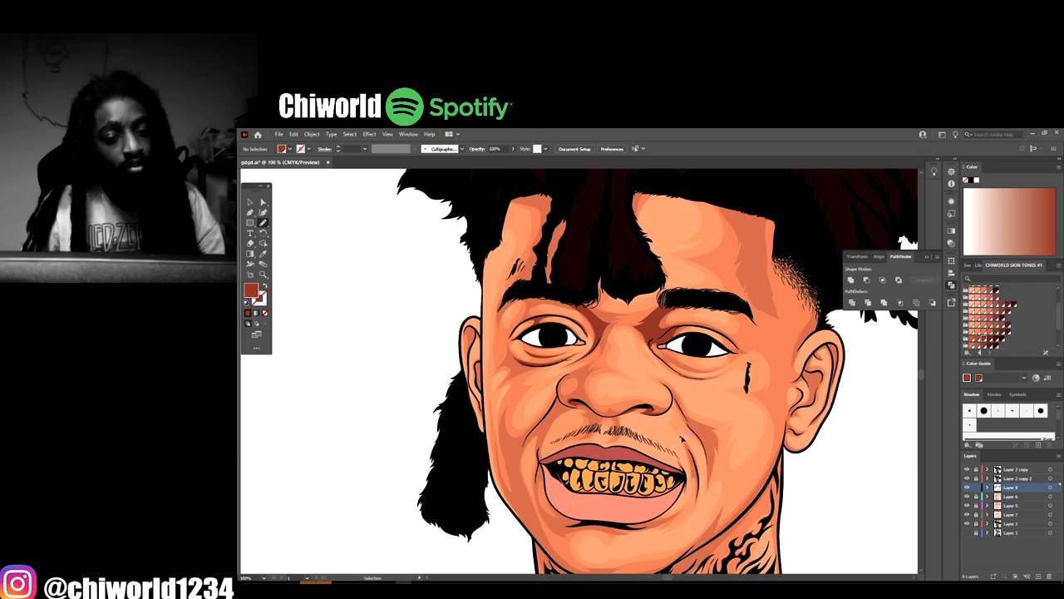
# Draw dark shadow shapes between the left-hand nostril and its smile crease, and along the nostril's lower edge
pyautogui.scroll(4, 653, 417)
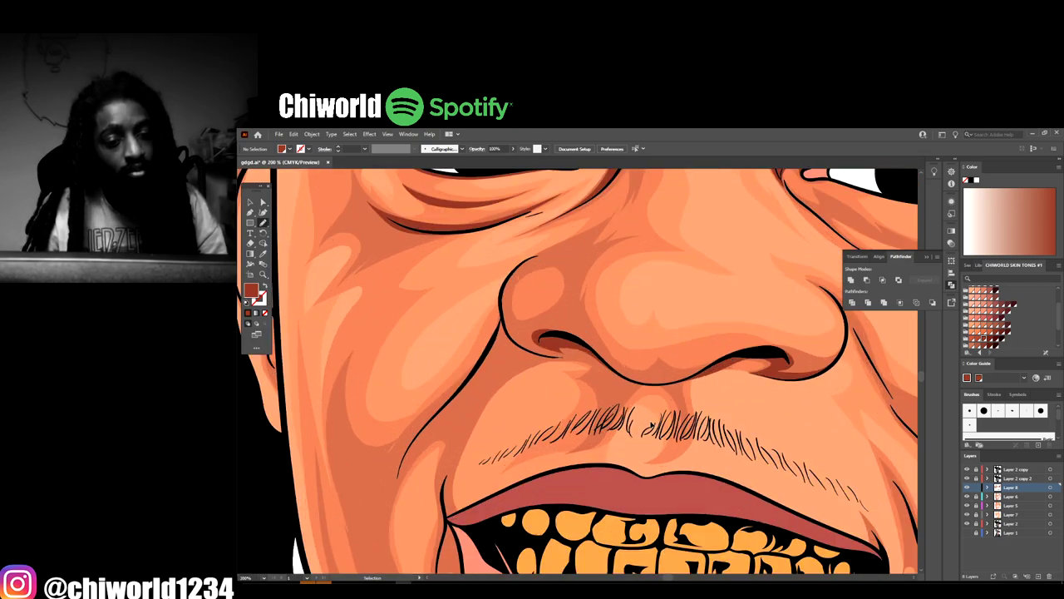
pyautogui.scroll(-2, 652, 417)
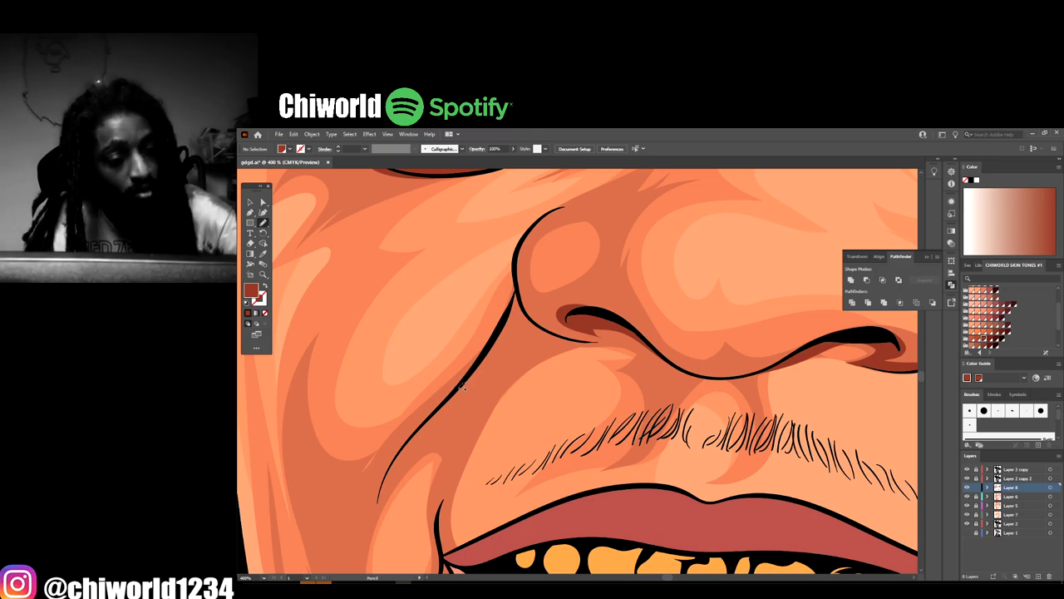
pyautogui.moveTo(499, 359)
pyautogui.mouseDown()
pyautogui.moveTo(472, 432)
pyautogui.moveTo(561, 349)
pyautogui.moveTo(617, 341)
pyautogui.moveTo(678, 365)
pyautogui.moveTo(621, 316)
pyautogui.moveTo(578, 303)
pyautogui.moveTo(538, 317)
pyautogui.mouseUp()
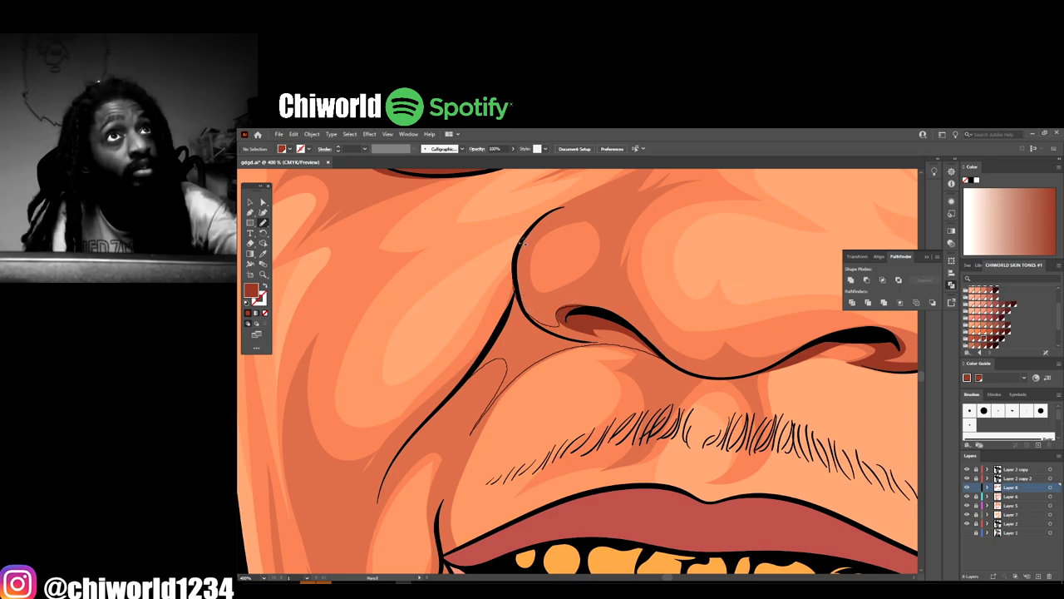
pyautogui.moveTo(520, 249)
pyautogui.mouseDown()
pyautogui.moveTo(461, 384)
pyautogui.moveTo(418, 448)
pyautogui.mouseUp()
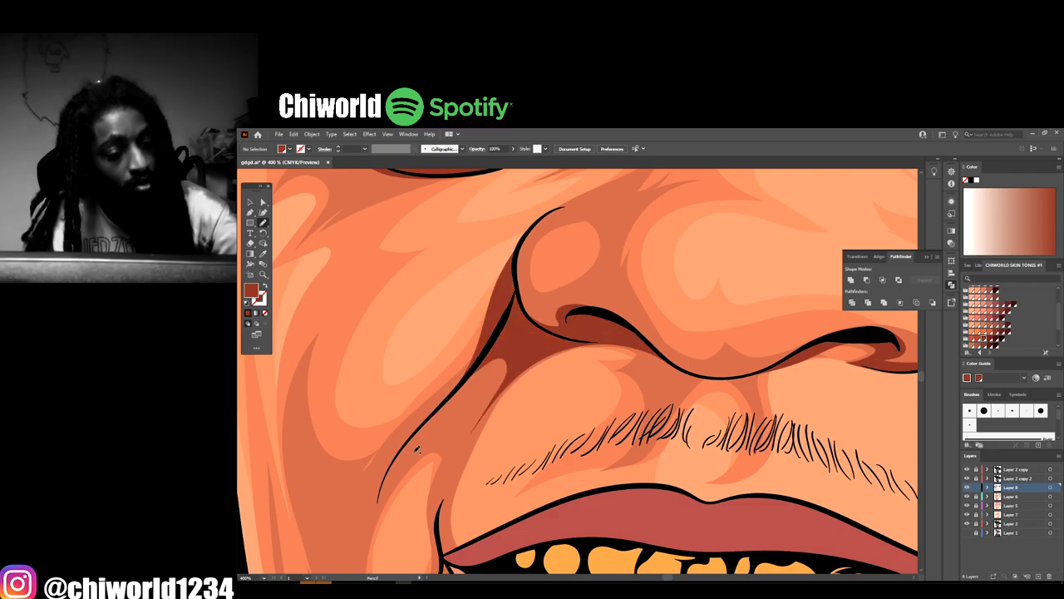
pyautogui.moveTo(512, 315)
pyautogui.mouseDown()
pyautogui.moveTo(538, 329)
pyautogui.moveTo(588, 323)
pyautogui.mouseUp()
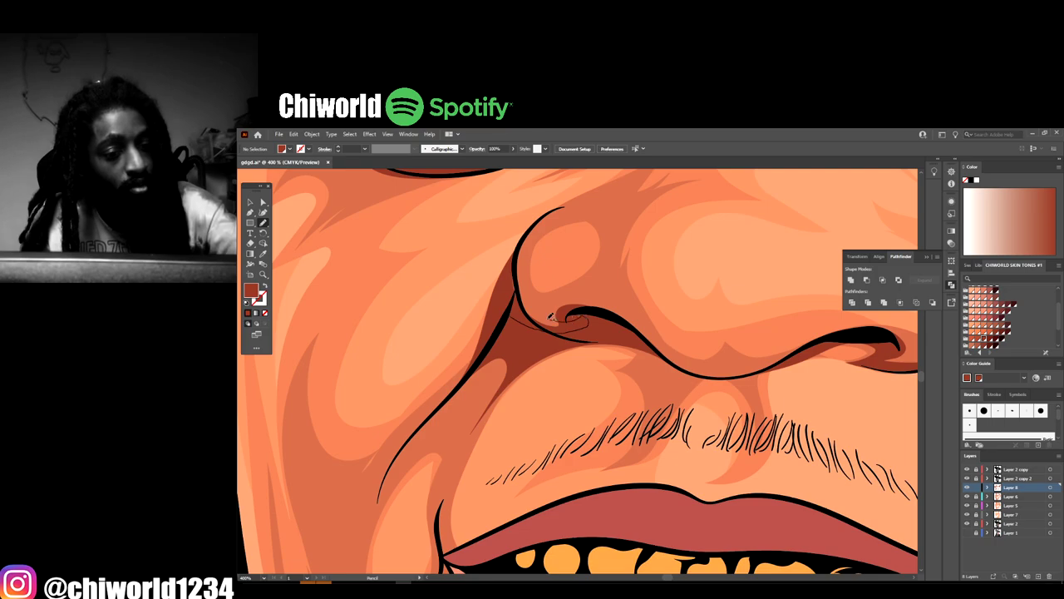
pyautogui.hotkey('ctrl', '-')
pyautogui.hotkey('ctrl', '-')
pyautogui.hotkey('ctrl', '-')
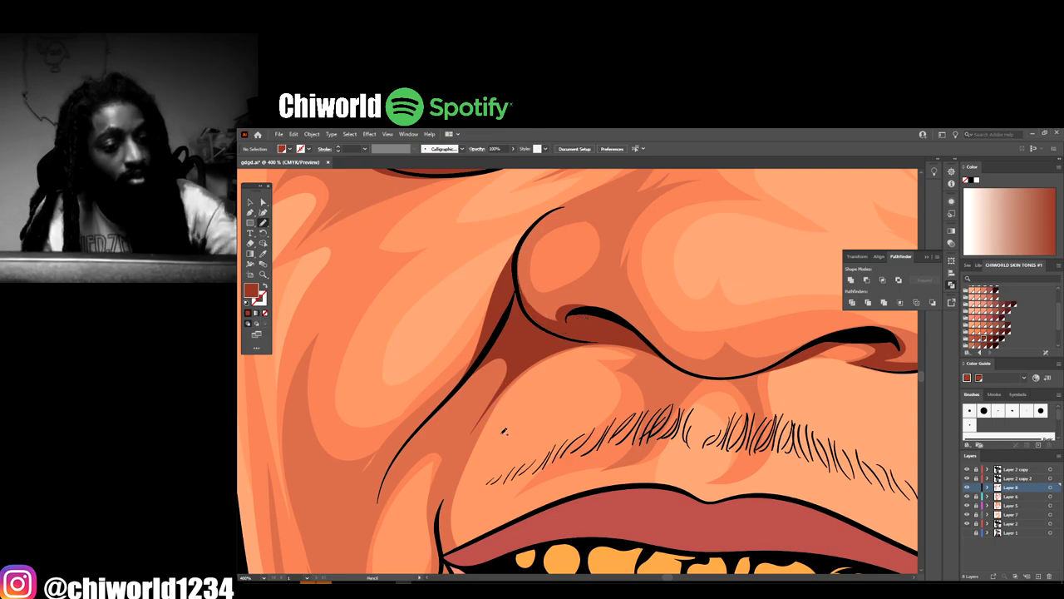
pyautogui.hotkey('ctrl', '-')
pyautogui.hotkey('ctrl', '-')
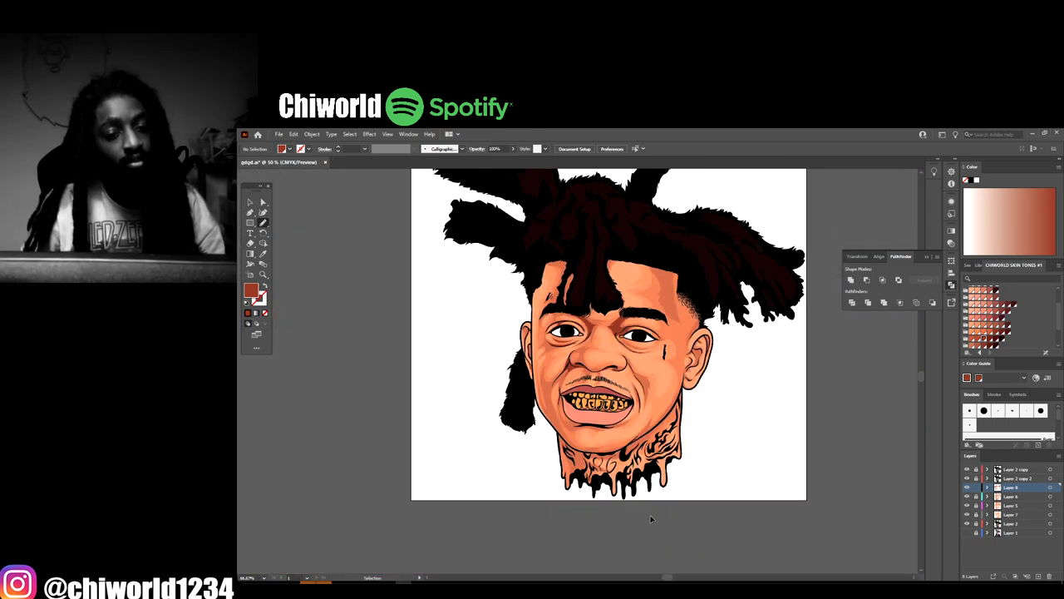
pyautogui.hotkey('ctrl', '-')
# Draw a long, tapering dark shadow along the right-hand smile crease, from beside the nostril down the cheek
pyautogui.hotkey('ctrl', '+')
pyautogui.hotkey('ctrl', '+')
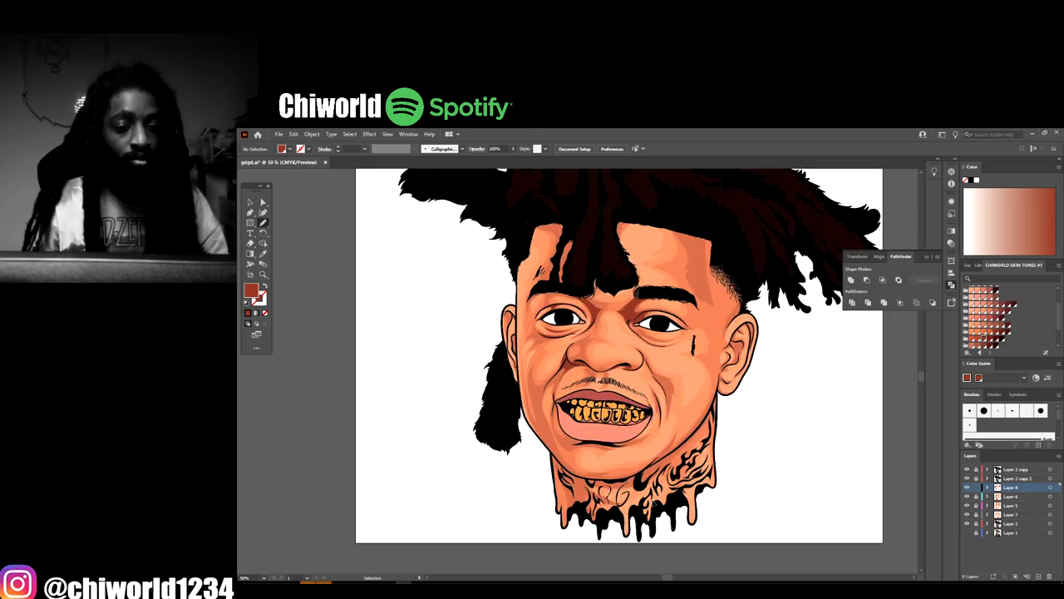
pyautogui.scroll(-1, 654, 502)
pyautogui.hotkey('ctrl', '+')
pyautogui.hotkey('ctrl', '+')
pyautogui.hotkey('ctrl', '+')
pyautogui.hotkey('ctrl', '+')
pyautogui.hotkey('ctrl', '+')
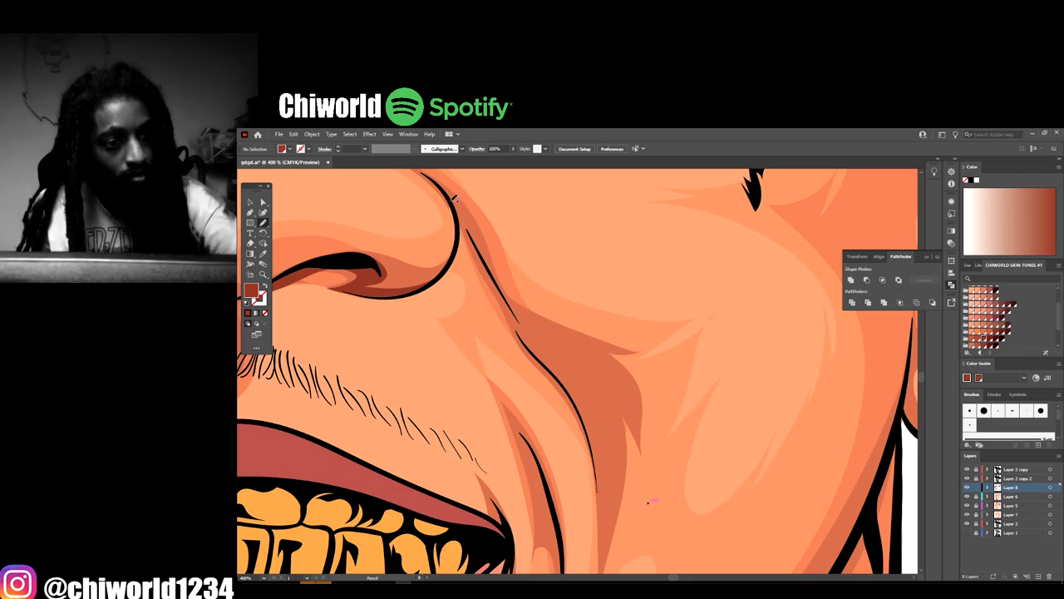
pyautogui.moveTo(469, 230); pyautogui.dragTo(497, 285)
pyautogui.moveTo(516, 329)
pyautogui.mouseDown()
pyautogui.moveTo(580, 409)
pyautogui.moveTo(605, 542)
pyautogui.moveTo(600, 445)
pyautogui.moveTo(566, 358)
pyautogui.moveTo(445, 187)
pyautogui.mouseUp()
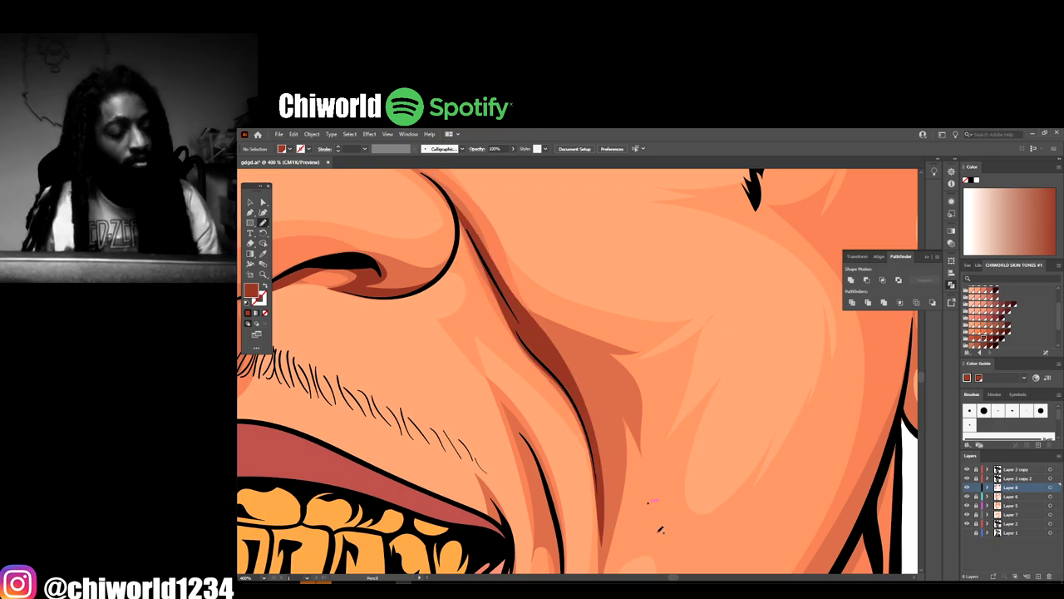
pyautogui.hotkey('ctrl', '-')
pyautogui.hotkey('ctrl', '-')
pyautogui.hotkey('ctrl', '-')
pyautogui.hotkey('ctrl', '-')
pyautogui.hotkey('ctrl', '-')
pyautogui.hotkey('ctrl', '-')
pyautogui.hotkey('ctrl', '-')
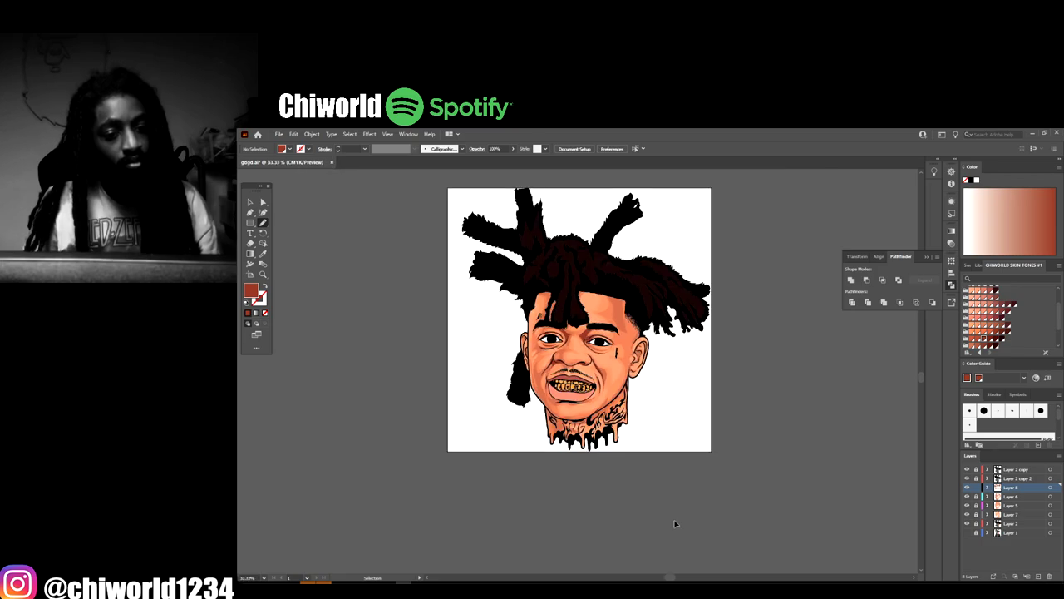
# Draw thin dark shadows along the short crease beside the right-hand mouth corner and around the corner itself
pyautogui.hotkey('ctrl', '+')
pyautogui.hotkey('ctrl', '+')
pyautogui.hotkey('ctrl', '+')
pyautogui.hotkey('ctrl', '+')
pyautogui.hotkey('ctrl', '+')
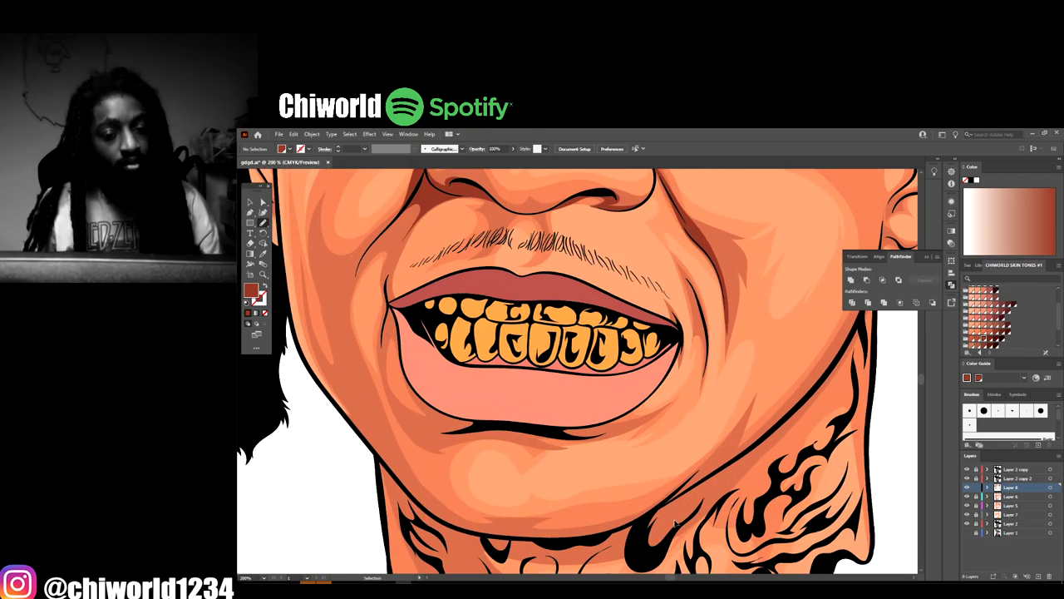
pyautogui.hscroll(1, 674, 522)
pyautogui.hotkey('ctrl', '+')
pyautogui.hscroll(2, 676, 522)
pyautogui.scroll(2, 677, 521)
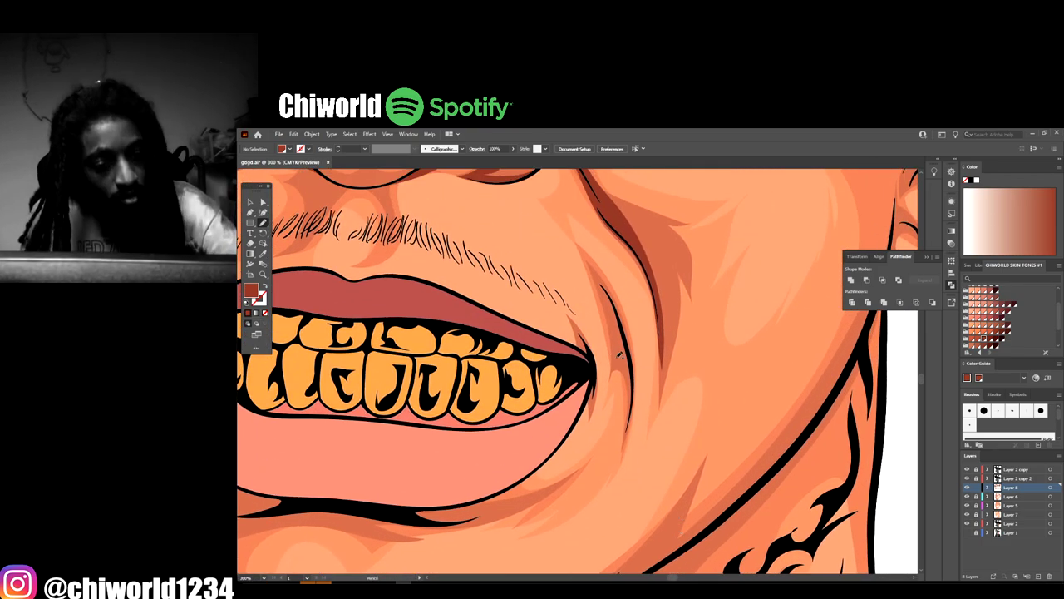
pyautogui.moveTo(629, 343)
pyautogui.mouseDown()
pyautogui.moveTo(611, 310)
pyautogui.moveTo(624, 449)
pyautogui.mouseUp()
pyautogui.moveTo(579, 404)
pyautogui.mouseDown()
pyautogui.moveTo(586, 429)
pyautogui.moveTo(593, 376)
pyautogui.moveTo(567, 311)
pyautogui.mouseUp()
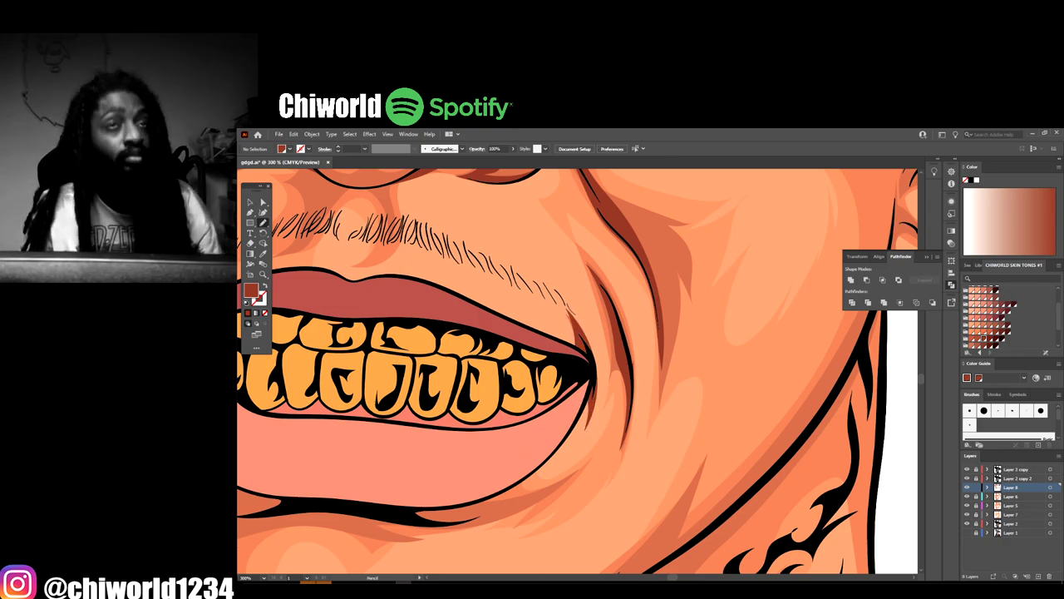
pyautogui.hotkey('ctrl', '-')
pyautogui.hotkey('ctrl', '-')
pyautogui.hotkey('ctrl', '-')
pyautogui.hotkey('ctrl', '-')
# Draw a curved dark shadow directly beneath the lower lip, tapering up toward both sides of the mouth
pyautogui.hotkey('ctrl', '+')
pyautogui.hotkey('ctrl', '+')
pyautogui.hotkey('ctrl', '+')
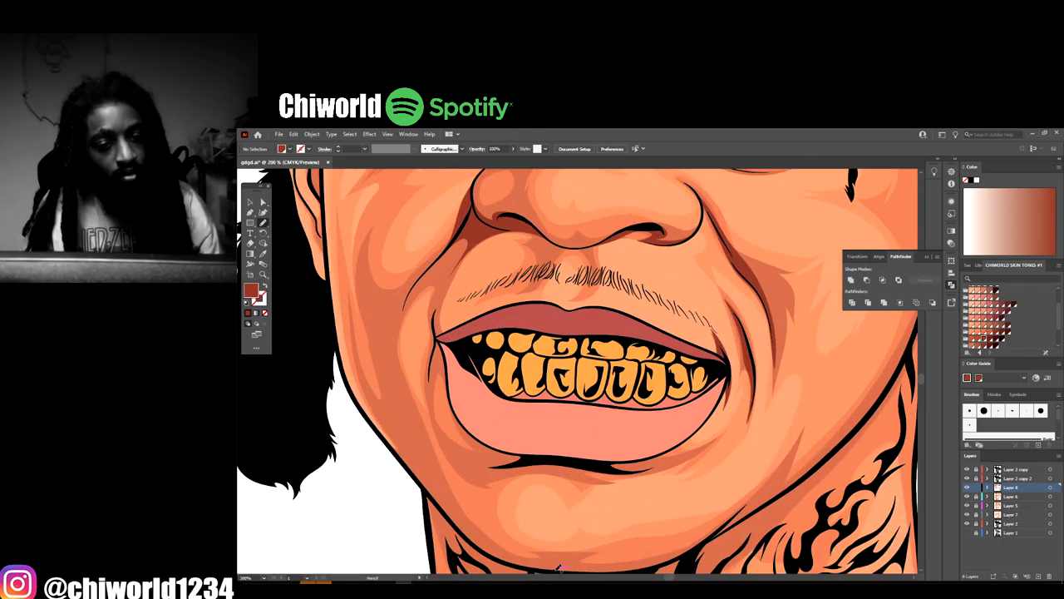
pyautogui.scroll(-1, 558, 568)
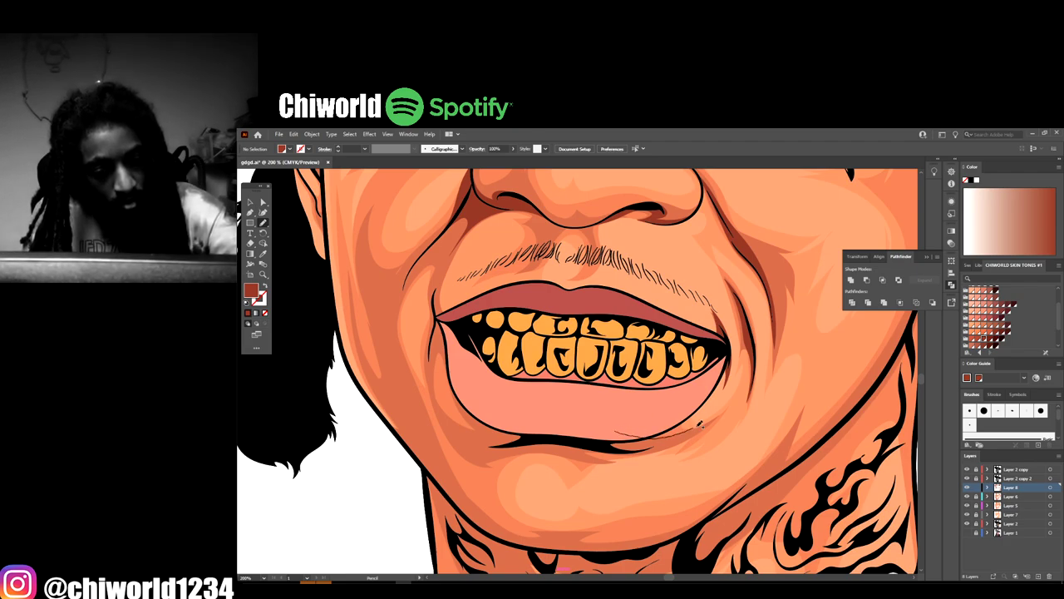
pyautogui.moveTo(701, 424)
pyautogui.mouseDown()
pyautogui.moveTo(638, 454)
pyautogui.moveTo(514, 447)
pyautogui.mouseUp()
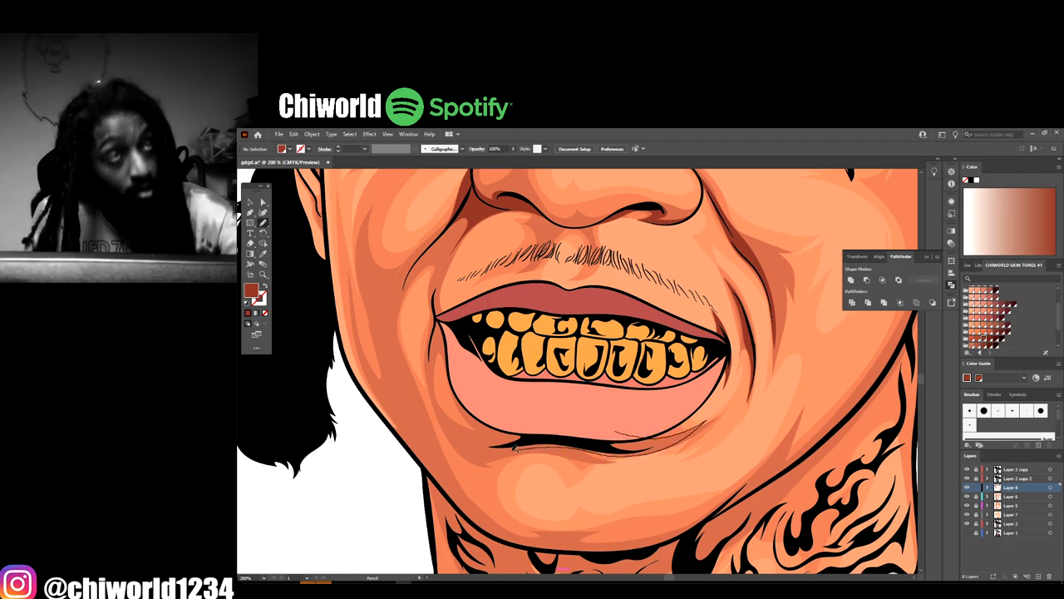
pyautogui.moveTo(451, 432)
pyautogui.mouseDown()
pyautogui.moveTo(492, 440)
pyautogui.moveTo(460, 411)
pyautogui.moveTo(445, 363)
pyautogui.mouseUp()
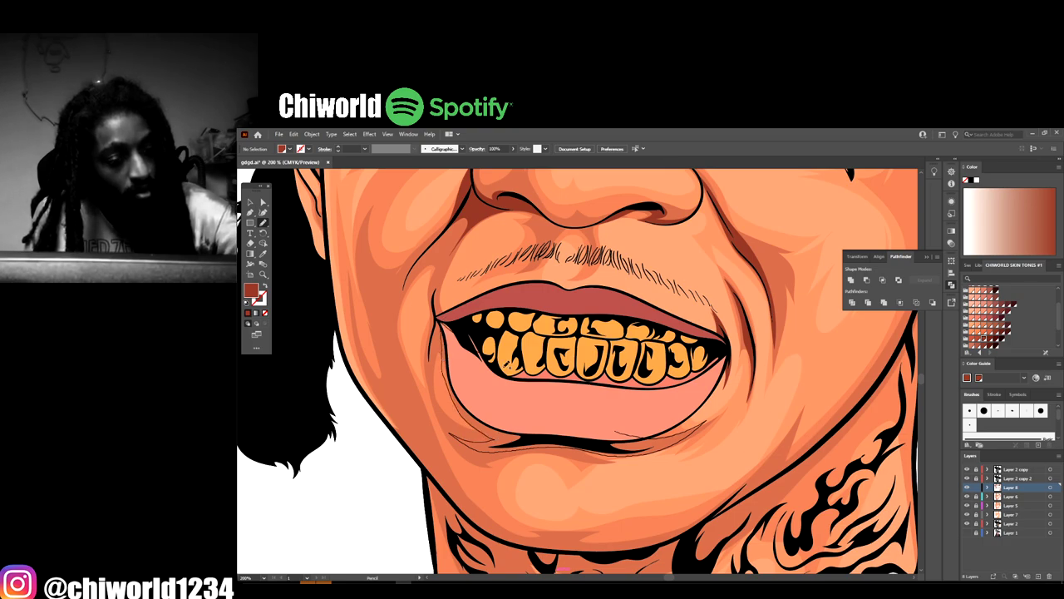
pyautogui.moveTo(509, 367); pyautogui.dragTo(570, 370)
pyautogui.hotkey('ctrl', '-')
pyautogui.hotkey('ctrl', '-')
pyautogui.hotkey('ctrl', '-')
pyautogui.scroll(1, 706, 448)
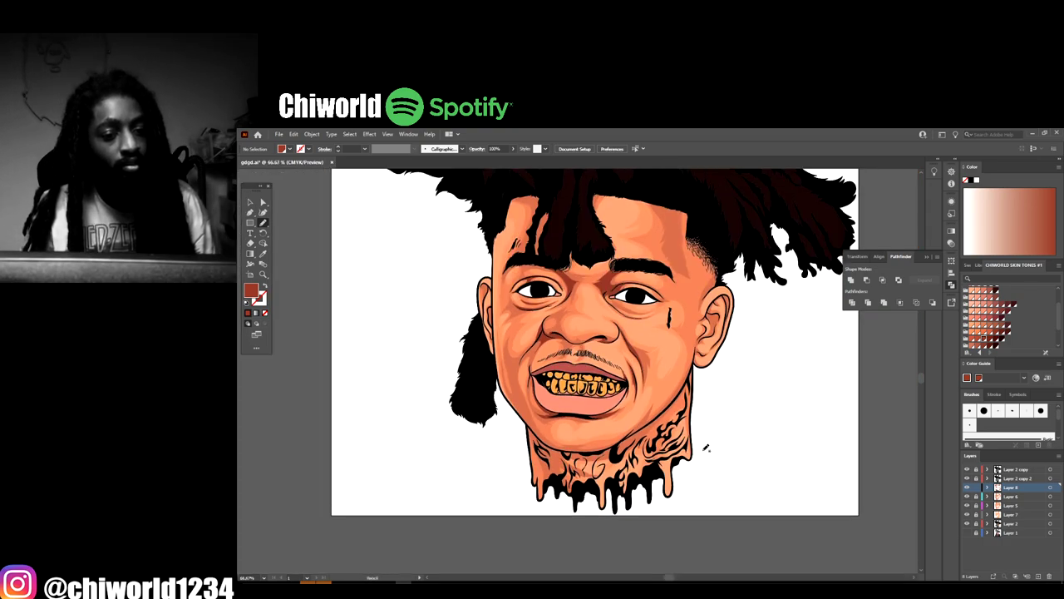
# Draw a narrow dark shadow around the left-hand mouth corner, following the short vertical crease and lip edge
pyautogui.hotkey('ctrl', '+')
pyautogui.hotkey('ctrl', '+')
pyautogui.hotkey('ctrl', '+')
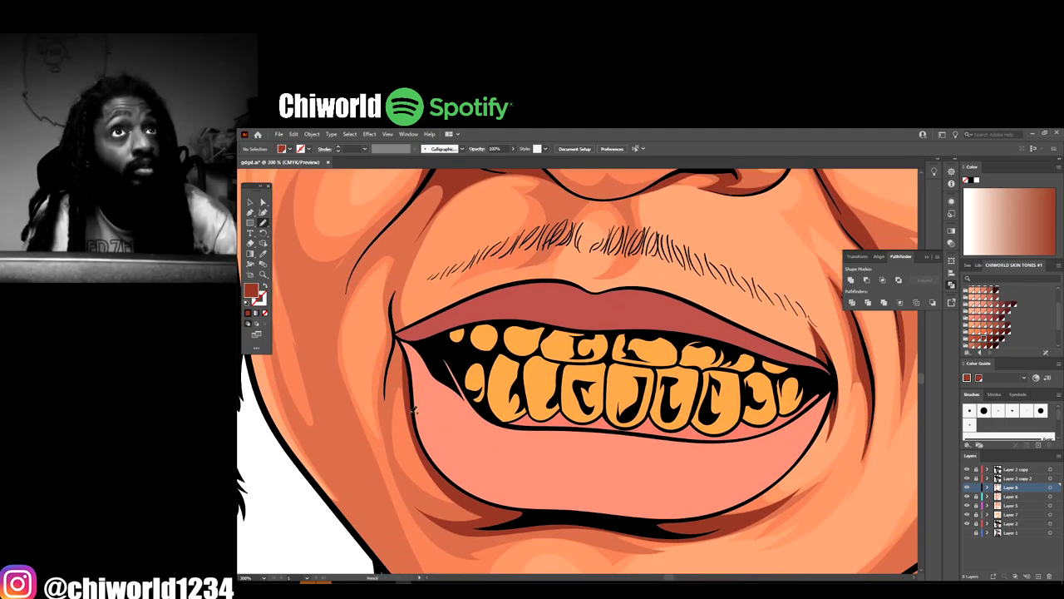
pyautogui.moveTo(389, 448)
pyautogui.mouseDown()
pyautogui.moveTo(381, 410)
pyautogui.moveTo(404, 263)
pyautogui.mouseUp()
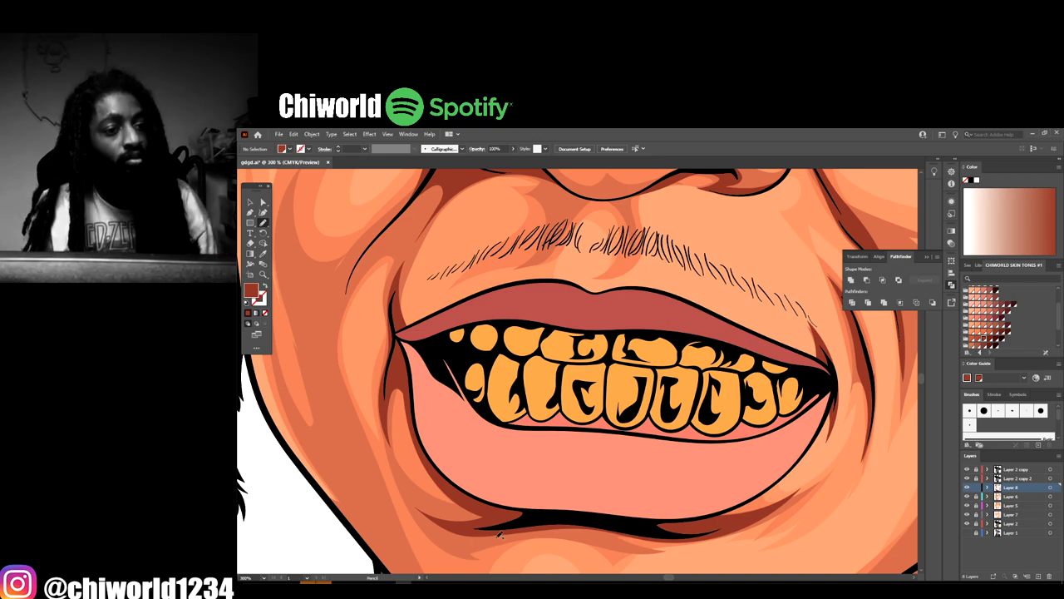
pyautogui.hotkey('ctrl', '-')
pyautogui.hotkey('ctrl', '-')
pyautogui.hotkey('ctrl', '-')
pyautogui.hotkey('ctrl', '-')
# Draw a thin dark shadow from the left-hand mouth corner up to the existing shadow beside the nostril
pyautogui.hotkey('ctrl', '+')
pyautogui.hotkey('ctrl', '+')
pyautogui.hotkey('ctrl', '+')
pyautogui.hotkey('ctrl', '+')
pyautogui.hotkey('ctrl', '+')
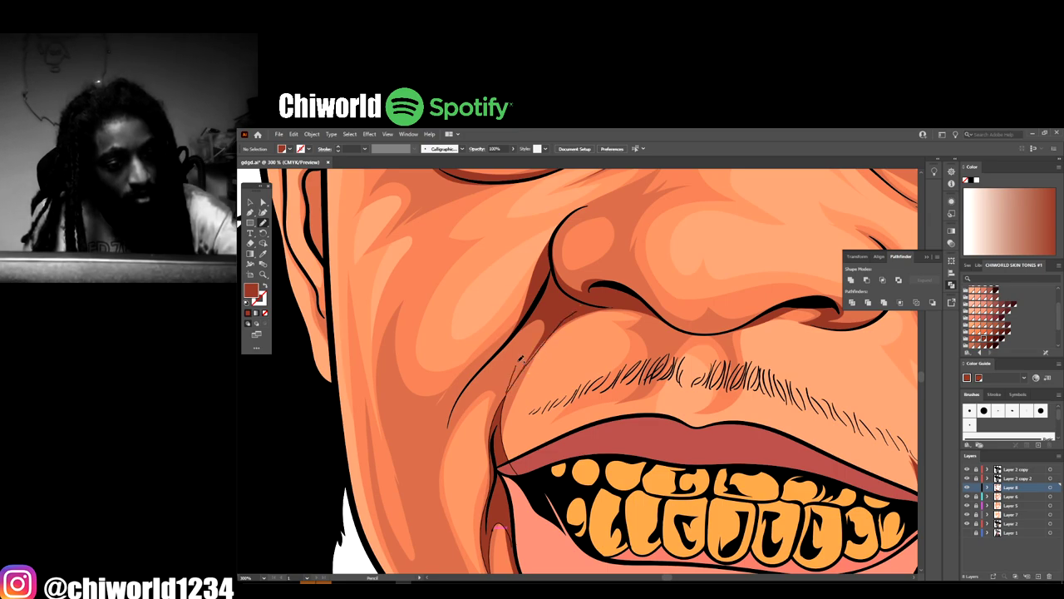
pyautogui.moveTo(497, 363)
pyautogui.mouseDown()
pyautogui.moveTo(447, 444)
pyautogui.moveTo(466, 380)
pyautogui.moveTo(546, 260)
pyautogui.mouseUp()
pyautogui.hotkey('ctrl', '-')
pyautogui.hotkey('ctrl', '-')
pyautogui.hotkey('ctrl', '-')
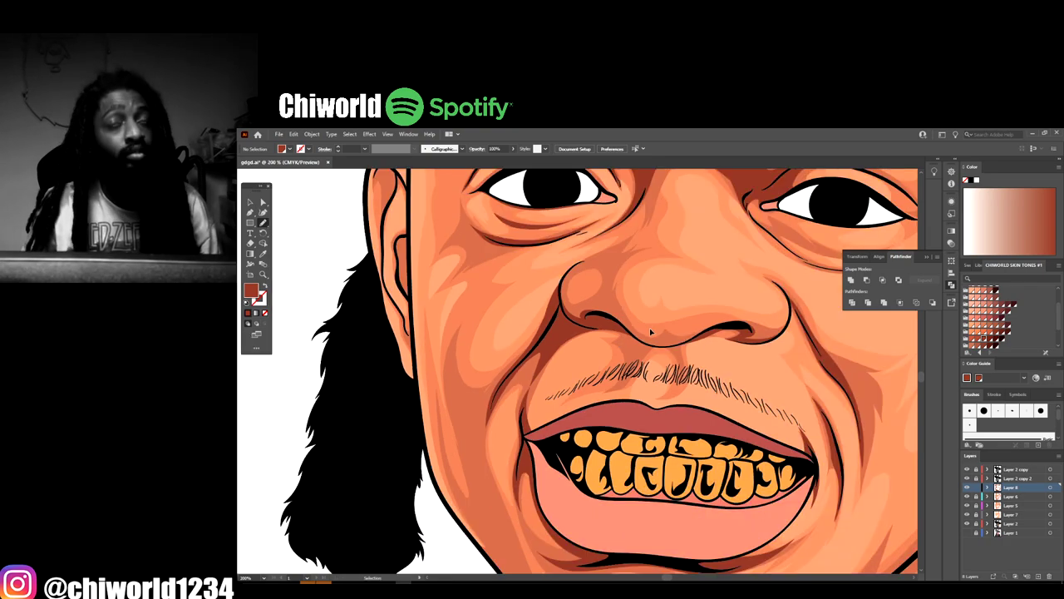
pyautogui.hotkey('ctrl', '-')
pyautogui.scroll(-2, 706, 406)
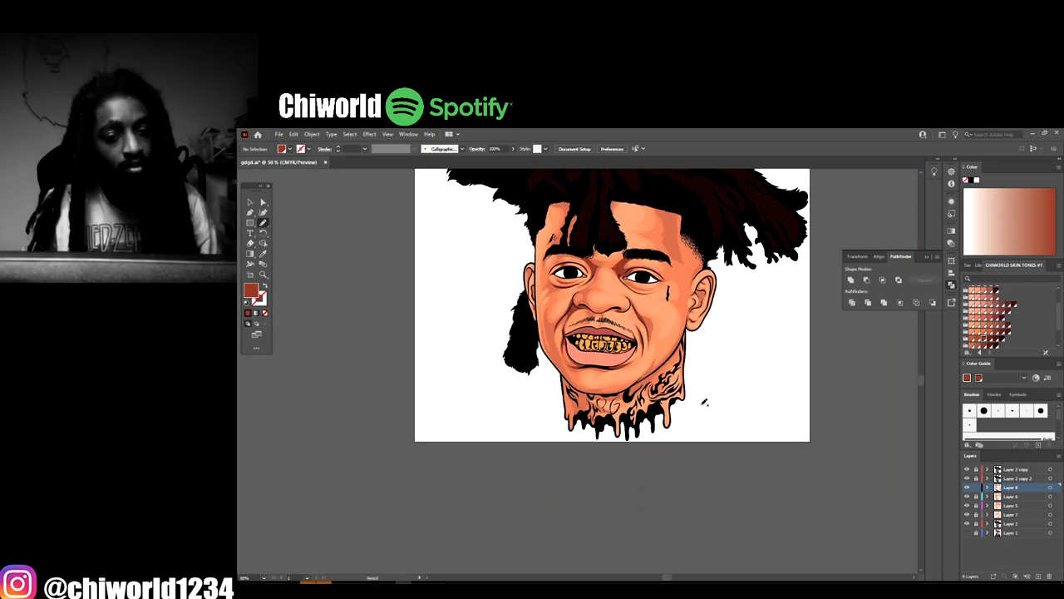
# Draw a long, thin dark shadow along the underside of the chin, just above the jawline outline
pyautogui.hotkey('ctrl', '+')
pyautogui.hotkey('ctrl', '+')
pyautogui.hotkey('ctrl', '+')
pyautogui.hotkey('ctrl', '+')
pyautogui.hotkey('ctrl', '+')
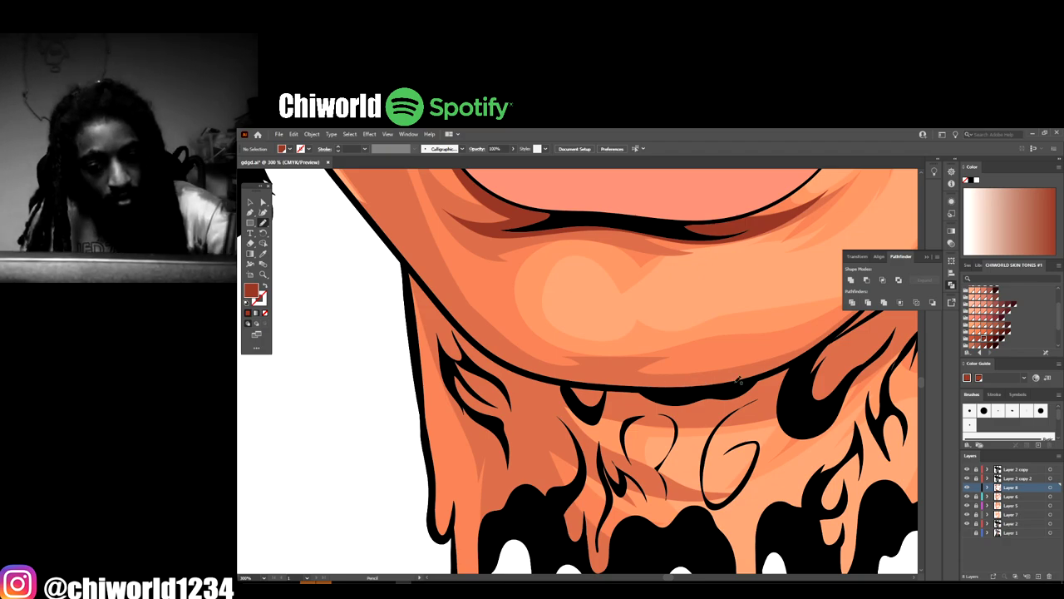
pyautogui.moveTo(838, 330)
pyautogui.mouseDown()
pyautogui.moveTo(736, 369)
pyautogui.moveTo(648, 379)
pyautogui.moveTo(539, 366)
pyautogui.mouseUp()
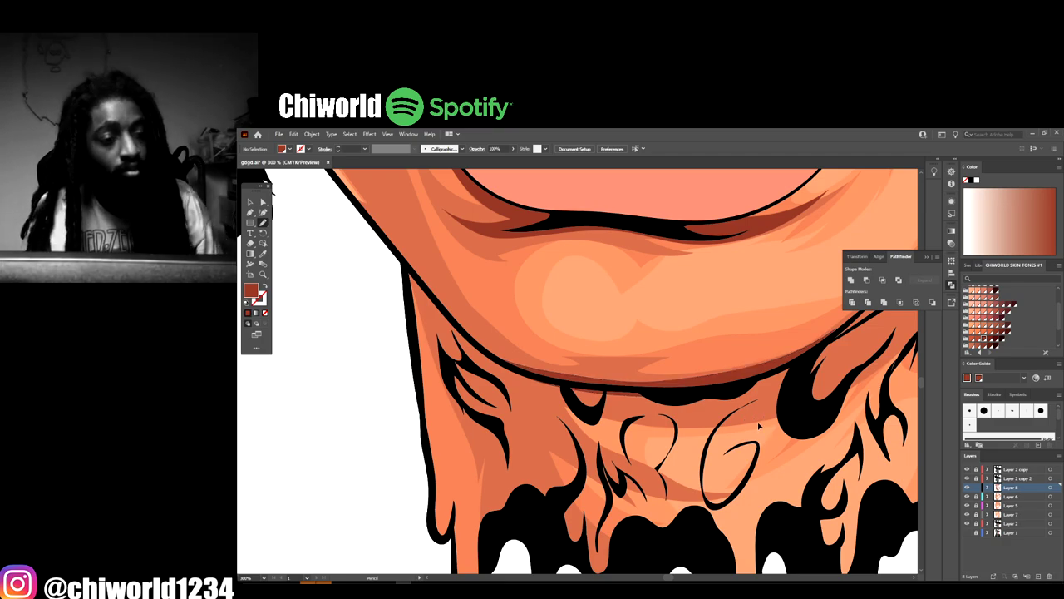
pyautogui.hotkey('ctrl', '-')
pyautogui.hotkey('ctrl', '-')
pyautogui.hotkey('ctrl', '-')
pyautogui.hotkey('ctrl', '-')
pyautogui.hotkey('ctrl', '-')
pyautogui.hotkey('ctrl', '-')
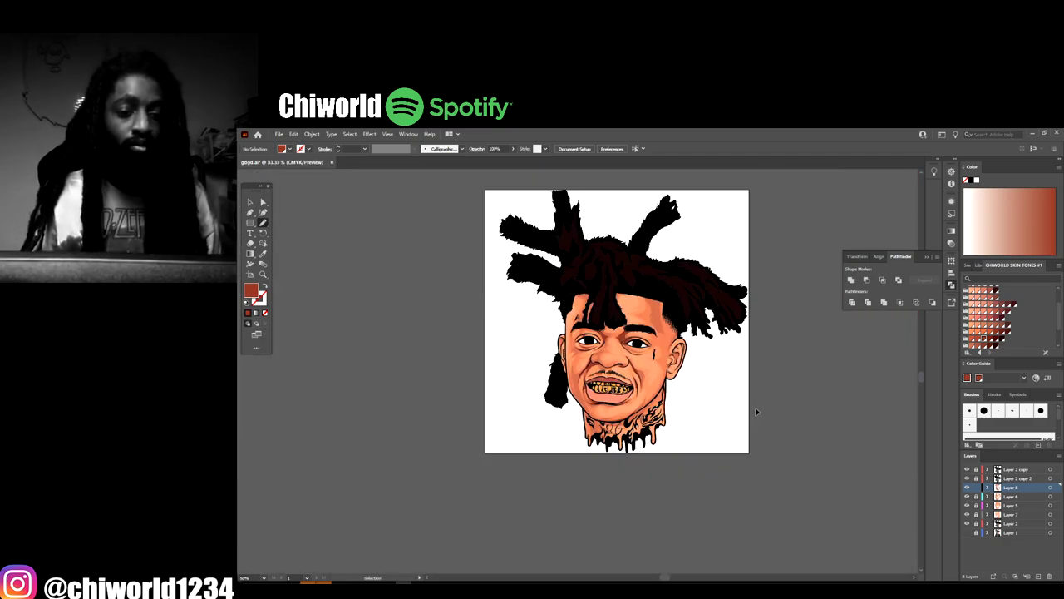
# Draw a jagged dark shadow shape running down from the hairline inside the right-hand forehead shading
pyautogui.hotkey('ctrl', '+')
pyautogui.hotkey('ctrl', '+')
pyautogui.hotkey('ctrl', '+')
pyautogui.scroll(-2, 743, 404)
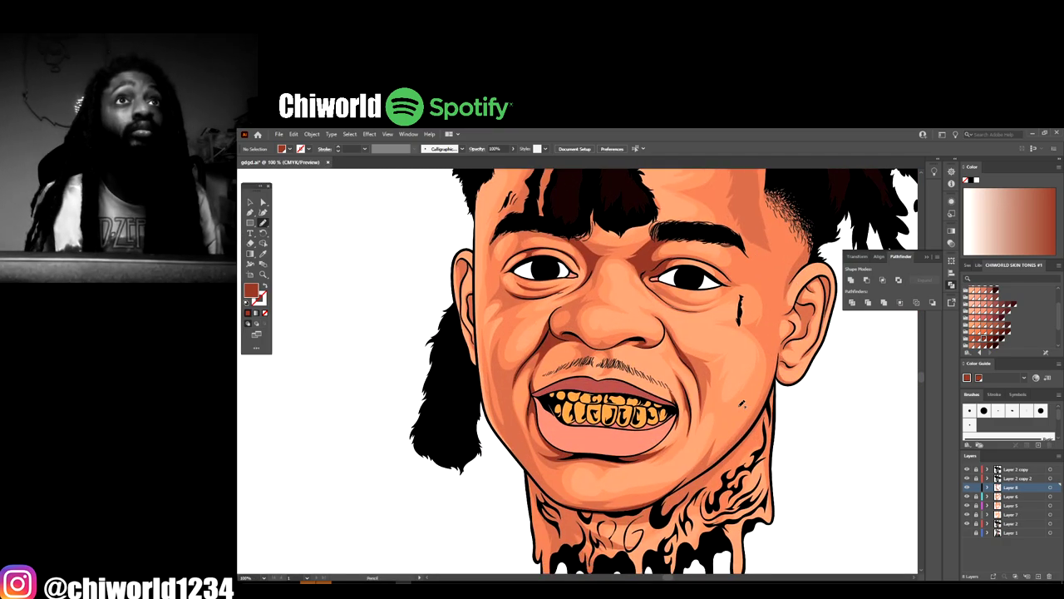
pyautogui.scroll(5, 743, 404)
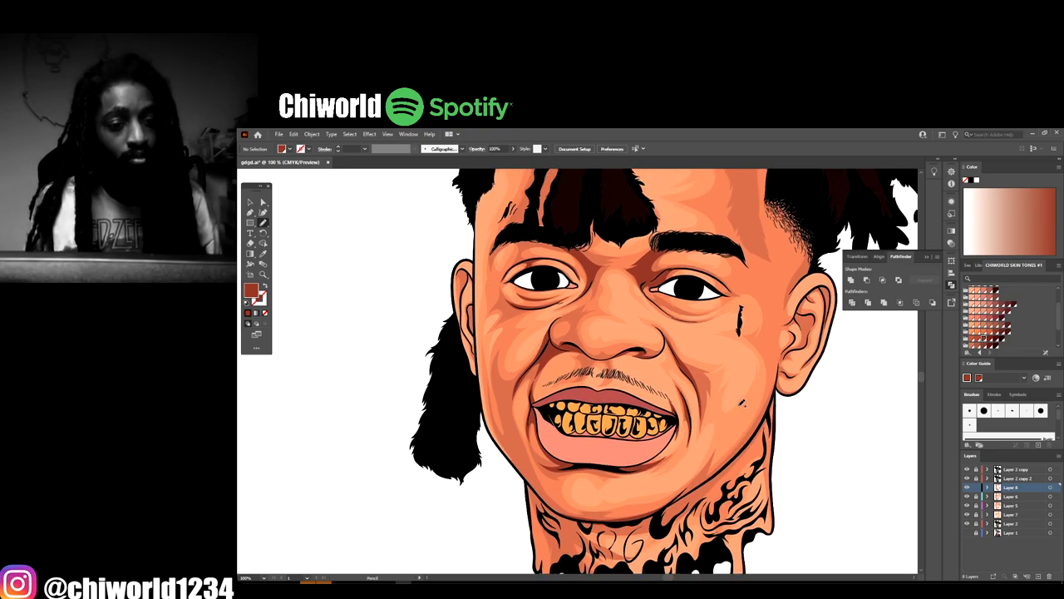
pyautogui.scroll(1, 743, 404)
pyautogui.hotkey('ctrl', '+')
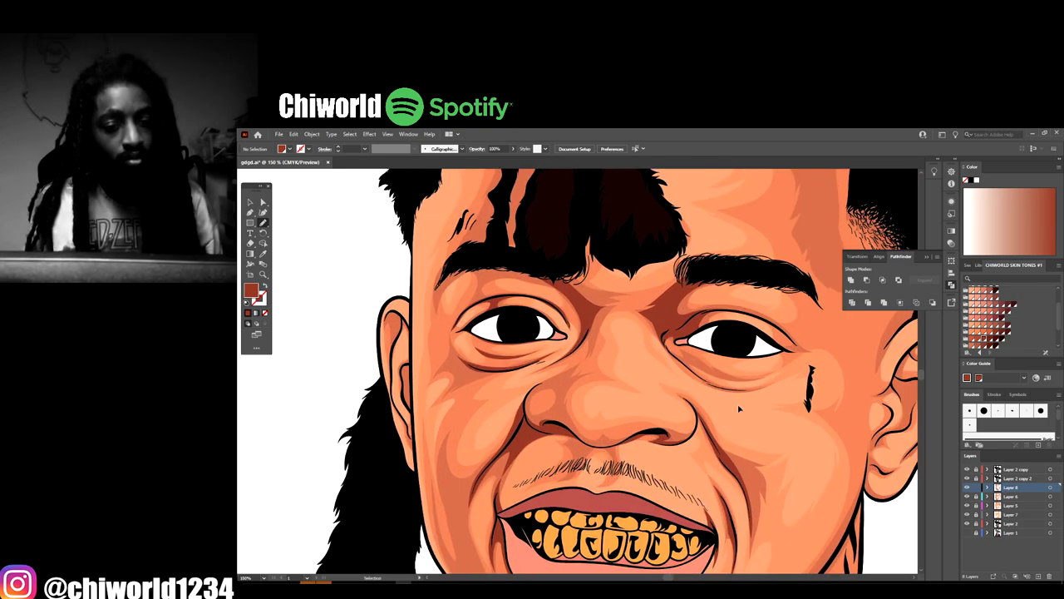
pyautogui.hscroll(3, 743, 404)
pyautogui.scroll(3, 743, 404)
pyautogui.scroll(2, 742, 404)
pyautogui.hotkey('ctrl', '+')
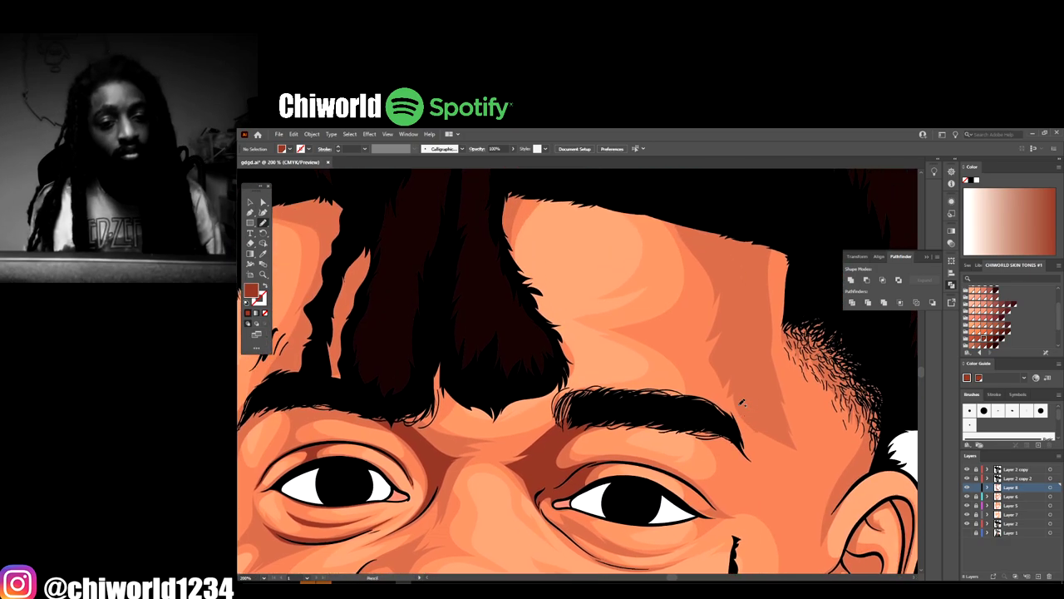
pyautogui.moveTo(699, 227); pyautogui.dragTo(735, 314)
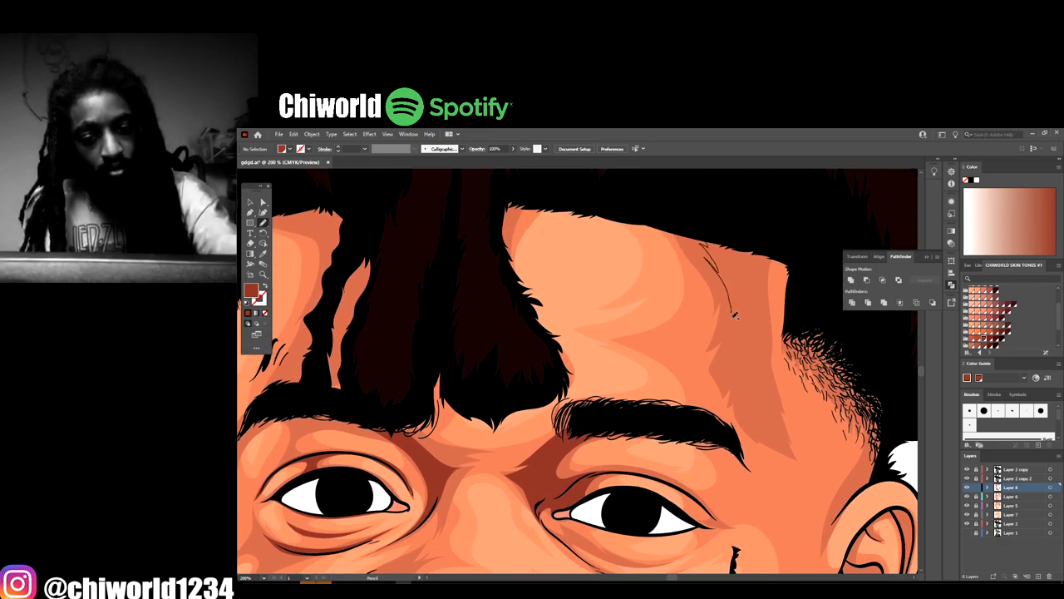
pyautogui.moveTo(744, 379)
pyautogui.mouseDown()
pyautogui.moveTo(757, 401)
pyautogui.moveTo(765, 335)
pyautogui.moveTo(768, 349)
pyautogui.moveTo(755, 297)
pyautogui.moveTo(766, 299)
pyautogui.moveTo(768, 262)
pyautogui.mouseUp()
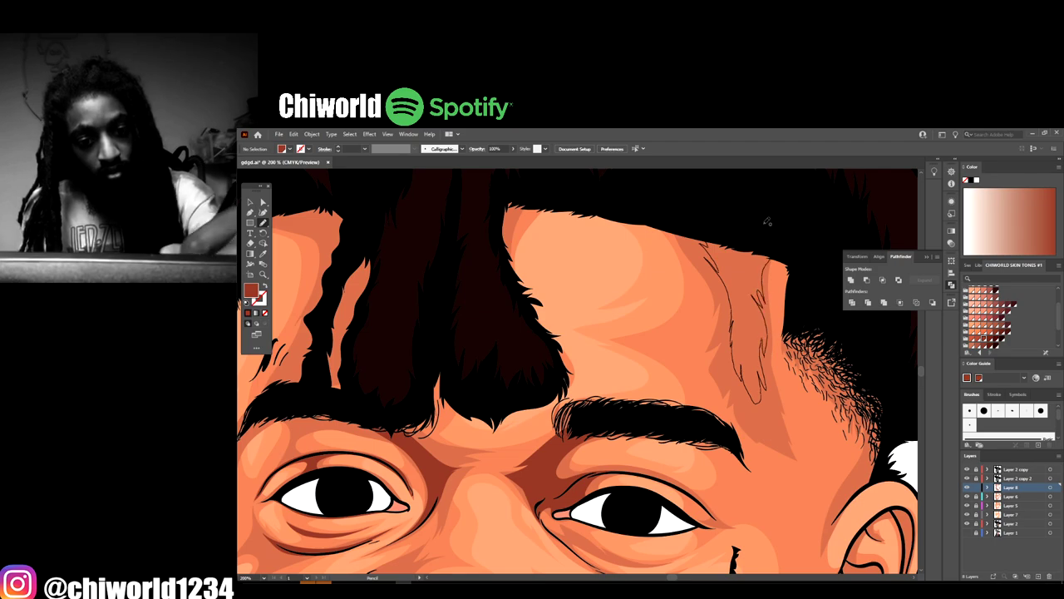
pyautogui.moveTo(766, 222); pyautogui.dragTo(765, 225)
pyautogui.hotkey('ctrl', '-')
pyautogui.hotkey('ctrl', '-')
pyautogui.hotkey('ctrl', '-')
pyautogui.hotkey('ctrl', '-')
pyautogui.hotkey('ctrl', '-')
pyautogui.hotkey('ctrl', '-')
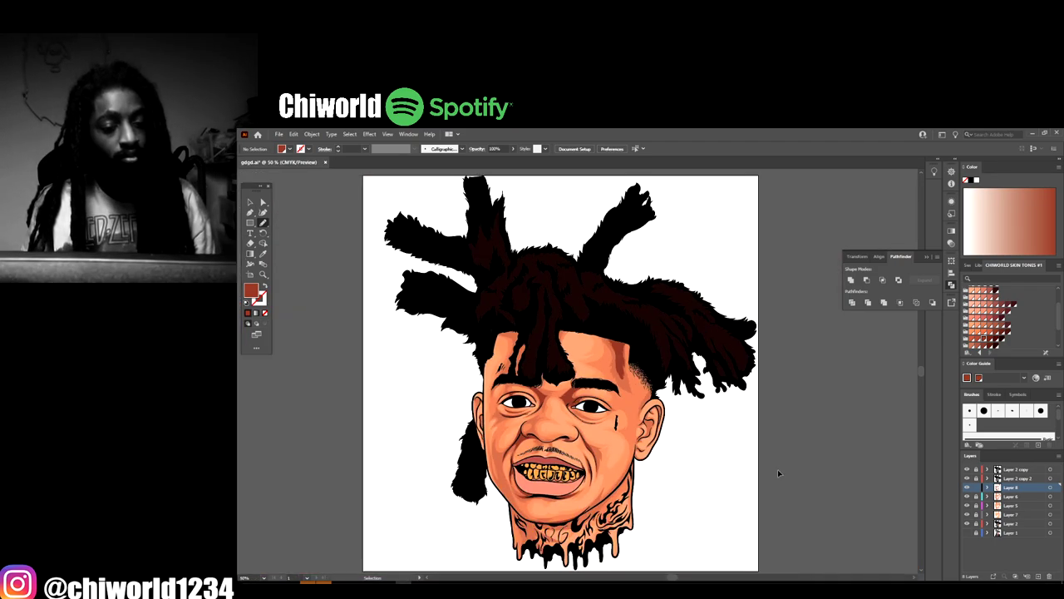
pyautogui.hotkey('ctrl', '+')
pyautogui.hotkey('ctrl', '+')
pyautogui.hotkey('ctrl', '+')
pyautogui.hotkey('ctrl', '+')
pyautogui.scroll(3, 771, 466)
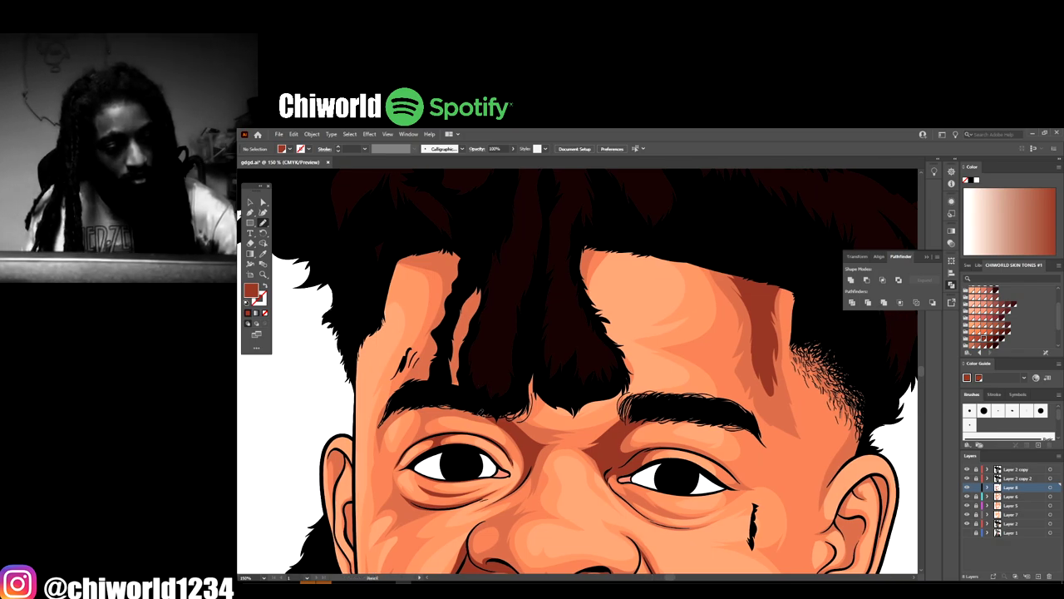
# Draw dark shadows on the forehead skin beneath the central hair strands, from above the left-hand inner eyebrow along the hair edge
pyautogui.moveTo(478, 409); pyautogui.dragTo(528, 441)
pyautogui.moveTo(543, 392)
pyautogui.mouseDown()
pyautogui.moveTo(483, 377)
pyautogui.moveTo(470, 328)
pyautogui.moveTo(494, 264)
pyautogui.mouseUp()
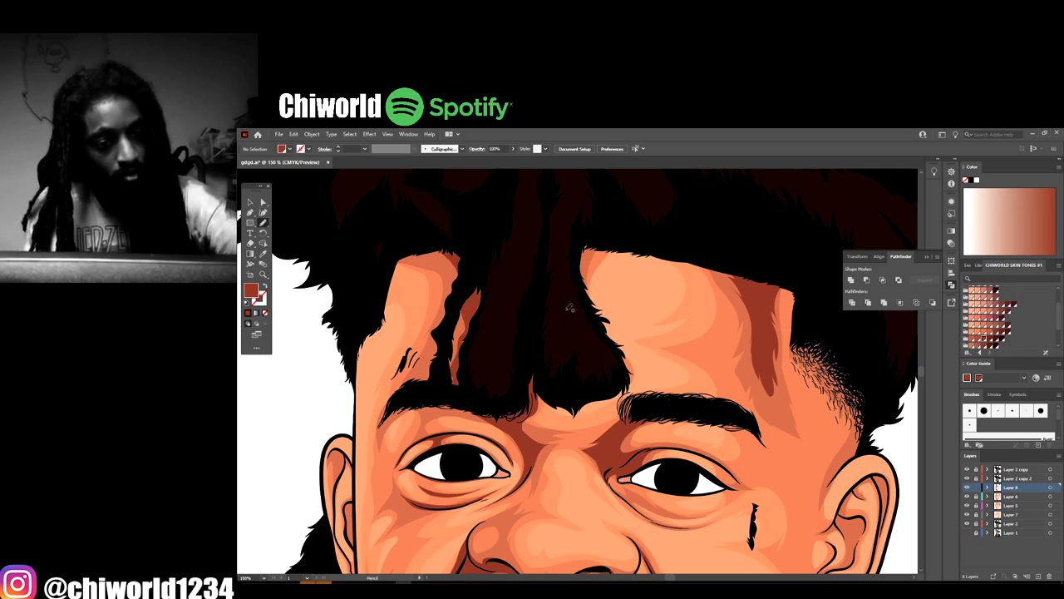
pyautogui.moveTo(597, 306); pyautogui.dragTo(594, 250)
pyautogui.hotkey('ctrl', '-')
pyautogui.hotkey('ctrl', '-')
pyautogui.hotkey('ctrl', '-')
pyautogui.hotkey('ctrl', '-')
pyautogui.hotkey('ctrl', '-')
pyautogui.hotkey('ctrl', '-')
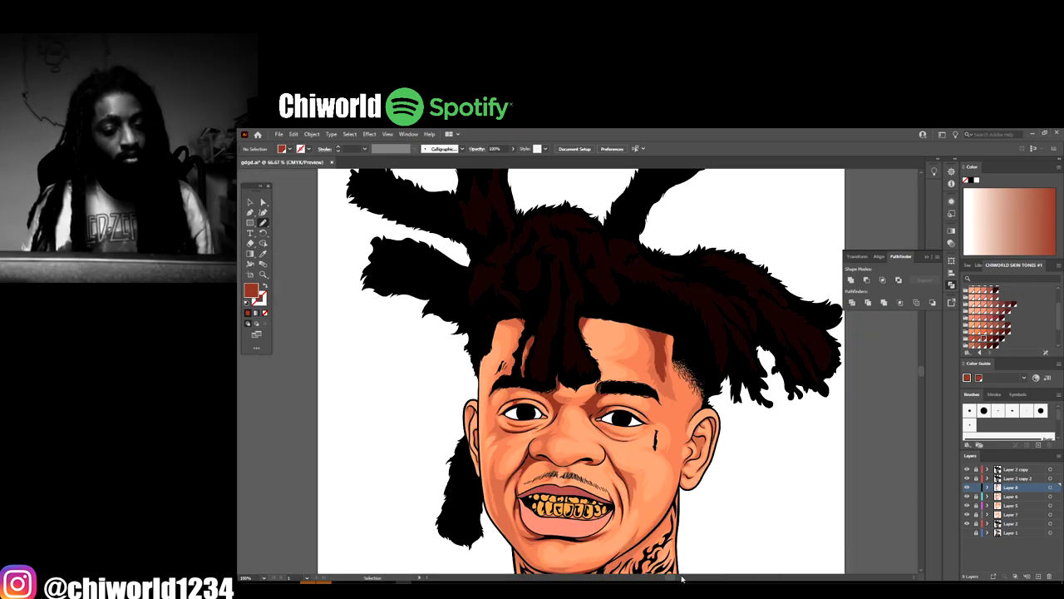
# Draw a thin dark shadow following the upper eyelid crease of the right-hand eye toward its outer corner
pyautogui.scroll(-1, 648, 541)
pyautogui.hotkey('ctrl', '+')
pyautogui.hotkey('ctrl', '+')
pyautogui.hotkey('ctrl', '+')
pyautogui.hotkey('ctrl', '+')
pyautogui.hotkey('ctrl', '+')
pyautogui.hotkey('ctrl', '+')
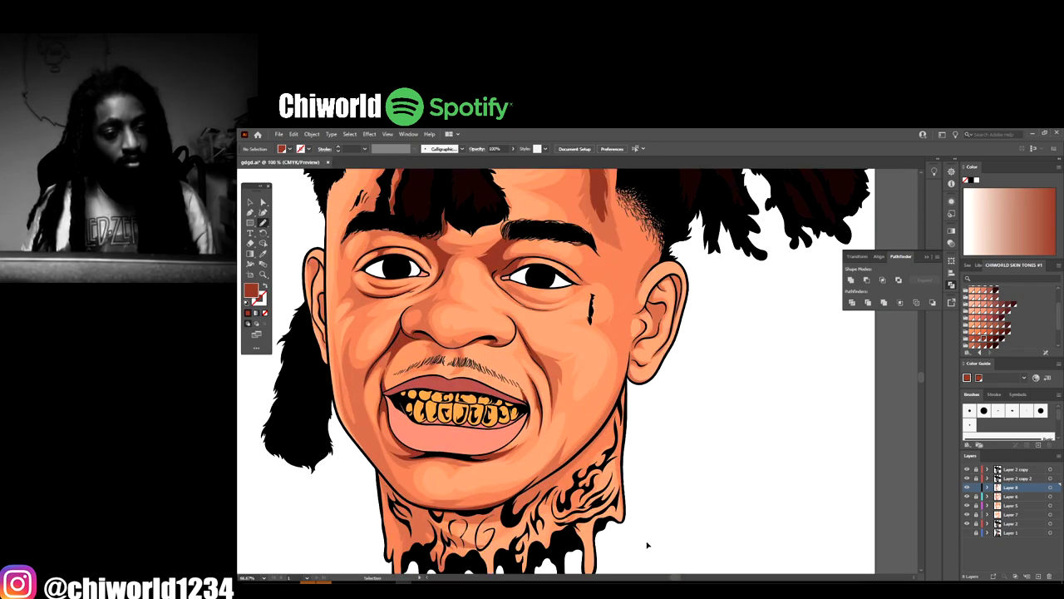
pyautogui.hotkey('ctrl', '+')
pyautogui.hotkey('ctrl', '+')
pyautogui.hotkey('ctrl', '+')
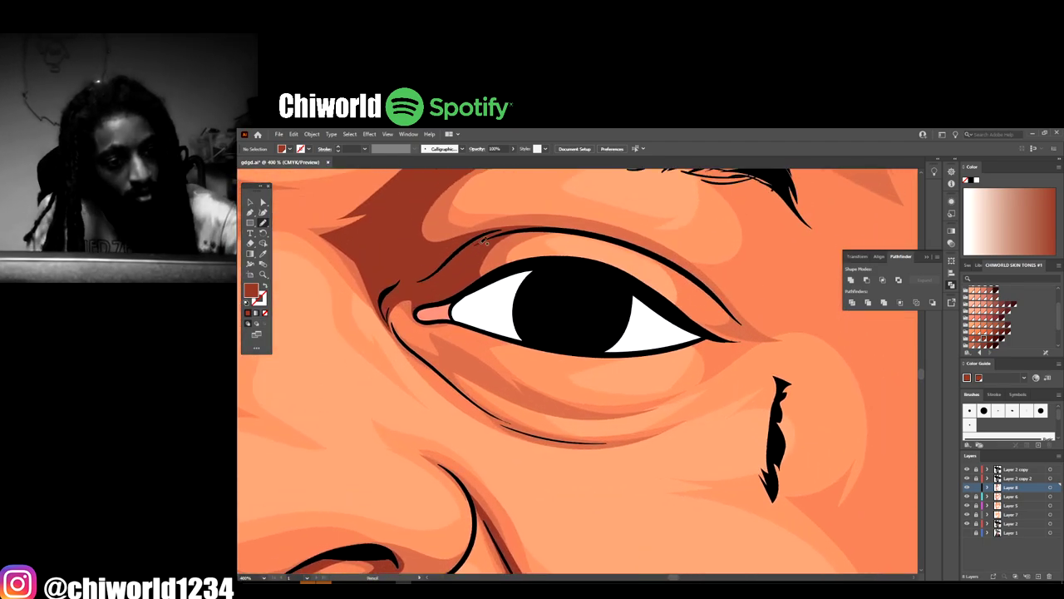
pyautogui.moveTo(486, 240)
pyautogui.mouseDown()
pyautogui.moveTo(561, 231)
pyautogui.moveTo(619, 242)
pyautogui.moveTo(672, 264)
pyautogui.moveTo(762, 333)
pyautogui.moveTo(684, 258)
pyautogui.moveTo(612, 232)
pyautogui.moveTo(495, 234)
pyautogui.mouseUp()
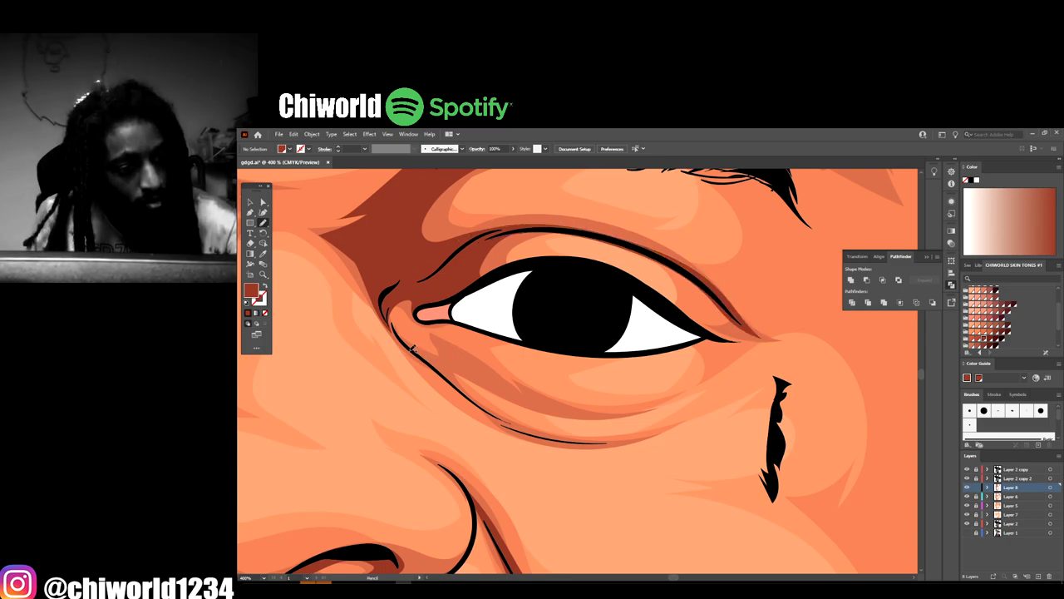
# Draw a narrow dark shadow along the under-eye crease of the right-hand eye, from the inner corner outward
pyautogui.moveTo(461, 388); pyautogui.dragTo(521, 429)
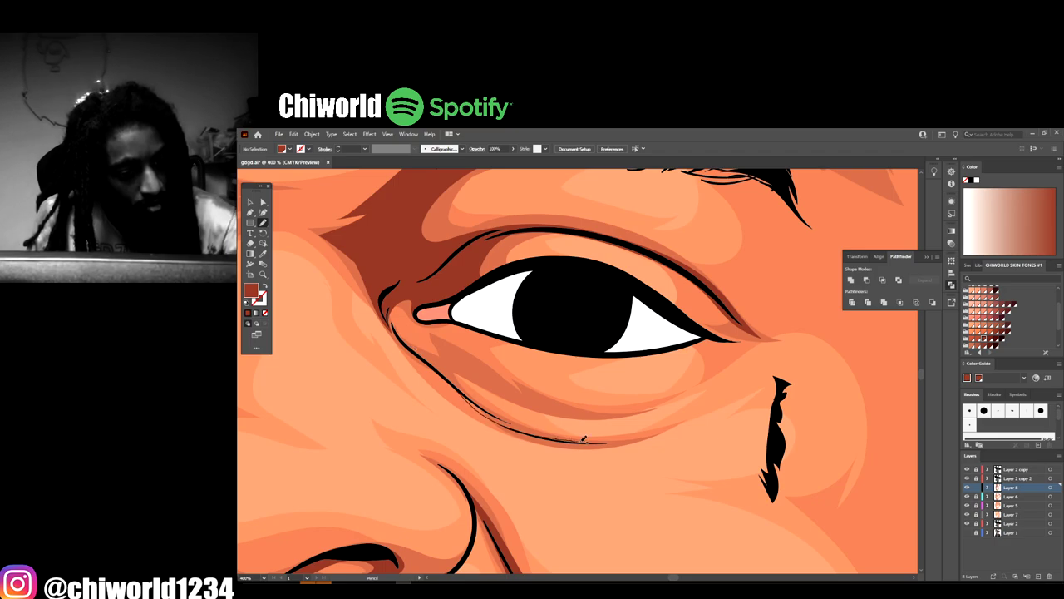
pyautogui.moveTo(584, 439)
pyautogui.mouseDown()
pyautogui.moveTo(523, 424)
pyautogui.moveTo(450, 374)
pyautogui.mouseUp()
pyautogui.moveTo(406, 340); pyautogui.dragTo(390, 325)
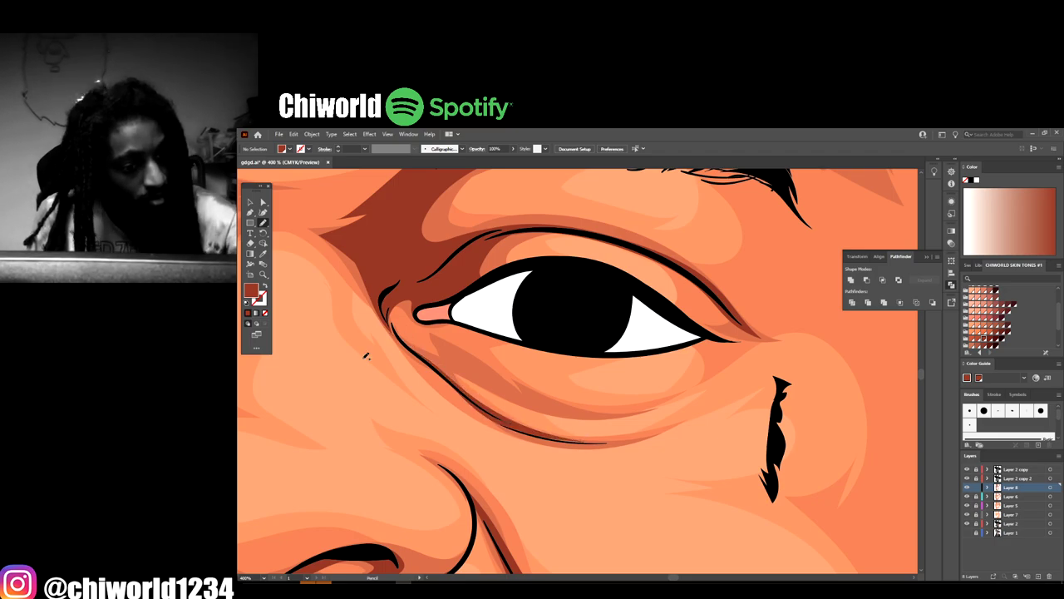
pyautogui.hotkey('ctrl', '-')
pyautogui.hotkey('ctrl', '-')
pyautogui.hotkey('ctrl', '-')
pyautogui.hotkey('ctrl', '-')
pyautogui.hotkey('ctrl', '-')
pyautogui.hotkey('ctrl', '-')
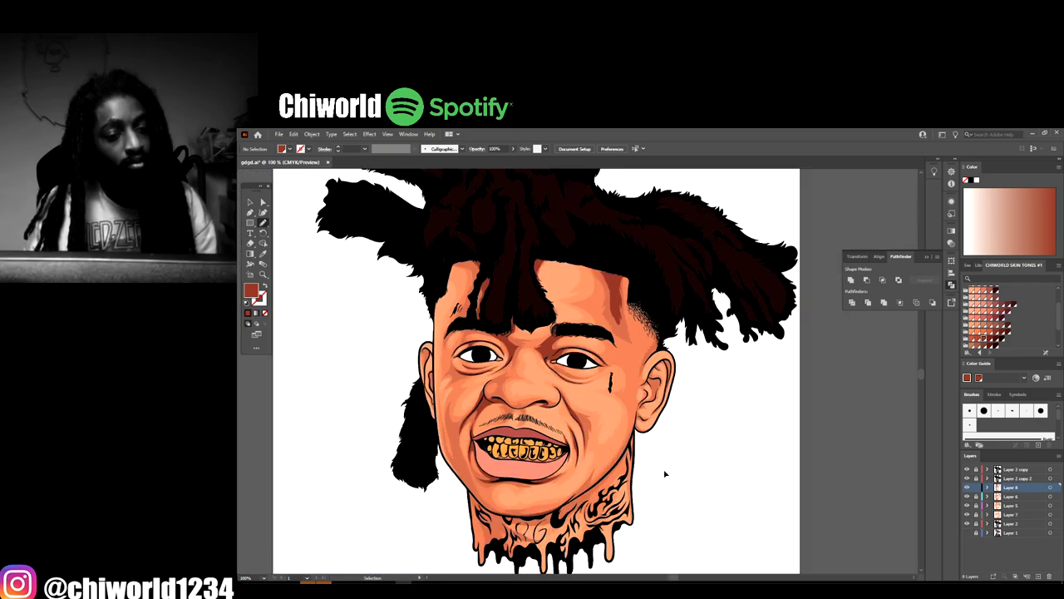
# Fill the inner hollow of the right-hand ear with a dark shadow shape that follows the black contour lines
pyautogui.scroll(4, 667, 468)
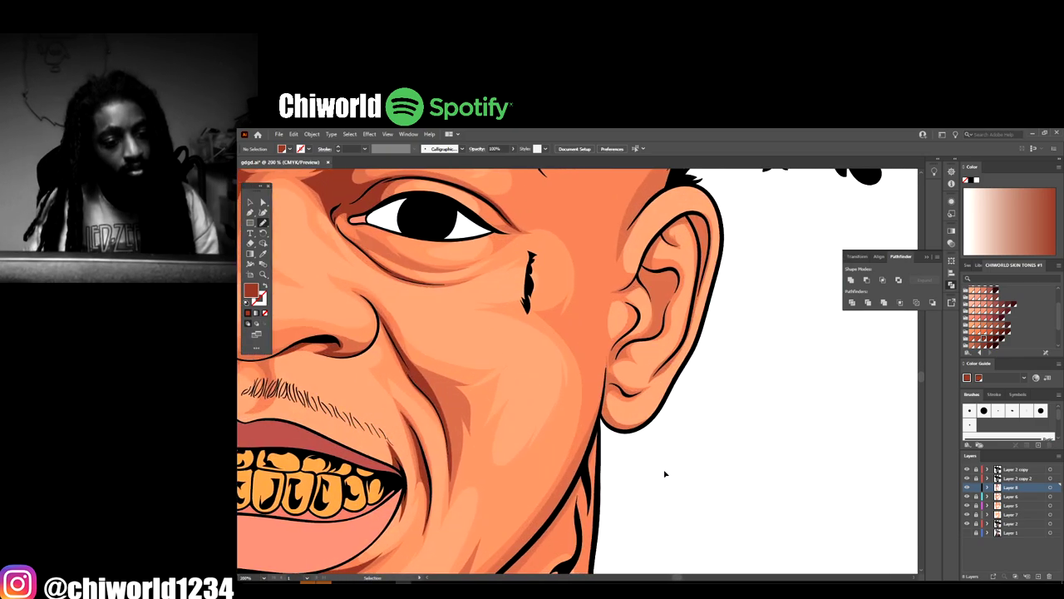
pyautogui.scroll(5, 664, 473)
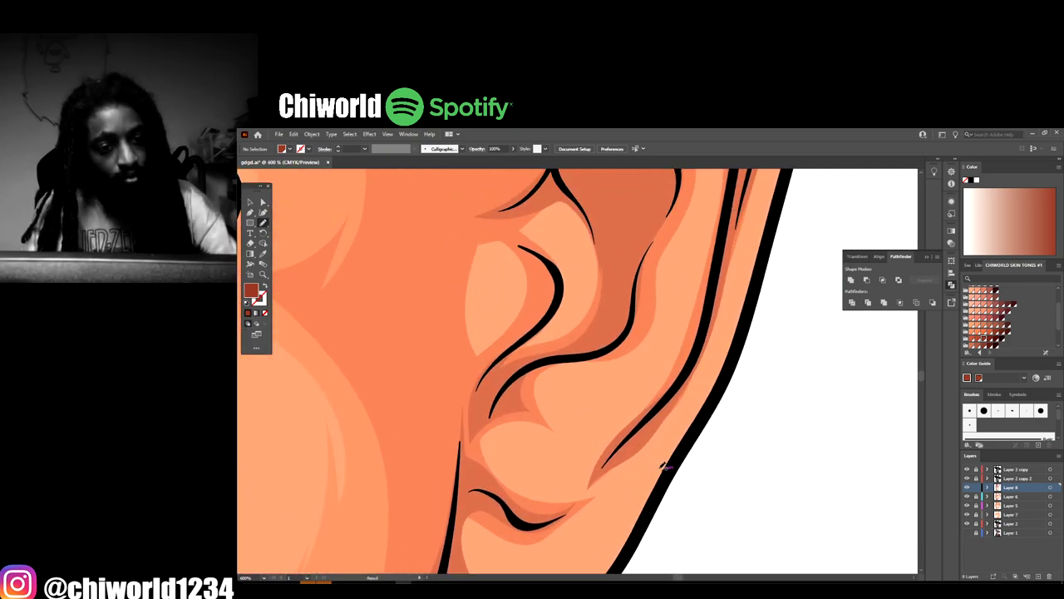
pyautogui.moveTo(567, 229); pyautogui.dragTo(571, 239)
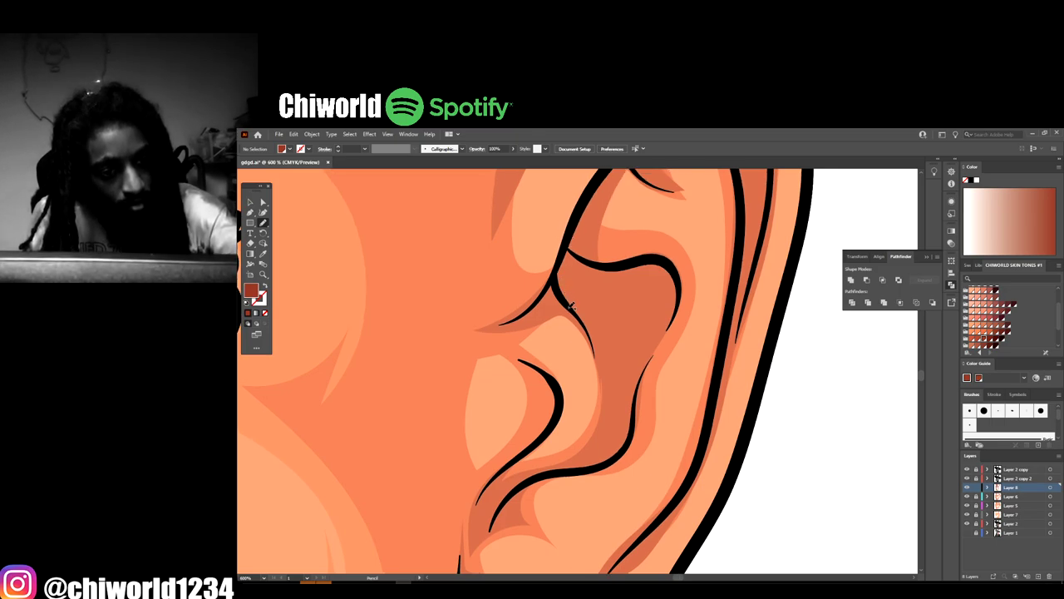
pyautogui.moveTo(572, 307)
pyautogui.mouseDown()
pyautogui.moveTo(594, 355)
pyautogui.moveTo(596, 410)
pyautogui.moveTo(602, 395)
pyautogui.moveTo(595, 429)
pyautogui.moveTo(540, 476)
pyautogui.mouseUp()
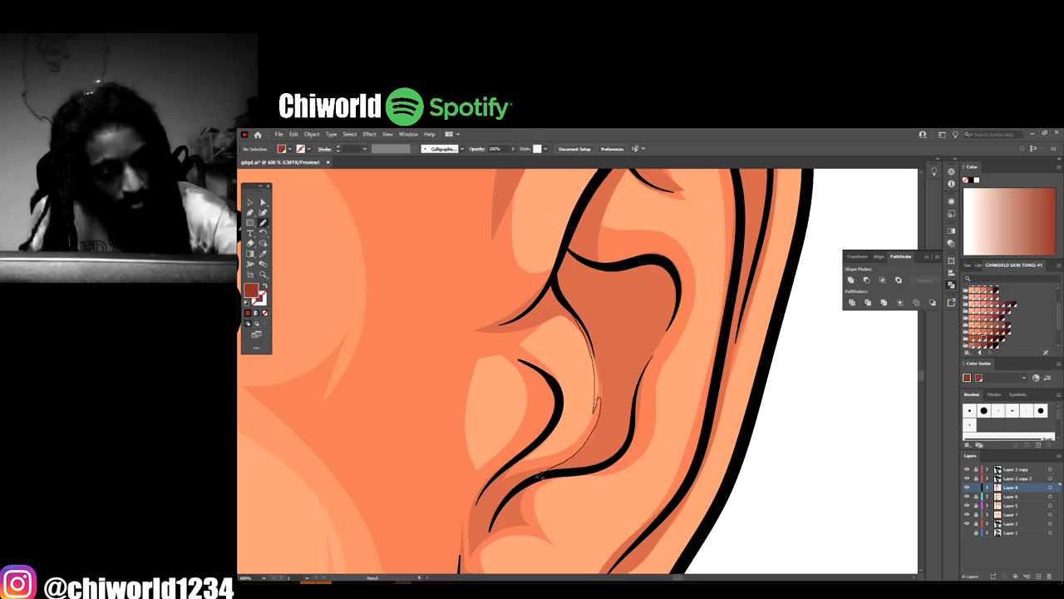
pyautogui.moveTo(643, 414)
pyautogui.mouseDown()
pyautogui.moveTo(650, 374)
pyautogui.moveTo(677, 326)
pyautogui.moveTo(684, 258)
pyautogui.moveTo(643, 246)
pyautogui.moveTo(597, 252)
pyautogui.moveTo(586, 226)
pyautogui.moveTo(587, 198)
pyautogui.mouseUp()
# Draw a dark shadow around the upper inner folds of the right-hand ear, beneath the outer rim
pyautogui.scroll(3, 582, 280)
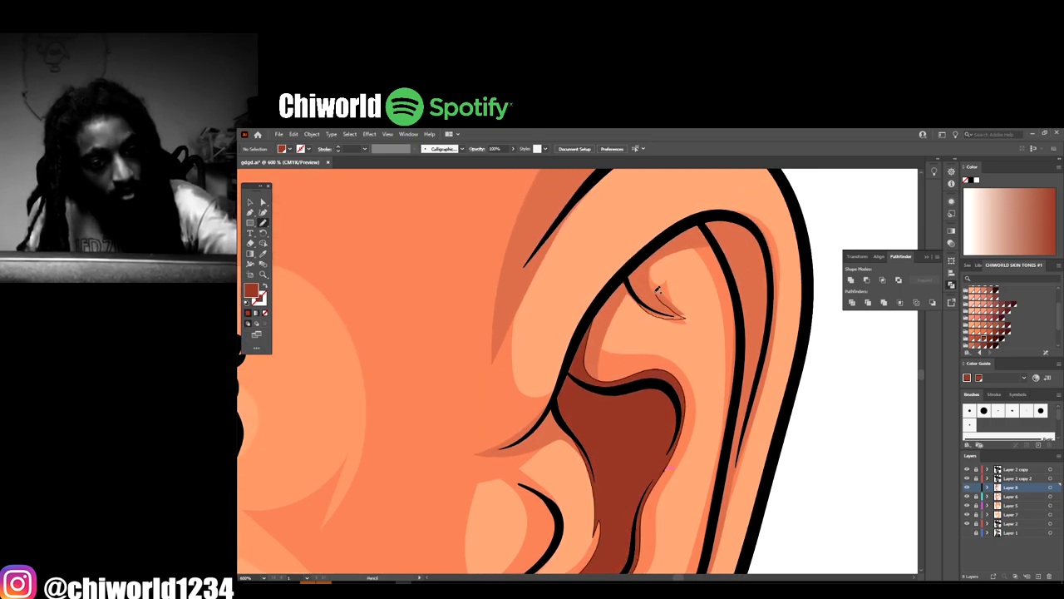
pyautogui.moveTo(657, 289)
pyautogui.mouseDown()
pyautogui.moveTo(645, 264)
pyautogui.moveTo(672, 239)
pyautogui.moveTo(714, 239)
pyautogui.mouseUp()
pyautogui.moveTo(735, 387)
pyautogui.mouseDown()
pyautogui.moveTo(715, 508)
pyautogui.moveTo(773, 341)
pyautogui.moveTo(732, 214)
pyautogui.moveTo(632, 265)
pyautogui.moveTo(641, 275)
pyautogui.mouseUp()
pyautogui.hotkey('ctrl', '-')
pyautogui.hotkey('ctrl', '-')
pyautogui.hotkey('ctrl', '-')
pyautogui.hotkey('ctrl', '-')
pyautogui.hotkey('ctrl', '-')
pyautogui.hotkey('ctrl', '-')
pyautogui.hotkey('ctrl', '-')
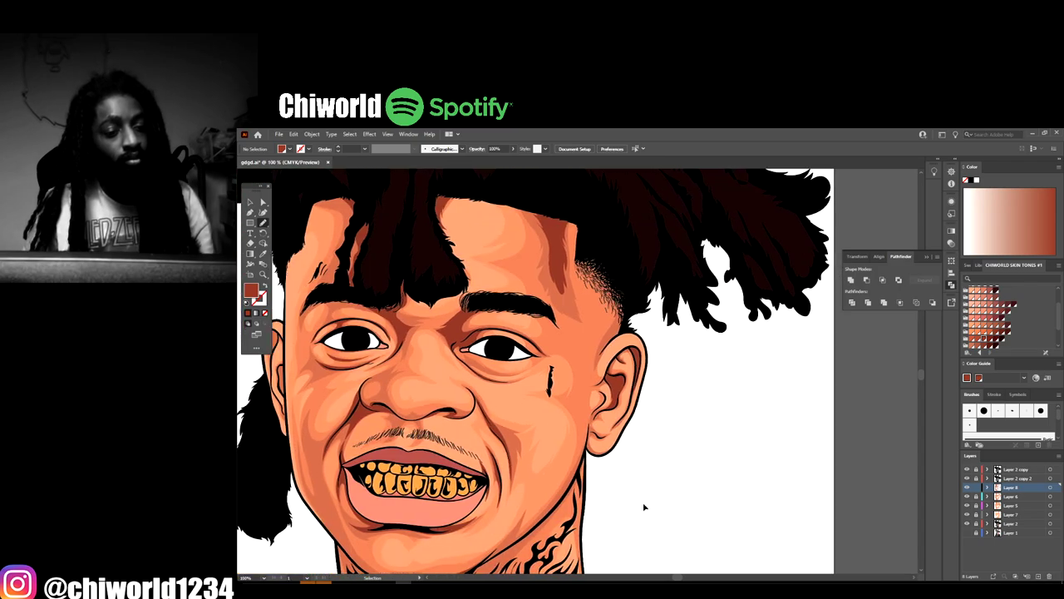
# Draw a dark shadow under the jawline on the right-hand side of the neck, from below the ear toward the chin
pyautogui.hscroll(-1, 642, 504)
pyautogui.scroll(4, 645, 492)
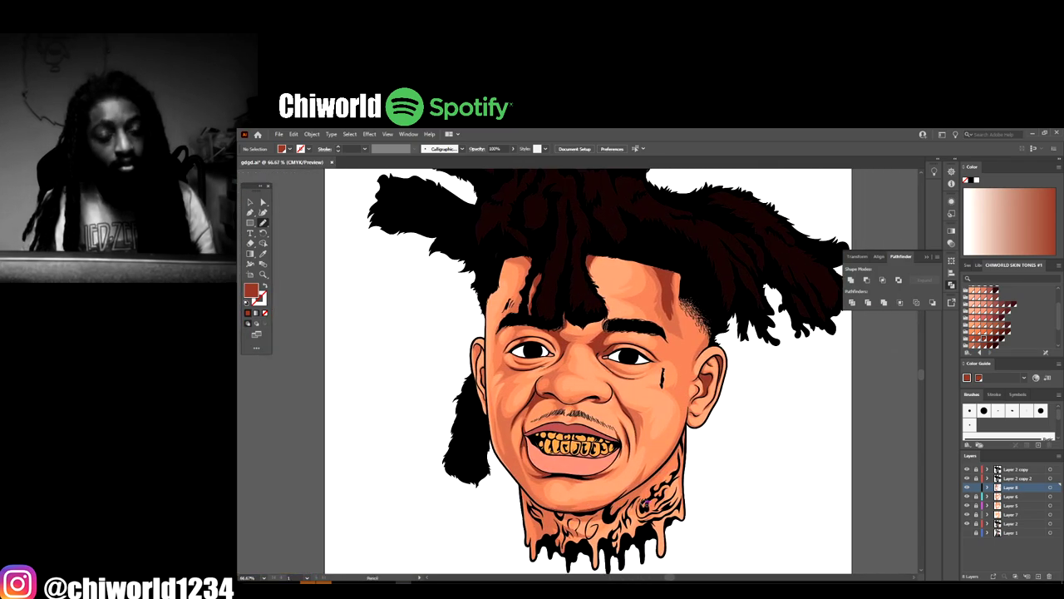
pyautogui.scroll(-1, 646, 493)
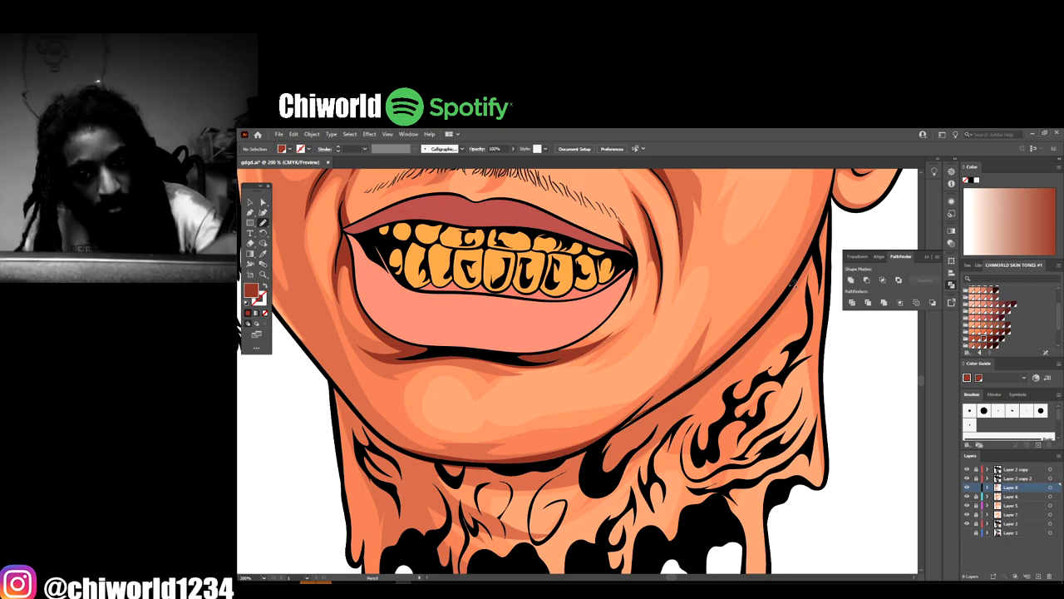
pyautogui.moveTo(829, 217)
pyautogui.mouseDown()
pyautogui.moveTo(794, 301)
pyautogui.moveTo(637, 451)
pyautogui.moveTo(454, 468)
pyautogui.moveTo(402, 449)
pyautogui.moveTo(557, 451)
pyautogui.moveTo(587, 463)
pyautogui.mouseUp()
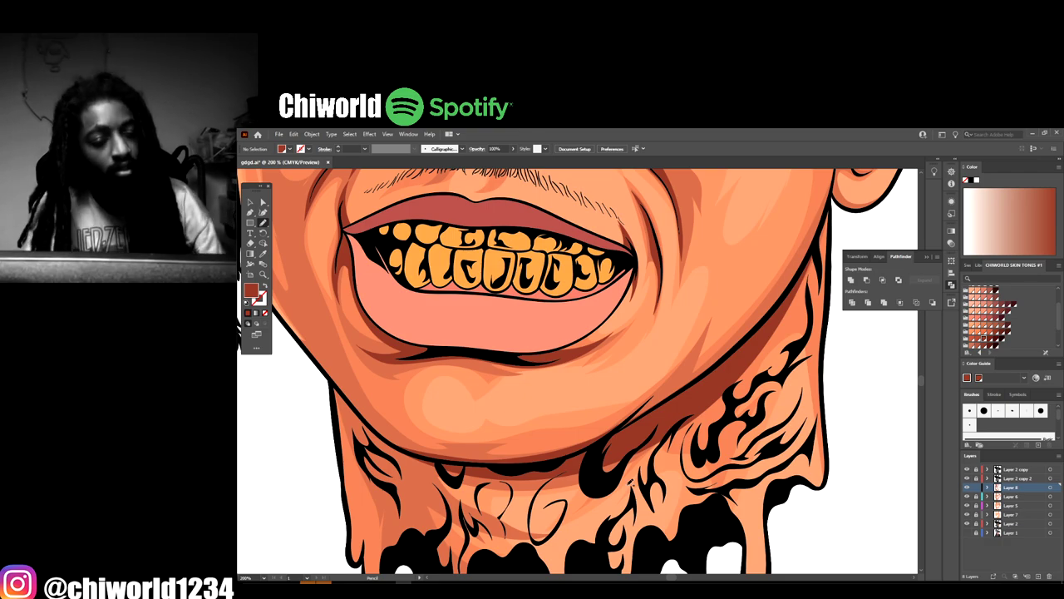
# Draw a jagged dark shadow over the left-hand side of the neck, from the jawline down to the black drips
pyautogui.scroll(-4, 647, 489)
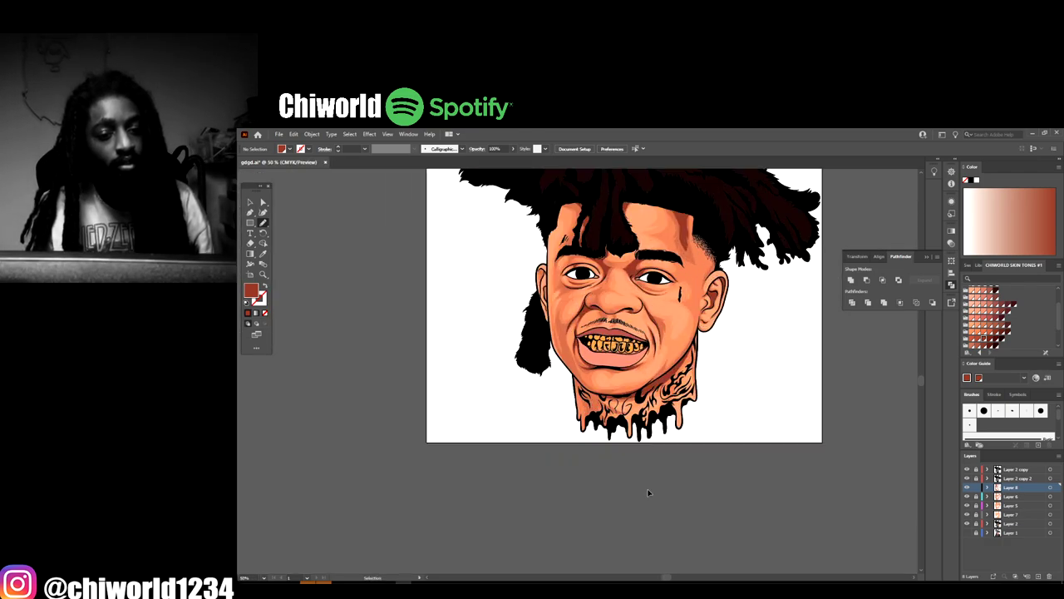
pyautogui.scroll(5, 648, 493)
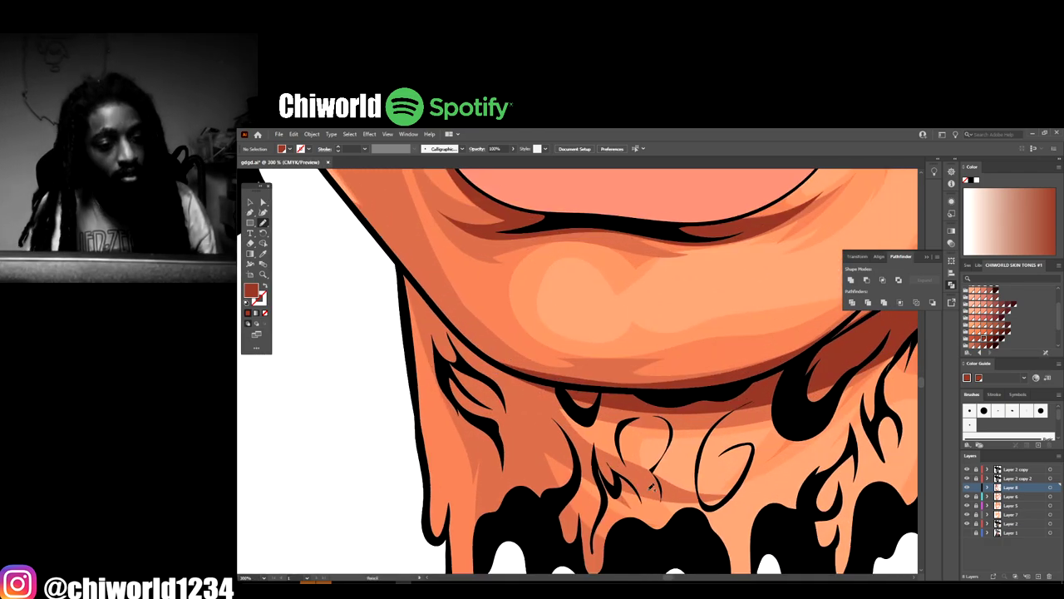
pyautogui.moveTo(416, 277)
pyautogui.mouseDown()
pyautogui.moveTo(491, 352)
pyautogui.moveTo(622, 405)
pyautogui.mouseUp()
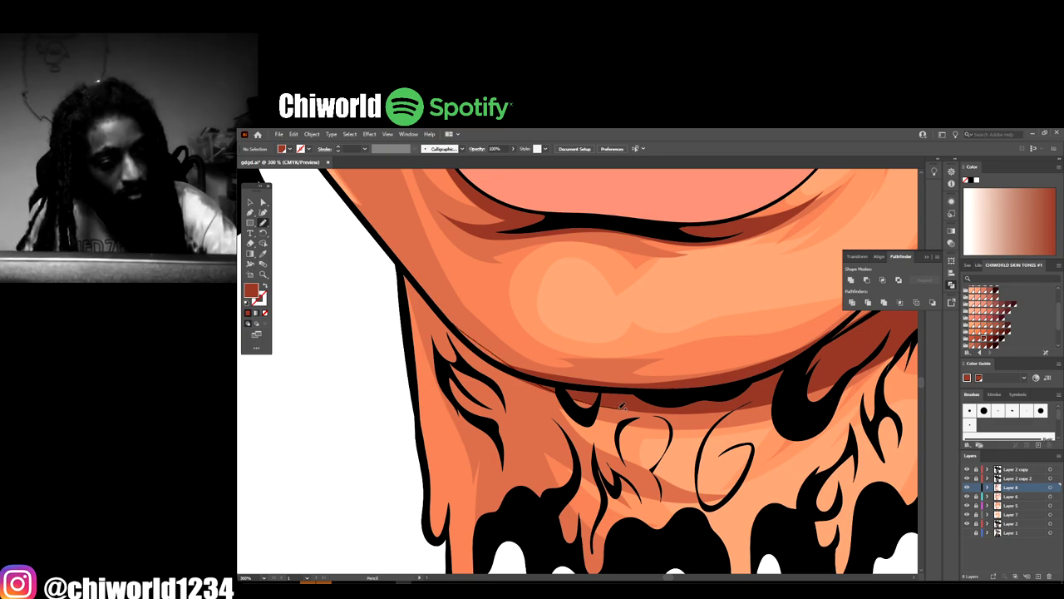
pyautogui.moveTo(547, 410)
pyautogui.mouseDown()
pyautogui.moveTo(616, 477)
pyautogui.moveTo(539, 444)
pyautogui.moveTo(529, 487)
pyautogui.mouseUp()
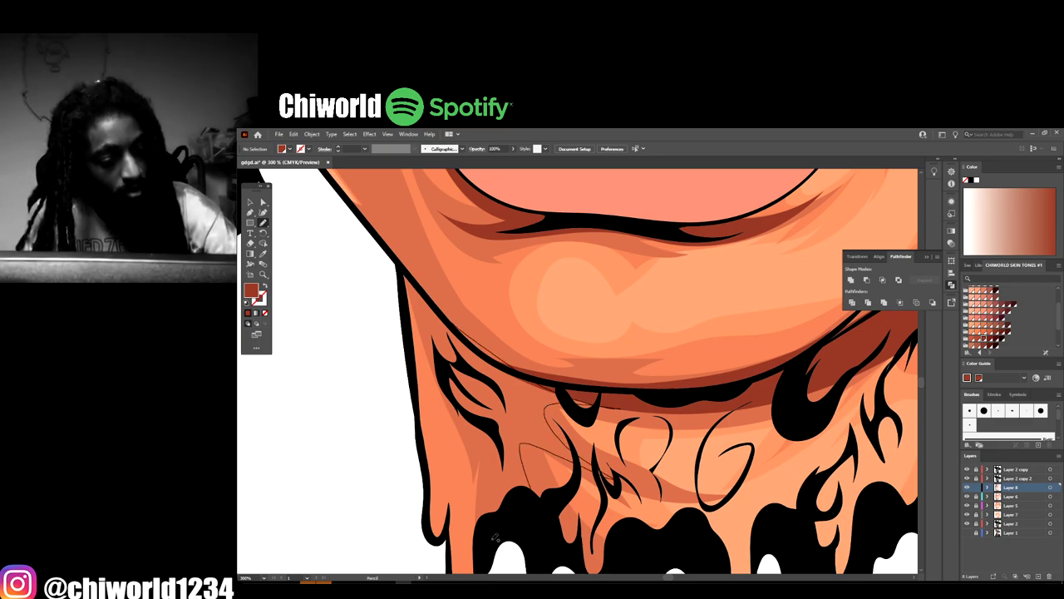
pyautogui.moveTo(480, 539); pyautogui.dragTo(406, 276)
pyautogui.scroll(-5, 582, 339)
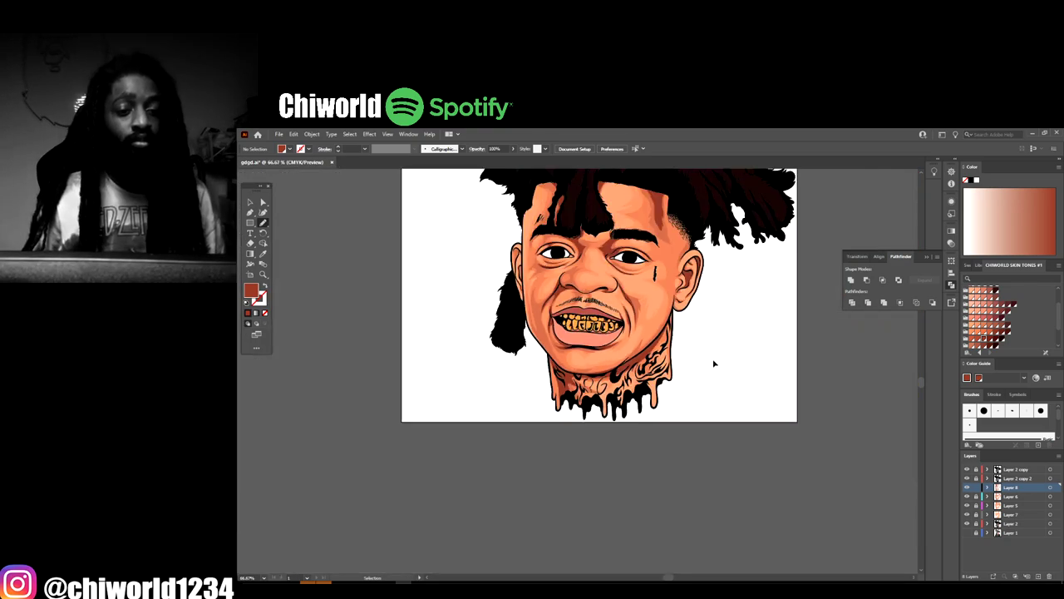
# Draw a dark shadow inside the inner hollow of the left-hand ear, beside the face outline
pyautogui.scroll(2, 714, 352)
pyautogui.scroll(2, 714, 352)
pyautogui.scroll(-1, 714, 352)
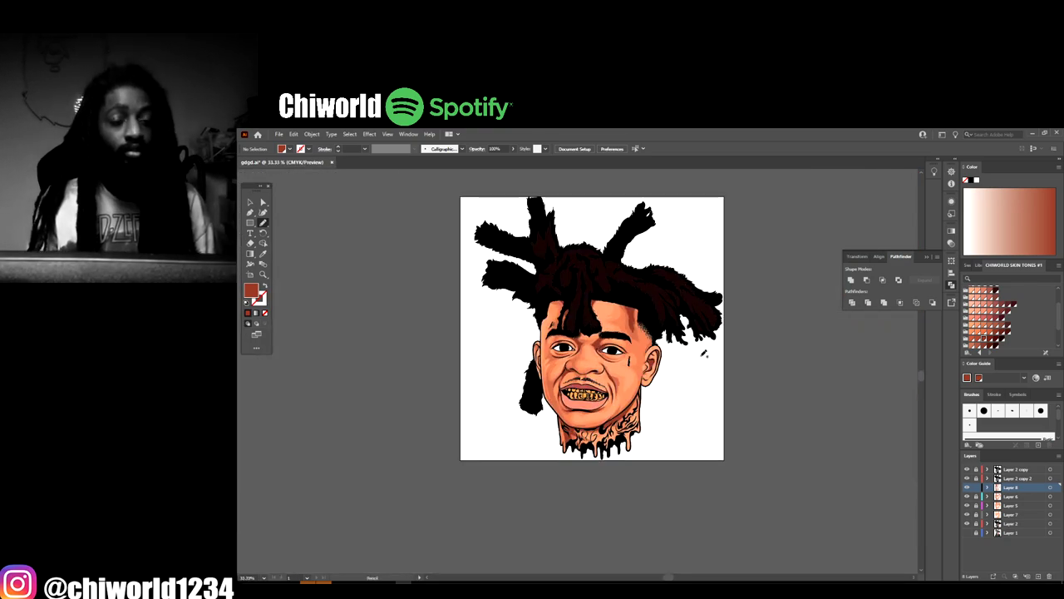
pyautogui.hotkey('ctrl', '+')
pyautogui.hotkey('ctrl', '+')
pyautogui.hotkey('ctrl', '+')
pyautogui.hotkey('ctrl', '+')
pyautogui.hotkey('ctrl', '+')
pyautogui.hotkey('ctrl', '+')
pyautogui.hotkey('ctrl', '+')
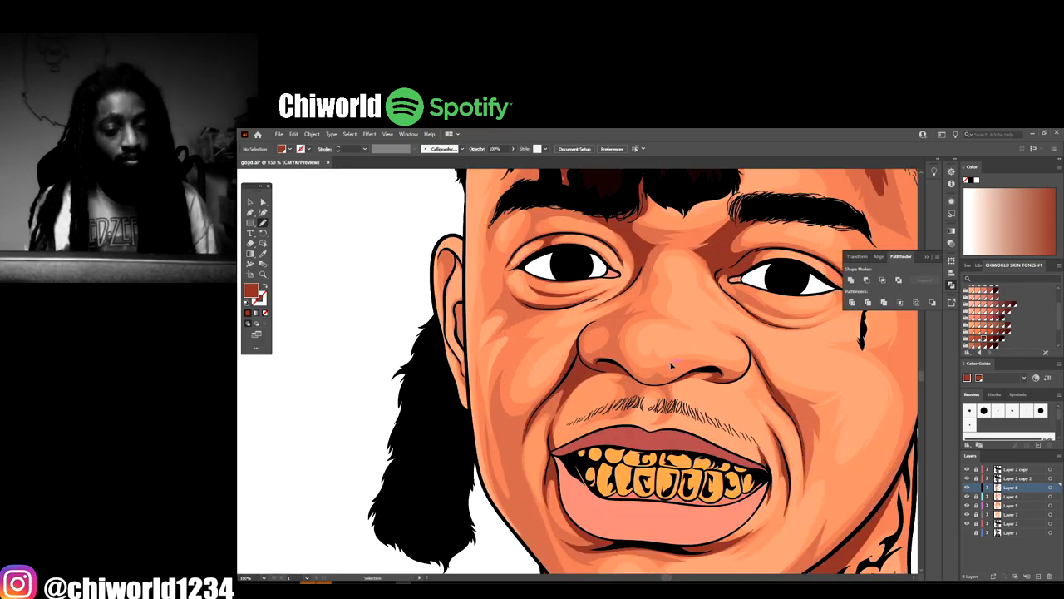
pyautogui.scroll(3, 673, 359)
pyautogui.scroll(1, 472, 397)
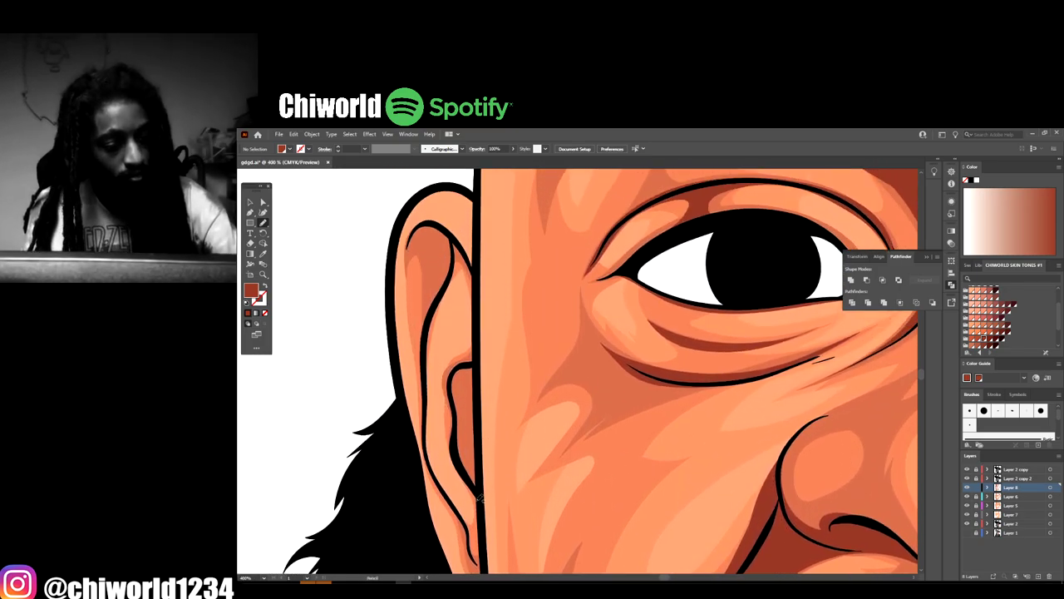
pyautogui.moveTo(457, 462)
pyautogui.mouseDown()
pyautogui.moveTo(455, 358)
pyautogui.moveTo(478, 493)
pyautogui.moveTo(458, 470)
pyautogui.mouseUp()
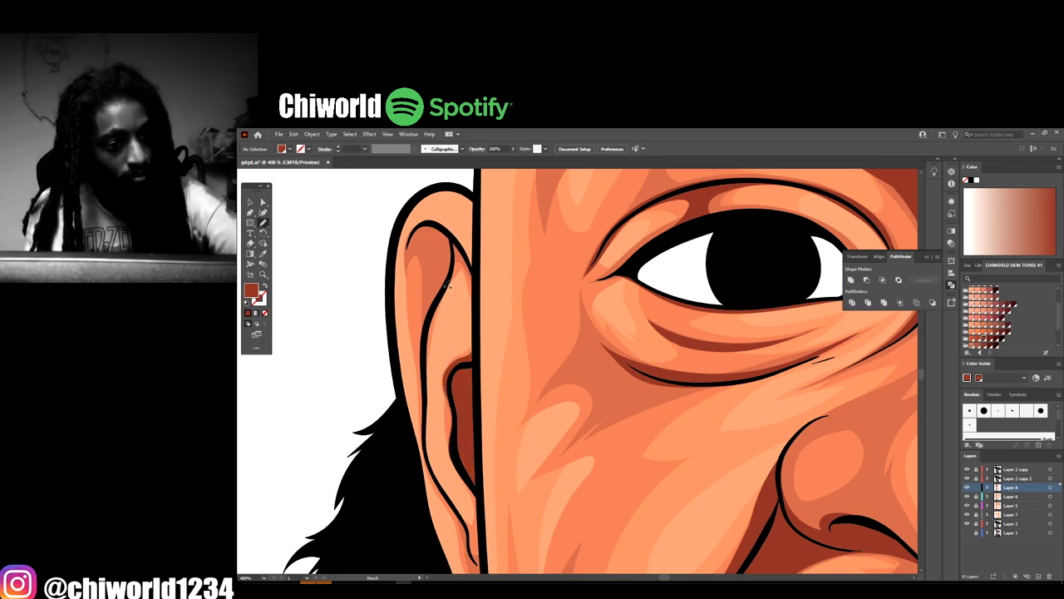
# Draw a pointed dark shadow in the upper fold of the left-hand ear, under the curved rim line
pyautogui.moveTo(420, 336)
pyautogui.mouseDown()
pyautogui.moveTo(422, 278)
pyautogui.moveTo(409, 278)
pyautogui.mouseUp()
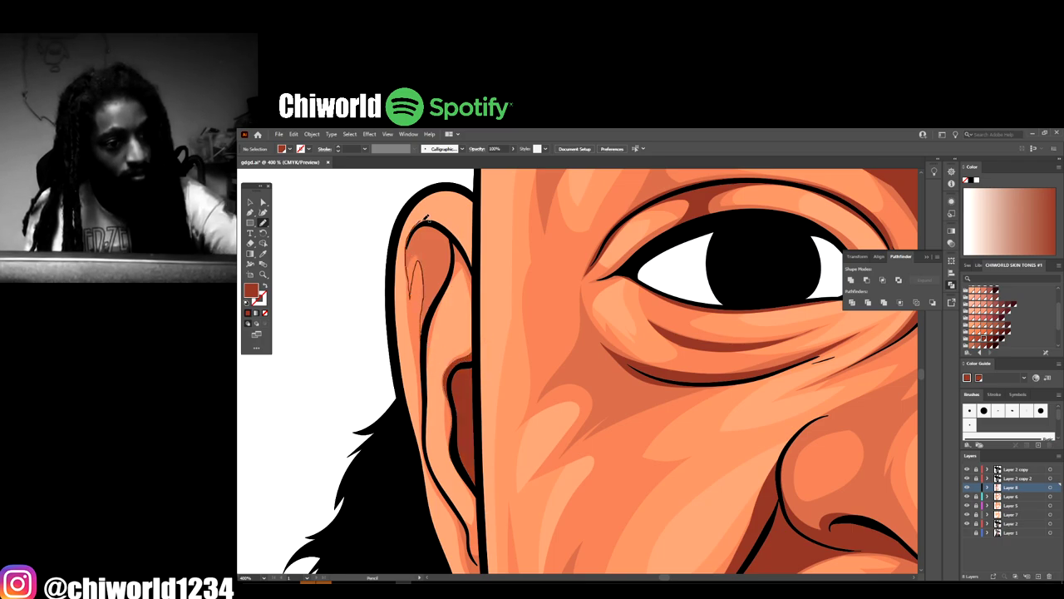
pyautogui.moveTo(424, 217); pyautogui.dragTo(454, 237)
pyautogui.hotkey('ctrl', '-')
pyautogui.hotkey('ctrl', '-')
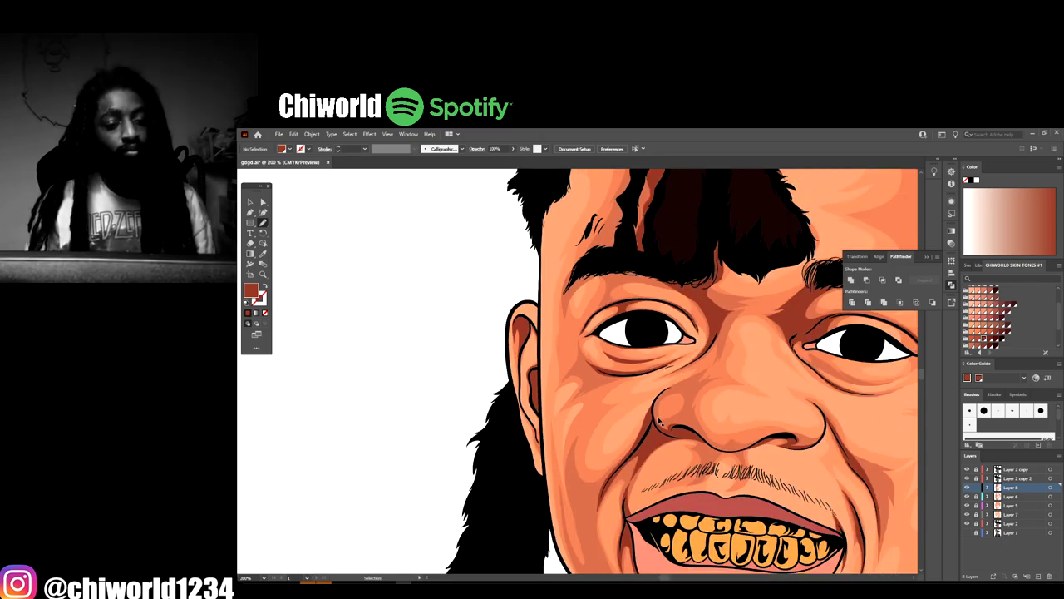
pyautogui.hotkey('ctrl', '-')
pyautogui.hotkey('ctrl', '-')
pyautogui.hotkey('ctrl', '-')
pyautogui.hotkey('ctrl', '-')
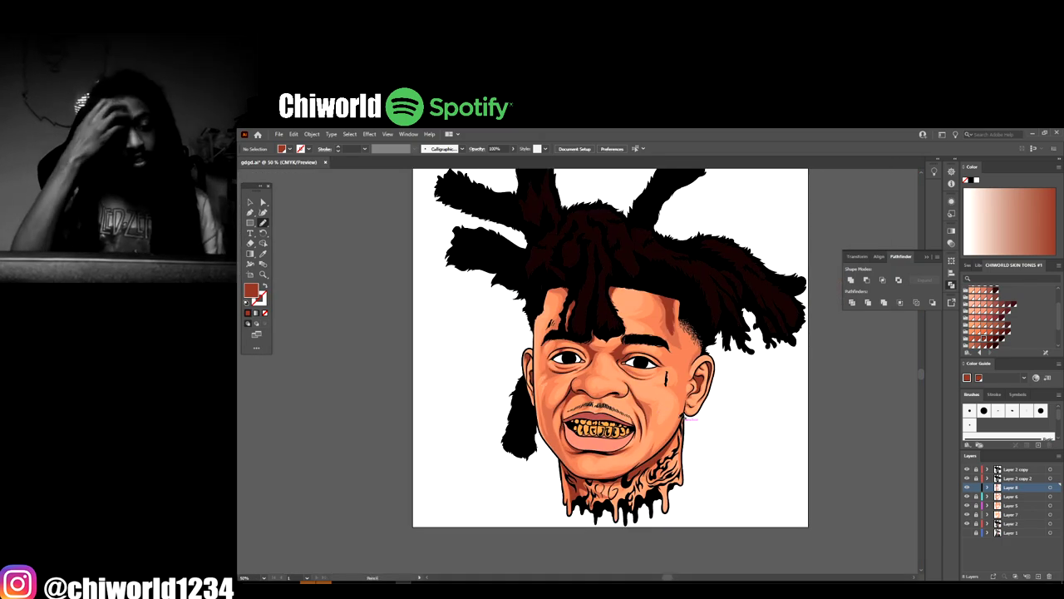
pyautogui.hotkey('ctrl', '-')
pyautogui.hotkey('ctrl', '-')
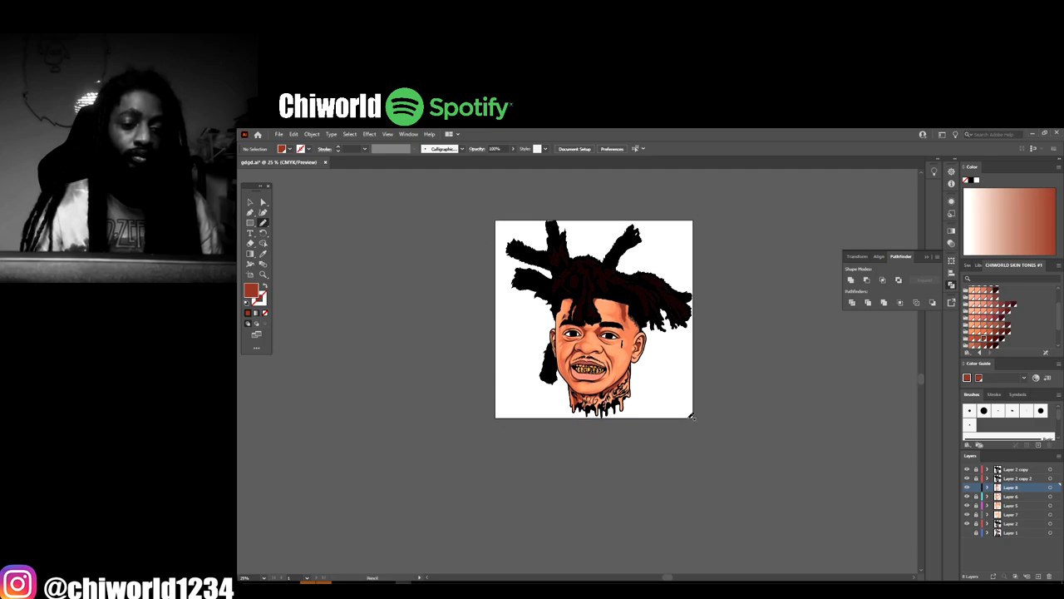
# Draw a slender dark shadow along the lower left-hand jaw, tapering up from the jawline into the cheek
pyautogui.hotkey('ctrl', '+')
pyautogui.hotkey('ctrl', '+')
pyautogui.hotkey('ctrl', '+')
pyautogui.scroll(1, 692, 413)
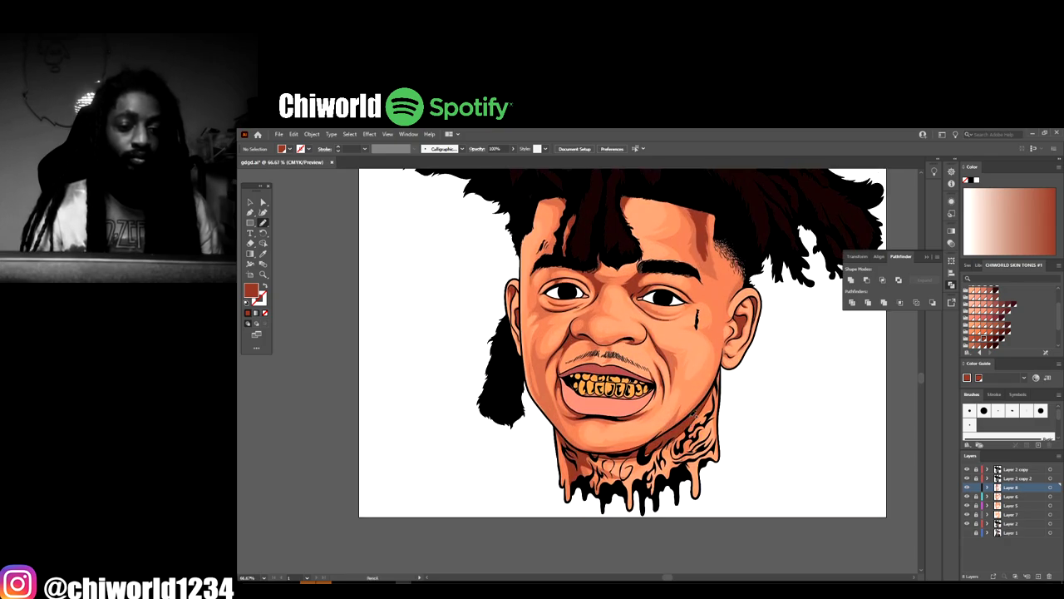
pyautogui.hotkey('ctrl', '+')
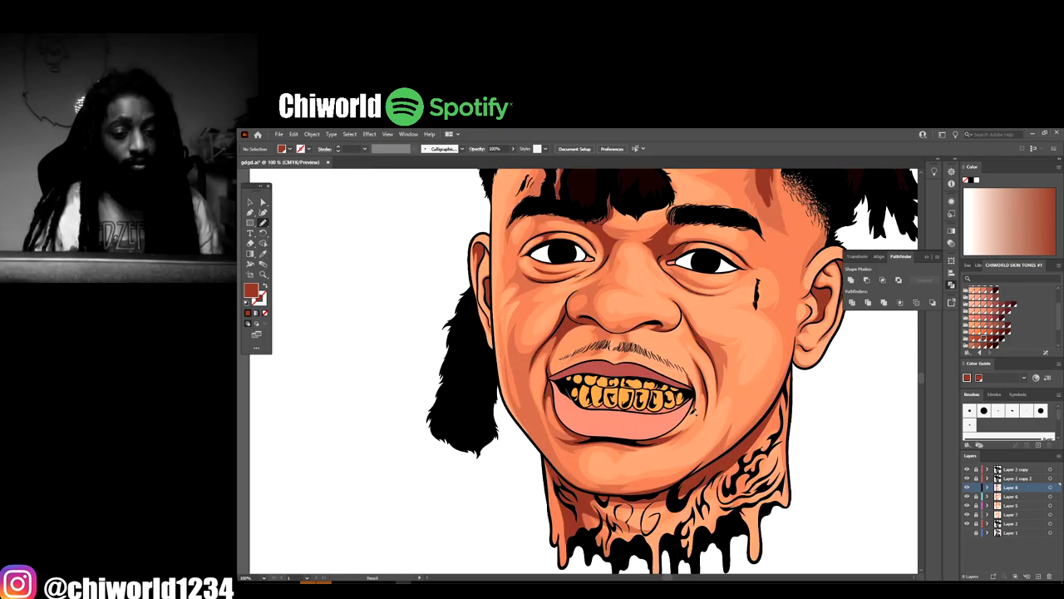
pyautogui.scroll(-1, 692, 413)
pyautogui.hotkey('ctrl', '+')
pyautogui.hotkey('ctrl', '+')
pyautogui.scroll(-1, 690, 418)
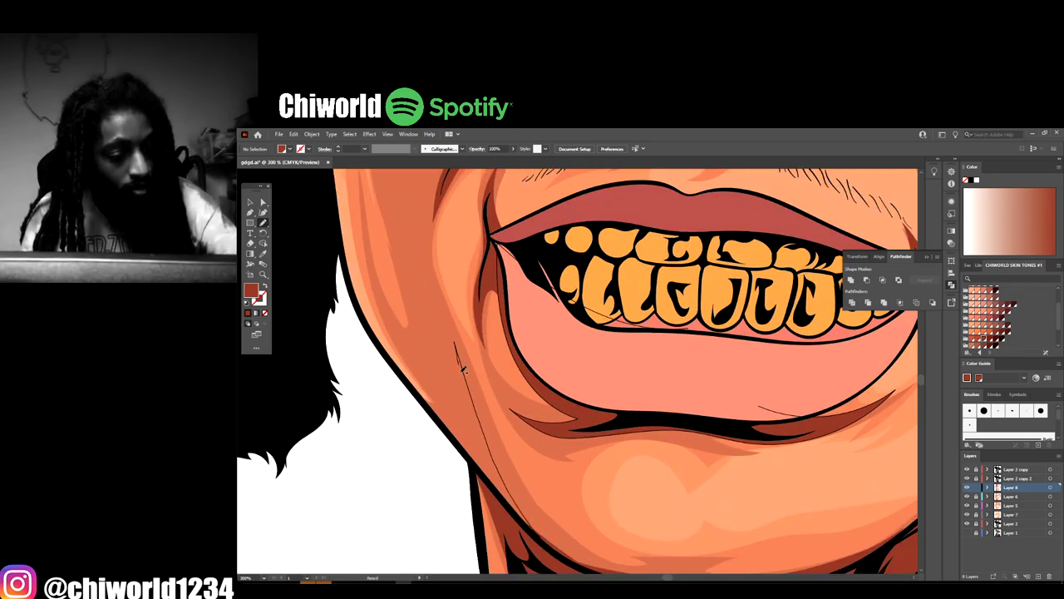
pyautogui.hotkey('ctrl', '-')
pyautogui.hotkey('ctrl', '-')
pyautogui.hotkey('ctrl', '-')
pyautogui.hotkey('ctrl', '-')
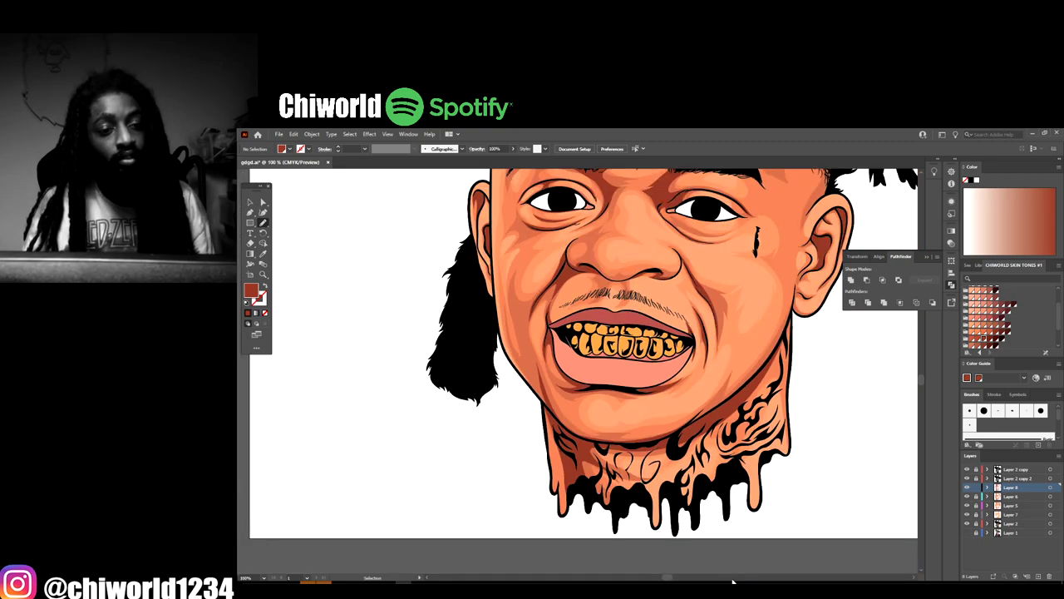
pyautogui.hotkey('ctrl', '-')
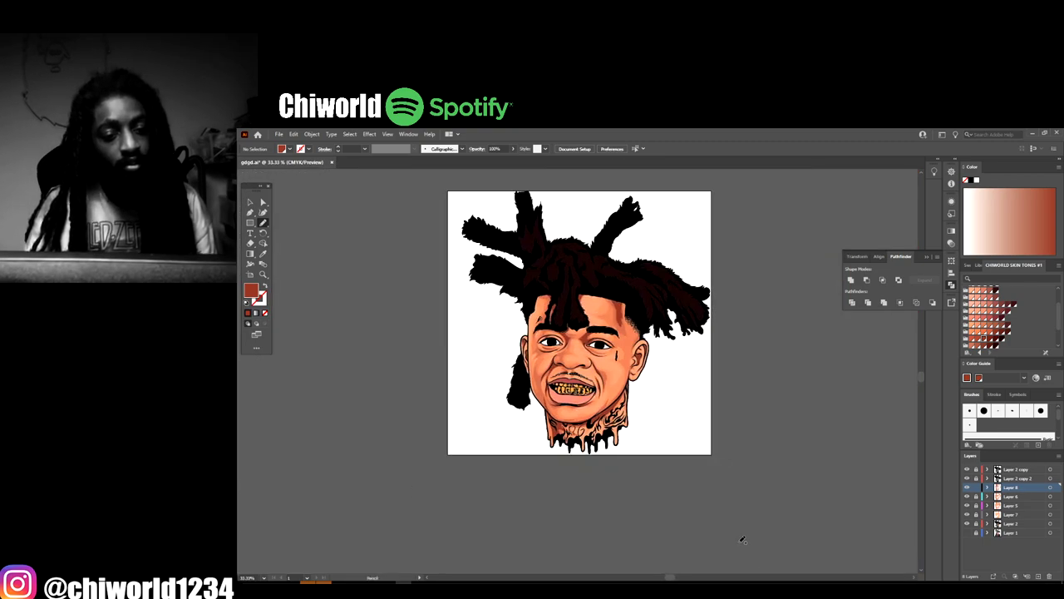
# Lock Layer 8, make the unlocked Layer 7 active, and sample the right-hand cheek's light orange as the Pencil fill
pyautogui.hotkey('ctrl', '+')
pyautogui.hotkey('ctrl', '+')
pyautogui.hotkey('ctrl', '-')
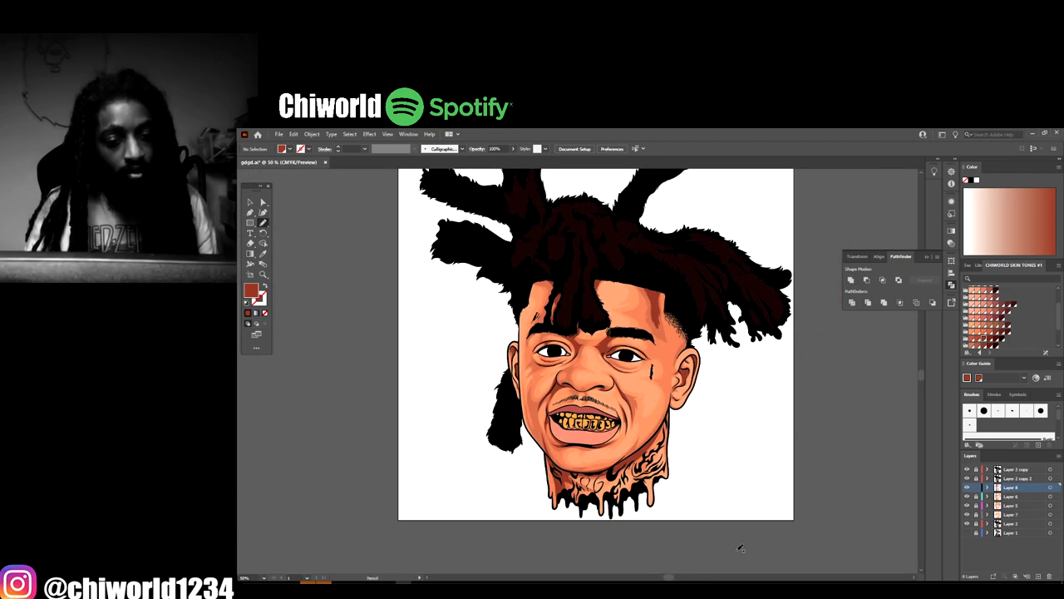
pyautogui.hotkey('ctrl', '+')
pyautogui.hotkey('ctrl', '+')
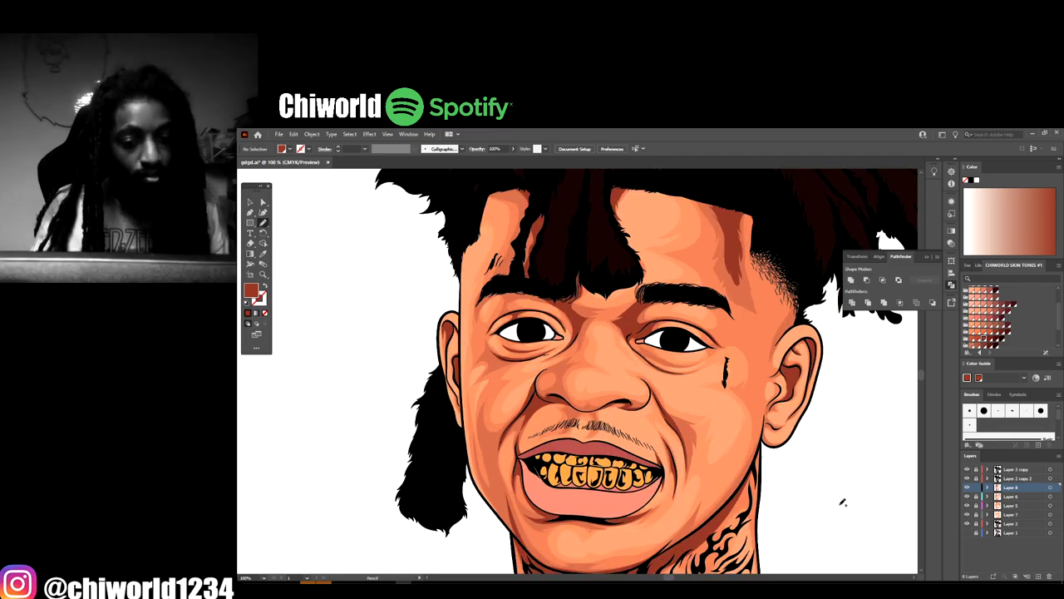
pyautogui.hotkey('ctrl', '-')
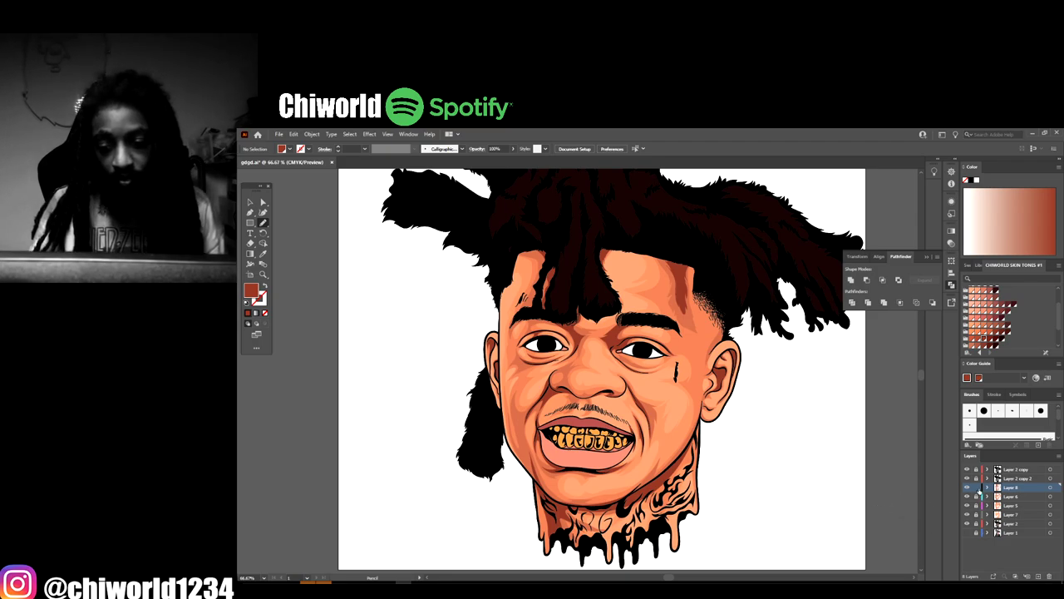
pyautogui.click(1003, 514)
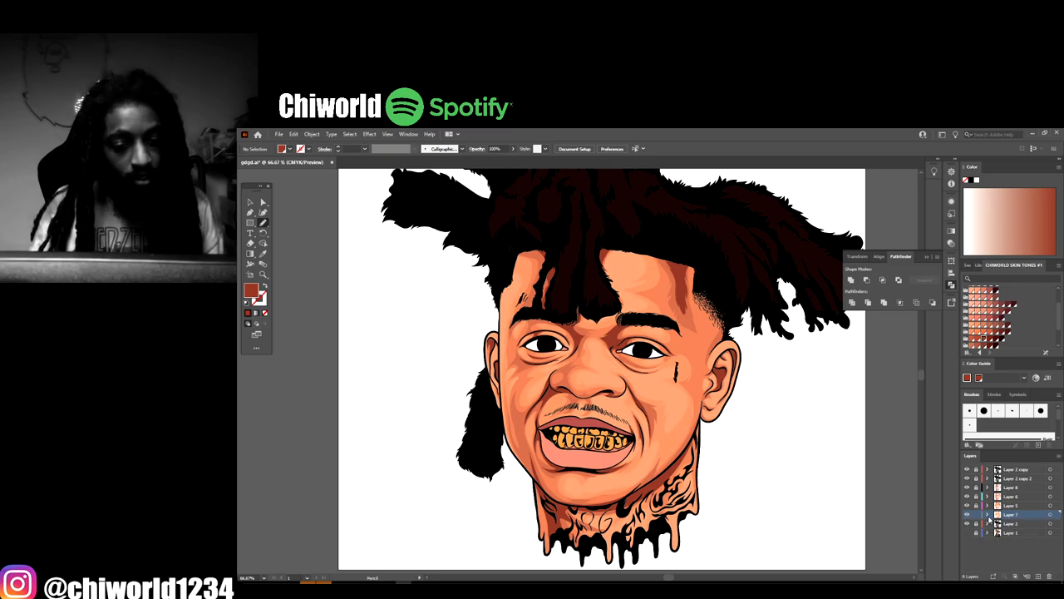
pyautogui.click(263, 253)
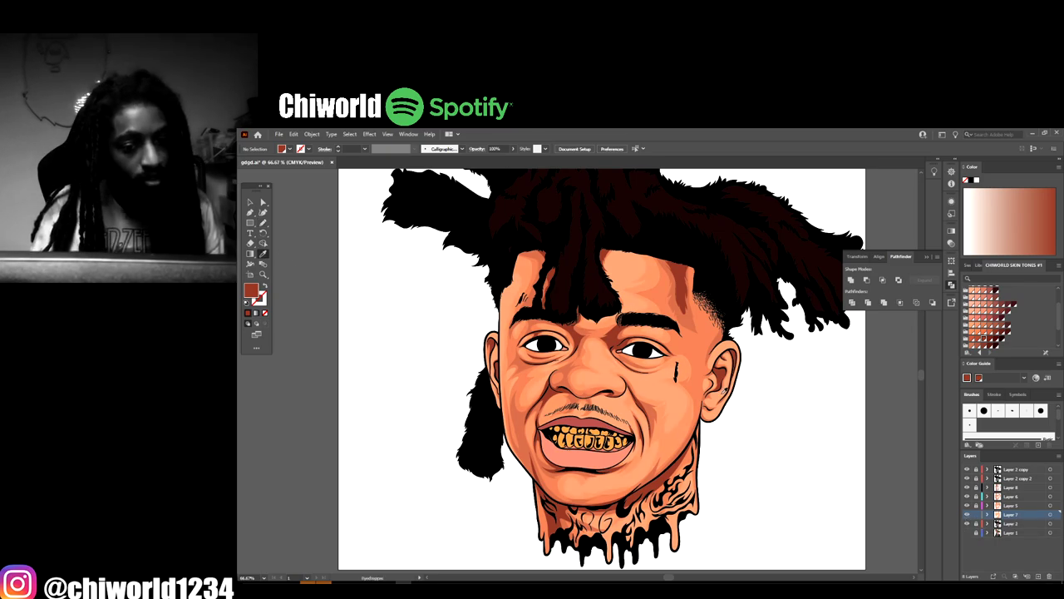
pyautogui.click(672, 431)
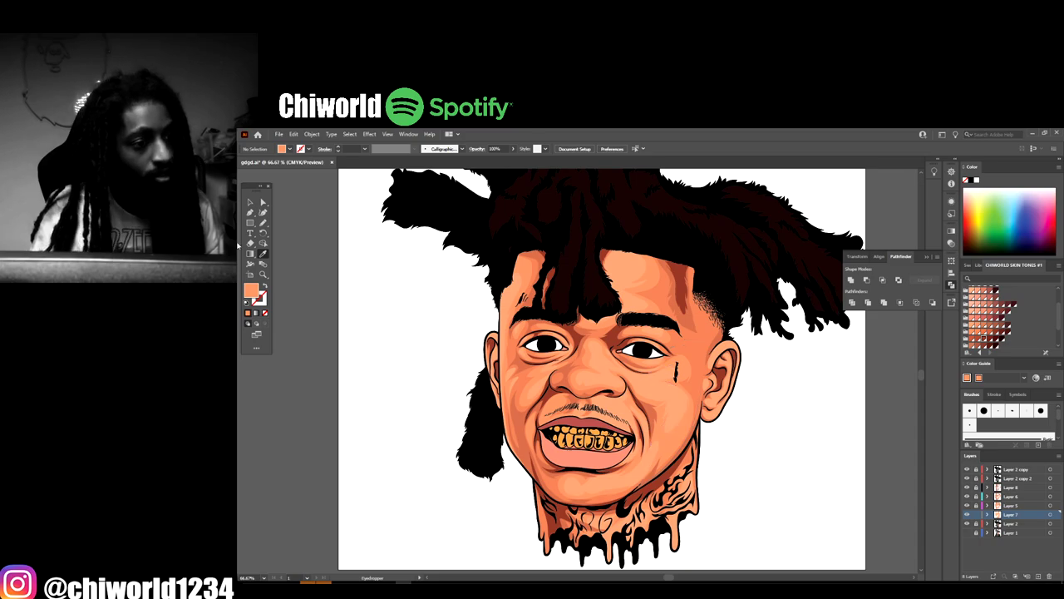
pyautogui.click(263, 224)
# Draw a light orange shape with jagged ends under the right-hand eye, from the tear tattoo inward to the side of the nose
pyautogui.hotkey('ctrl', '=')
pyautogui.hotkey('ctrl', '=')
pyautogui.hotkey('ctrl', '=')
pyautogui.hscroll(4, 849, 504)
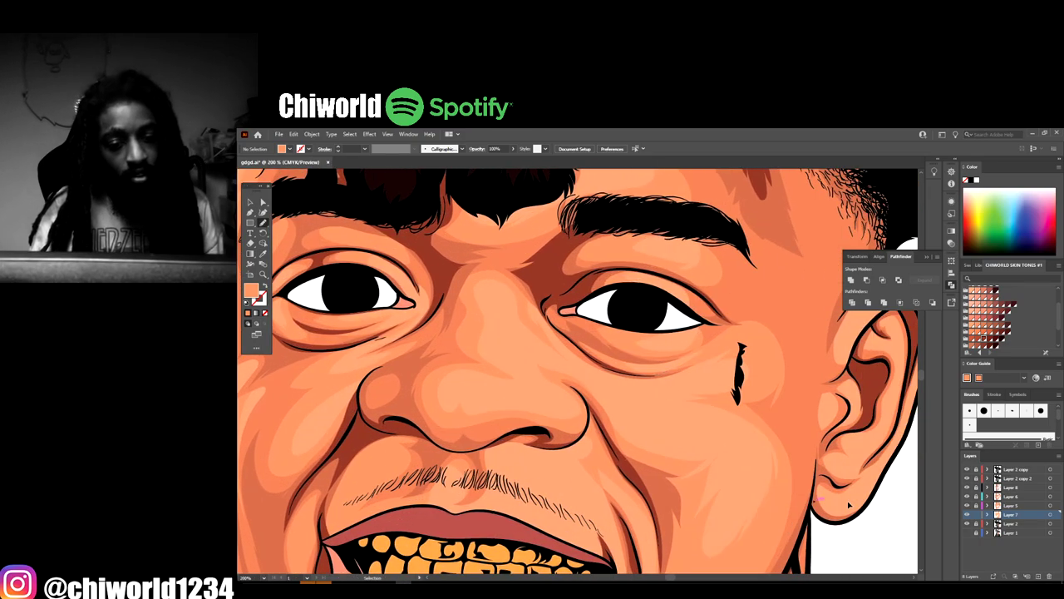
pyautogui.hotkey('ctrl', '=')
pyautogui.hscroll(-2, 850, 504)
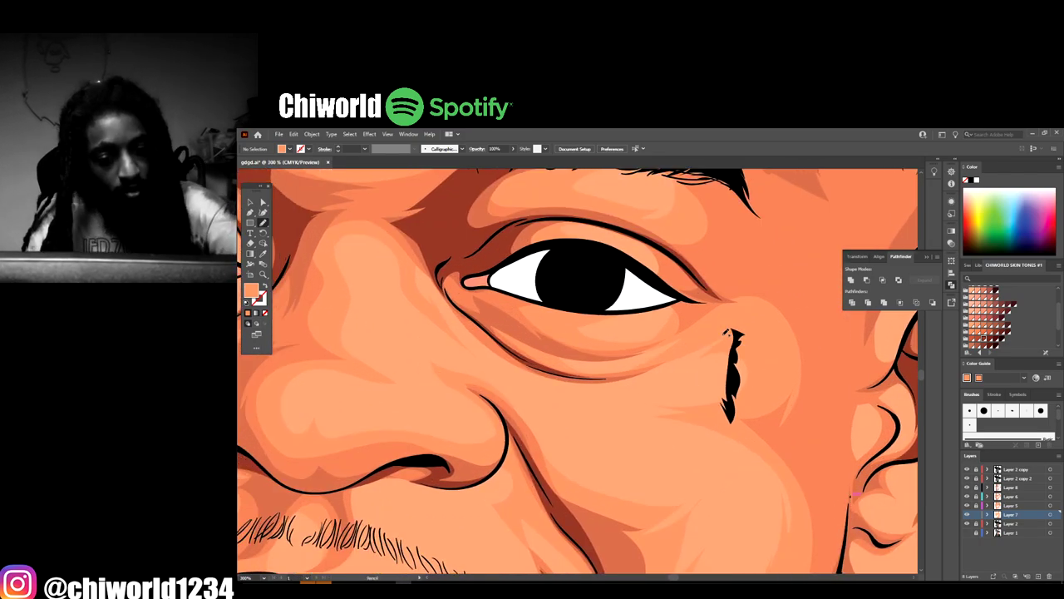
pyautogui.moveTo(722, 336); pyautogui.dragTo(639, 391)
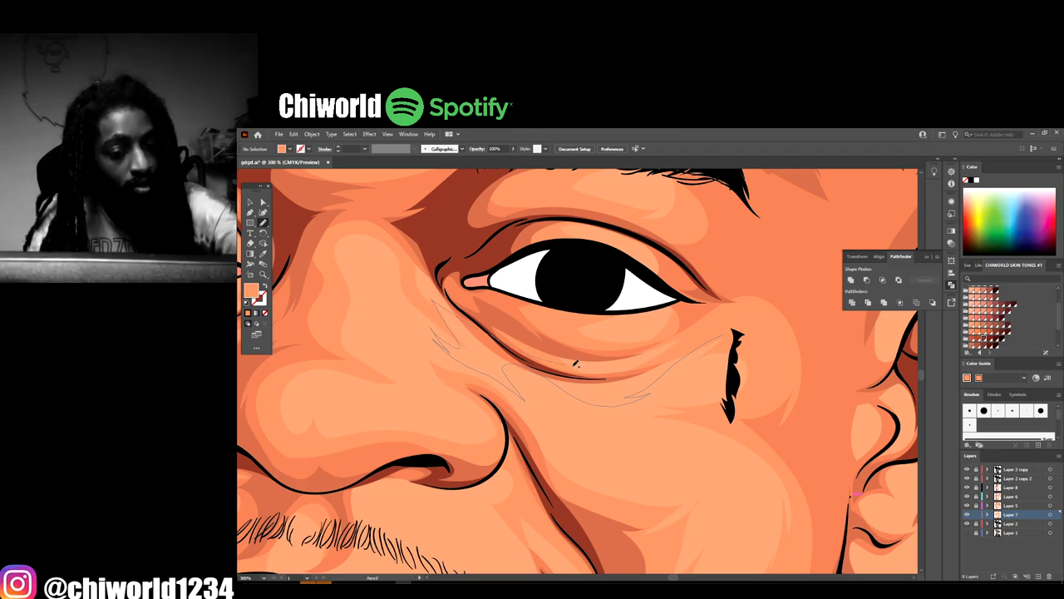
pyautogui.moveTo(689, 339); pyautogui.dragTo(721, 335)
pyautogui.hotkey('ctrl', '-')
pyautogui.hotkey('ctrl', '-')
pyautogui.hotkey('ctrl', '-')
pyautogui.hotkey('ctrl', '-')
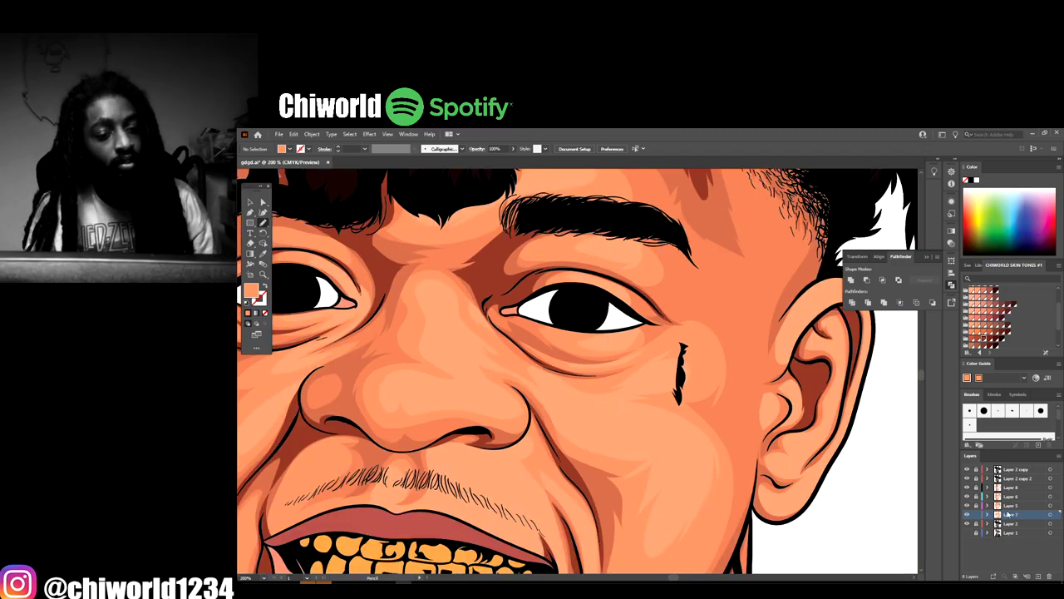
# Draw a light orange shape on the right-hand cheek, curving from below the tear tattoo down towards the jaw with a jagged inner edge
pyautogui.scroll(-1, 837, 491)
pyautogui.hotkey('ctrl', '=')
pyautogui.hotkey('ctrl', '=')
pyautogui.hotkey('ctrl', '=')
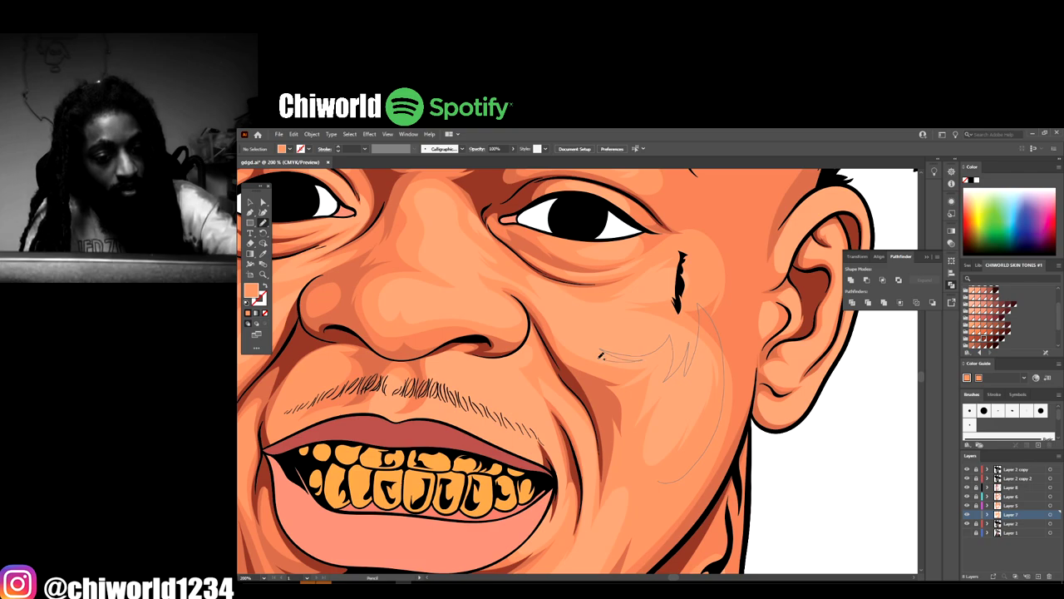
pyautogui.moveTo(582, 364)
pyautogui.mouseDown()
pyautogui.moveTo(625, 430)
pyautogui.moveTo(646, 484)
pyautogui.mouseUp()
pyautogui.hotkey('ctrl', '-')
pyautogui.hotkey('ctrl', '-')
pyautogui.hotkey('ctrl', '-')
pyautogui.hotkey('ctrl', '-')
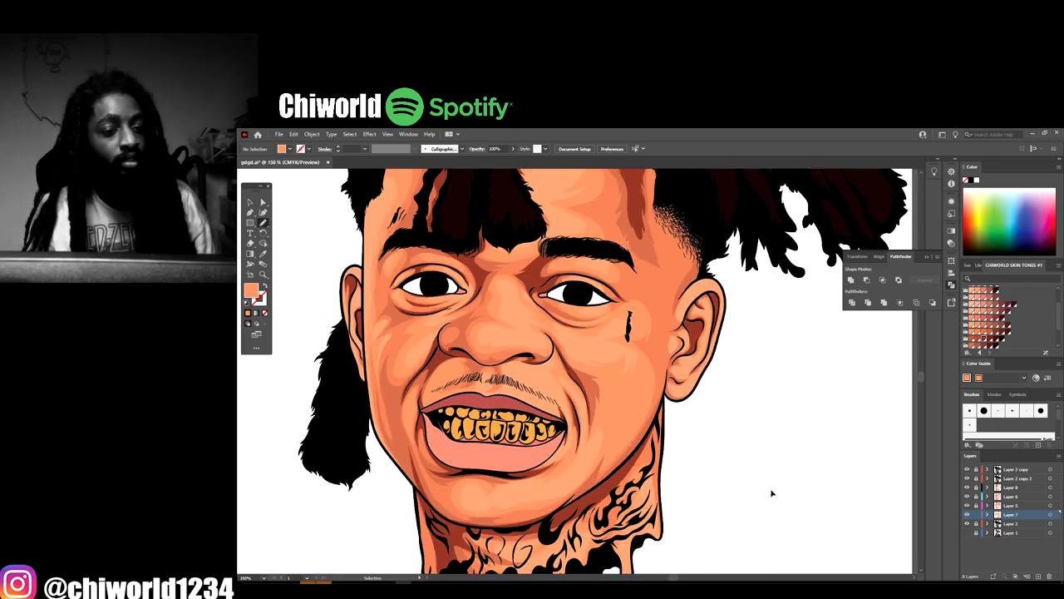
# Draw a light orange shape beside the moustache and around the right-hand mouth corner, undoing the first stroke over the upper lip
pyautogui.hotkey('ctrl', '+')
pyautogui.hotkey('ctrl', '+')
pyautogui.hotkey('ctrl', '+')
pyautogui.hotkey('ctrl', '+')
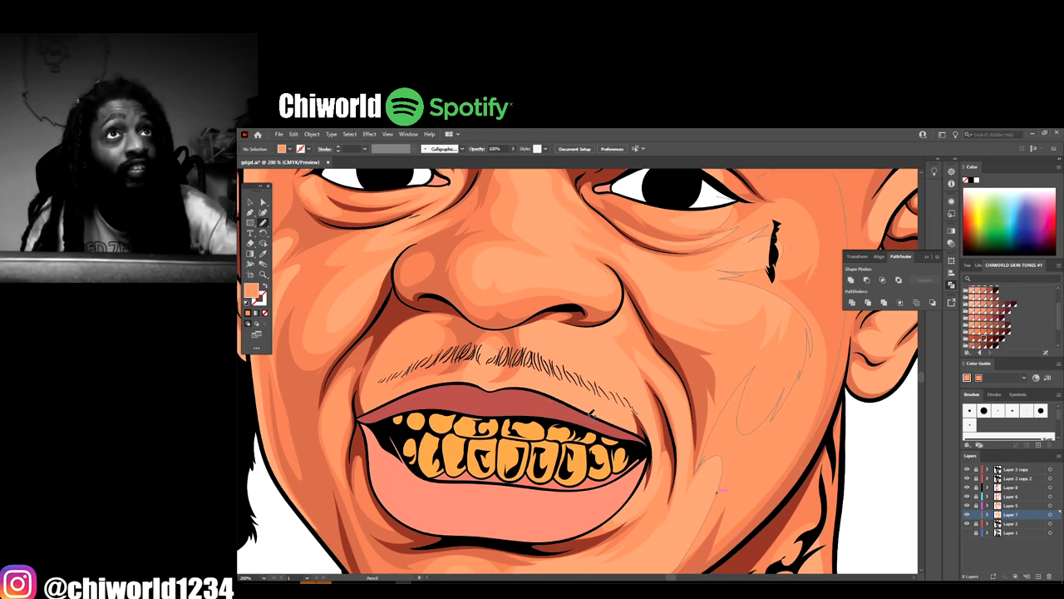
pyautogui.moveTo(583, 386)
pyautogui.mouseDown()
pyautogui.moveTo(535, 331)
pyautogui.moveTo(567, 314)
pyautogui.mouseUp()
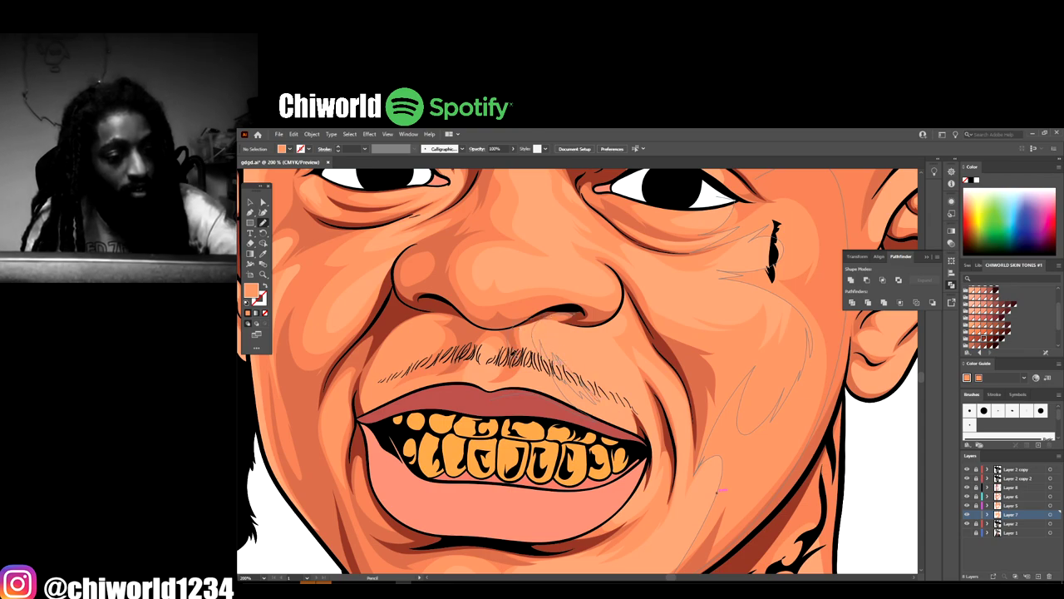
pyautogui.hotkey('ctrl', 'z')
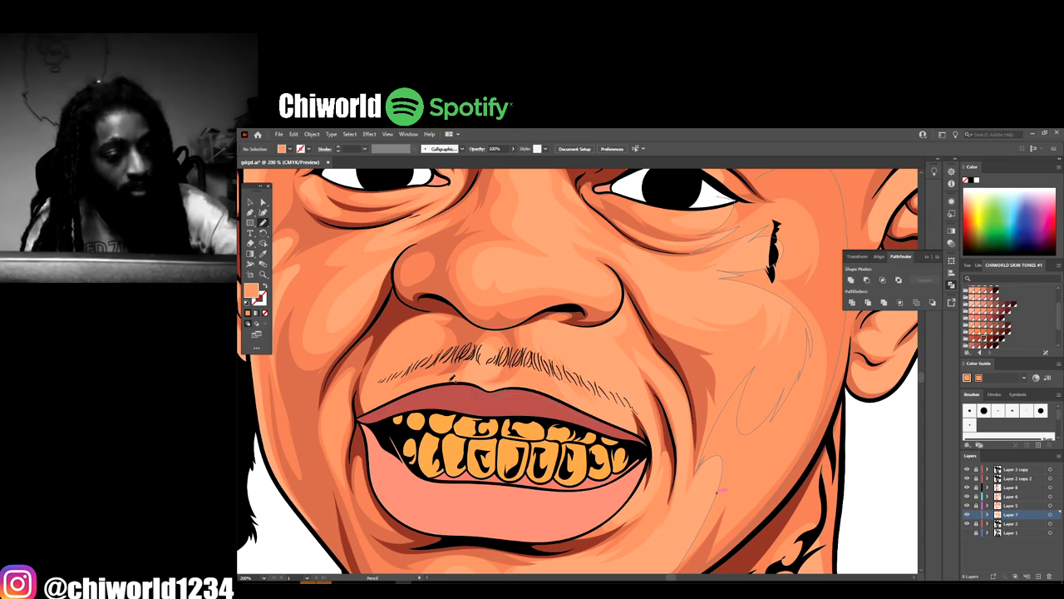
pyautogui.scroll(-2, 608, 523)
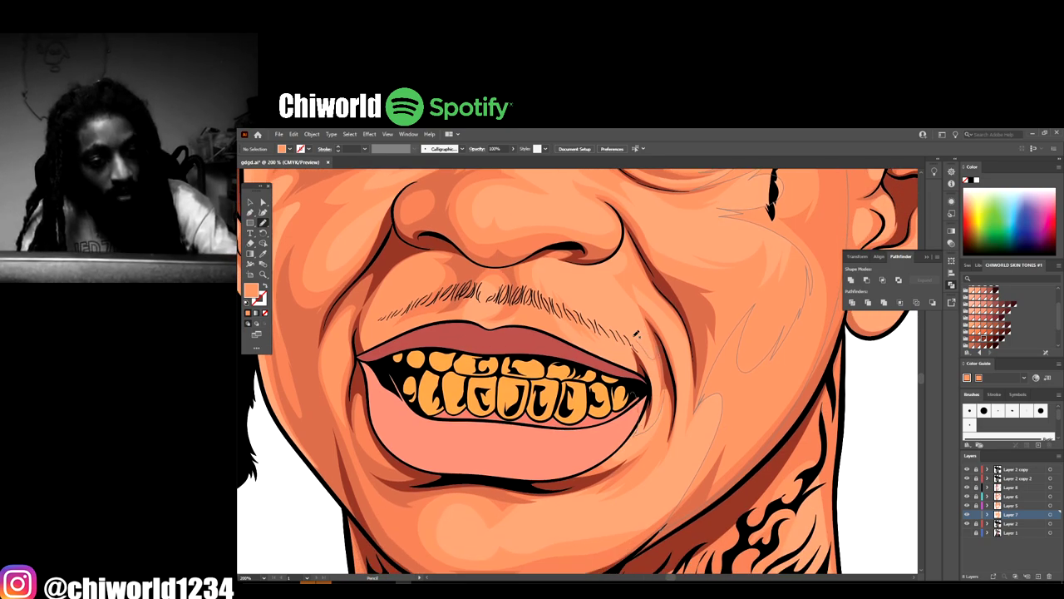
pyautogui.keyDown('alt'); pyautogui.scroll(-2, 642, 548); pyautogui.keyUp('alt')
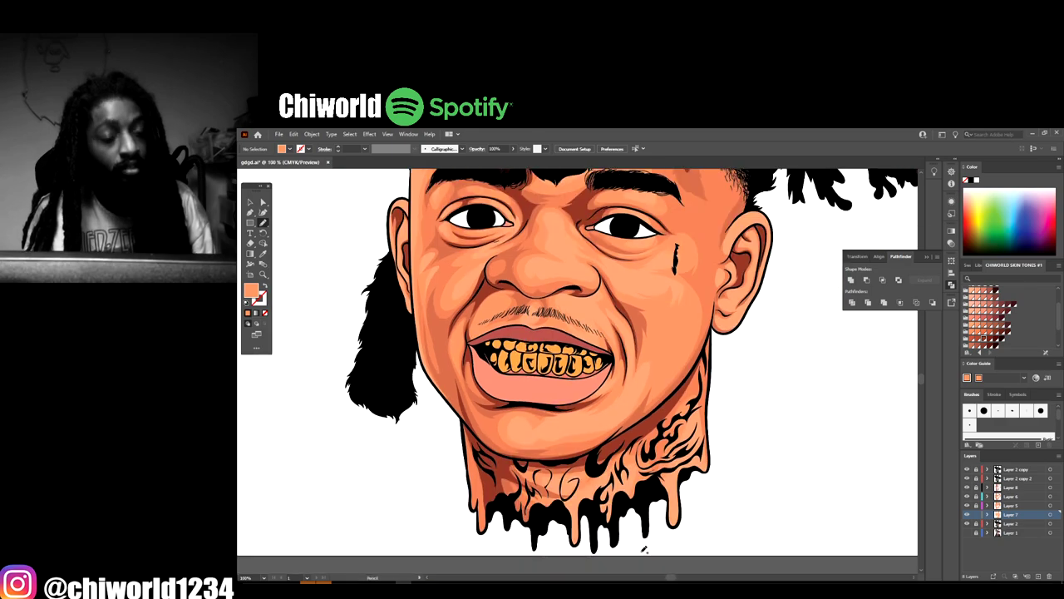
# Draw a light orange shape from the crease beside the right-hand mouth corner down along the jaw to the chin
pyautogui.keyDown('alt'); pyautogui.scroll(2, 637, 436); pyautogui.keyUp('alt')
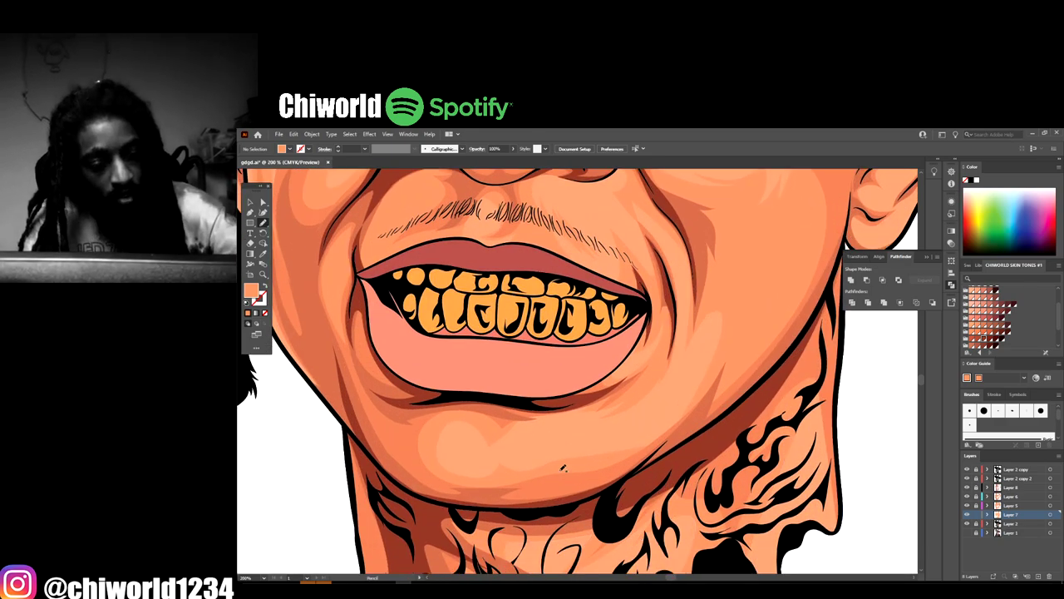
pyautogui.moveTo(636, 438)
pyautogui.mouseDown()
pyautogui.moveTo(625, 416)
pyautogui.moveTo(575, 434)
pyautogui.mouseUp()
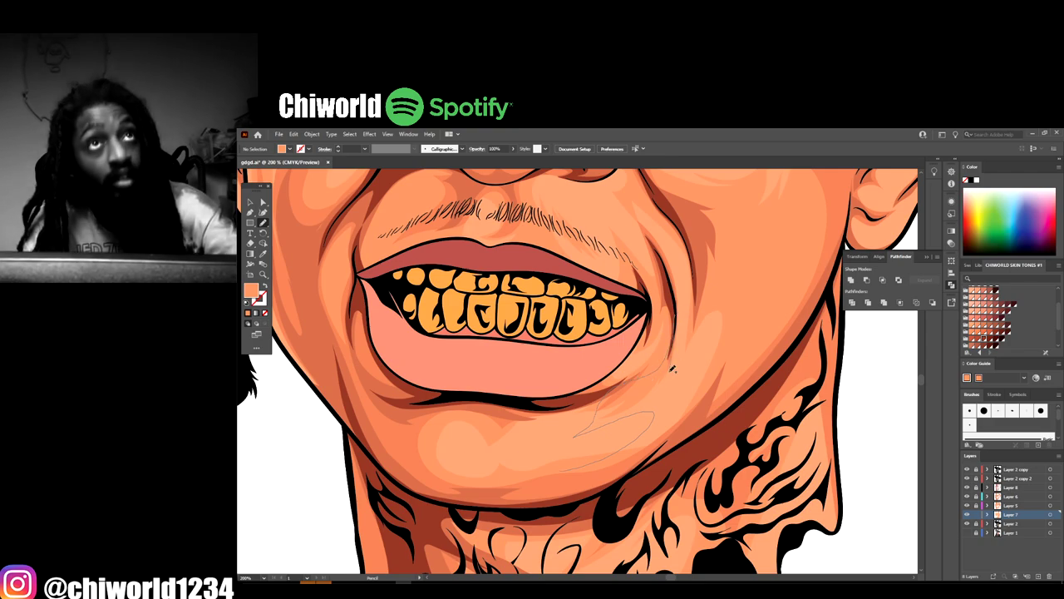
pyautogui.moveTo(679, 356)
pyautogui.mouseDown()
pyautogui.moveTo(691, 318)
pyautogui.moveTo(685, 222)
pyautogui.moveTo(715, 311)
pyautogui.mouseUp()
pyautogui.moveTo(705, 353)
pyautogui.mouseDown()
pyautogui.moveTo(717, 356)
pyautogui.moveTo(627, 471)
pyautogui.moveTo(565, 472)
pyautogui.mouseUp()
pyautogui.hotkey('ctrl', '-')
pyautogui.hotkey('ctrl', '-')
pyautogui.hotkey('ctrl', '-')
pyautogui.hotkey('ctrl', '-')
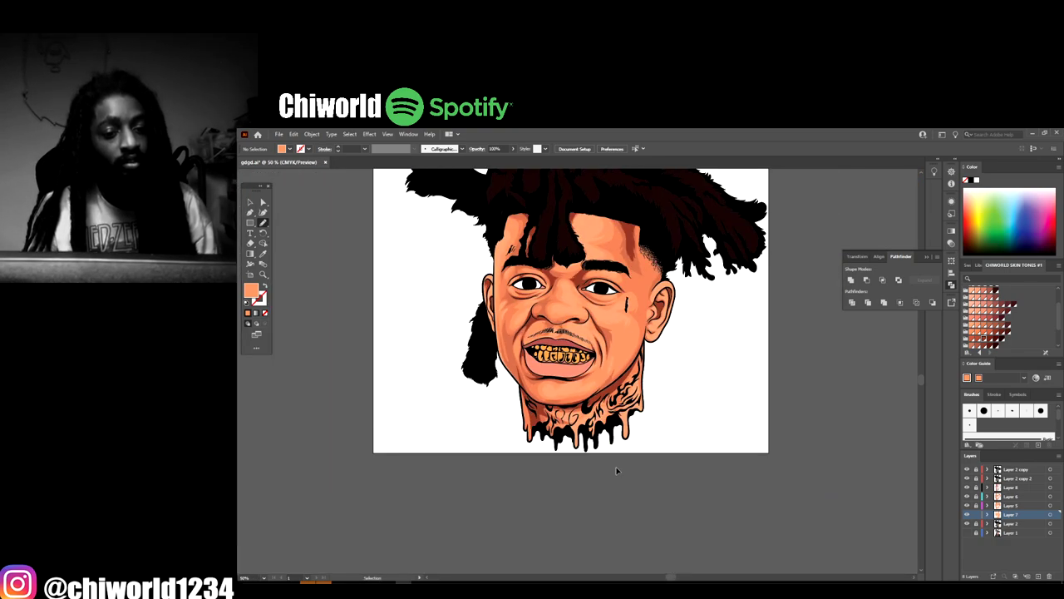
# Draw a light orange shape across the middle of the neck, from under the chin down over the central drip
pyautogui.hotkey('ctrl', '+')
pyautogui.hotkey('ctrl', '+')
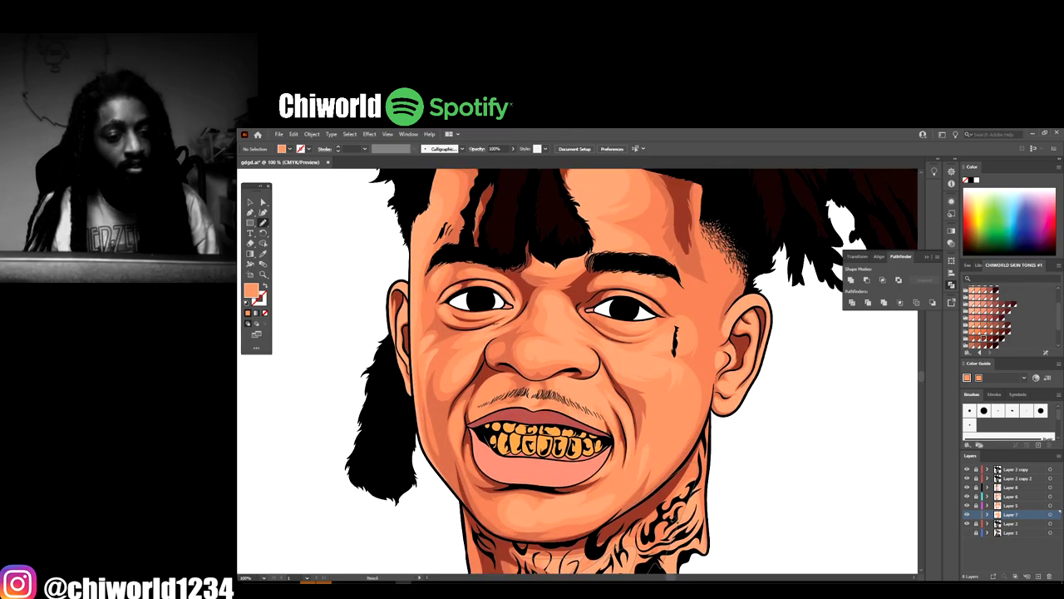
pyautogui.hotkey('ctrl', '-')
pyautogui.hotkey('ctrl', '-')
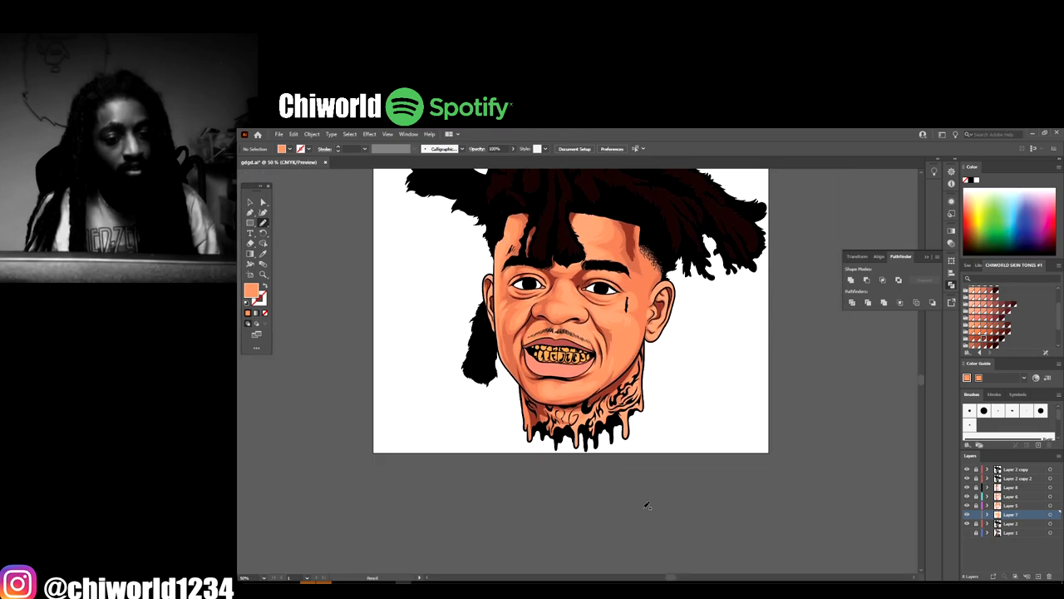
pyautogui.hotkey('ctrl', '+')
pyautogui.hotkey('ctrl', '+')
pyautogui.hotkey('ctrl', '+')
pyautogui.press('n')
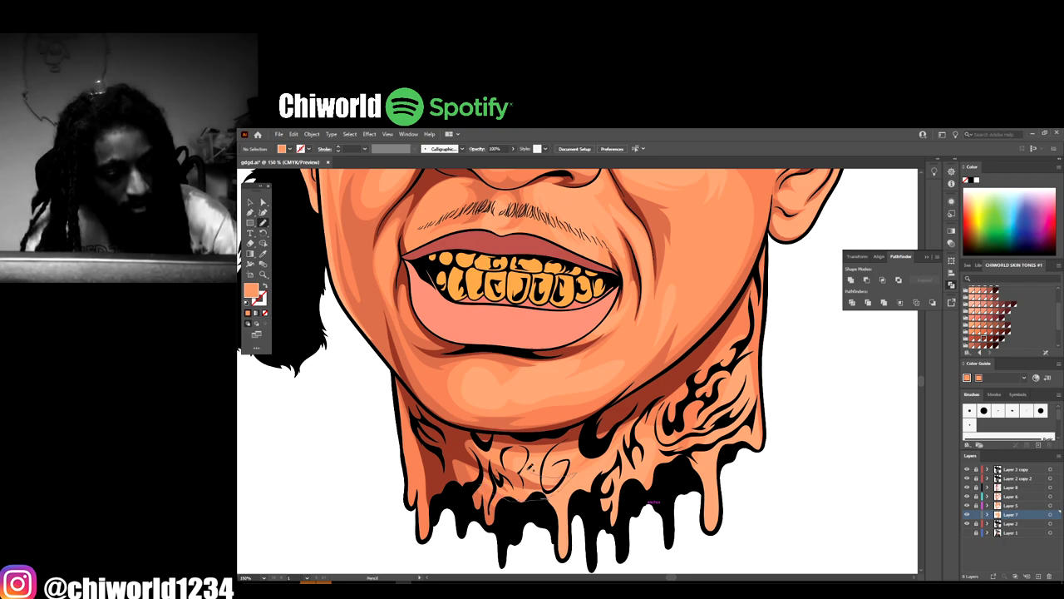
pyautogui.moveTo(462, 436)
pyautogui.mouseDown()
pyautogui.moveTo(524, 468)
pyautogui.moveTo(559, 548)
pyautogui.mouseUp()
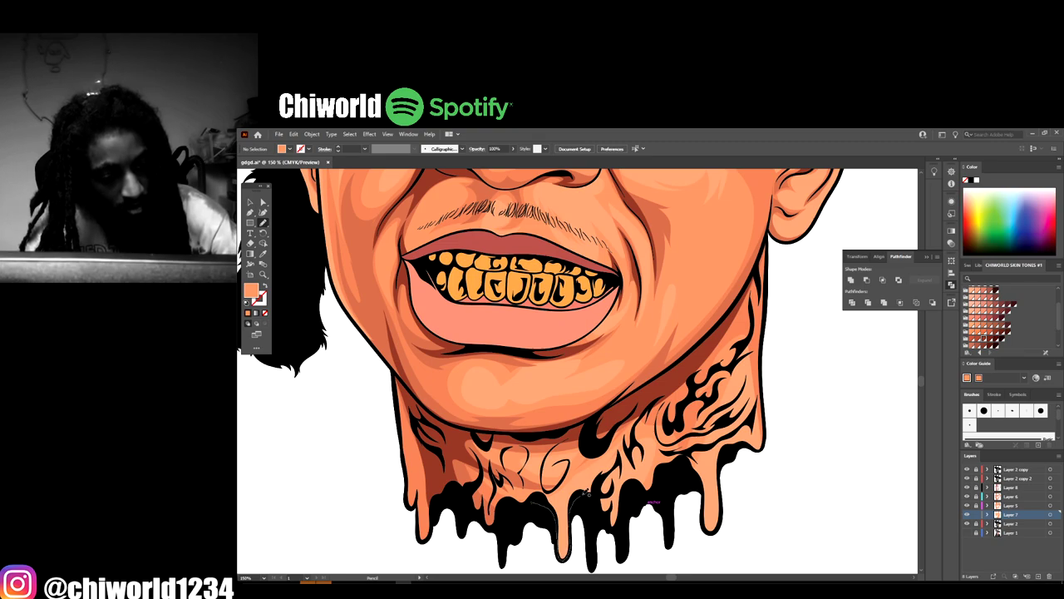
pyautogui.moveTo(598, 453); pyautogui.dragTo(509, 468)
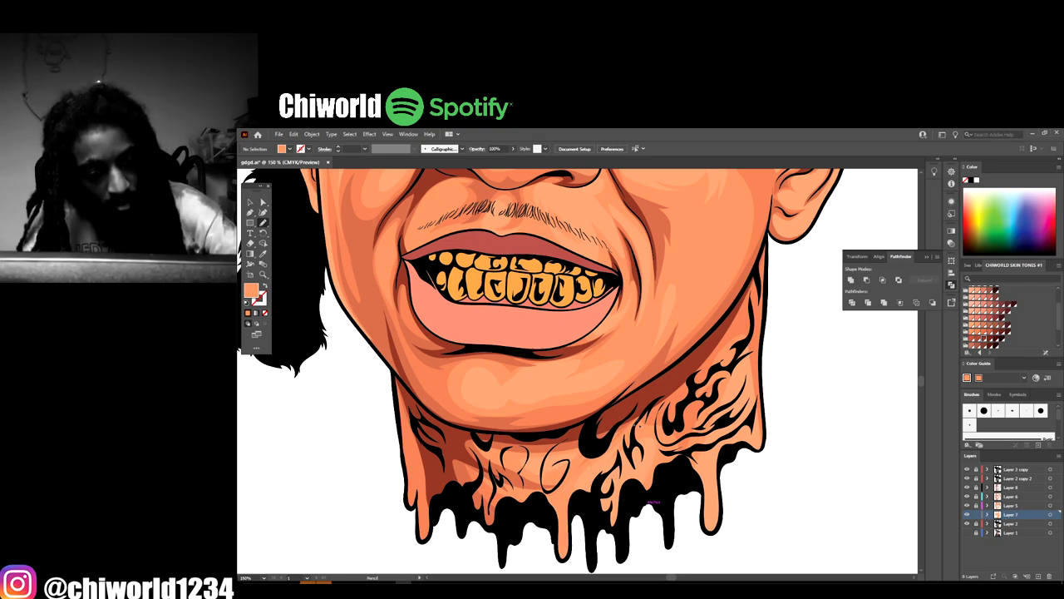
# Draw light orange shapes among the flame tattoos on the right-hand side of the neck, below the jawline
pyautogui.moveTo(635, 425)
pyautogui.mouseDown()
pyautogui.moveTo(594, 454)
pyautogui.moveTo(600, 510)
pyautogui.moveTo(625, 521)
pyautogui.moveTo(662, 378)
pyautogui.moveTo(627, 375)
pyautogui.mouseUp()
pyautogui.moveTo(683, 408)
pyautogui.mouseDown()
pyautogui.moveTo(694, 462)
pyautogui.moveTo(715, 442)
pyautogui.moveTo(671, 357)
pyautogui.mouseUp()
pyautogui.scroll(-5, 765, 430)
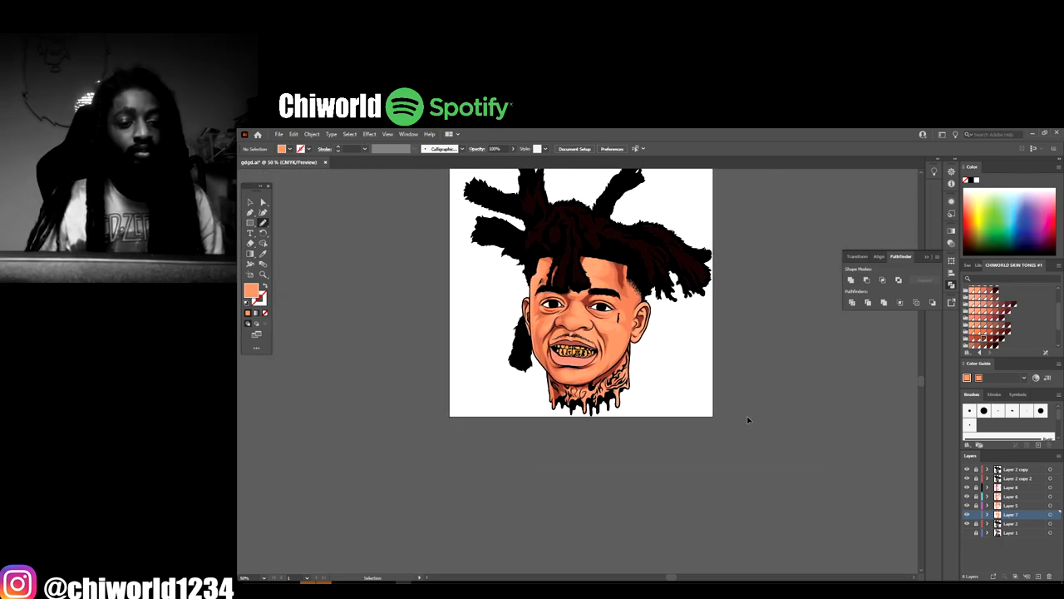
# Draw a light orange shape over the right-hand ear, following the outer rim, inner folds and lobe back to the face edge
pyautogui.scroll(2, 748, 421)
pyautogui.scroll(2, 841, 441)
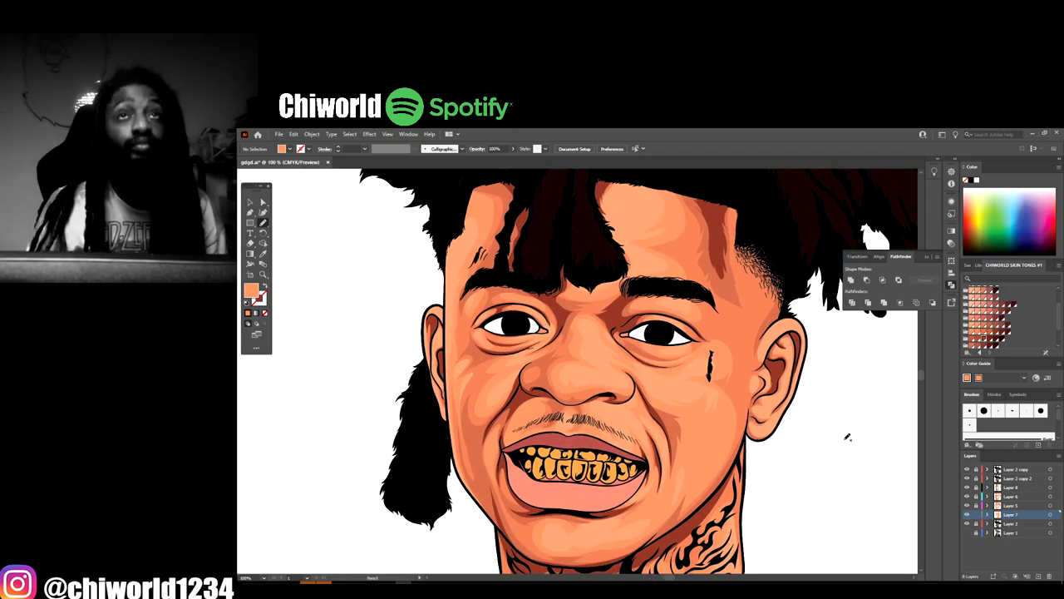
pyautogui.scroll(3, 843, 441)
pyautogui.hscroll(6, 846, 440)
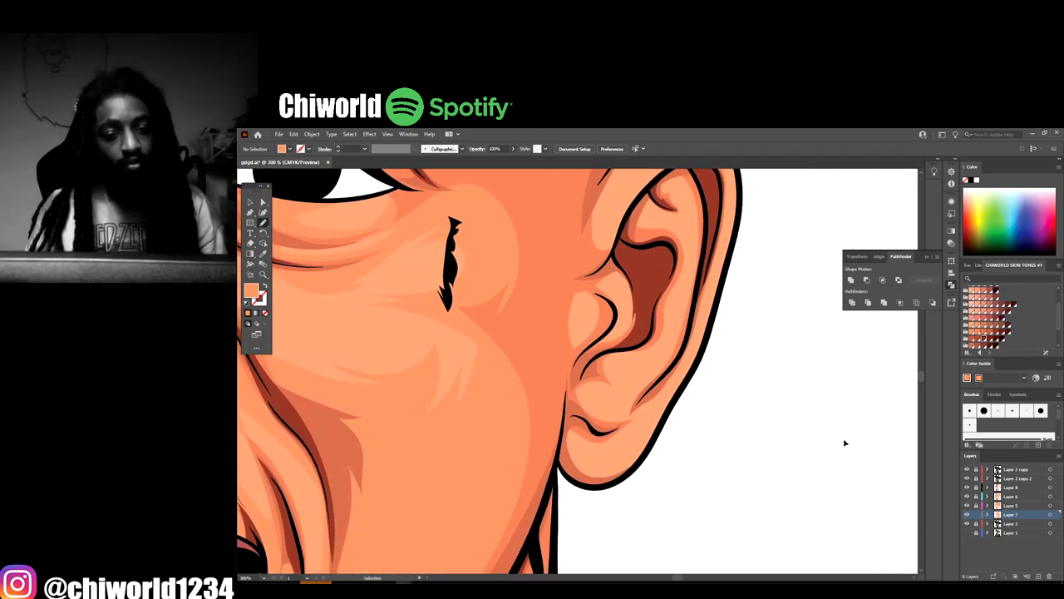
pyautogui.scroll(2, 846, 441)
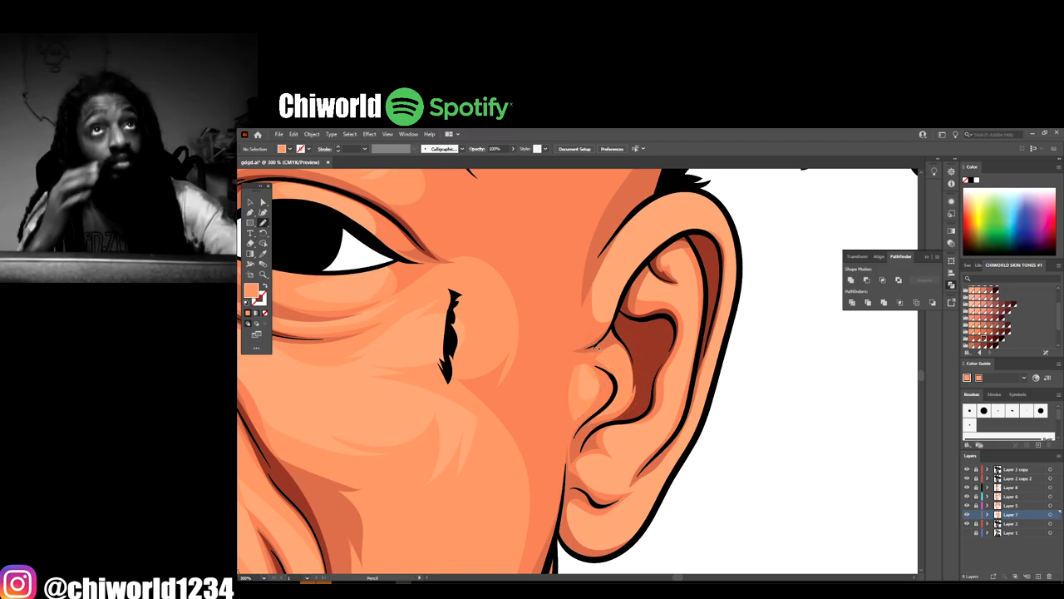
pyautogui.moveTo(577, 296)
pyautogui.mouseDown()
pyautogui.moveTo(617, 281)
pyautogui.moveTo(645, 236)
pyautogui.moveTo(685, 211)
pyautogui.moveTo(714, 210)
pyautogui.moveTo(728, 228)
pyautogui.moveTo(727, 297)
pyautogui.moveTo(744, 275)
pyautogui.moveTo(733, 328)
pyautogui.moveTo(690, 402)
pyautogui.moveTo(703, 313)
pyautogui.moveTo(692, 285)
pyautogui.moveTo(658, 291)
pyautogui.moveTo(692, 327)
pyautogui.moveTo(677, 368)
pyautogui.mouseUp()
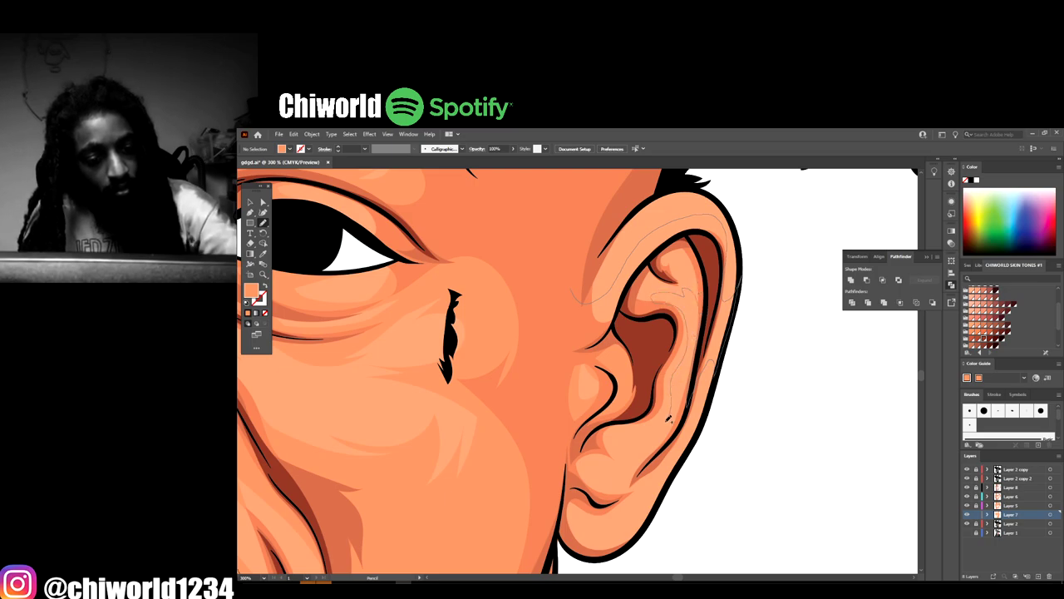
pyautogui.moveTo(669, 420)
pyautogui.mouseDown()
pyautogui.moveTo(621, 439)
pyautogui.moveTo(630, 465)
pyautogui.moveTo(603, 462)
pyautogui.moveTo(592, 475)
pyautogui.moveTo(610, 494)
pyautogui.moveTo(678, 443)
pyautogui.moveTo(619, 519)
pyautogui.moveTo(588, 525)
pyautogui.moveTo(605, 536)
pyautogui.moveTo(661, 506)
pyautogui.moveTo(652, 523)
pyautogui.moveTo(625, 548)
pyautogui.moveTo(590, 554)
pyautogui.moveTo(560, 523)
pyautogui.mouseUp()
pyautogui.moveTo(570, 448)
pyautogui.mouseDown()
pyautogui.moveTo(611, 417)
pyautogui.moveTo(620, 333)
pyautogui.moveTo(565, 327)
pyautogui.moveTo(572, 264)
pyautogui.moveTo(572, 291)
pyautogui.mouseUp()
pyautogui.hotkey('ctrl', '-')
pyautogui.hotkey('ctrl', '-')
pyautogui.hotkey('ctrl', '-')
pyautogui.hotkey('ctrl', '-')
pyautogui.hotkey('ctrl', '-')
pyautogui.hotkey('ctrl', '-')
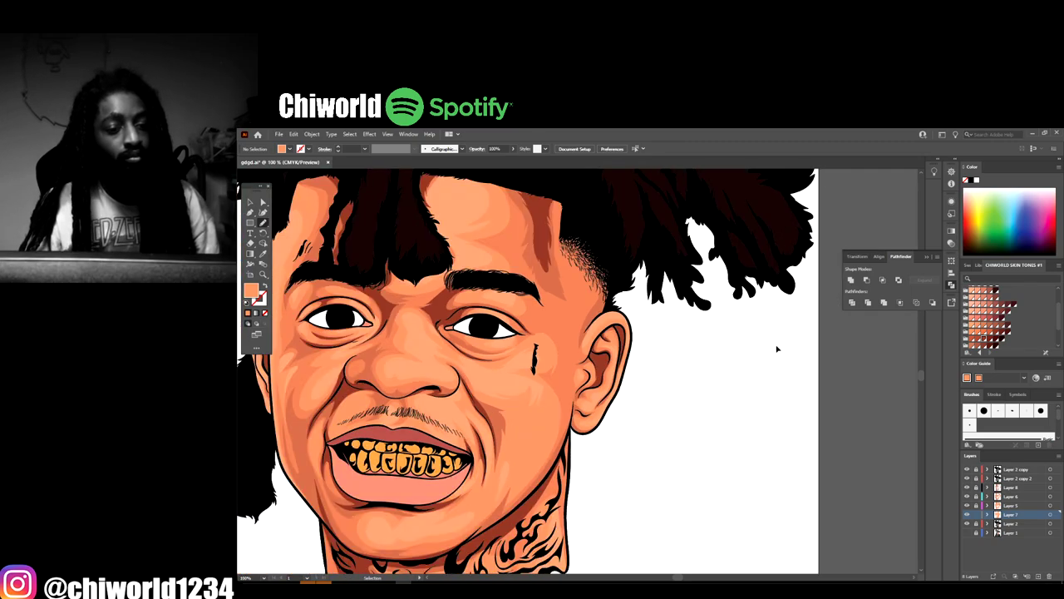
# Draw a narrow light orange shape down the left-hand edge of the face, from the temple past the ear to the cheek
pyautogui.hotkey('ctrl', '+')
pyautogui.hotkey('ctrl', '+')
pyautogui.hotkey('ctrl', '+')
pyautogui.hotkey('ctrl', '+')
pyautogui.hotkey('ctrl', '+')
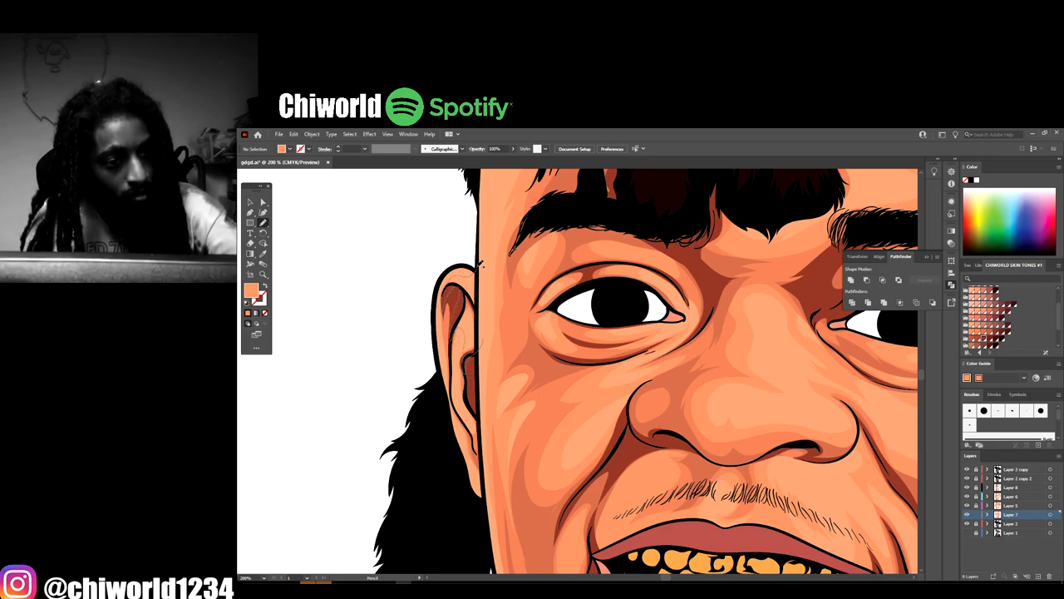
pyautogui.moveTo(479, 266)
pyautogui.mouseDown()
pyautogui.moveTo(486, 445)
pyautogui.moveTo(469, 497)
pyautogui.moveTo(486, 418)
pyautogui.moveTo(476, 305)
pyautogui.moveTo(495, 497)
pyautogui.mouseUp()
pyautogui.moveTo(490, 347)
pyautogui.mouseDown()
pyautogui.moveTo(484, 214)
pyautogui.moveTo(487, 365)
pyautogui.mouseUp()
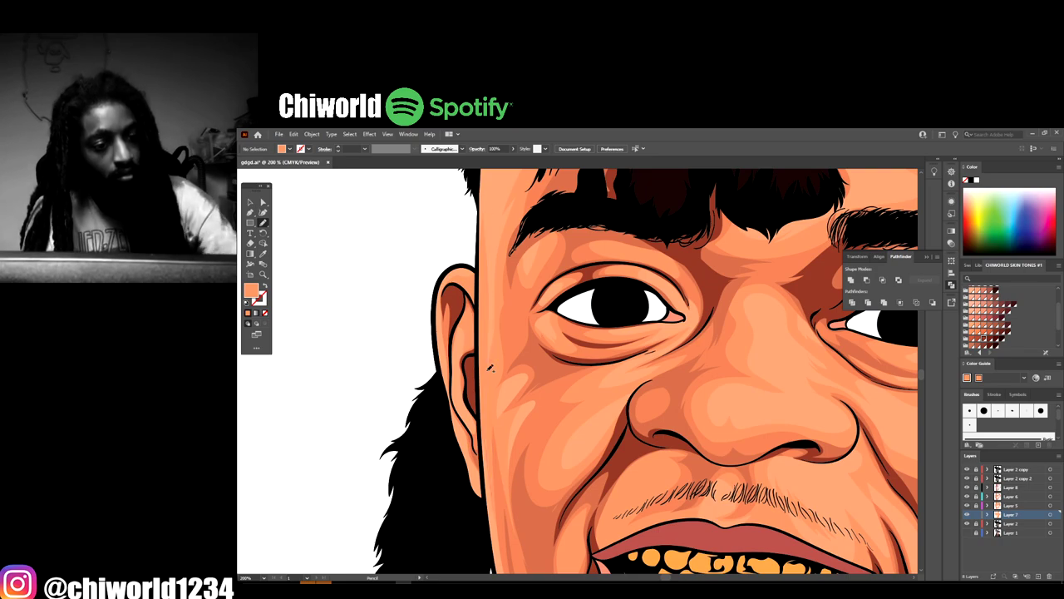
pyautogui.hotkey('ctrl', '-')
pyautogui.hotkey('ctrl', '-')
pyautogui.hotkey('ctrl', '-')
pyautogui.hotkey('ctrl', '+')
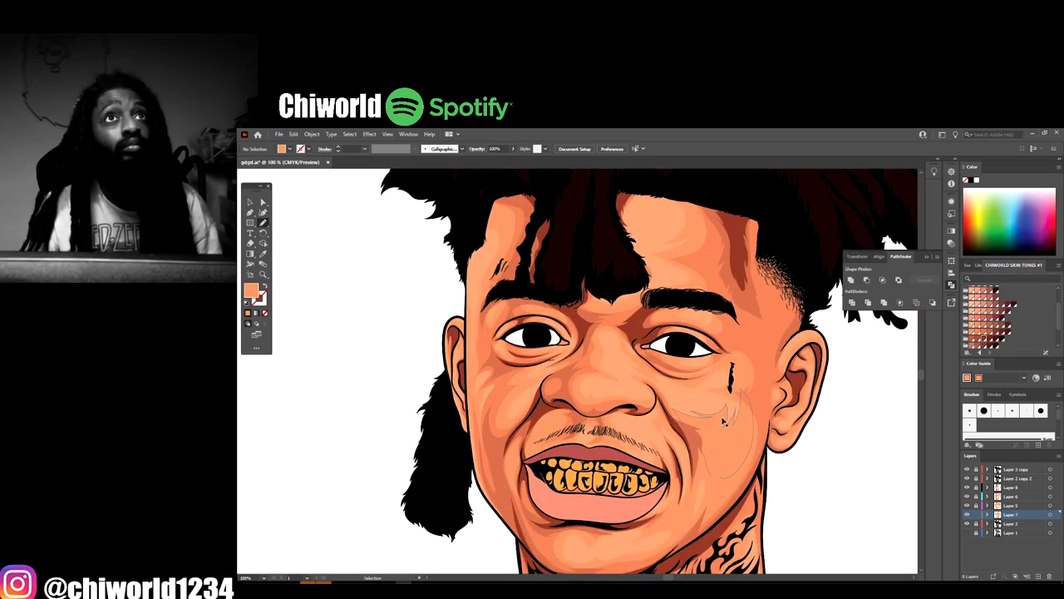
pyautogui.hotkey('ctrl', '+')
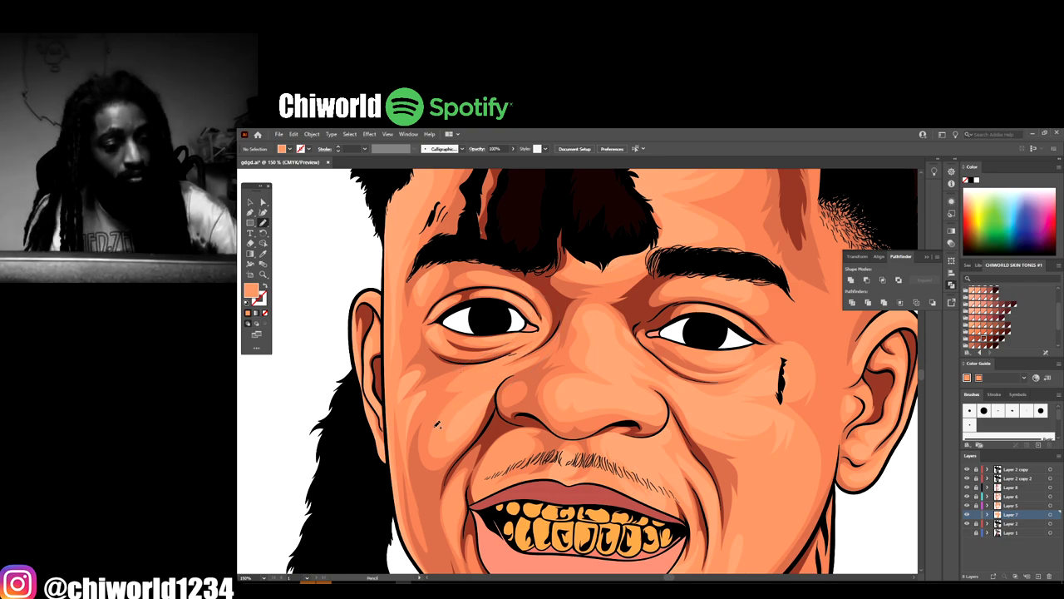
# Lock Layer 7 and make Layer 5 the active drawing layer
pyautogui.hotkey('ctrl', '-')
pyautogui.hotkey('ctrl', '-')
pyautogui.hotkey('ctrl', '-')
pyautogui.hotkey('ctrl', '-')
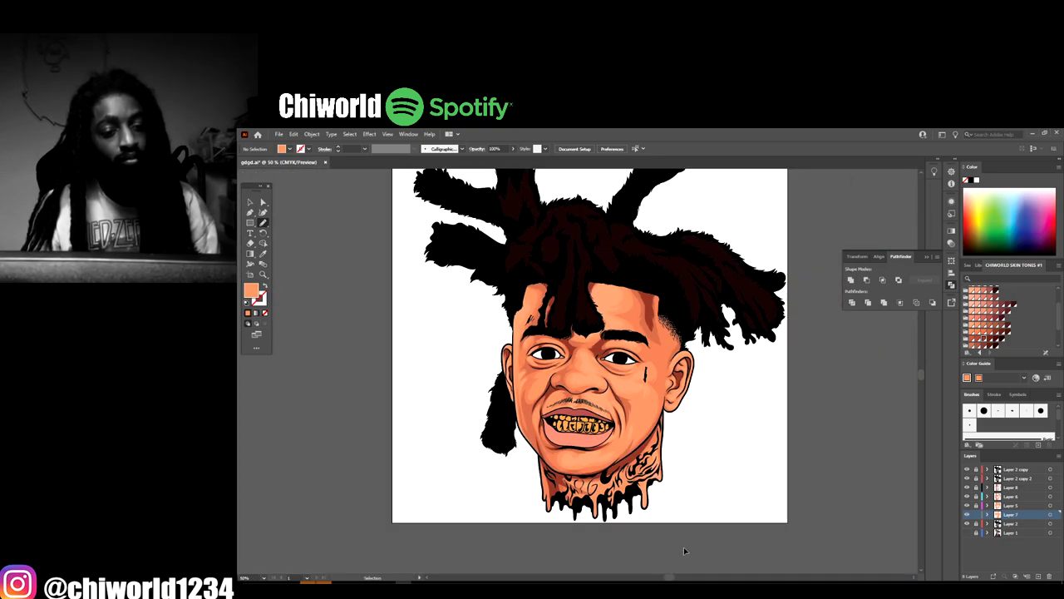
pyautogui.hotkey('ctrl', '+')
pyautogui.hotkey('ctrl', '+')
pyautogui.hotkey('ctrl', '+')
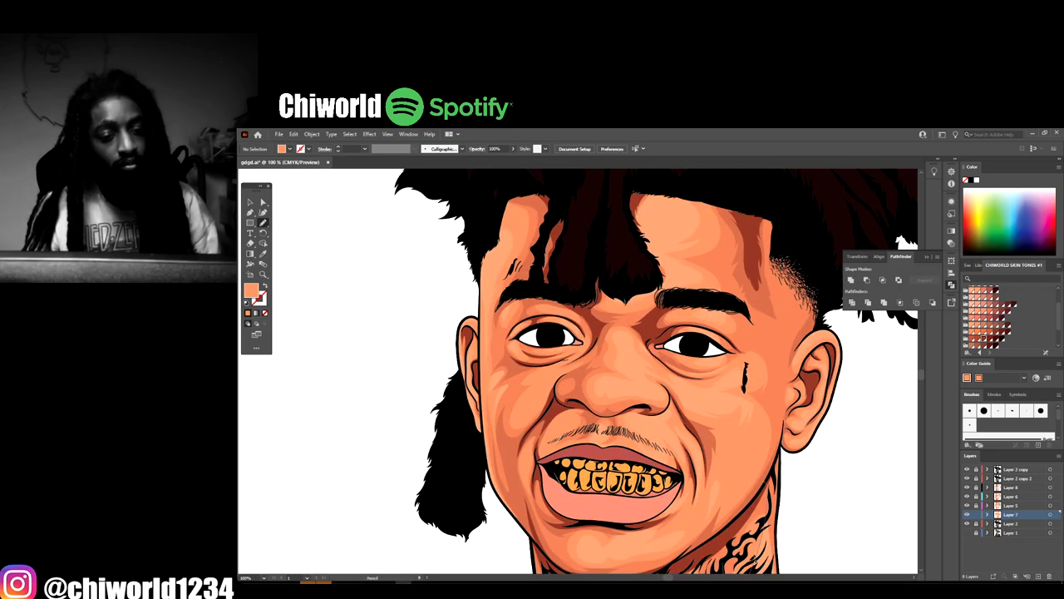
pyautogui.click(966, 506)
pyautogui.click(967, 506)
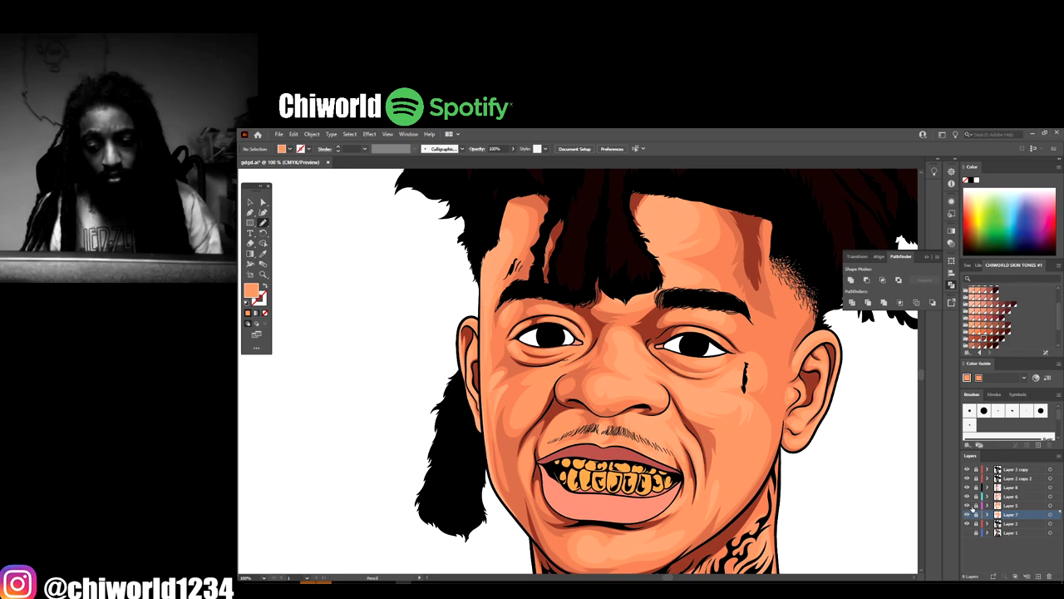
pyautogui.click(1010, 505)
# Sample the mid-orange skin tone and draw shapes beside the nose bridge, under the left-hand eye and down the left-hand cheek
pyautogui.hotkey('ctrl', '+')
pyautogui.hotkey('ctrl', '+')
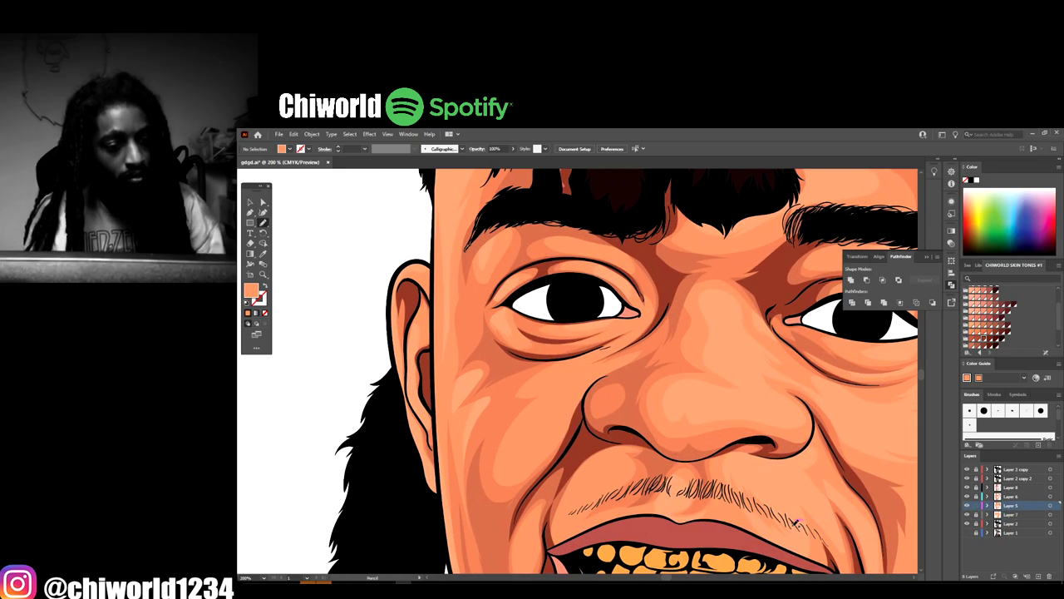
pyautogui.scroll(-1, 619, 371)
pyautogui.click(263, 253)
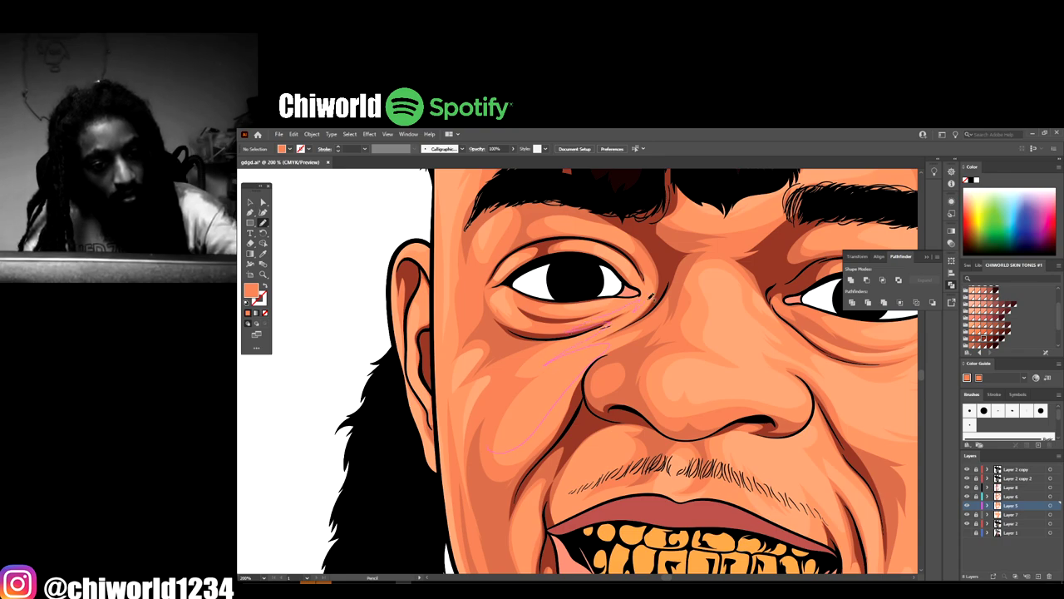
pyautogui.moveTo(664, 260); pyautogui.dragTo(667, 286)
pyautogui.moveTo(620, 355)
pyautogui.mouseDown()
pyautogui.moveTo(562, 451)
pyautogui.moveTo(503, 497)
pyautogui.moveTo(492, 448)
pyautogui.mouseUp()
pyautogui.hotkey('ctrl', '-')
pyautogui.hotkey('ctrl', '-')
pyautogui.hotkey('ctrl', '-')
pyautogui.hotkey('ctrl', '-')
pyautogui.hotkey('ctrl', '-')
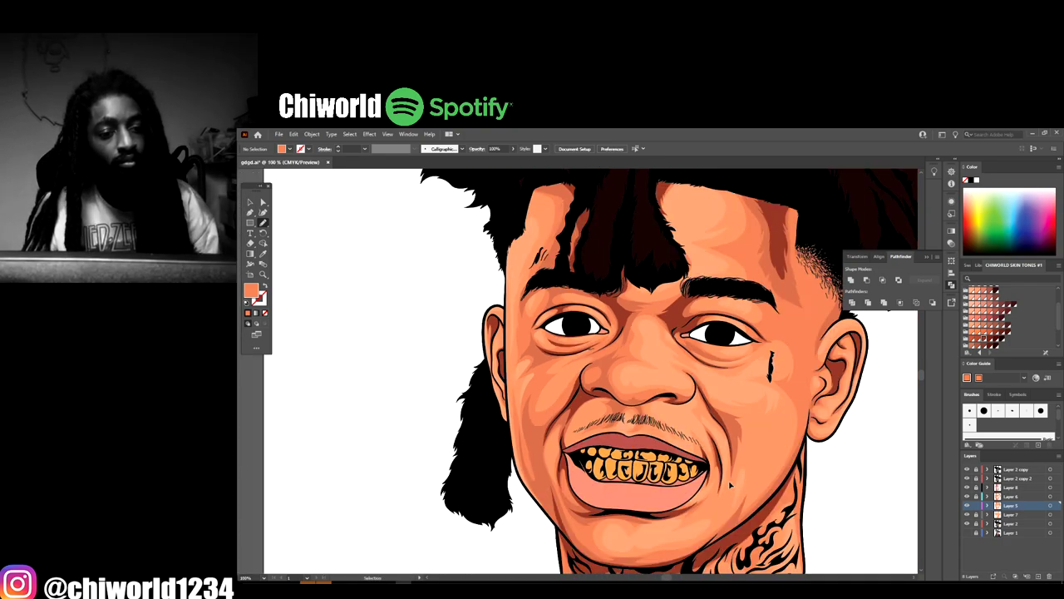
# Add a new layer directly below Layer 7
pyautogui.scroll(-1, 791, 480)
pyautogui.hotkey('ctrl', '=')
pyautogui.scroll(3, 785, 480)
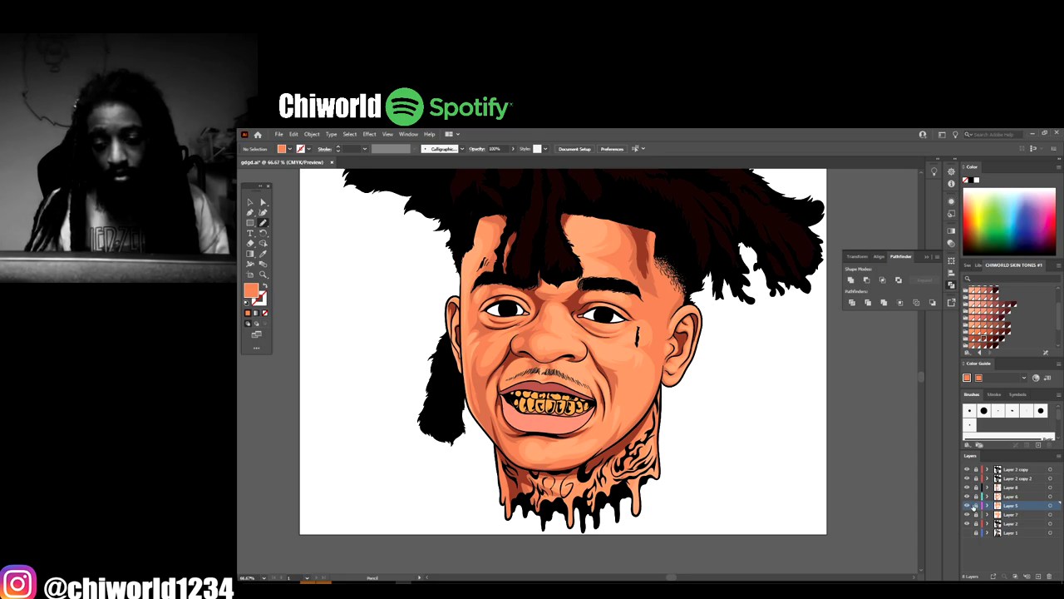
pyautogui.click(1014, 515)
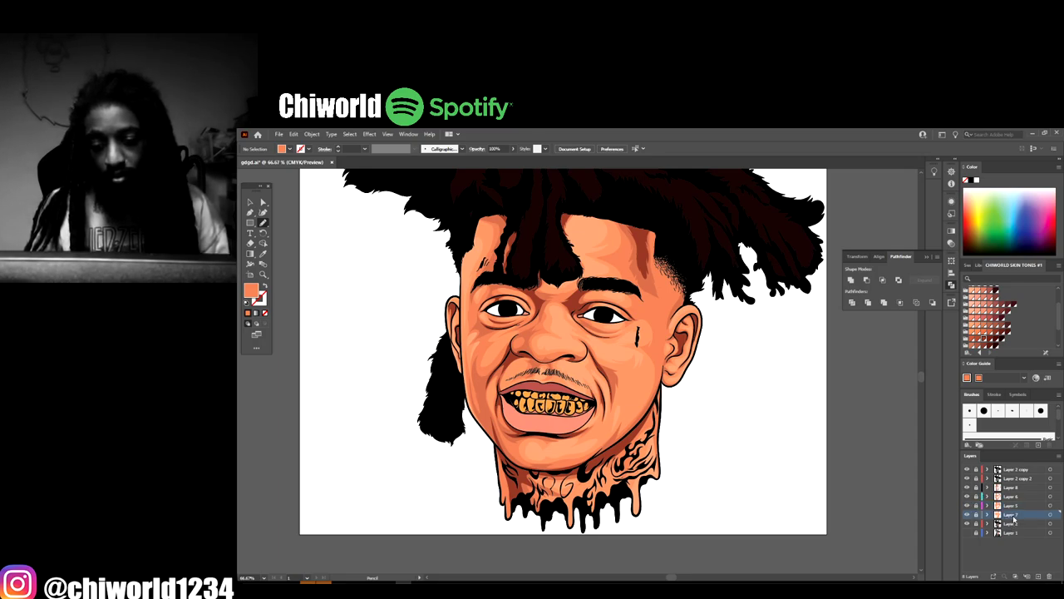
pyautogui.click(1037, 576)
pyautogui.moveTo(1016, 519); pyautogui.dragTo(1018, 533)
pyautogui.hotkey('ctrl', '1')
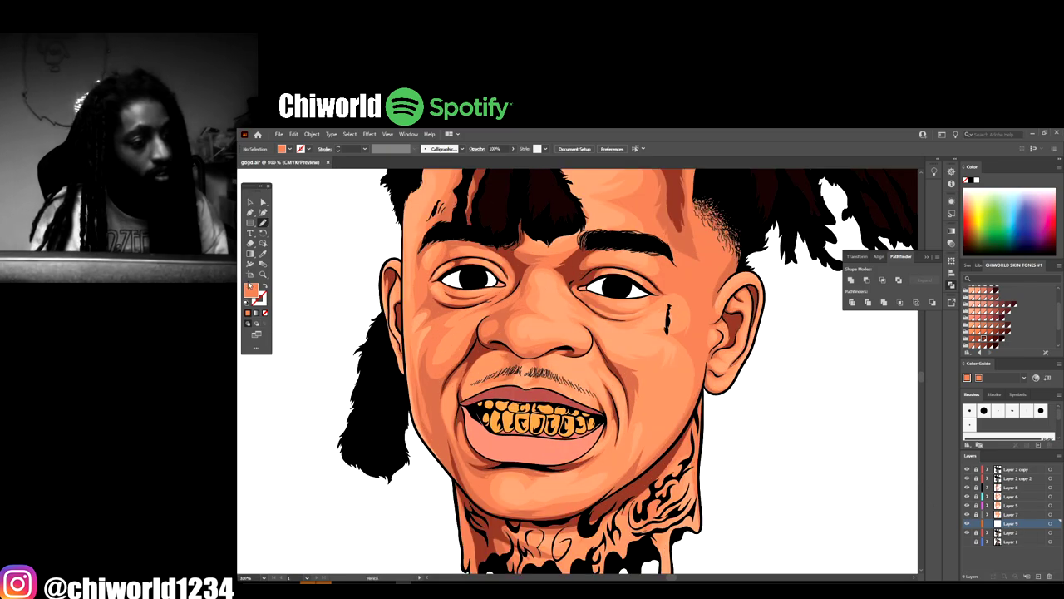
# Sample the light skin tone beside the nose and lighten the fill to a peach with hue 22°, saturation 40% and brightness 100%
pyautogui.click(262, 254)
pyautogui.click(554, 333)
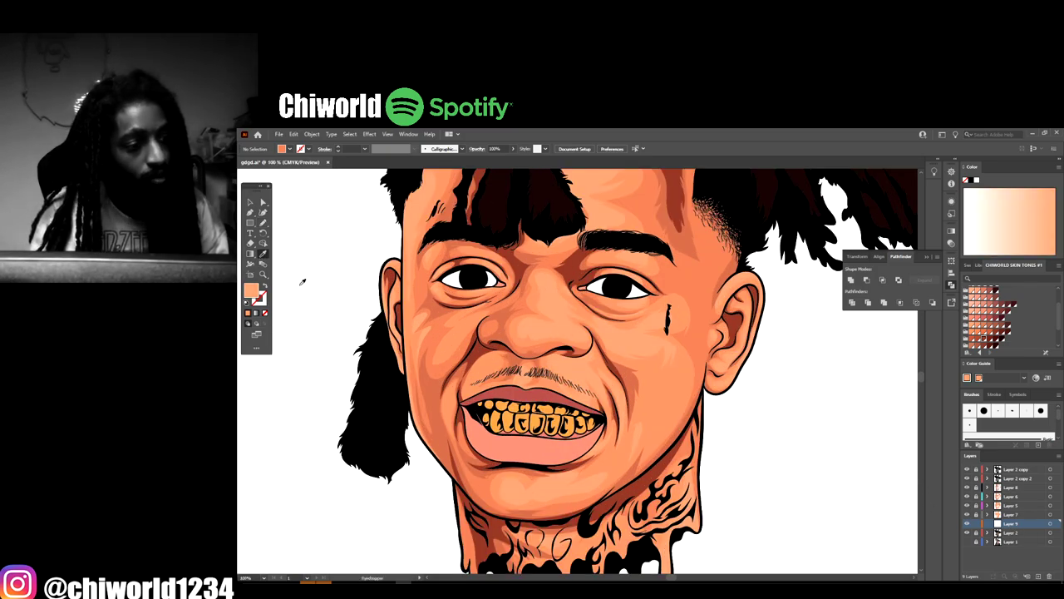
pyautogui.doubleClick(253, 289)
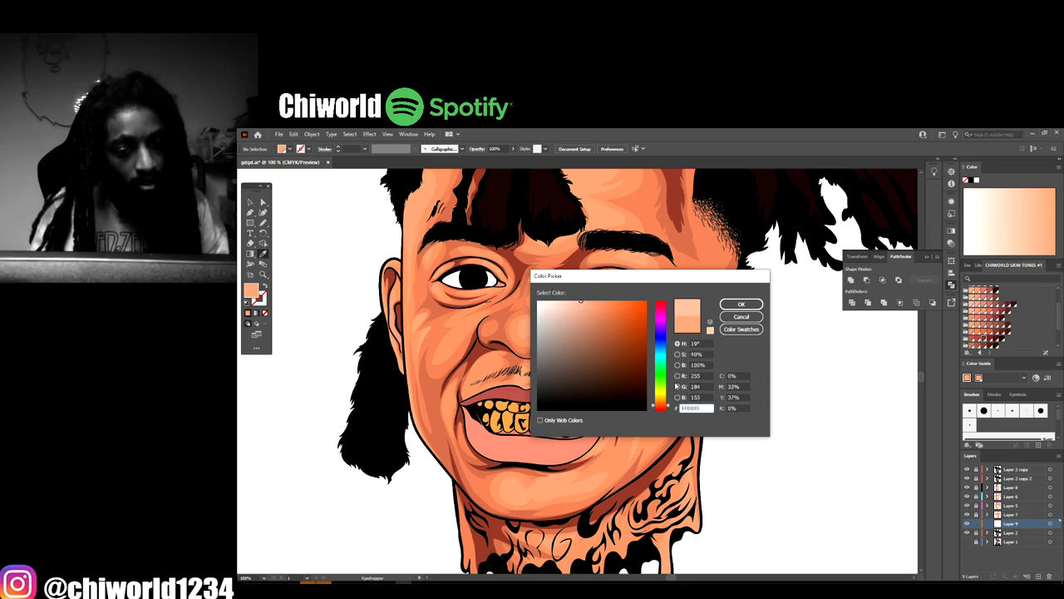
pyautogui.moveTo(666, 405); pyautogui.dragTo(666, 404)
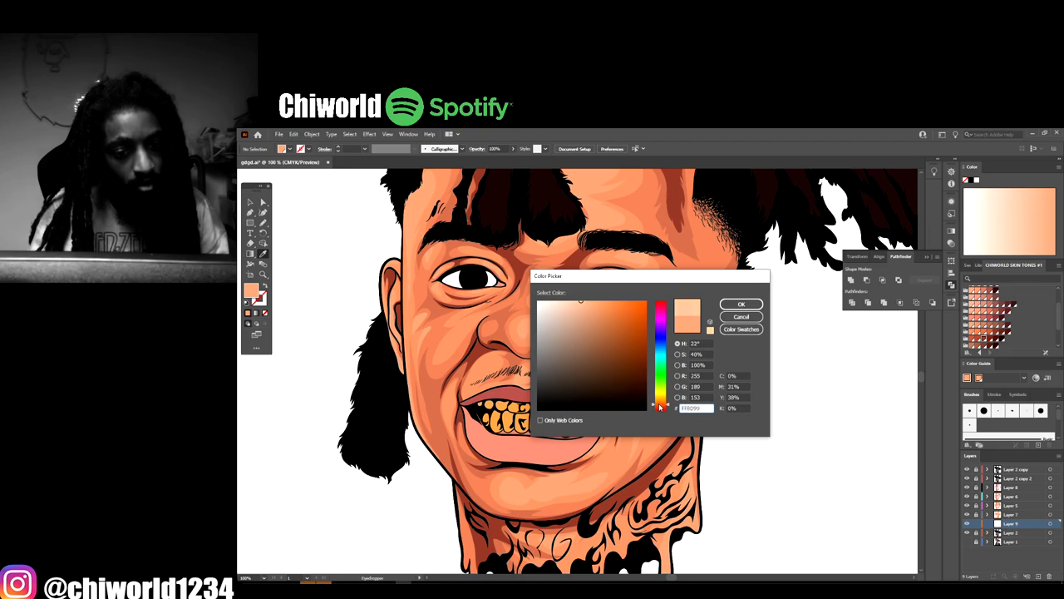
pyautogui.click(740, 304)
# Draw freehand peach highlight shapes on the tip and the bridge of the nose
pyautogui.scroll(2, 620, 382)
pyautogui.moveTo(620, 383); pyautogui.dragTo(651, 434)
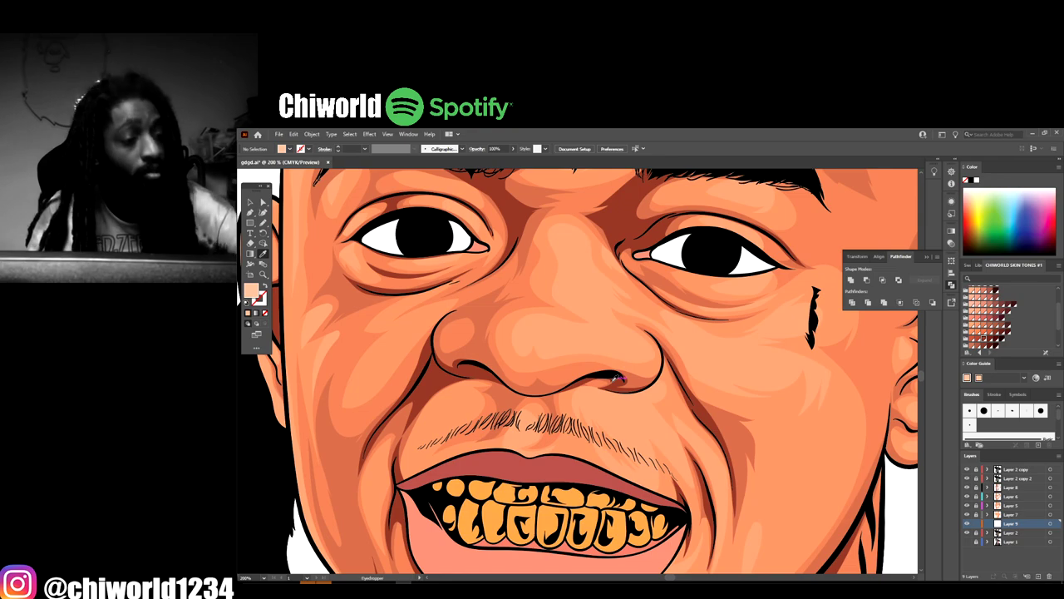
pyautogui.click(263, 223)
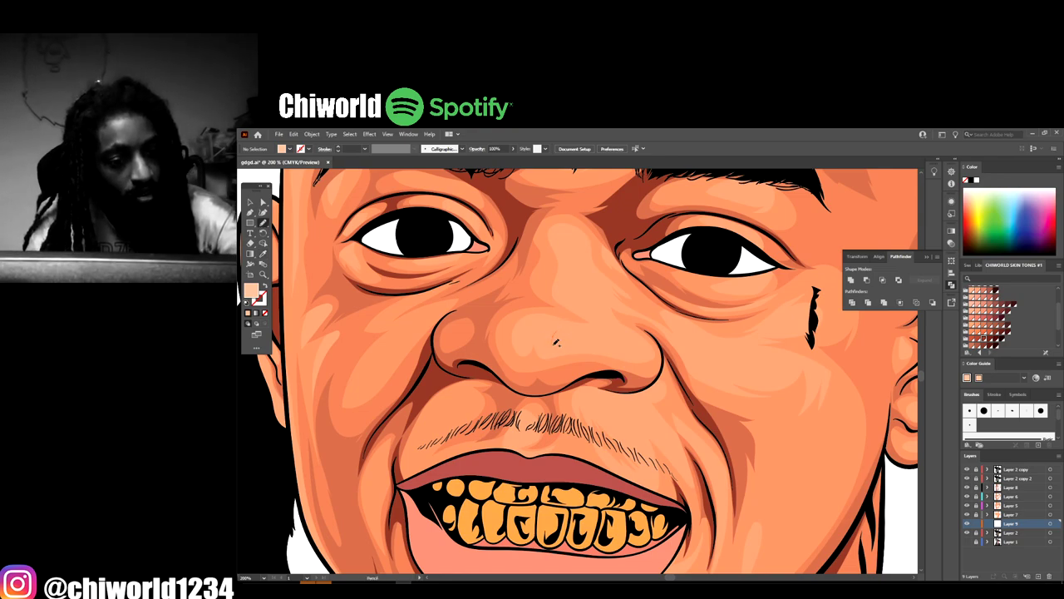
pyautogui.moveTo(581, 339)
pyautogui.mouseDown()
pyautogui.moveTo(635, 345)
pyautogui.moveTo(579, 326)
pyautogui.moveTo(549, 335)
pyautogui.mouseUp()
pyautogui.scroll(3, 545, 338)
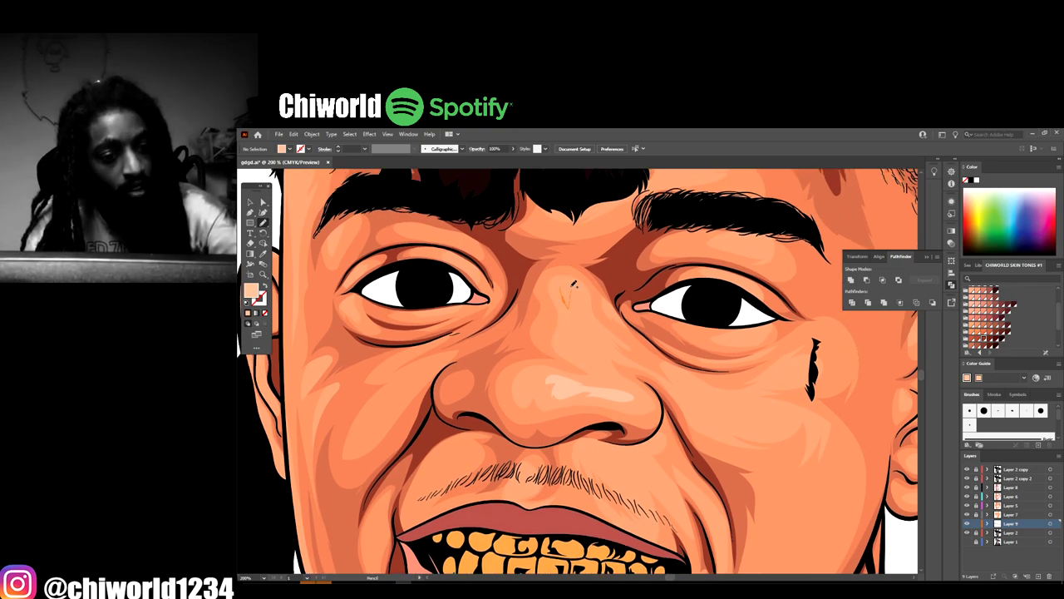
pyautogui.moveTo(570, 277); pyautogui.dragTo(568, 278)
# Draw a peach highlight shape on the right-hand cheek, below the eye and beside the nose
pyautogui.hotkey('ctrl', '-')
pyautogui.hotkey('ctrl', '-')
pyautogui.hotkey('ctrl', '-')
pyautogui.hotkey('ctrl', '-')
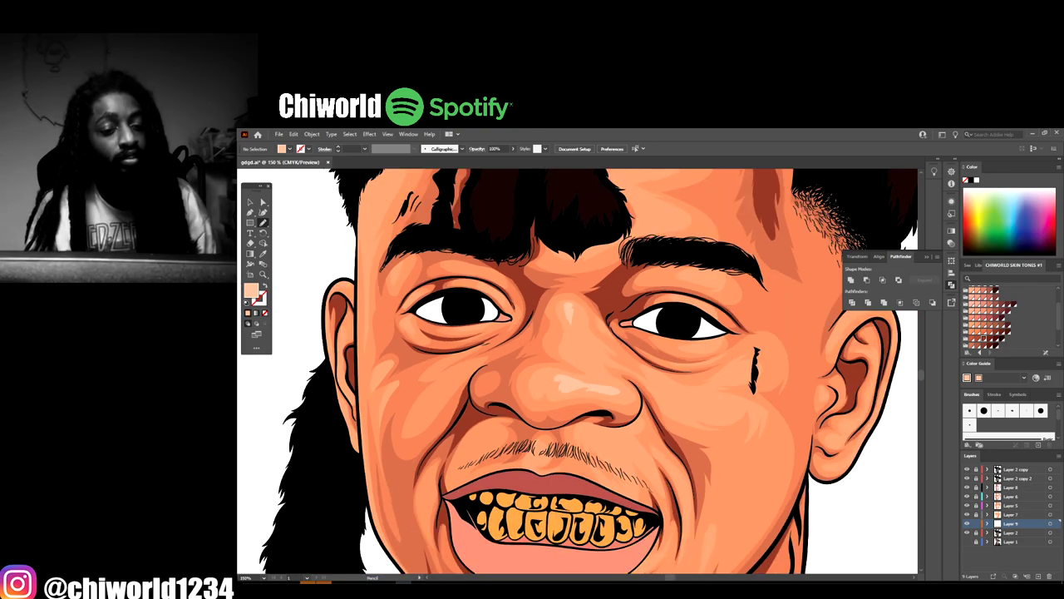
pyautogui.scroll(-2, 770, 549)
pyautogui.hotkey('ctrl', '=')
pyautogui.hotkey('ctrl', '=')
pyautogui.scroll(2, 567, 278)
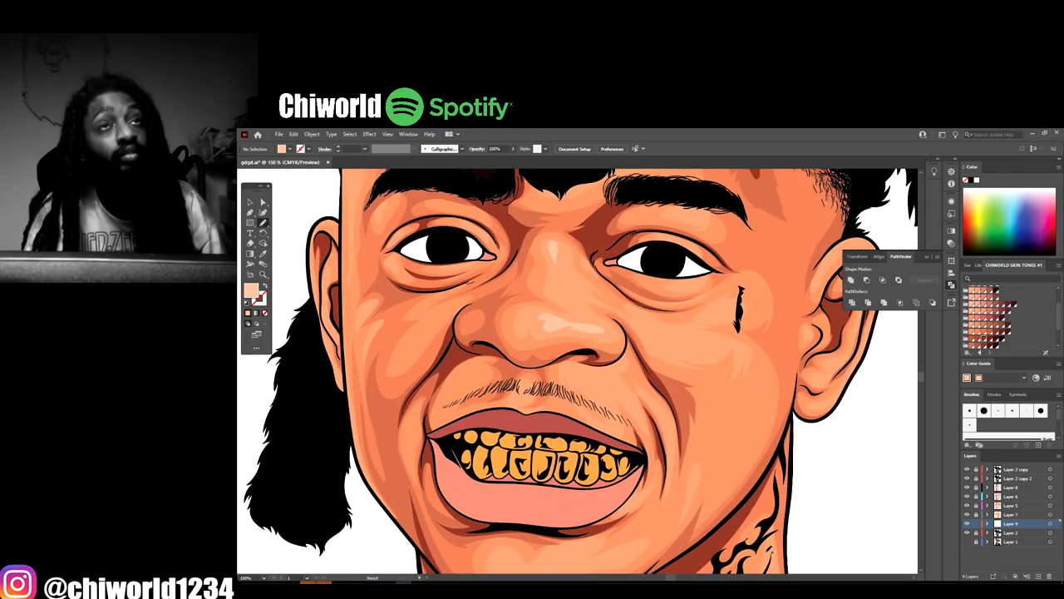
pyautogui.moveTo(656, 344)
pyautogui.mouseDown()
pyautogui.moveTo(685, 361)
pyautogui.moveTo(716, 358)
pyautogui.moveTo(704, 359)
pyautogui.moveTo(716, 348)
pyautogui.moveTo(657, 349)
pyautogui.mouseUp()
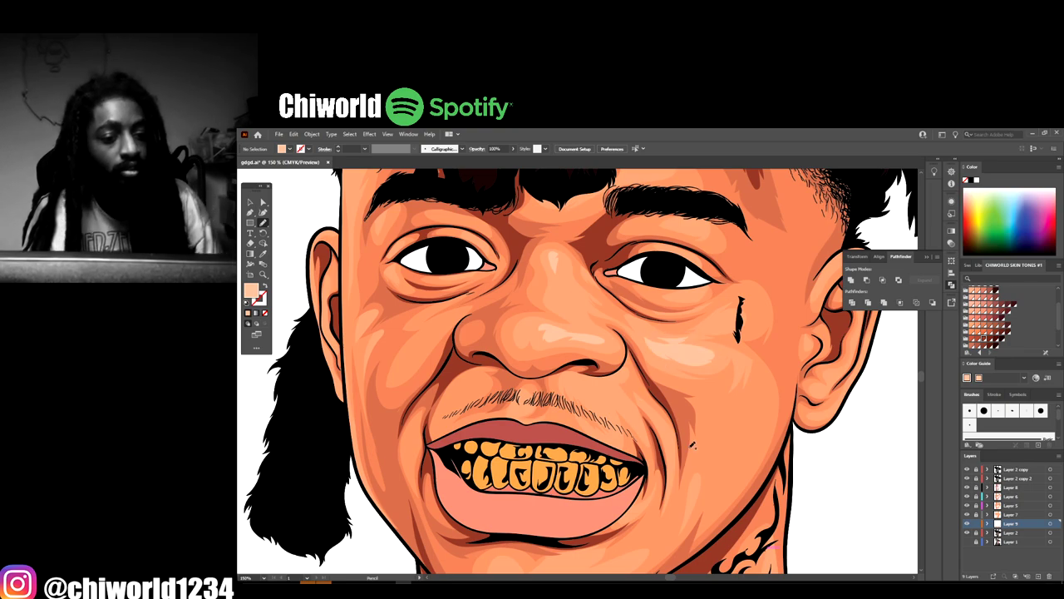
# Draw peach highlight shapes above the right-hand side of the upper lip and on the chin below the mouth
pyautogui.scroll(-1, 692, 442)
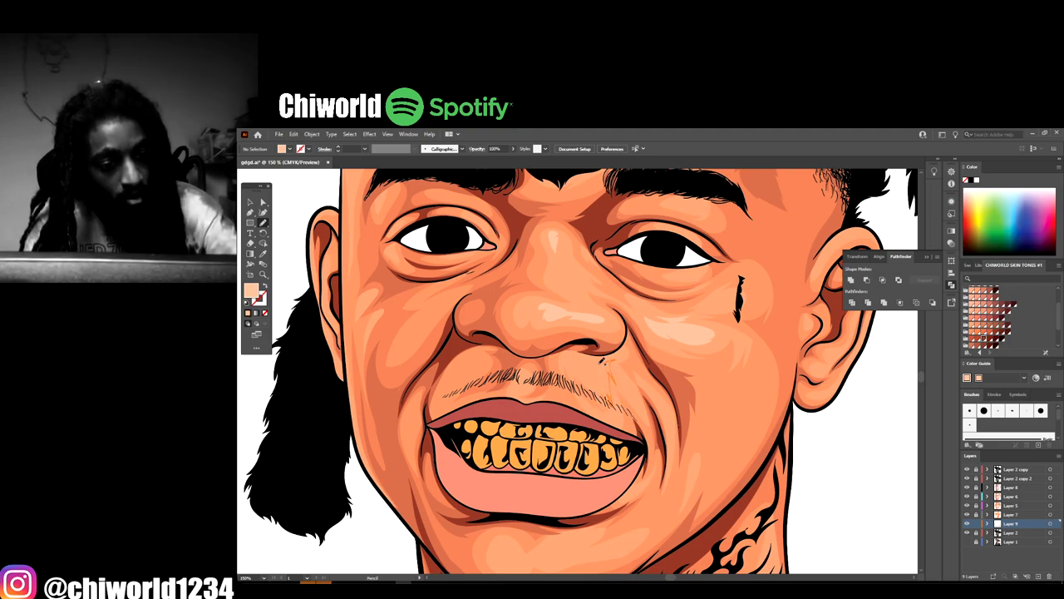
pyautogui.moveTo(601, 363)
pyautogui.mouseDown()
pyautogui.moveTo(584, 357)
pyautogui.moveTo(609, 405)
pyautogui.mouseUp()
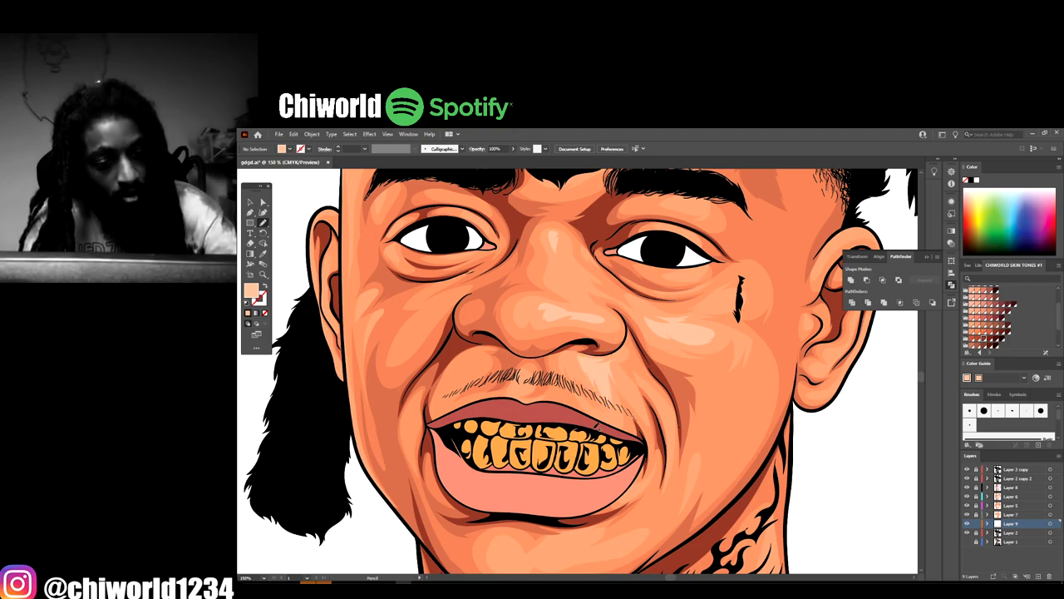
pyautogui.scroll(-3, 596, 426)
pyautogui.moveTo(566, 451)
pyautogui.mouseDown()
pyautogui.moveTo(592, 428)
pyautogui.moveTo(551, 441)
pyautogui.mouseUp()
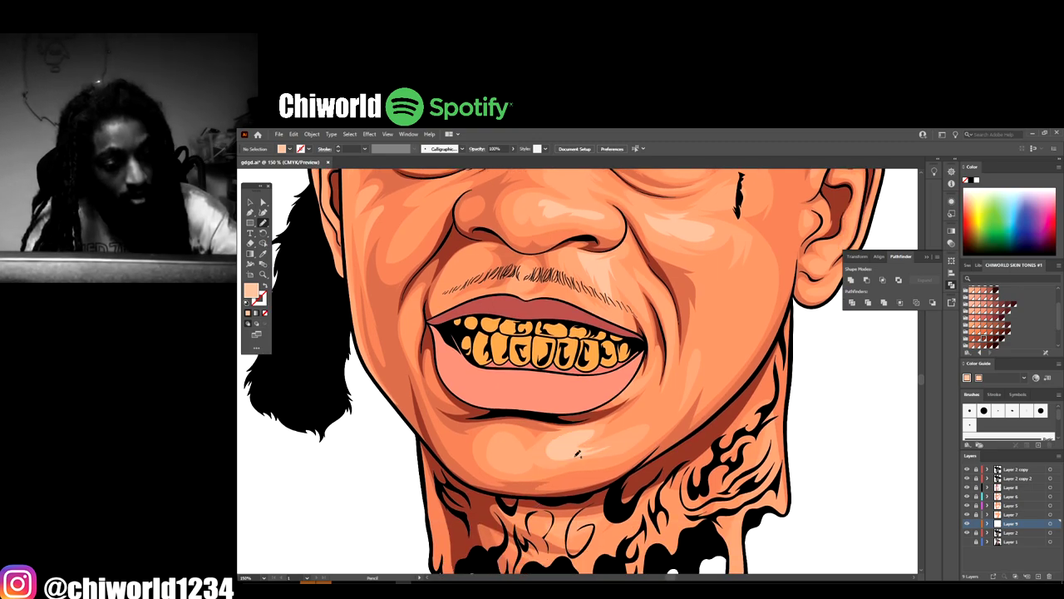
# Draw a peach highlight shape on the forehead, between the hanging hair and the right-hand eyebrow
pyautogui.hotkey('ctrl', '-')
pyautogui.hotkey('ctrl', '-')
pyautogui.hotkey('ctrl', '-')
pyautogui.hotkey('ctrl', '+')
pyautogui.hotkey('ctrl', '+')
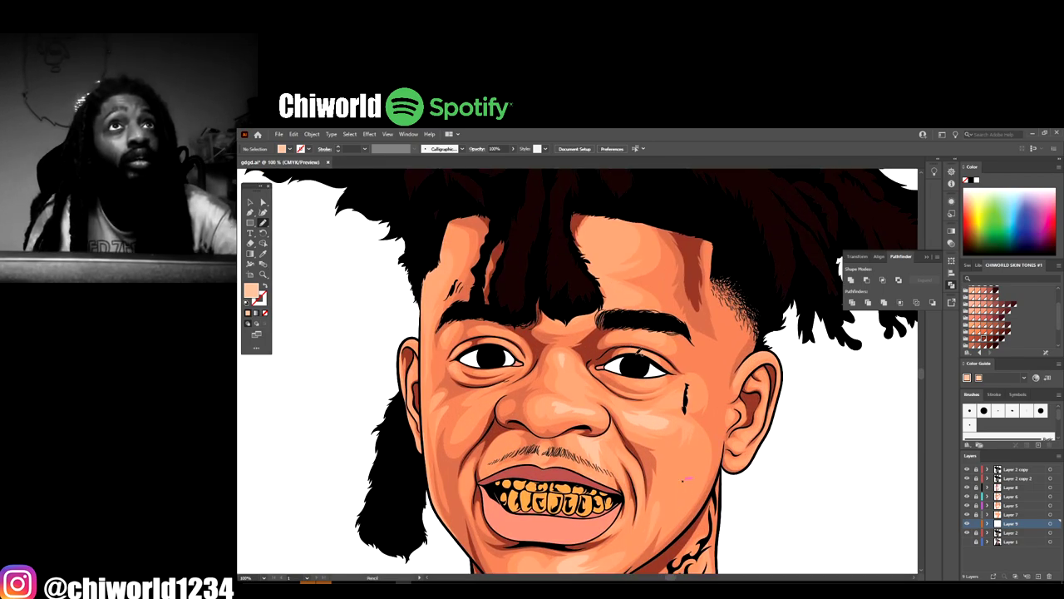
pyautogui.scroll(2, 606, 317)
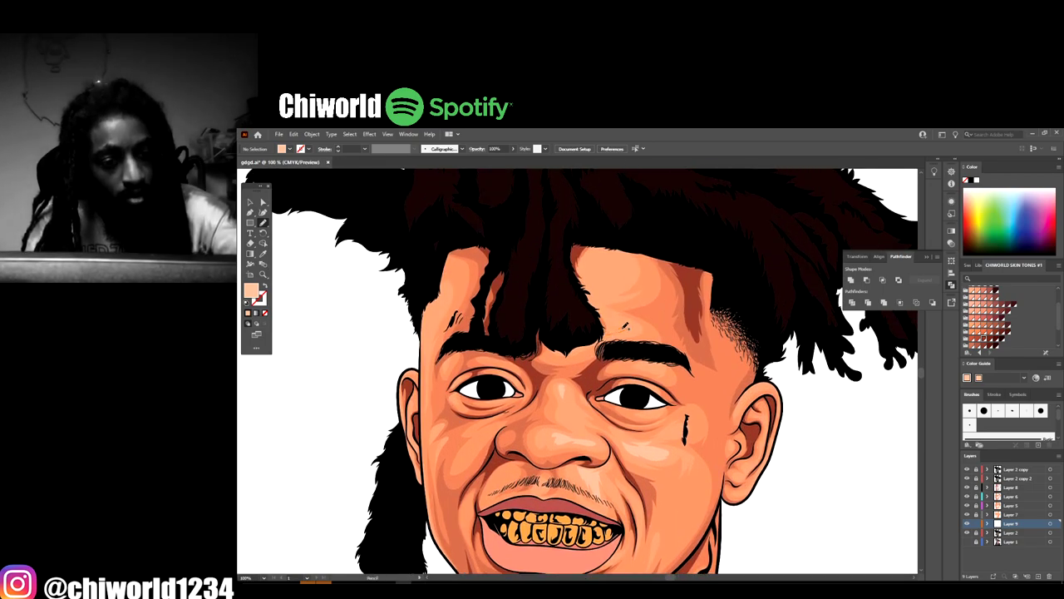
pyautogui.moveTo(627, 326)
pyautogui.mouseDown()
pyautogui.moveTo(595, 301)
pyautogui.moveTo(617, 291)
pyautogui.moveTo(620, 252)
pyautogui.moveTo(602, 271)
pyautogui.moveTo(588, 365)
pyautogui.mouseUp()
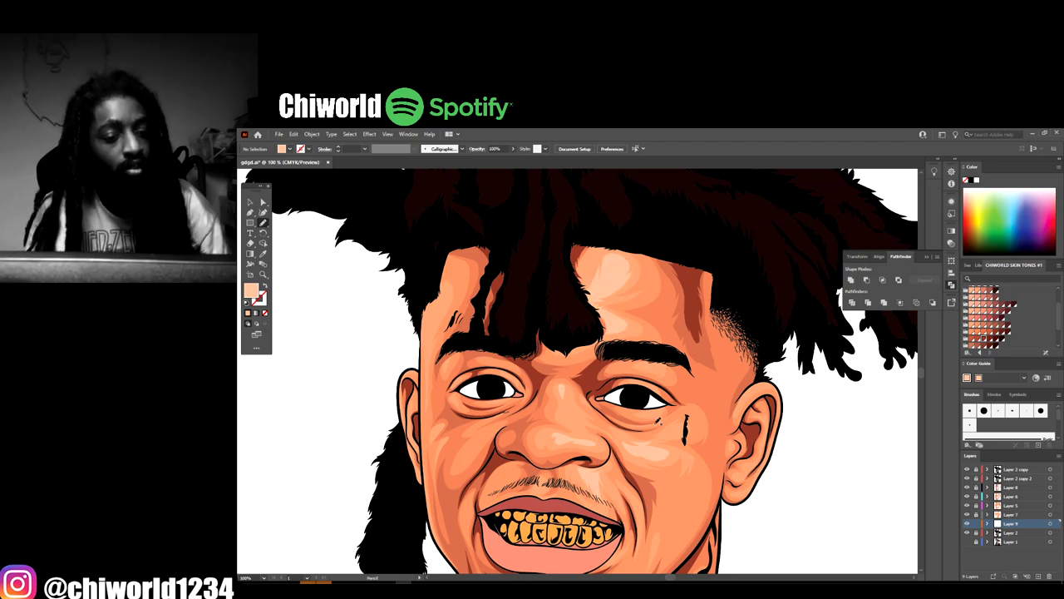
# Select the peach highlight shapes on the face and lower their opacity to about 45%
pyautogui.scroll(-4, 658, 420)
pyautogui.scroll(2, 515, 344)
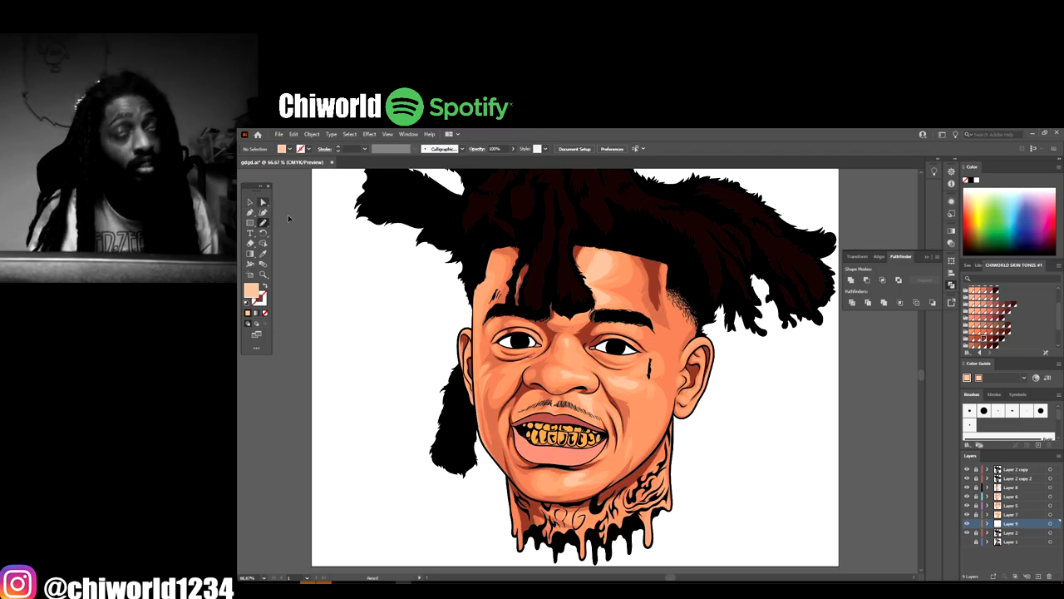
pyautogui.scroll(2, 599, 365)
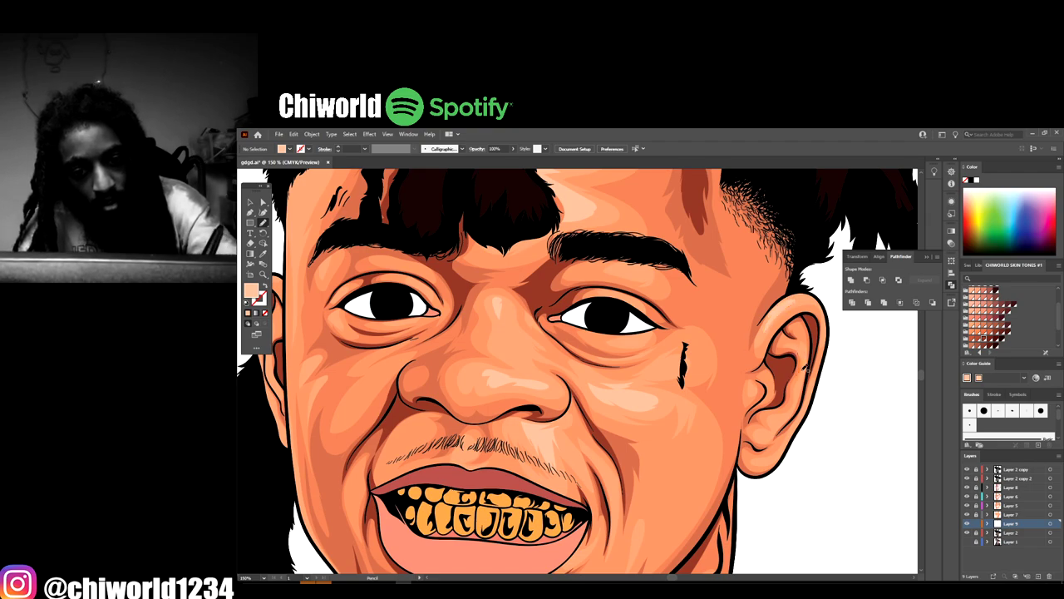
pyautogui.scroll(-3, 834, 449)
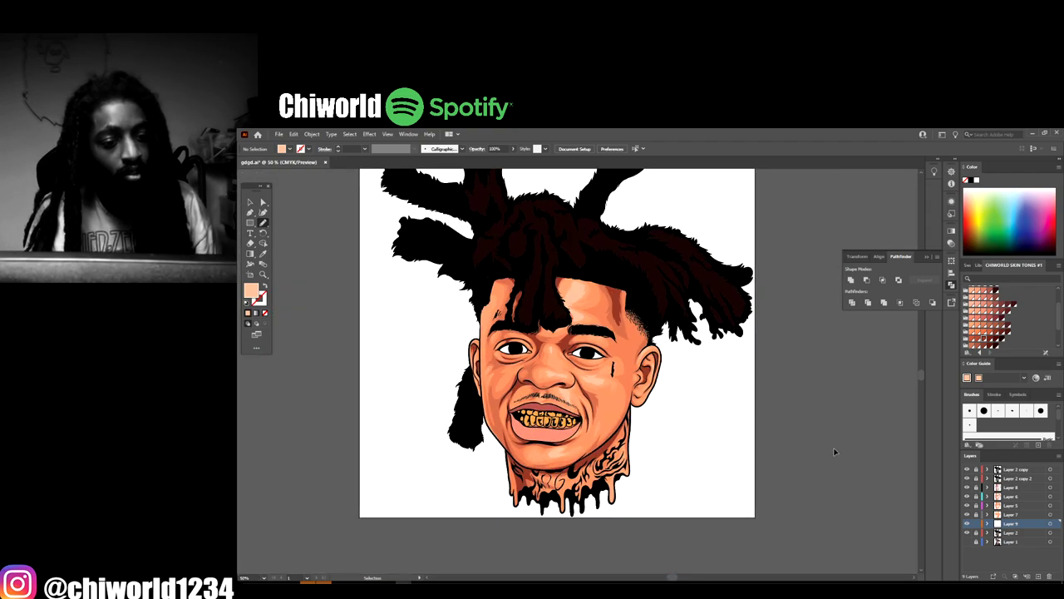
pyautogui.hscroll(-2, 831, 448)
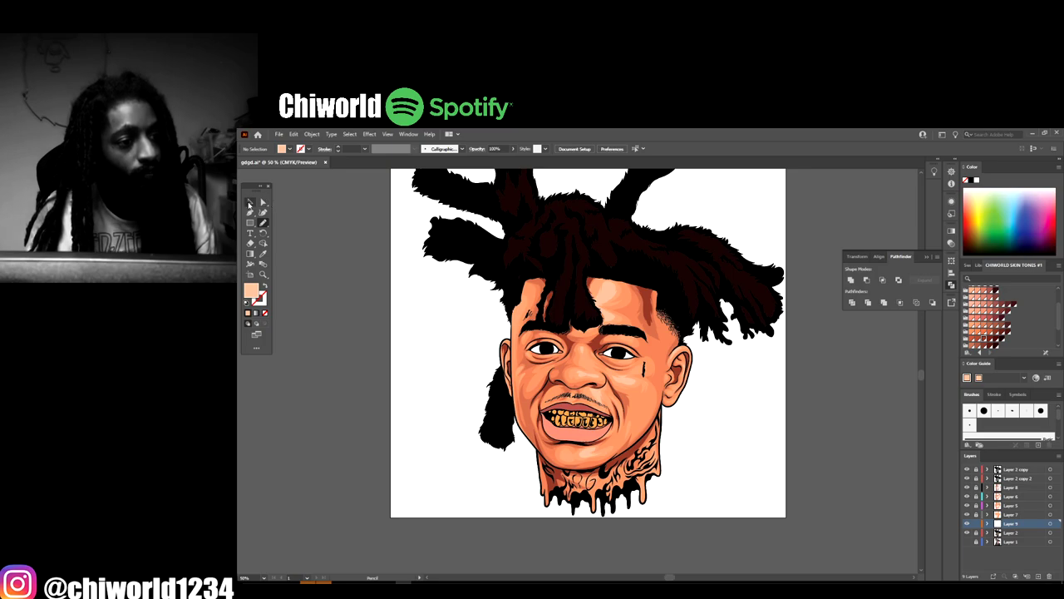
pyautogui.click(249, 202)
pyautogui.click(599, 295)
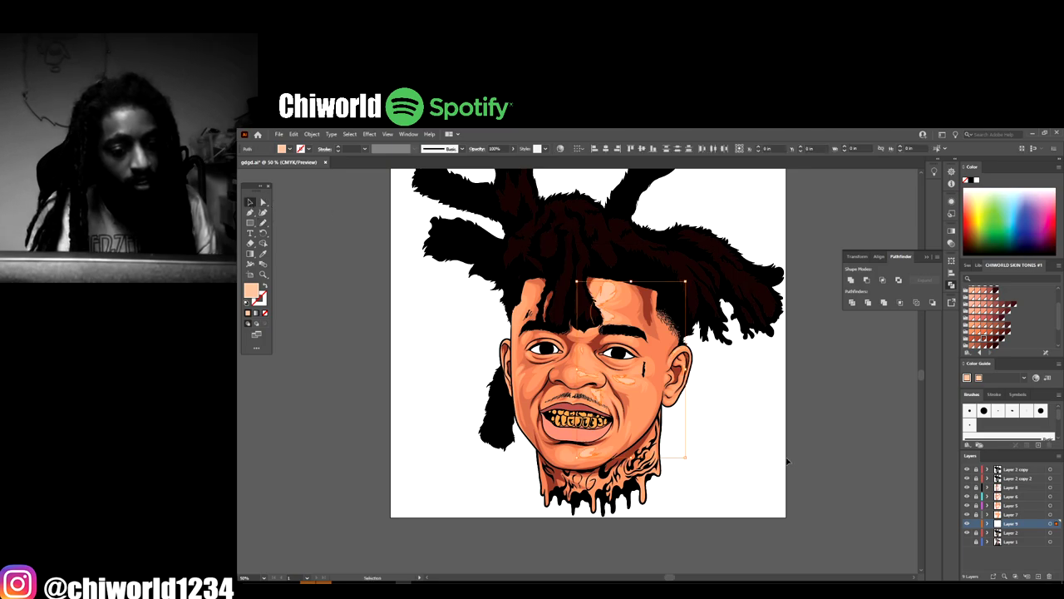
pyautogui.click(513, 147)
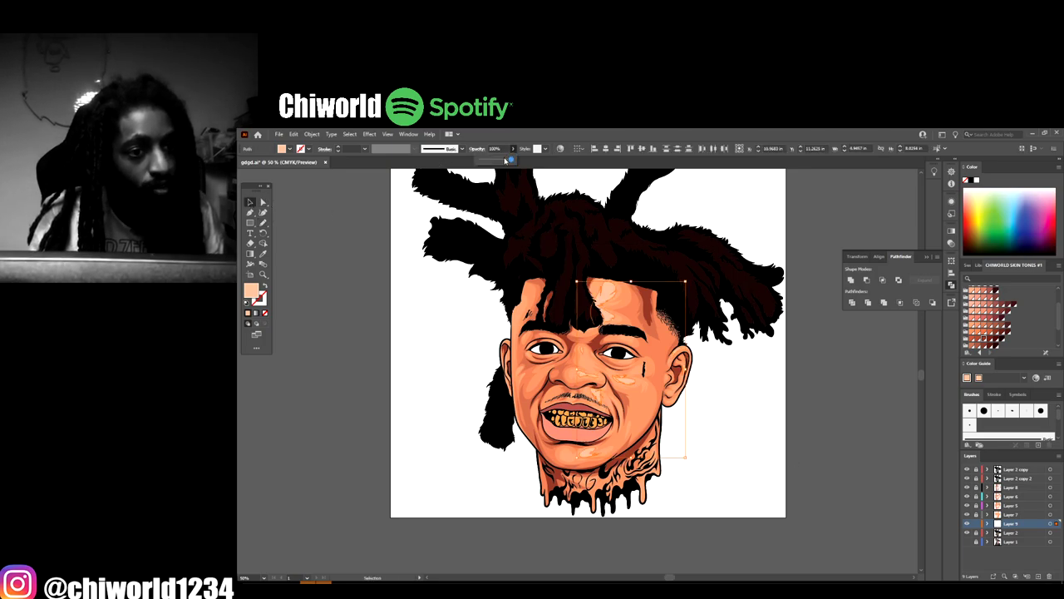
pyautogui.moveTo(510, 159); pyautogui.dragTo(492, 161)
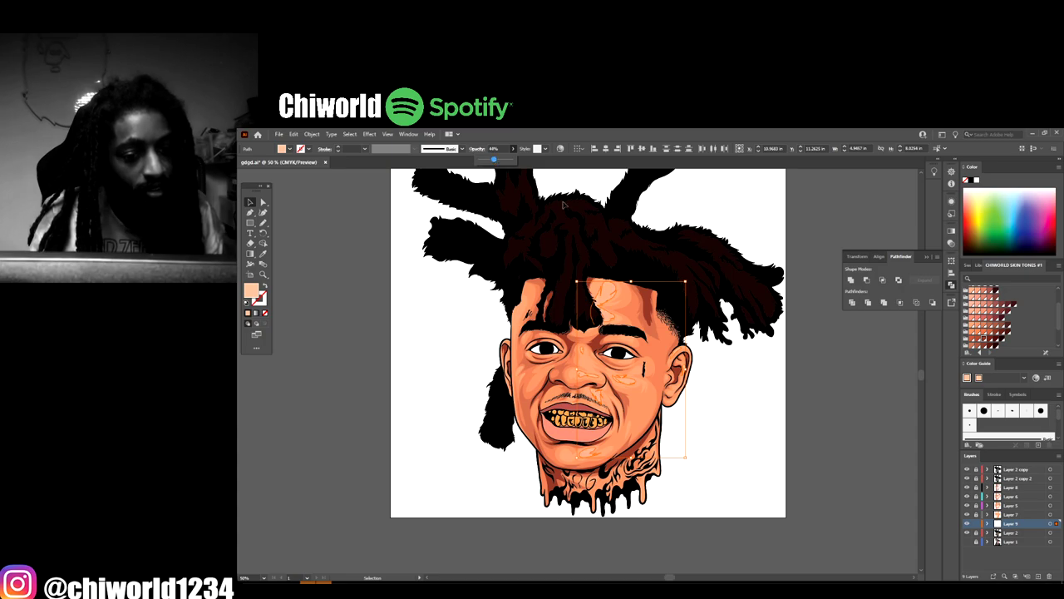
pyautogui.click(757, 413)
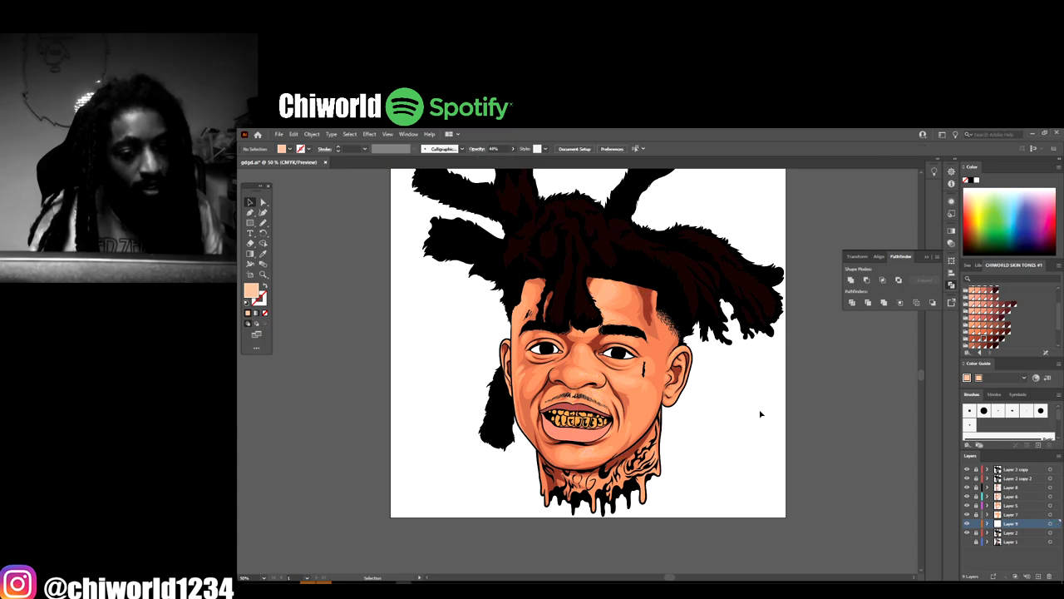
pyautogui.hotkey('ctrl', '-')
pyautogui.hotkey('ctrl', '+')
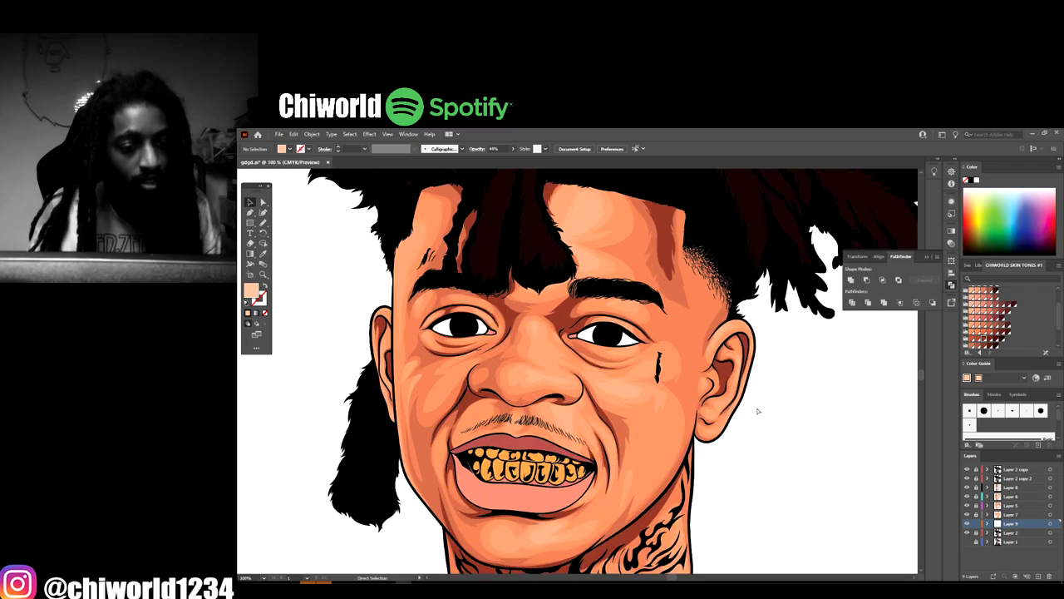
pyautogui.hscroll(-3, 794, 416)
pyautogui.scroll(-1, 844, 422)
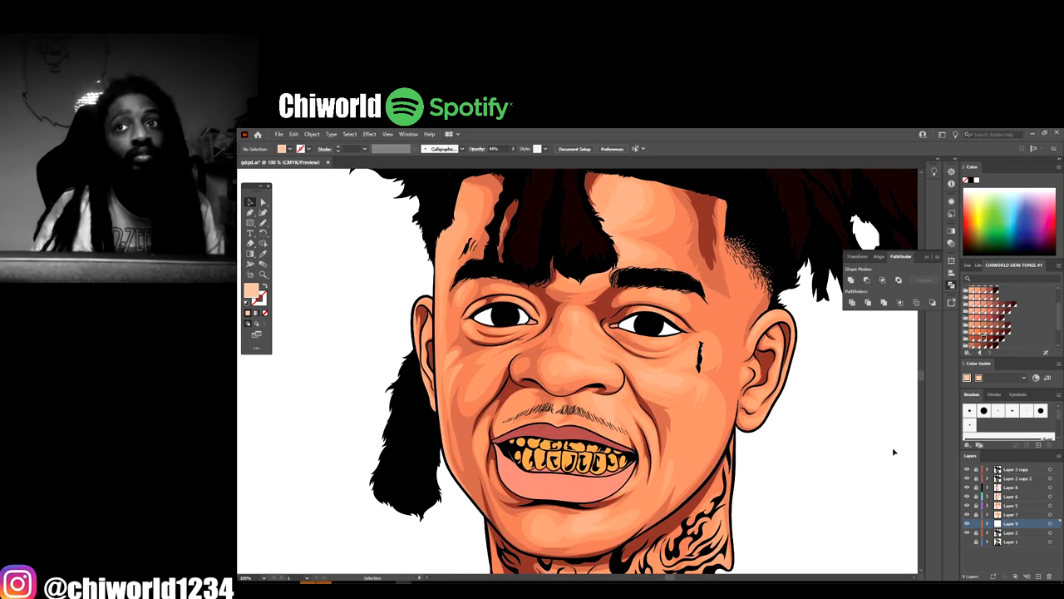
pyautogui.scroll(-1, 841, 538)
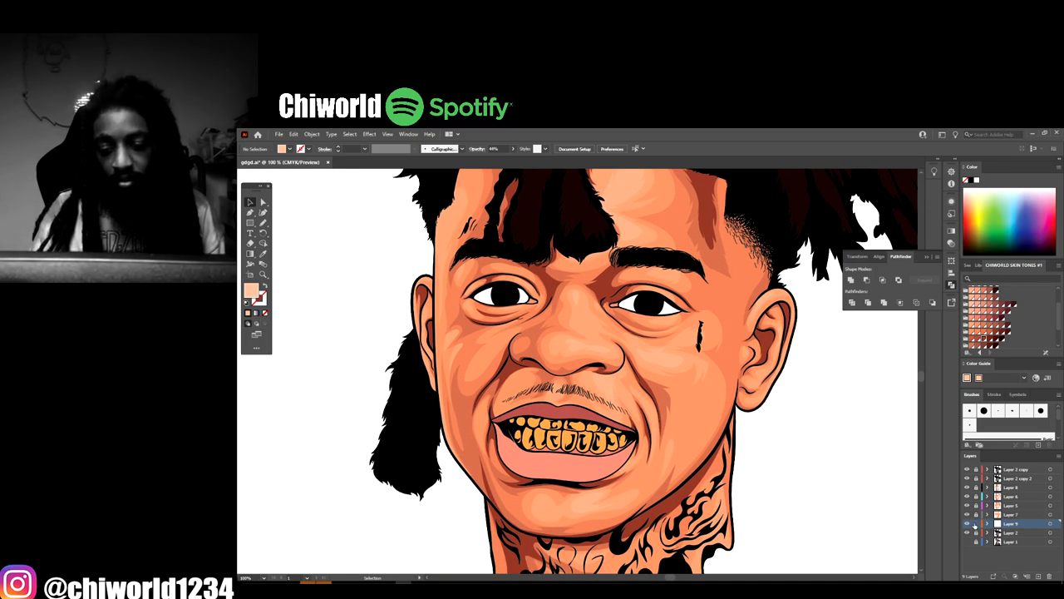
# Create a new layer directly above Layer 2 copy 2 and choose the muted purple skin-tone swatch as the fill
pyautogui.click(1010, 479)
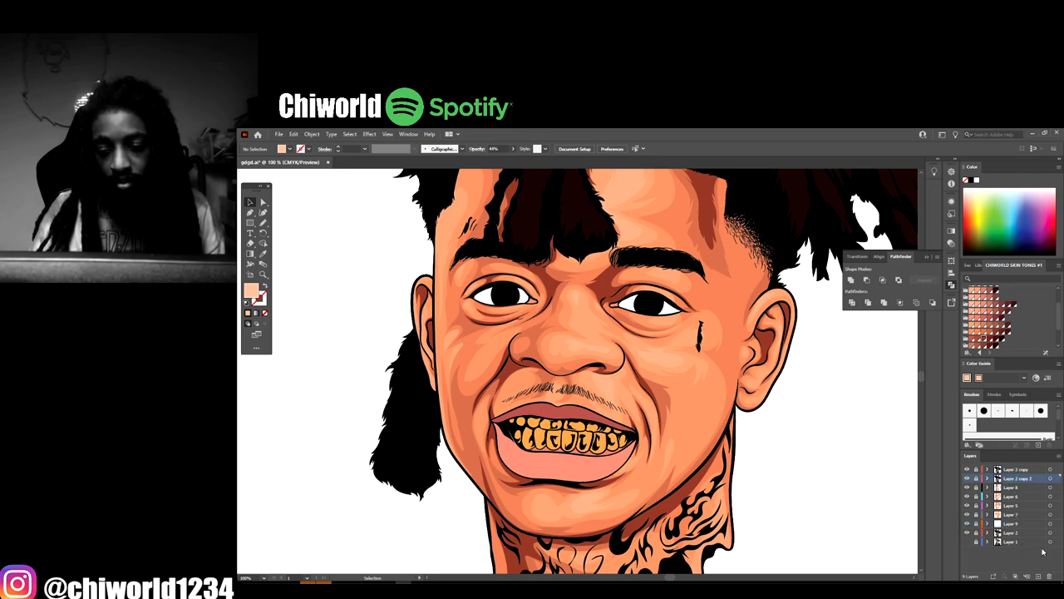
pyautogui.click(1038, 576)
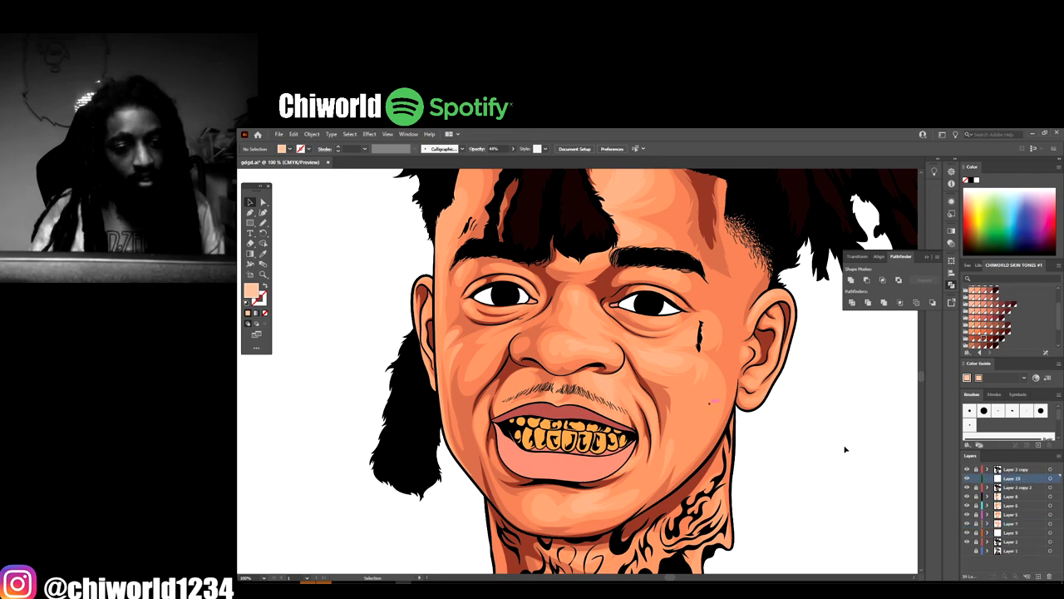
pyautogui.scroll(2, 844, 449)
pyautogui.hotkey('ctrl', '=')
pyautogui.hotkey('ctrl', '=')
pyautogui.scroll(3, 674, 444)
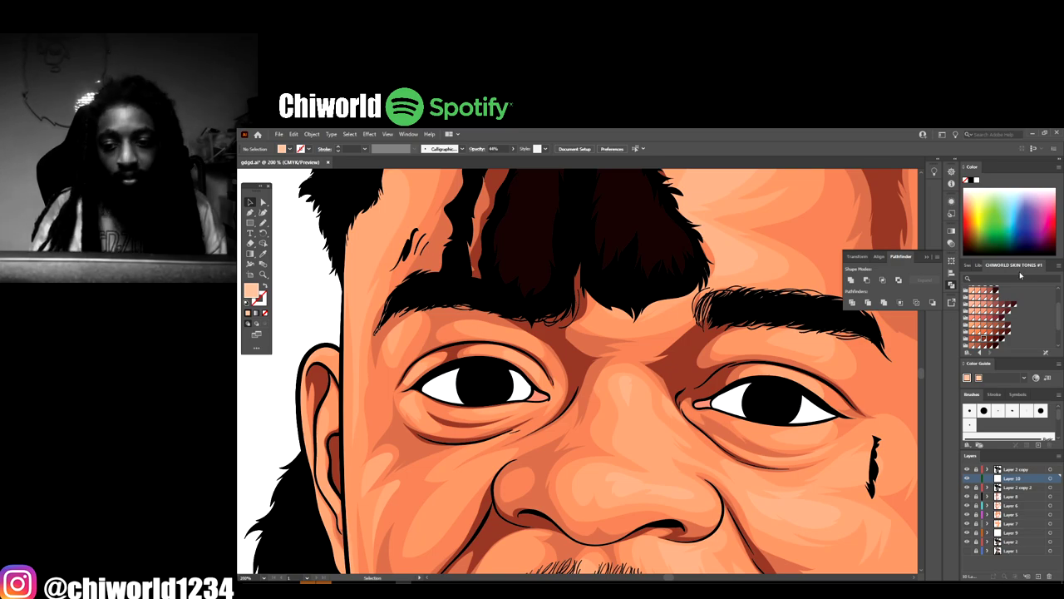
pyautogui.scroll(-2, 999, 318)
pyautogui.click(971, 296)
pyautogui.scroll(6, 615, 384)
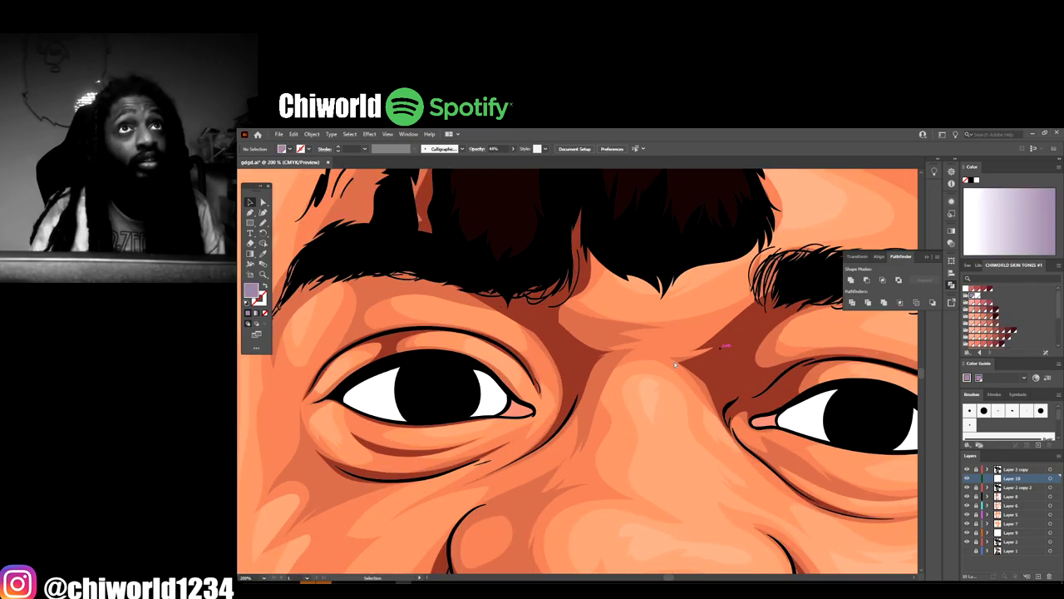
# Draw purple shadow shapes with the Pencil across the upper whites of the left-hand eye, on both sides of the iris
pyautogui.hscroll(-5, 614, 384)
pyautogui.scroll(-1, 624, 377)
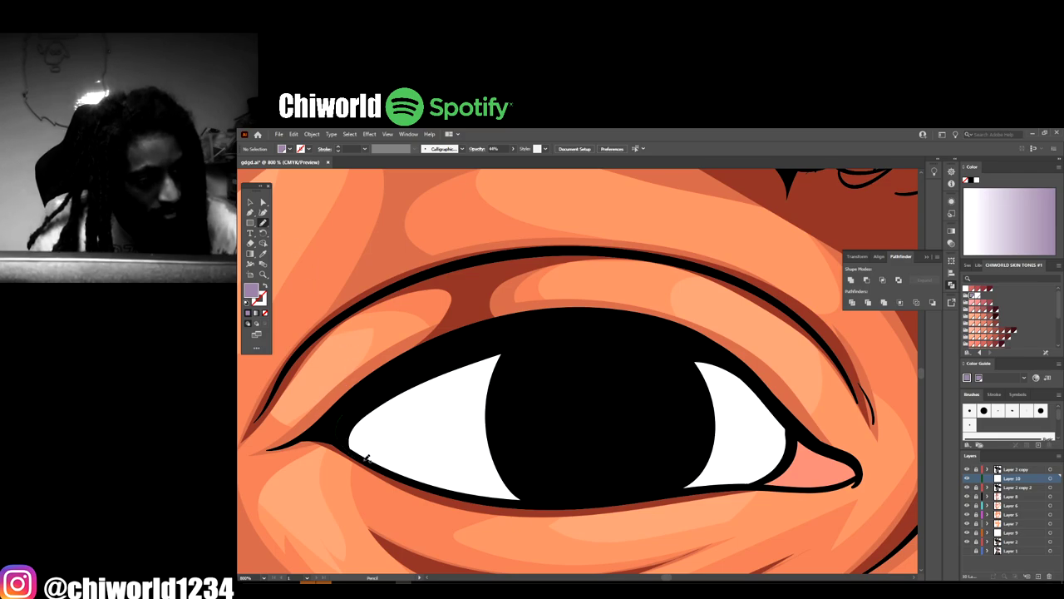
pyautogui.moveTo(403, 474)
pyautogui.mouseDown()
pyautogui.moveTo(409, 441)
pyautogui.moveTo(551, 399)
pyautogui.moveTo(719, 430)
pyautogui.moveTo(785, 462)
pyautogui.moveTo(789, 425)
pyautogui.moveTo(699, 349)
pyautogui.moveTo(446, 359)
pyautogui.moveTo(371, 399)
pyautogui.mouseUp()
pyautogui.hotkey('ctrl', '-')
pyautogui.hotkey('ctrl', '-')
pyautogui.hotkey('ctrl', '-')
pyautogui.hotkey('ctrl', '-')
pyautogui.hotkey('ctrl', '-')
pyautogui.hotkey('ctrl', '-')
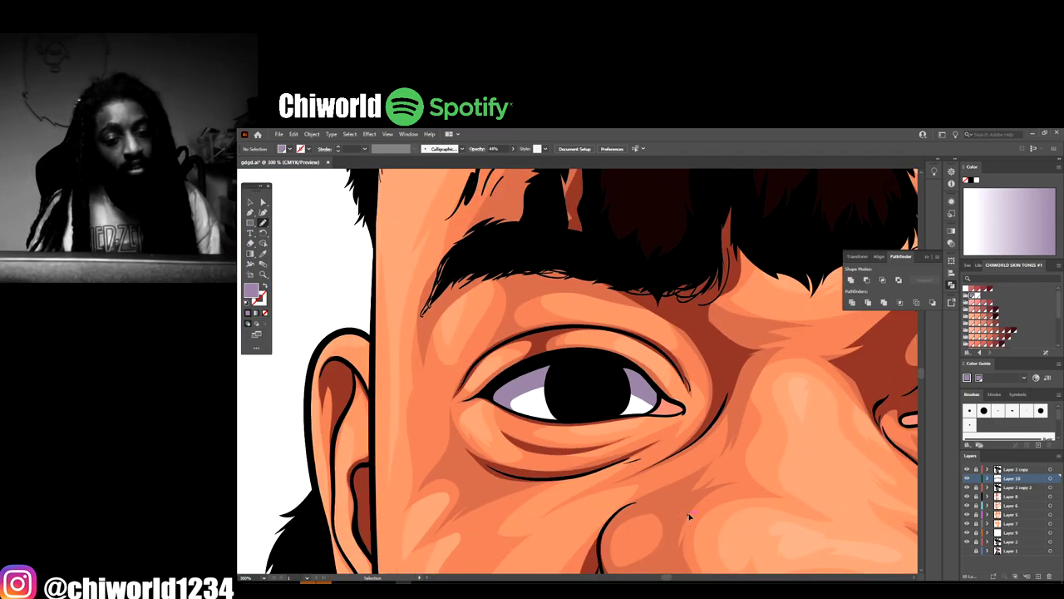
# Draw matching purple shadow shapes across the upper whites of the right-hand eye, on both sides of the iris
pyautogui.hotkey('ctrl', '+')
pyautogui.hotkey('ctrl', '+')
pyautogui.hotkey('ctrl', '+')
pyautogui.hotkey('ctrl', '+')
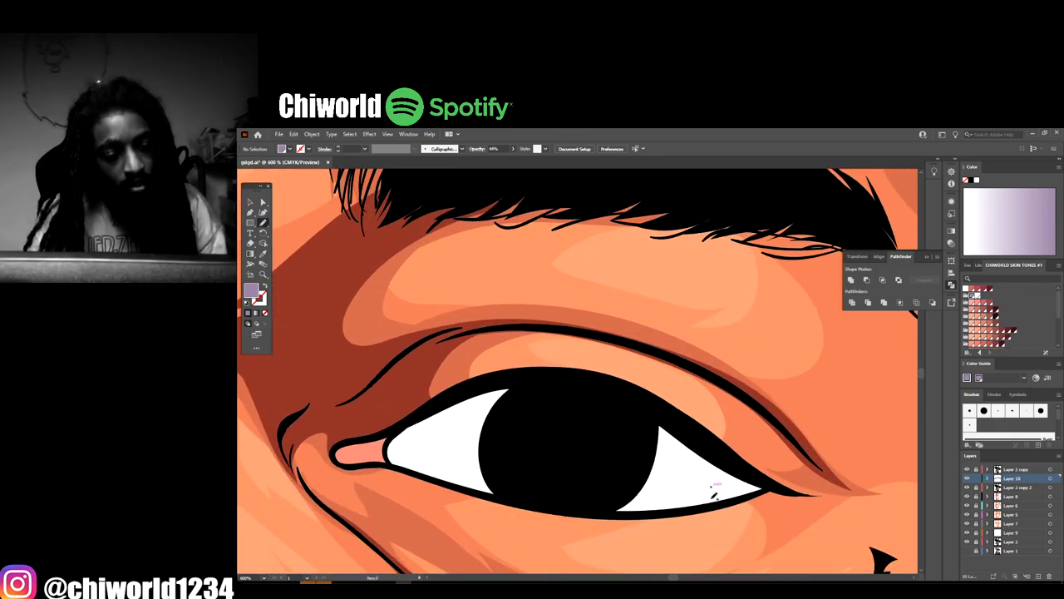
pyautogui.scroll(-1, 713, 490)
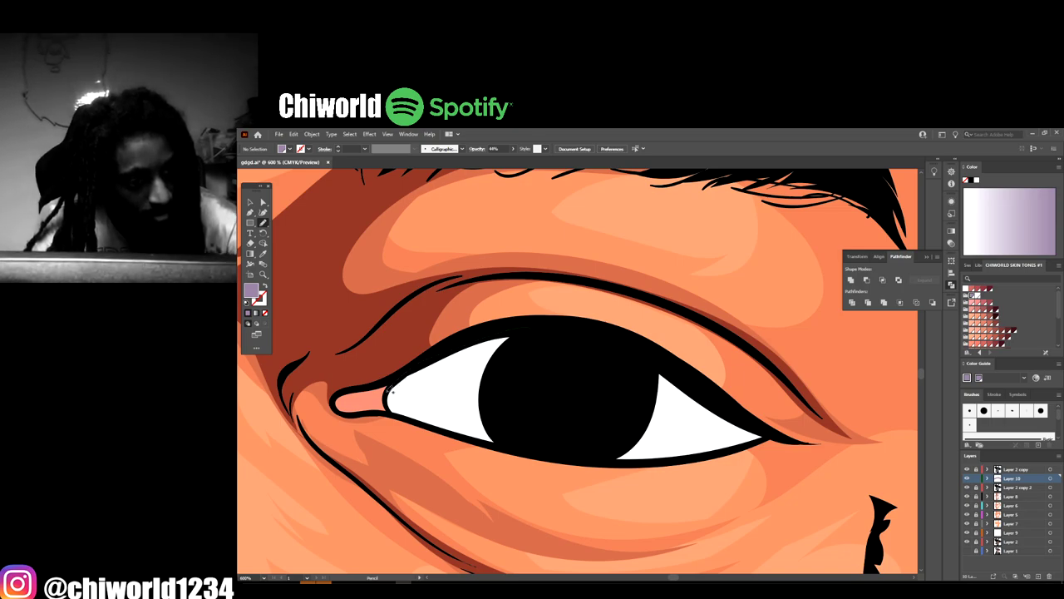
pyautogui.moveTo(402, 410)
pyautogui.mouseDown()
pyautogui.moveTo(513, 387)
pyautogui.moveTo(672, 419)
pyautogui.moveTo(742, 446)
pyautogui.moveTo(587, 338)
pyautogui.mouseUp()
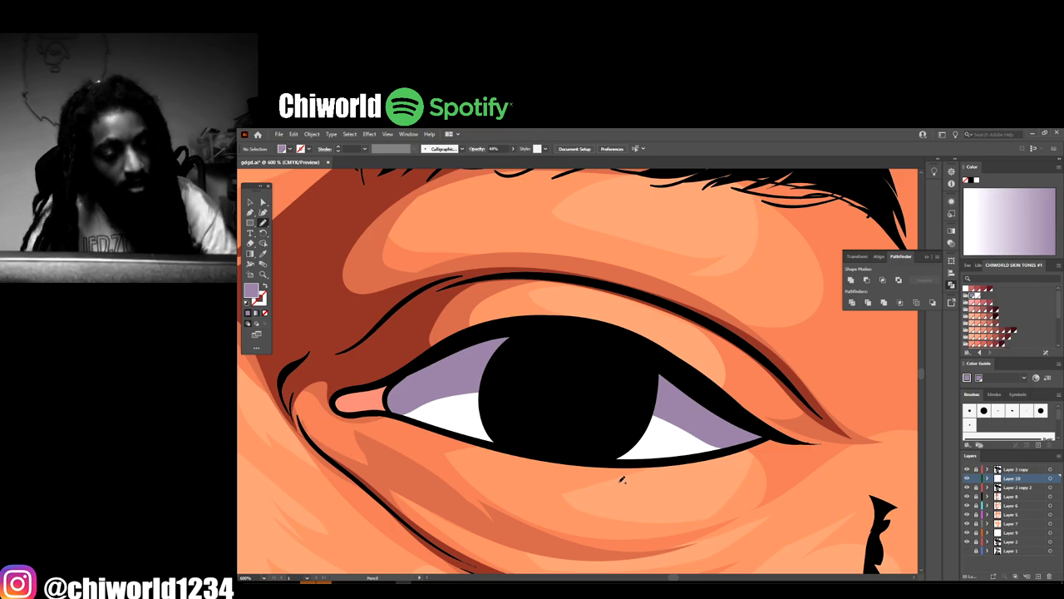
pyautogui.hotkey('ctrl', '-')
pyautogui.hotkey('ctrl', '-')
pyautogui.hotkey('ctrl', '-')
pyautogui.hotkey('ctrl', '-')
pyautogui.hotkey('ctrl', '-')
pyautogui.hotkey('ctrl', '-')
pyautogui.hotkey('ctrl', '-')
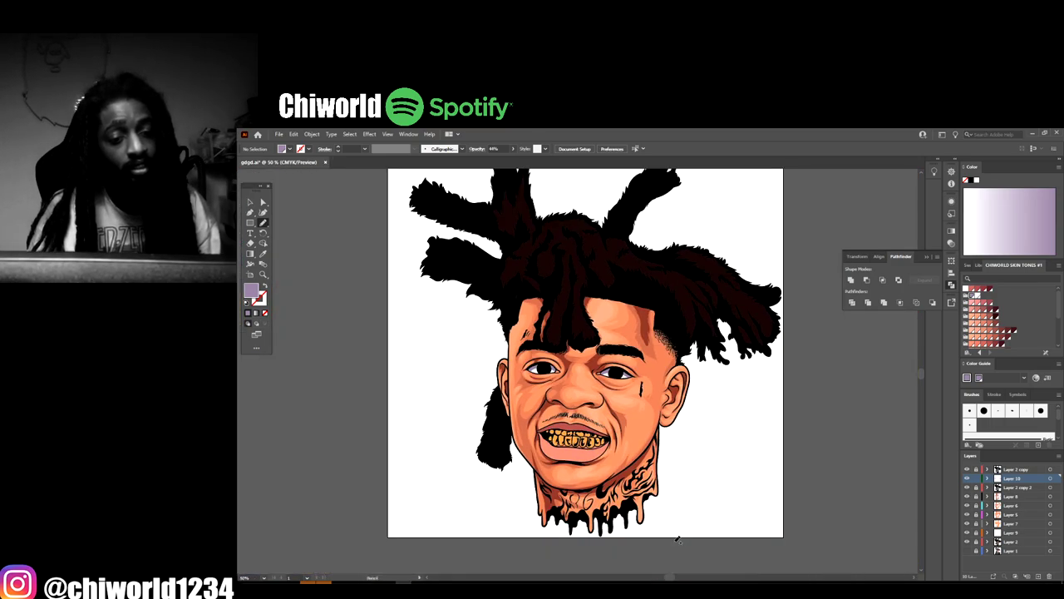
# Try muted red fill swatches with small test shapes on the lower lip, undoing each one
pyautogui.scroll(-2, 677, 540)
pyautogui.hotkey('ctrl', '+')
pyautogui.hotkey('ctrl', '+')
pyautogui.hotkey('ctrl', '+')
pyautogui.scroll(4, 685, 532)
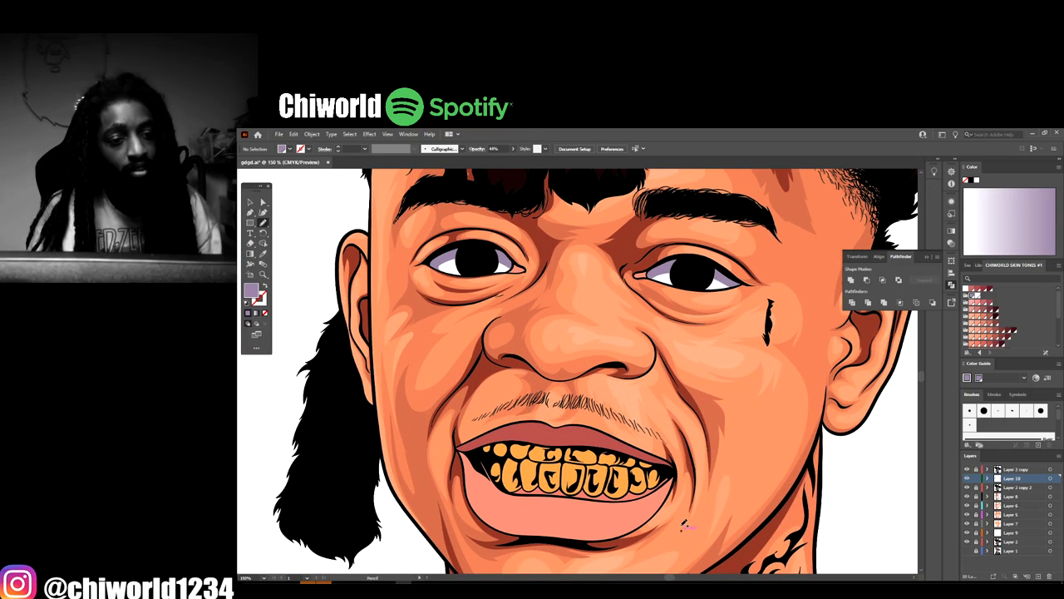
pyautogui.scroll(-2, 709, 518)
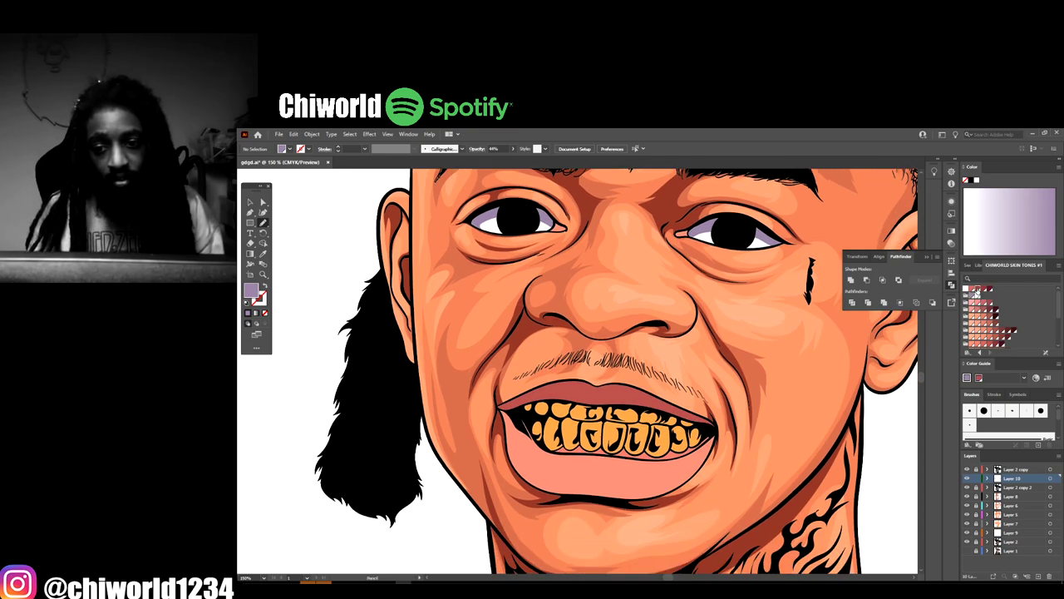
pyautogui.click(976, 292)
pyautogui.scroll(-1, 616, 371)
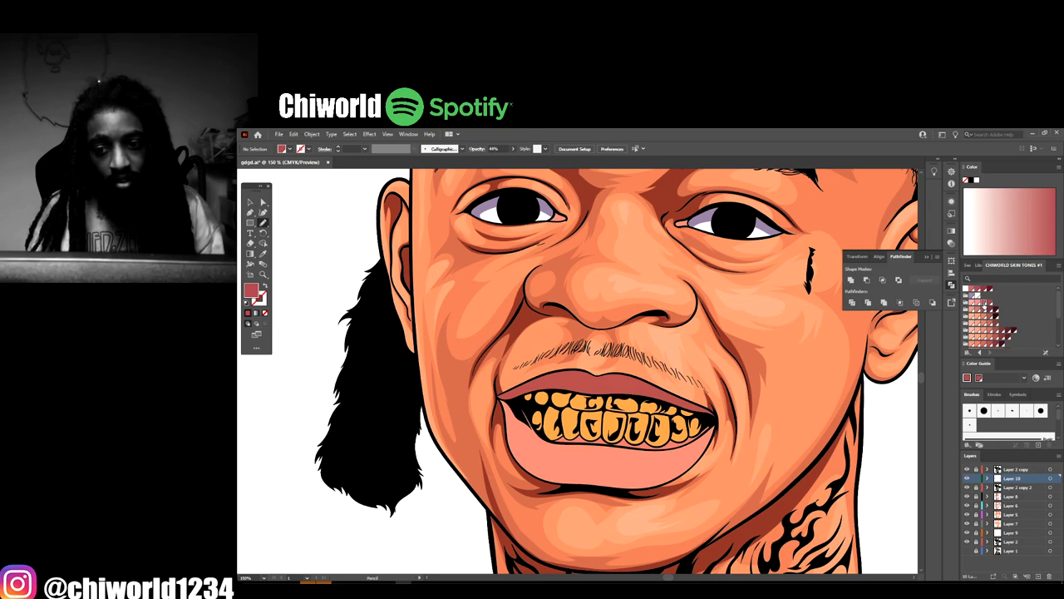
pyautogui.scroll(-2, 811, 416)
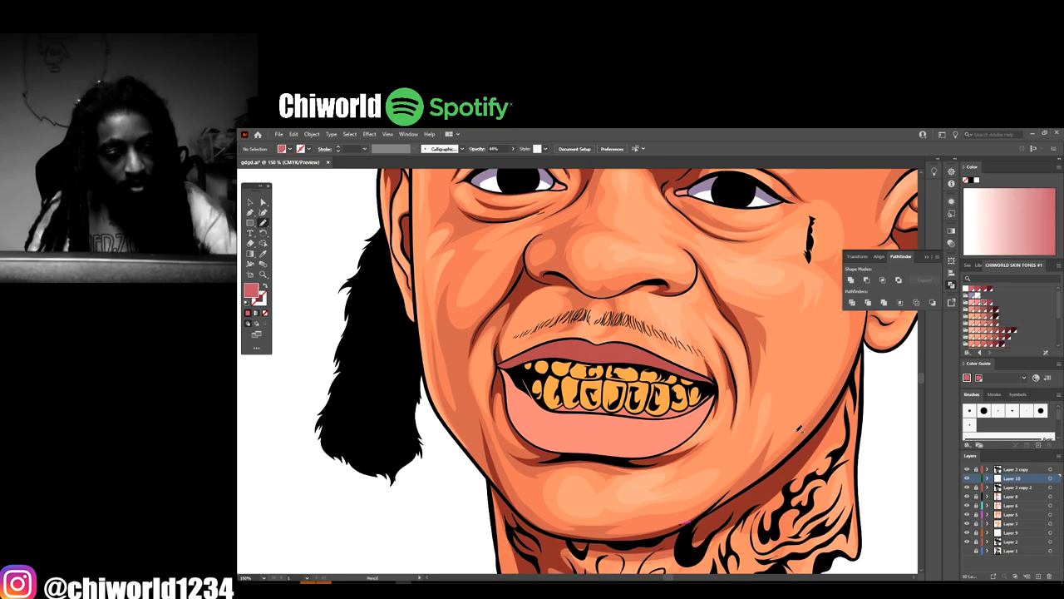
pyautogui.click(604, 438)
pyautogui.hotkey('ctrl', 'z')
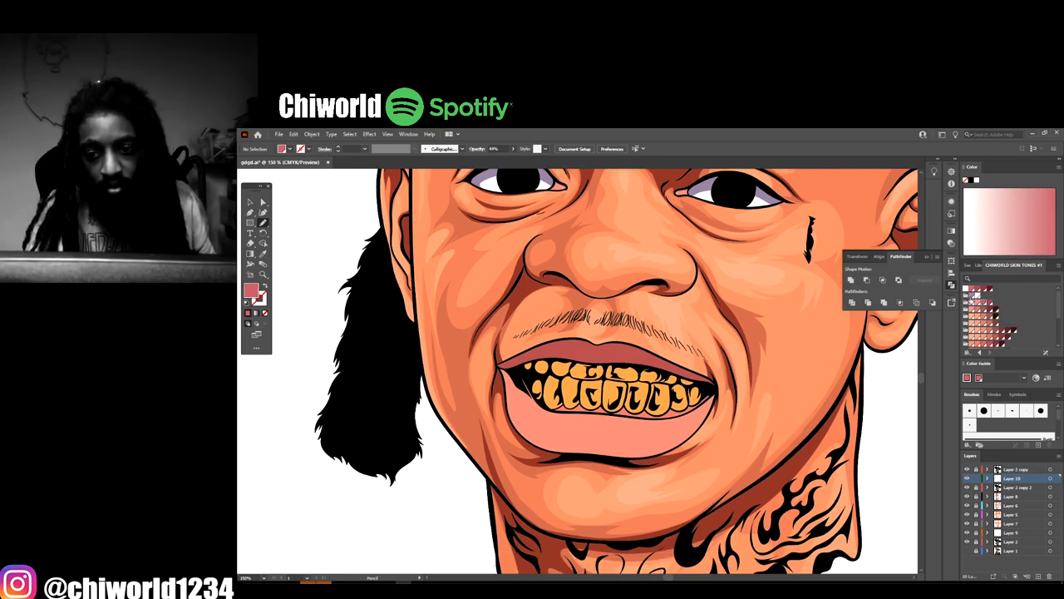
pyautogui.click(976, 294)
pyautogui.click(594, 434)
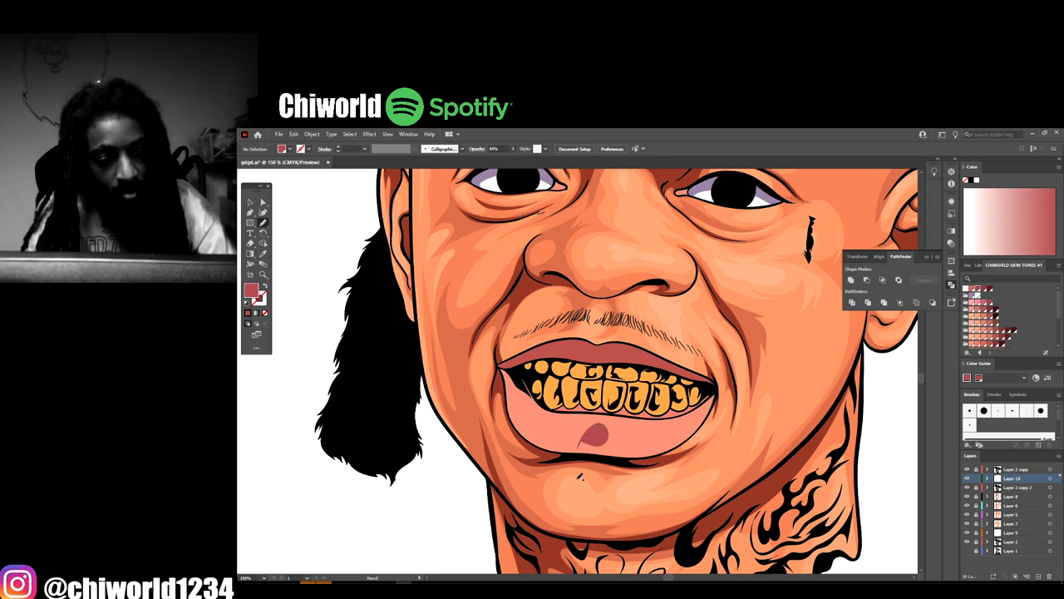
pyautogui.hotkey('ctrl', 'z')
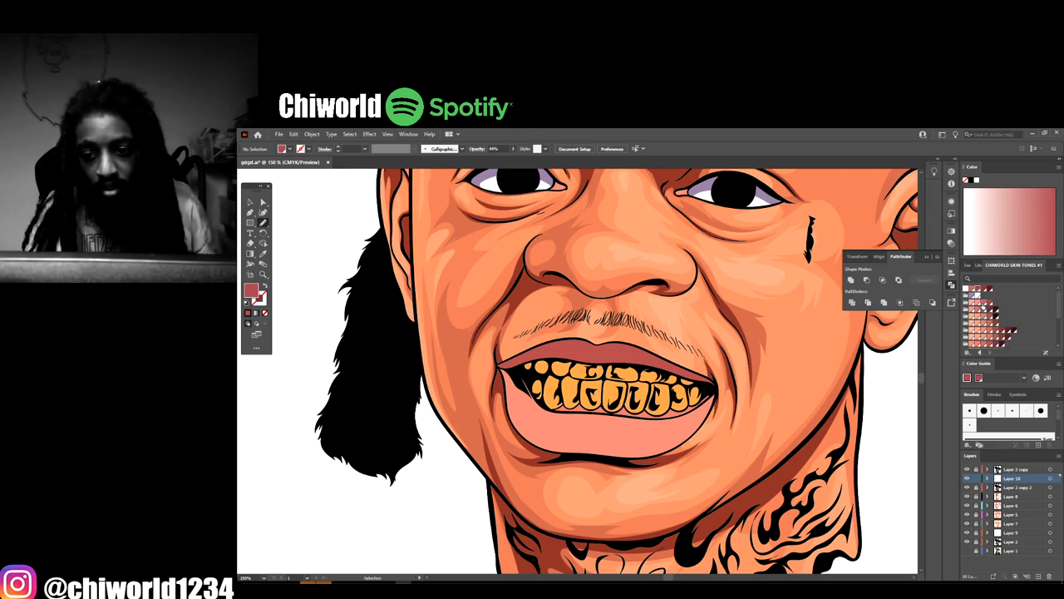
# Try pink and coral fill swatches with small test shapes on the lower lip, undoing each one
pyautogui.click(980, 303)
pyautogui.click(594, 440)
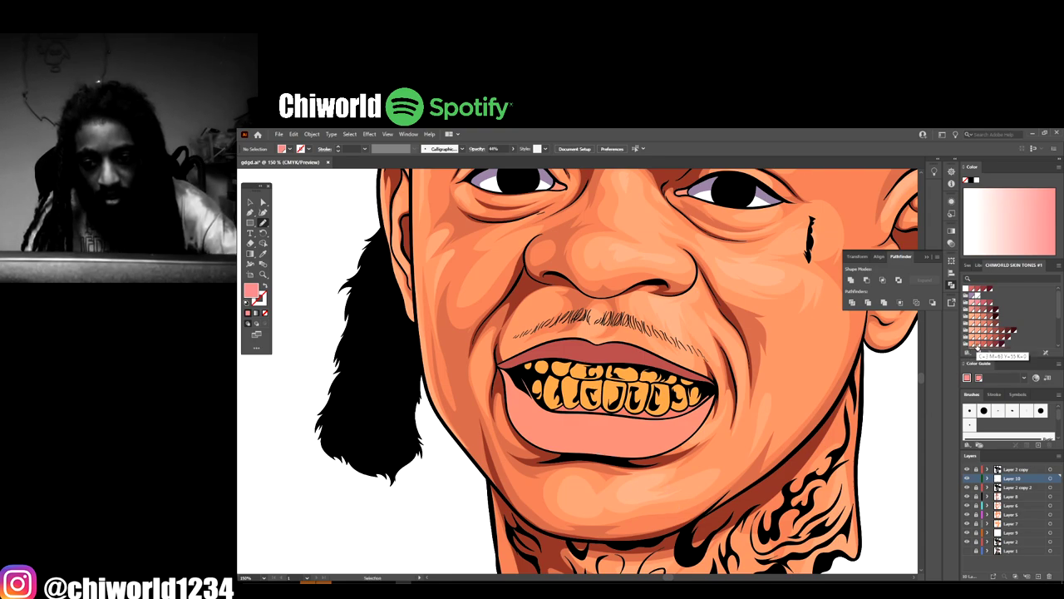
pyautogui.click(978, 348)
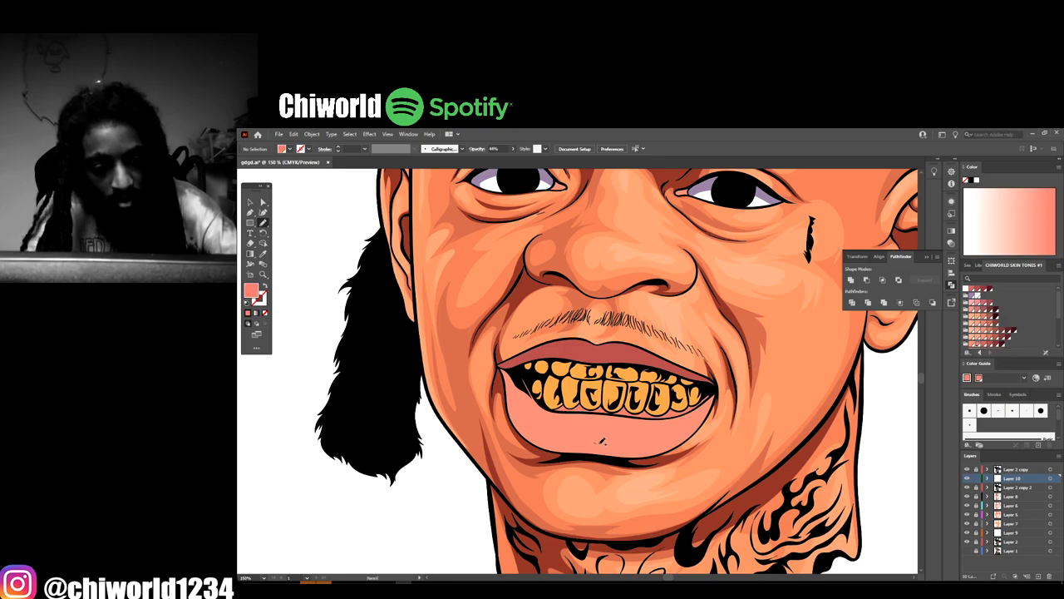
pyautogui.click(602, 437)
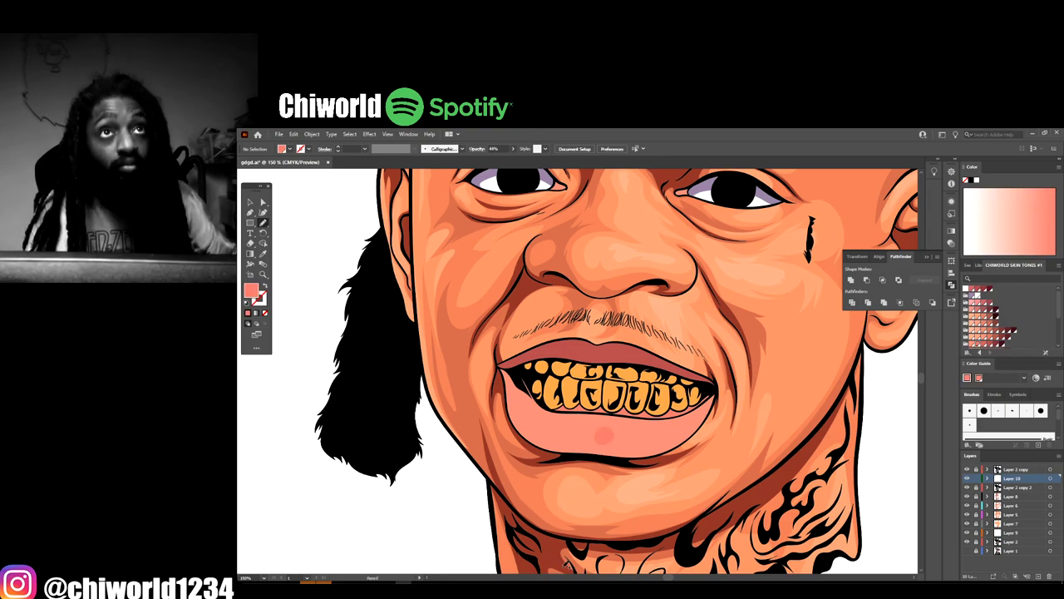
pyautogui.hotkey('ctrl', 'z')
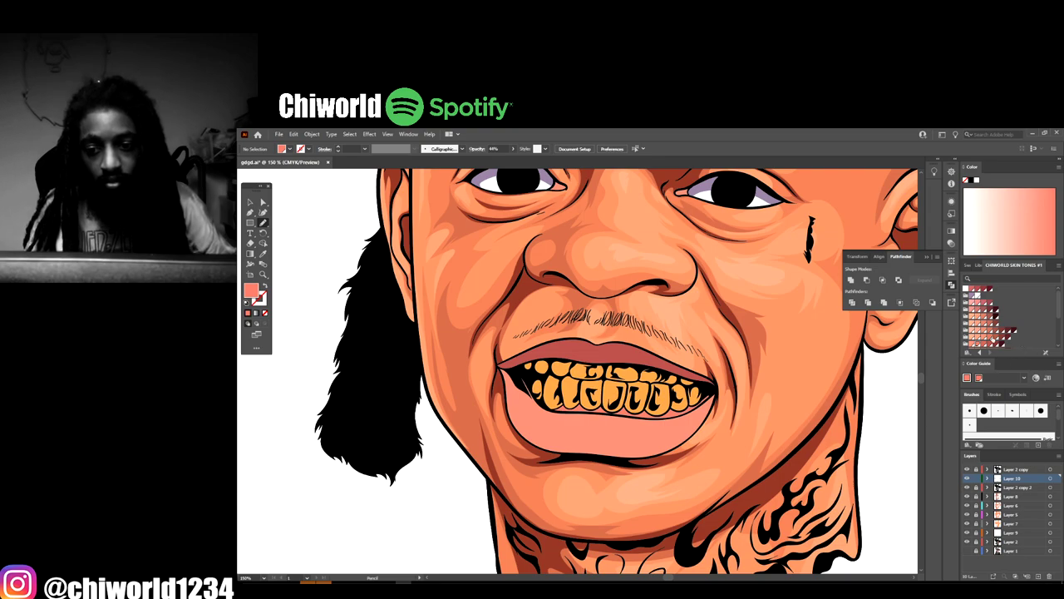
pyautogui.click(983, 344)
pyautogui.moveTo(585, 438)
pyautogui.mouseDown()
pyautogui.moveTo(599, 428)
pyautogui.moveTo(587, 440)
pyautogui.mouseUp()
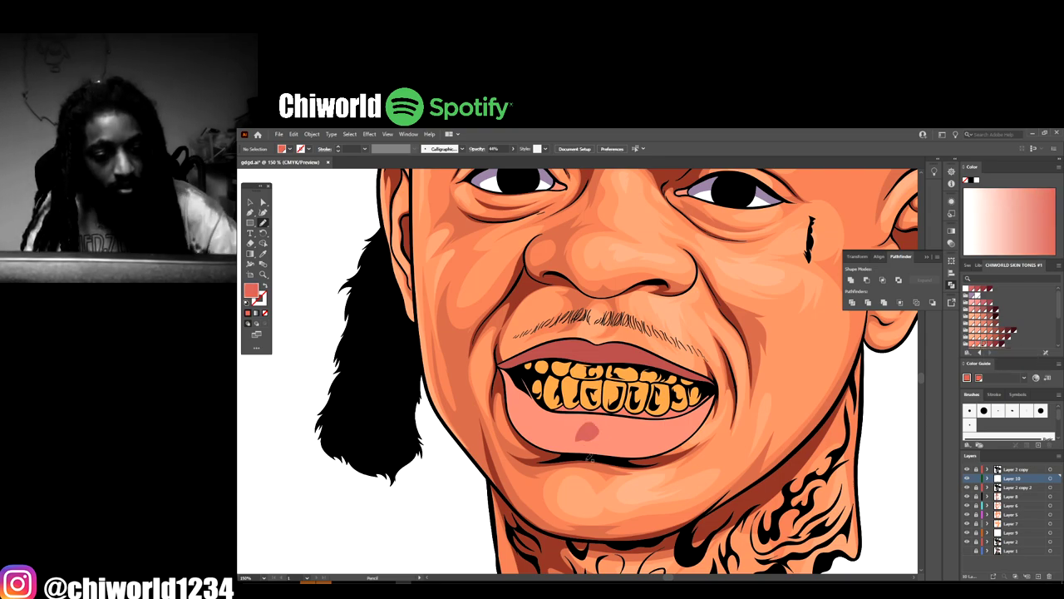
pyautogui.hotkey('ctrl', 'z')
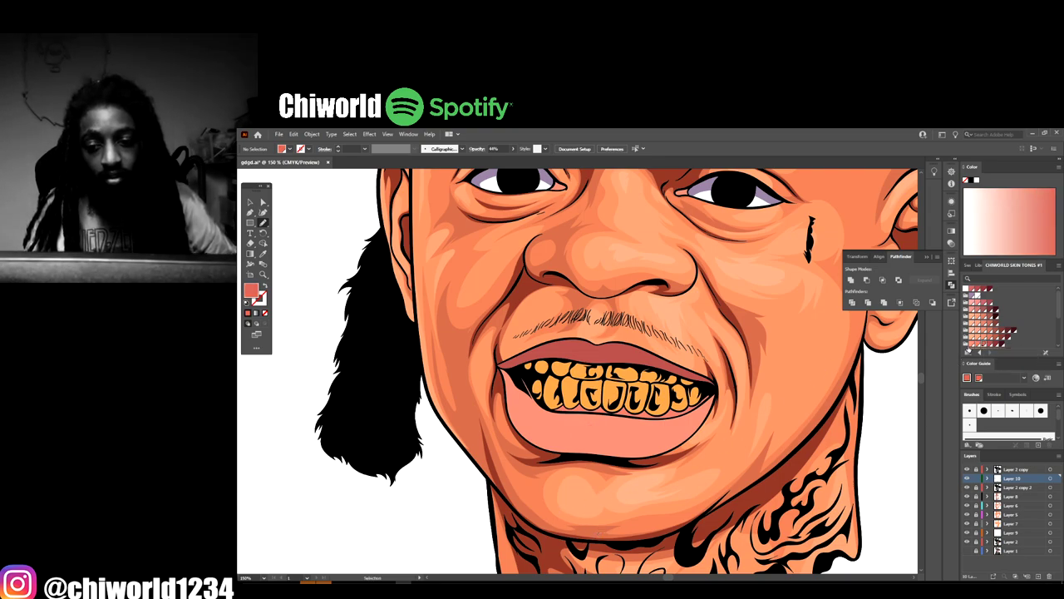
# Choose the lighter coral fill swatch and draw a curved shadow shape along the right-hand end of the lower lip
pyautogui.scroll(-1, 722, 436)
pyautogui.scroll(-2, 728, 430)
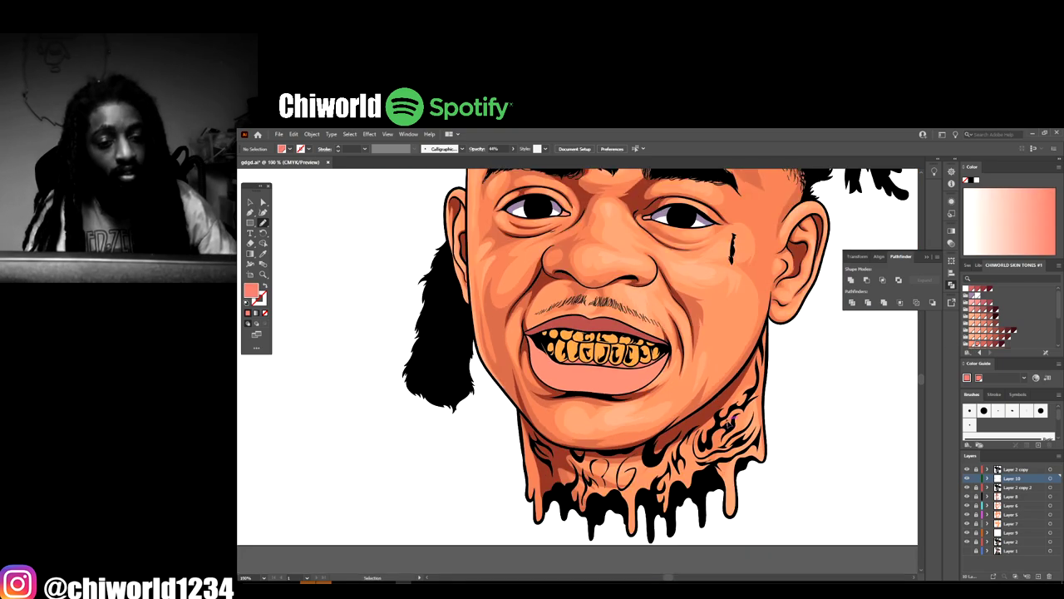
pyautogui.scroll(3, 734, 423)
pyautogui.scroll(4, 734, 424)
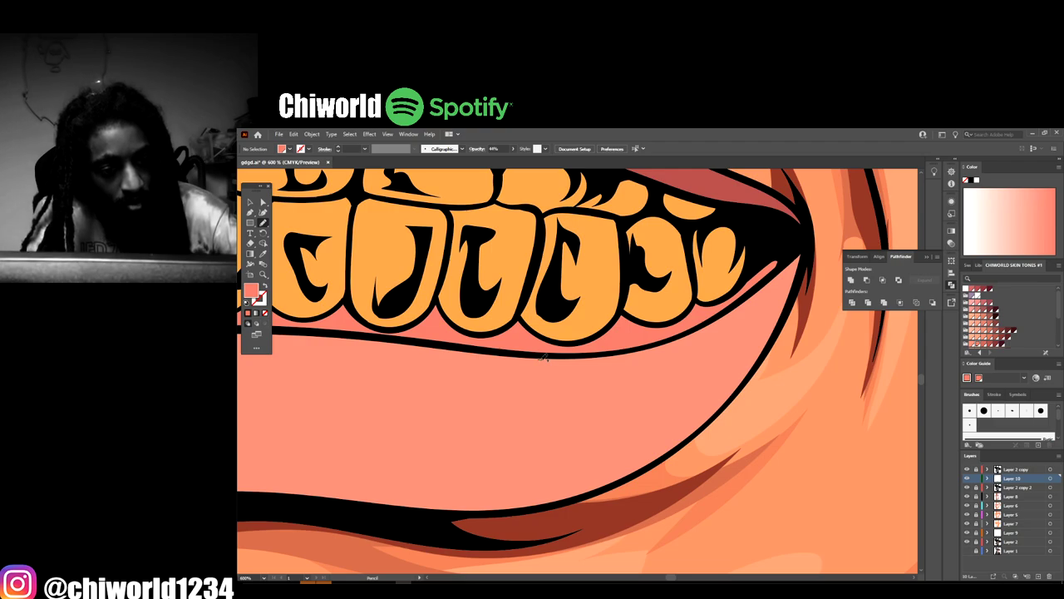
pyautogui.moveTo(544, 358)
pyautogui.mouseDown()
pyautogui.moveTo(669, 348)
pyautogui.moveTo(684, 380)
pyautogui.moveTo(607, 448)
pyautogui.moveTo(505, 492)
pyautogui.moveTo(433, 503)
pyautogui.mouseUp()
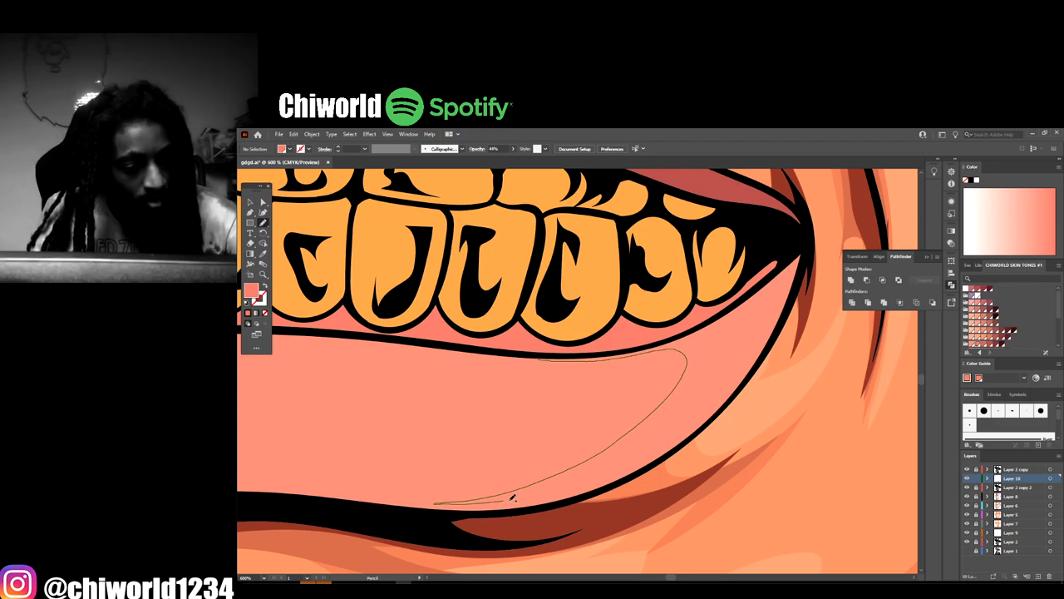
pyautogui.moveTo(513, 497)
pyautogui.mouseDown()
pyautogui.moveTo(675, 430)
pyautogui.moveTo(772, 340)
pyautogui.mouseUp()
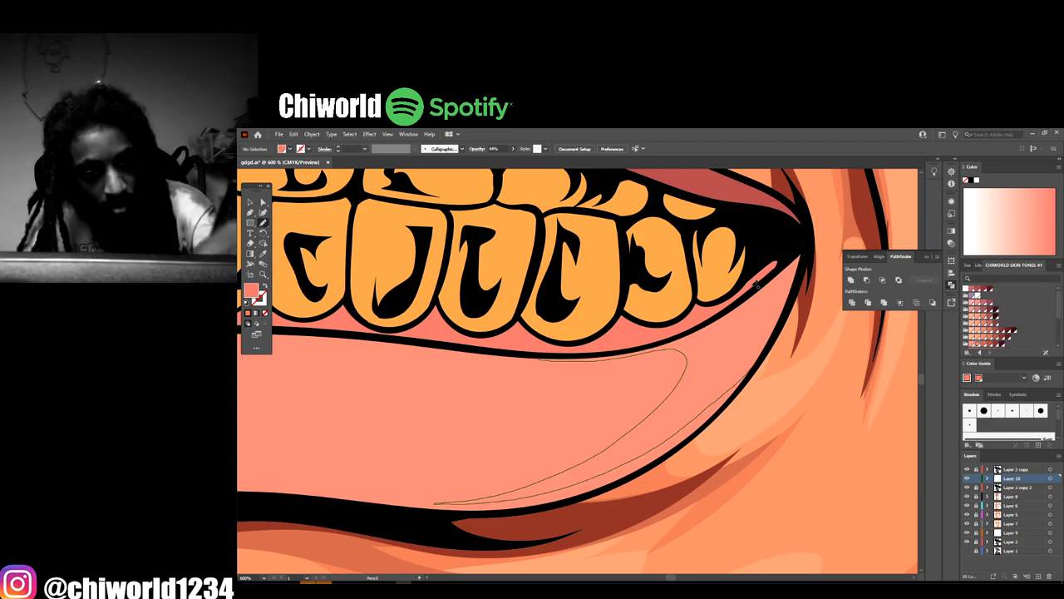
pyautogui.moveTo(755, 285)
pyautogui.mouseDown()
pyautogui.moveTo(629, 348)
pyautogui.moveTo(549, 359)
pyautogui.moveTo(503, 350)
pyautogui.mouseUp()
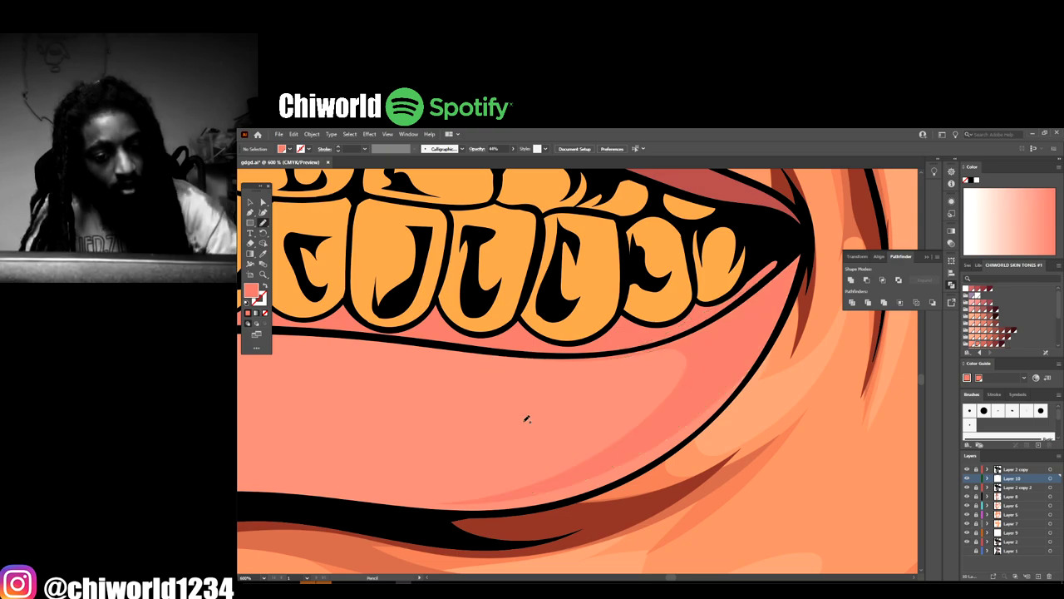
# Draw a coral shadow band along the bottom edge of the lower lip, from its left-hand side to the right-hand shadow
pyautogui.scroll(-4, 709, 540)
pyautogui.scroll(3, 696, 537)
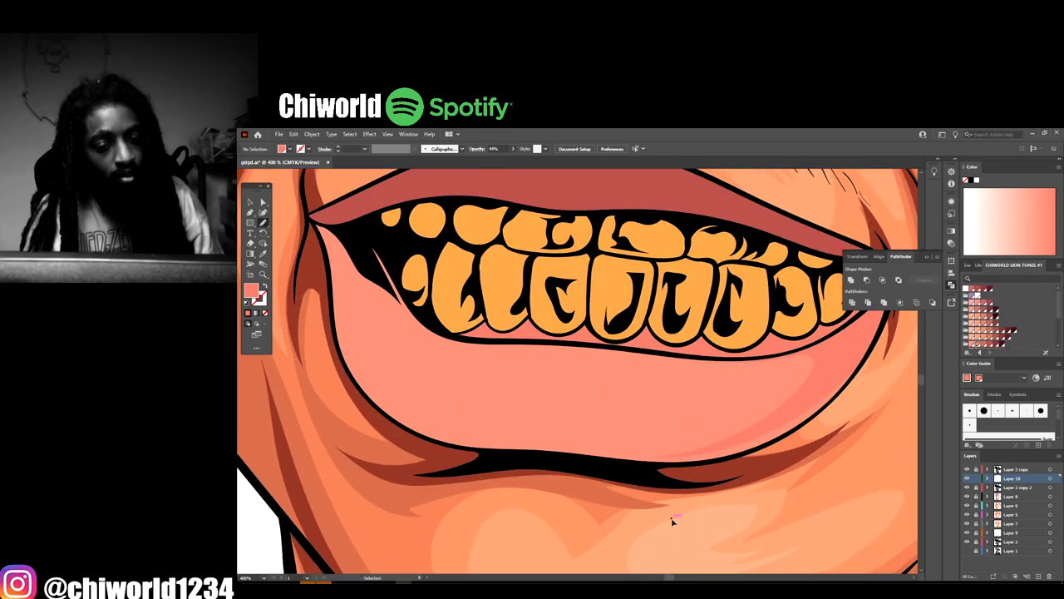
pyautogui.moveTo(807, 380)
pyautogui.mouseDown()
pyautogui.moveTo(784, 393)
pyautogui.moveTo(696, 425)
pyautogui.moveTo(715, 414)
pyautogui.moveTo(619, 422)
pyautogui.moveTo(376, 378)
pyautogui.moveTo(429, 416)
pyautogui.moveTo(462, 424)
pyautogui.moveTo(405, 412)
pyautogui.moveTo(447, 433)
pyautogui.moveTo(654, 448)
pyautogui.moveTo(729, 434)
pyautogui.moveTo(807, 370)
pyautogui.mouseUp()
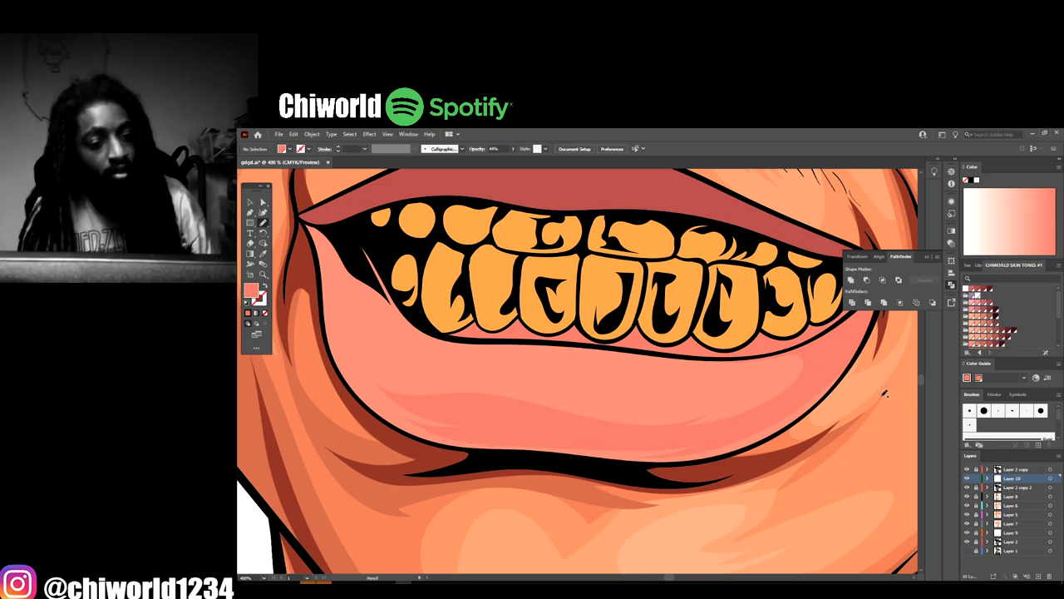
pyautogui.scroll(-4, 884, 394)
pyautogui.scroll(2, 804, 444)
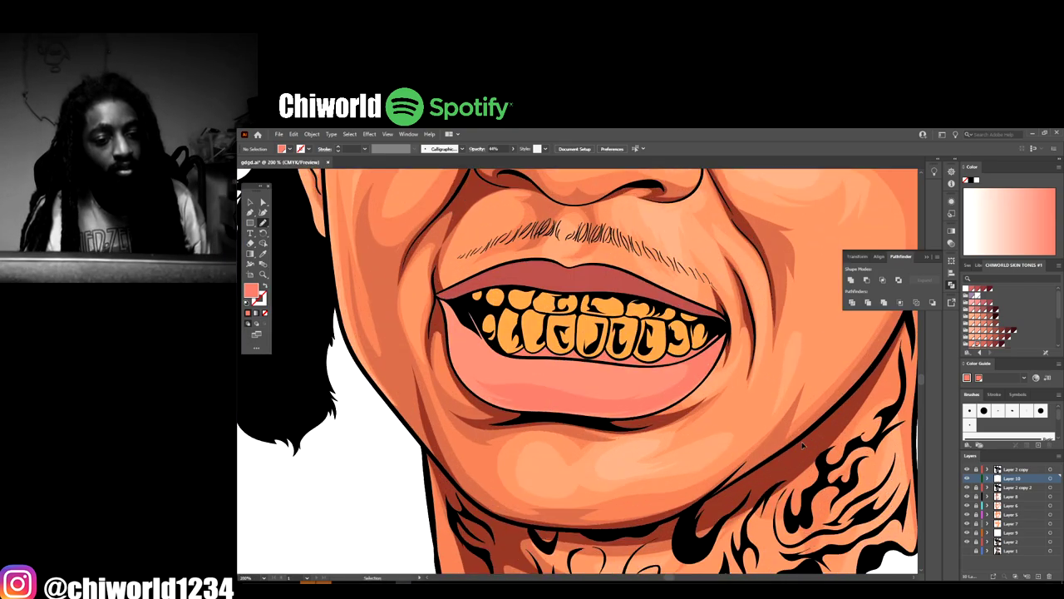
# Draw coral shadow shapes along the lower lip's upper edge beneath the teeth and at the left-hand corner of the mouth
pyautogui.scroll(2, 802, 445)
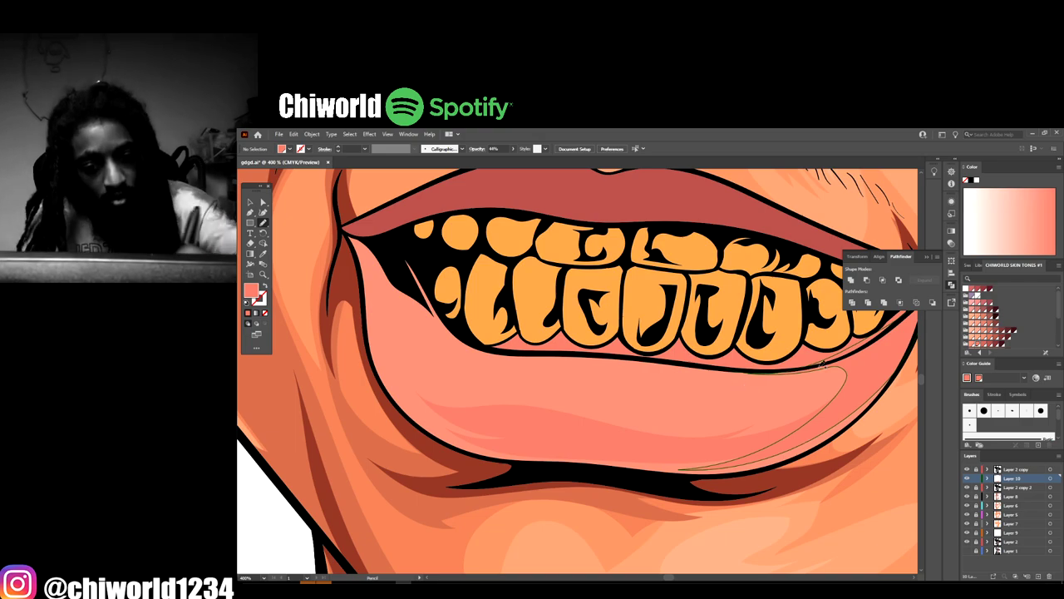
pyautogui.moveTo(842, 358)
pyautogui.mouseDown()
pyautogui.moveTo(802, 378)
pyautogui.moveTo(671, 393)
pyautogui.moveTo(707, 387)
pyautogui.moveTo(688, 362)
pyautogui.mouseUp()
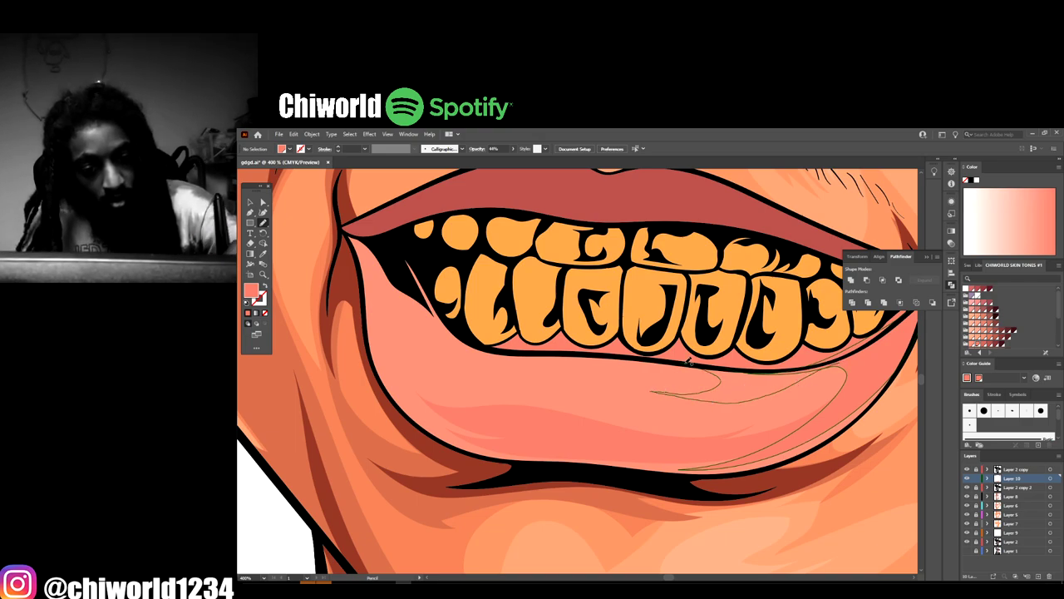
pyautogui.moveTo(862, 359); pyautogui.dragTo(845, 362)
pyautogui.moveTo(561, 355)
pyautogui.mouseDown()
pyautogui.moveTo(509, 357)
pyautogui.moveTo(545, 374)
pyautogui.moveTo(464, 369)
pyautogui.moveTo(417, 327)
pyautogui.moveTo(445, 342)
pyautogui.moveTo(399, 285)
pyautogui.moveTo(389, 300)
pyautogui.moveTo(423, 379)
pyautogui.moveTo(447, 399)
pyautogui.moveTo(534, 418)
pyautogui.moveTo(534, 427)
pyautogui.moveTo(480, 425)
pyautogui.moveTo(423, 408)
pyautogui.moveTo(436, 426)
pyautogui.moveTo(378, 358)
pyautogui.moveTo(347, 231)
pyautogui.moveTo(400, 242)
pyautogui.moveTo(449, 323)
pyautogui.moveTo(502, 350)
pyautogui.mouseUp()
pyautogui.moveTo(574, 354); pyautogui.dragTo(575, 354)
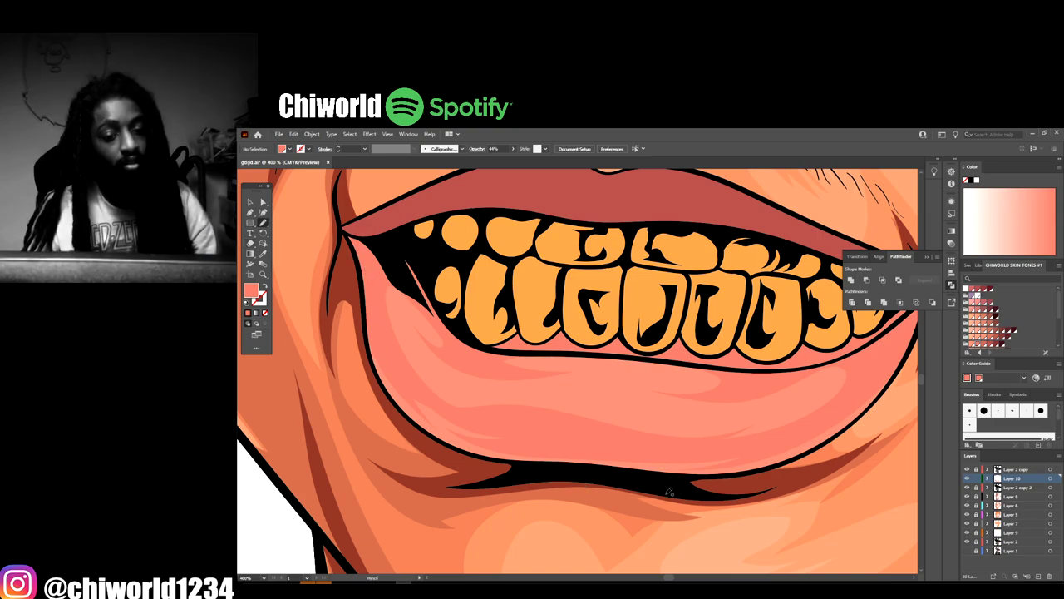
pyautogui.hotkey('ctrl', '-')
pyautogui.hotkey('ctrl', '-')
pyautogui.hotkey('ctrl', '-')
pyautogui.hotkey('ctrl', '-')
pyautogui.hotkey('ctrl', '-')
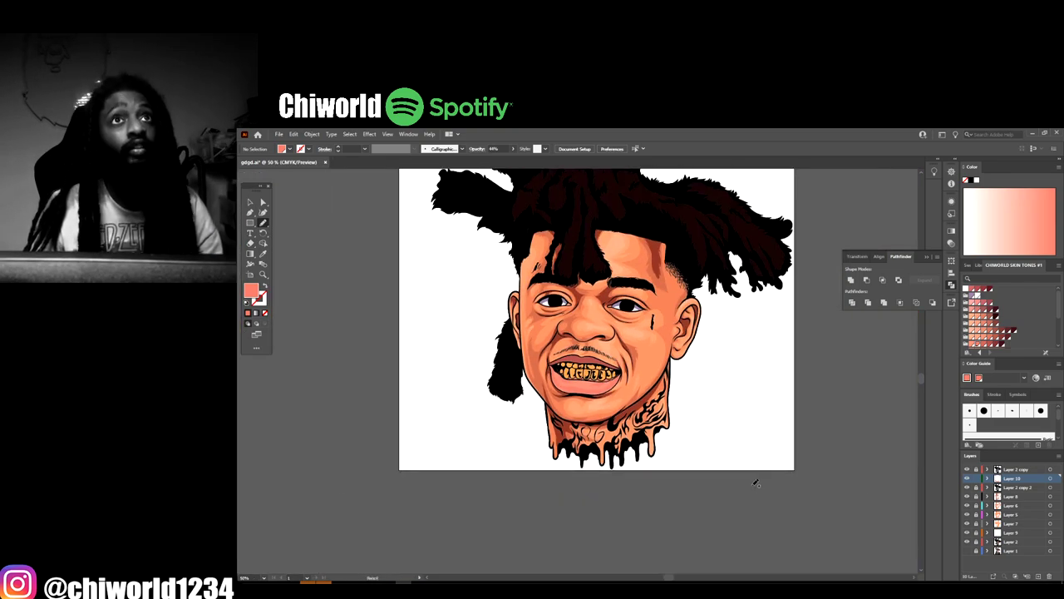
# Draw a dark red shadow shape along the lower edge of the upper lip, from one mouth corner to the other
pyautogui.hotkey('ctrl', '+')
pyautogui.hotkey('ctrl', '+')
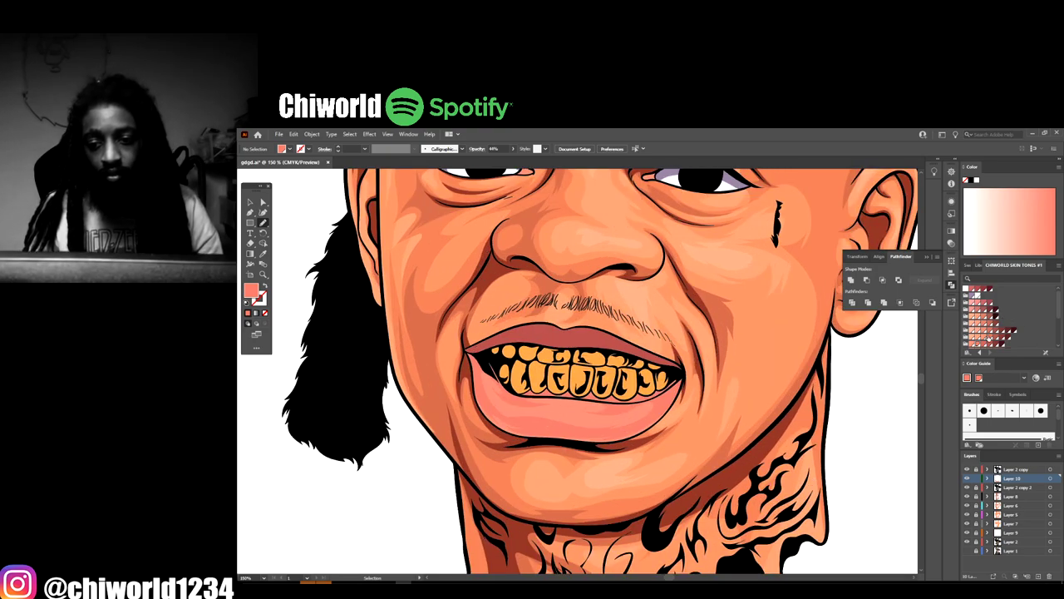
pyautogui.hotkey('ctrl', '+')
pyautogui.hotkey('ctrl', '+')
pyautogui.hotkey('ctrl', '+')
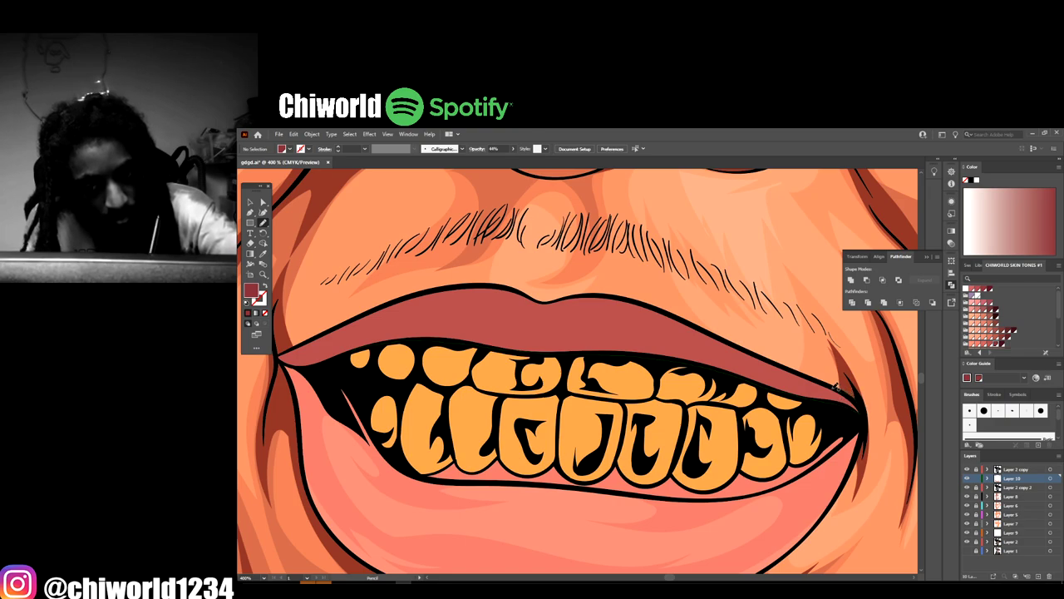
pyautogui.moveTo(769, 362)
pyautogui.mouseDown()
pyautogui.moveTo(631, 325)
pyautogui.moveTo(605, 328)
pyautogui.moveTo(615, 330)
pyautogui.moveTo(607, 338)
pyautogui.moveTo(496, 337)
pyautogui.moveTo(460, 313)
pyautogui.moveTo(320, 341)
pyautogui.mouseUp()
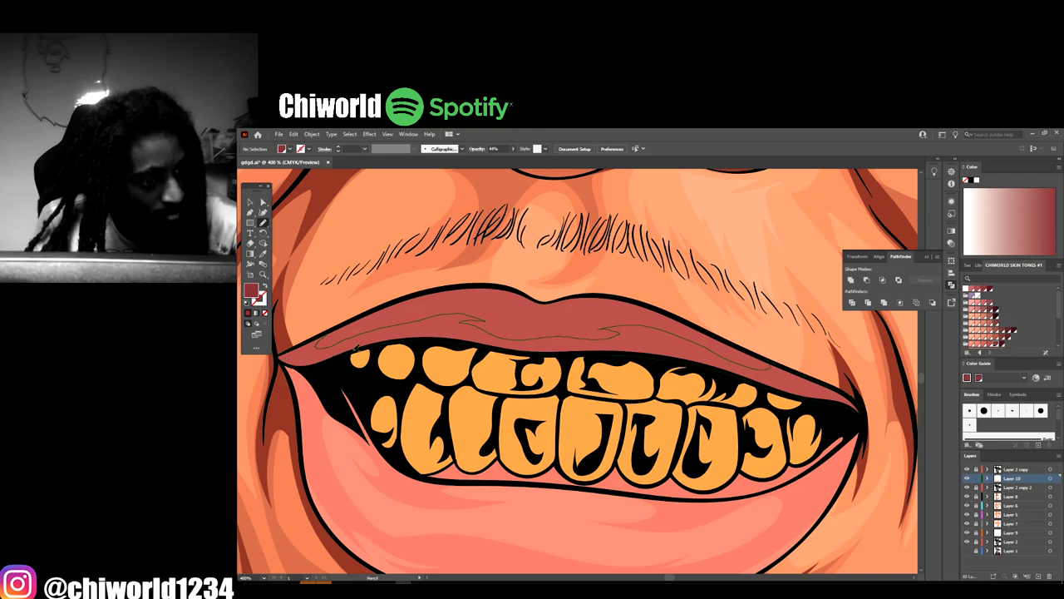
pyautogui.moveTo(356, 350); pyautogui.dragTo(339, 384)
pyautogui.hotkey('ctrl', '-')
pyautogui.hotkey('ctrl', '-')
pyautogui.hotkey('ctrl', '-')
pyautogui.hotkey('ctrl', '-')
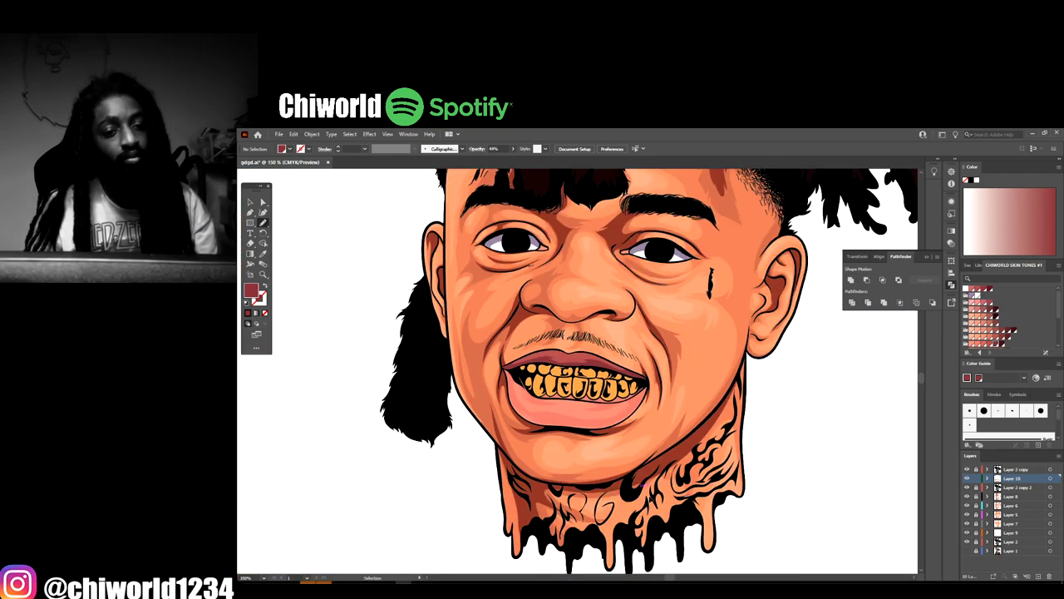
# Try a dark red shadow shape along the right-hand end of the lower lip
pyautogui.hotkey('ctrl', '-')
pyautogui.hotkey('ctrl', '-')
pyautogui.hscroll(-1, 656, 488)
pyautogui.hotkey('ctrl', '+')
pyautogui.hotkey('ctrl', '+')
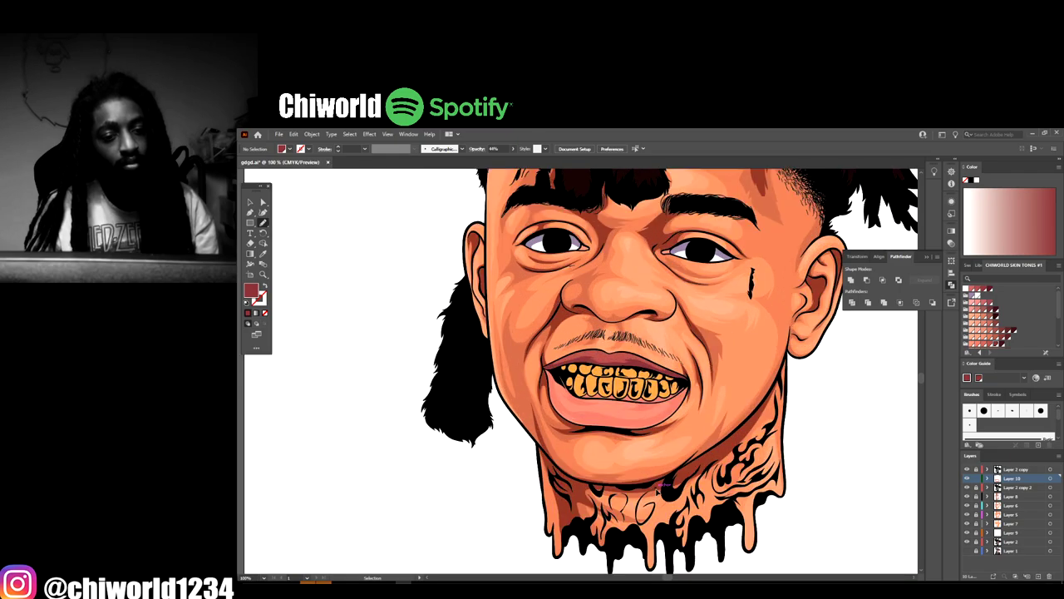
pyautogui.hotkey('ctrl', '+')
pyautogui.hotkey('ctrl', '+')
pyautogui.hotkey('ctrl', '+')
pyautogui.hotkey('ctrl', '+')
pyautogui.press('n')
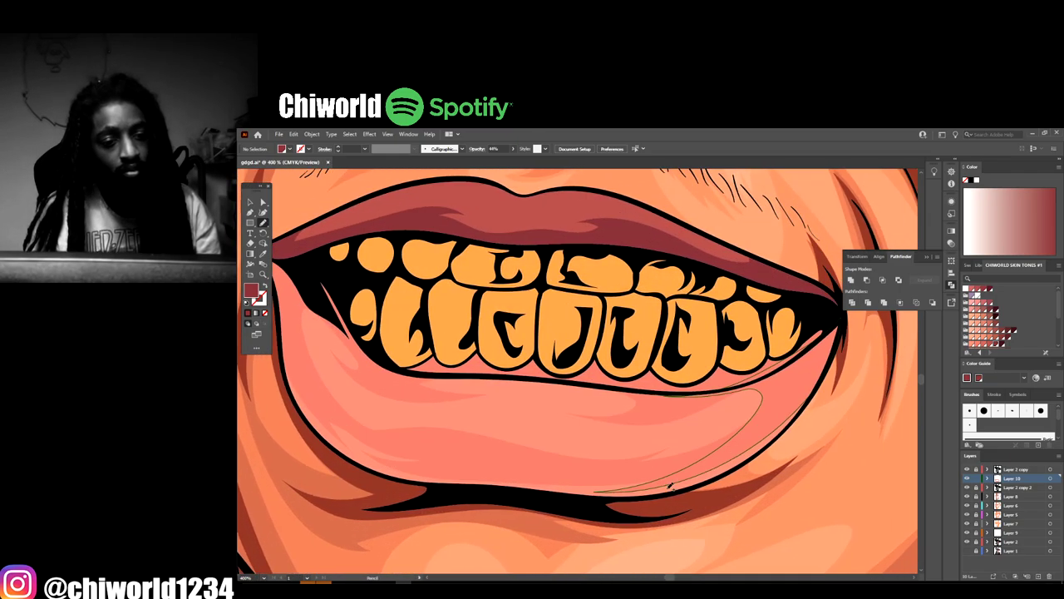
pyautogui.scroll(2, 672, 488)
pyautogui.hscroll(-1, 601, 455)
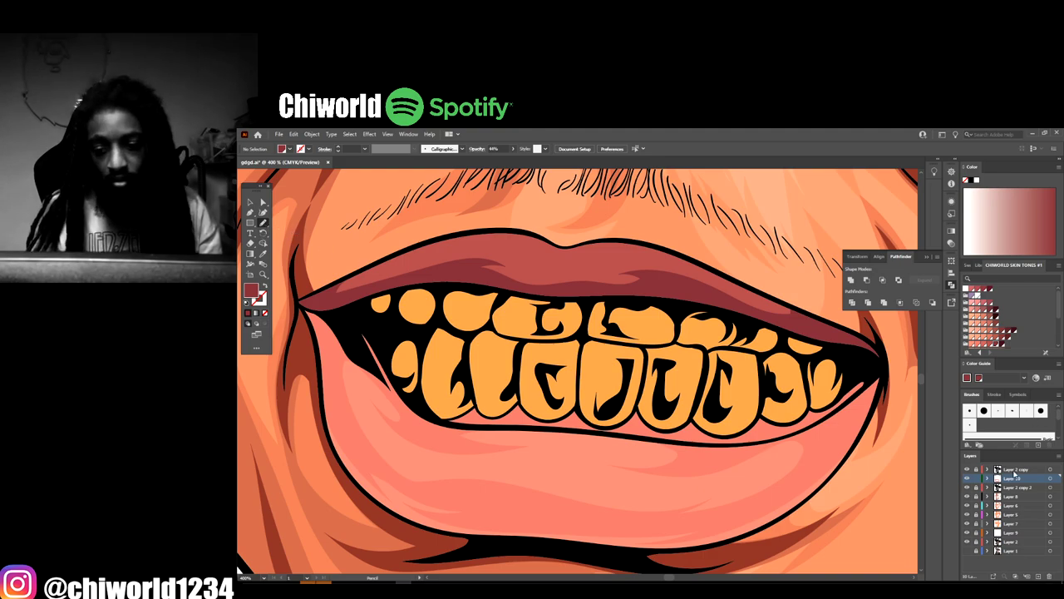
# Add a new layer above the lip shading and set the fill to dark brown #844012, starting from the sampled gold tooth color
pyautogui.click(1039, 575)
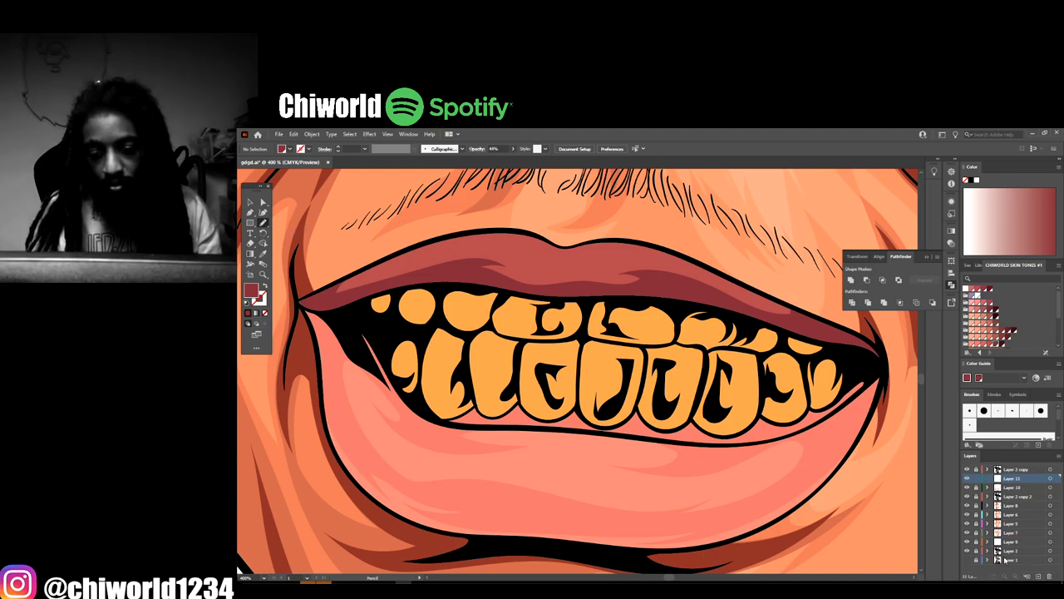
pyautogui.click(263, 253)
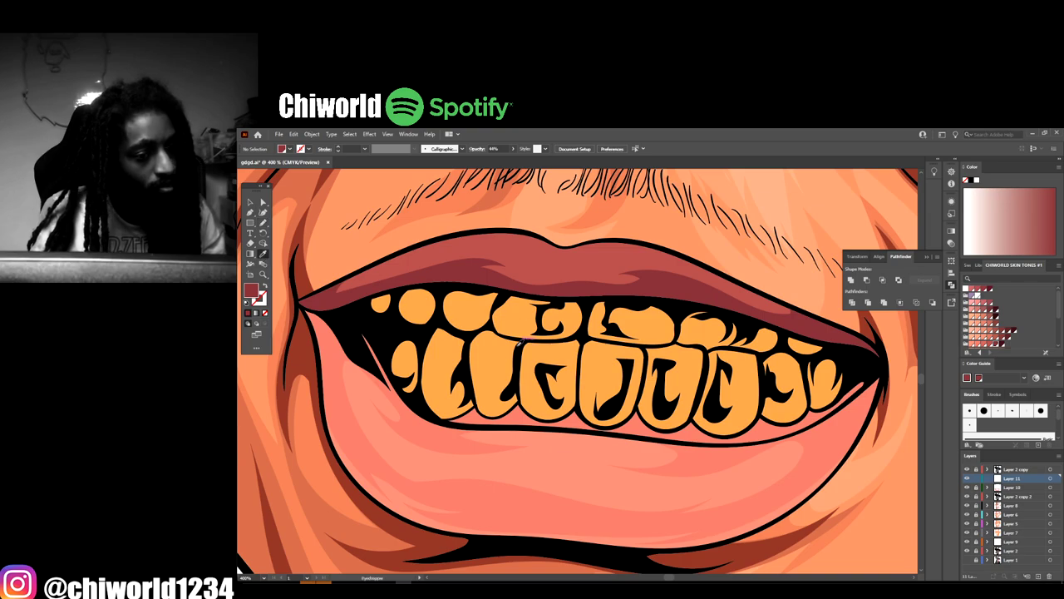
pyautogui.click(501, 359)
pyautogui.doubleClick(251, 290)
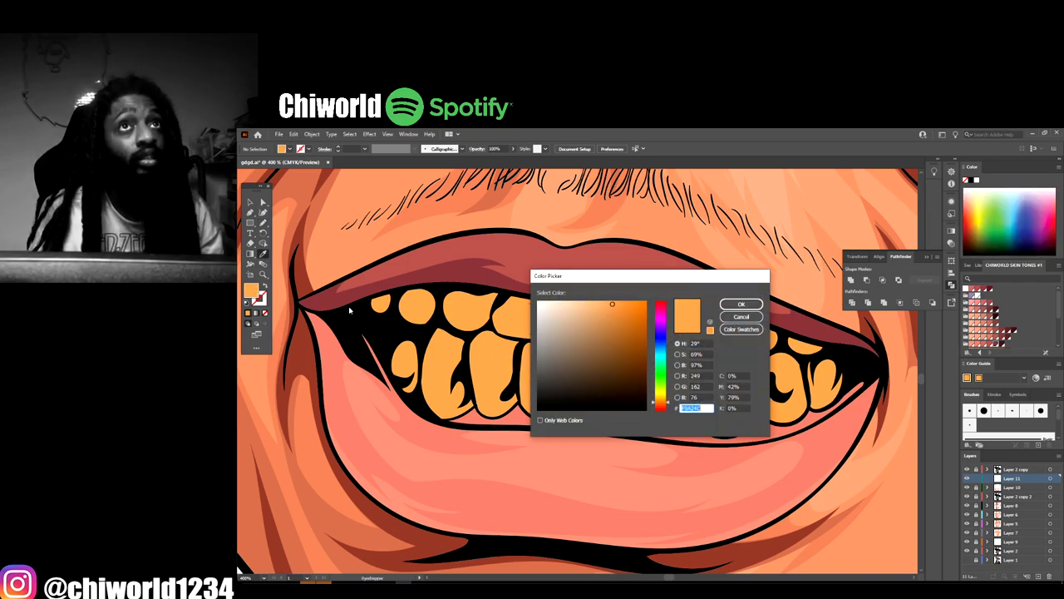
pyautogui.moveTo(608, 357); pyautogui.dragTo(632, 350)
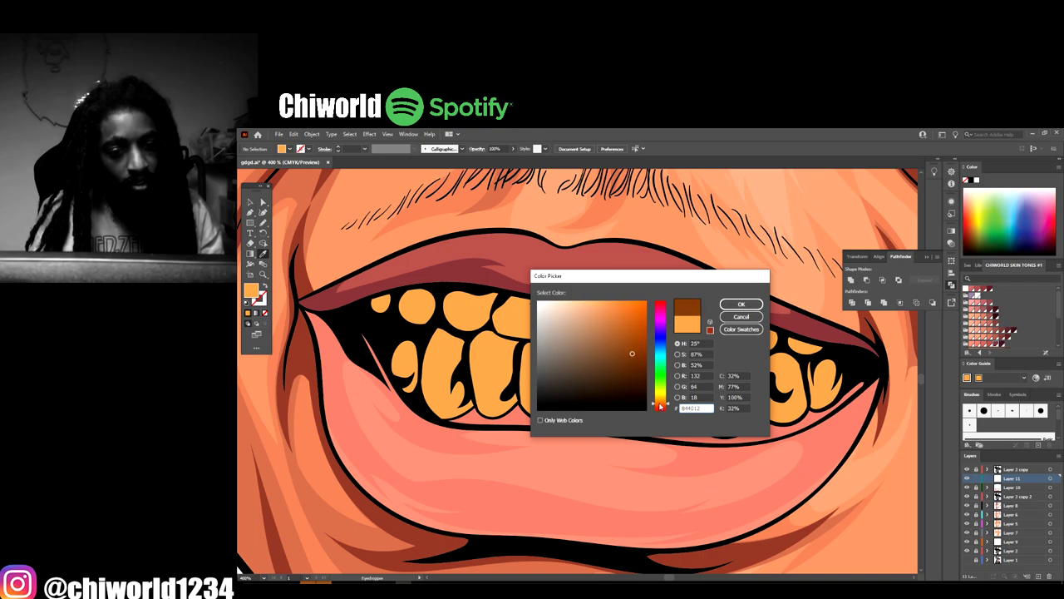
pyautogui.click(741, 305)
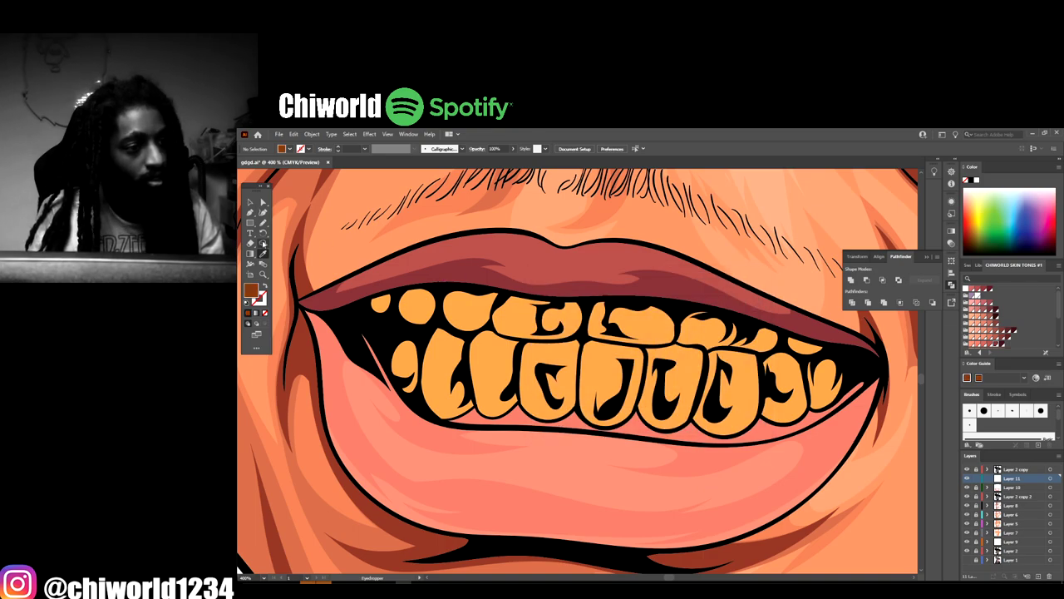
# Draw dark brown shading shapes around the black reflections on the two upper front teeth
pyautogui.scroll(5, 609, 441)
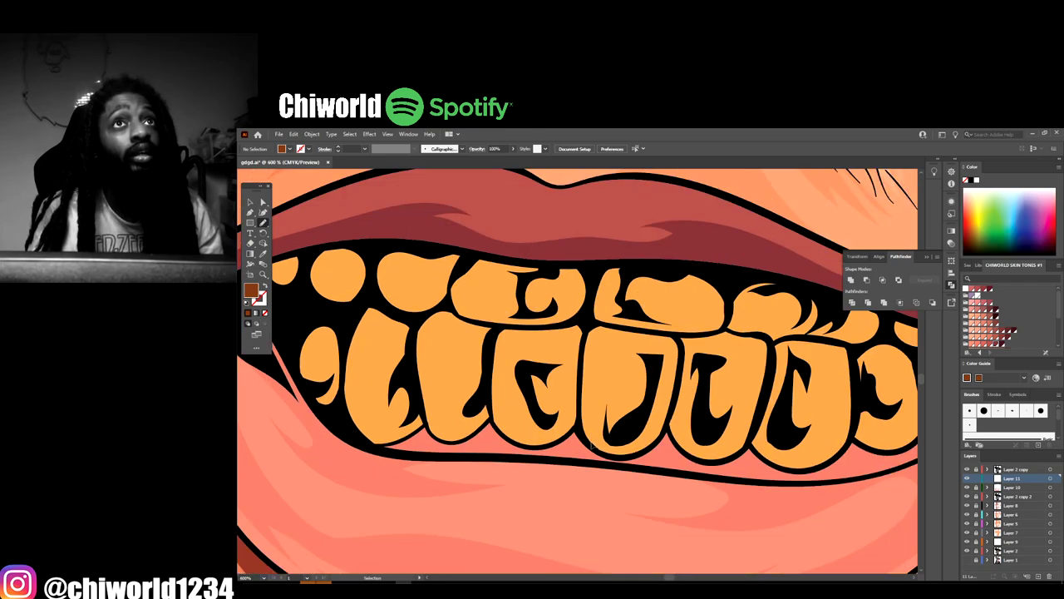
pyautogui.scroll(4, 590, 438)
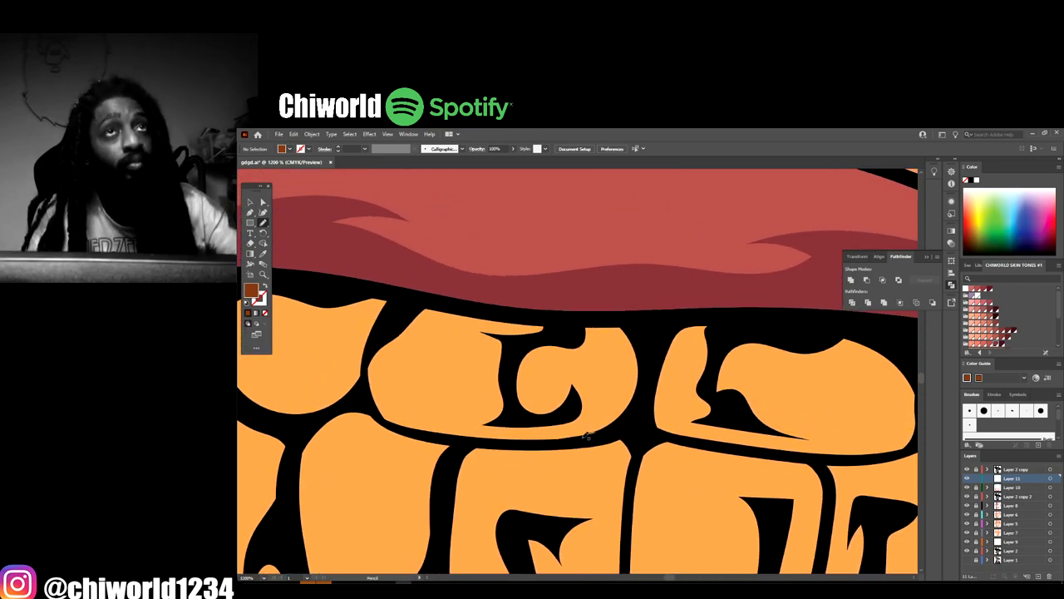
pyautogui.moveTo(601, 317); pyautogui.dragTo(602, 352)
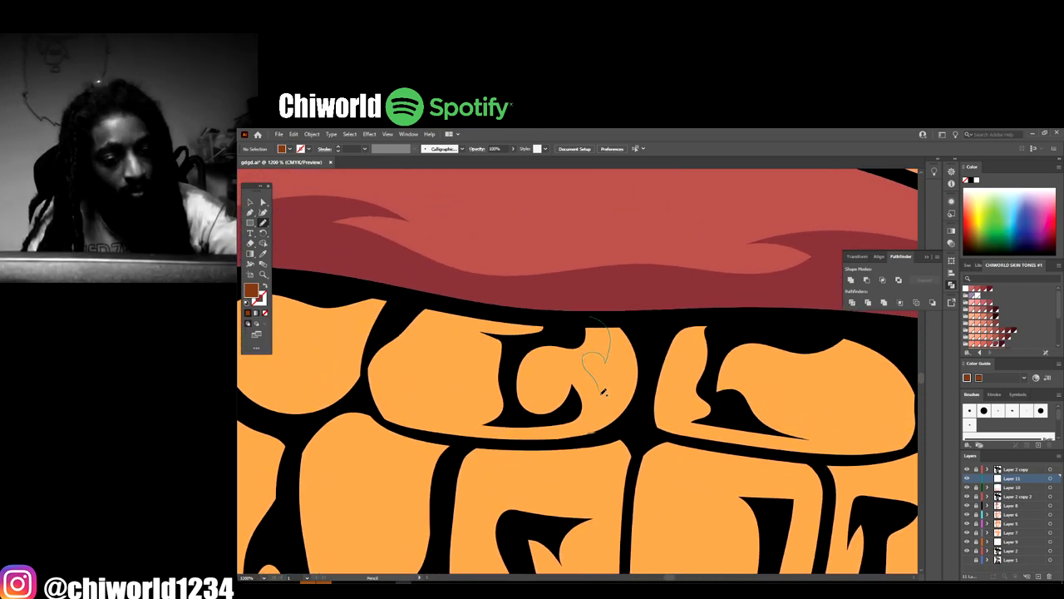
pyautogui.moveTo(604, 393)
pyautogui.mouseDown()
pyautogui.moveTo(541, 429)
pyautogui.moveTo(441, 421)
pyautogui.moveTo(484, 397)
pyautogui.moveTo(491, 334)
pyautogui.moveTo(437, 303)
pyautogui.moveTo(449, 308)
pyautogui.mouseUp()
pyautogui.scroll(-4, 732, 375)
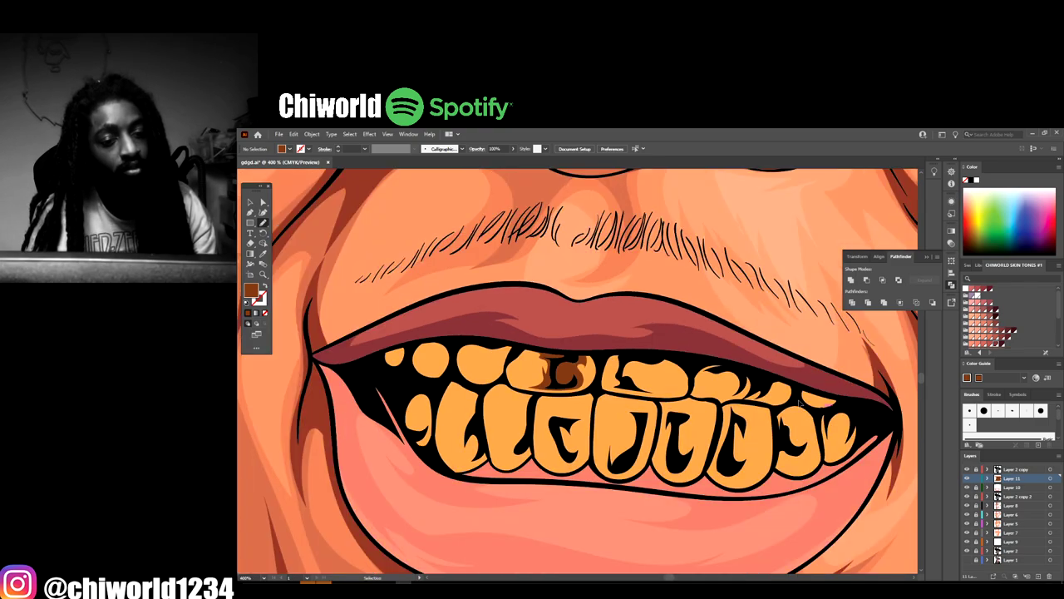
pyautogui.scroll(2, 722, 390)
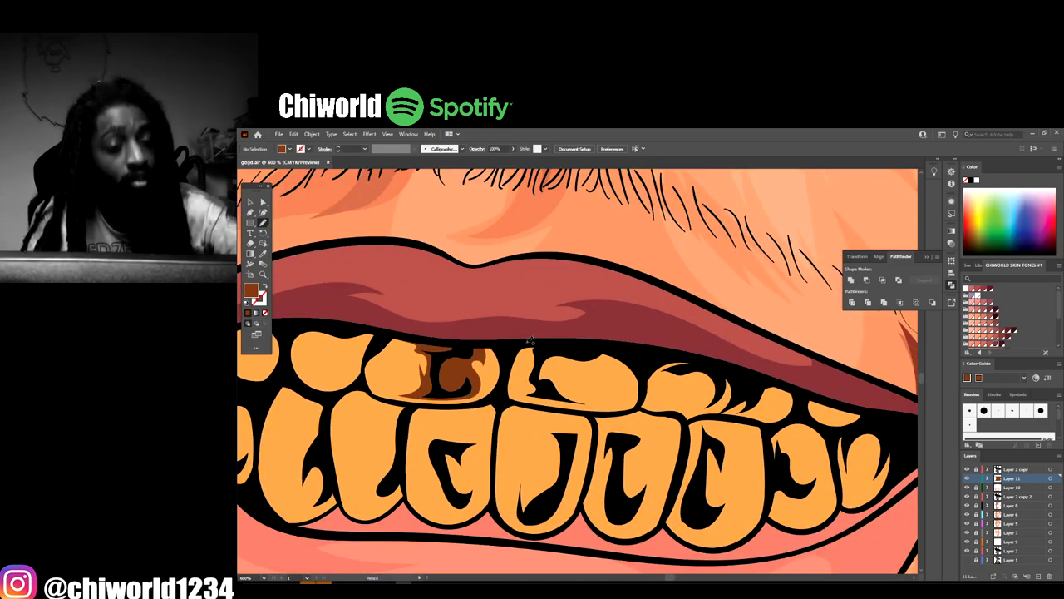
pyautogui.moveTo(532, 341); pyautogui.dragTo(522, 389)
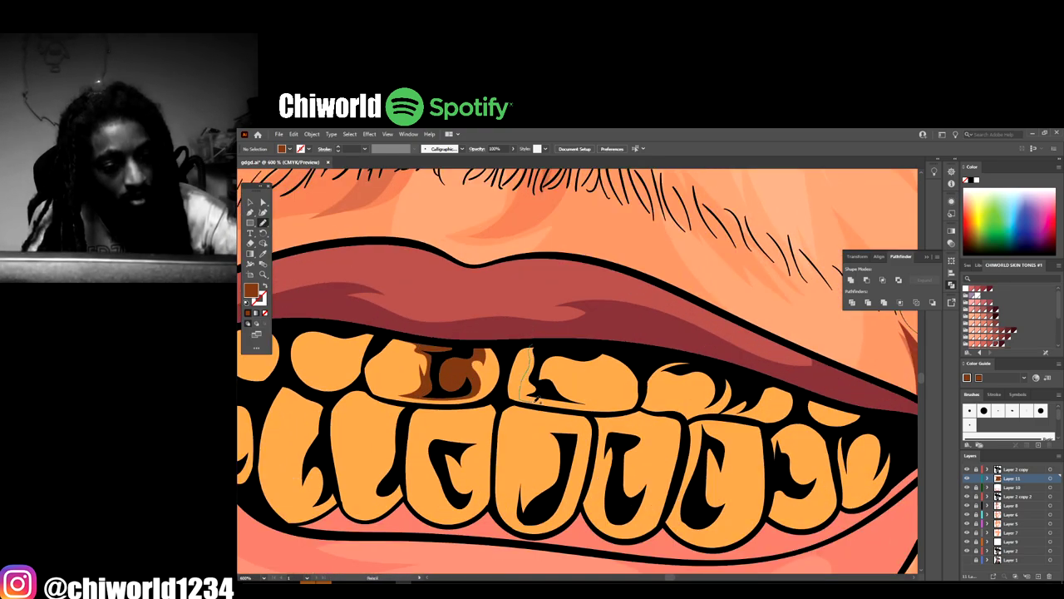
pyautogui.moveTo(608, 405)
pyautogui.mouseDown()
pyautogui.moveTo(569, 377)
pyautogui.moveTo(577, 344)
pyautogui.moveTo(534, 343)
pyautogui.mouseUp()
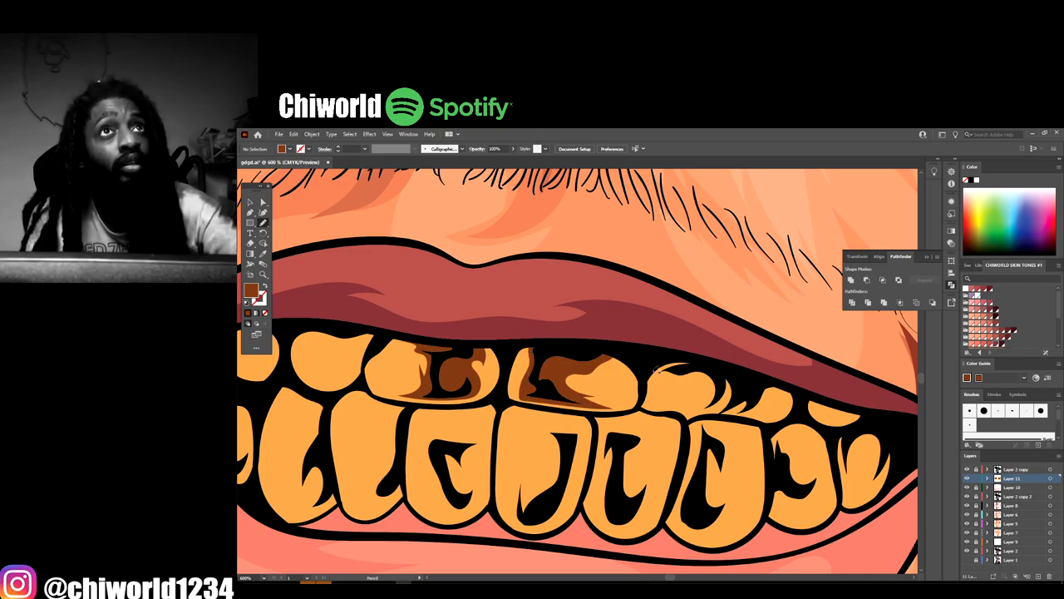
# Draw dark brown shading on the remaining upper teeth toward the right-hand corner of the mouth
pyautogui.moveTo(721, 371)
pyautogui.mouseDown()
pyautogui.moveTo(670, 379)
pyautogui.moveTo(666, 402)
pyautogui.moveTo(657, 375)
pyautogui.moveTo(684, 354)
pyautogui.moveTo(710, 381)
pyautogui.moveTo(703, 412)
pyautogui.moveTo(749, 419)
pyautogui.moveTo(773, 410)
pyautogui.moveTo(784, 384)
pyautogui.moveTo(813, 393)
pyautogui.moveTo(828, 416)
pyautogui.moveTo(856, 407)
pyautogui.mouseUp()
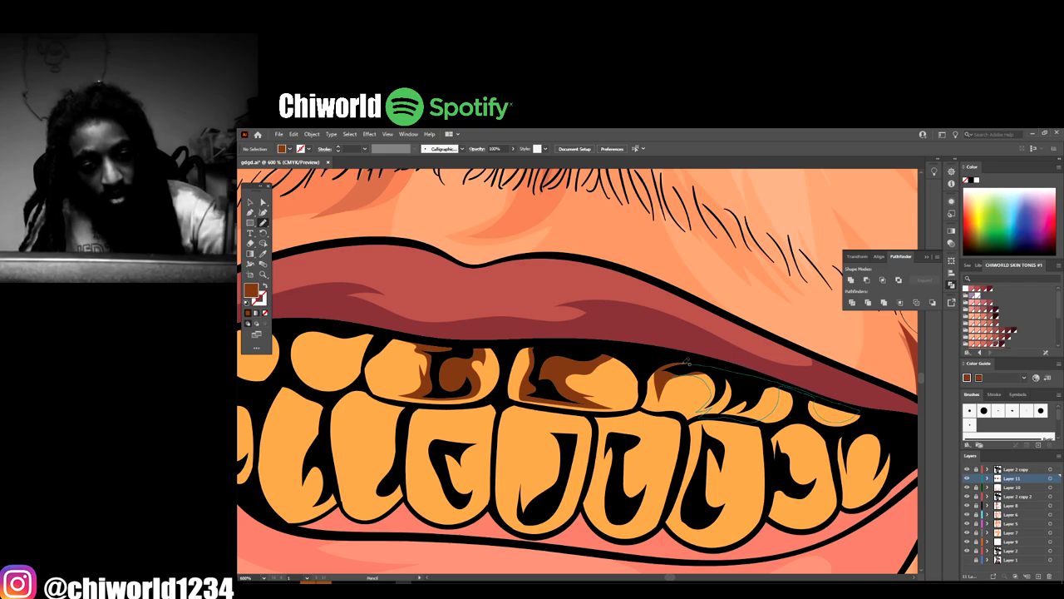
pyautogui.hotkey('ctrl', '-')
pyautogui.hotkey('ctrl', '-')
pyautogui.scroll(-4, 865, 492)
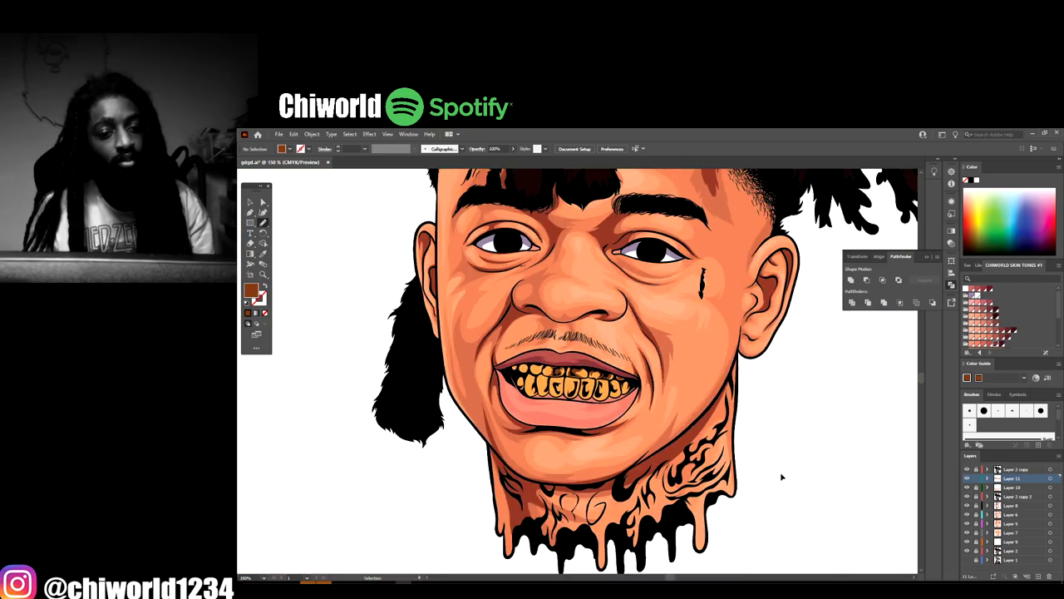
# Draw dark brown shading shapes on the two lower teeth nearest the right-hand corner of the mouth
pyautogui.scroll(4, 751, 456)
pyautogui.hotkey('ctrl', '+')
pyautogui.hotkey('ctrl', '+')
pyautogui.scroll(-2, 748, 458)
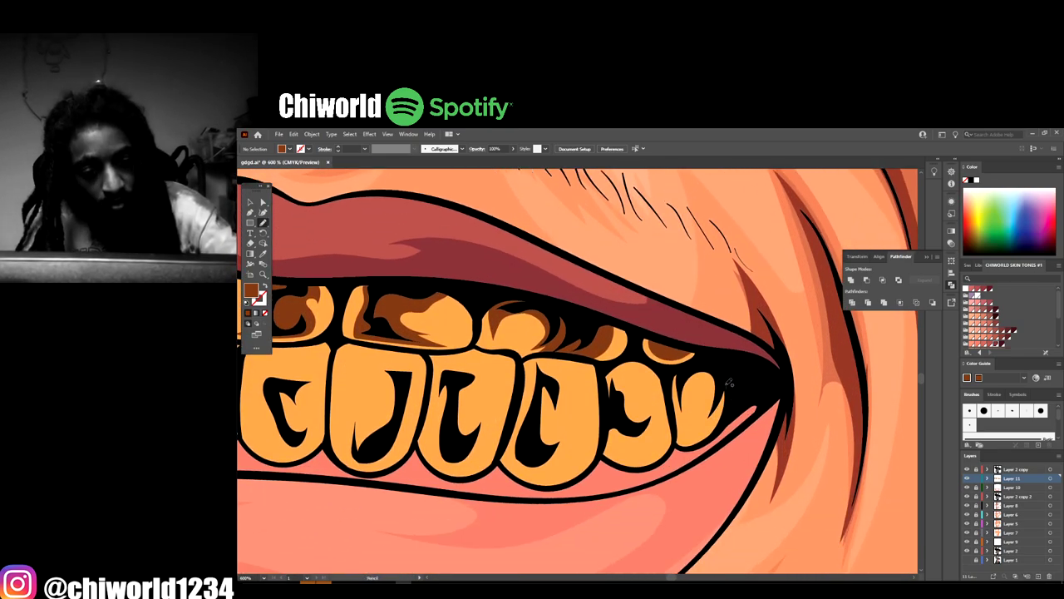
pyautogui.moveTo(725, 383)
pyautogui.mouseDown()
pyautogui.moveTo(717, 414)
pyautogui.moveTo(691, 442)
pyautogui.mouseUp()
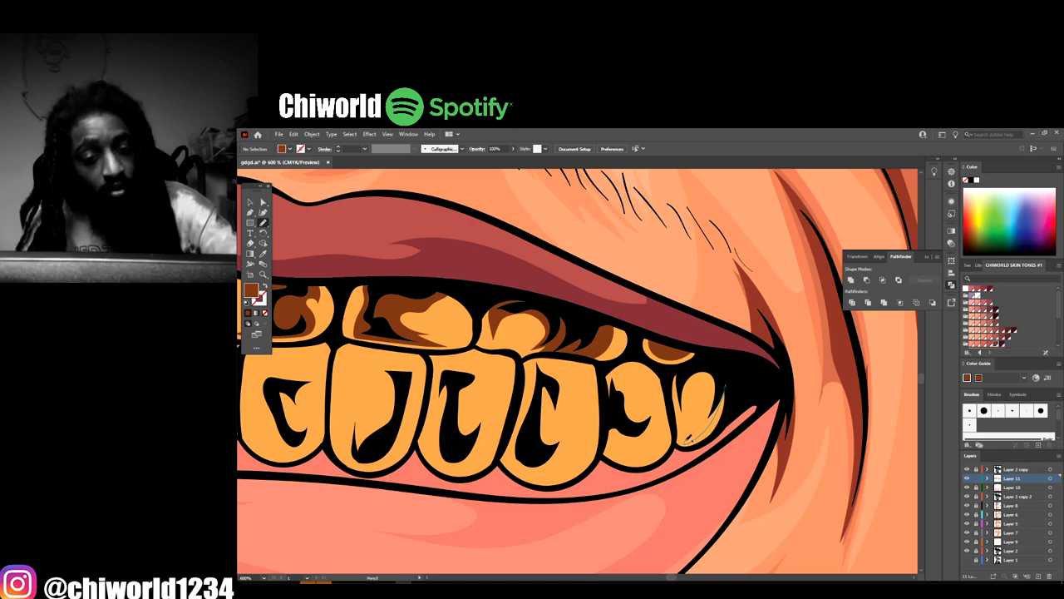
pyautogui.moveTo(690, 436)
pyautogui.mouseDown()
pyautogui.moveTo(709, 393)
pyautogui.moveTo(698, 387)
pyautogui.moveTo(683, 415)
pyautogui.moveTo(690, 366)
pyautogui.mouseUp()
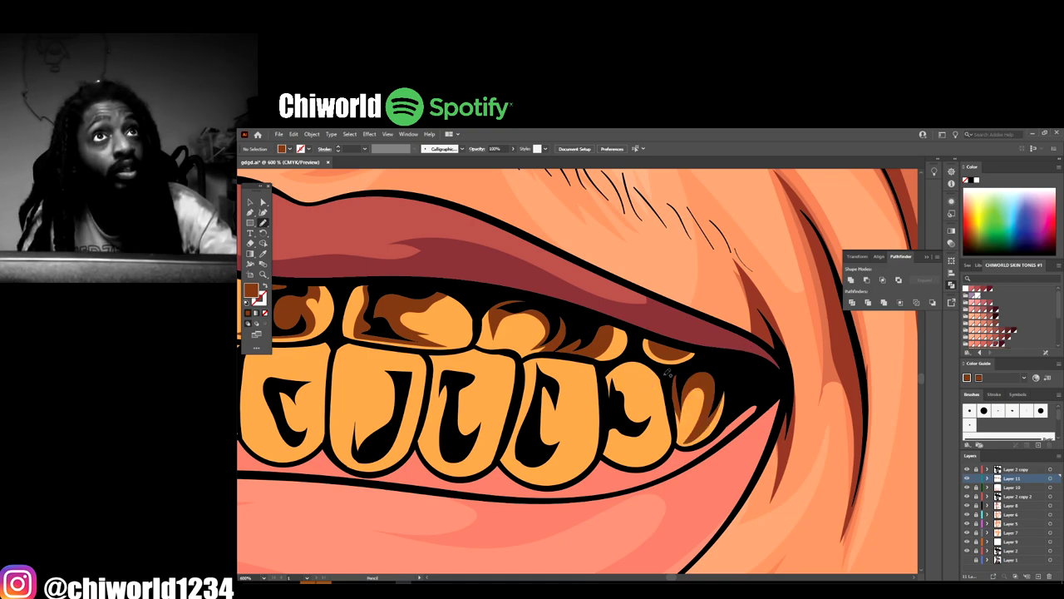
pyautogui.moveTo(614, 407)
pyautogui.mouseDown()
pyautogui.moveTo(625, 450)
pyautogui.moveTo(651, 449)
pyautogui.moveTo(658, 414)
pyautogui.moveTo(654, 390)
pyautogui.moveTo(648, 405)
pyautogui.moveTo(632, 396)
pyautogui.moveTo(622, 367)
pyautogui.moveTo(634, 356)
pyautogui.moveTo(607, 372)
pyautogui.mouseUp()
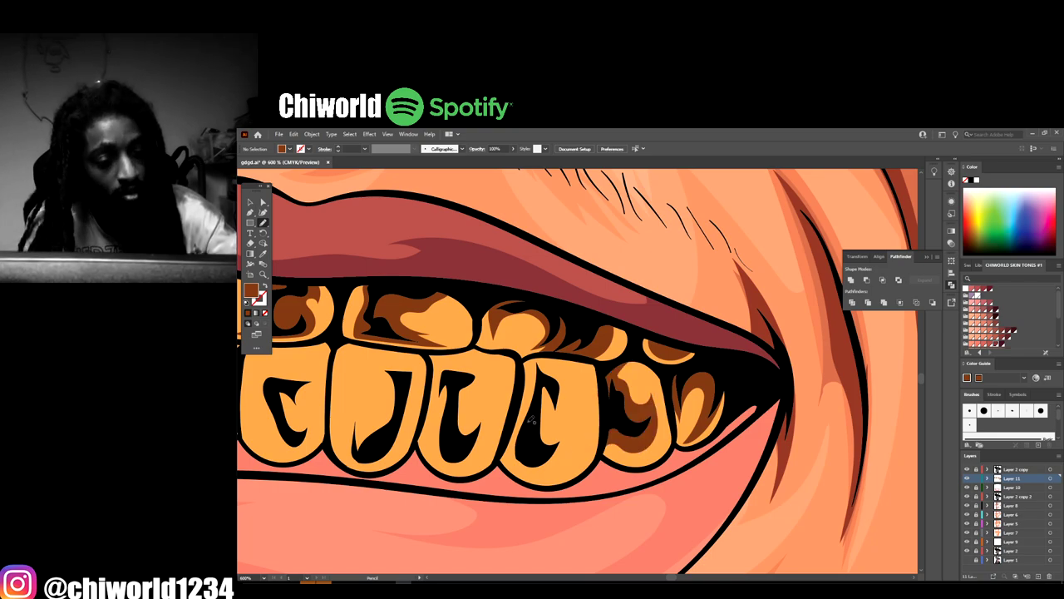
# Draw a dark brown shading shape around the black reflection on the third lower tooth from the right-hand mouth corner
pyautogui.moveTo(530, 427)
pyautogui.mouseDown()
pyautogui.moveTo(516, 445)
pyautogui.moveTo(539, 470)
pyautogui.mouseUp()
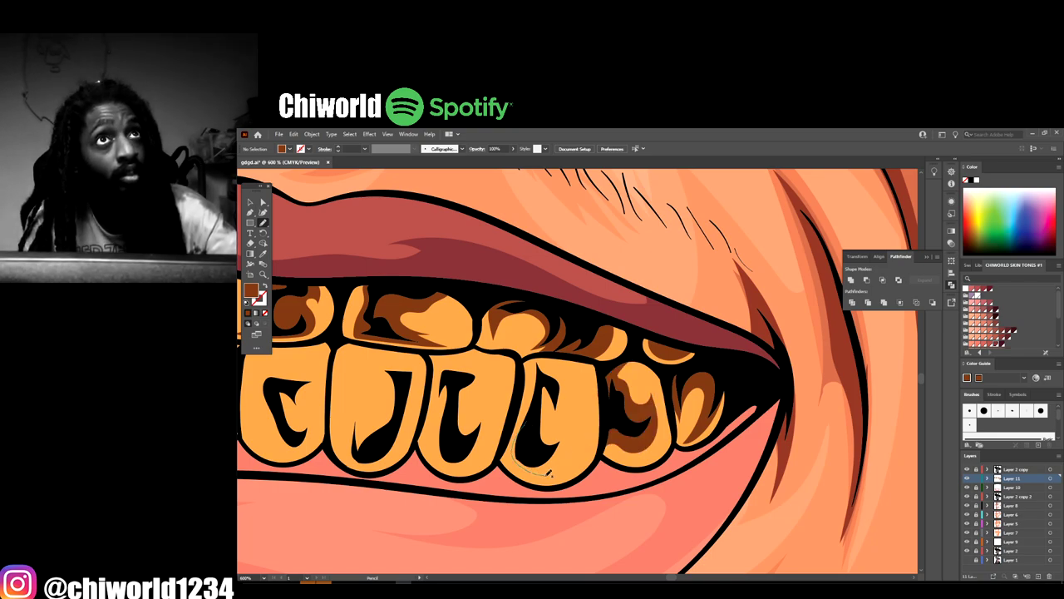
pyautogui.moveTo(572, 435); pyautogui.dragTo(578, 395)
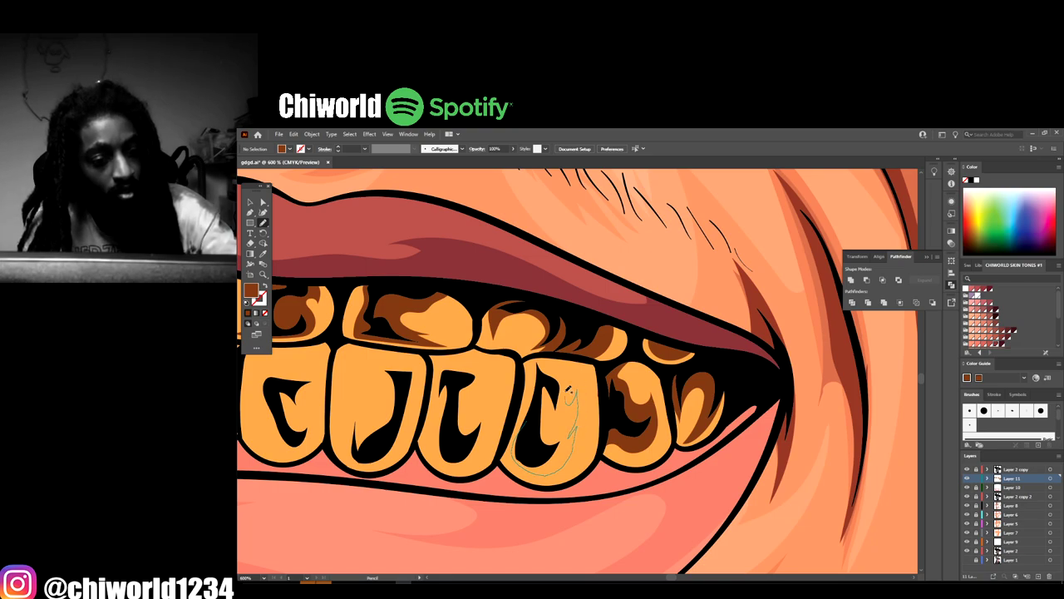
pyautogui.moveTo(536, 360); pyautogui.dragTo(528, 426)
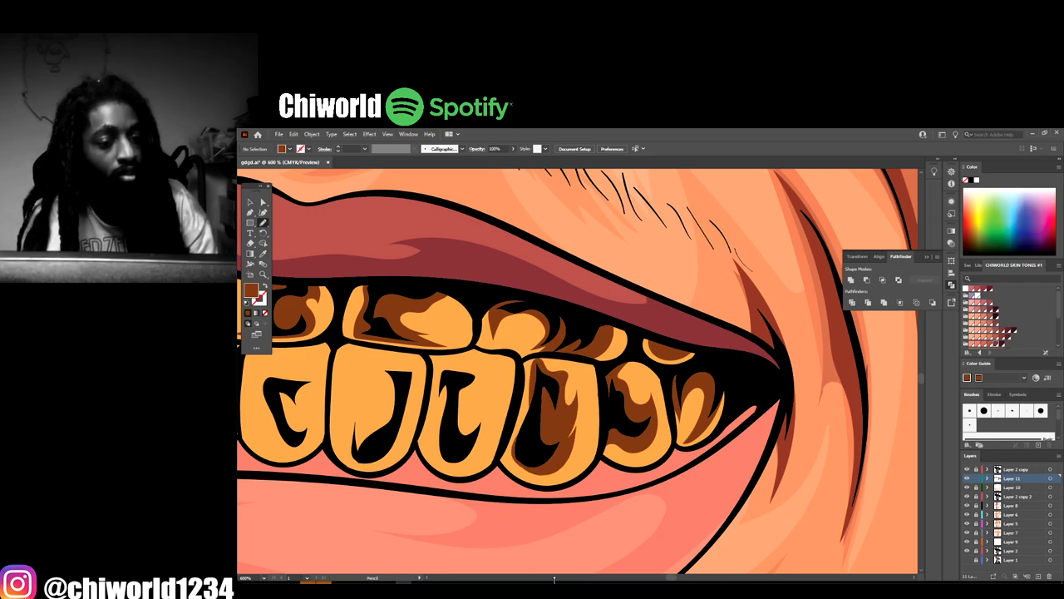
pyautogui.hotkey('ctrl', '-')
pyautogui.hotkey('ctrl', '-')
pyautogui.hotkey('ctrl', '-')
pyautogui.hotkey('ctrl', '-')
pyautogui.hotkey('ctrl', '=')
pyautogui.hotkey('ctrl', '=')
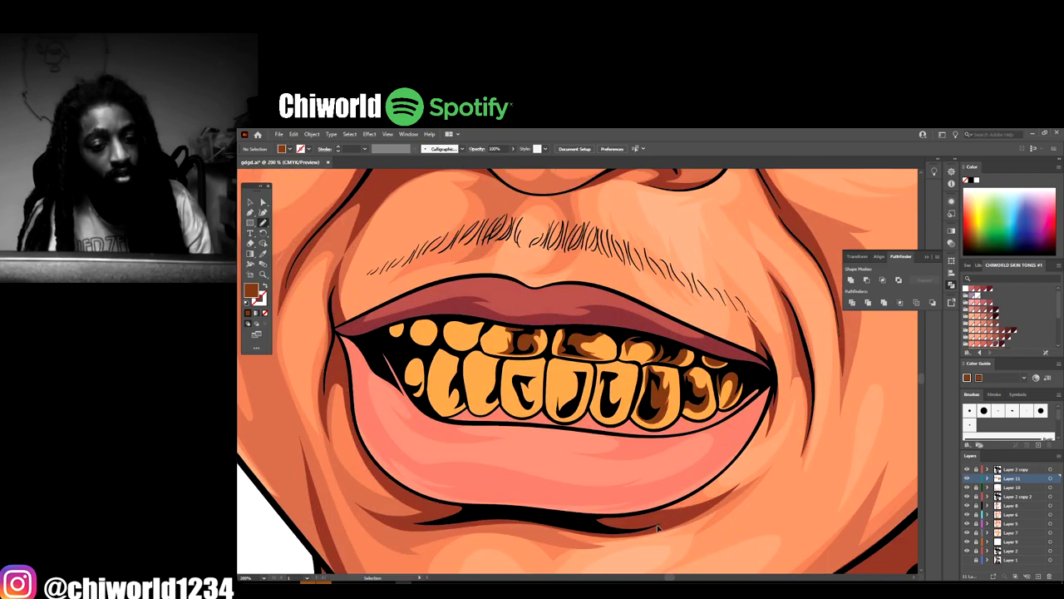
# Draw dark brown shading shapes around the black reflections on the fourth and fifth lower teeth from the right-hand mouth corner
pyautogui.hotkey('ctrl', '+')
pyautogui.hotkey('ctrl', '+')
pyautogui.hotkey('ctrl', '+')
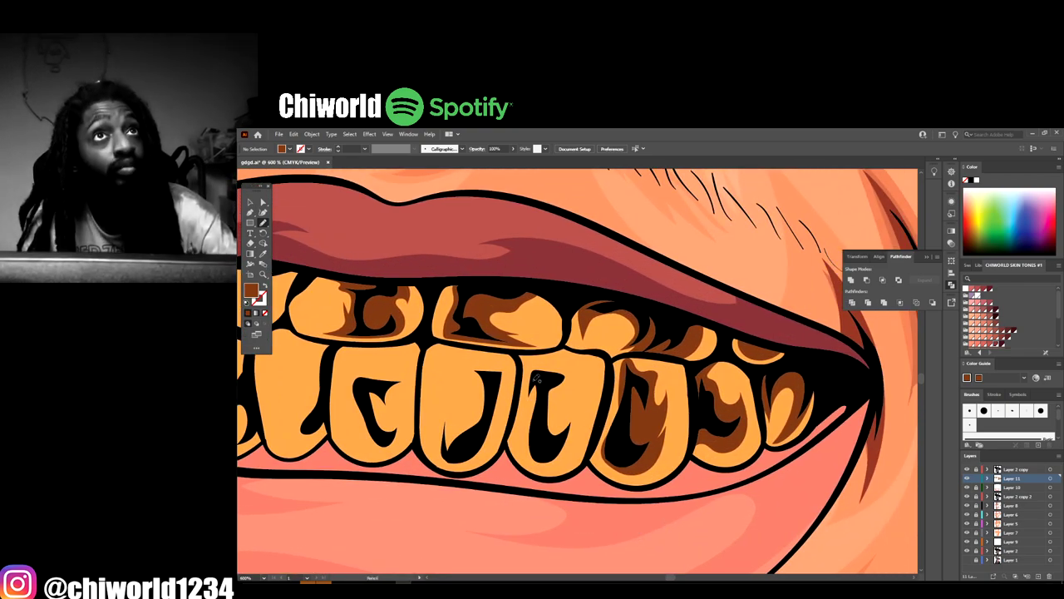
pyautogui.moveTo(525, 405)
pyautogui.mouseDown()
pyautogui.moveTo(530, 454)
pyautogui.moveTo(543, 468)
pyautogui.moveTo(565, 462)
pyautogui.moveTo(592, 394)
pyautogui.moveTo(566, 416)
pyautogui.moveTo(587, 383)
pyautogui.moveTo(565, 356)
pyautogui.moveTo(532, 357)
pyautogui.moveTo(526, 400)
pyautogui.mouseUp()
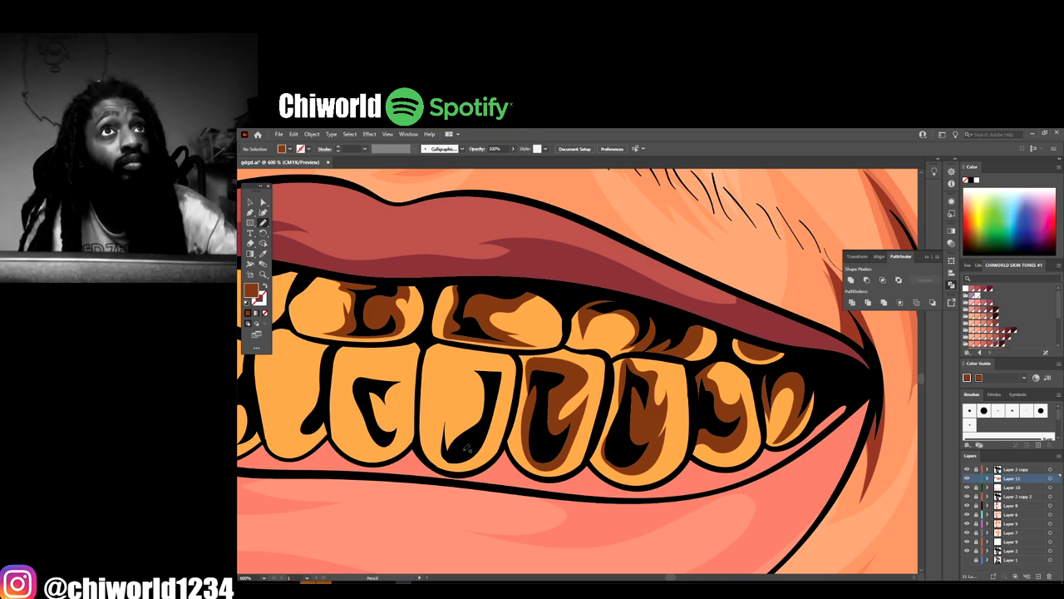
pyautogui.moveTo(463, 454)
pyautogui.mouseDown()
pyautogui.moveTo(508, 378)
pyautogui.moveTo(498, 360)
pyautogui.moveTo(469, 358)
pyautogui.moveTo(479, 394)
pyautogui.moveTo(461, 417)
pyautogui.moveTo(441, 413)
pyautogui.moveTo(437, 434)
pyautogui.moveTo(434, 409)
pyautogui.moveTo(433, 439)
pyautogui.moveTo(442, 459)
pyautogui.moveTo(475, 460)
pyautogui.mouseUp()
pyautogui.hotkey('ctrl', '-')
pyautogui.hotkey('ctrl', '-')
pyautogui.hotkey('ctrl', '-')
pyautogui.hotkey('ctrl', '-')
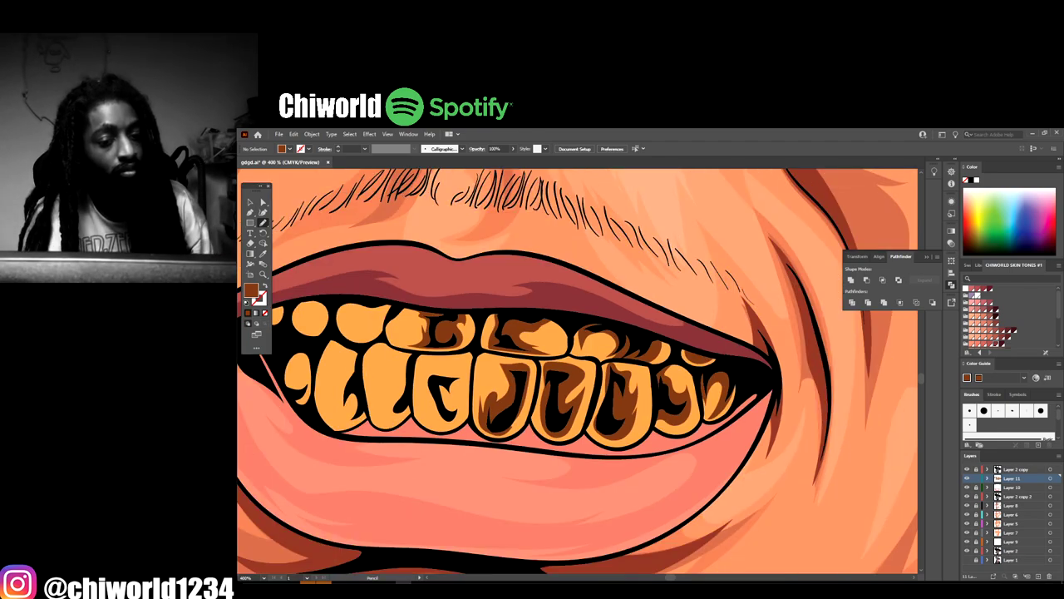
# Draw a dark brown shading shape around the black reflection on the next unshaded lower tooth left of the center
pyautogui.hotkey('ctrl', '=')
pyautogui.hotkey('ctrl', '=')
pyautogui.hotkey('ctrl', '=')
pyautogui.hotkey('ctrl', '=')
pyautogui.hscroll(-2, 581, 556)
pyautogui.scroll(2, 582, 549)
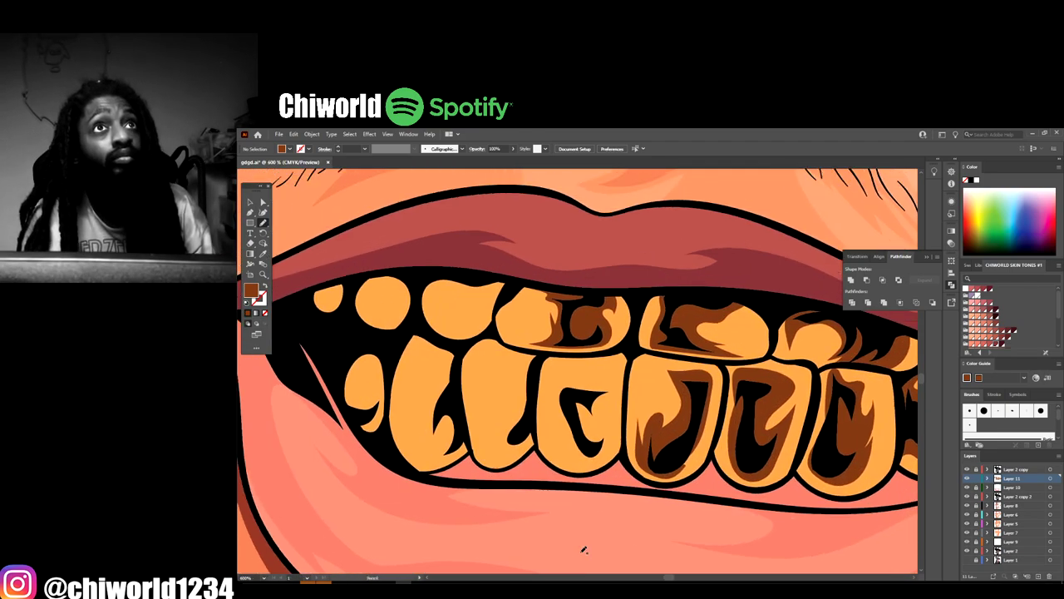
pyautogui.moveTo(571, 434)
pyautogui.mouseDown()
pyautogui.moveTo(603, 468)
pyautogui.moveTo(619, 397)
pyautogui.moveTo(600, 367)
pyautogui.moveTo(556, 395)
pyautogui.moveTo(566, 425)
pyautogui.mouseUp()
pyautogui.hotkey('ctrl', '-')
pyautogui.hotkey('ctrl', '-')
pyautogui.hotkey('ctrl', '-')
pyautogui.hotkey('ctrl', '-')
pyautogui.hotkey('ctrl', '-')
pyautogui.hotkey('ctrl', '-')
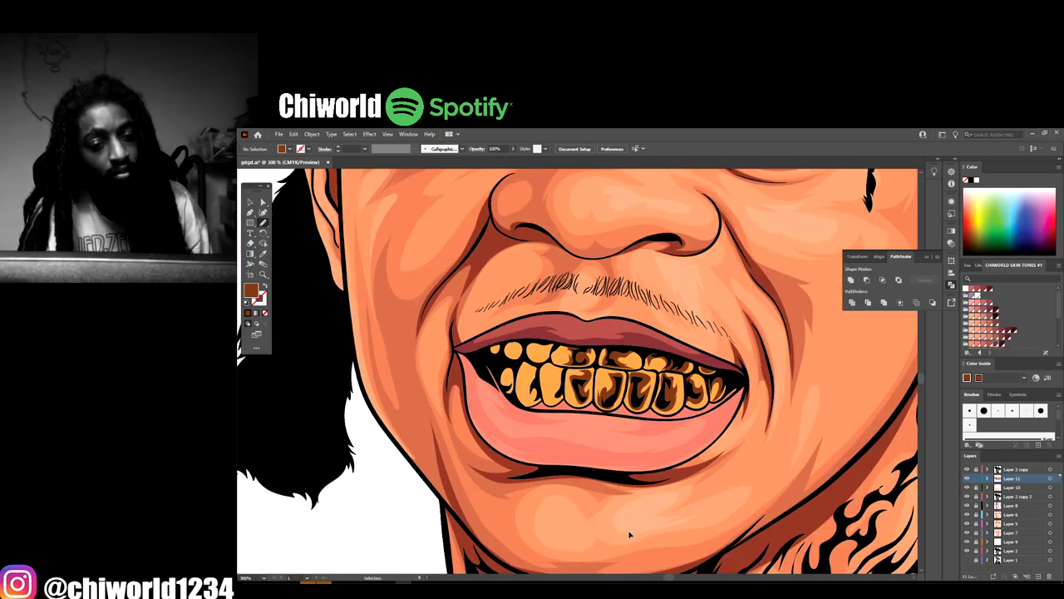
# Draw dark brown shading shapes on the three leftmost lower teeth and the four leftmost upper teeth
pyautogui.moveTo(603, 507); pyautogui.dragTo(624, 527)
pyautogui.hotkey('ctrl', '+')
pyautogui.hotkey('ctrl', '+')
pyautogui.scroll(6, 624, 526)
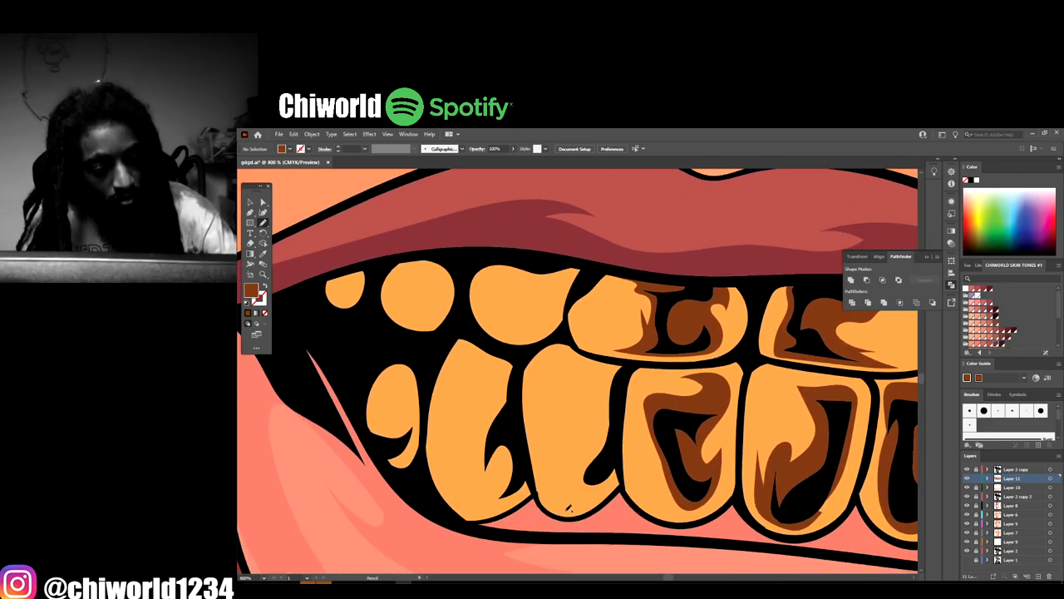
pyautogui.moveTo(568, 509)
pyautogui.mouseDown()
pyautogui.moveTo(622, 483)
pyautogui.moveTo(628, 359)
pyautogui.moveTo(606, 368)
pyautogui.moveTo(595, 427)
pyautogui.moveTo(588, 434)
pyautogui.moveTo(585, 424)
pyautogui.moveTo(566, 458)
pyautogui.moveTo(571, 489)
pyautogui.moveTo(552, 520)
pyautogui.mouseUp()
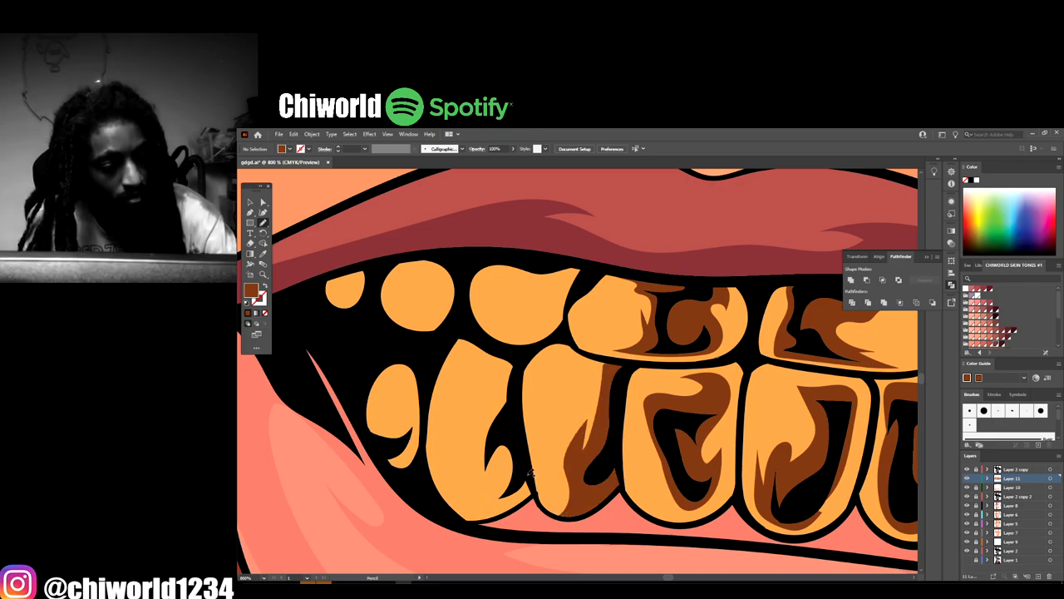
pyautogui.moveTo(530, 480)
pyautogui.mouseDown()
pyautogui.moveTo(499, 505)
pyautogui.moveTo(457, 498)
pyautogui.moveTo(509, 353)
pyautogui.moveTo(529, 478)
pyautogui.mouseUp()
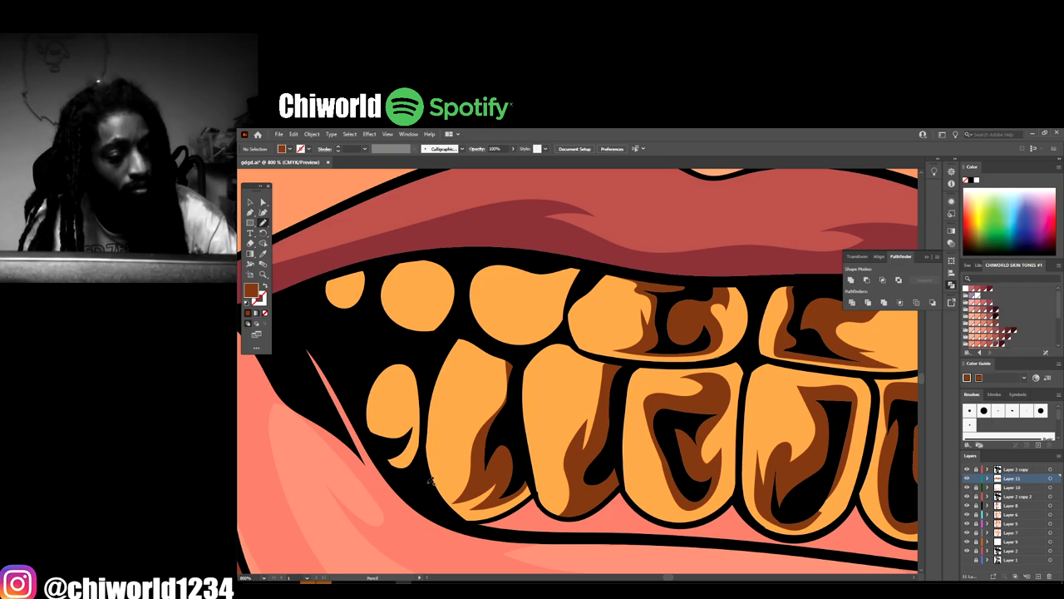
pyautogui.moveTo(429, 486)
pyautogui.mouseDown()
pyautogui.moveTo(424, 365)
pyautogui.moveTo(379, 414)
pyautogui.moveTo(359, 399)
pyautogui.moveTo(422, 488)
pyautogui.mouseUp()
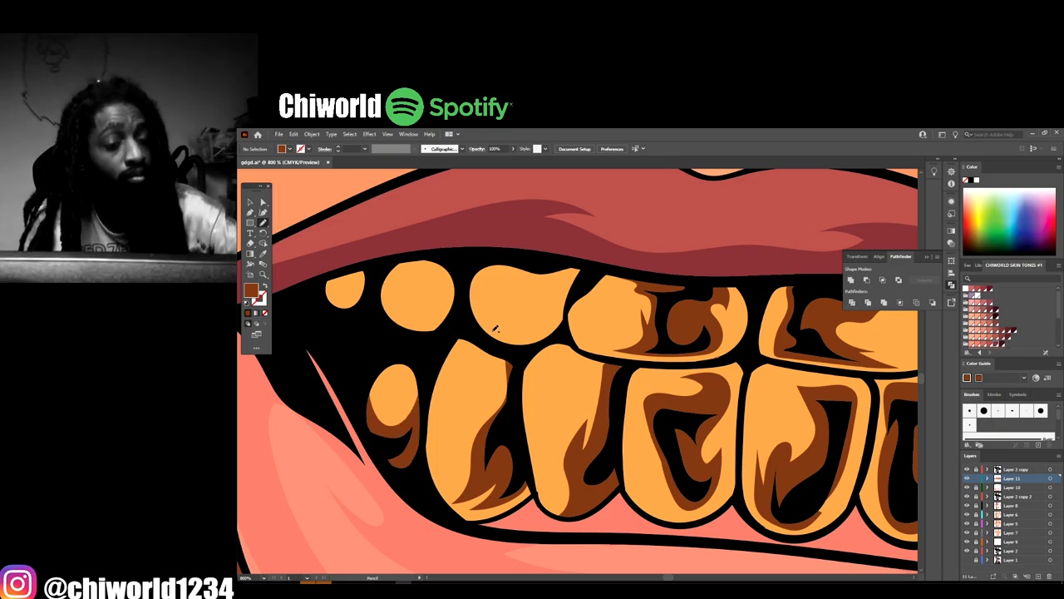
pyautogui.moveTo(580, 276)
pyautogui.mouseDown()
pyautogui.moveTo(537, 282)
pyautogui.moveTo(532, 311)
pyautogui.moveTo(516, 287)
pyautogui.moveTo(517, 306)
pyautogui.moveTo(508, 277)
pyautogui.moveTo(484, 268)
pyautogui.moveTo(461, 292)
pyautogui.moveTo(460, 323)
pyautogui.moveTo(419, 341)
pyautogui.moveTo(398, 341)
pyautogui.moveTo(433, 304)
pyautogui.moveTo(418, 275)
pyautogui.moveTo(378, 291)
pyautogui.moveTo(367, 329)
pyautogui.moveTo(331, 326)
pyautogui.moveTo(349, 293)
pyautogui.moveTo(320, 286)
pyautogui.moveTo(397, 252)
pyautogui.moveTo(445, 248)
pyautogui.moveTo(612, 268)
pyautogui.mouseUp()
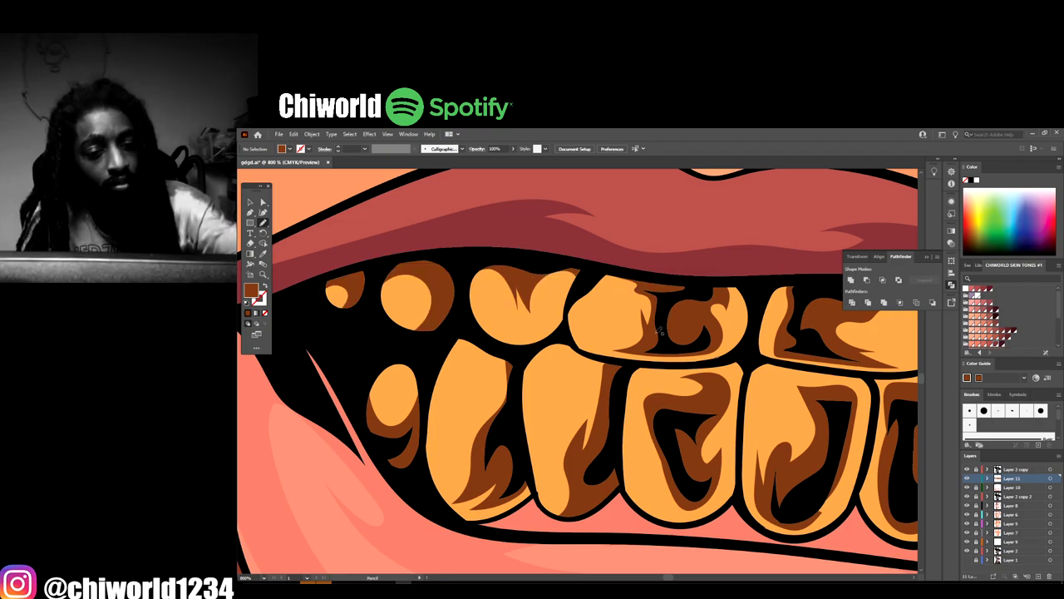
pyautogui.moveTo(657, 340)
pyautogui.mouseDown()
pyautogui.moveTo(609, 335)
pyautogui.moveTo(596, 310)
pyautogui.moveTo(596, 289)
pyautogui.moveTo(619, 270)
pyautogui.moveTo(588, 275)
pyautogui.moveTo(584, 333)
pyautogui.moveTo(599, 348)
pyautogui.moveTo(652, 362)
pyautogui.mouseUp()
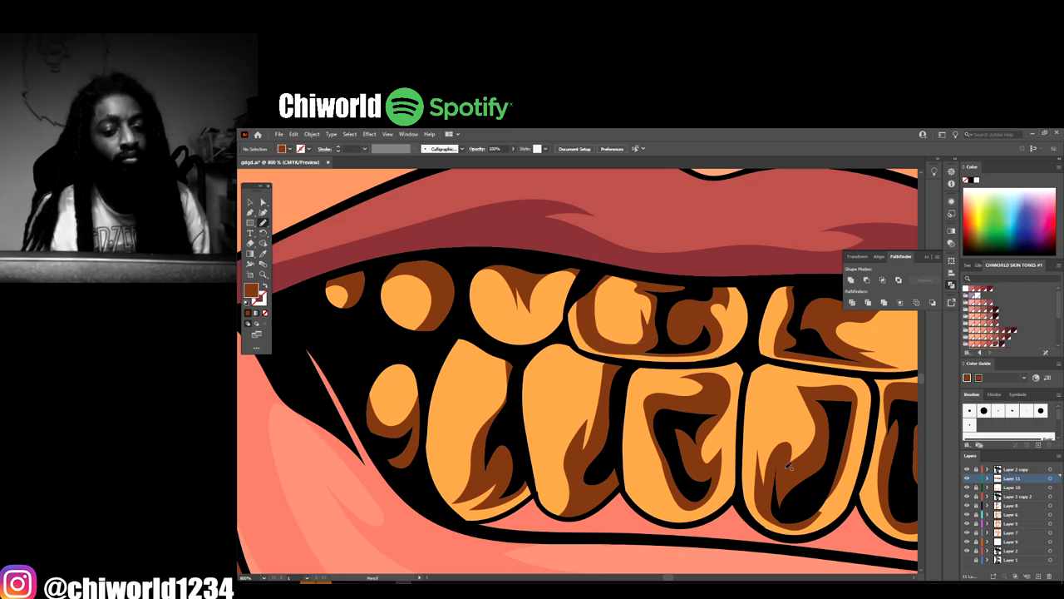
# Examine the brown tooth shading in the context of the whole portrait
pyautogui.hotkey('ctrl', '-')
pyautogui.hotkey('ctrl', '-')
pyautogui.hotkey('ctrl', '-')
pyautogui.hotkey('ctrl', '-')
pyautogui.hotkey('ctrl', '-')
pyautogui.hotkey('ctrl', '-')
pyautogui.hotkey('ctrl', '-')
pyautogui.hotkey('ctrl', '-')
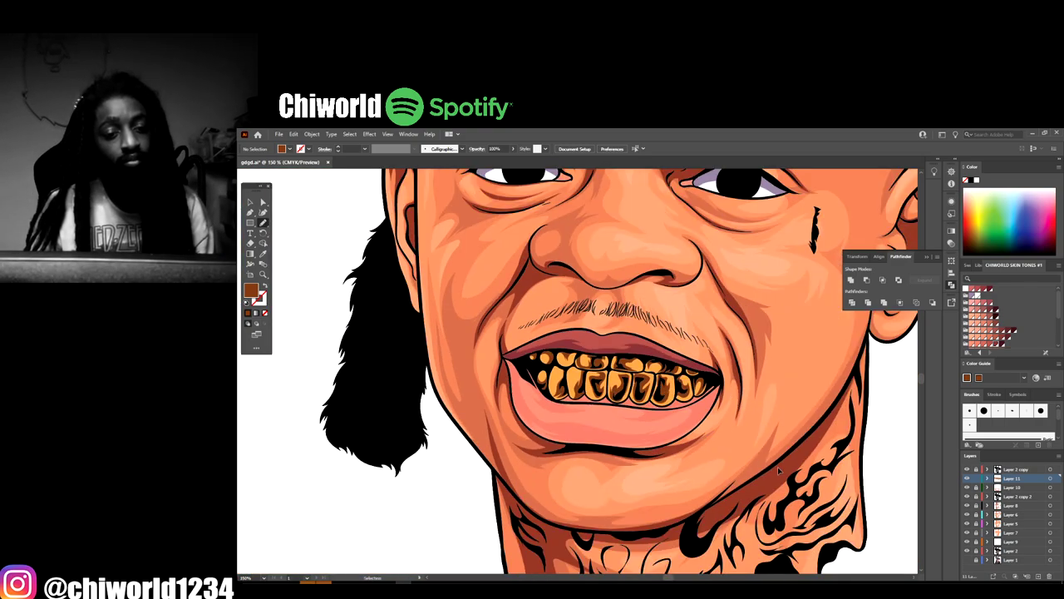
pyautogui.hotkey('ctrl', '-')
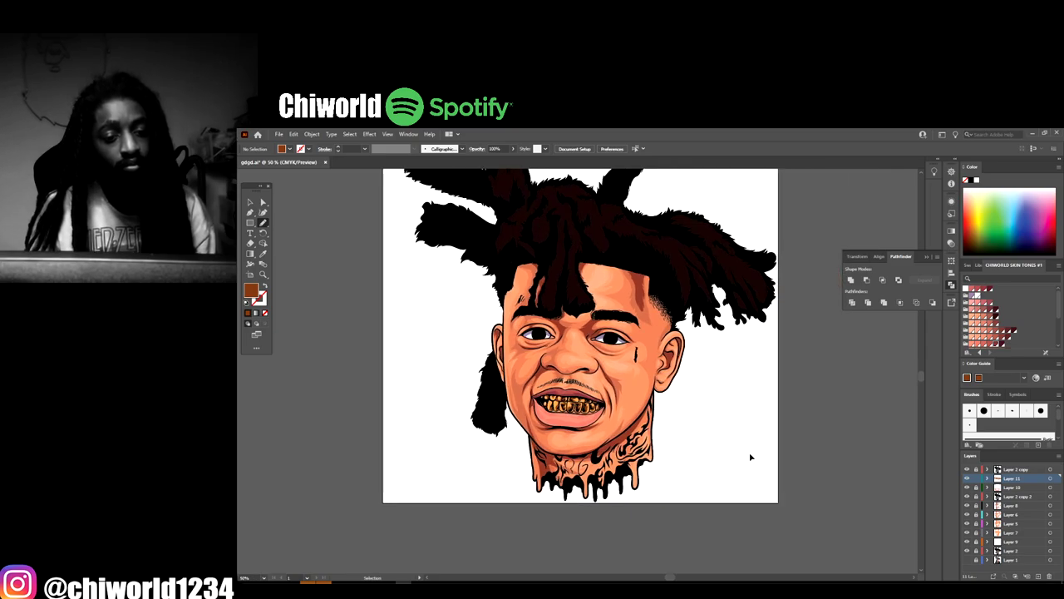
pyautogui.hotkey('ctrl', '+')
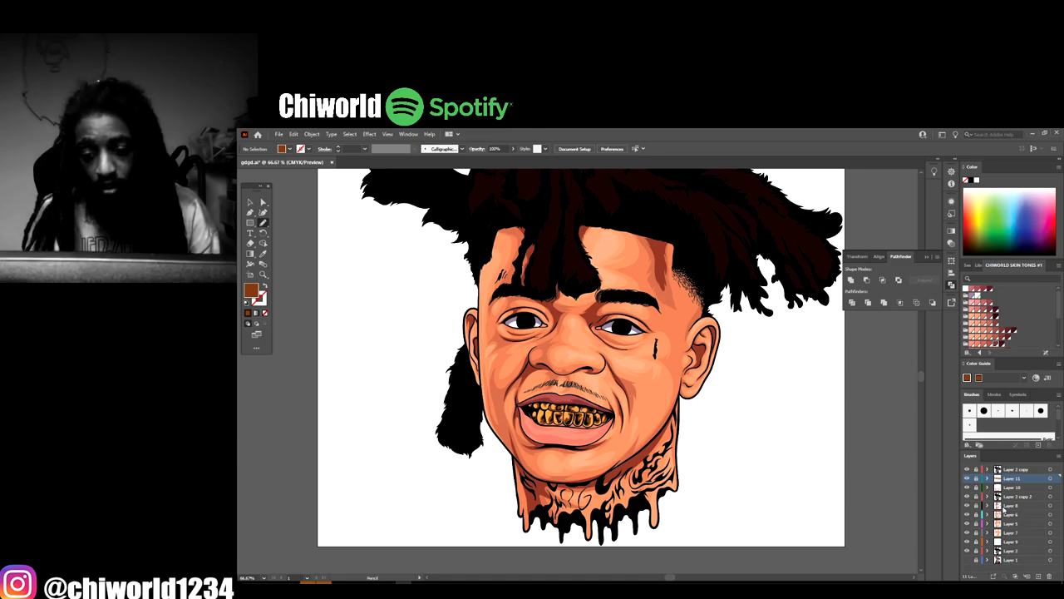
# Create a new layer for lighter tooth shading and place it directly below Layer 11
pyautogui.click(1038, 576)
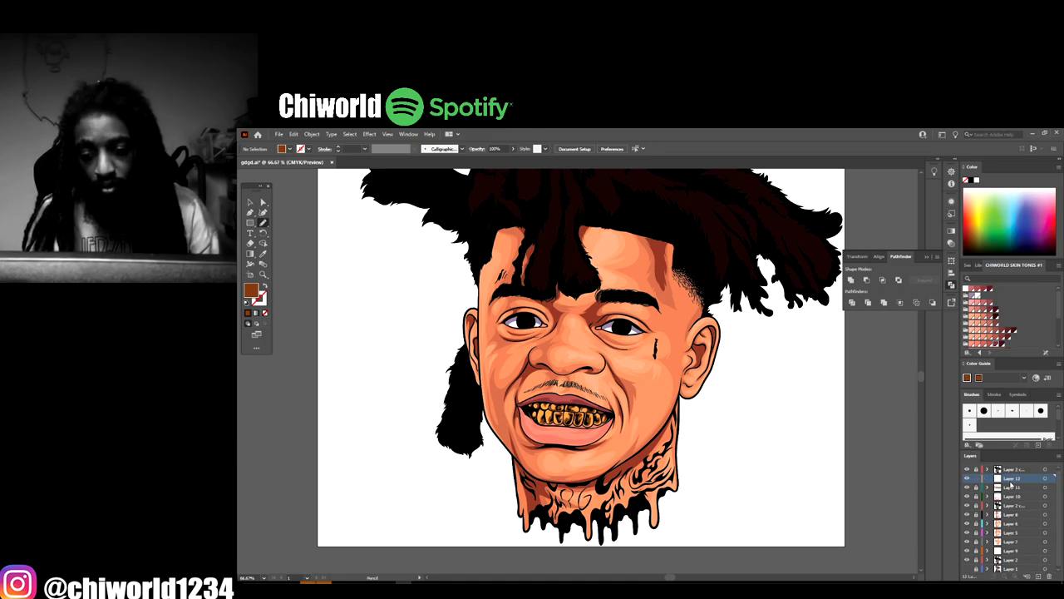
pyautogui.moveTo(1011, 480); pyautogui.dragTo(1010, 492)
# Sample the gold of the teeth and set the fill to a deeper orange, E58025
pyautogui.scroll(-3, 840, 531)
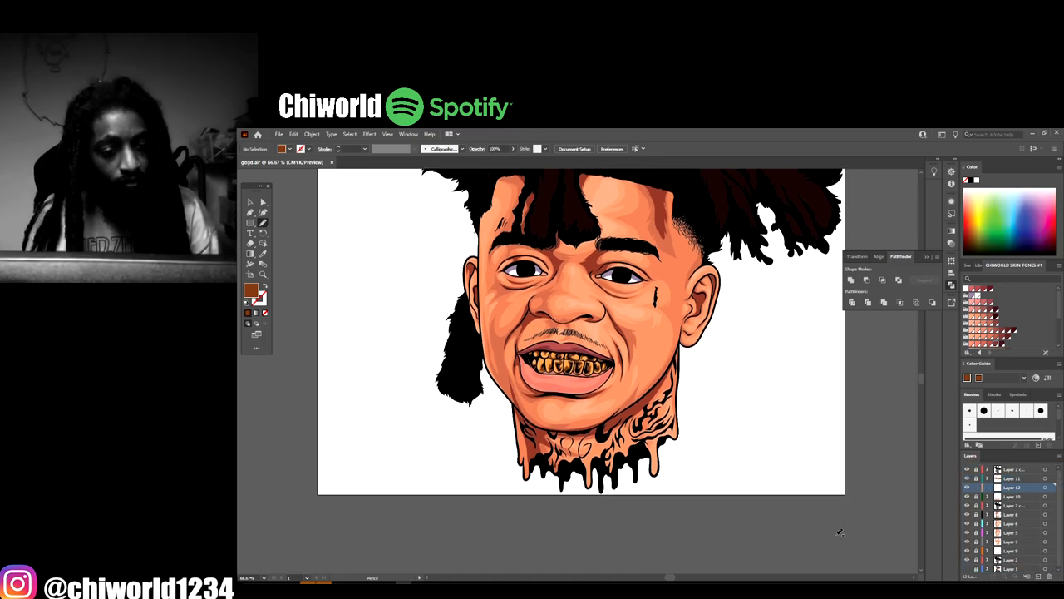
pyautogui.hotkey('ctrl', '+')
pyautogui.hotkey('ctrl', '+')
pyautogui.hotkey('ctrl', '+')
pyautogui.hscroll(-2, 848, 532)
pyautogui.scroll(3, 848, 531)
pyautogui.hotkey('ctrl', '+')
pyautogui.hotkey('ctrl', '+')
pyautogui.hotkey('ctrl', '+')
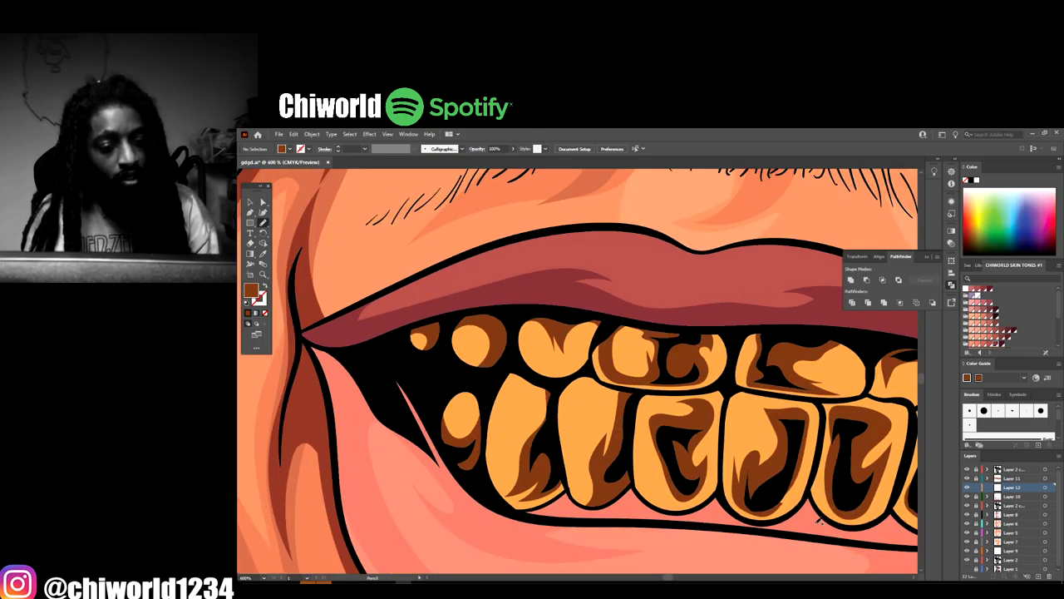
pyautogui.click(263, 254)
pyautogui.click(525, 411)
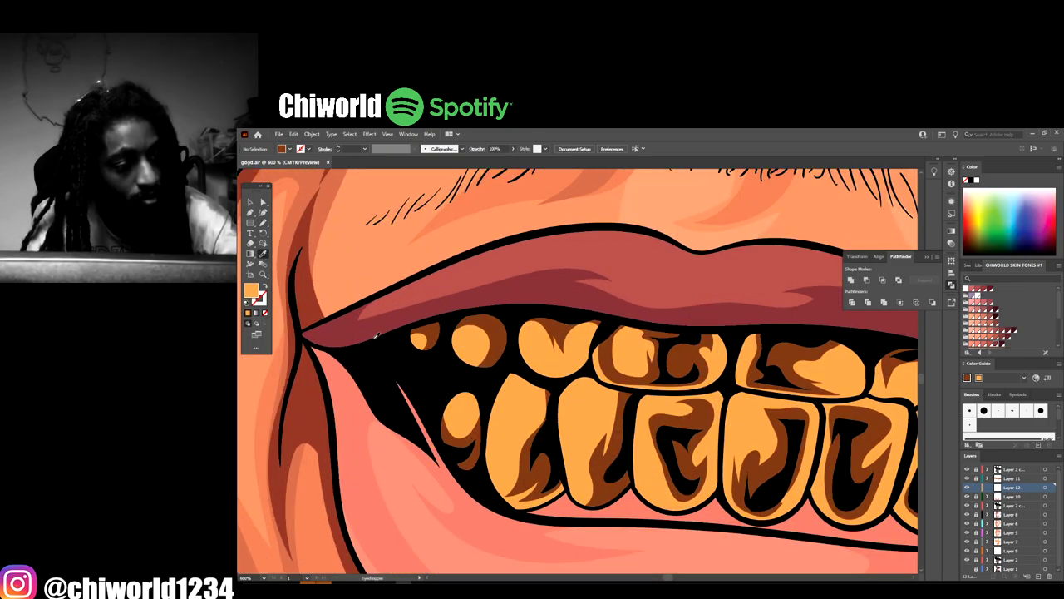
pyautogui.doubleClick(250, 289)
pyautogui.moveTo(619, 309); pyautogui.dragTo(630, 311)
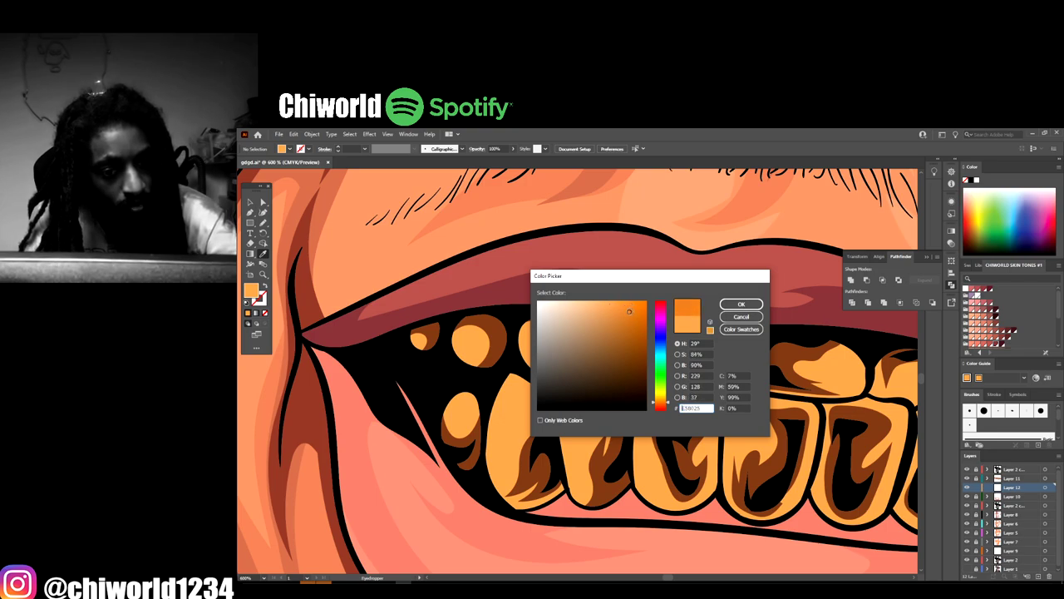
pyautogui.click(741, 304)
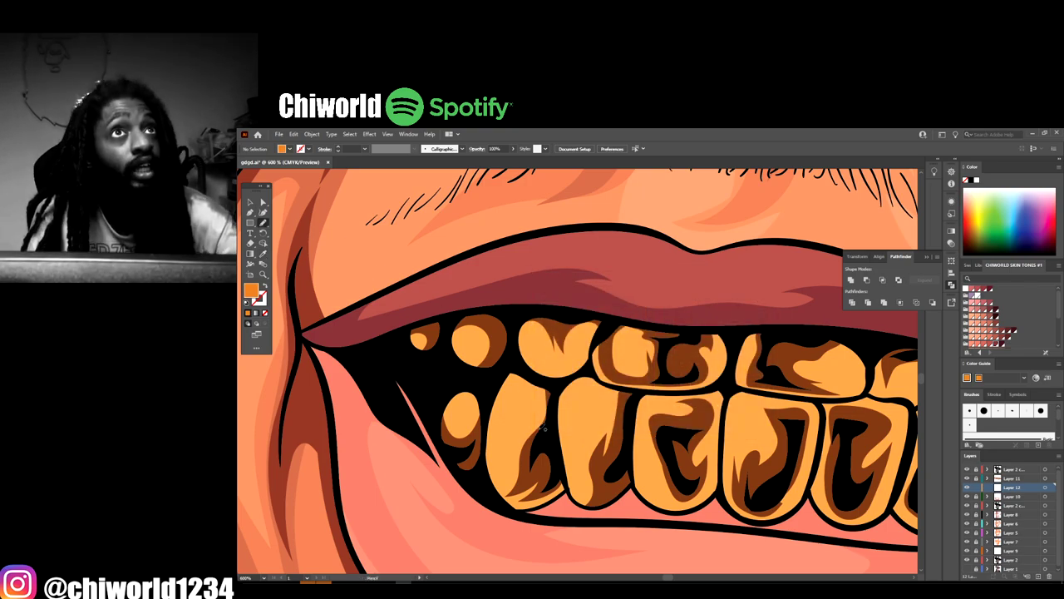
# Draw orange shading shapes on the third lower tooth and the third and fourth upper teeth from the left-hand mouth corner
pyautogui.scroll(-1, 552, 403)
pyautogui.moveTo(604, 453)
pyautogui.mouseDown()
pyautogui.moveTo(586, 464)
pyautogui.moveTo(565, 442)
pyautogui.mouseUp()
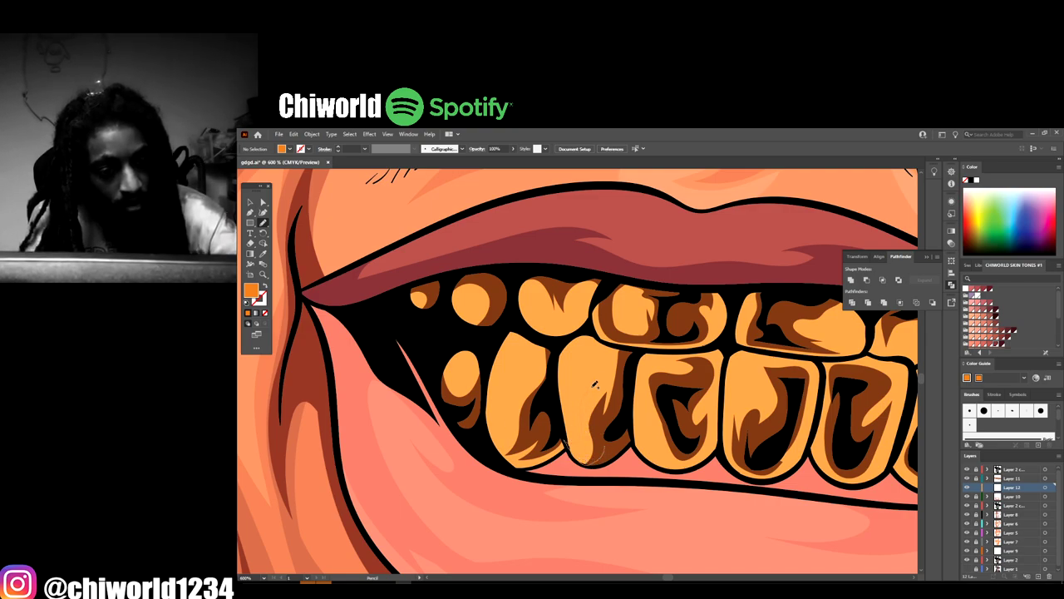
pyautogui.moveTo(604, 331); pyautogui.dragTo(632, 363)
pyautogui.scroll(1, 582, 330)
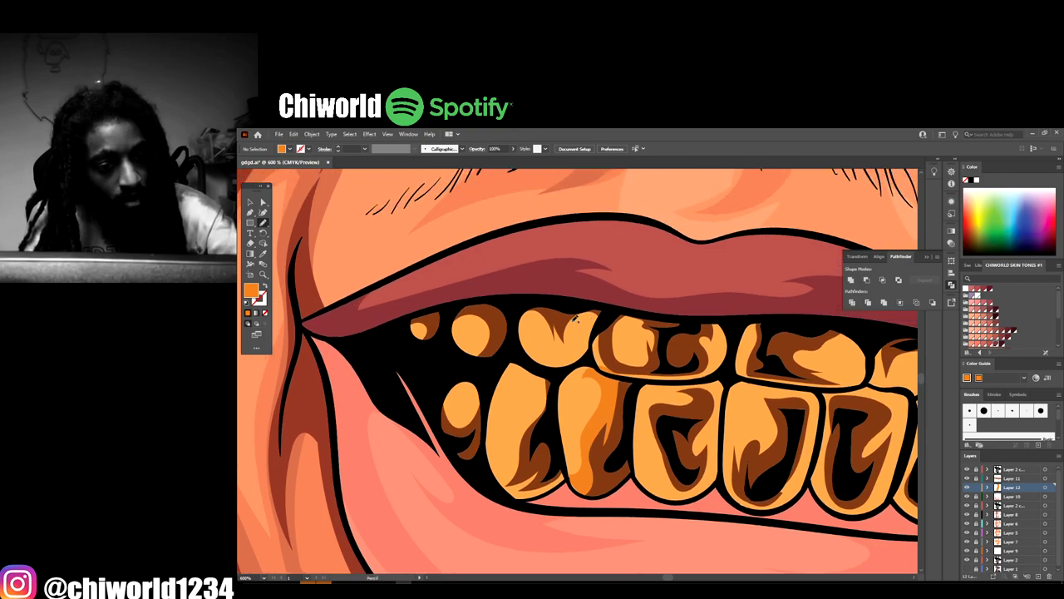
pyautogui.moveTo(625, 319)
pyautogui.mouseDown()
pyautogui.moveTo(699, 325)
pyautogui.moveTo(673, 364)
pyautogui.moveTo(623, 377)
pyautogui.mouseUp()
pyautogui.moveTo(549, 353)
pyautogui.mouseDown()
pyautogui.moveTo(596, 349)
pyautogui.moveTo(606, 309)
pyautogui.moveTo(545, 301)
pyautogui.moveTo(535, 324)
pyautogui.mouseUp()
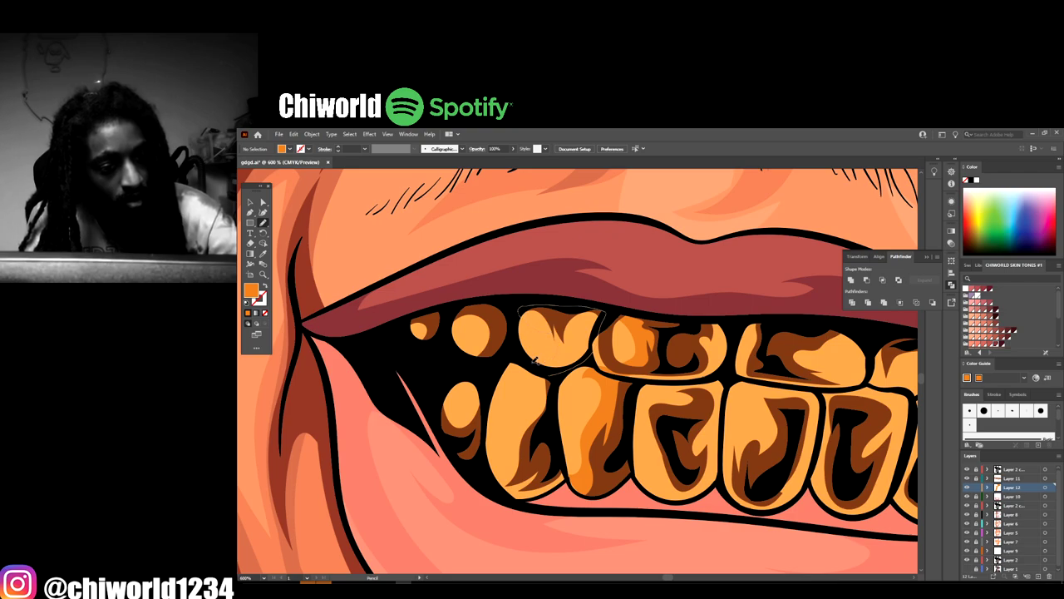
pyautogui.moveTo(534, 362); pyautogui.dragTo(544, 371)
# Draw orange shading shapes on the two leftmost lower teeth and the second upper tooth from the left-hand mouth corner
pyautogui.moveTo(551, 415)
pyautogui.mouseDown()
pyautogui.moveTo(553, 375)
pyautogui.moveTo(522, 369)
pyautogui.mouseUp()
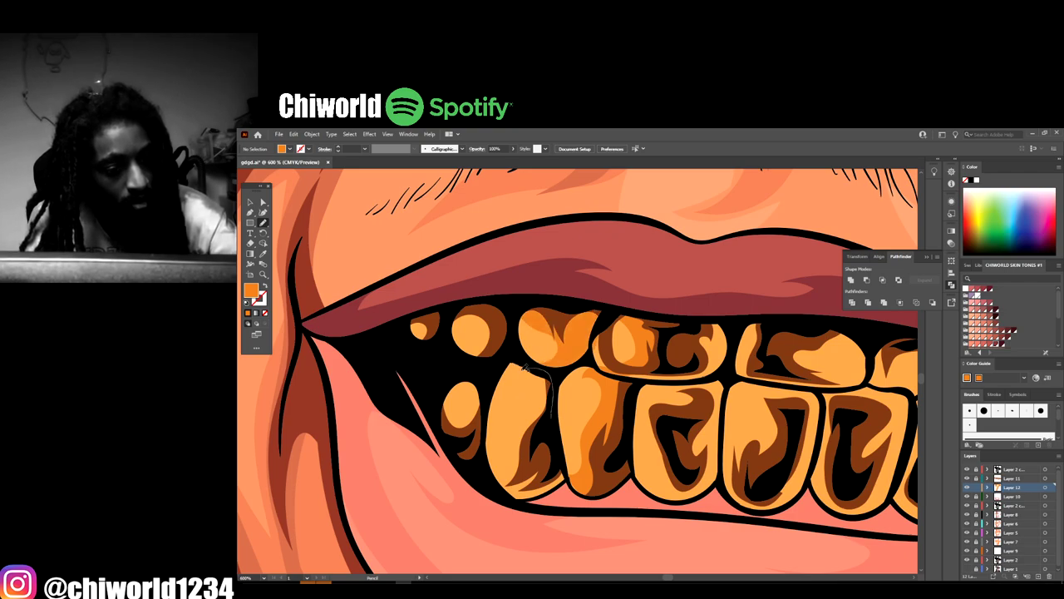
pyautogui.moveTo(500, 474)
pyautogui.mouseDown()
pyautogui.moveTo(526, 499)
pyautogui.moveTo(549, 418)
pyautogui.mouseUp()
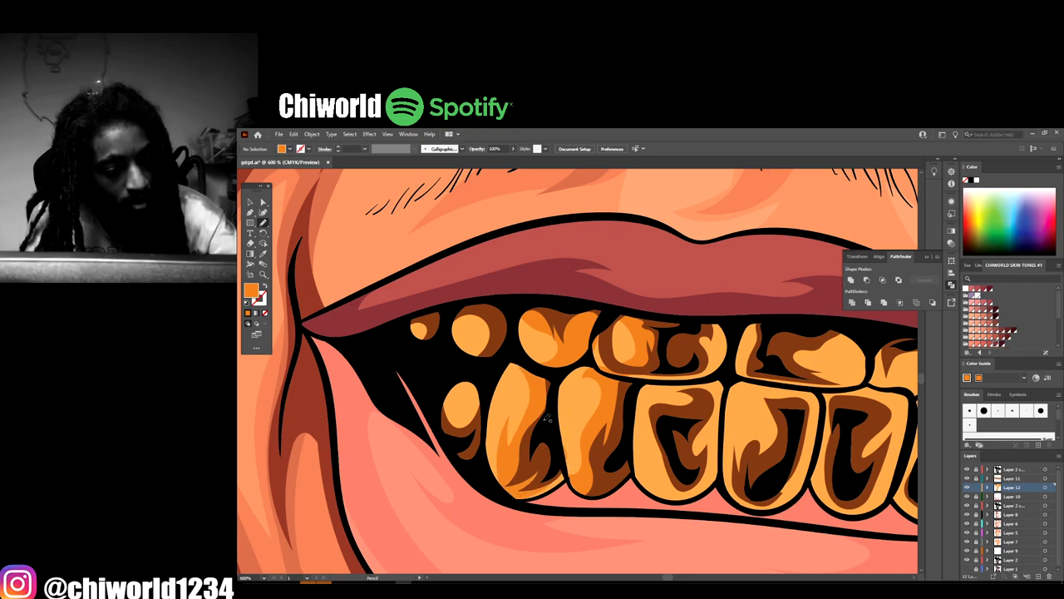
pyautogui.moveTo(494, 350)
pyautogui.mouseDown()
pyautogui.moveTo(450, 344)
pyautogui.moveTo(482, 324)
pyautogui.moveTo(470, 308)
pyautogui.moveTo(472, 357)
pyautogui.mouseUp()
pyautogui.moveTo(456, 416); pyautogui.dragTo(465, 437)
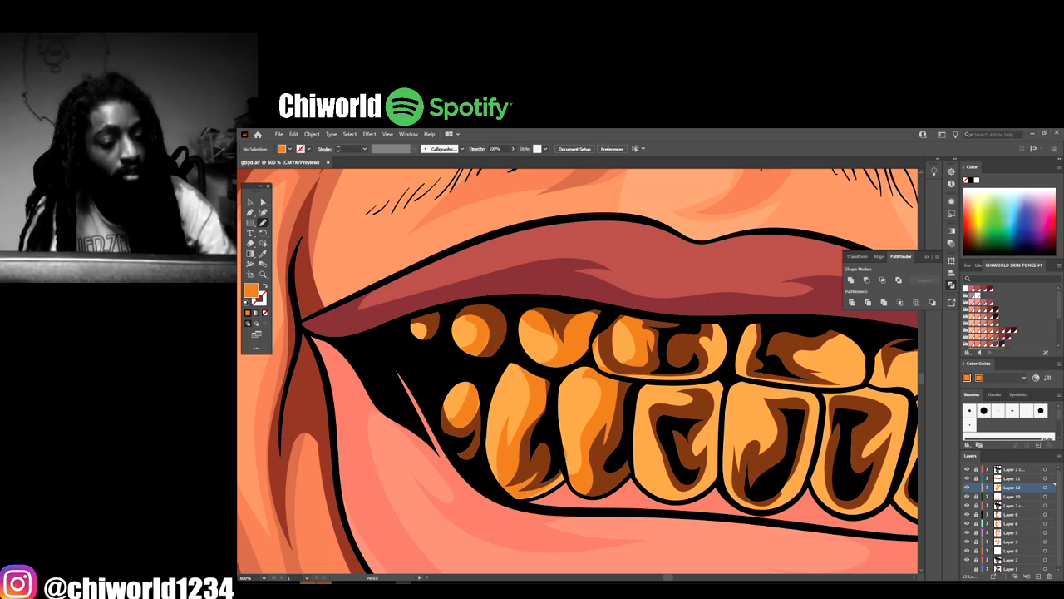
# Draw orange shading shapes on the wide central upper tooth and the central lower tooth beneath it
pyautogui.hotkey('ctrl', '-')
pyautogui.hotkey('ctrl', '-')
pyautogui.hotkey('ctrl', '-')
pyautogui.scroll(-2, 715, 525)
pyautogui.scroll(5, 711, 512)
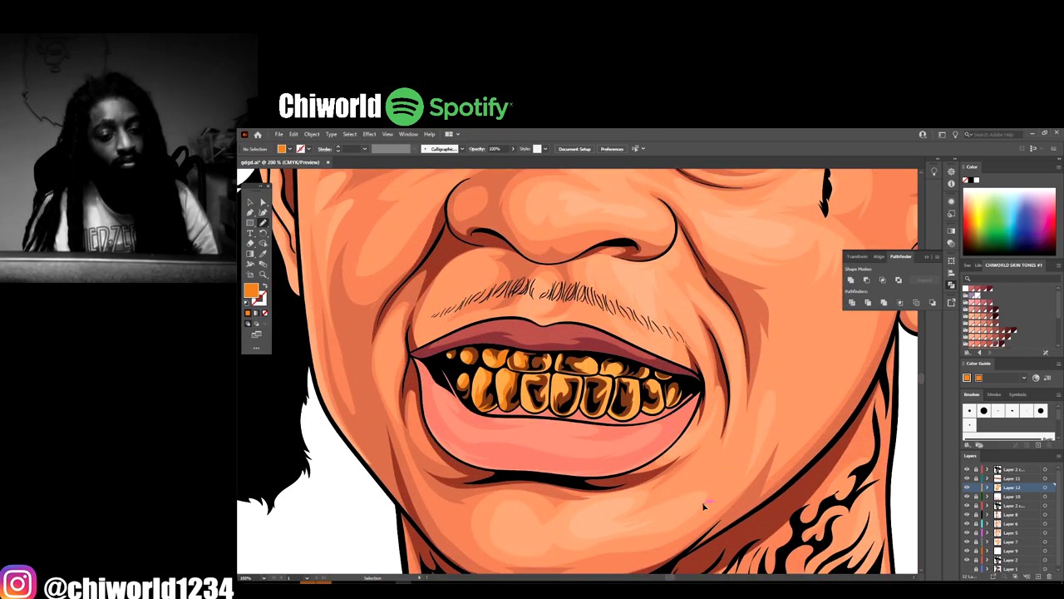
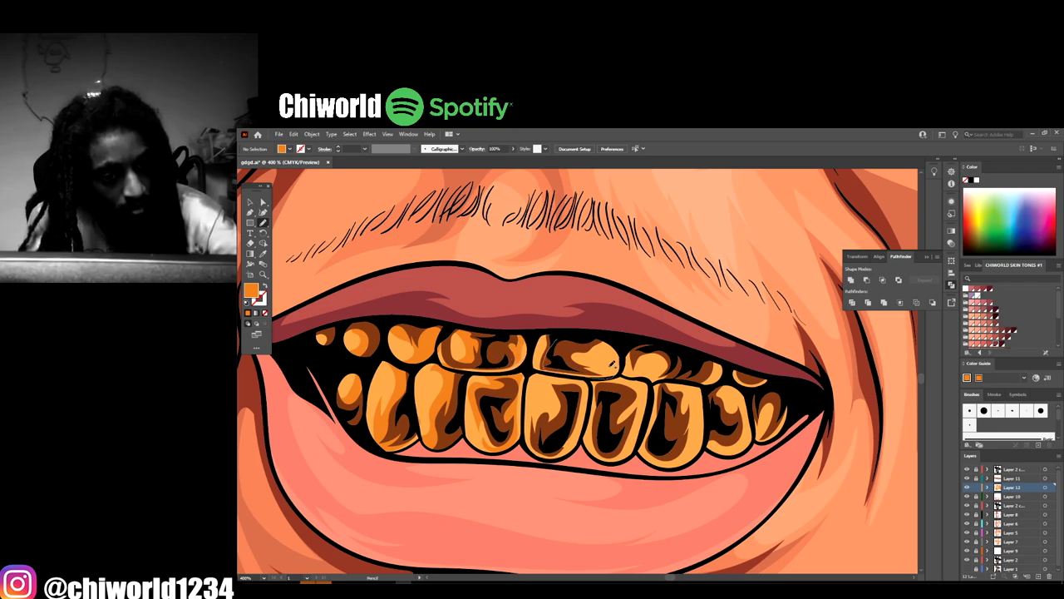
pyautogui.moveTo(613, 346); pyautogui.dragTo(539, 363)
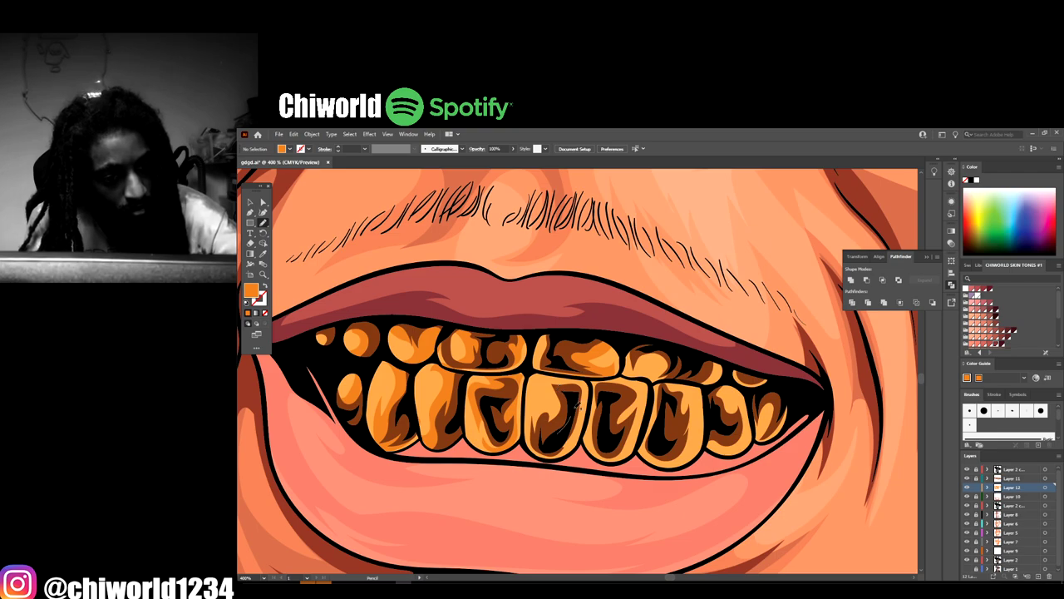
pyautogui.moveTo(535, 436); pyautogui.dragTo(564, 424)
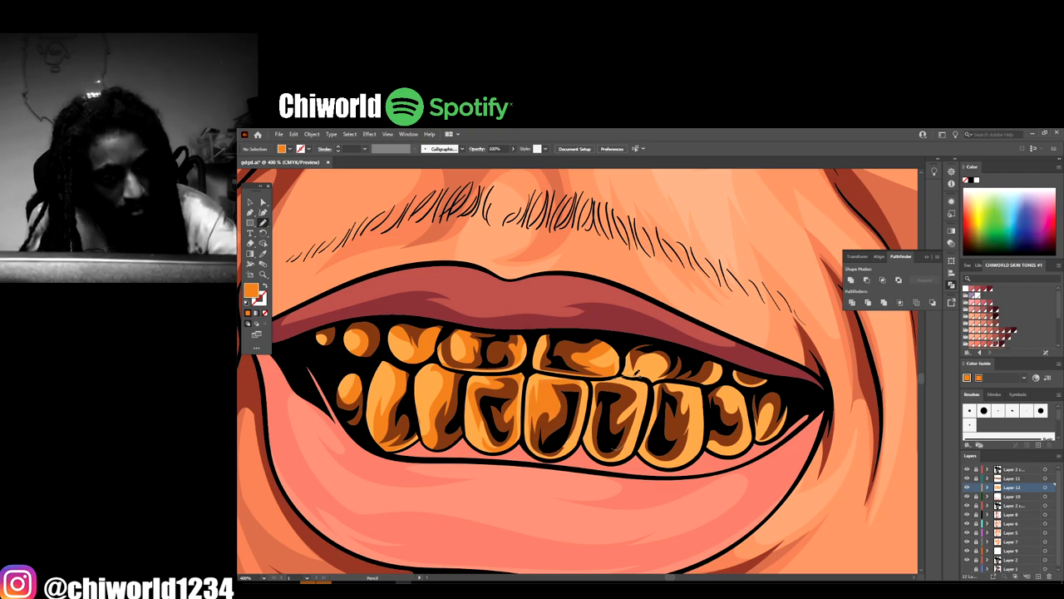
# Draw orange shading shapes on the remaining upper and lower teeth toward the right-hand mouth corner
pyautogui.moveTo(635, 375)
pyautogui.mouseDown()
pyautogui.moveTo(669, 350)
pyautogui.moveTo(636, 341)
pyautogui.moveTo(628, 366)
pyautogui.moveTo(597, 385)
pyautogui.moveTo(596, 443)
pyautogui.moveTo(622, 438)
pyautogui.mouseUp()
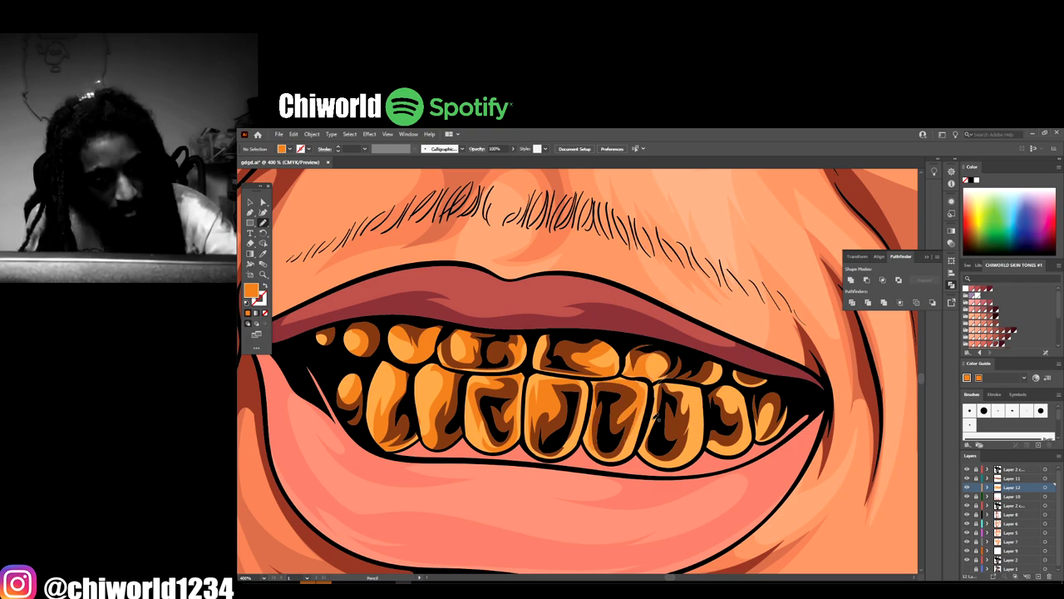
pyautogui.moveTo(695, 401)
pyautogui.mouseDown()
pyautogui.moveTo(711, 433)
pyautogui.moveTo(726, 449)
pyautogui.moveTo(753, 437)
pyautogui.moveTo(734, 382)
pyautogui.moveTo(702, 373)
pyautogui.mouseUp()
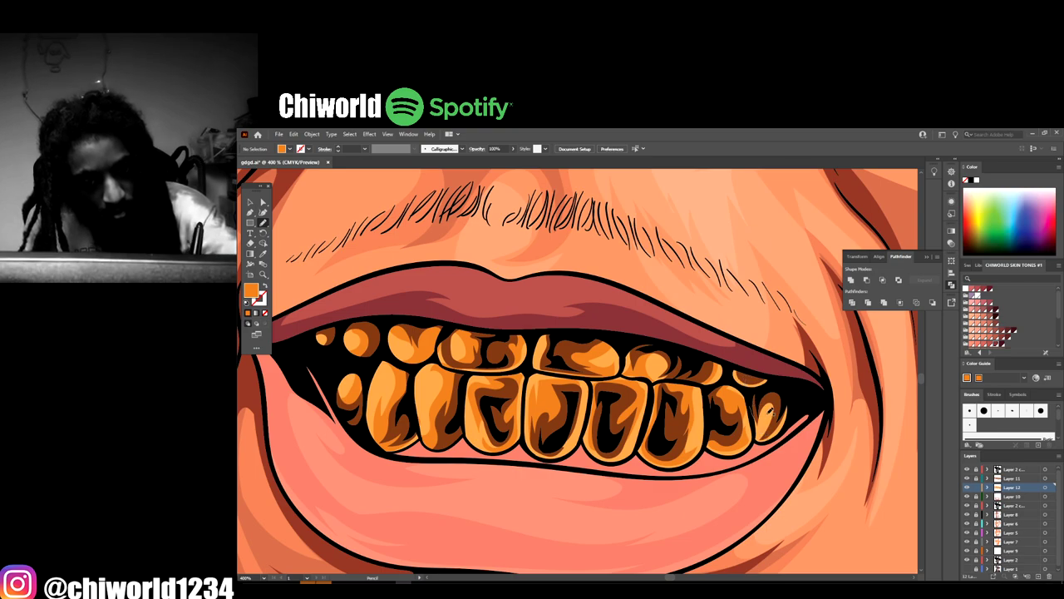
pyautogui.moveTo(769, 413)
pyautogui.mouseDown()
pyautogui.moveTo(790, 407)
pyautogui.moveTo(740, 371)
pyautogui.moveTo(733, 378)
pyautogui.mouseUp()
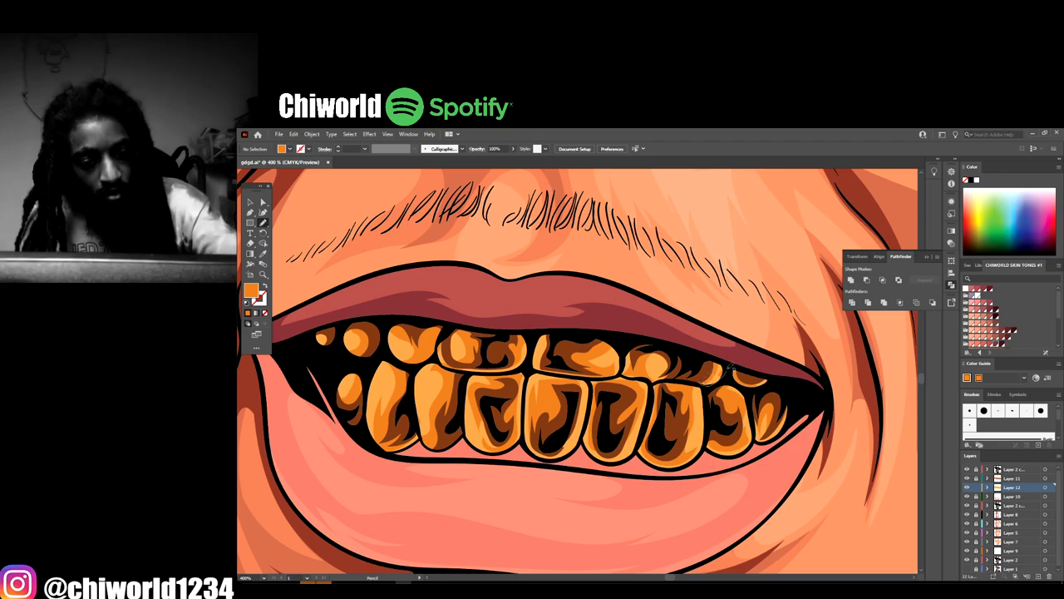
# Examine the whole portrait with the orange tooth shading in place
pyautogui.hotkey('ctrl', '-')
pyautogui.hotkey('ctrl', '-')
pyautogui.hotkey('ctrl', '-')
pyautogui.hotkey('ctrl', '-')
pyautogui.hotkey('ctrl', '-')
pyautogui.hotkey('ctrl', '-')
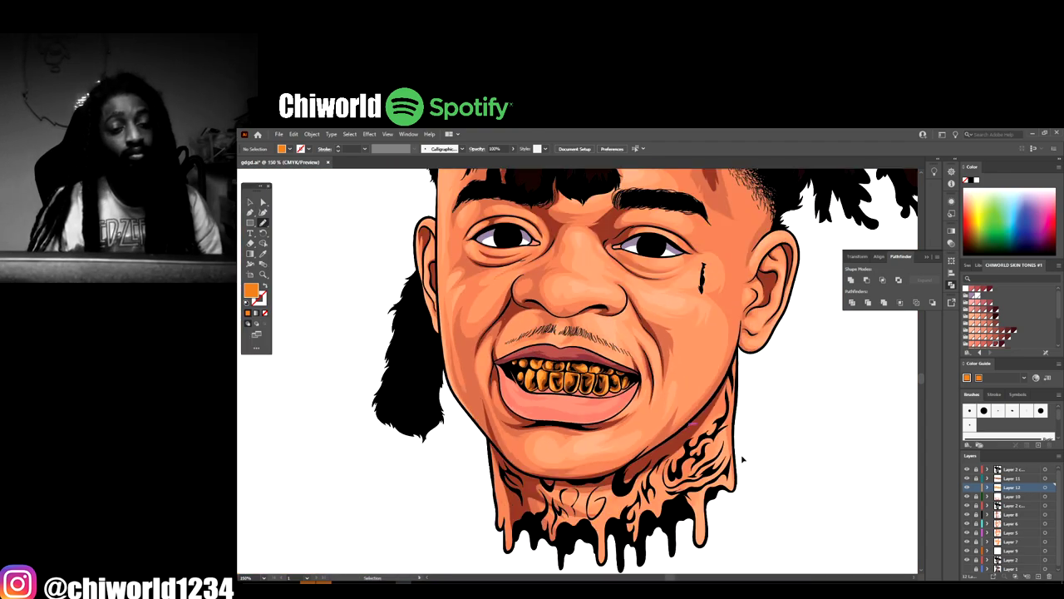
pyautogui.scroll(1, 720, 442)
pyautogui.hotkey('ctrl', '+')
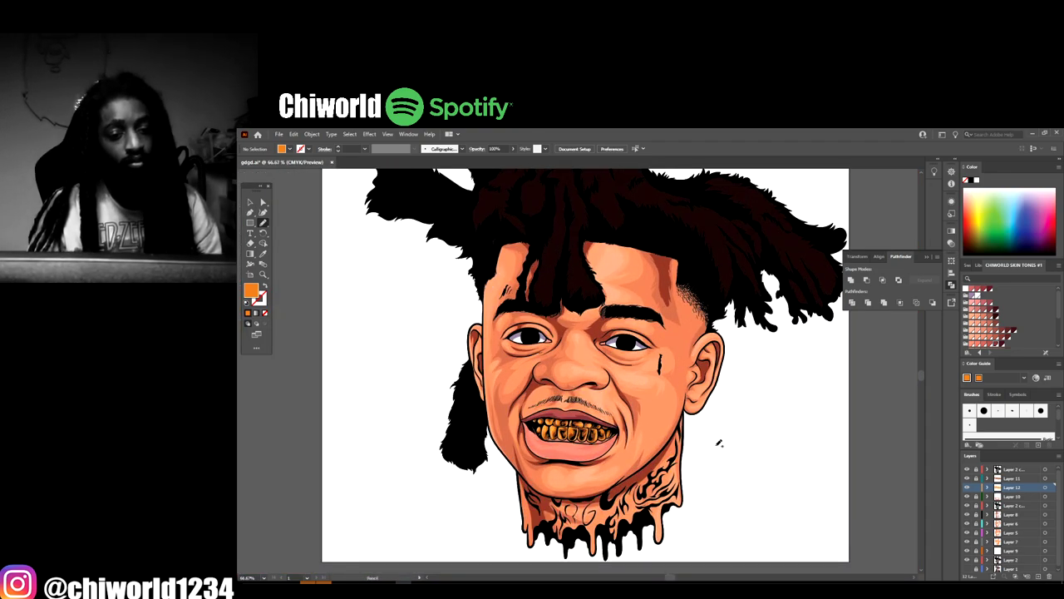
pyautogui.scroll(1, 760, 482)
pyautogui.hotkey('ctrl', '-')
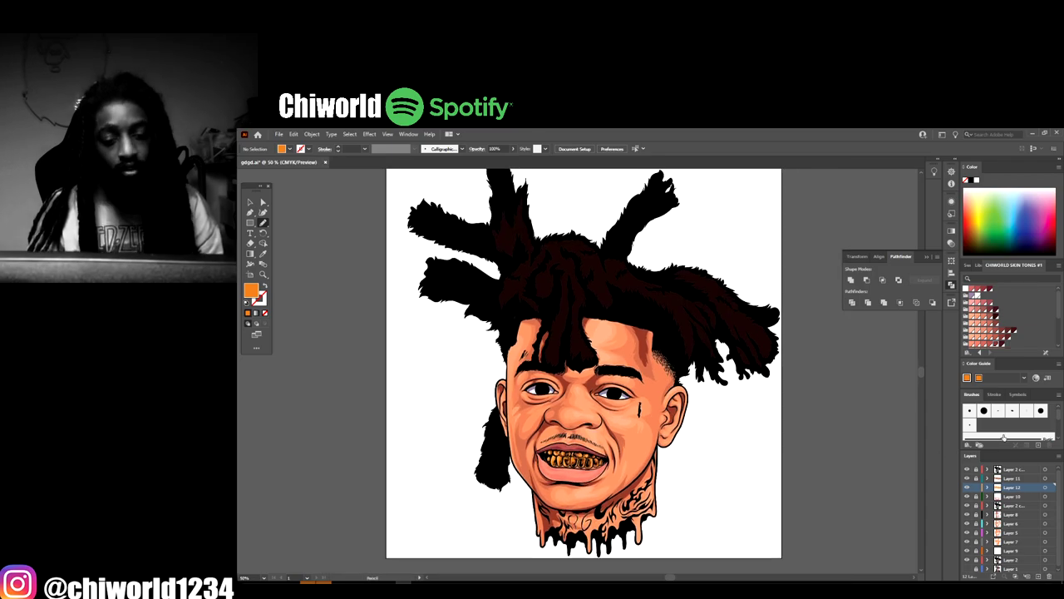
pyautogui.scroll(-2, 865, 480)
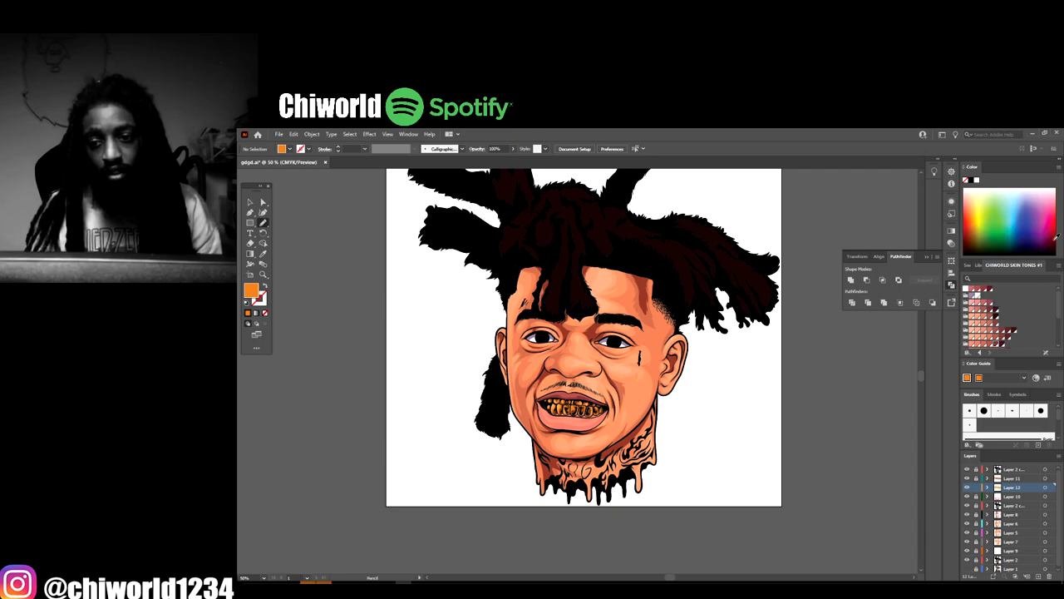
# Set the fill to red and draw red shapes along the 6-shaped tattoo and the looped tattoo beside it on the neck
pyautogui.moveTo(1056, 237); pyautogui.dragTo(1055, 221)
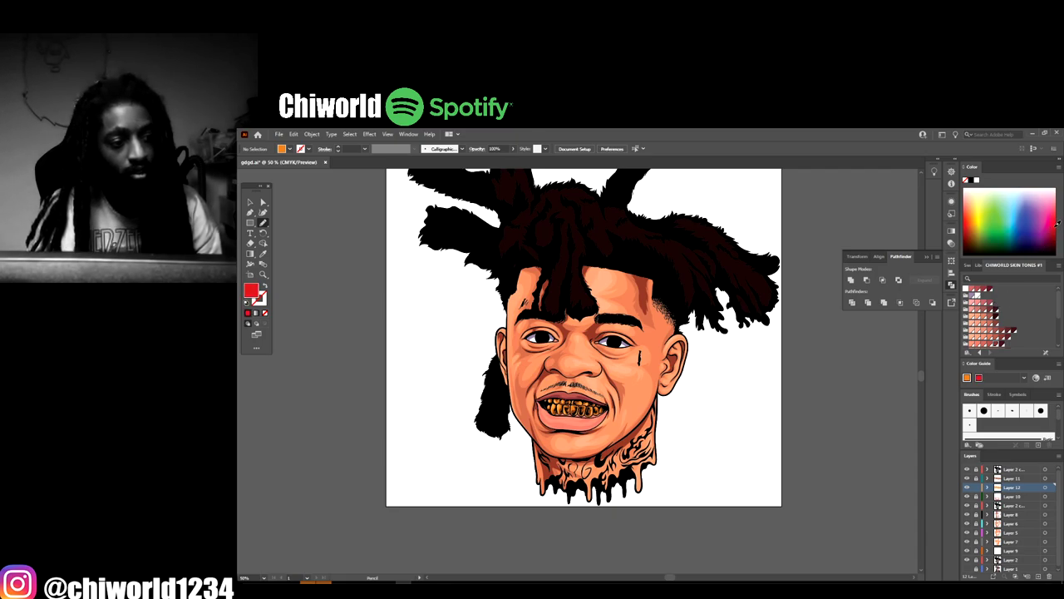
pyautogui.scroll(5, 827, 389)
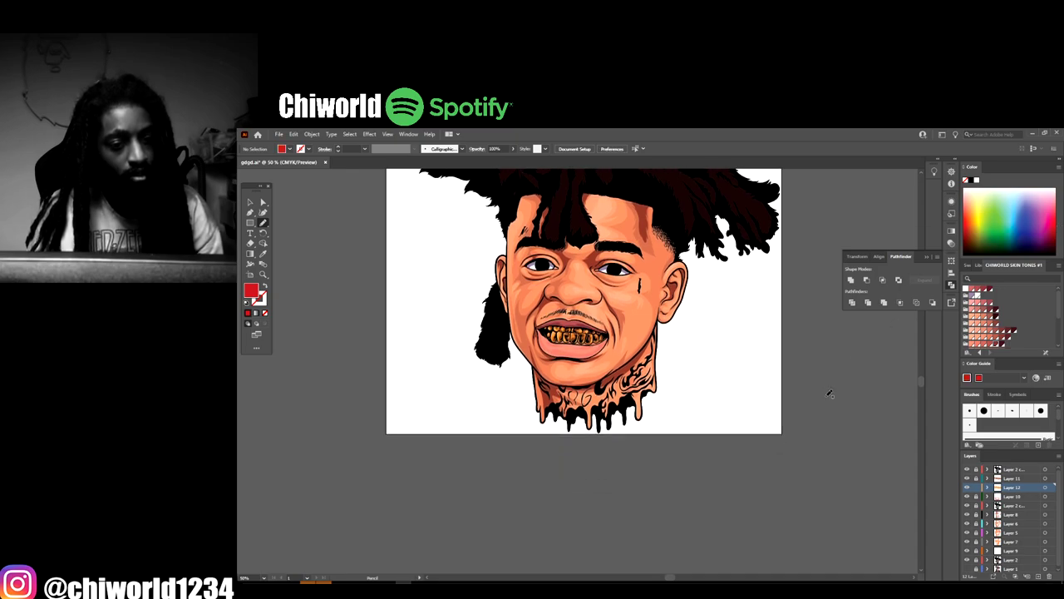
pyautogui.scroll(5, 807, 424)
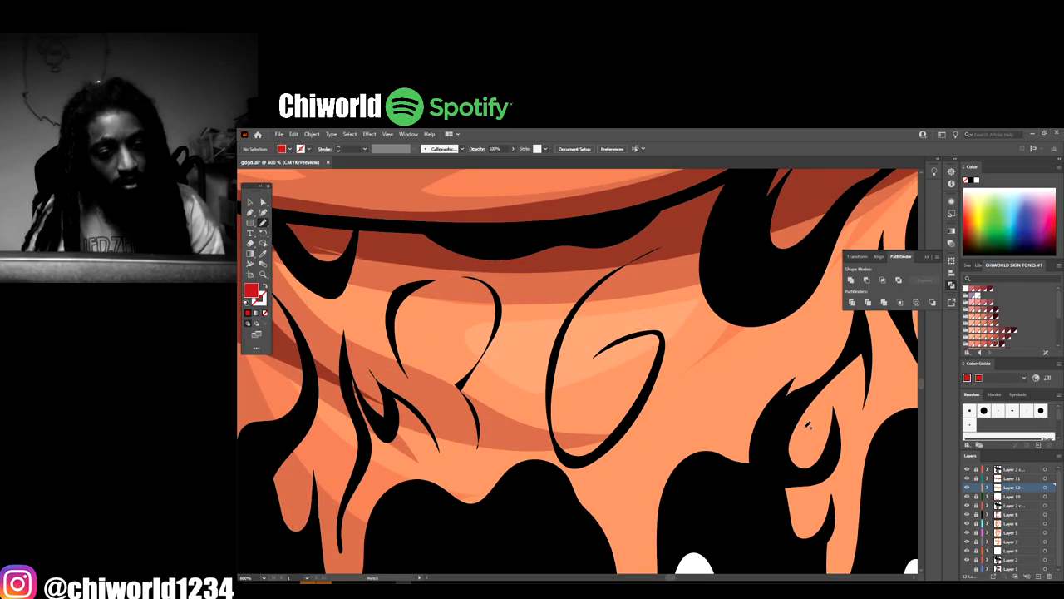
pyautogui.scroll(1, 807, 424)
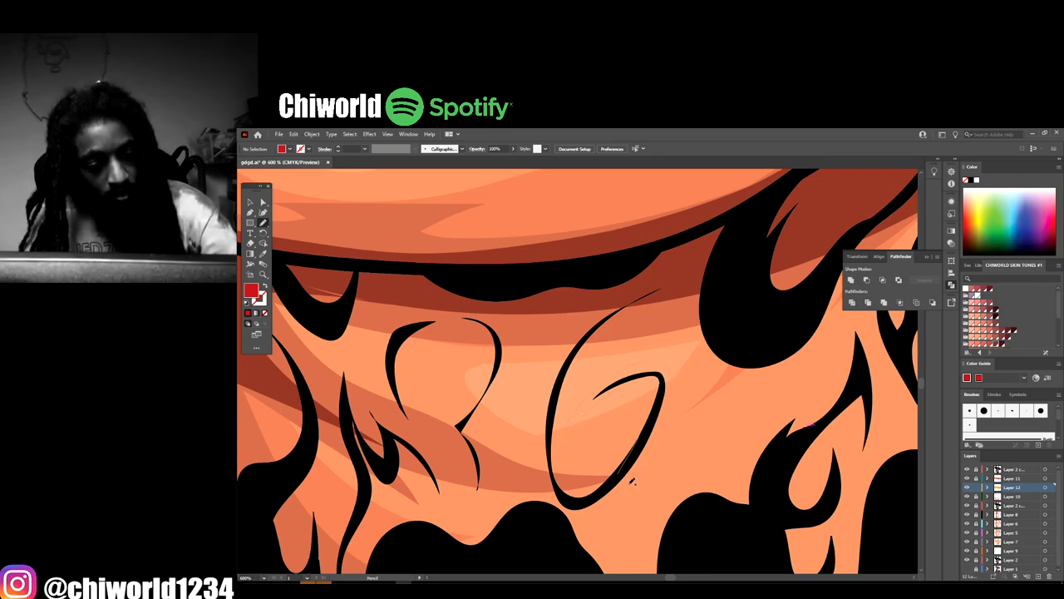
pyautogui.moveTo(565, 350)
pyautogui.mouseDown()
pyautogui.moveTo(603, 310)
pyautogui.moveTo(652, 287)
pyautogui.moveTo(595, 348)
pyautogui.mouseUp()
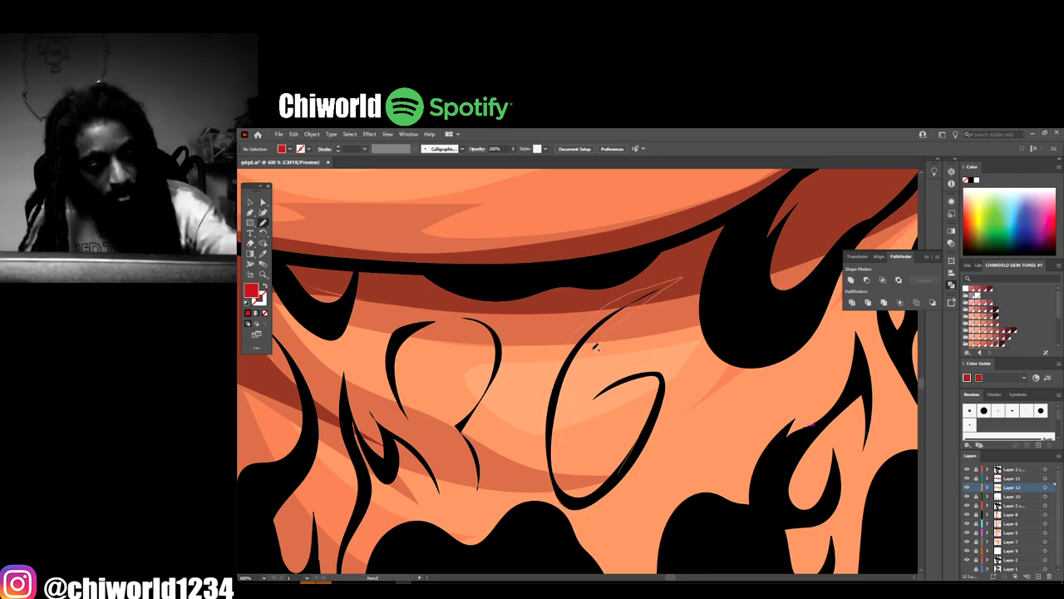
pyautogui.moveTo(571, 484); pyautogui.dragTo(573, 485)
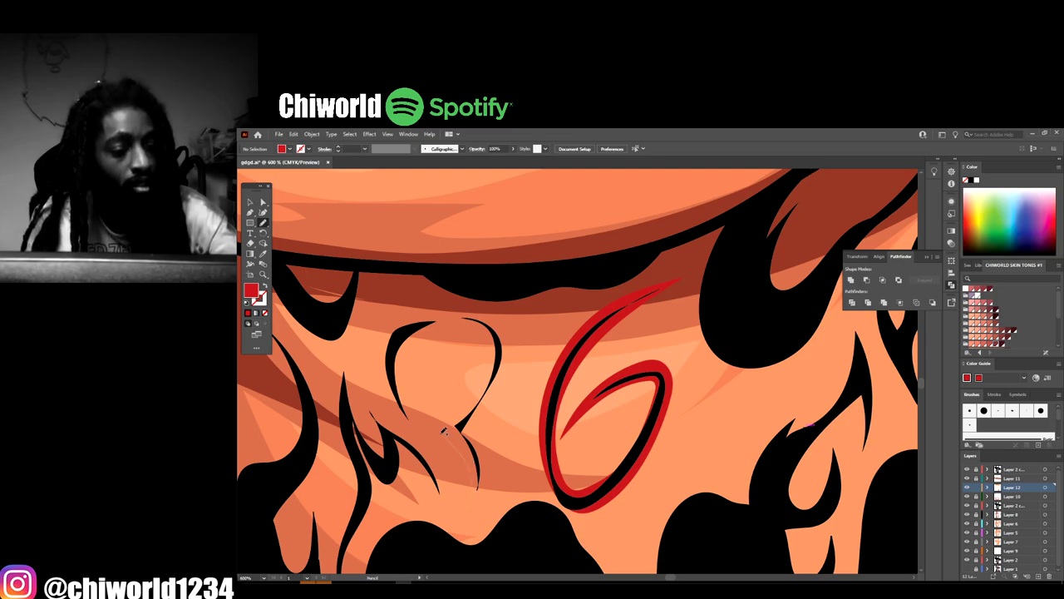
pyautogui.moveTo(398, 382)
pyautogui.mouseDown()
pyautogui.moveTo(393, 353)
pyautogui.moveTo(408, 324)
pyautogui.moveTo(452, 307)
pyautogui.moveTo(503, 326)
pyautogui.mouseUp()
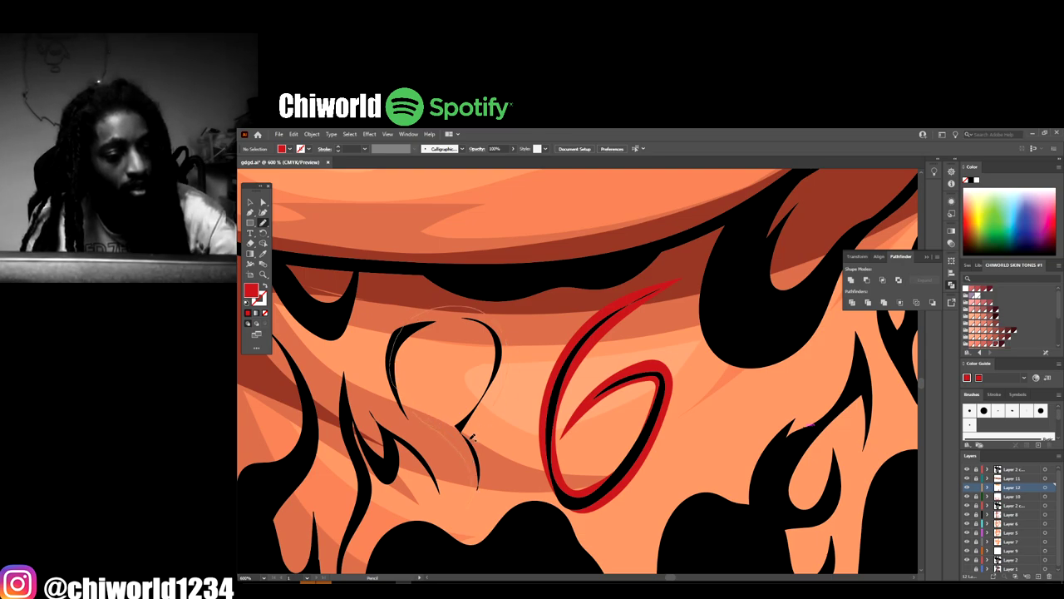
pyautogui.moveTo(418, 382); pyautogui.dragTo(479, 482)
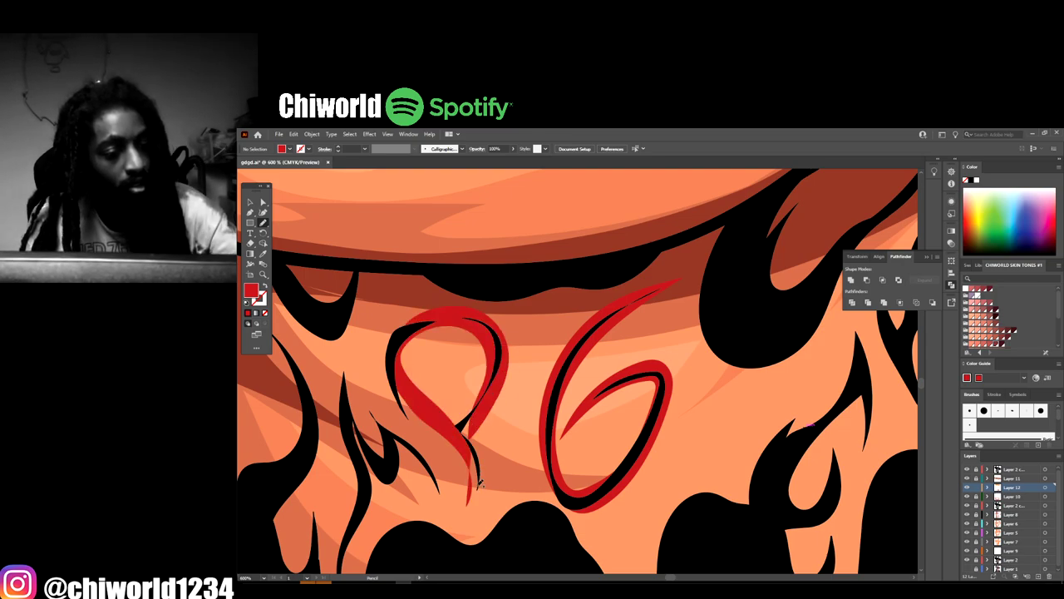
# Examine the lower face and neck with the red shapes on the central tattoos in place
pyautogui.hotkey('ctrl', '-')
pyautogui.hotkey('ctrl', '-')
pyautogui.hotkey('ctrl', '-')
pyautogui.hotkey('ctrl', '-')
pyautogui.hotkey('ctrl', '-')
pyautogui.hotkey('ctrl', '-')
pyautogui.hotkey('ctrl', '-')
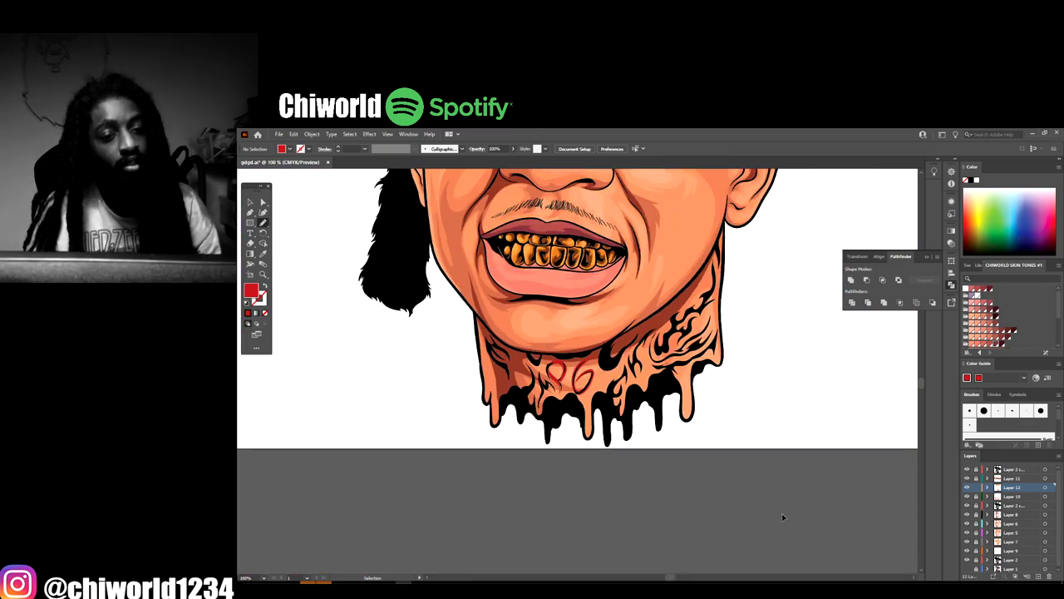
pyautogui.hotkey('ctrl', '+')
pyautogui.scroll(-2, 771, 472)
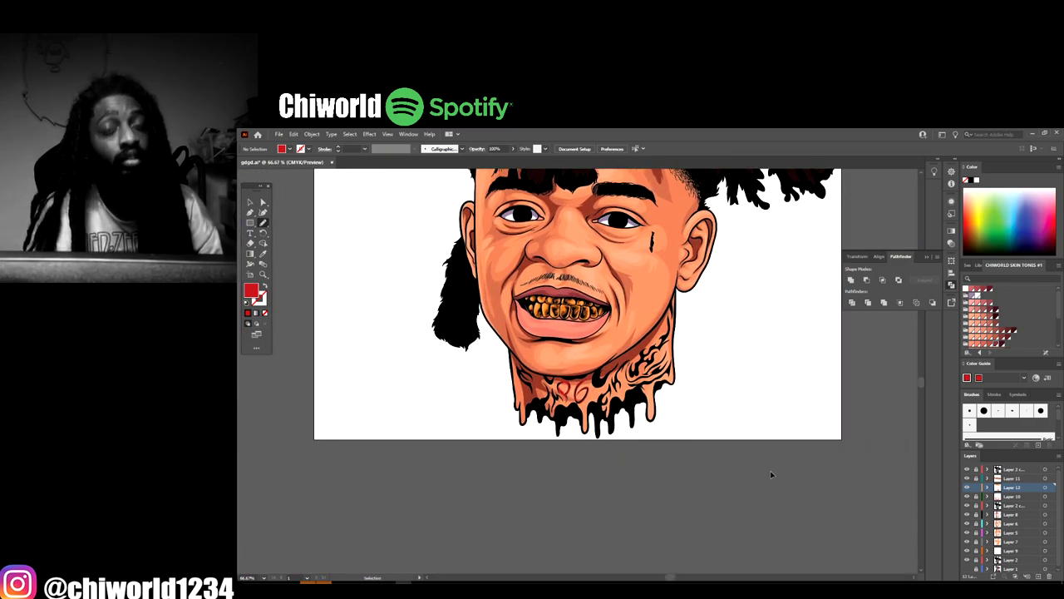
# Draw red shapes inside the flame tattoo on the right-hand side of the neck and in the skin area beneath it above the drips
pyautogui.hotkey('ctrl', '+')
pyautogui.hotkey('ctrl', '+')
pyautogui.hotkey('ctrl', '+')
pyautogui.hotkey('ctrl', '+')
pyautogui.hscroll(4, 772, 474)
pyautogui.scroll(2, 772, 474)
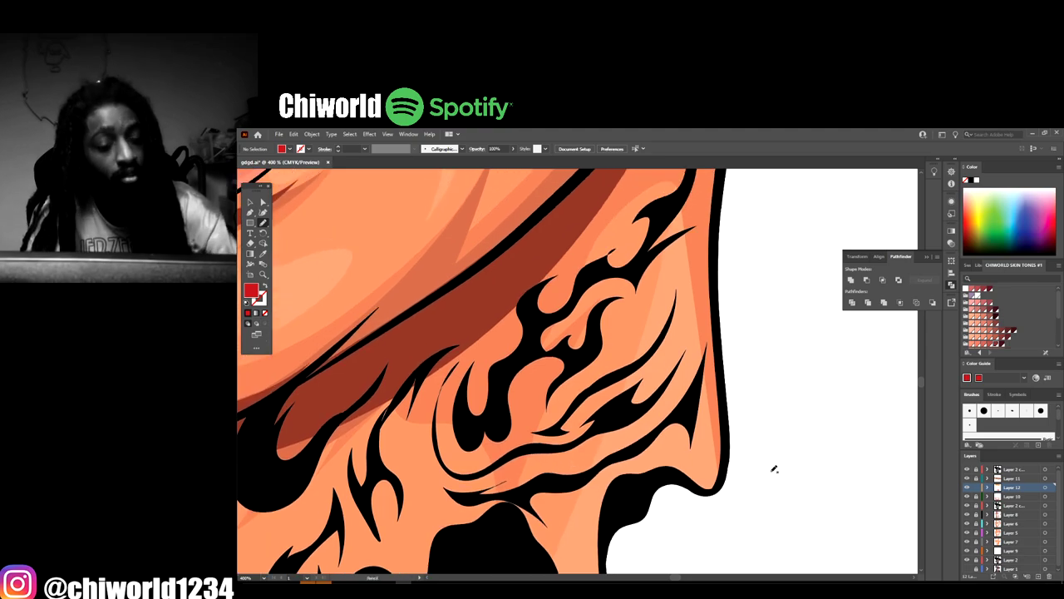
pyautogui.moveTo(463, 397)
pyautogui.mouseDown()
pyautogui.moveTo(457, 454)
pyautogui.moveTo(486, 473)
pyautogui.moveTo(631, 414)
pyautogui.moveTo(686, 353)
pyautogui.mouseUp()
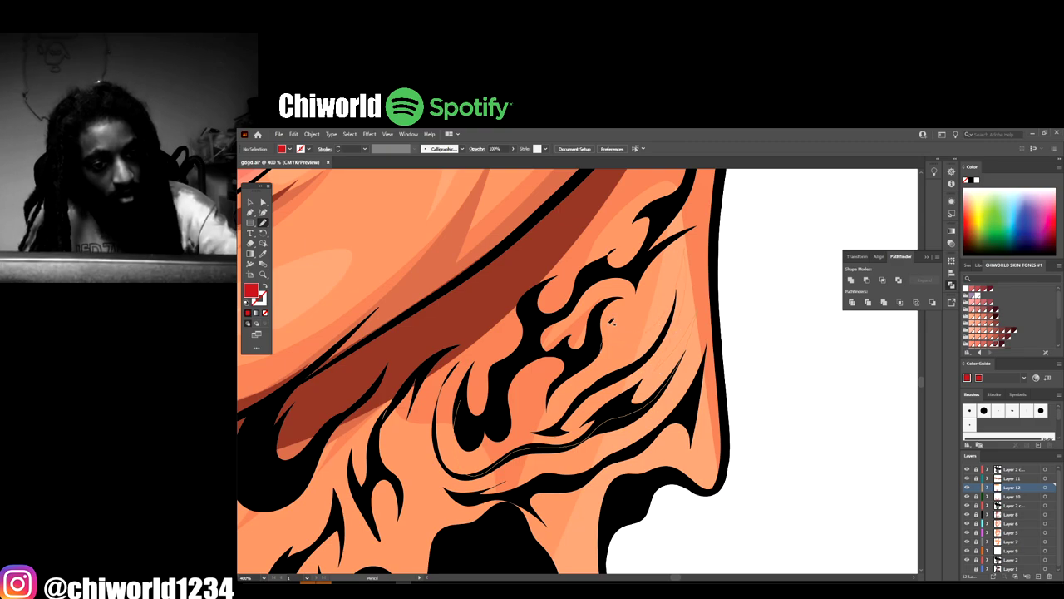
pyautogui.moveTo(576, 323)
pyautogui.mouseDown()
pyautogui.moveTo(537, 331)
pyautogui.moveTo(464, 431)
pyautogui.mouseUp()
pyautogui.scroll(-5, 524, 430)
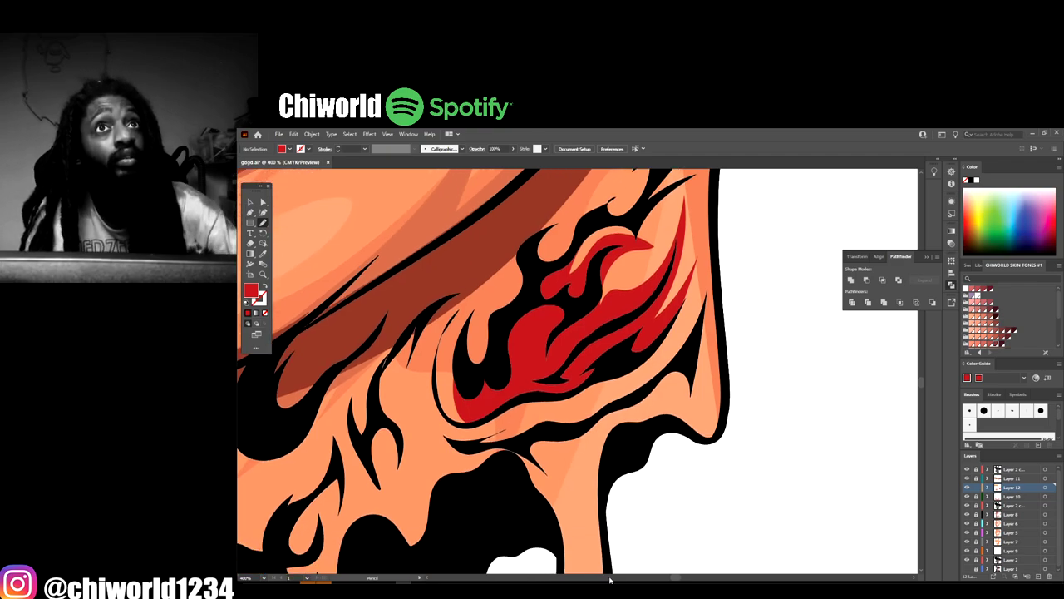
pyautogui.moveTo(522, 436)
pyautogui.mouseDown()
pyautogui.moveTo(557, 474)
pyautogui.moveTo(603, 491)
pyautogui.moveTo(611, 414)
pyautogui.moveTo(672, 379)
pyautogui.moveTo(690, 387)
pyautogui.moveTo(695, 297)
pyautogui.moveTo(615, 359)
pyautogui.moveTo(517, 407)
pyautogui.mouseUp()
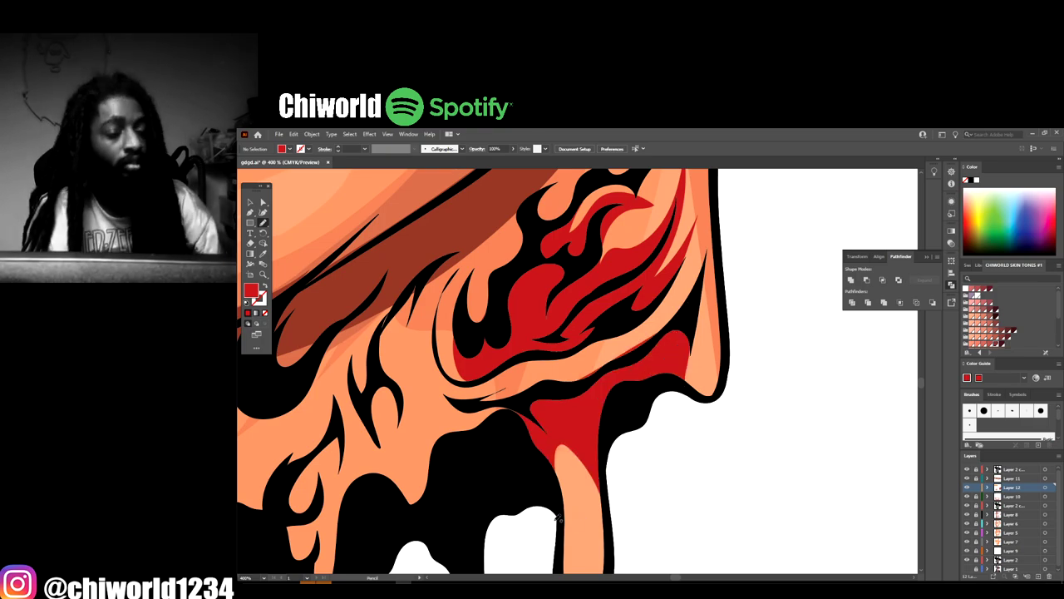
# Add a new layer at the very top of the layer stack
pyautogui.scroll(-5, 558, 518)
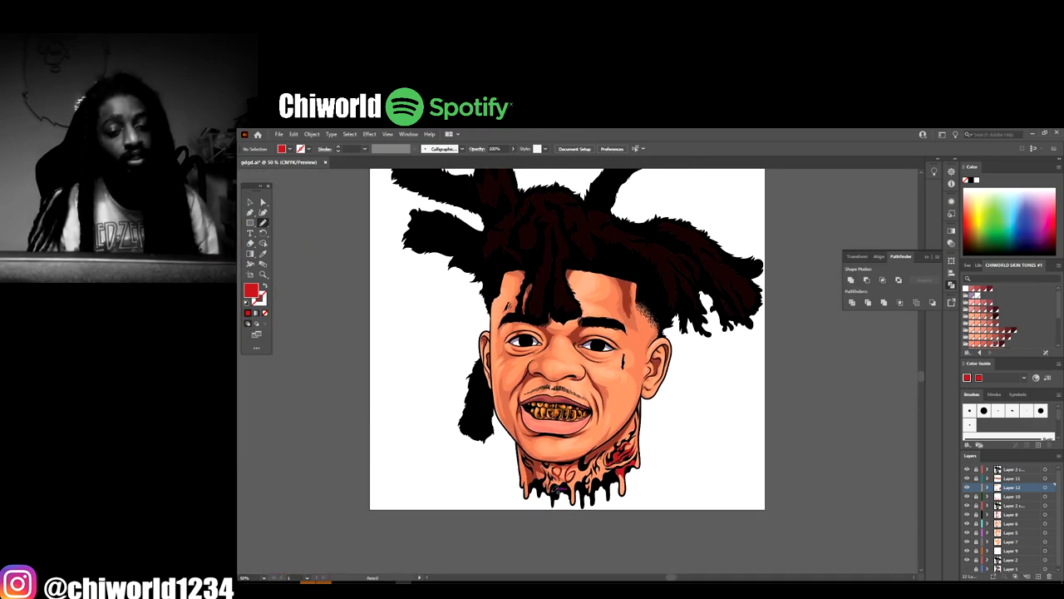
pyautogui.hotkey('ctrl', '=')
pyautogui.hotkey('ctrl', '-')
pyautogui.scroll(1, 698, 502)
pyautogui.hscroll(-1, 735, 518)
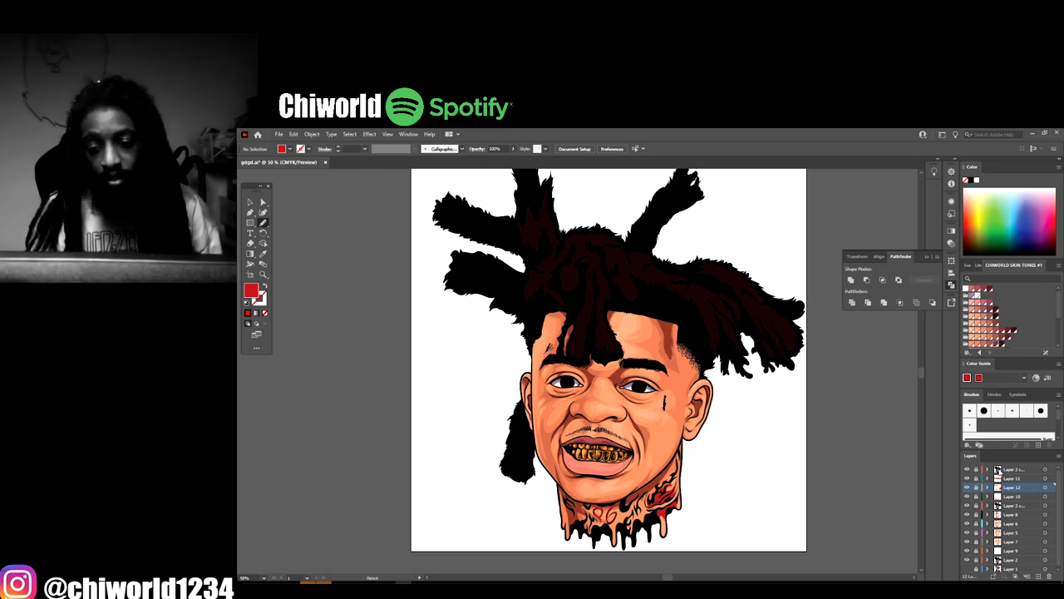
pyautogui.click(1009, 469)
pyautogui.click(1038, 576)
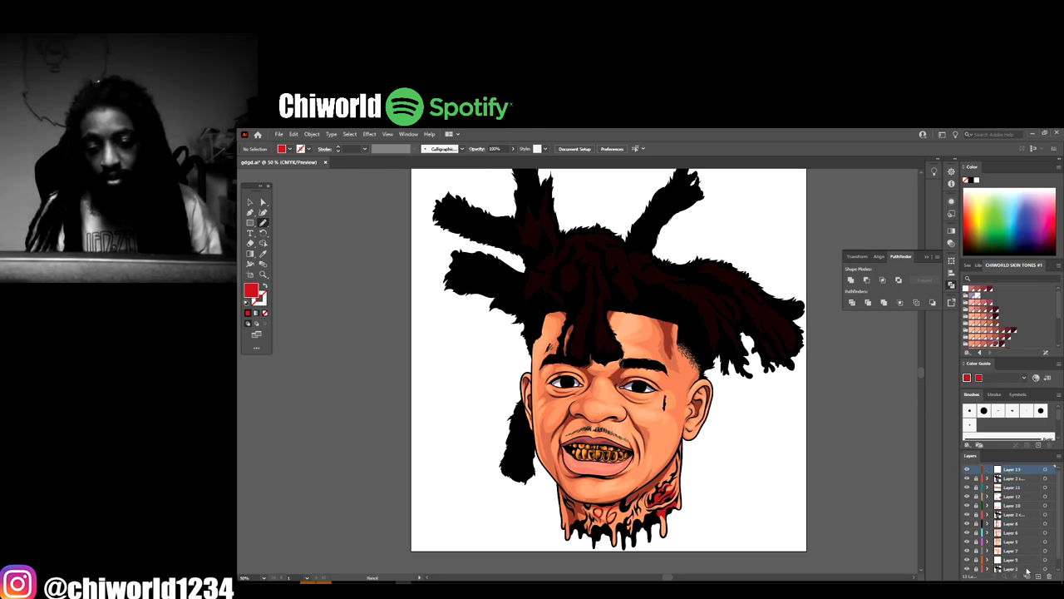
# Set the fill to muted brown #725658 and draw a rounded reflection shape in the upper part of each black iris
pyautogui.scroll(4, 796, 439)
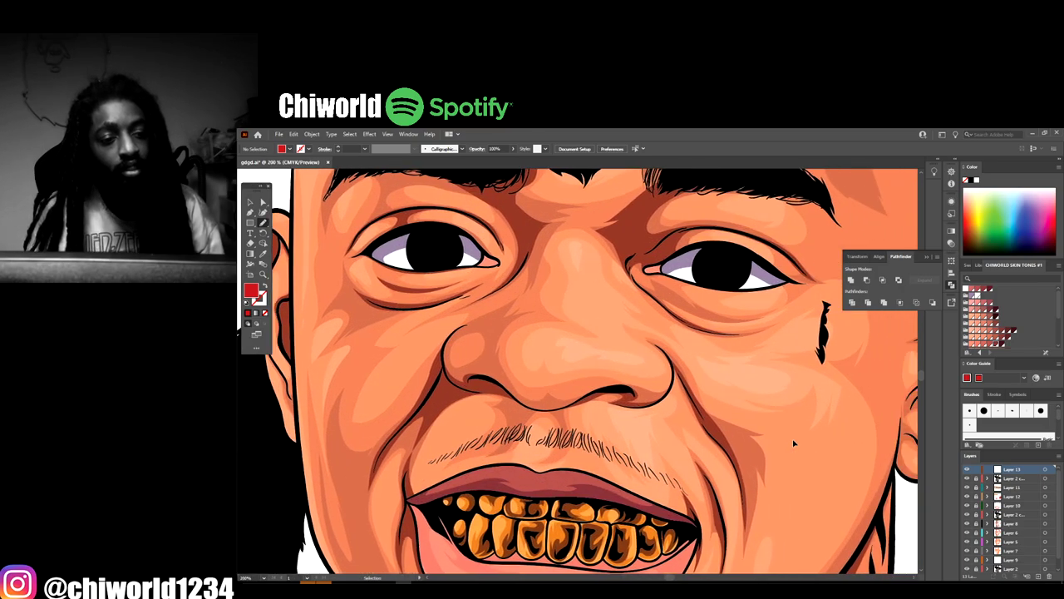
pyautogui.scroll(3, 793, 443)
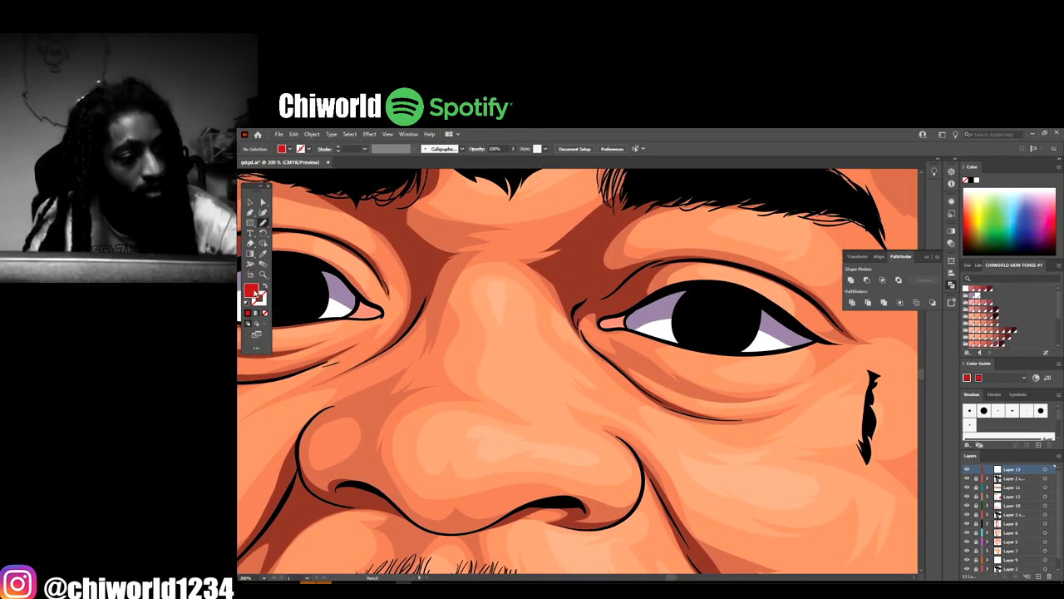
pyautogui.doubleClick(250, 290)
pyautogui.moveTo(576, 355)
pyautogui.mouseDown()
pyautogui.moveTo(580, 379)
pyautogui.moveTo(564, 360)
pyautogui.mouseUp()
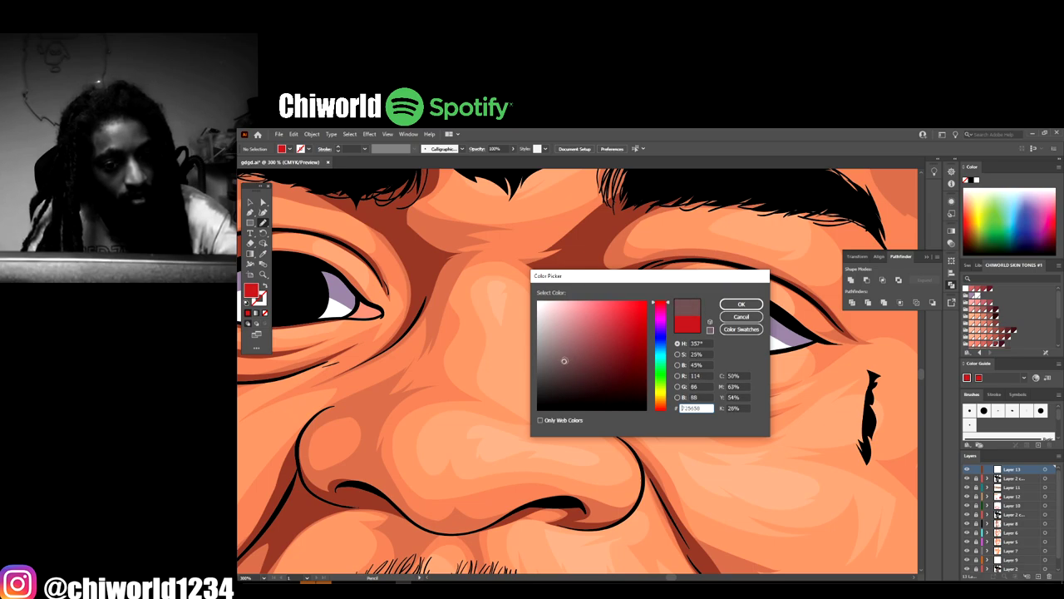
pyautogui.click(734, 304)
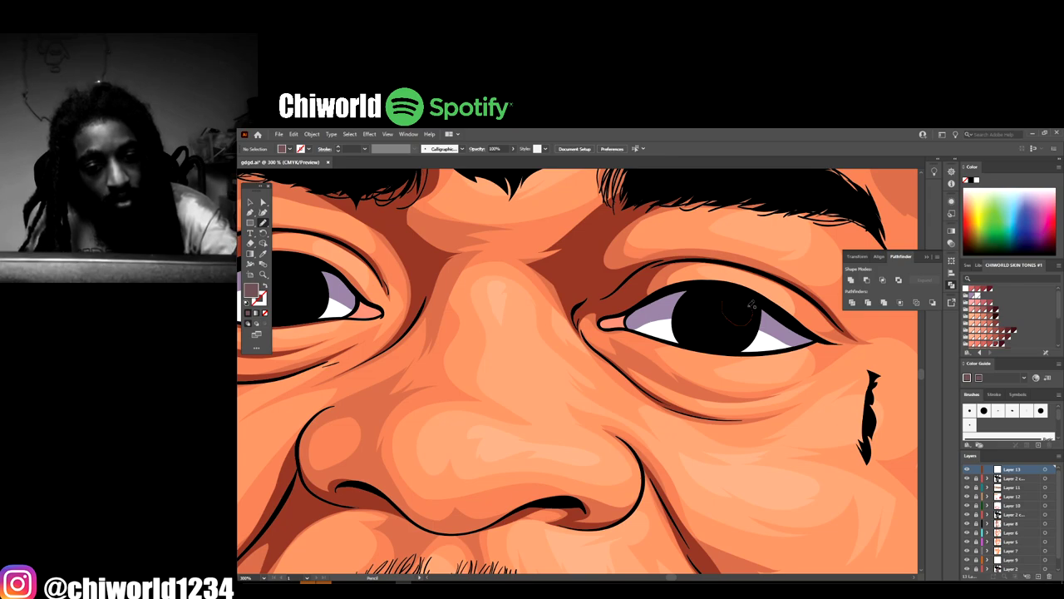
pyautogui.moveTo(742, 301); pyautogui.dragTo(724, 301)
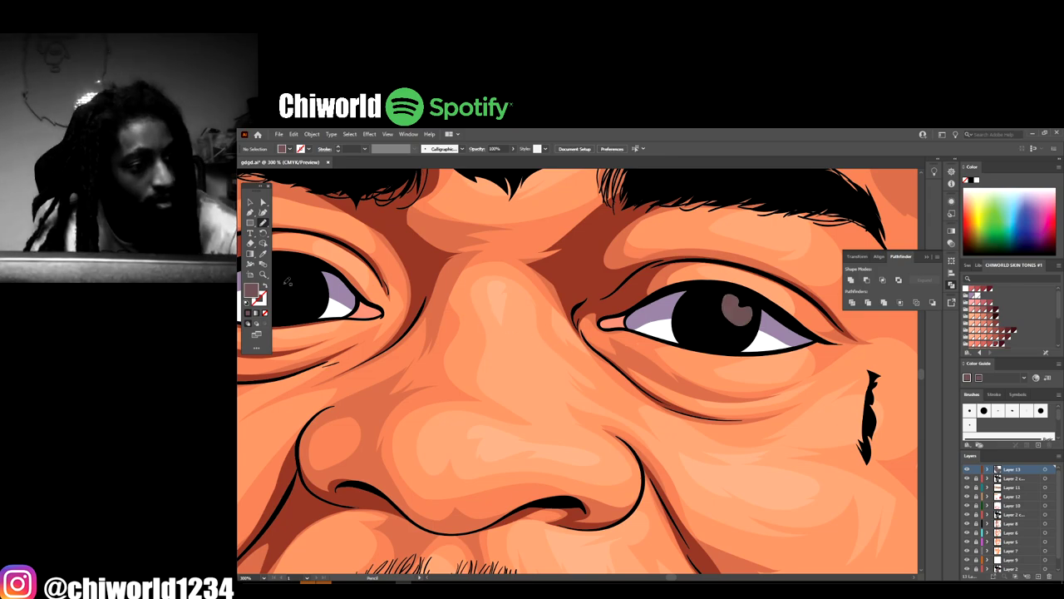
pyautogui.scroll(-2, 495, 390)
pyautogui.scroll(2, 470, 385)
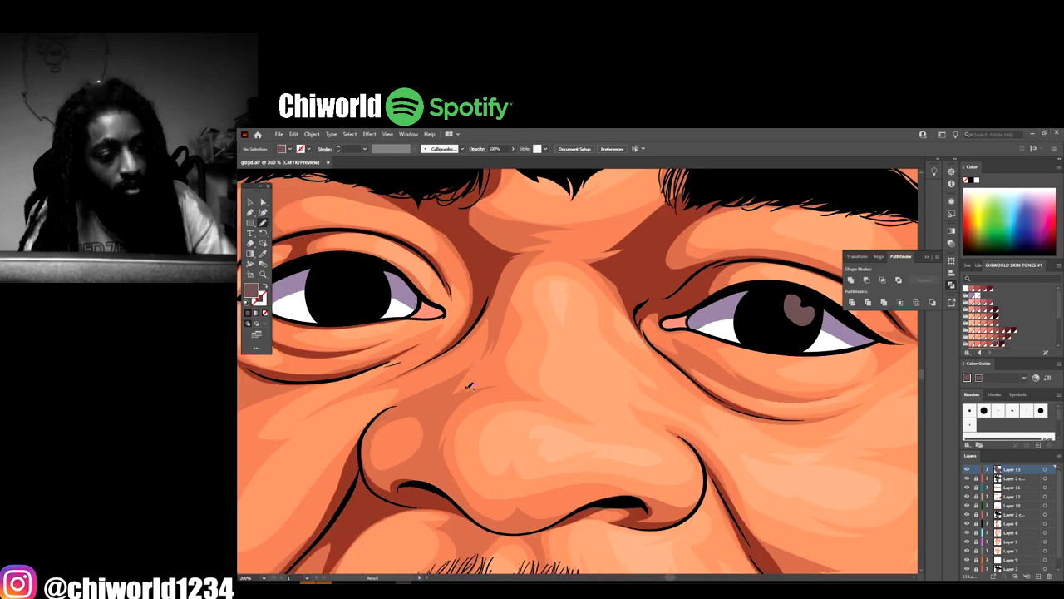
pyautogui.moveTo(348, 266)
pyautogui.mouseDown()
pyautogui.moveTo(376, 290)
pyautogui.moveTo(380, 276)
pyautogui.moveTo(343, 275)
pyautogui.mouseUp()
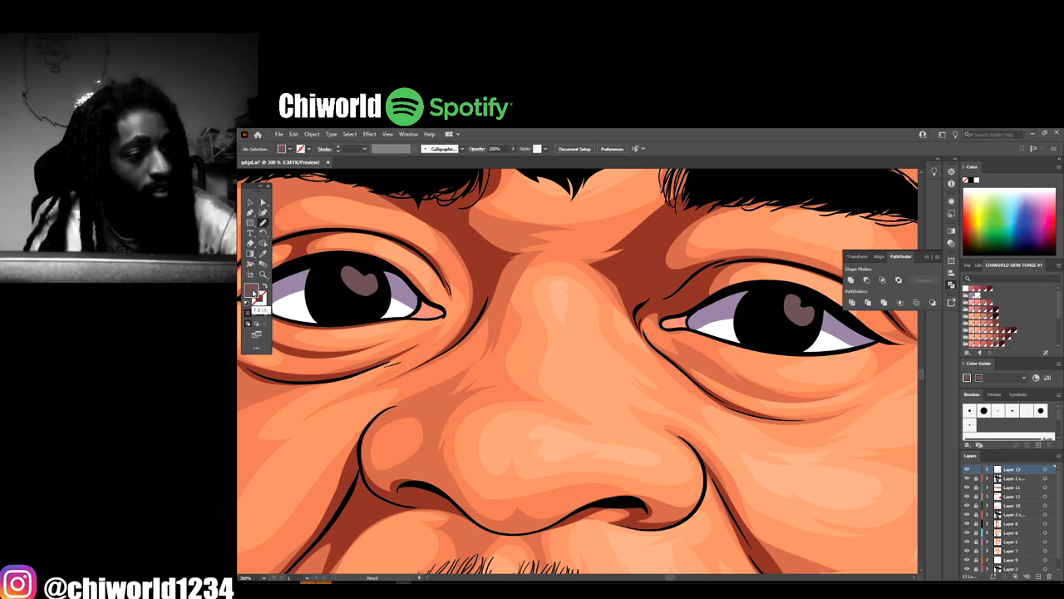
# Set the fill to pale pink (H 354°, S 9%, B 90%) and draw a smaller highlight inside each iris reflection
pyautogui.doubleClick(255, 293)
pyautogui.click(547, 311)
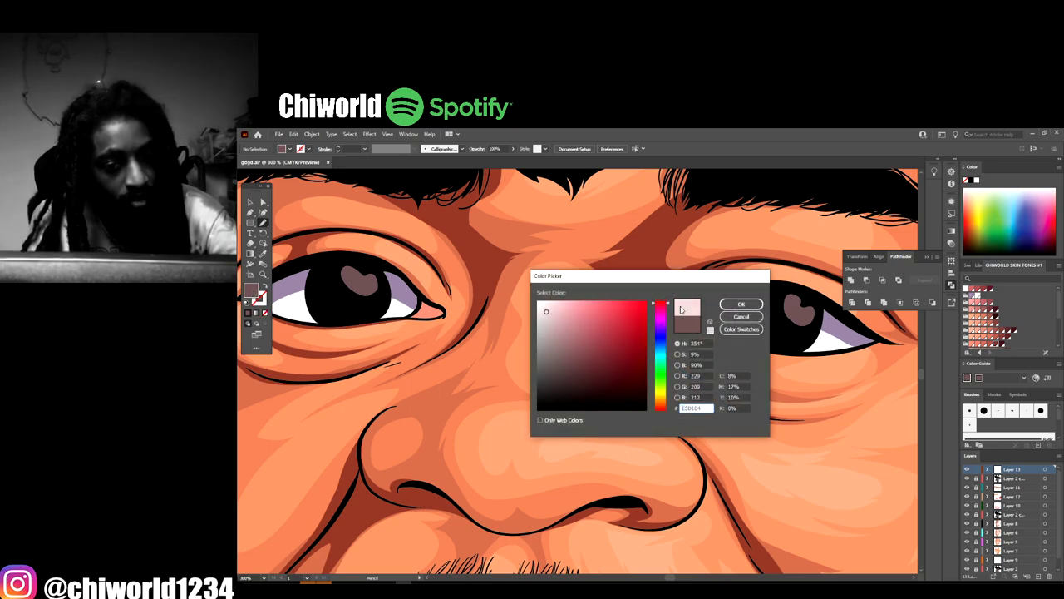
pyautogui.click(741, 304)
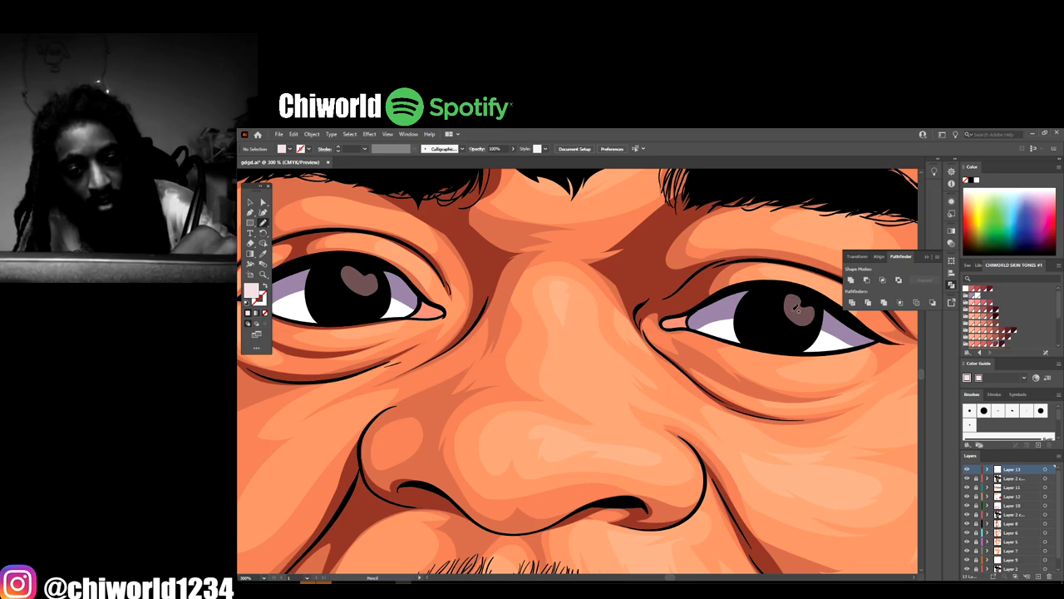
pyautogui.moveTo(800, 298); pyautogui.dragTo(799, 314)
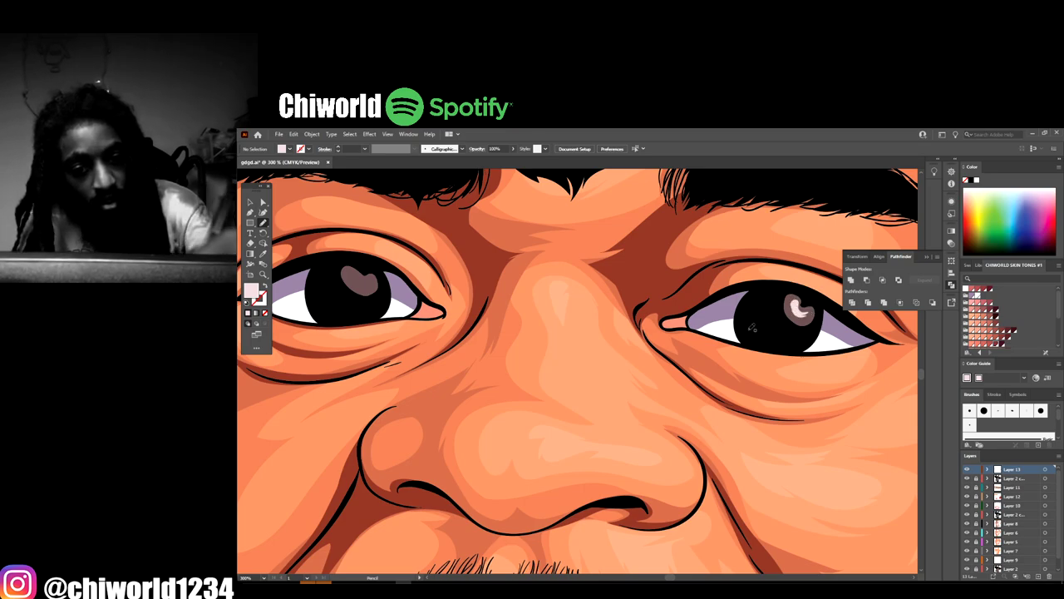
pyautogui.moveTo(363, 285); pyautogui.dragTo(367, 282)
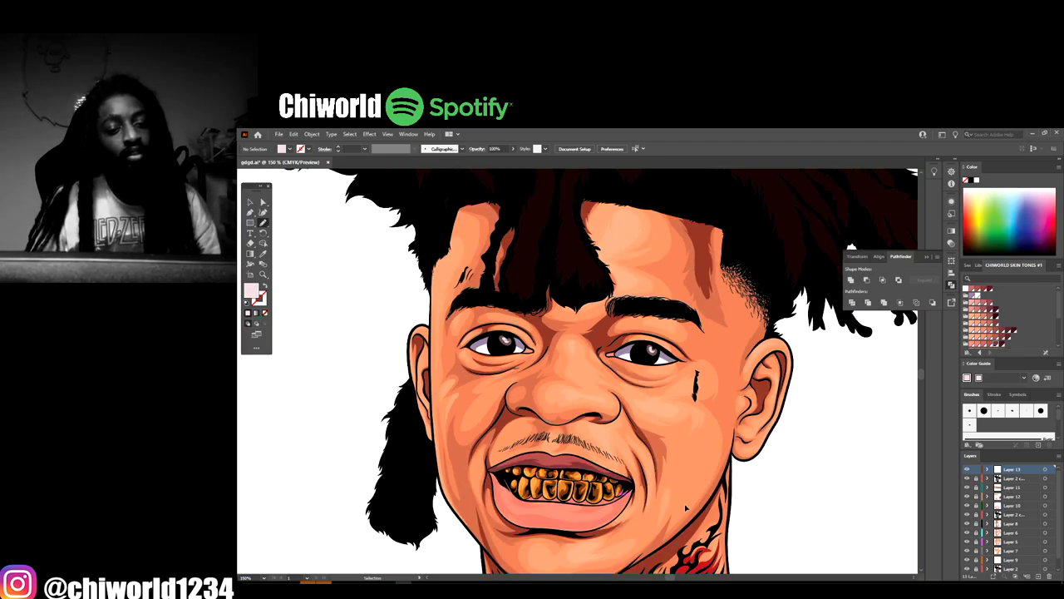
# Load the Neutrals gradient library, set the fill to its multi-stop brown gradient and open the gradient settings
pyautogui.hotkey('ctrl', '0')
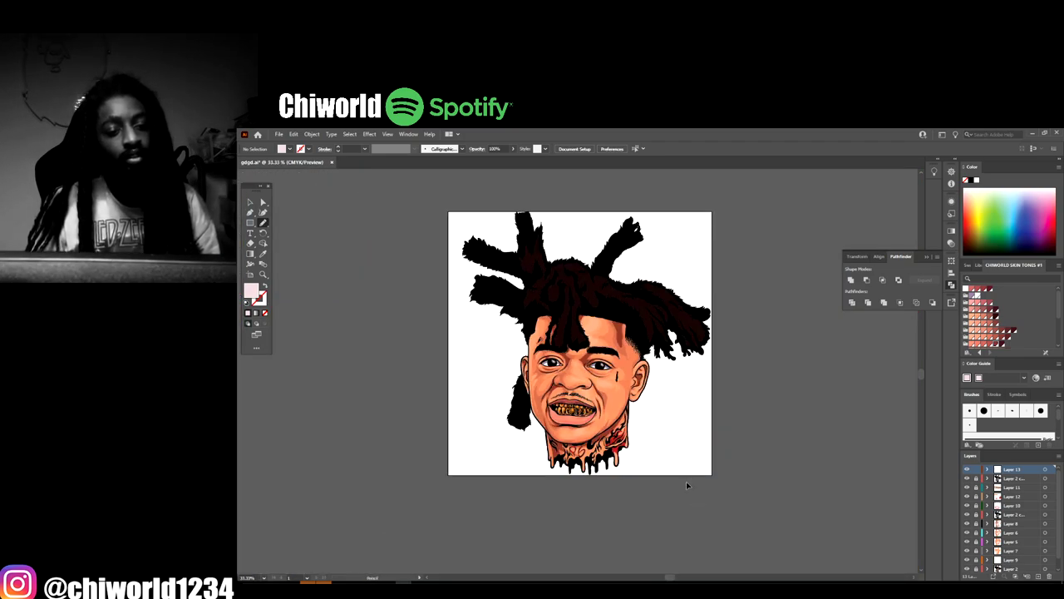
pyautogui.scroll(1, 690, 479)
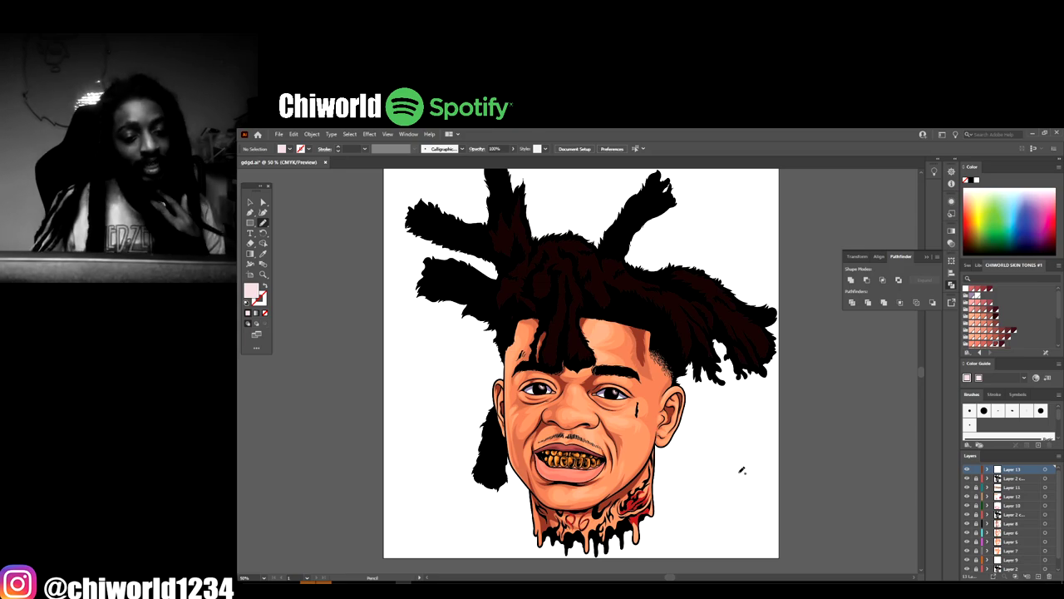
pyautogui.scroll(-2, 772, 435)
pyautogui.scroll(-1, 772, 435)
pyautogui.scroll(2, 772, 440)
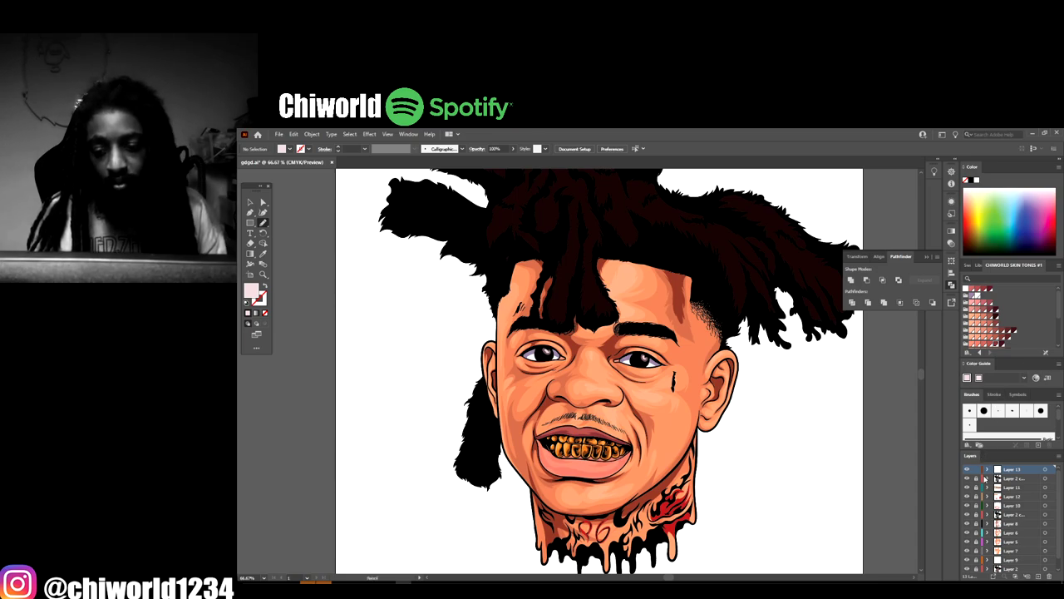
pyautogui.click(966, 353)
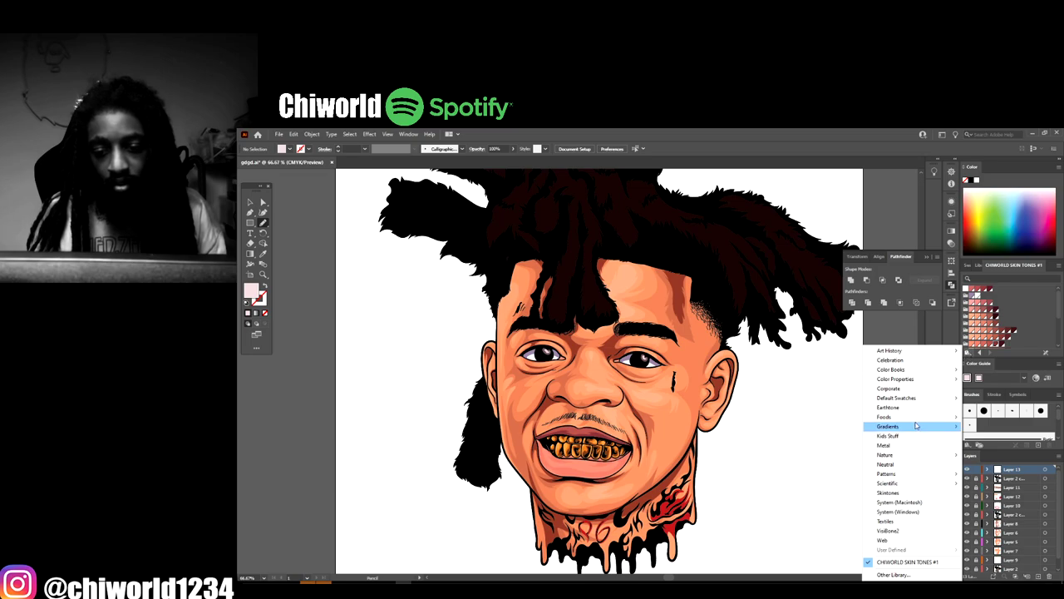
pyautogui.moveTo(927, 427)
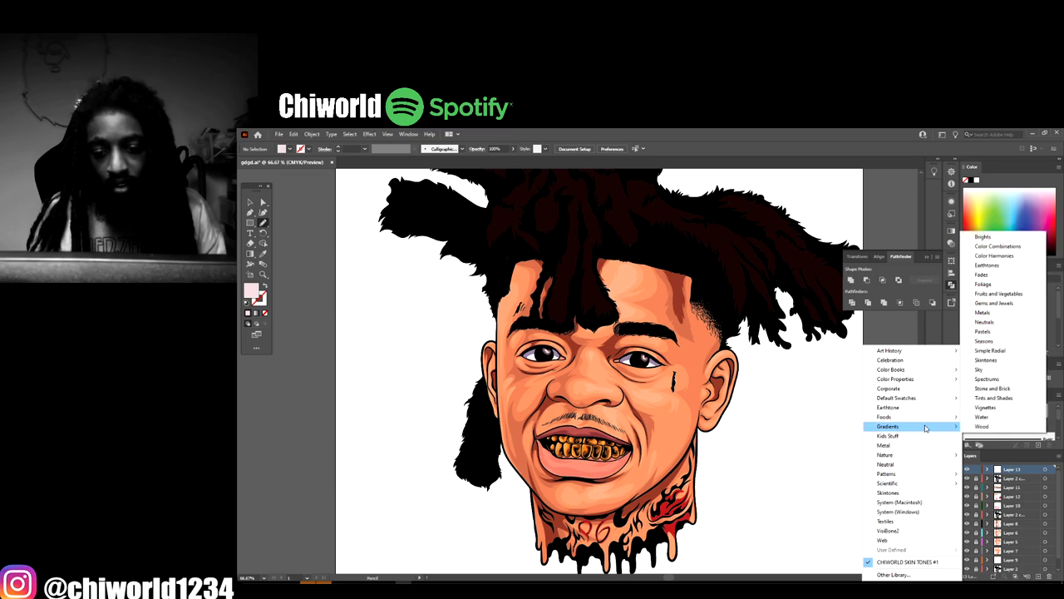
pyautogui.click(1001, 323)
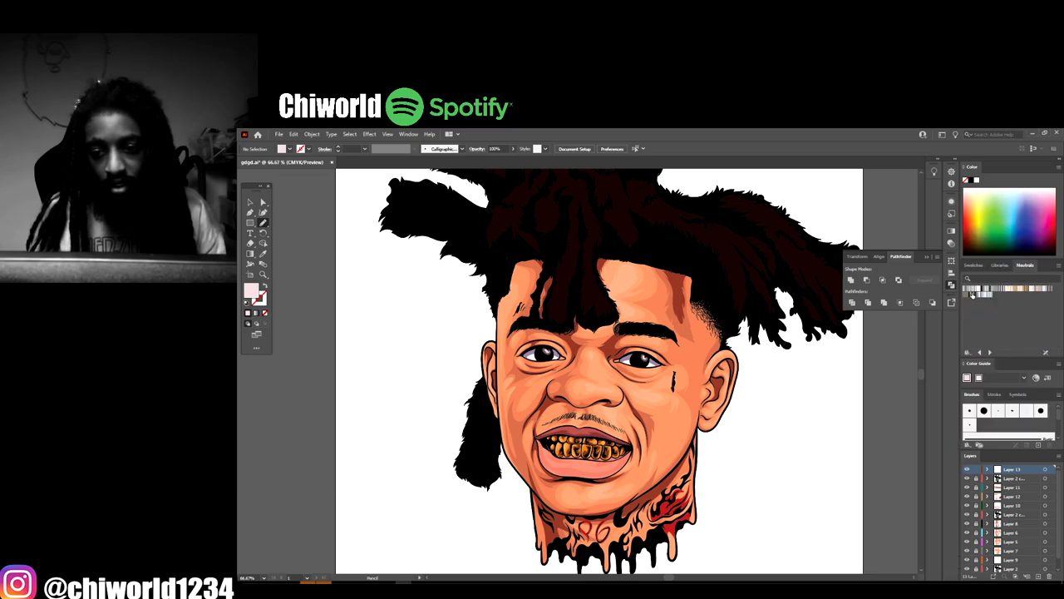
pyautogui.click(971, 295)
pyautogui.click(951, 231)
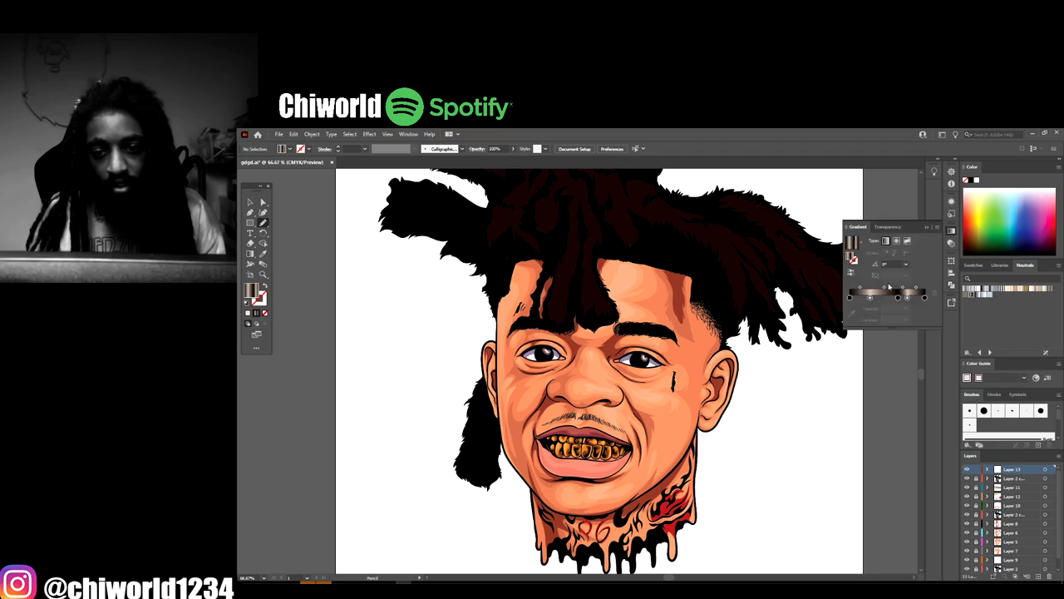
# Delete the second and fourth colour stops from the brown gradient and set the remaining middle stop's black value to 0%
pyautogui.click(908, 298)
pyautogui.click(934, 293)
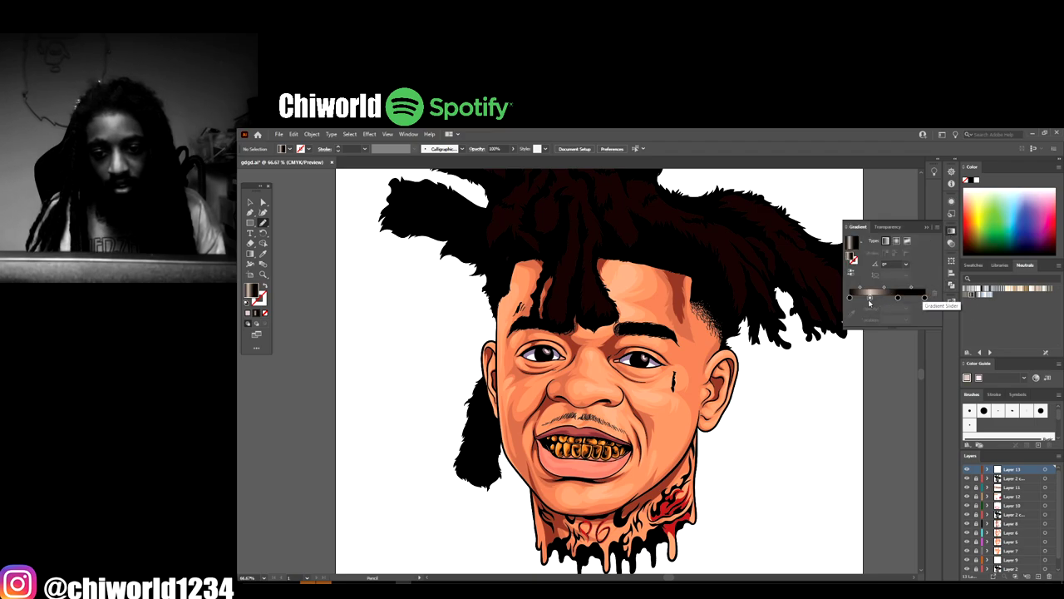
pyautogui.click(869, 298)
pyautogui.click(934, 294)
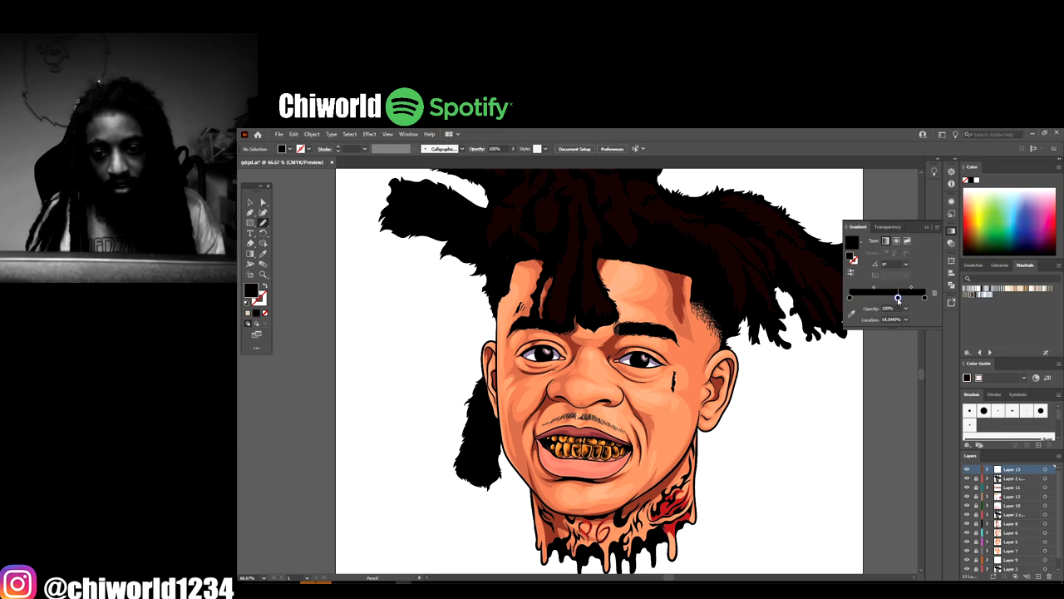
pyautogui.doubleClick(898, 296)
pyautogui.moveTo(885, 363); pyautogui.dragTo(853, 363)
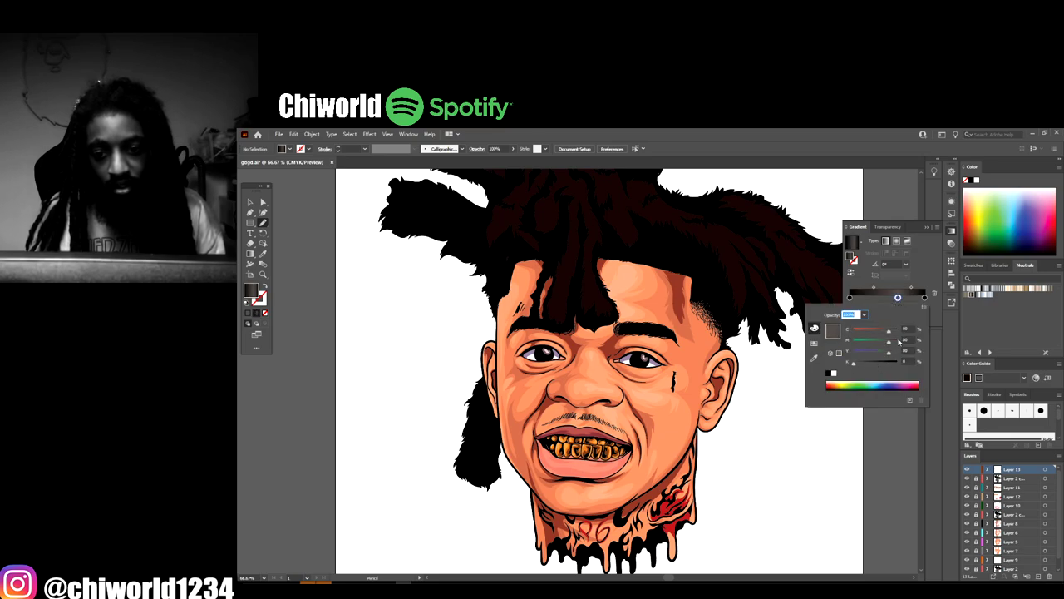
# Shift the middle gradient stop closer to the centre, set its adjoining midpoints to about 65% and 32%, and inspect both end stops' colours
pyautogui.moveTo(898, 297); pyautogui.dragTo(890, 297)
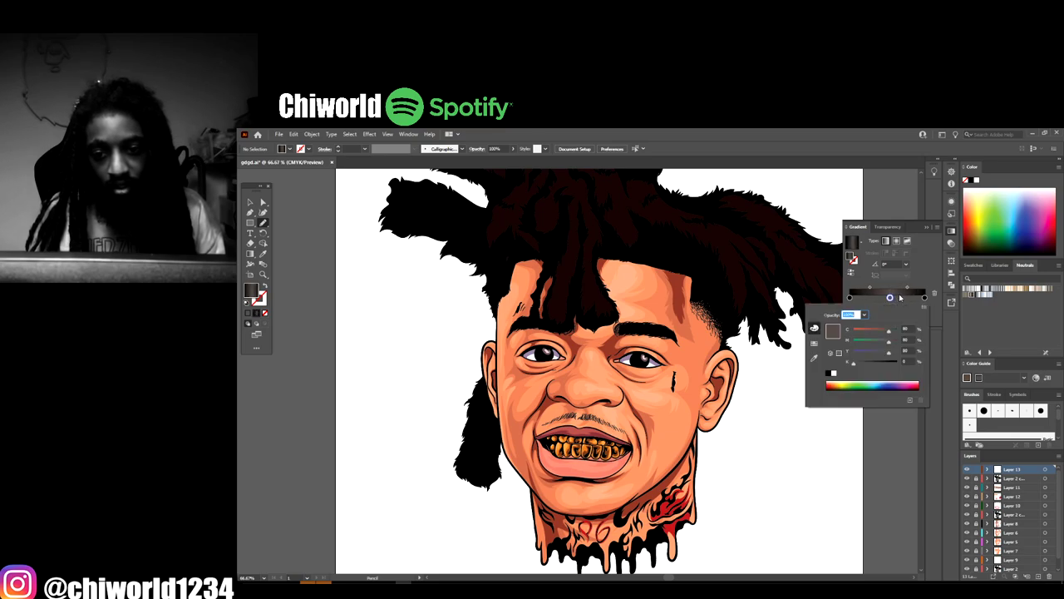
pyautogui.click(908, 289)
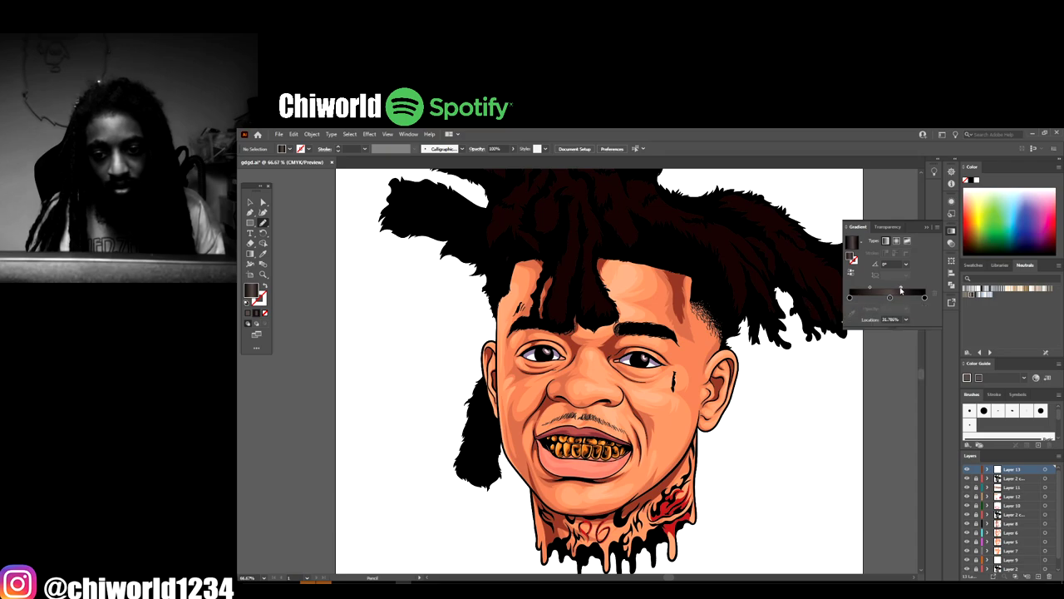
pyautogui.moveTo(870, 290); pyautogui.dragTo(876, 290)
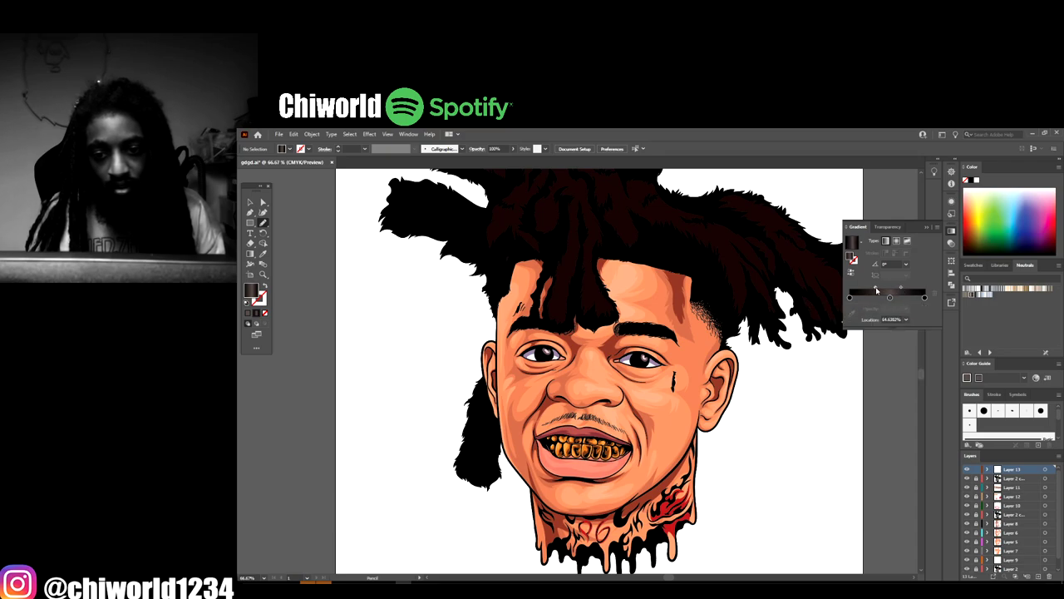
pyautogui.doubleClick(925, 297)
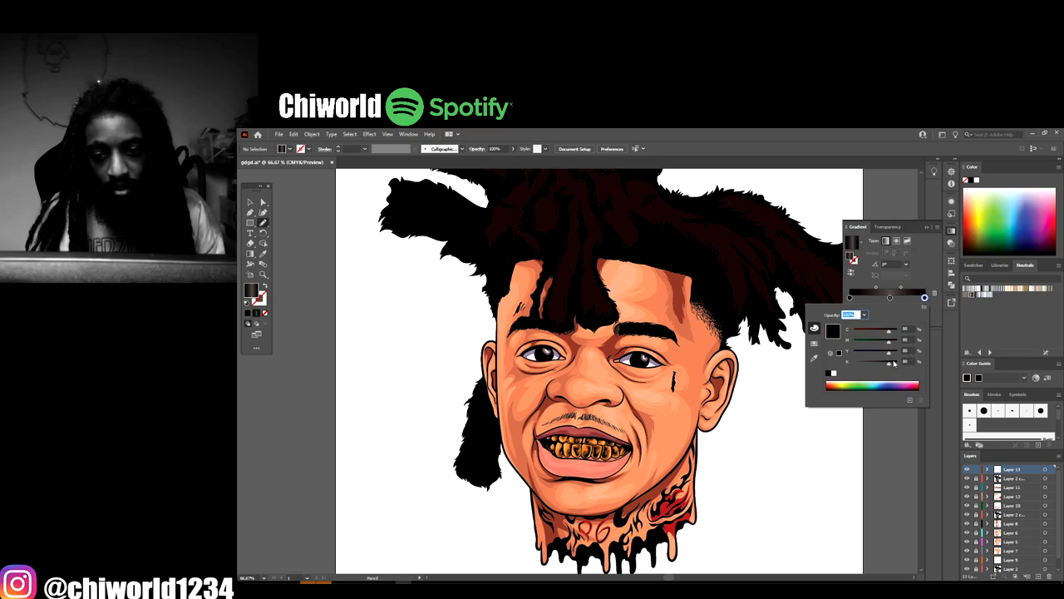
pyautogui.click(850, 297)
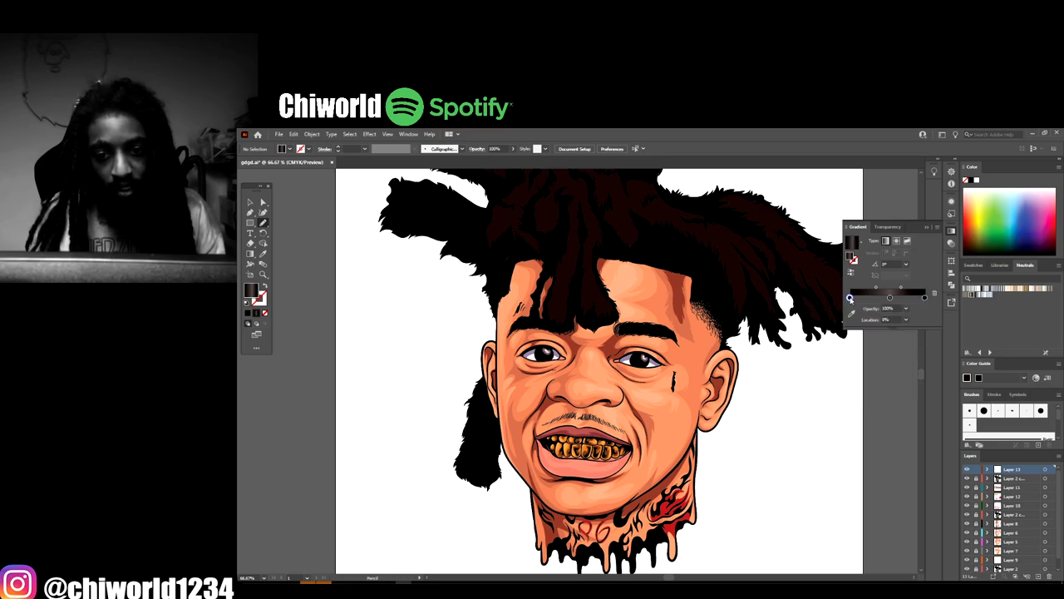
pyautogui.doubleClick(850, 297)
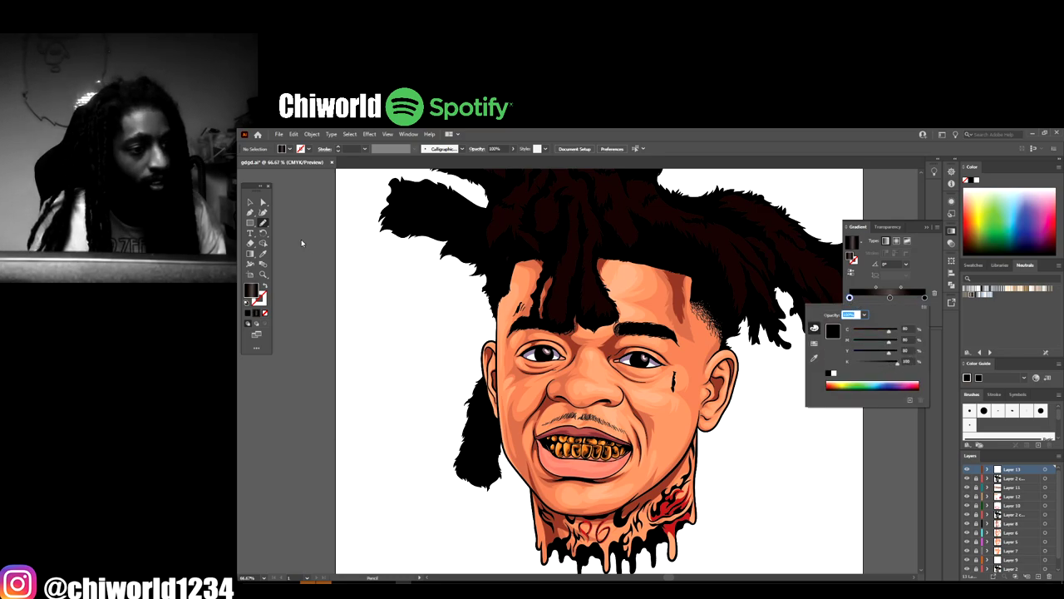
# Switch to the Paintbrush tool and swap fill and stroke so the dark gradient is on the stroke with no fill
pyautogui.click(264, 223)
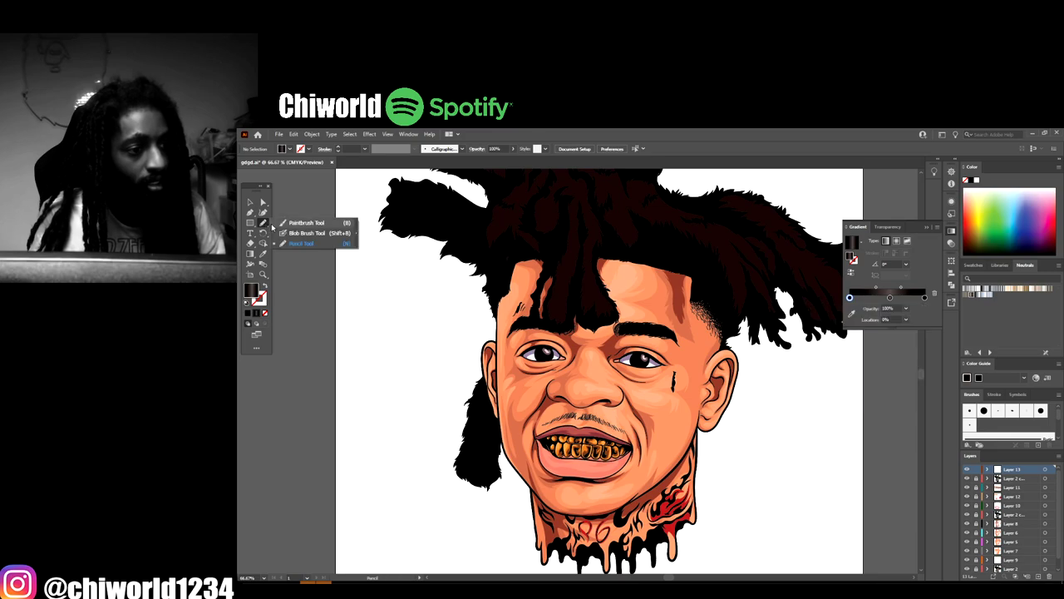
pyautogui.scroll(2, 599, 374)
pyautogui.scroll(3, 604, 369)
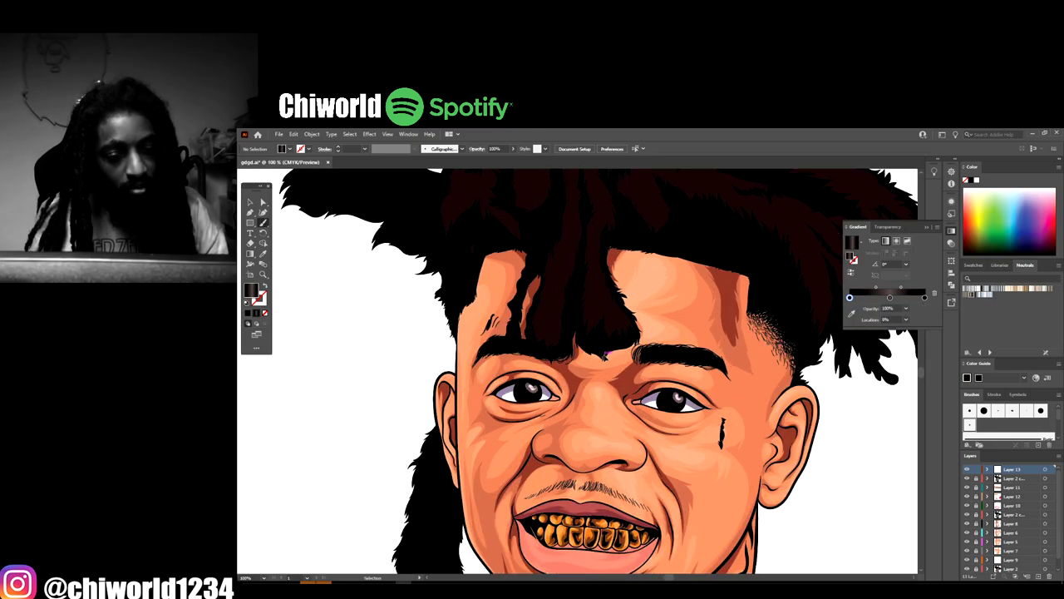
pyautogui.hotkey('shift', 'x')
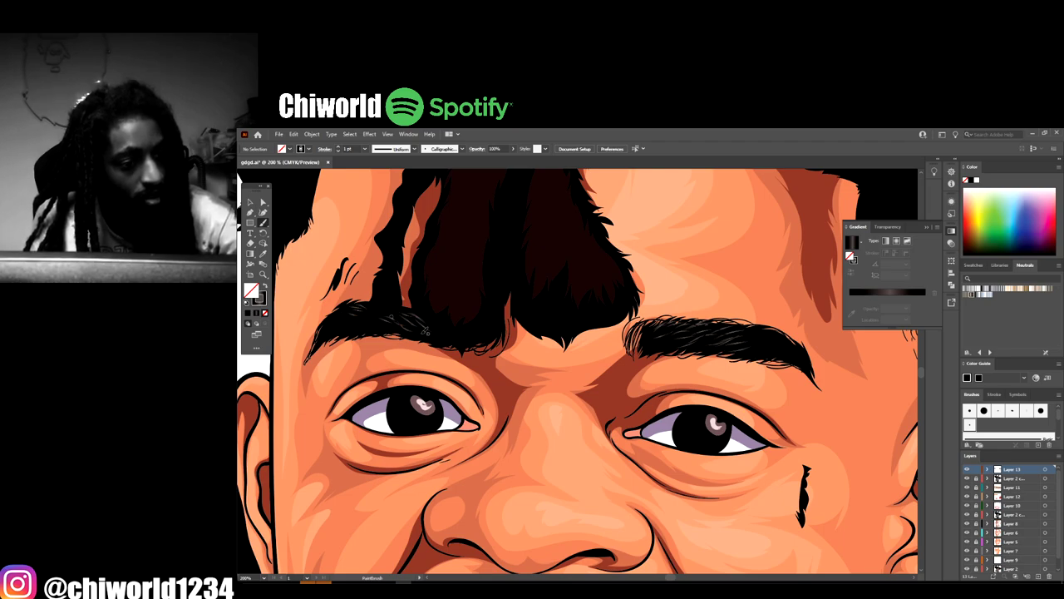
# Examine the portrait's eyebrows, hairline and face up close and check the overall look of the whole artboard
pyautogui.hotkey('ctrl', '-')
pyautogui.hotkey('ctrl', '-')
pyautogui.hotkey('ctrl', '-')
pyautogui.hotkey('ctrl', '-')
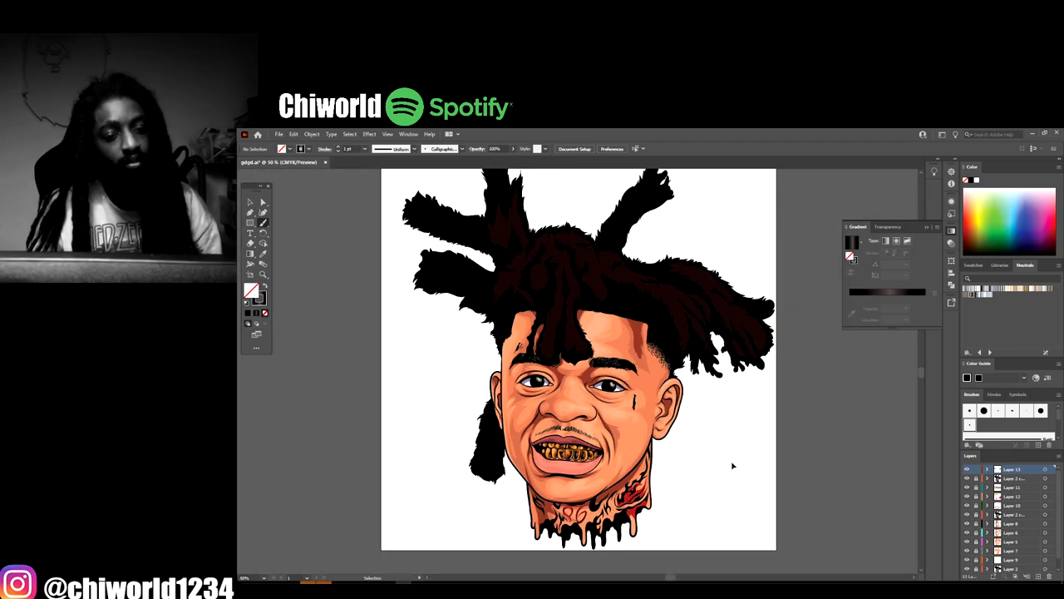
pyautogui.hotkey('ctrl', '+')
pyautogui.hotkey('ctrl', '+')
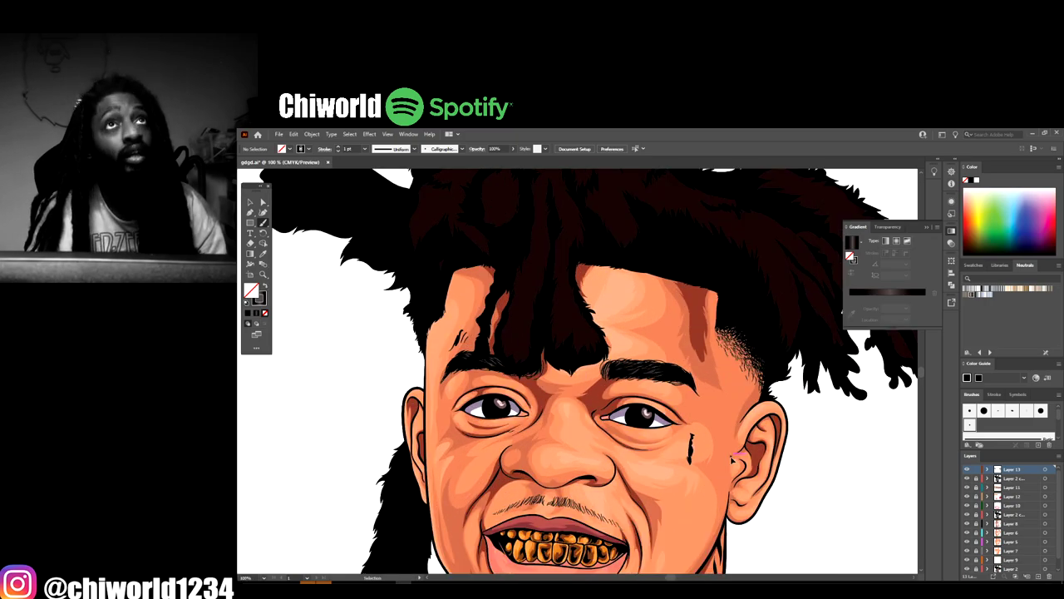
pyautogui.scroll(1, 735, 455)
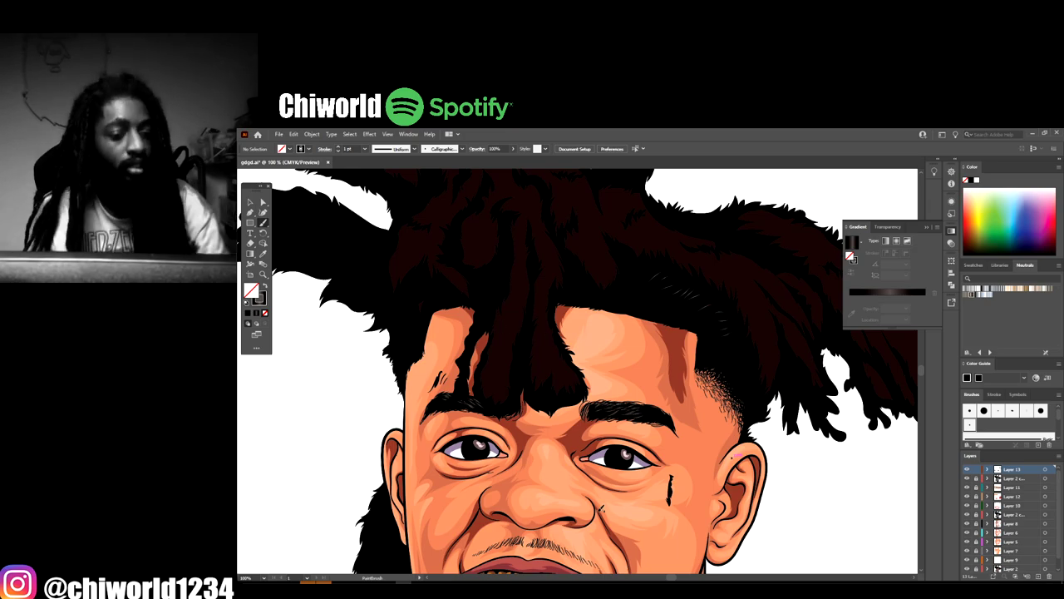
pyautogui.hotkey('ctrl', '-')
pyautogui.hotkey('ctrl', '-')
pyautogui.scroll(-2, 704, 484)
pyautogui.hotkey('ctrl', '=')
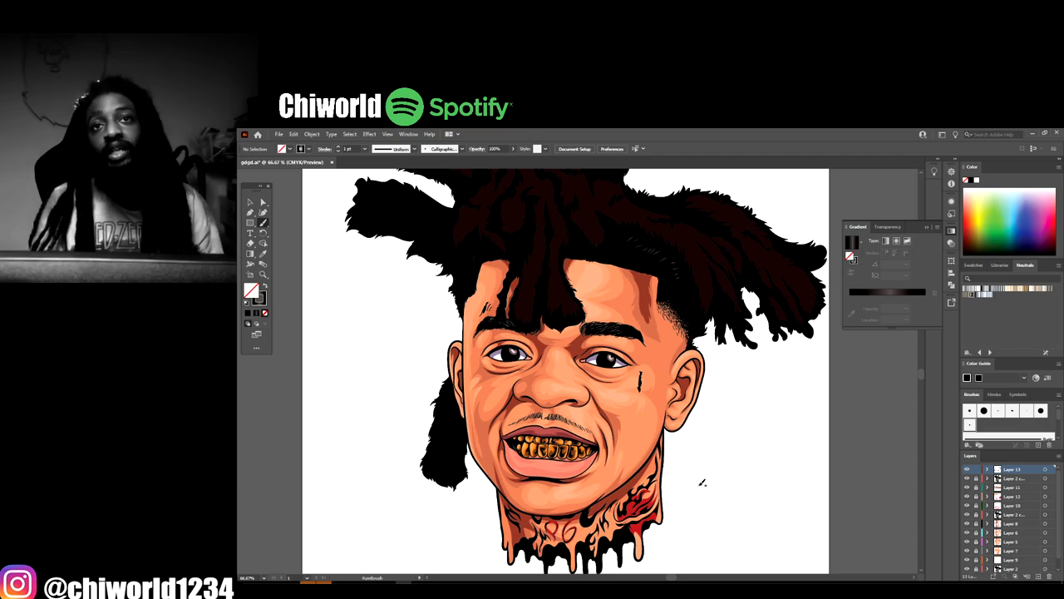
pyautogui.hotkey('ctrl', '-')
pyautogui.hotkey('ctrl', '-')
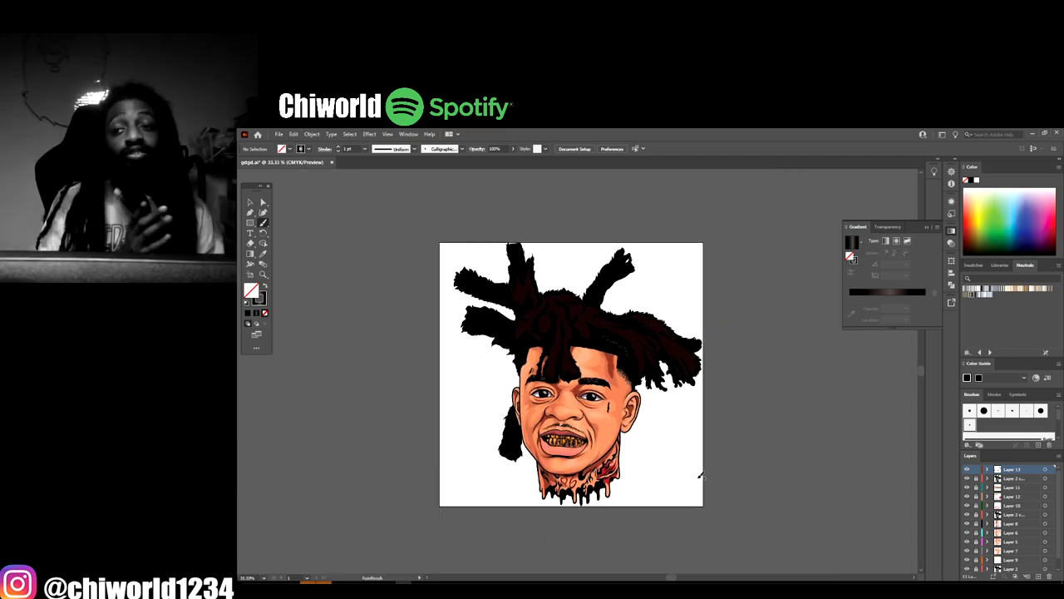